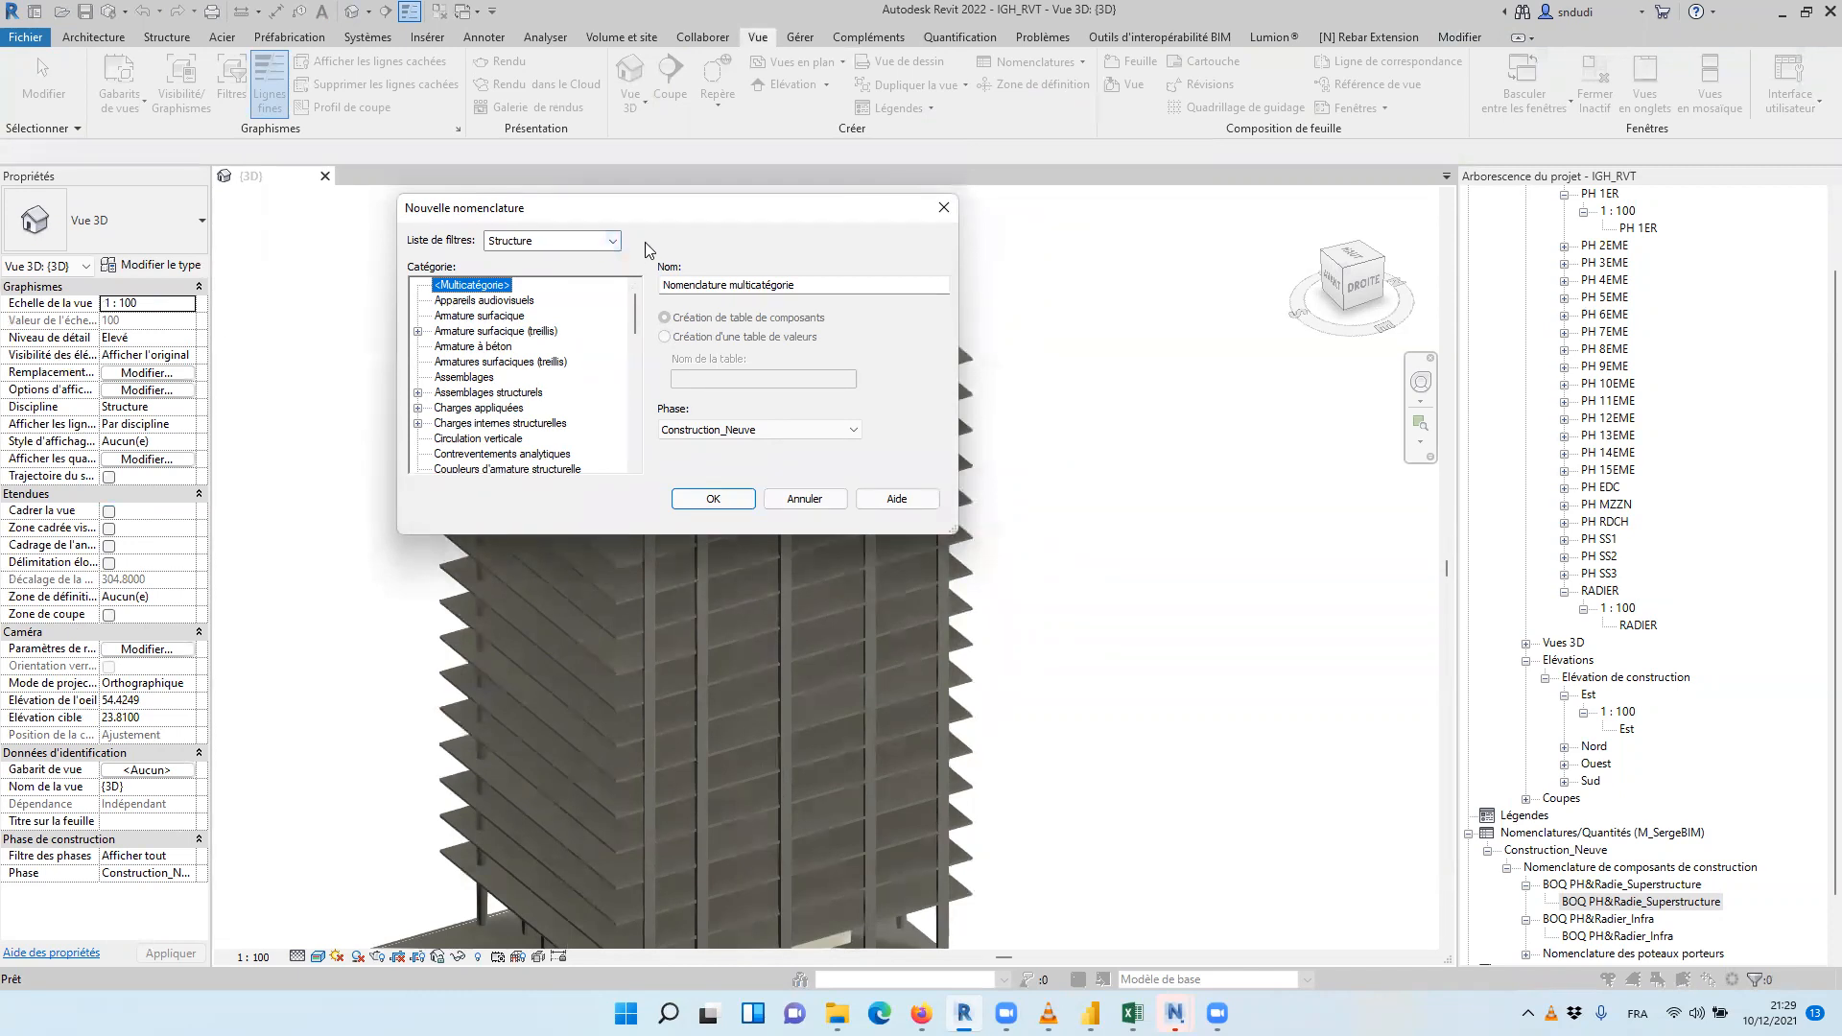
# Create a schedule for the Murs category named BOQ_Voile BA, keeping the Construction_Neuve phase
pyautogui.moveTo(633, 317); pyautogui.dragTo(628, 433)
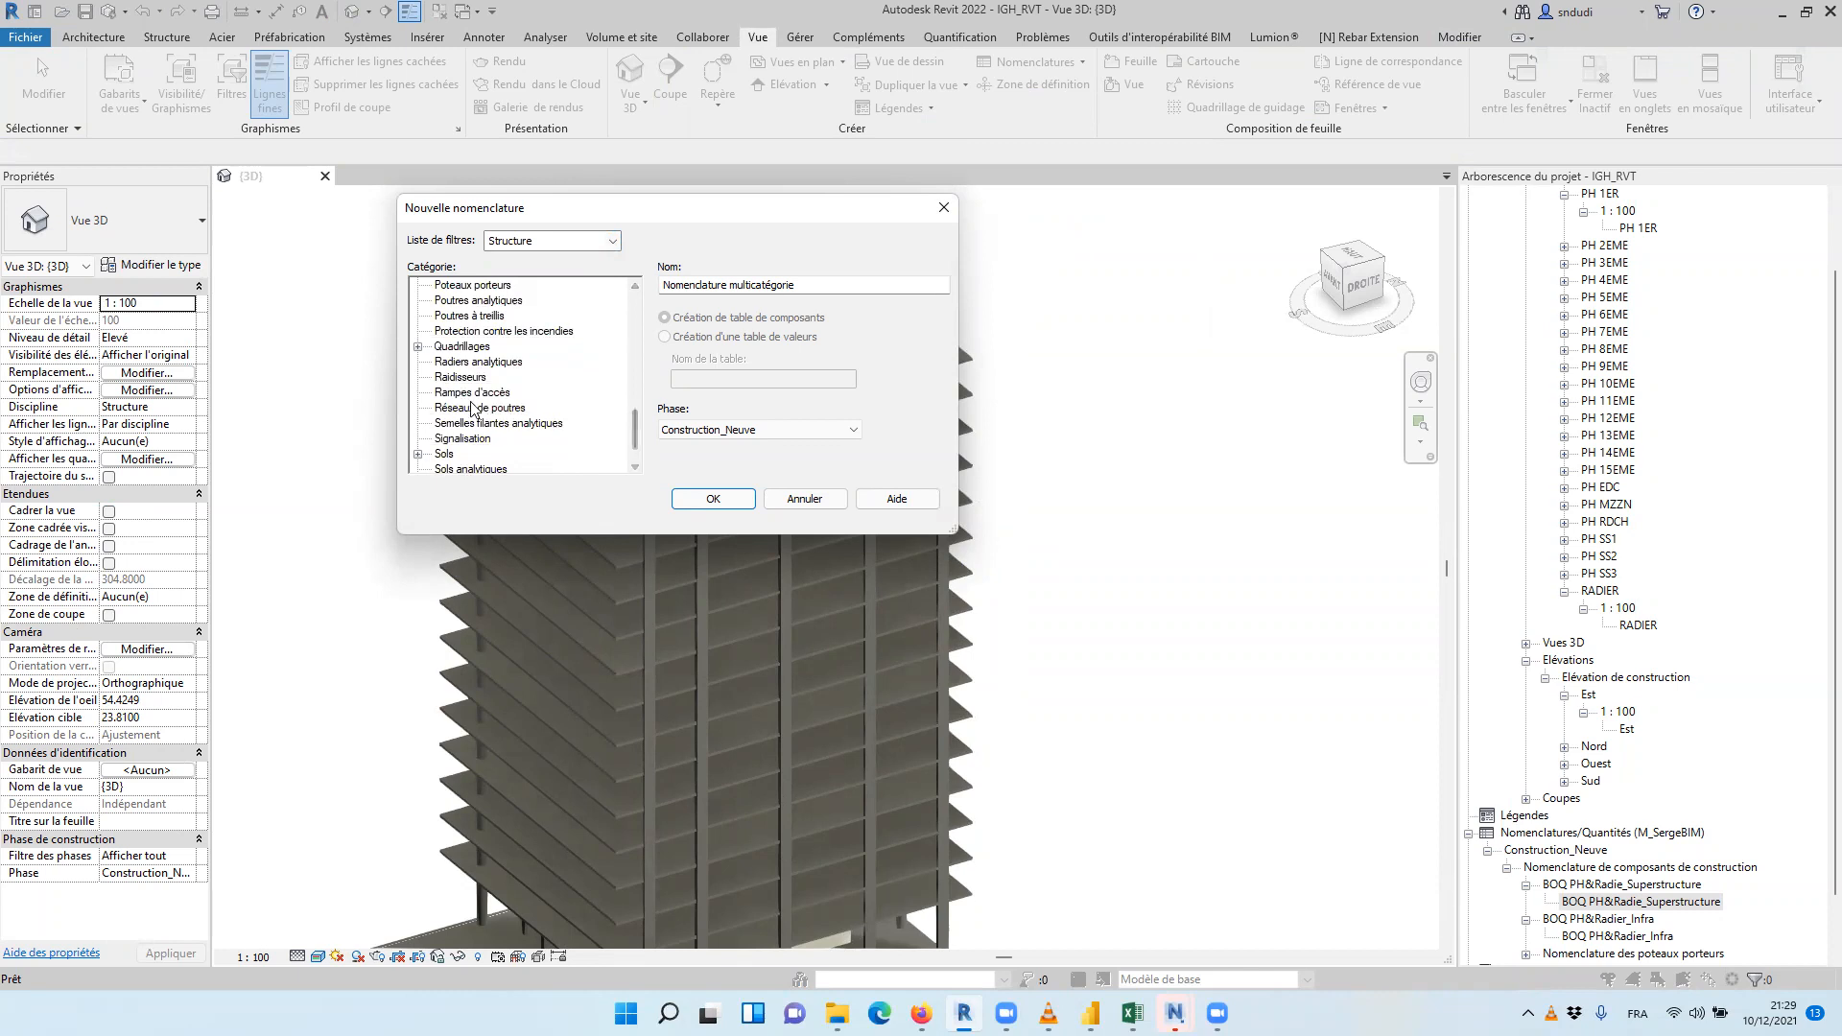
pyautogui.scroll(2, 457, 398)
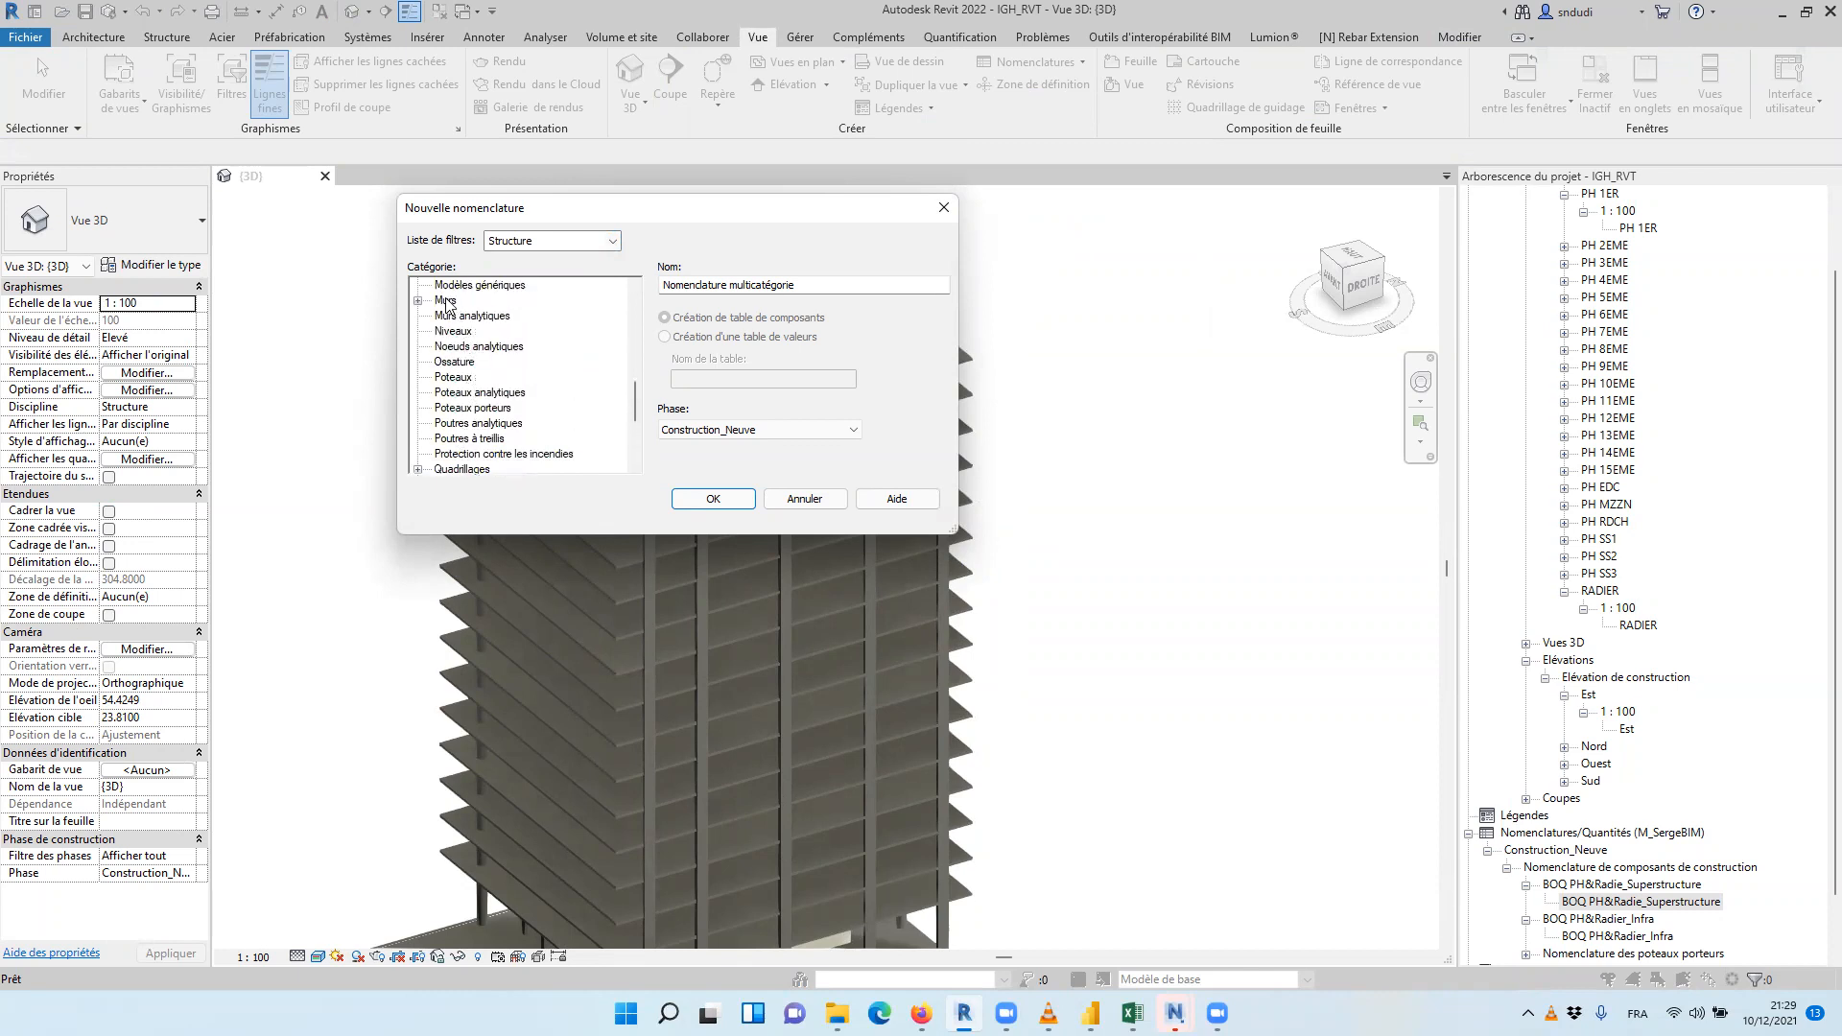
pyautogui.click(445, 300)
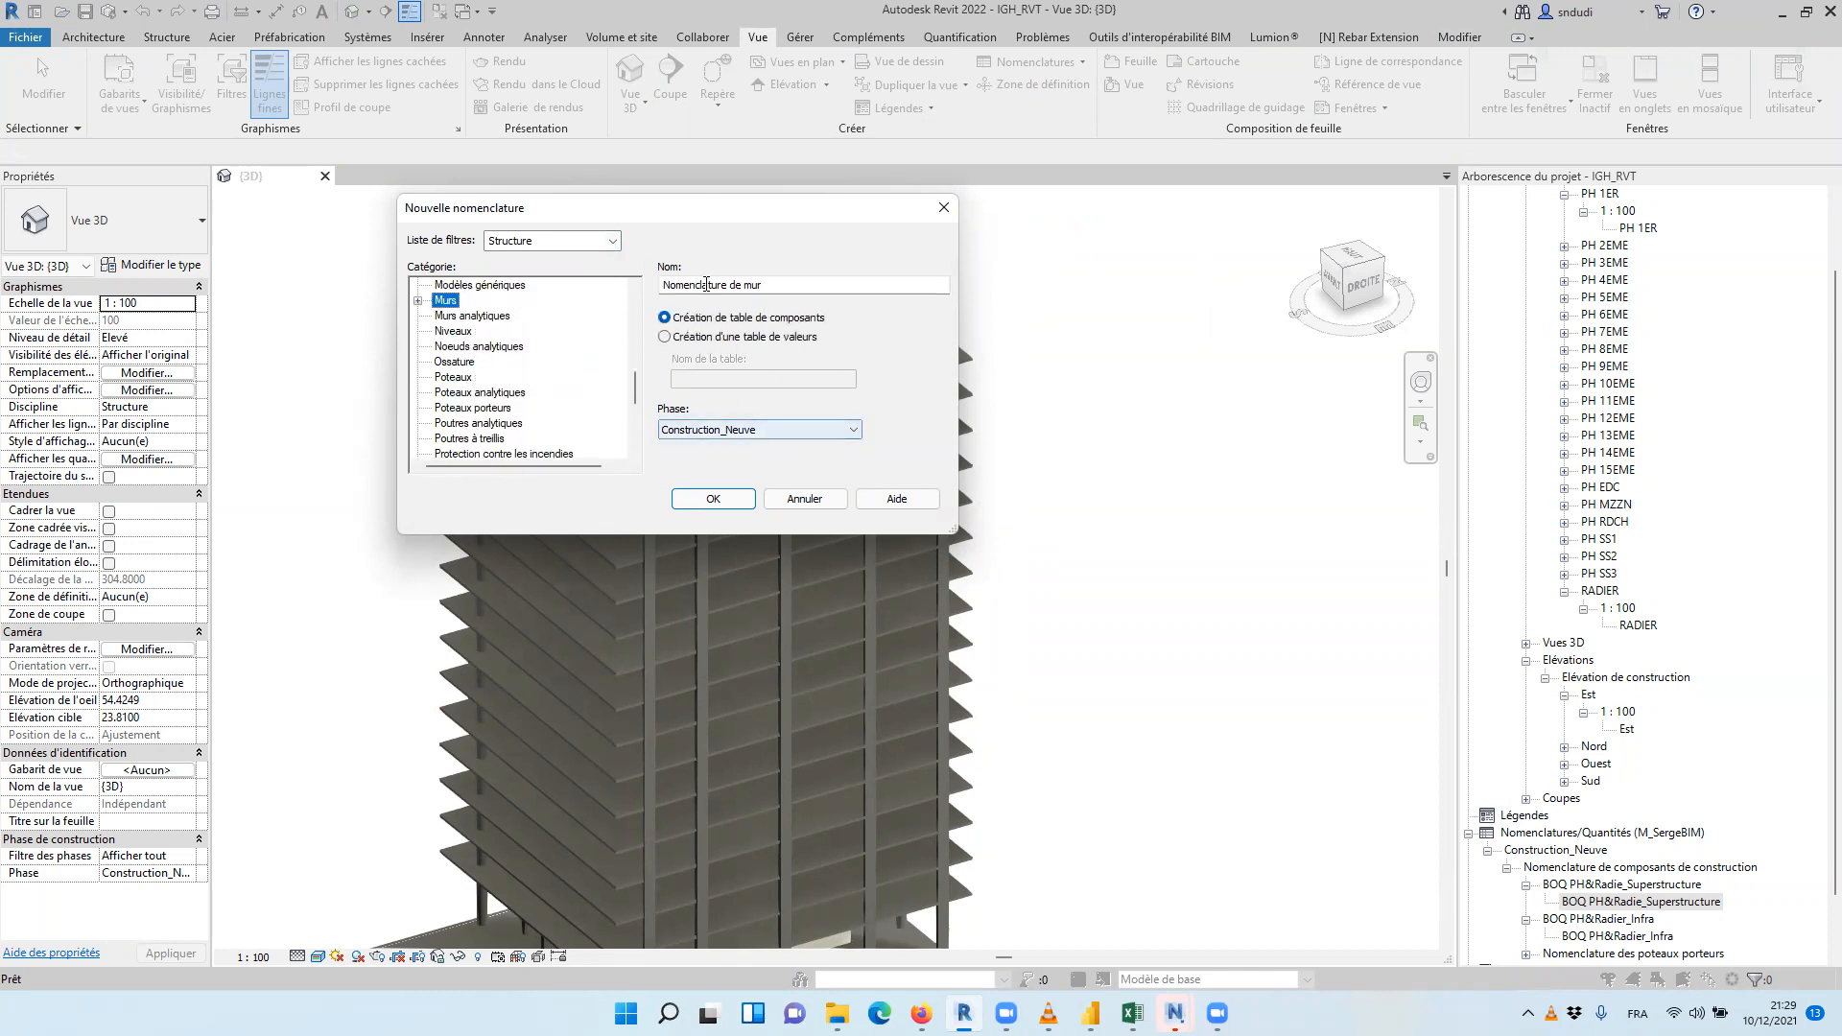
pyautogui.moveTo(774, 285); pyautogui.dragTo(628, 290)
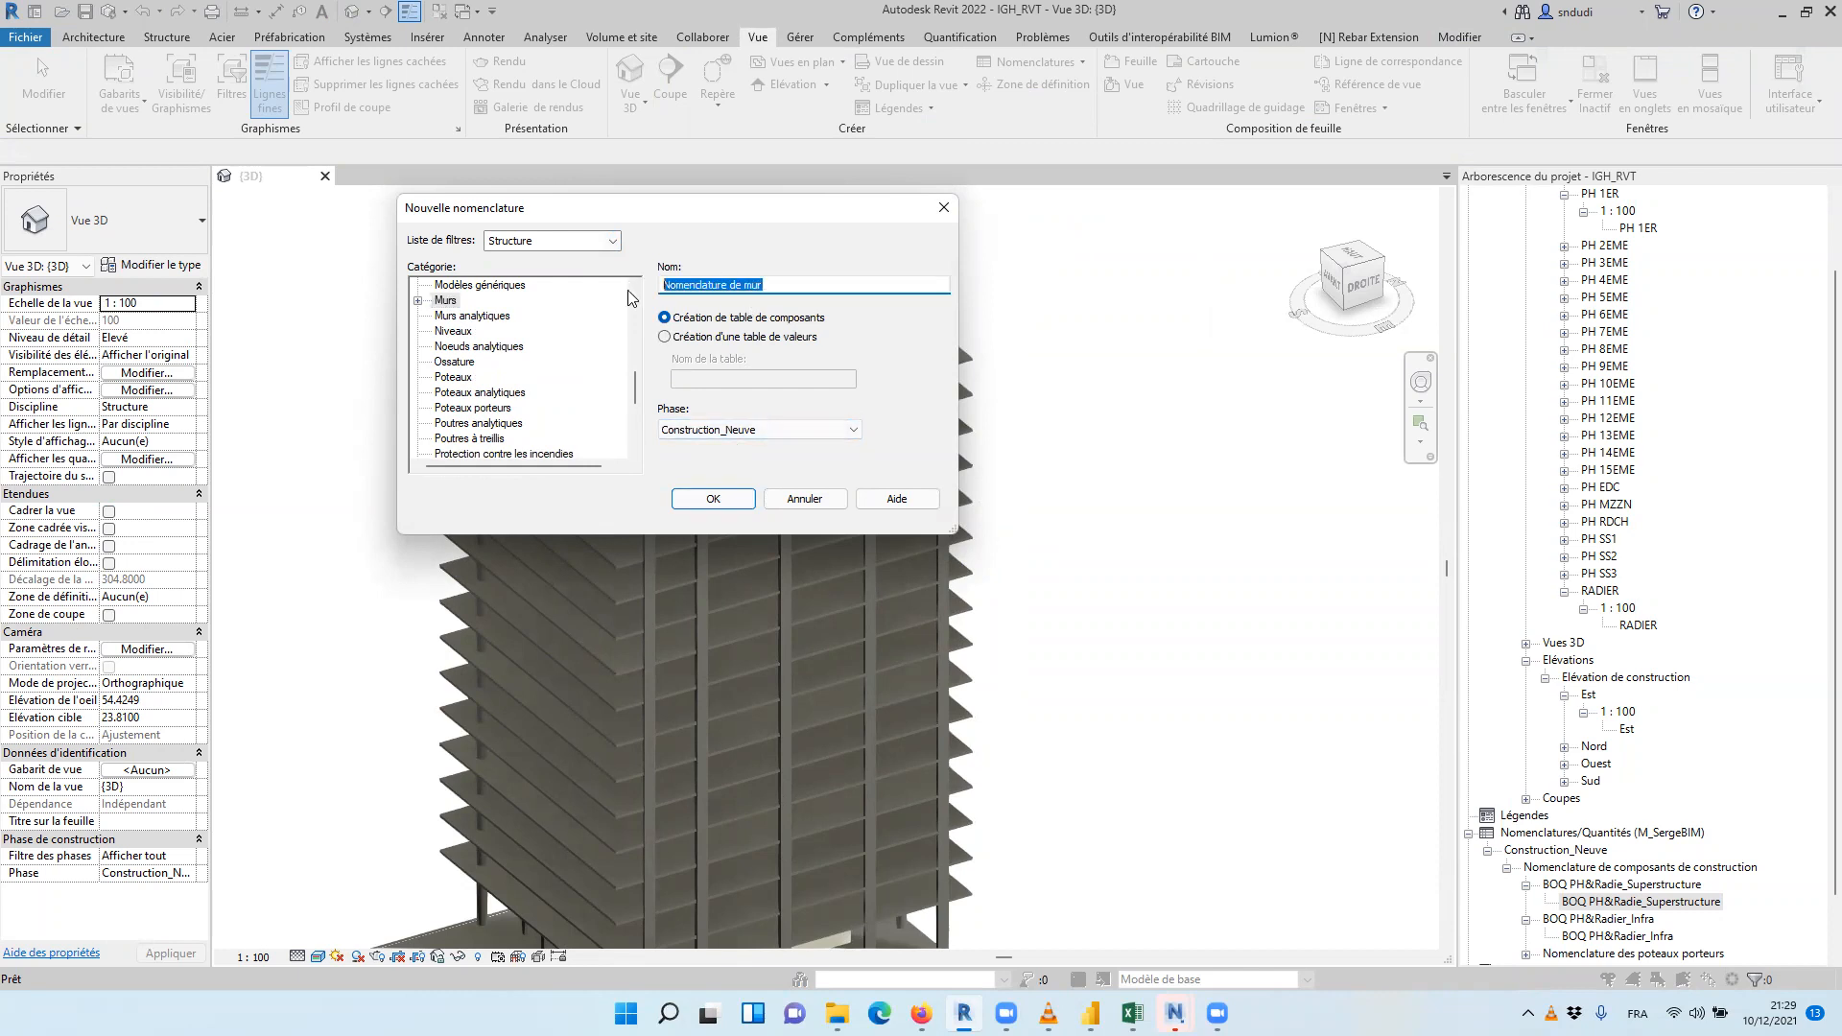
pyautogui.write('BOQ_Voile BA')
pyautogui.click(712, 497)
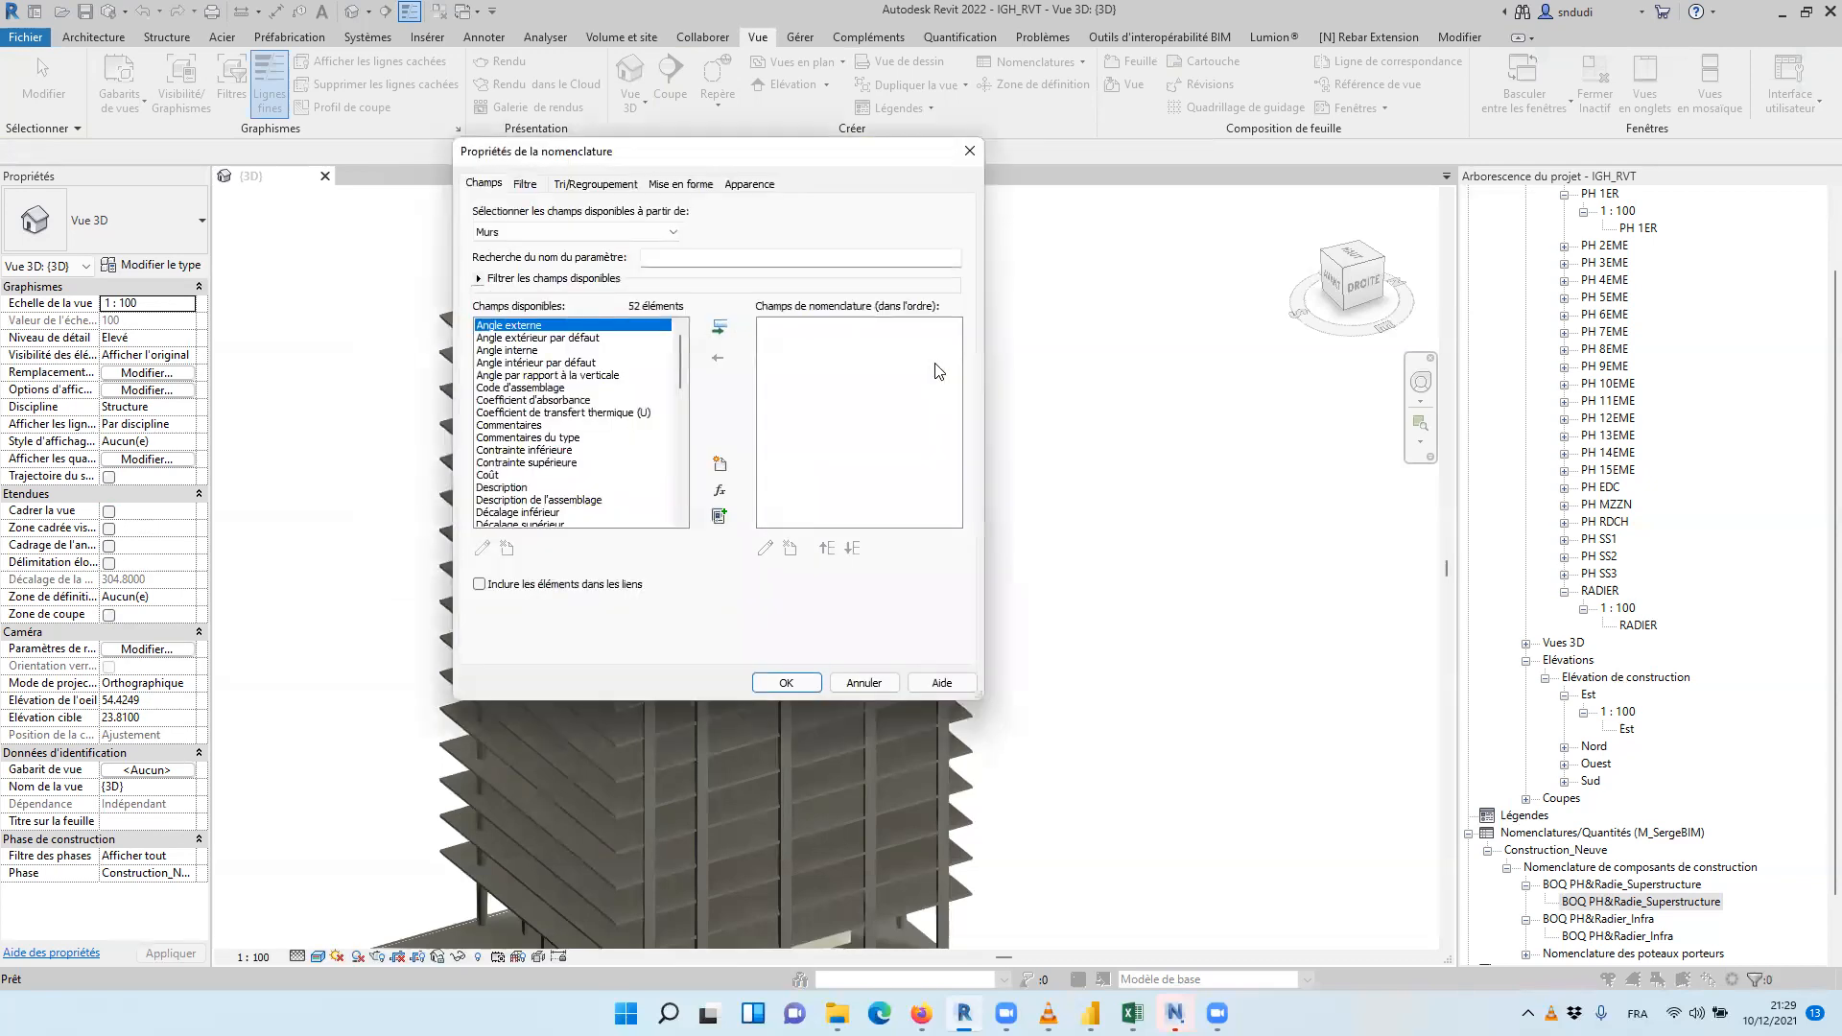
# Add the fields Famille et type, Surface and Volume, in that order, to the wall schedule
pyautogui.moveTo(679, 340); pyautogui.dragTo(680, 380)
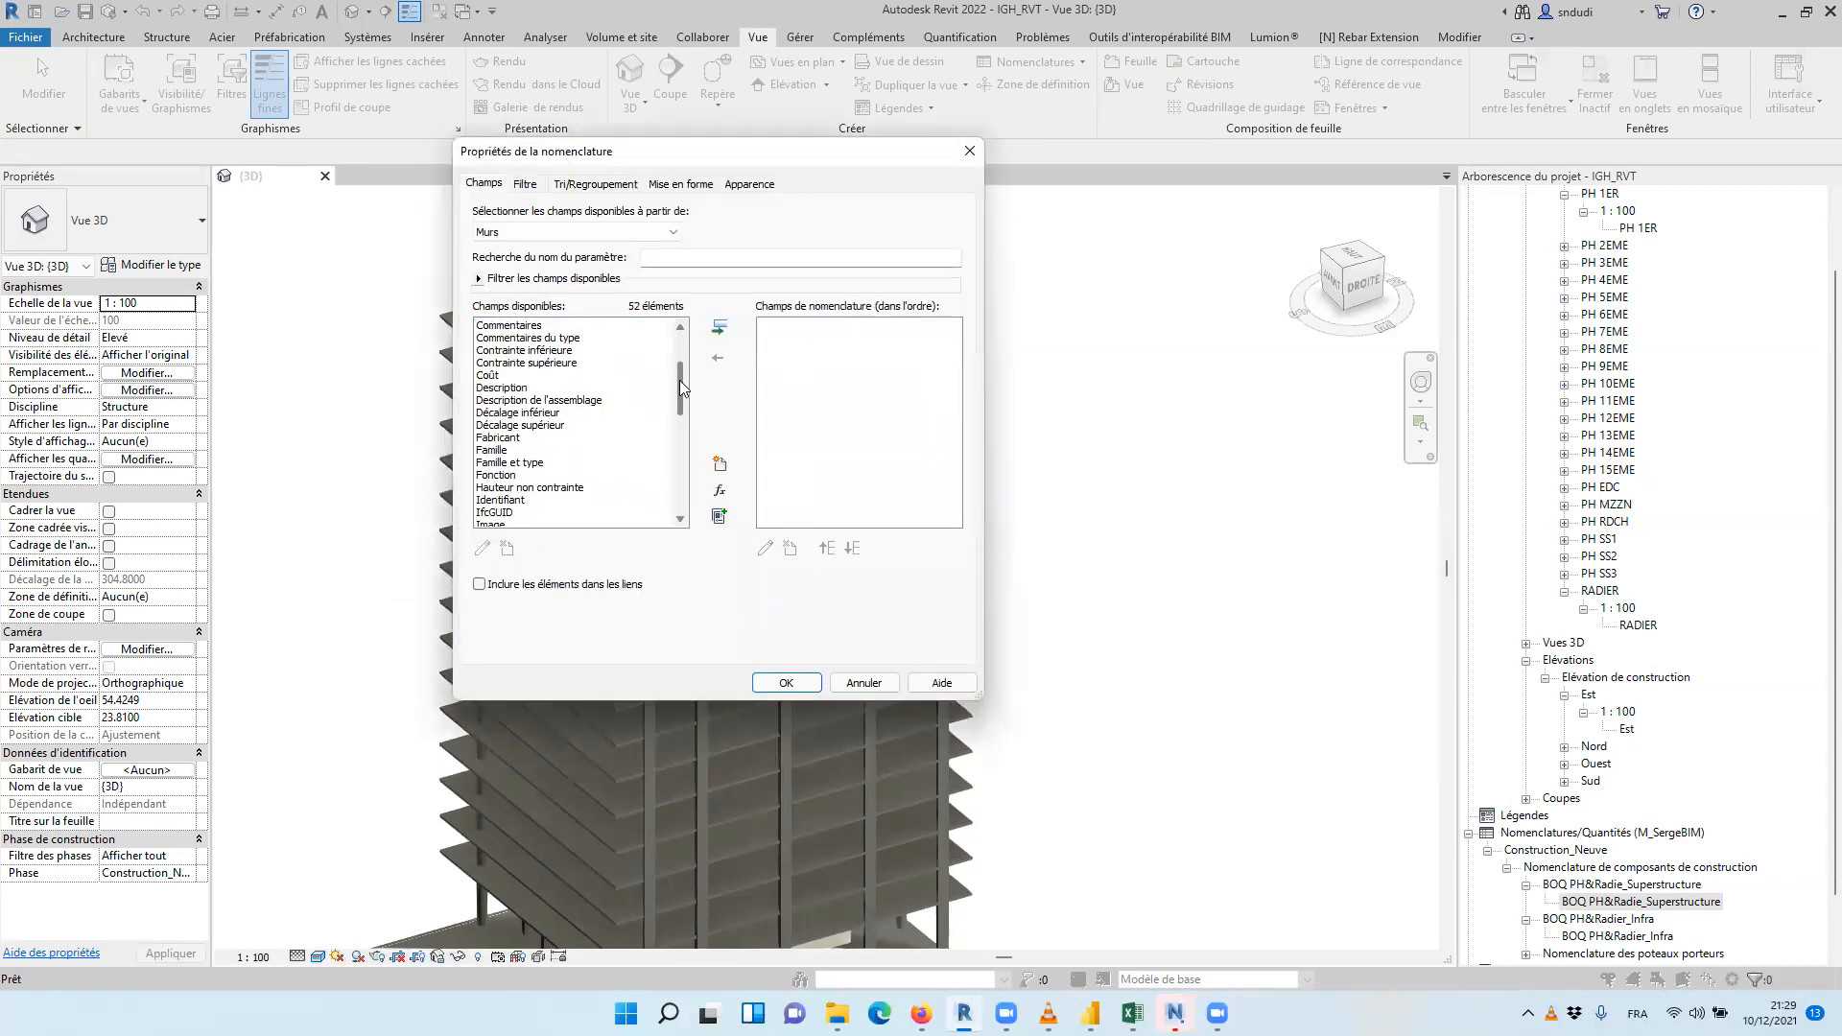
pyautogui.click(510, 462)
pyautogui.click(719, 328)
pyautogui.moveTo(679, 402); pyautogui.dragTo(671, 466)
pyautogui.click(518, 438)
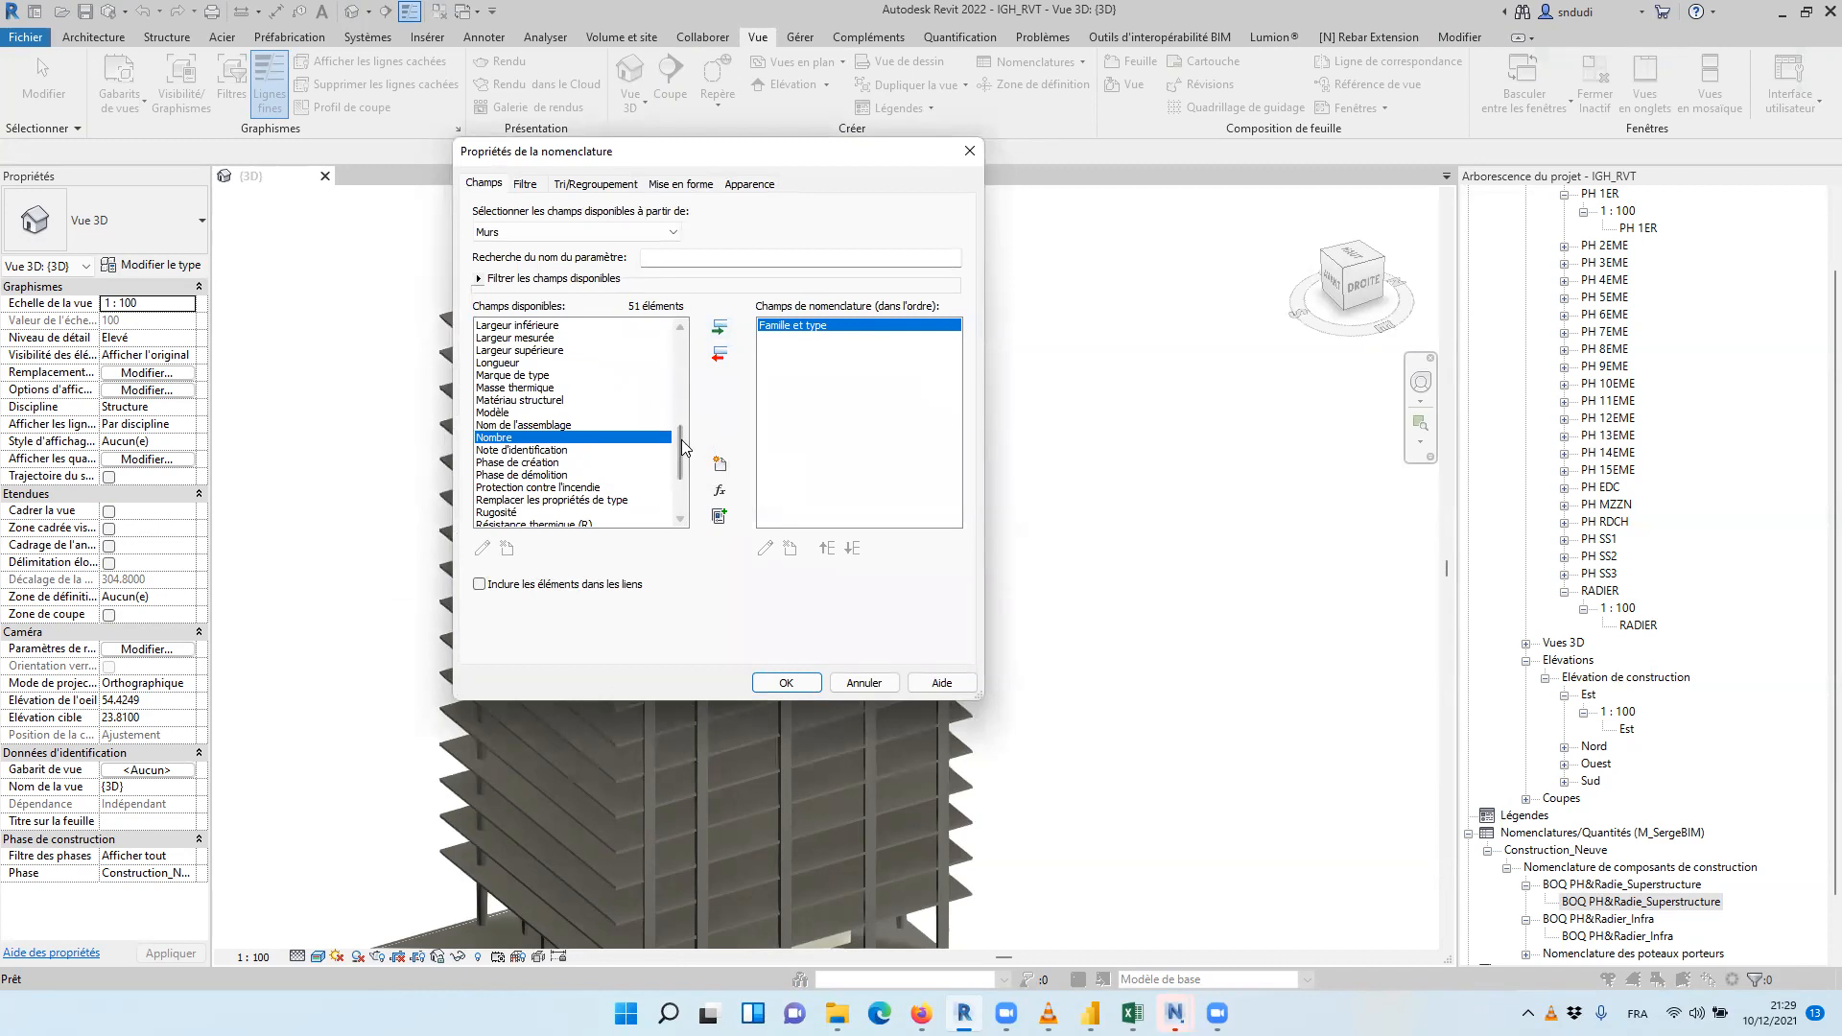
pyautogui.moveTo(679, 436); pyautogui.dragTo(679, 426)
pyautogui.scroll(-4, 680, 426)
pyautogui.click(526, 438)
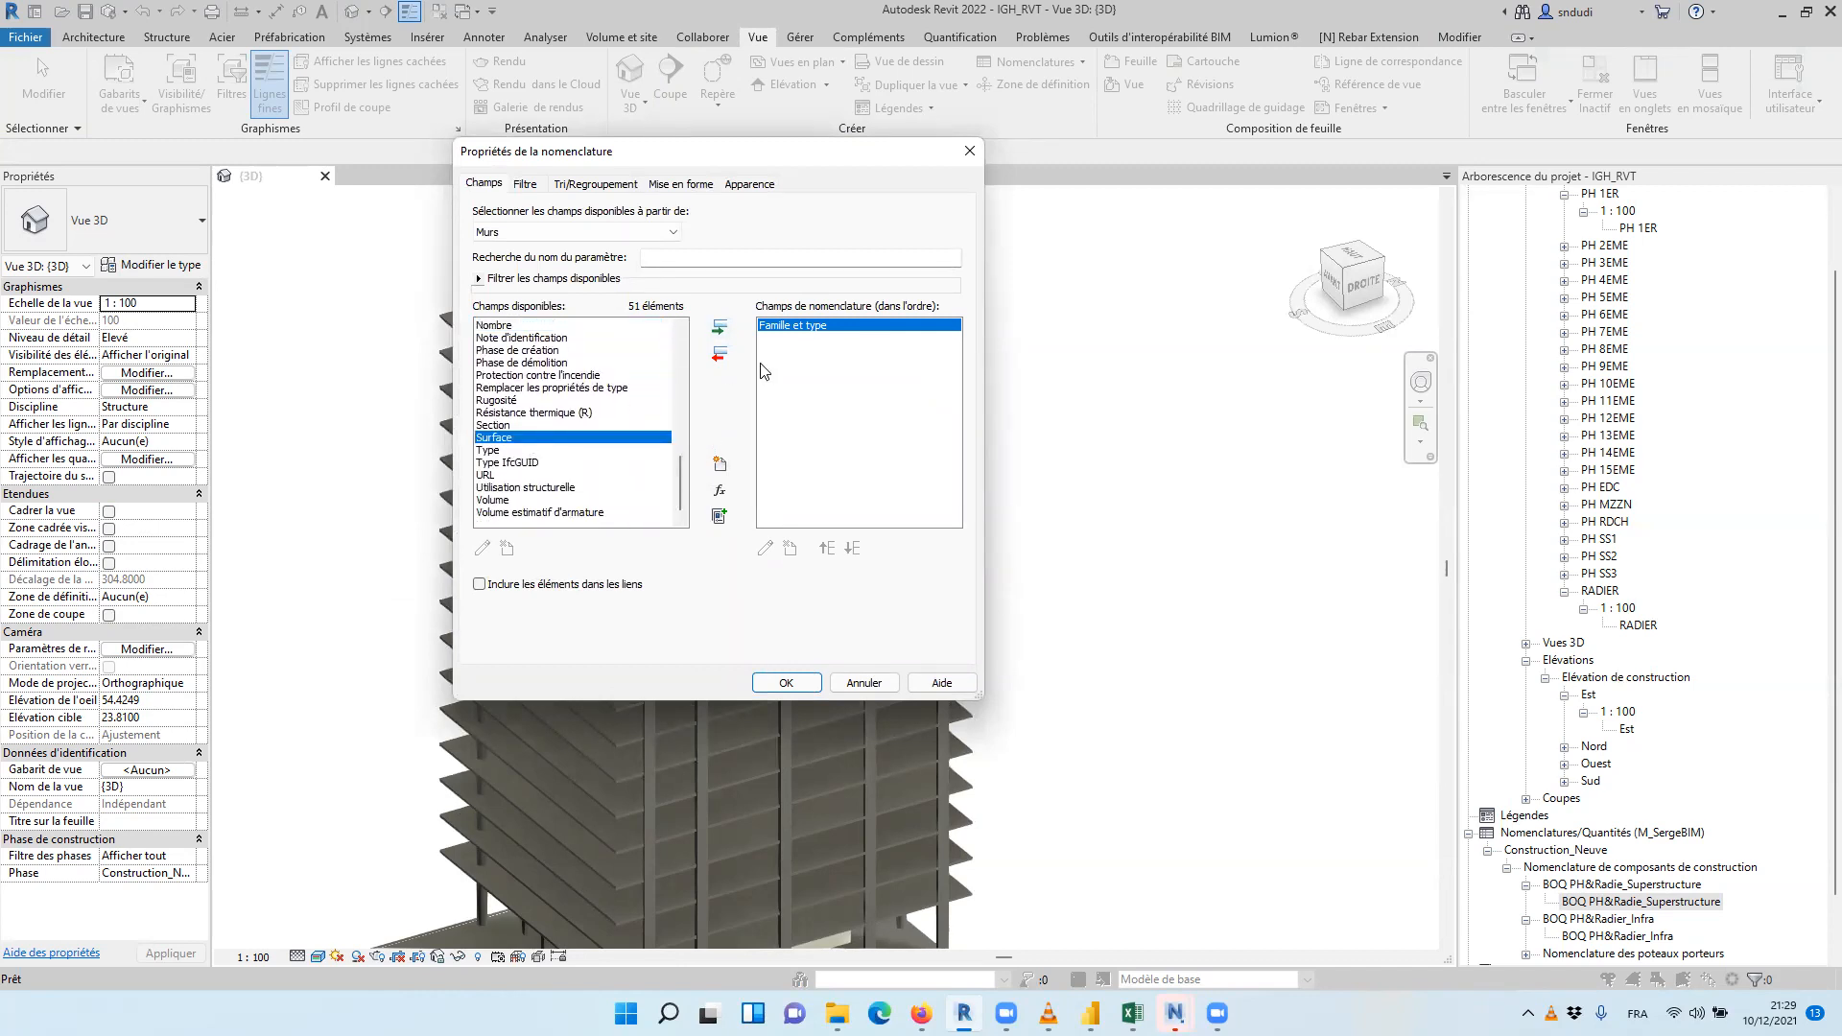
pyautogui.click(719, 328)
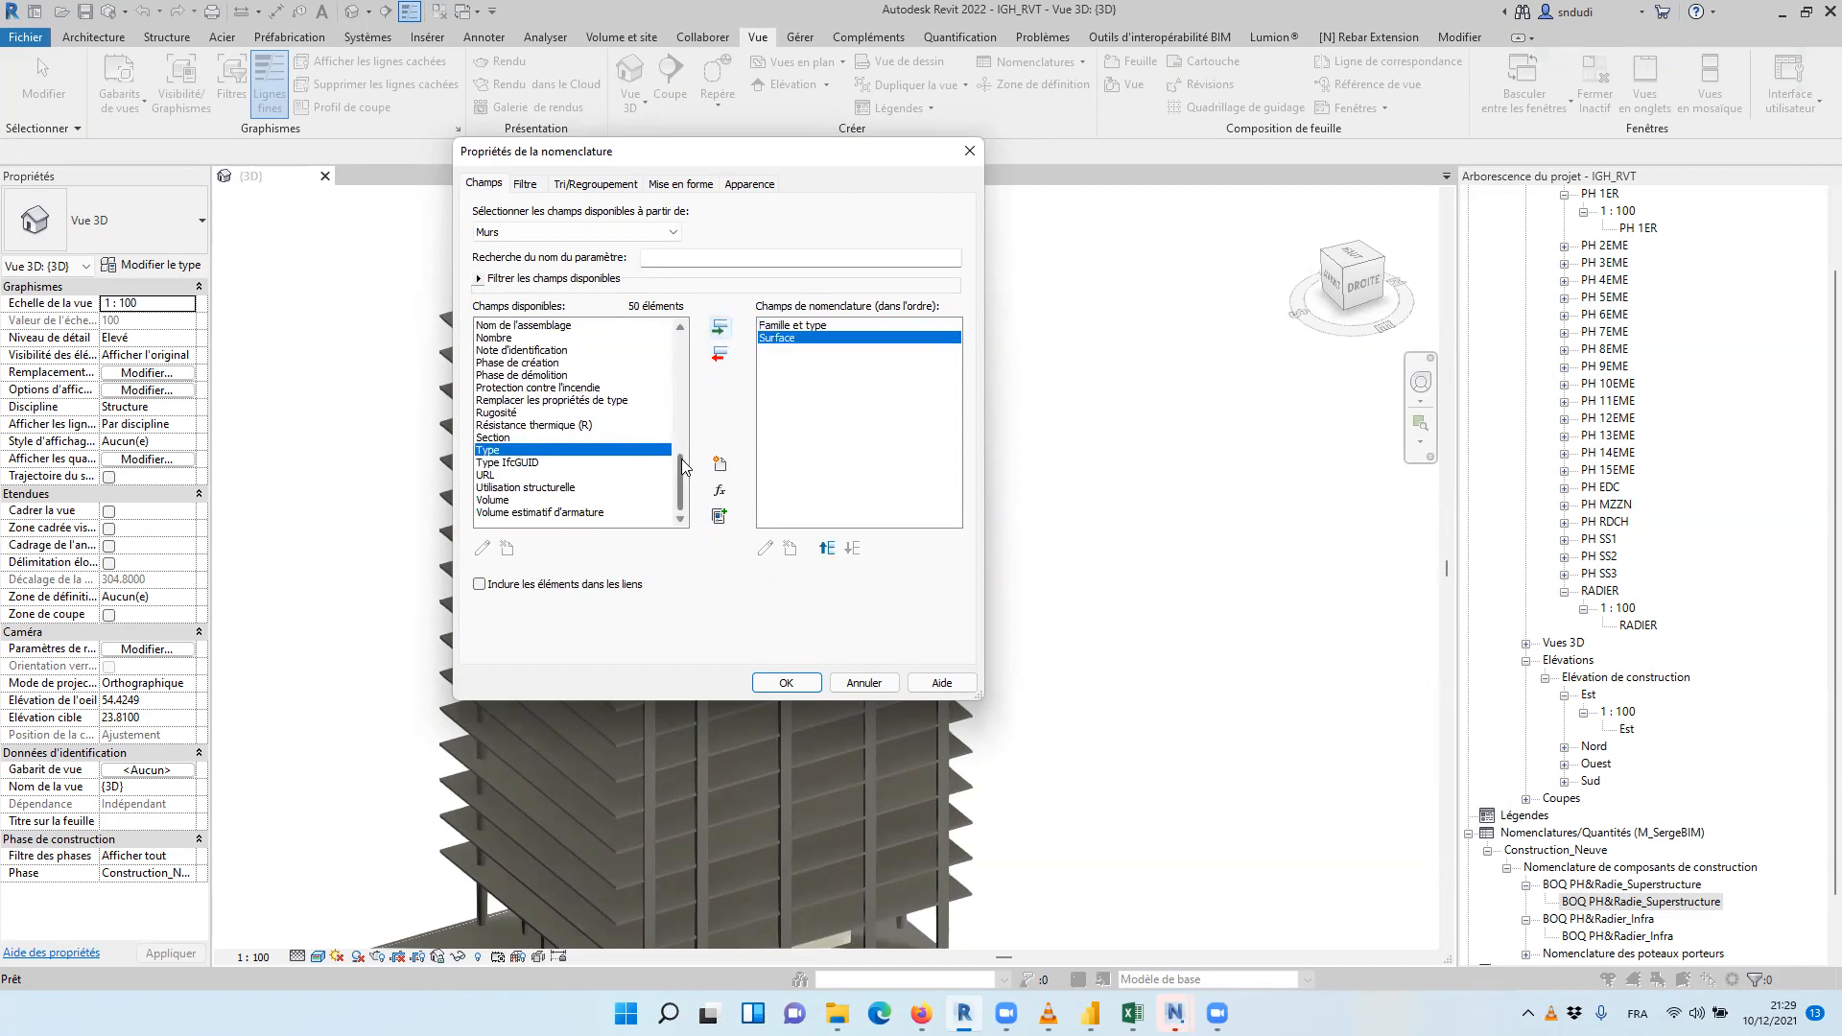
pyautogui.click(513, 501)
pyautogui.click(719, 328)
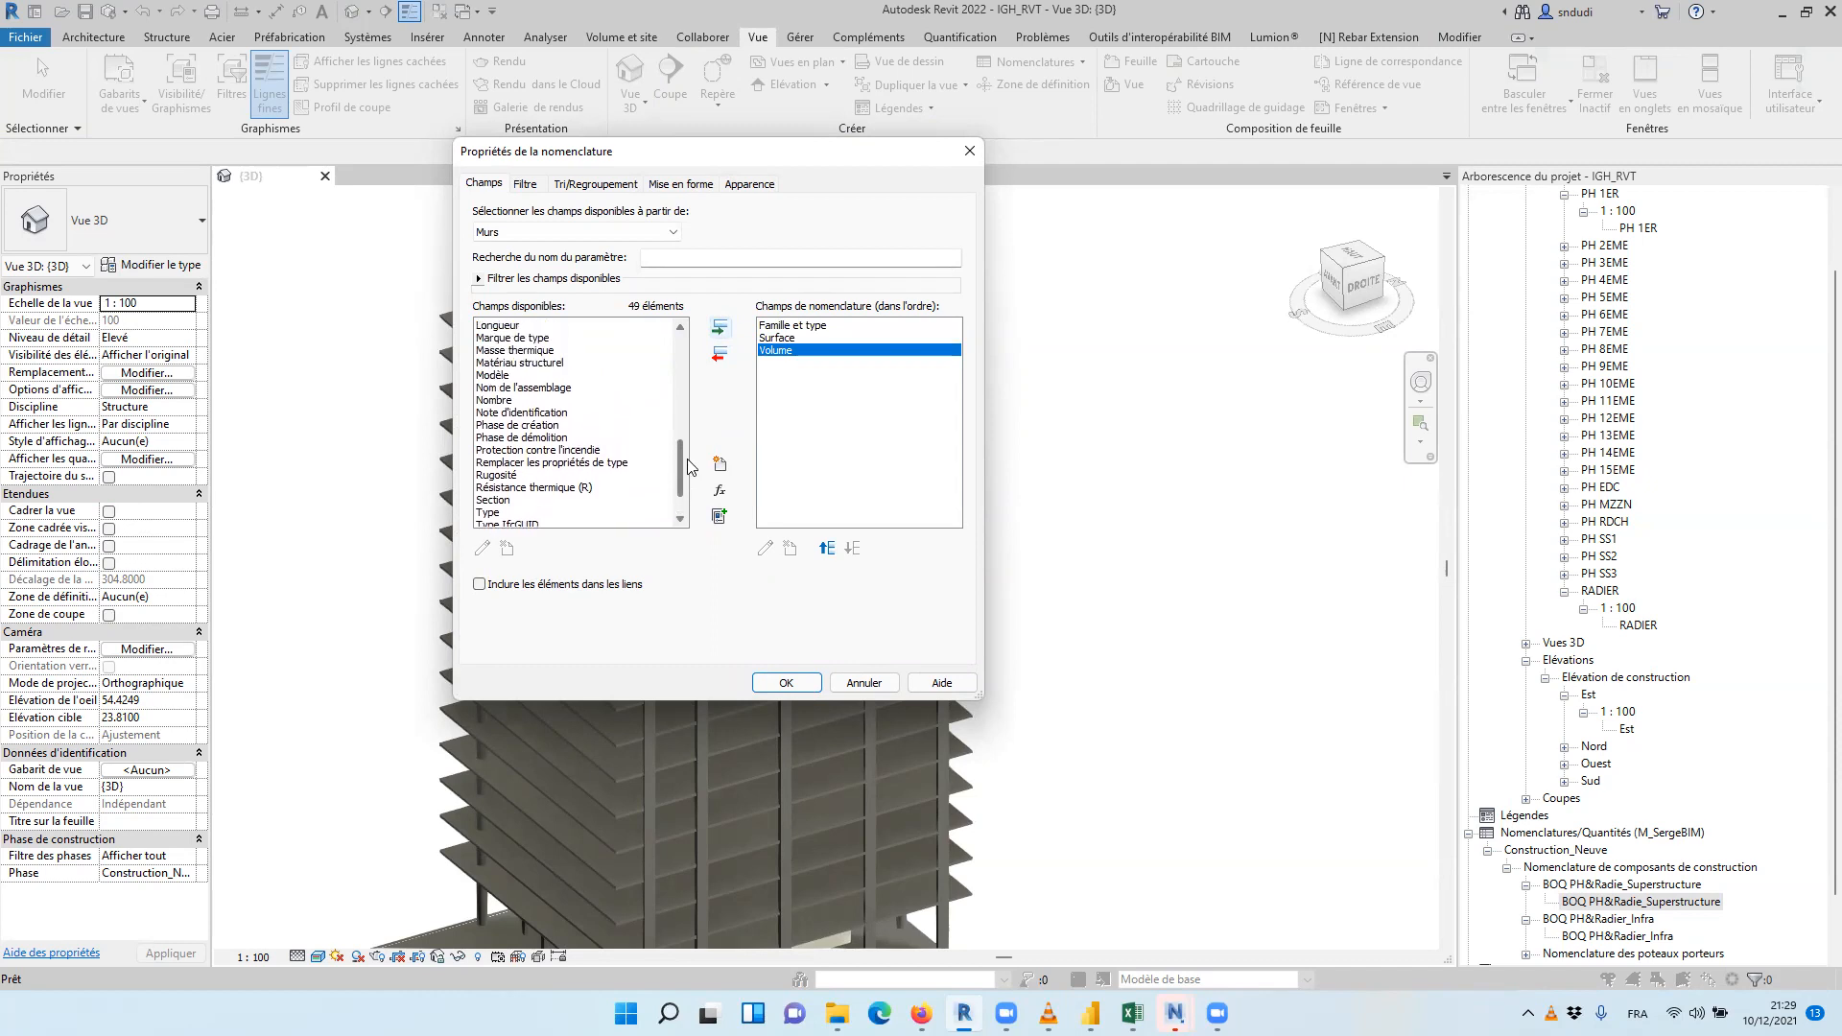
# Look through the remaining available wall fields and confirm the schedule's field selection
pyautogui.scroll(1, 677, 470)
pyautogui.scroll(1, 681, 465)
pyautogui.scroll(1, 681, 463)
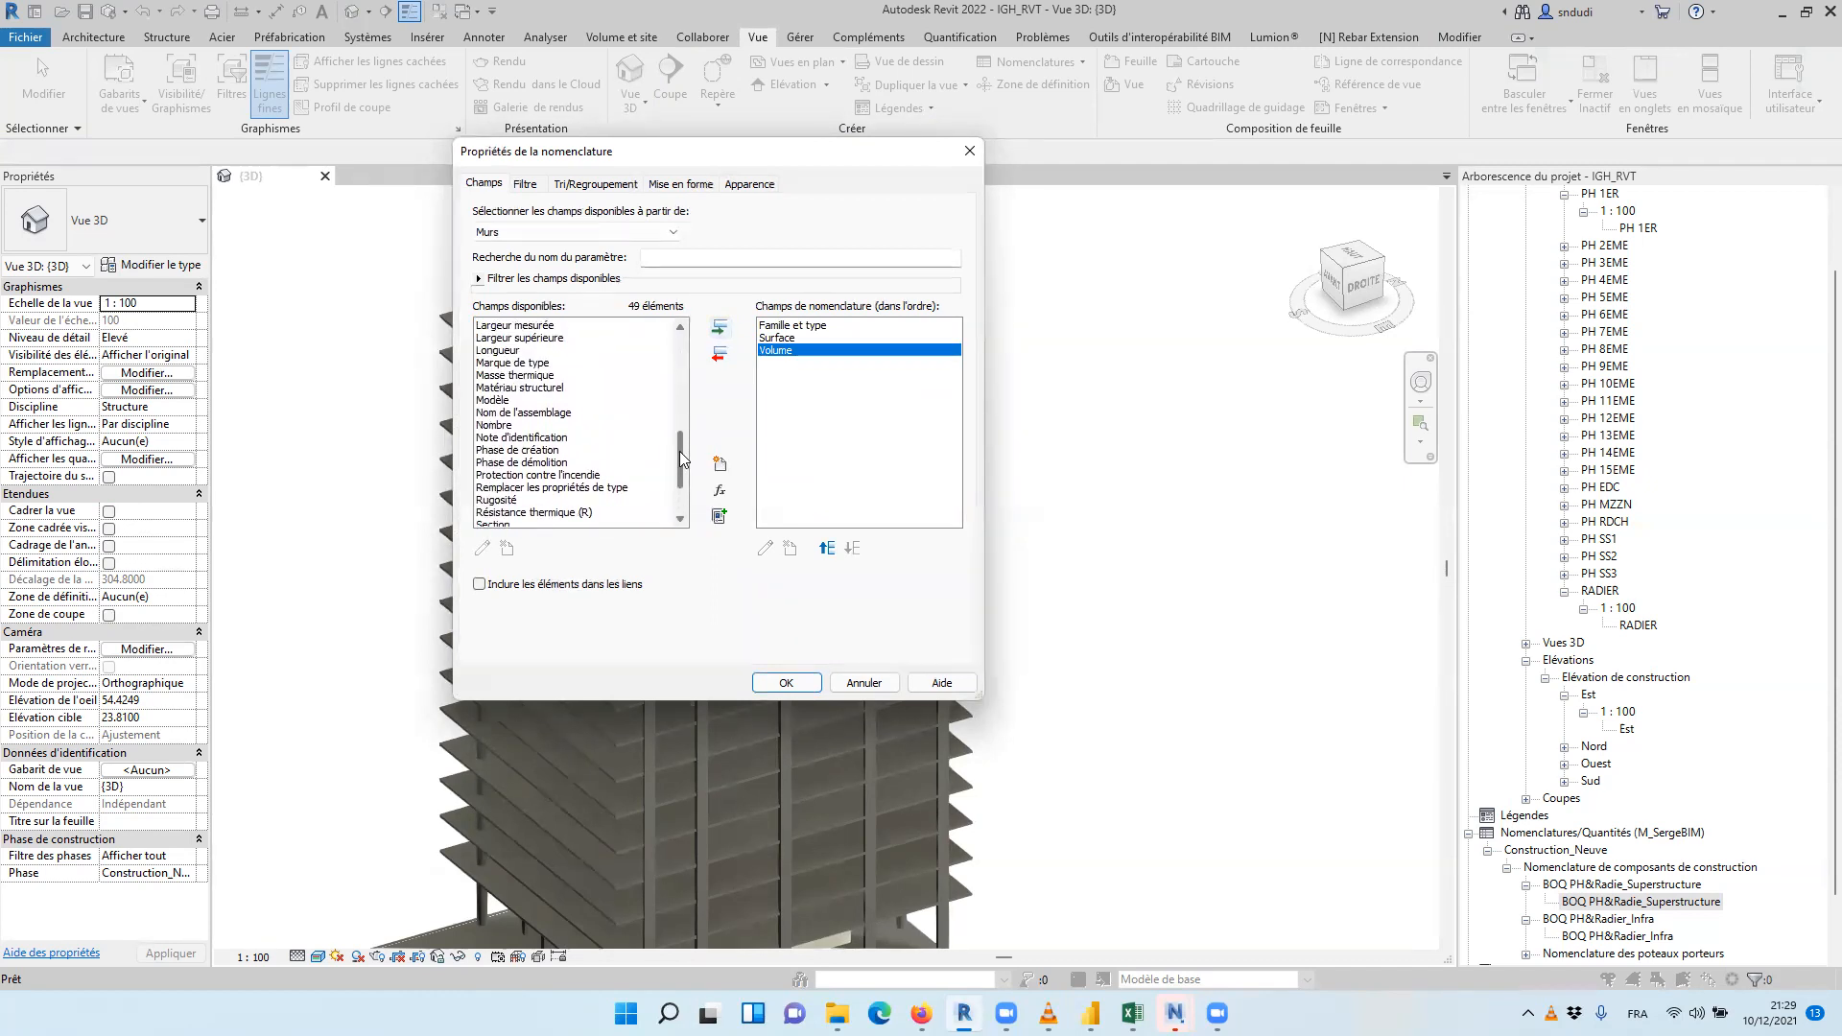
pyautogui.scroll(5, 681, 458)
pyautogui.scroll(2, 688, 423)
pyautogui.scroll(1, 691, 408)
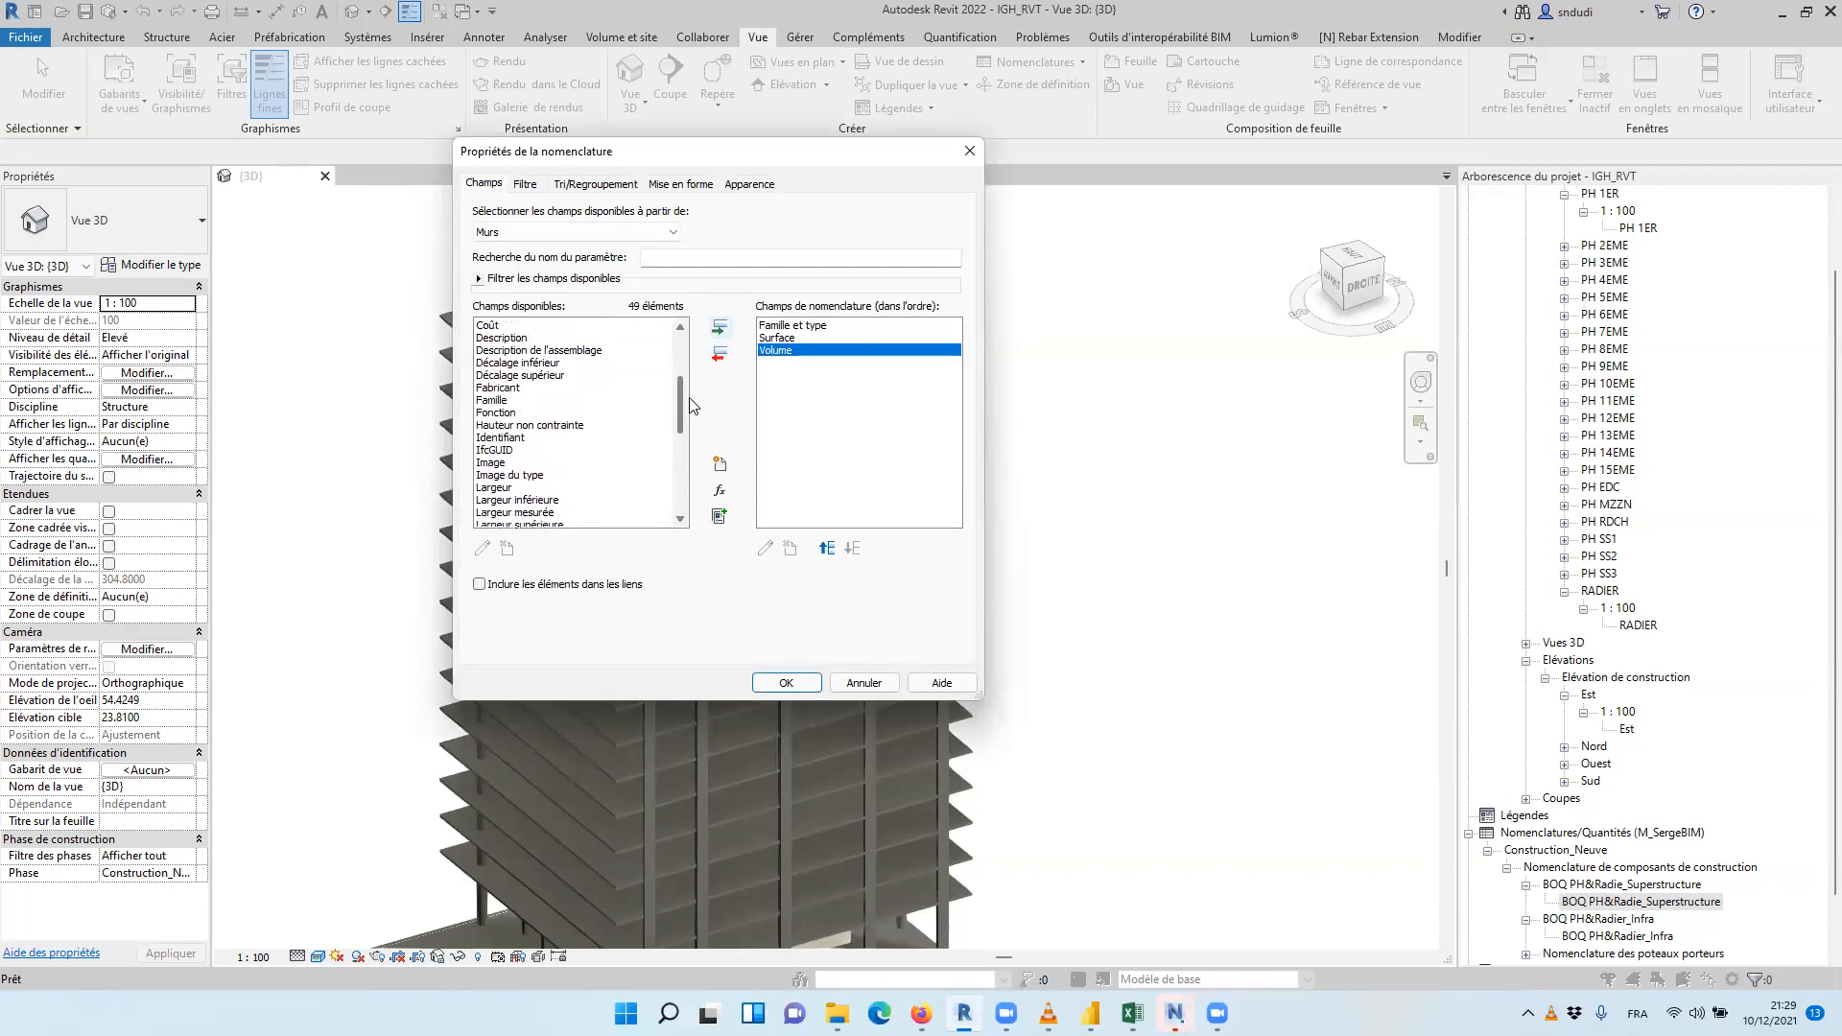
pyautogui.scroll(5, 691, 405)
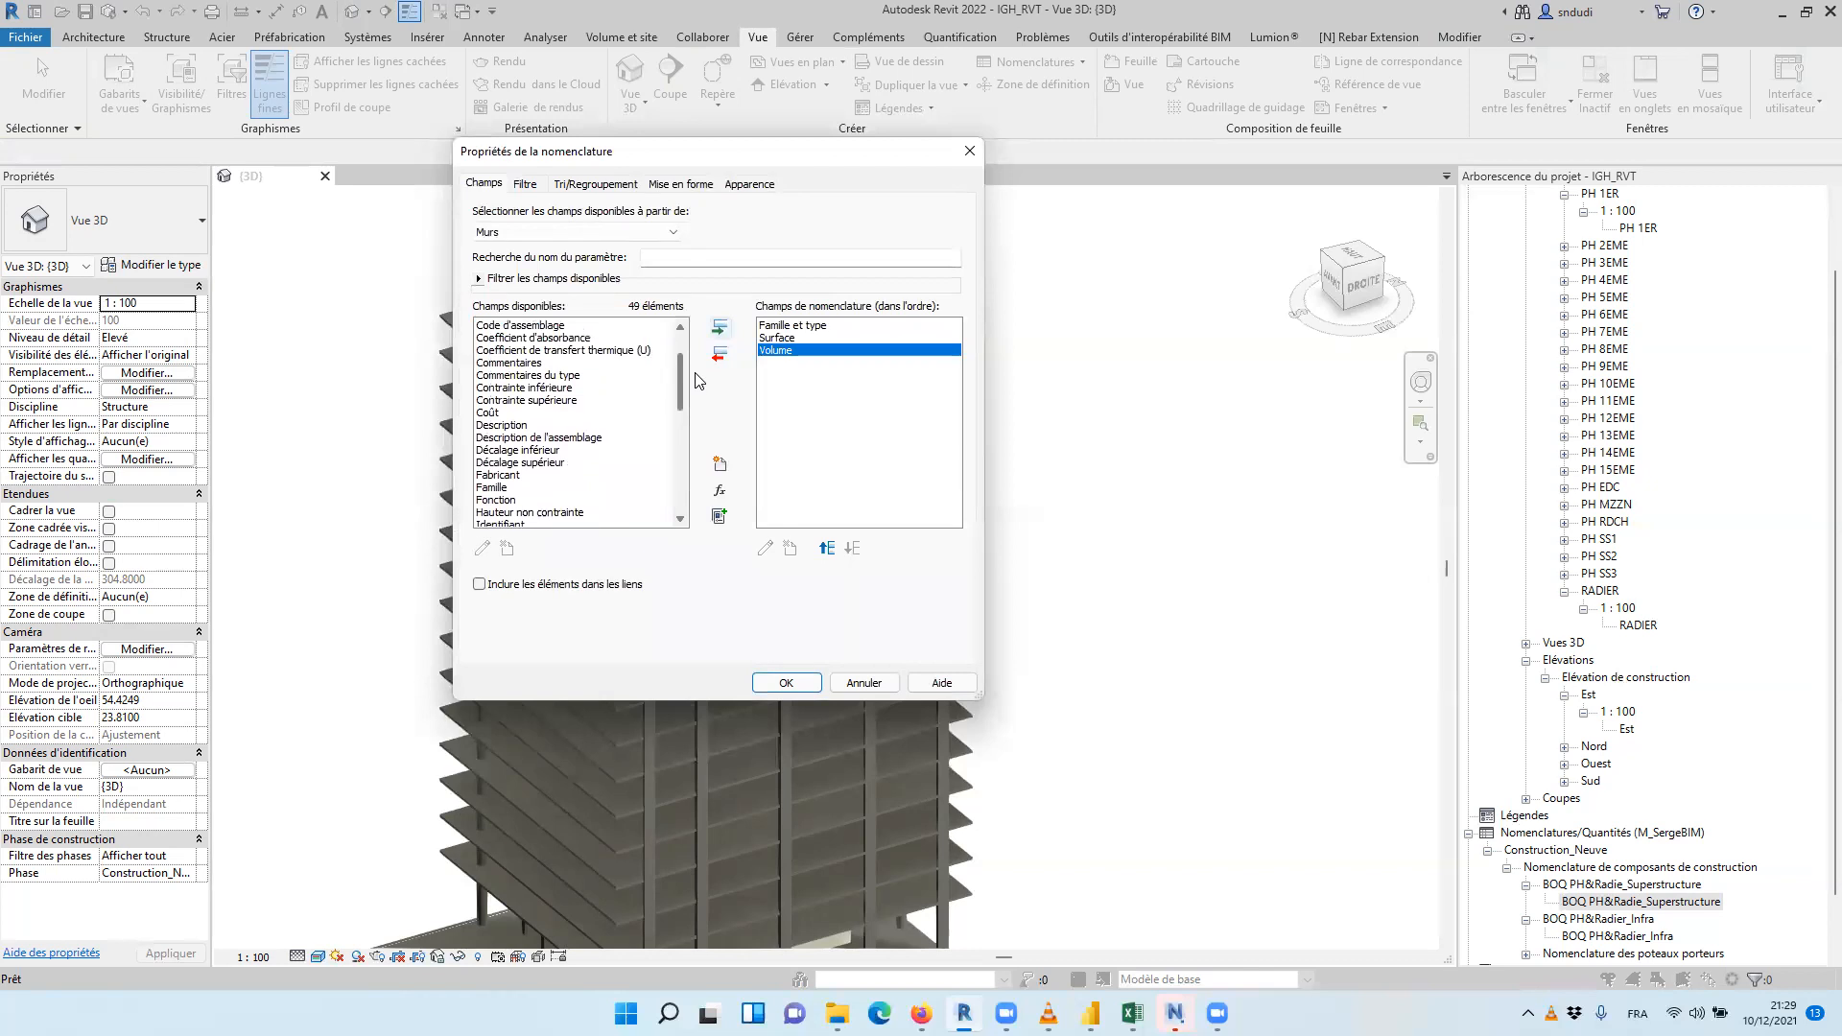
pyautogui.scroll(1, 699, 368)
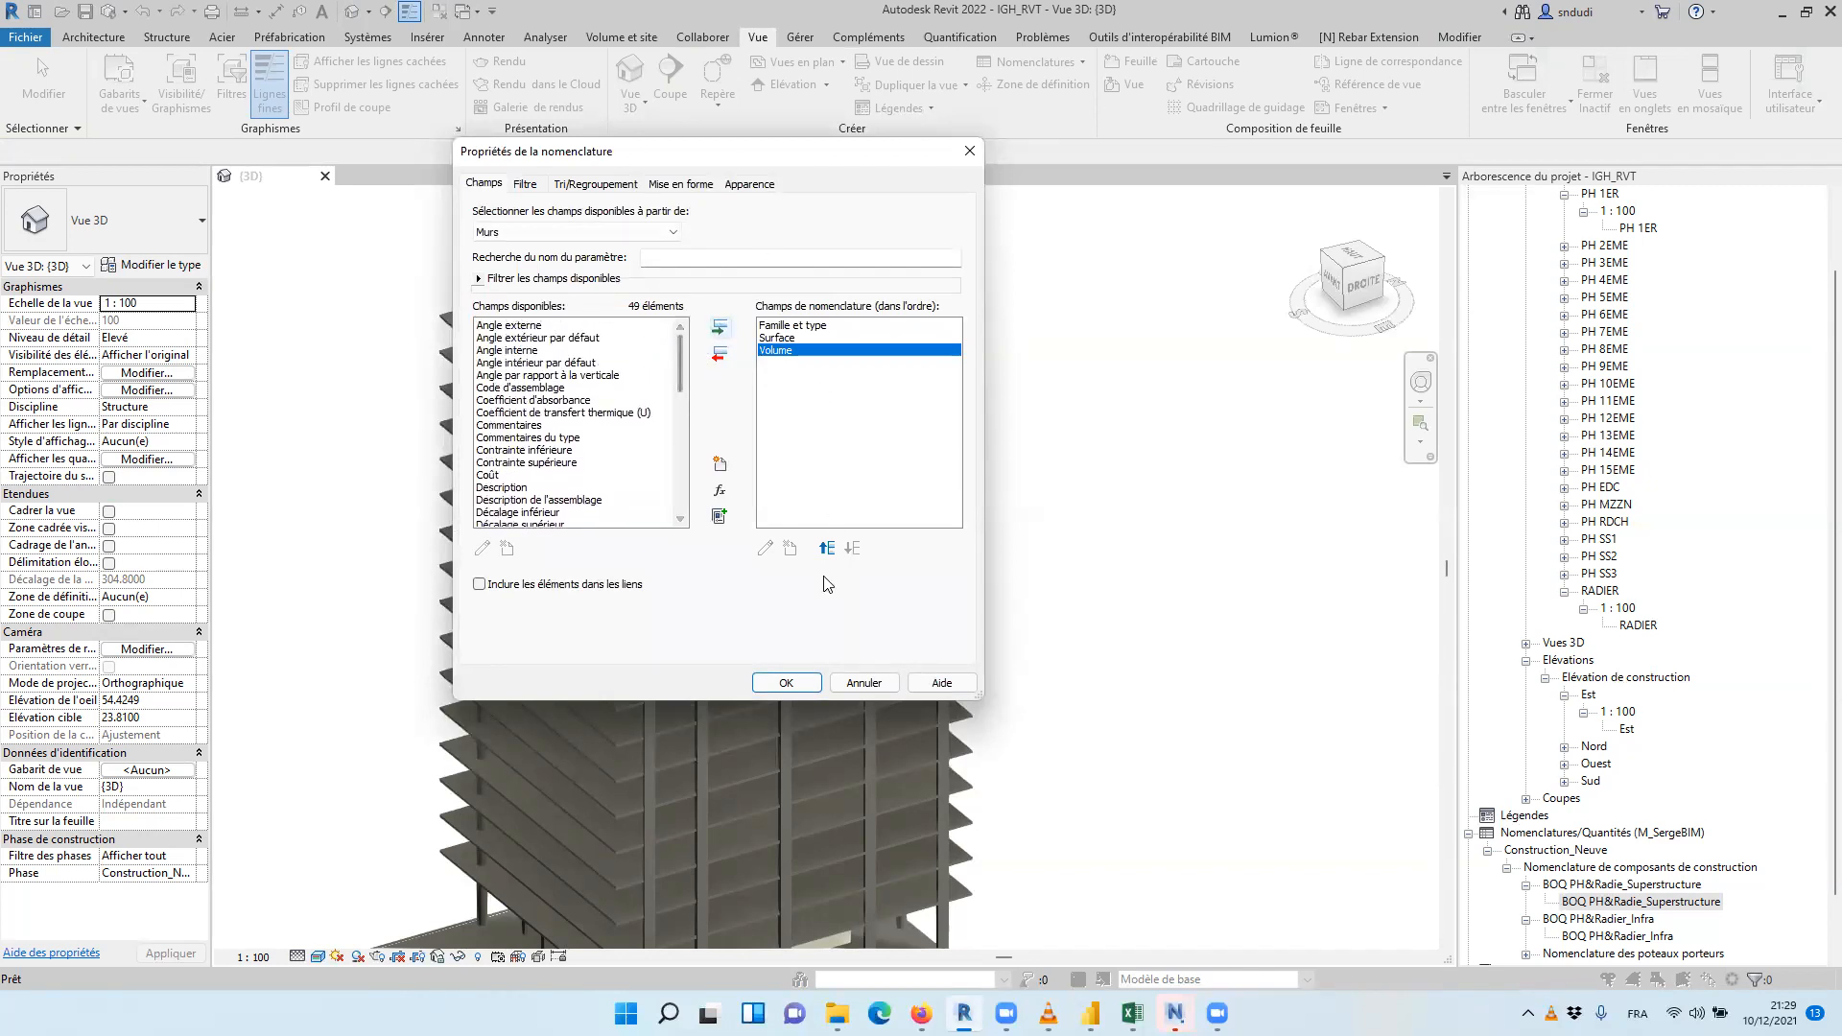
pyautogui.click(796, 682)
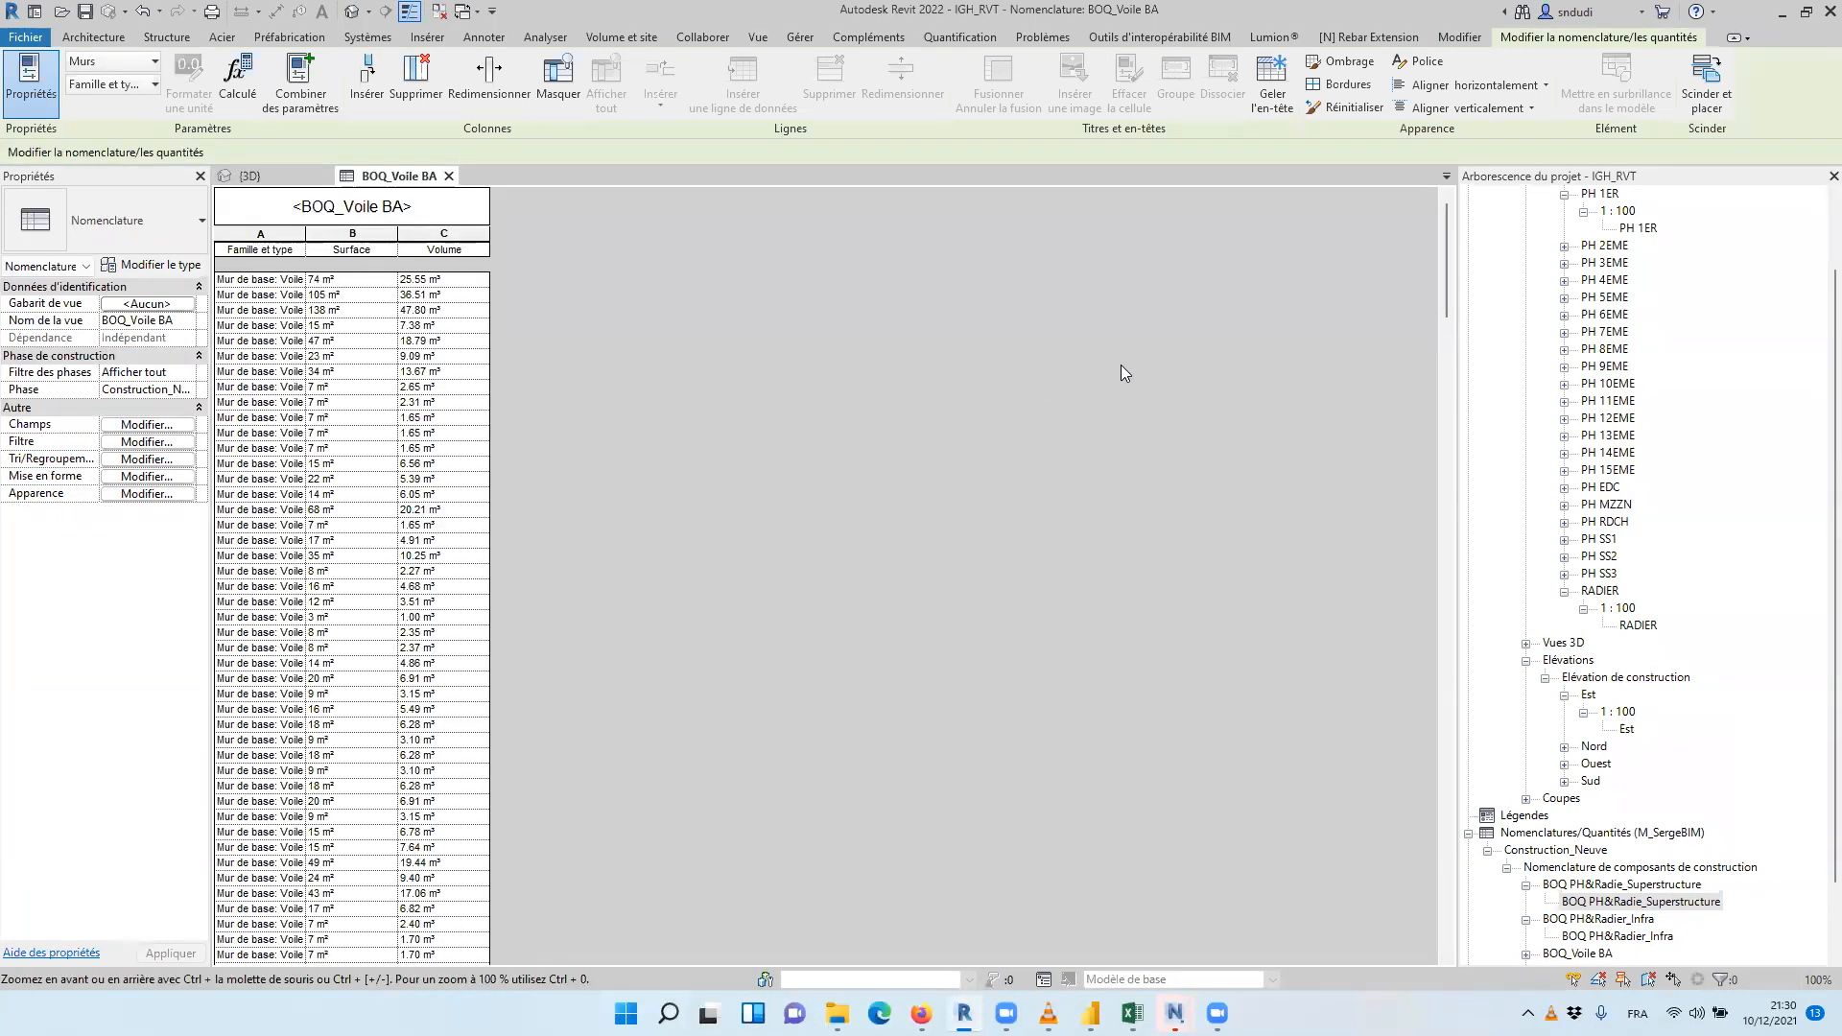
# Widen the Famille et type column to fit the full wall type names and accept the recording folder prompt
pyautogui.moveTo(305, 227); pyautogui.dragTo(495, 236)
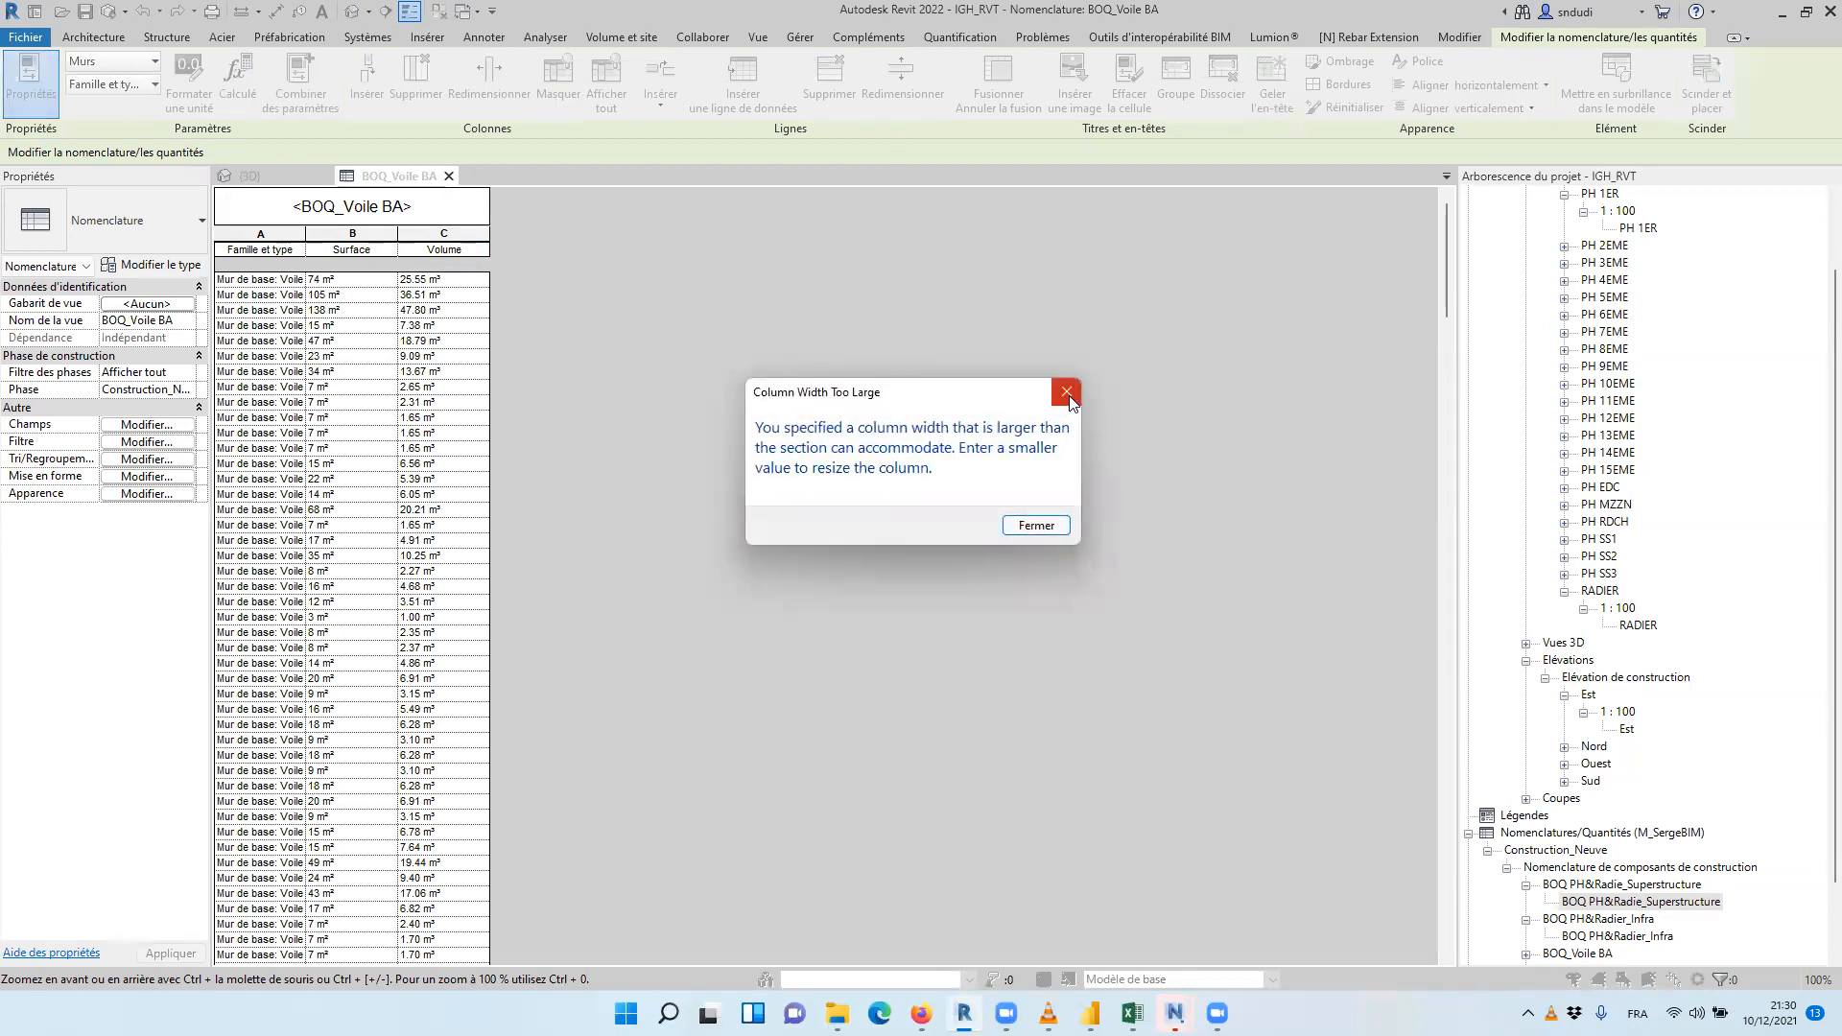
pyautogui.click(1068, 394)
pyautogui.moveTo(307, 230); pyautogui.dragTo(413, 233)
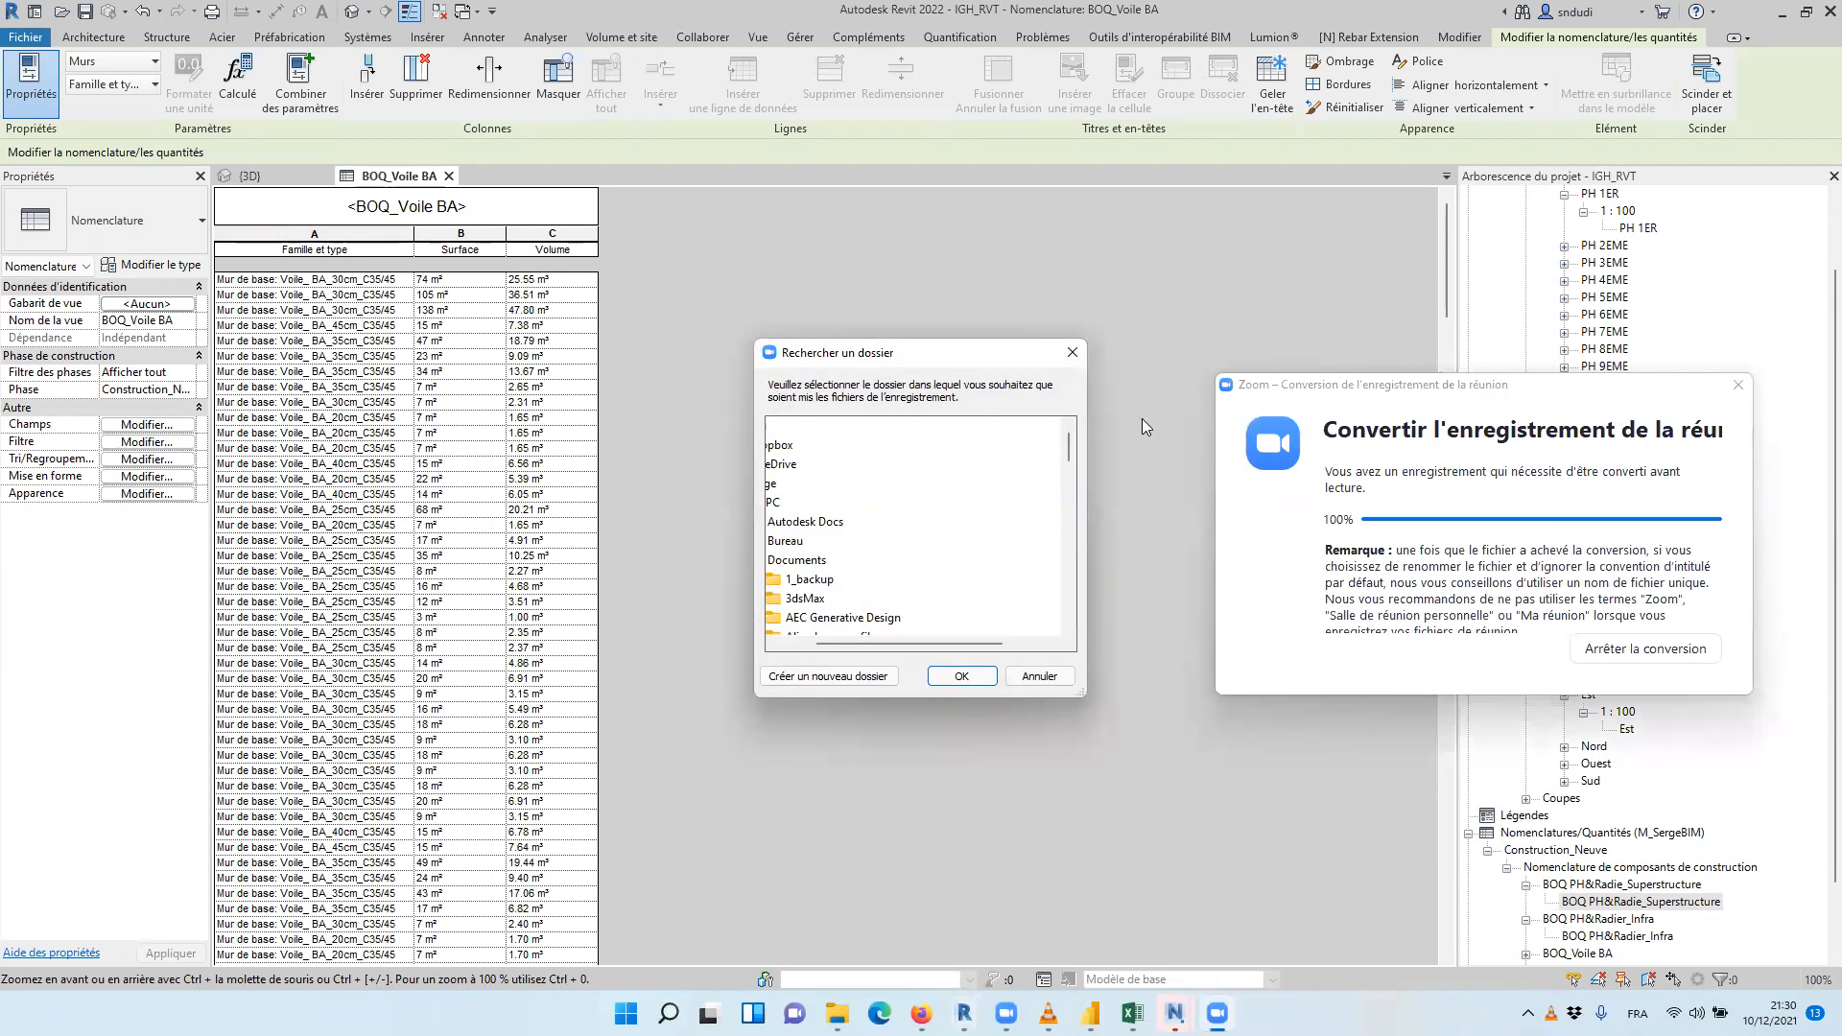
pyautogui.click(962, 676)
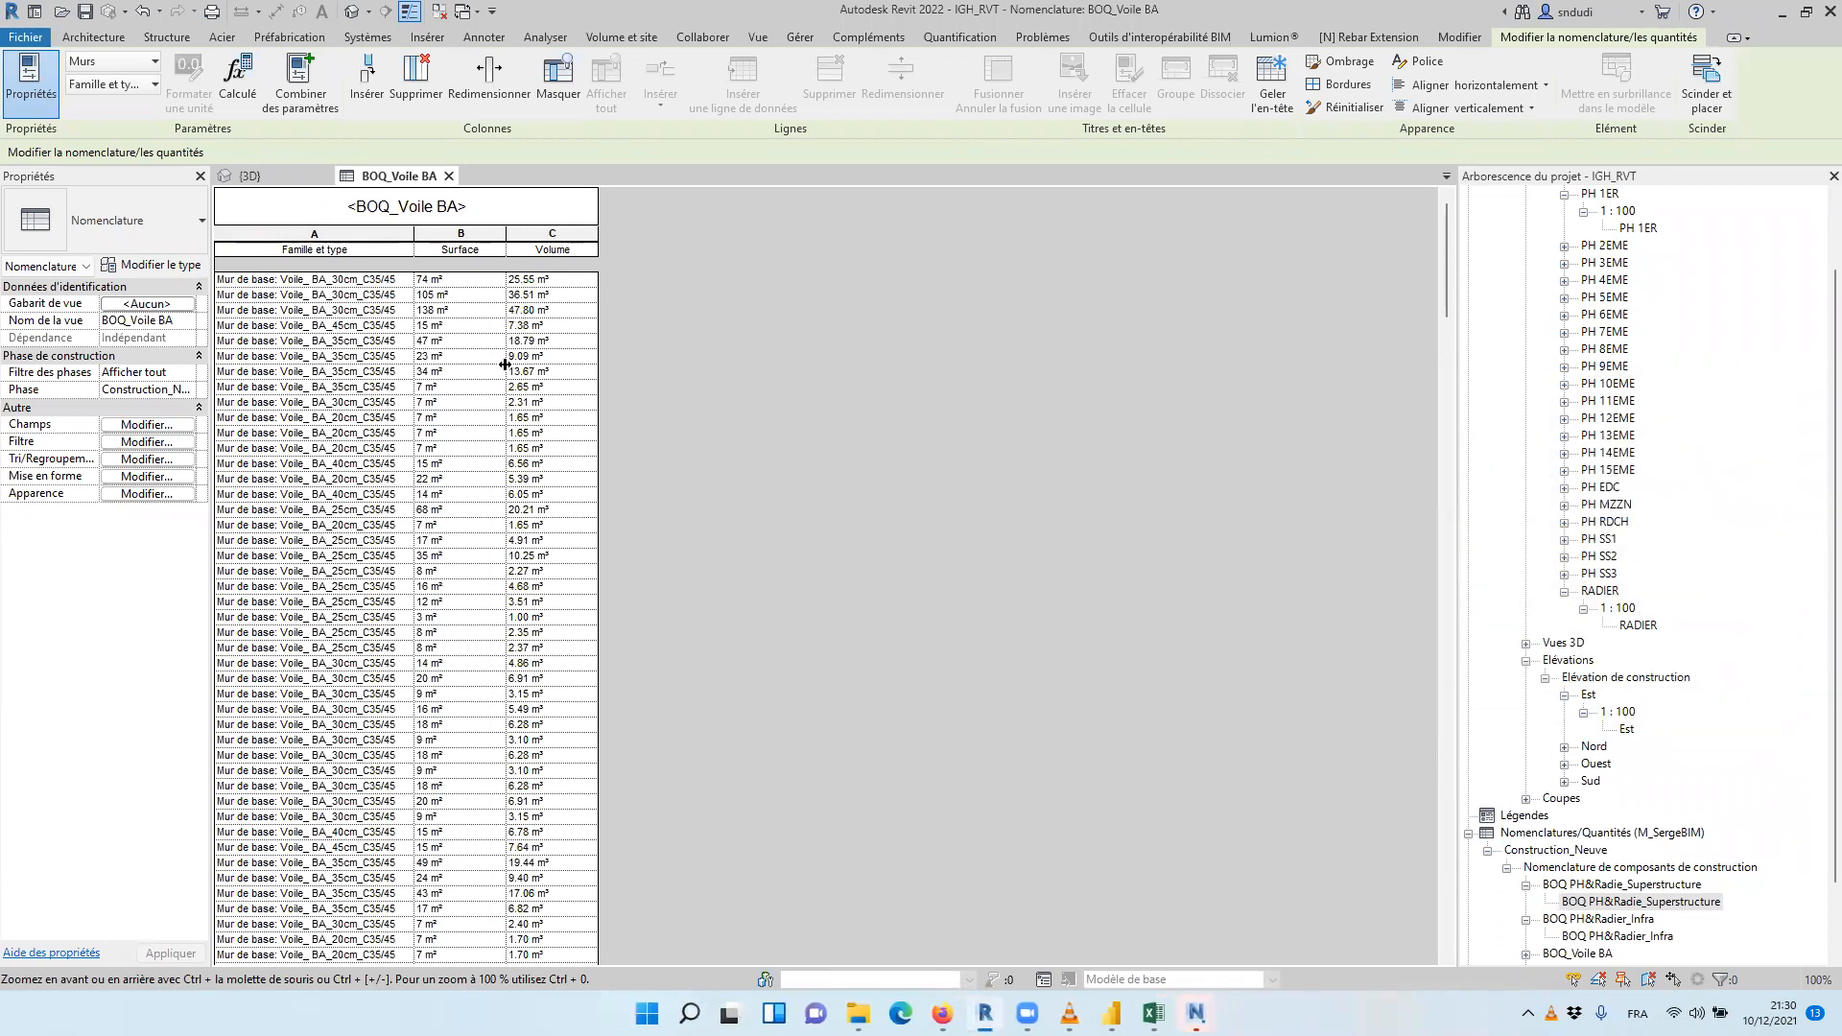
# Sort the wall schedule by Famille et type in ascending order, with a header and a footer set to Titre, nombre et totaux
pyautogui.scroll(-6, 581, 386)
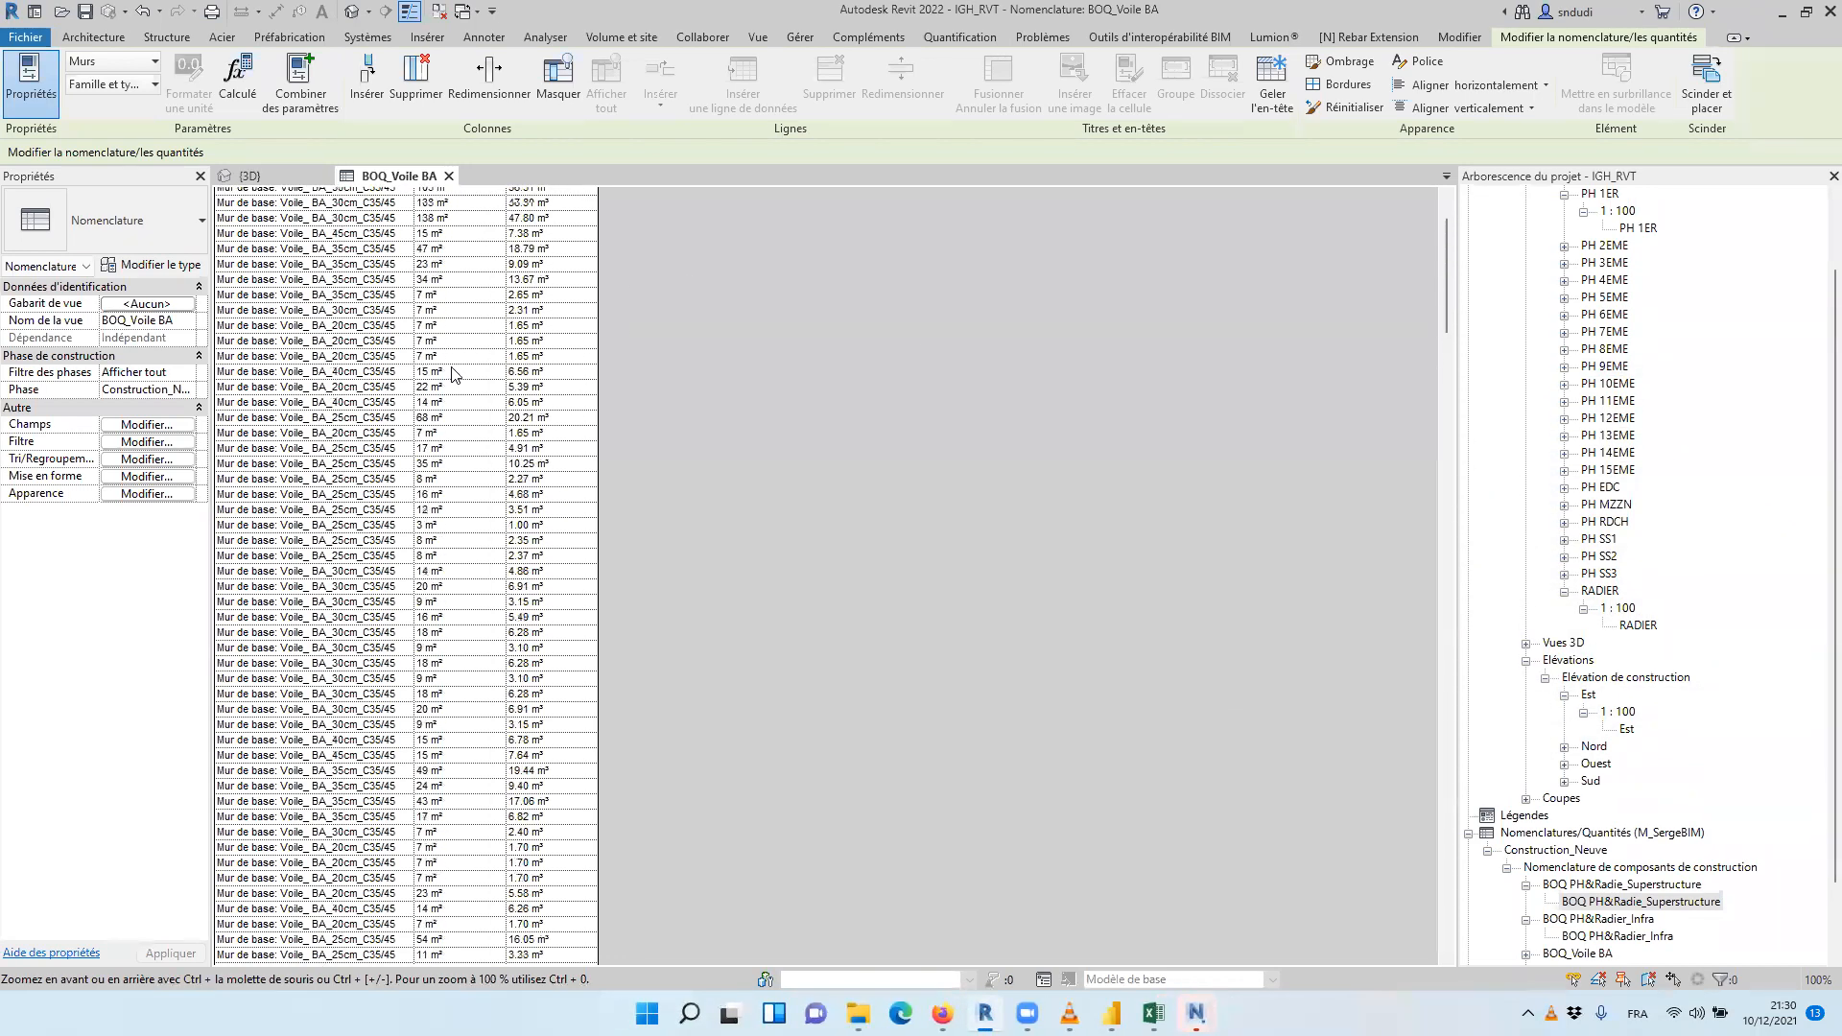
pyautogui.scroll(6, 451, 369)
pyautogui.click(147, 424)
pyautogui.click(595, 182)
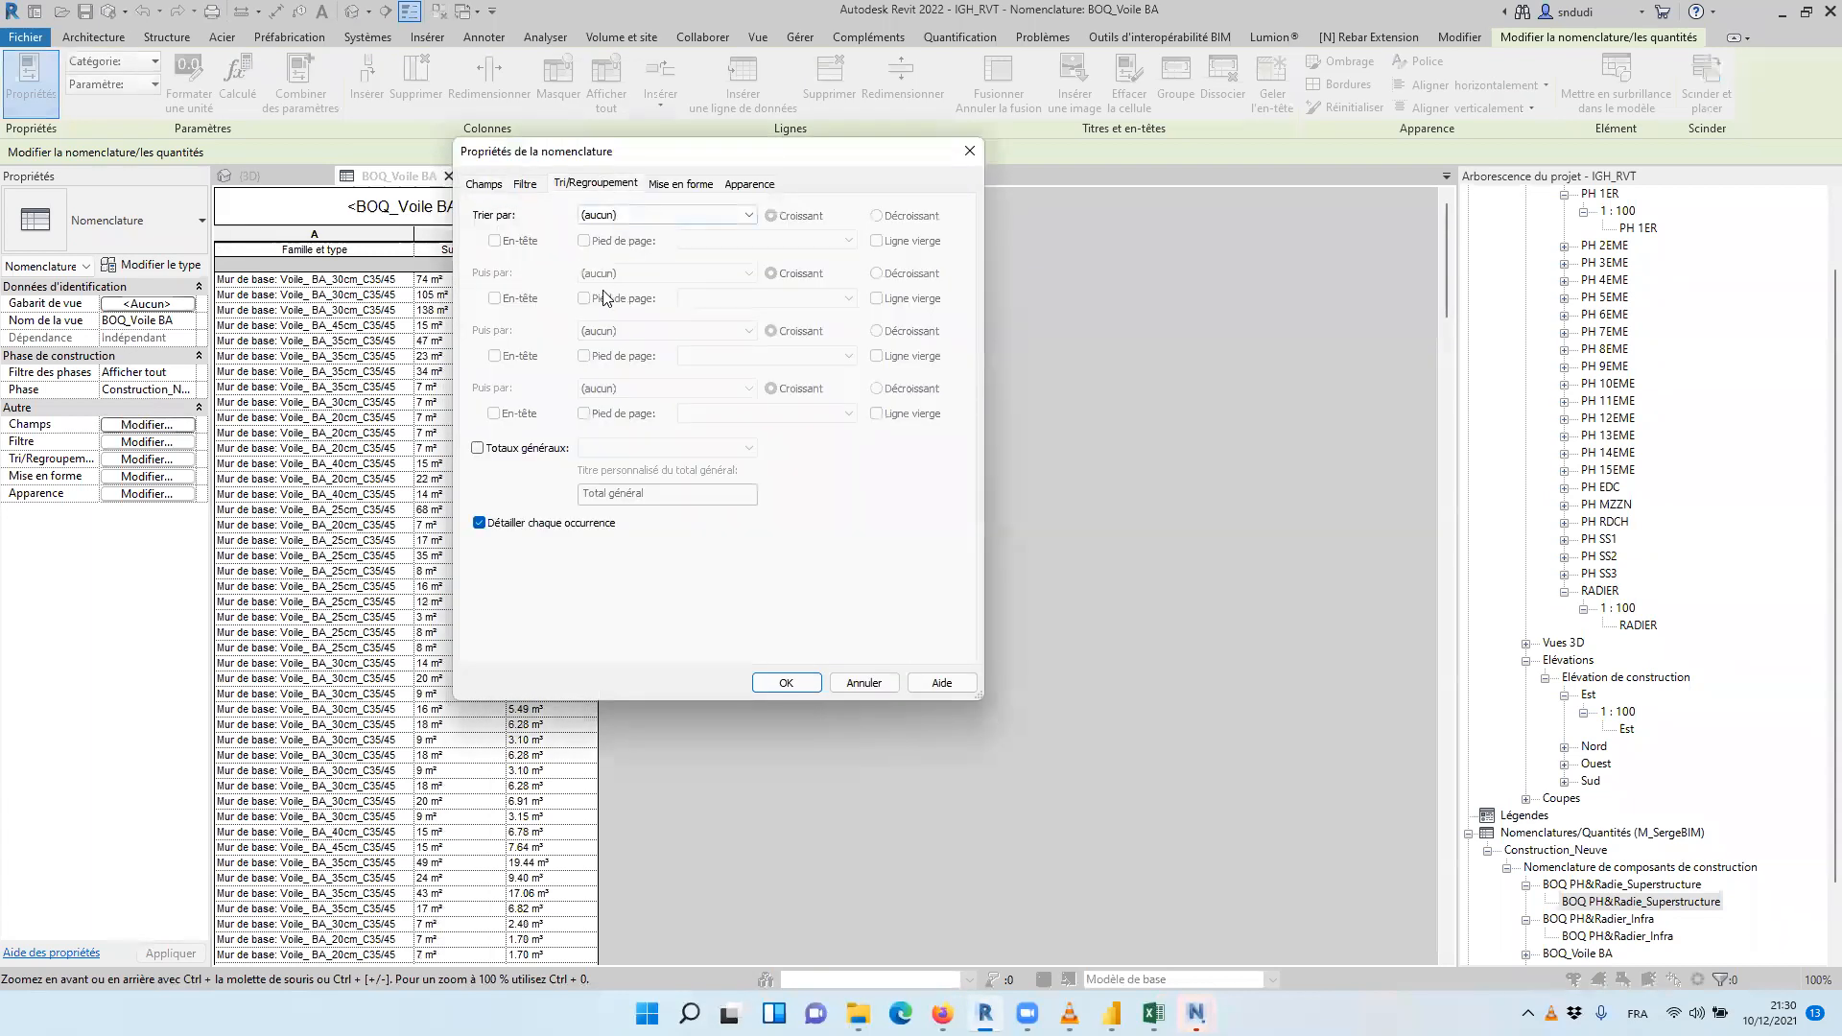
pyautogui.click(630, 217)
pyautogui.click(631, 245)
pyautogui.click(495, 241)
pyautogui.click(583, 241)
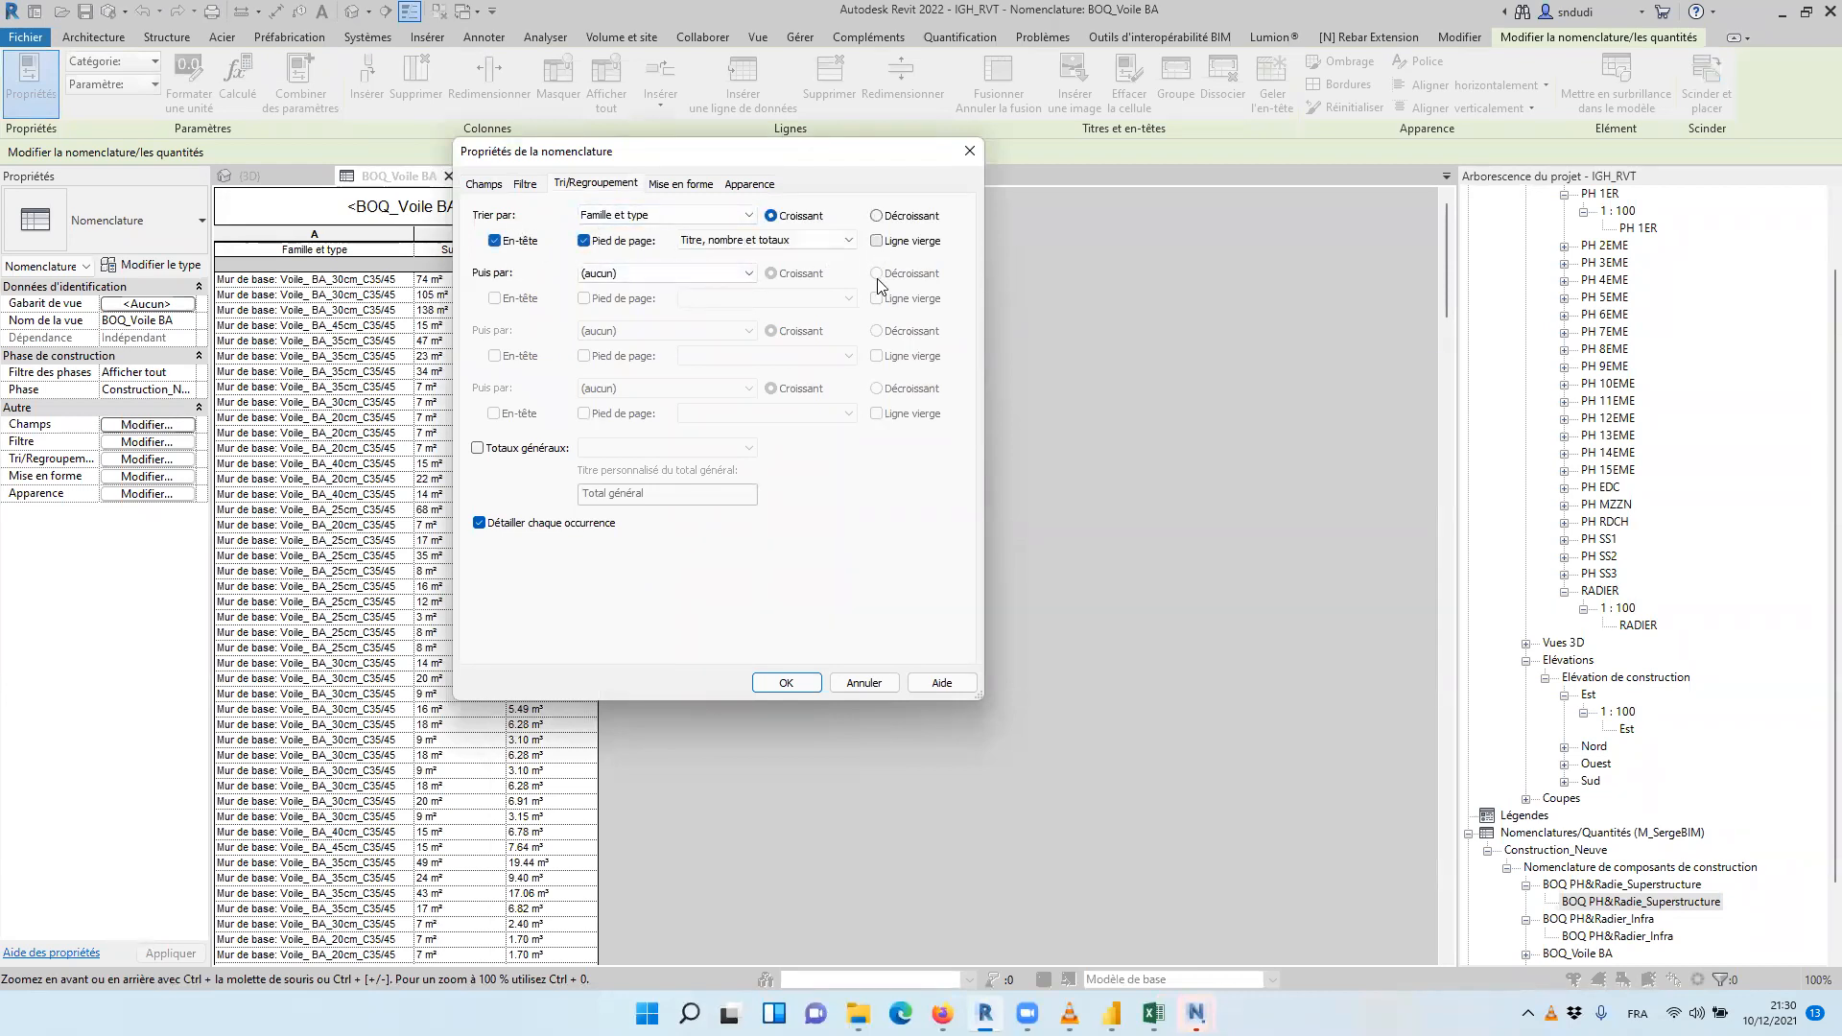
pyautogui.click(810, 685)
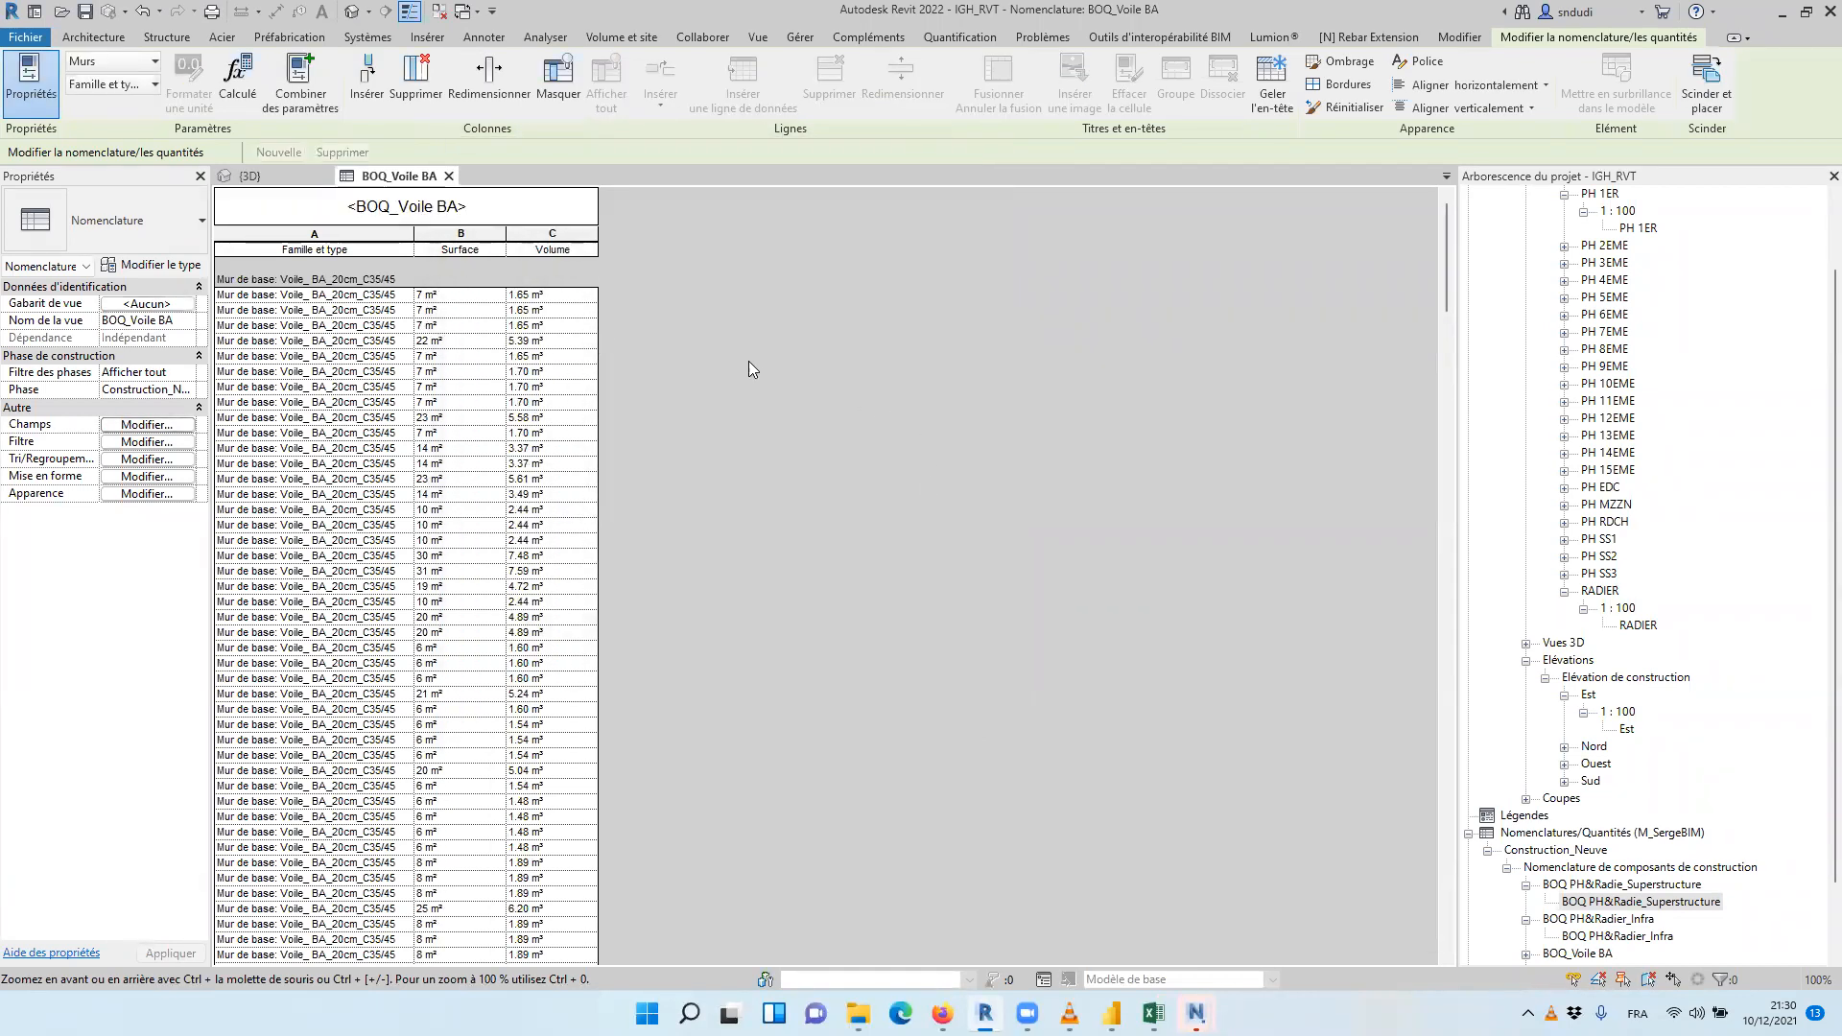
# Examine the grouped wall schedule and its list of selected fields
pyautogui.scroll(-15, 739, 384)
pyautogui.scroll(10, 743, 436)
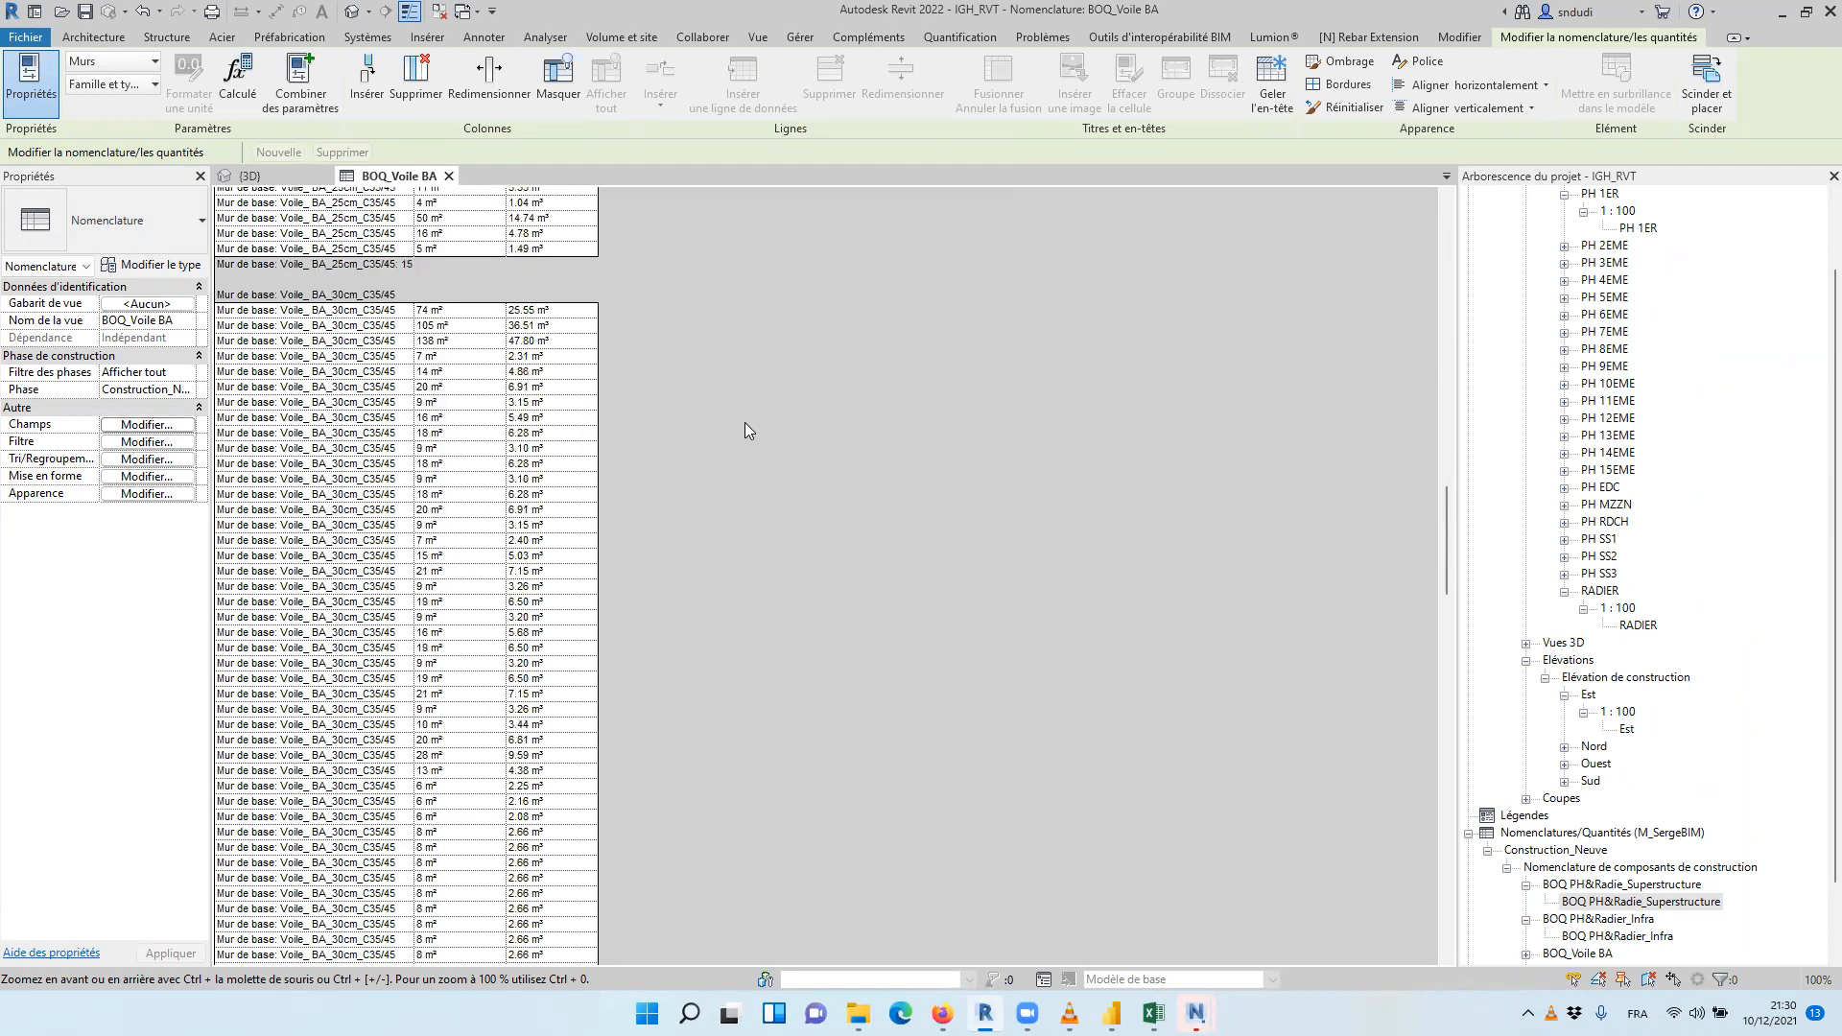
pyautogui.scroll(10, 701, 324)
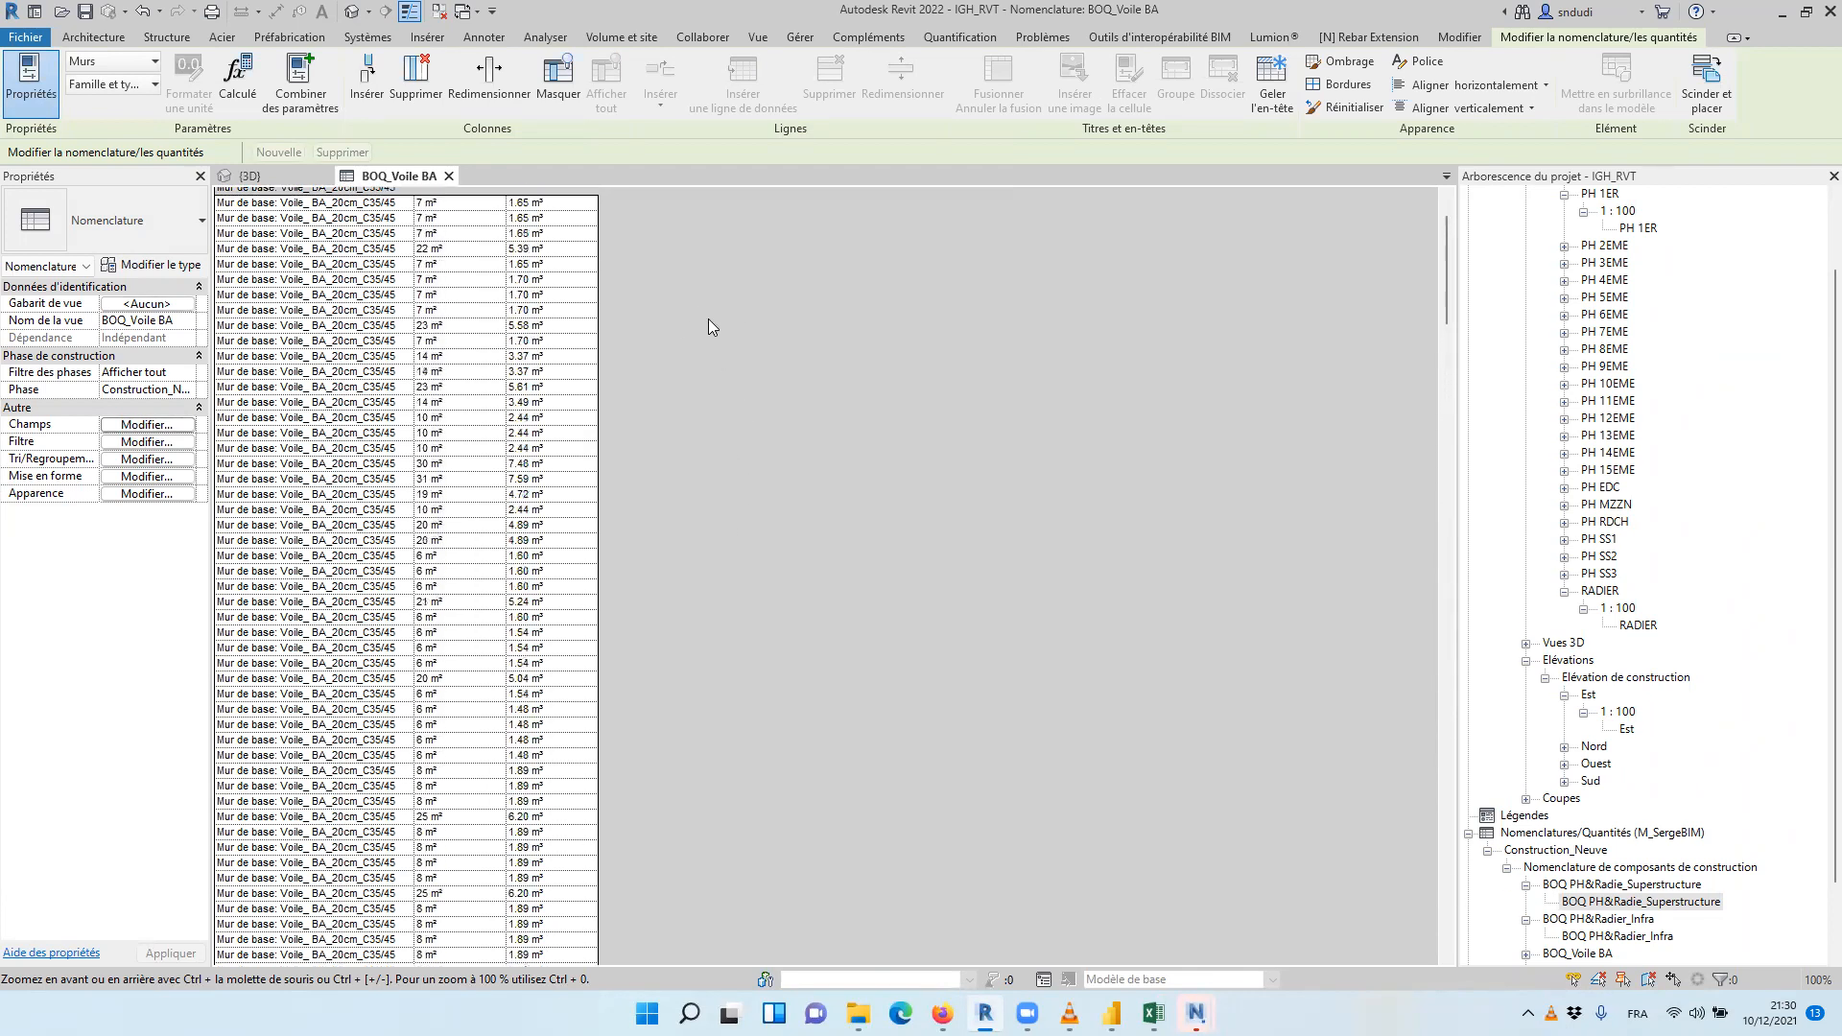
pyautogui.click(179, 425)
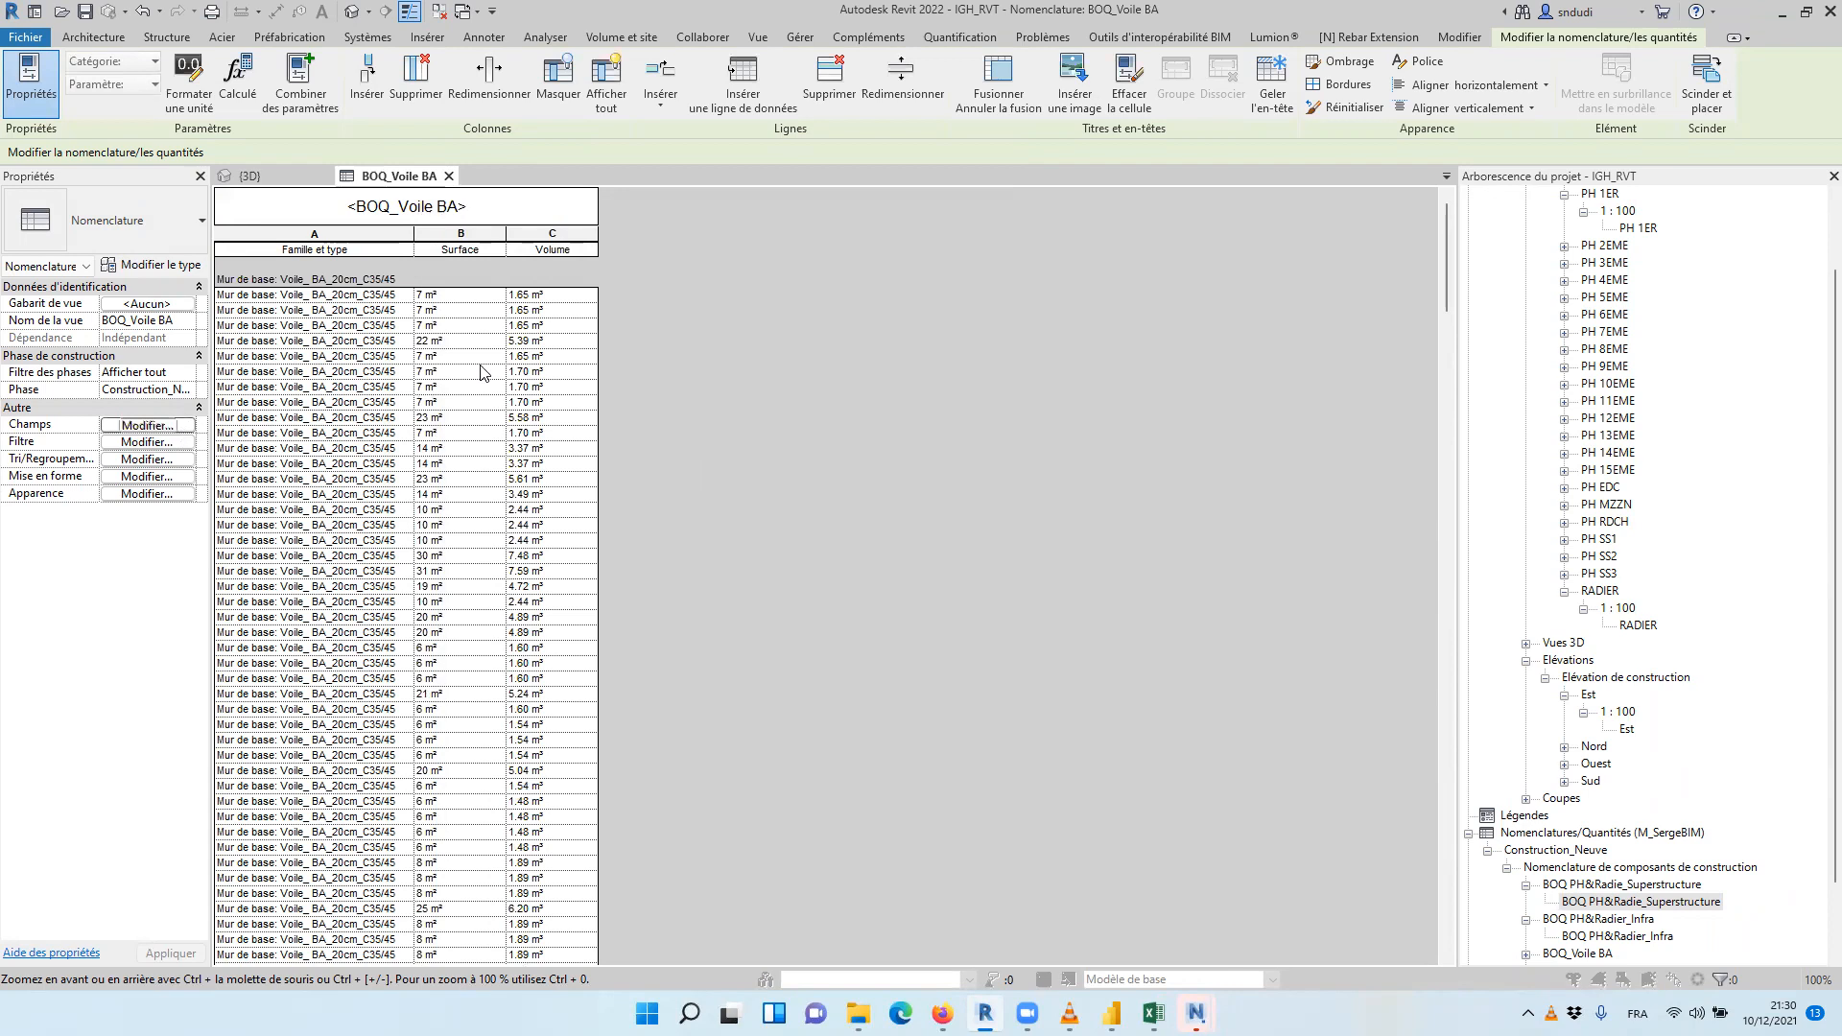
pyautogui.moveTo(687, 352); pyautogui.dragTo(732, 291)
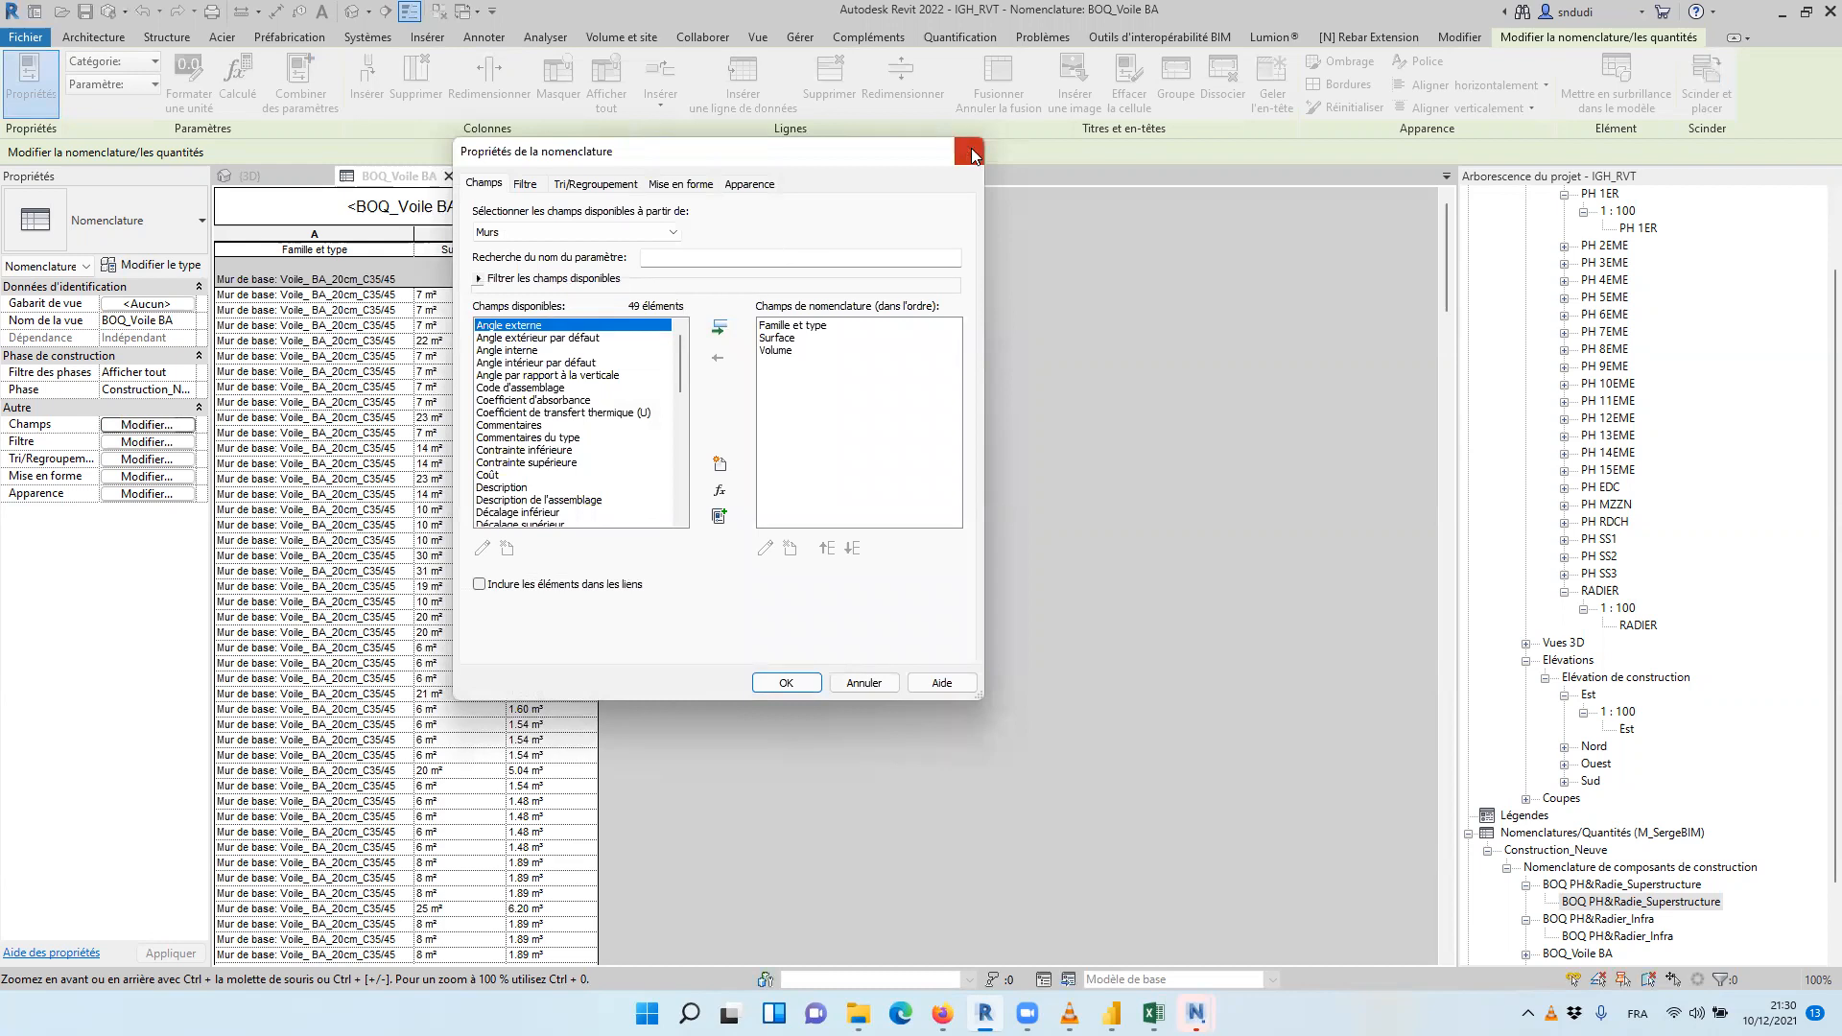
# Switch to the {3D} view and open the project parameters
pyautogui.click(252, 177)
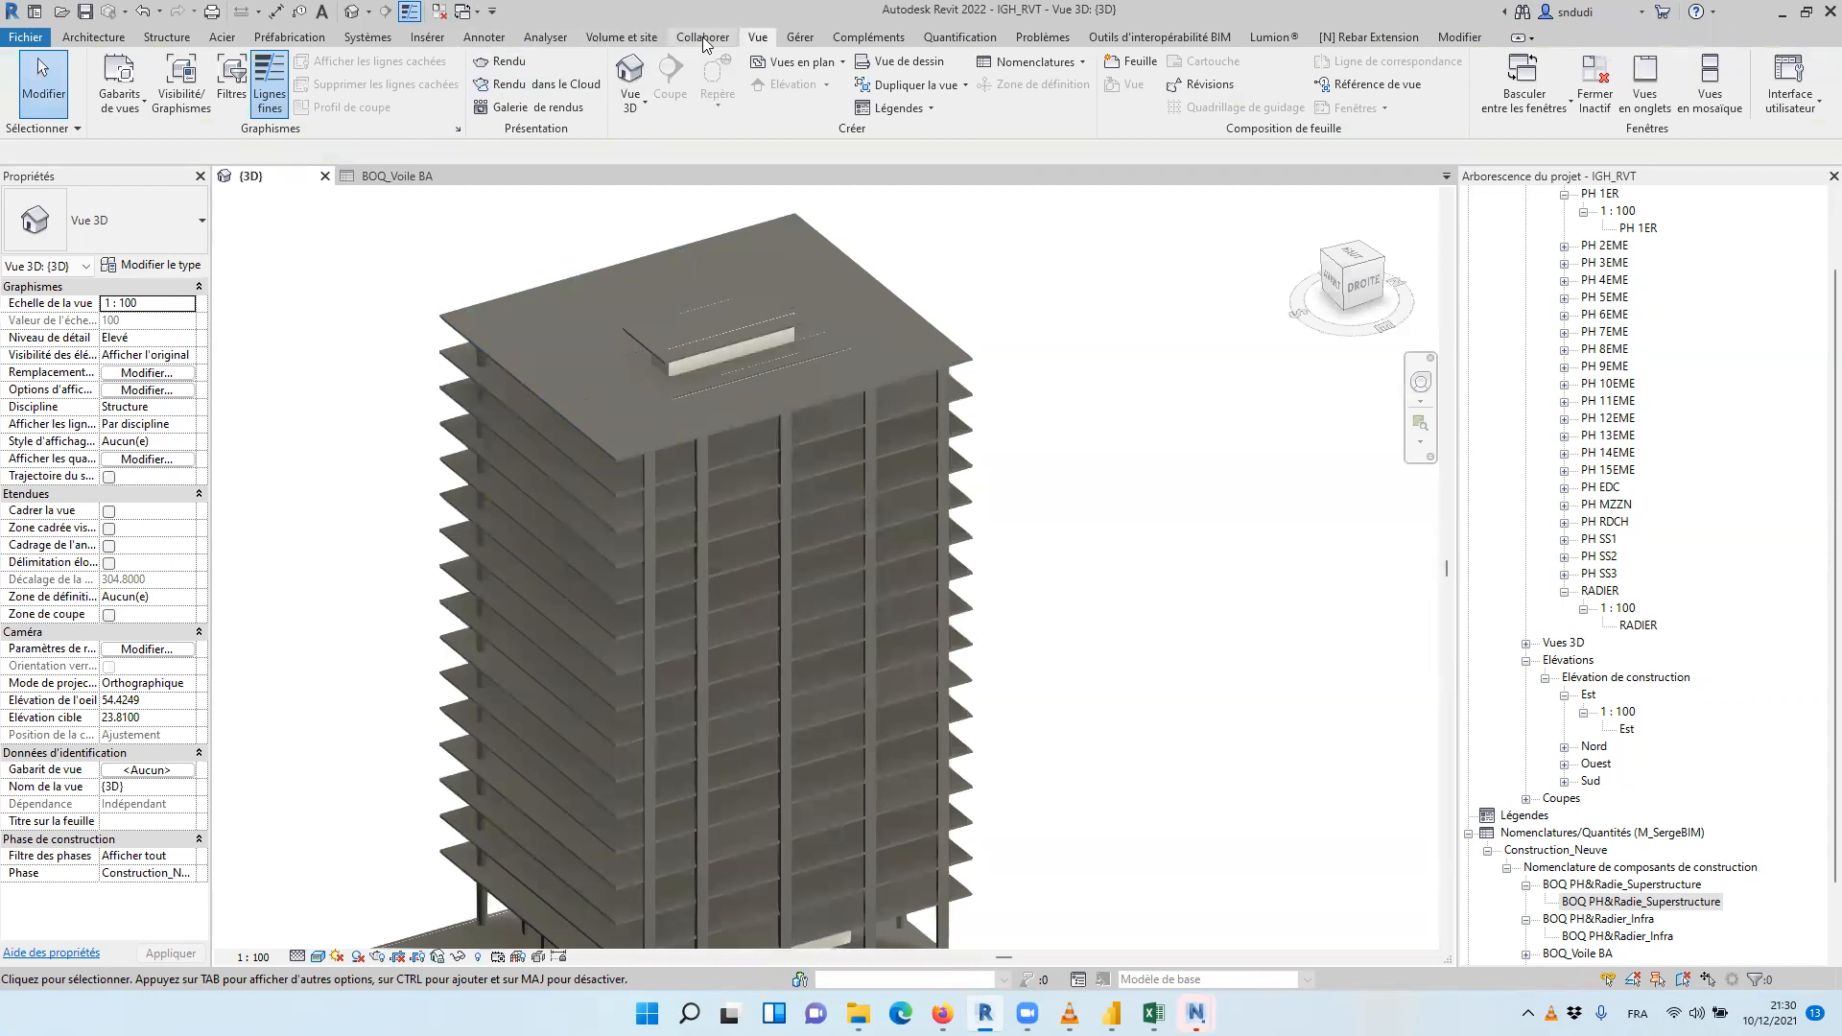
pyautogui.click(798, 38)
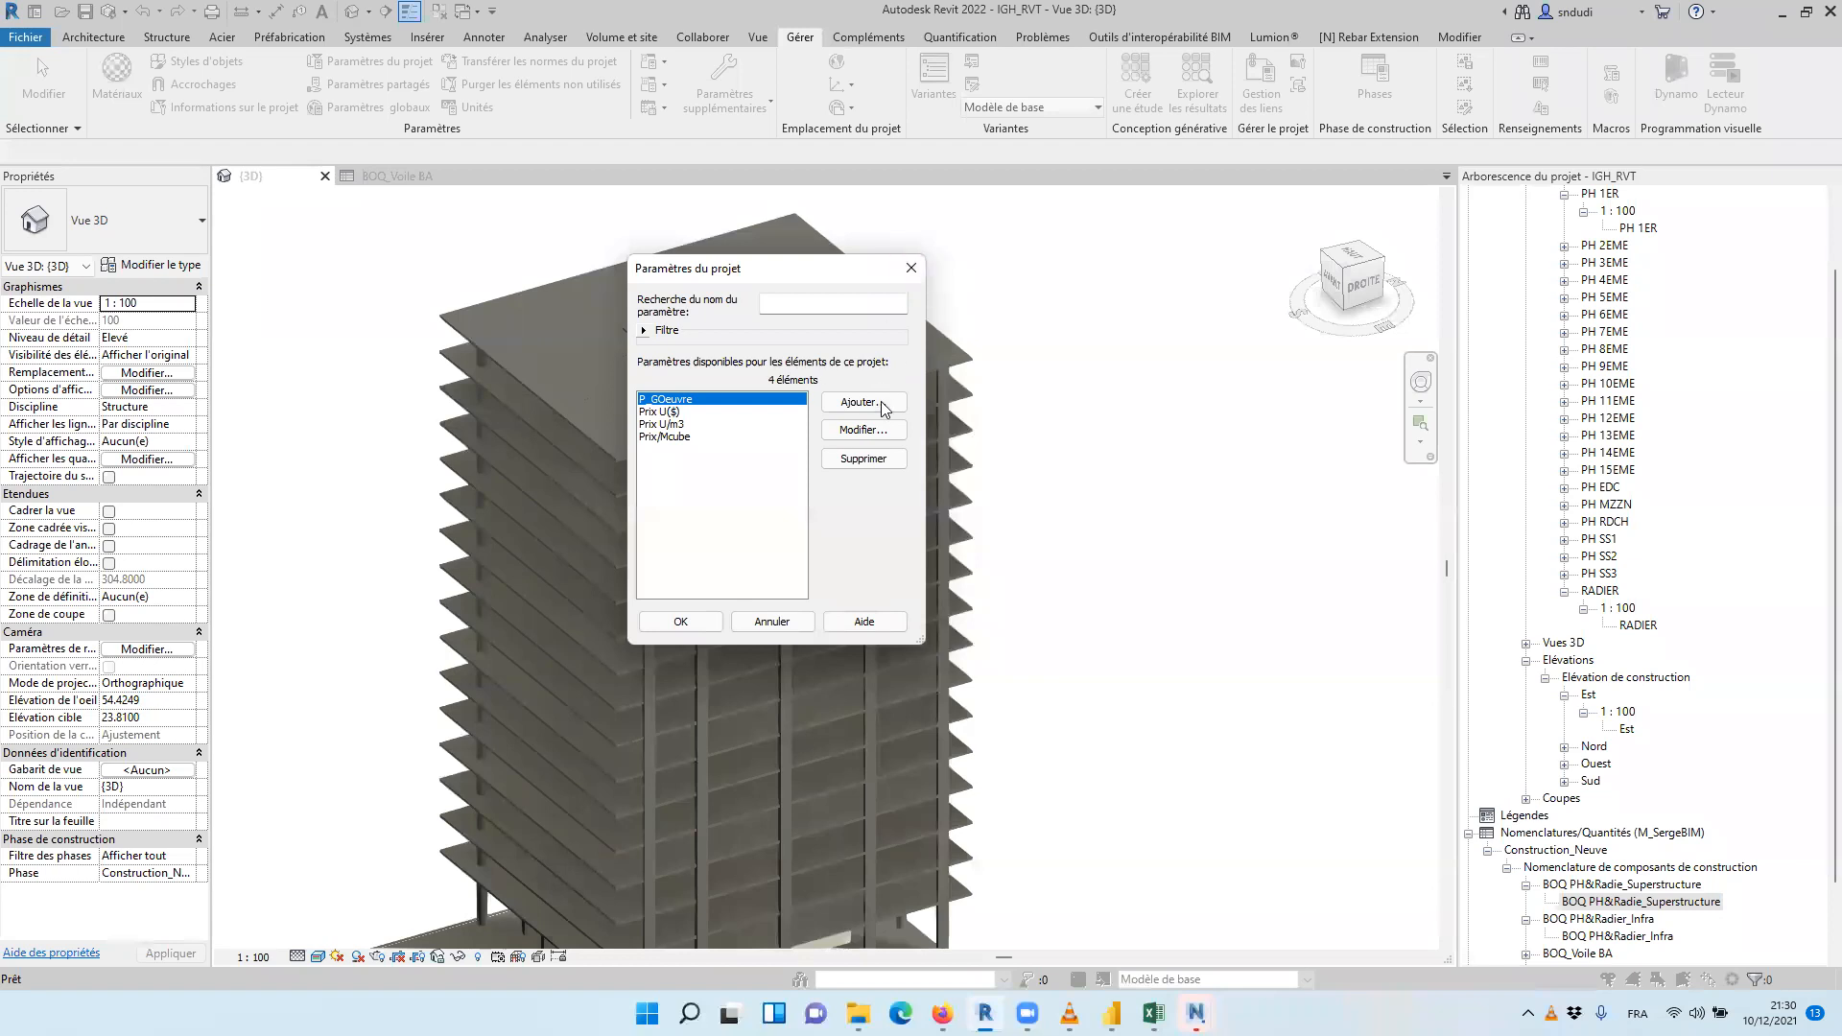
pyautogui.click(863, 402)
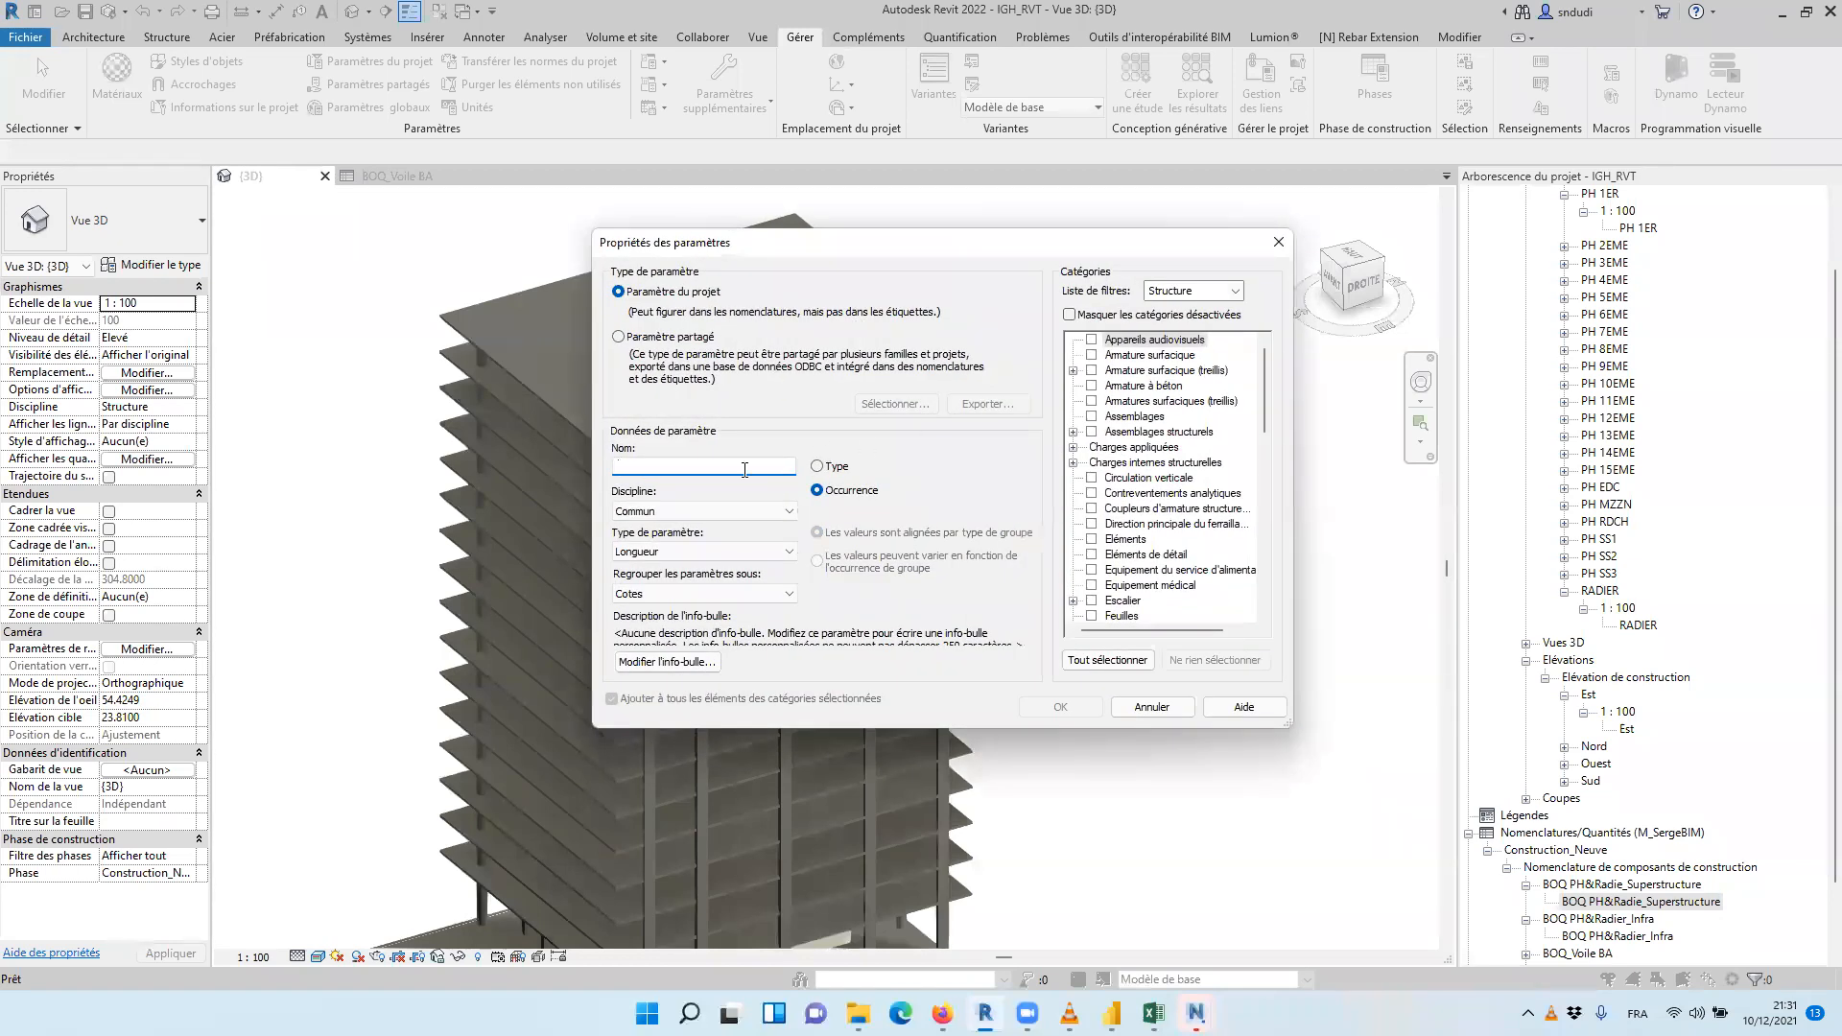
pyautogui.write('P')
pyautogui.click(1278, 242)
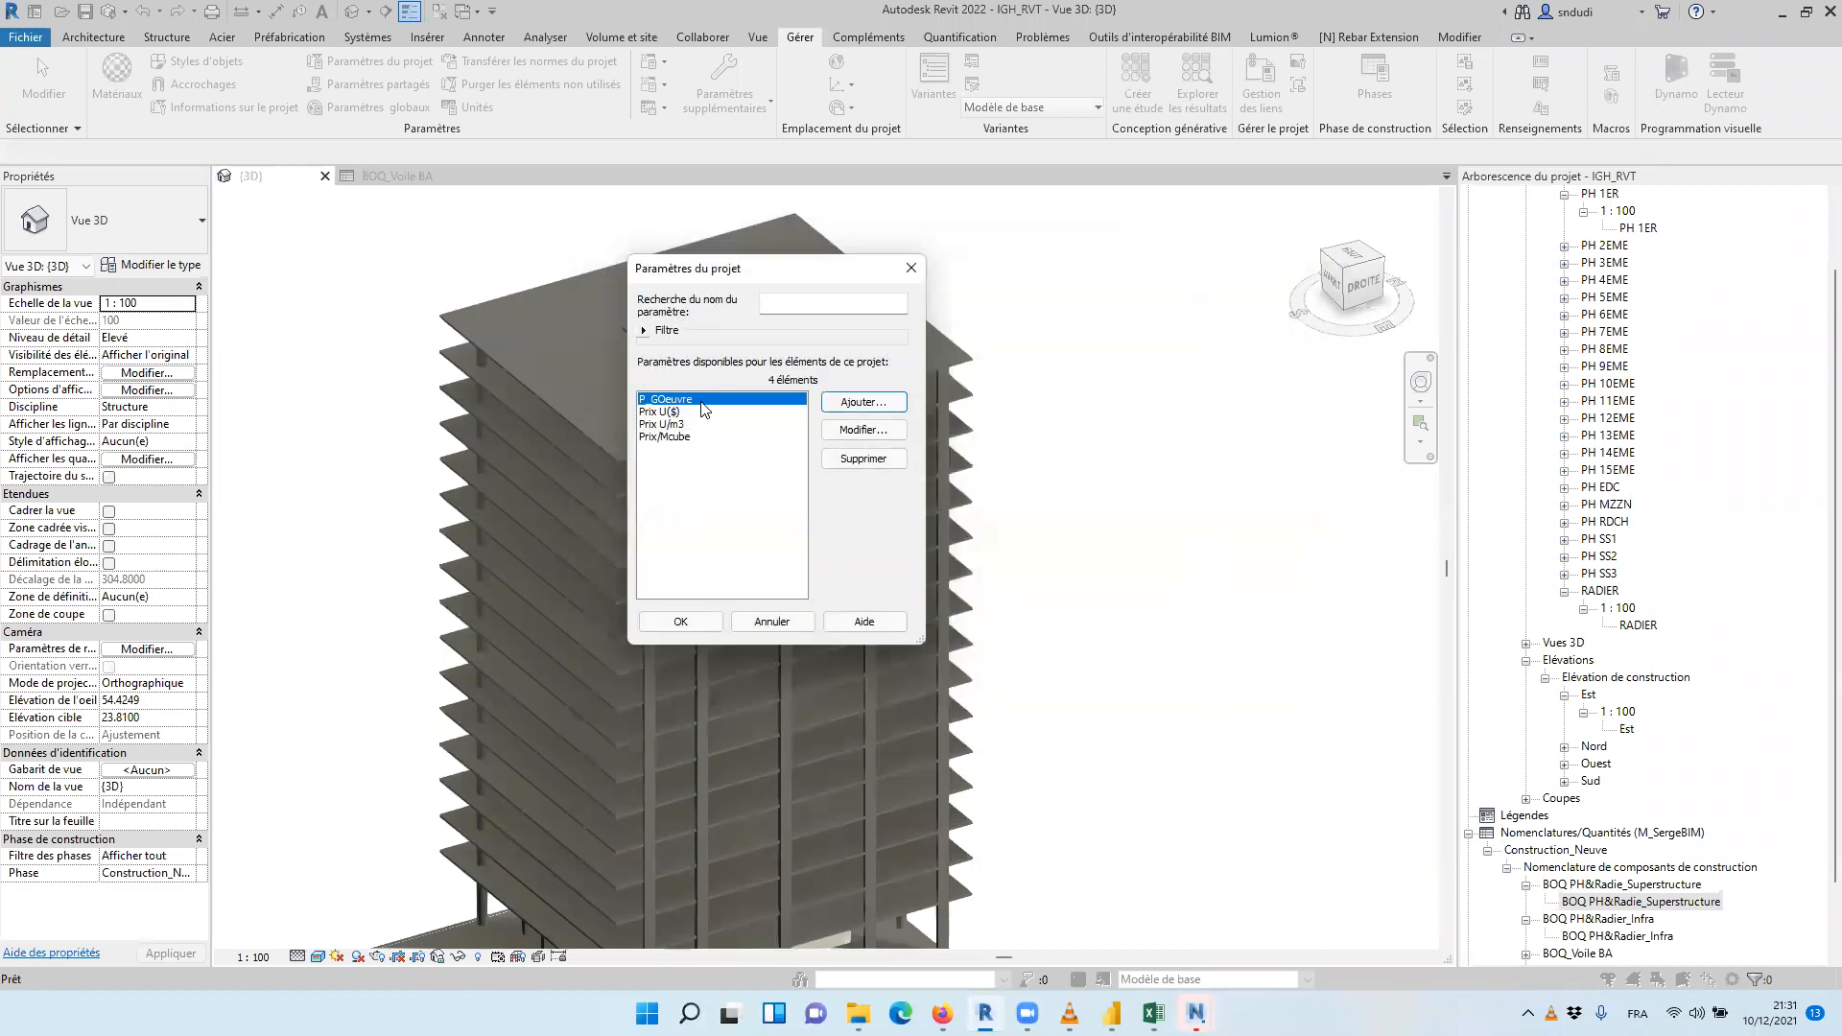
# Assign the existing project parameter P_GOeuvre to the Murs category as well
pyautogui.click(862, 430)
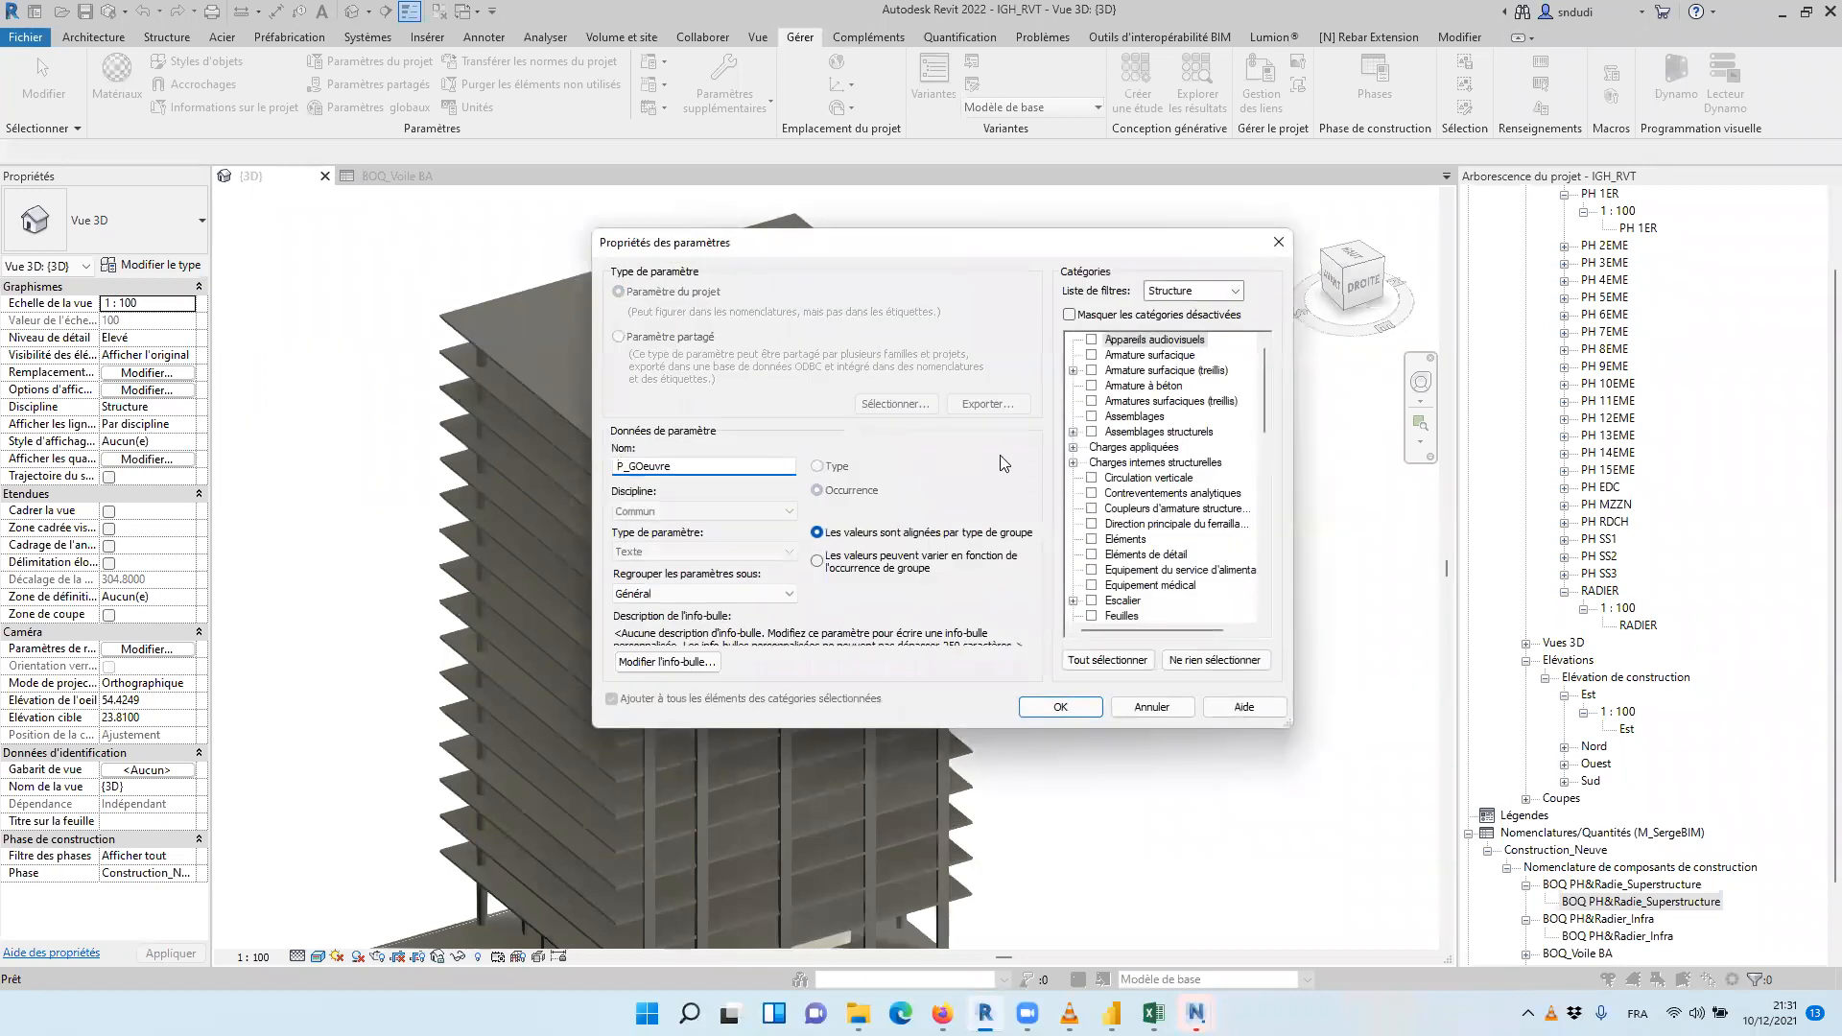
pyautogui.moveTo(1268, 403); pyautogui.dragTo(1268, 483)
pyautogui.click(1092, 524)
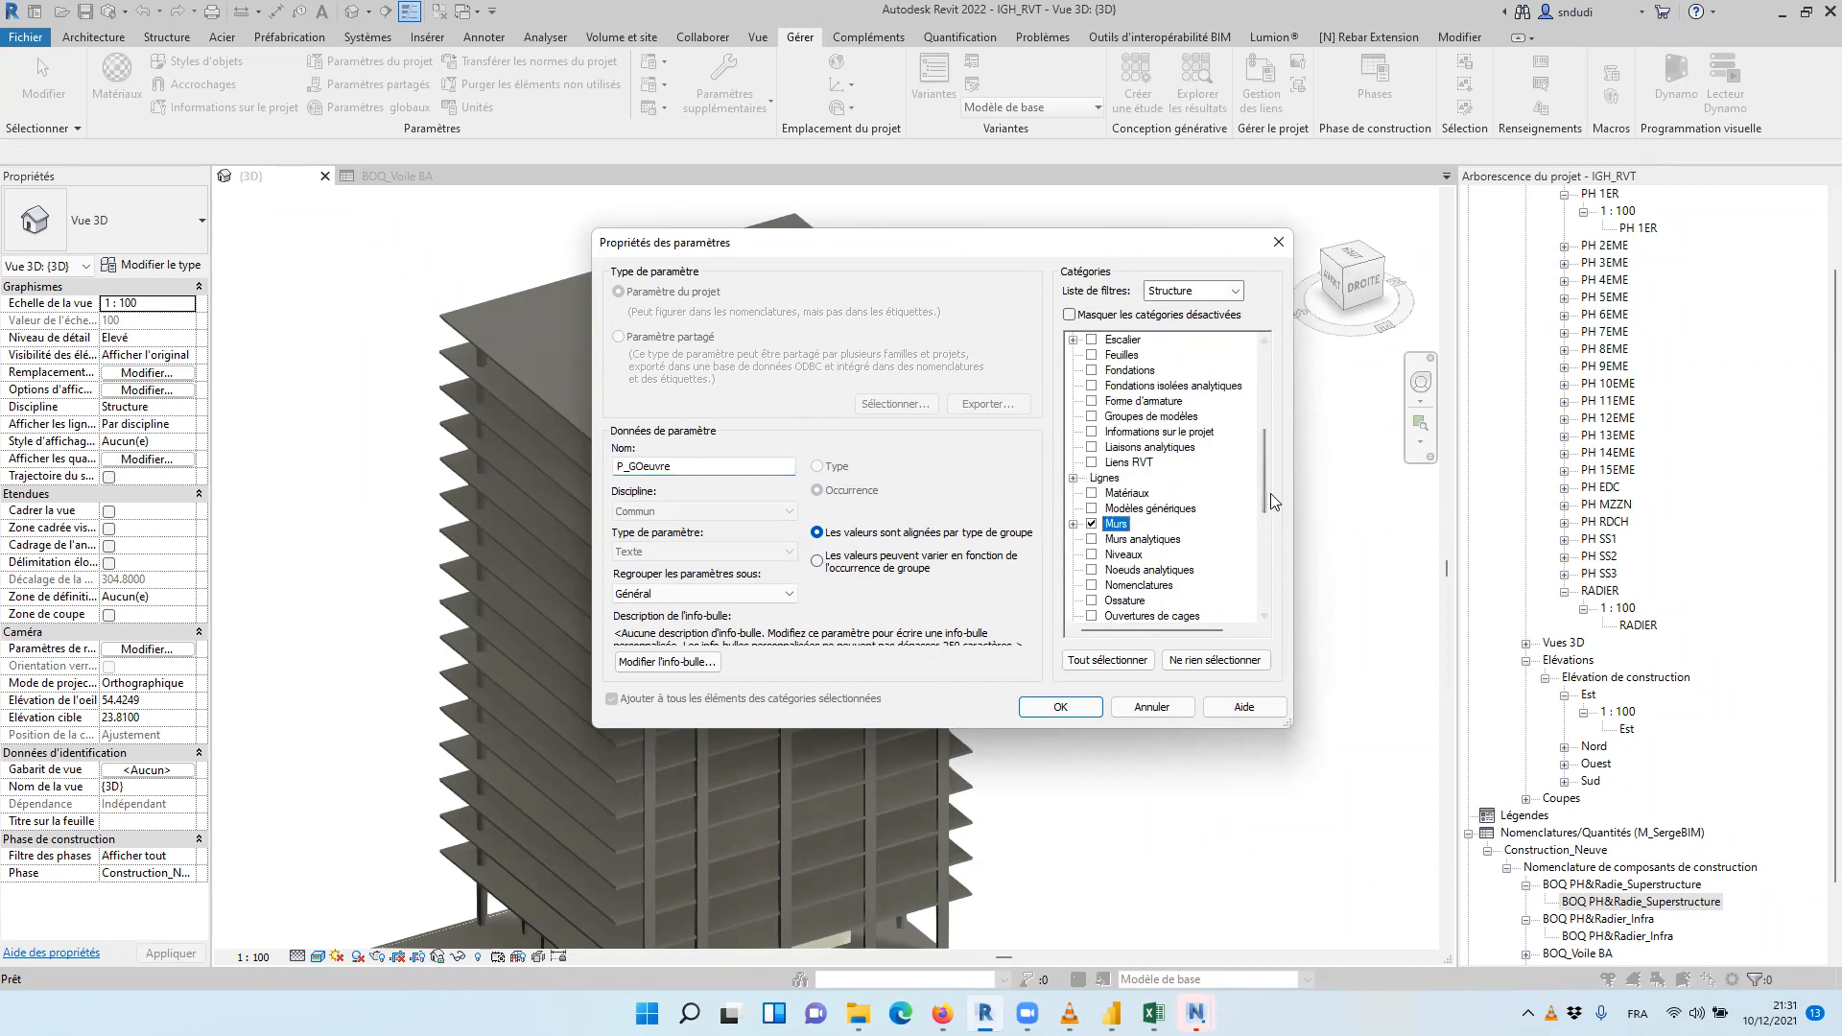
pyautogui.click(1060, 706)
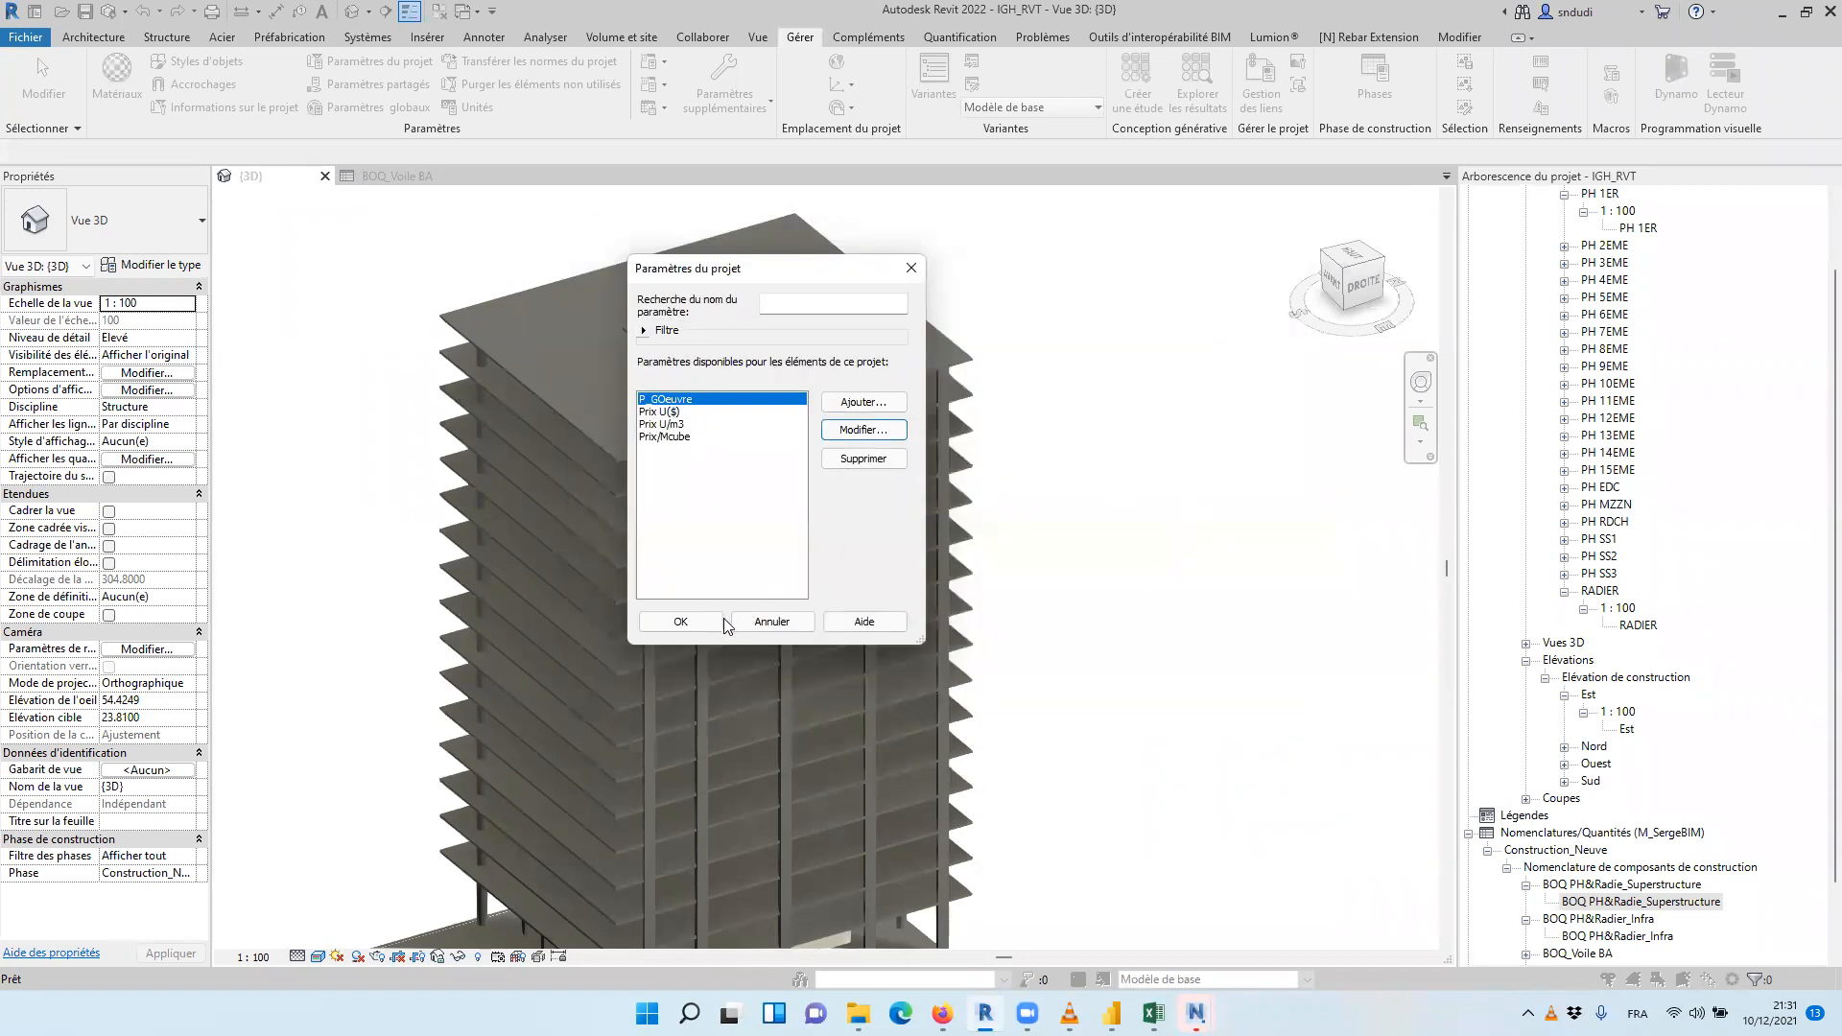
pyautogui.click(700, 621)
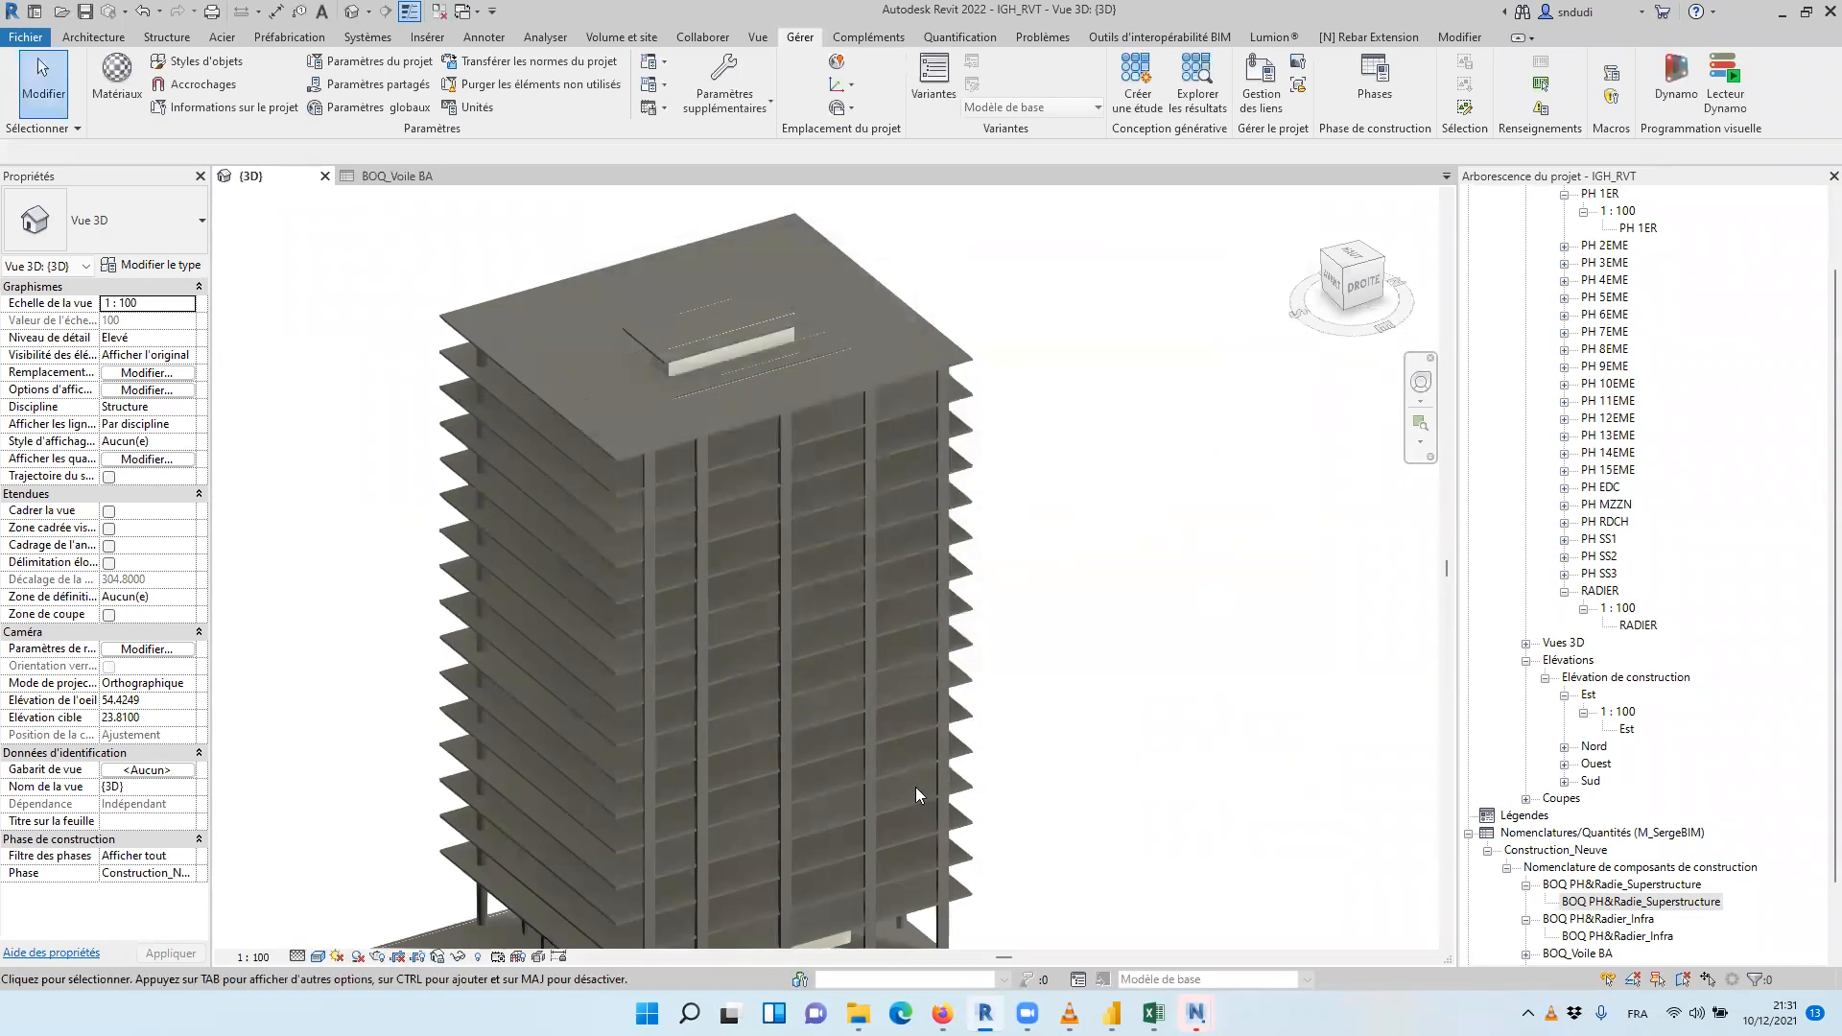
# Check on one of the podium's concrete walls that the P_GOeuvre parameter is available in its properties
pyautogui.scroll(-2, 917, 777)
pyautogui.scroll(5, 1103, 614)
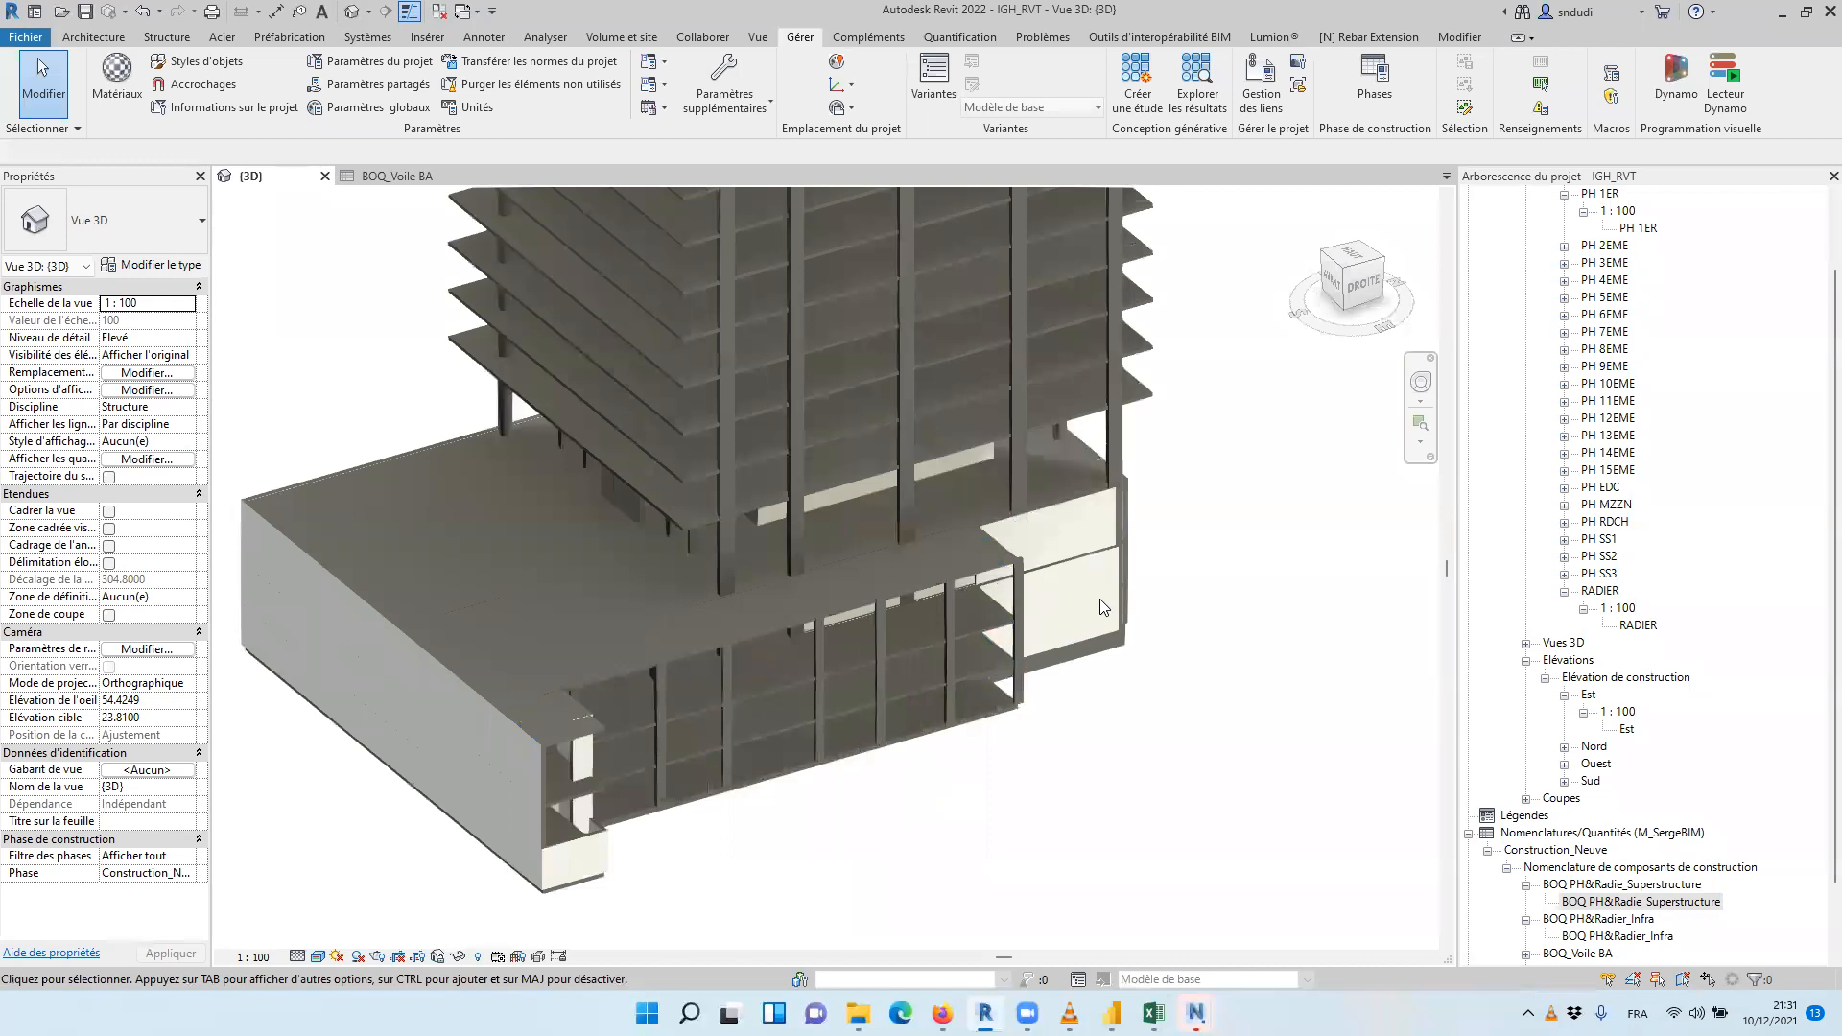
pyautogui.click(1098, 602)
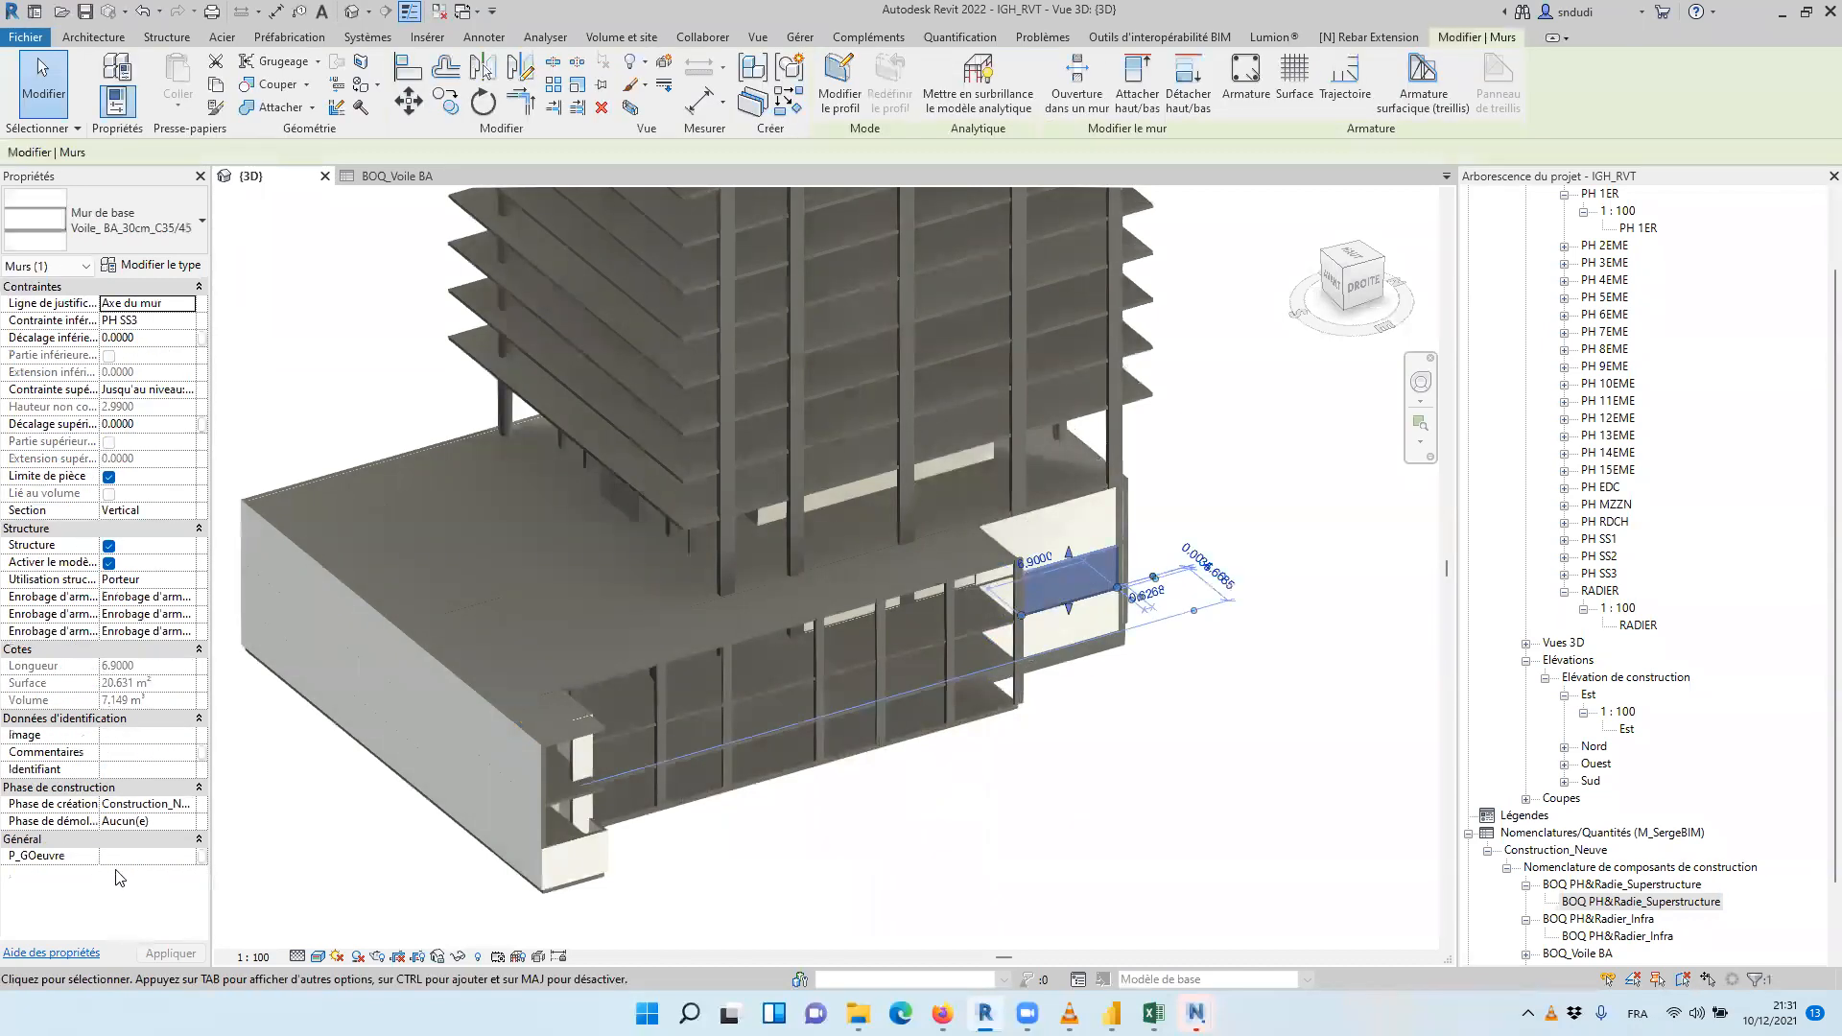
pyautogui.click(1184, 742)
# From the Droite side of the 3D model, select the elements of the lower podium levels and filter the selection to Murs only
pyautogui.click(1363, 285)
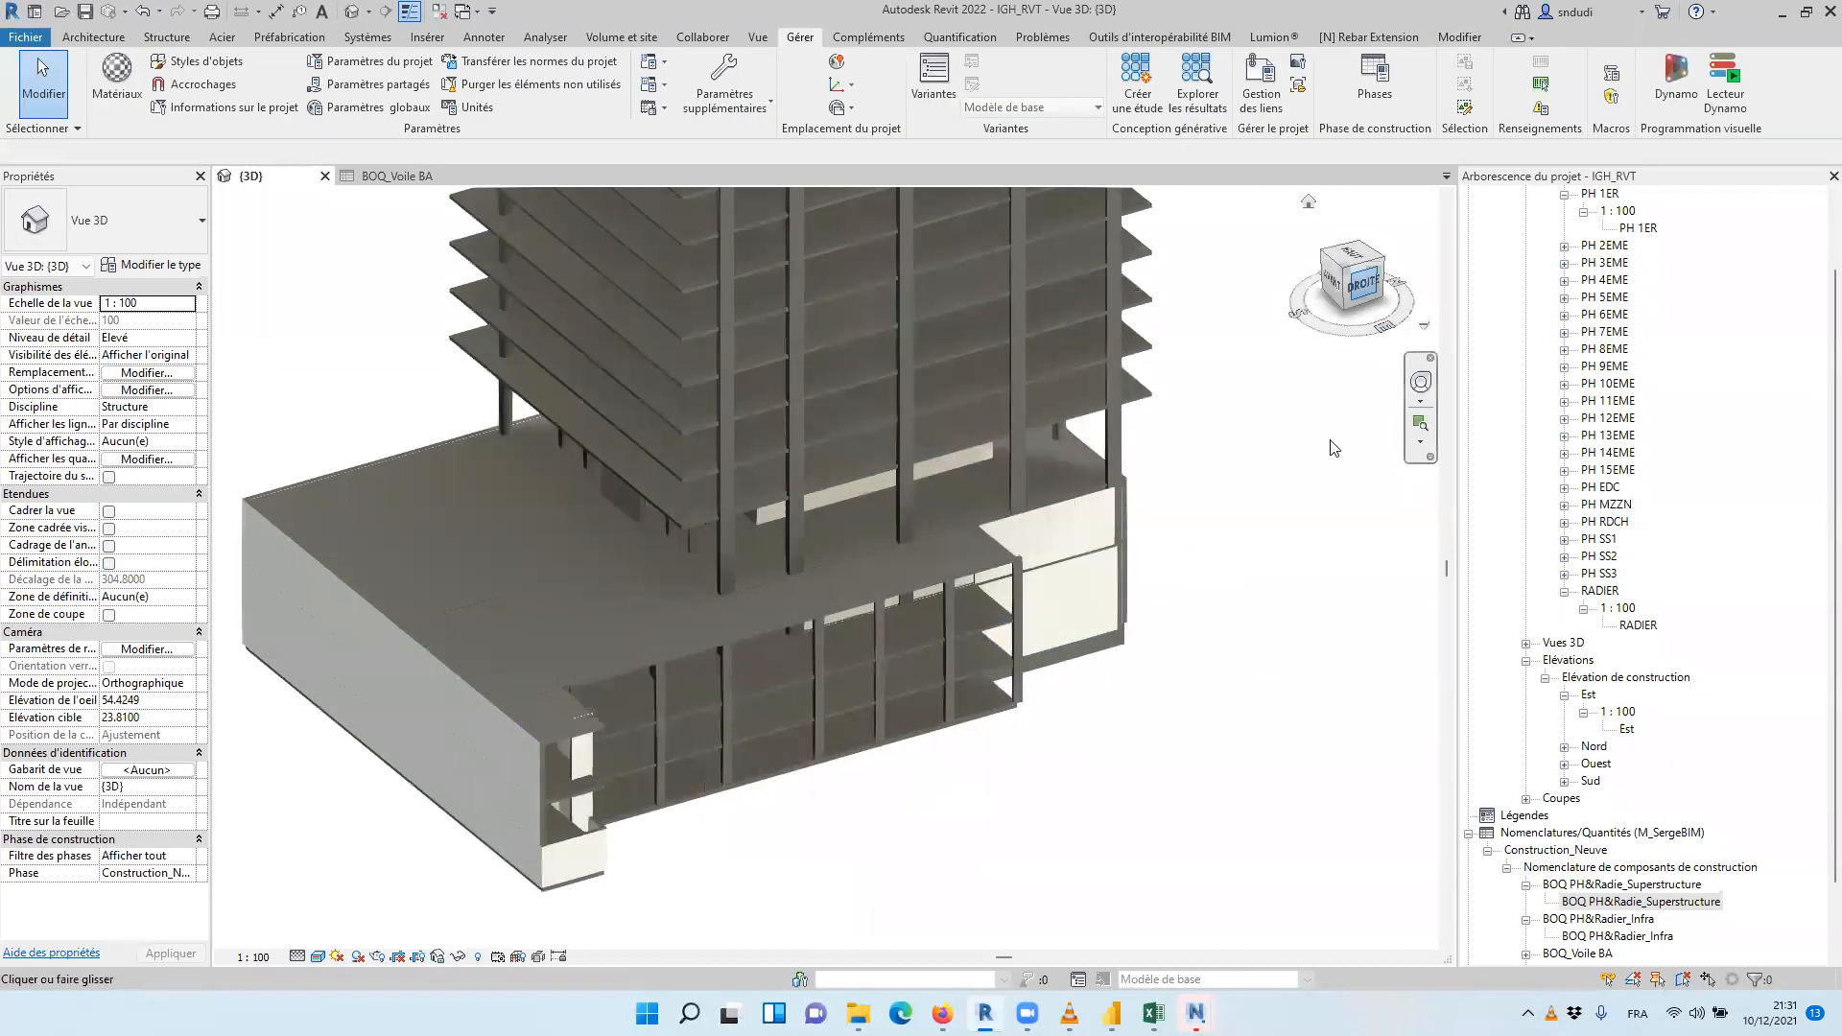
pyautogui.scroll(-3, 1017, 533)
pyautogui.moveTo(1173, 751); pyautogui.dragTo(689, 855)
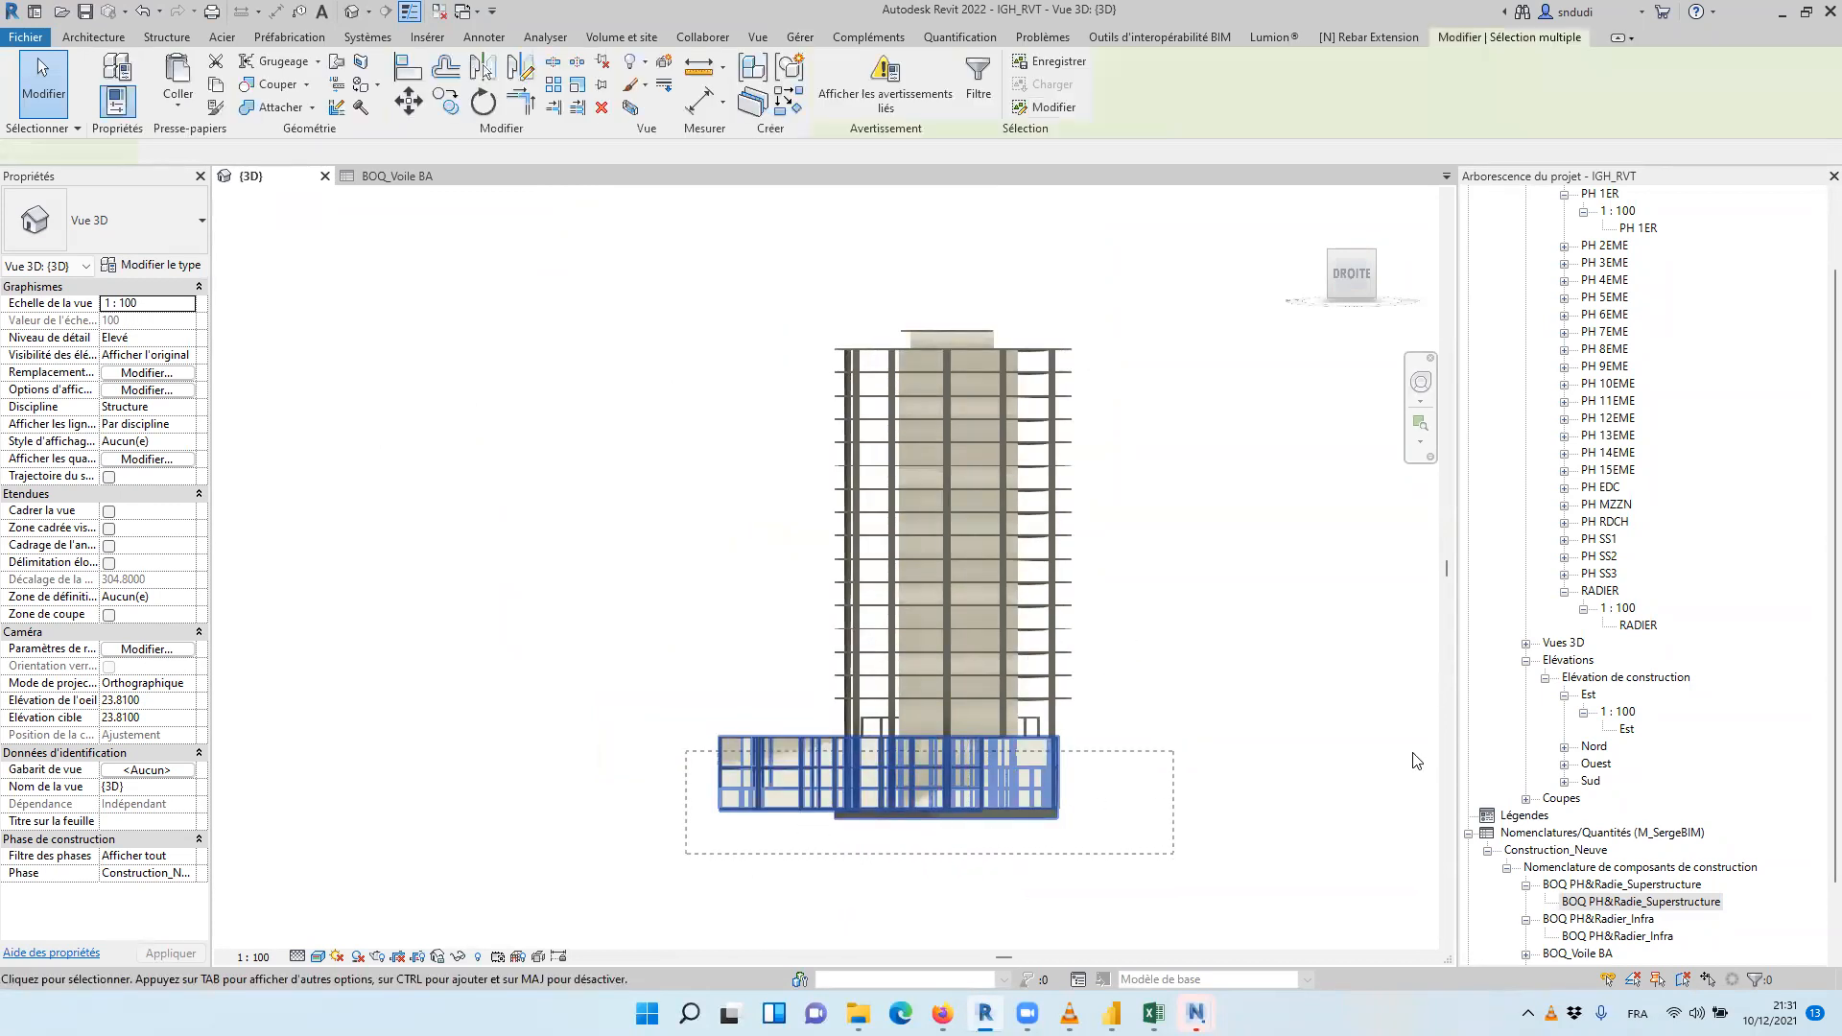
pyautogui.click(977, 81)
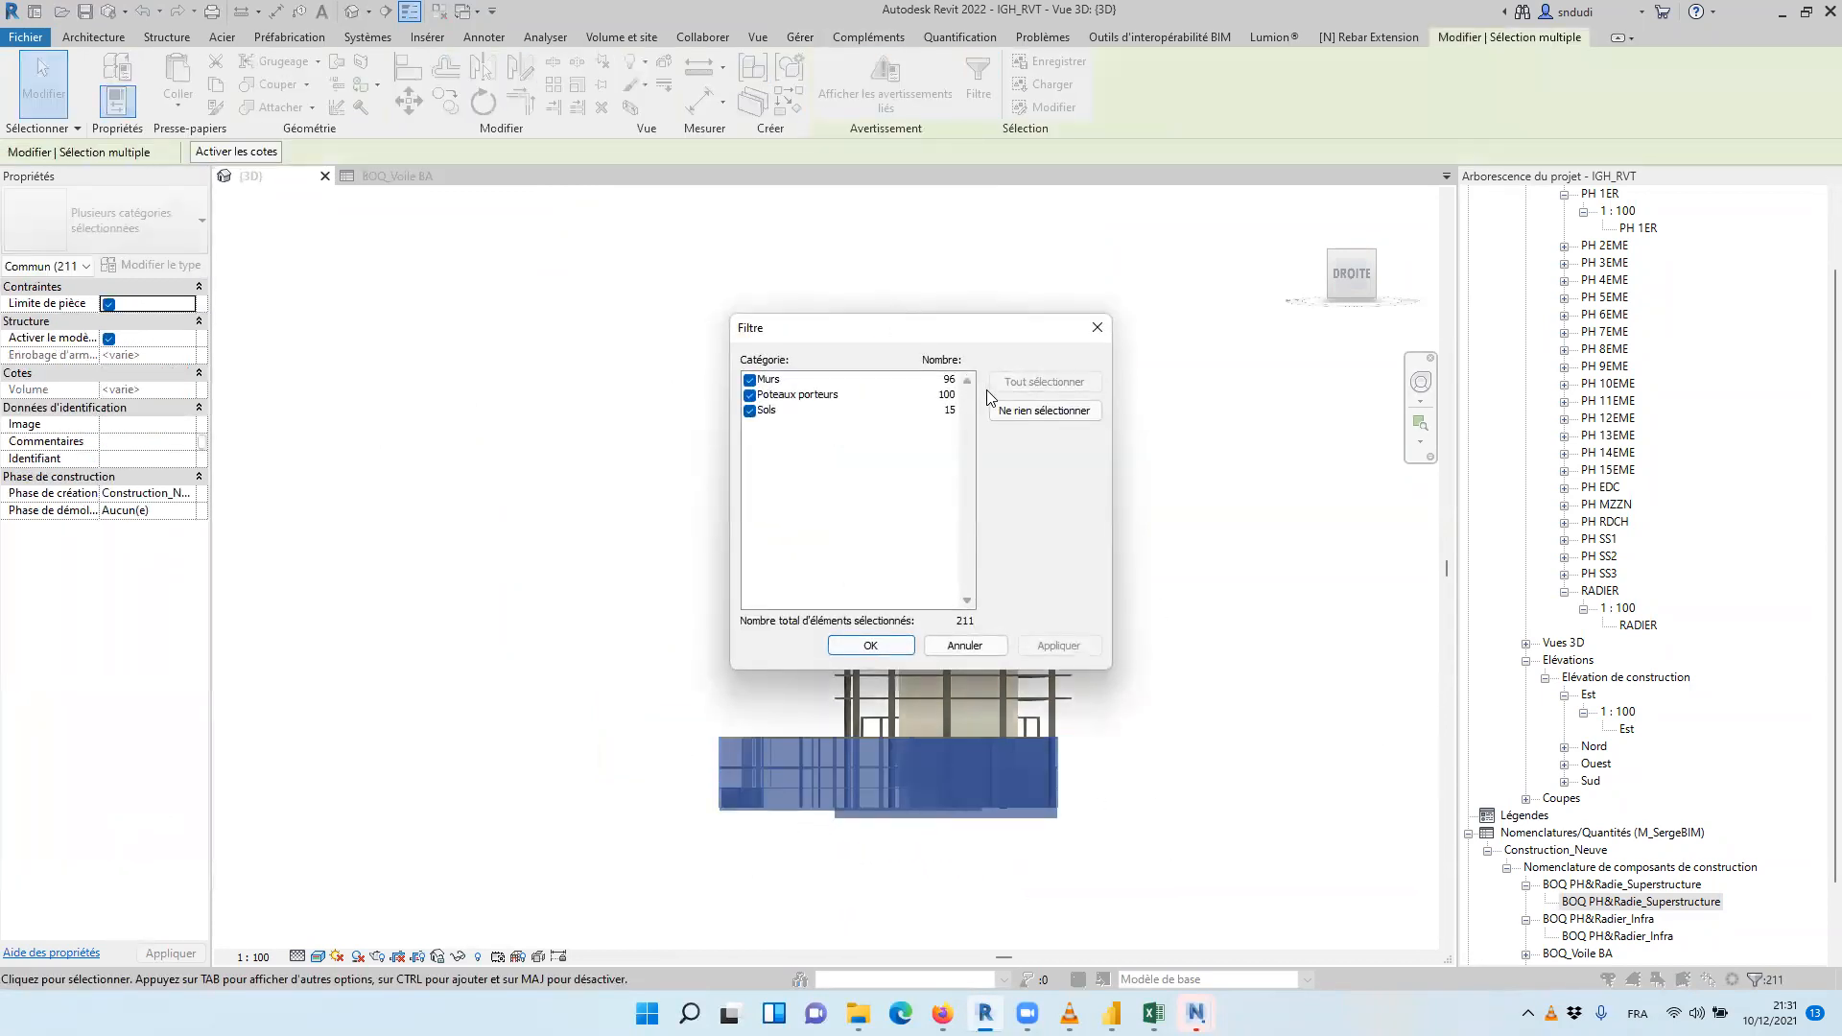
pyautogui.click(749, 380)
pyautogui.click(1061, 652)
pyautogui.click(872, 645)
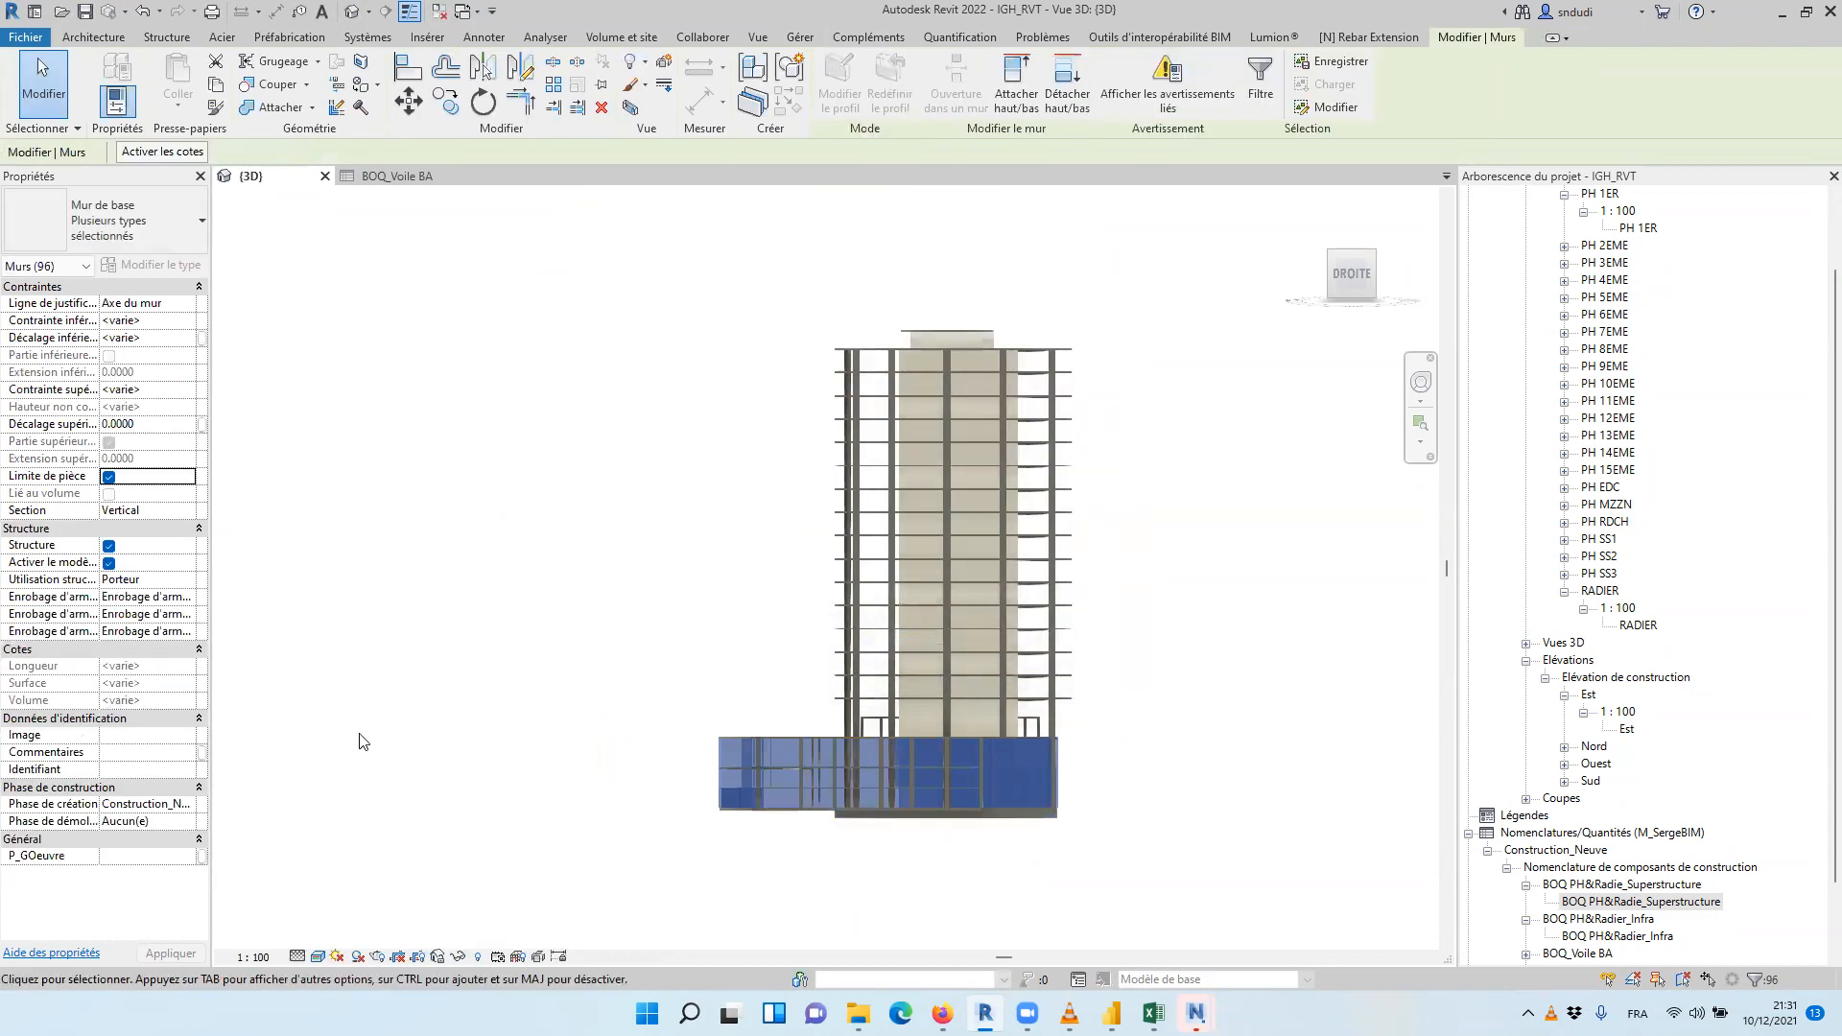
# Set P_GOeuvre to Infrastructure for the selected podium walls and clear the selection
pyautogui.click(171, 855)
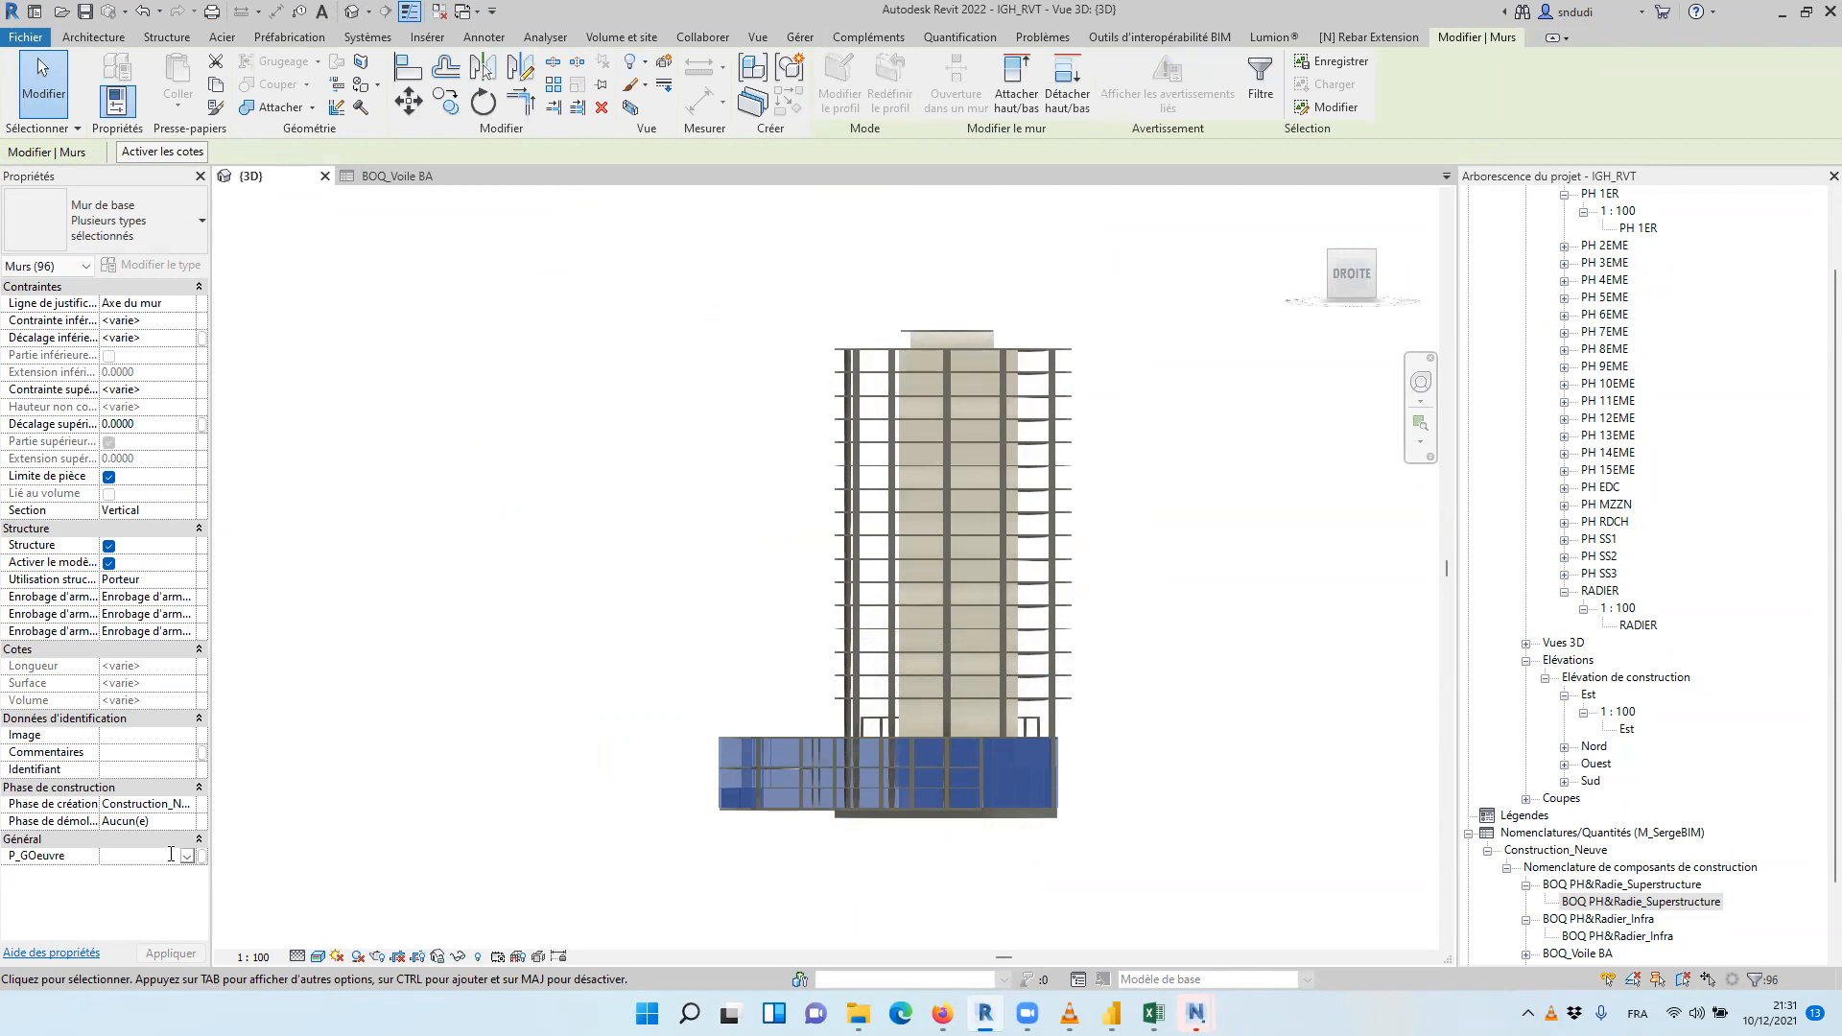
pyautogui.write('Infrastructure')
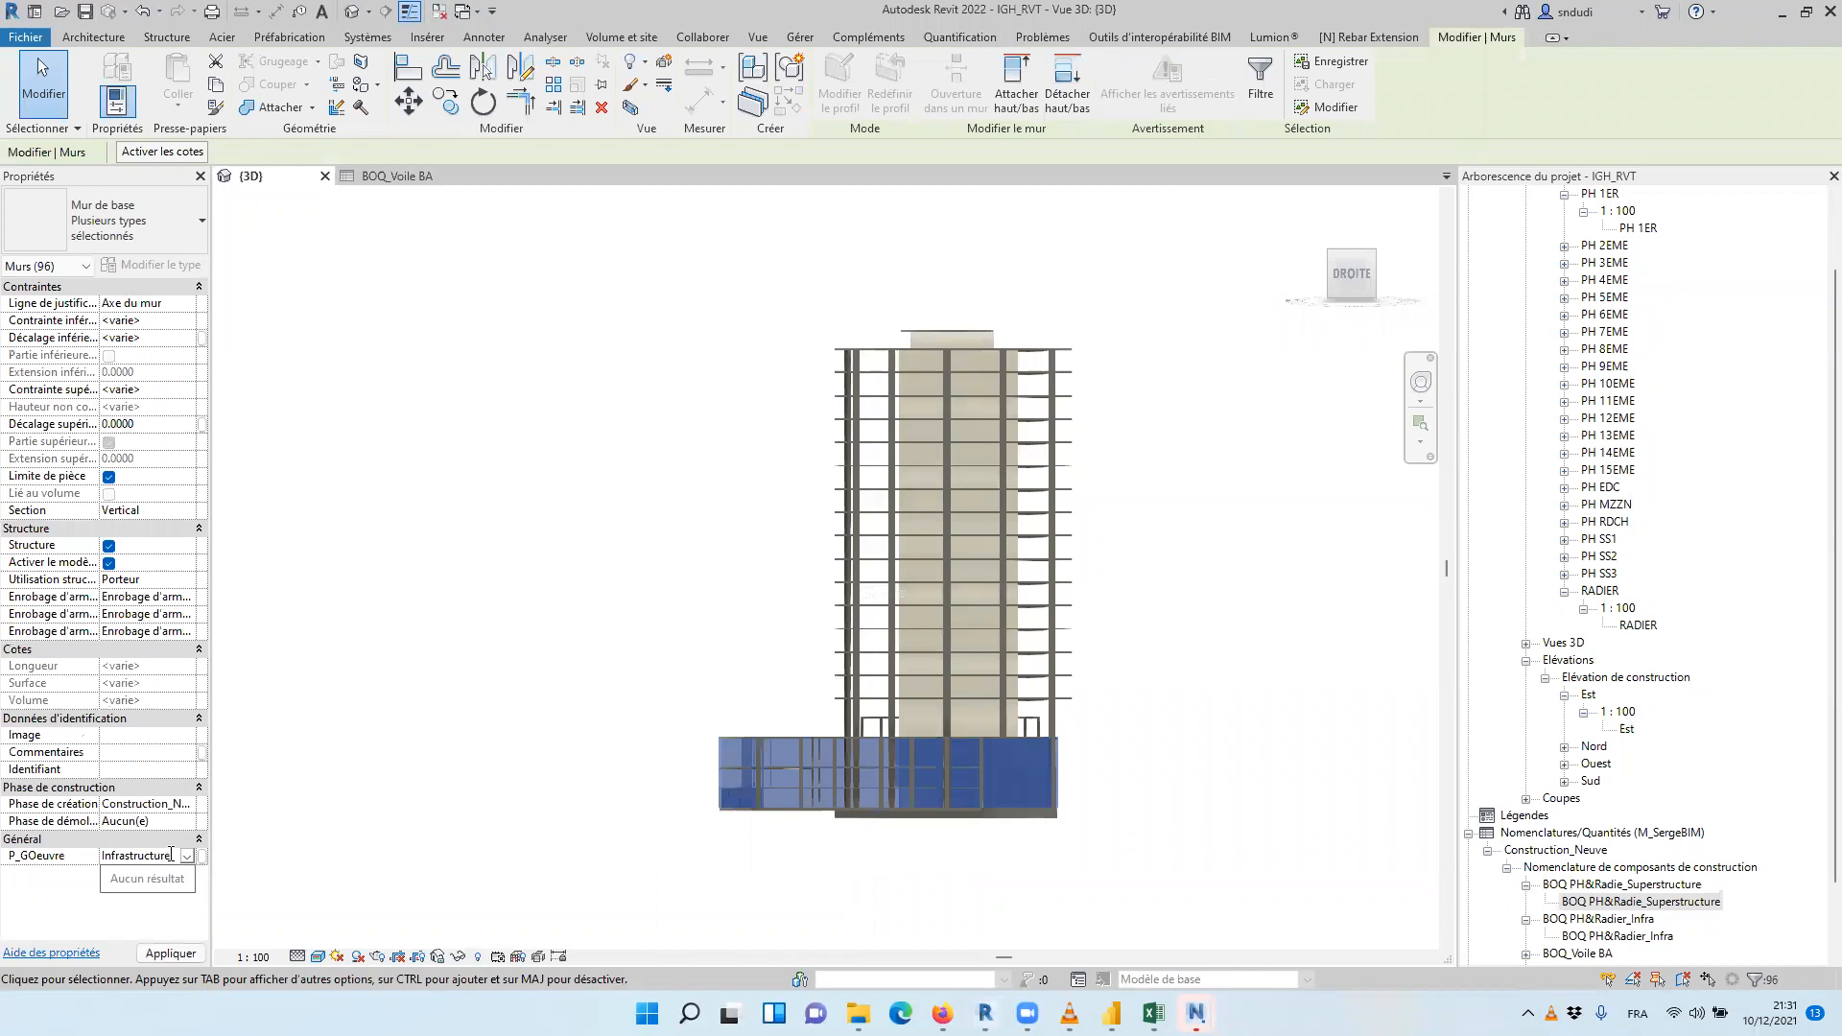
pyautogui.press('Return')
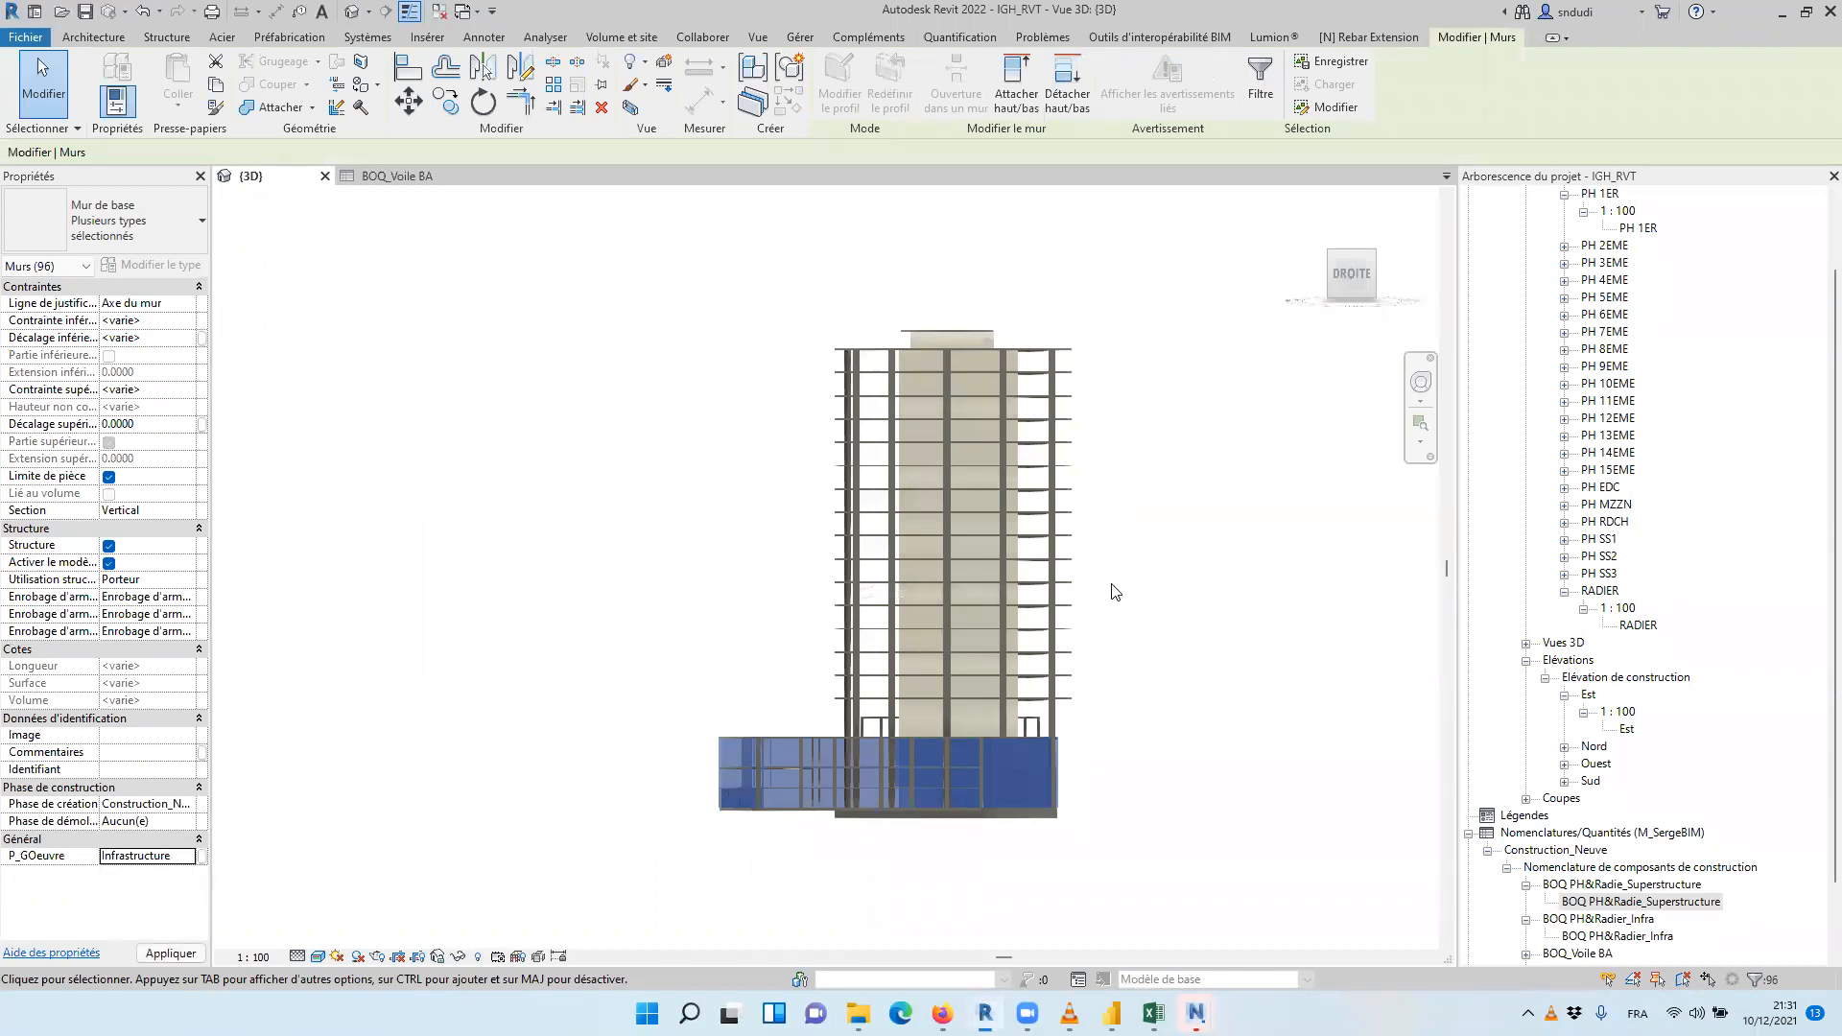
pyautogui.click(1309, 393)
# Select the tower elements above the podium and filter the selection to Murs only
pyautogui.moveTo(1212, 290); pyautogui.dragTo(783, 736)
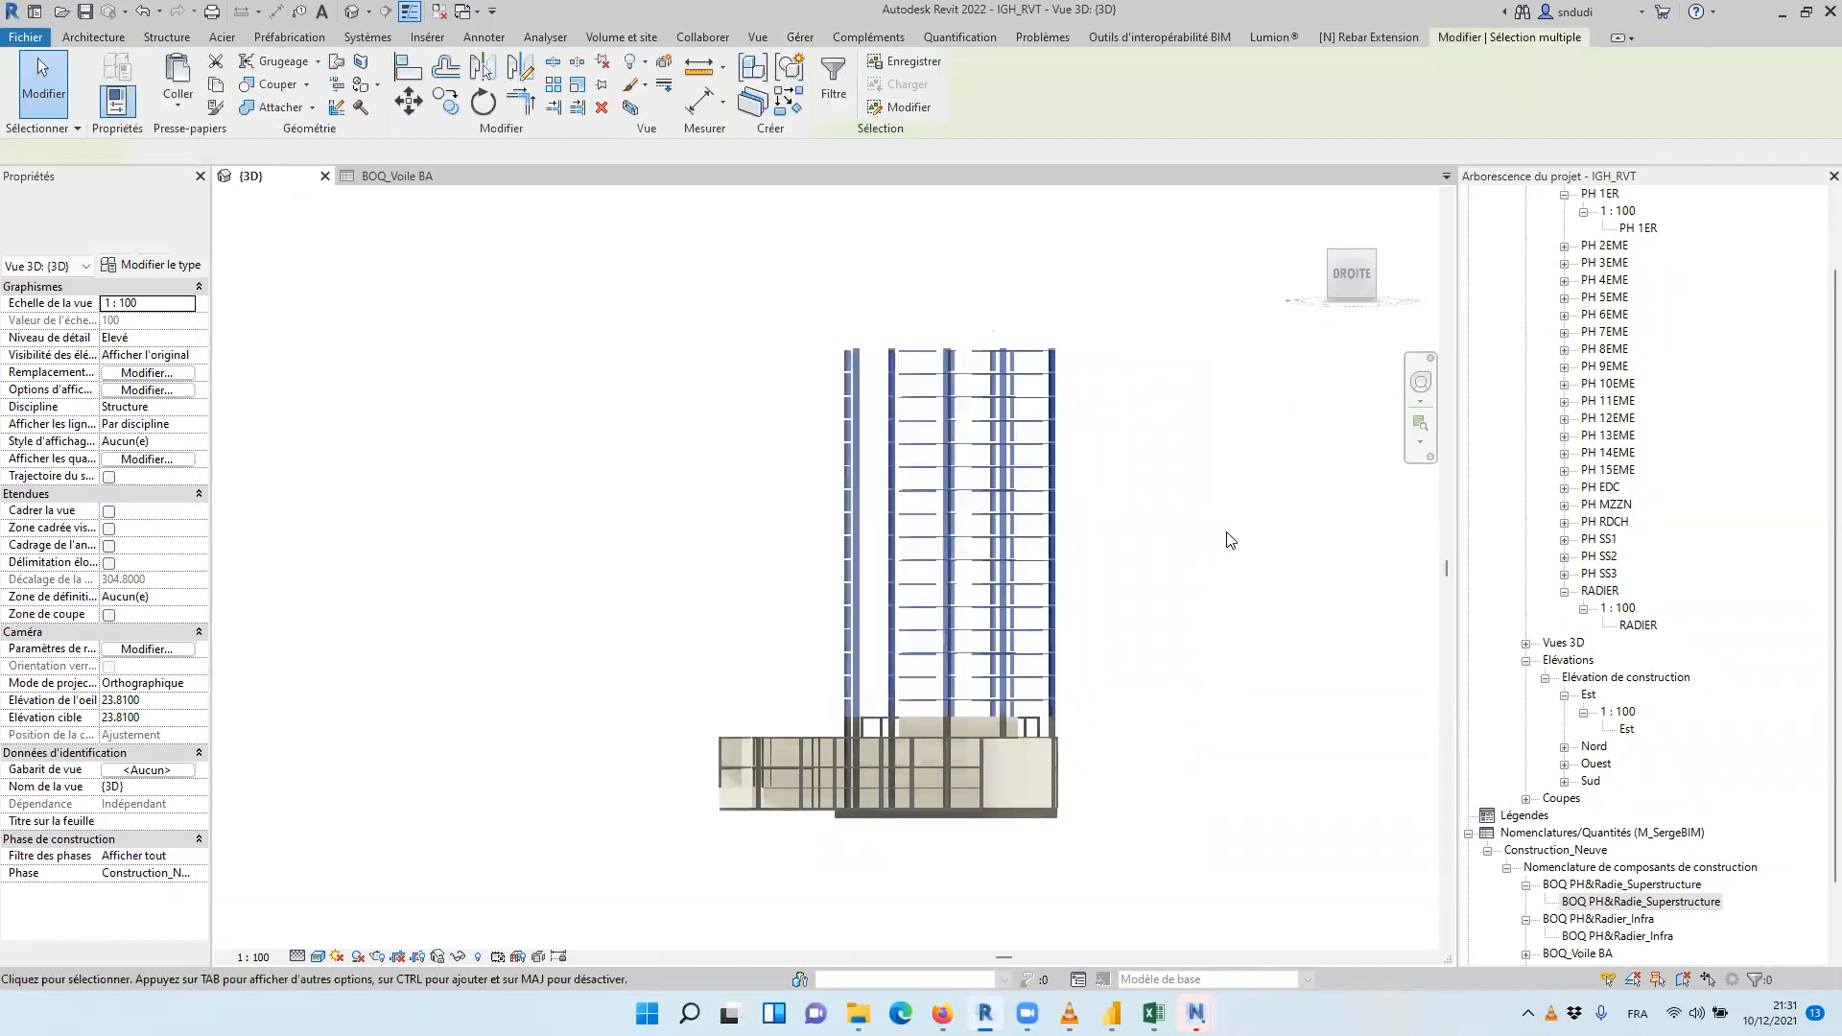
pyautogui.moveTo(1170, 300); pyautogui.dragTo(711, 734)
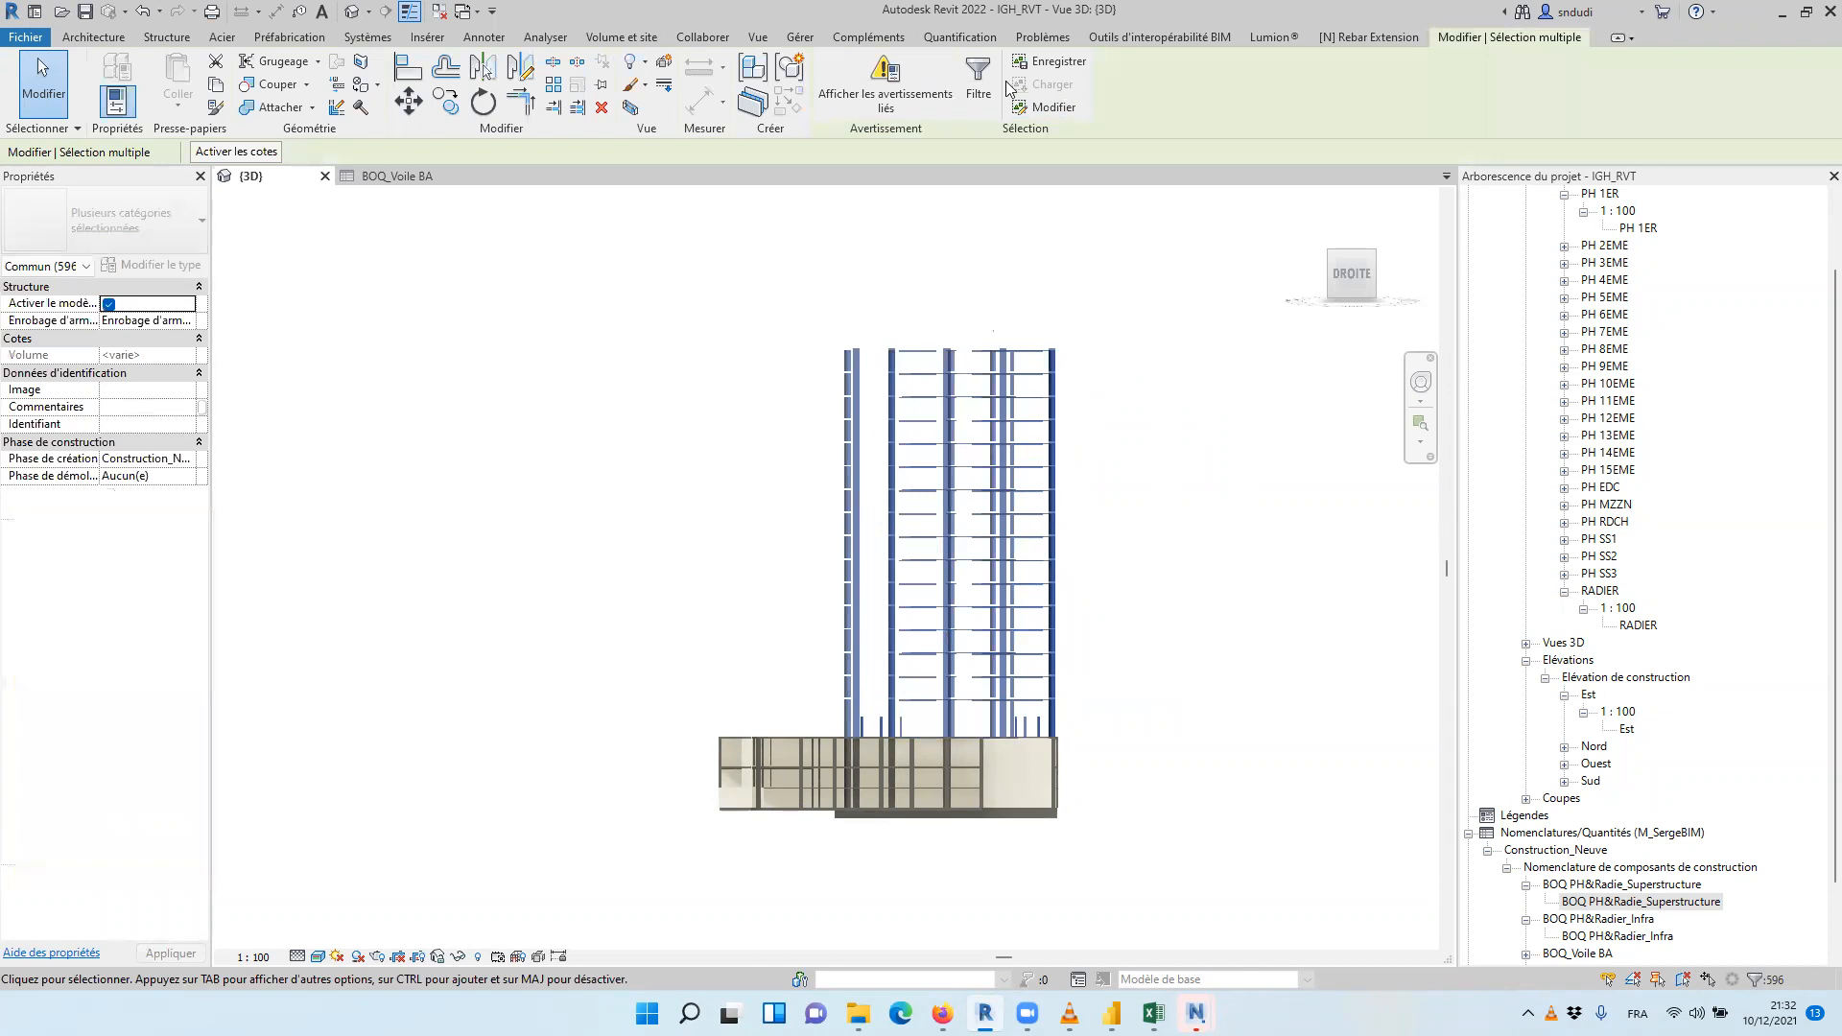
pyautogui.click(979, 69)
pyautogui.click(1044, 410)
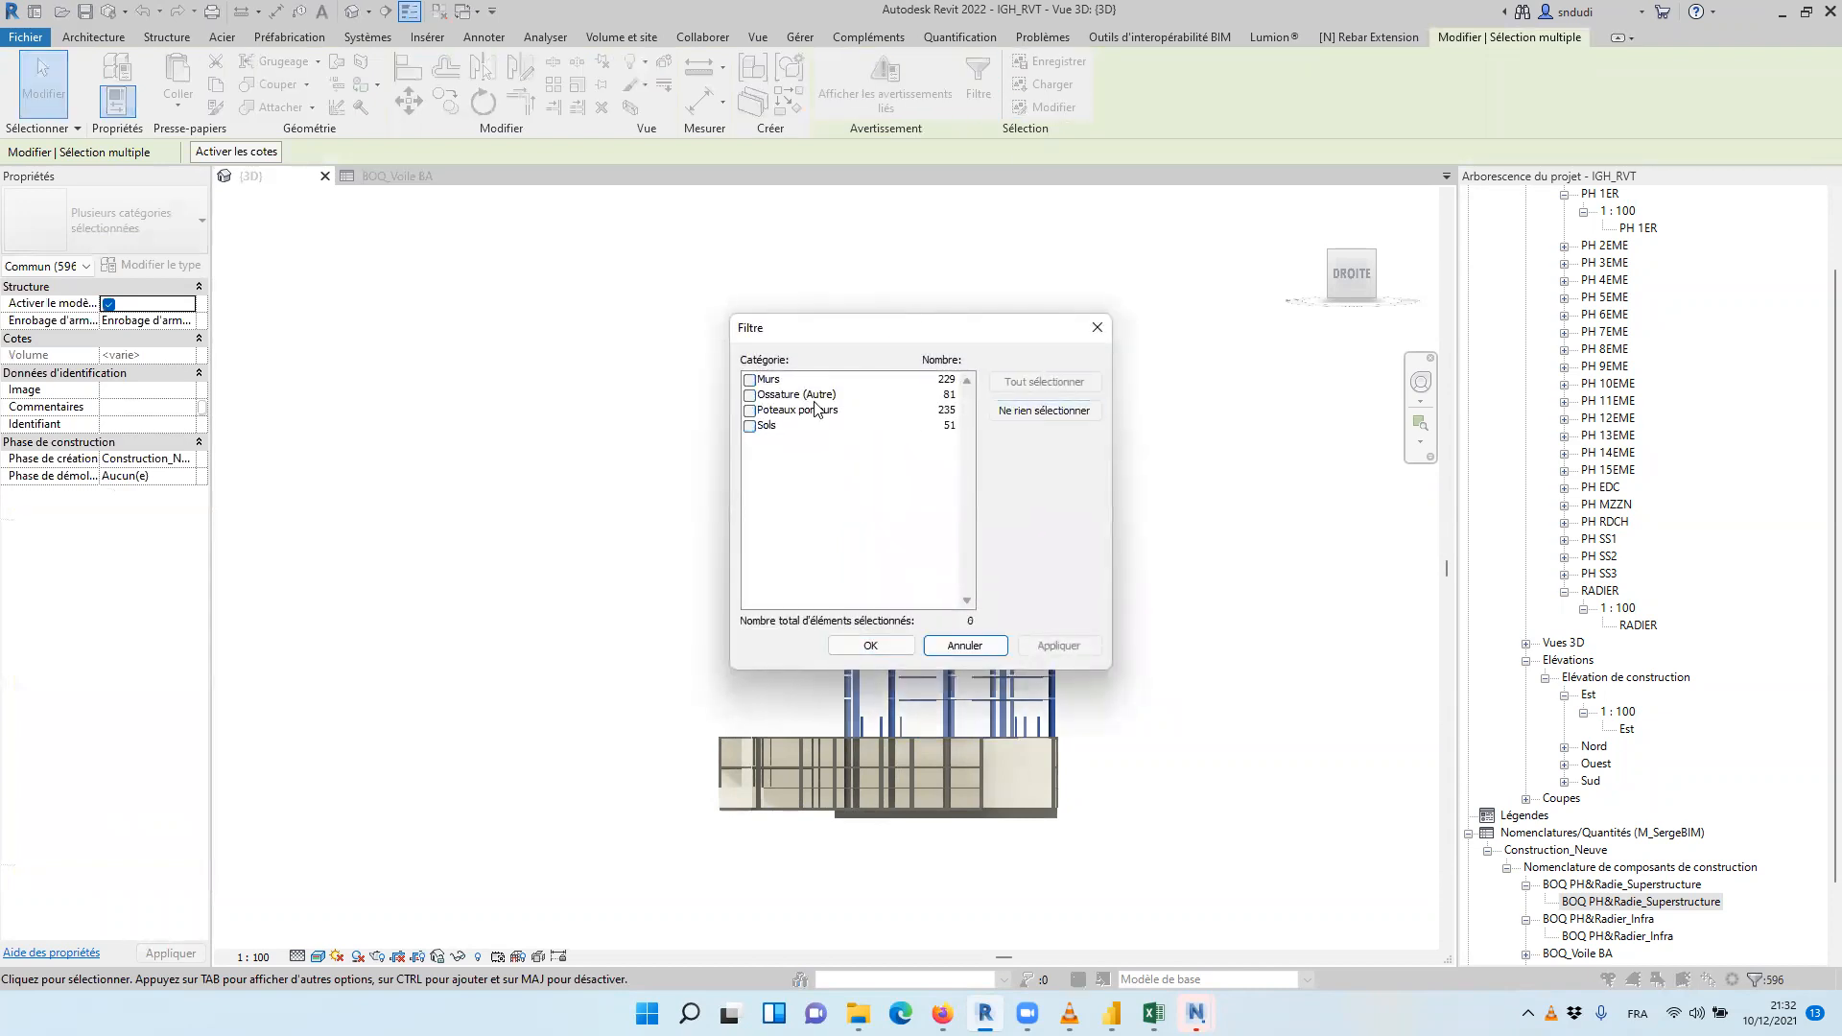
pyautogui.click(750, 380)
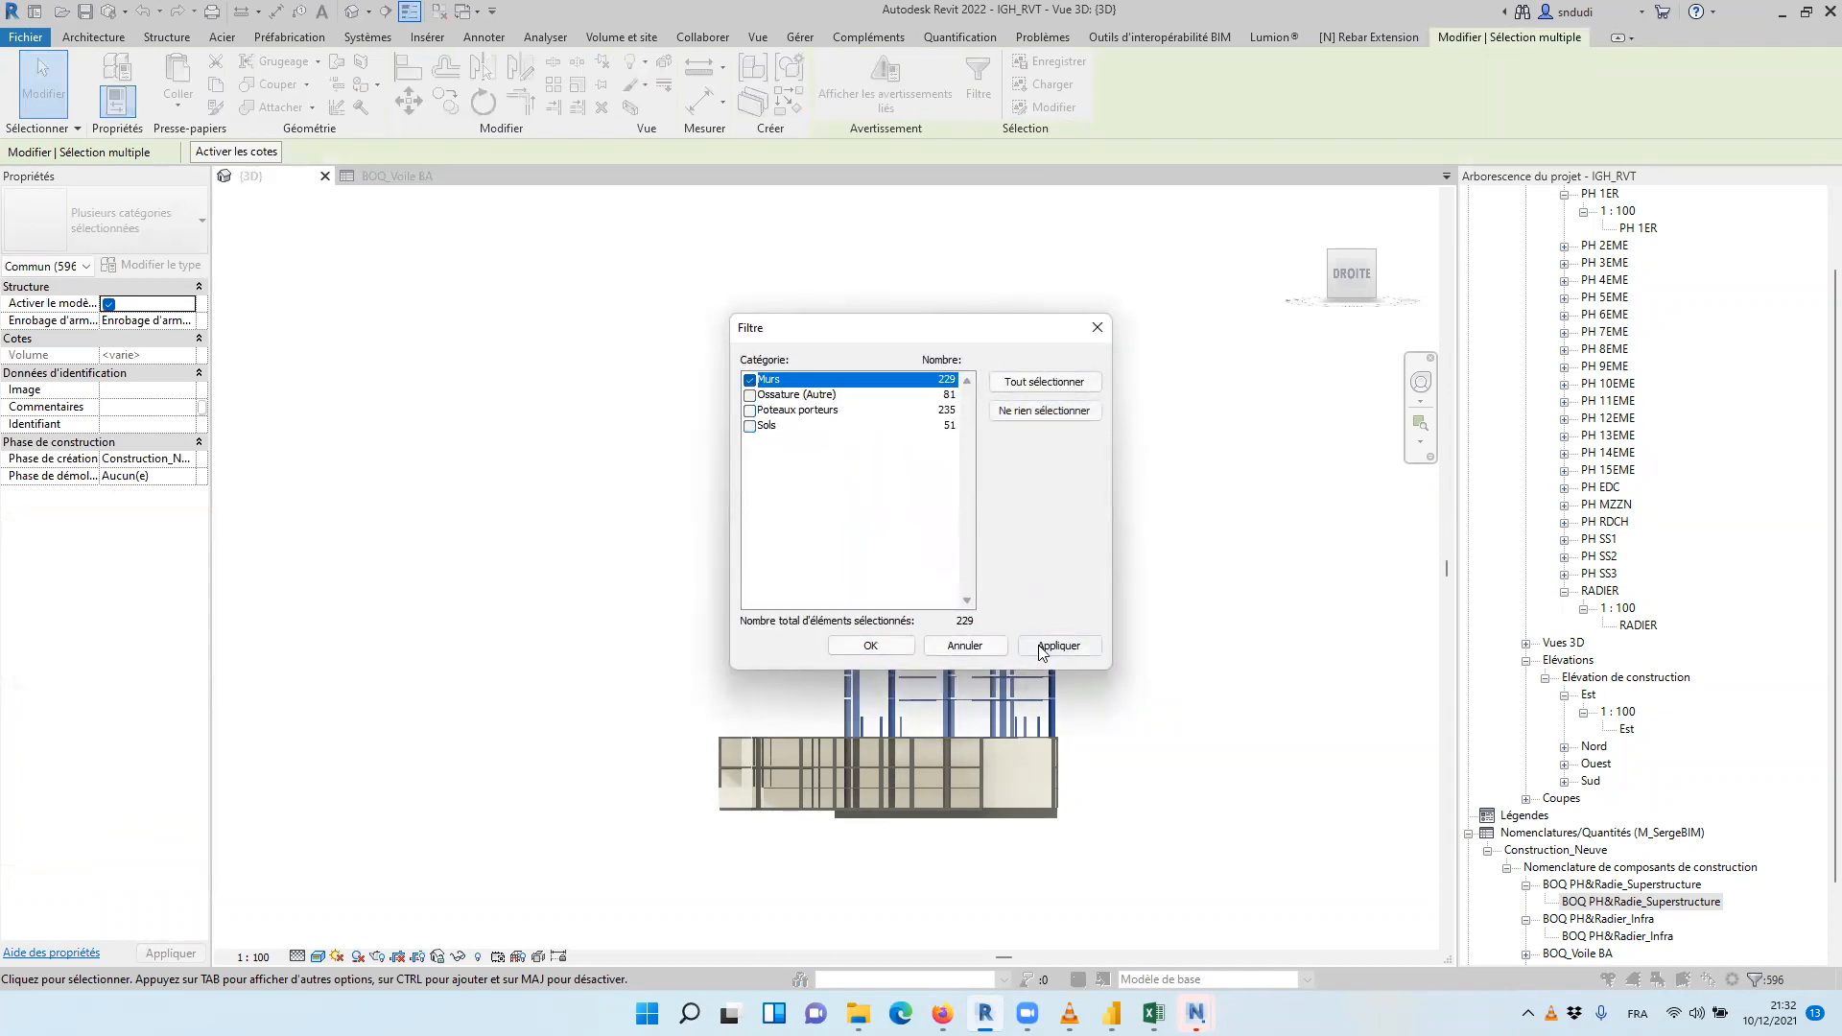
pyautogui.click(894, 645)
# Set P_GOeuvre to Superstructure for the selected tower walls and clear the selection
pyautogui.keyDown('shift'); pyautogui.moveTo(569, 456); pyautogui.dragTo(941, 638, button='middle'); pyautogui.keyUp('shift')
pyautogui.scroll(1, 1168, 587)
pyautogui.keyDown('shift'); pyautogui.moveTo(1140, 578); pyautogui.dragTo(1243, 257, button='middle'); pyautogui.keyUp('shift')
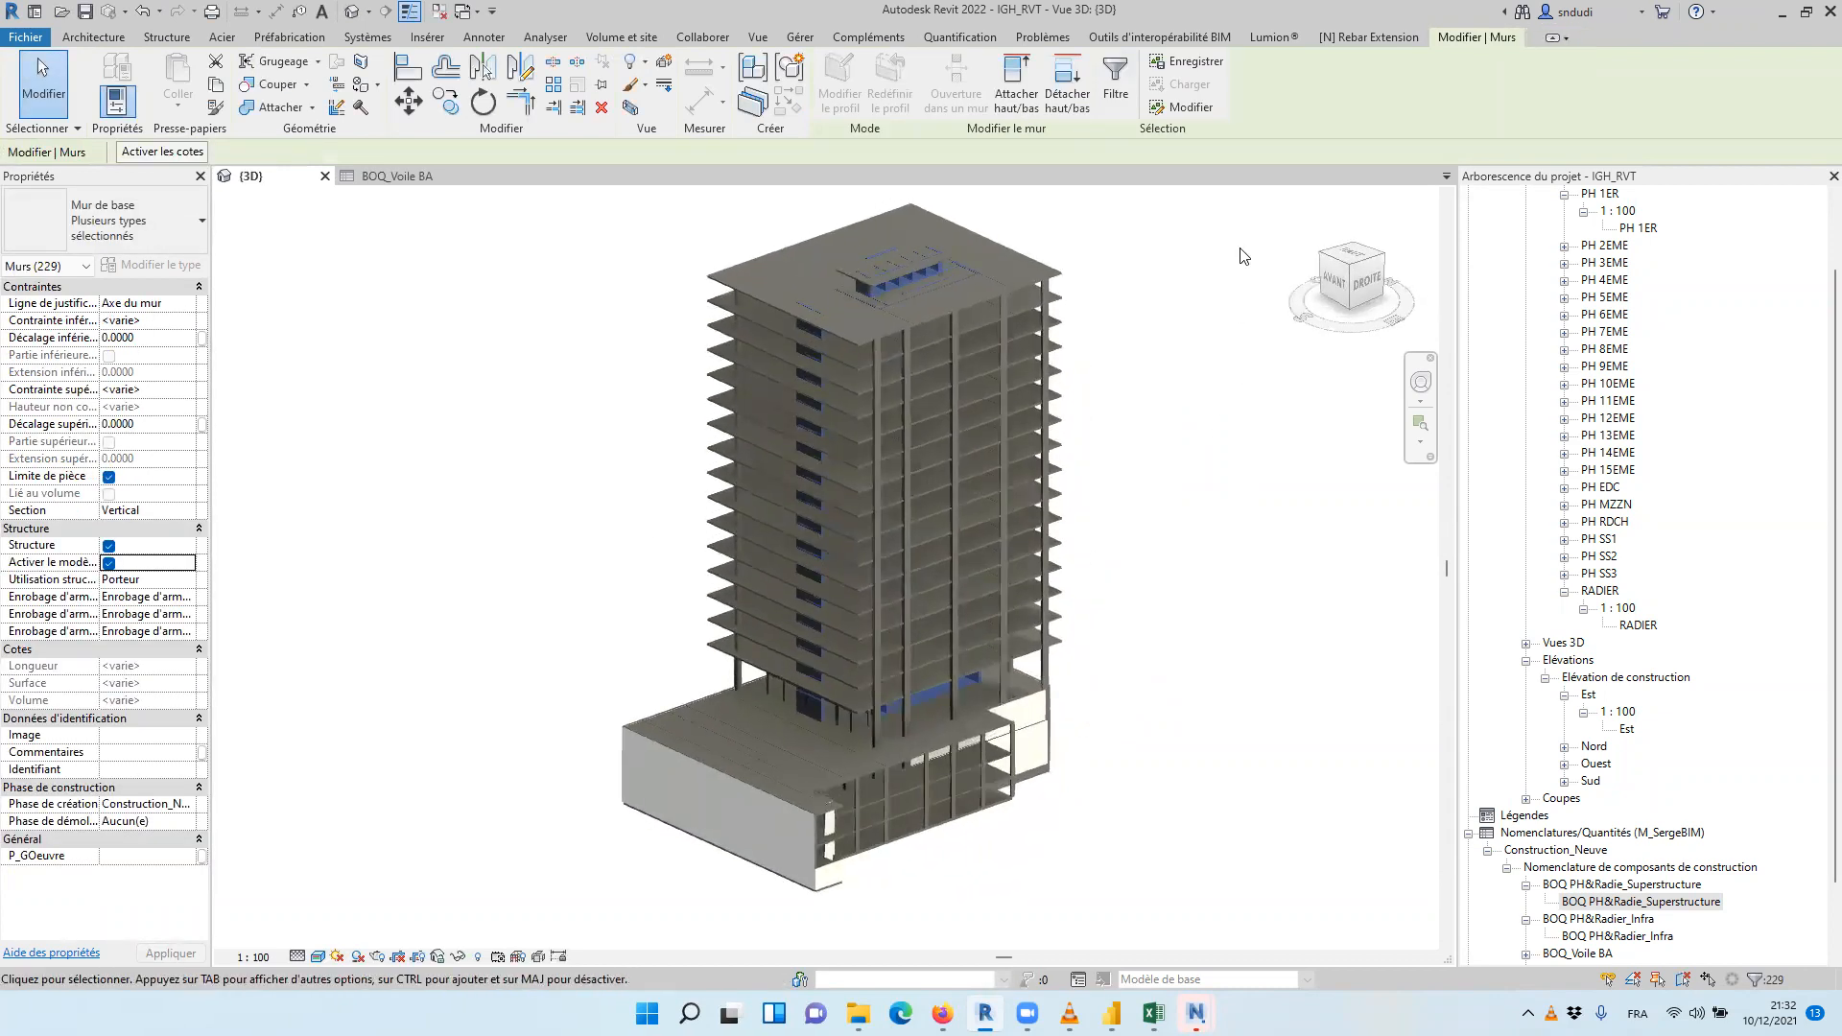
pyautogui.click(163, 854)
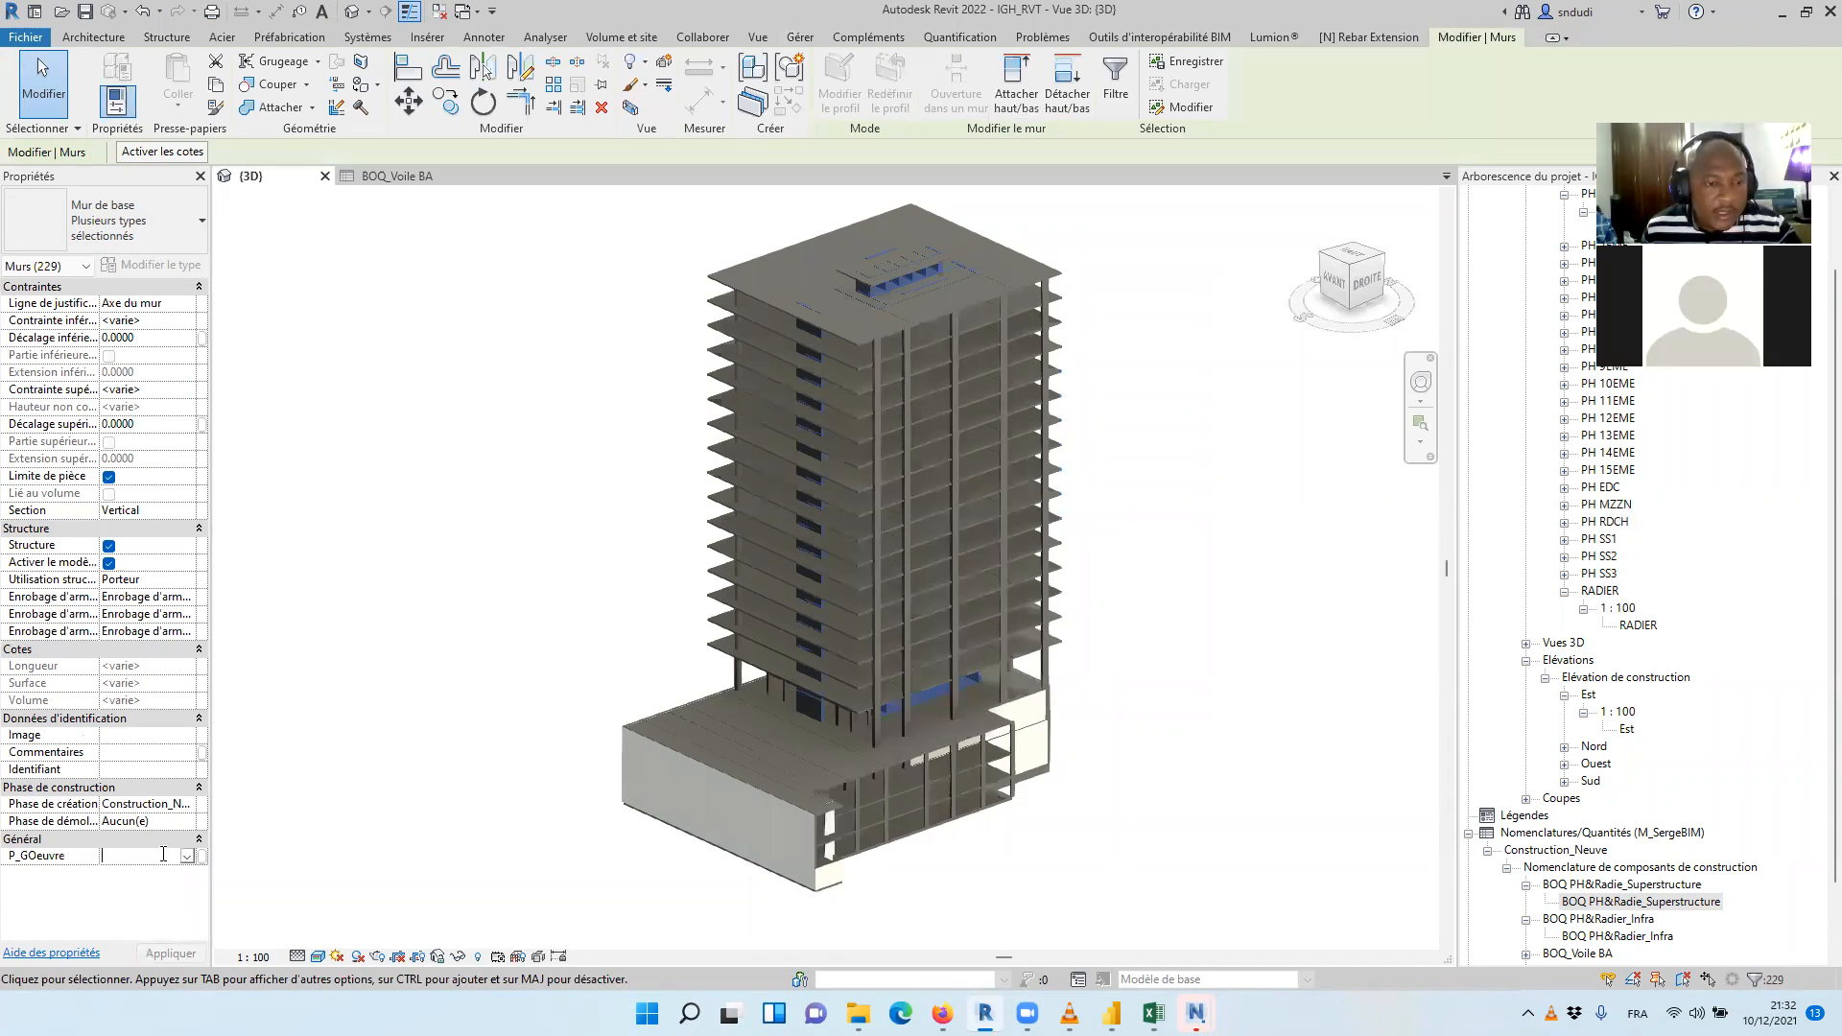
pyautogui.write('Su')
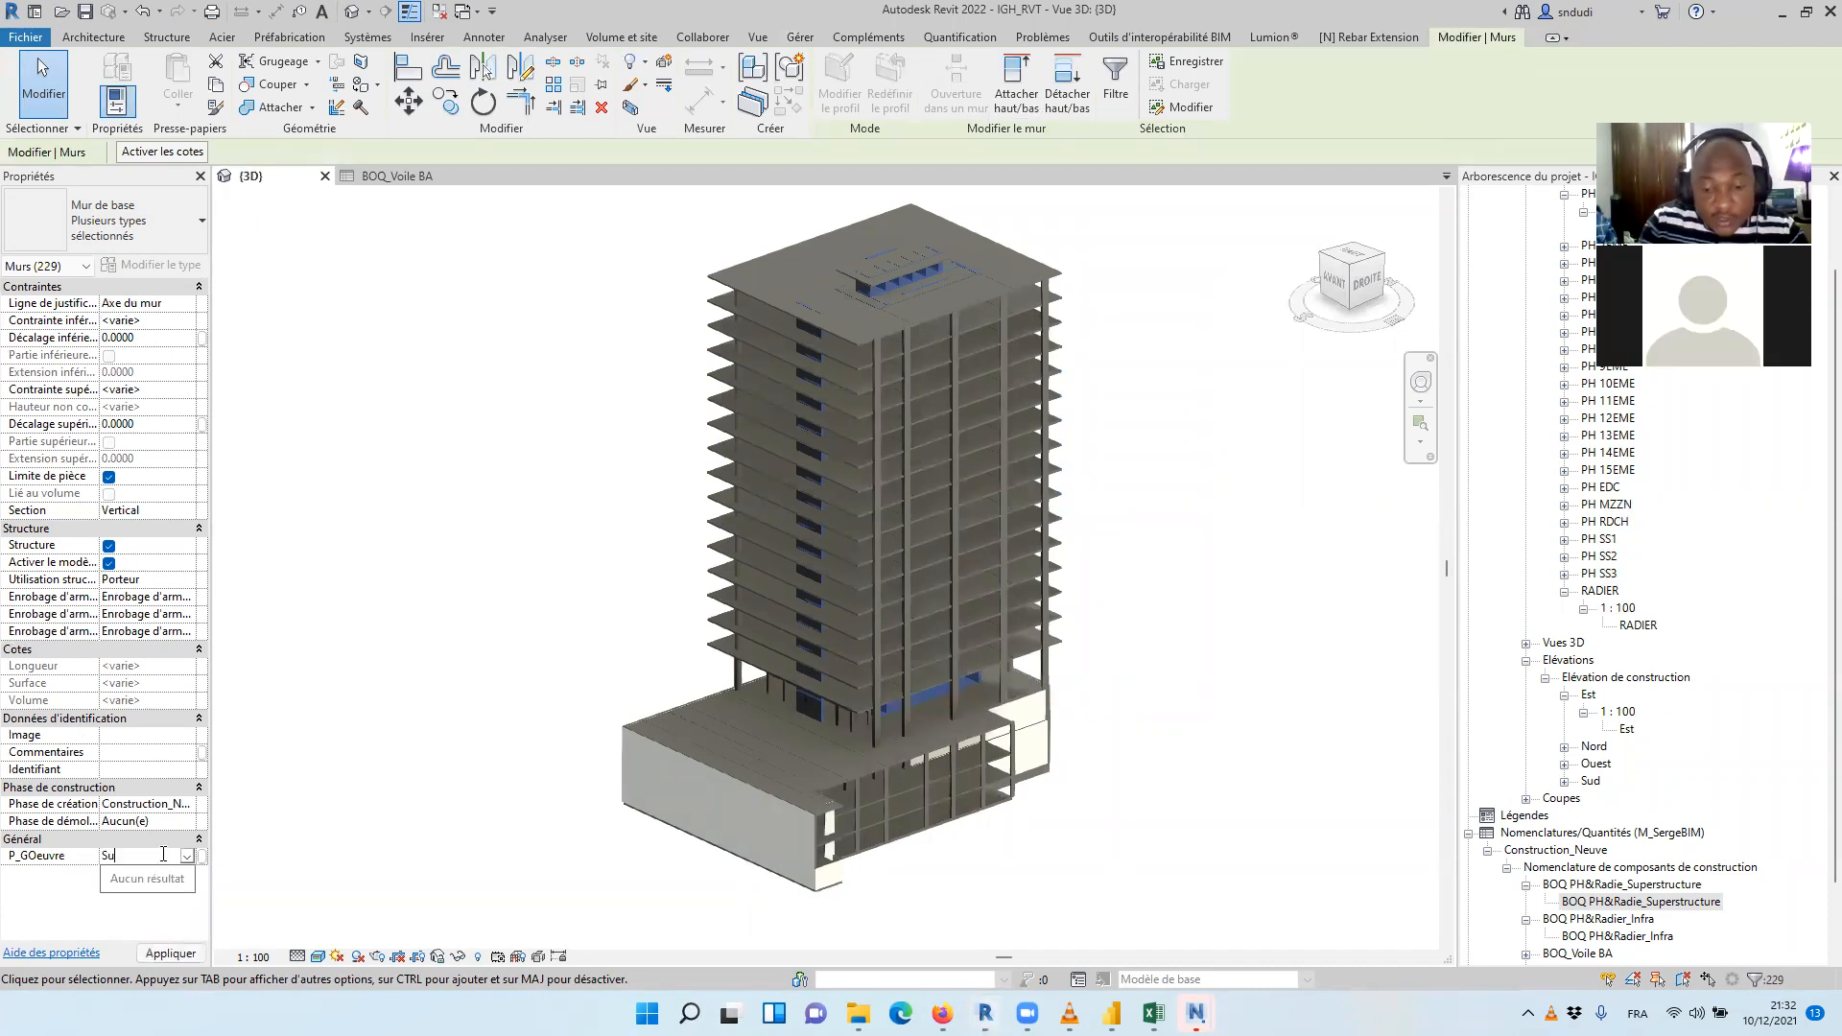
pyautogui.write('perstructure')
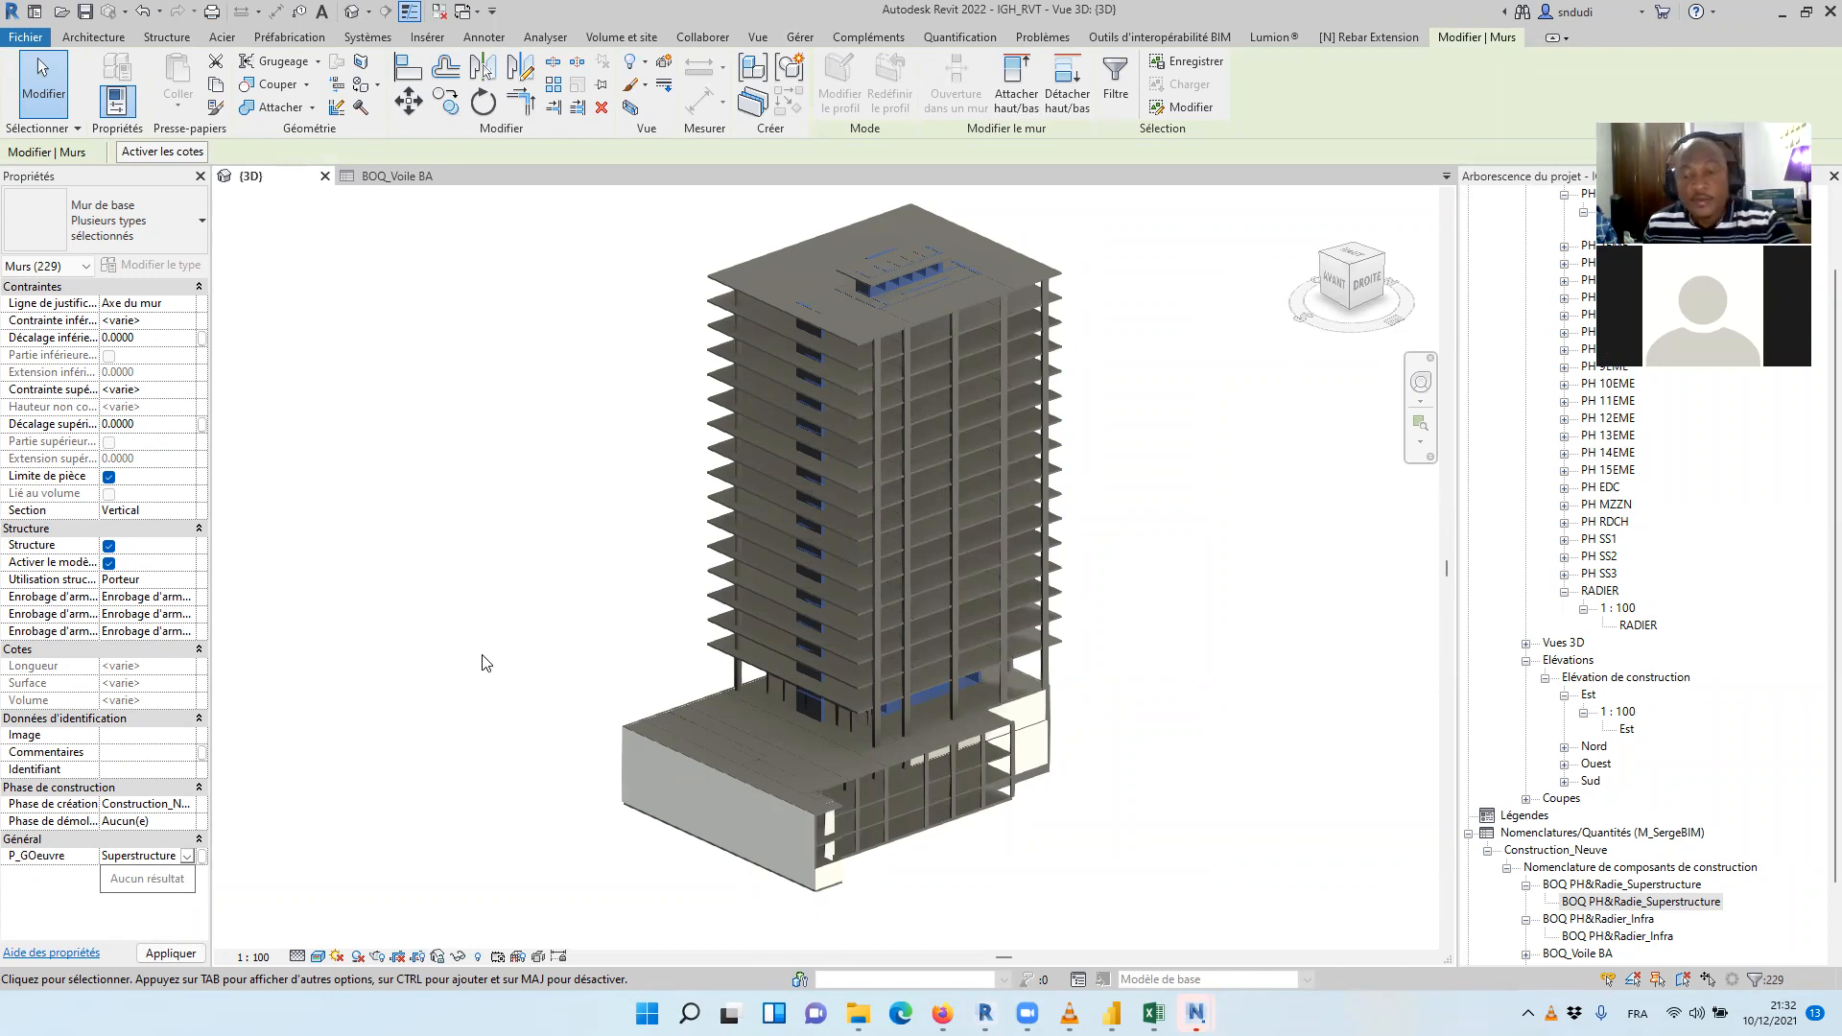
pyautogui.click(1265, 566)
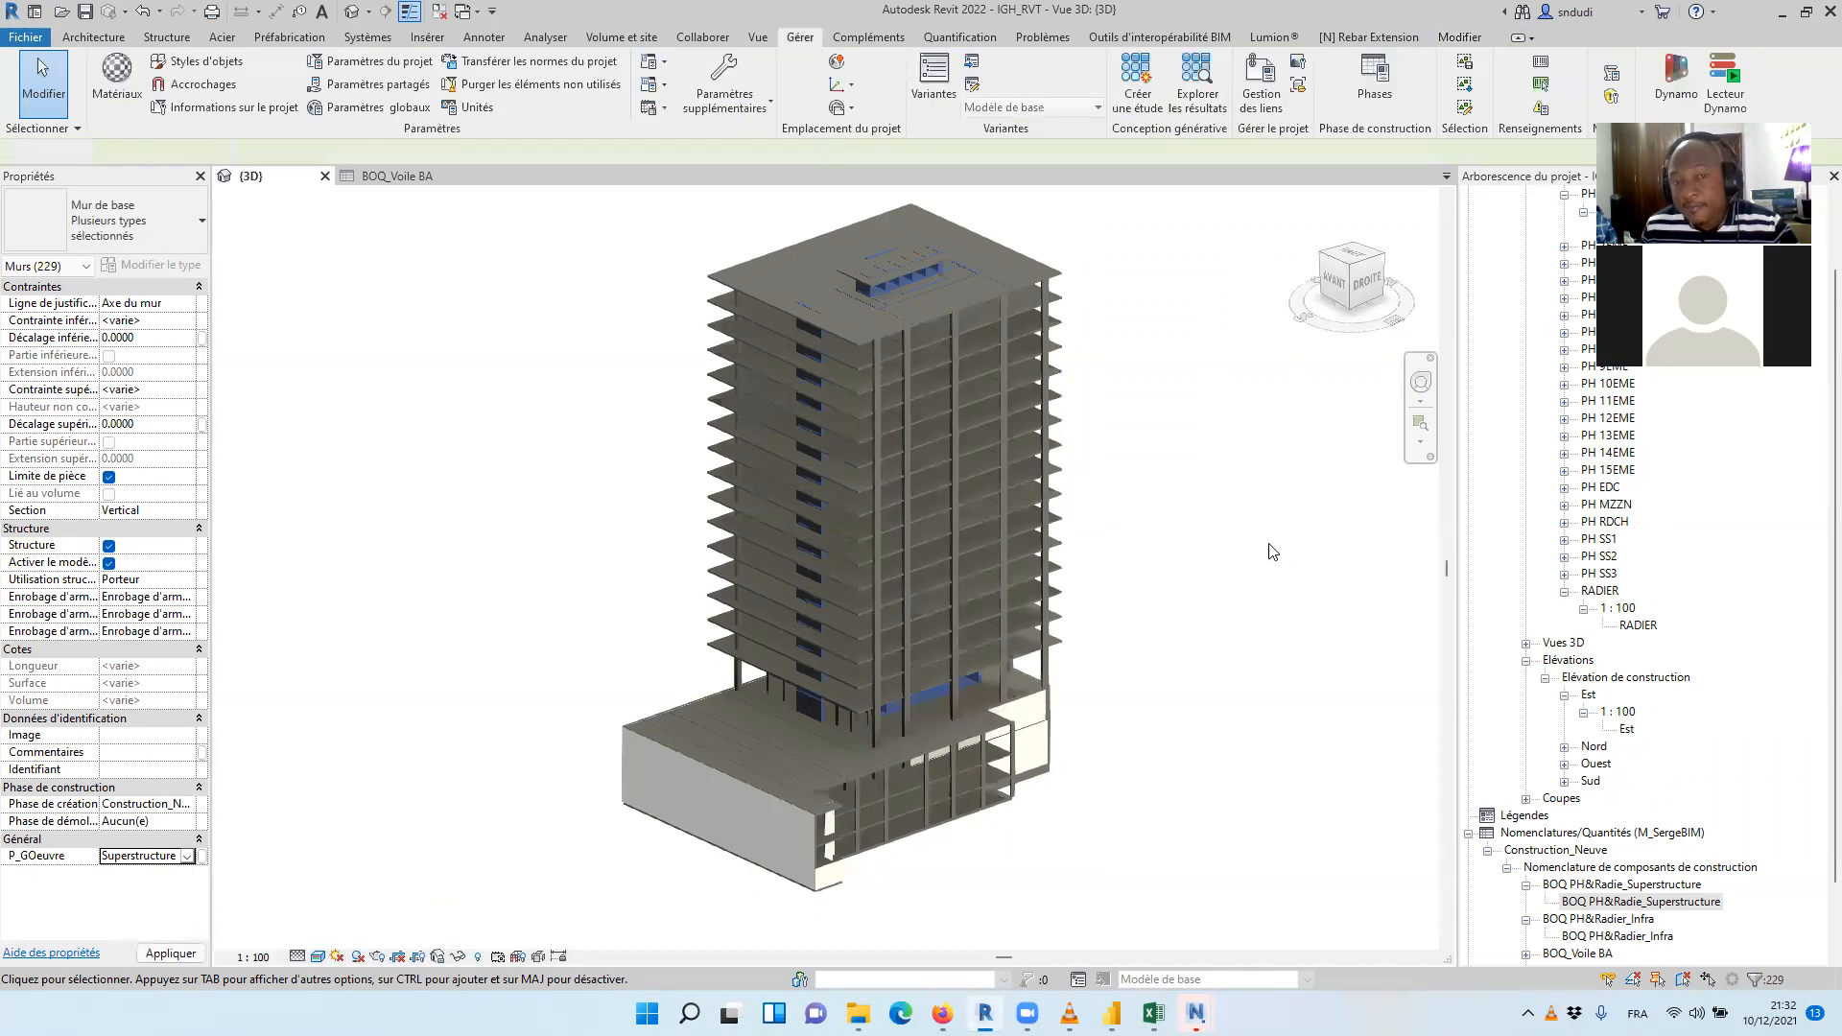
pyautogui.scroll(3, 1238, 586)
pyautogui.scroll(-2, 1224, 580)
pyautogui.scroll(3, 1152, 584)
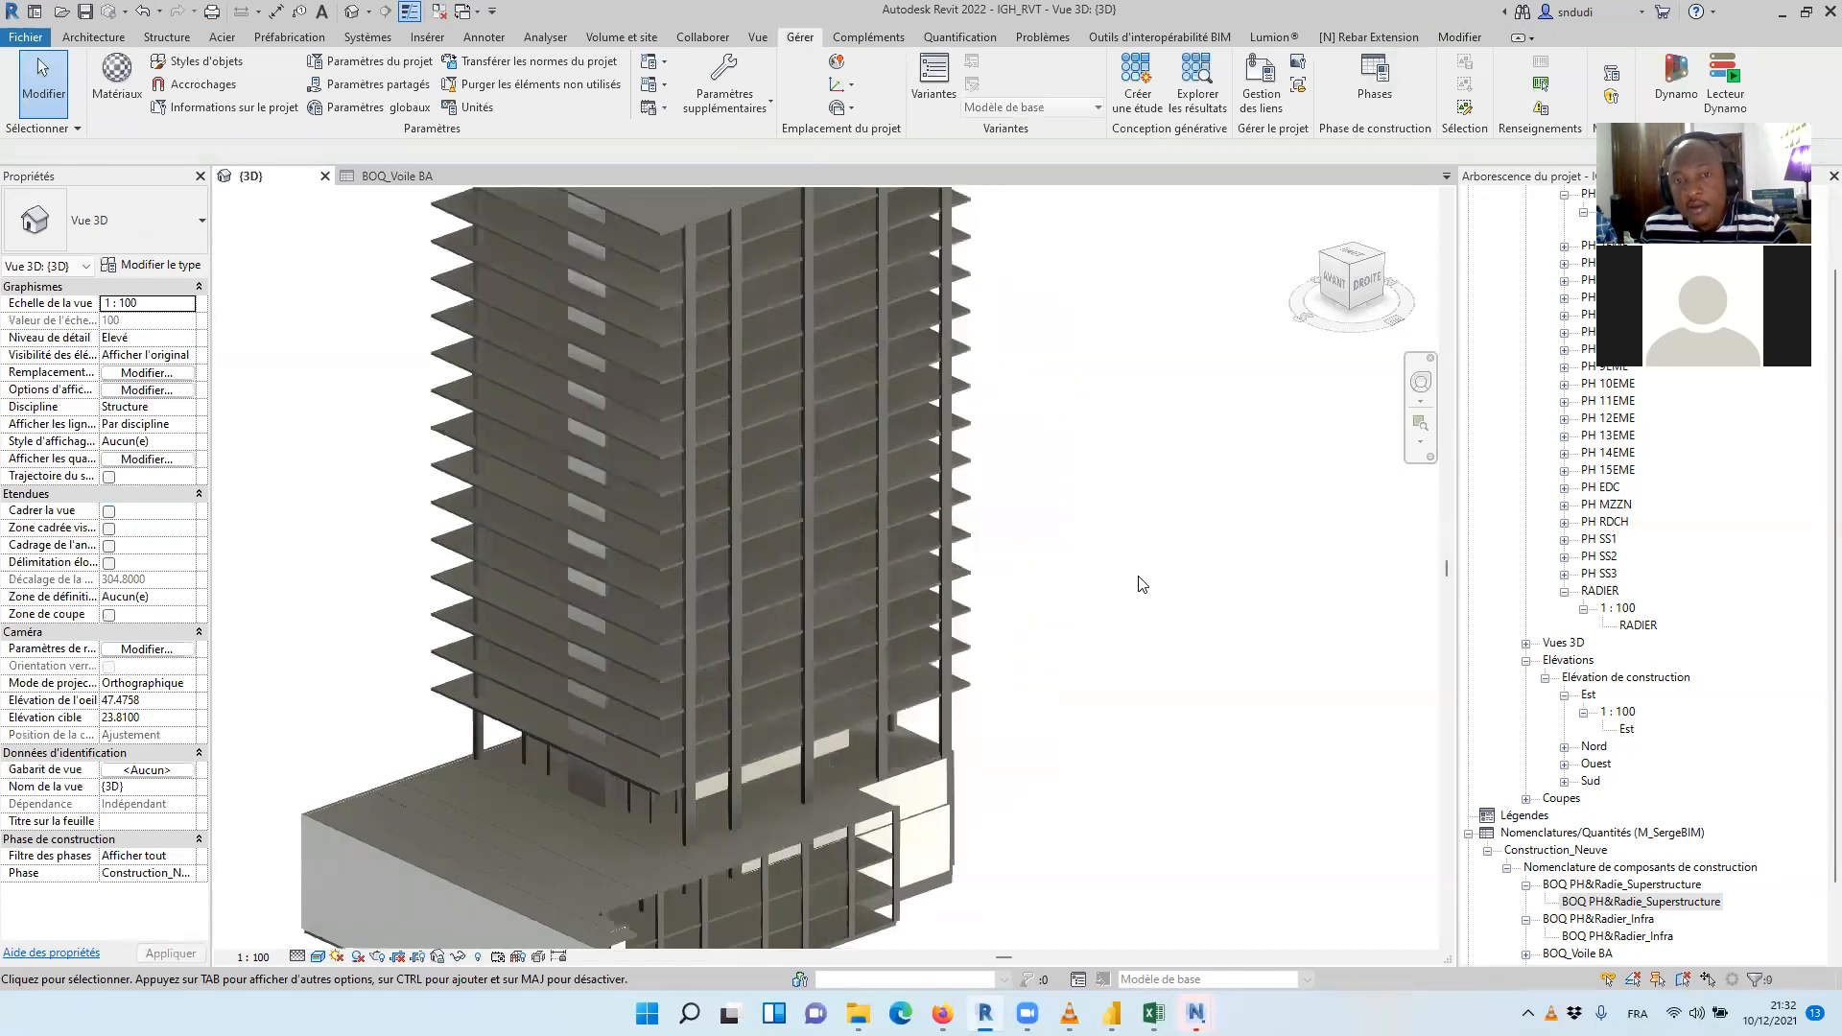
pyautogui.scroll(-2, 1142, 584)
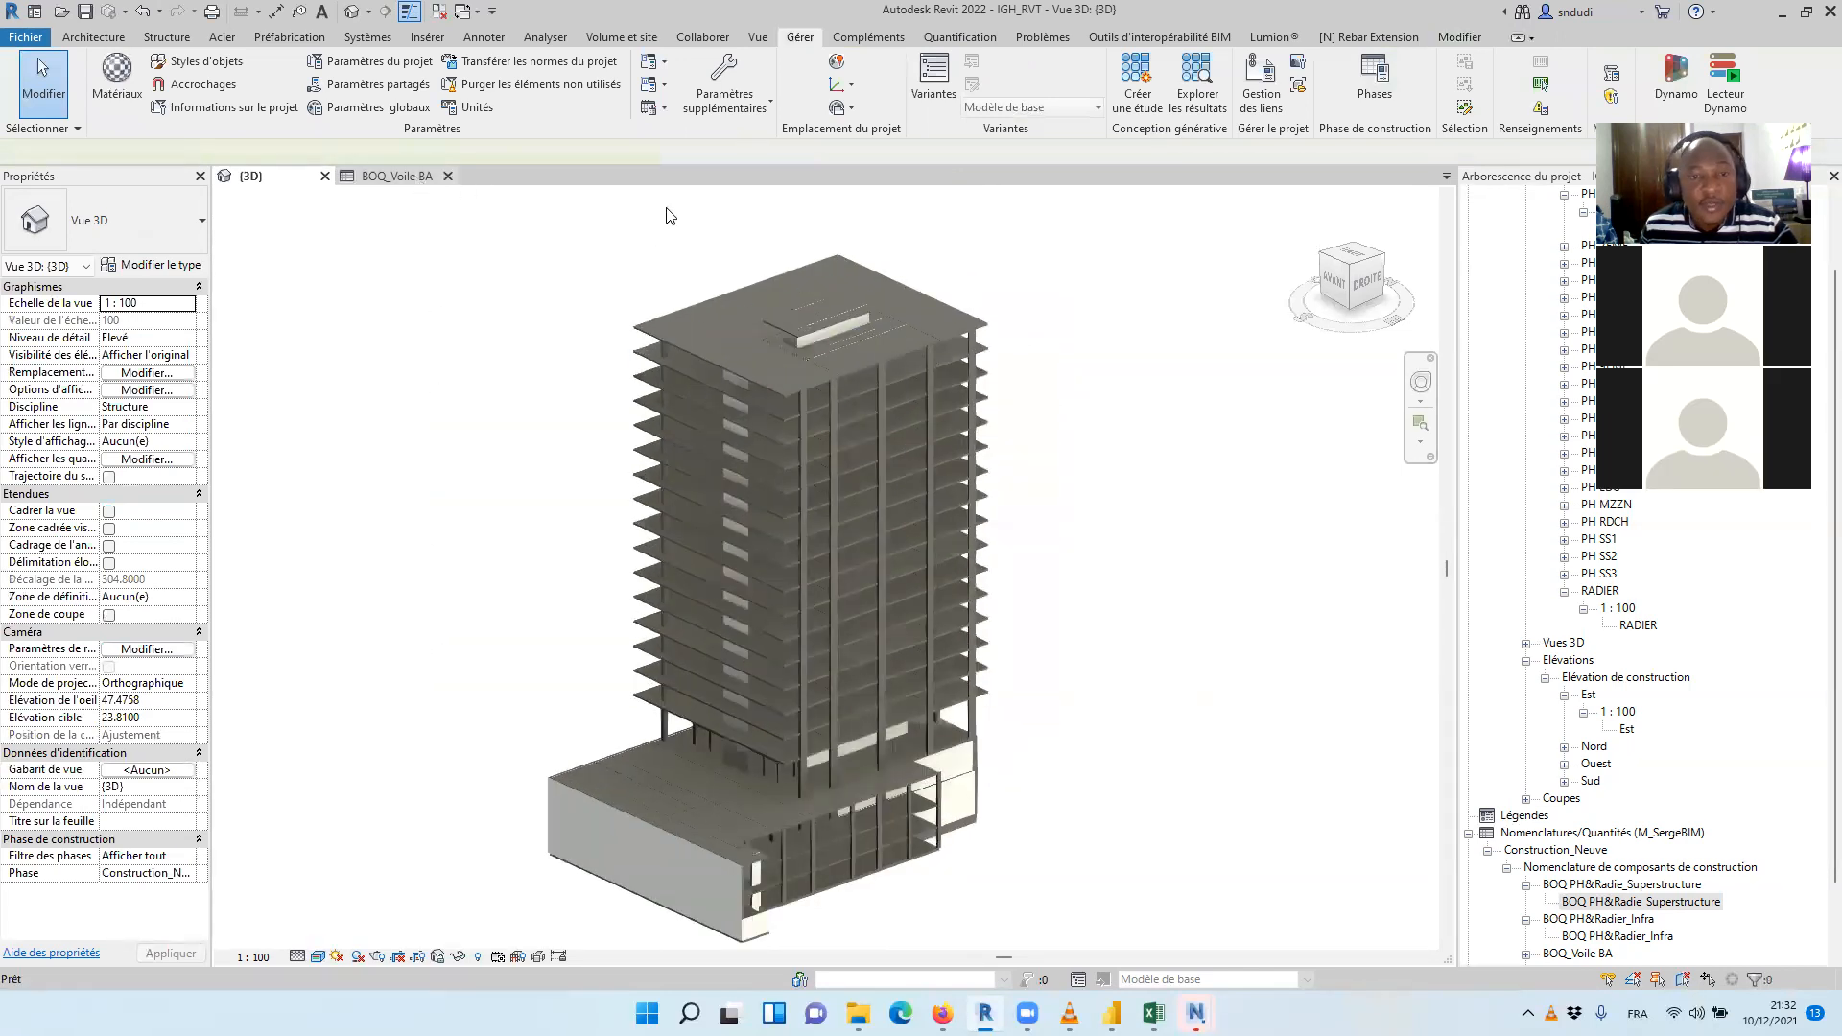
# Return to the BOQ_Voile BA wall schedule and duplicate it in the project browser
pyautogui.hotkey('ctrl', 'Tab')
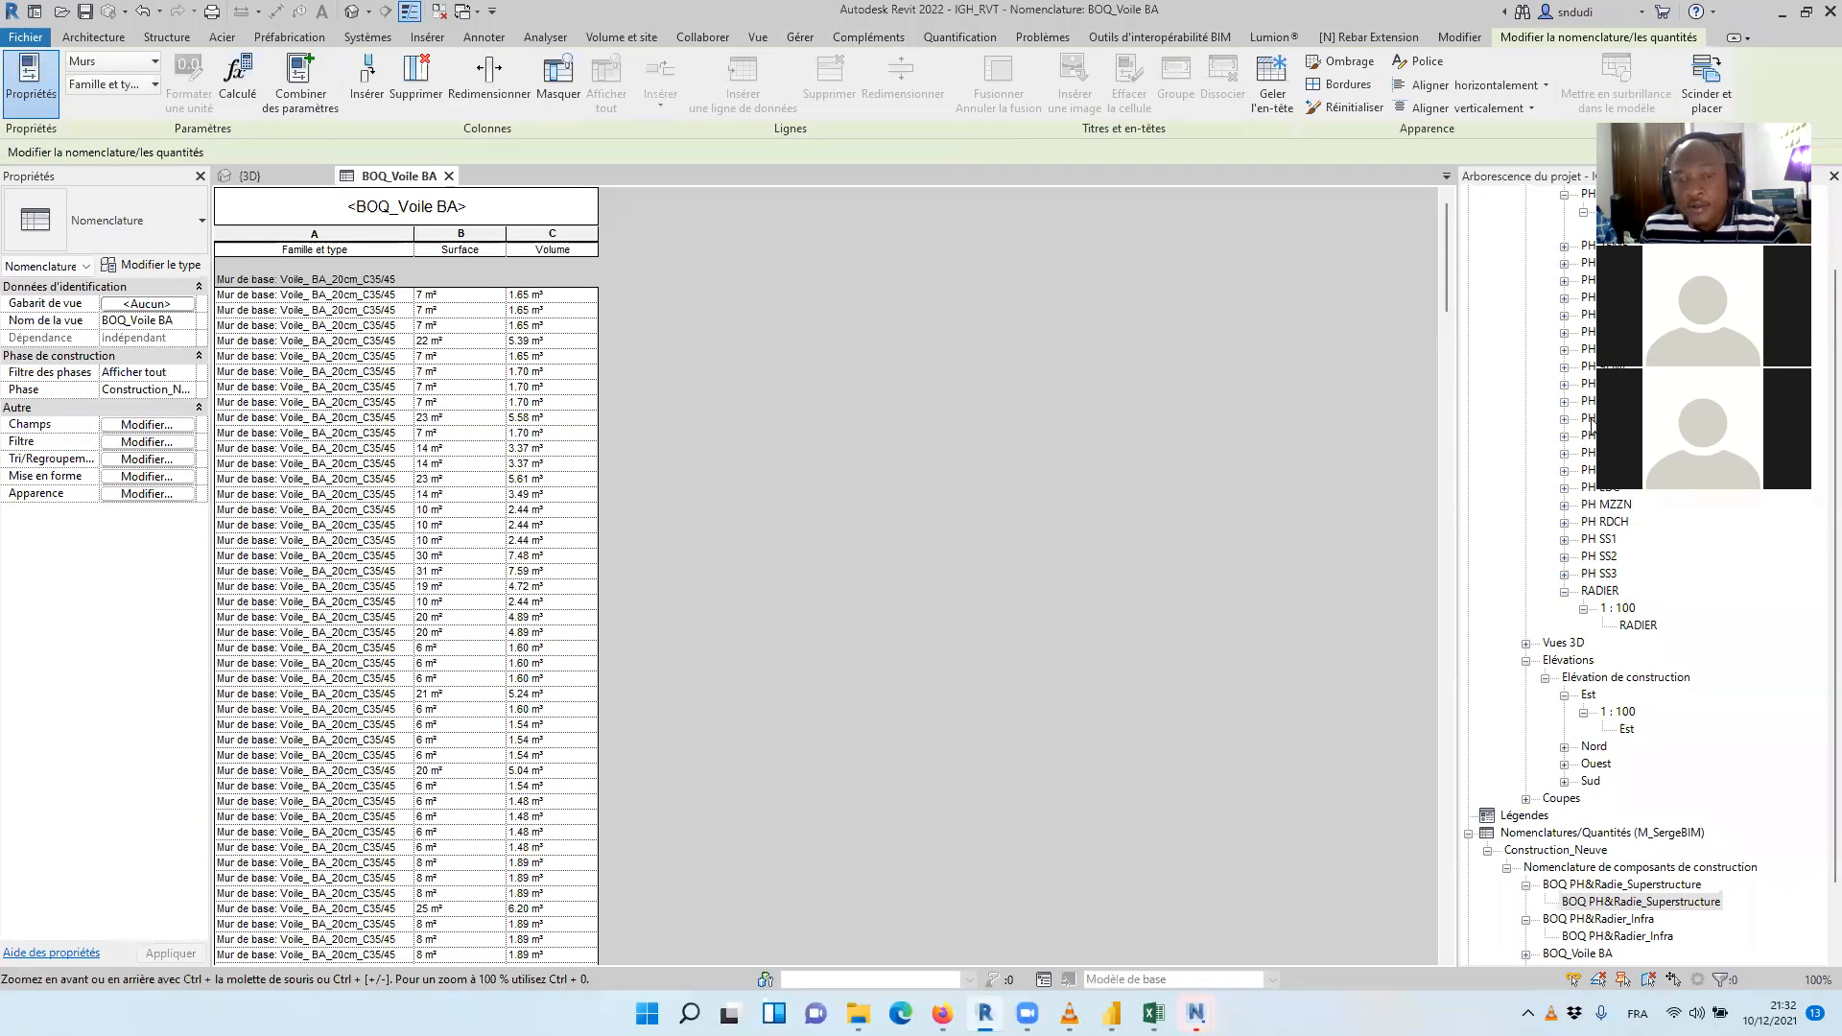
pyautogui.scroll(-1, 1641, 886)
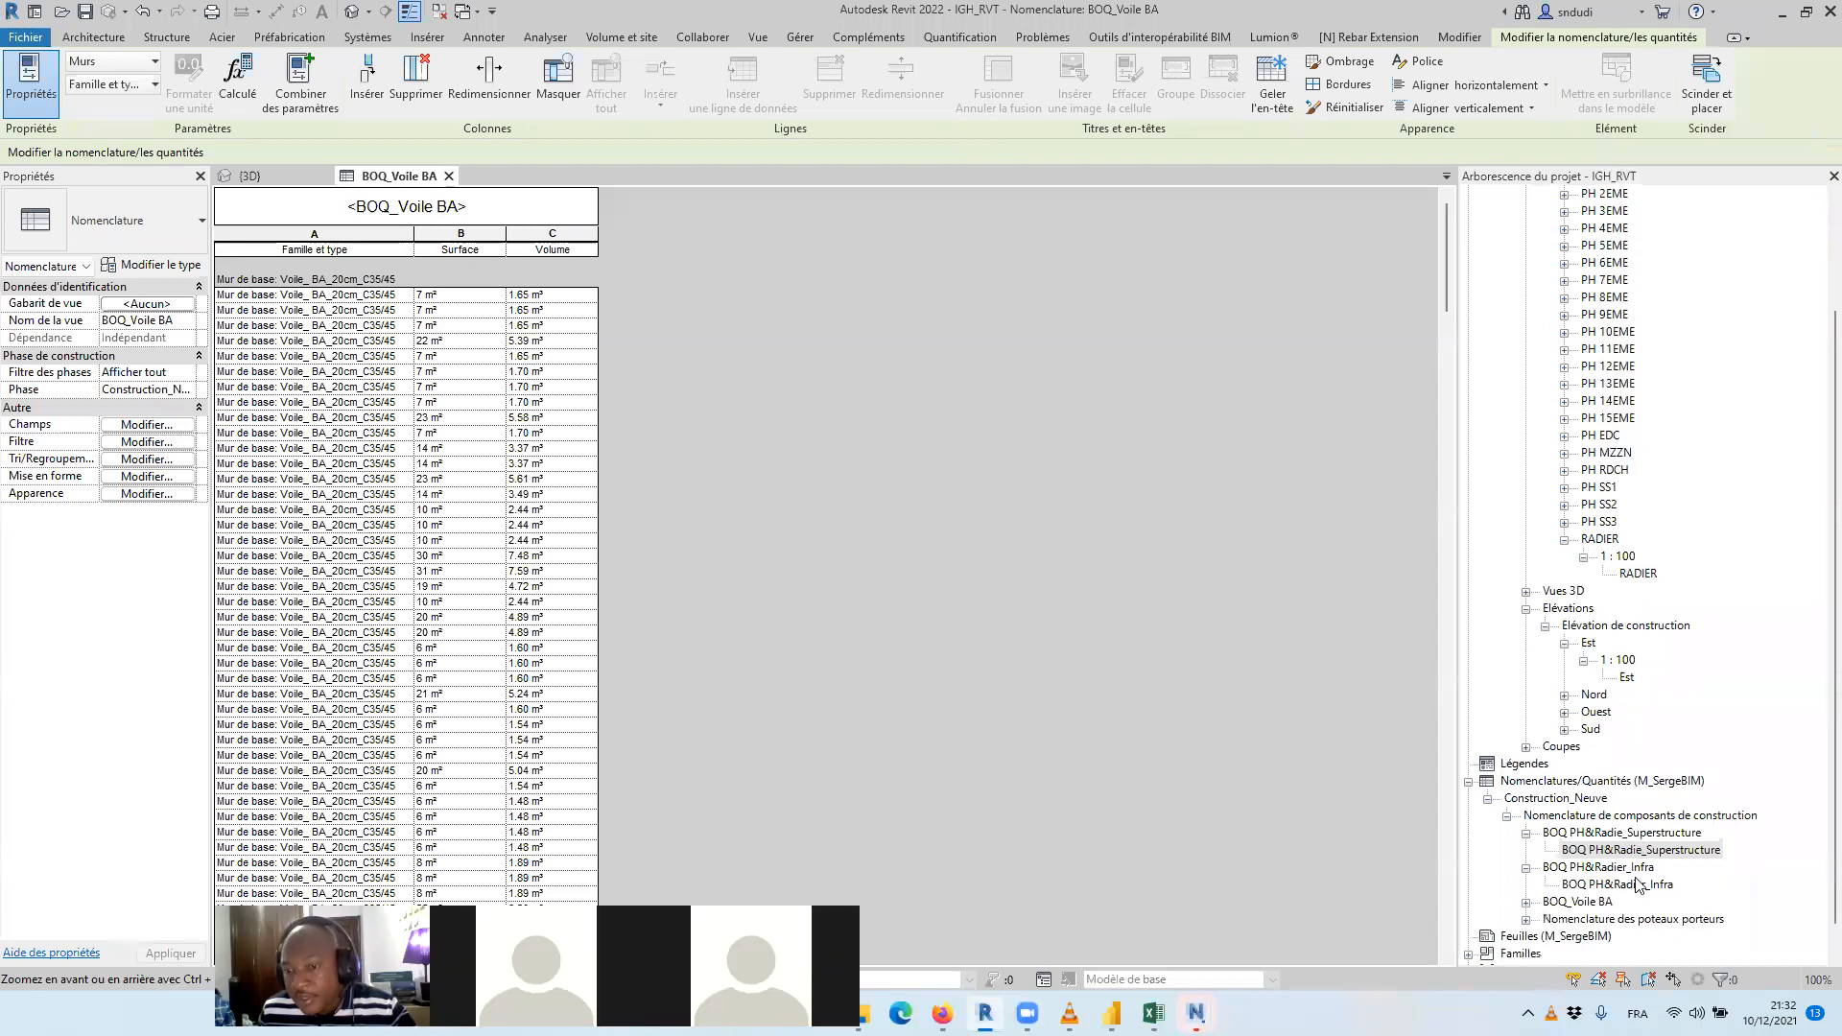
pyautogui.scroll(-1, 1640, 886)
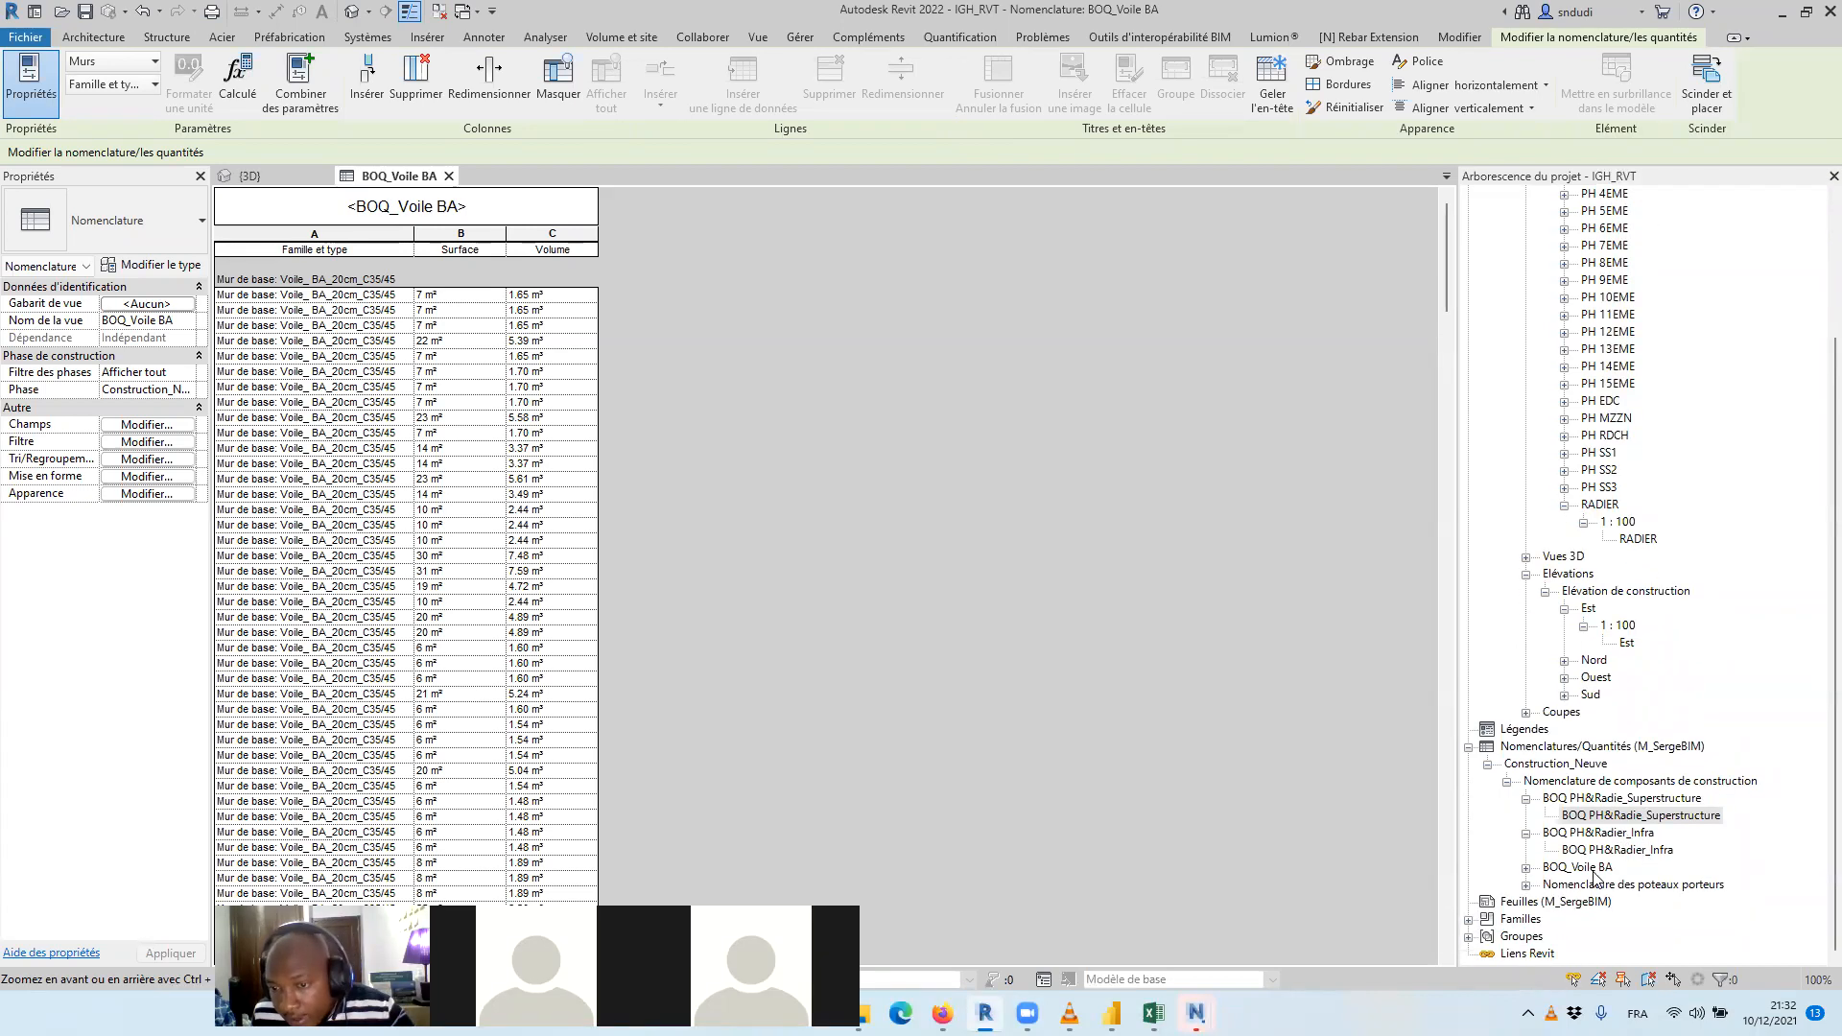
pyautogui.click(1593, 871)
pyautogui.click(1526, 868)
pyautogui.click(1578, 887)
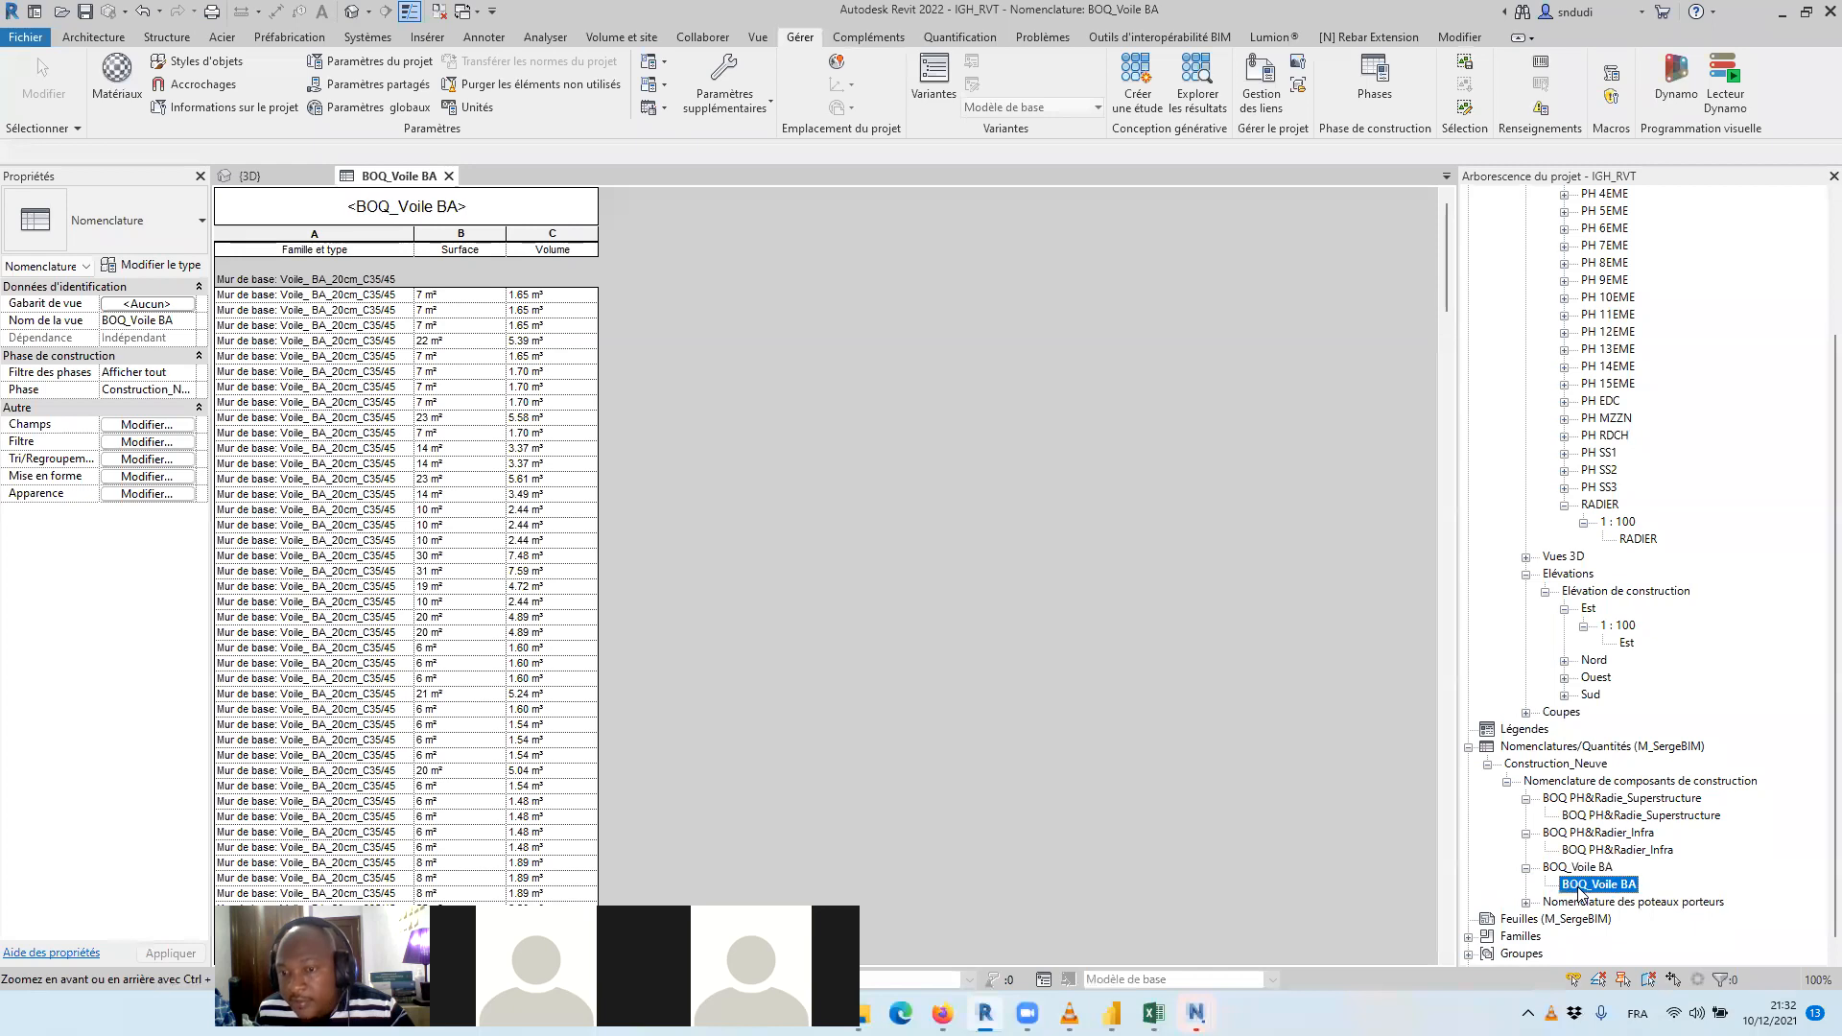
pyautogui.rightClick(1578, 887)
pyautogui.moveTo(1621, 594)
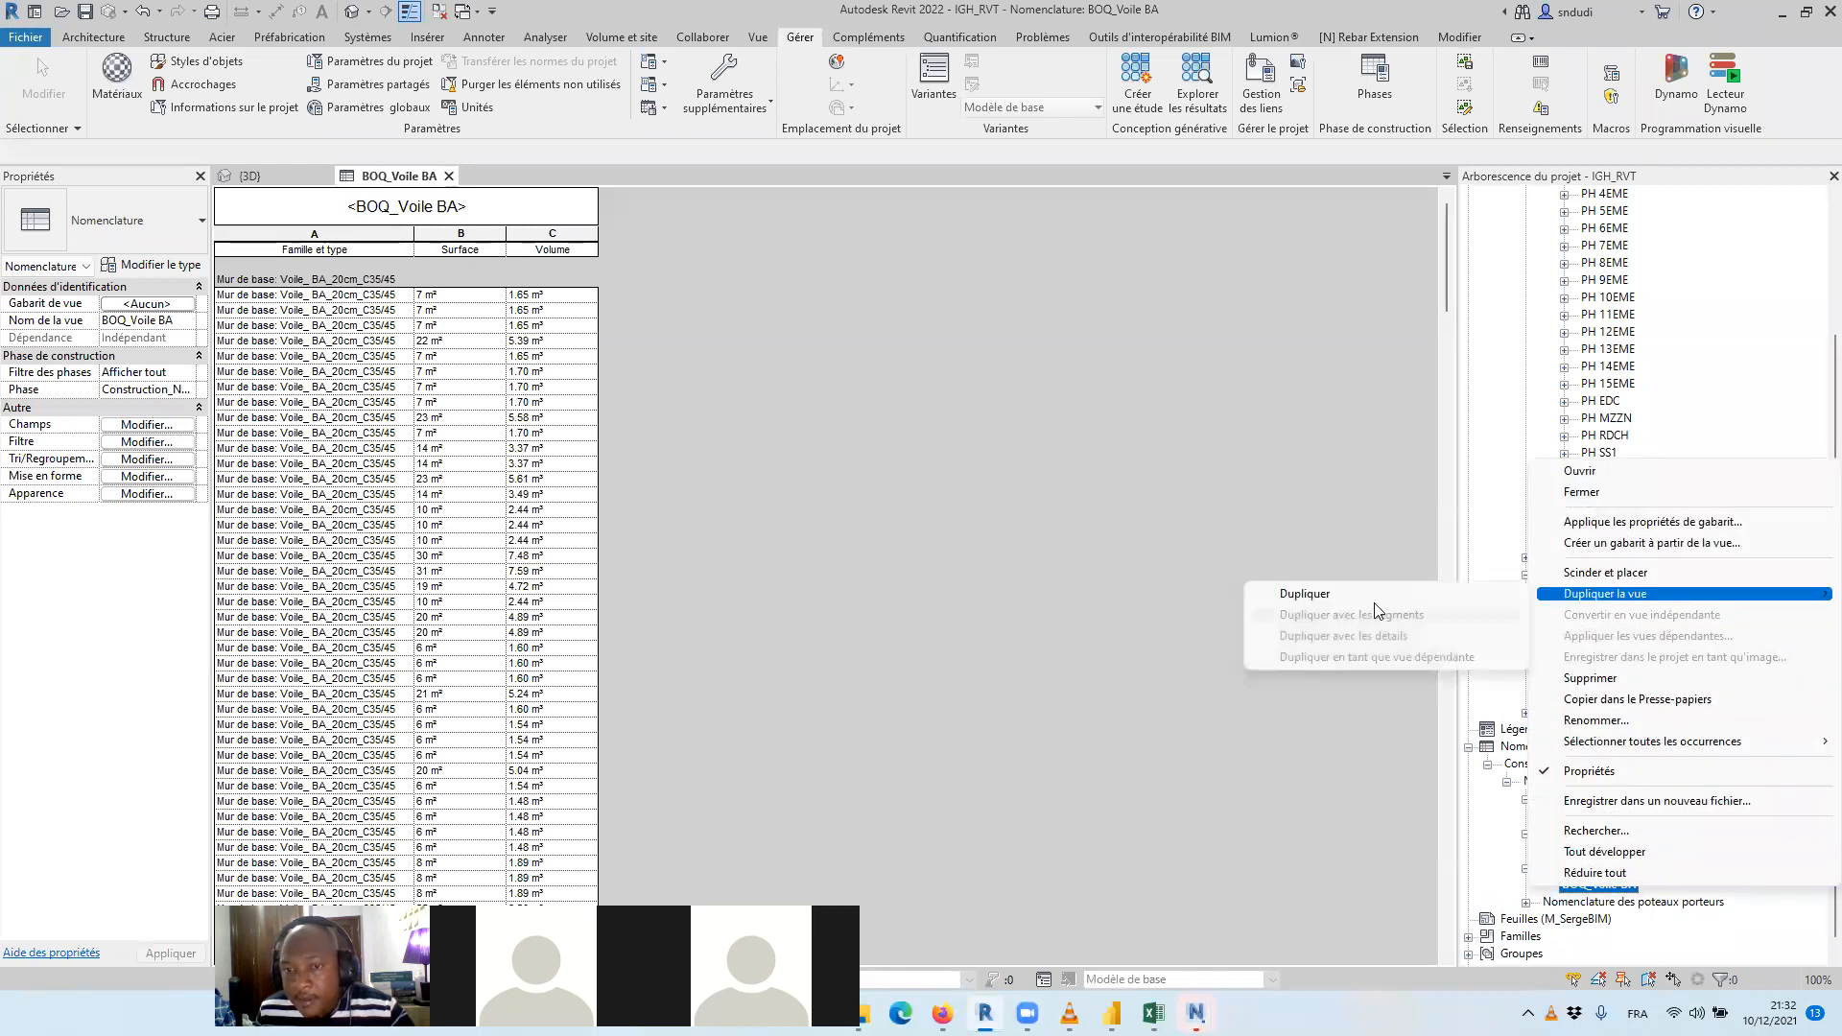
pyautogui.click(1382, 594)
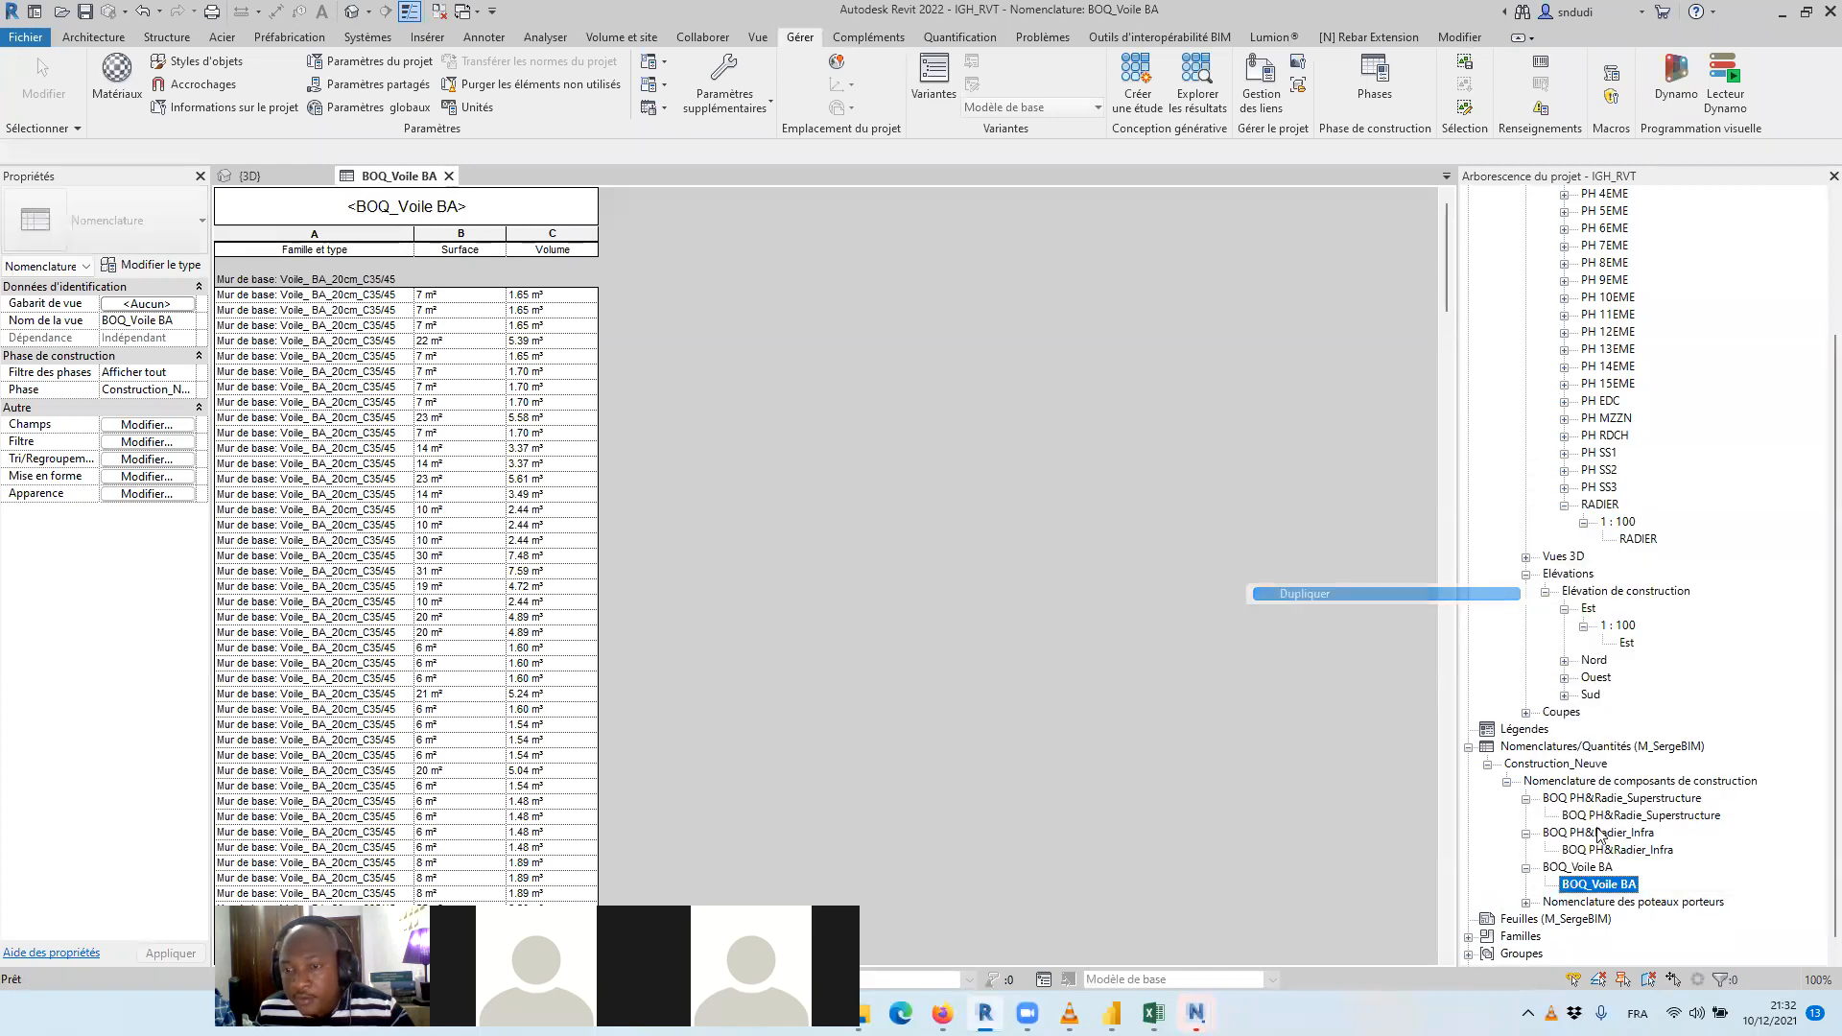
# Rename the original BOQ_Voile BA schedule as BOQ_Voile BA_Infrastructure
pyautogui.click(1617, 885)
pyautogui.rightClick(1617, 884)
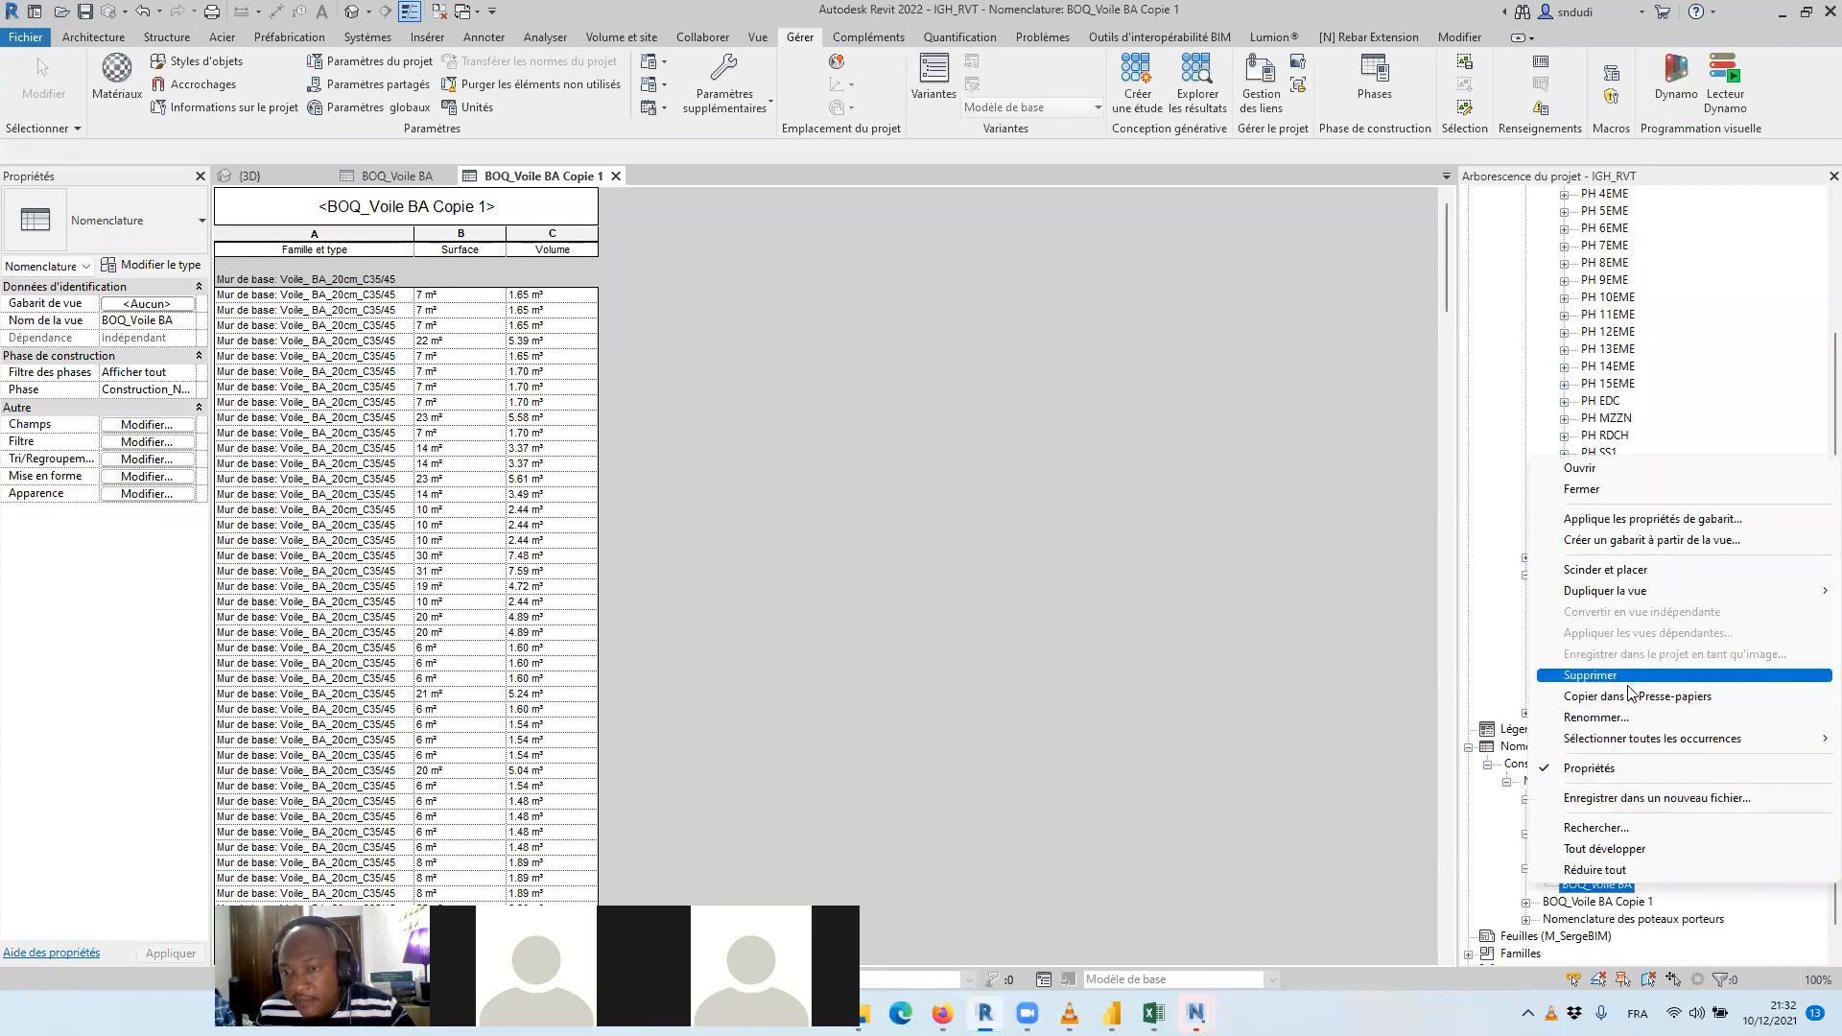
pyautogui.click(1597, 717)
pyautogui.click(1637, 882)
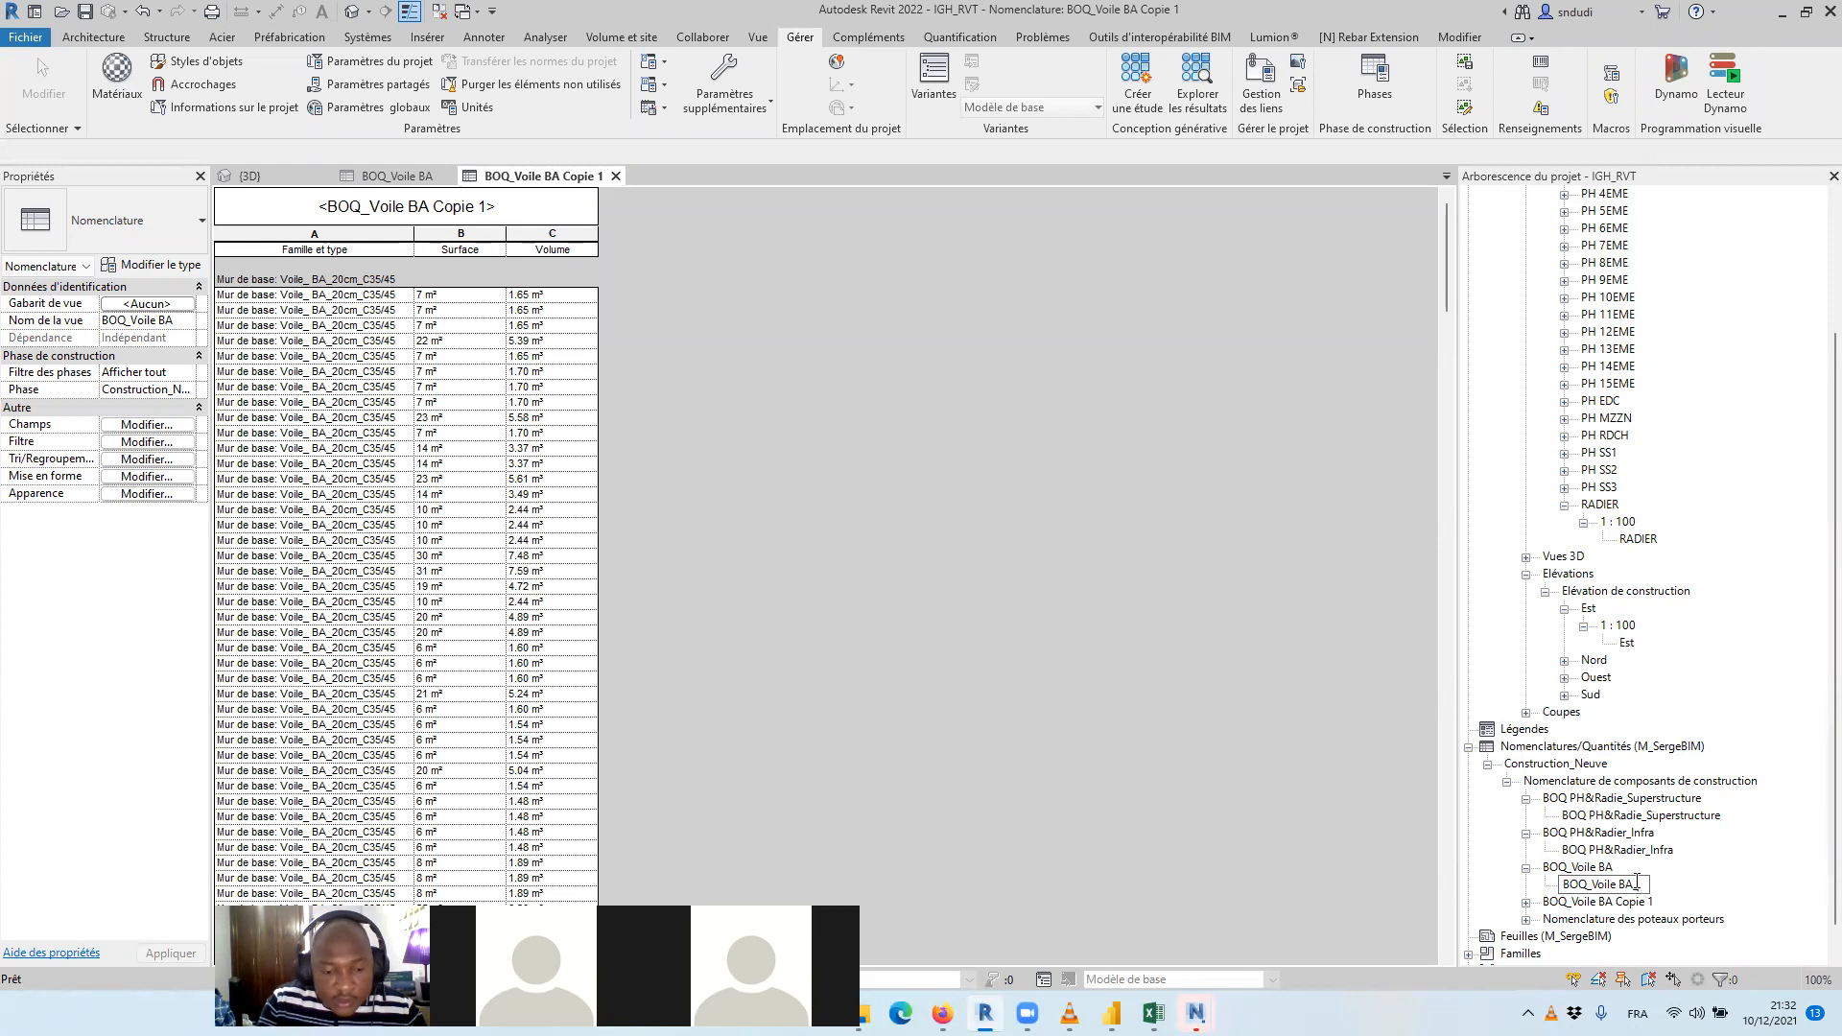
pyautogui.write('Infrastructure')
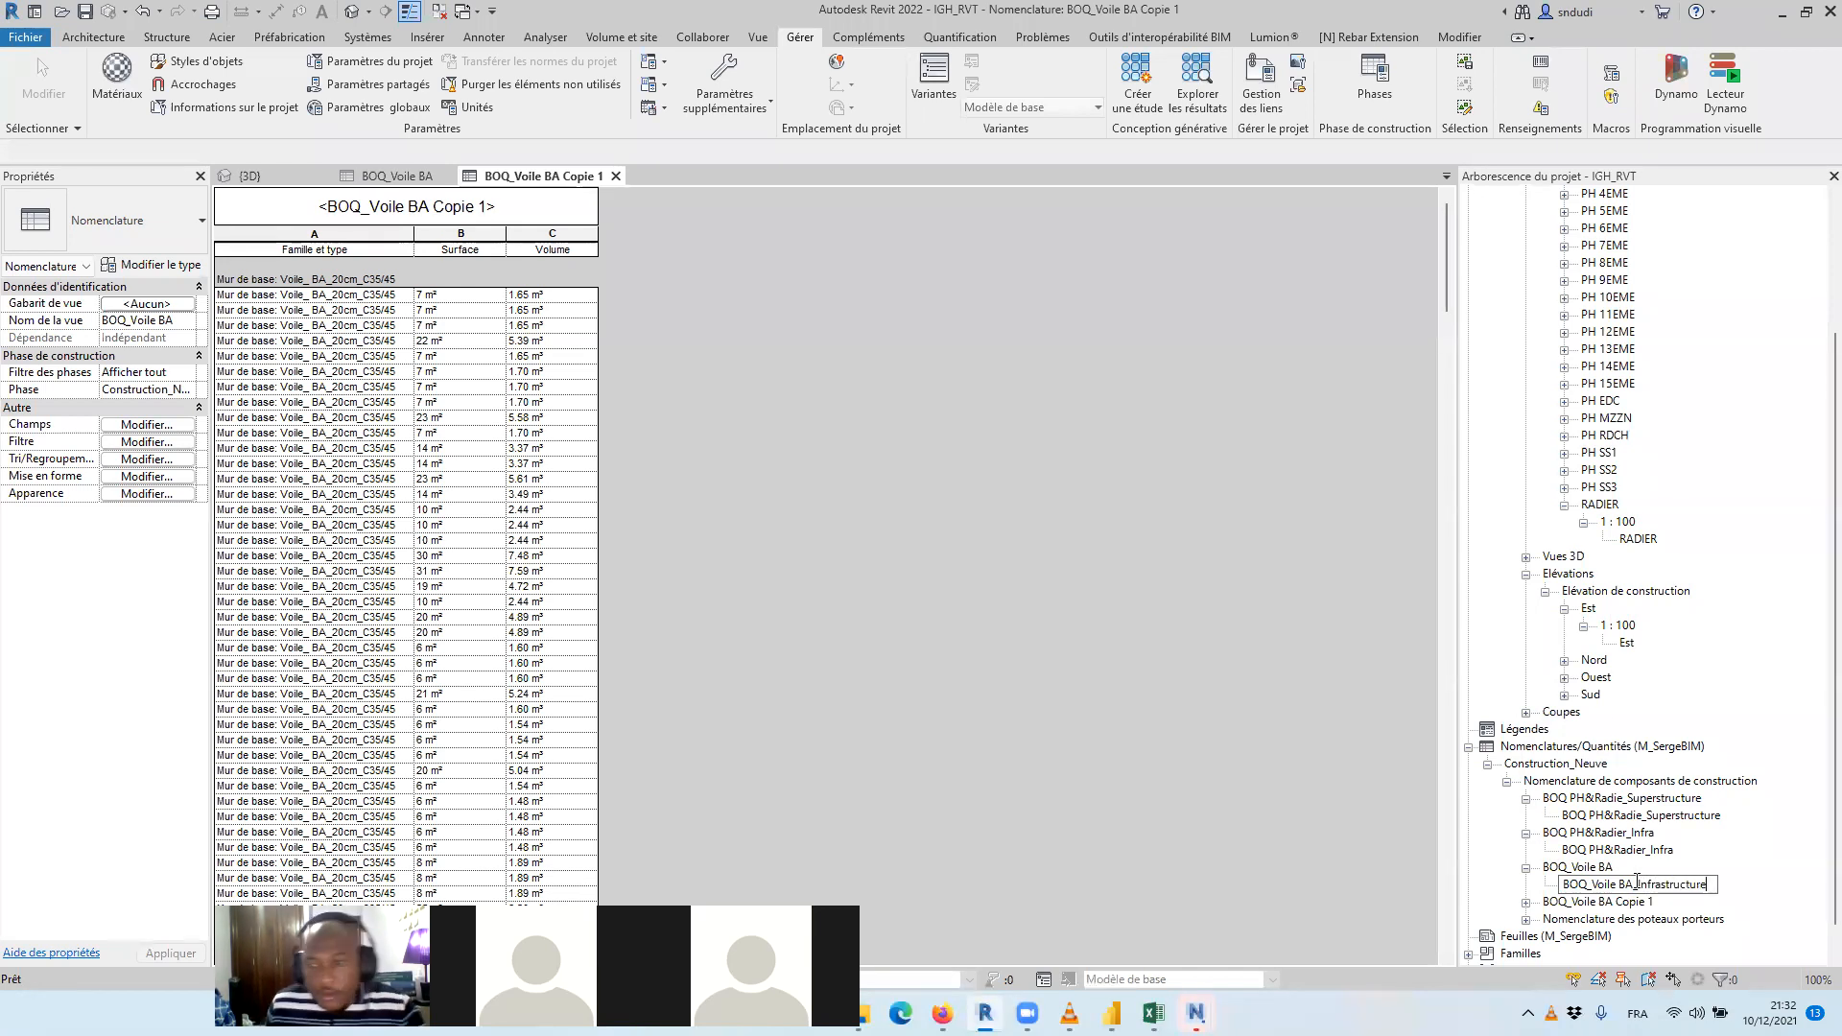
pyautogui.click(1197, 636)
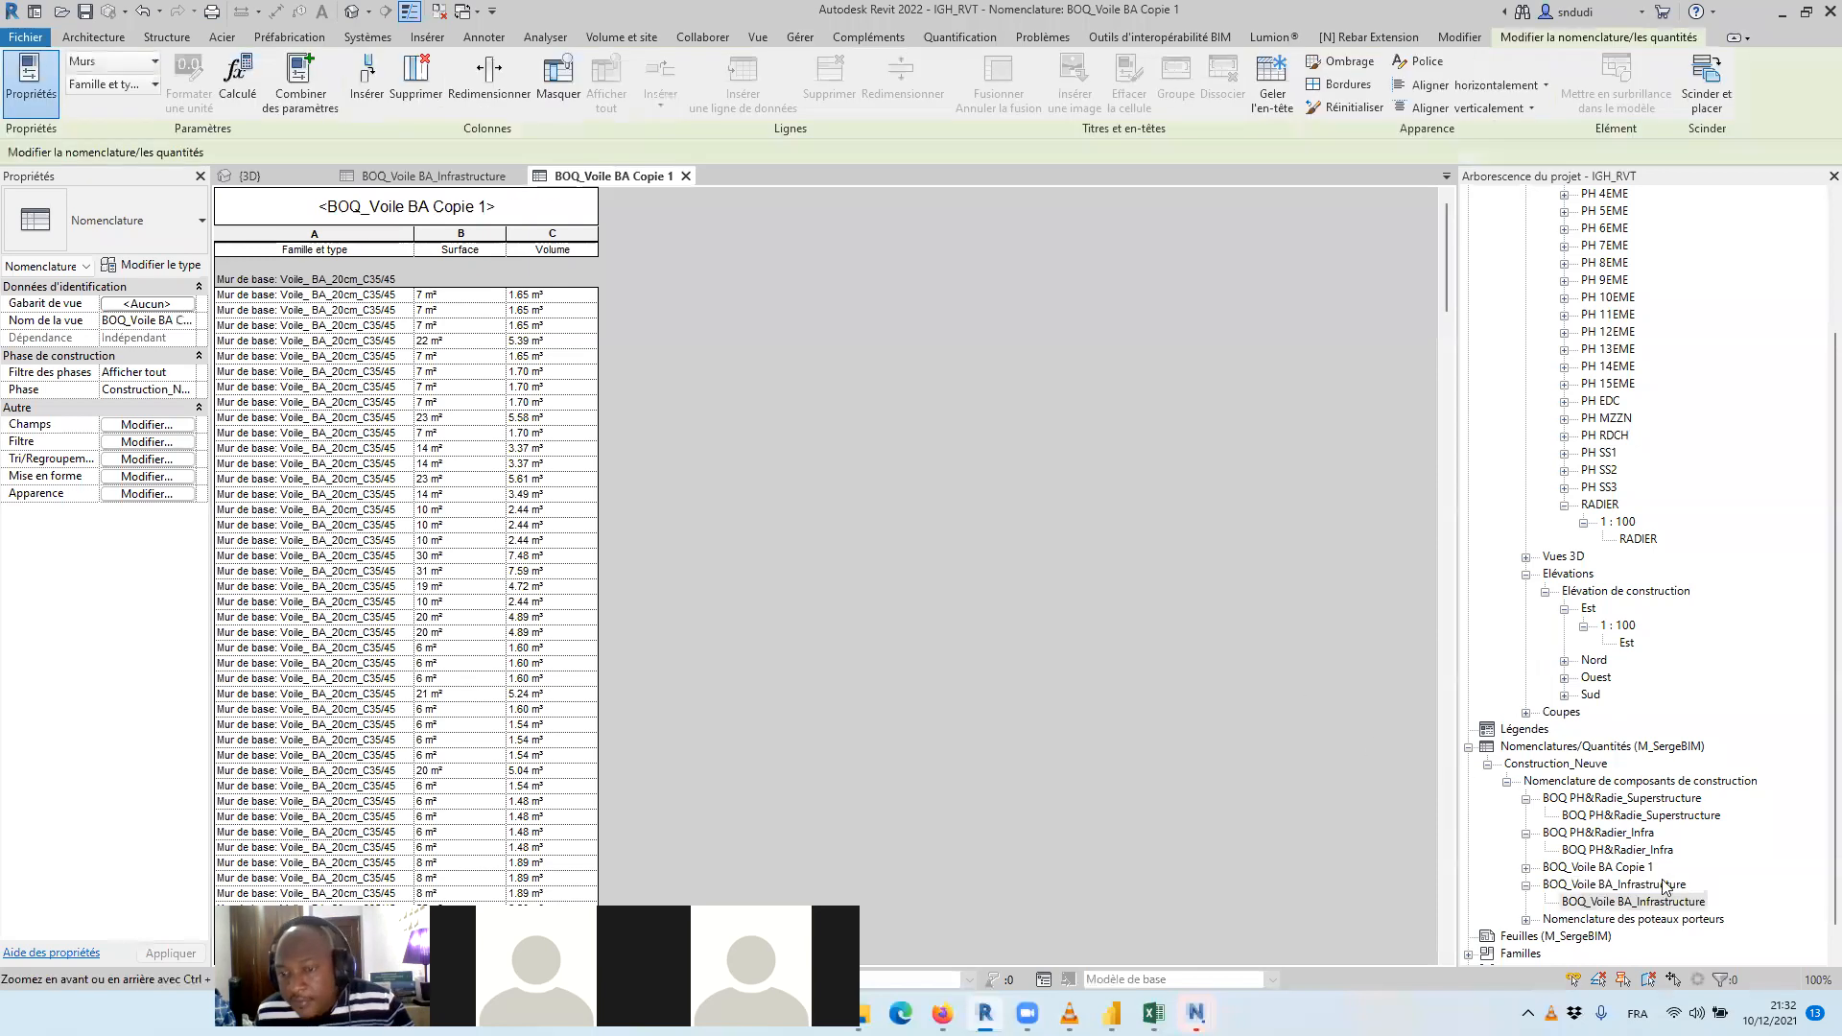
# Rename the duplicated schedule BOQ_Voile BA Copie 1 as BOQ_Voile BA_superstructure
pyautogui.scroll(-1, 1634, 919)
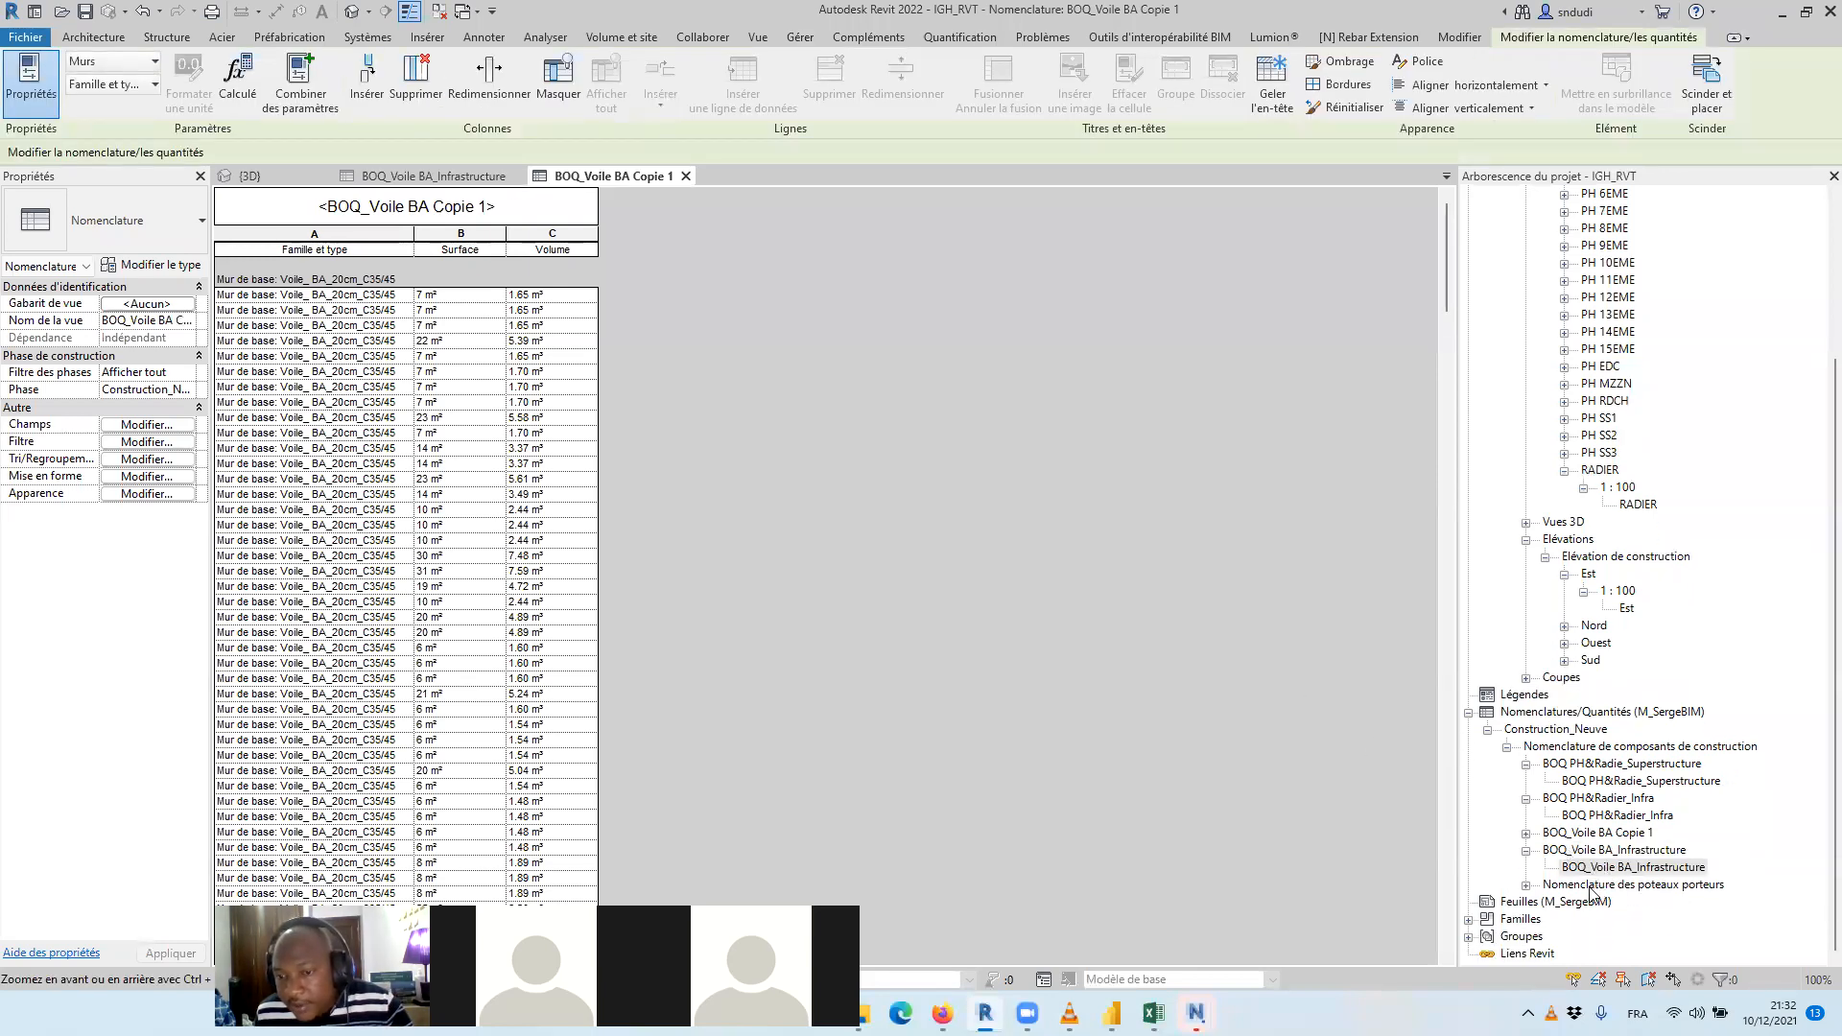
pyautogui.click(1527, 832)
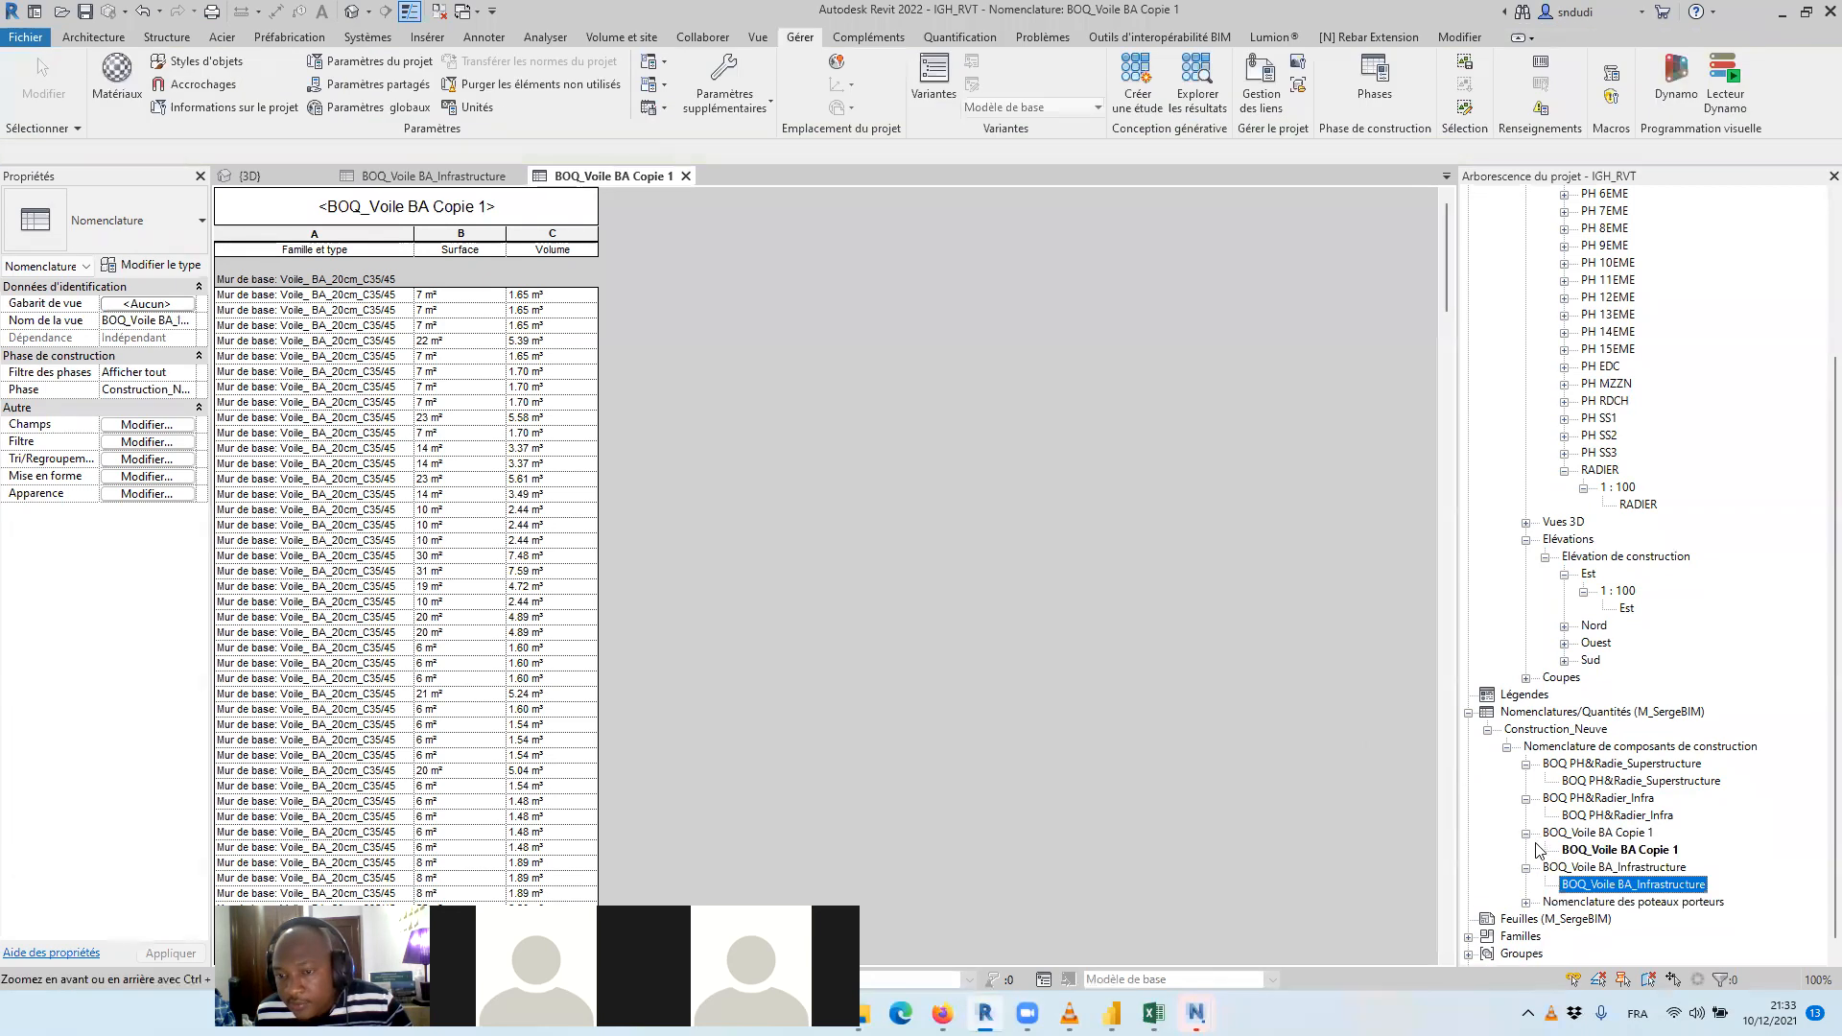
pyautogui.click(1593, 853)
pyautogui.rightClick(1594, 853)
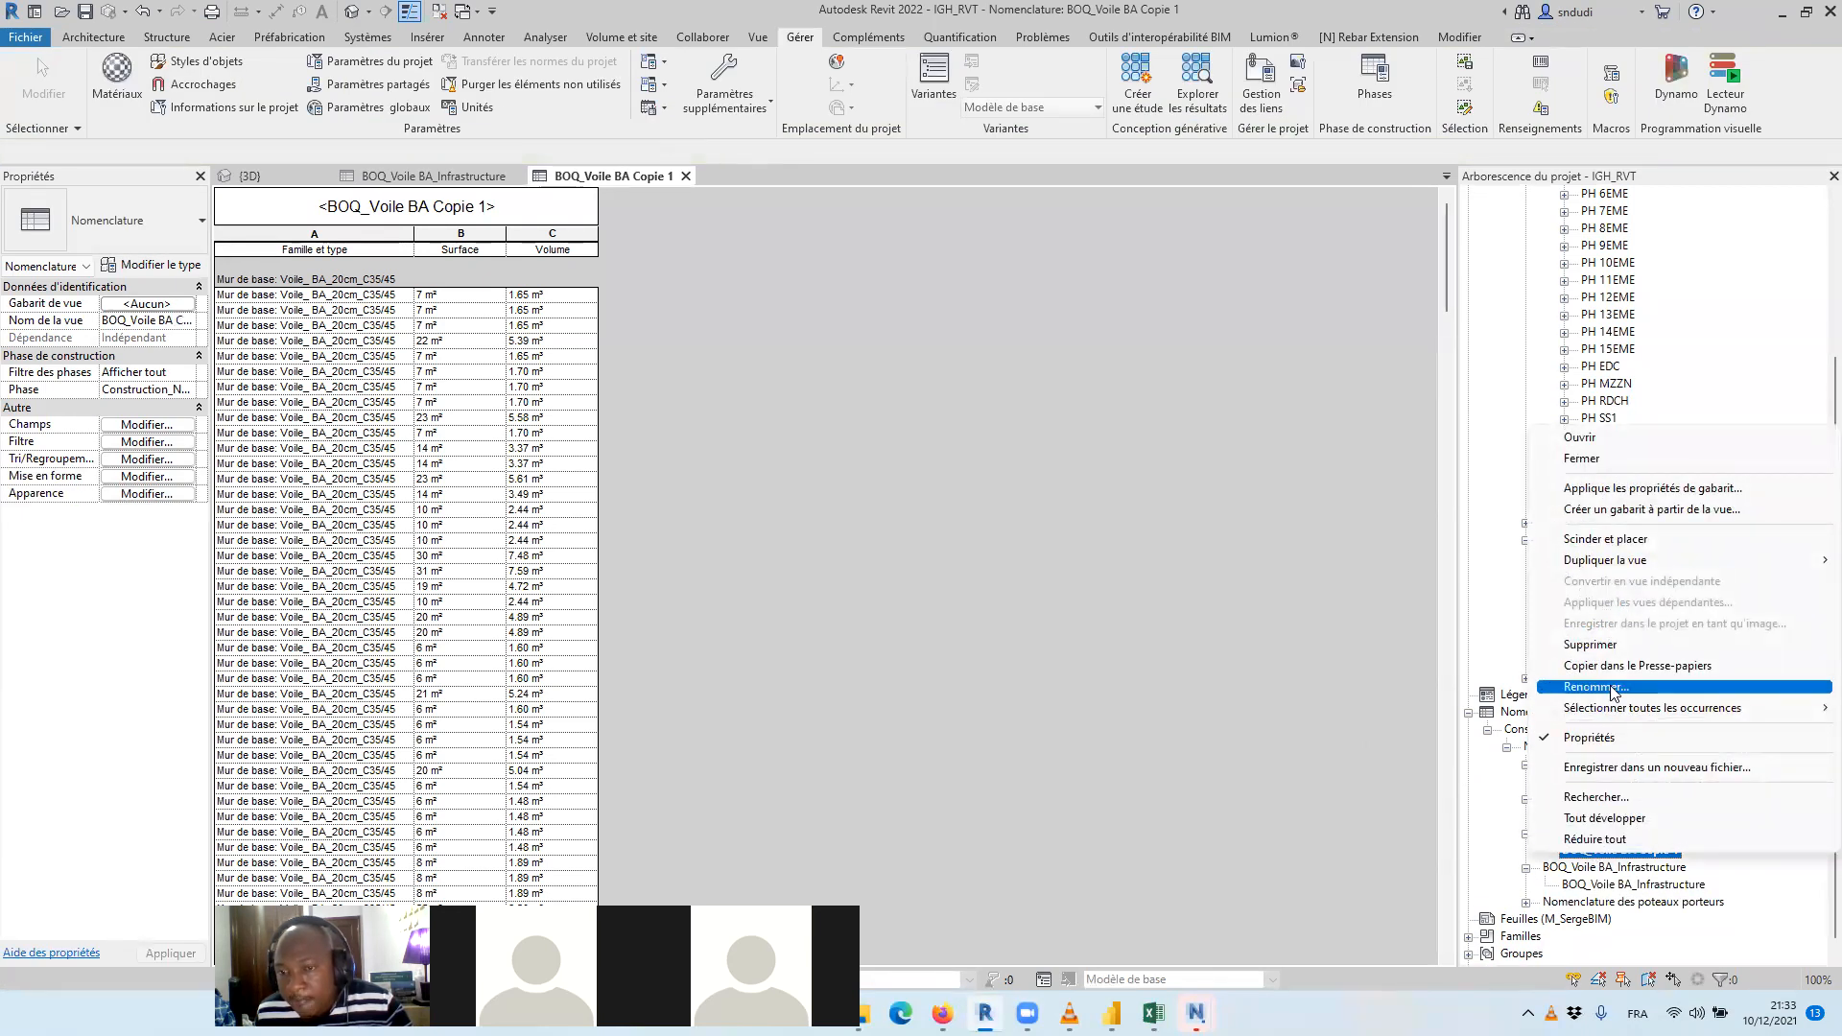
pyautogui.click(1669, 688)
pyautogui.moveTo(1679, 853); pyautogui.dragTo(1643, 851)
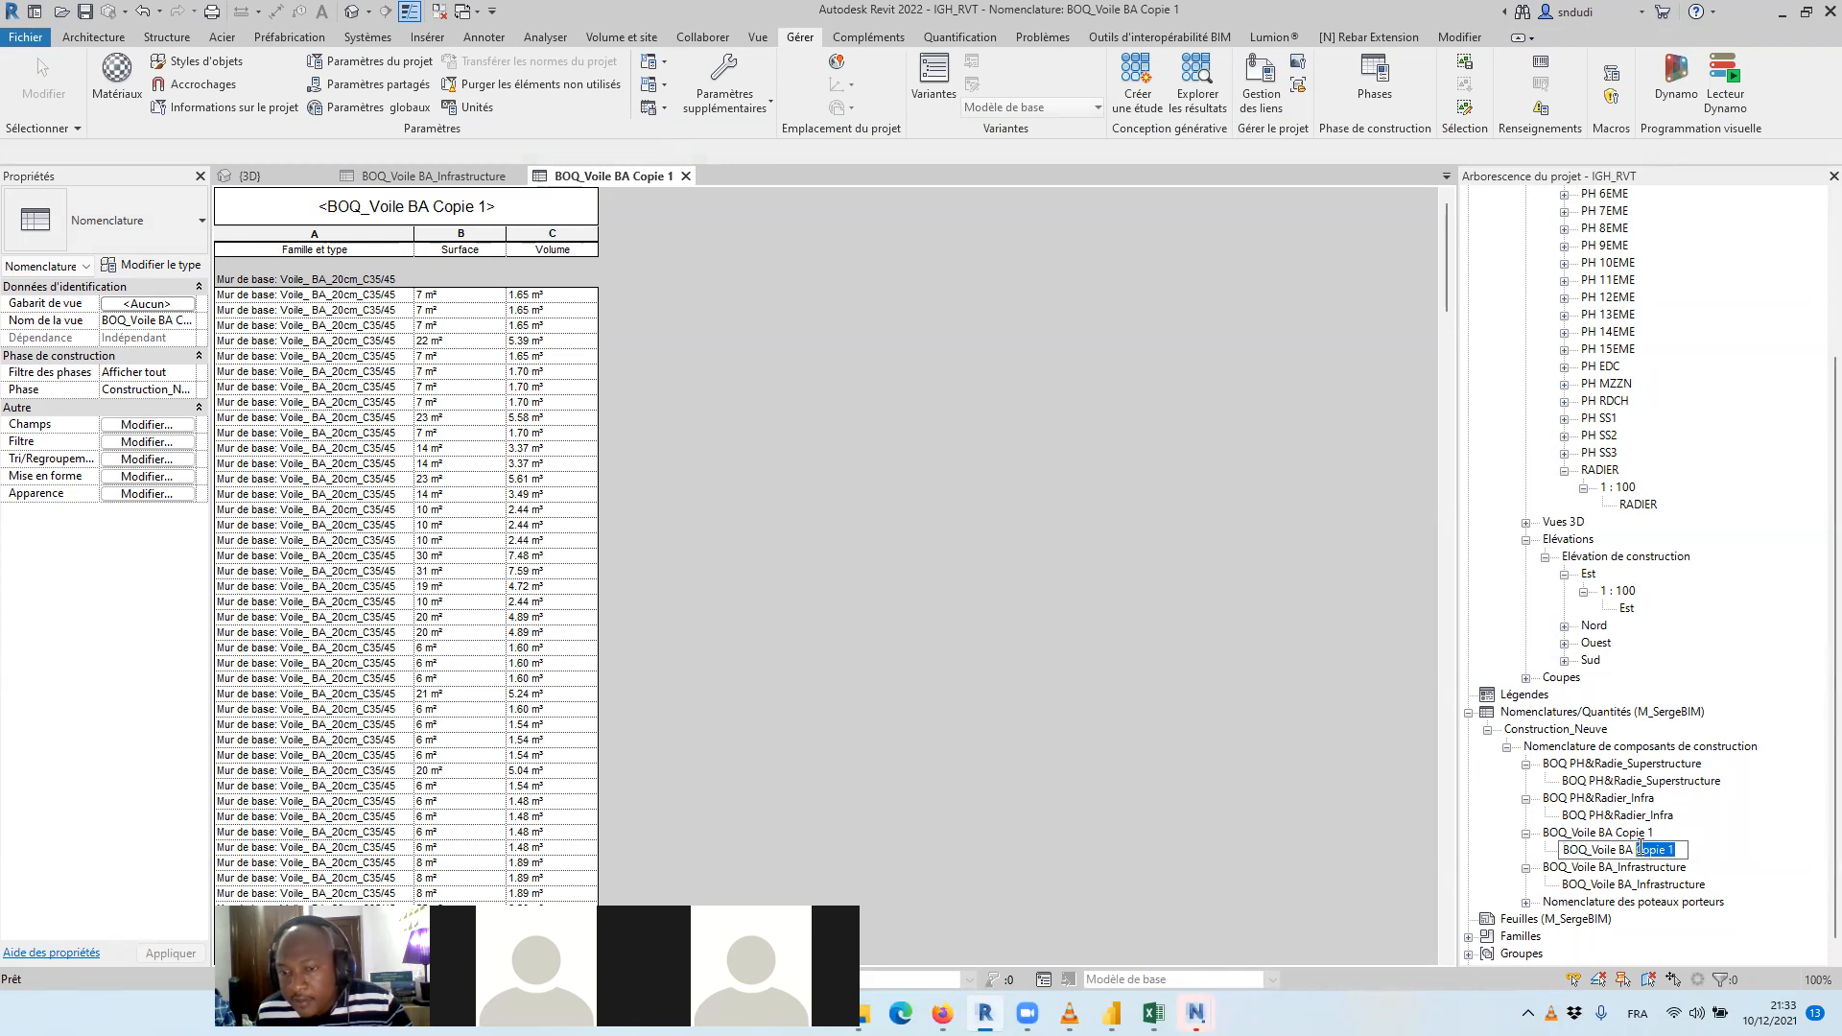
pyautogui.press('BackSpace')
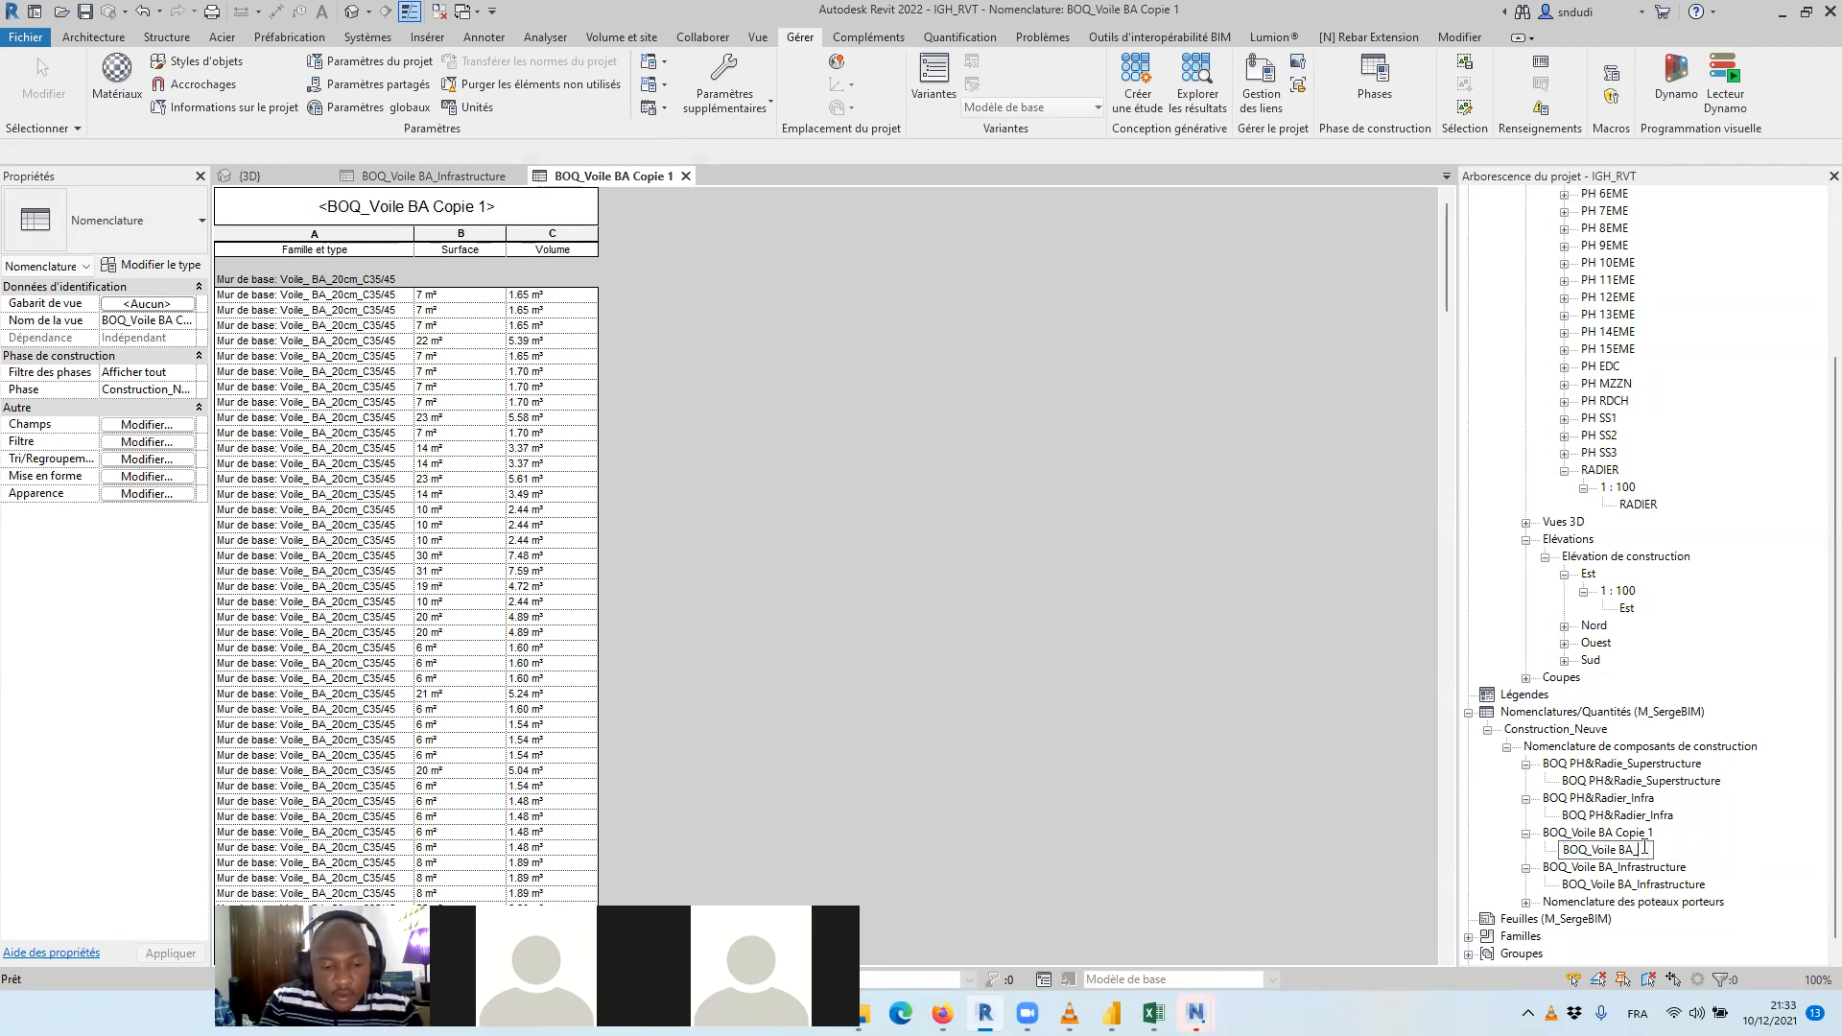
pyautogui.write('_superstructure')
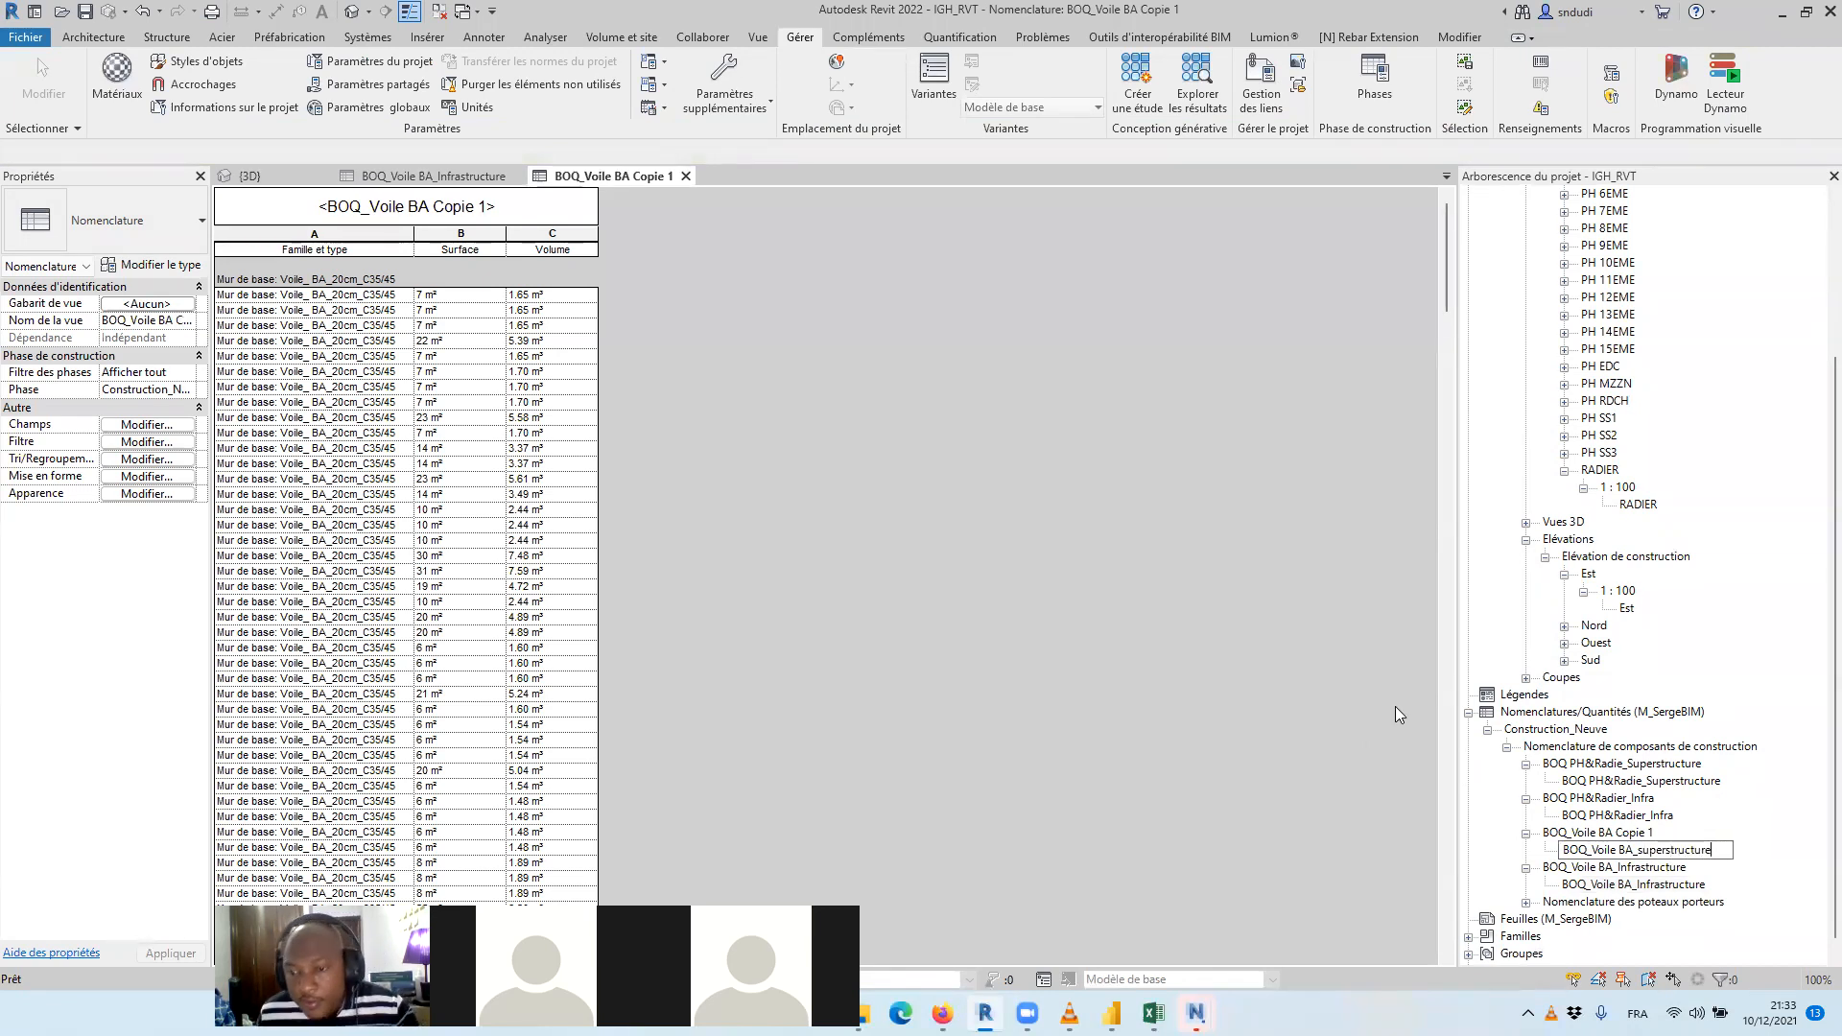
pyautogui.click(1345, 675)
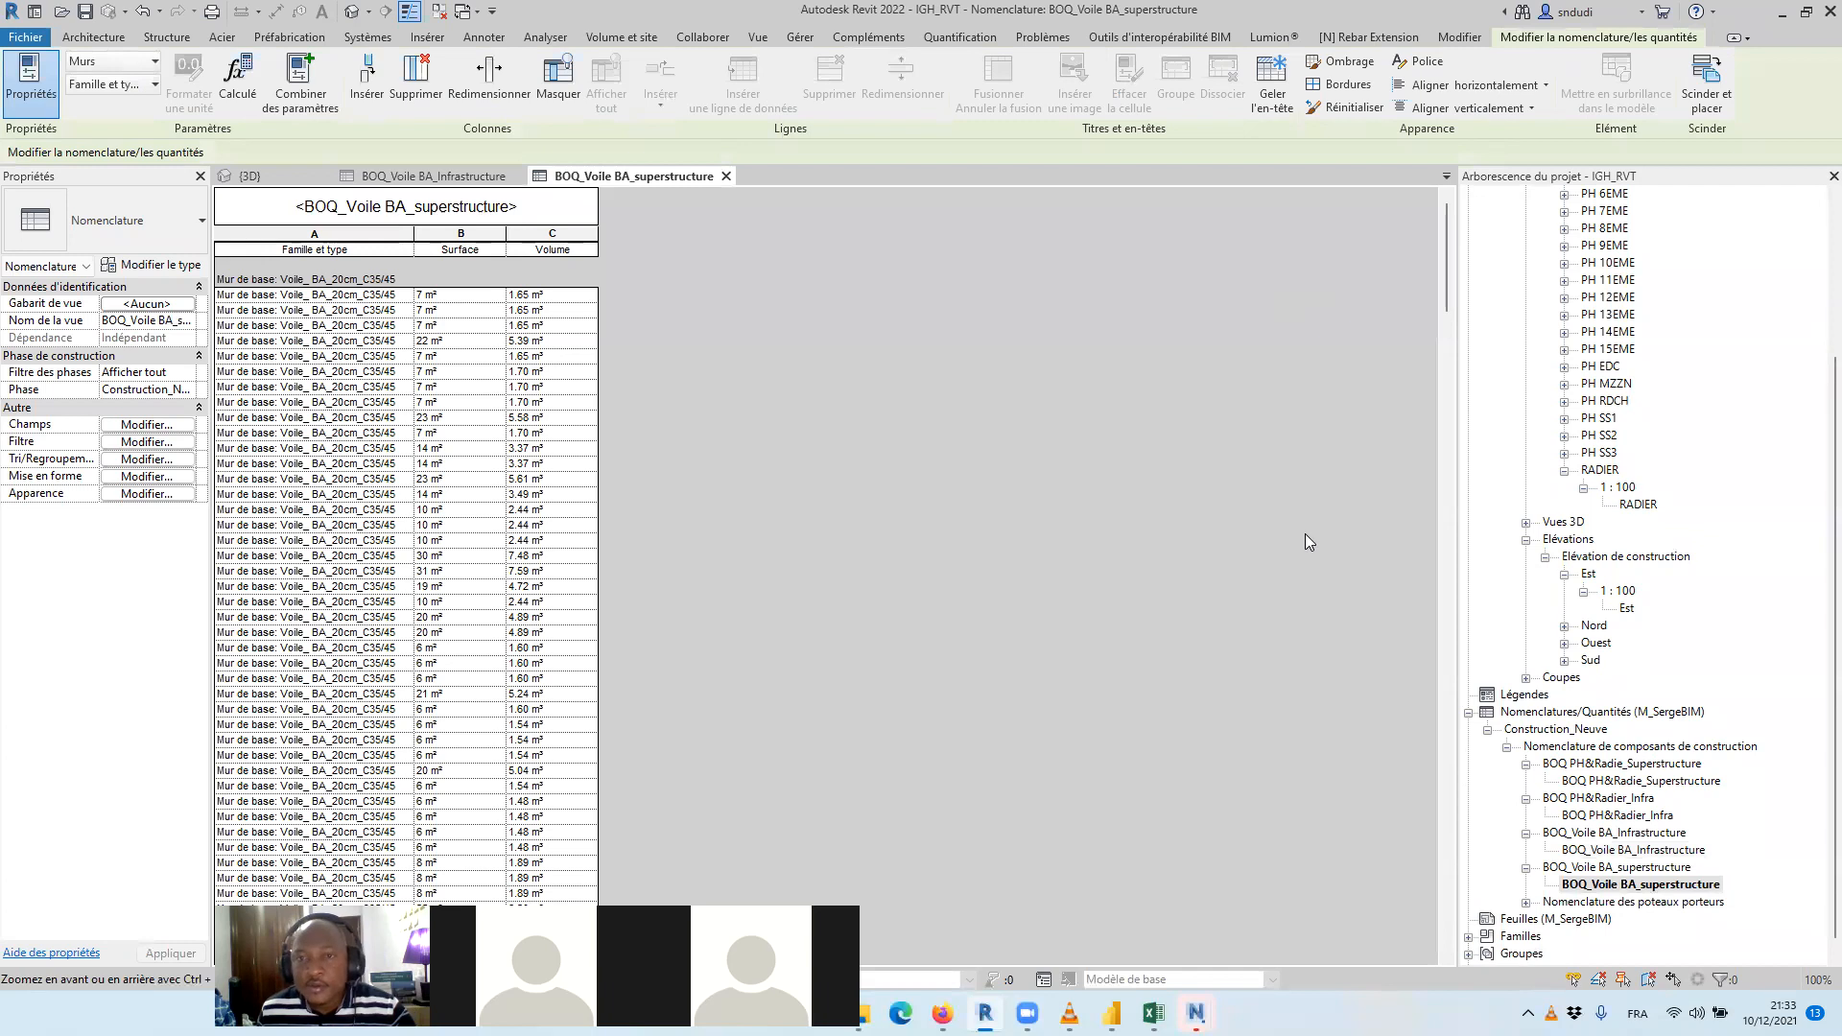
# Add the P_GOeuvre field to the BOQ_Voile BA_superstructure schedule and place it directly after Famille et type
pyautogui.scroll(-3, 948, 364)
pyautogui.click(147, 424)
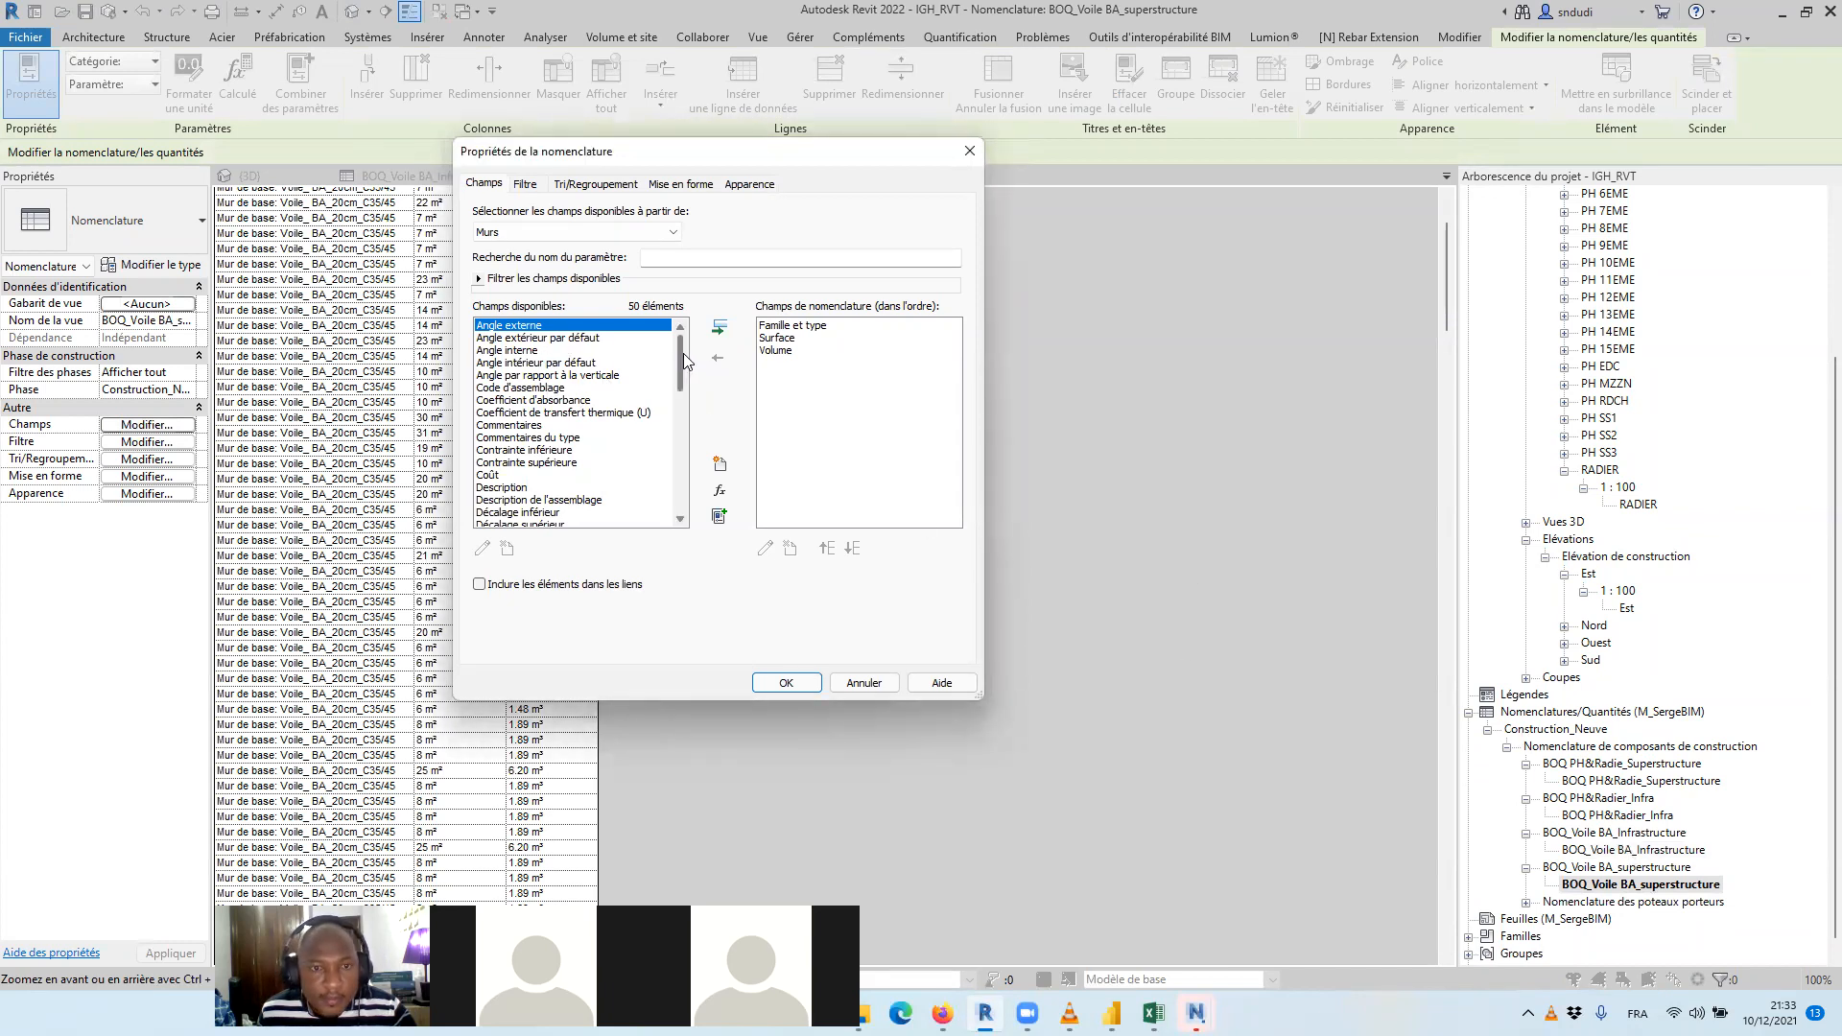
pyautogui.moveTo(684, 360); pyautogui.dragTo(666, 477)
pyautogui.click(504, 375)
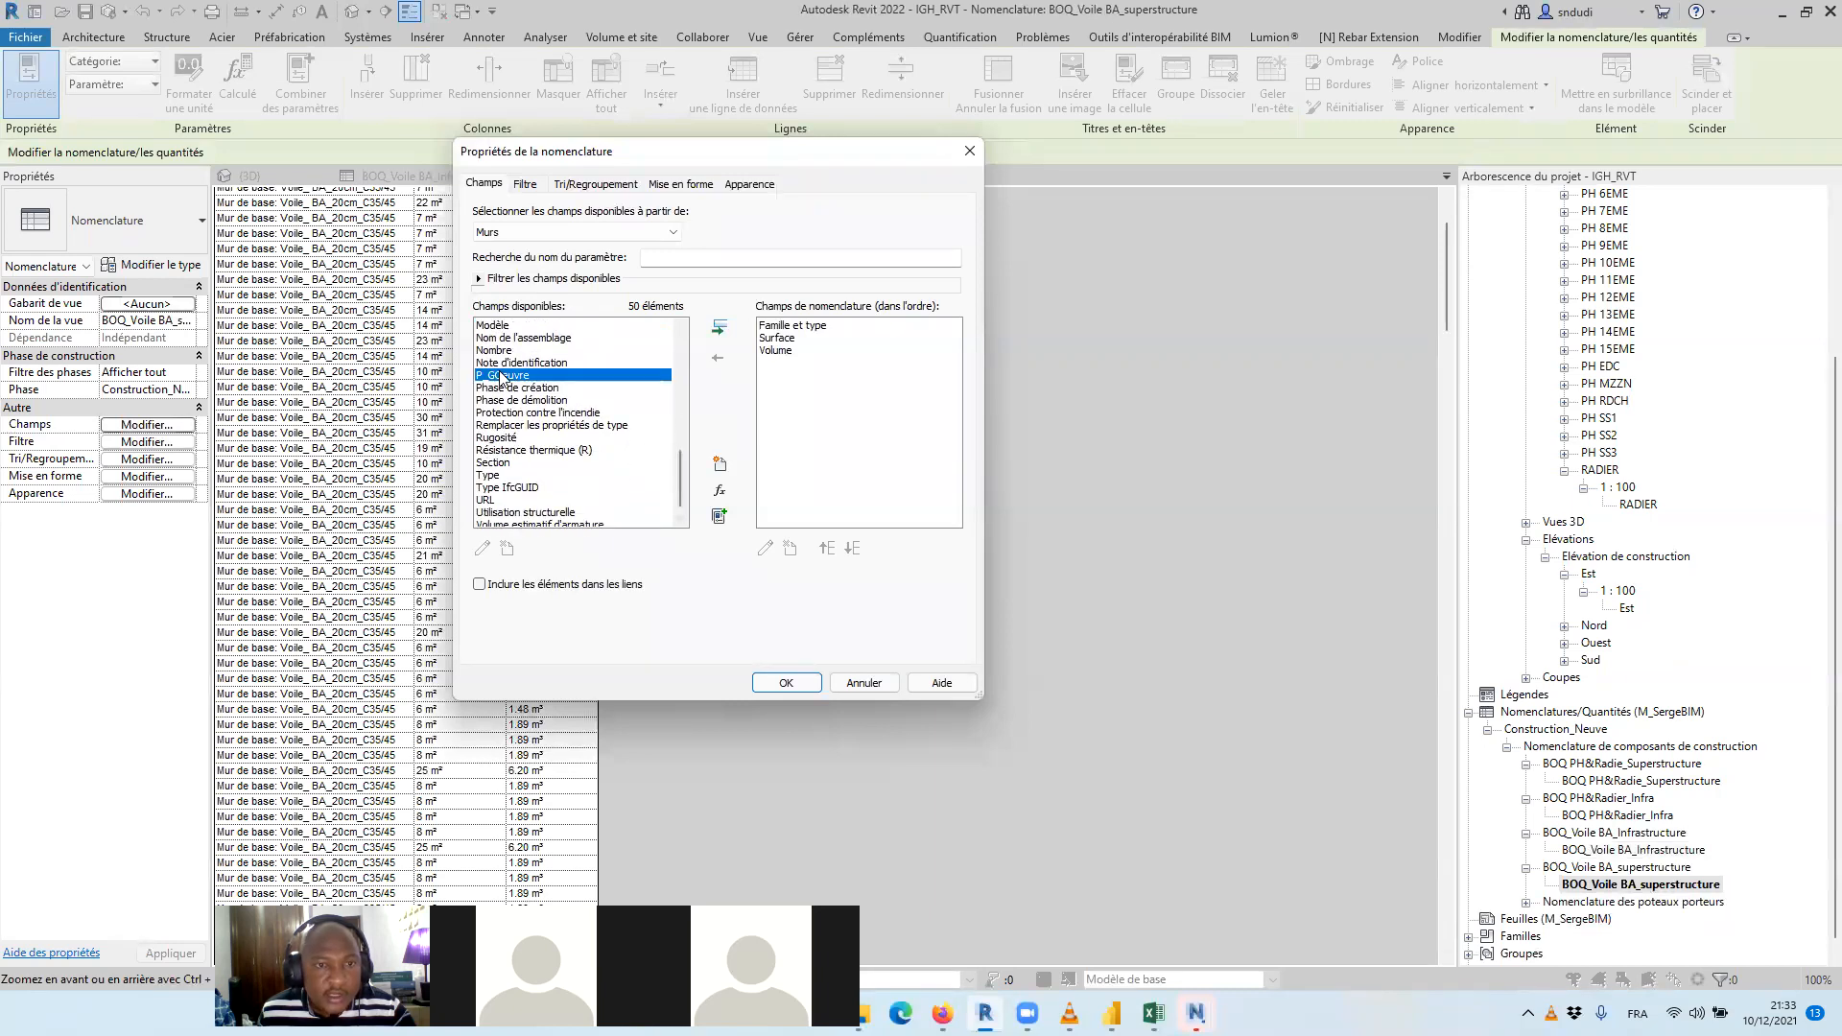
pyautogui.click(719, 328)
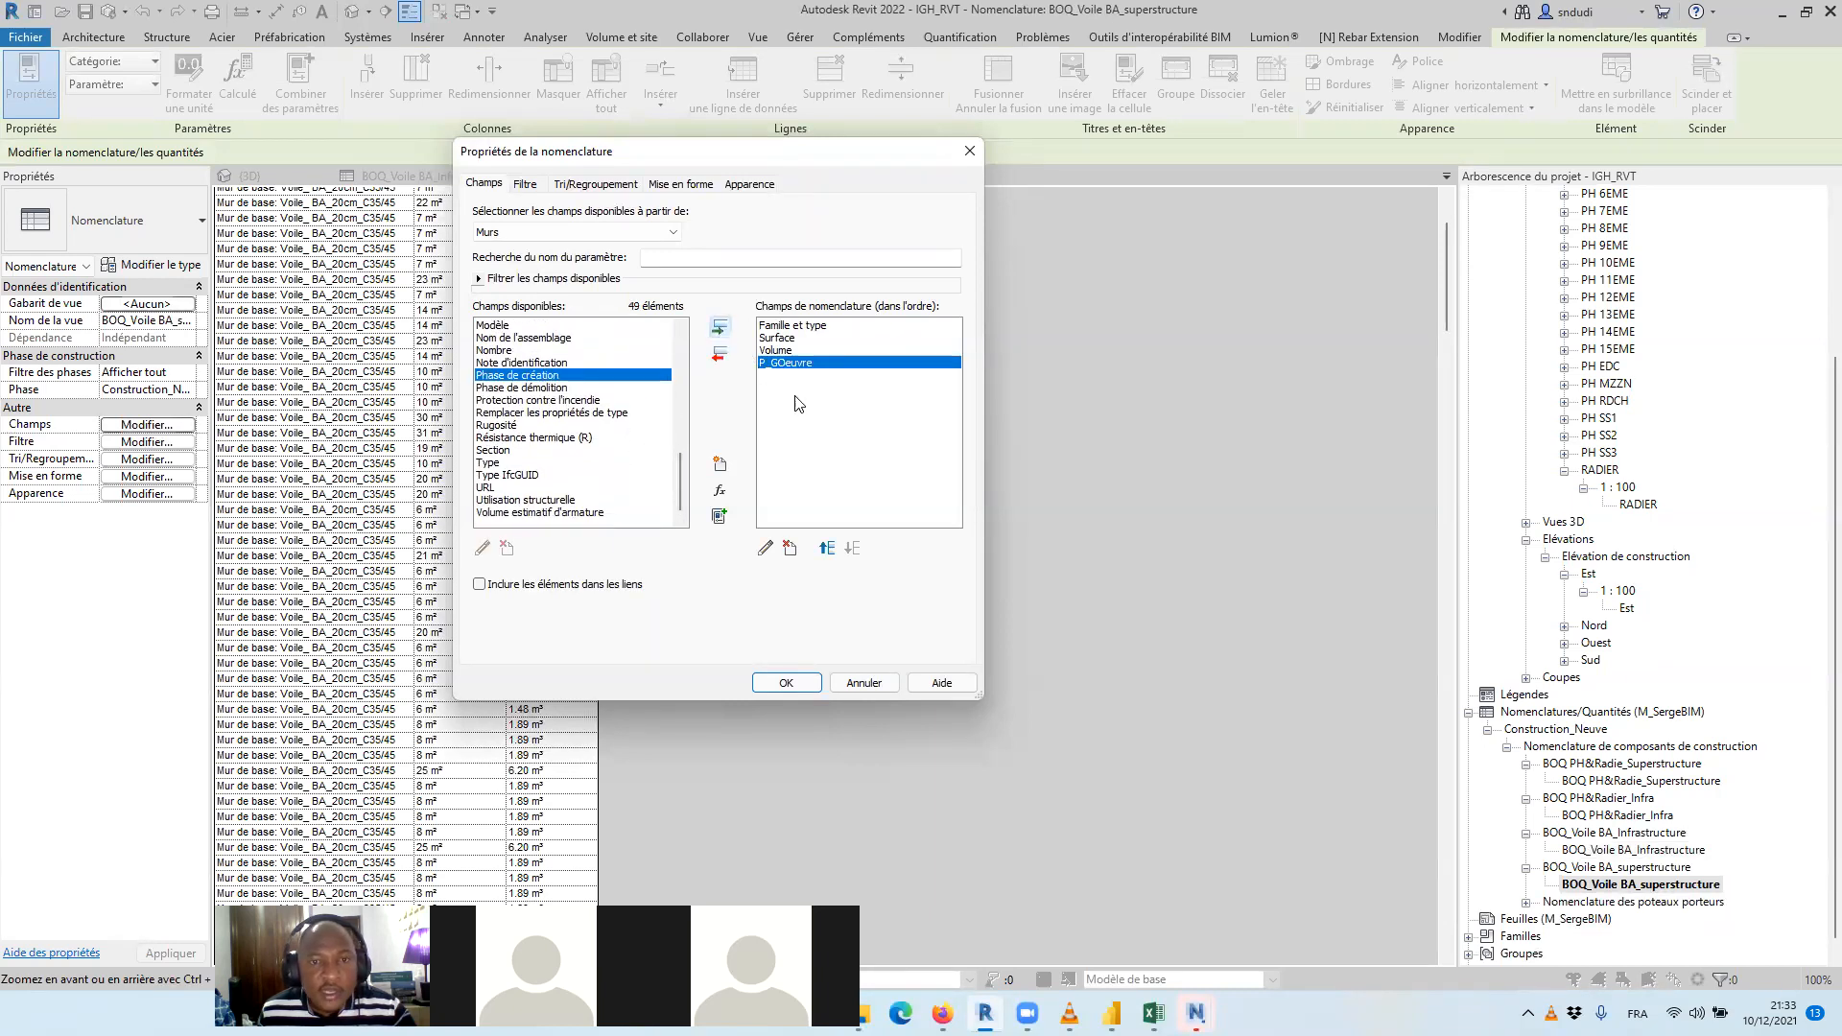
pyautogui.click(825, 548)
pyautogui.click(825, 548)
pyautogui.click(812, 681)
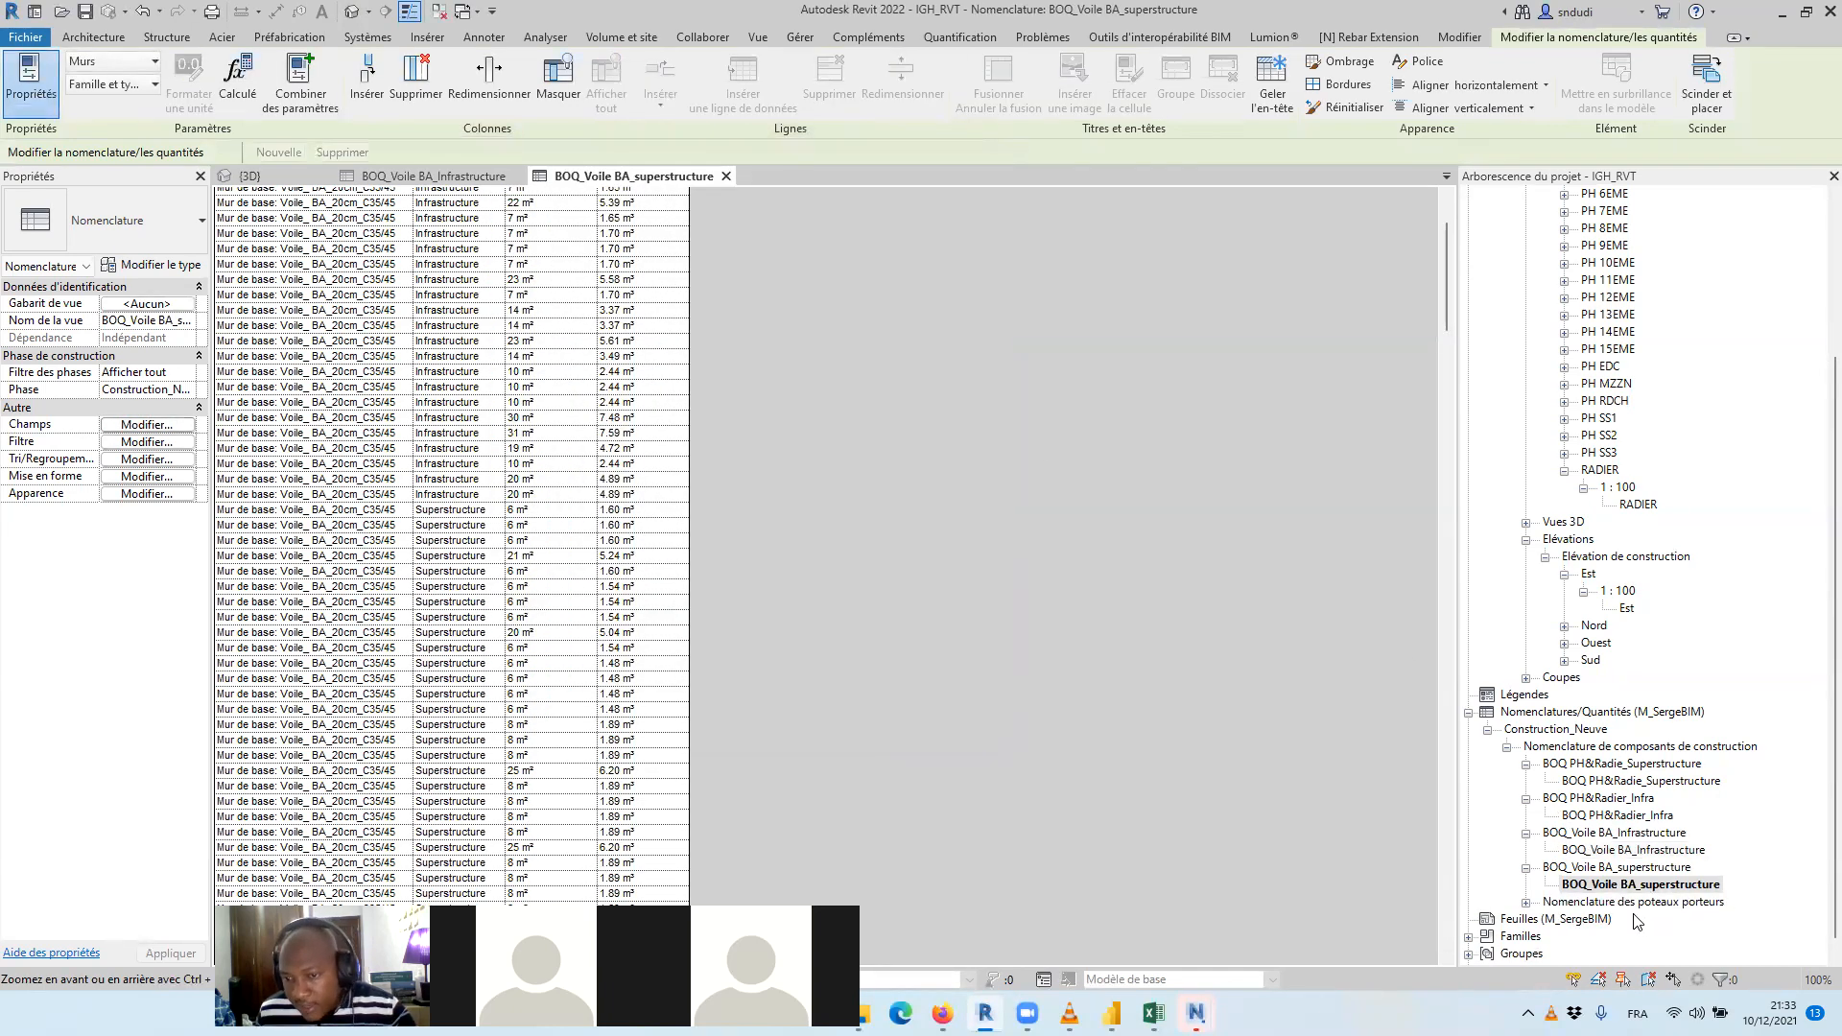
# Add the P_GOeuvre field to the BOQ_Voile BA_Infrastructure schedule, placed directly after Famille et type
pyautogui.doubleClick(1647, 850)
pyautogui.click(188, 426)
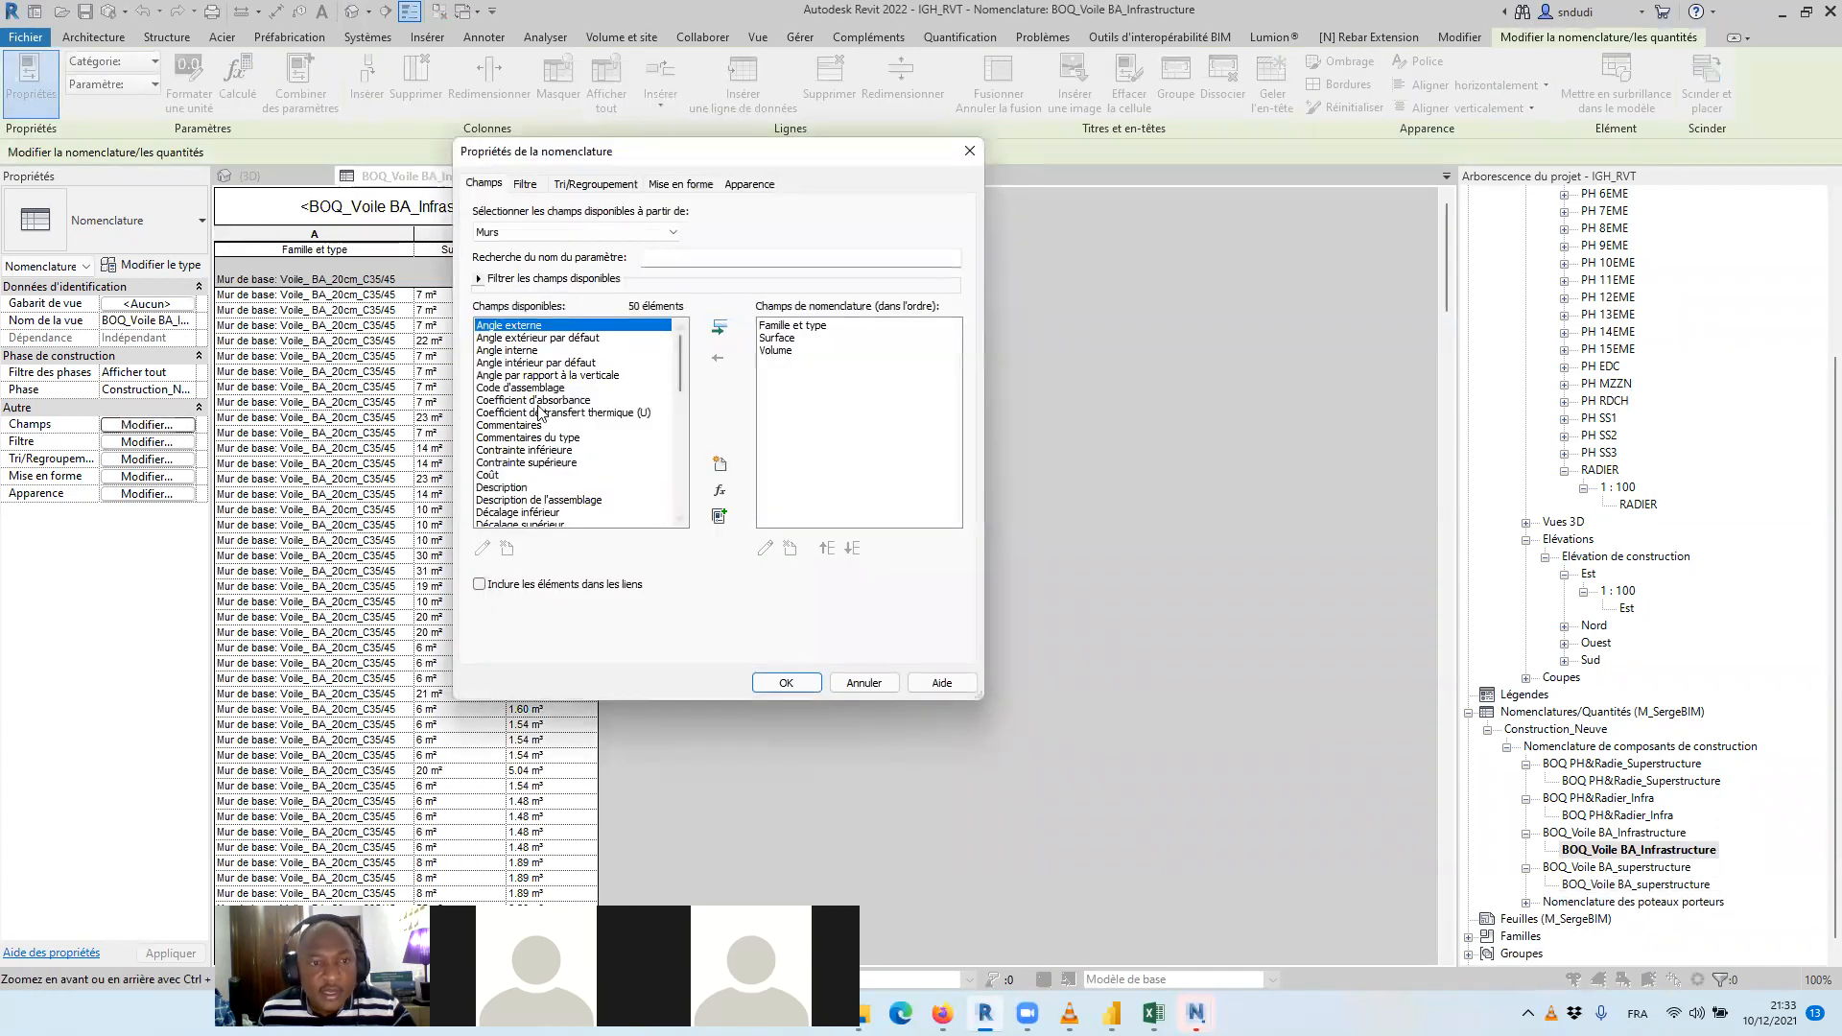
pyautogui.scroll(-12, 541, 413)
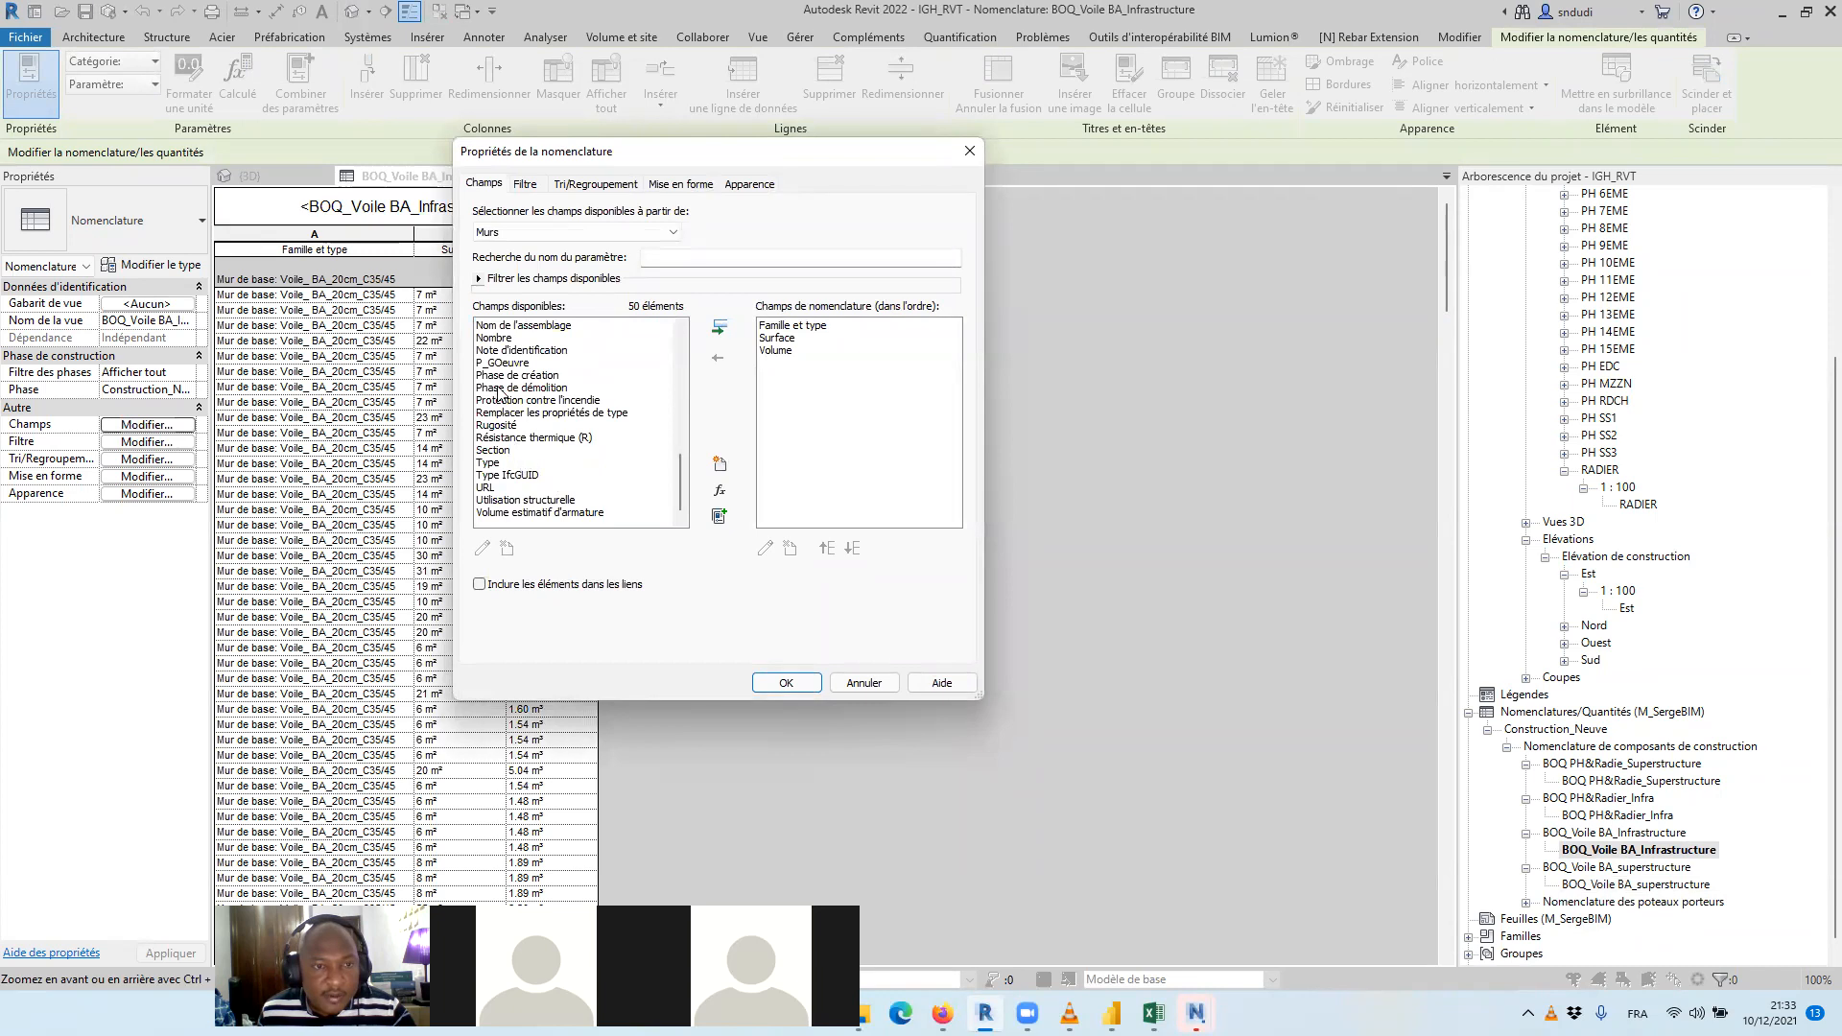
pyautogui.click(500, 363)
pyautogui.click(719, 327)
pyautogui.click(827, 549)
pyautogui.click(827, 549)
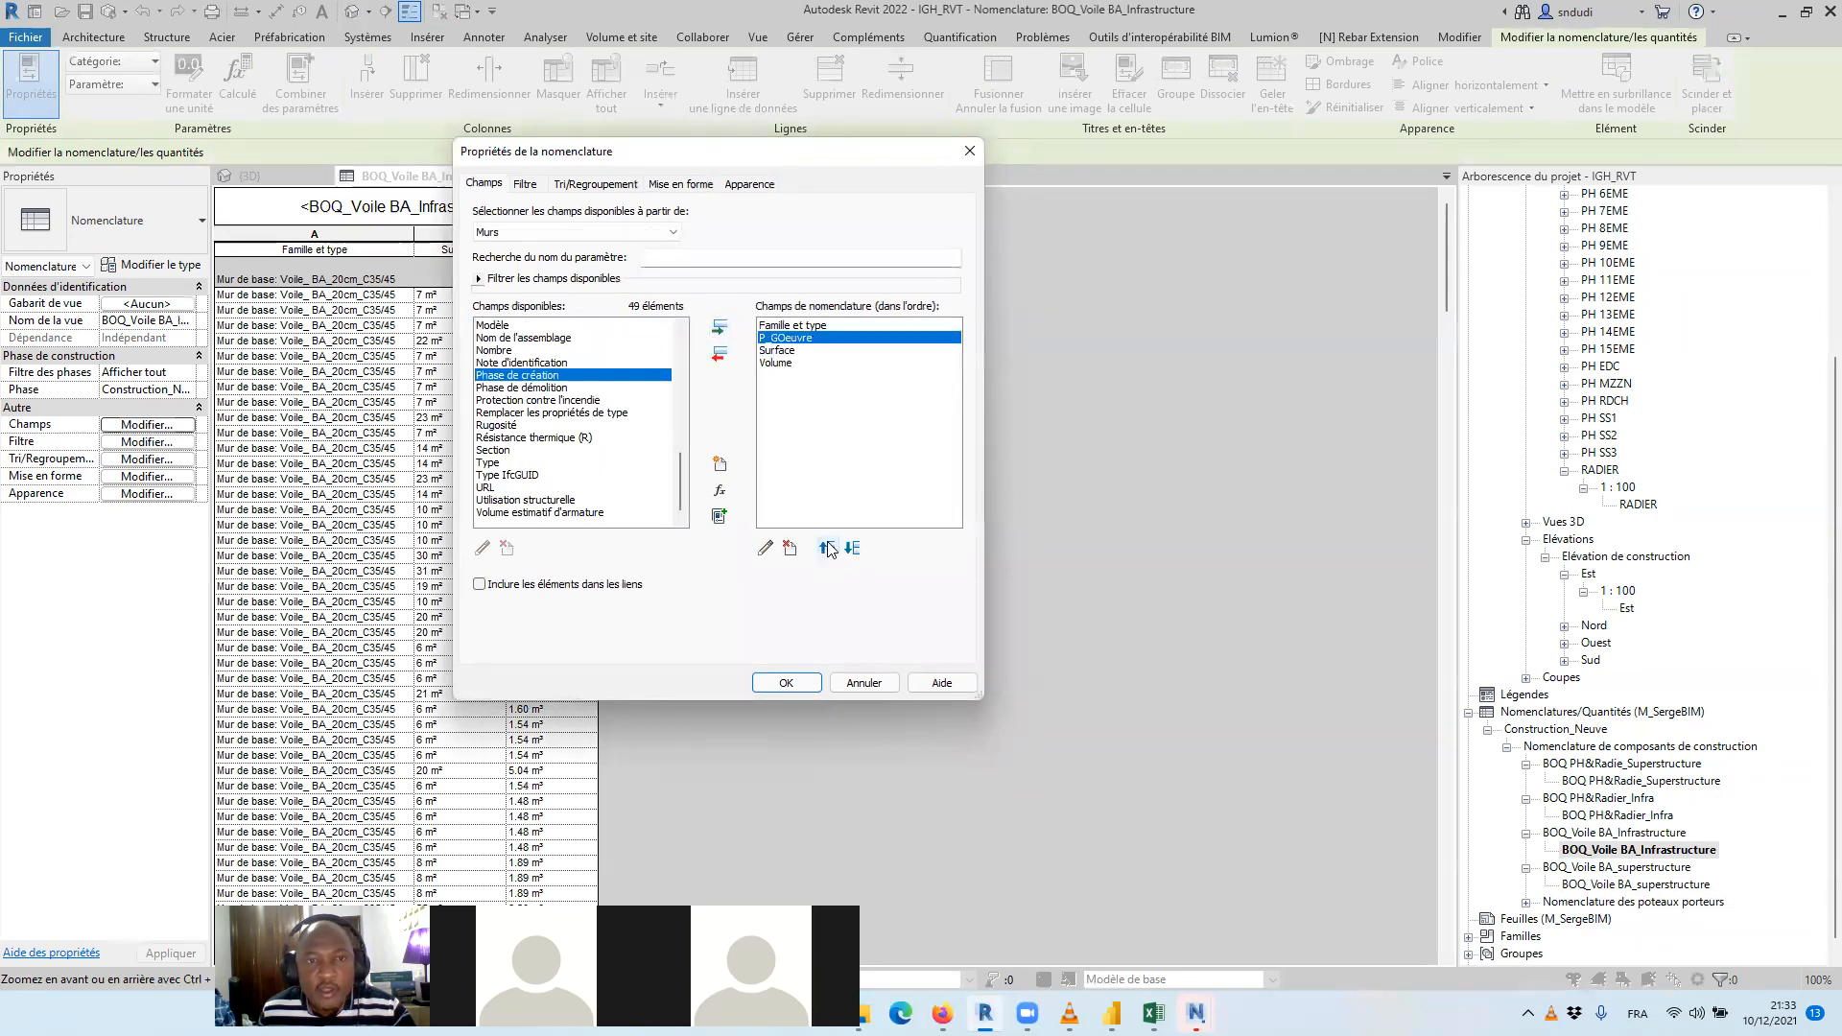
pyautogui.click(789, 681)
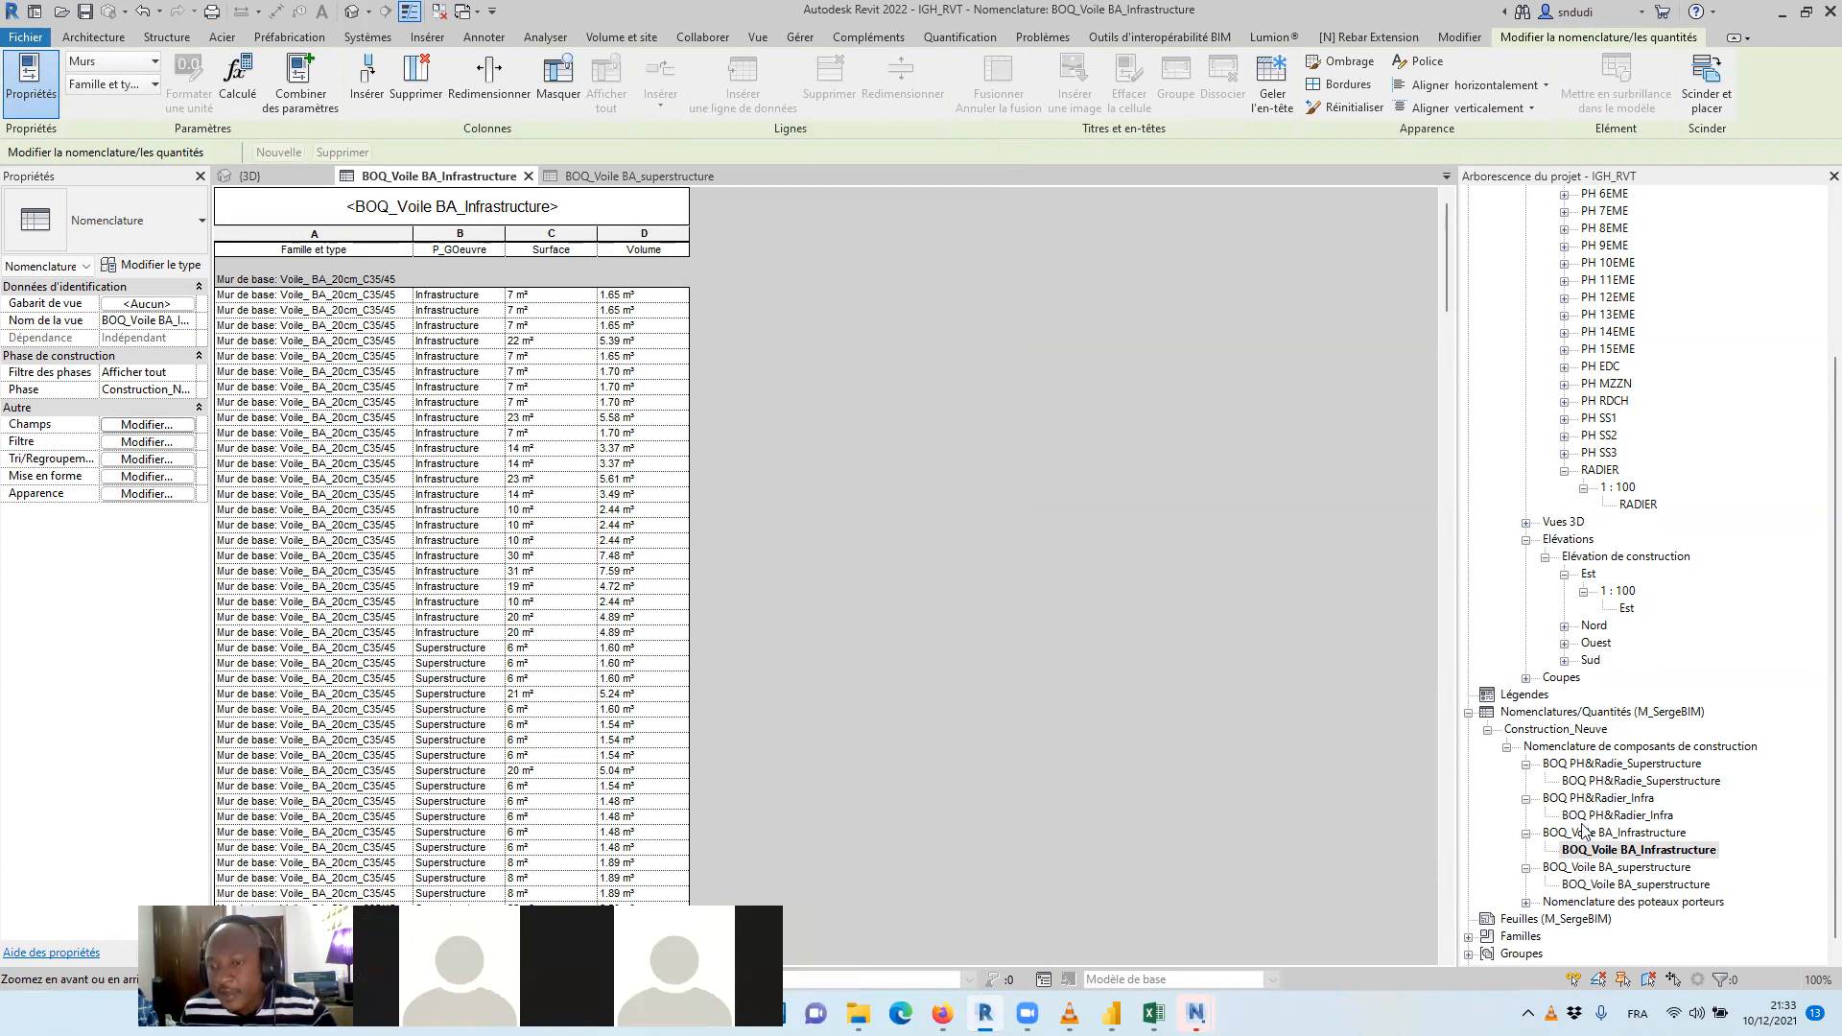
# Filter the BOQ_Voile BA_Infrastructure schedule by P_GOeuvre égal Infrastructure, and open the BOQ_Voile BA_superstructure schedule
pyautogui.click(1644, 852)
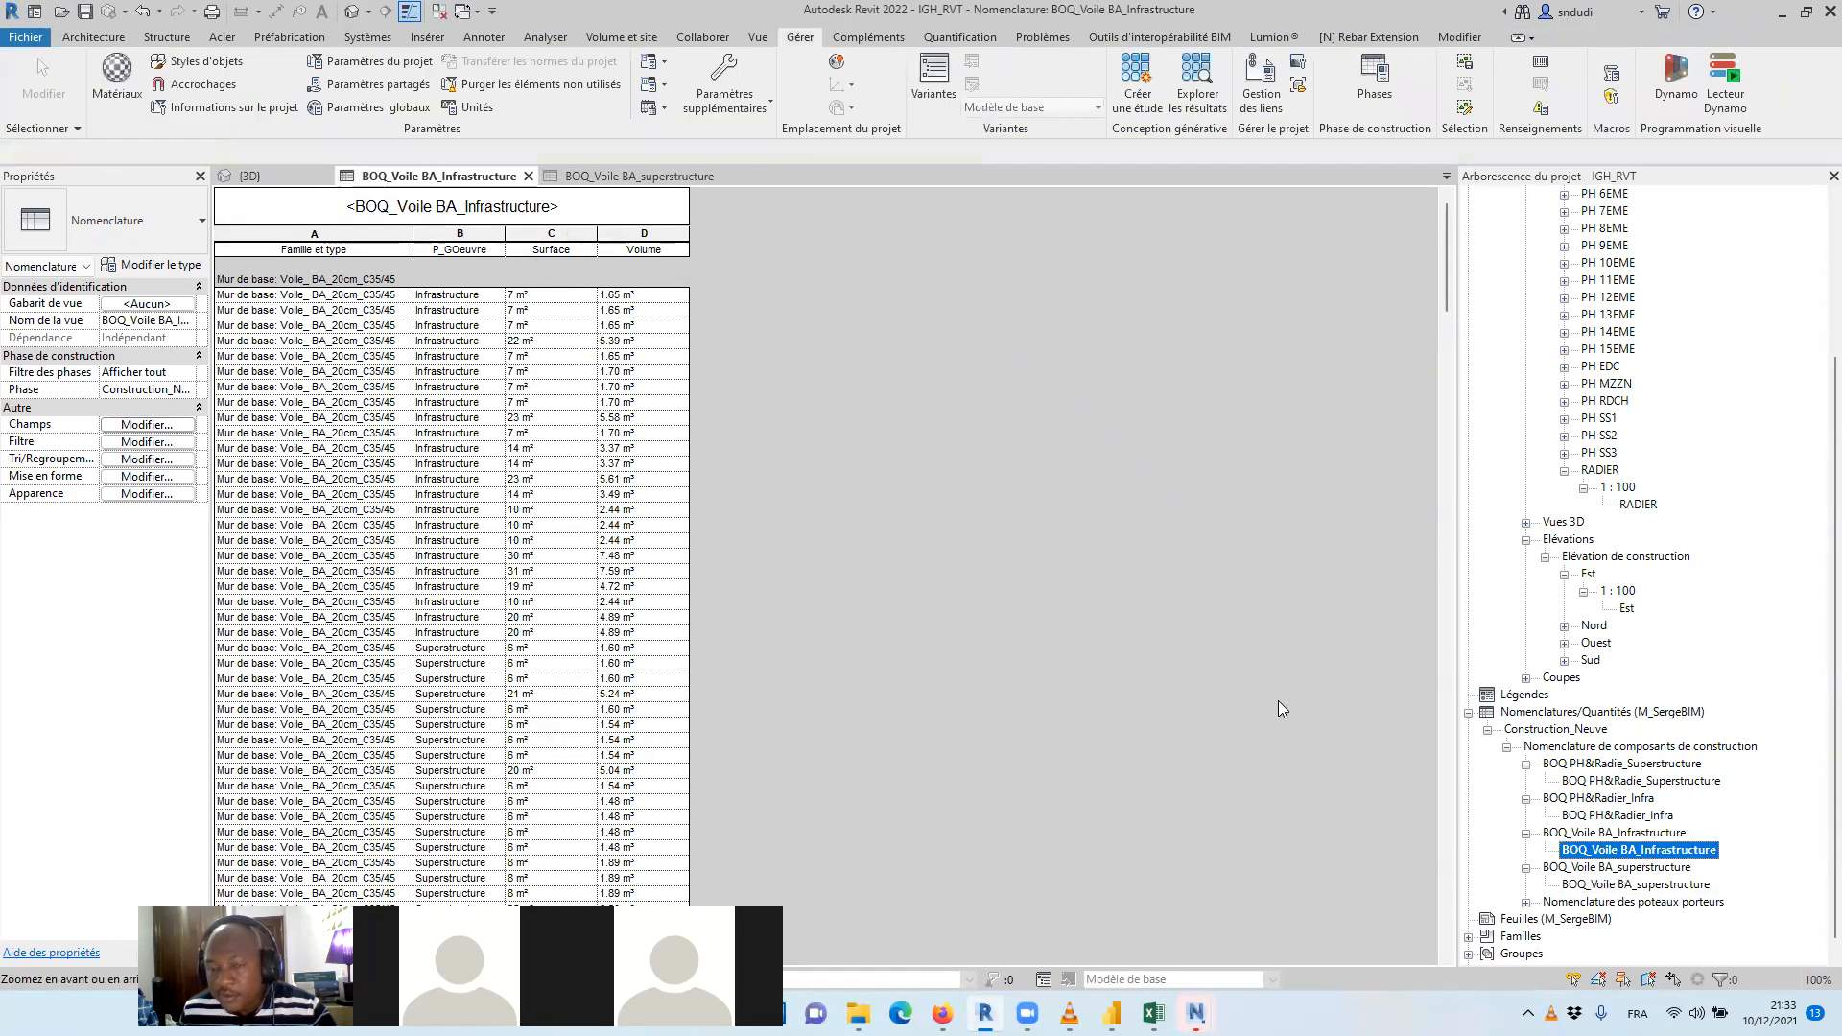
pyautogui.click(154, 441)
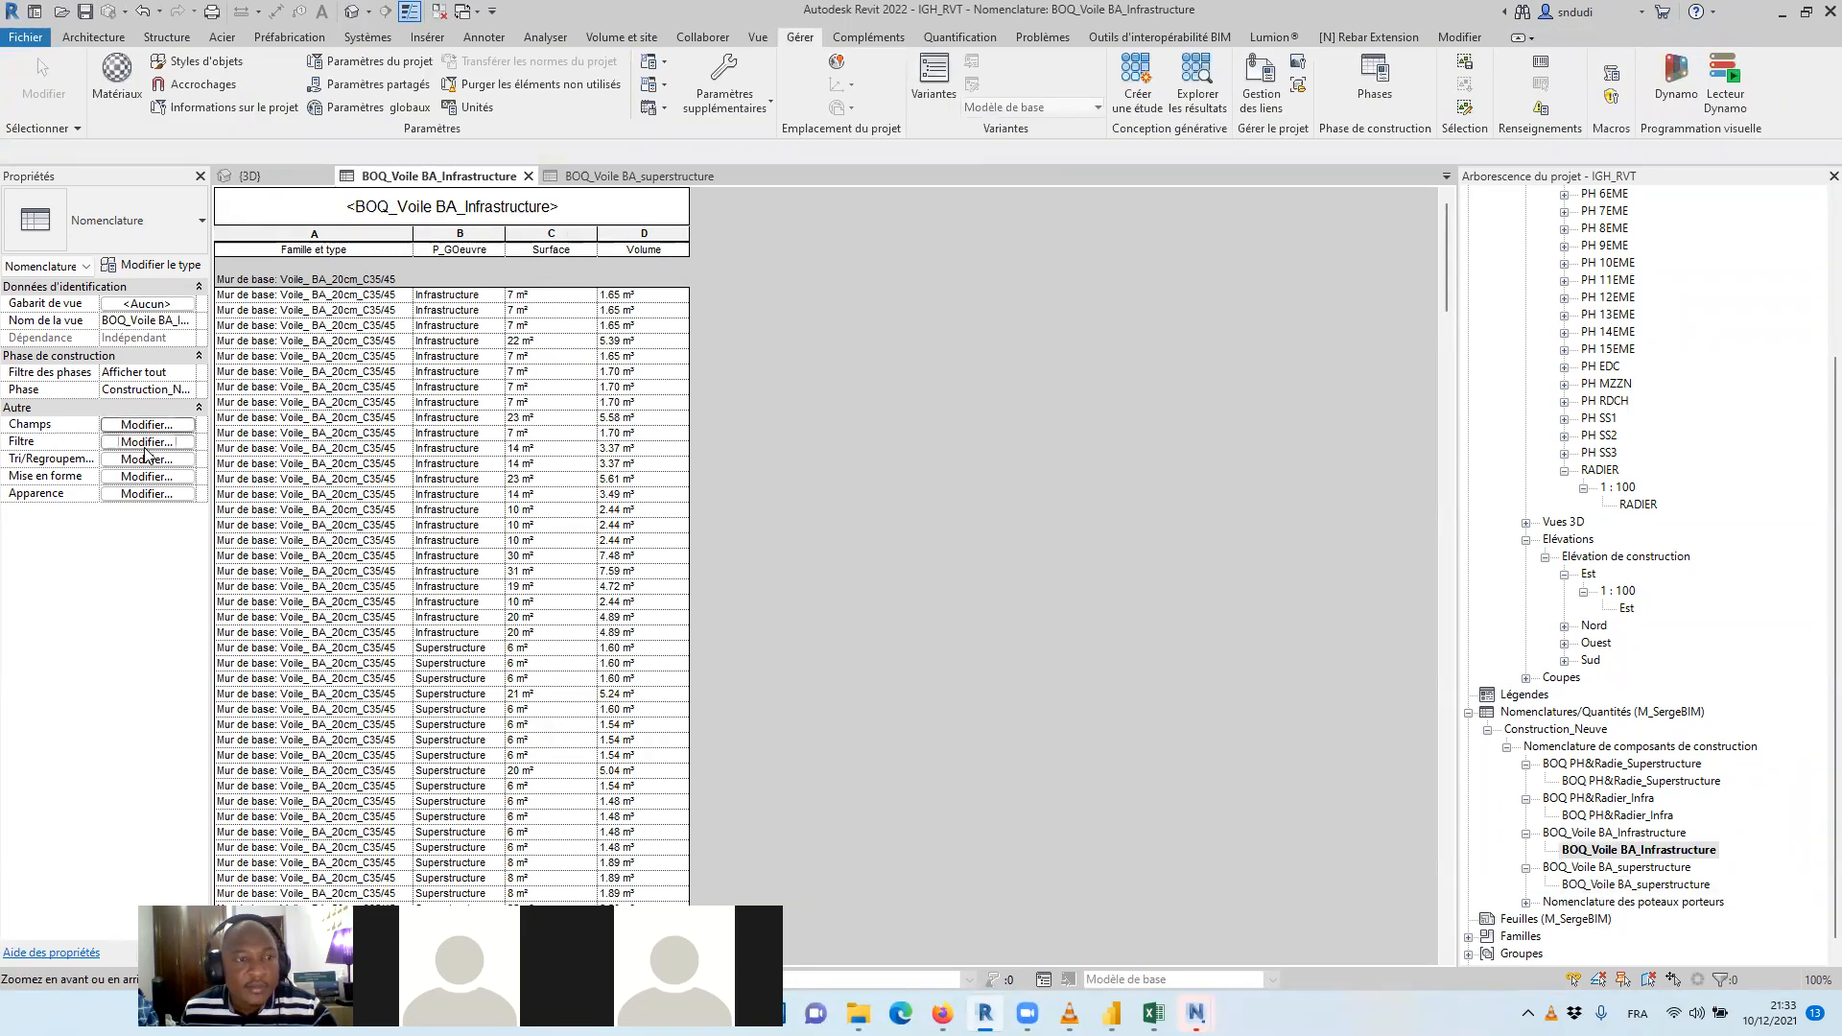
pyautogui.click(636, 221)
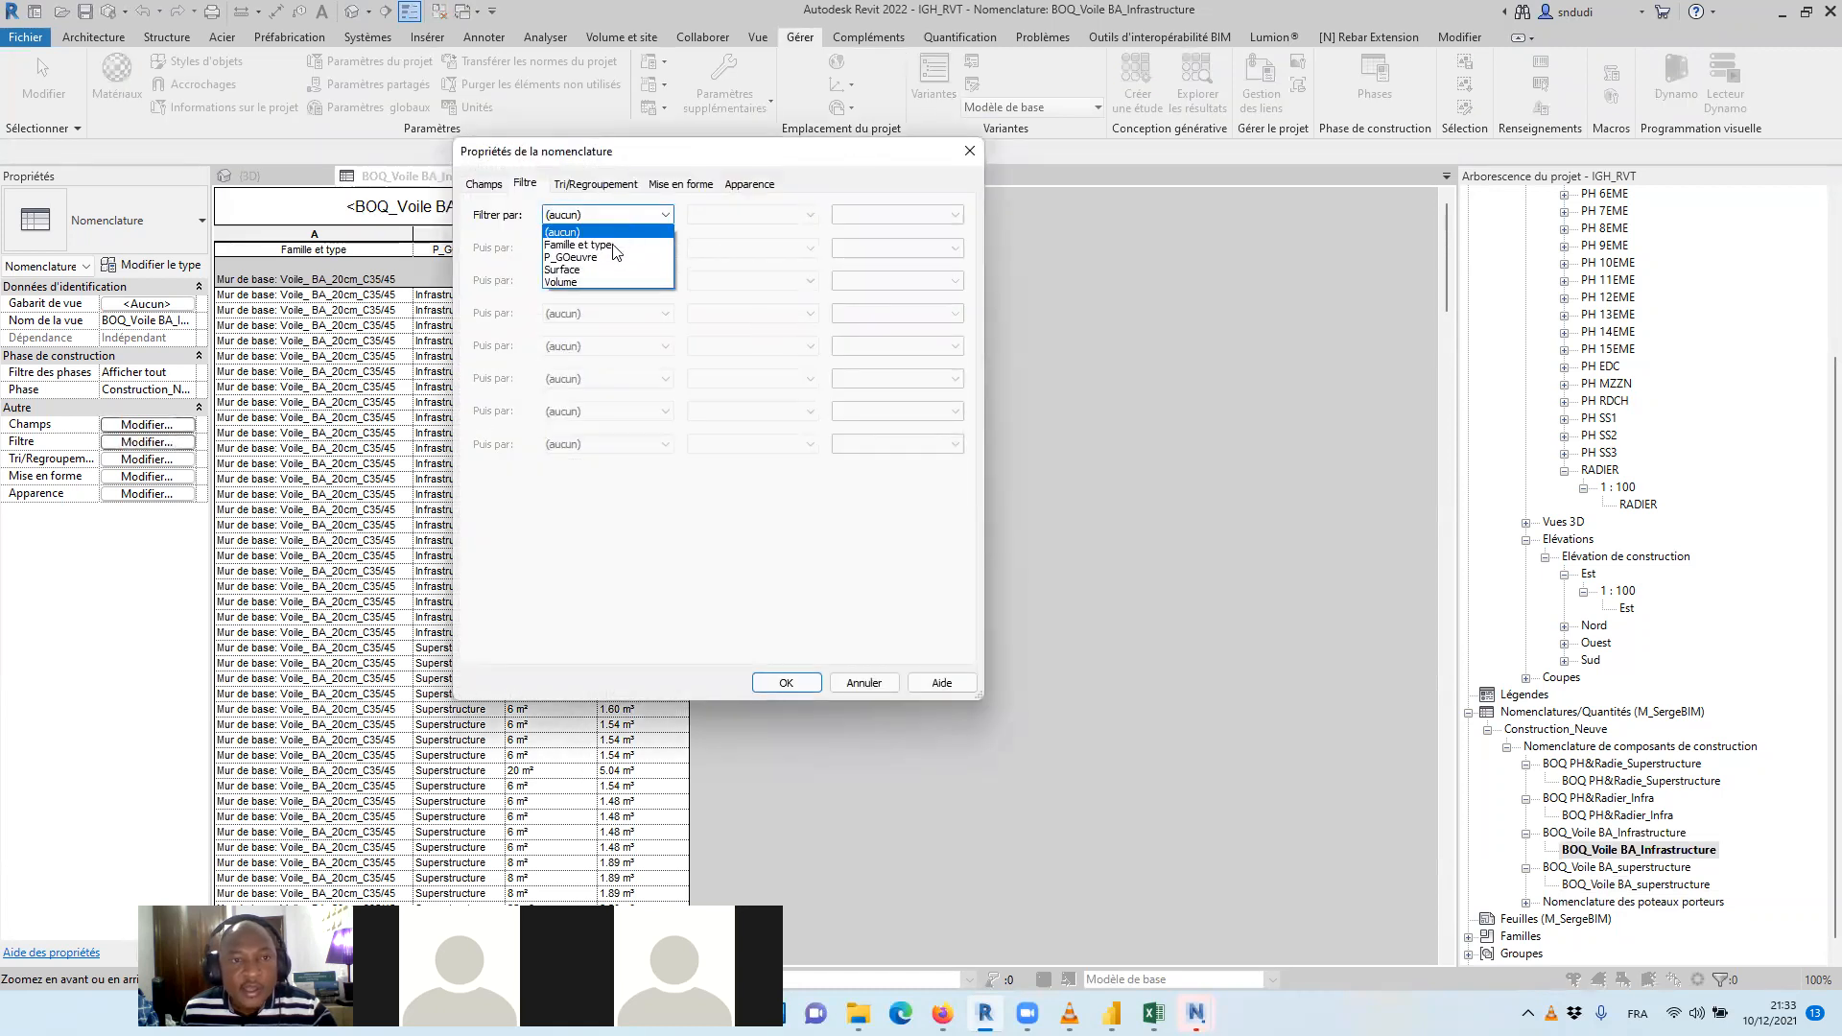
pyautogui.click(623, 242)
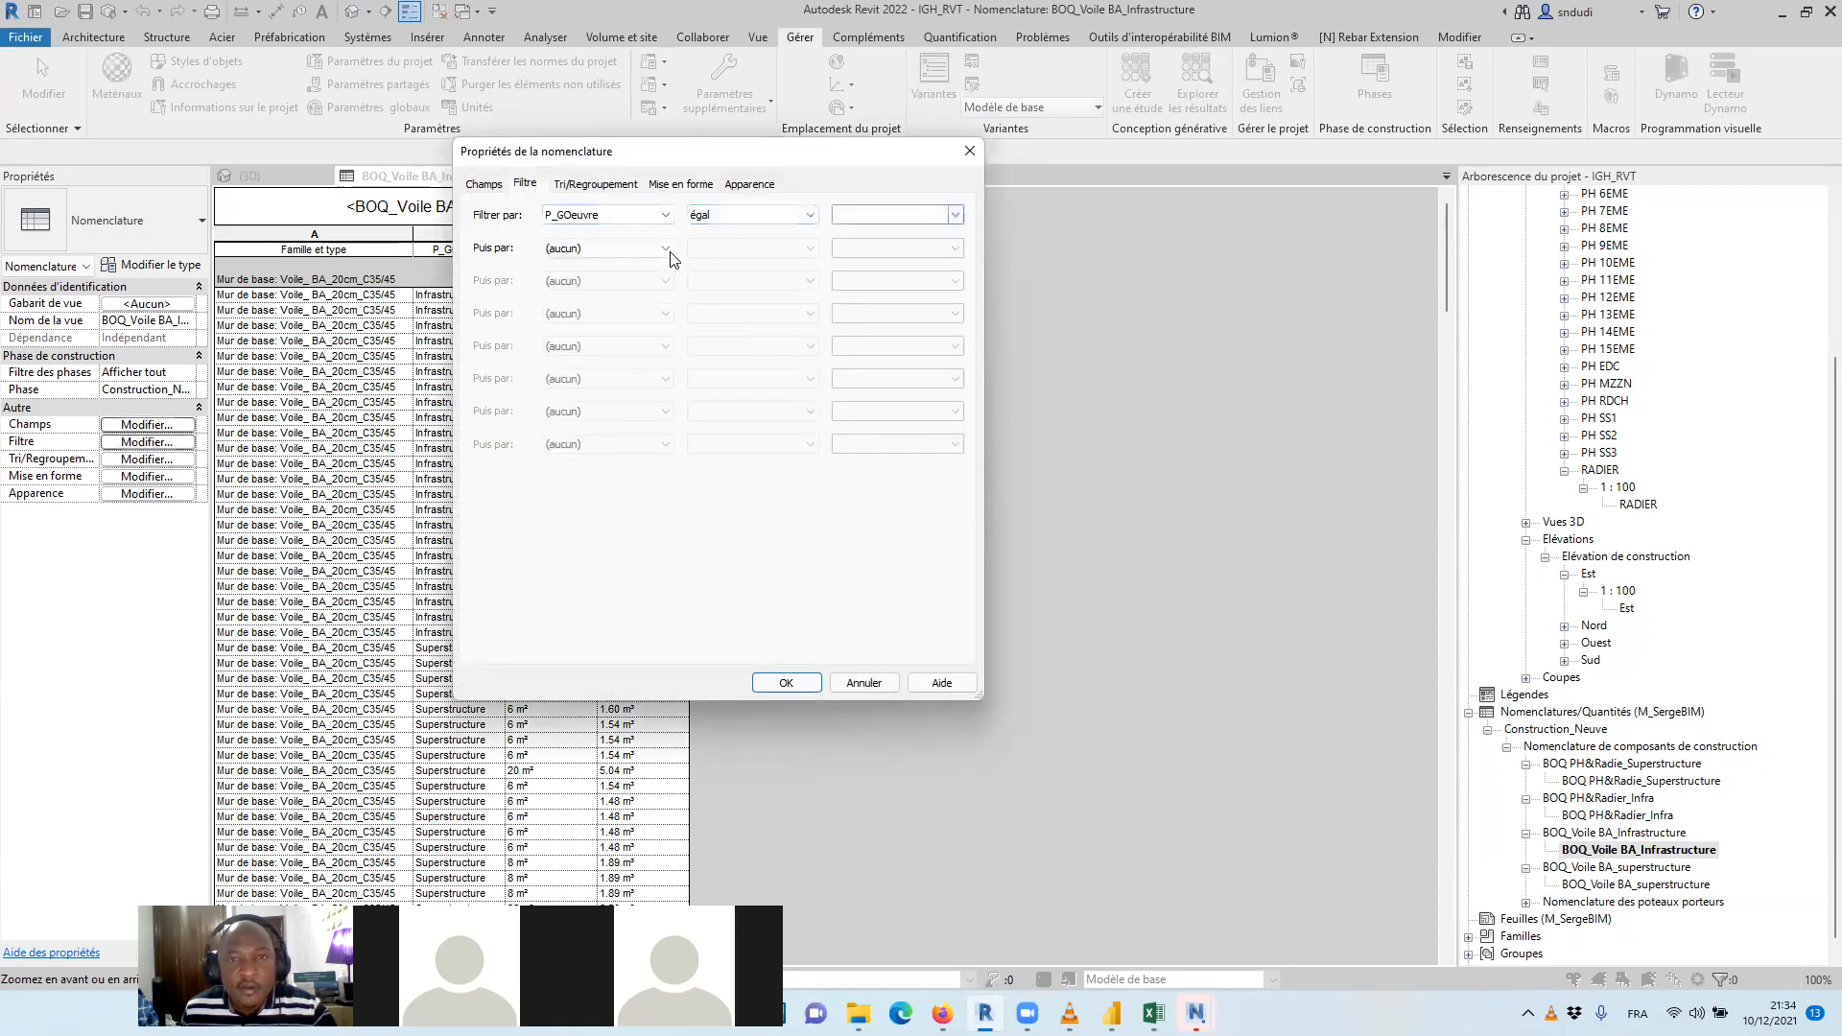
pyautogui.click(917, 215)
pyautogui.click(921, 233)
pyautogui.click(786, 682)
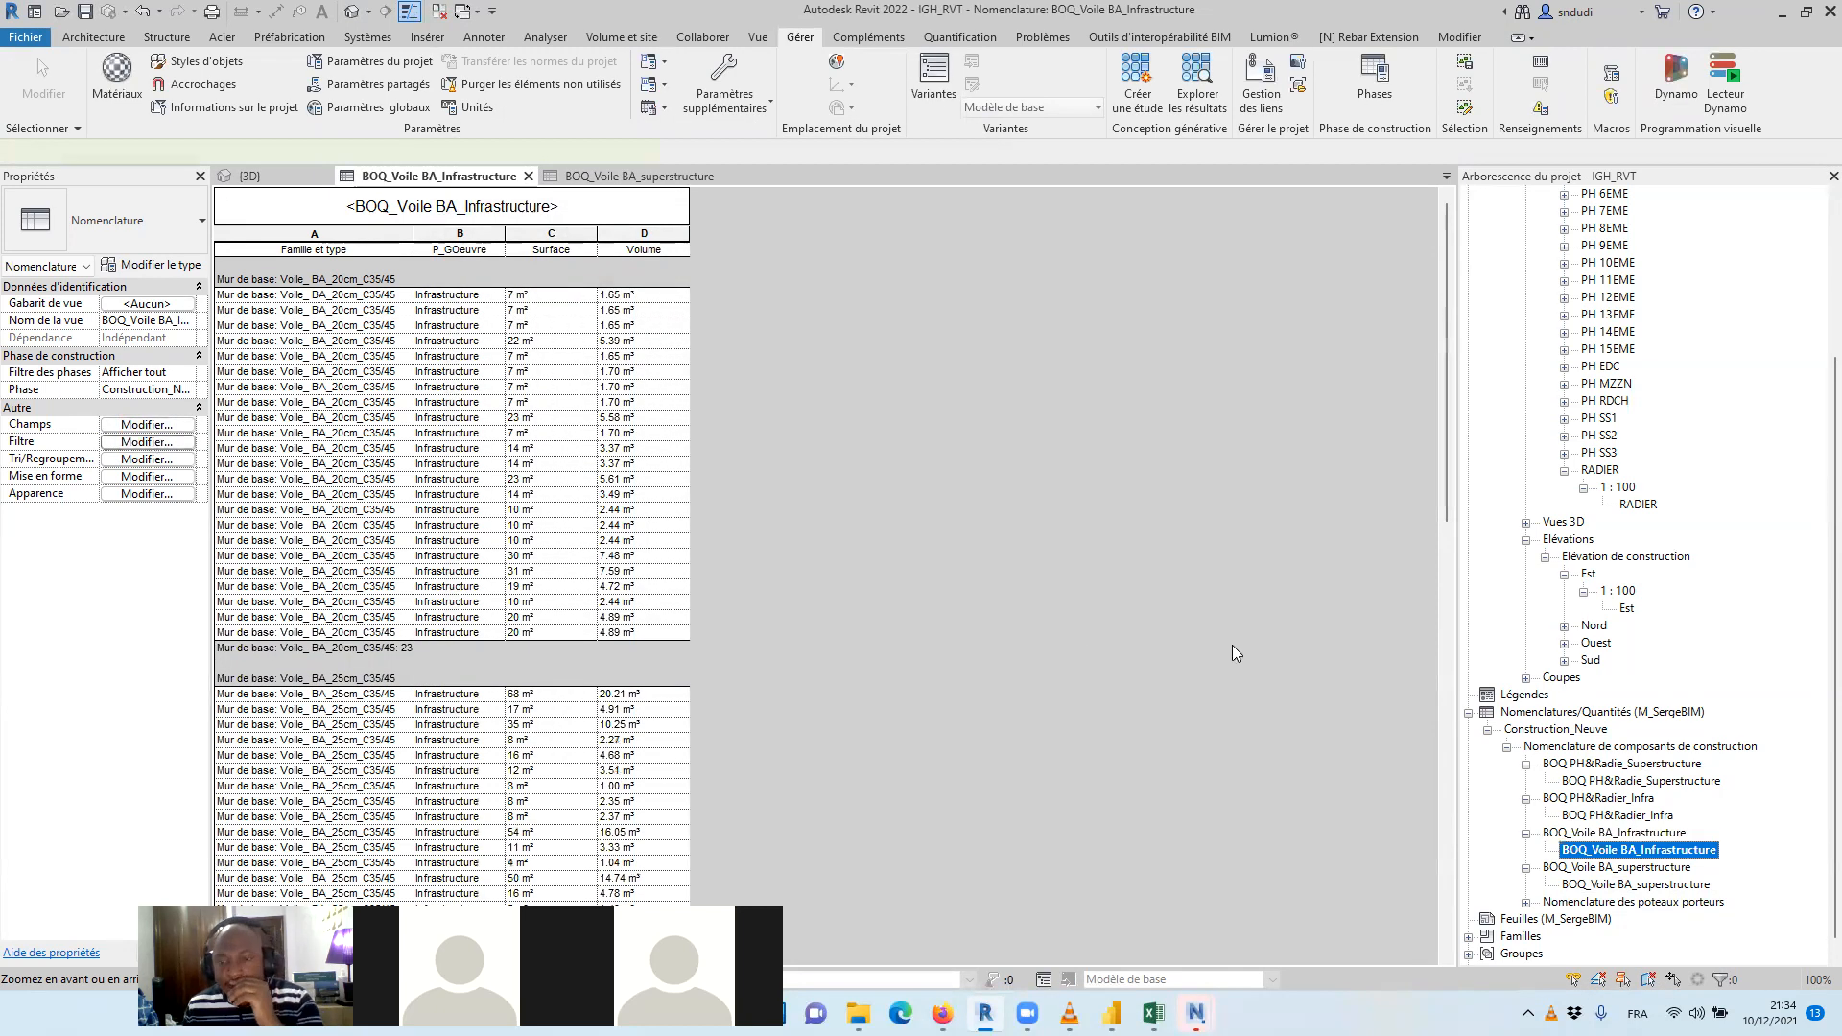
pyautogui.doubleClick(1649, 887)
pyautogui.click(134, 426)
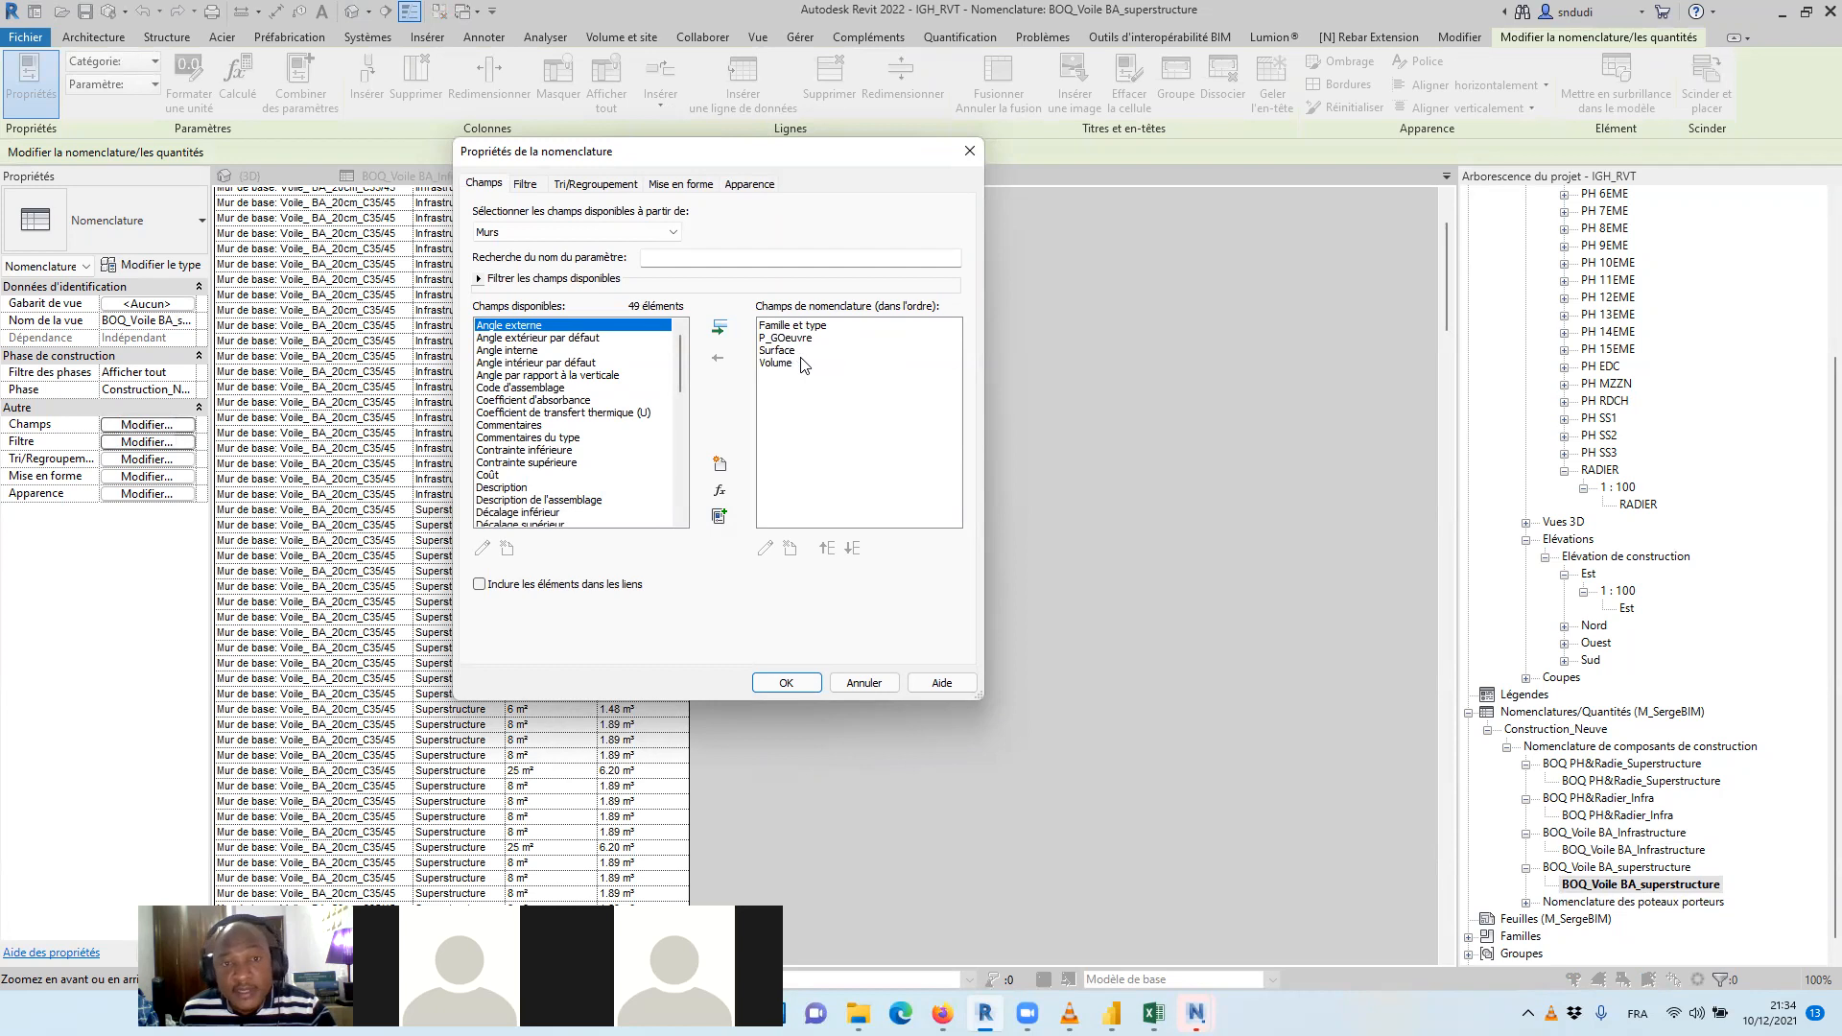
pyautogui.click(789, 337)
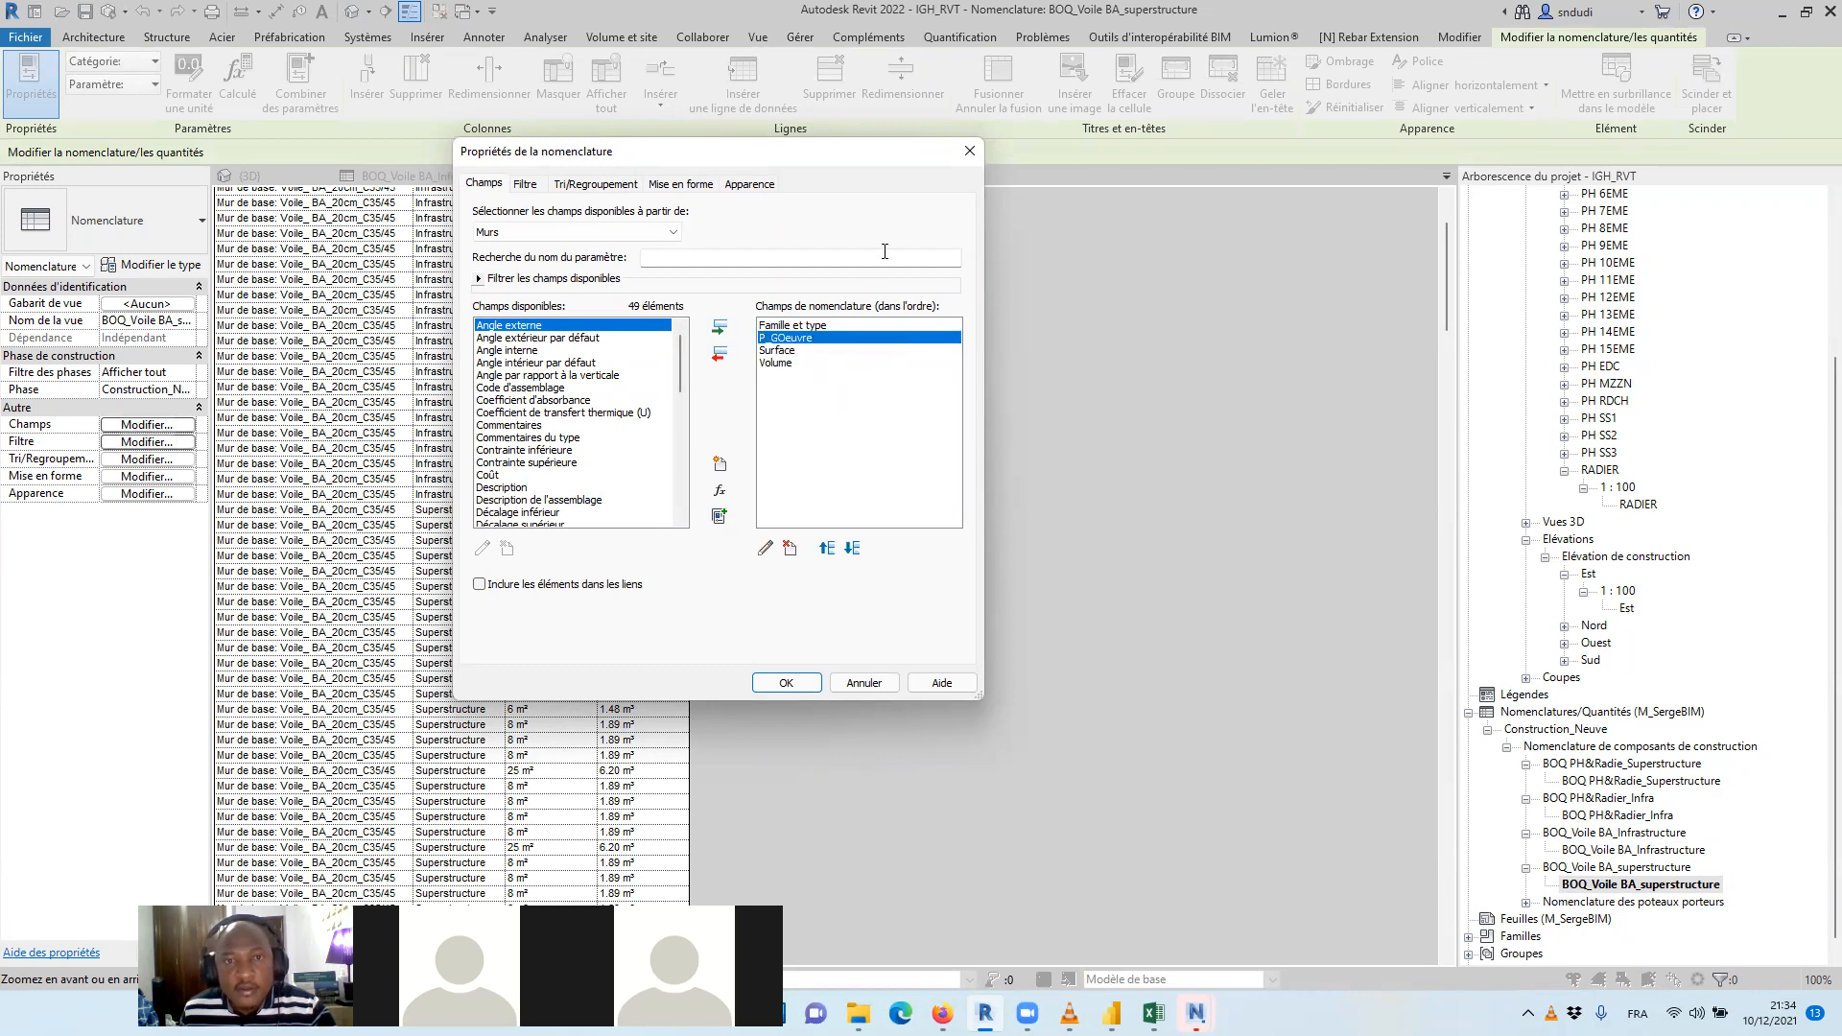
pyautogui.click(970, 151)
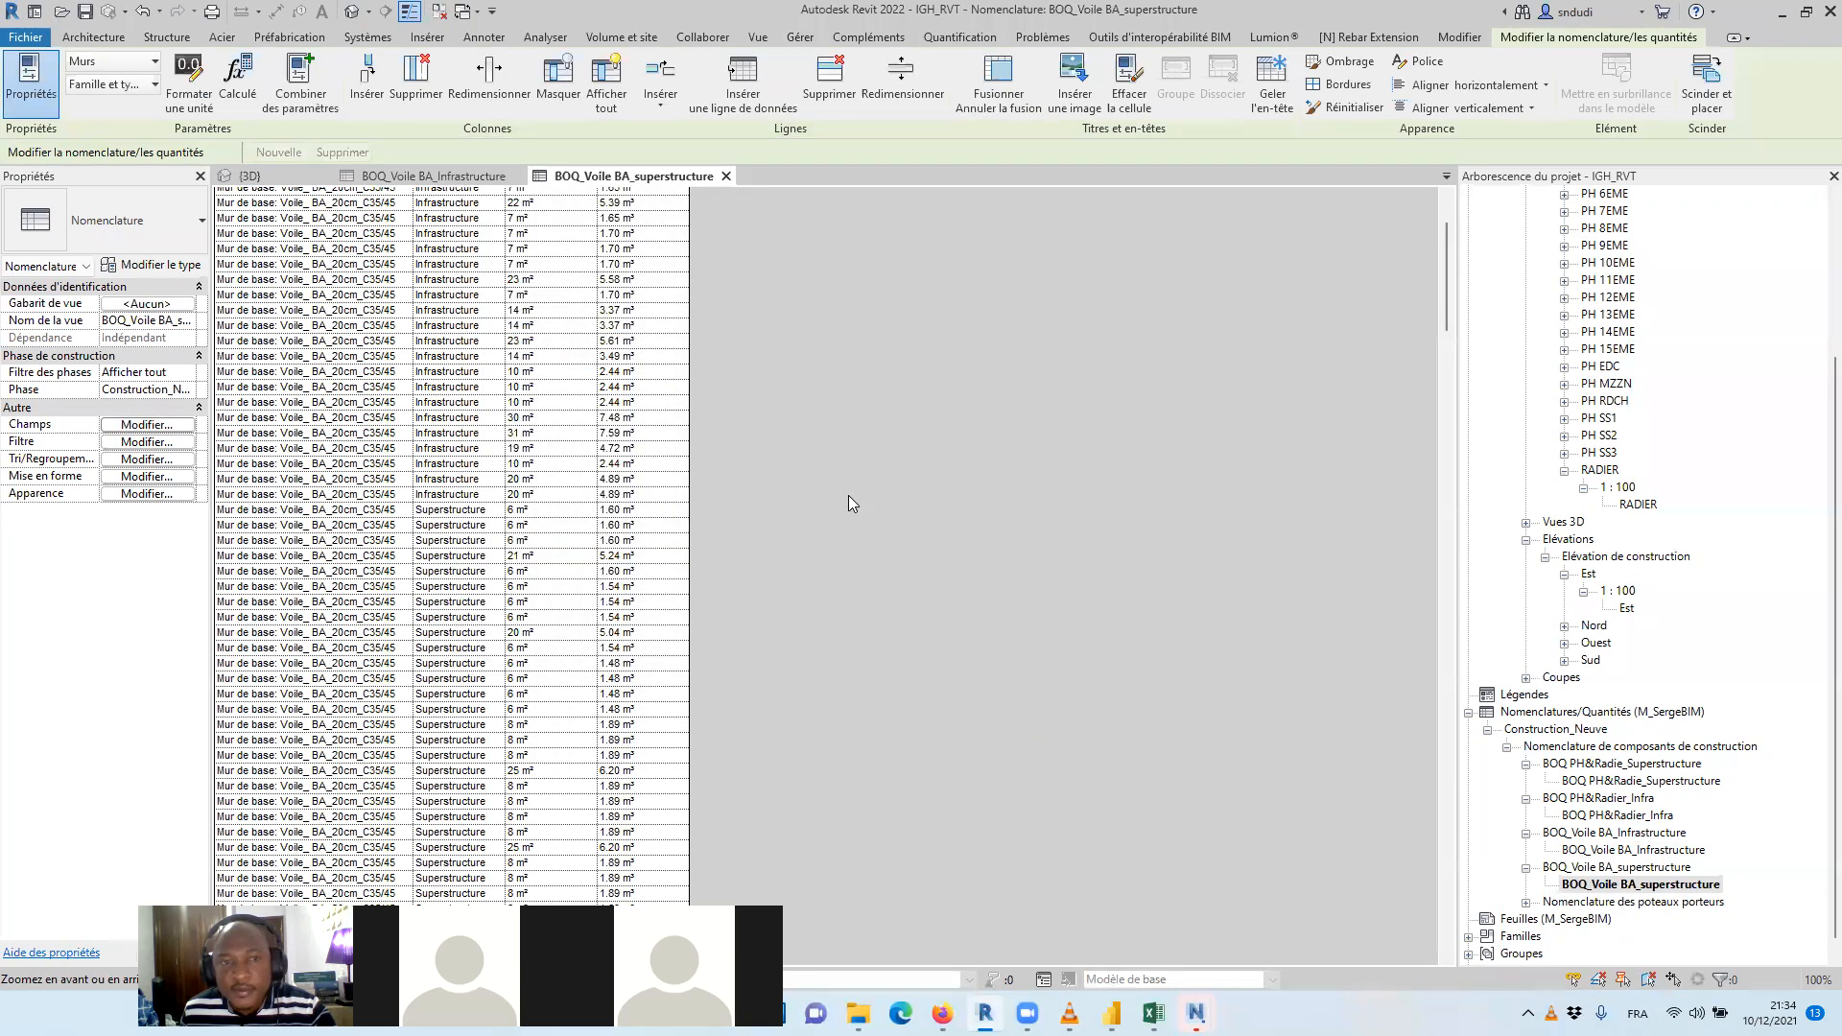
# Filter the BOQ_Voile BA_superstructure schedule by P_GOeuvre égal Superstructure
pyautogui.click(182, 425)
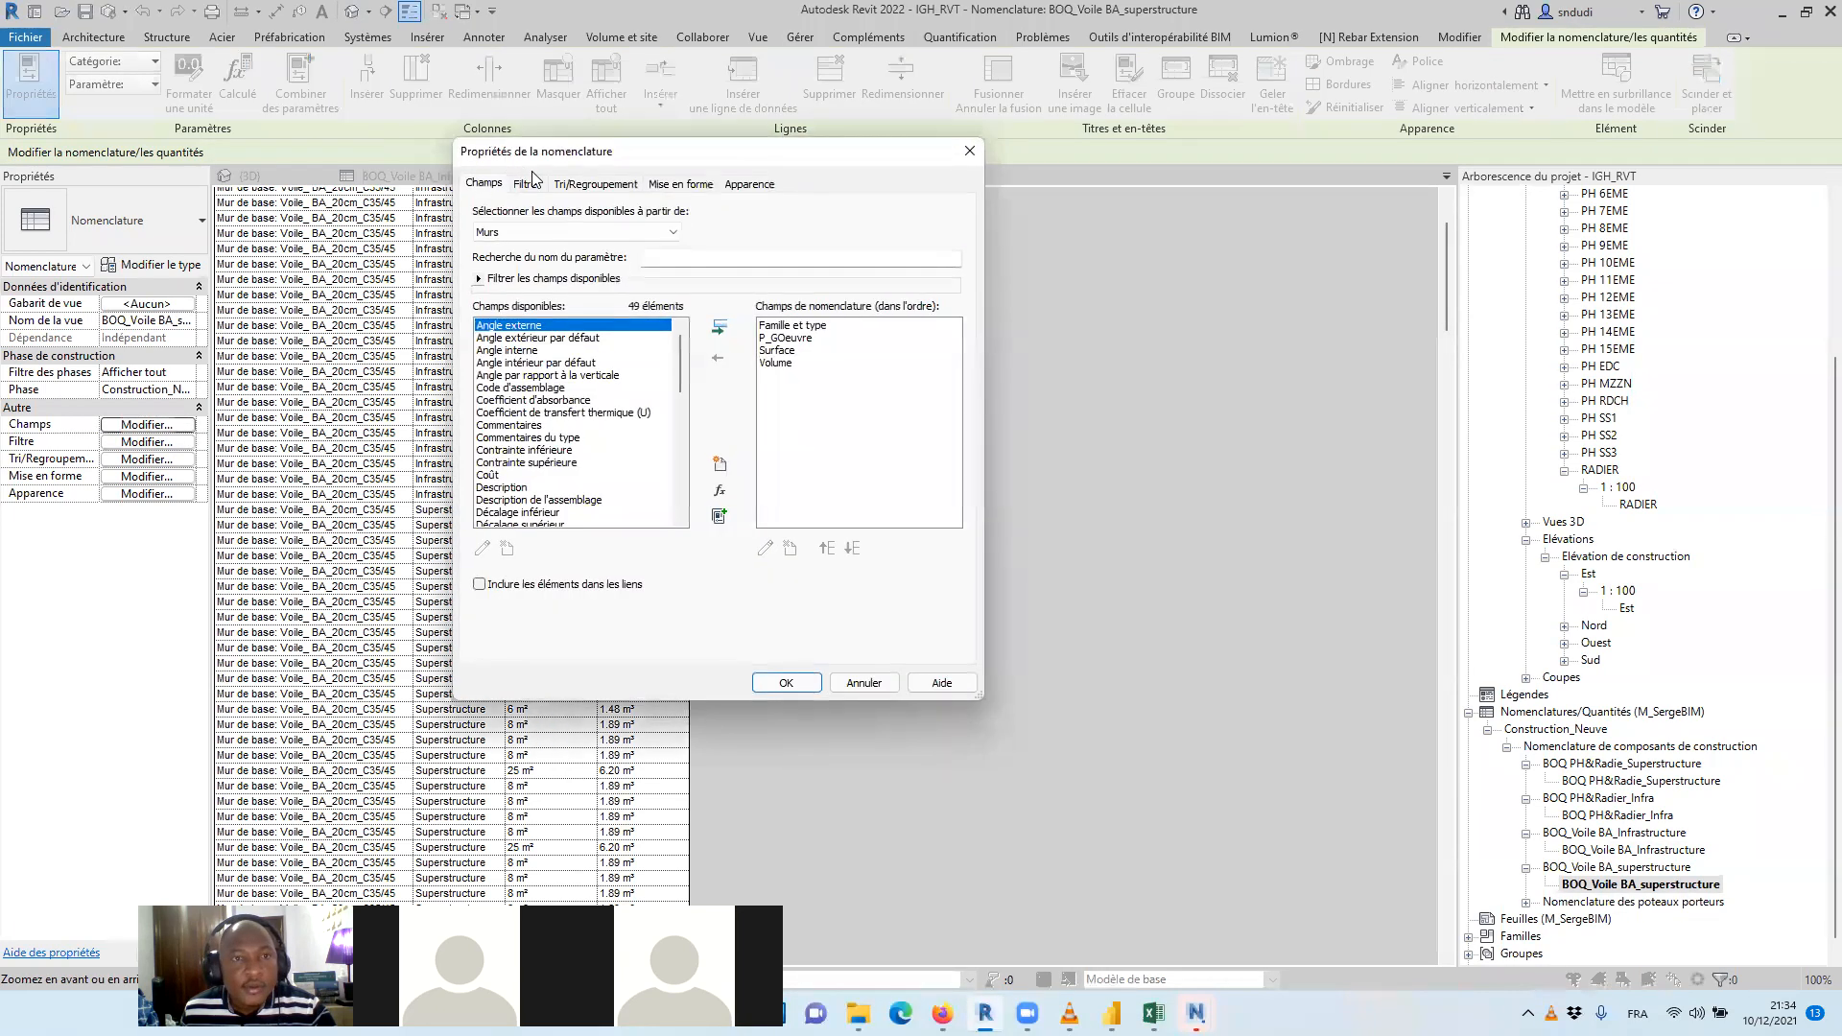
pyautogui.click(595, 183)
pyautogui.click(525, 183)
pyautogui.click(595, 215)
pyautogui.click(595, 251)
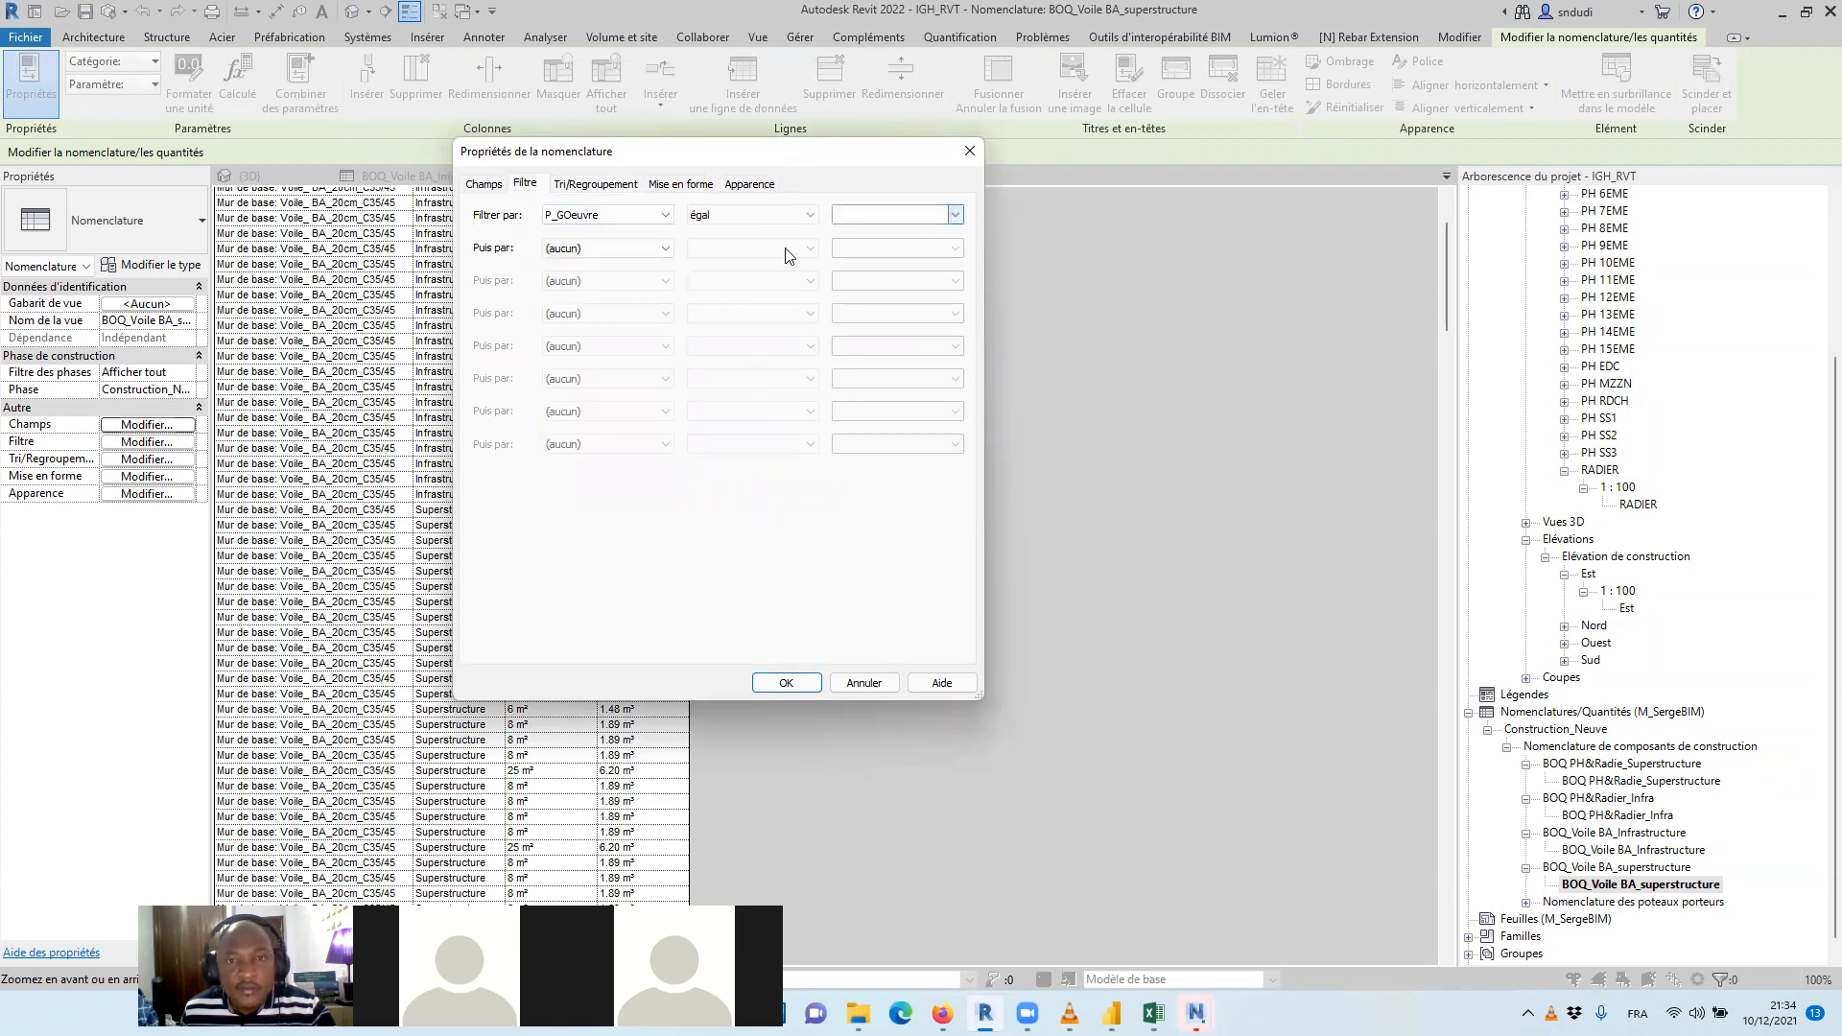
pyautogui.click(955, 215)
pyautogui.click(910, 242)
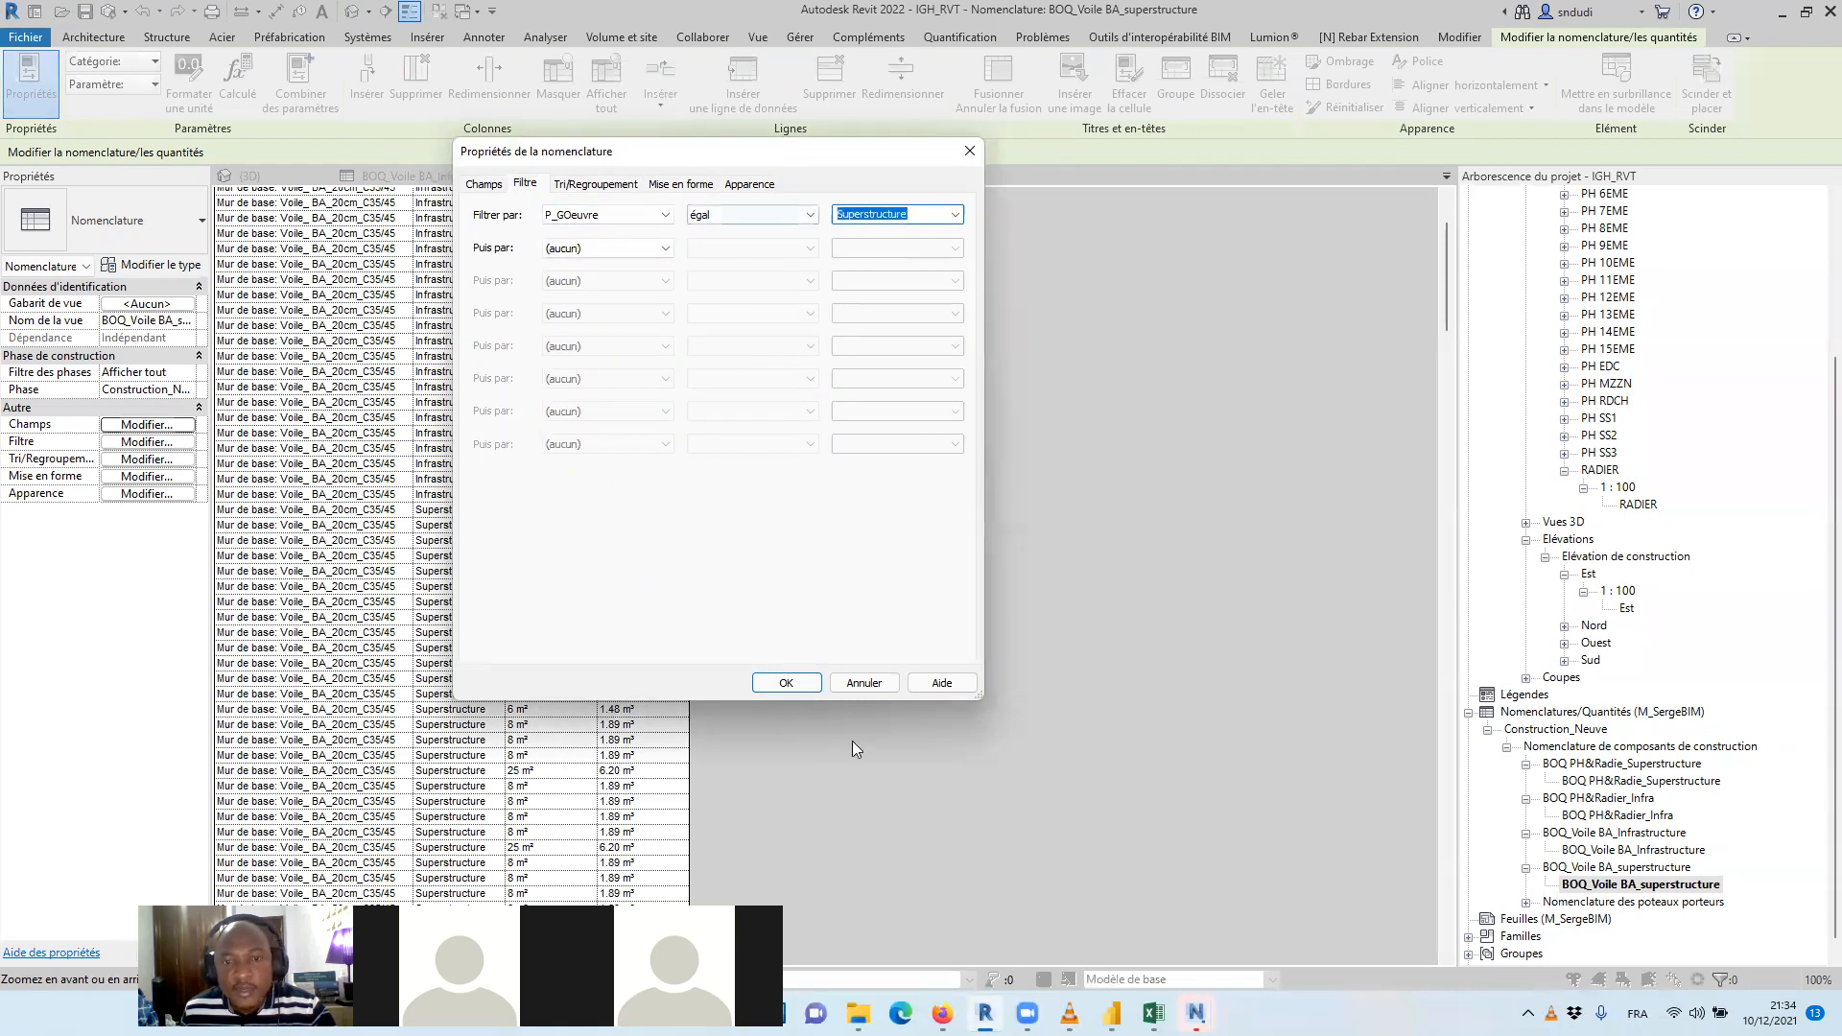
pyautogui.click(793, 687)
pyautogui.scroll(3, 706, 274)
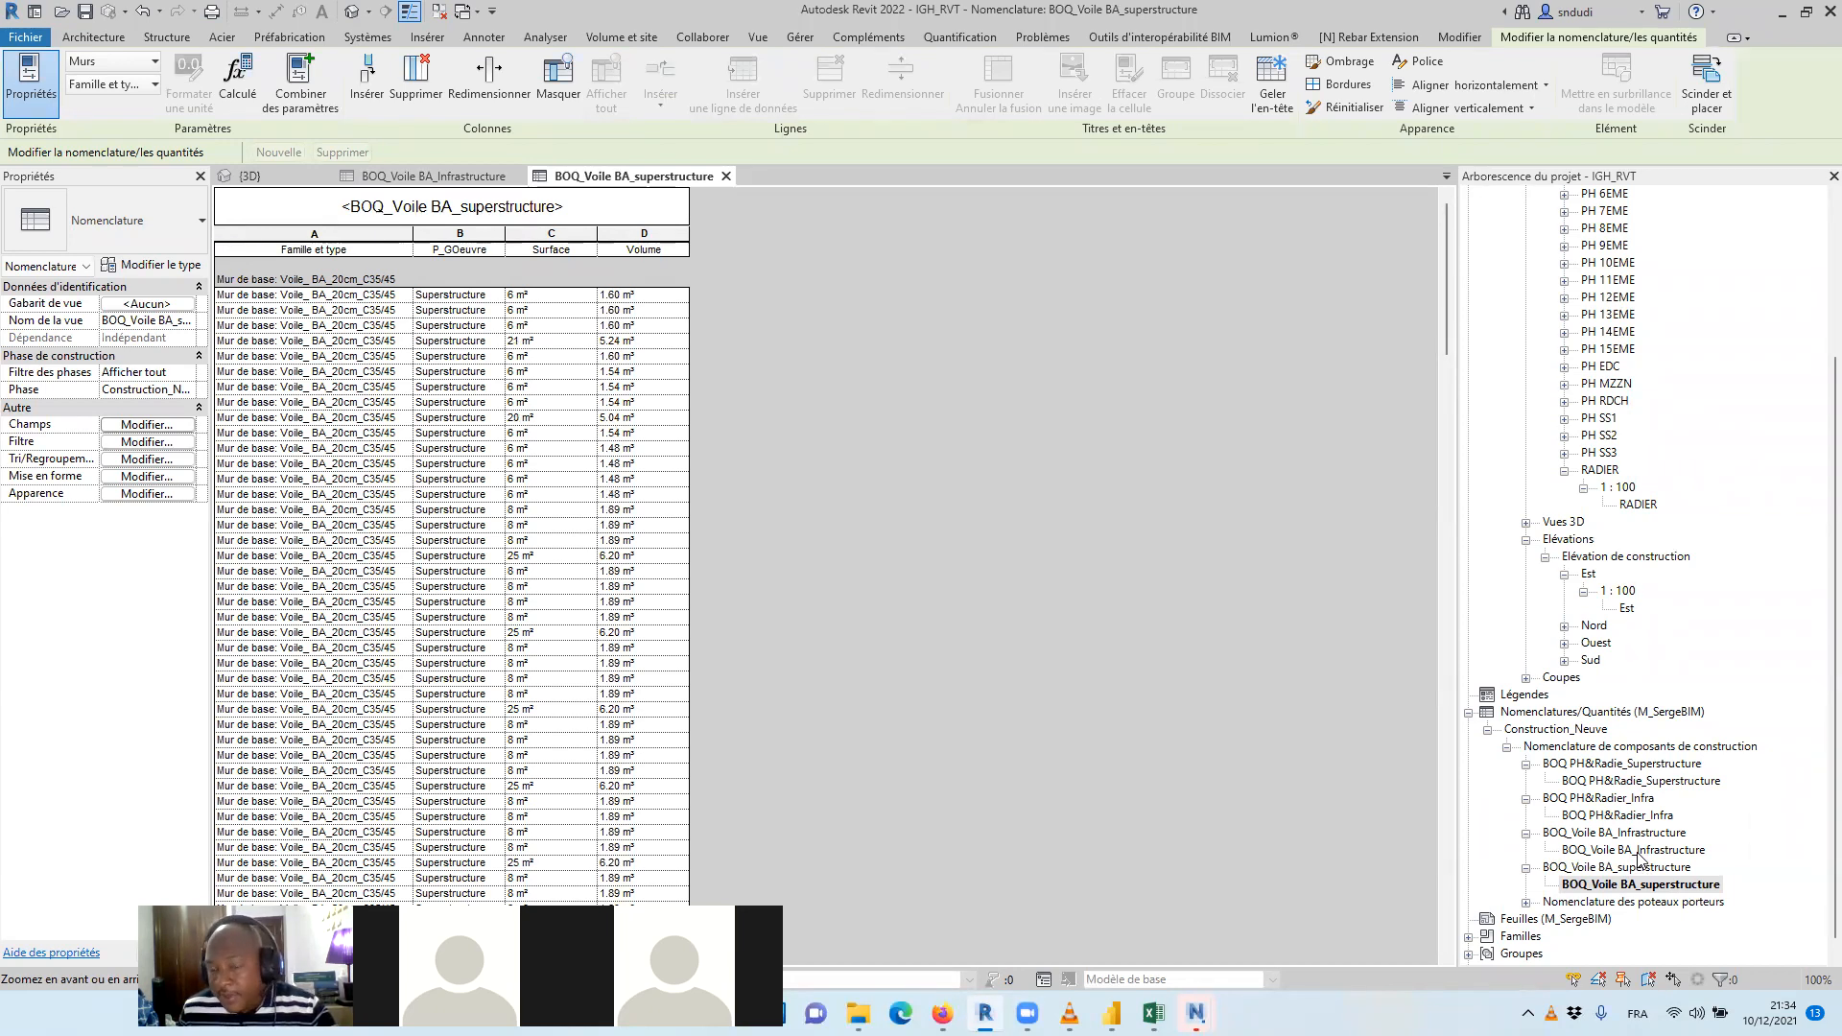
# Add a new project parameter Prix U/mCube($) to the BOQ_Voile BA_Infrastructure schedule as a type parameter of type Devise
pyautogui.click(1635, 850)
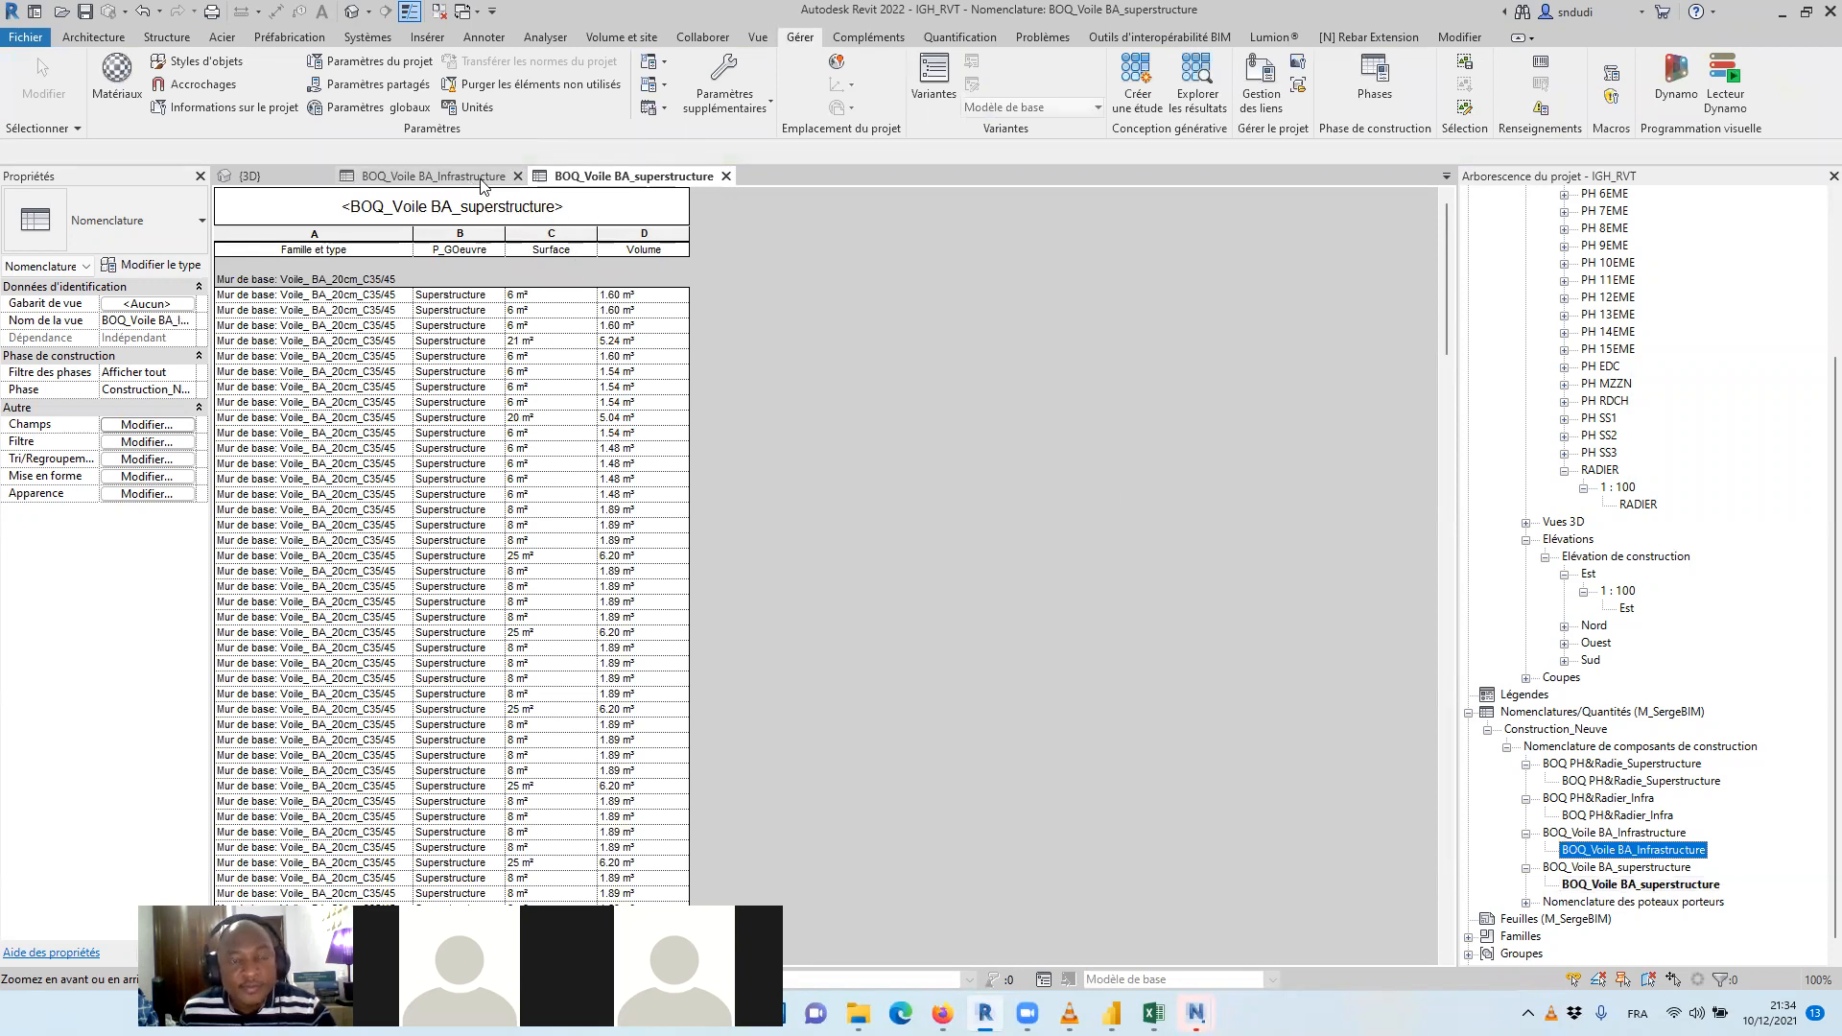
pyautogui.click(147, 424)
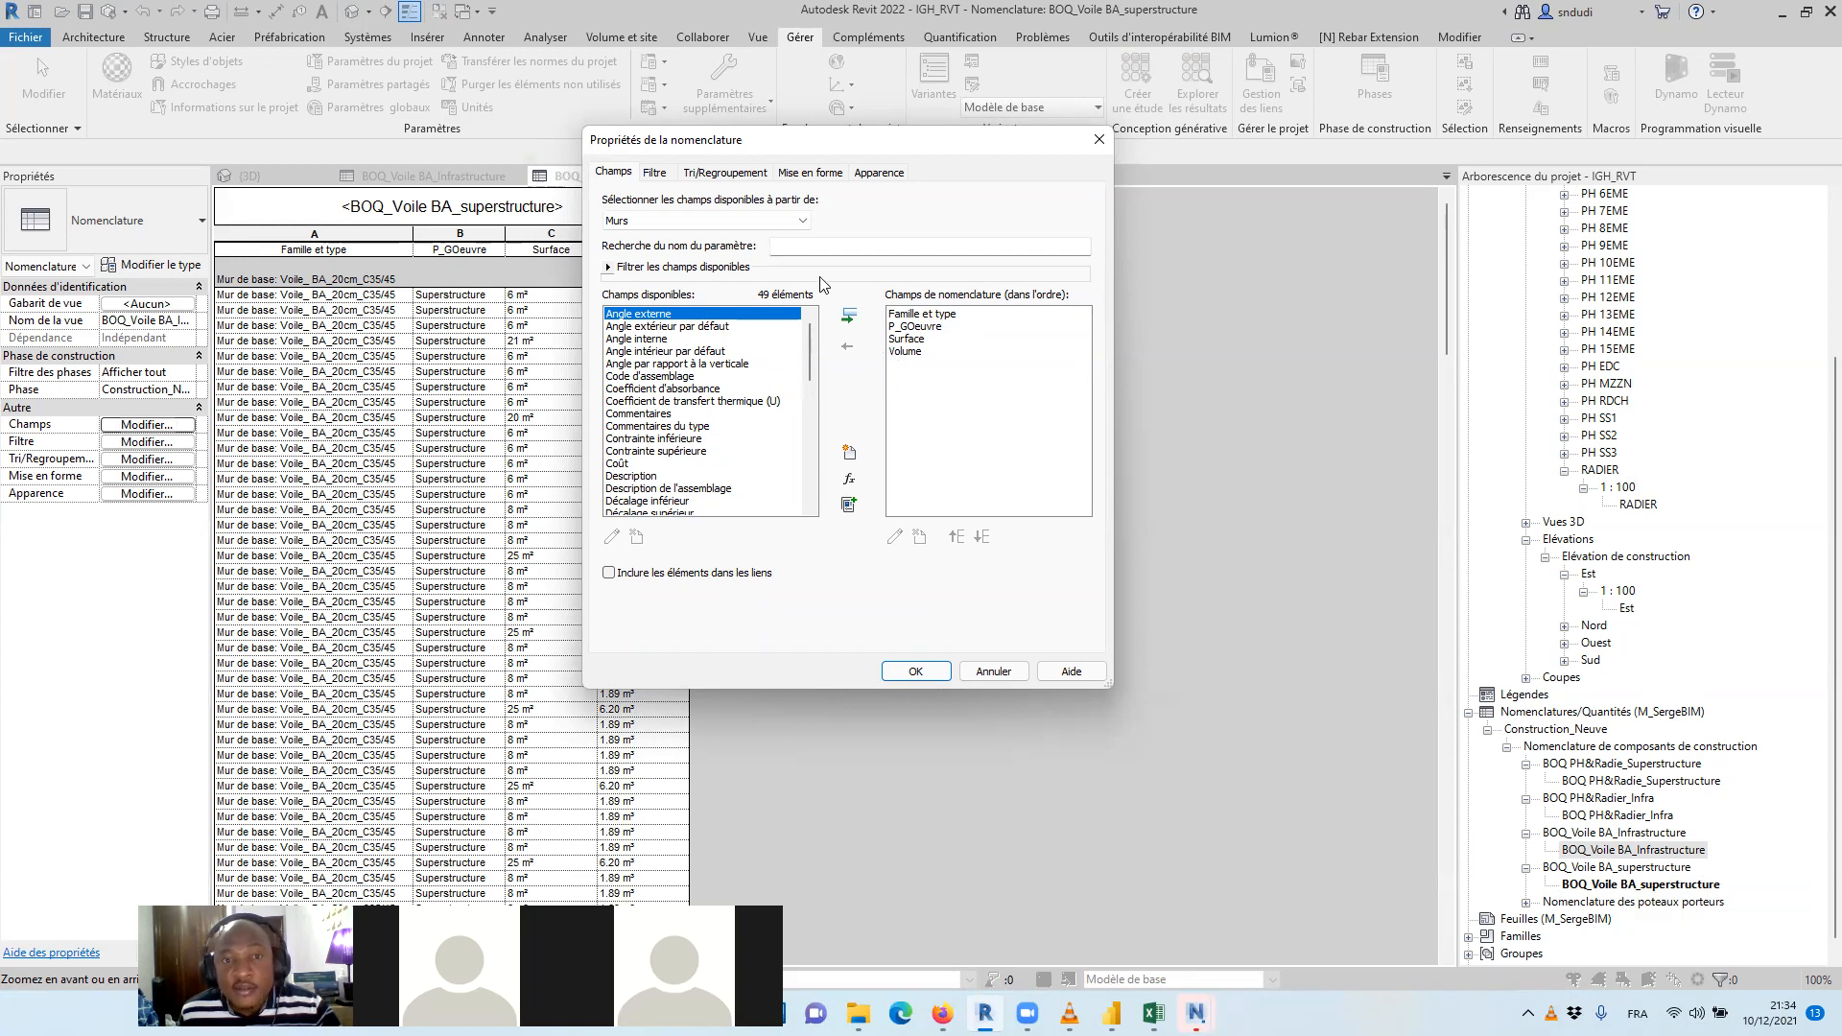
pyautogui.click(849, 452)
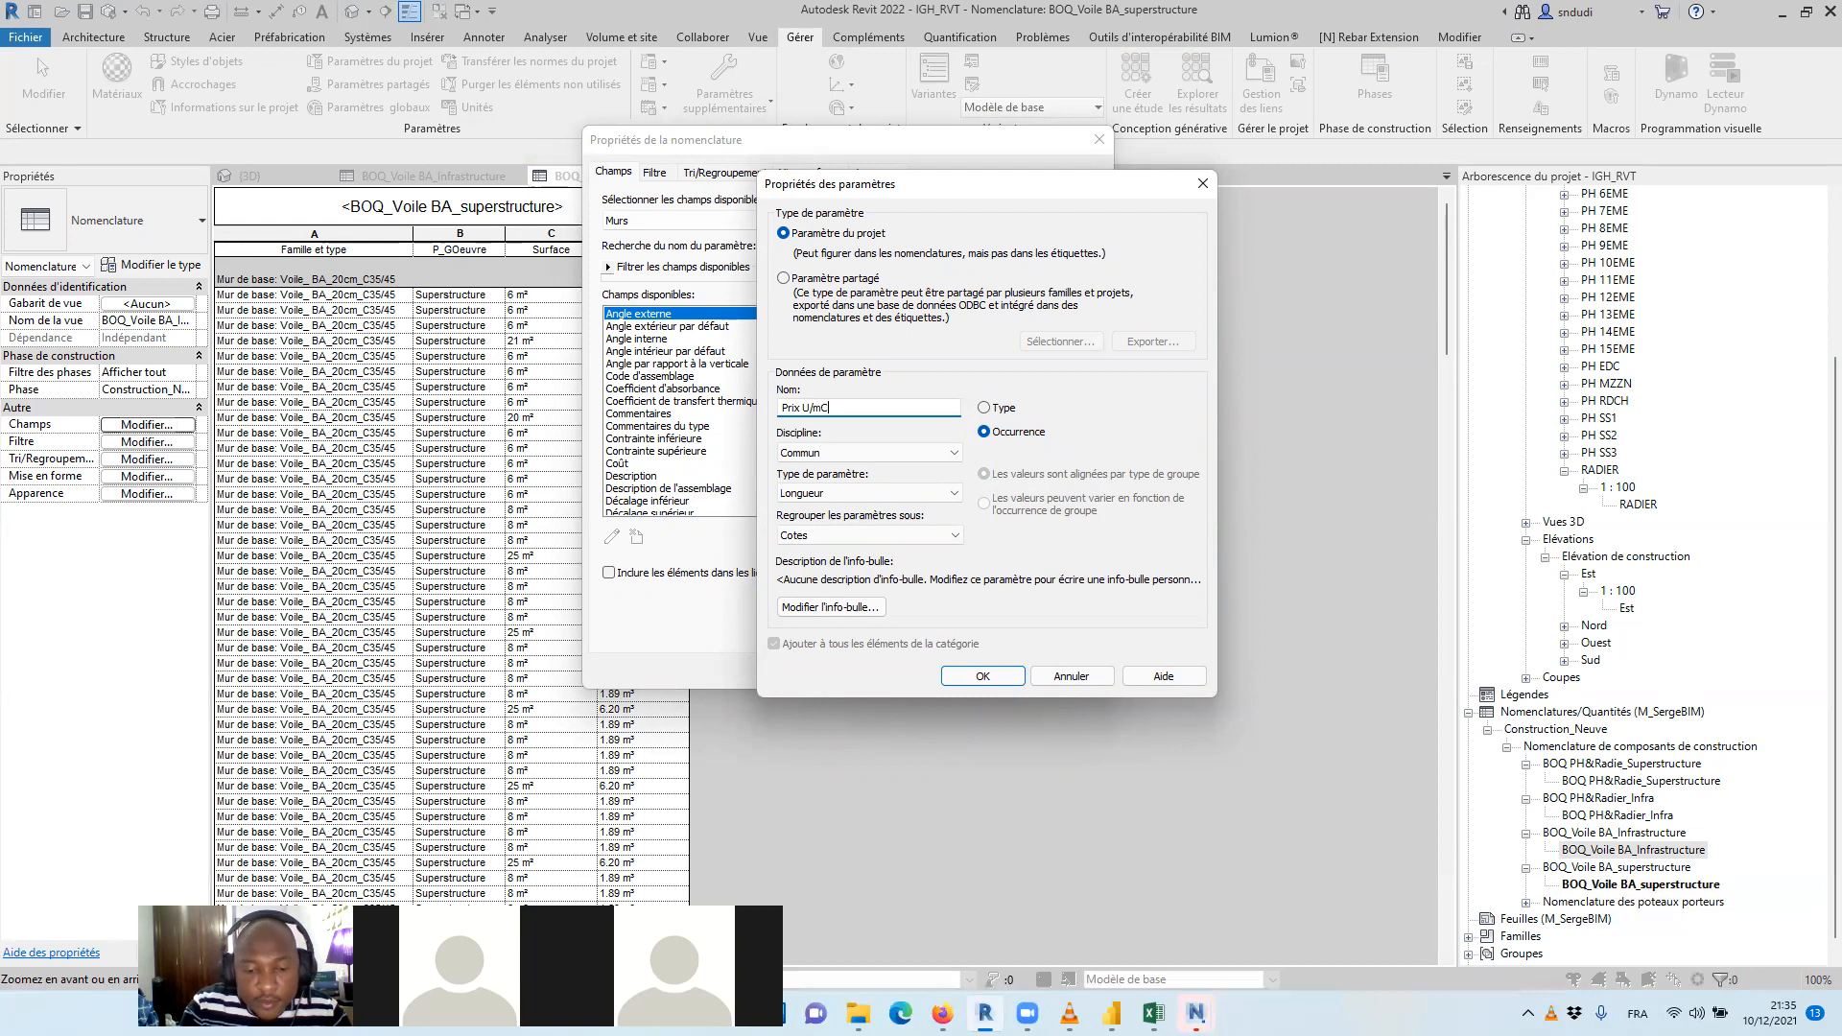
pyautogui.write('ube($')
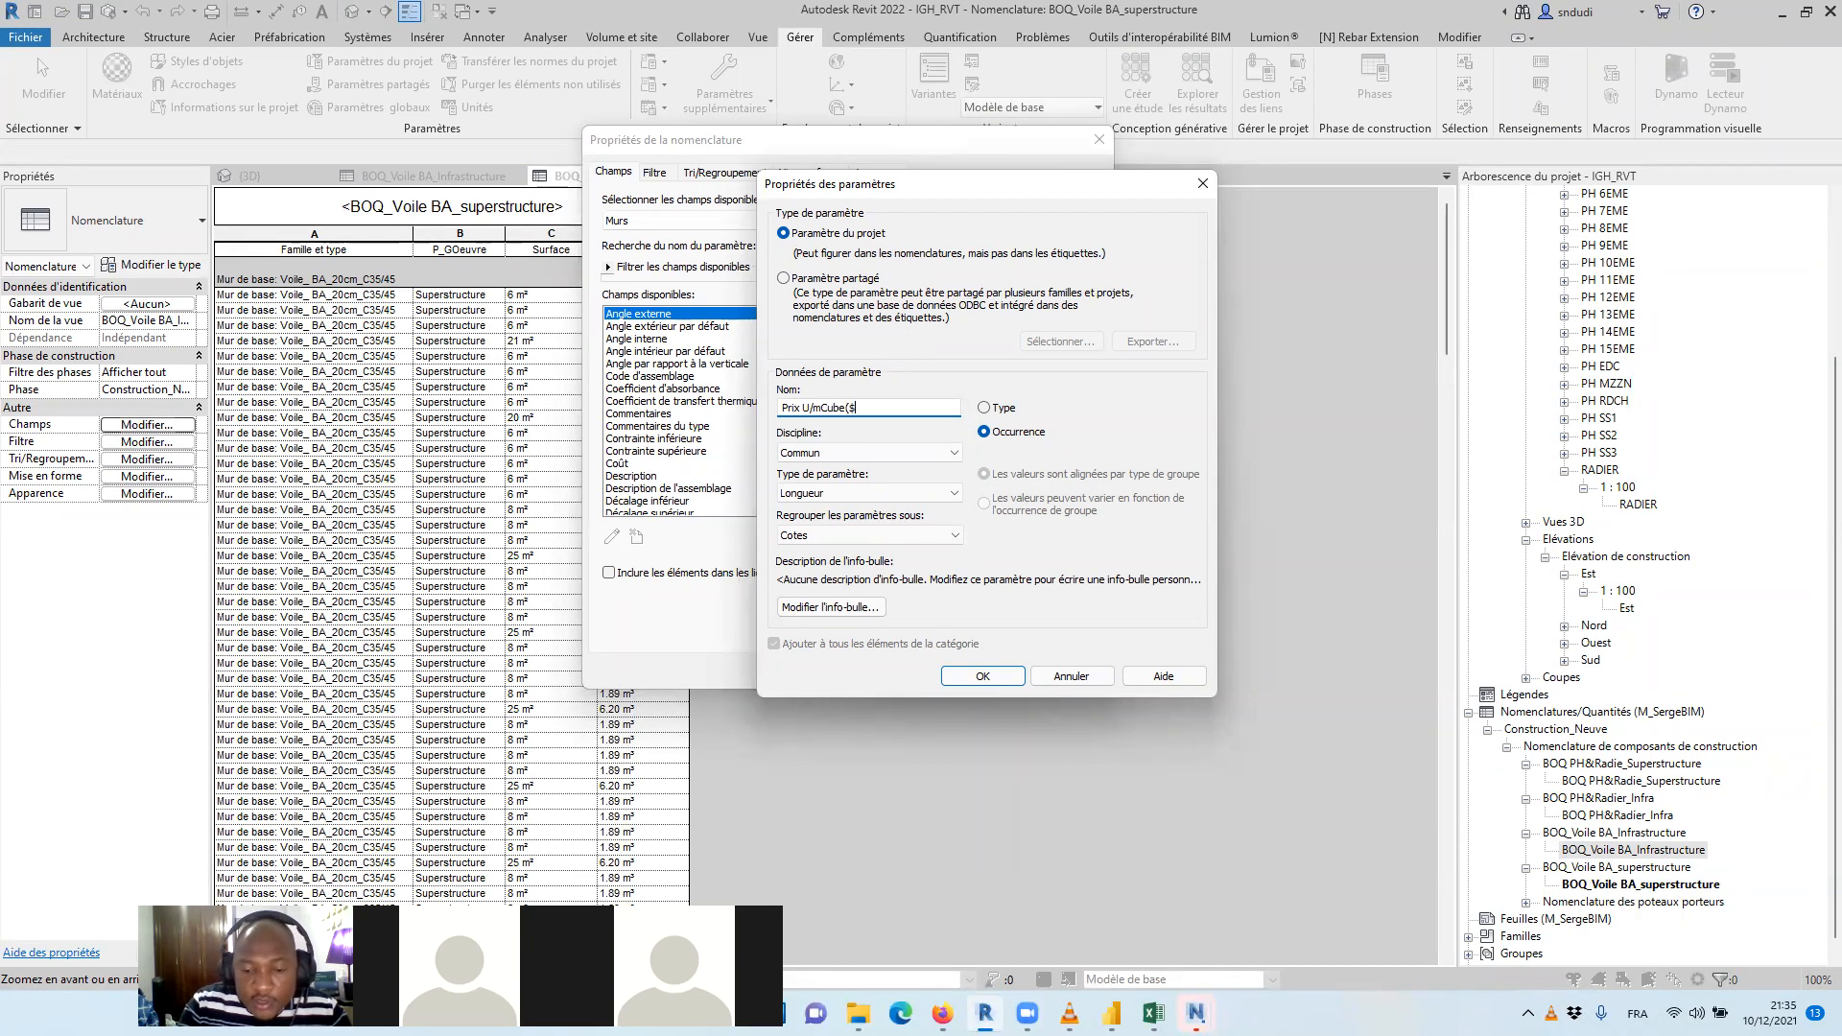
pyautogui.click(902, 493)
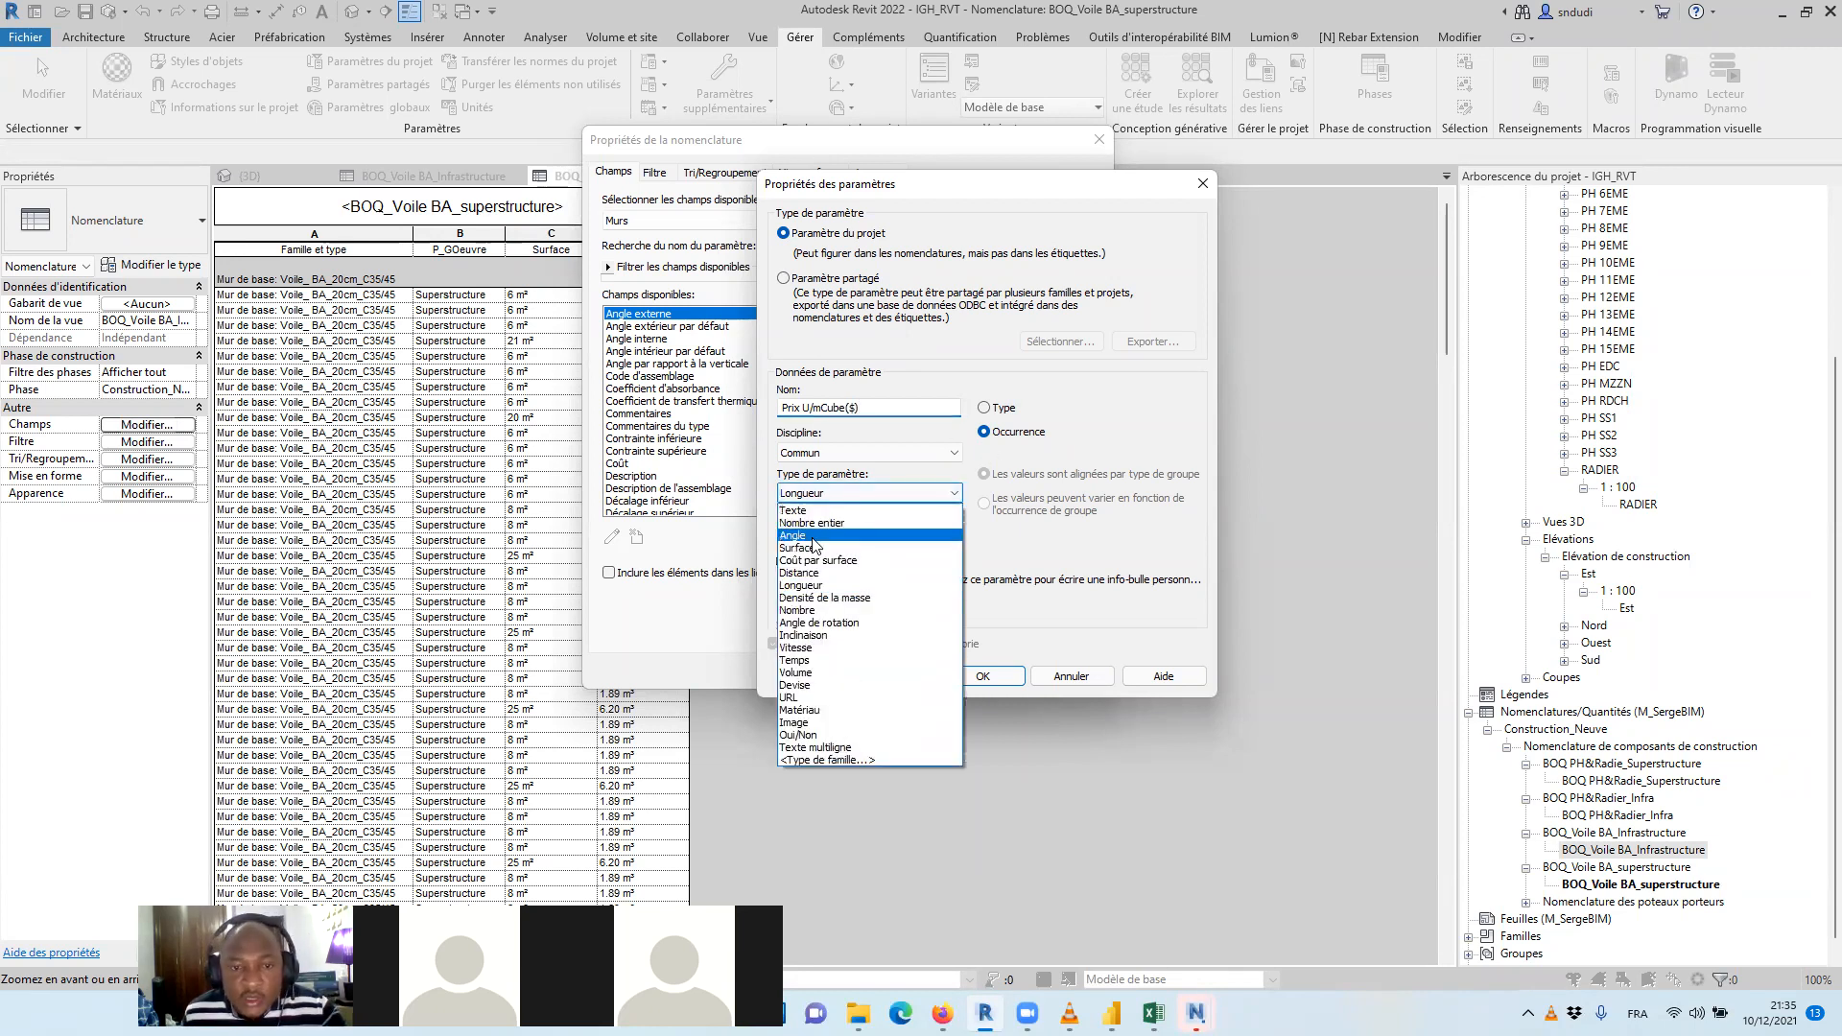
pyautogui.click(806, 685)
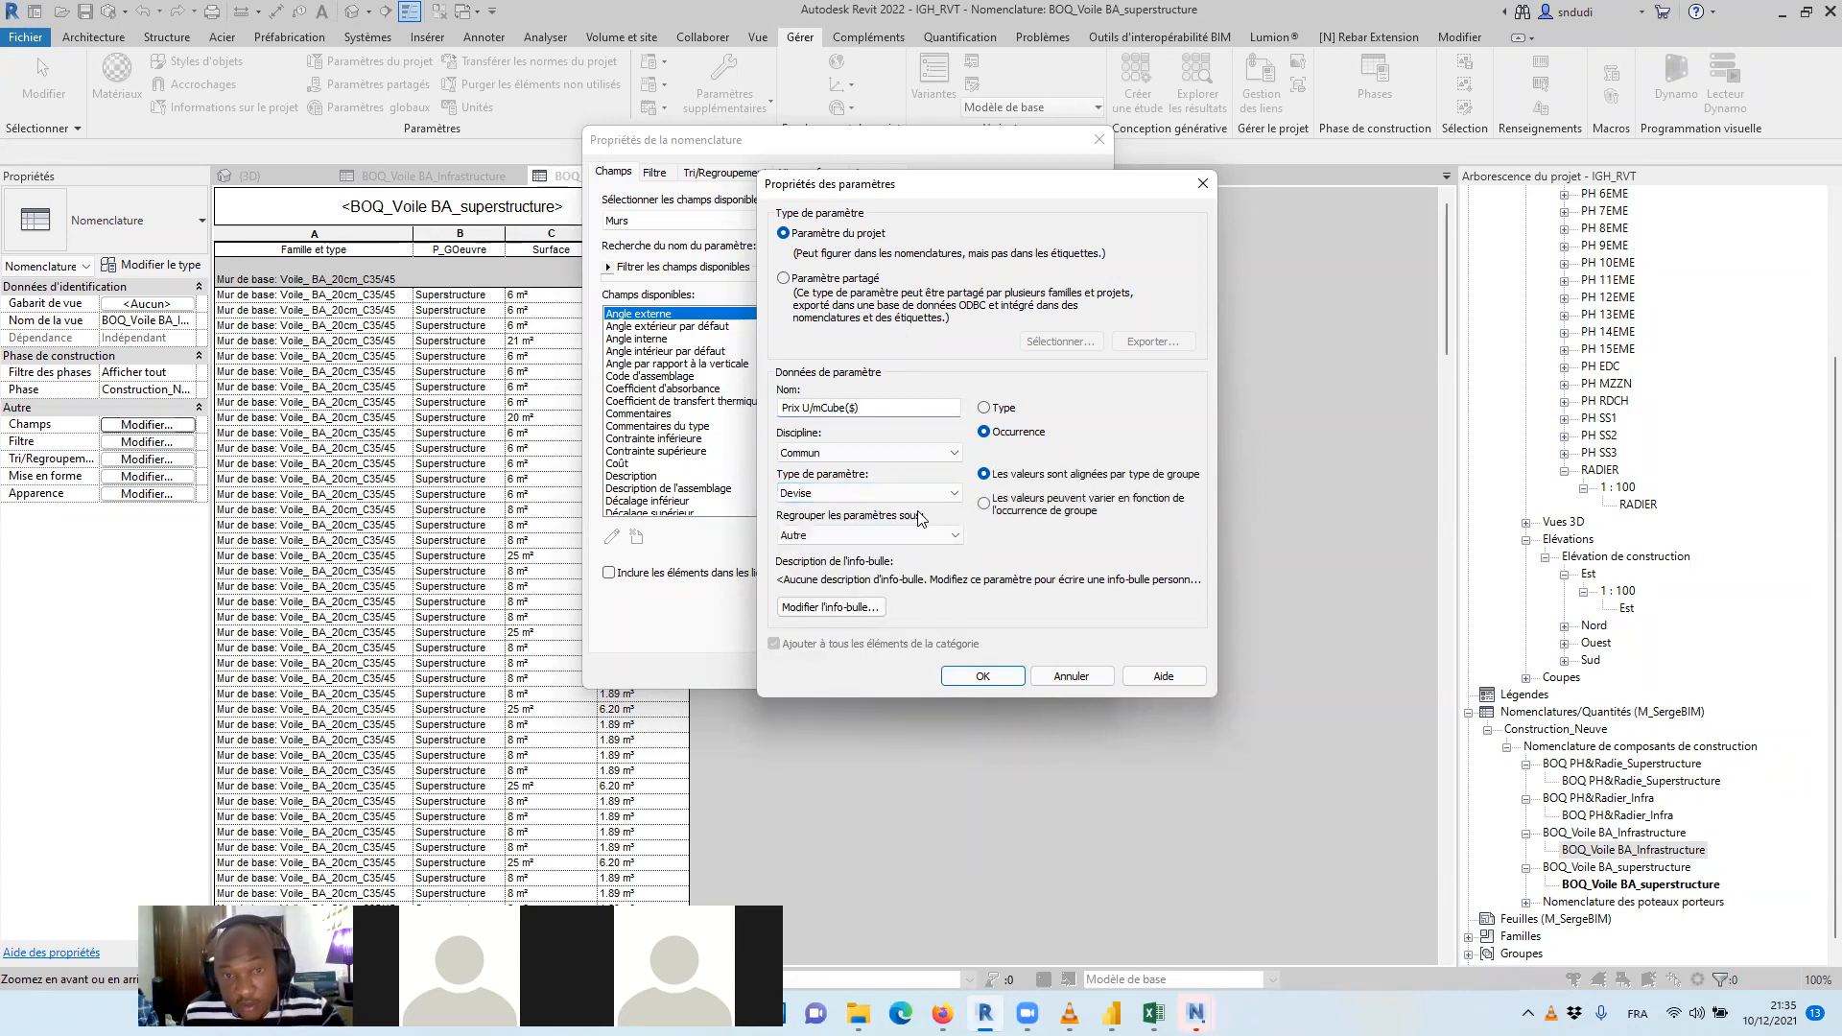
pyautogui.click(984, 408)
pyautogui.click(1019, 441)
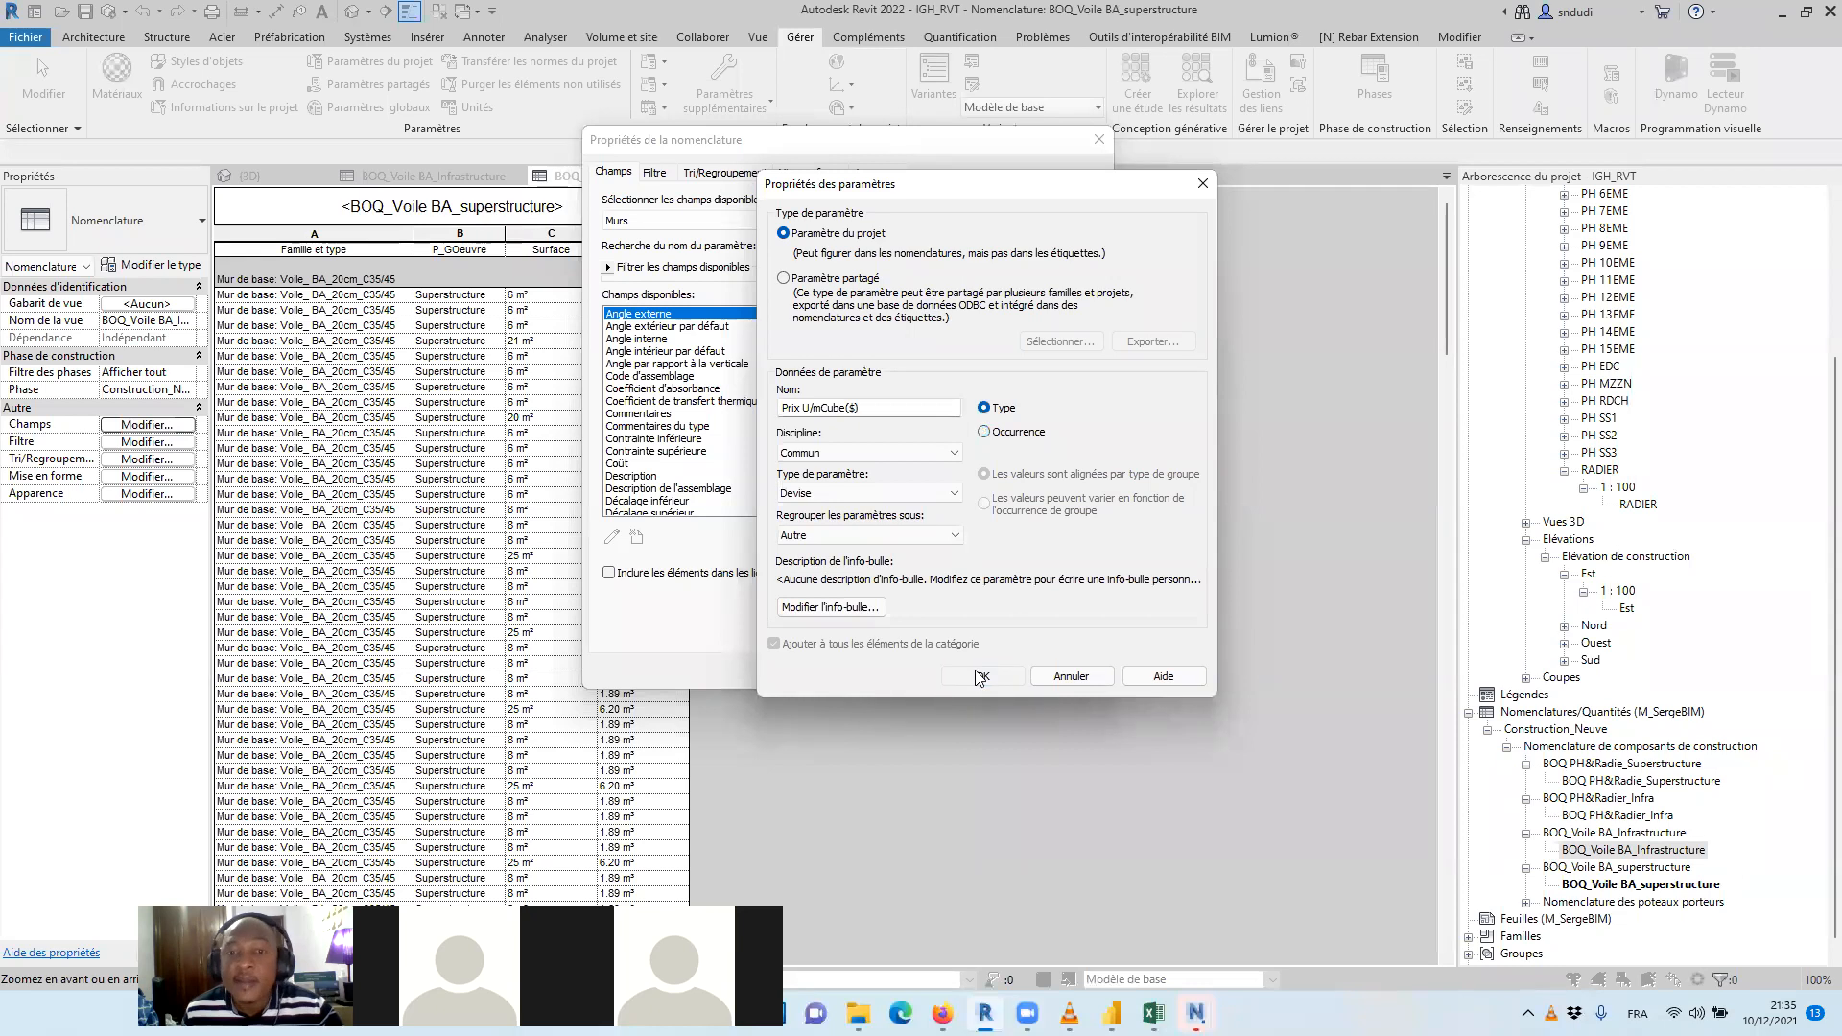
pyautogui.click(982, 676)
pyautogui.click(936, 674)
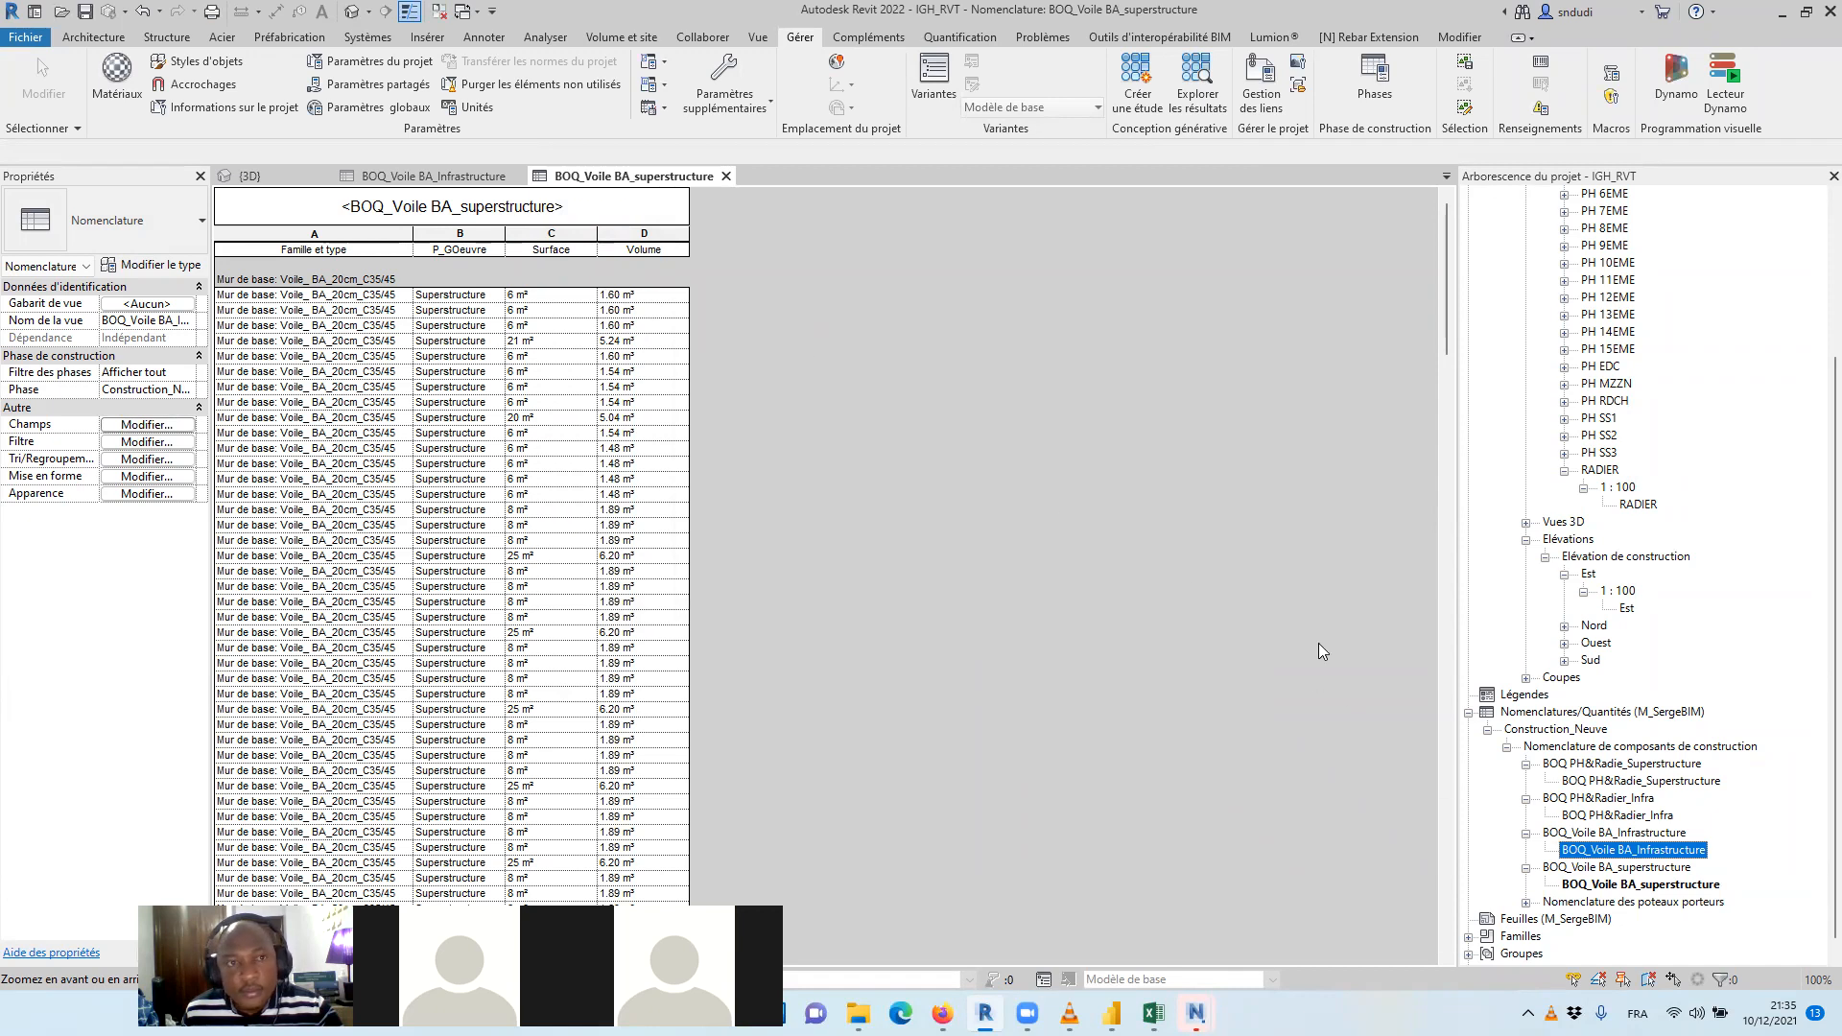
# Set Prix U/mCube($) to 750 for the Voile_ BA_20cm_C35/45 wall type in the BOQ_Voile BA_Infrastructure schedule
pyautogui.click(482, 185)
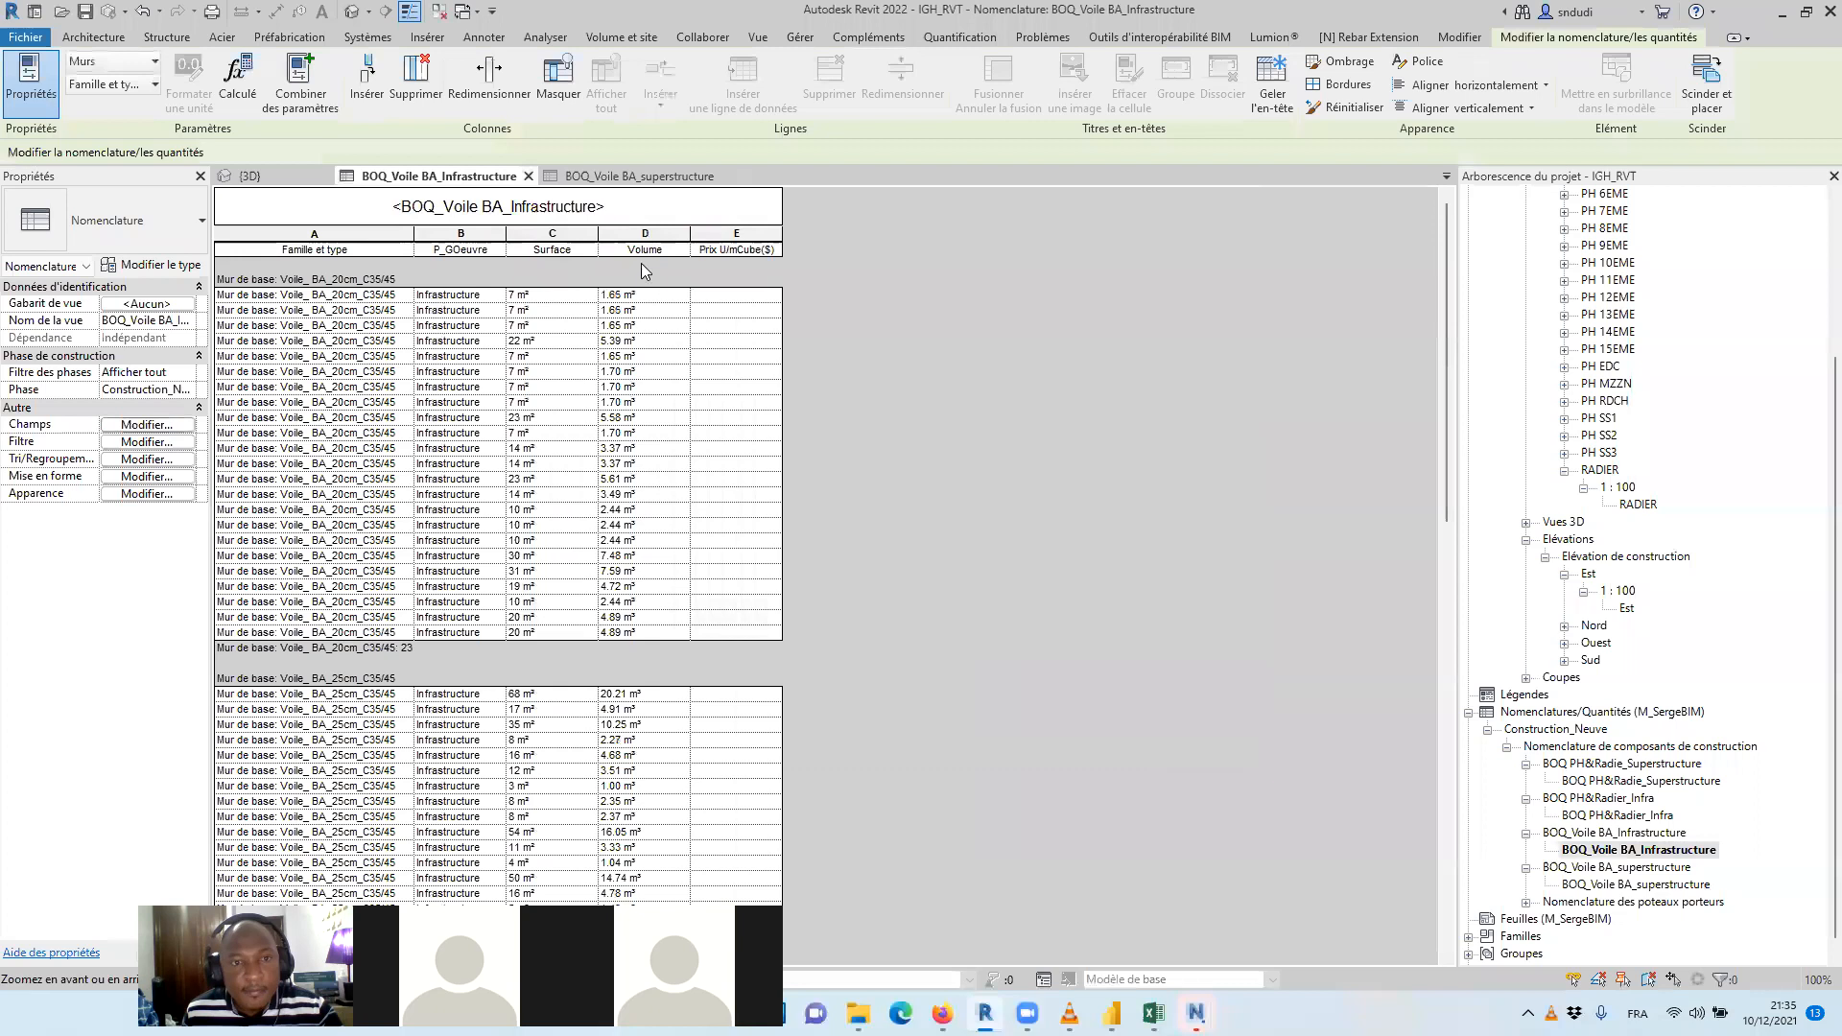
pyautogui.click(731, 296)
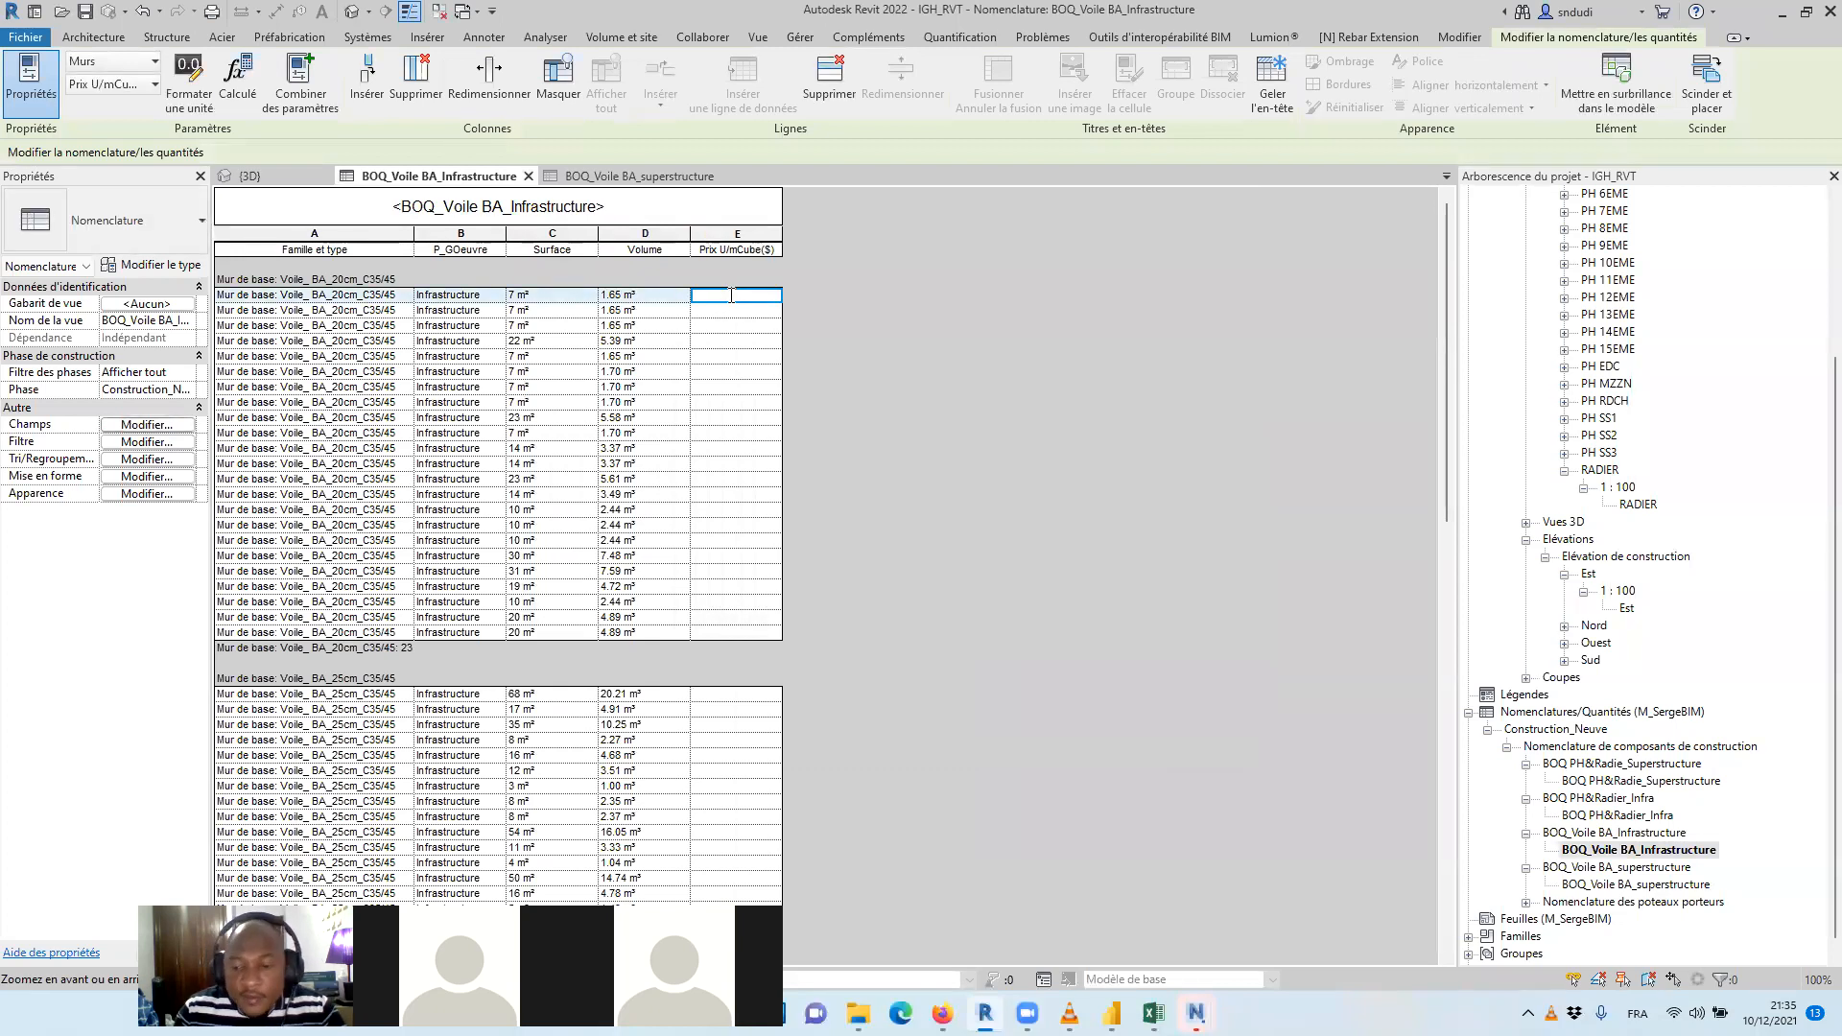
pyautogui.write('750')
pyautogui.press('Return')
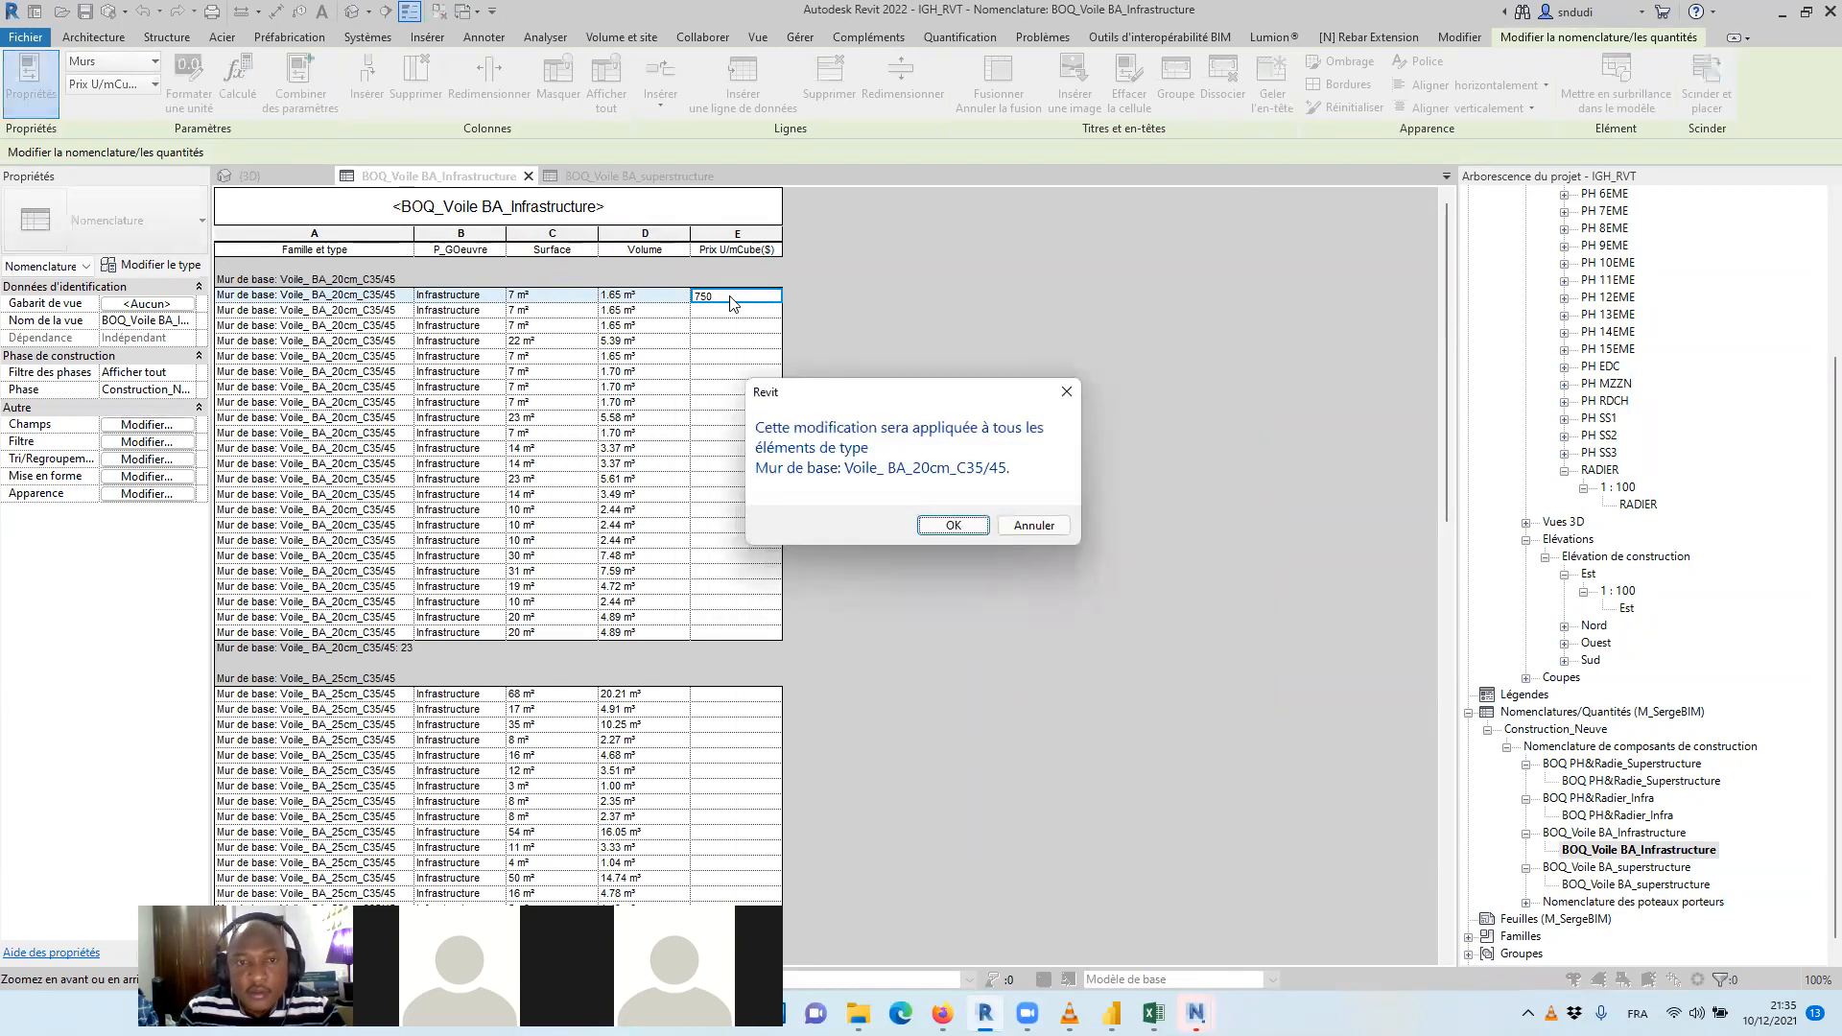
pyautogui.press('Return')
# Set Prix U/mCube($) to 750 for all walls of type Voile_ BA_25cm_C35/45
pyautogui.scroll(-3, 858, 485)
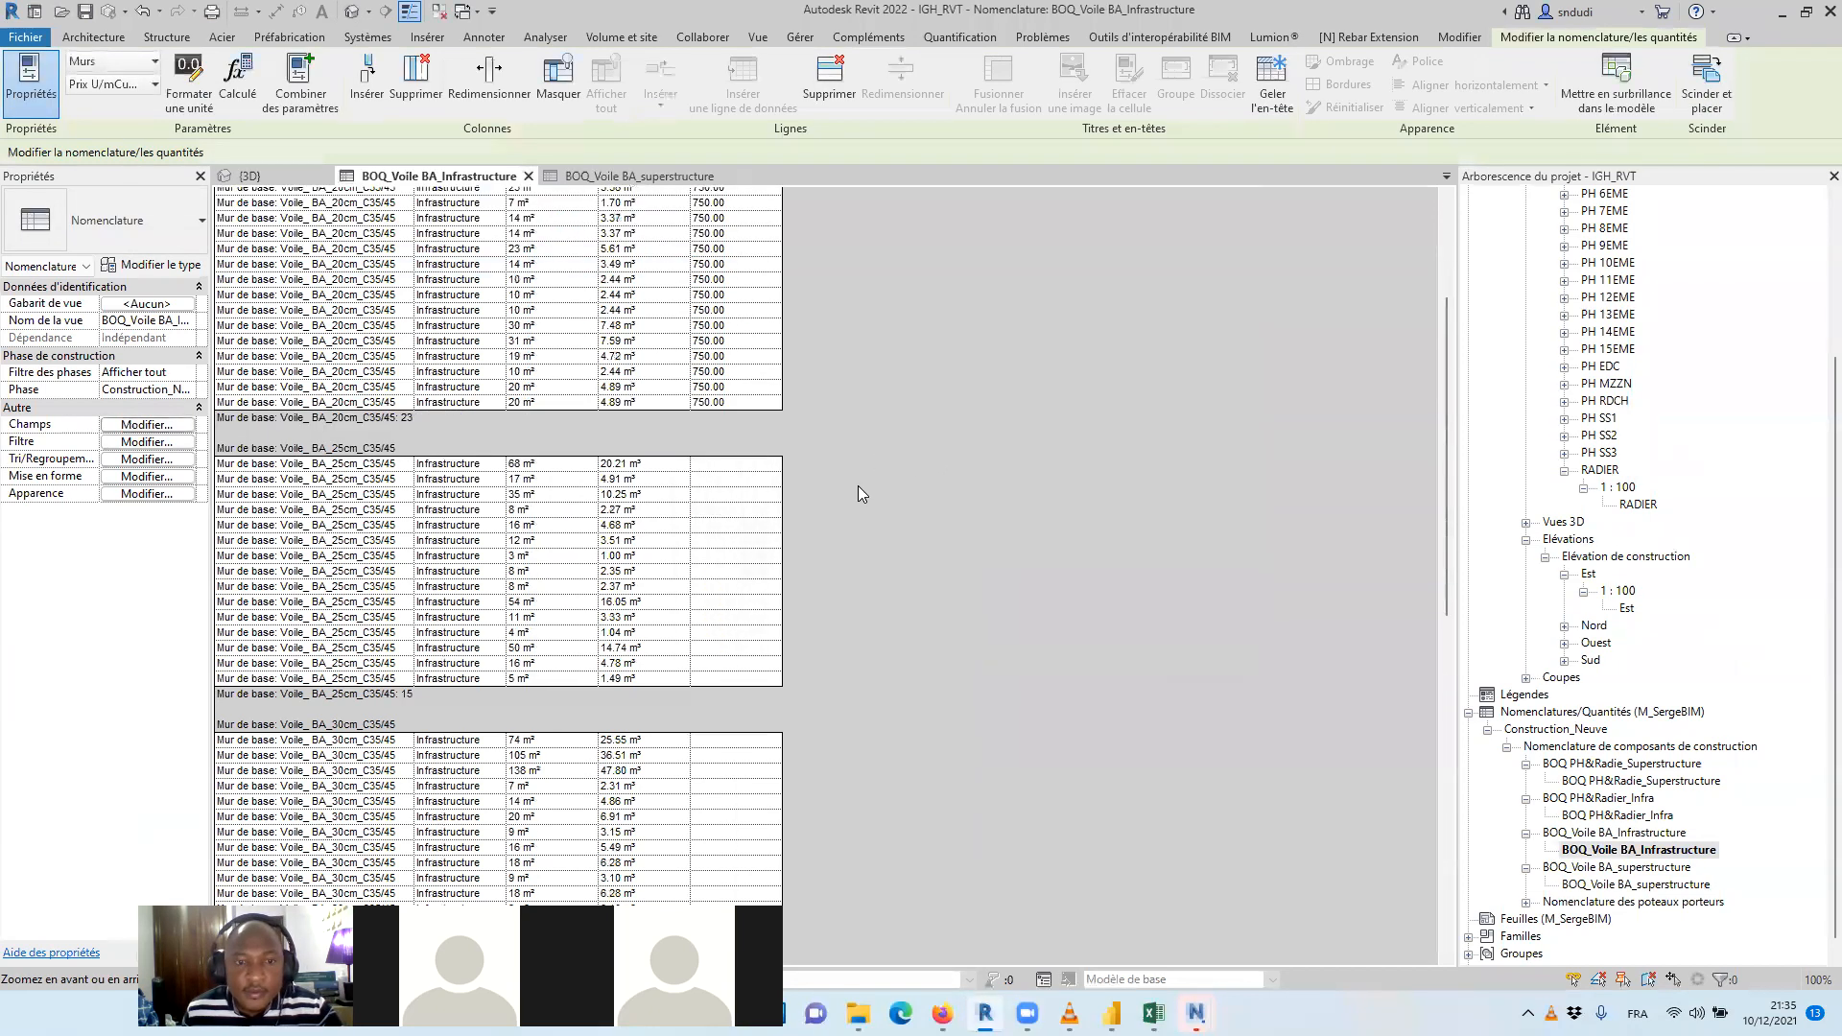
pyautogui.click(746, 463)
pyautogui.write('75')
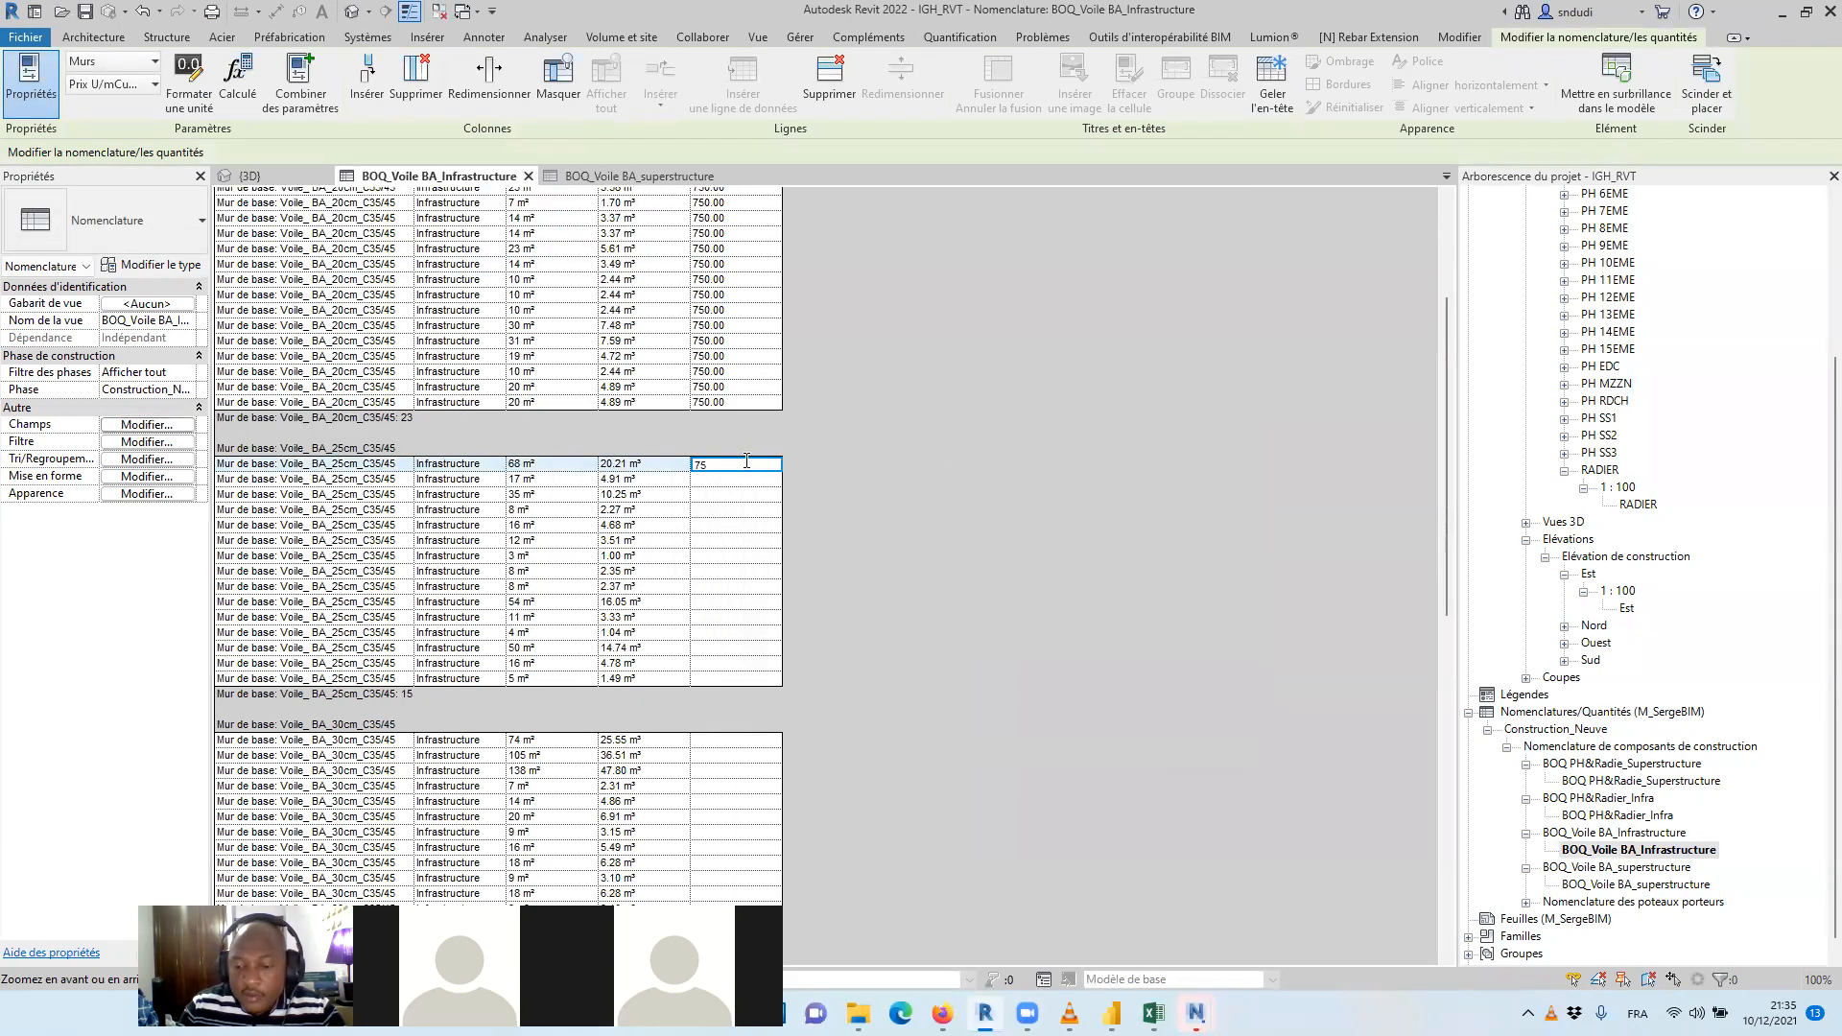
pyautogui.write('0')
pyautogui.press('Return')
pyautogui.click(928, 526)
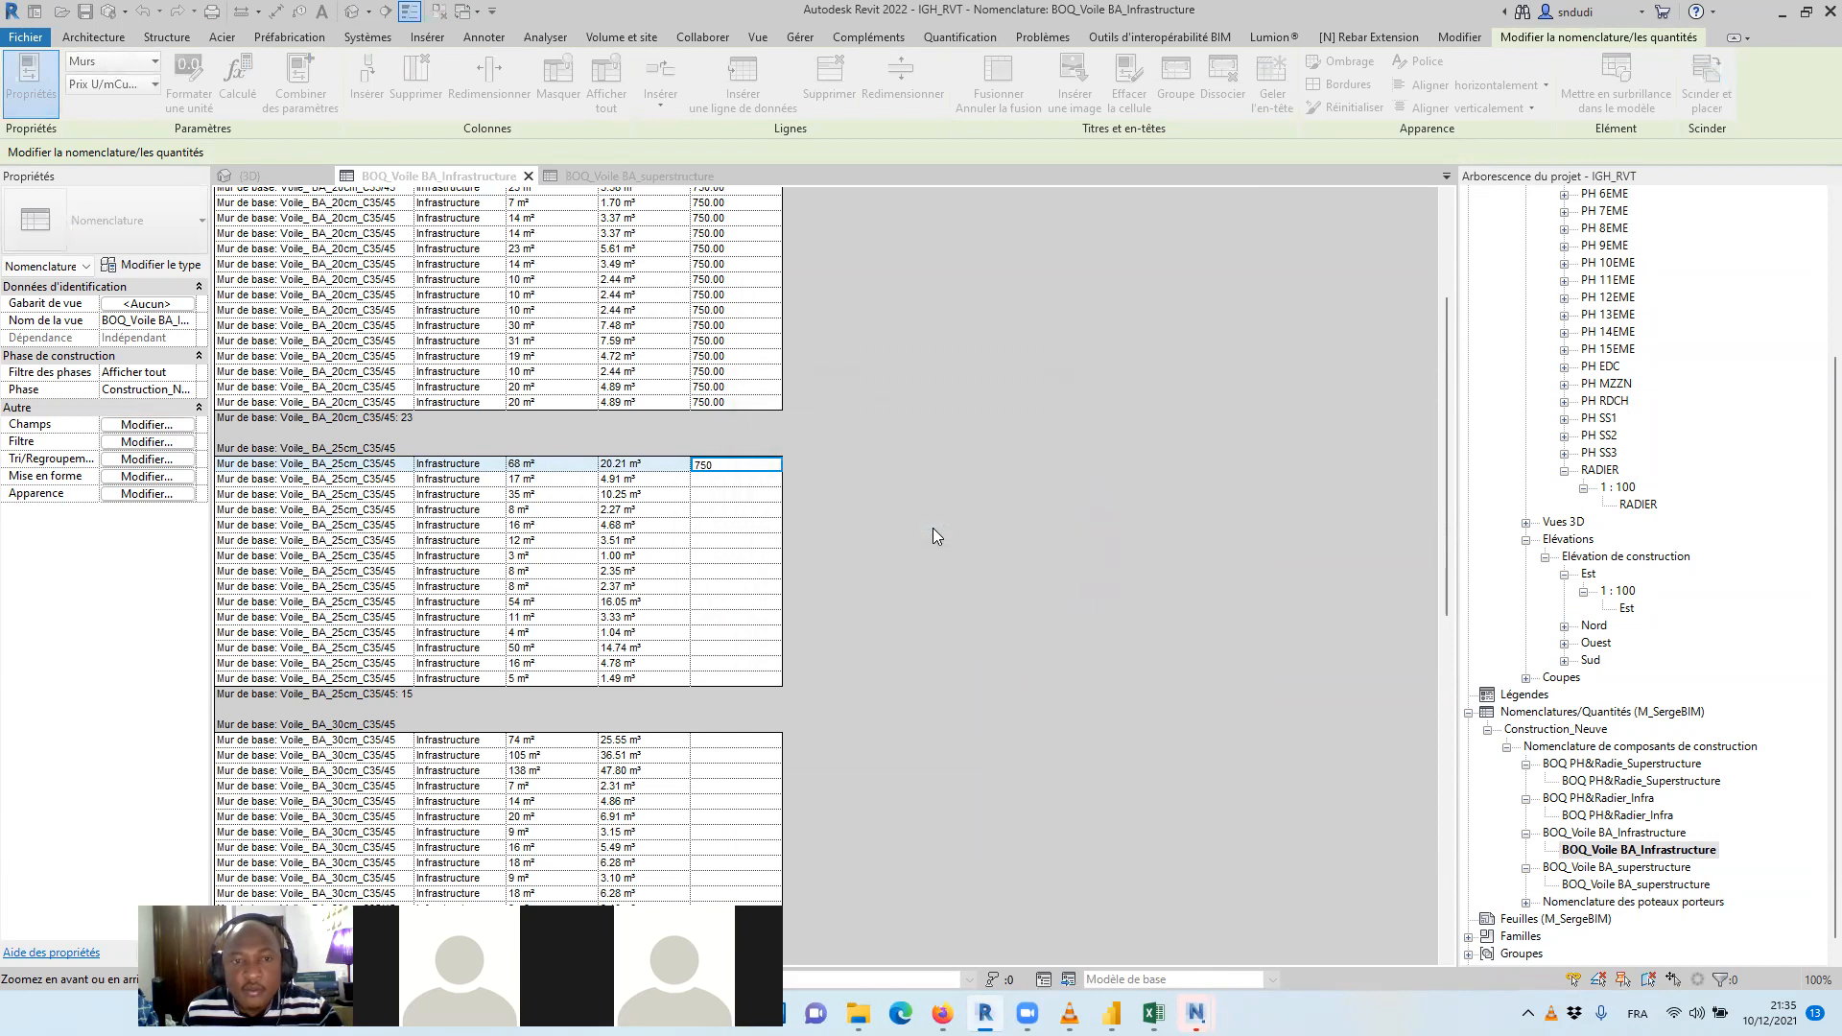
# Set Prix U/mCube($) to 750 for all walls of type Voile_ BA_30cm_C35/45
pyautogui.scroll(-3, 869, 437)
pyautogui.click(713, 464)
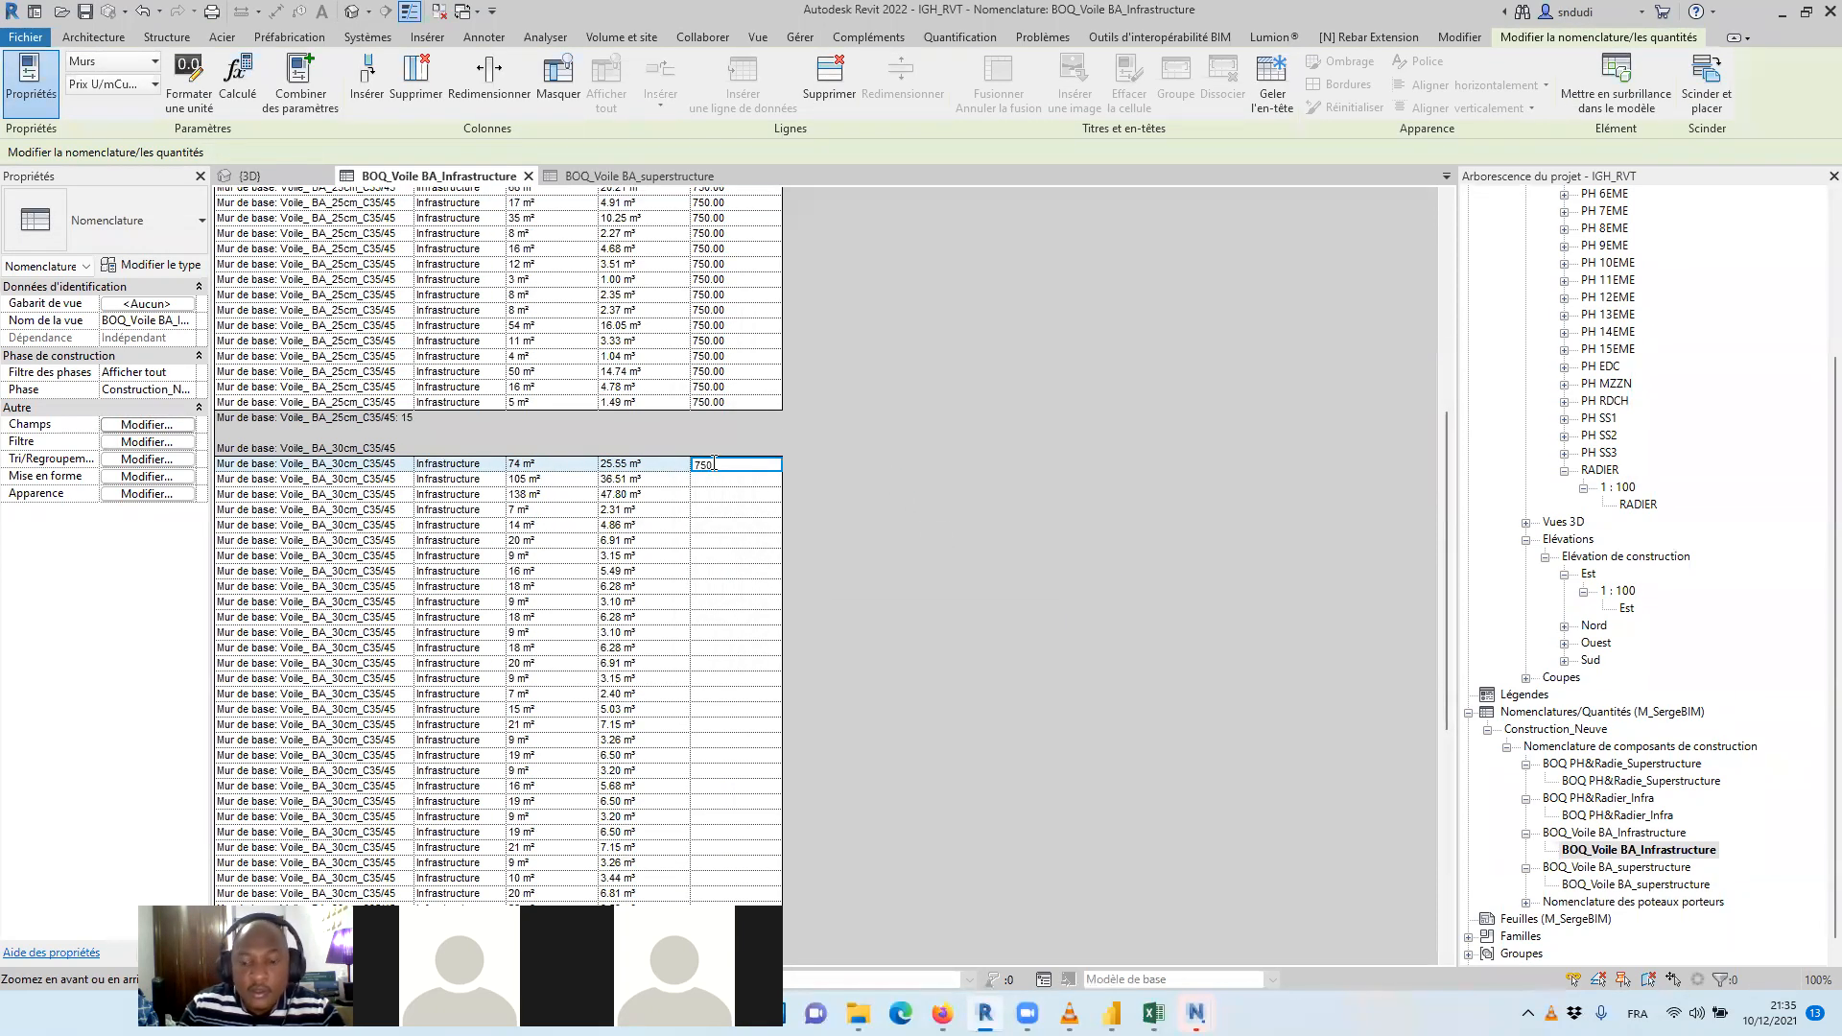
pyautogui.write('750')
pyautogui.press('Return')
pyautogui.click(954, 526)
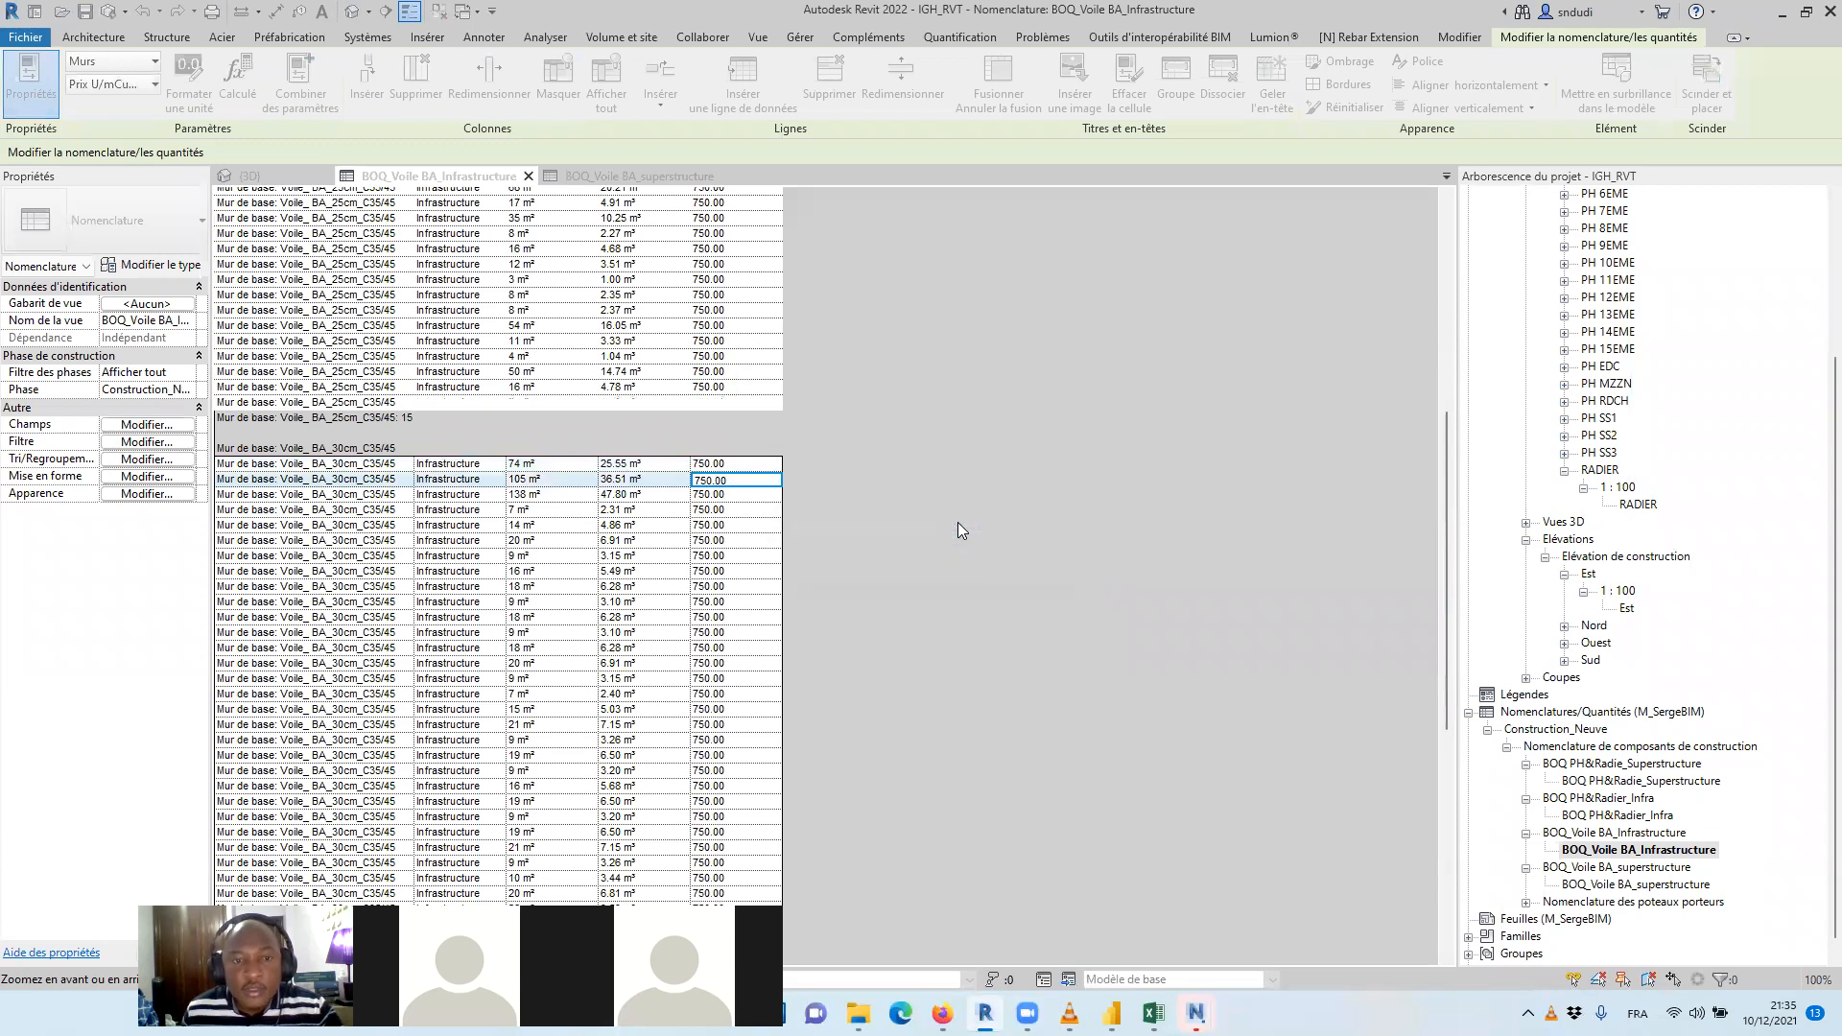
# Set Prix U/mCube($) to 750 for all walls of type Voile_ BA_35cm_C35/45
pyautogui.scroll(-10, 808, 426)
pyautogui.click(717, 541)
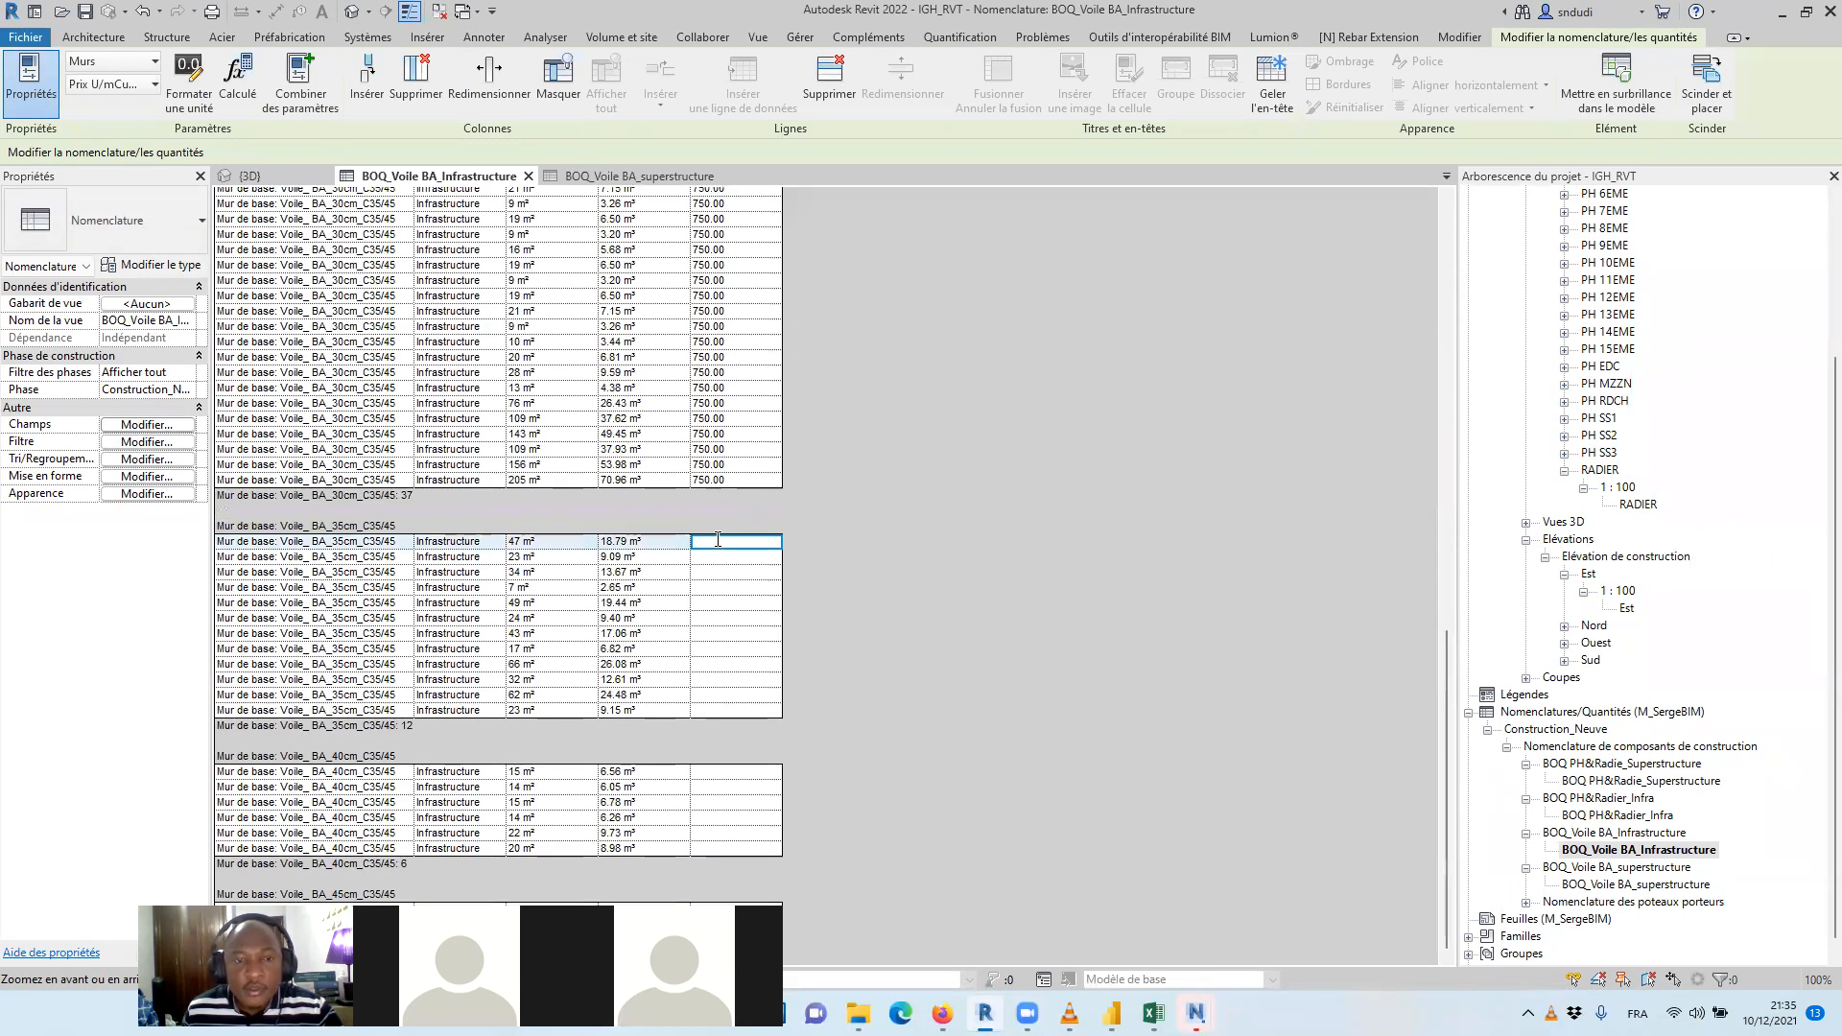
pyautogui.write('750')
pyautogui.press('Return')
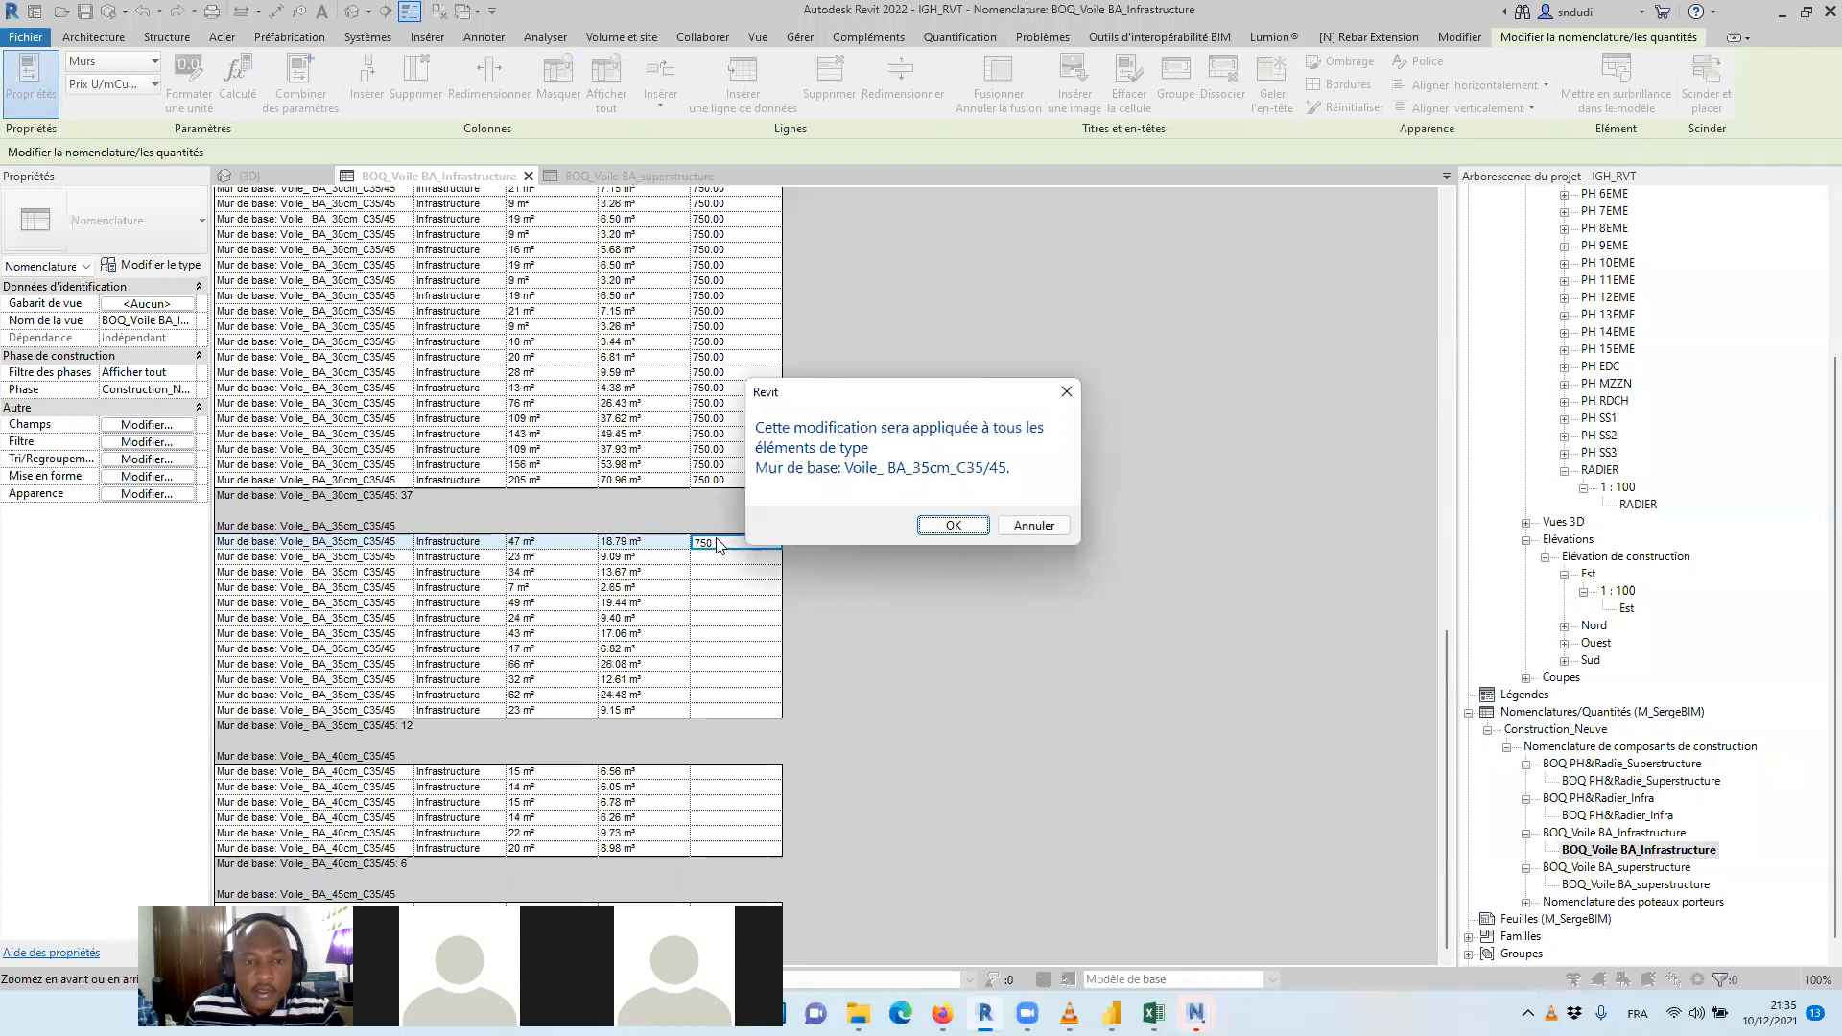
pyautogui.click(953, 526)
# Set Prix U/mCube($) to 750 for all walls of type Voile_ BA_40cm_C35/45
pyautogui.click(733, 772)
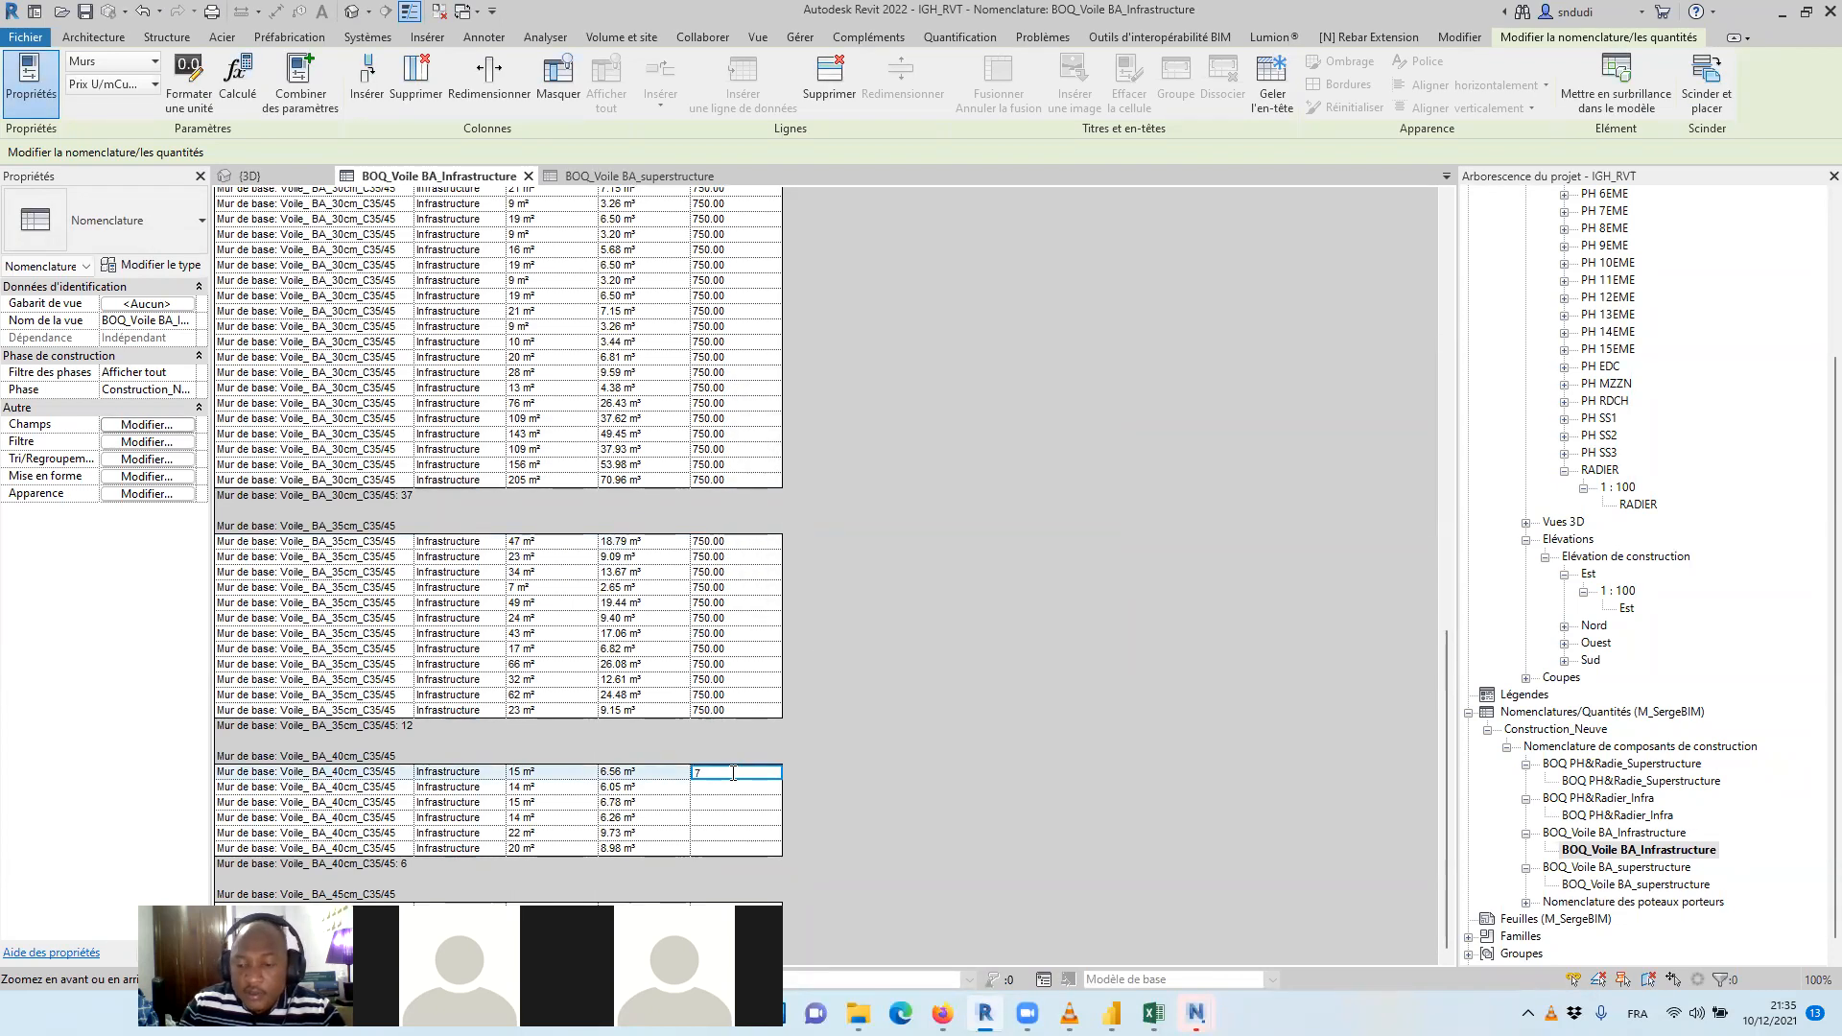
pyautogui.write('750')
pyautogui.press('Return')
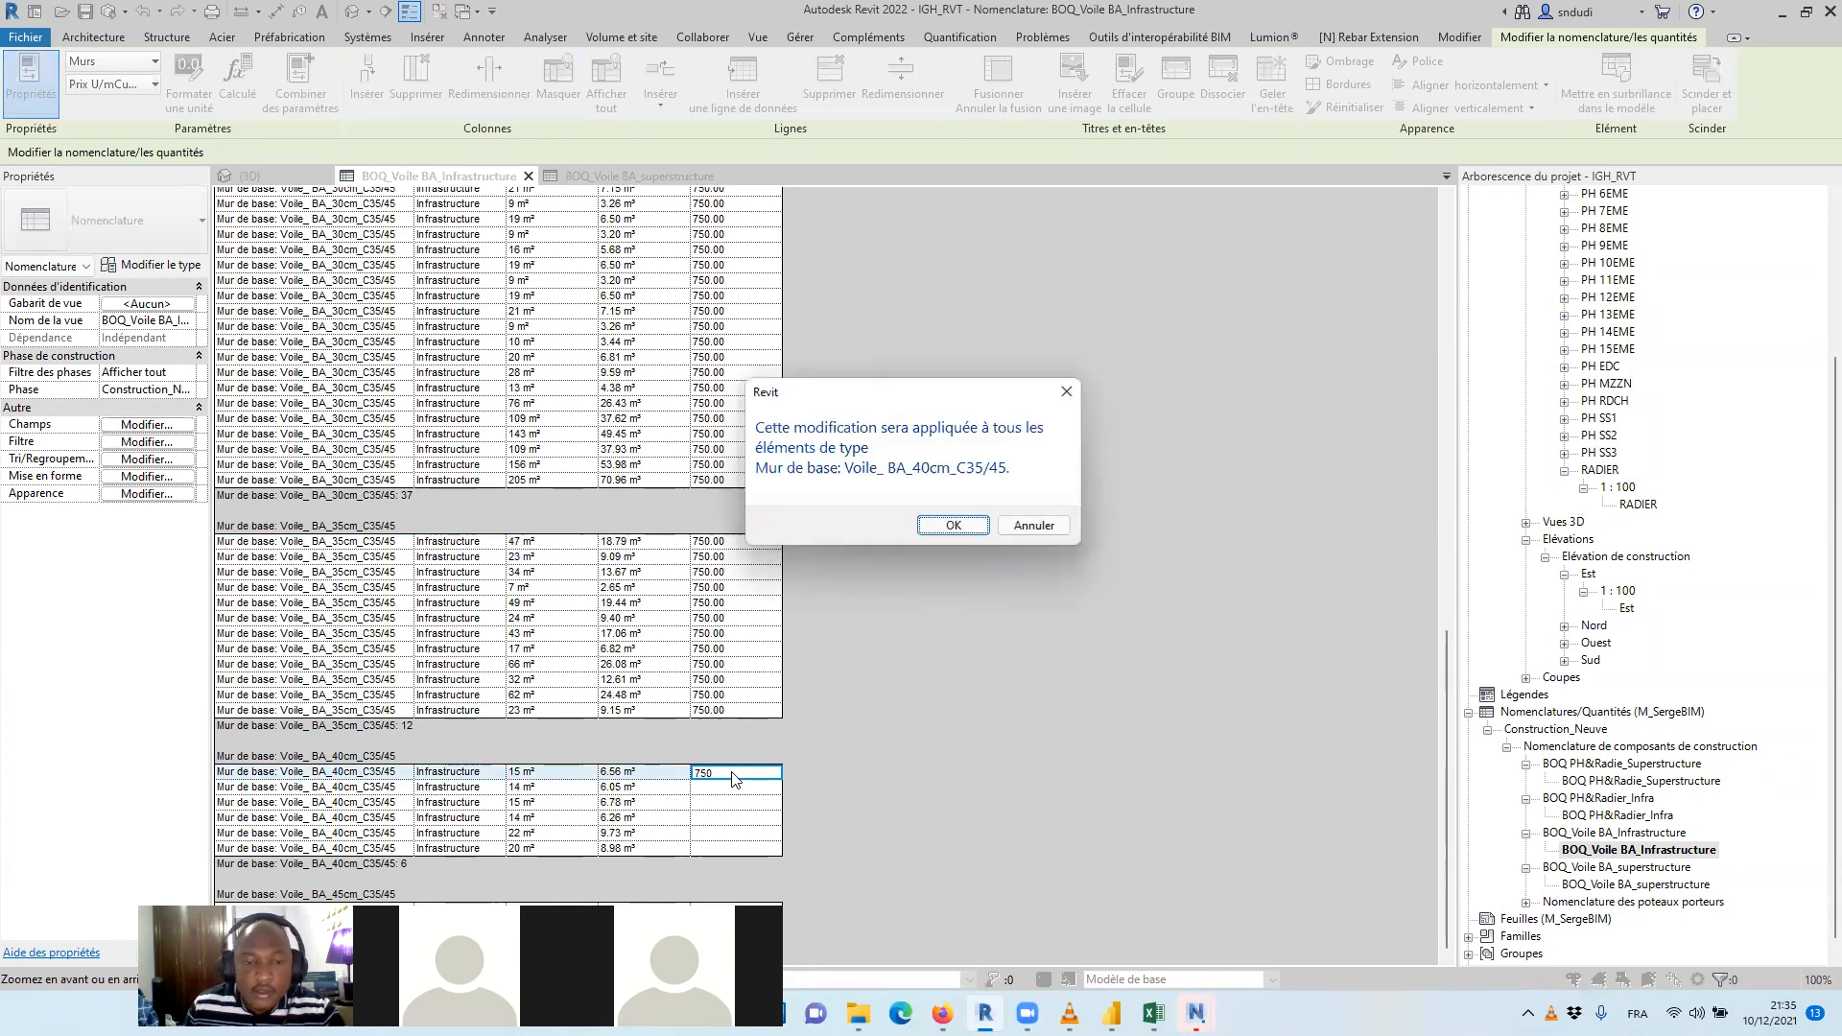
pyautogui.click(953, 529)
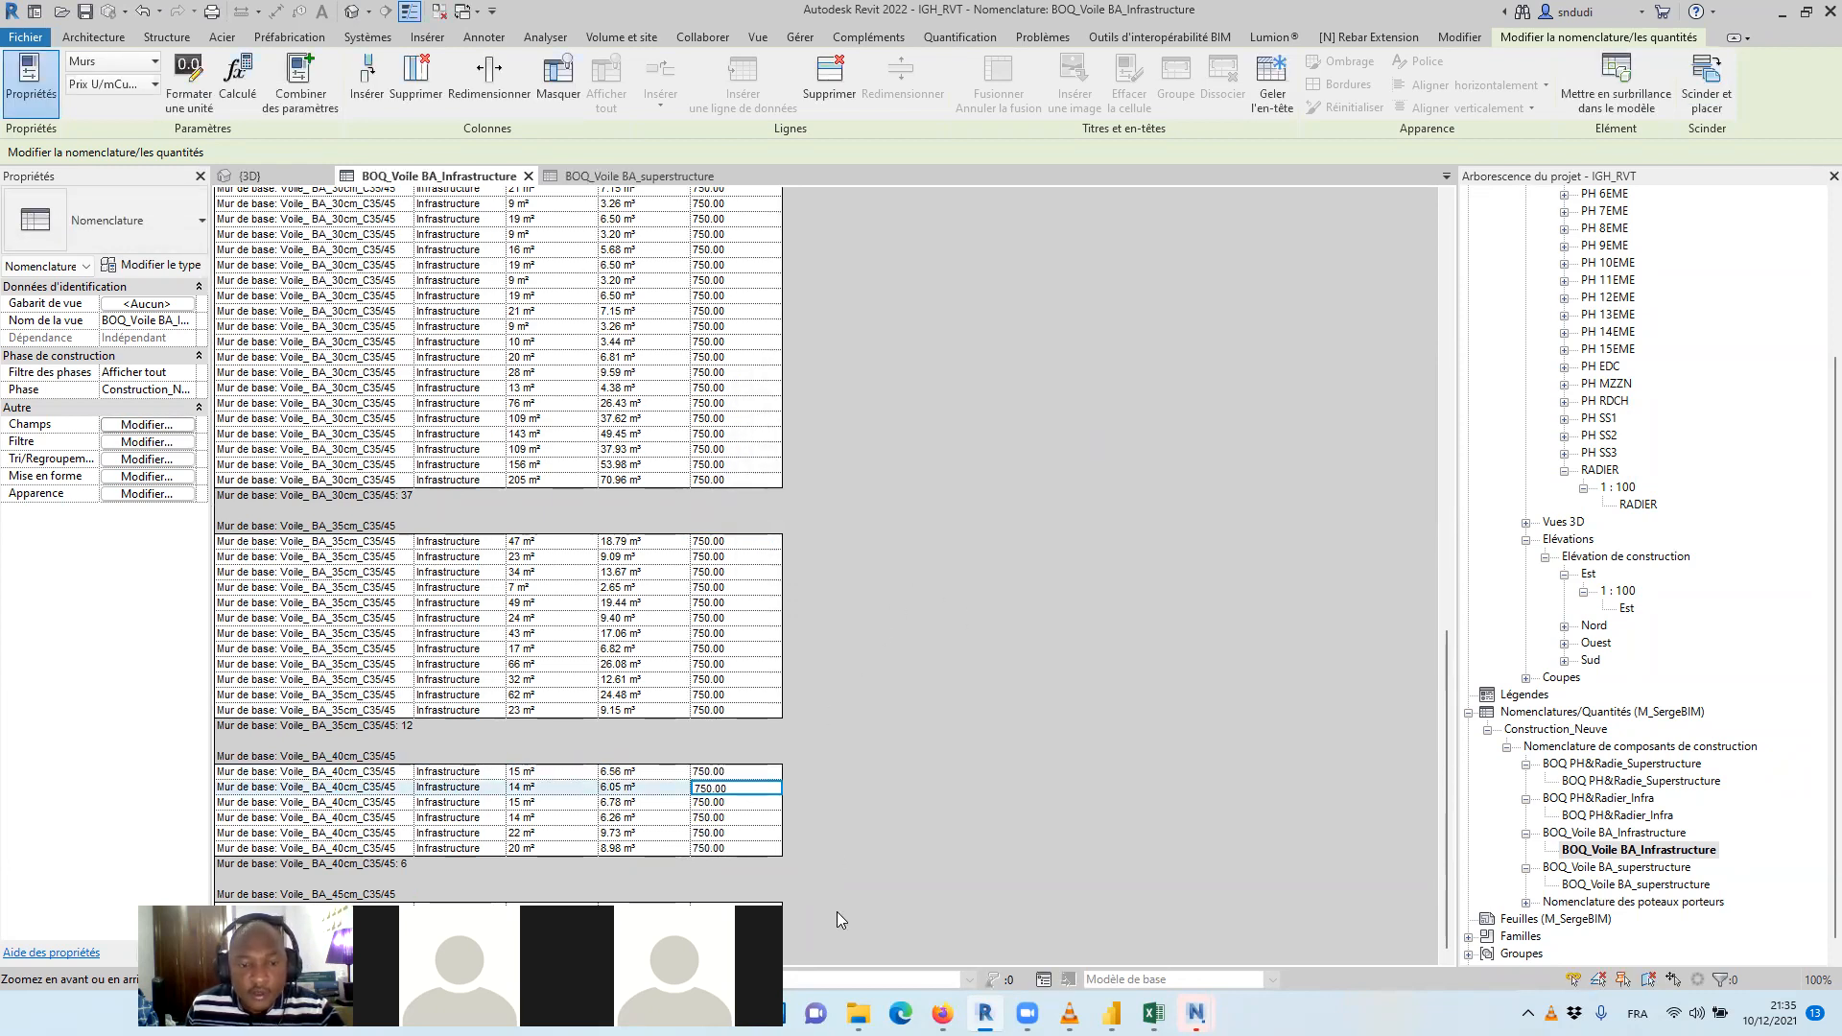
# Set Prix U/mCube($) to 750 for all walls of type Voile_ BA_45cm_C35/45
pyautogui.click(710, 910)
pyautogui.write('75')
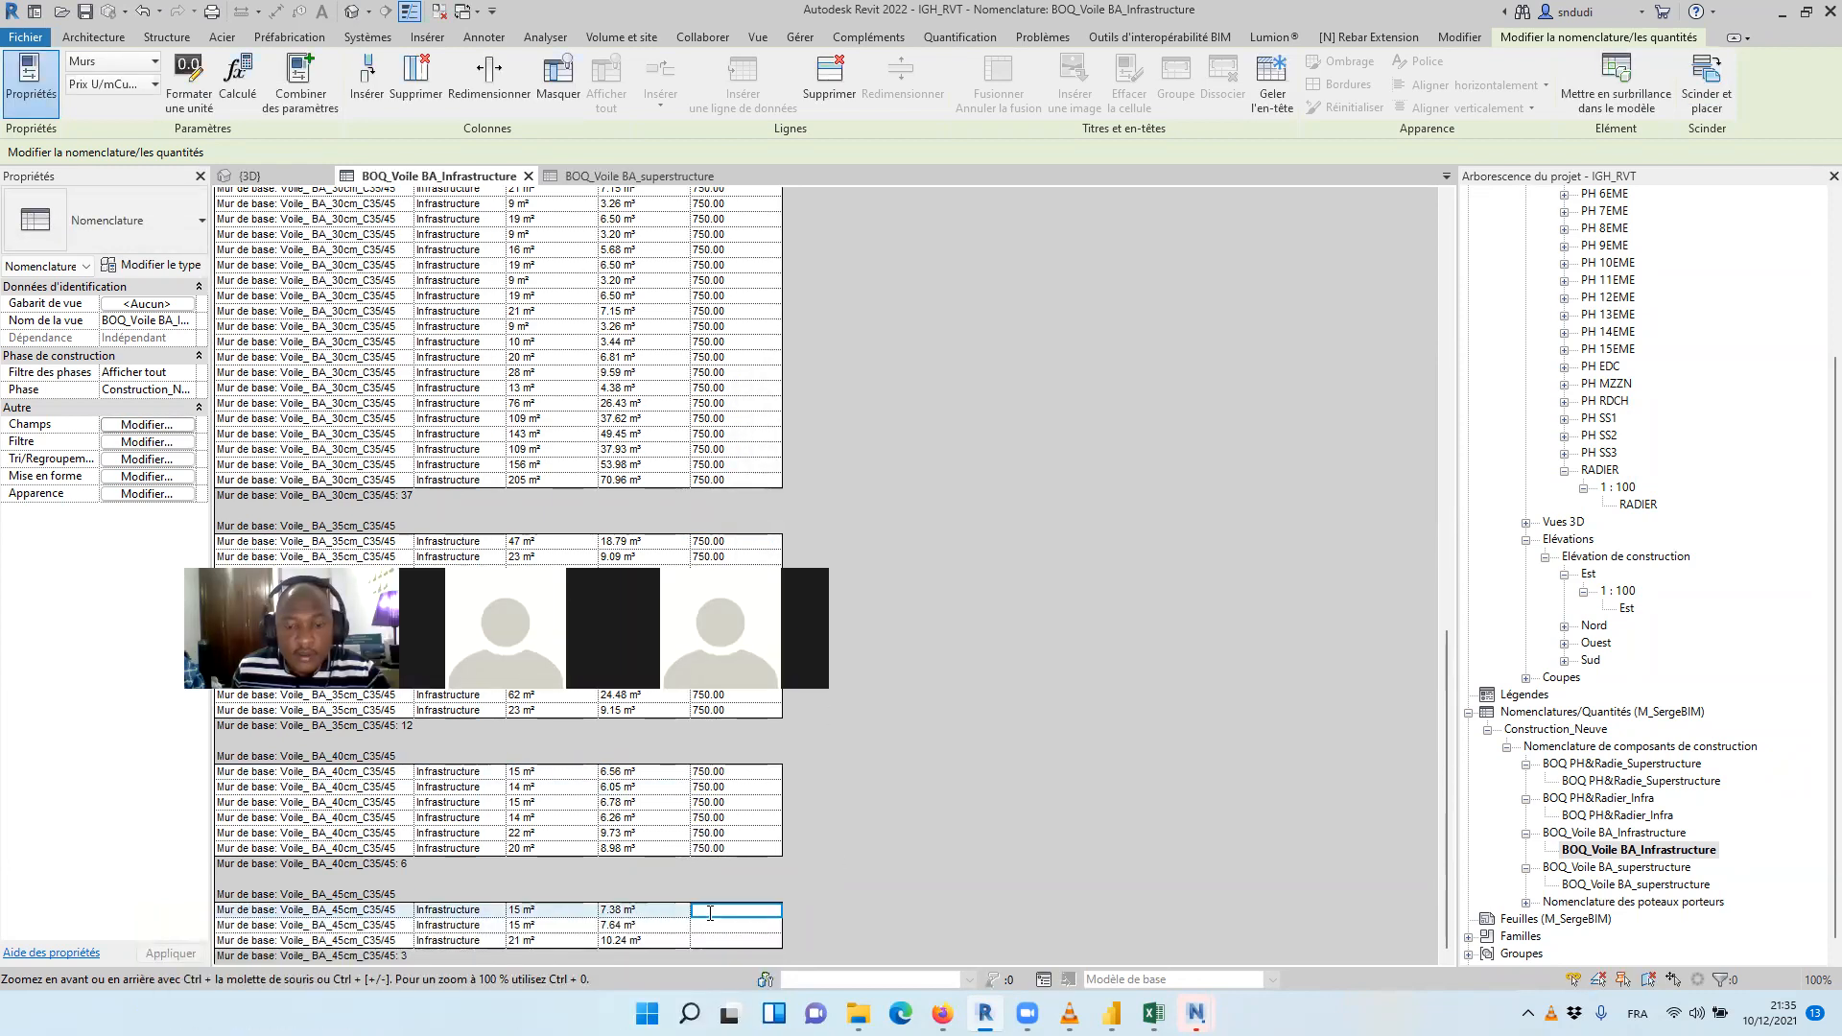
pyautogui.write('0')
pyautogui.press('Return')
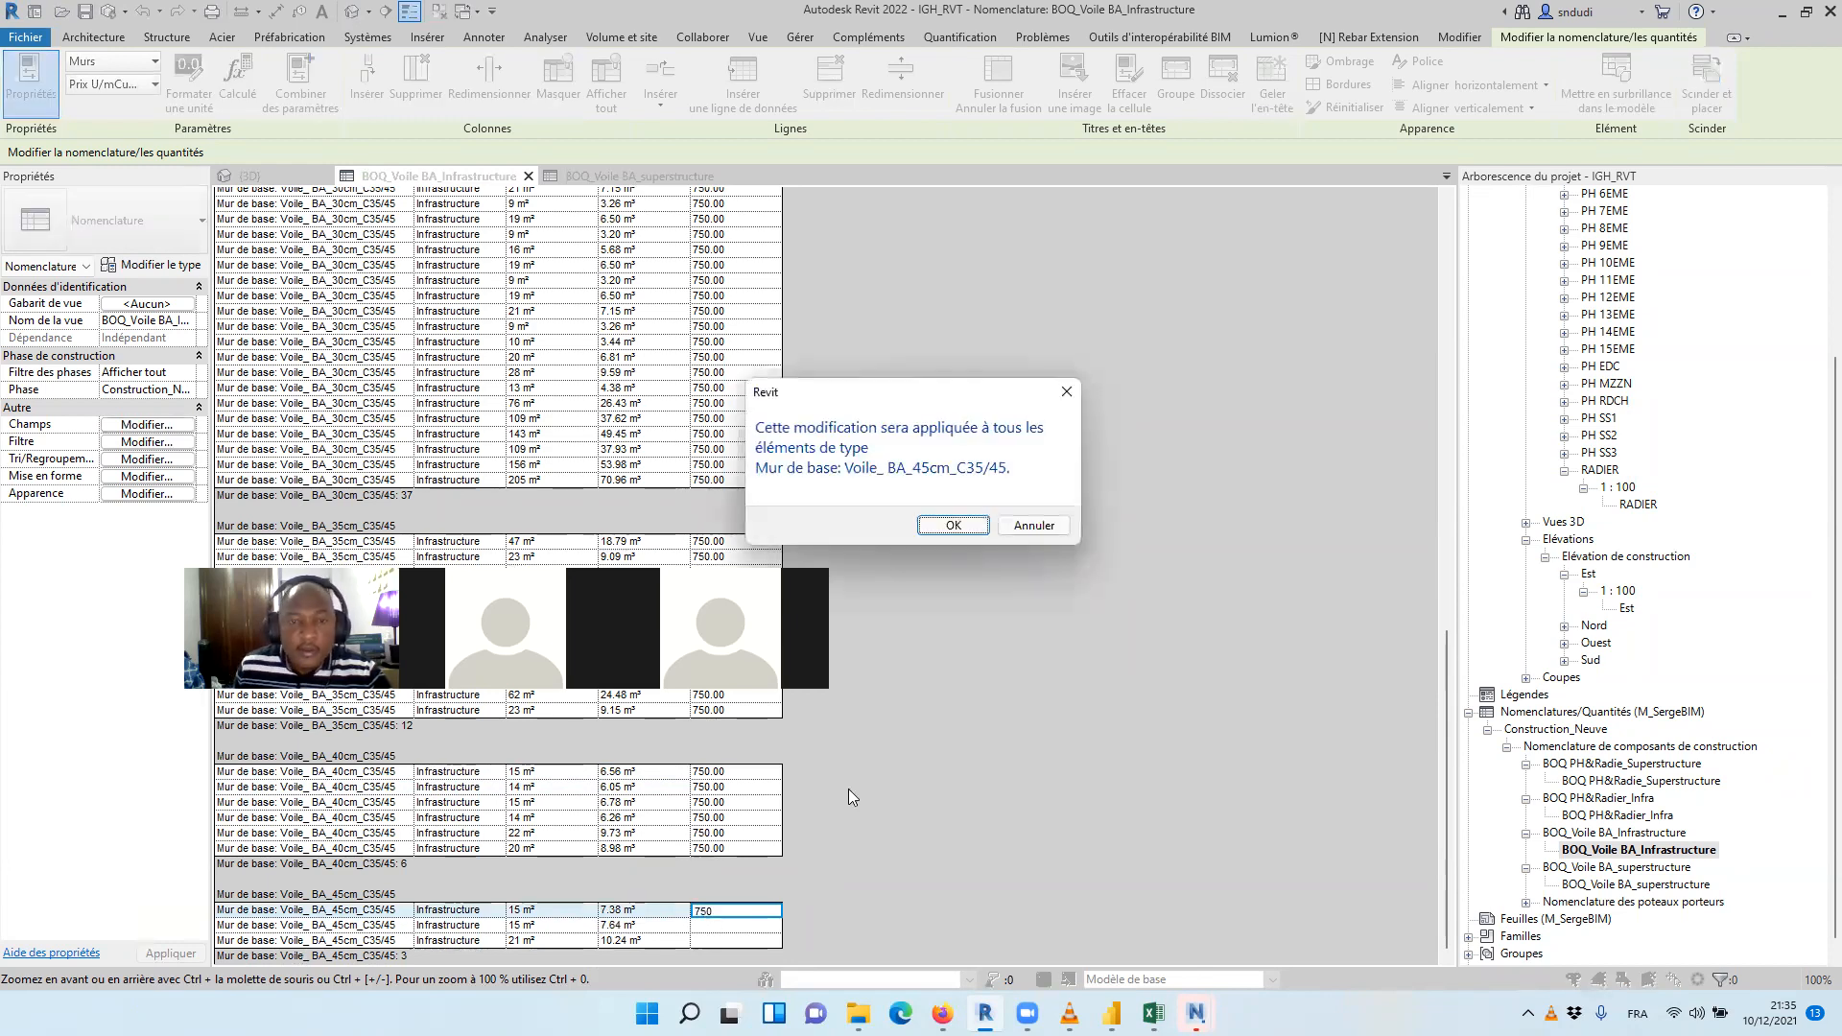
pyautogui.click(924, 518)
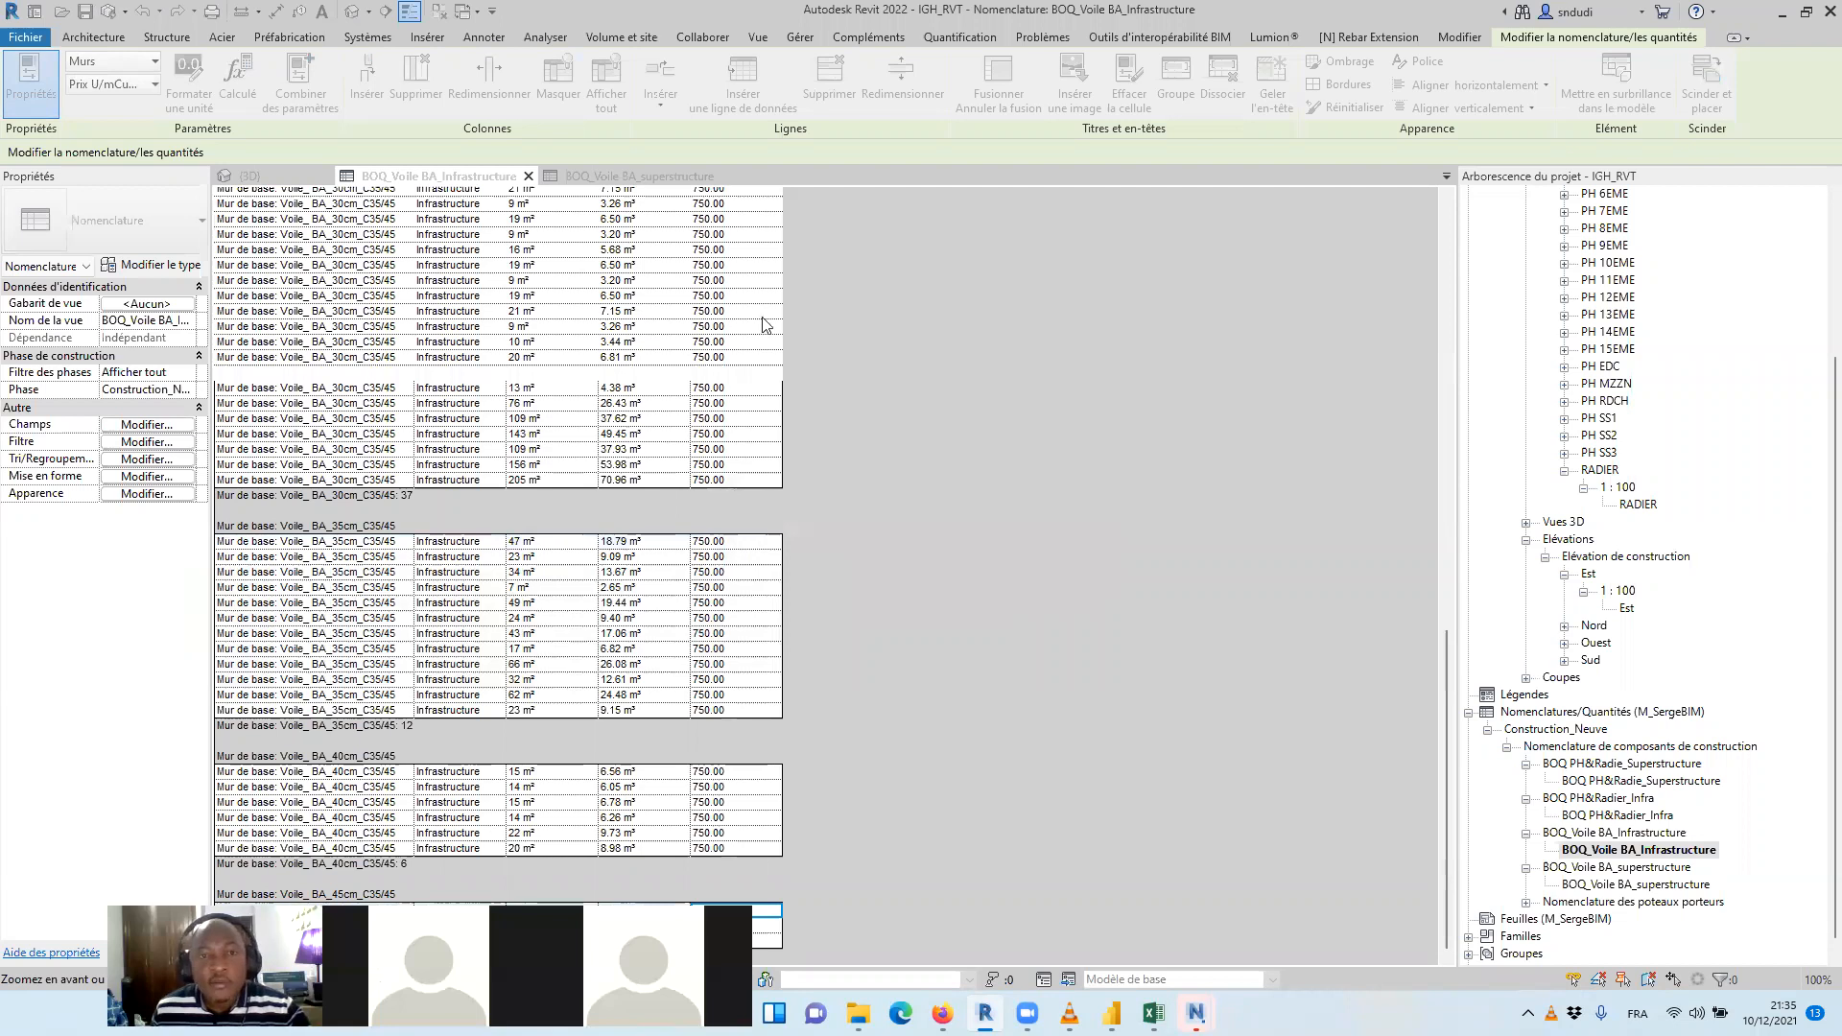
# Start a calculated value named Prix HT($) of type Devise in the infrastructure wall schedule's fields
pyautogui.scroll(15, 764, 320)
pyautogui.click(178, 424)
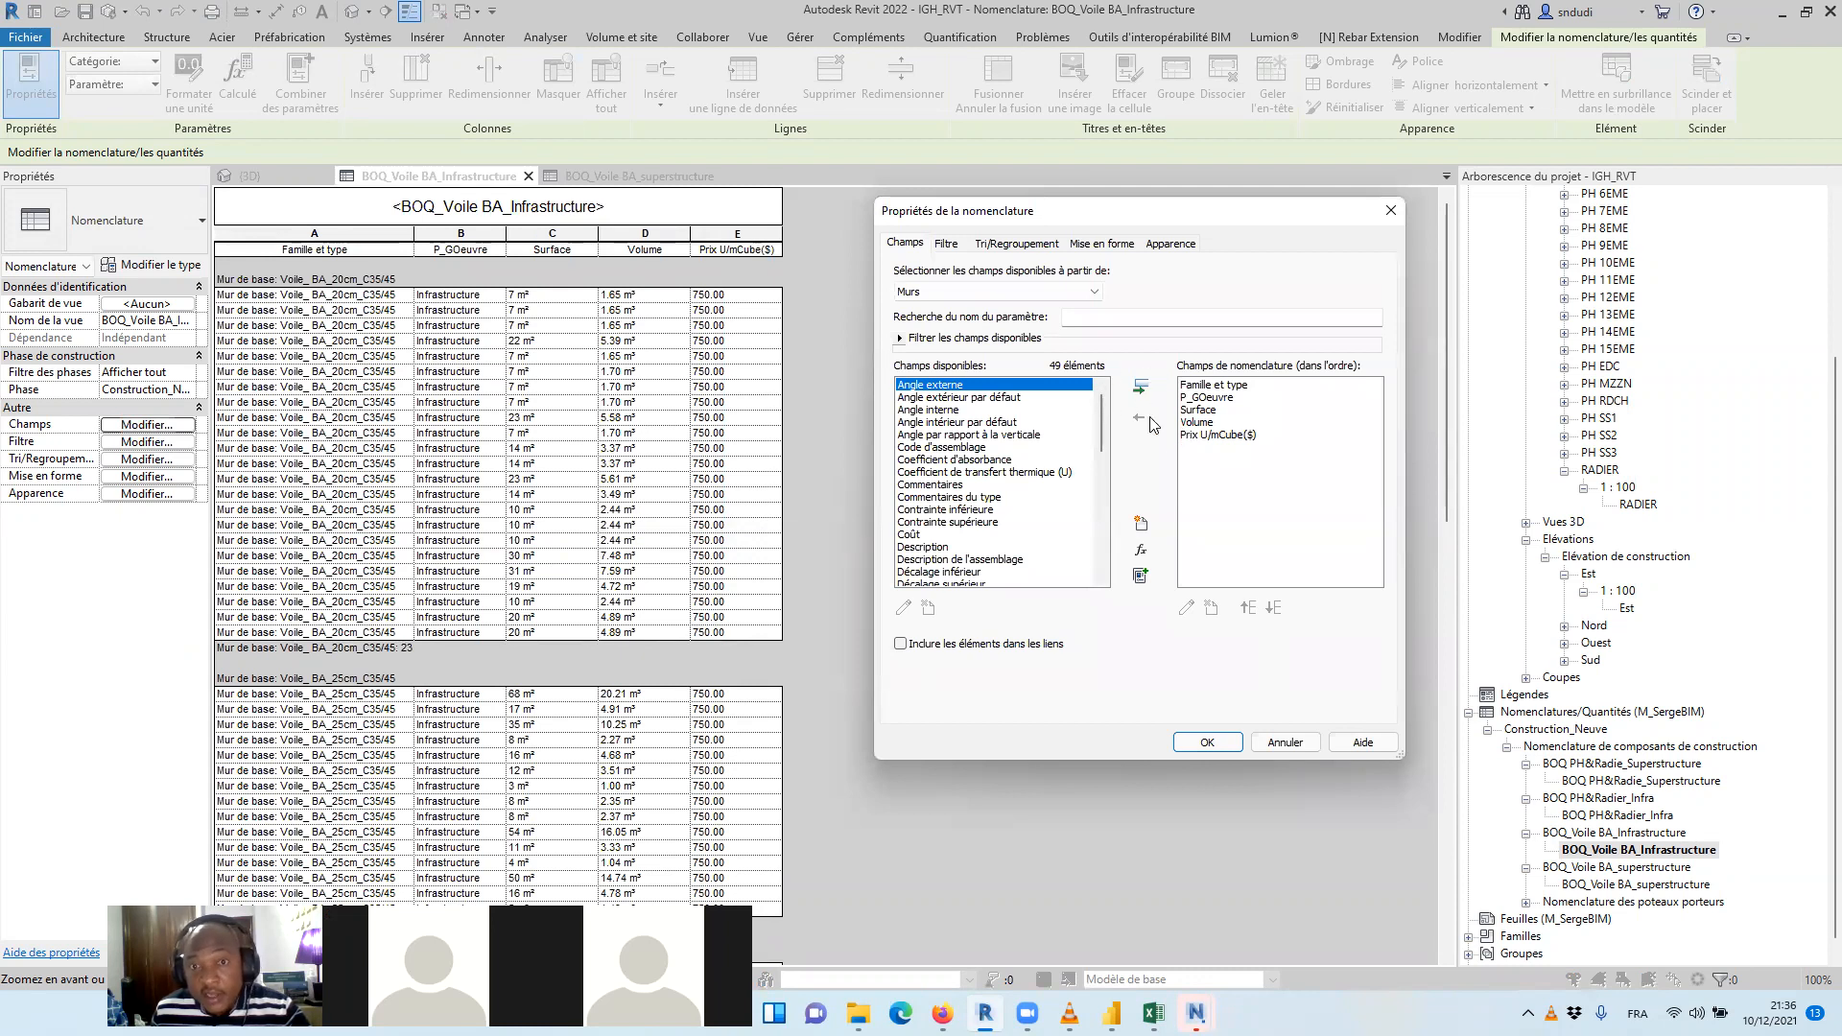
pyautogui.click(1140, 550)
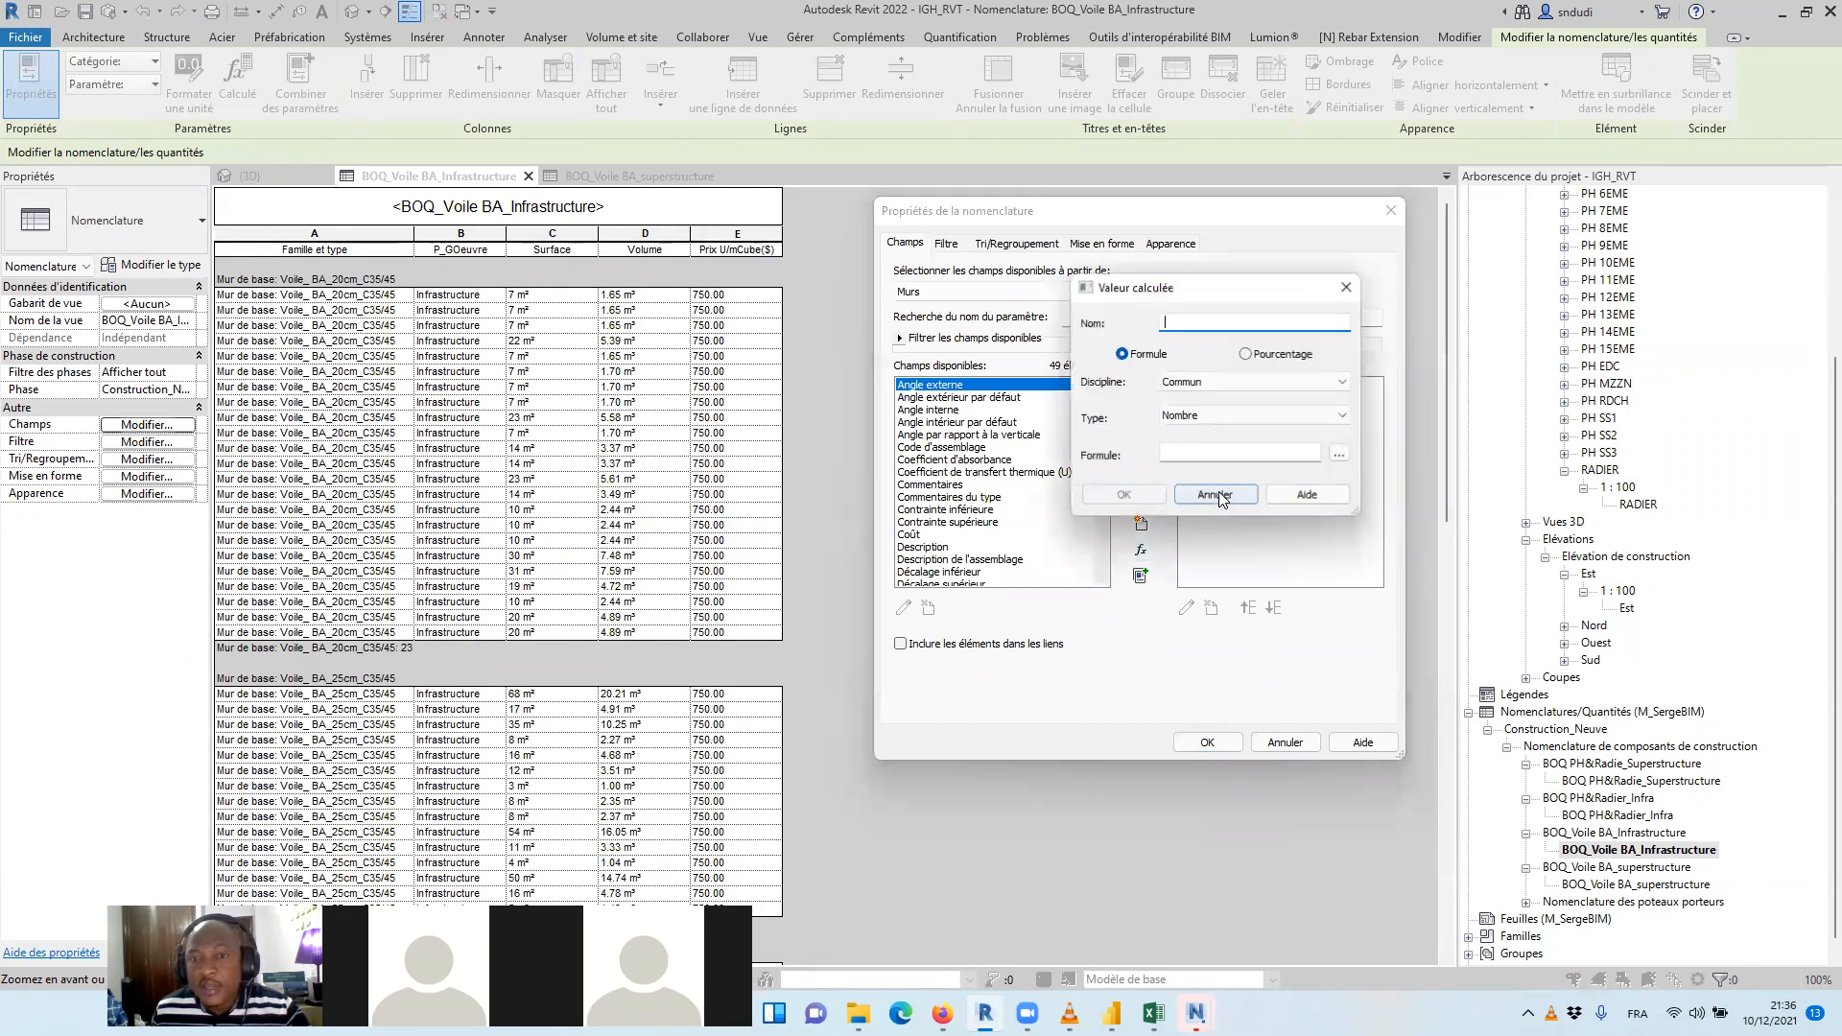
pyautogui.write('Prix HT(')
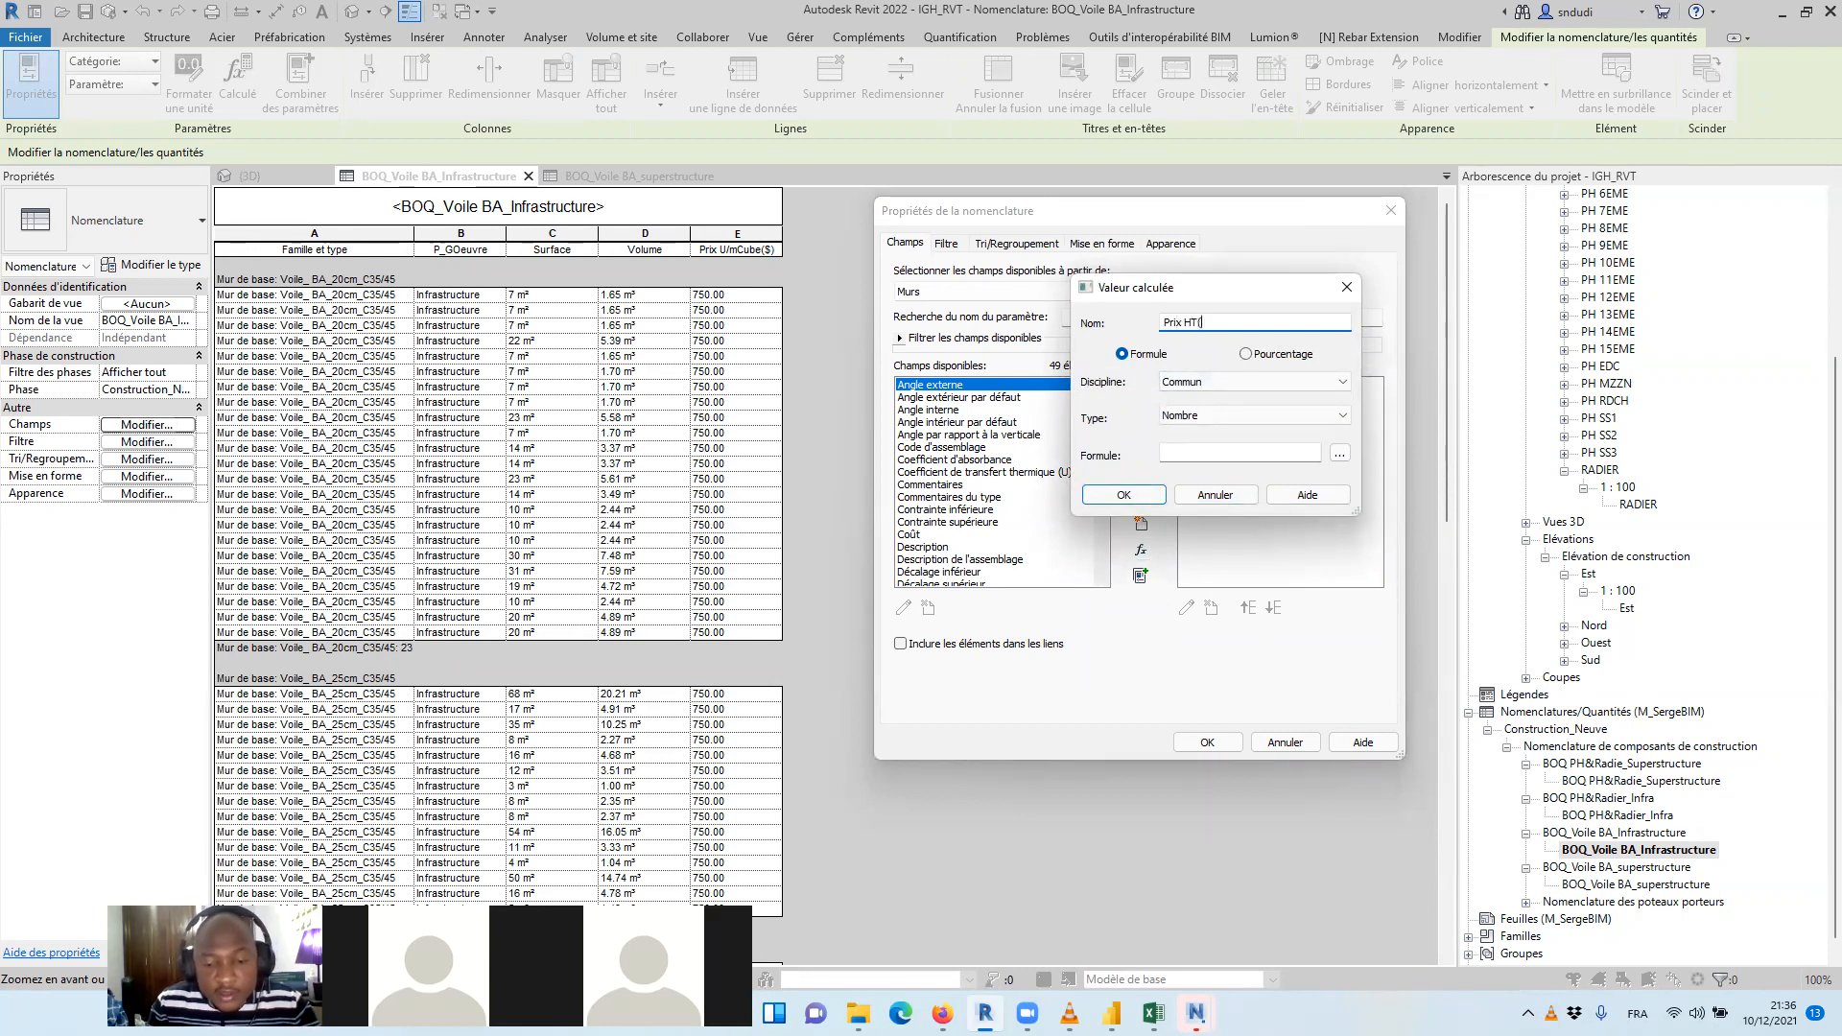
pyautogui.write('$)')
pyautogui.click(1266, 417)
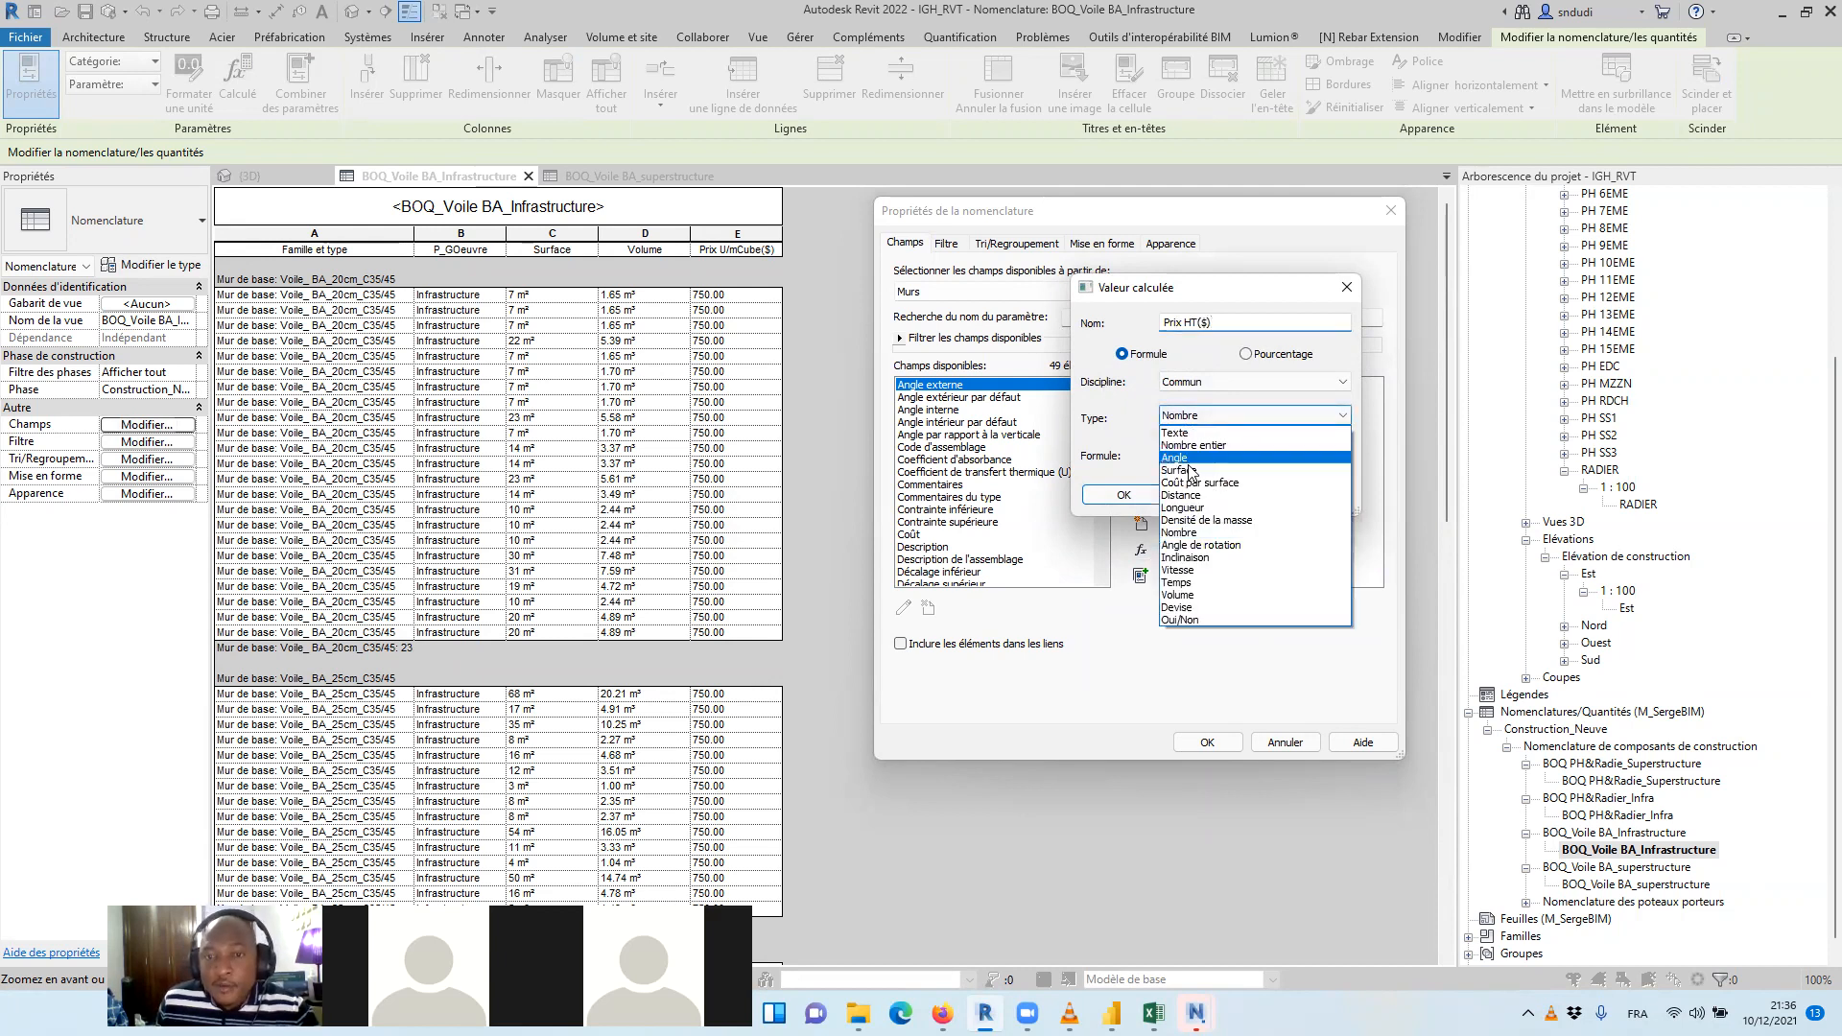
pyautogui.click(1181, 608)
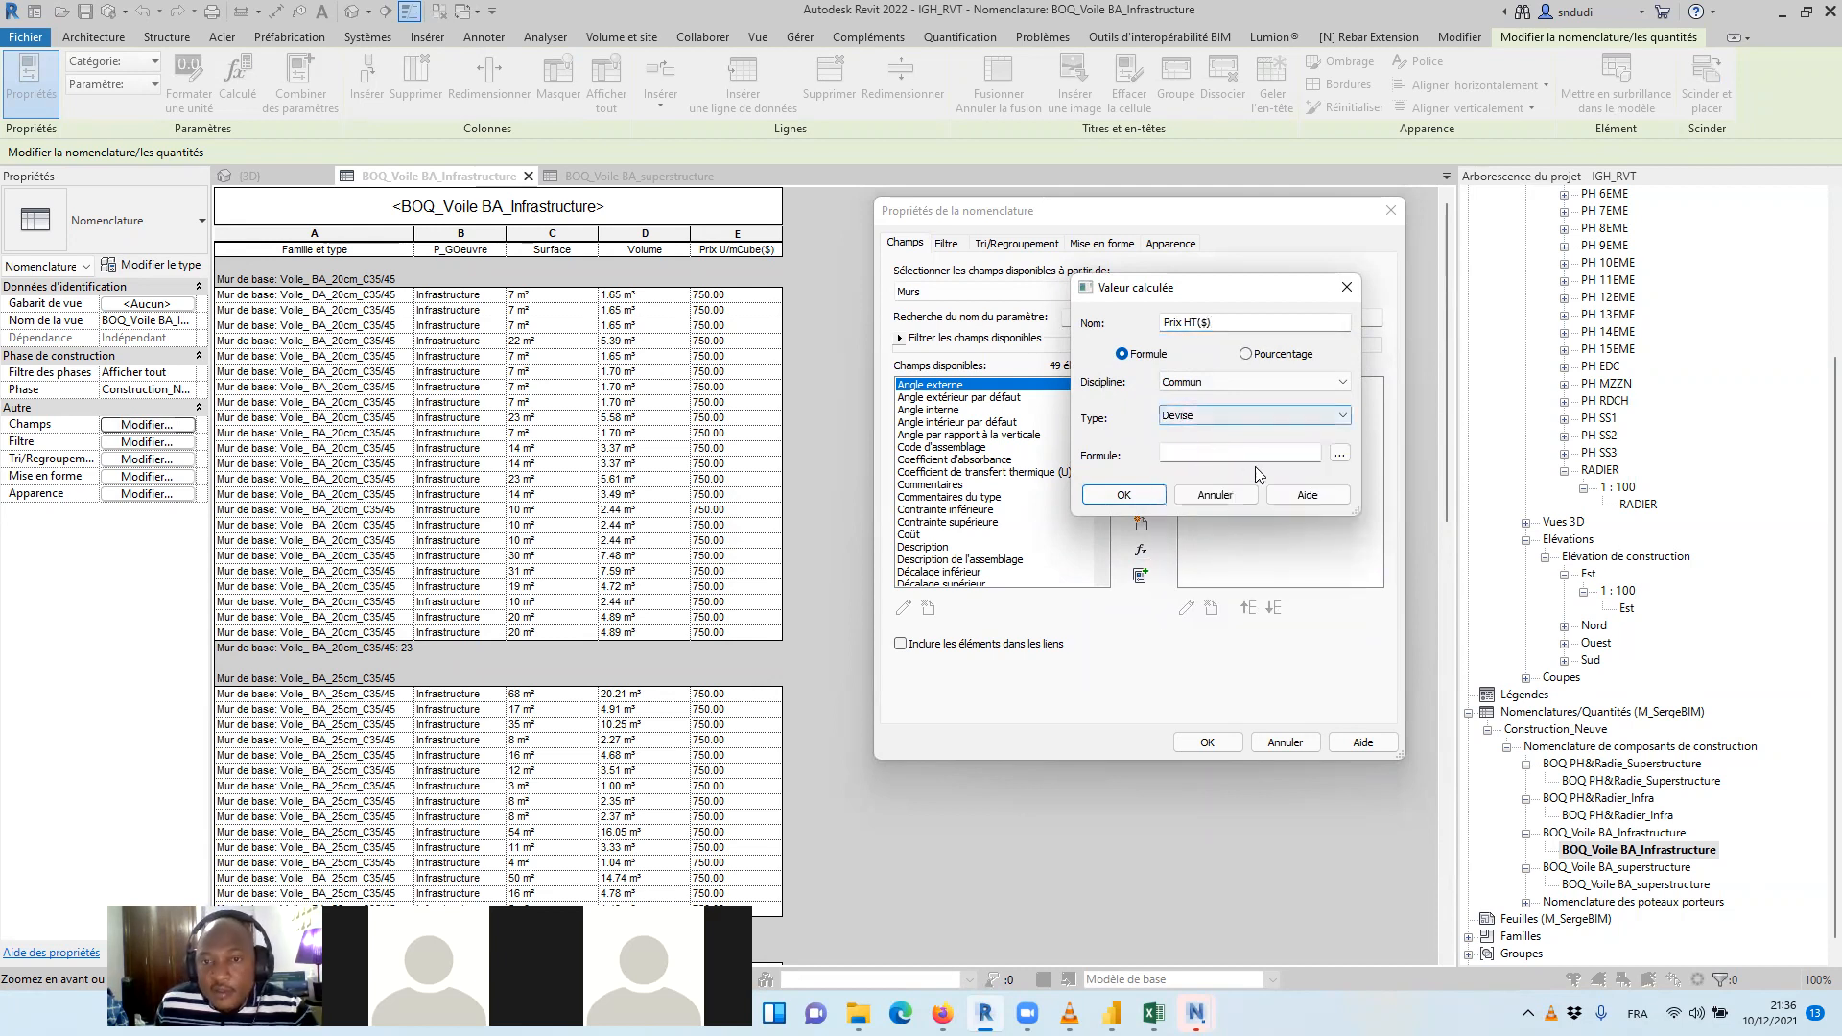
# Give Prix HT($) the formula ([Prix U/mCube($)]*Volume)/1m^3 and apply the new field to the schedule
pyautogui.click(1340, 455)
pyautogui.click(1149, 357)
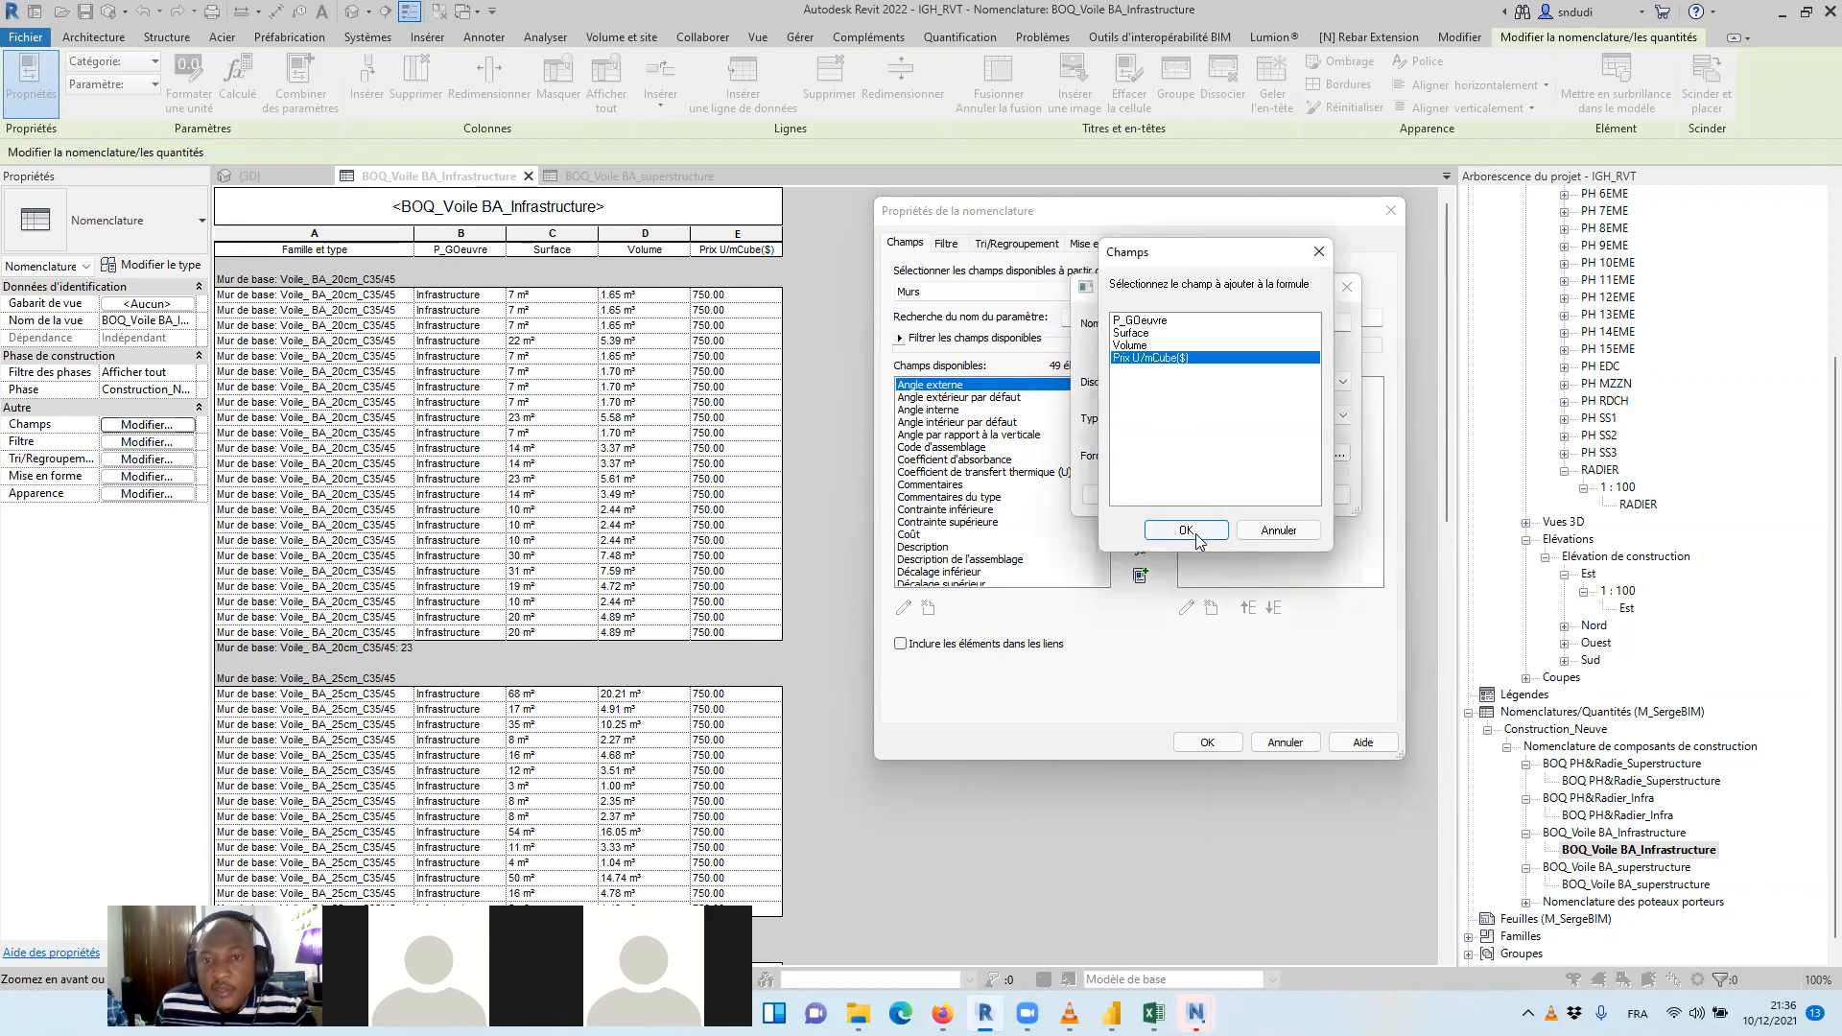
pyautogui.click(1186, 531)
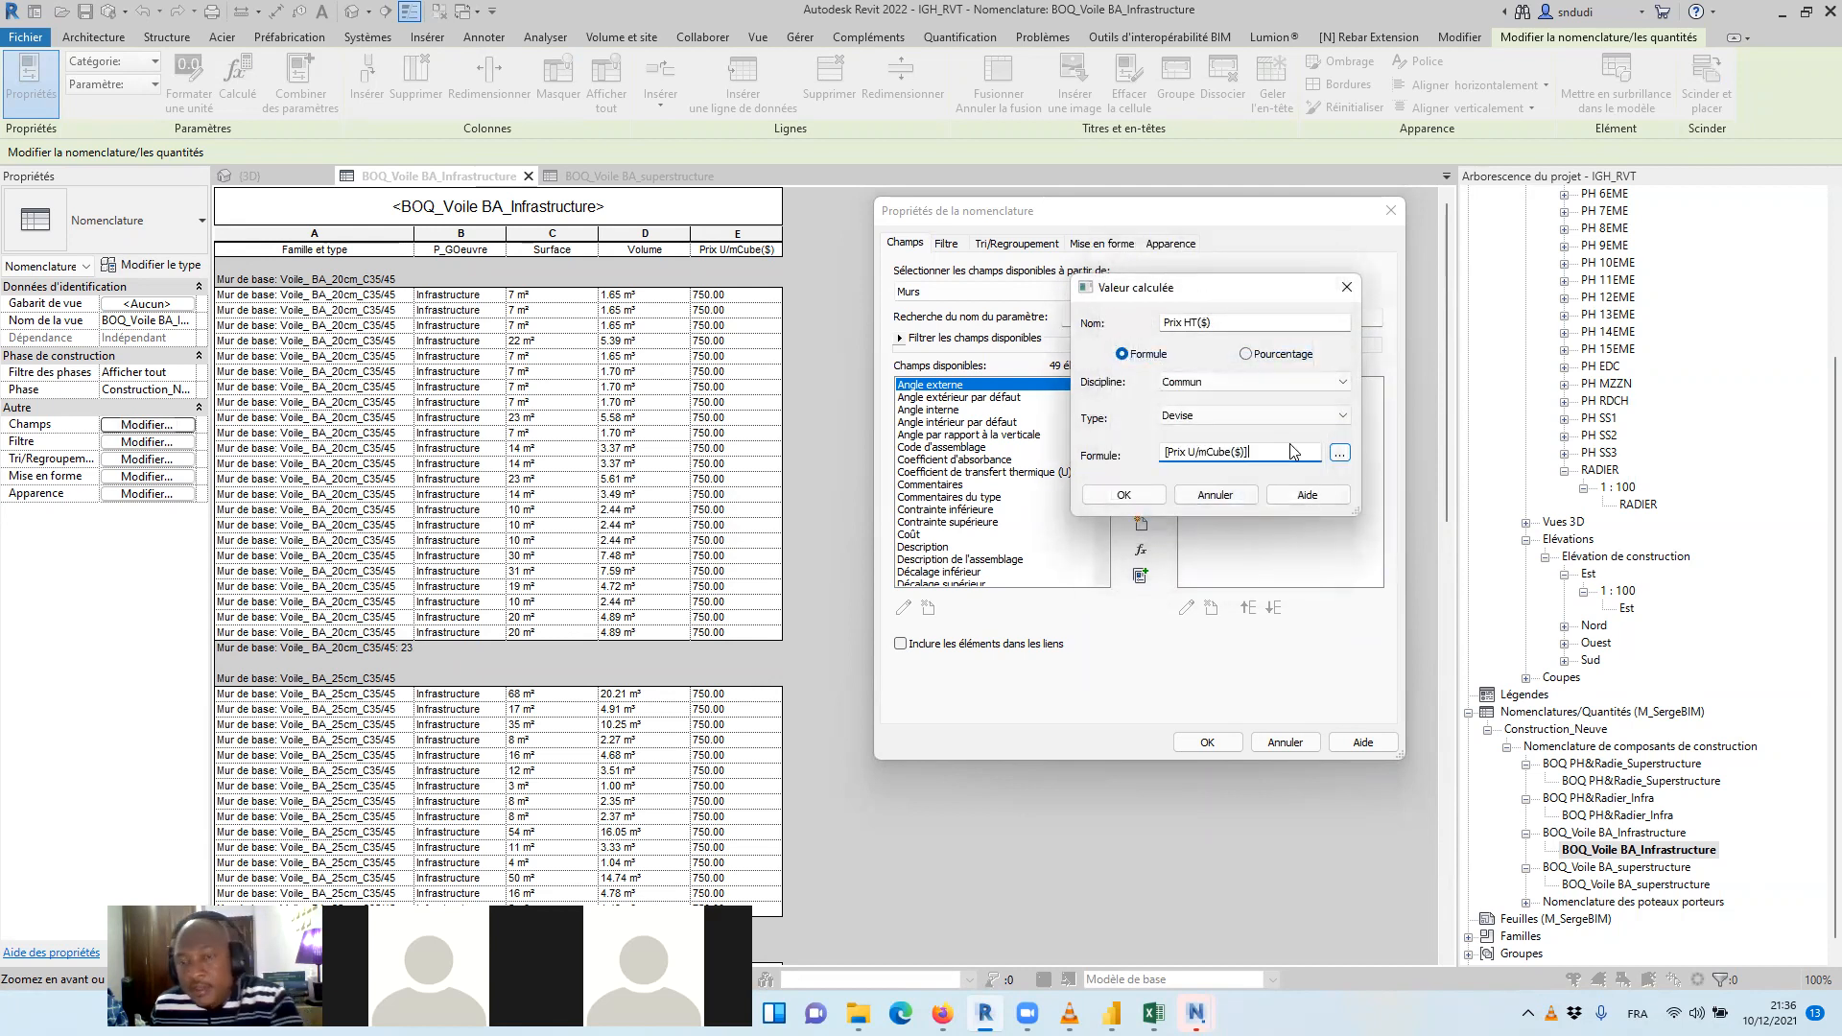
pyautogui.click(1340, 453)
pyautogui.click(1132, 345)
pyautogui.click(1185, 530)
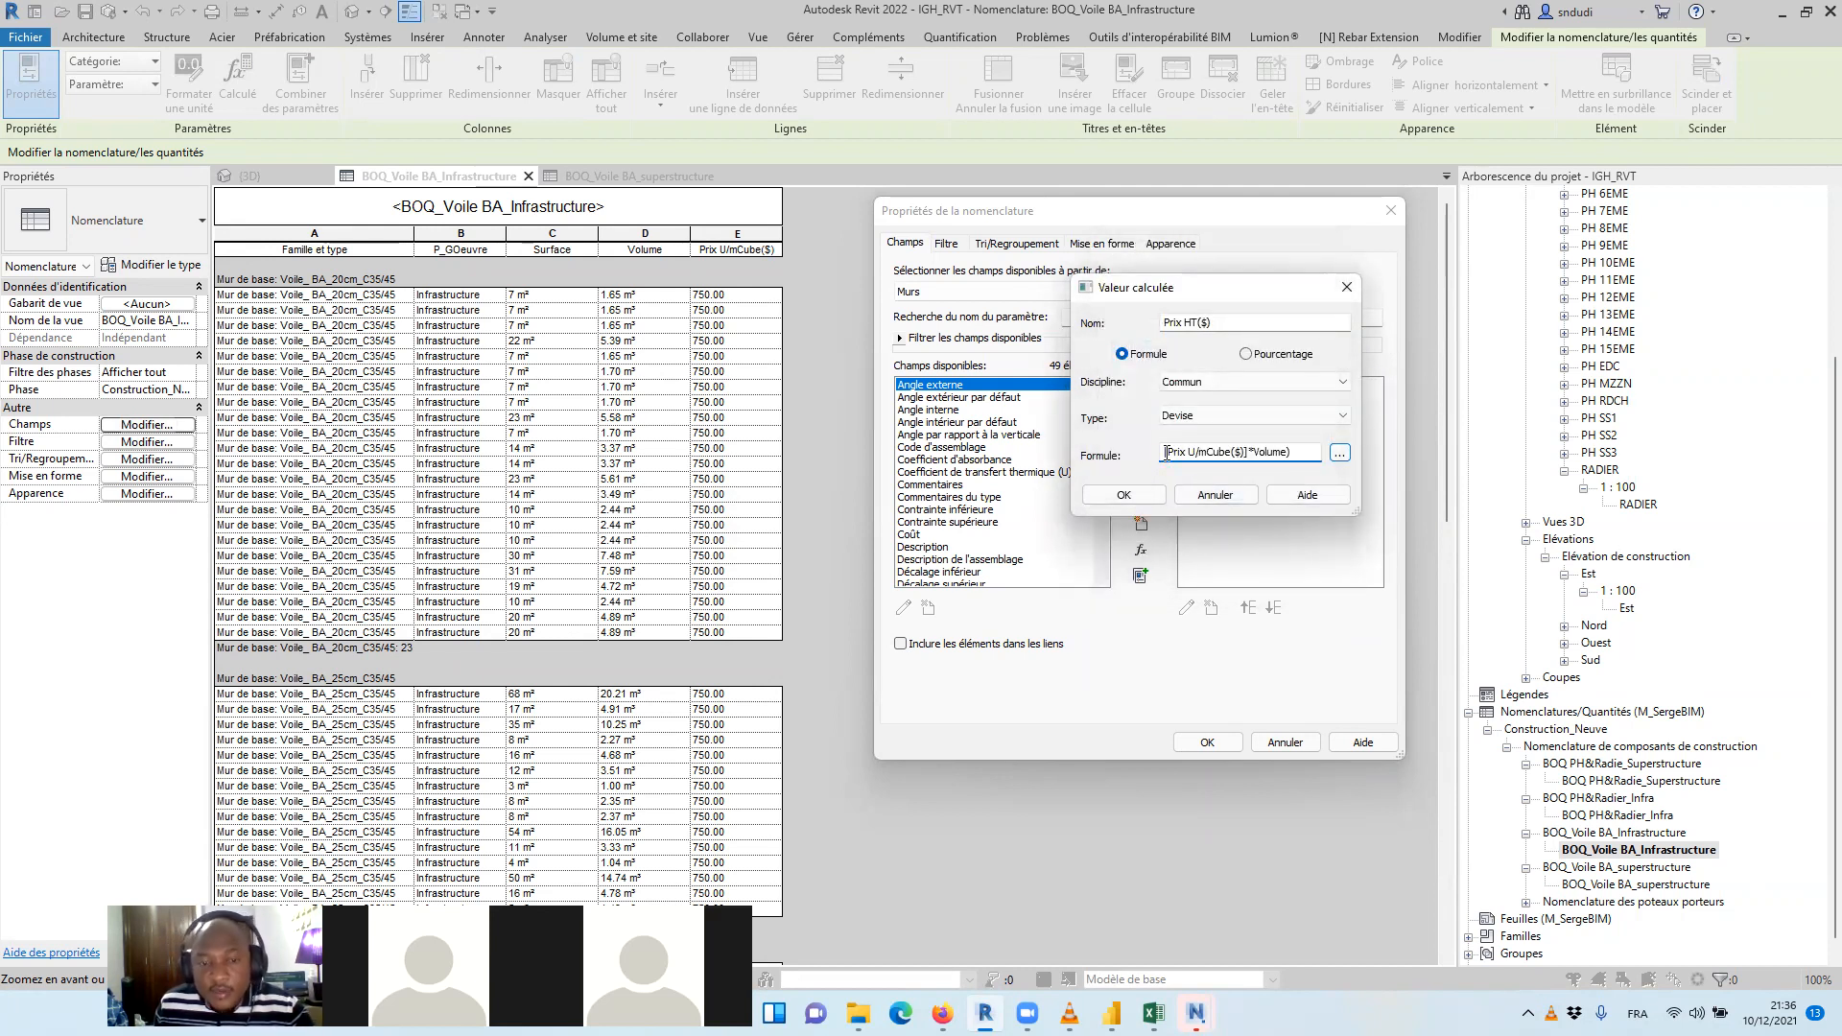
pyautogui.write('(')
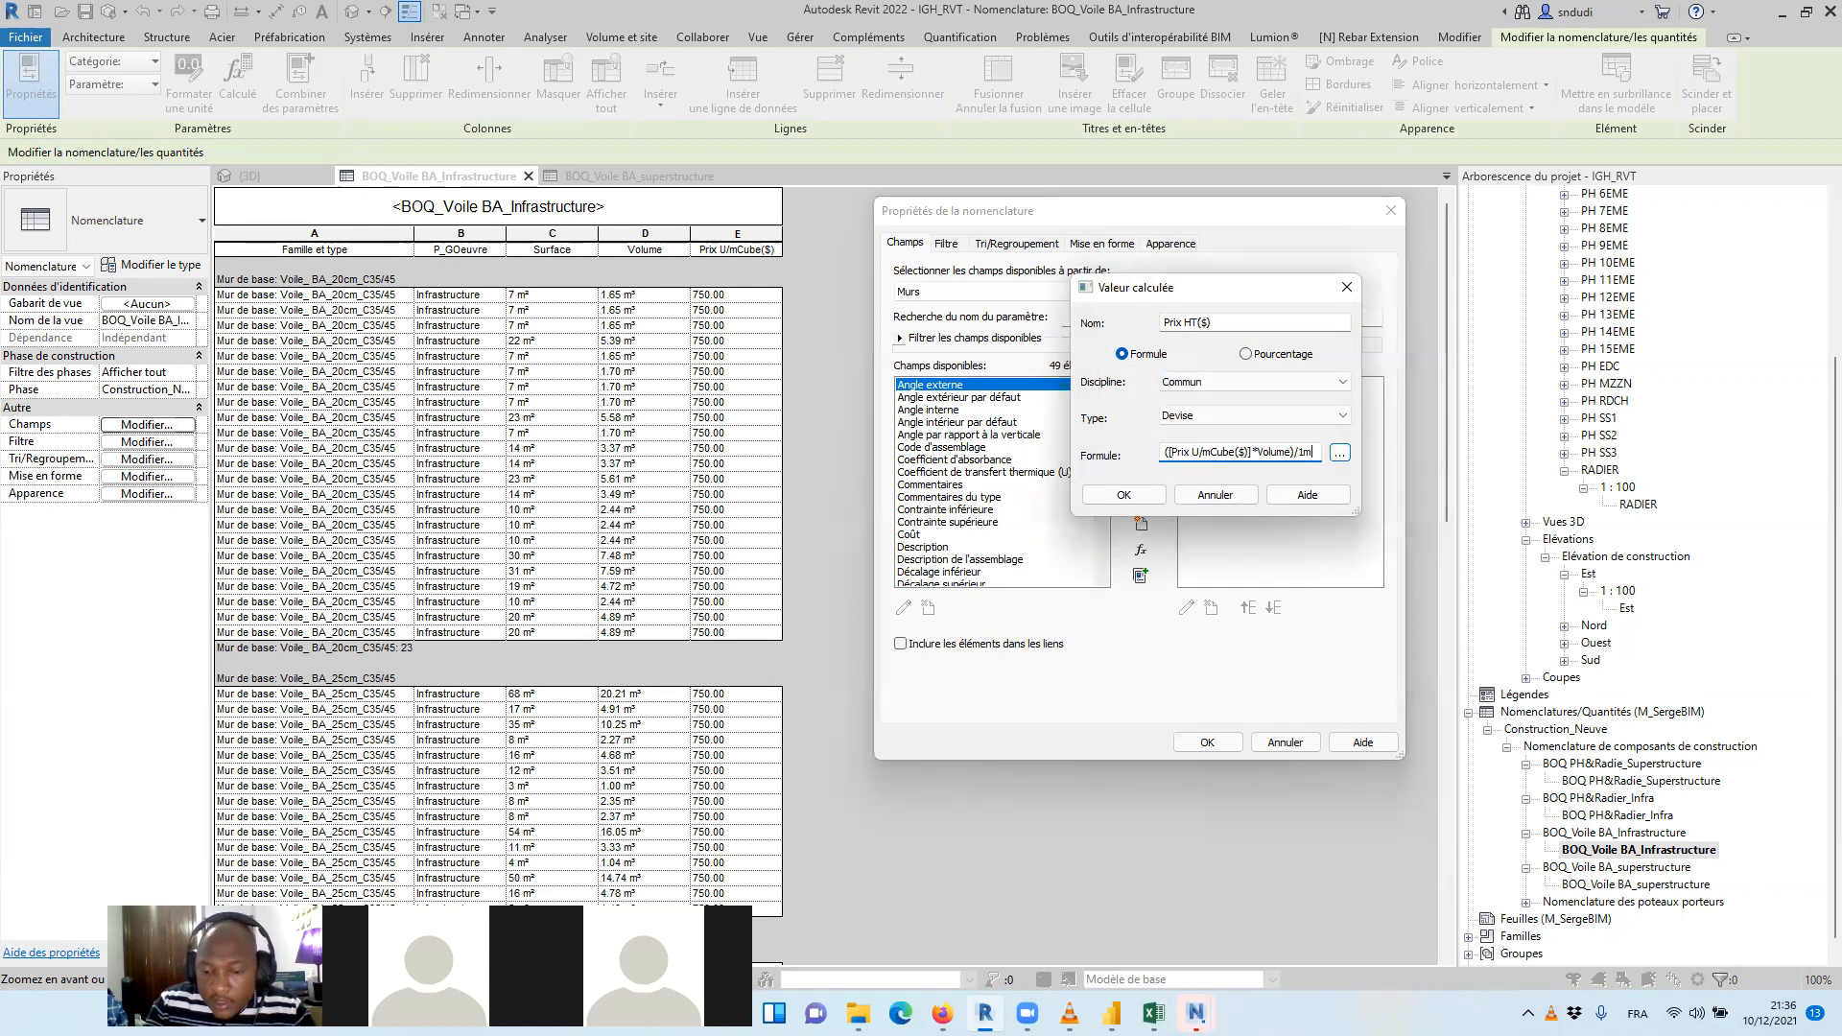
pyautogui.write('^3')
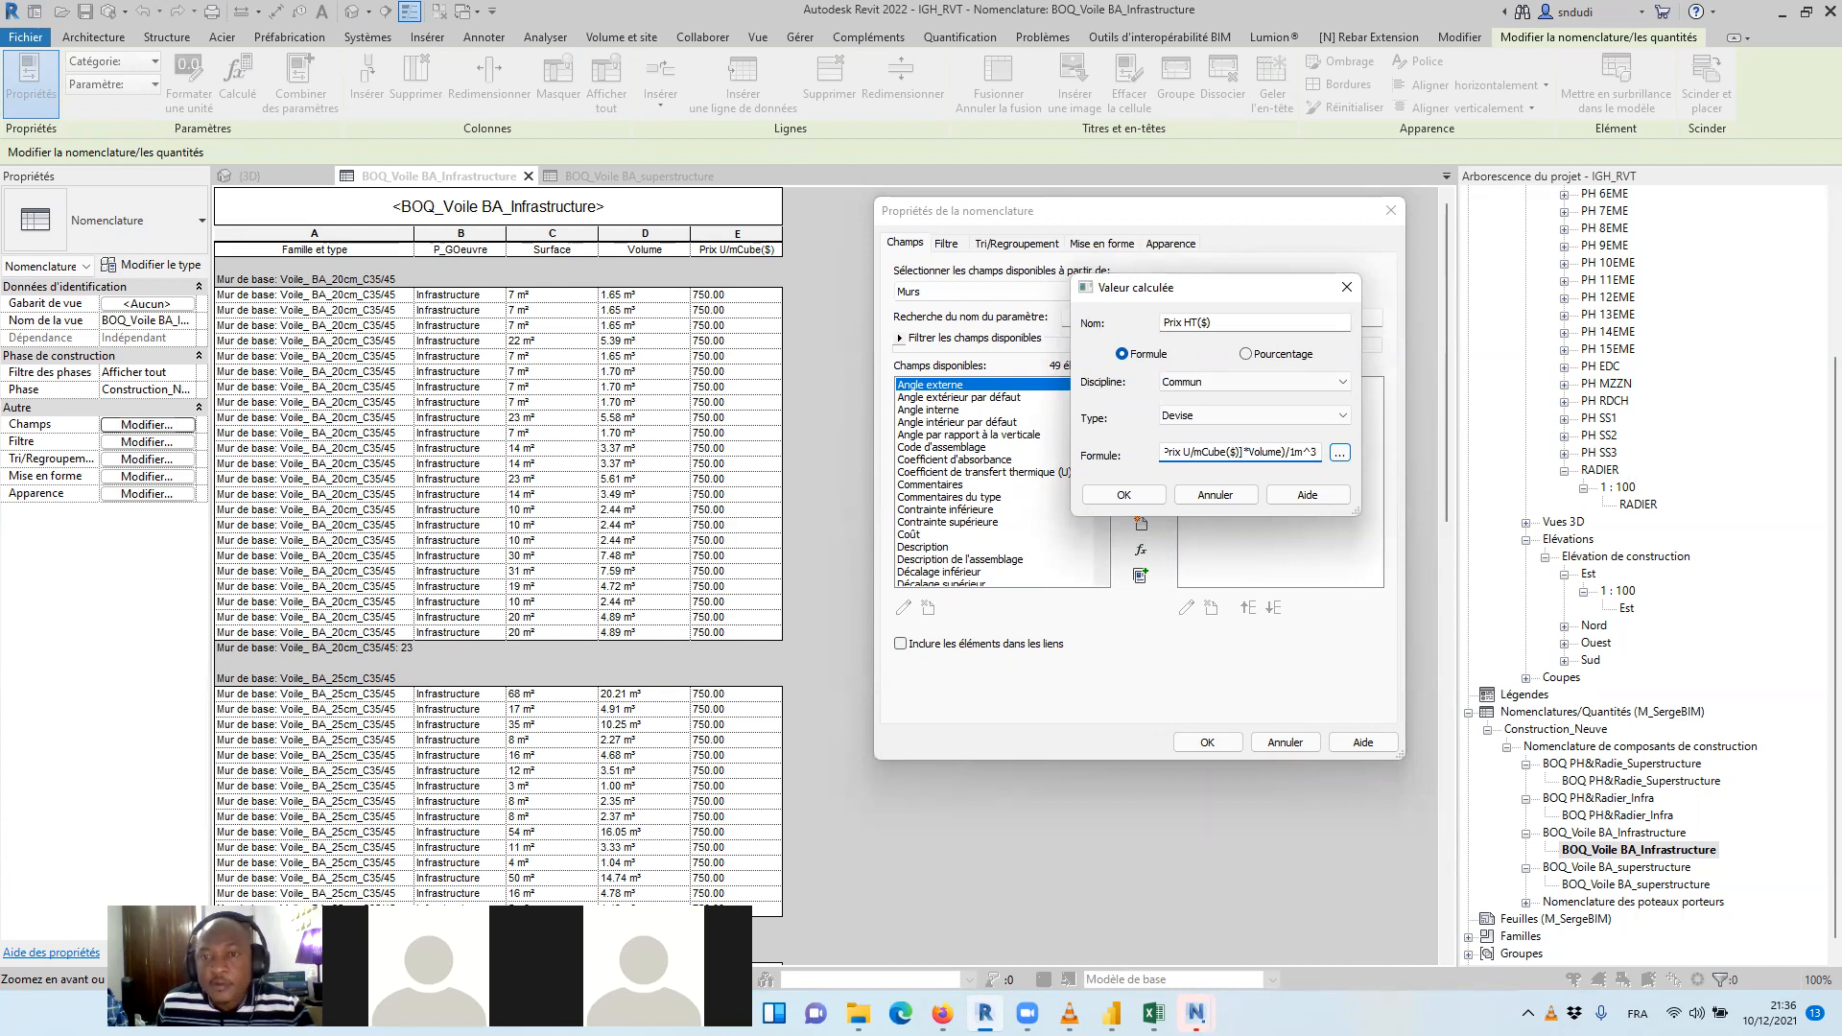
pyautogui.click(1147, 496)
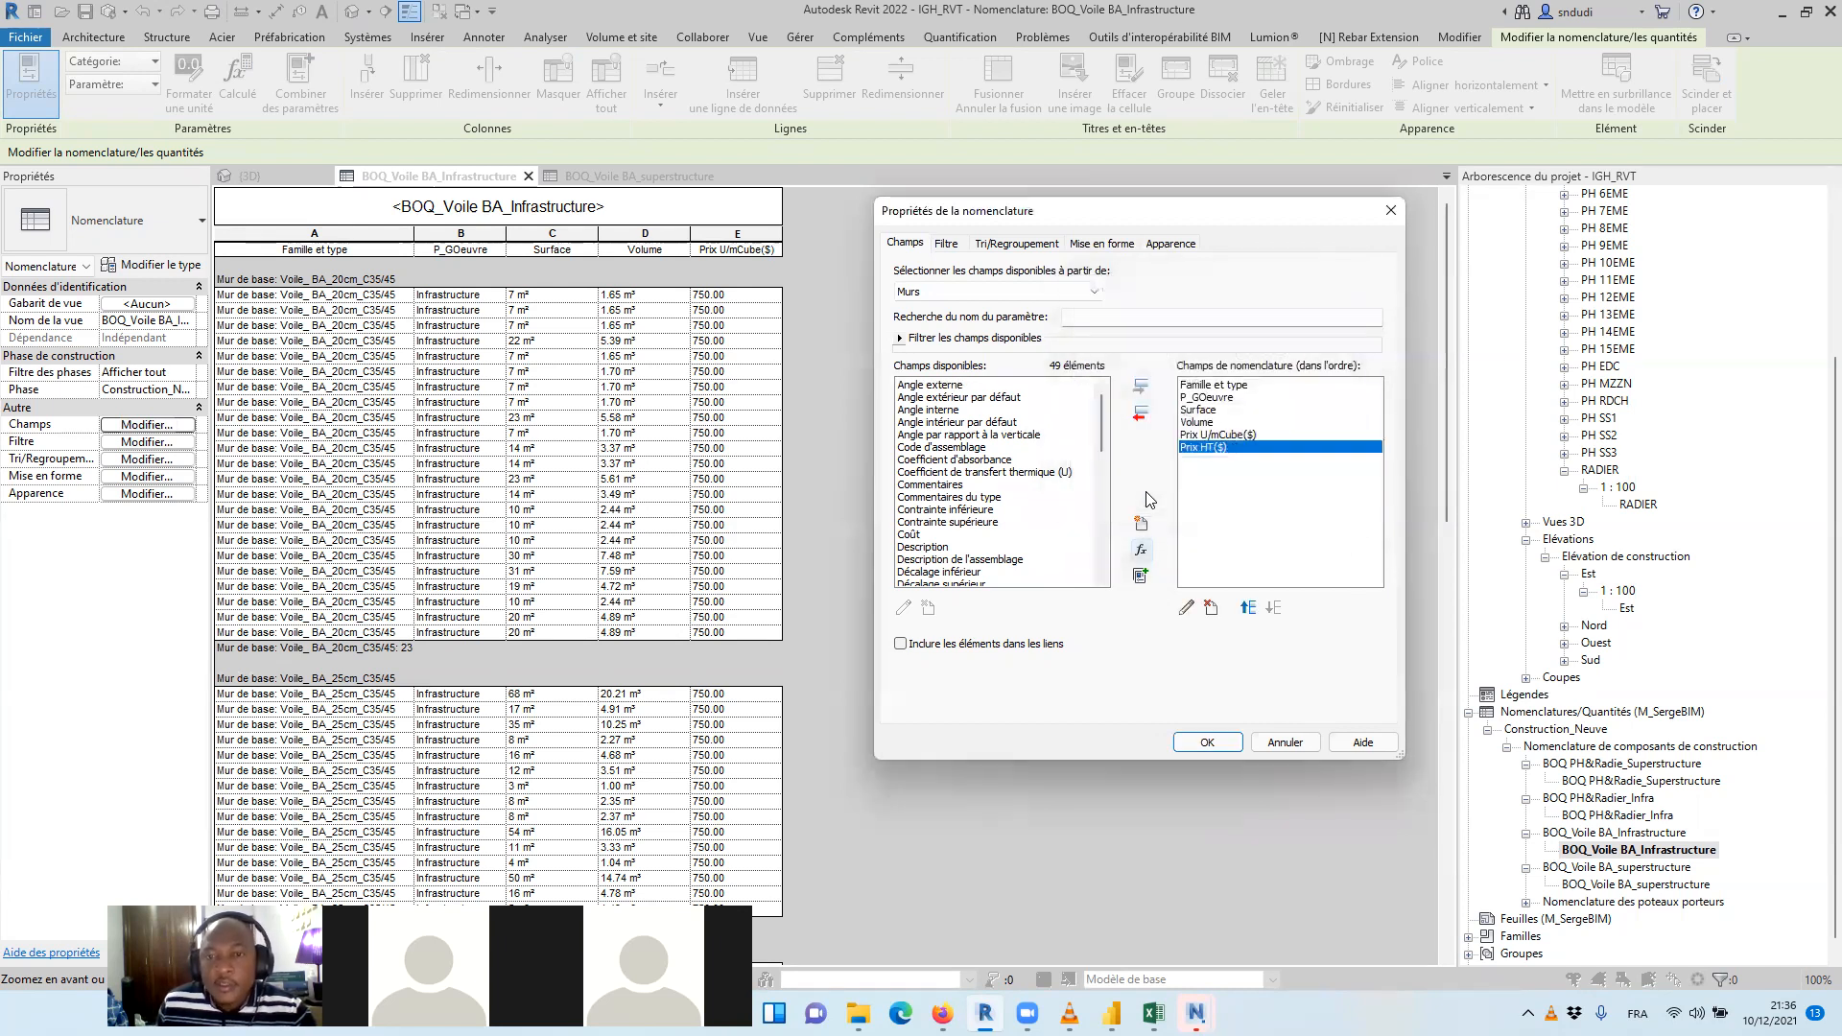
pyautogui.click(1234, 748)
pyautogui.scroll(-2, 852, 363)
pyautogui.scroll(2, 849, 362)
# Start another calculated value named prix TTC($) of type Devise in the infrastructure wall schedule's fields
pyautogui.click(147, 424)
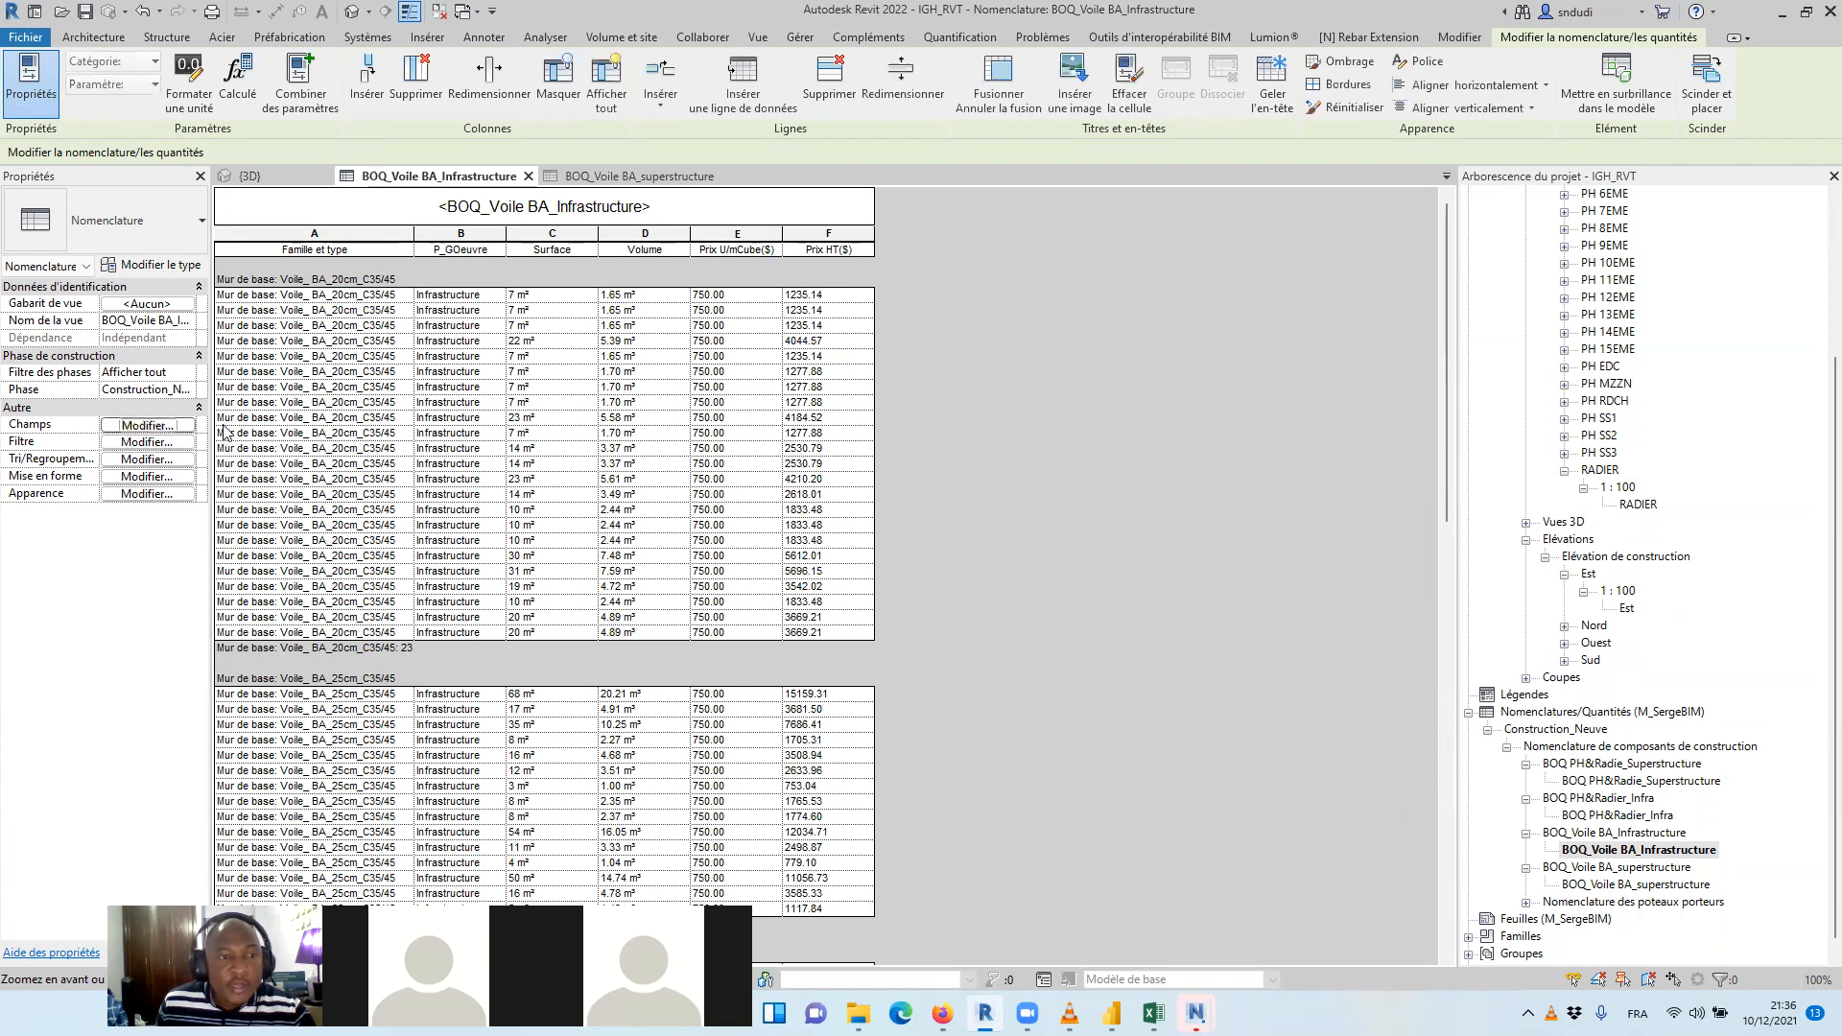
pyautogui.click(1138, 546)
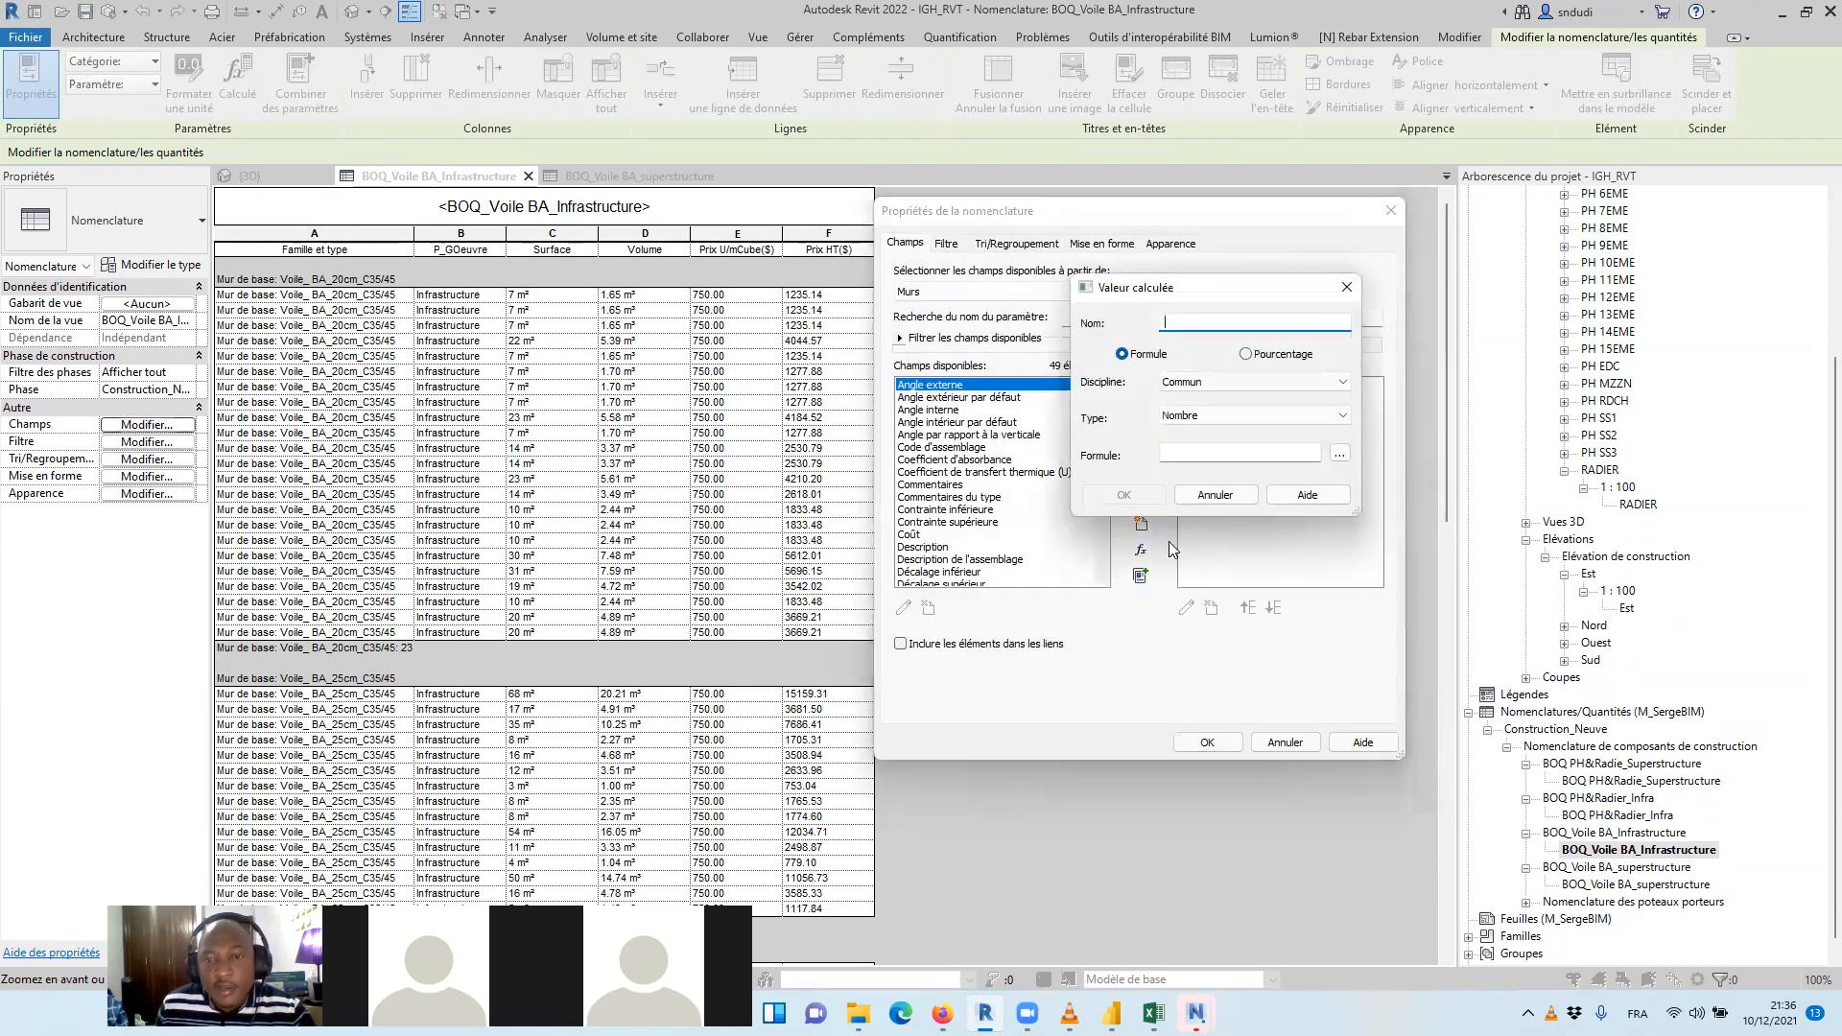
pyautogui.write('prix TTC($')
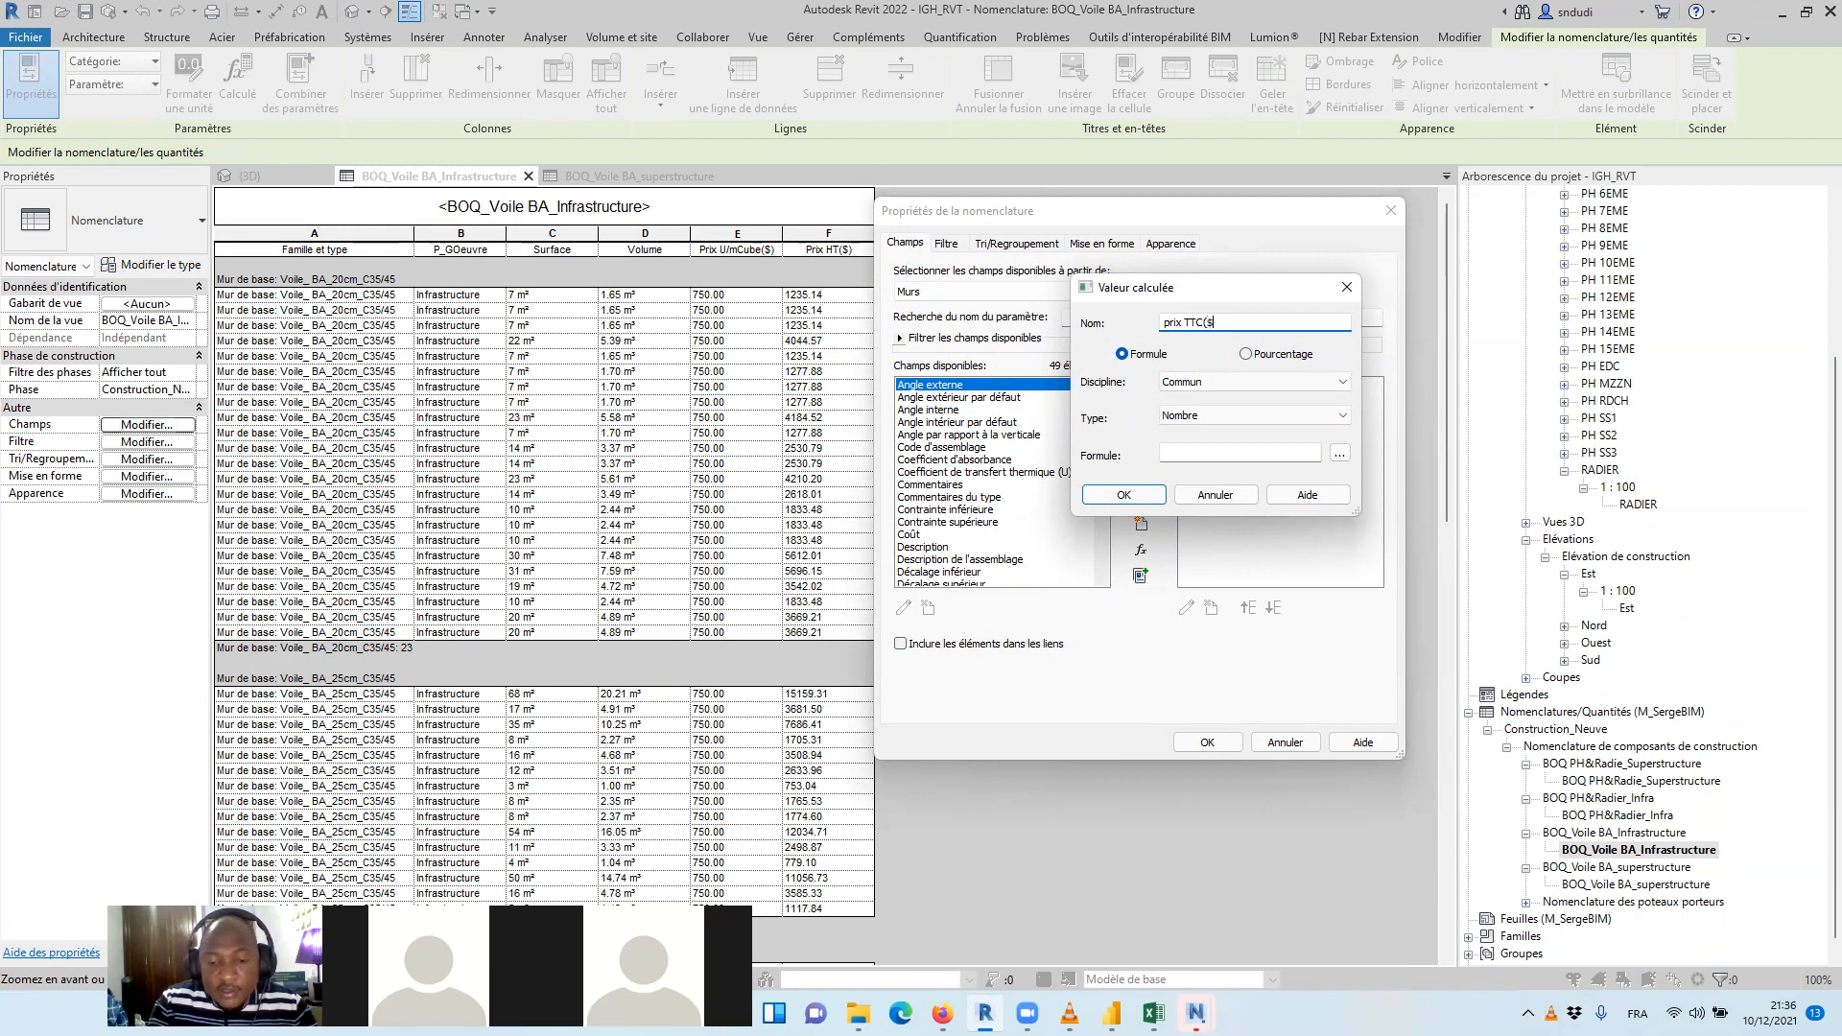
pyautogui.click(1304, 415)
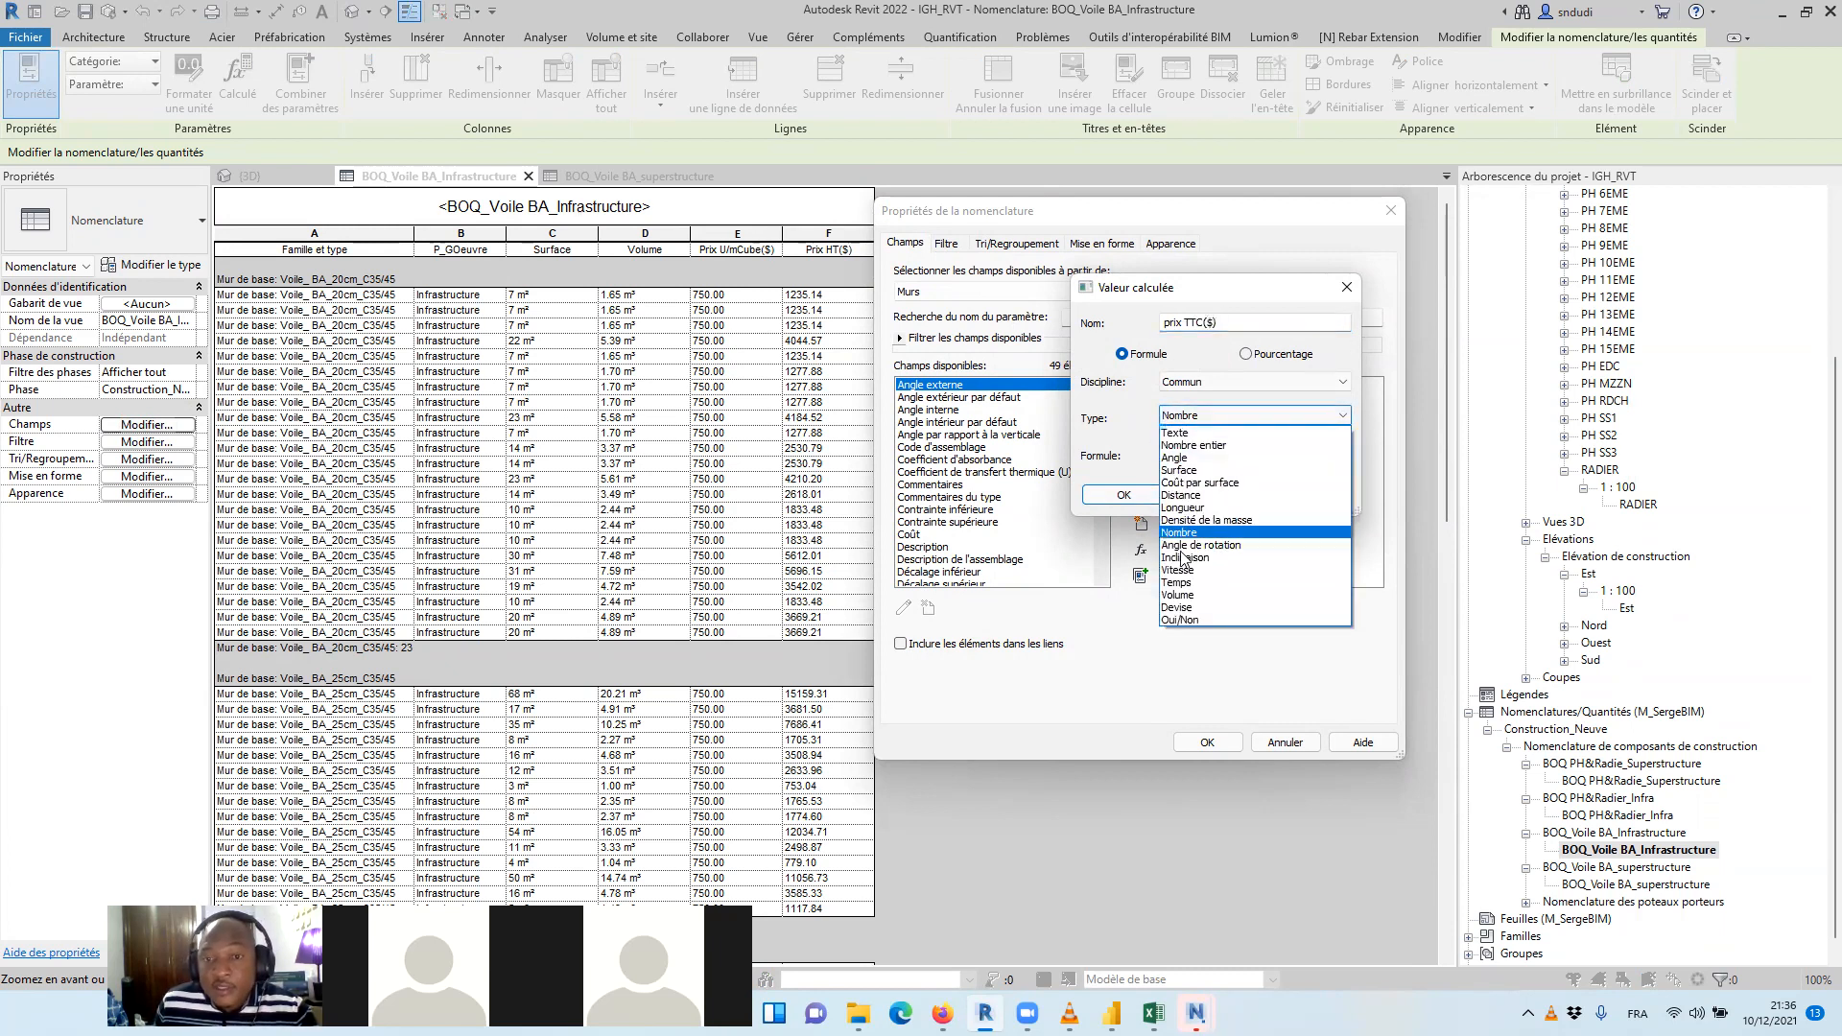
pyautogui.click(1178, 607)
# Give prix TTC($) the formula [Prix HT($)]*1.2 and add it to the schedule fields
pyautogui.click(1338, 455)
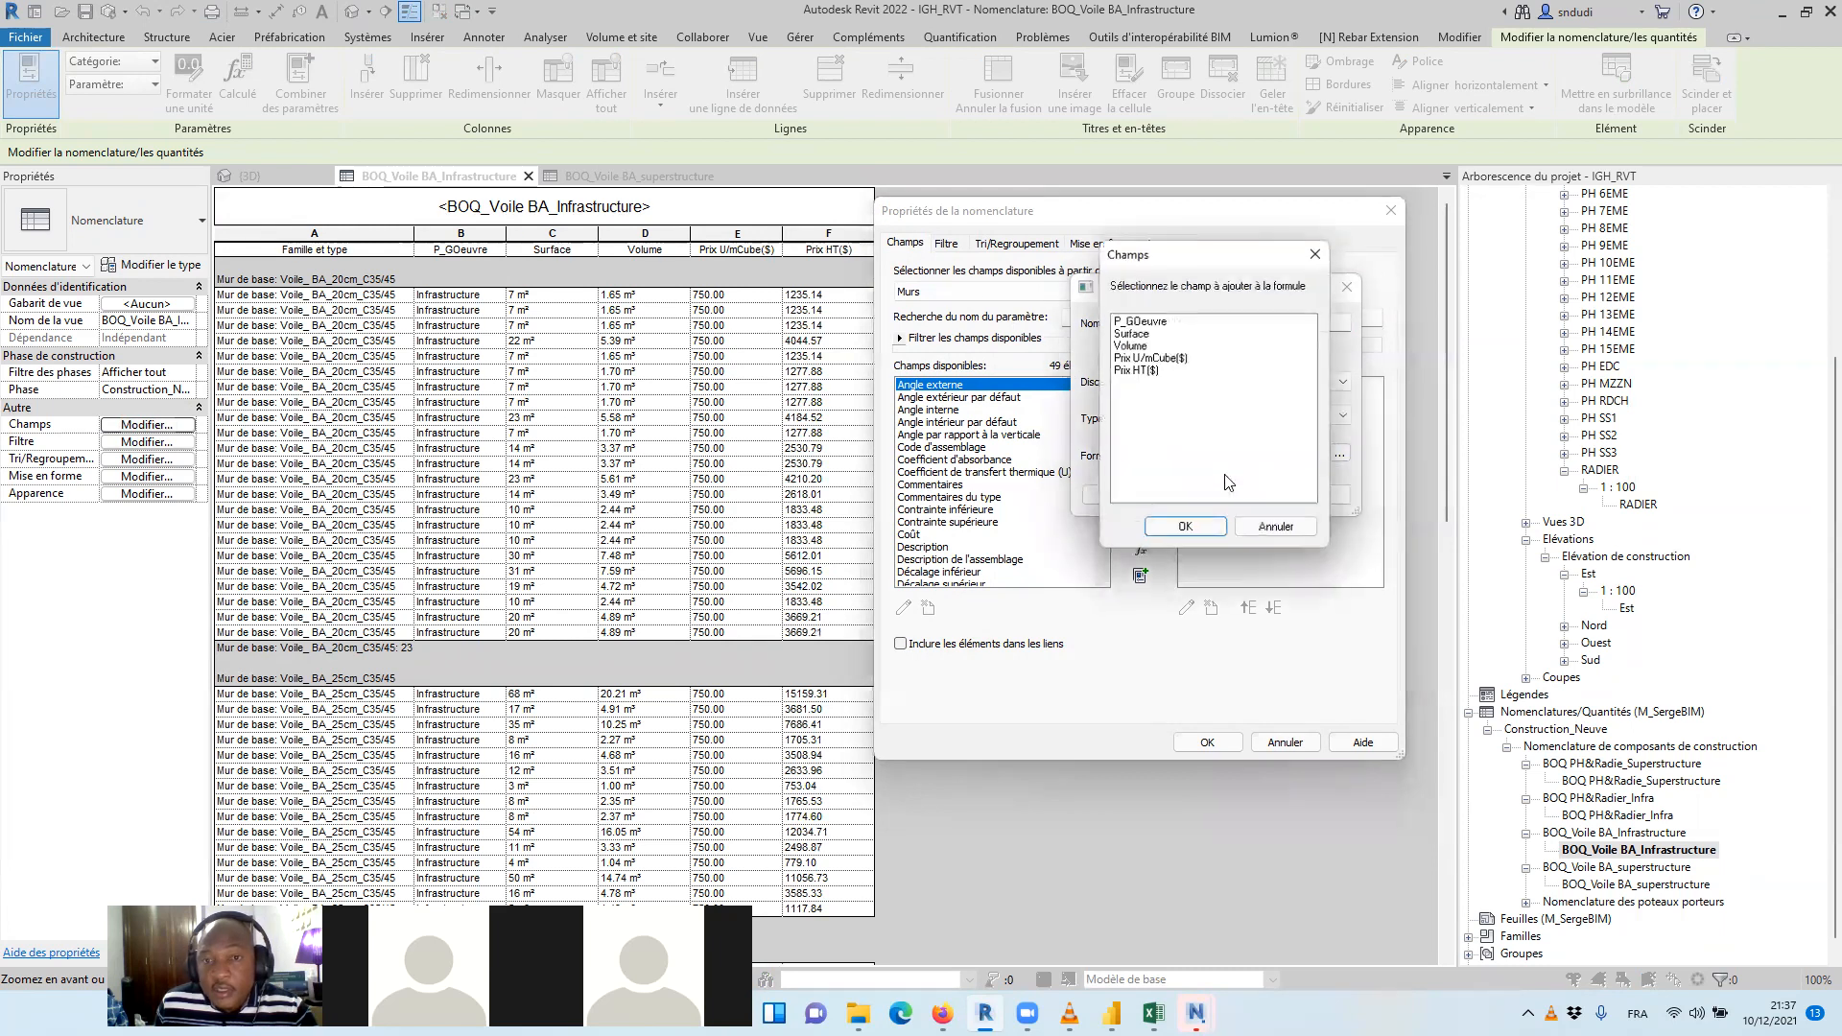
pyautogui.click(1141, 370)
pyautogui.click(1195, 531)
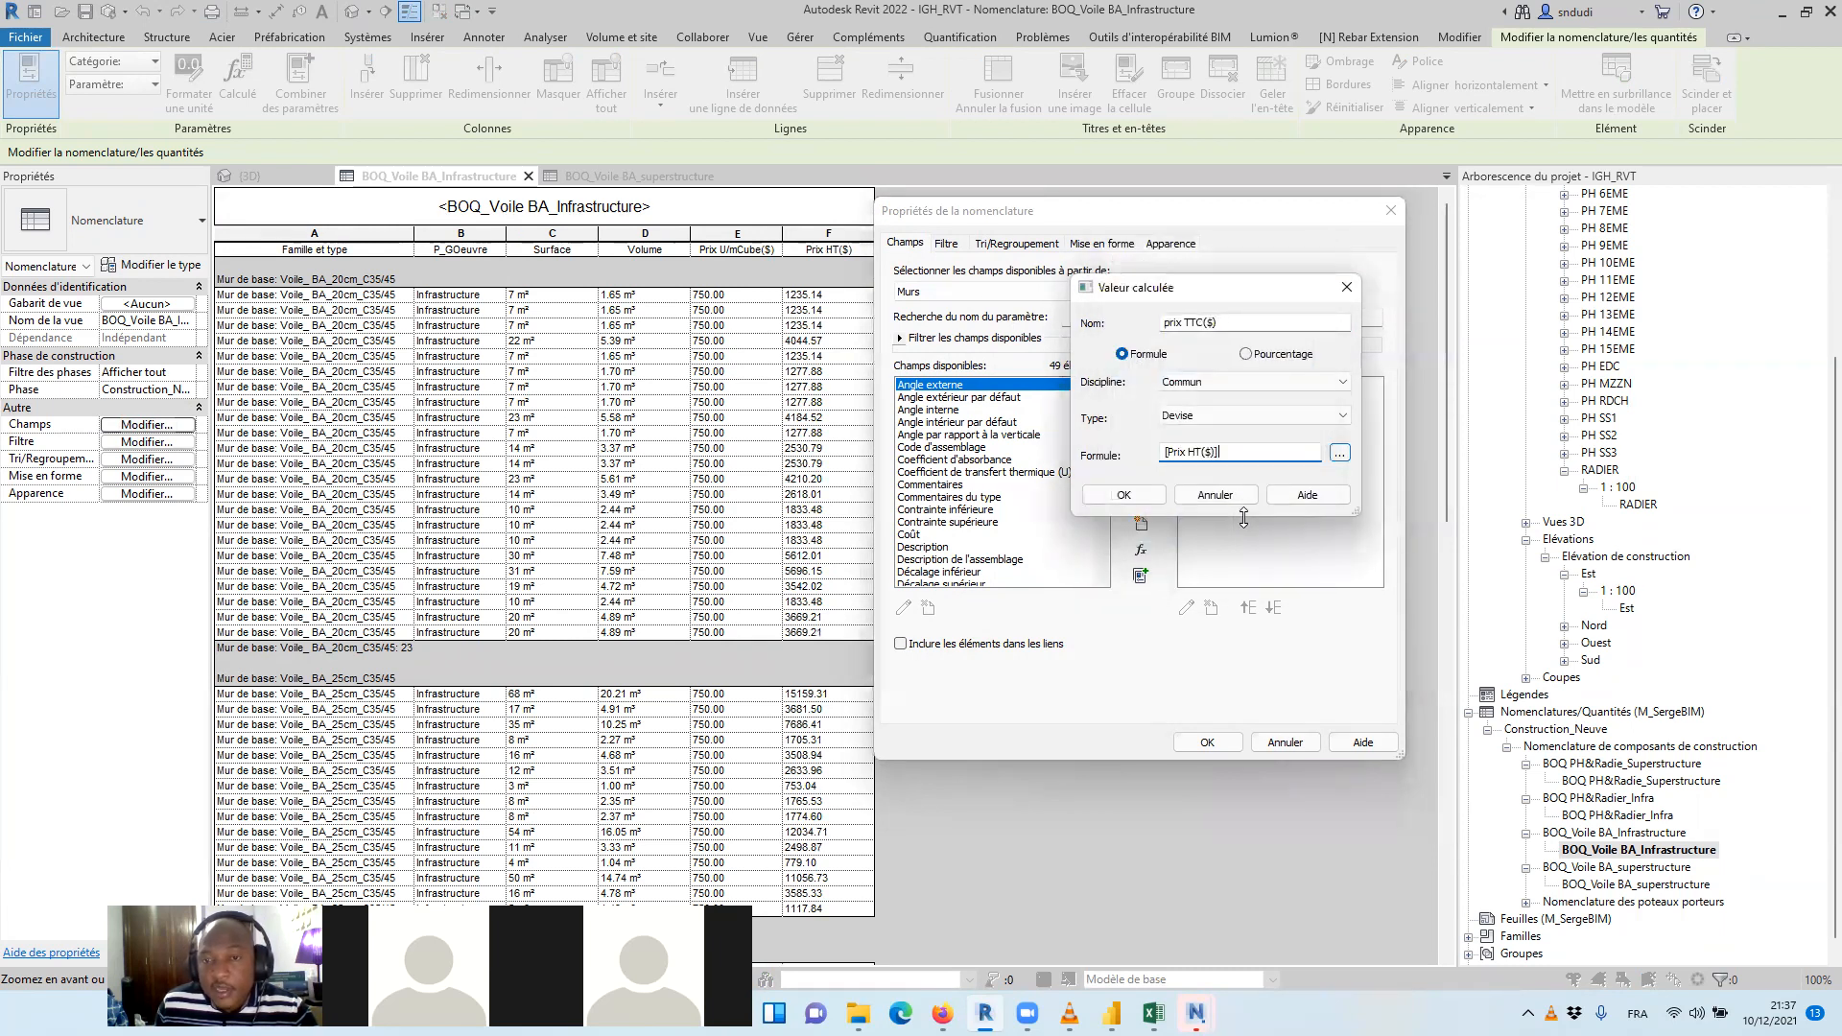
pyautogui.write('*1.2')
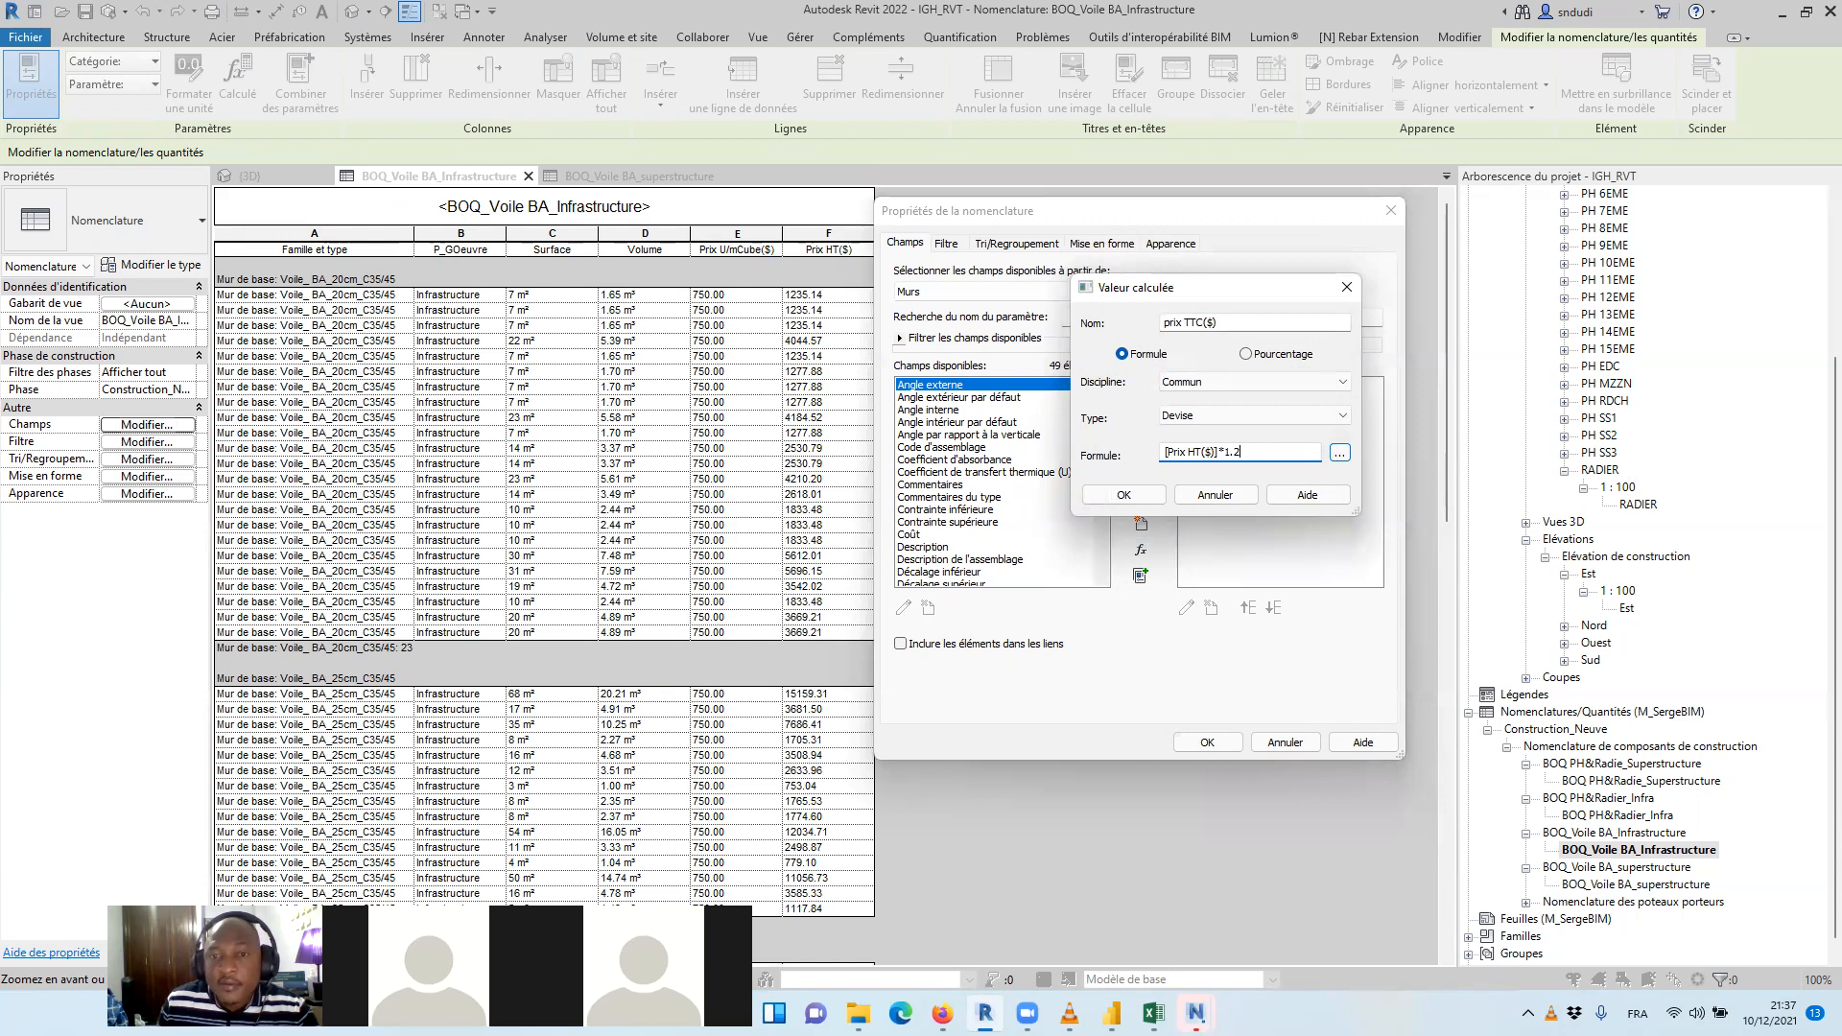
pyautogui.click(1131, 497)
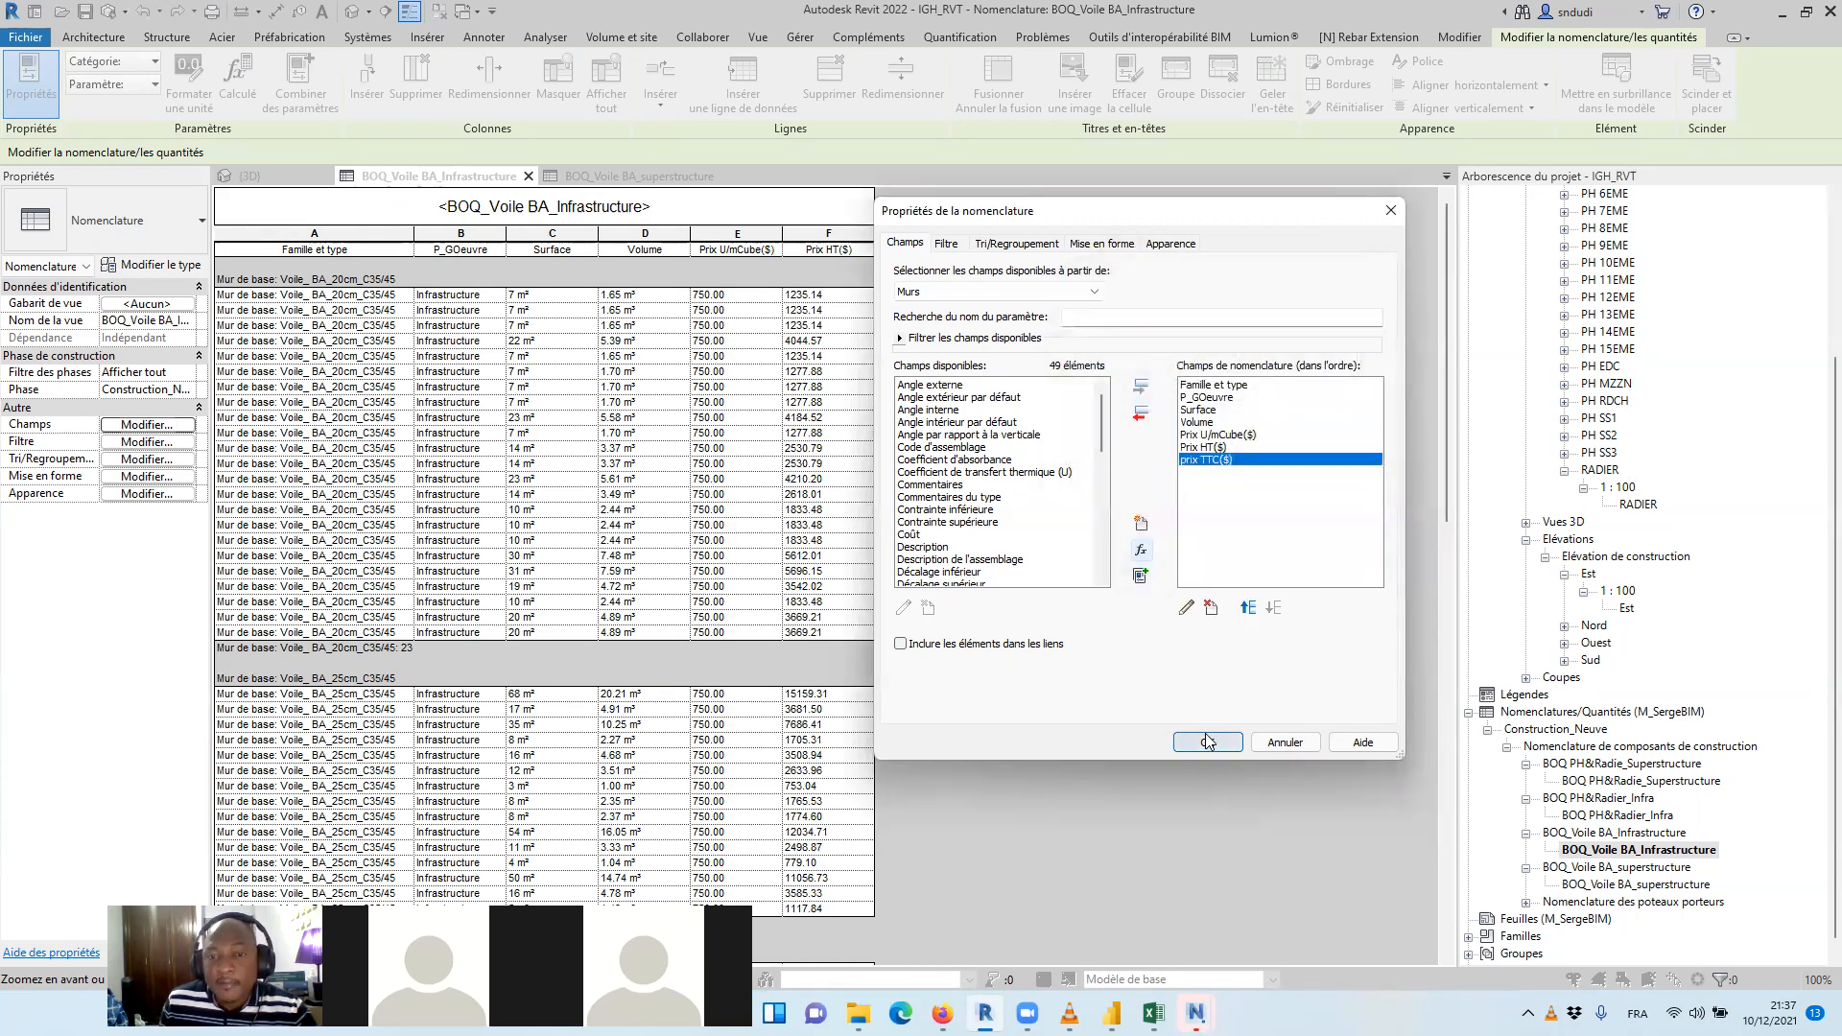
# Apply the prix TTC($) field and set both Prix HT($) and prix TTC($) to calculate totals in the infrastructure wall schedule
pyautogui.click(1207, 742)
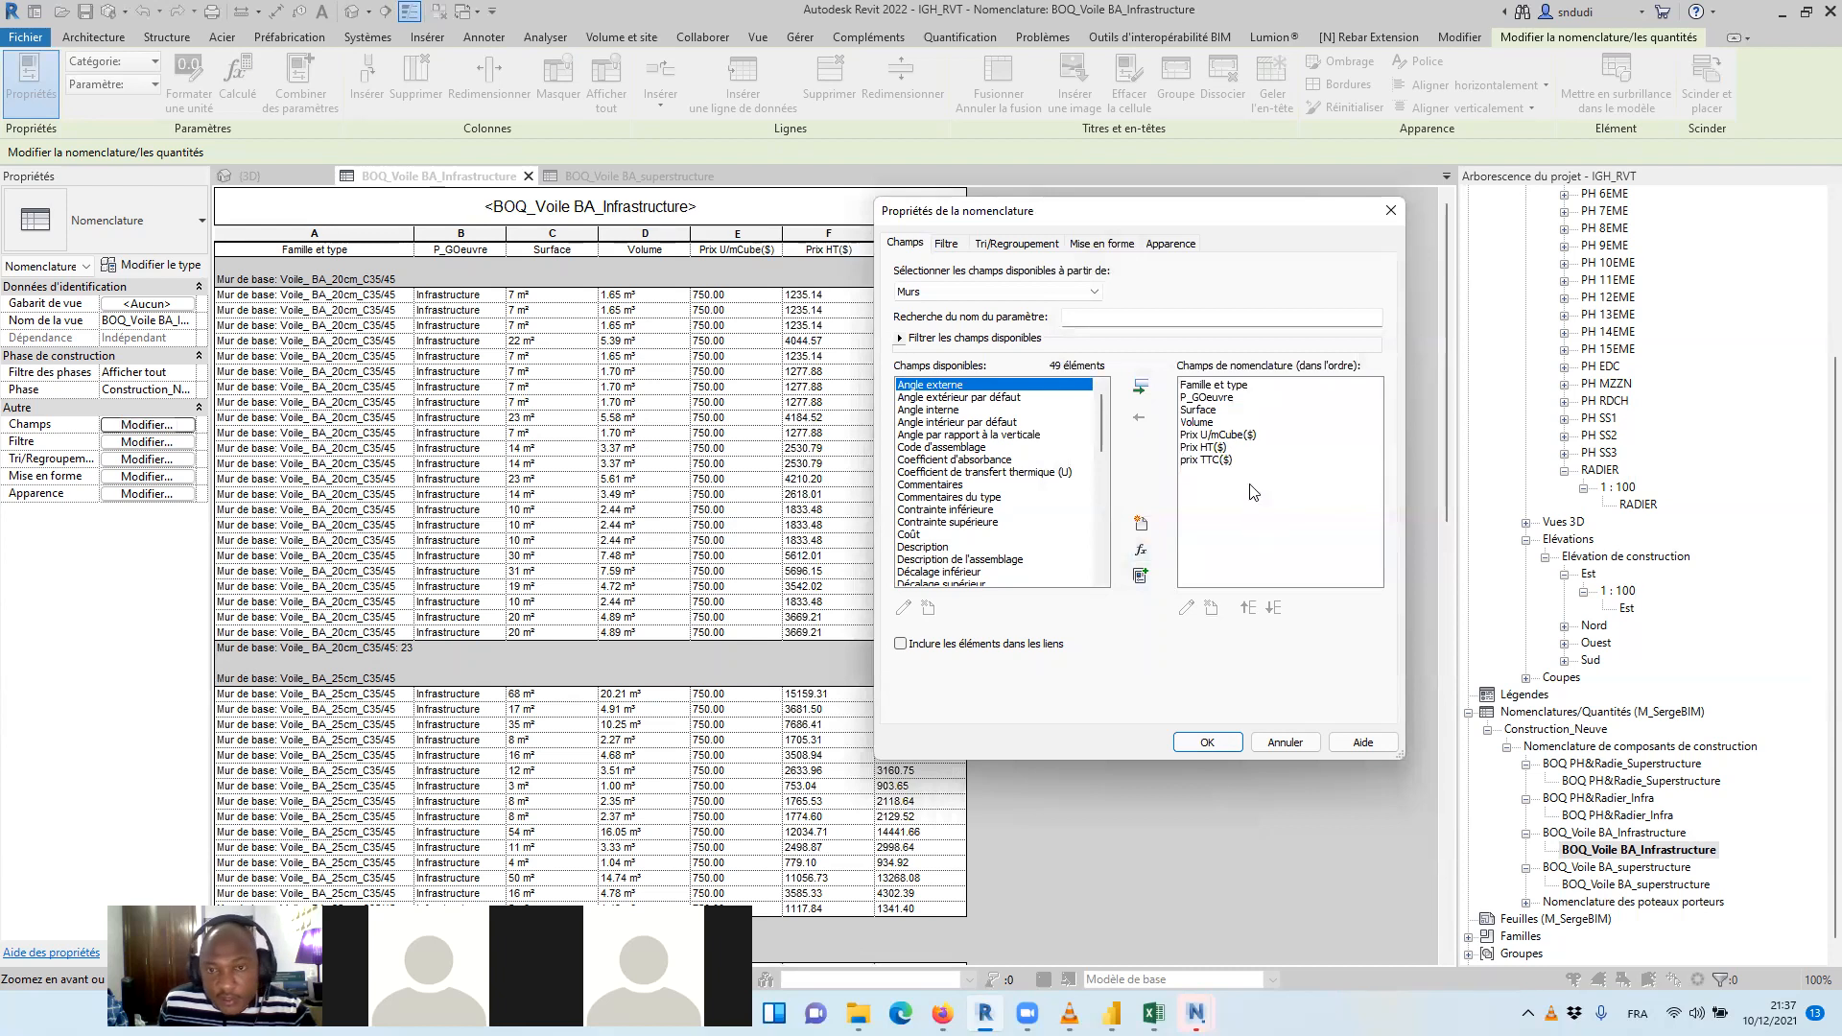
pyautogui.click(1101, 244)
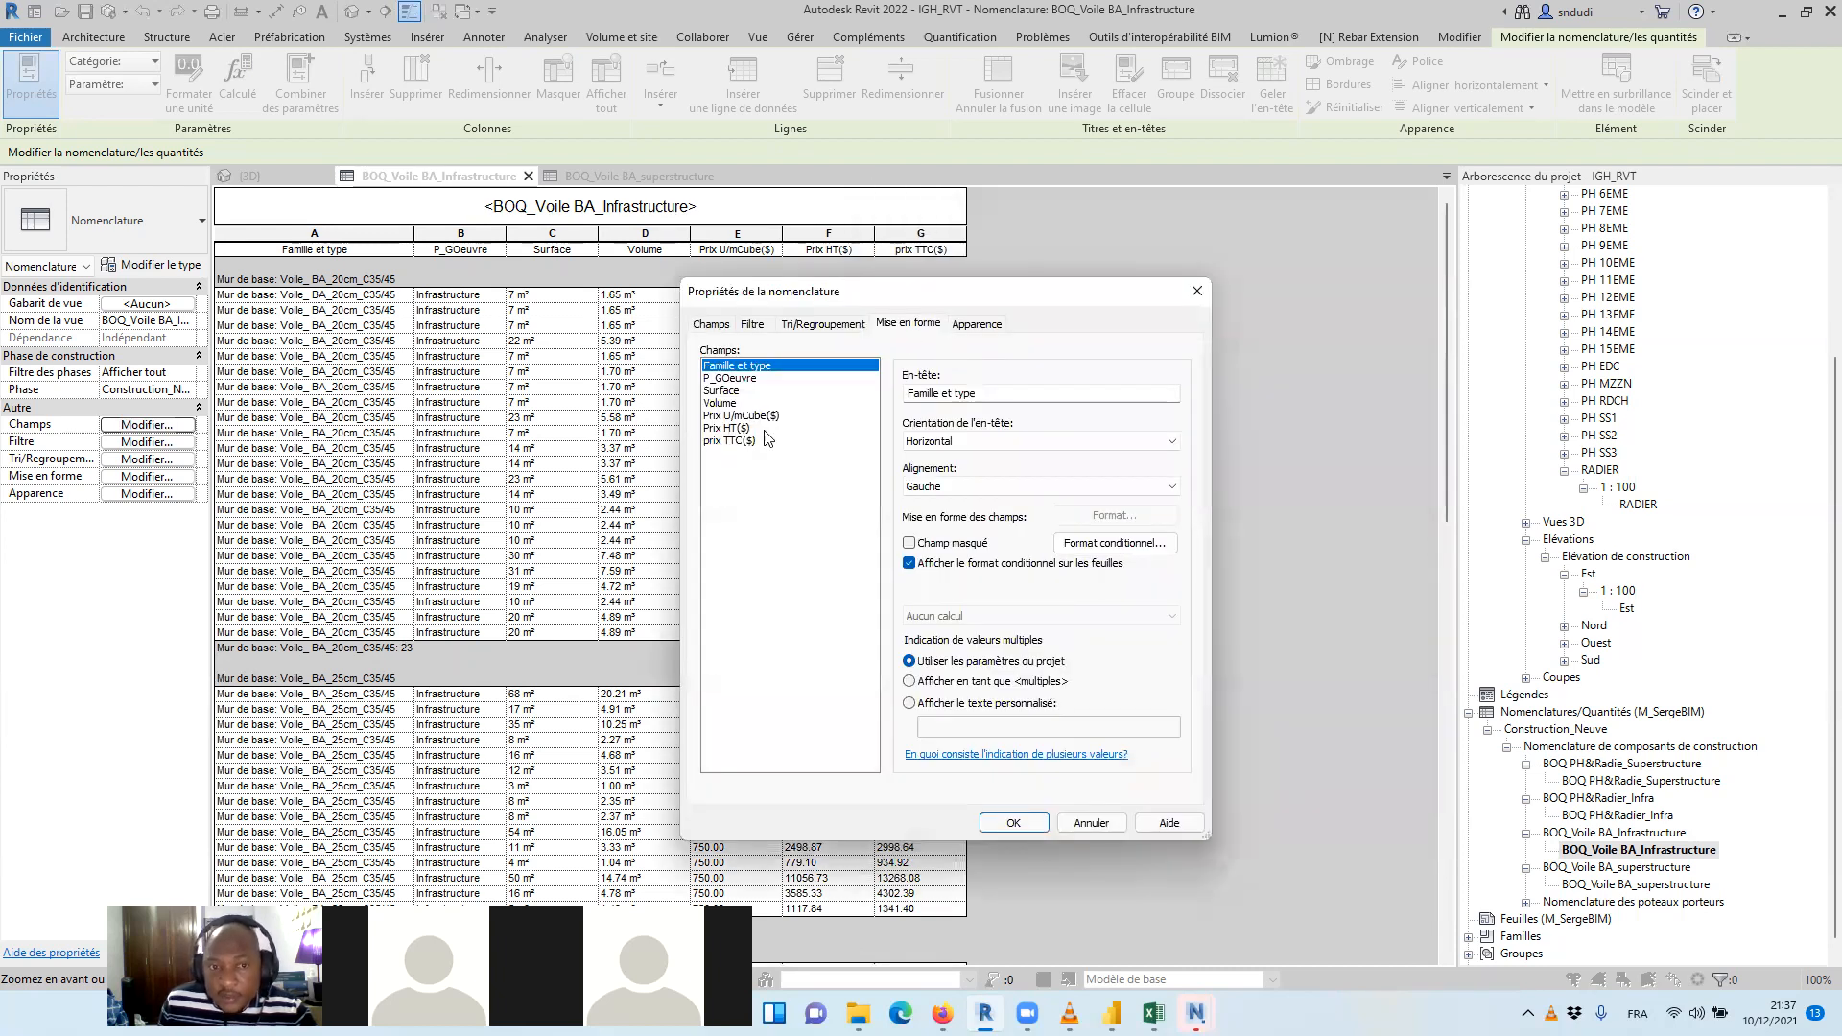
pyautogui.click(747, 429)
pyautogui.keyDown('shift'); pyautogui.click(749, 442); pyautogui.keyUp('shift')
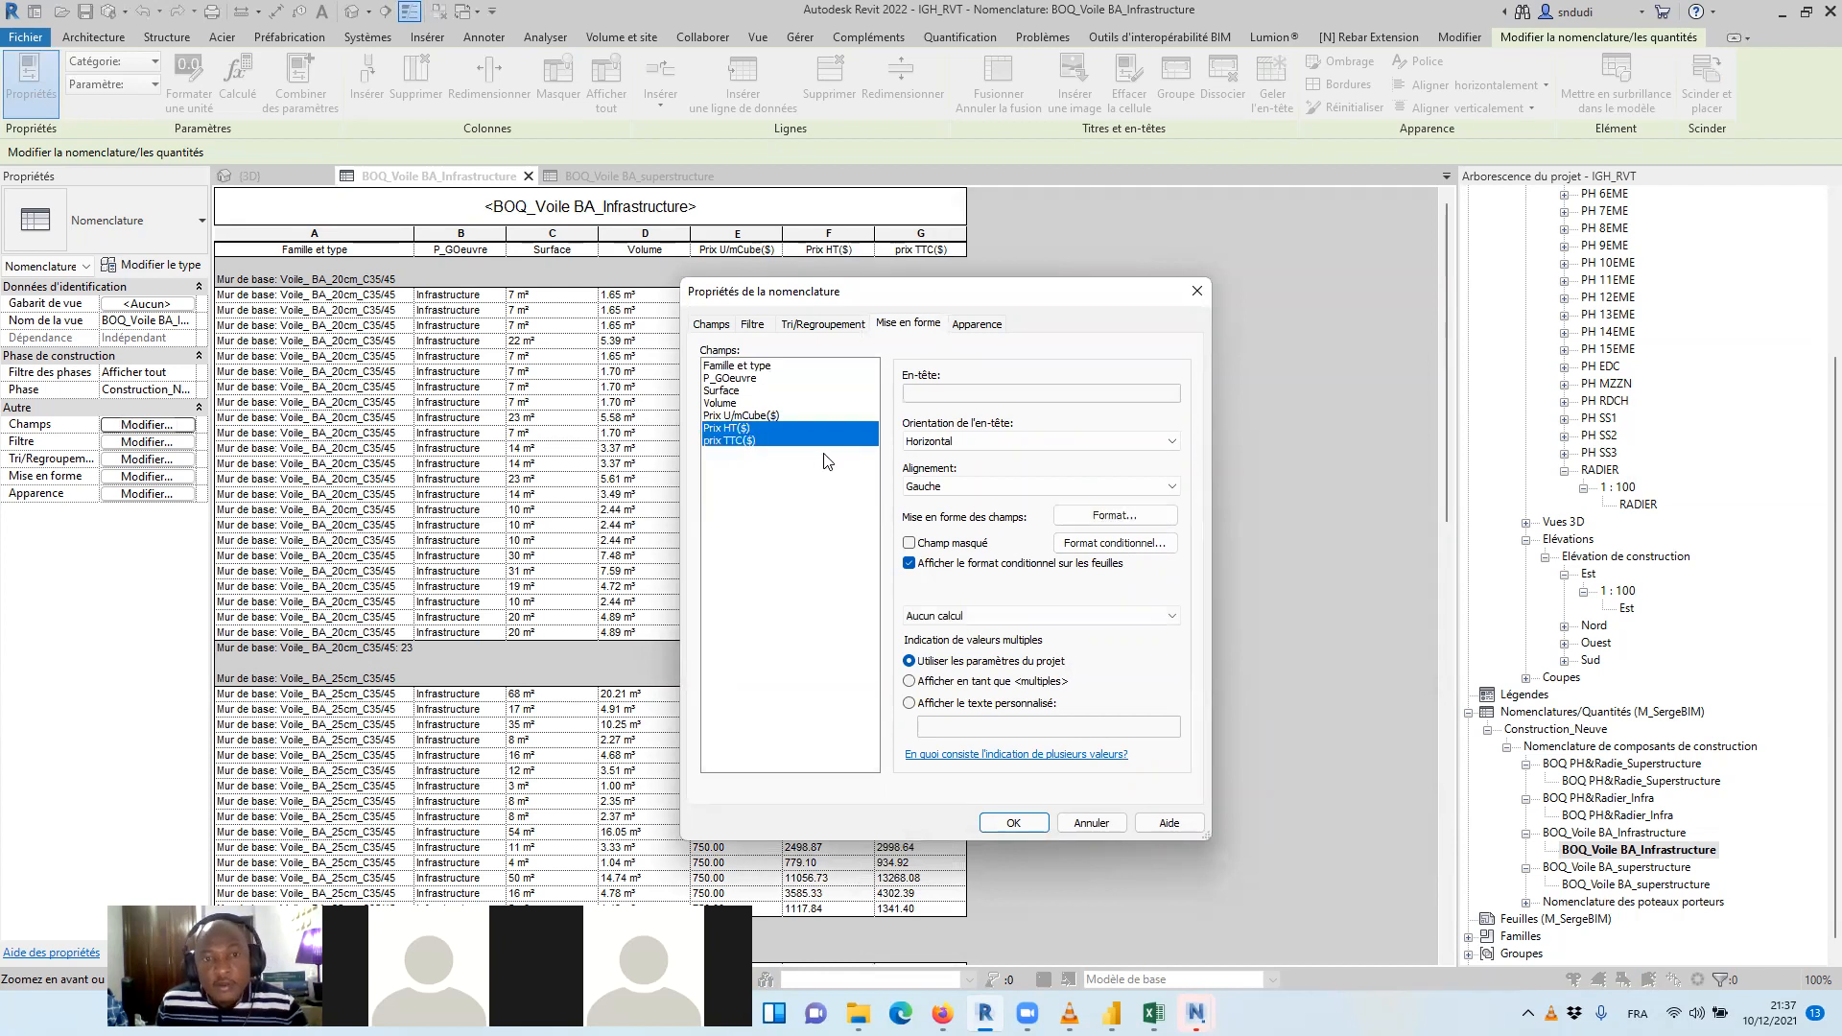
pyautogui.click(1078, 615)
pyautogui.click(959, 639)
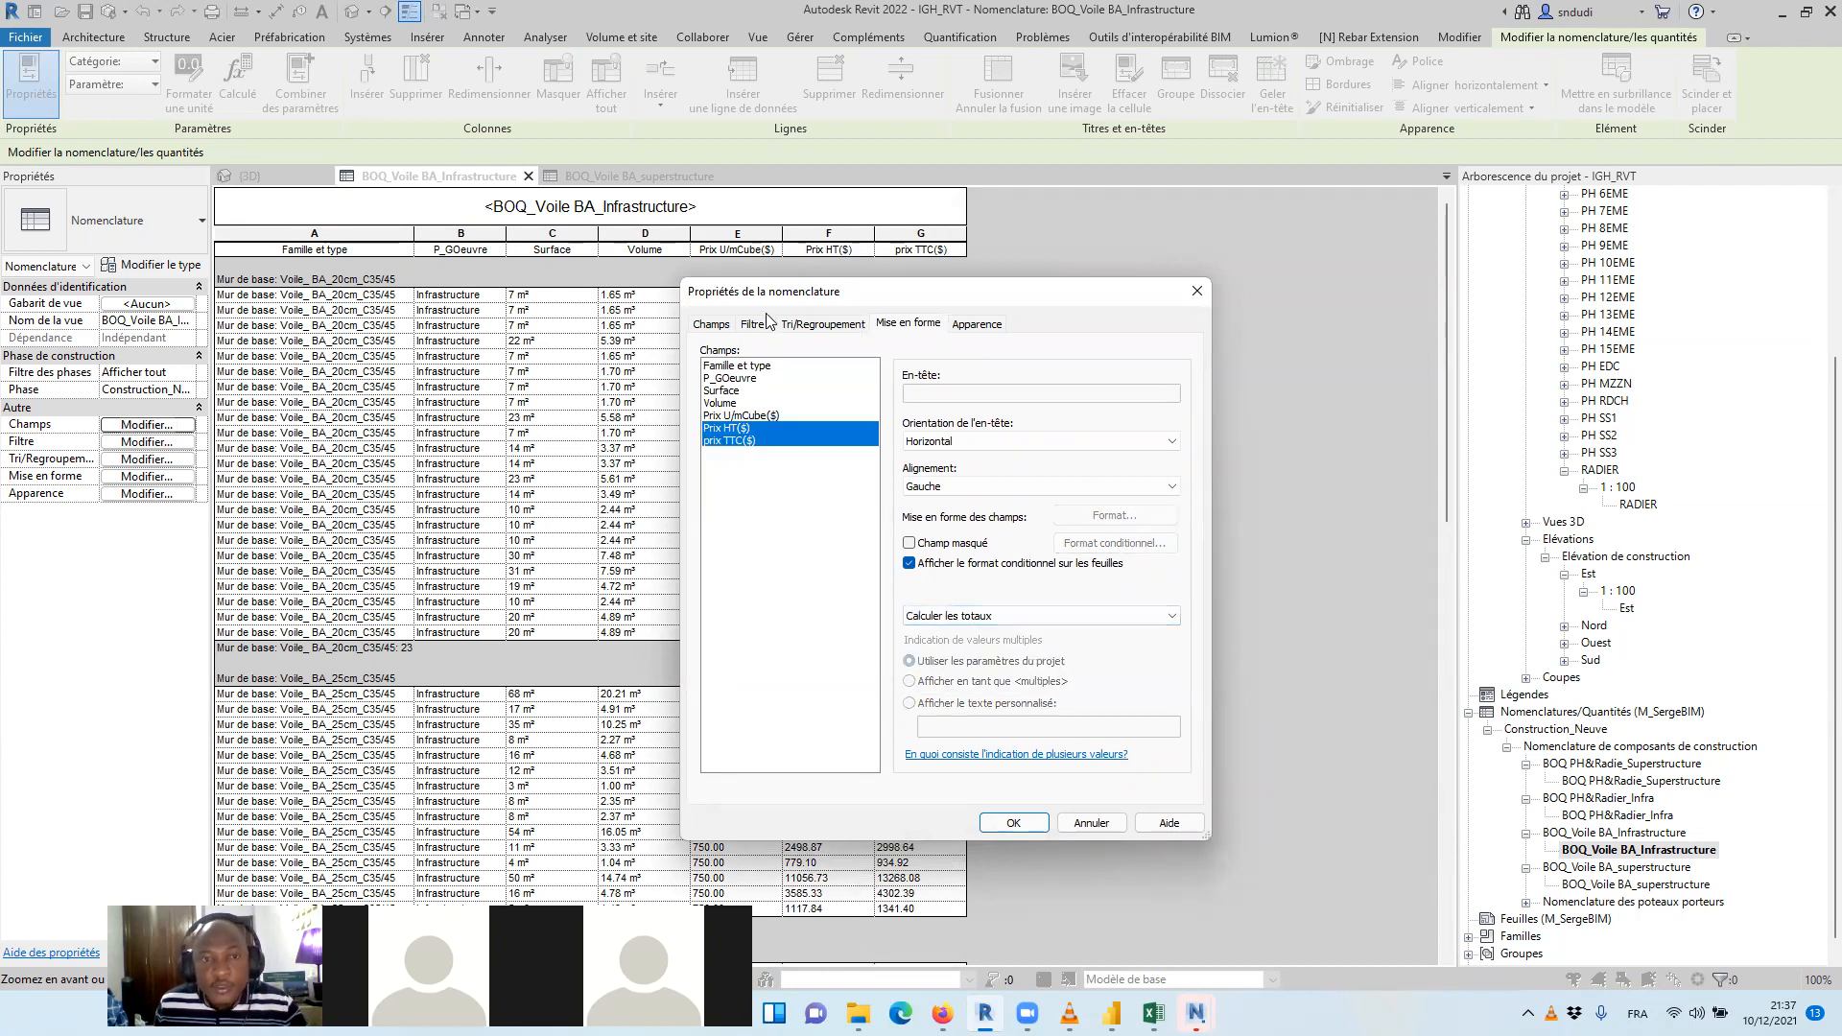
# Enable grand totals with title, count and totals for the infrastructure wall schedule and apply the settings
pyautogui.click(821, 324)
pyautogui.click(705, 587)
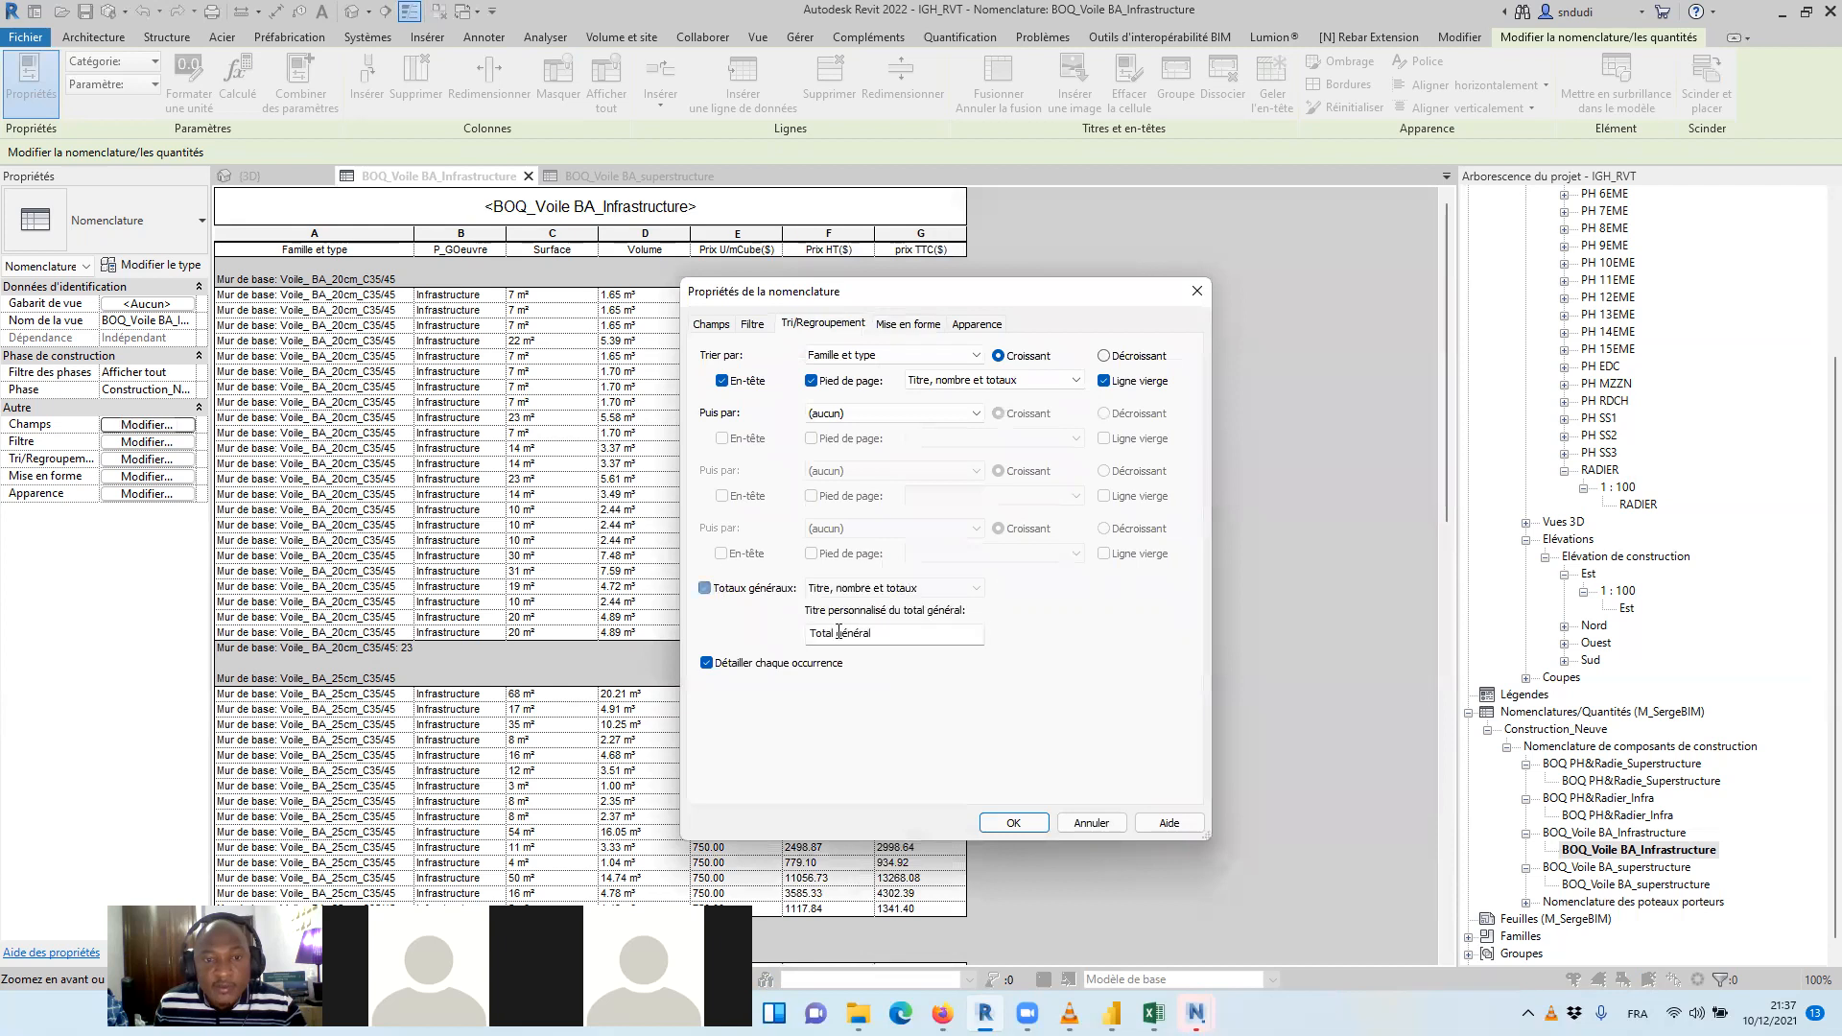
pyautogui.click(1027, 823)
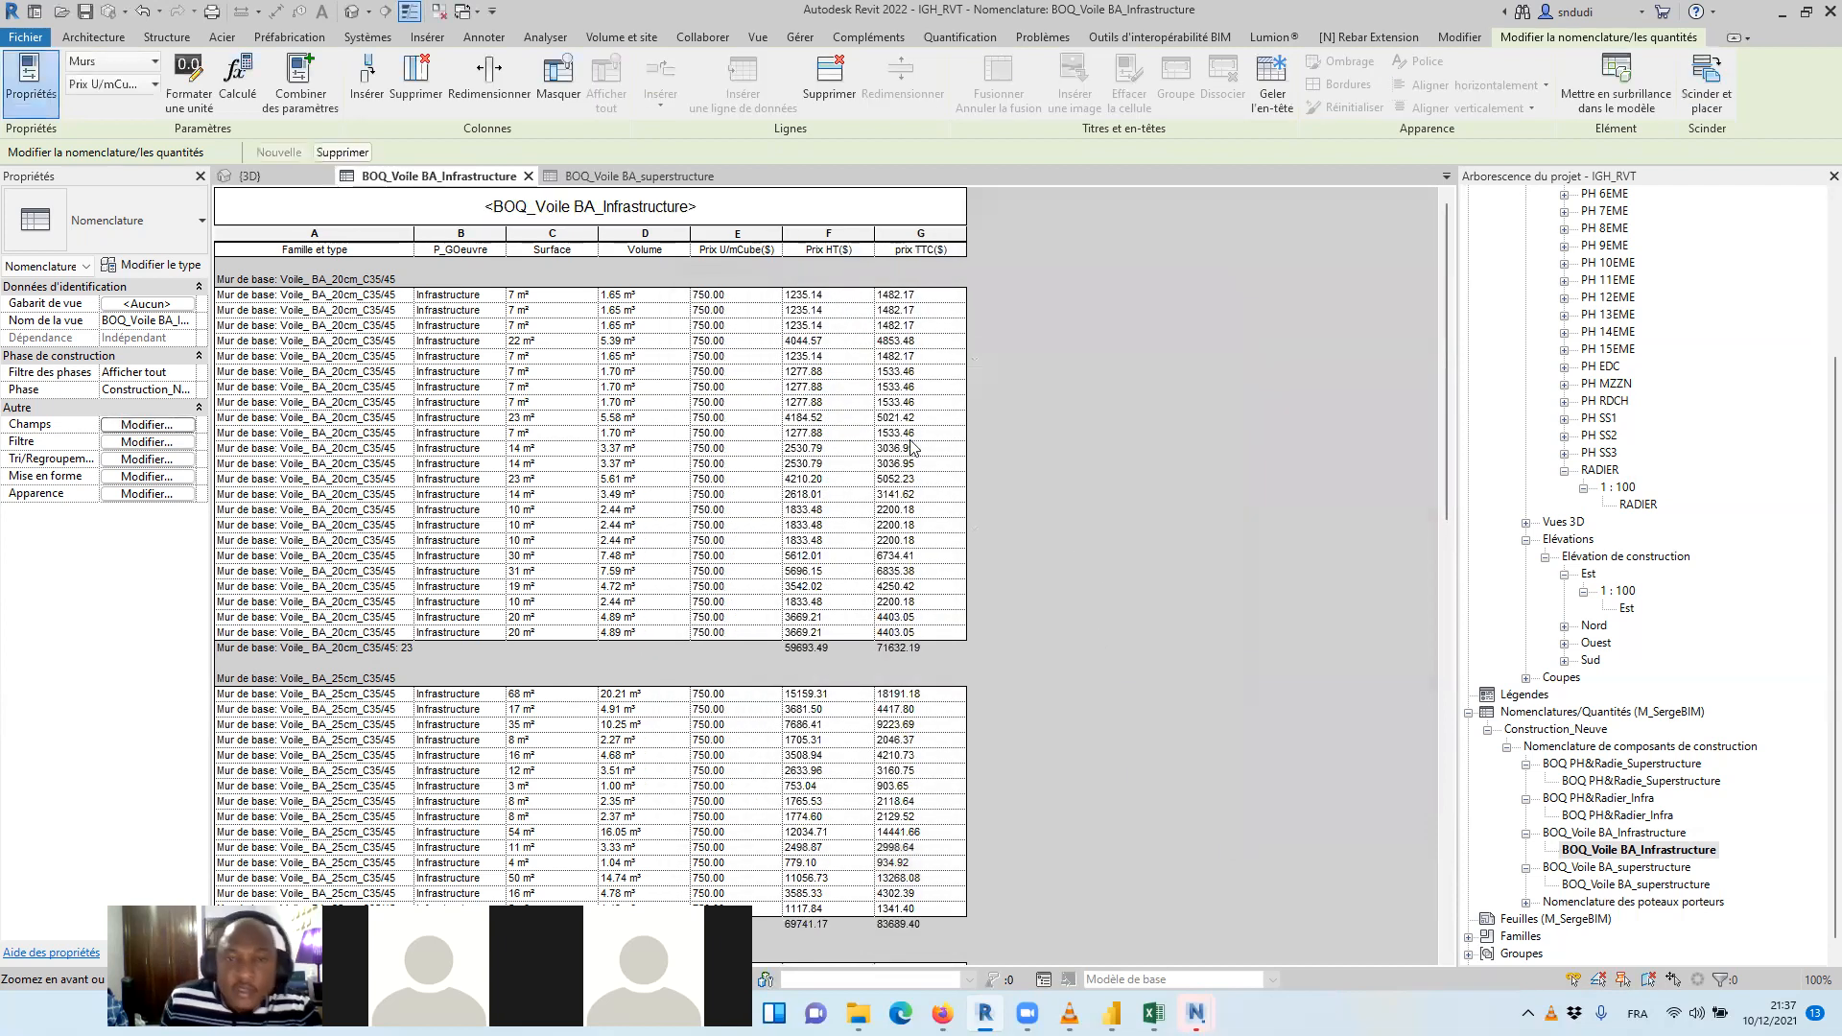
pyautogui.scroll(-15, 1298, 434)
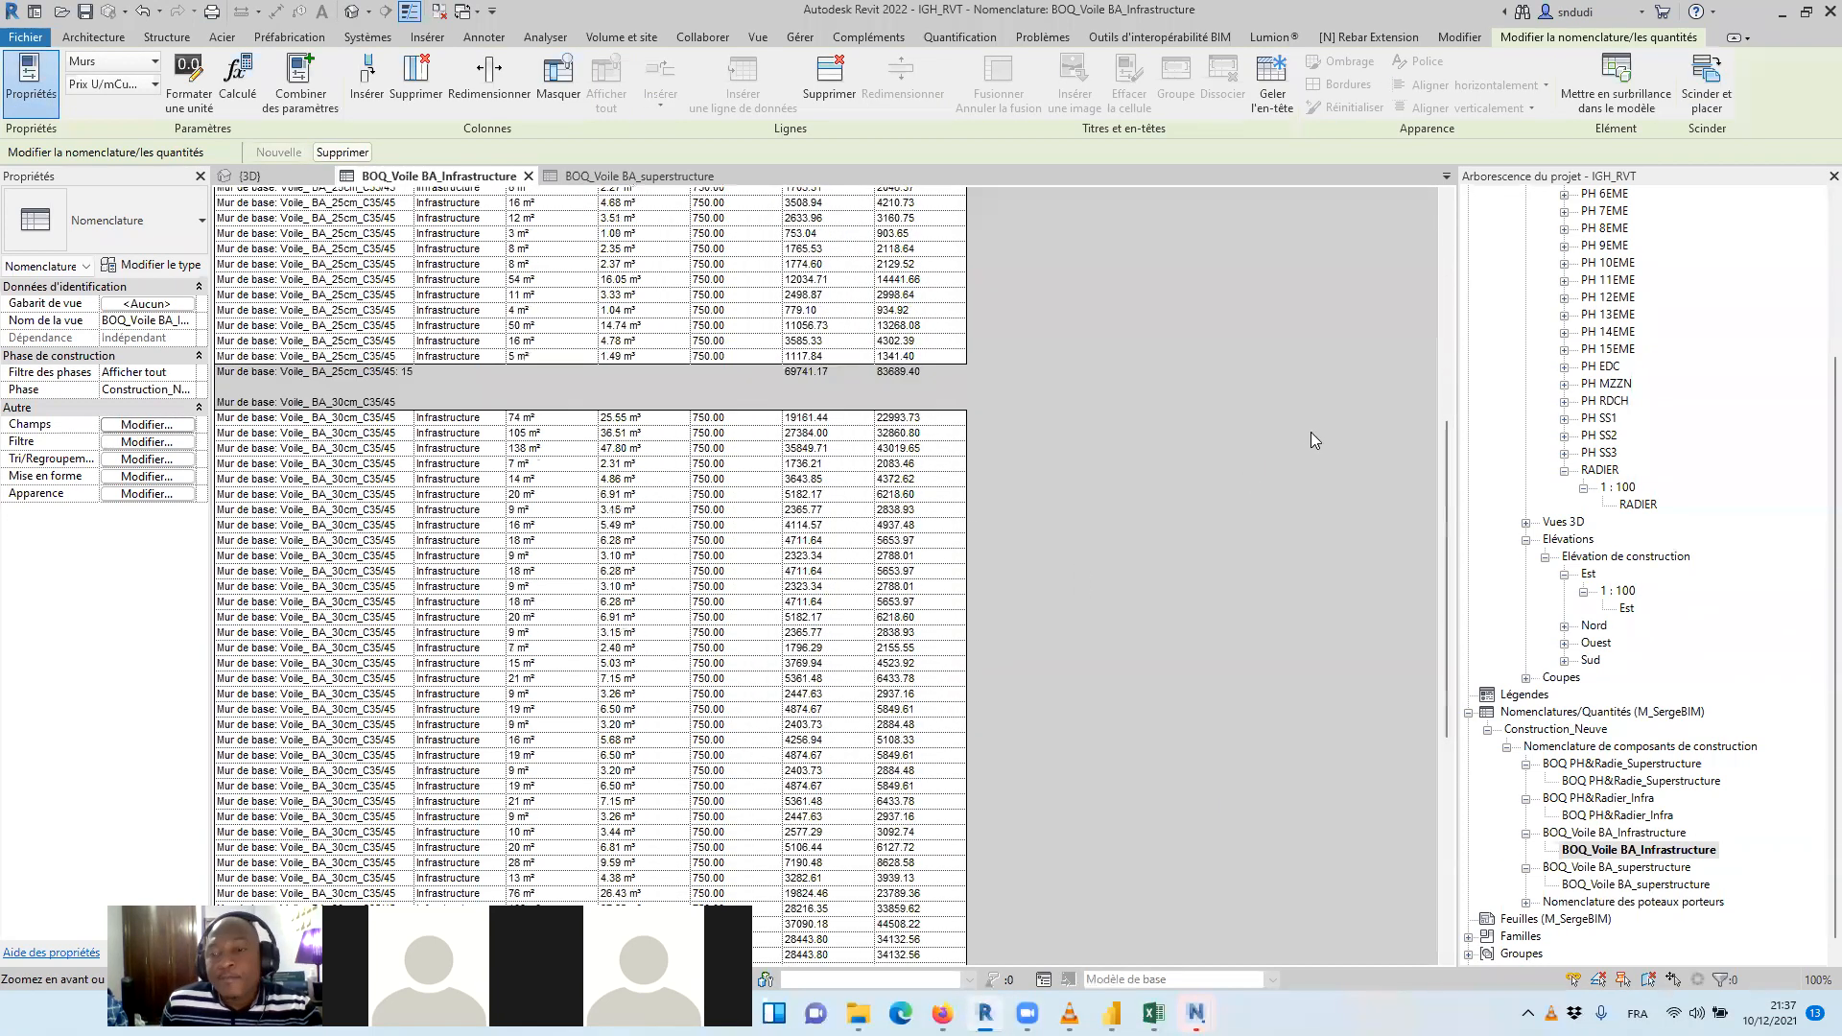
# Add a type-based project parameter named Prix U/mcube($) of type Devise to the BOQ_Voile BA_superstructure schedule
pyautogui.doubleClick(1669, 887)
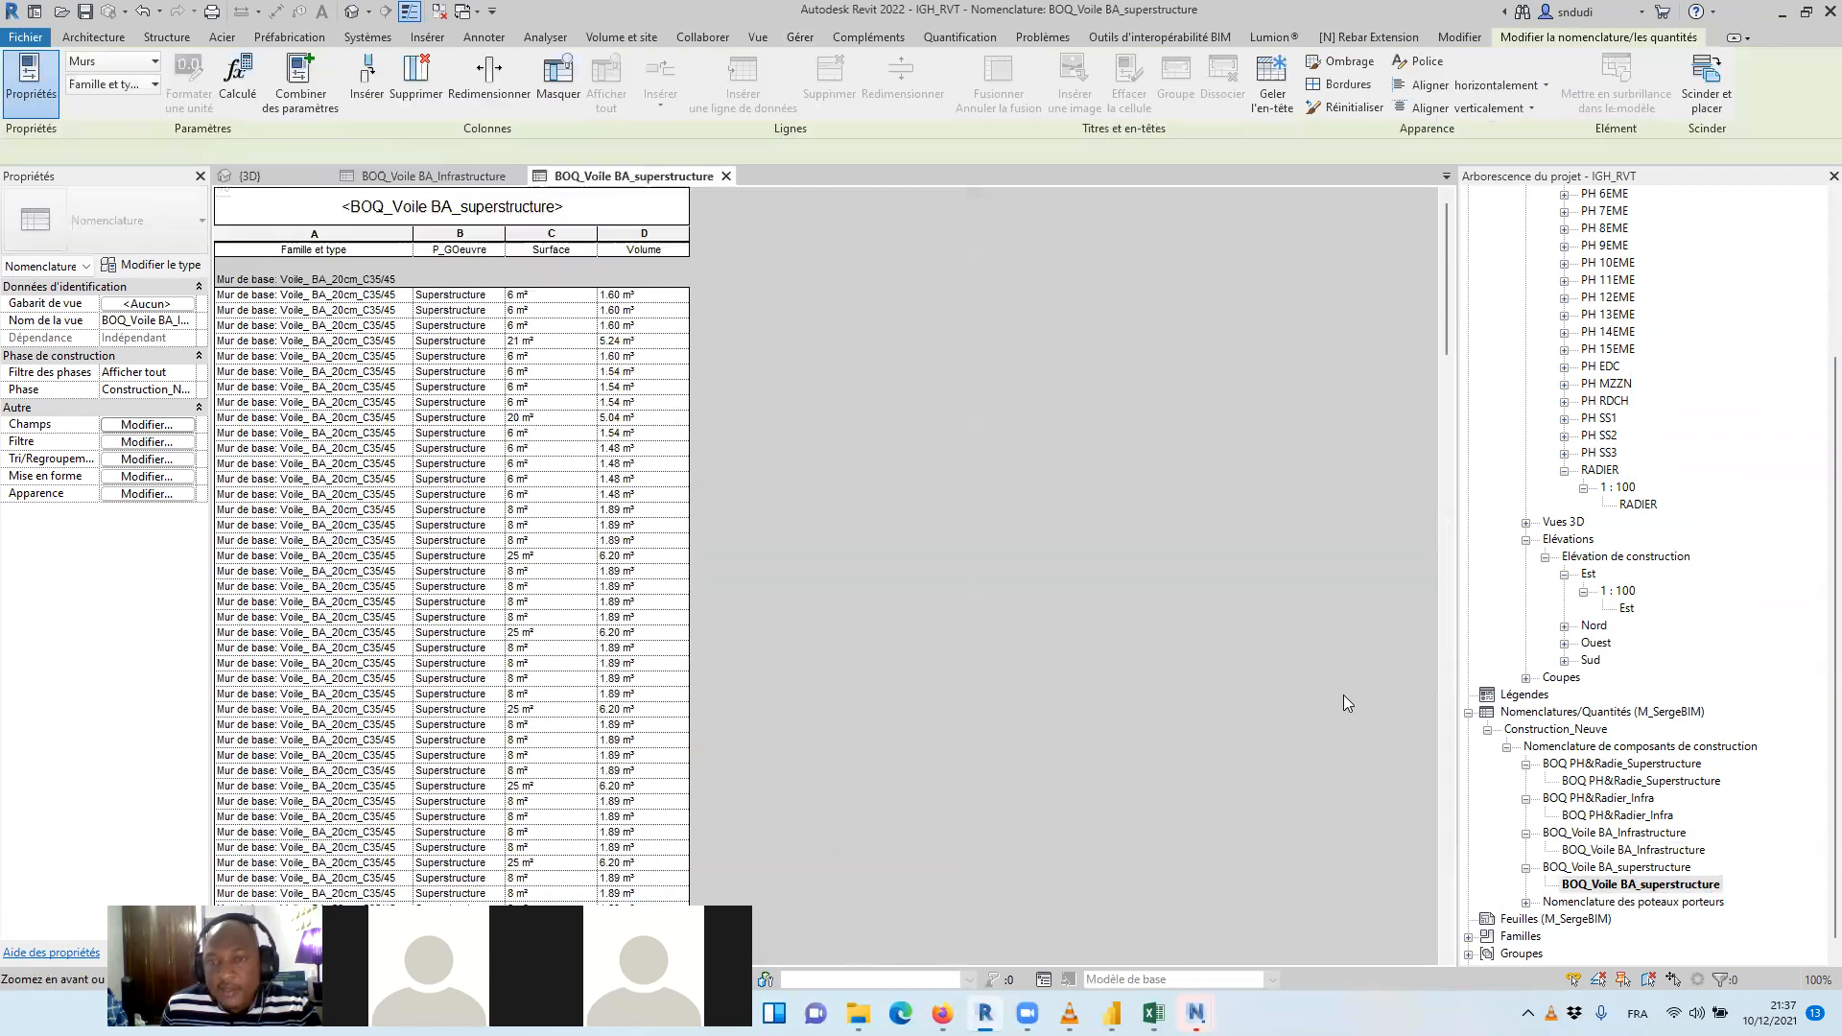
pyautogui.click(183, 425)
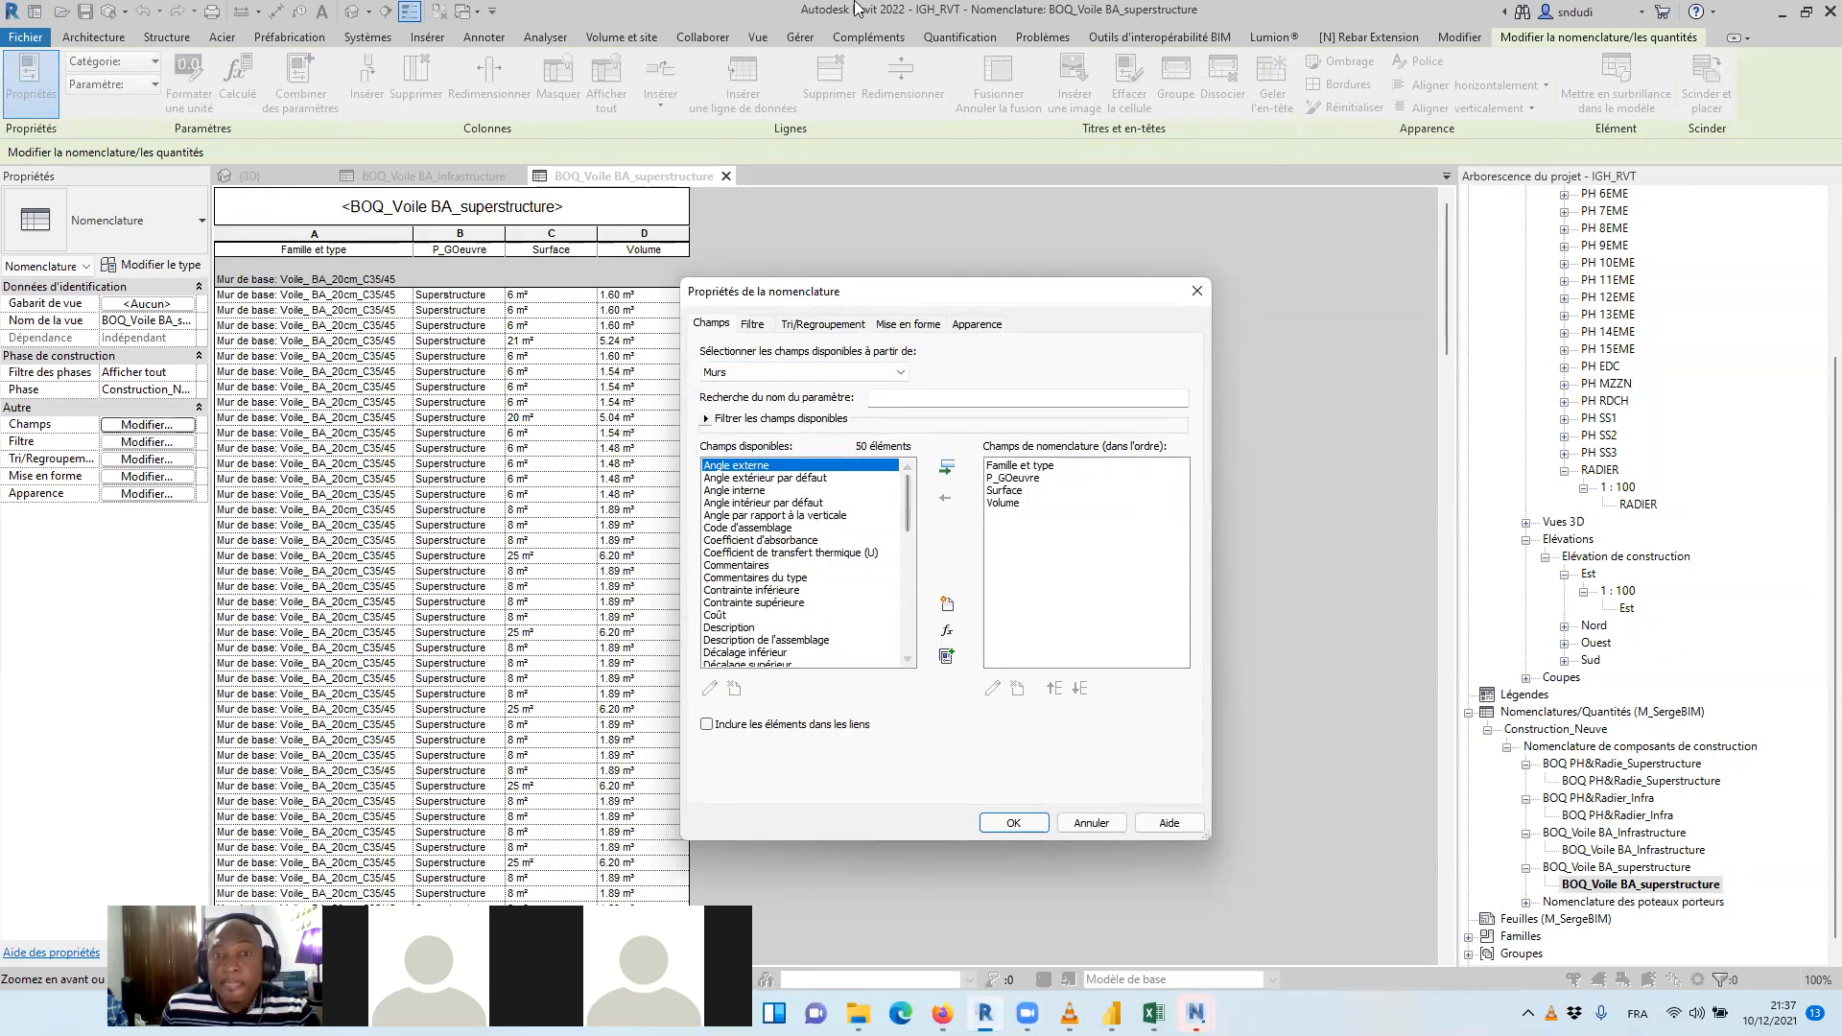
pyautogui.moveTo(863, 287); pyautogui.dragTo(961, 224)
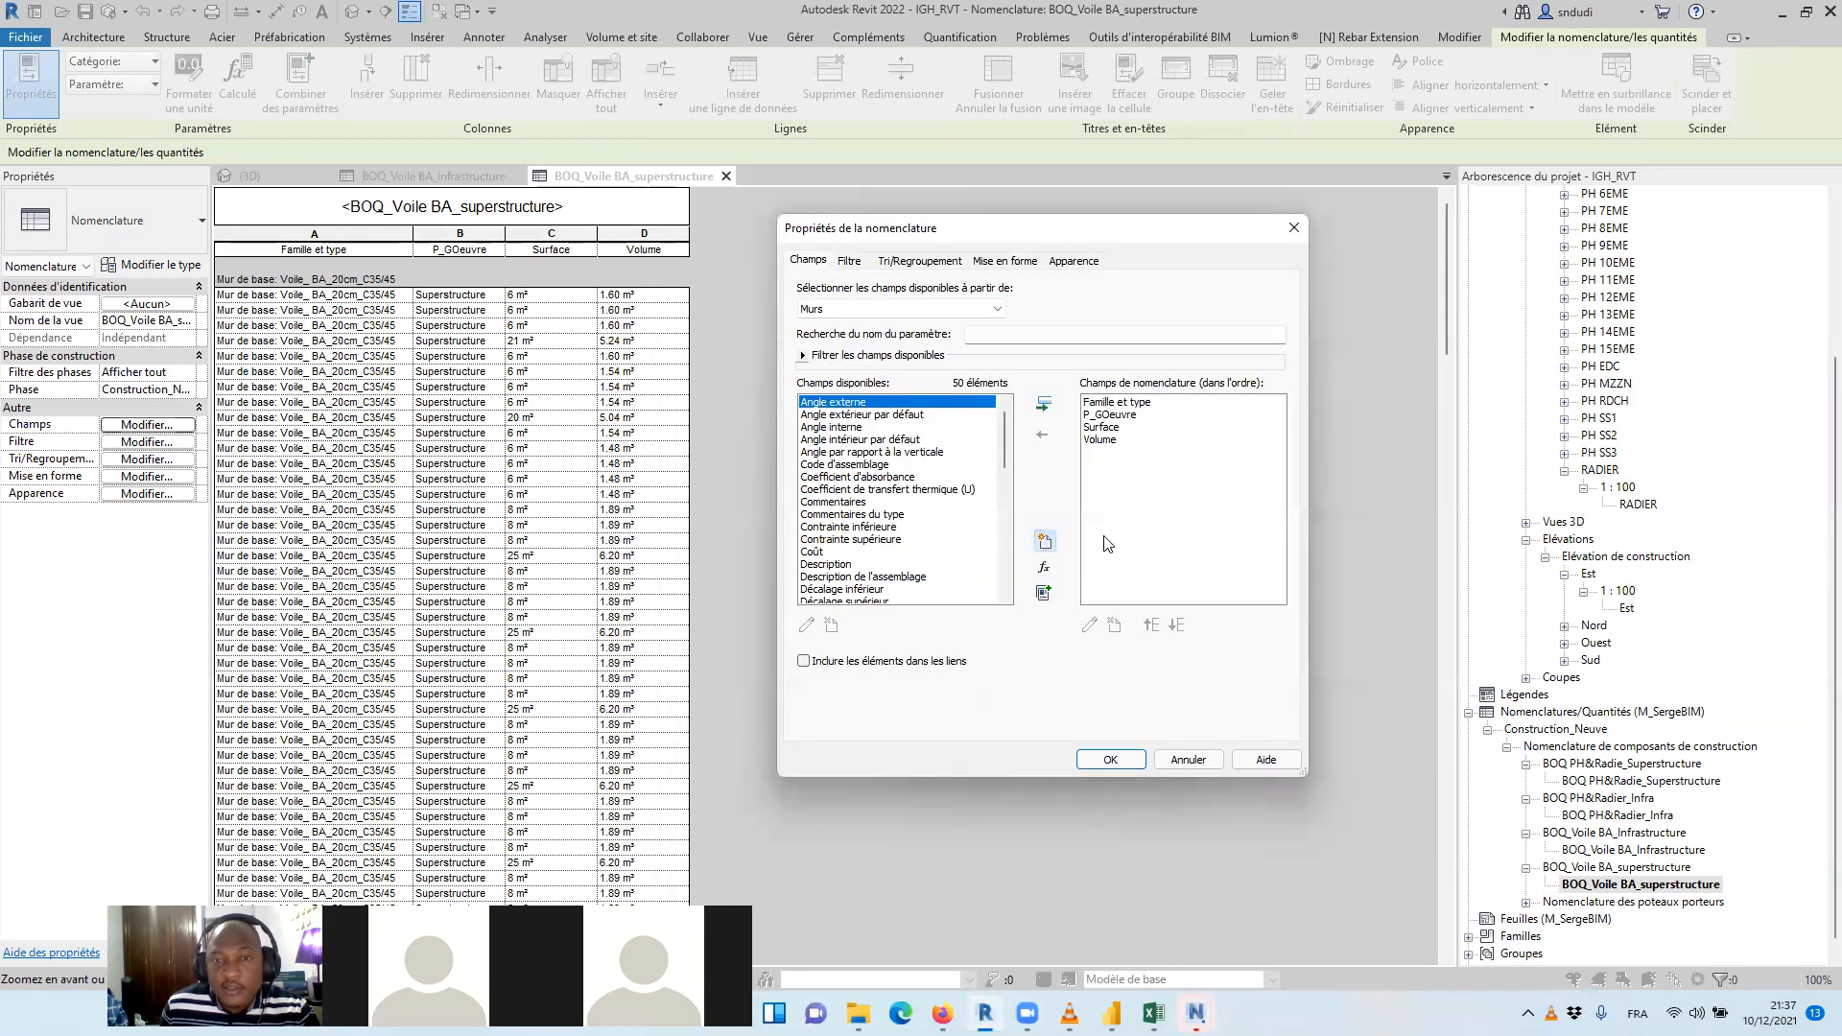
pyautogui.click(1044, 544)
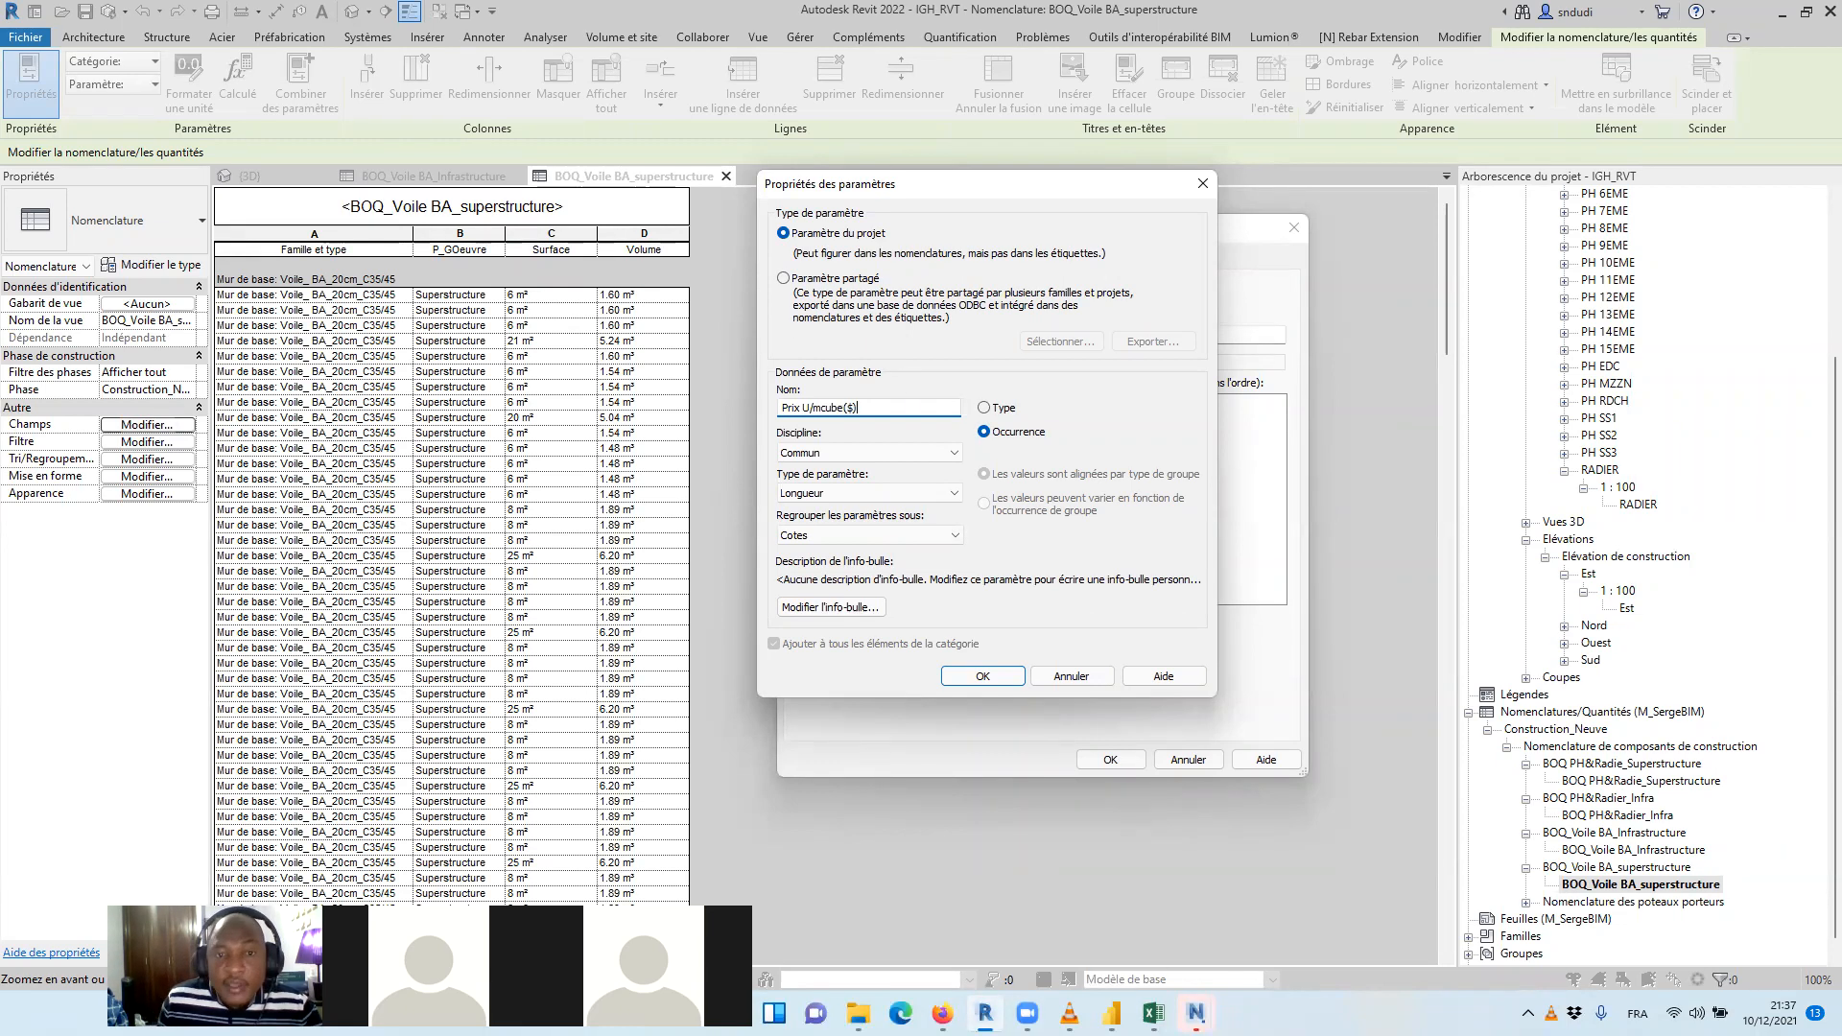
pyautogui.click(994, 408)
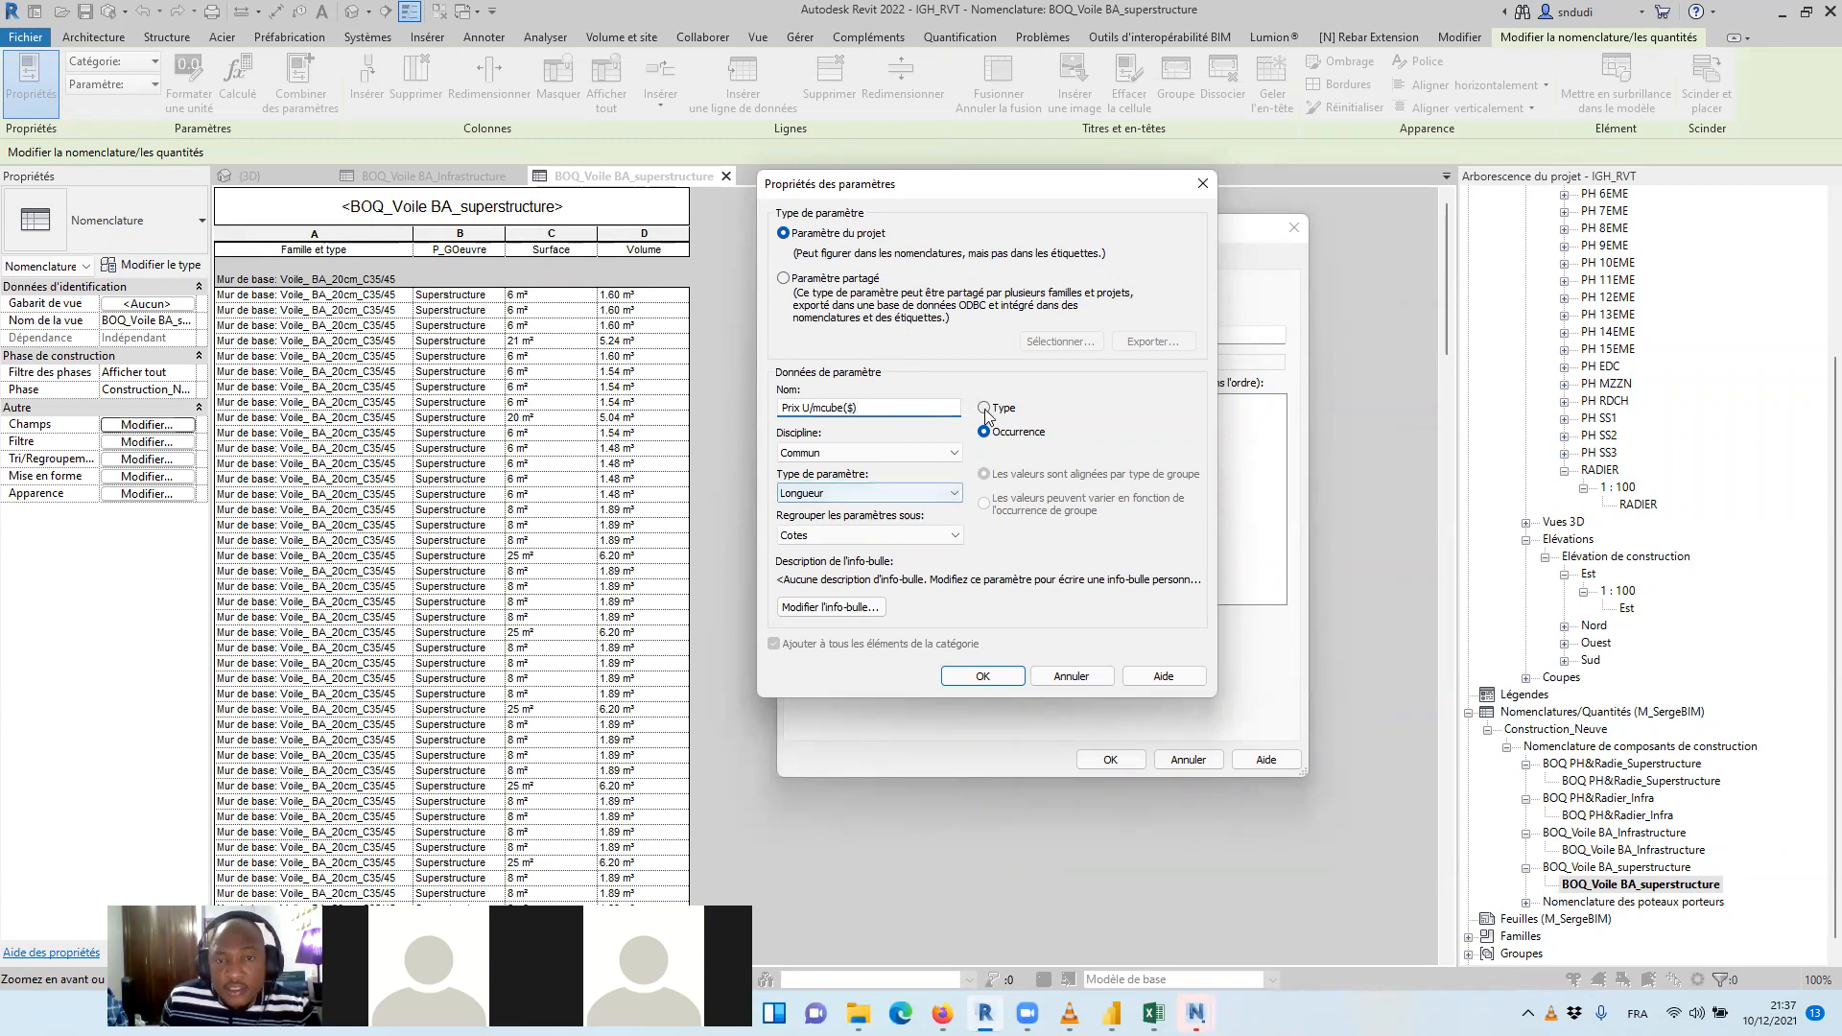
pyautogui.click(905, 495)
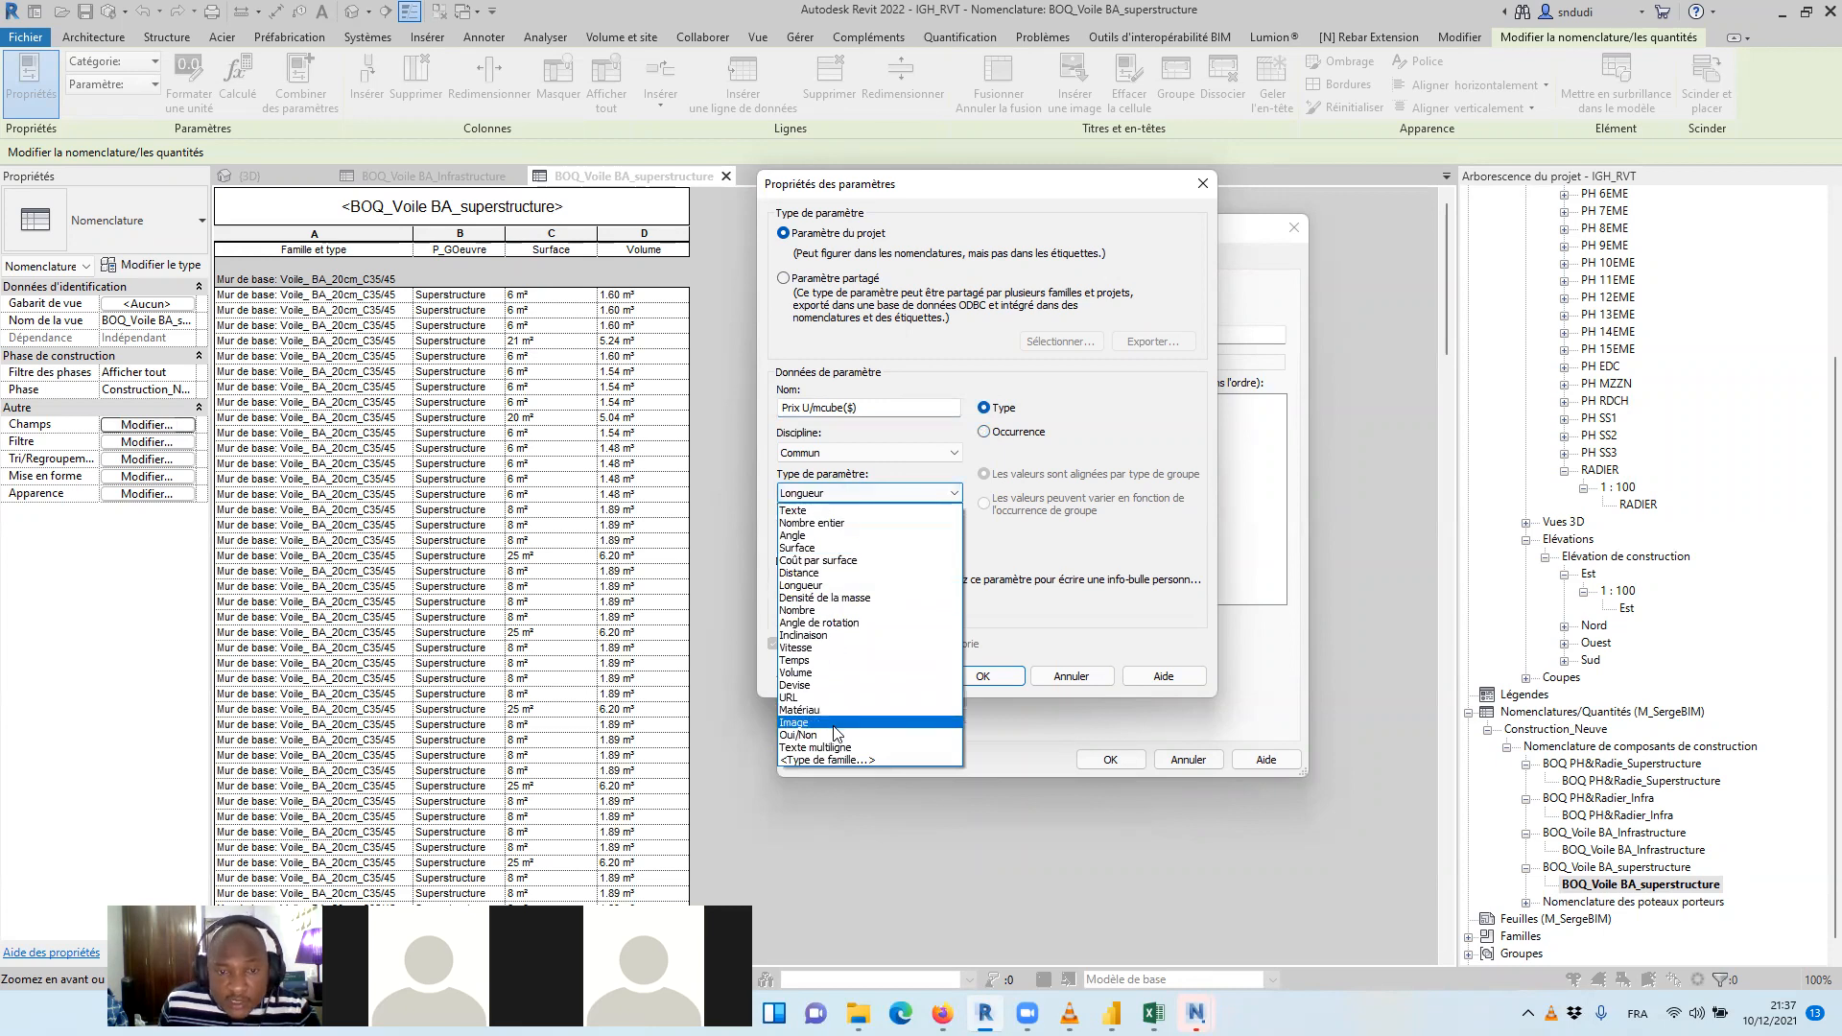
pyautogui.click(796, 685)
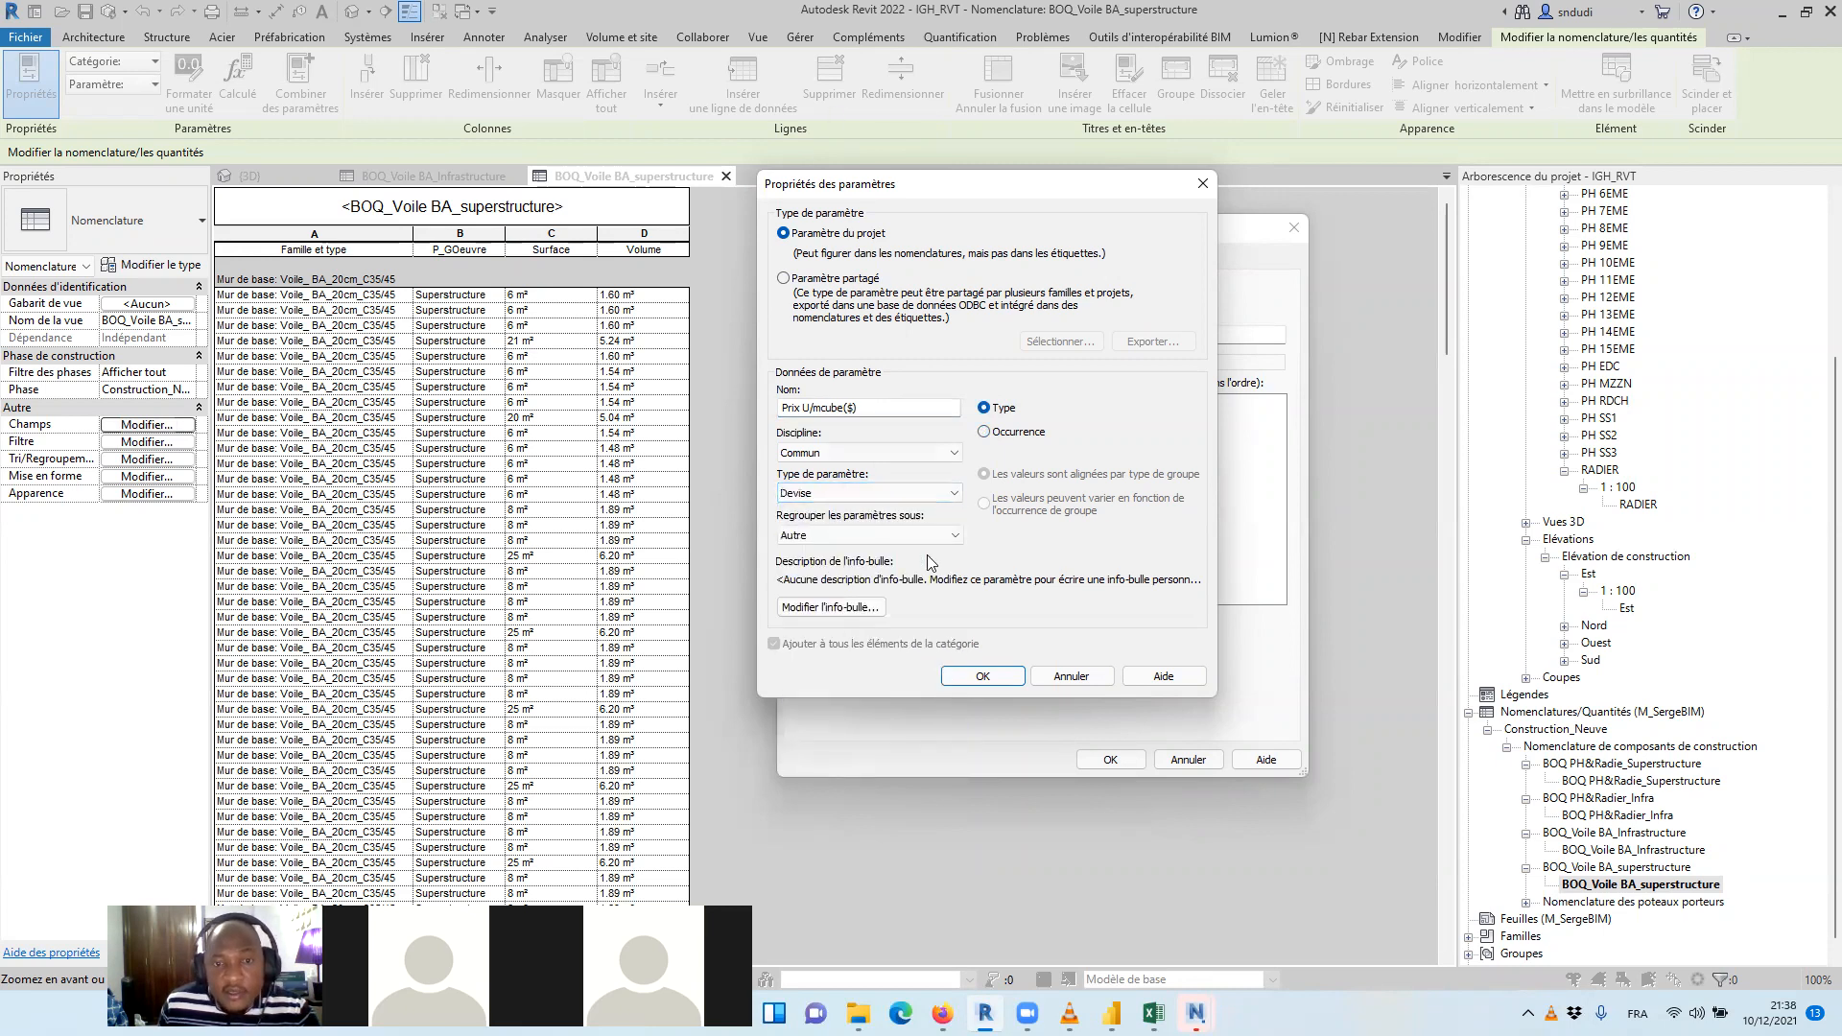
pyautogui.click(983, 676)
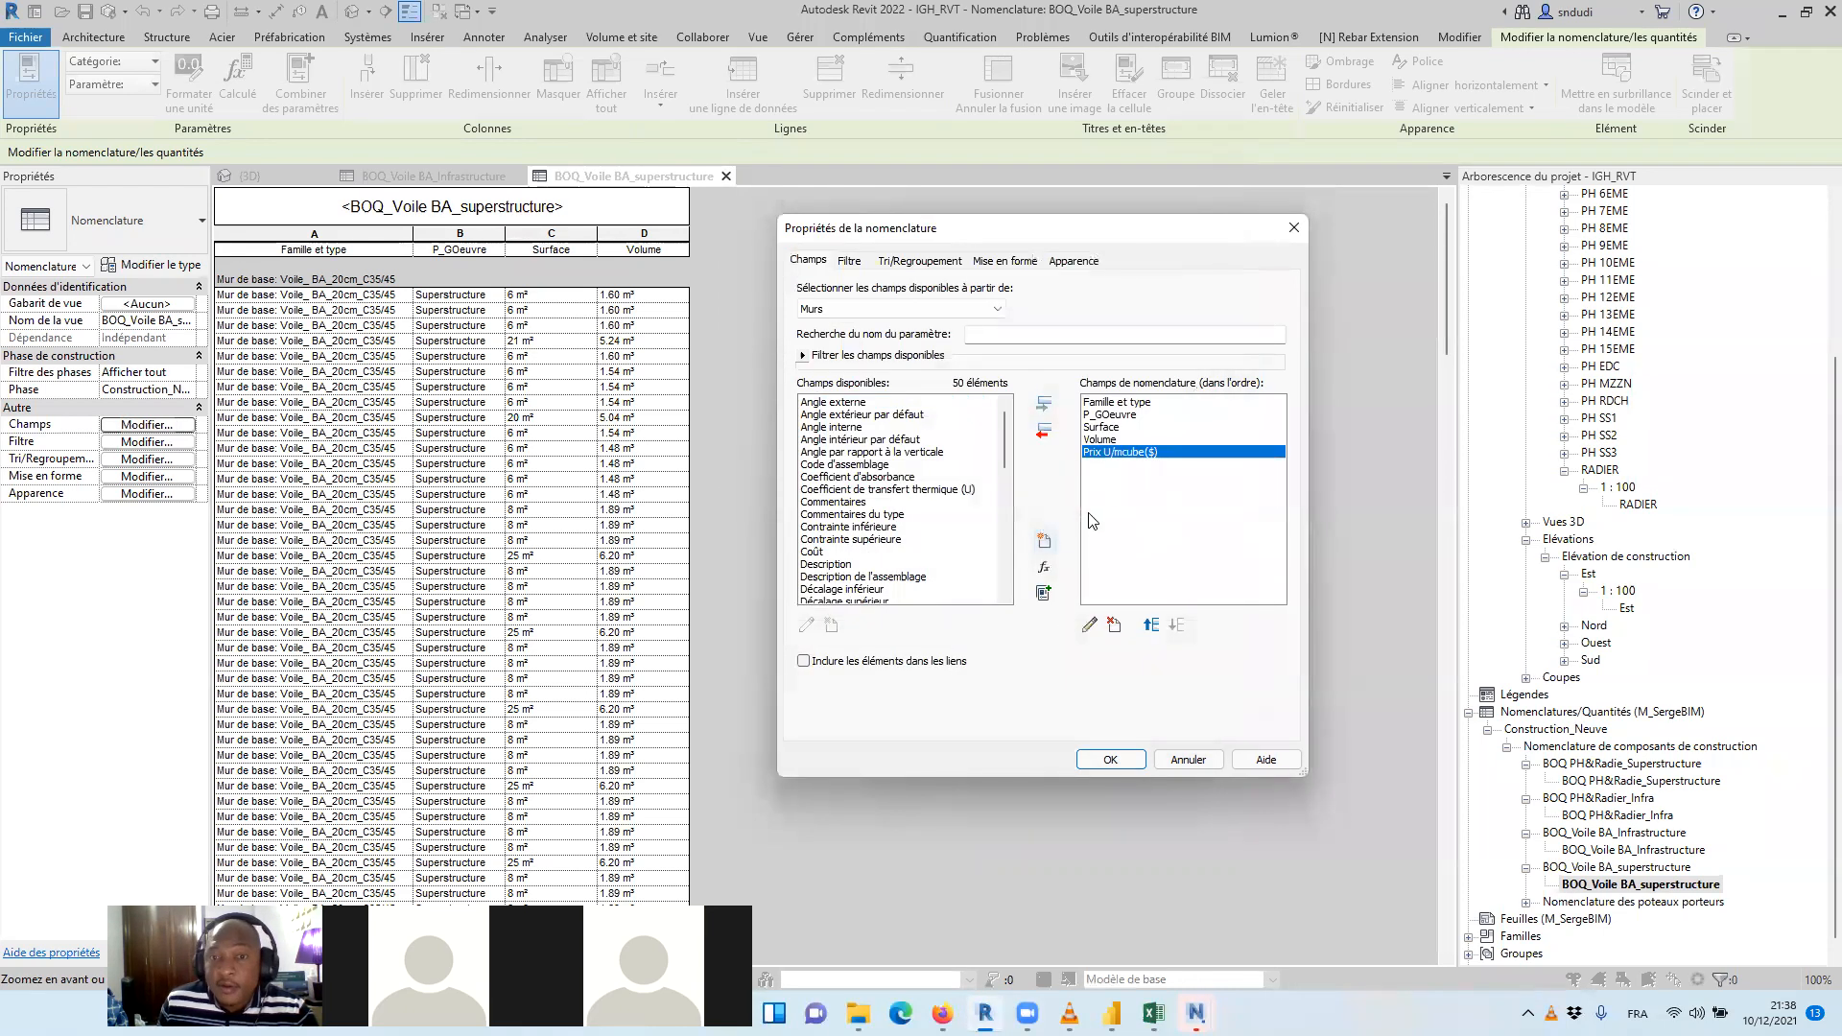
pyautogui.click(1091, 765)
# Set Prix U/mcube($) to 750 for all Voile_ BA_20cm_C35/45 walls in the superstructure schedule
pyautogui.click(726, 296)
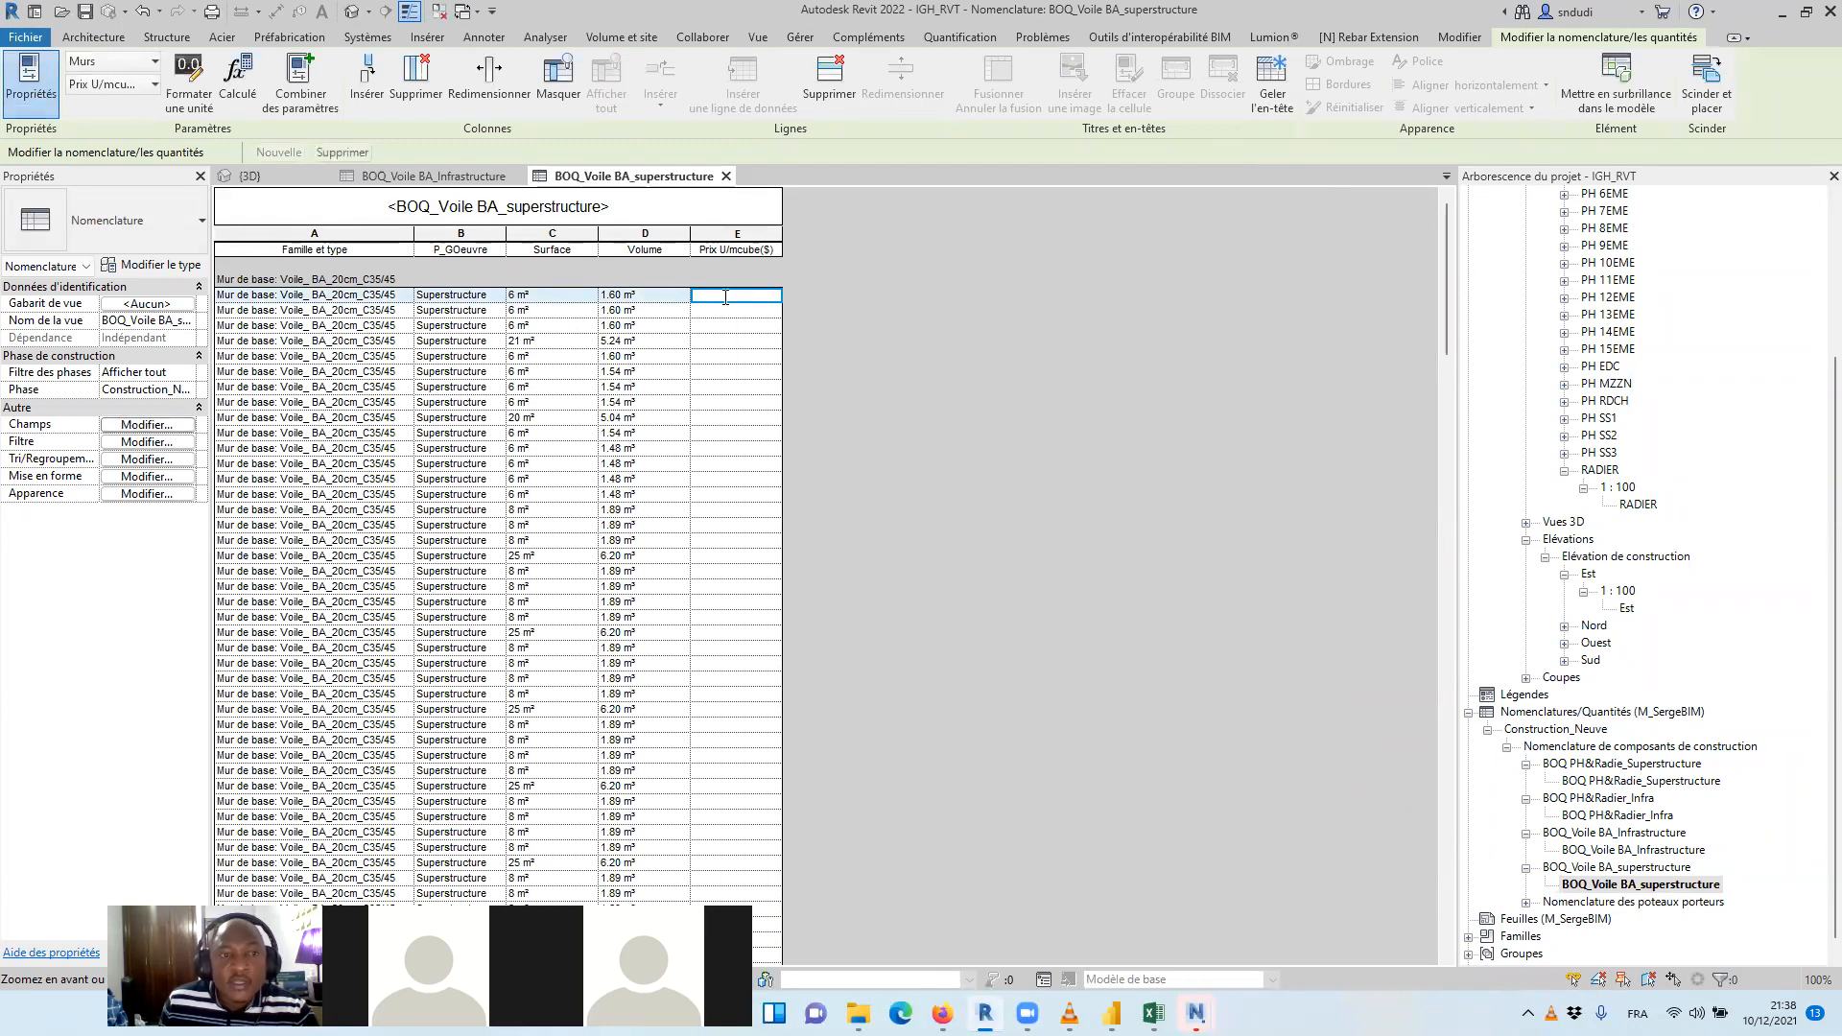
pyautogui.write('7')
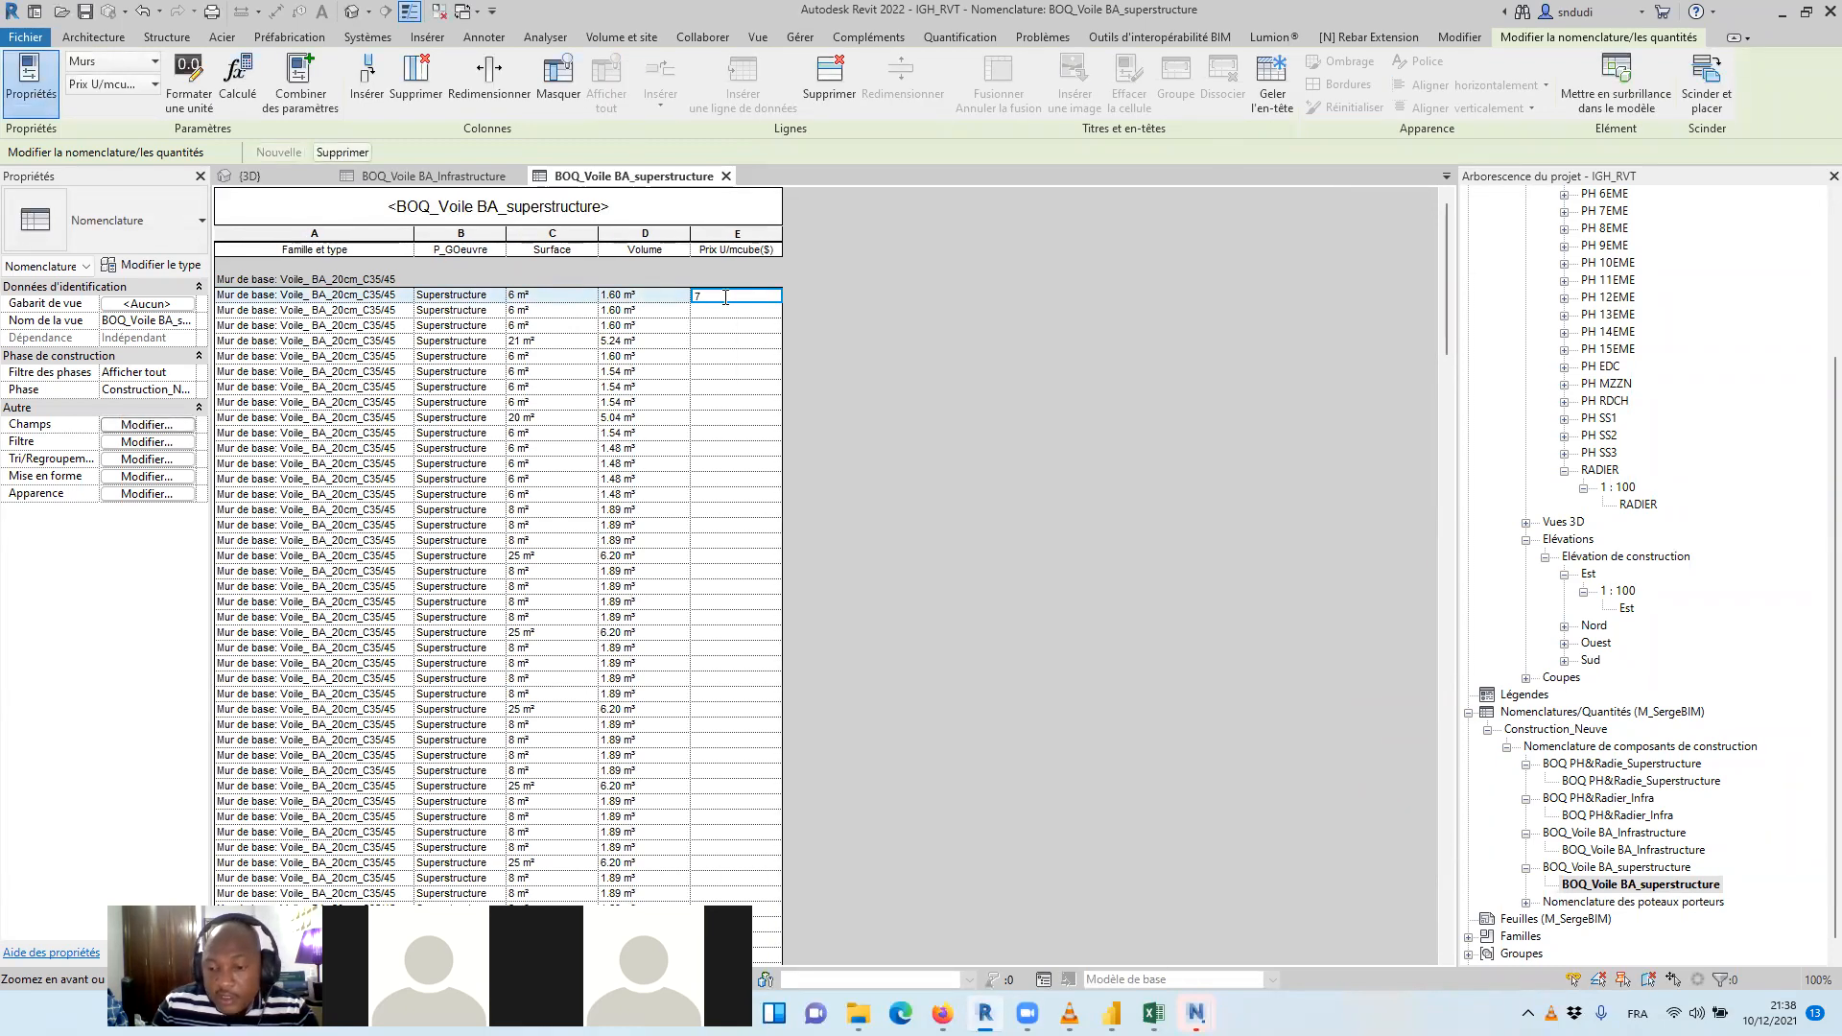
pyautogui.write('50')
pyautogui.press('Return')
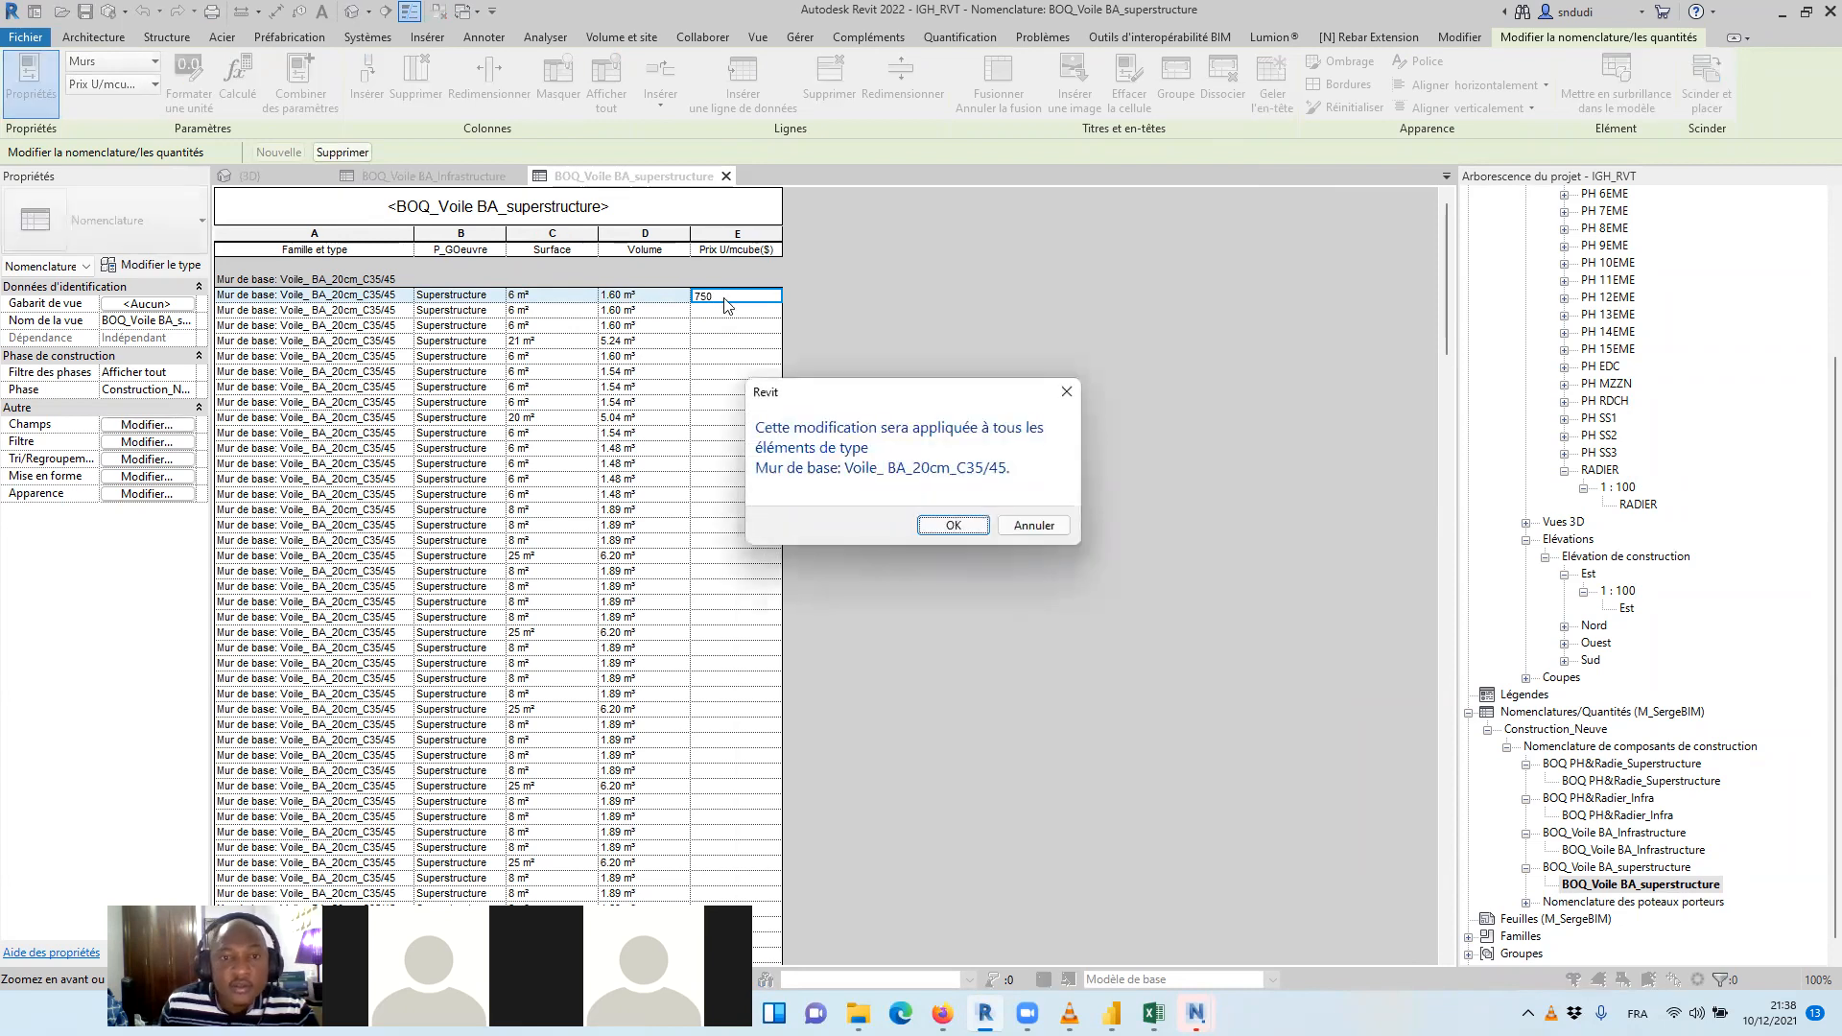
pyautogui.click(953, 526)
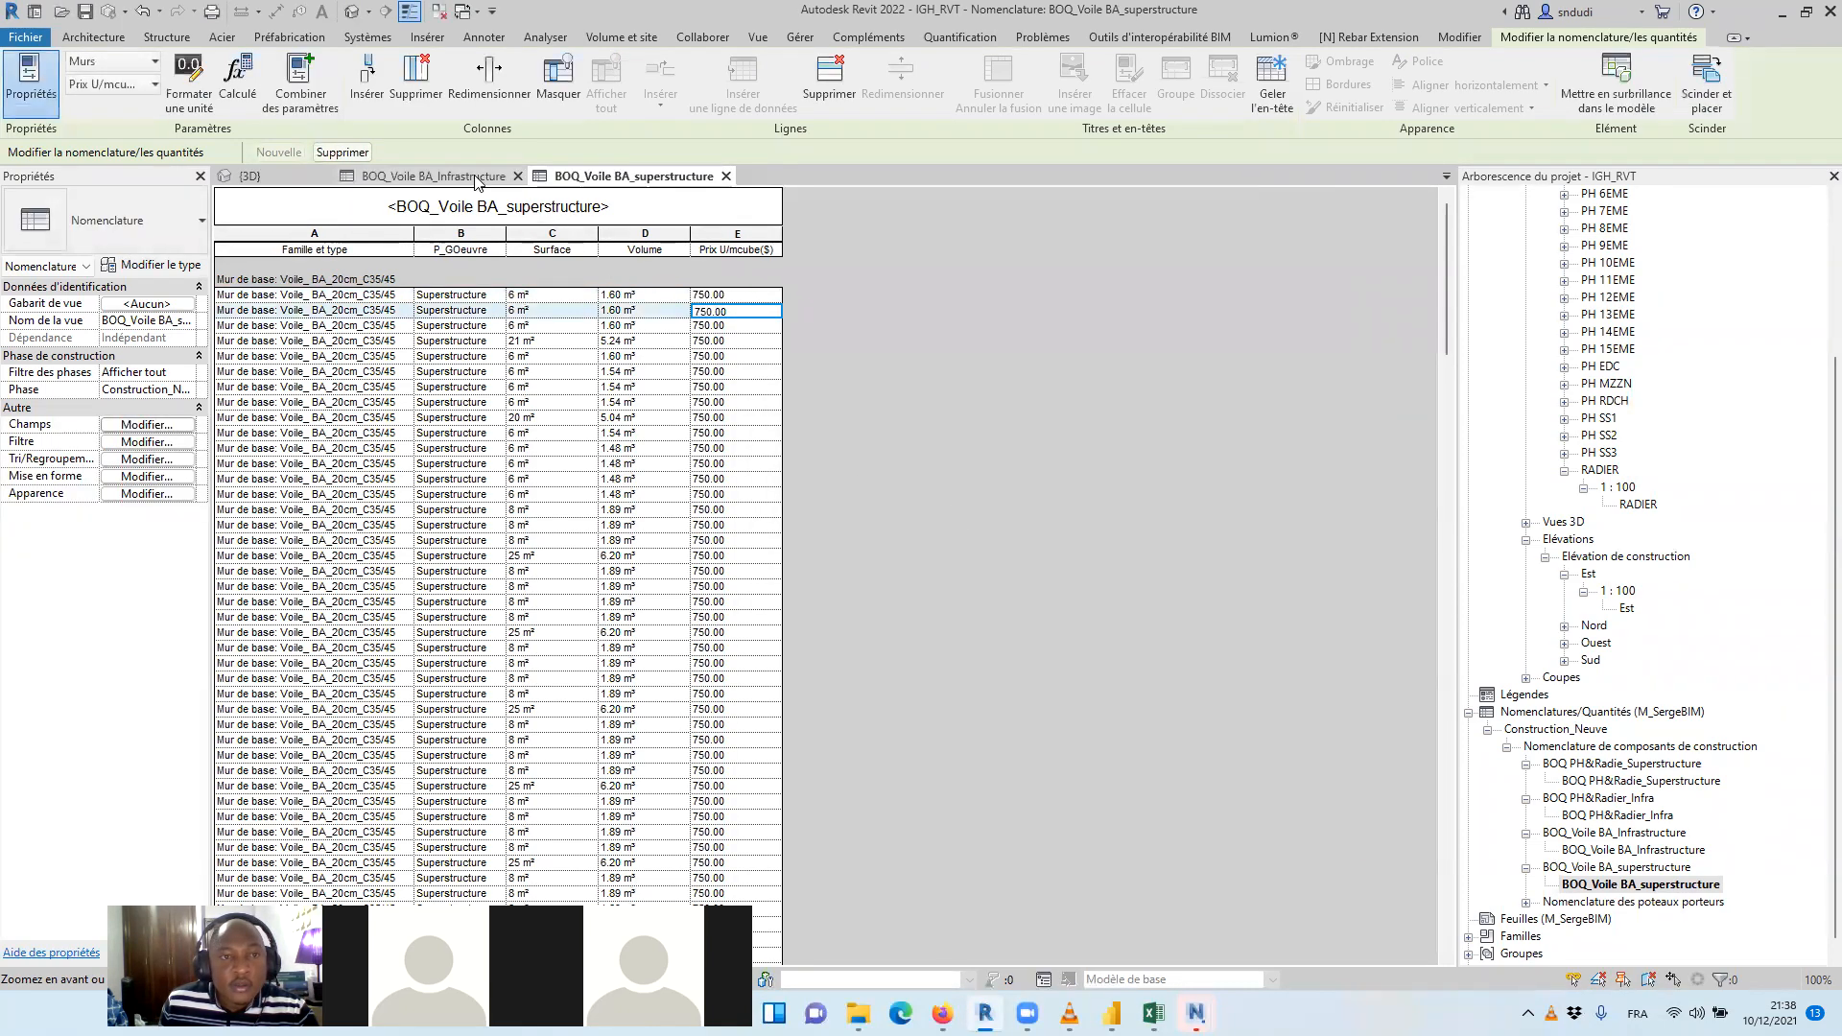
# Check the infrastructure schedule, then set Prix U/mcube($) to 750 for the Voile_ BA_30cm_C35/45 walls in the superstructure schedule
pyautogui.click(477, 176)
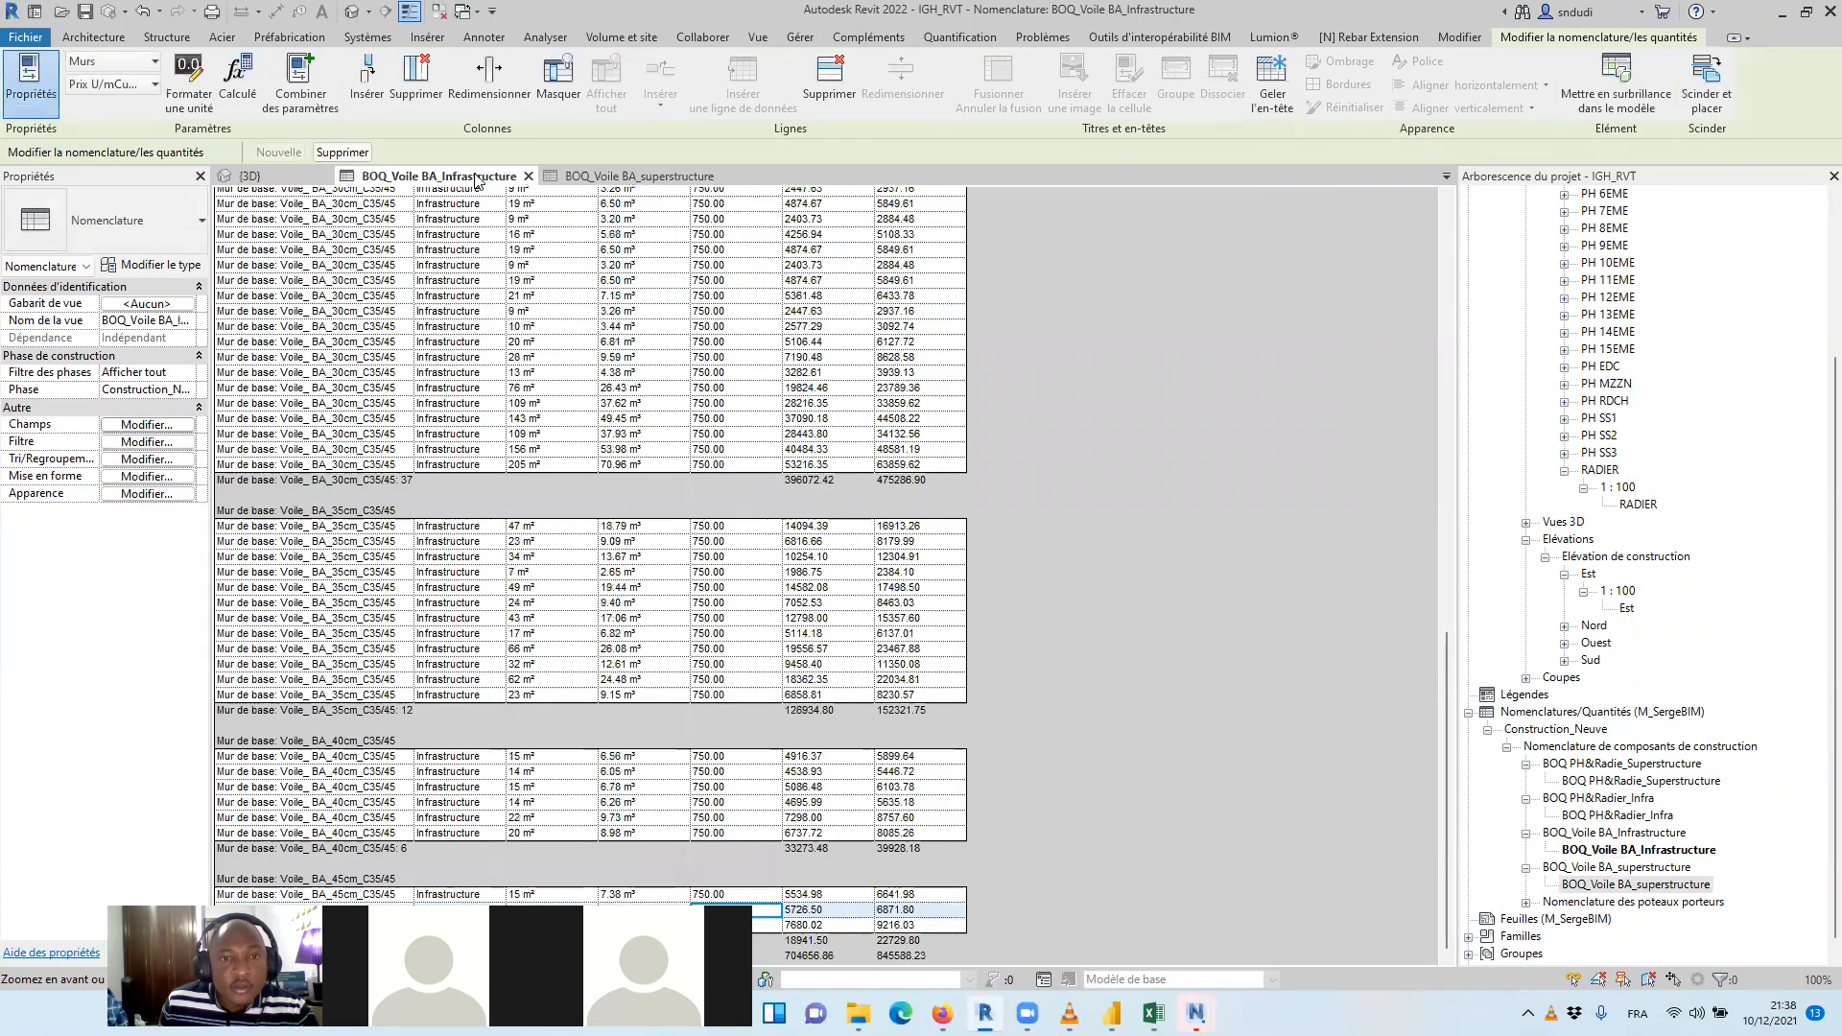
pyautogui.click(703, 178)
pyautogui.scroll(-10, 824, 446)
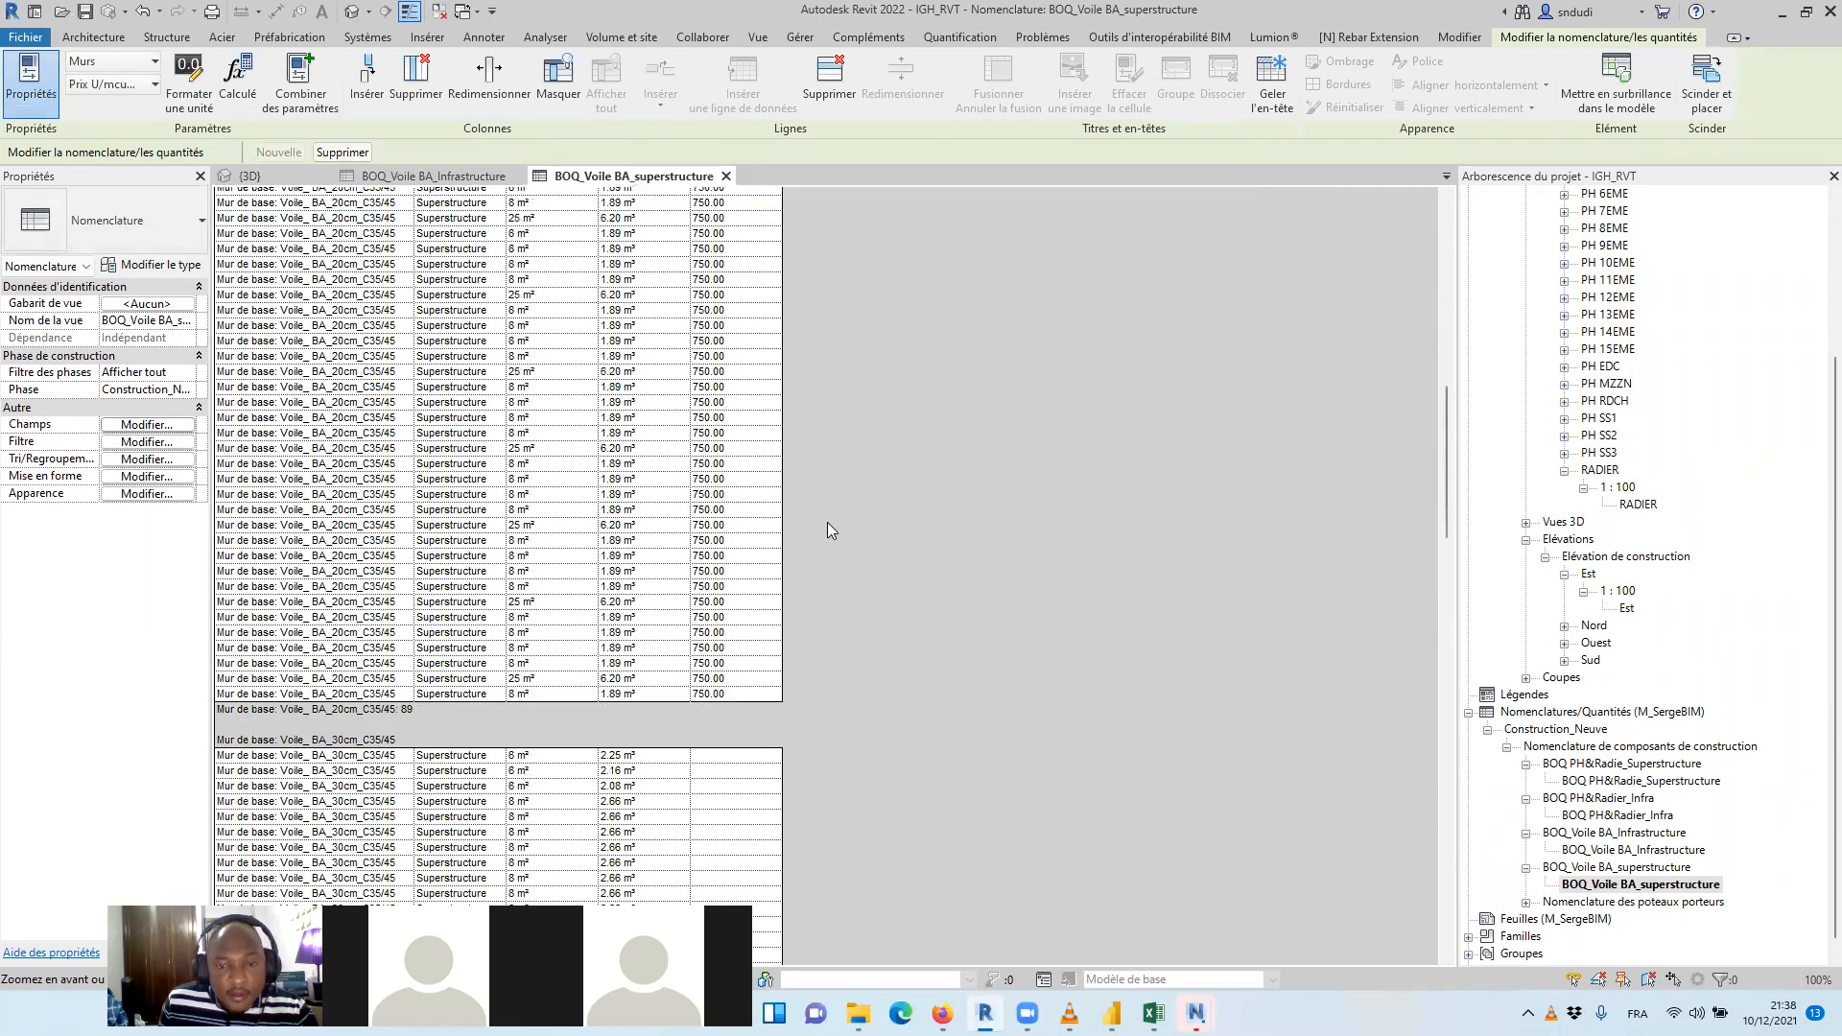
pyautogui.scroll(-10, 827, 508)
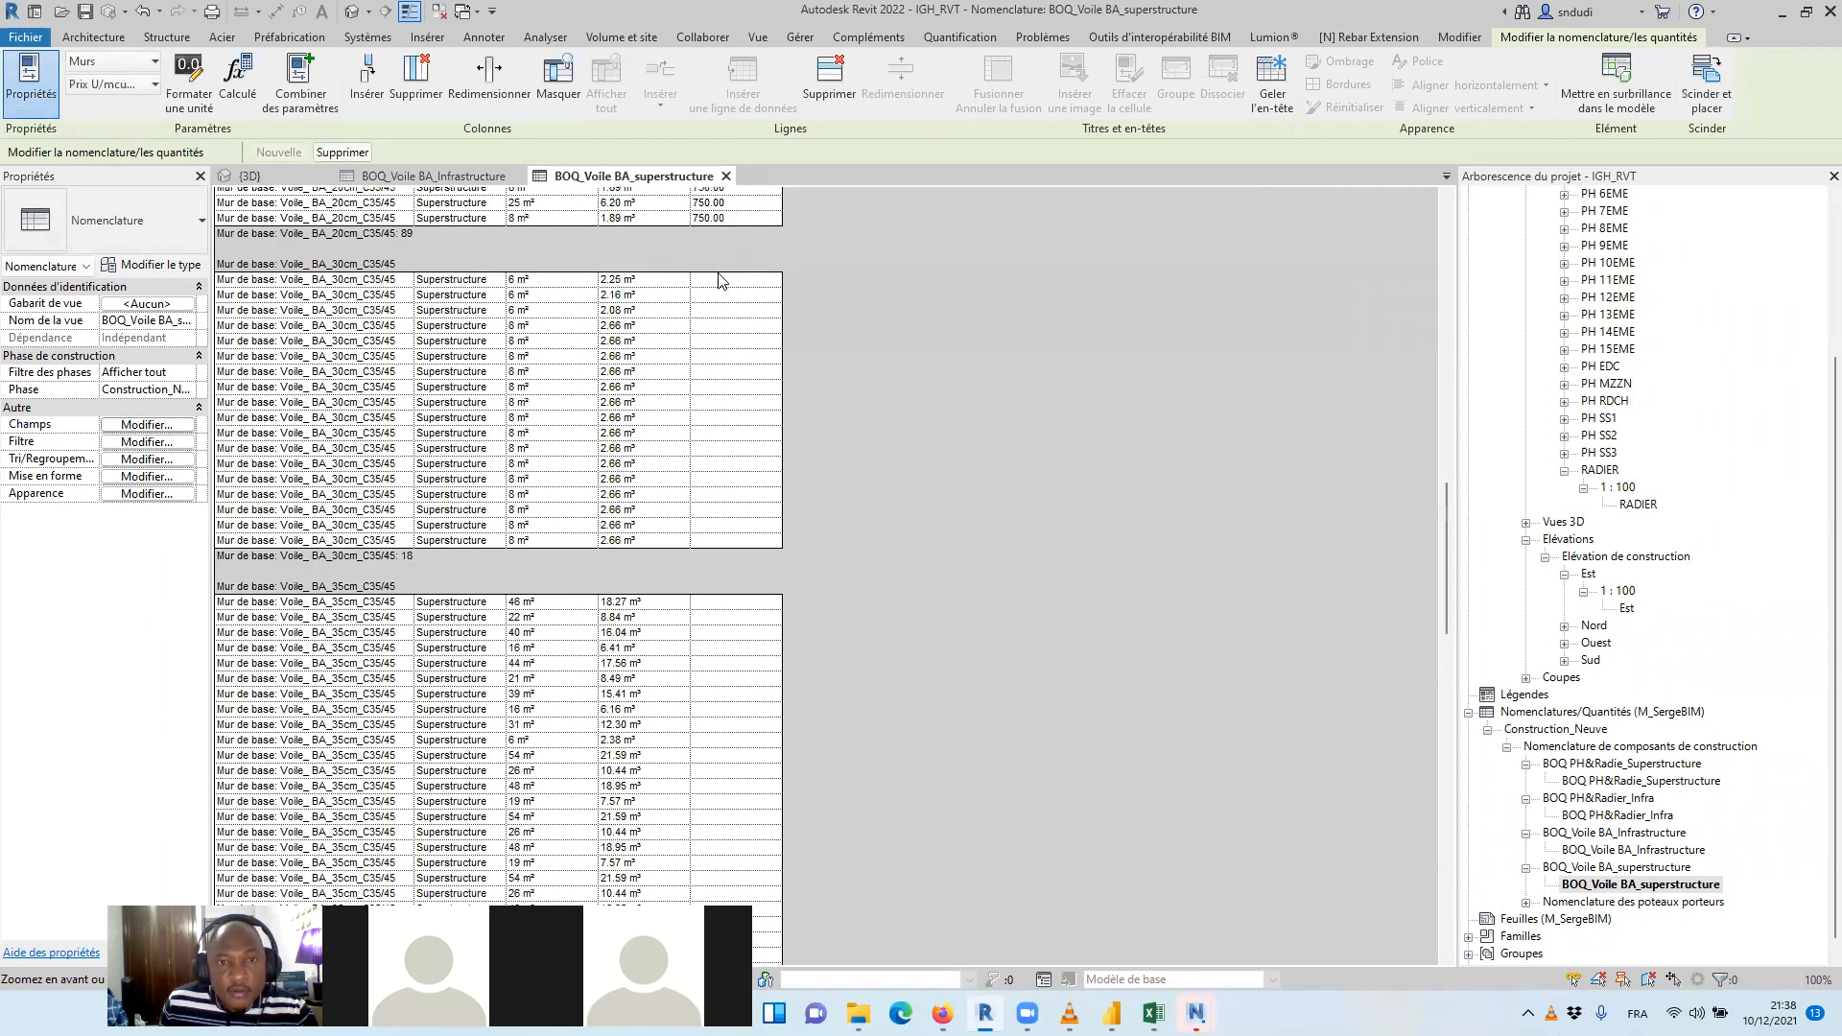
pyautogui.click(722, 280)
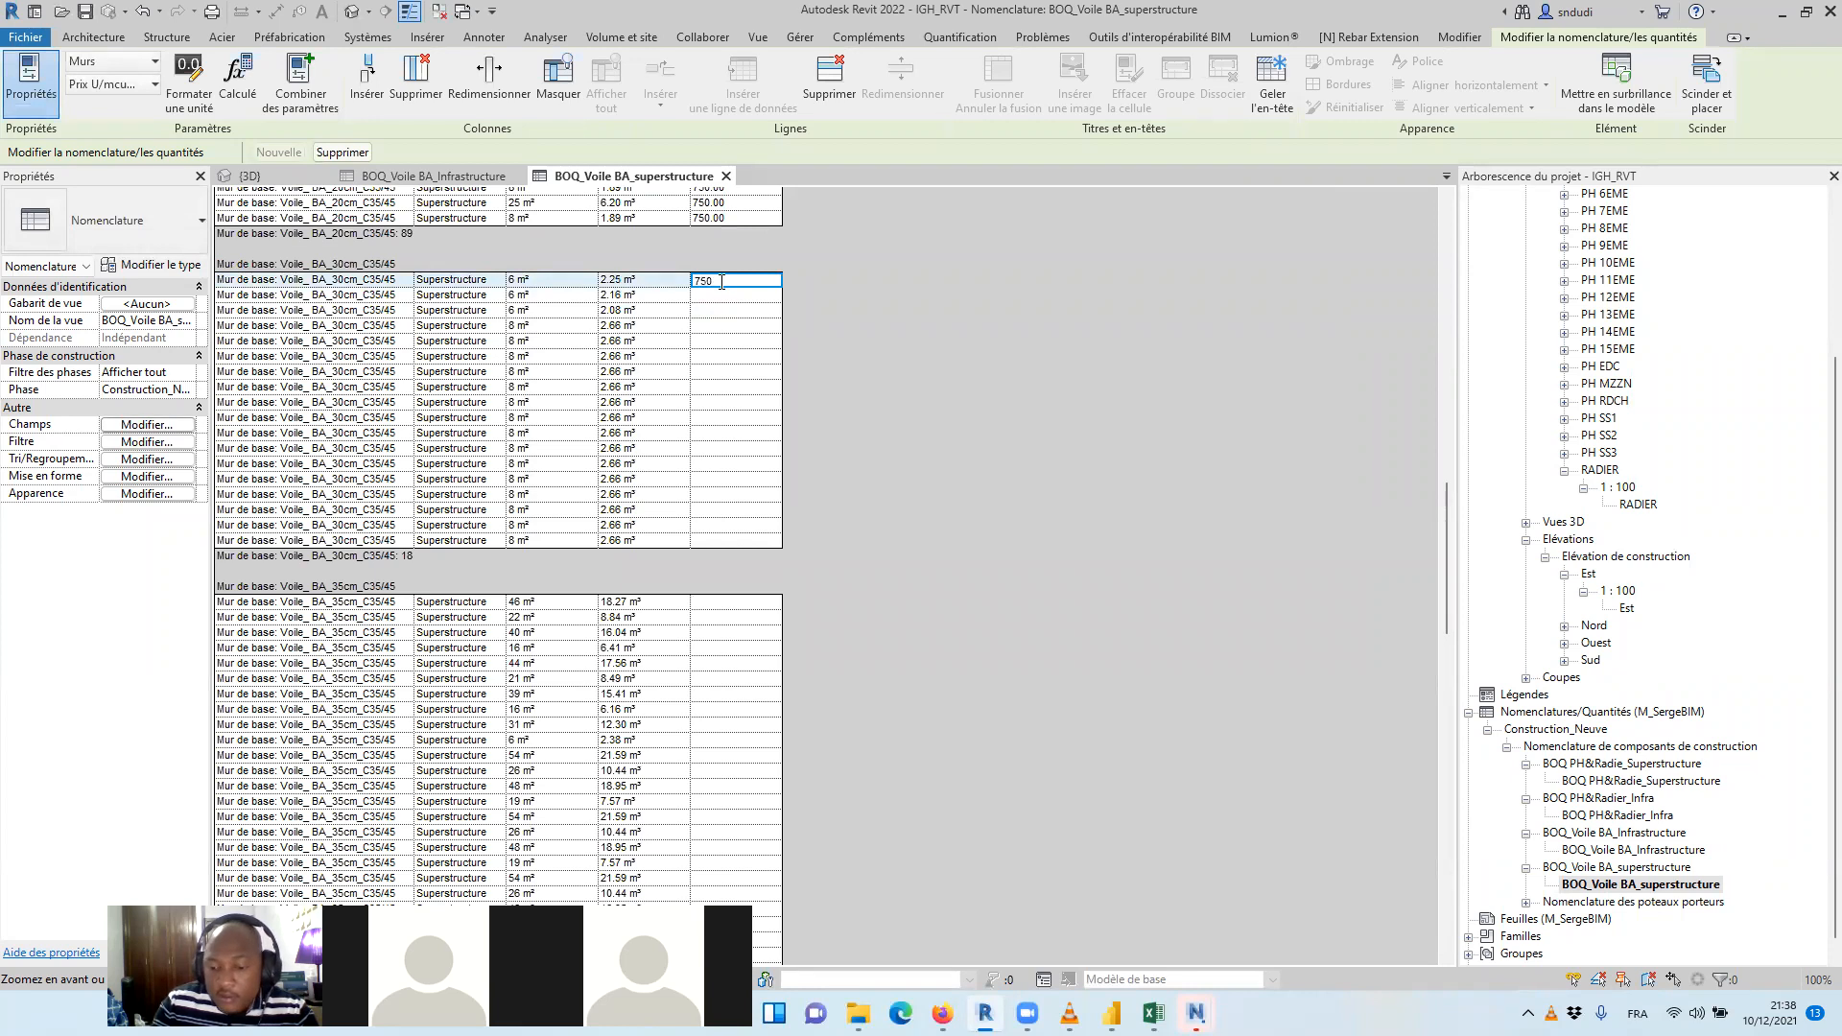
pyautogui.press('Return')
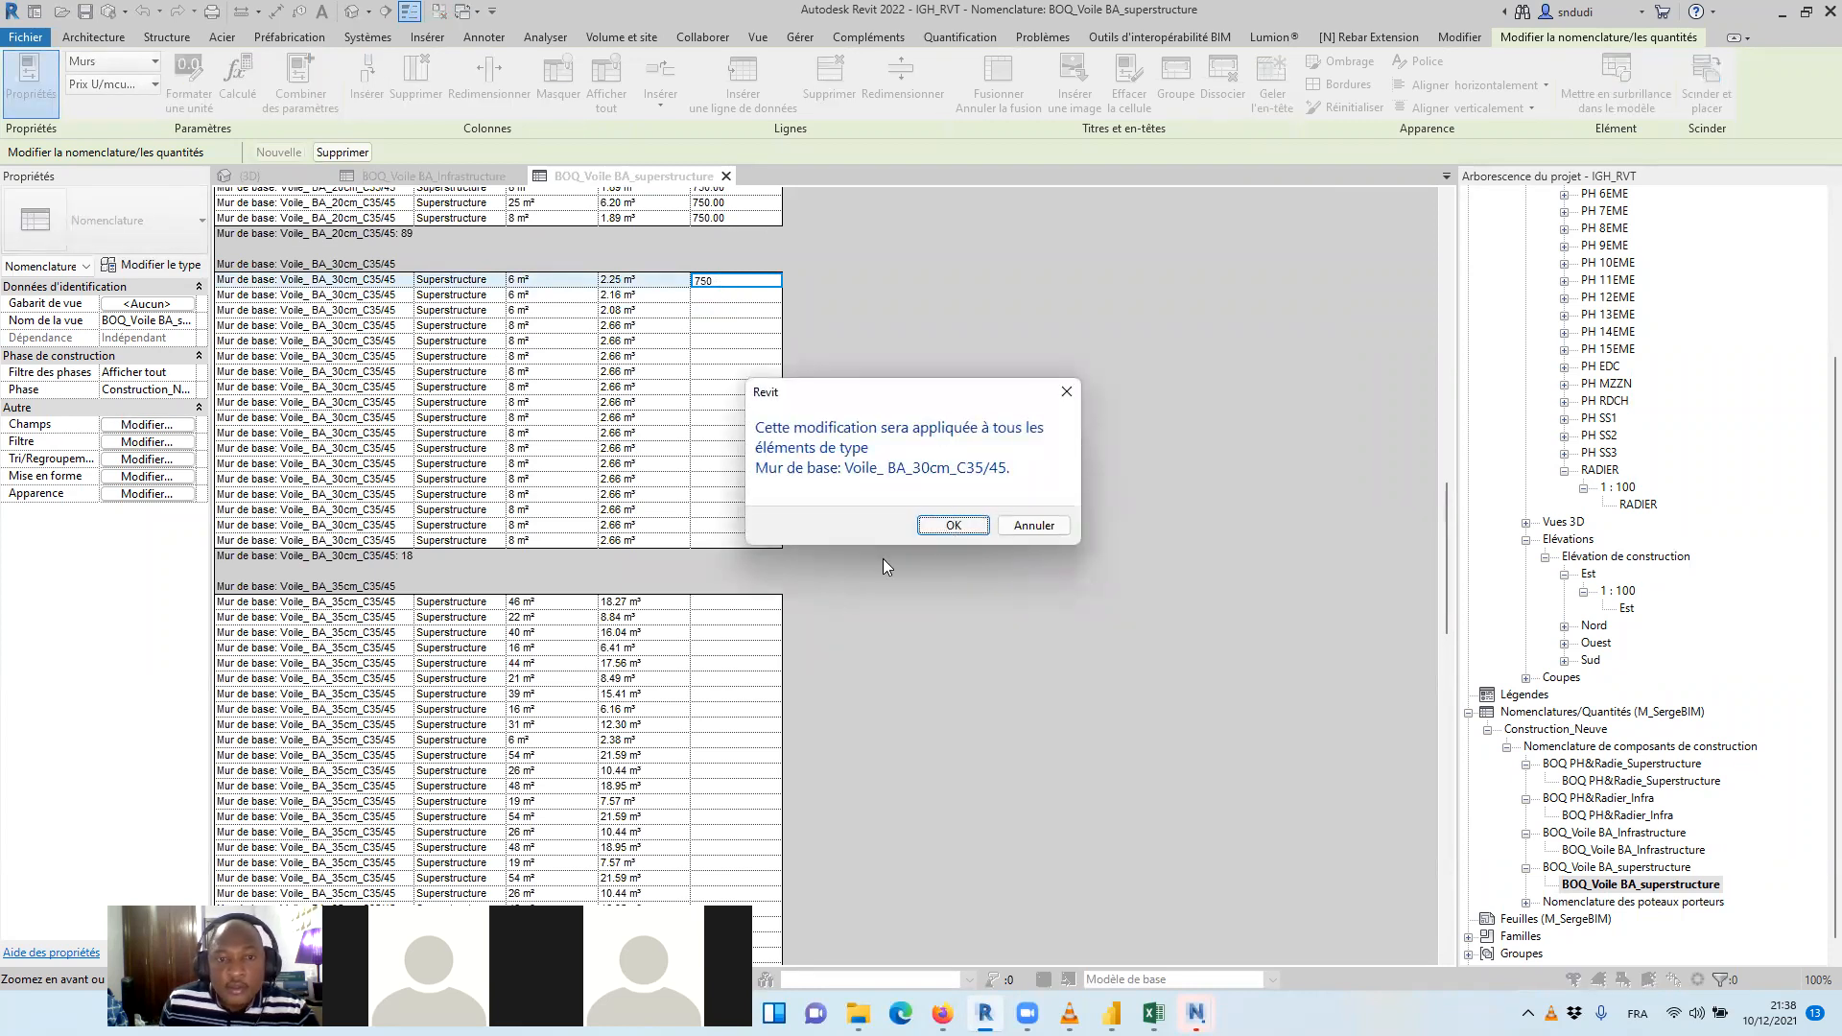
pyautogui.click(952, 525)
# Set Prix U/mcube($) to 750 for all Voile_ BA_35cm_C35/45 walls in the superstructure schedule
pyautogui.click(725, 604)
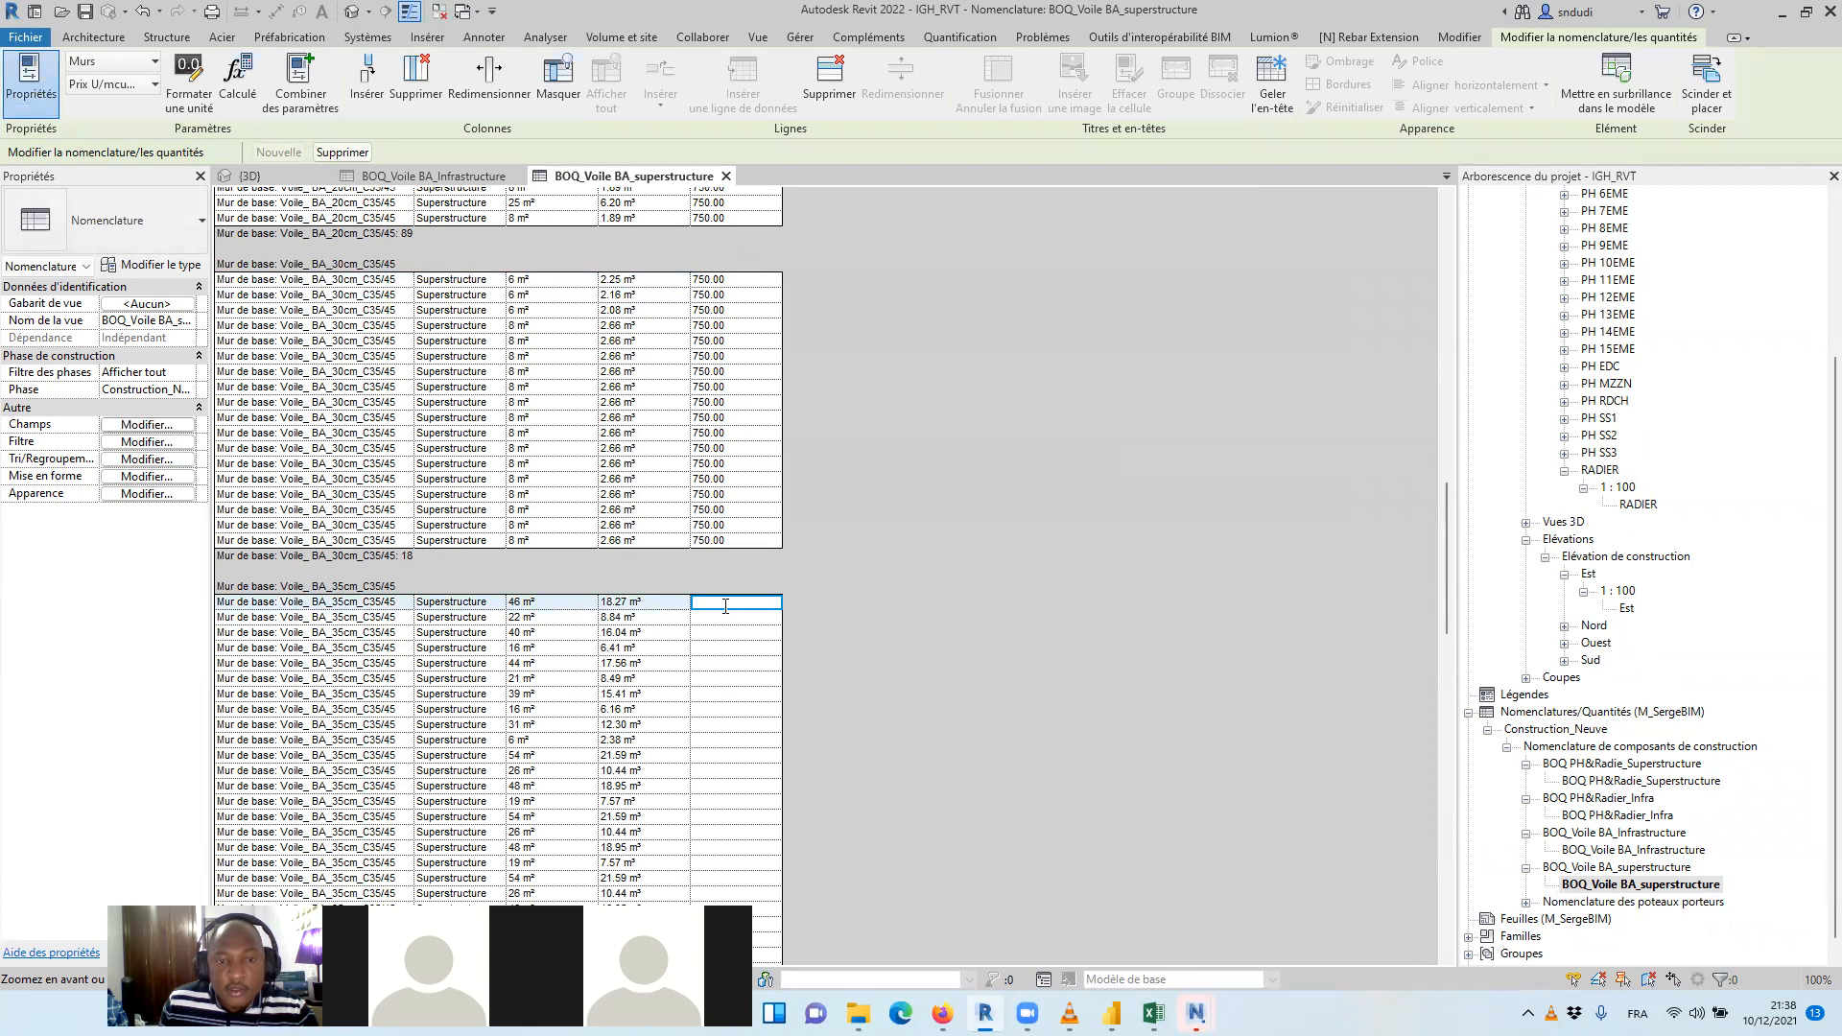
pyautogui.write('750')
pyautogui.press('Return')
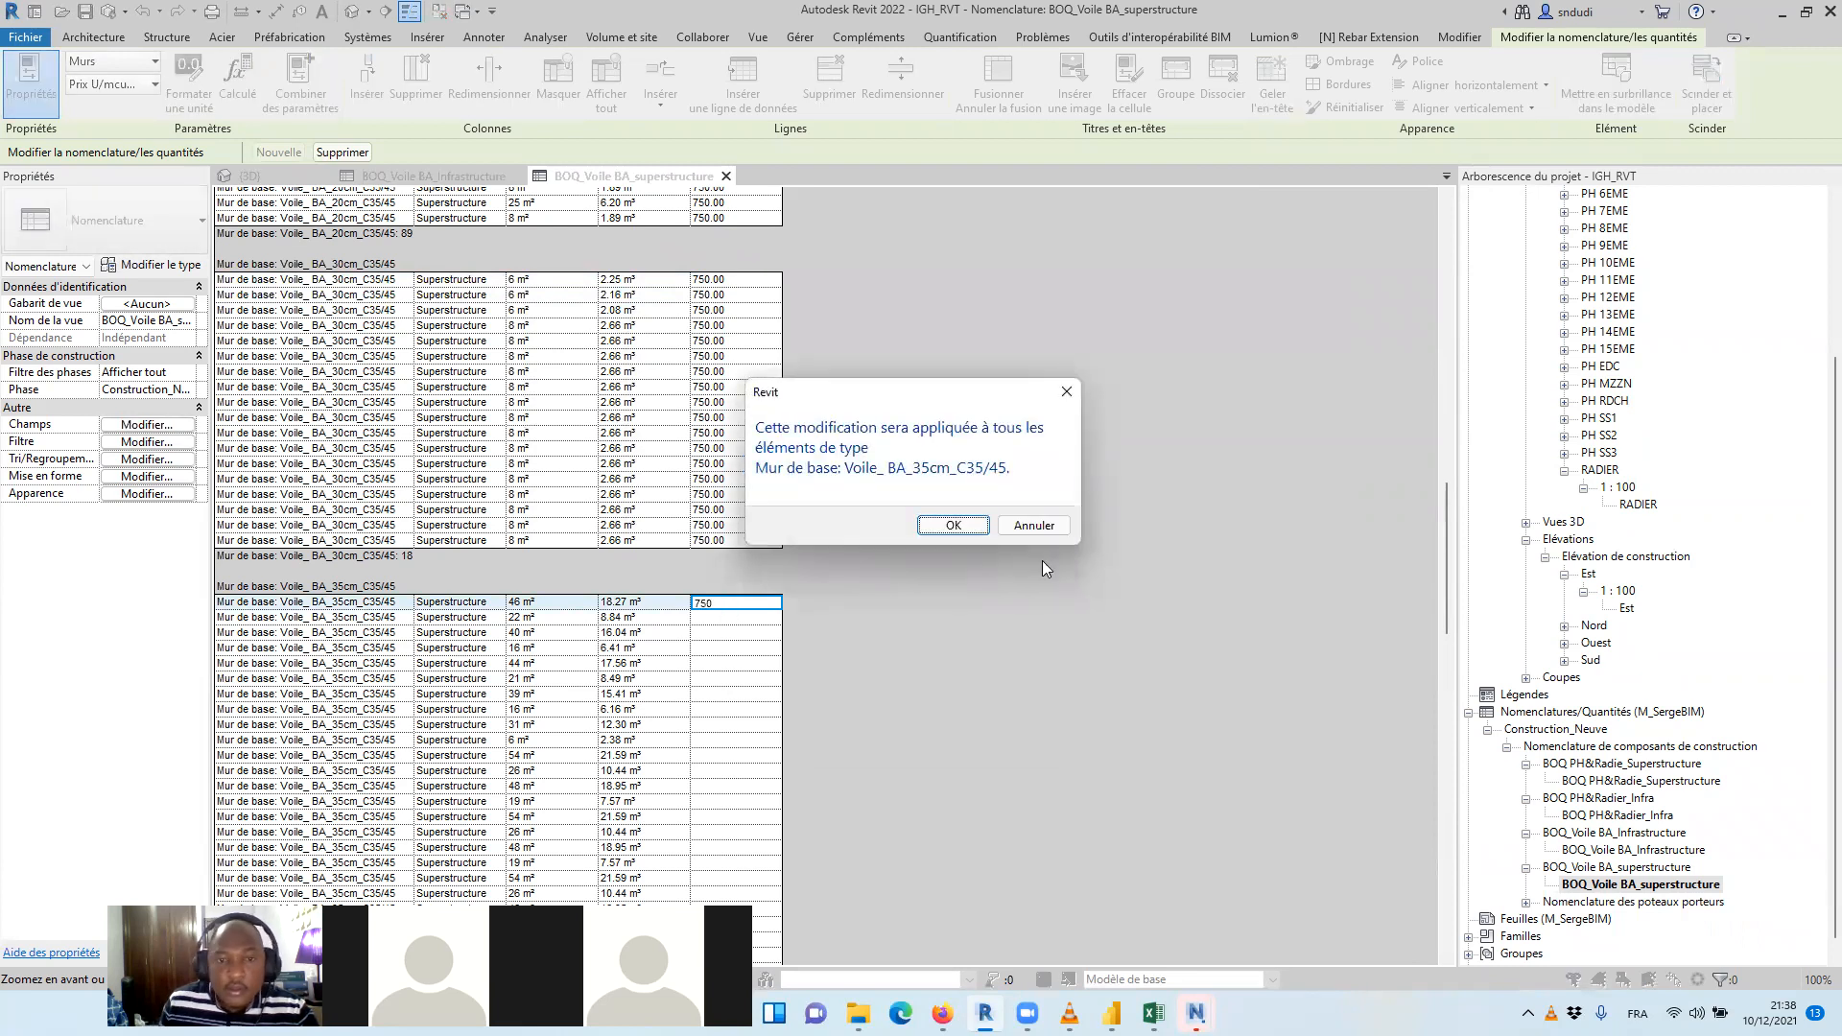
pyautogui.click(949, 524)
# Set Prix U/mcube($) to 750 for all Voile_ BA_40cm_C35/45 walls in the superstructure schedule
pyautogui.scroll(-15, 931, 560)
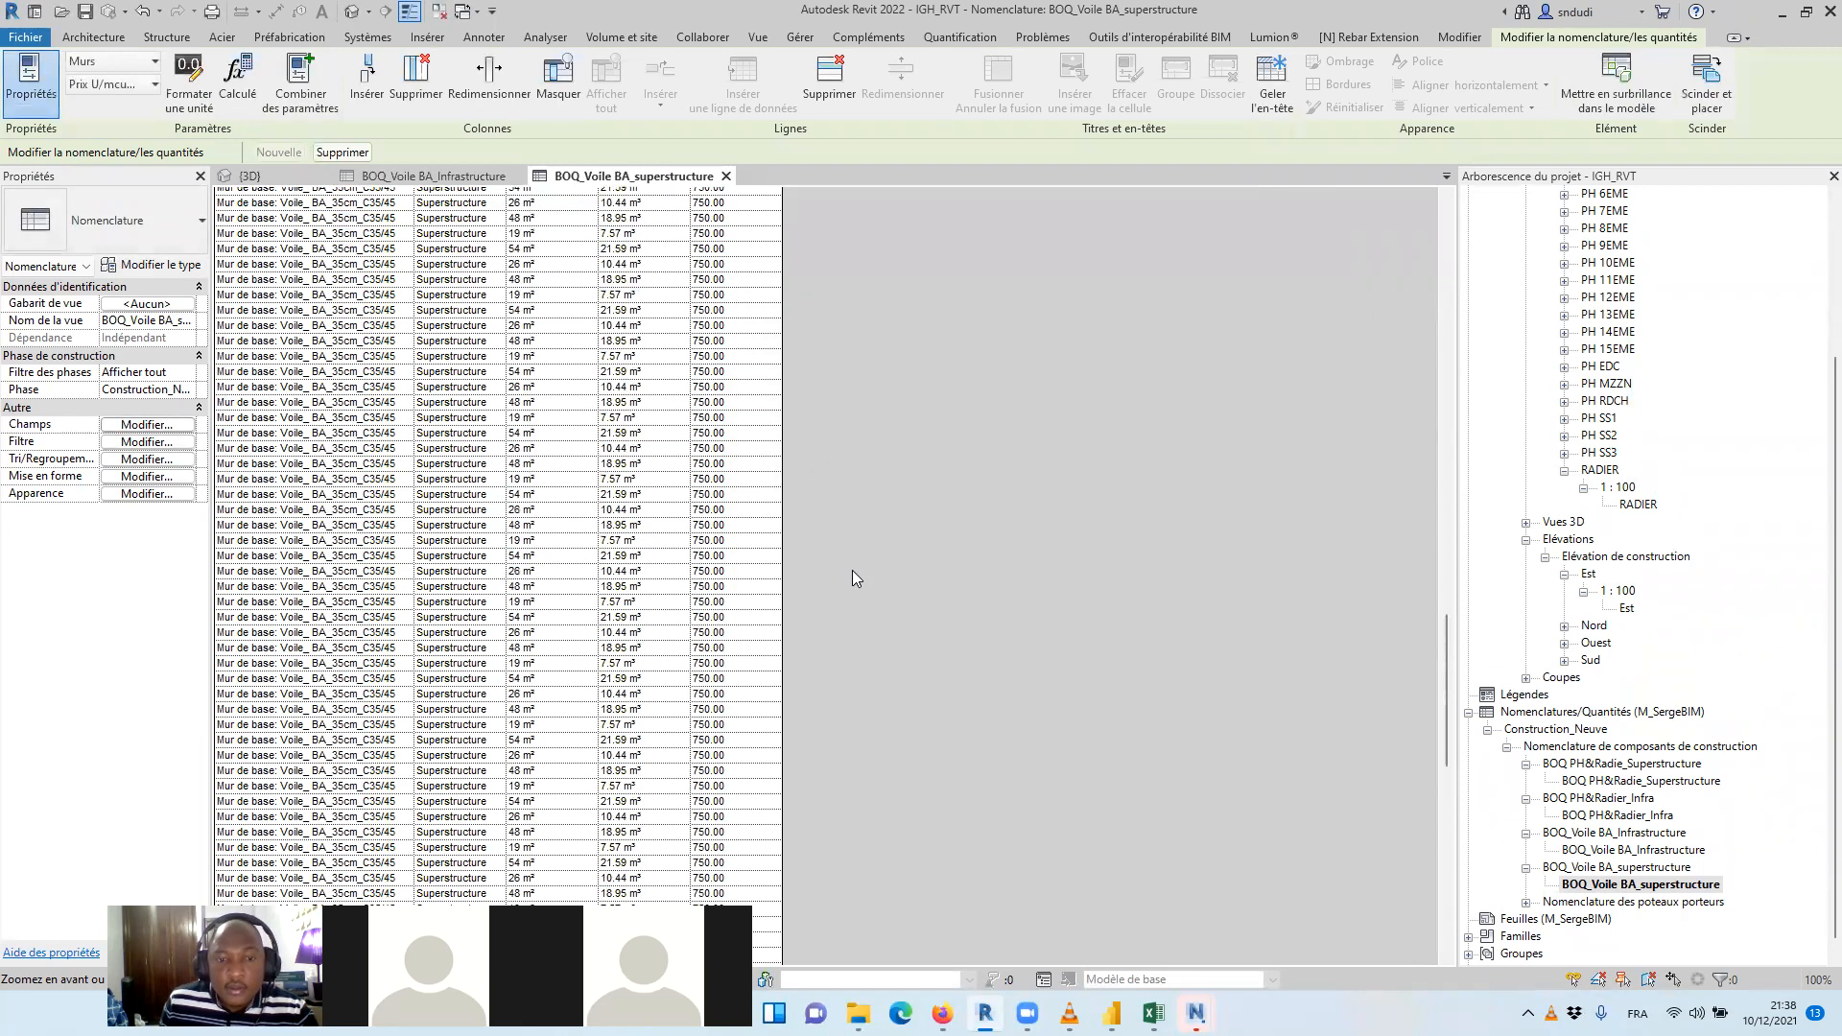
pyautogui.click(723, 342)
pyautogui.write('750')
pyautogui.press('Return')
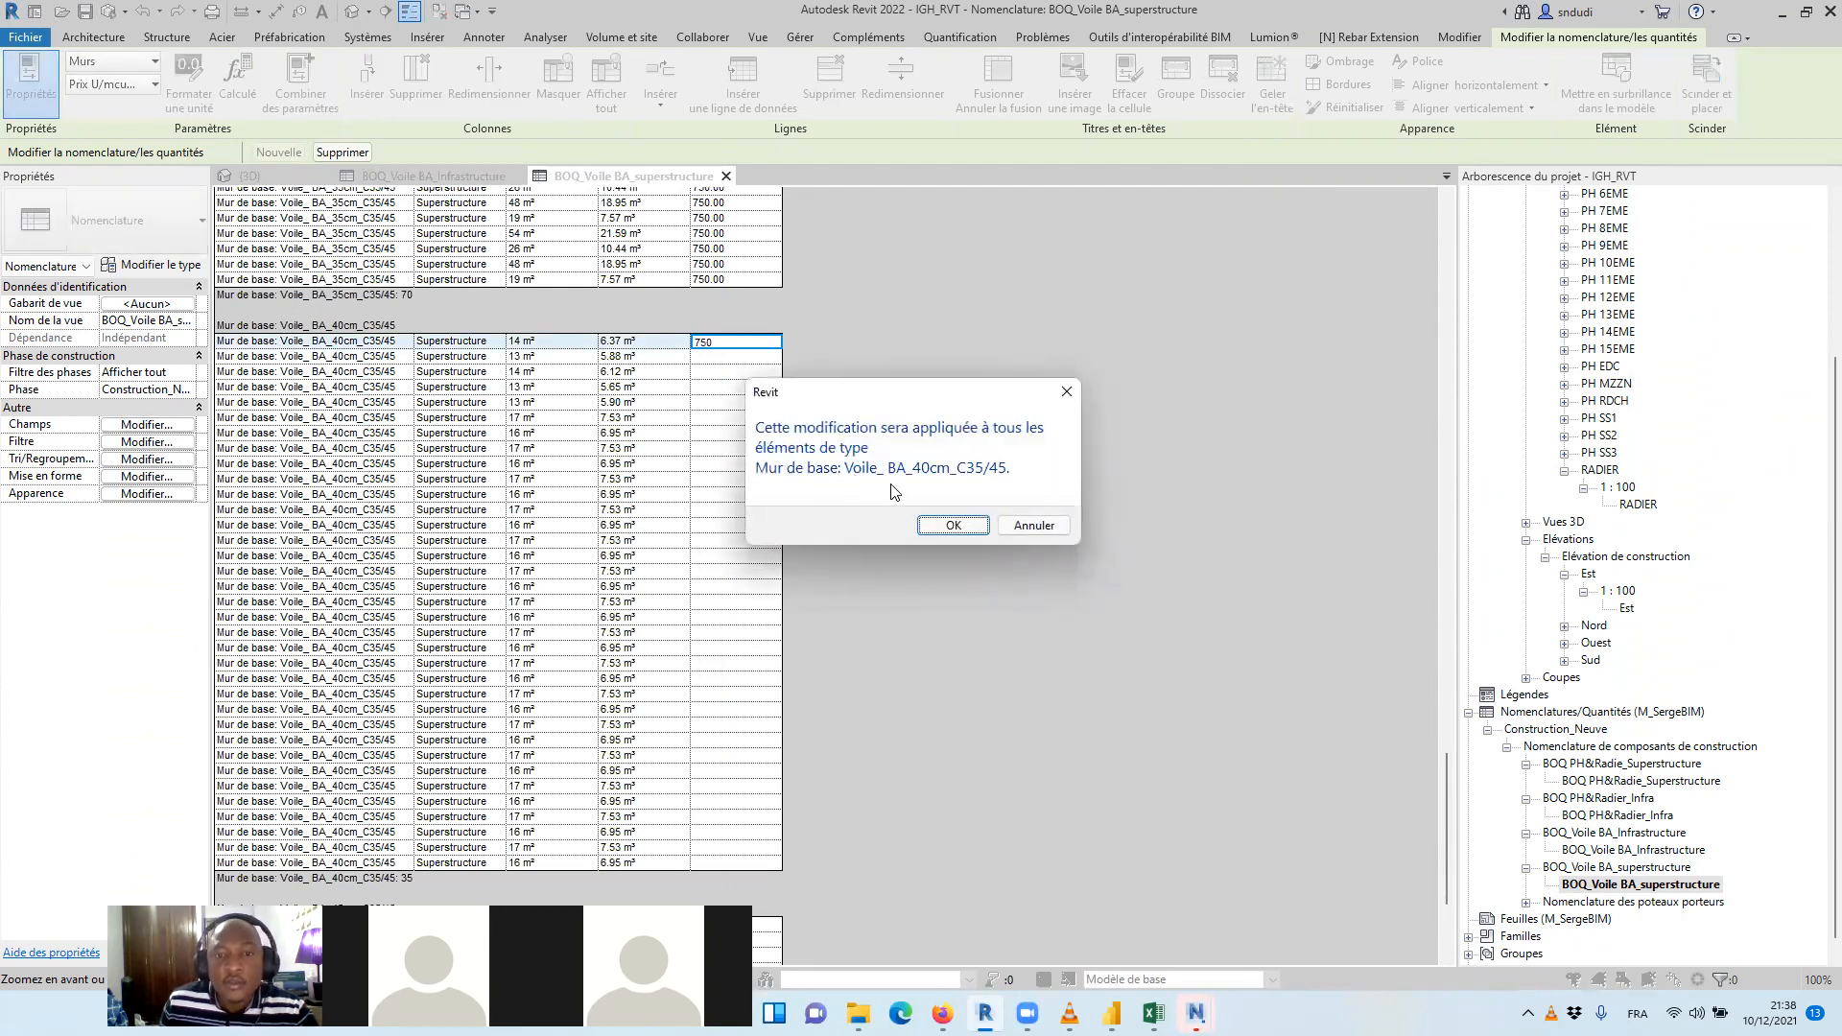
pyautogui.click(949, 525)
# Set Prix U/mcube($) to 750 for all Voile_ BA_45cm_C35/45 walls in the superstructure schedule
pyautogui.scroll(-5, 935, 514)
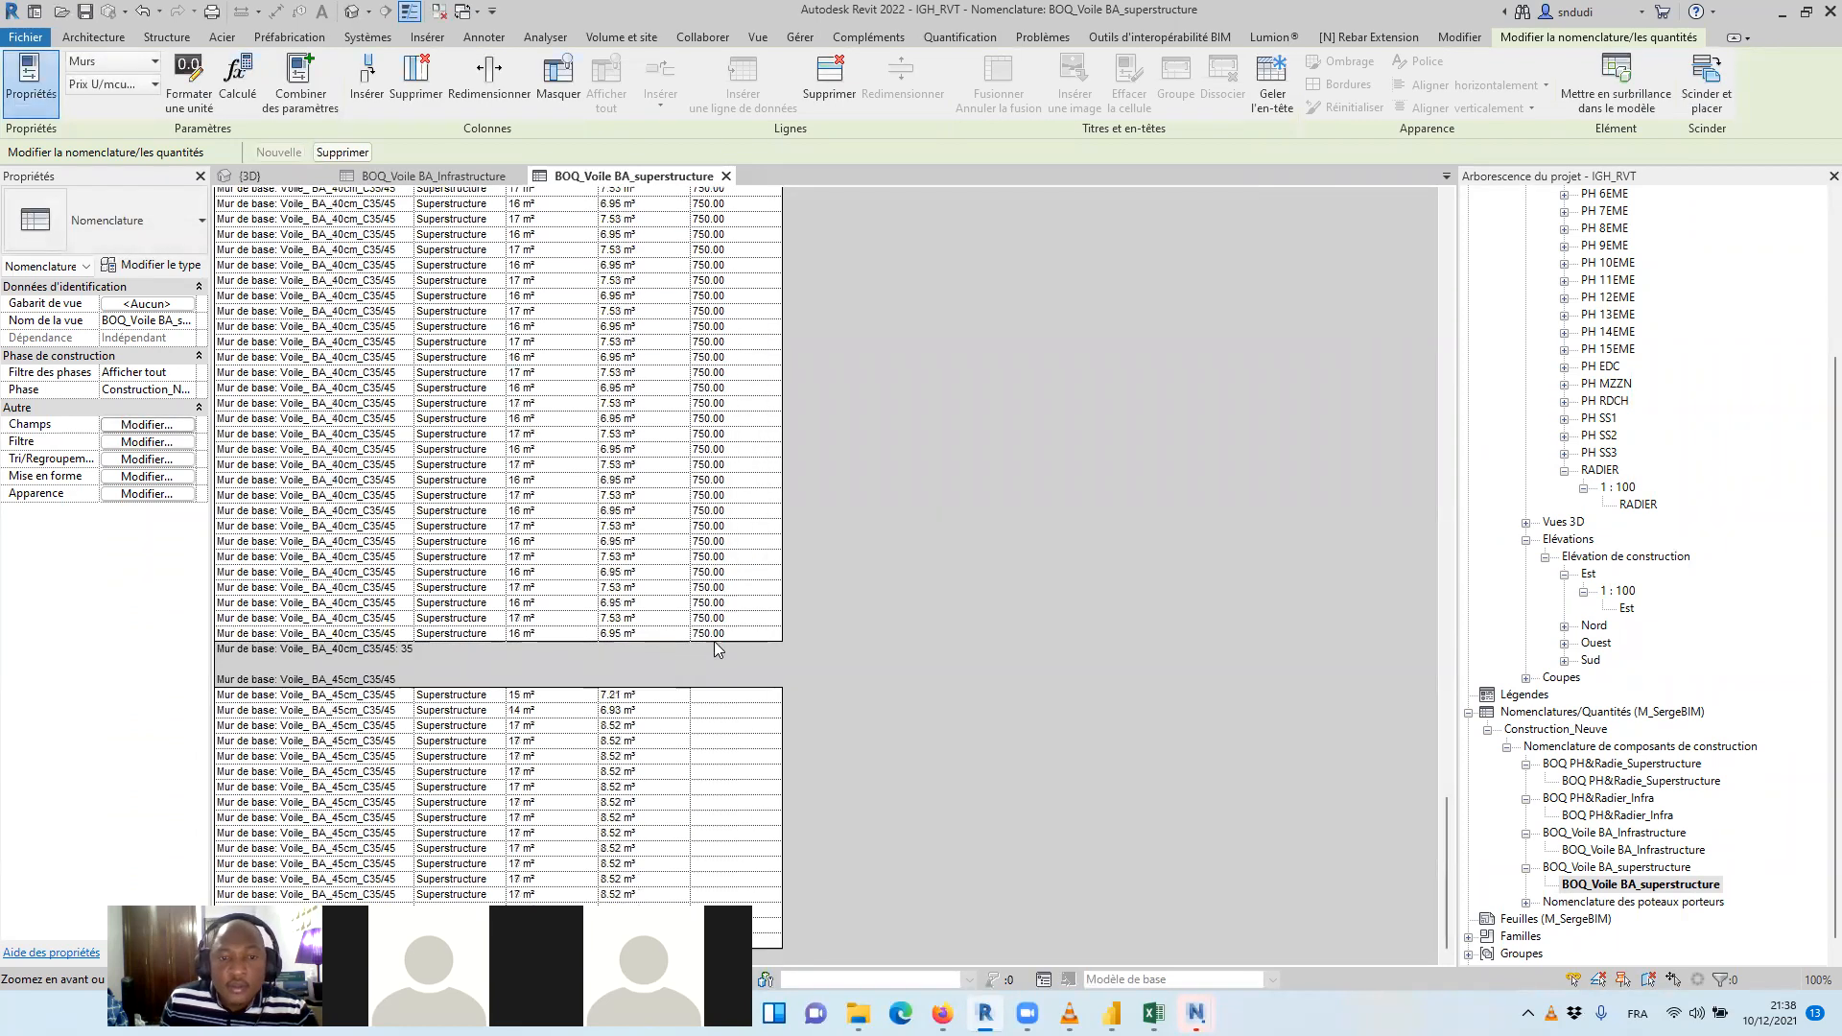
pyautogui.click(726, 695)
pyautogui.write('750')
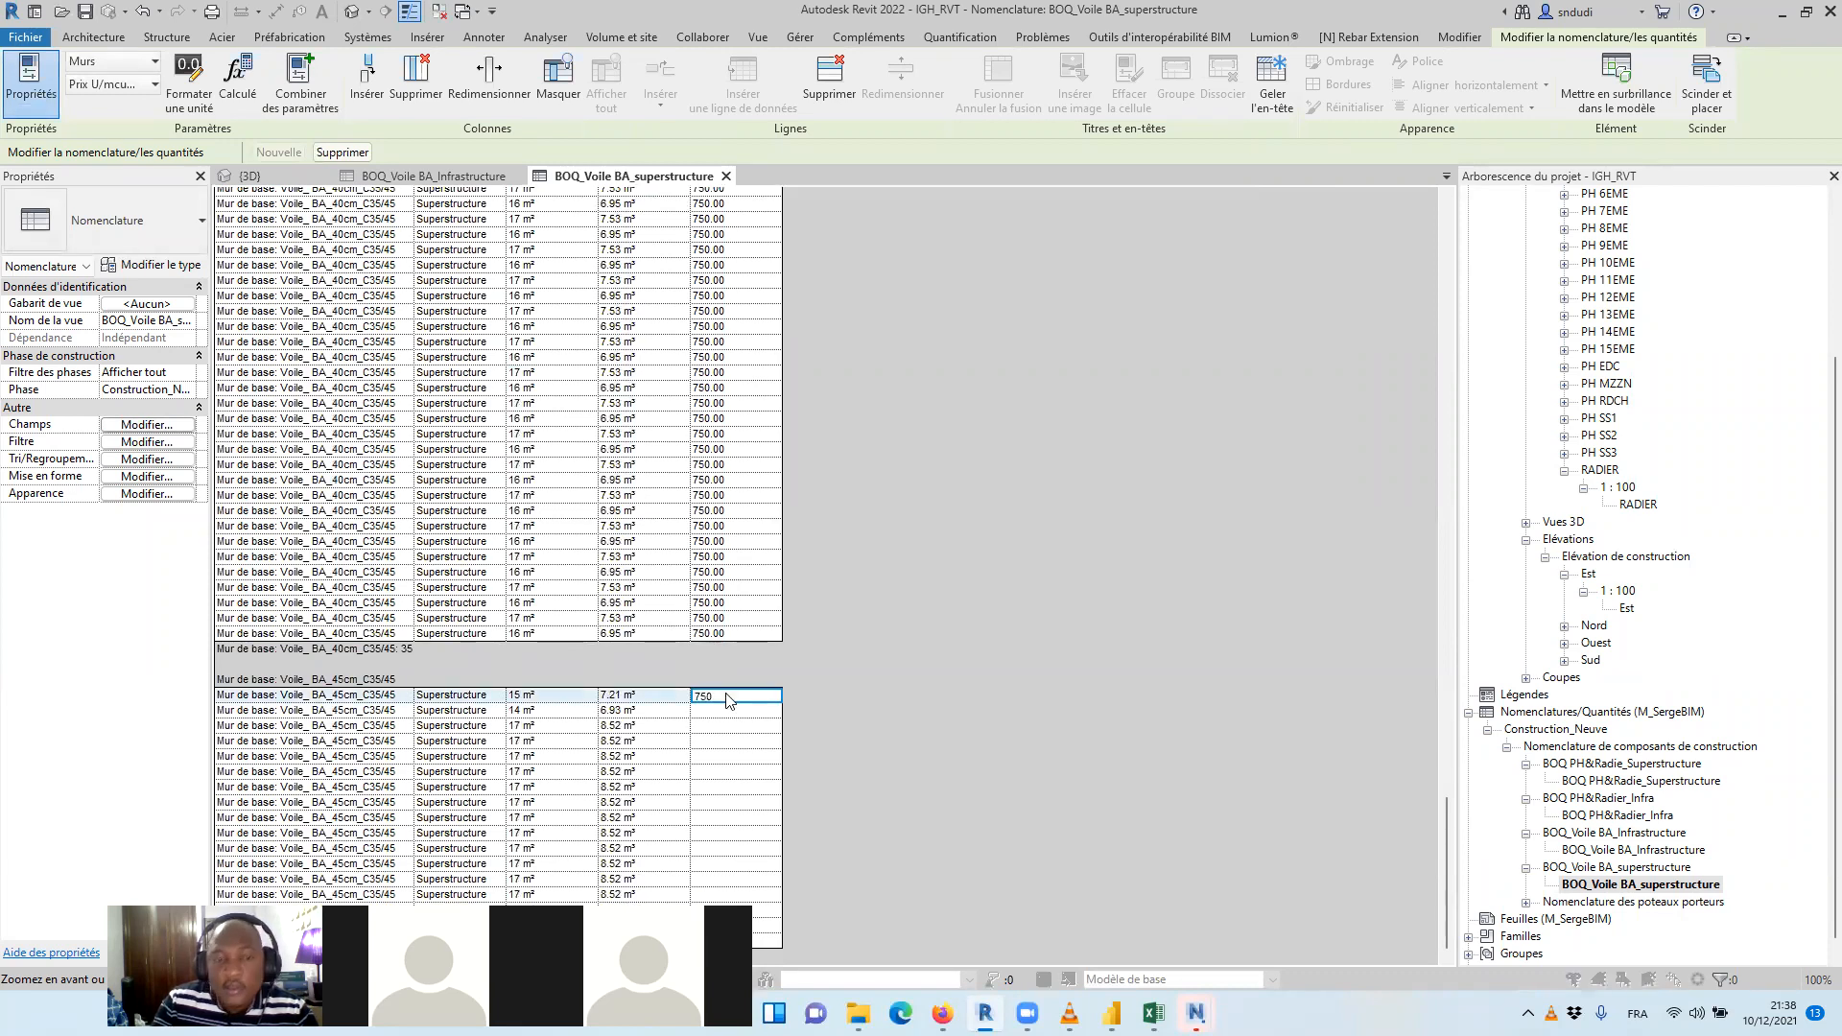
pyautogui.press('Return')
pyautogui.click(966, 524)
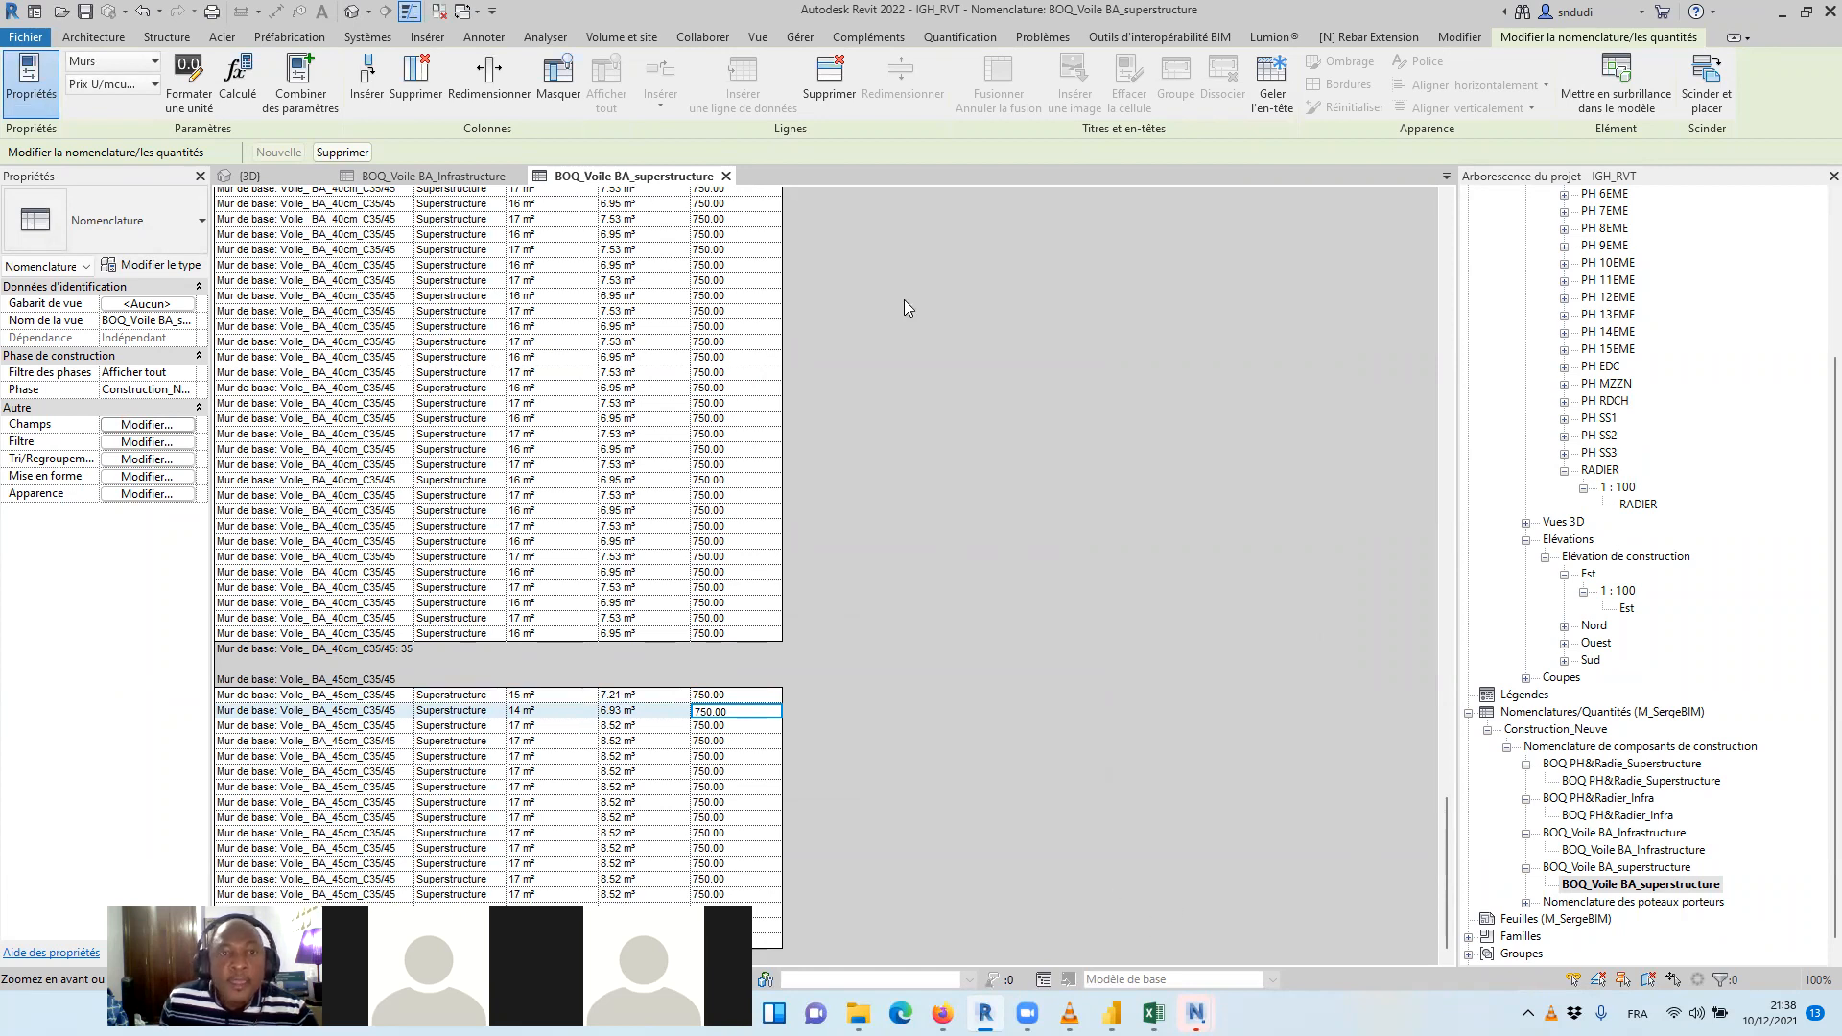
# Start a calculated field named Prix THT($) with type Devise in the superstructure wall schedule
pyautogui.scroll(5, 904, 299)
pyautogui.click(146, 424)
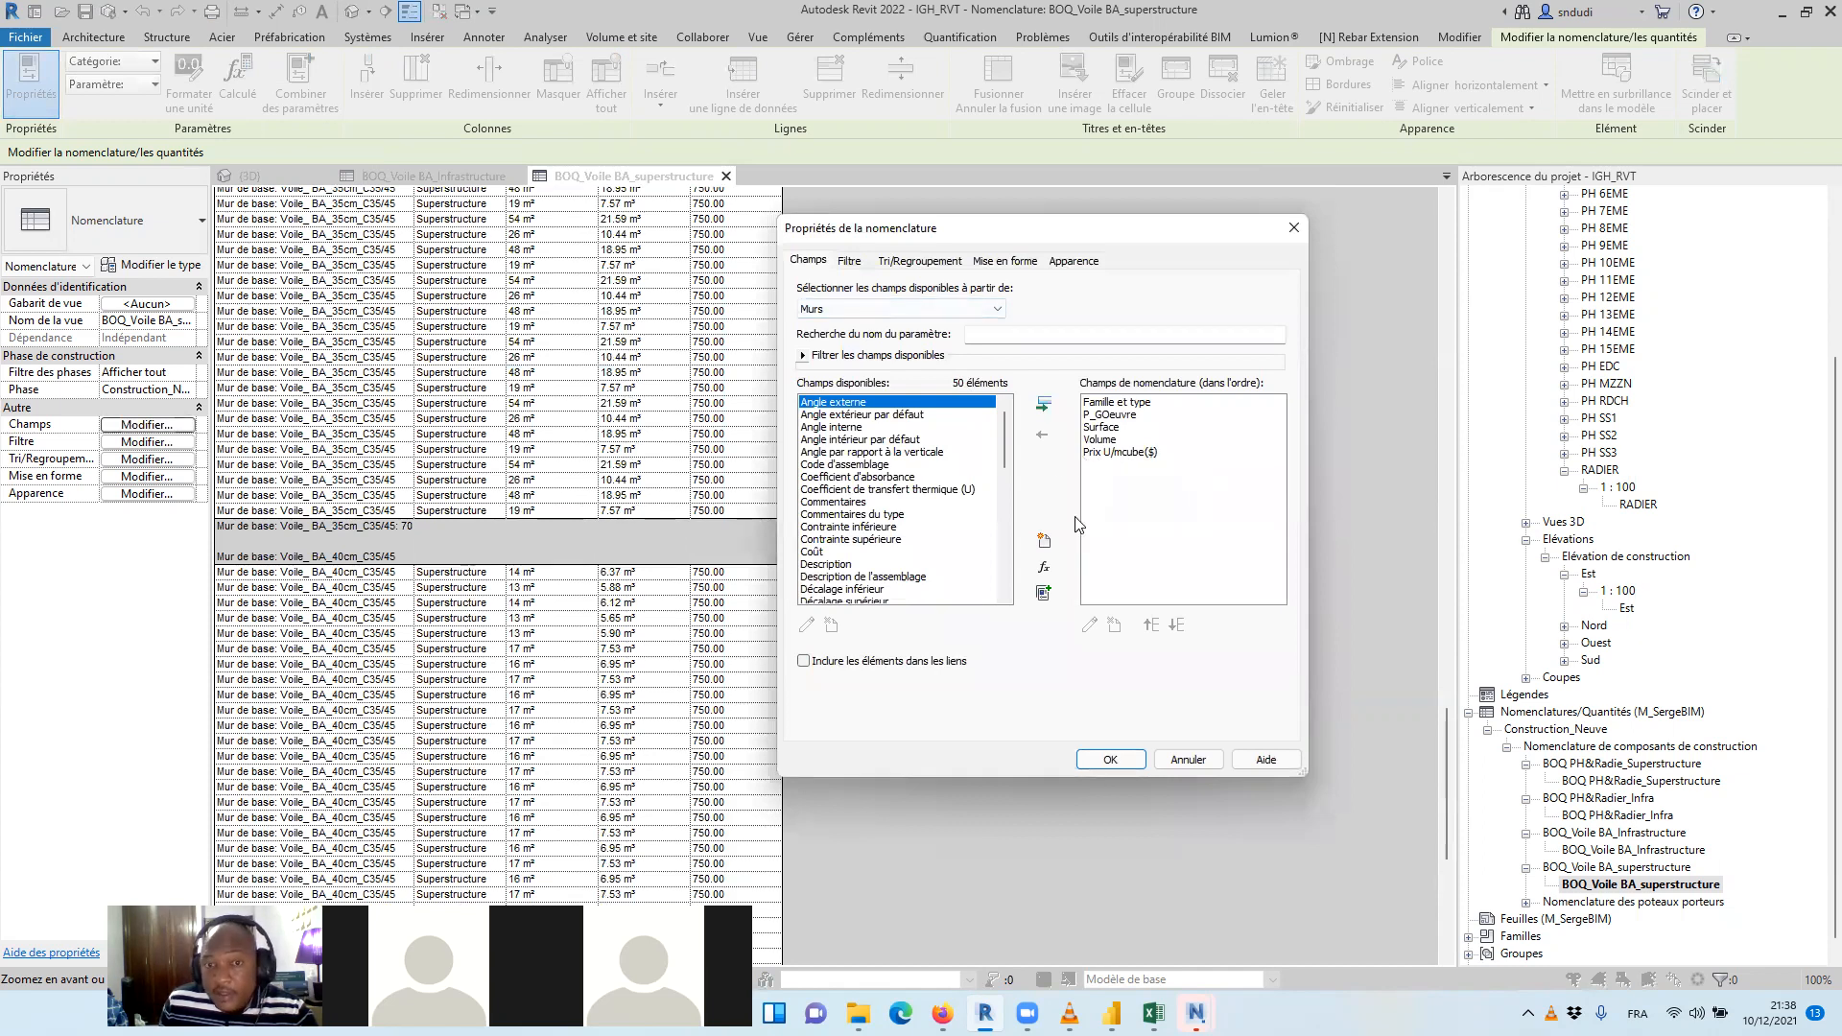
pyautogui.click(1044, 567)
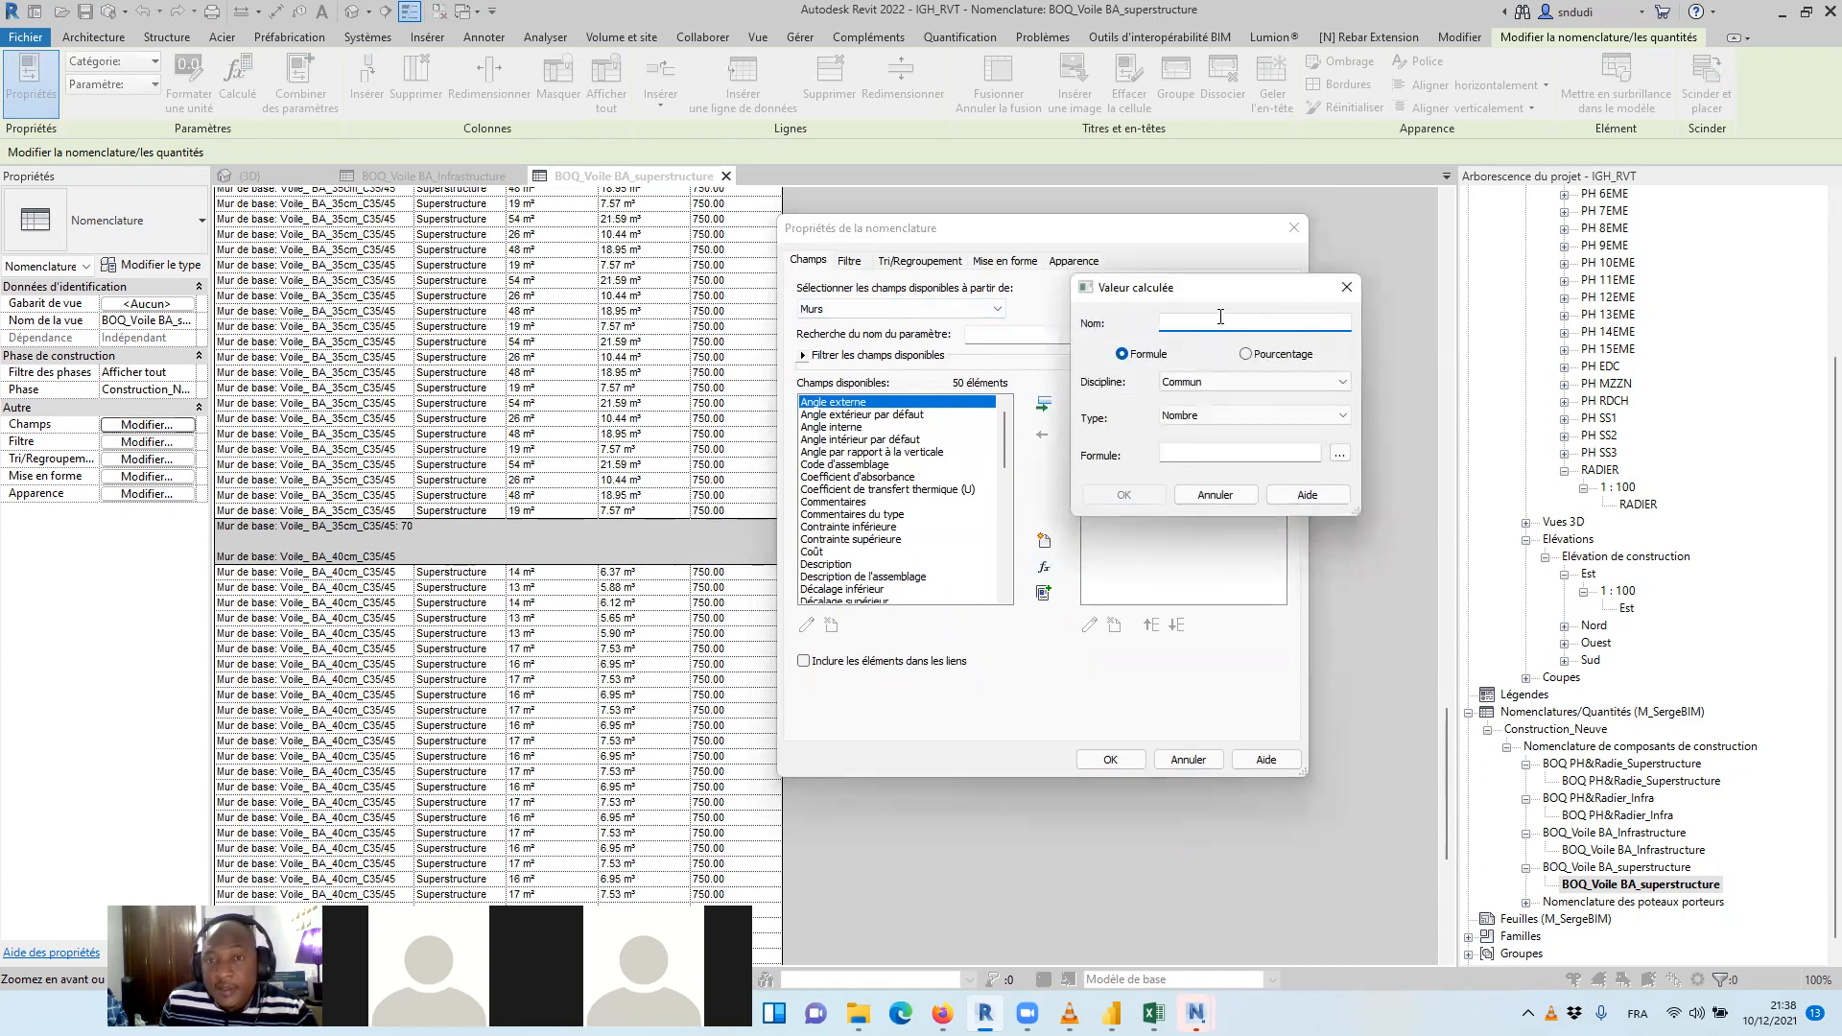
pyautogui.write('P')
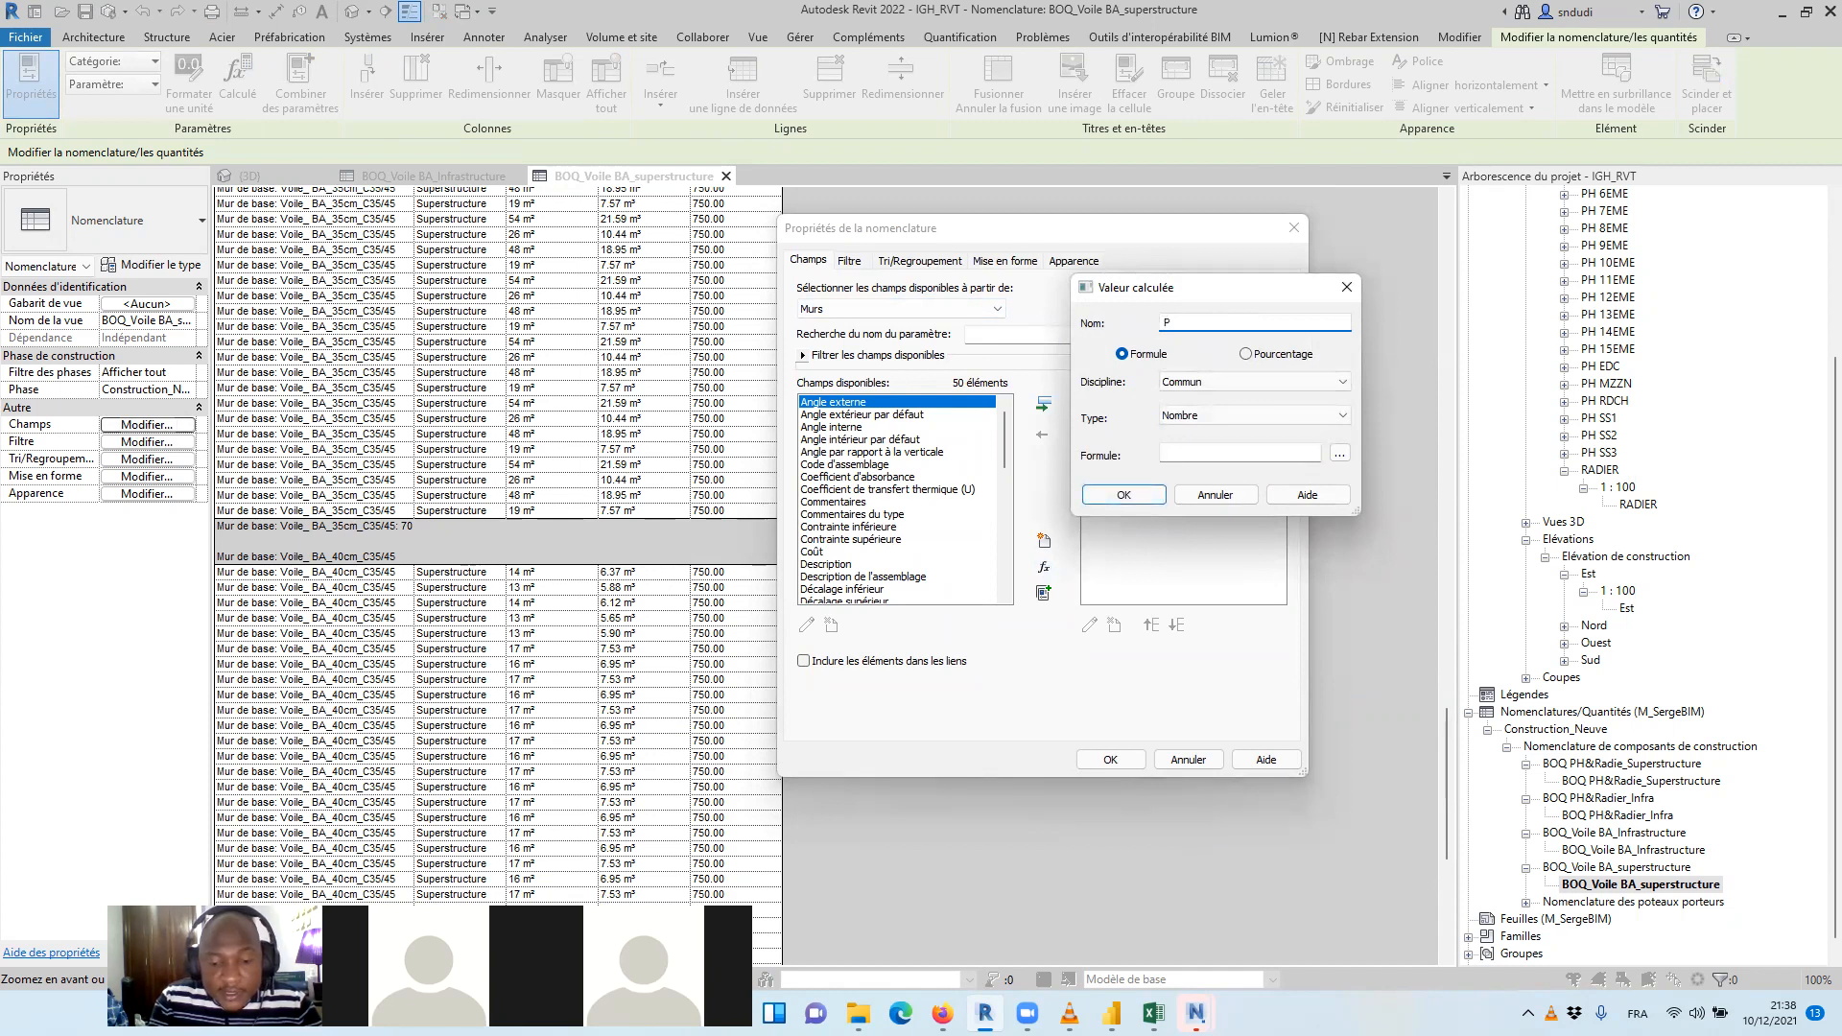
pyautogui.write('rix THT')
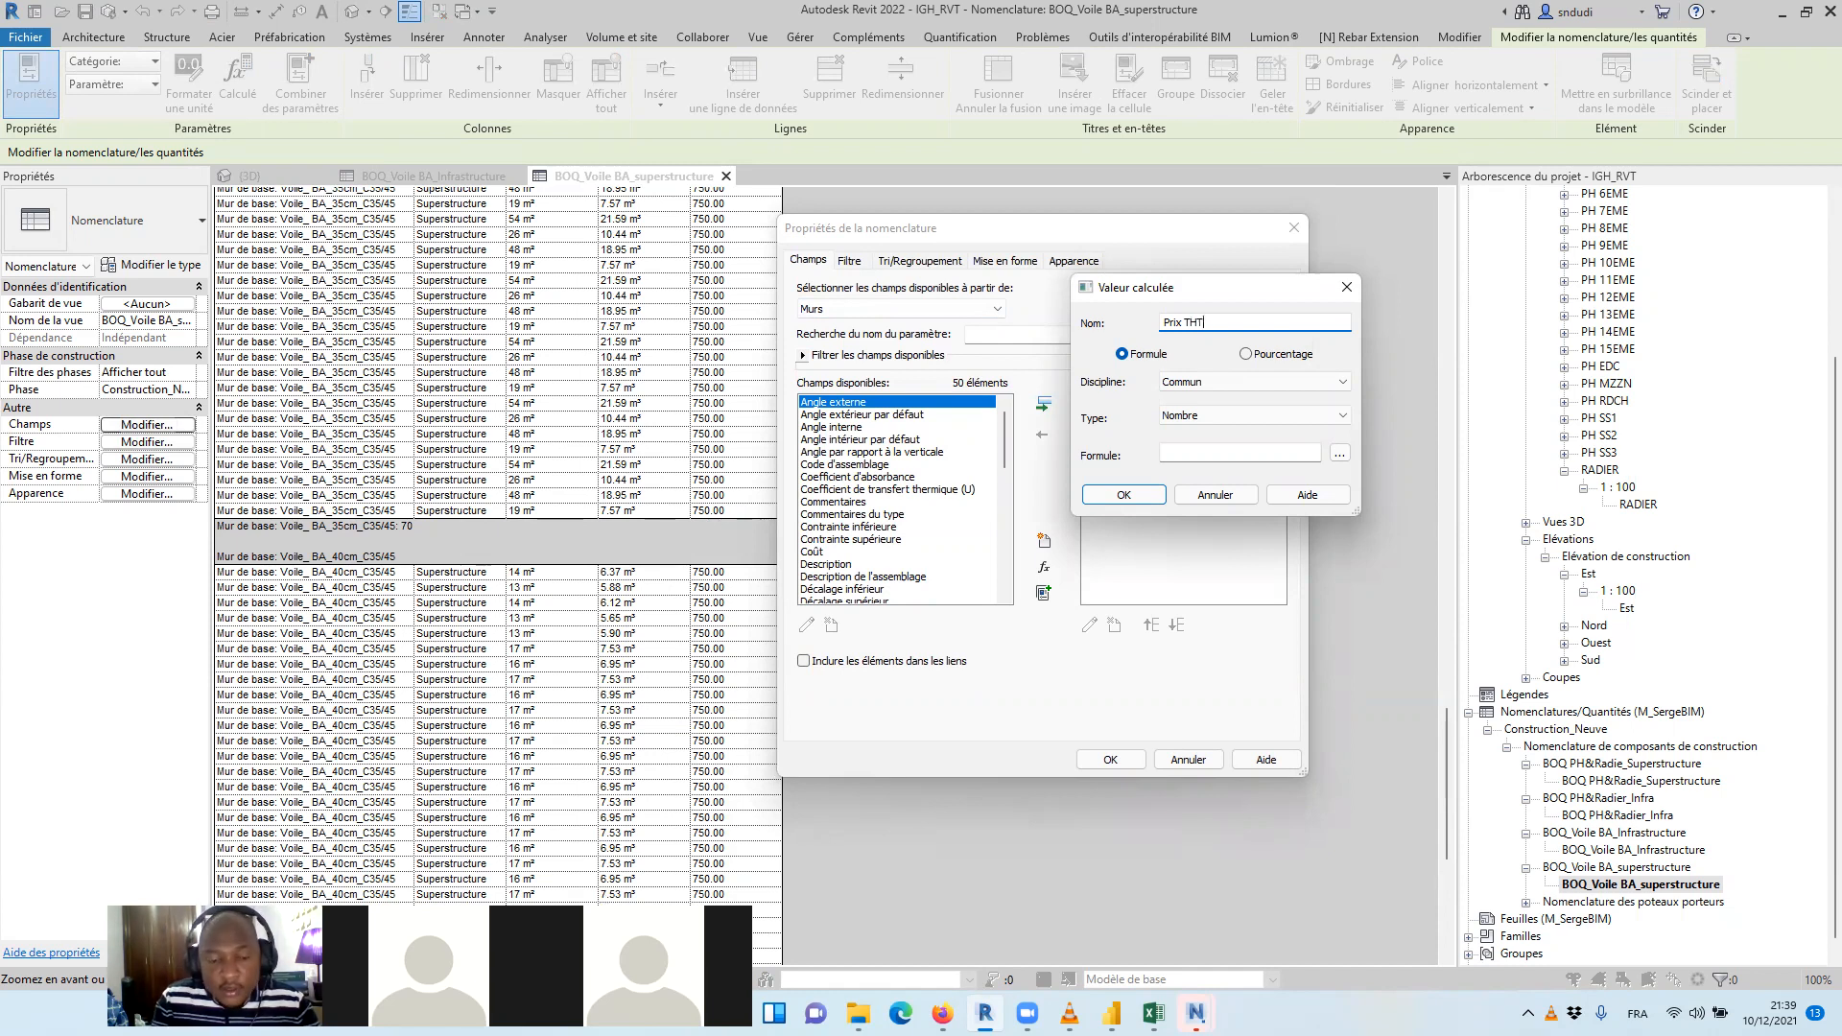
pyautogui.write('$')
pyautogui.click(1334, 416)
pyautogui.click(1172, 608)
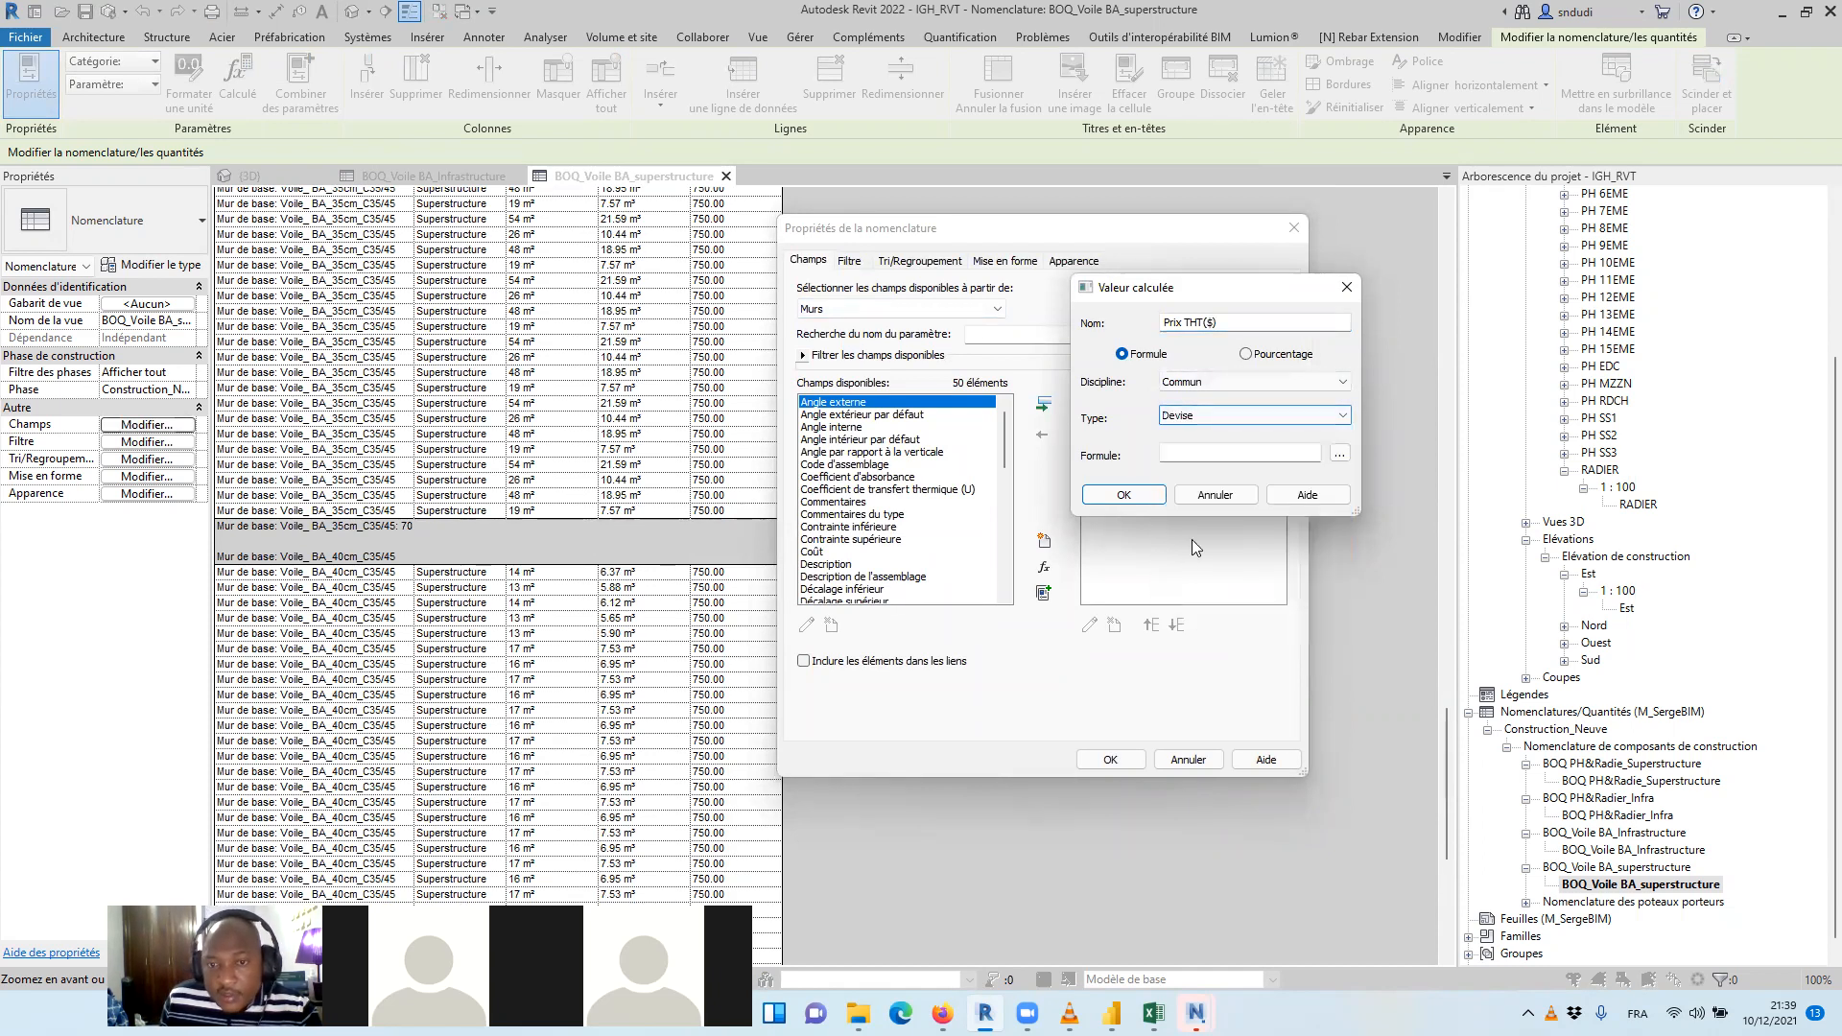
# Enter [Prix U/mcube($)]*Volume)/1m^3 as the Prix THT($) formula and try to validate it
pyautogui.click(1341, 454)
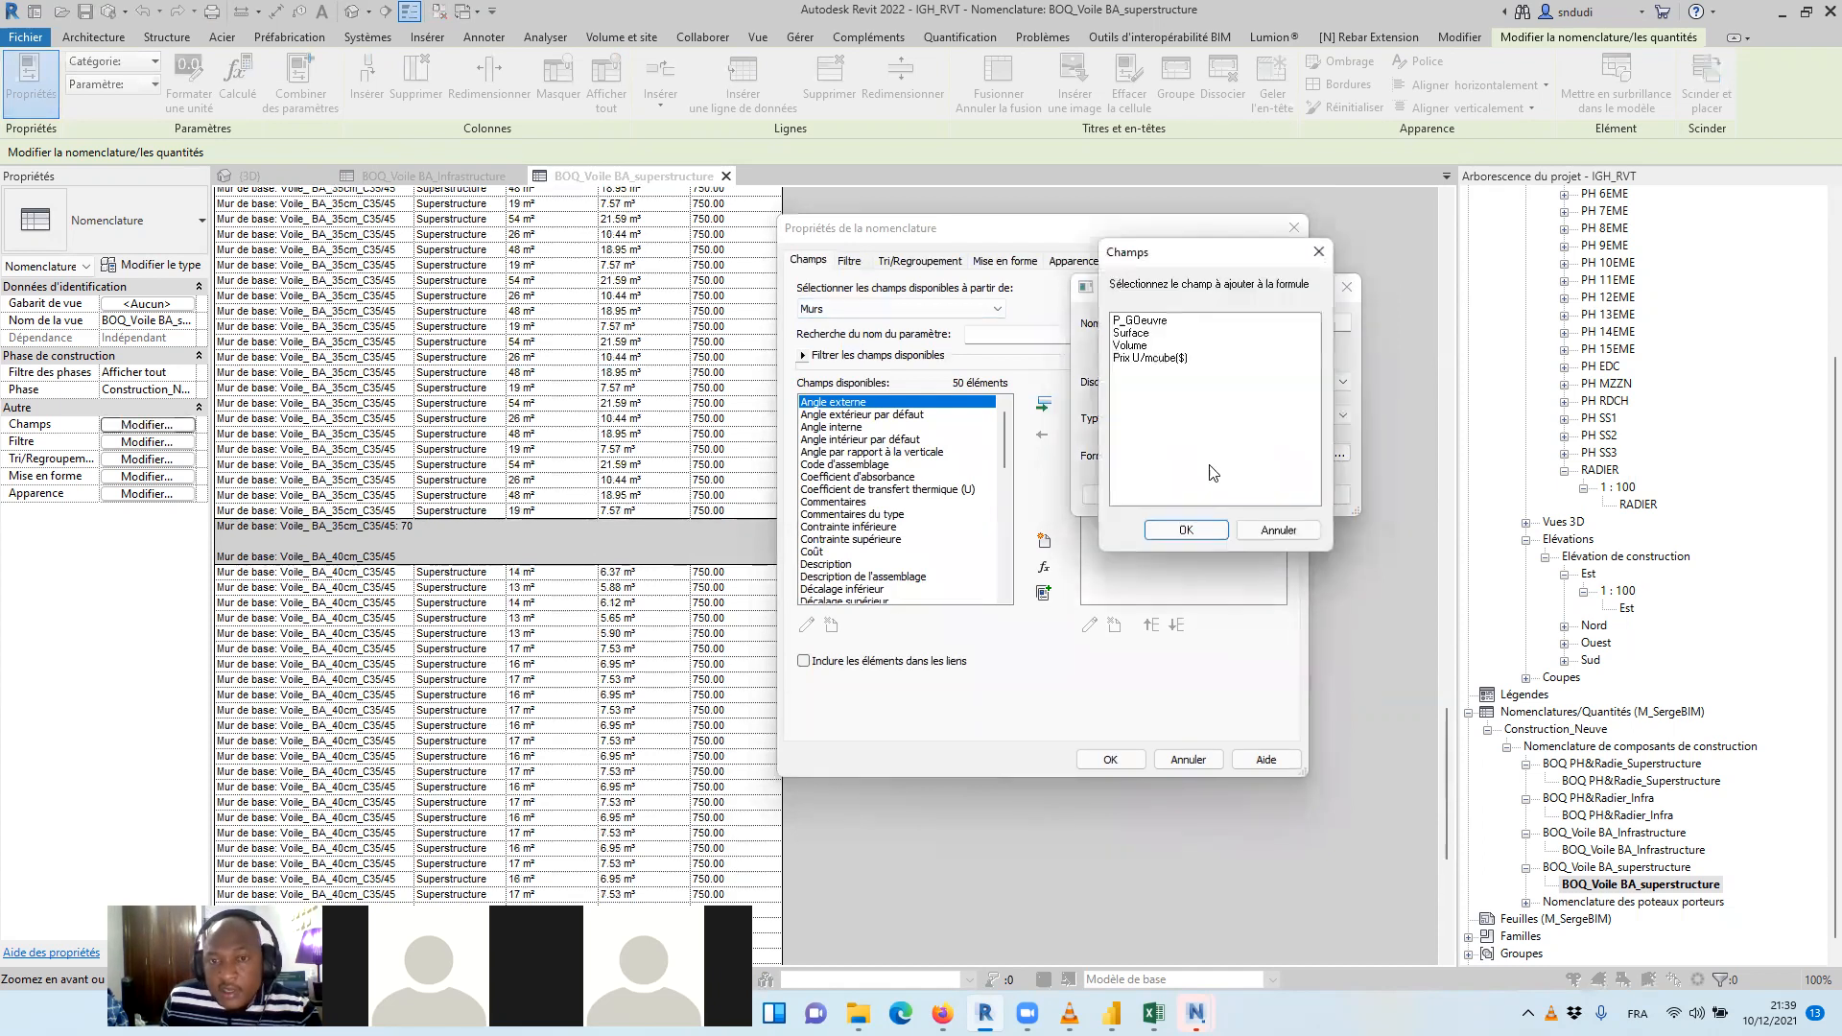
pyautogui.click(1147, 359)
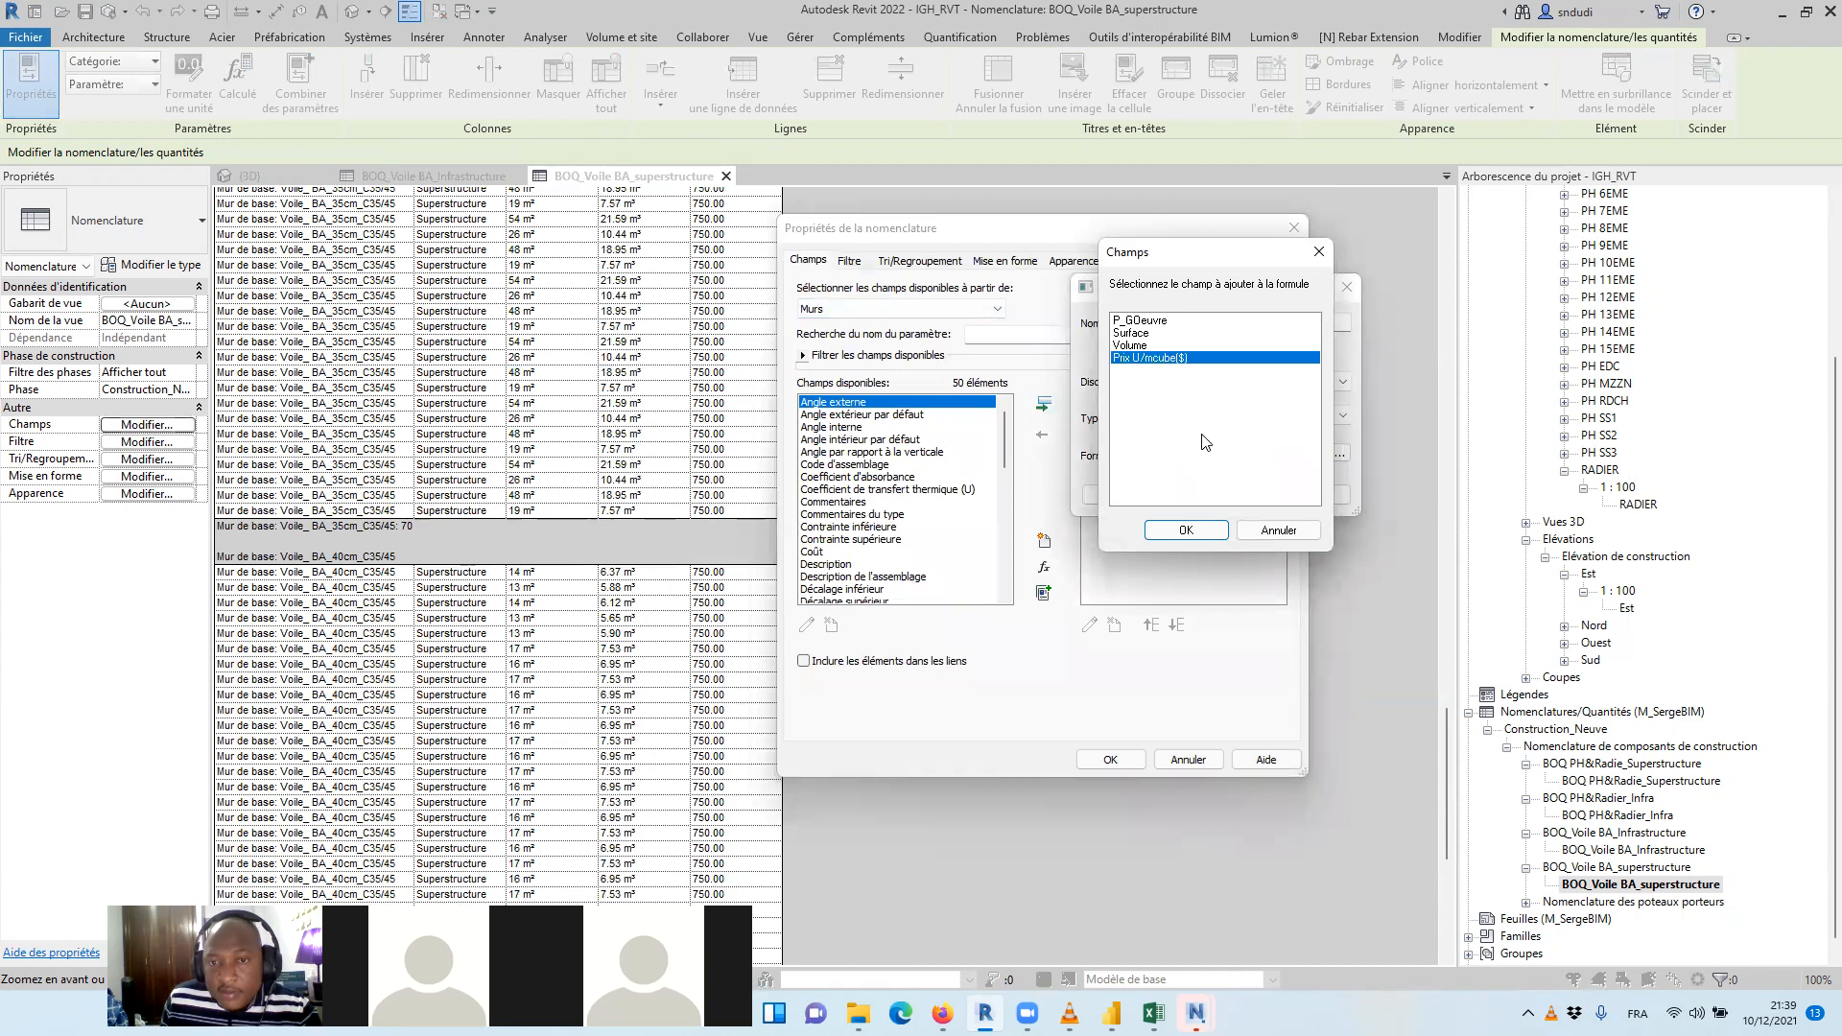
pyautogui.click(1188, 530)
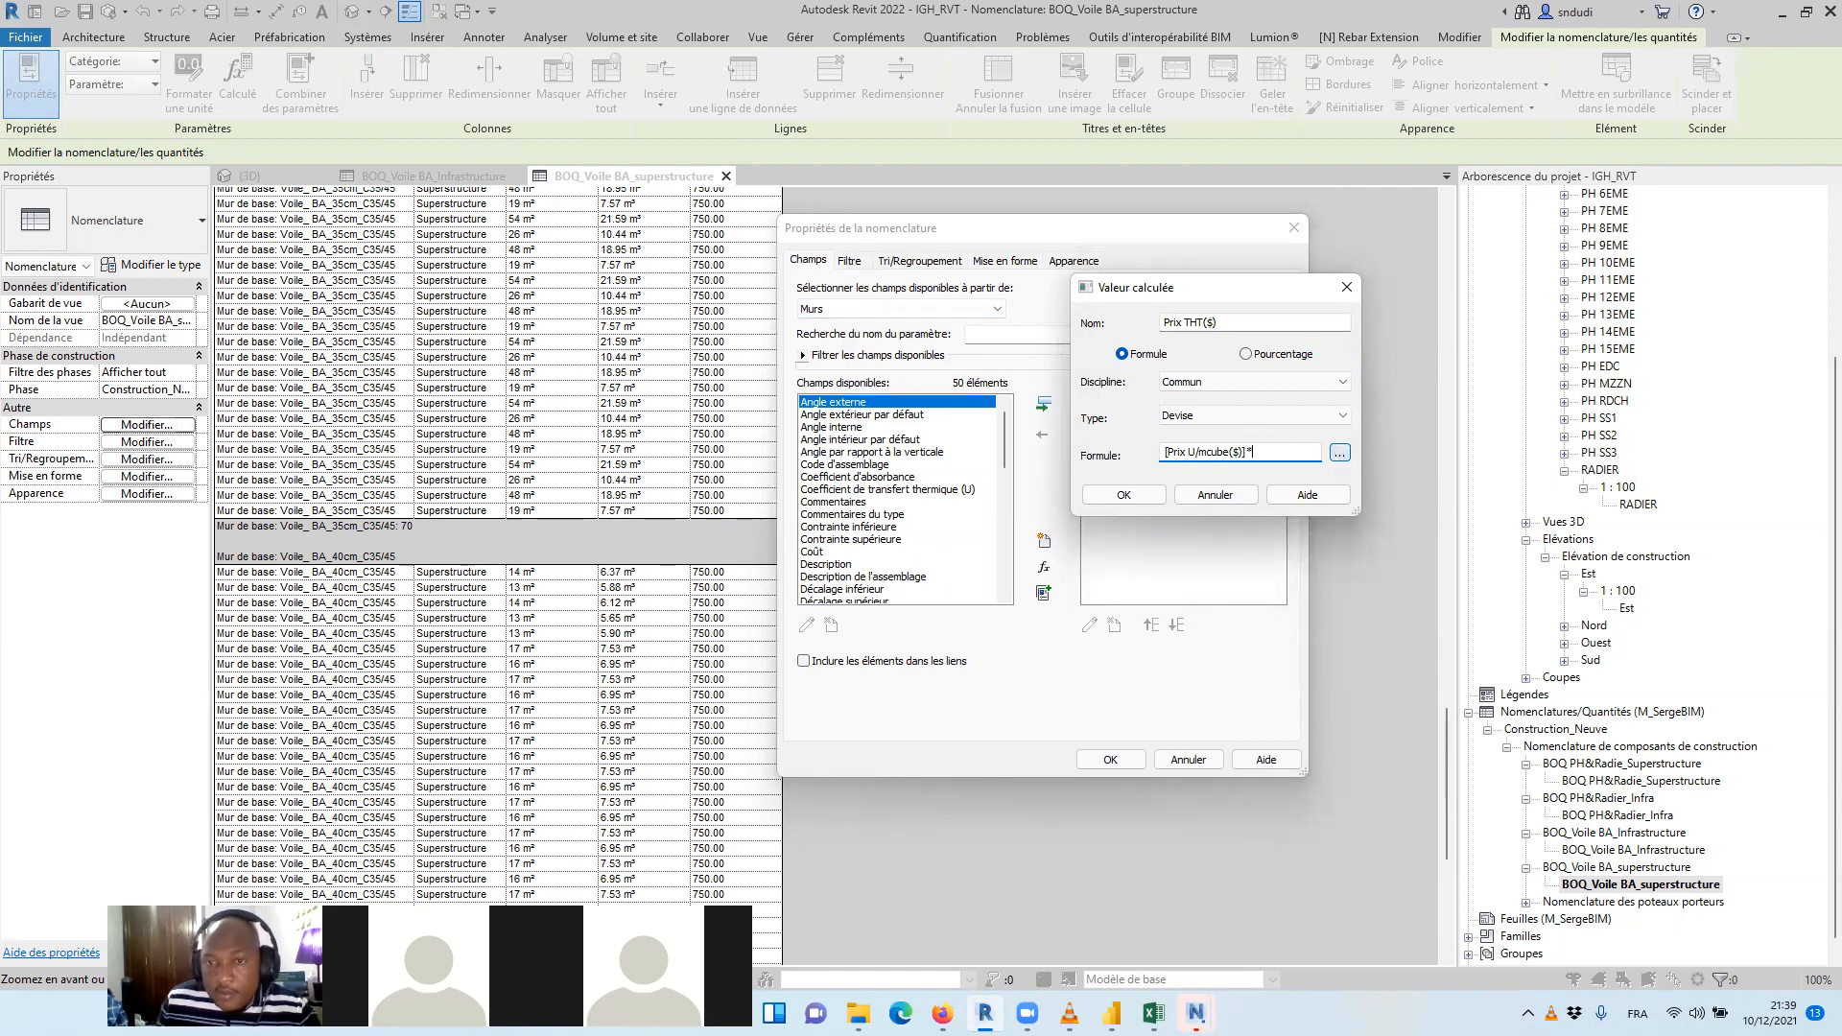
pyautogui.click(1339, 452)
pyautogui.click(1152, 346)
pyautogui.click(1186, 529)
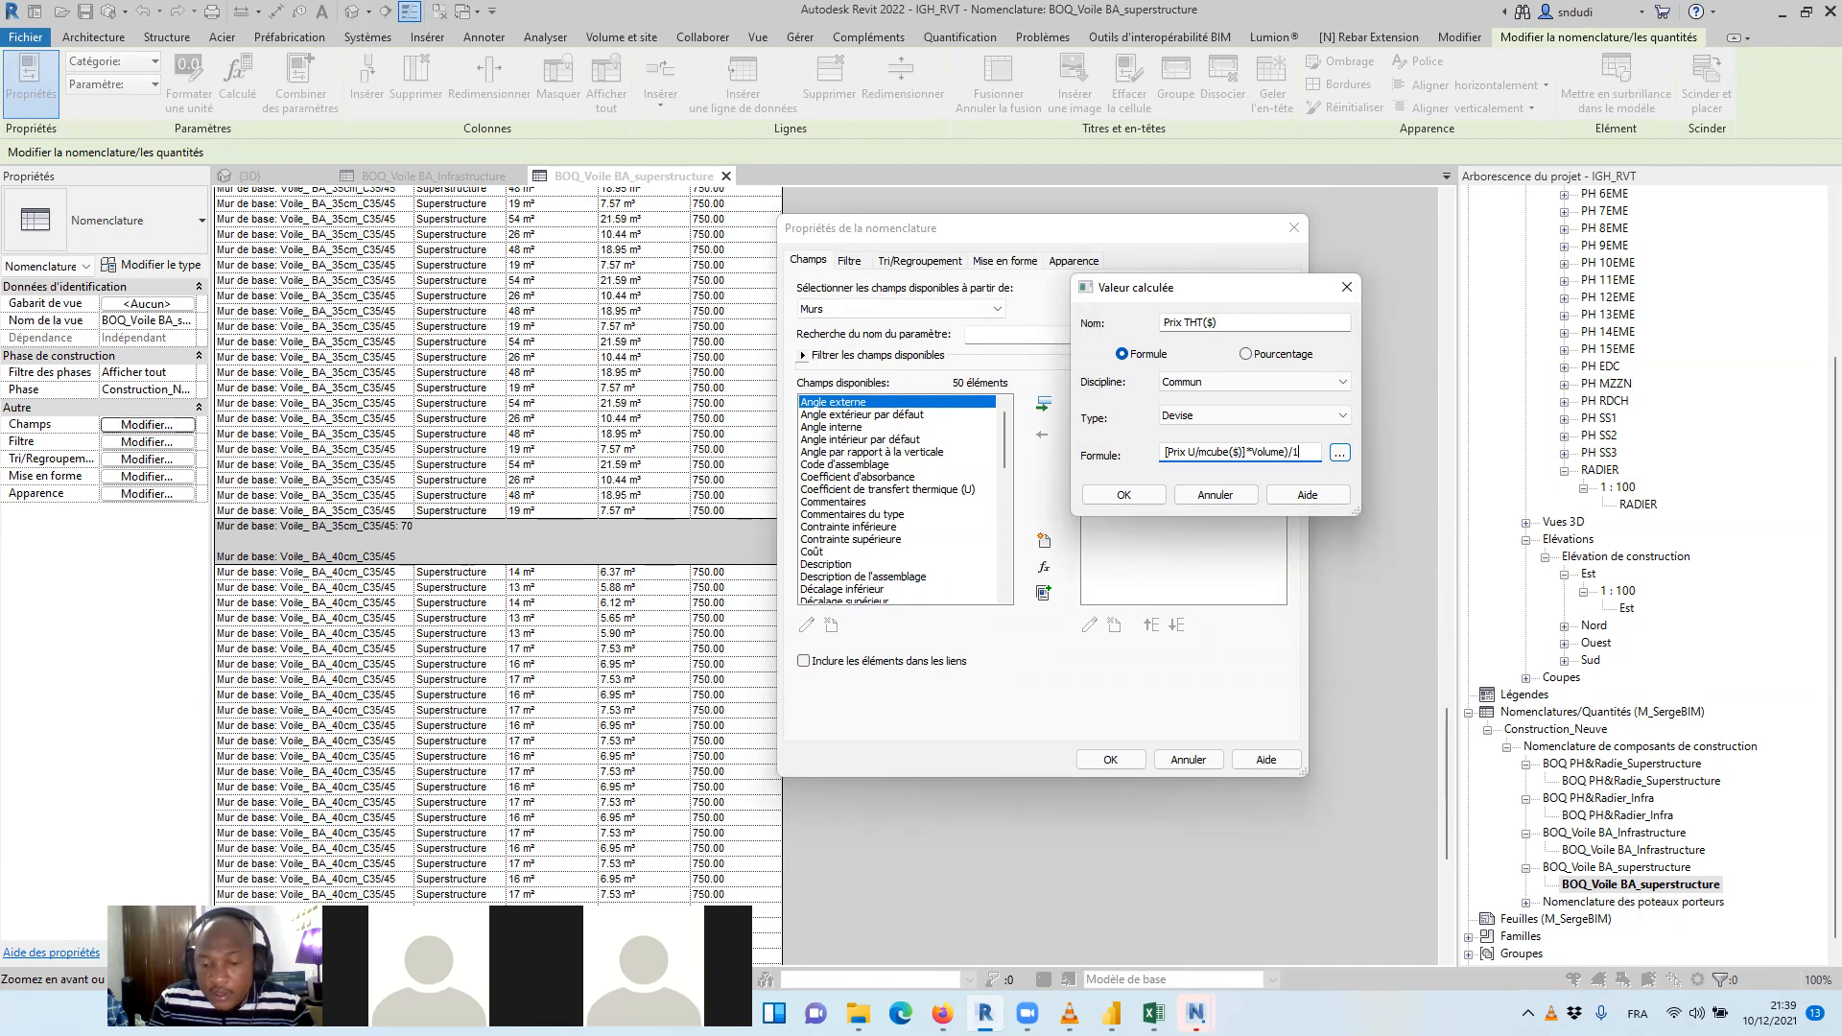
pyautogui.write(')/1m^^3')
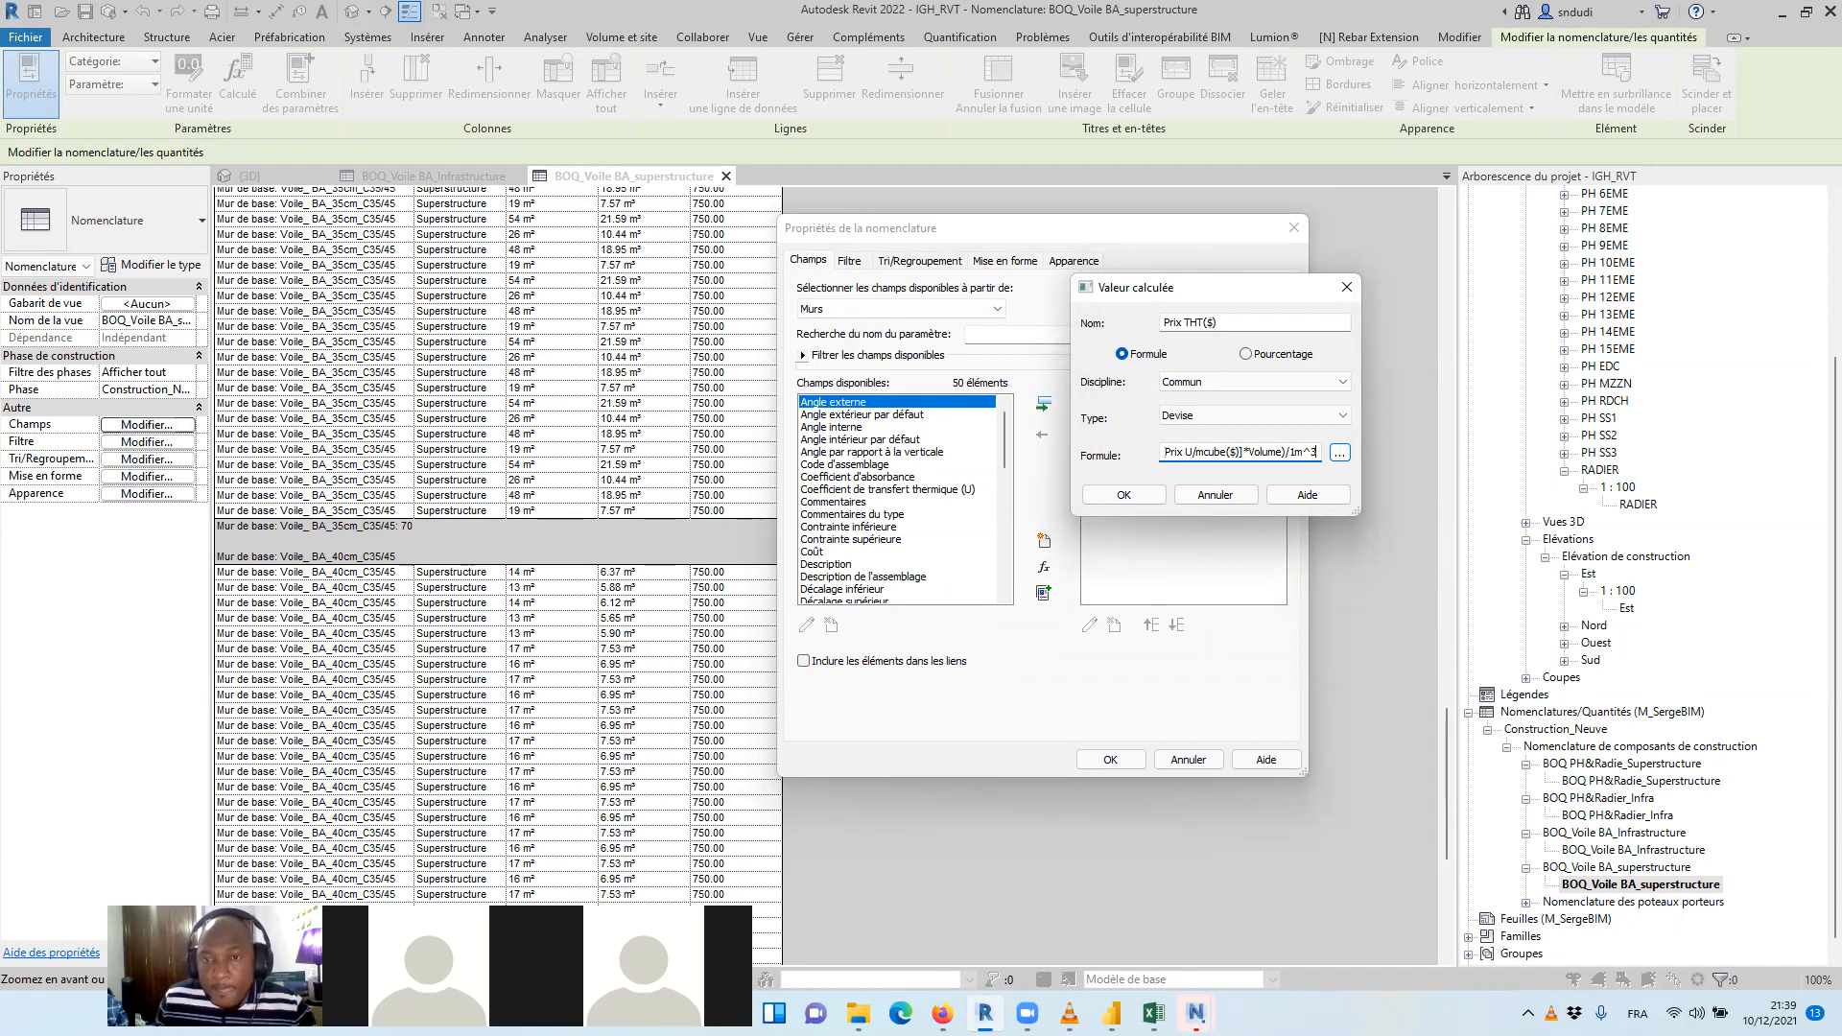
pyautogui.click(1139, 499)
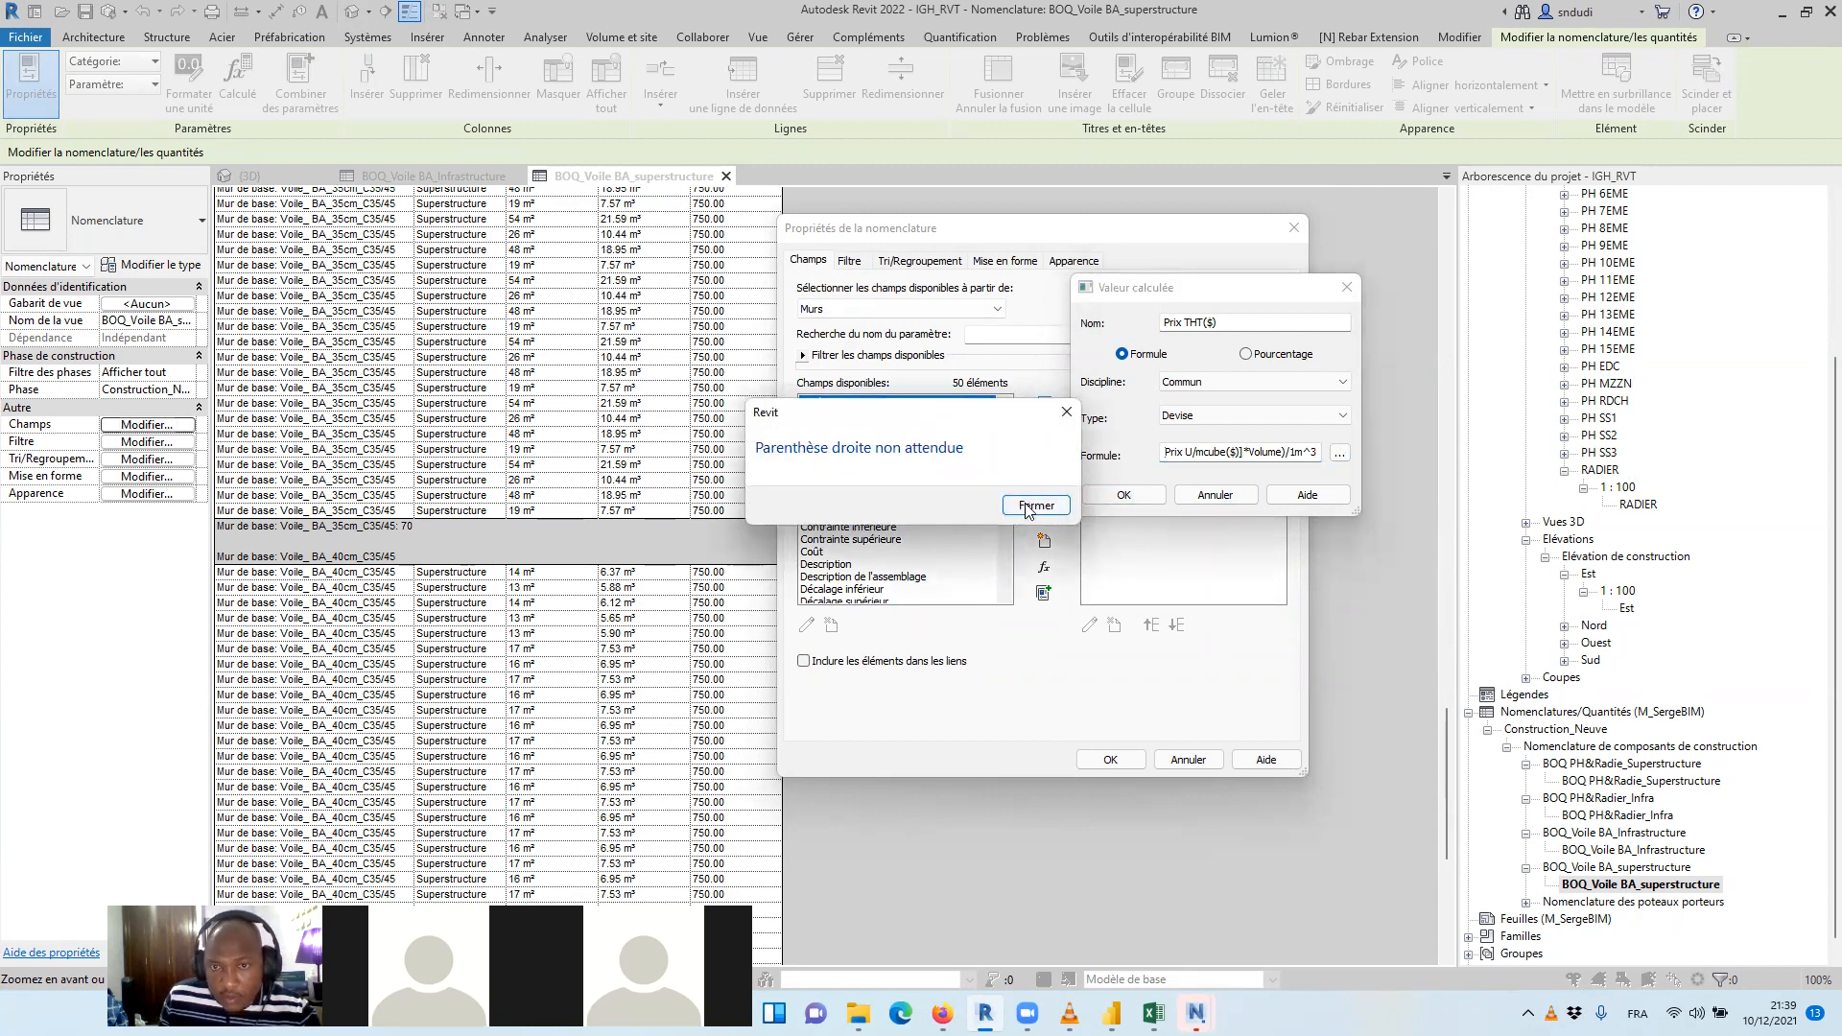
# Add an opening parenthesis at the start of the Prix THT($) formula and apply the field to the schedule
pyautogui.click(1025, 506)
pyautogui.click(1176, 455)
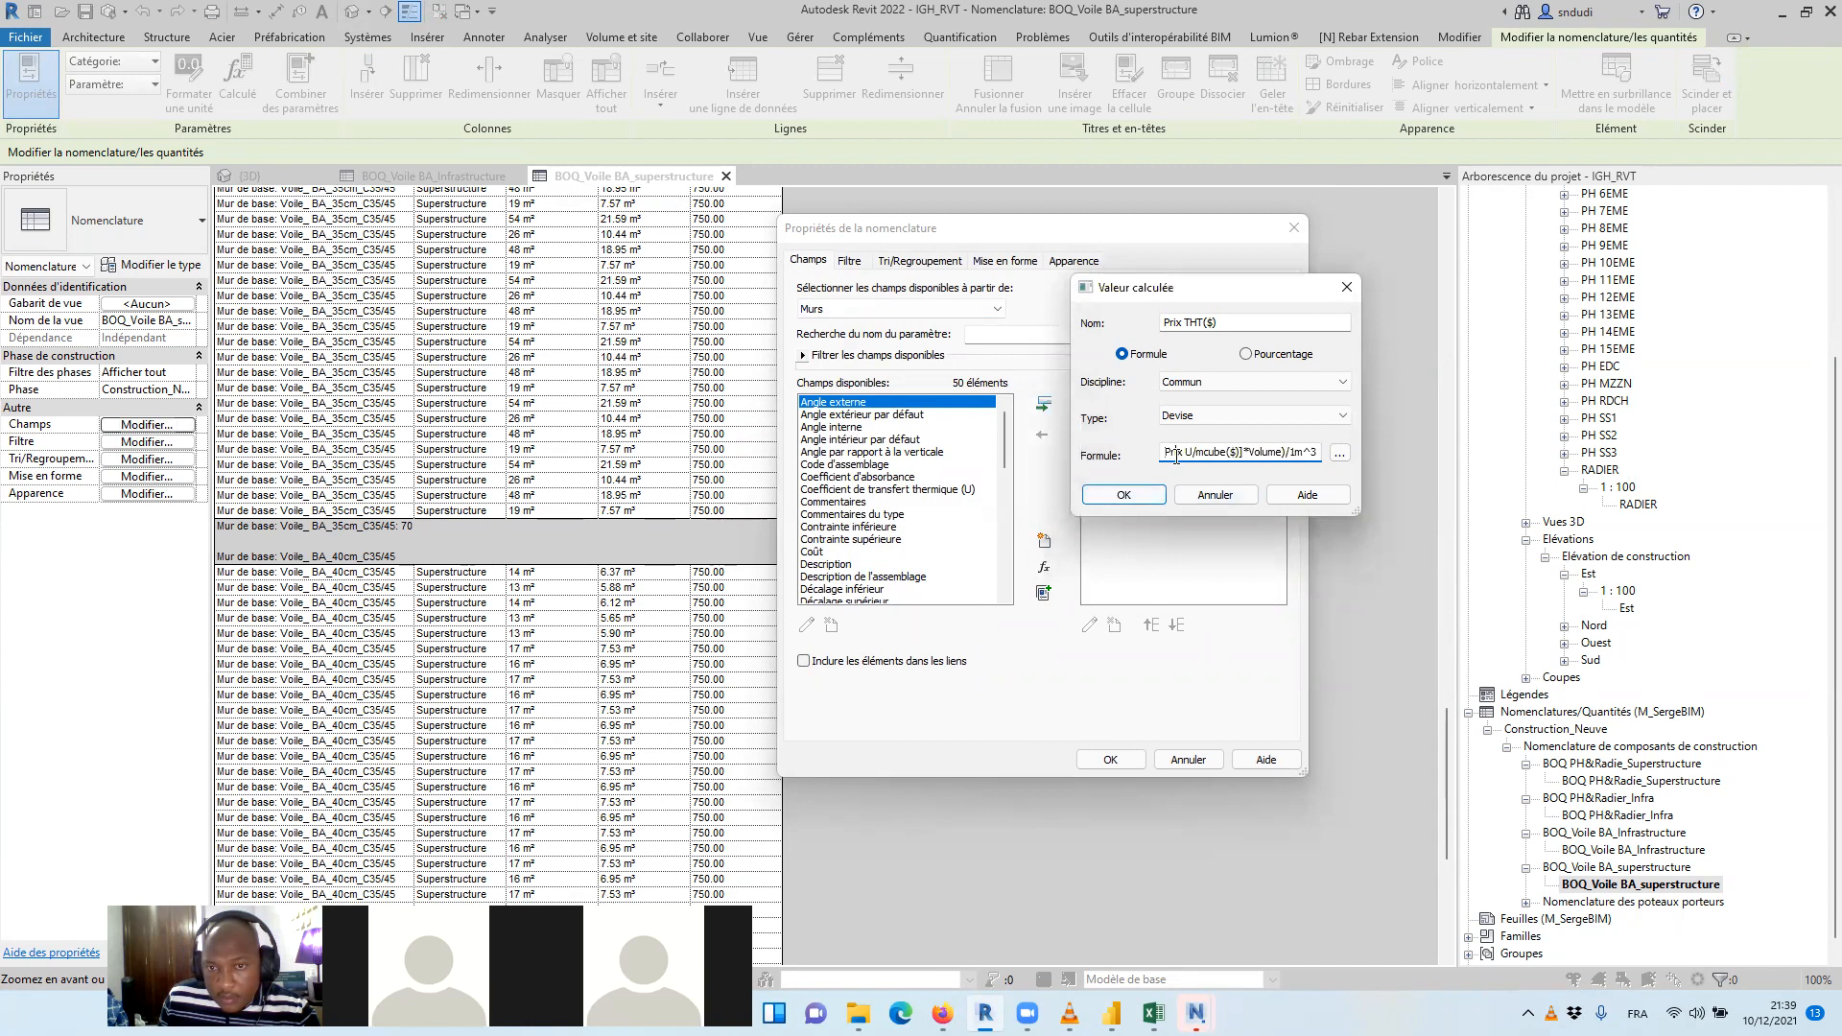
pyautogui.press('Left')
pyautogui.write('(')
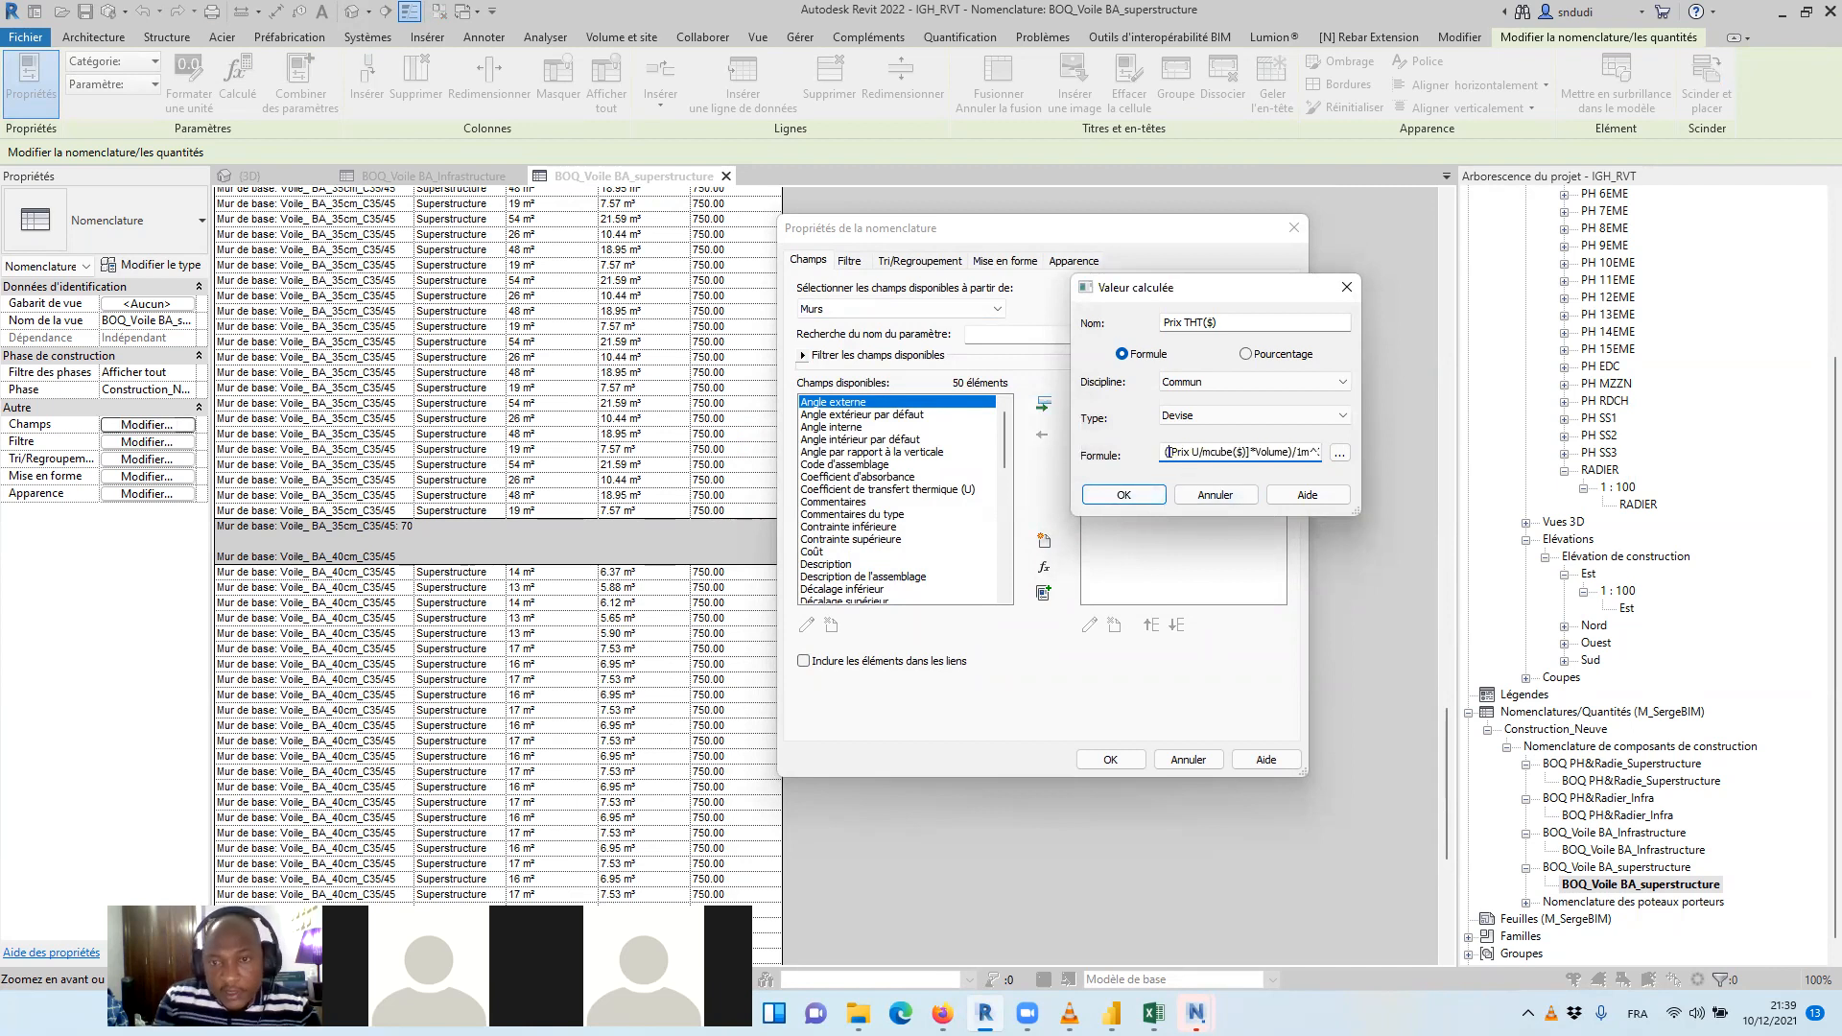
pyautogui.click(1098, 494)
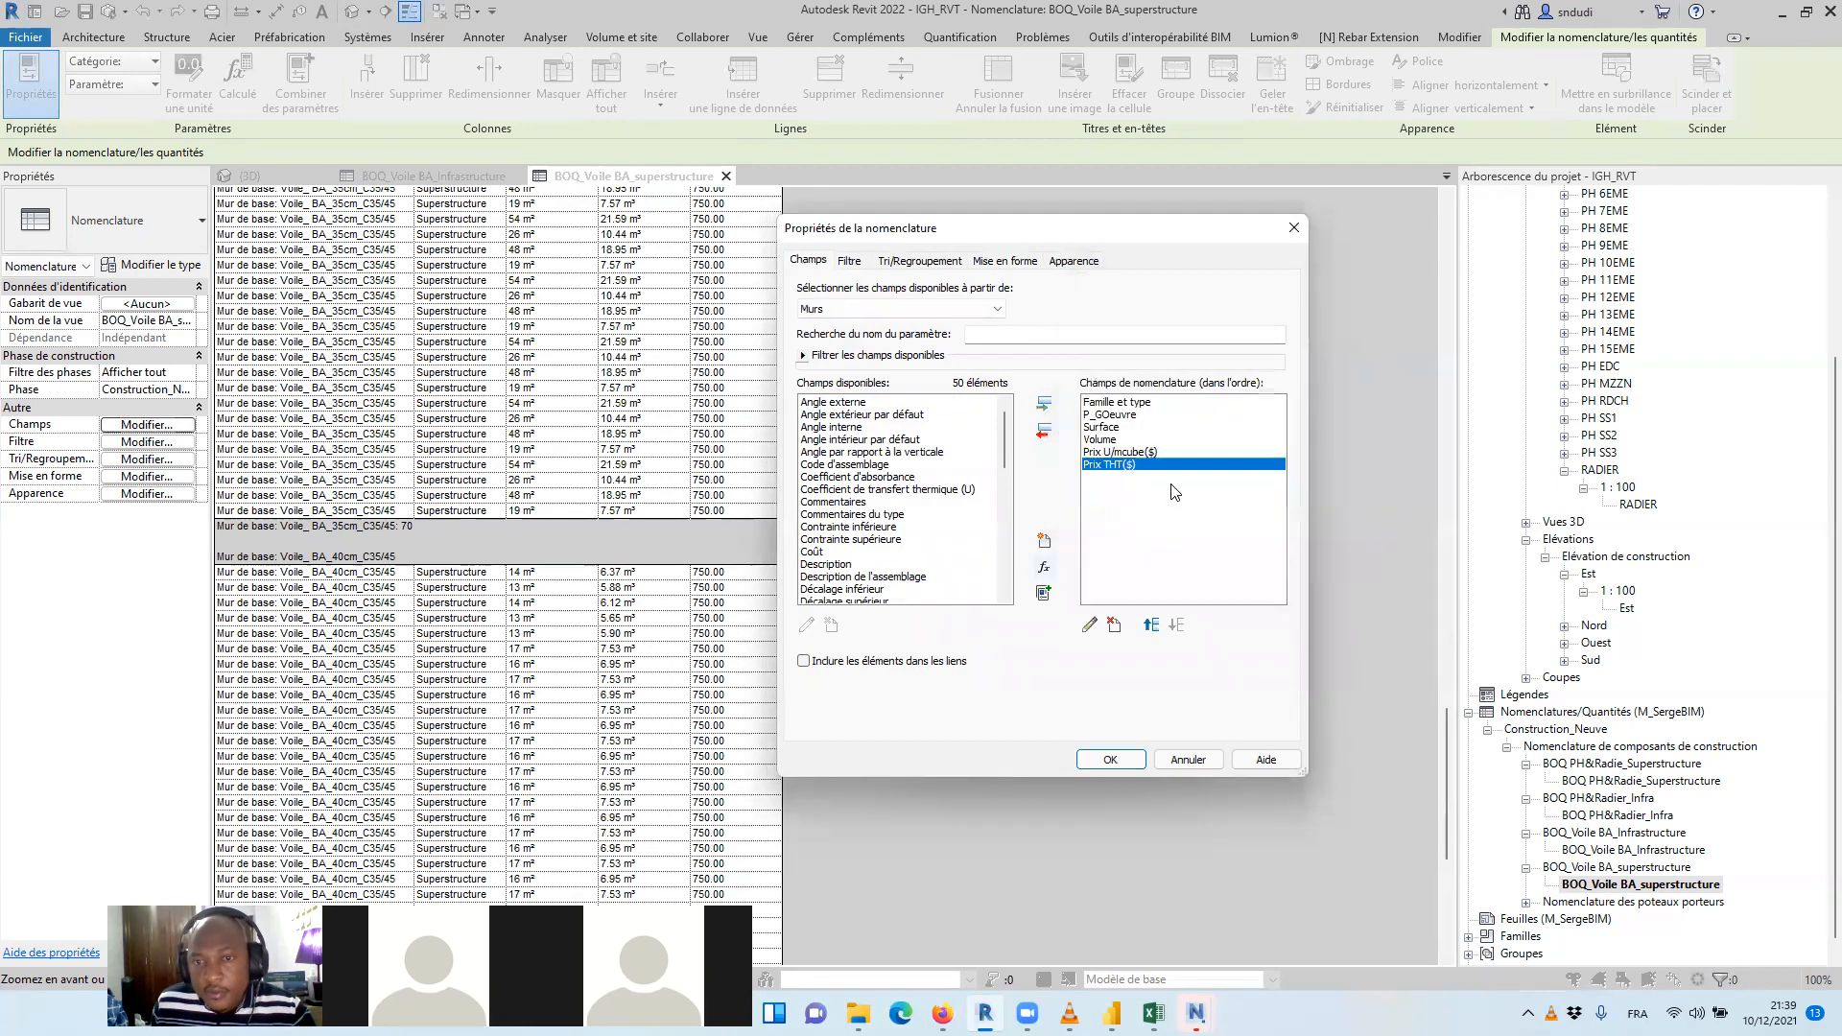
pyautogui.click(1113, 760)
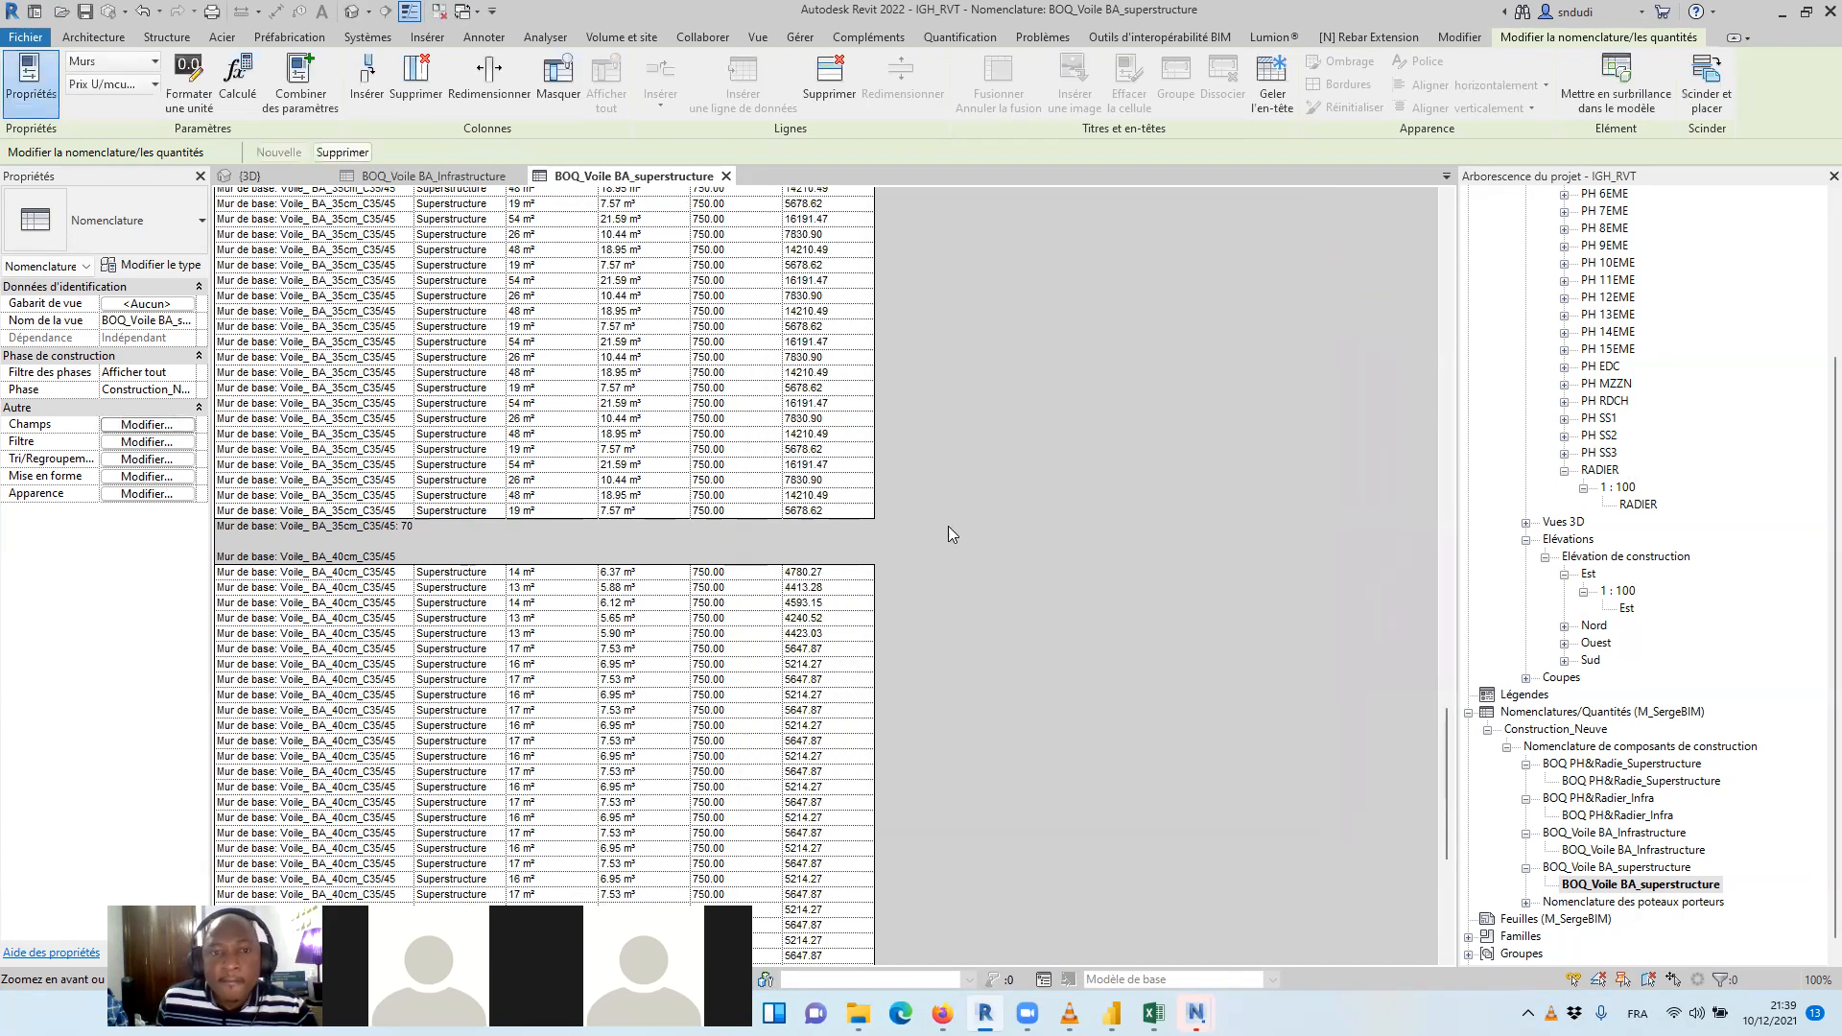
# Start another calculated field named PTTC with type Devise in the superstructure wall schedule
pyautogui.click(146, 424)
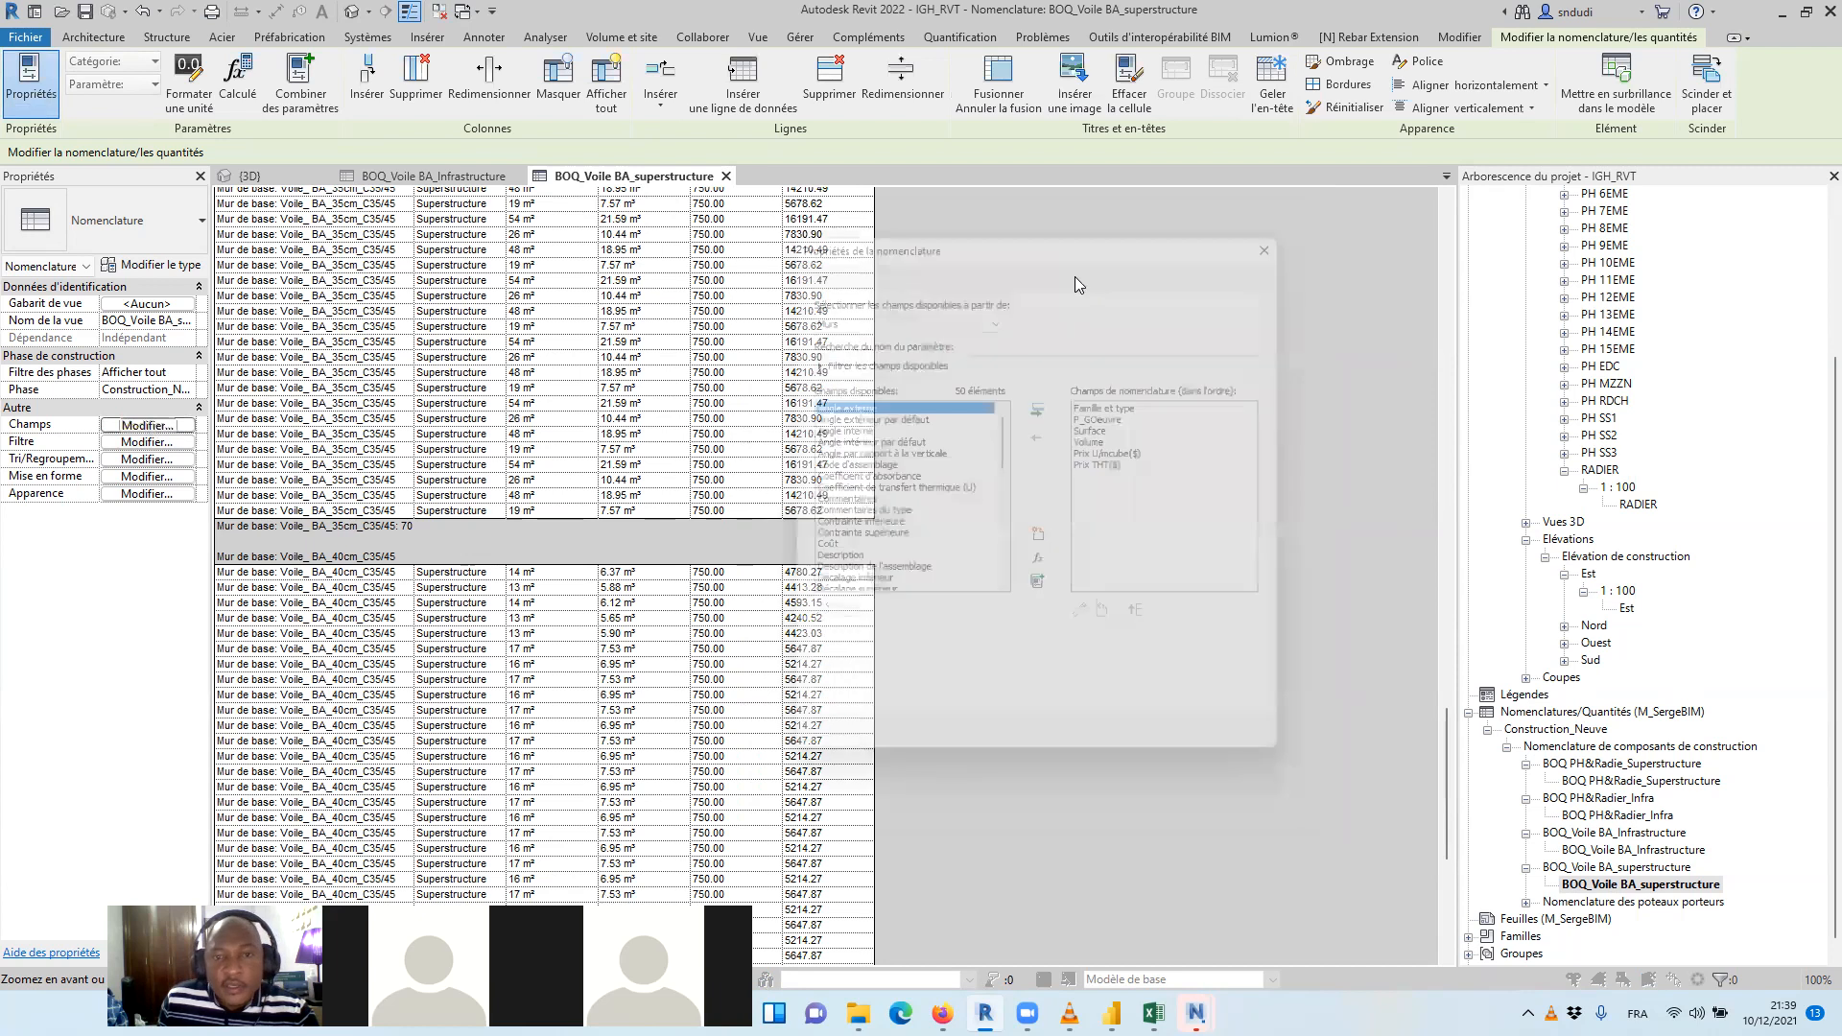
pyautogui.click(1045, 570)
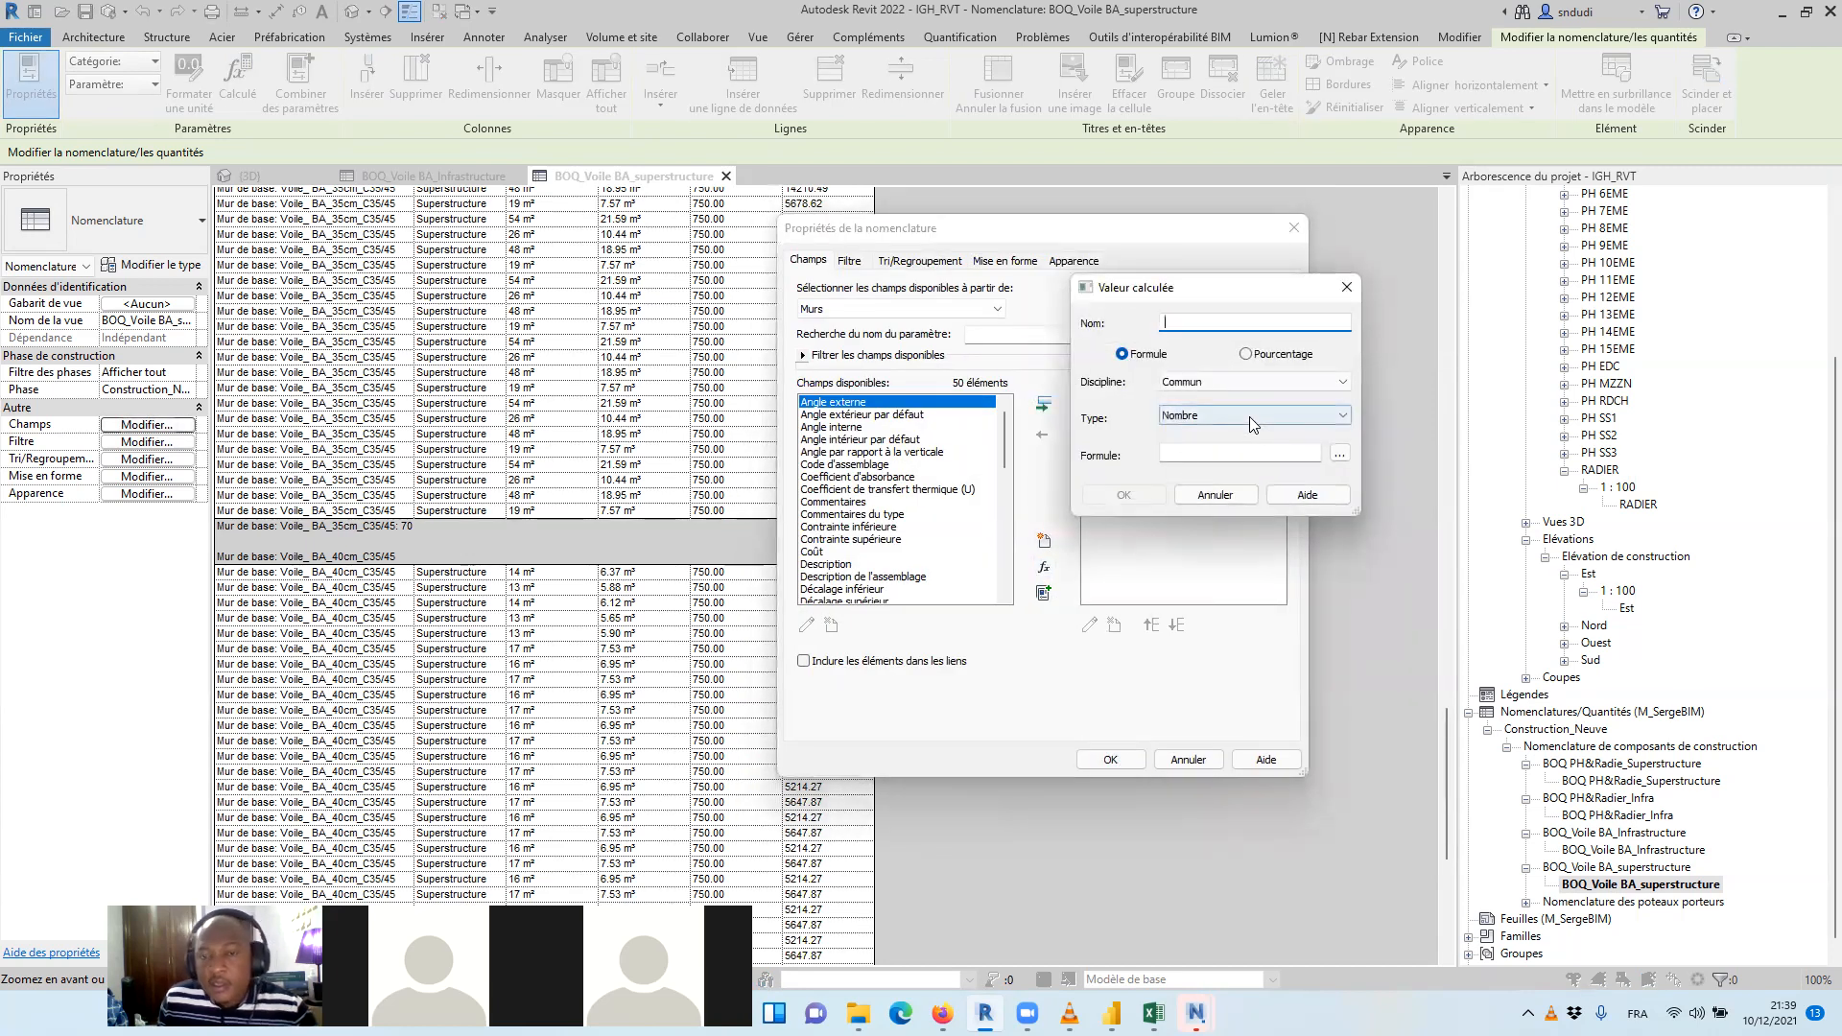
pyautogui.click(1320, 418)
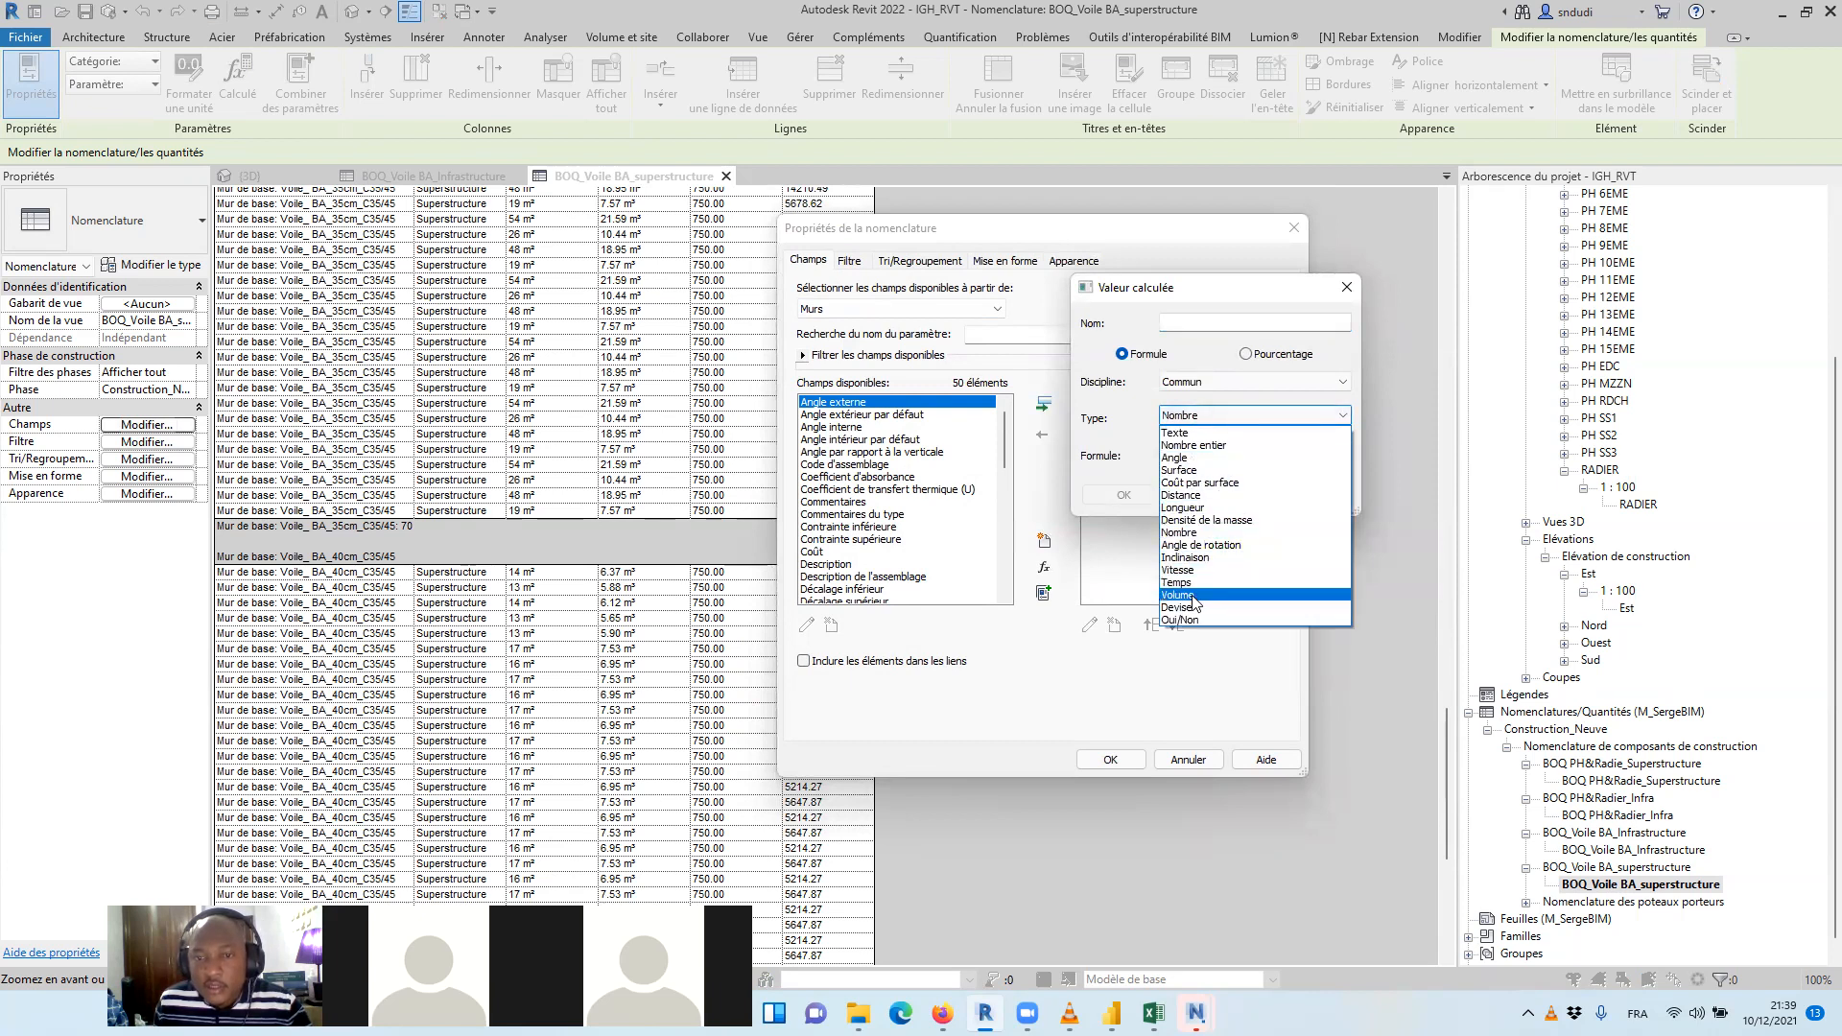
pyautogui.click(1193, 609)
pyautogui.click(1186, 323)
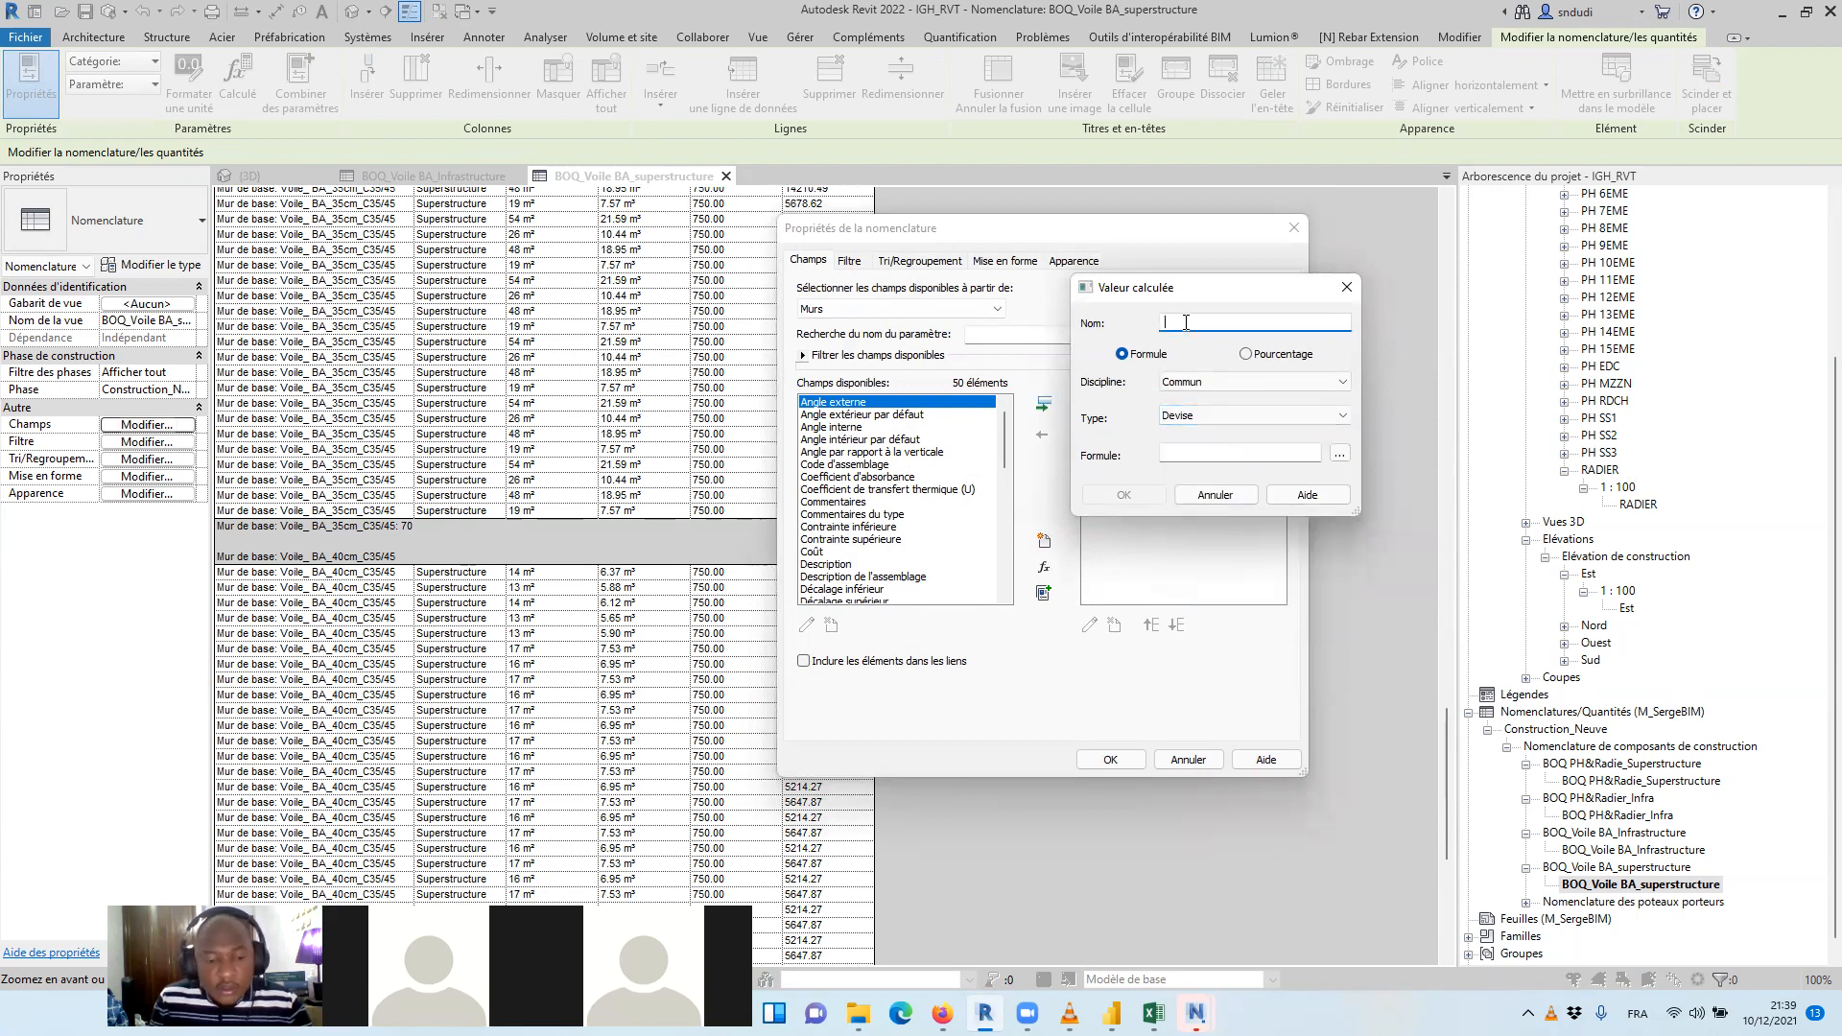
pyautogui.write('PTTC')
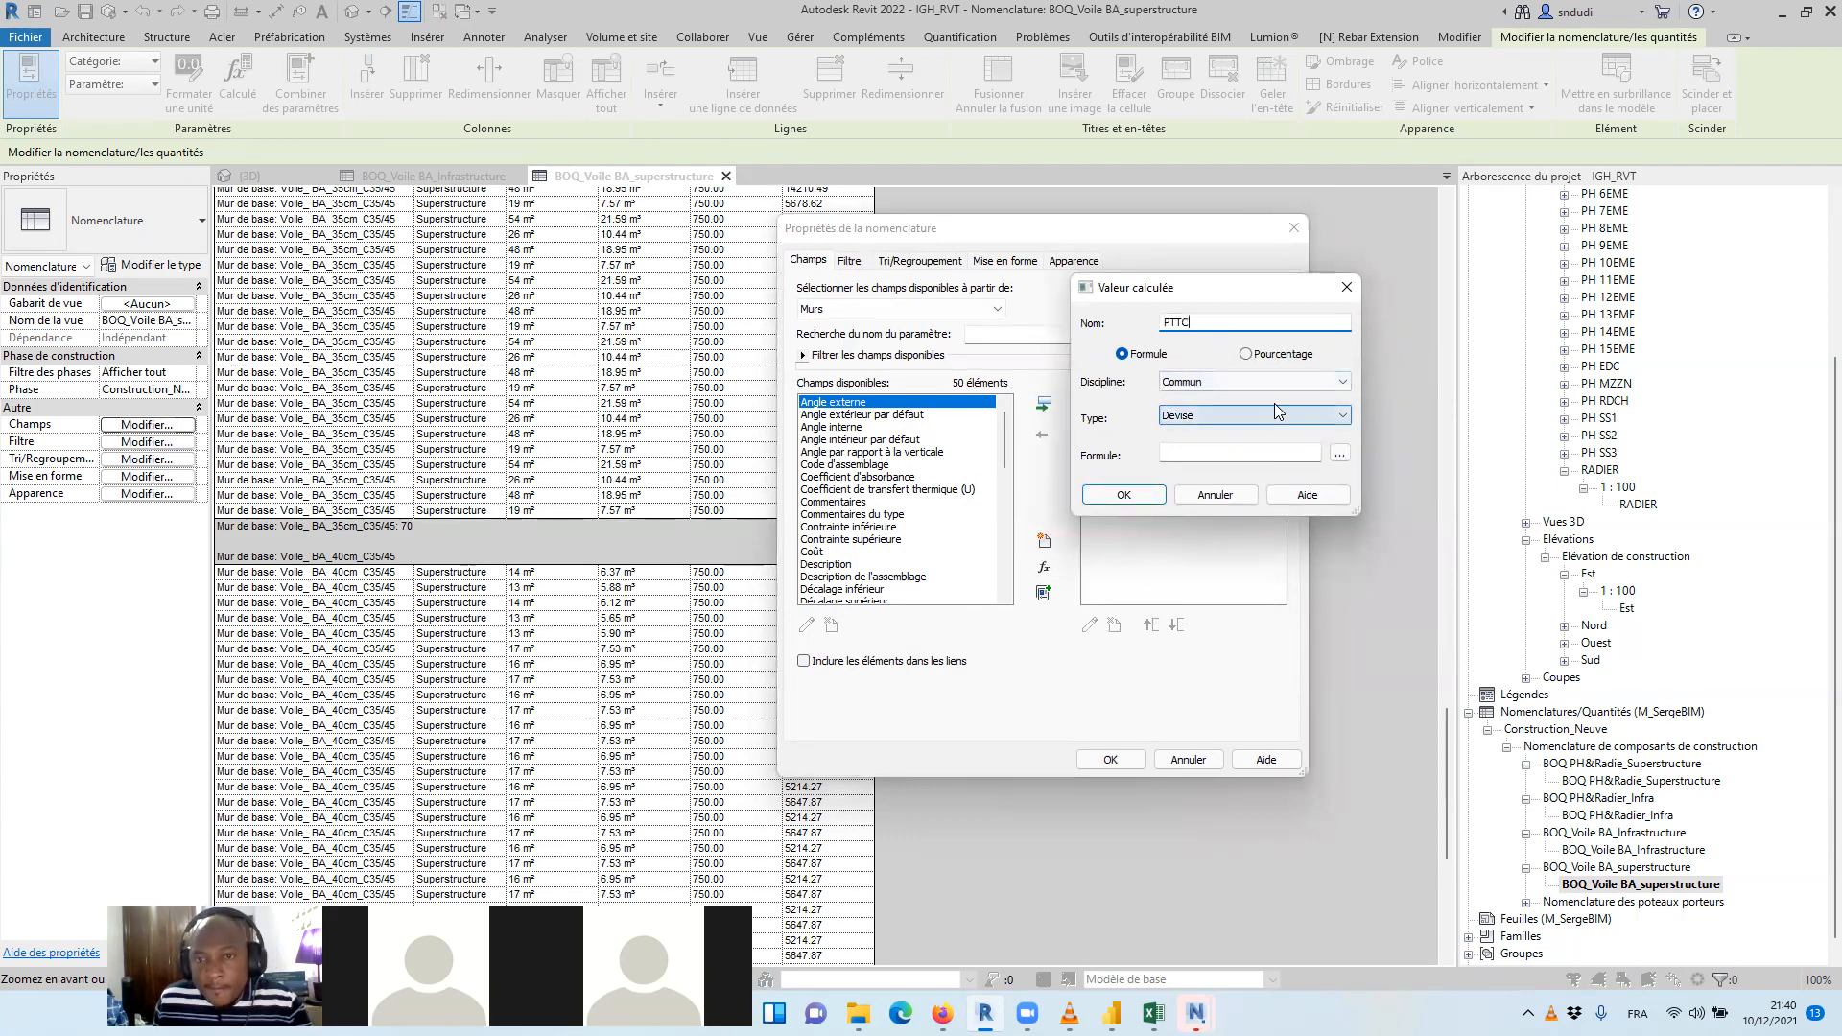
# Define the PTTC formula as Prix THT($) multiplied by the tax-inclusive factor and apply the field to the schedule
pyautogui.click(1339, 454)
pyautogui.click(1138, 370)
pyautogui.click(1199, 518)
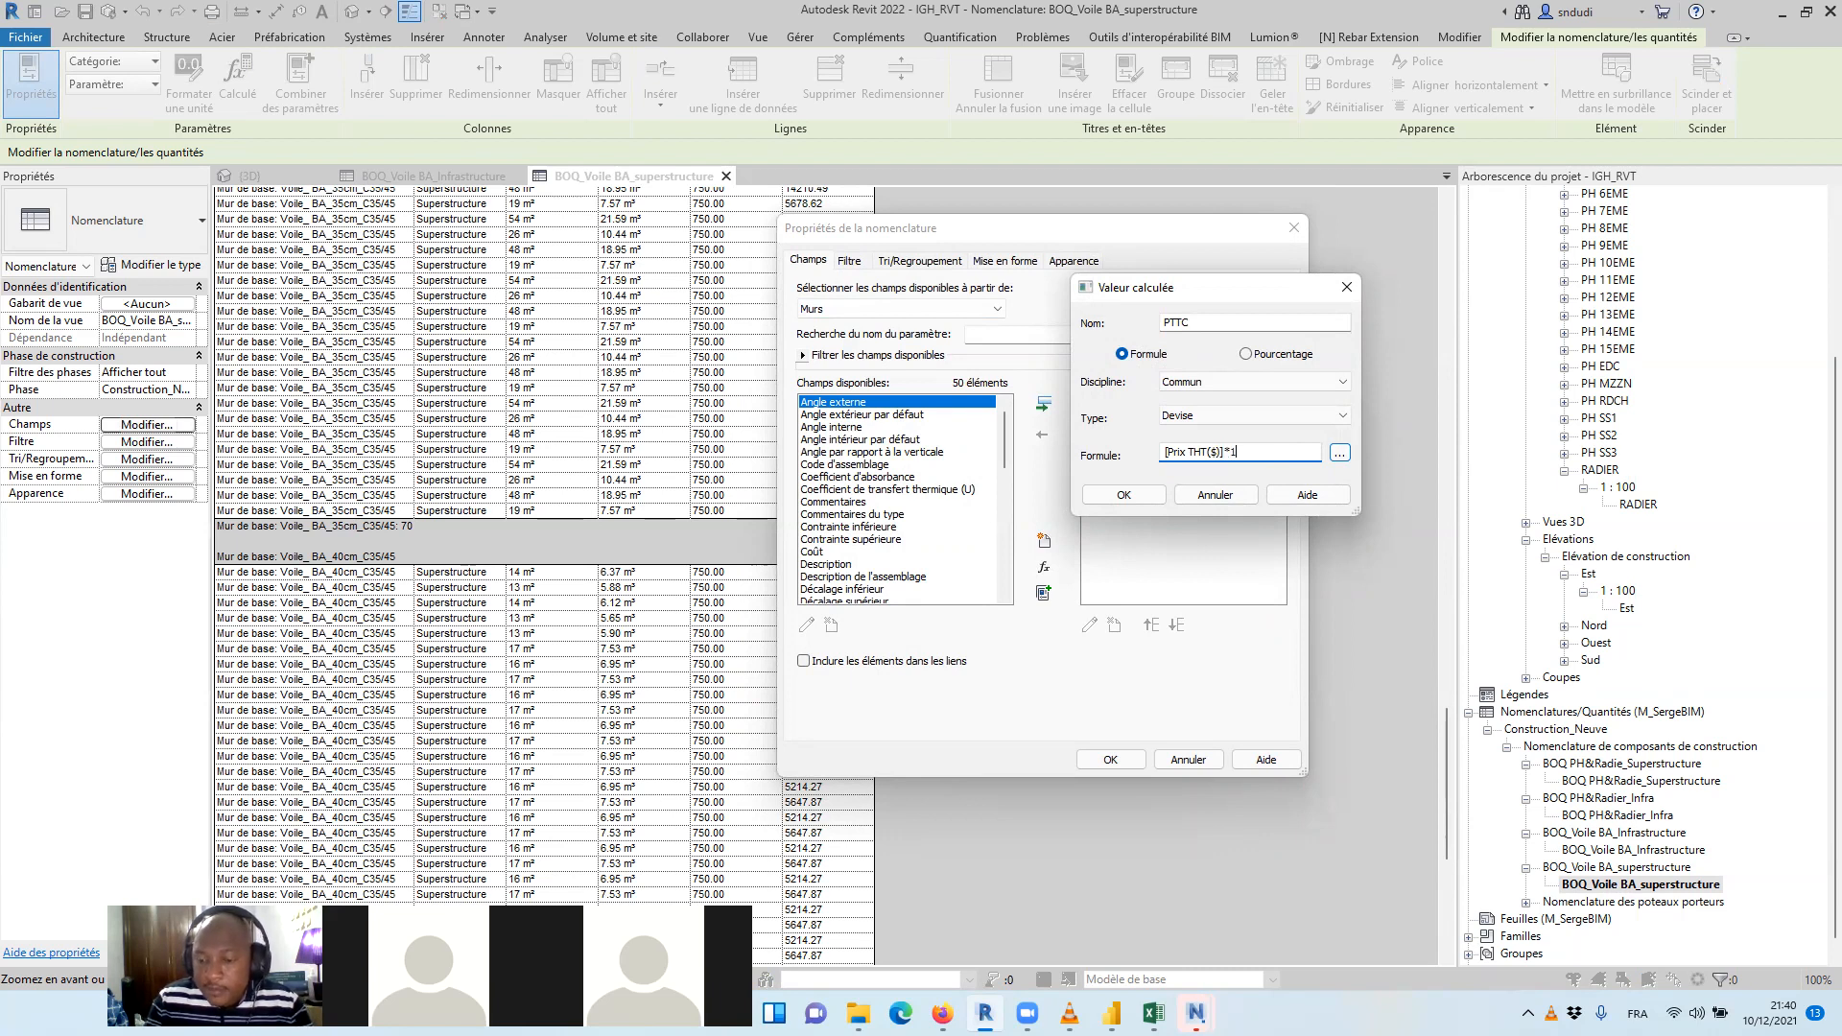
pyautogui.click(1123, 495)
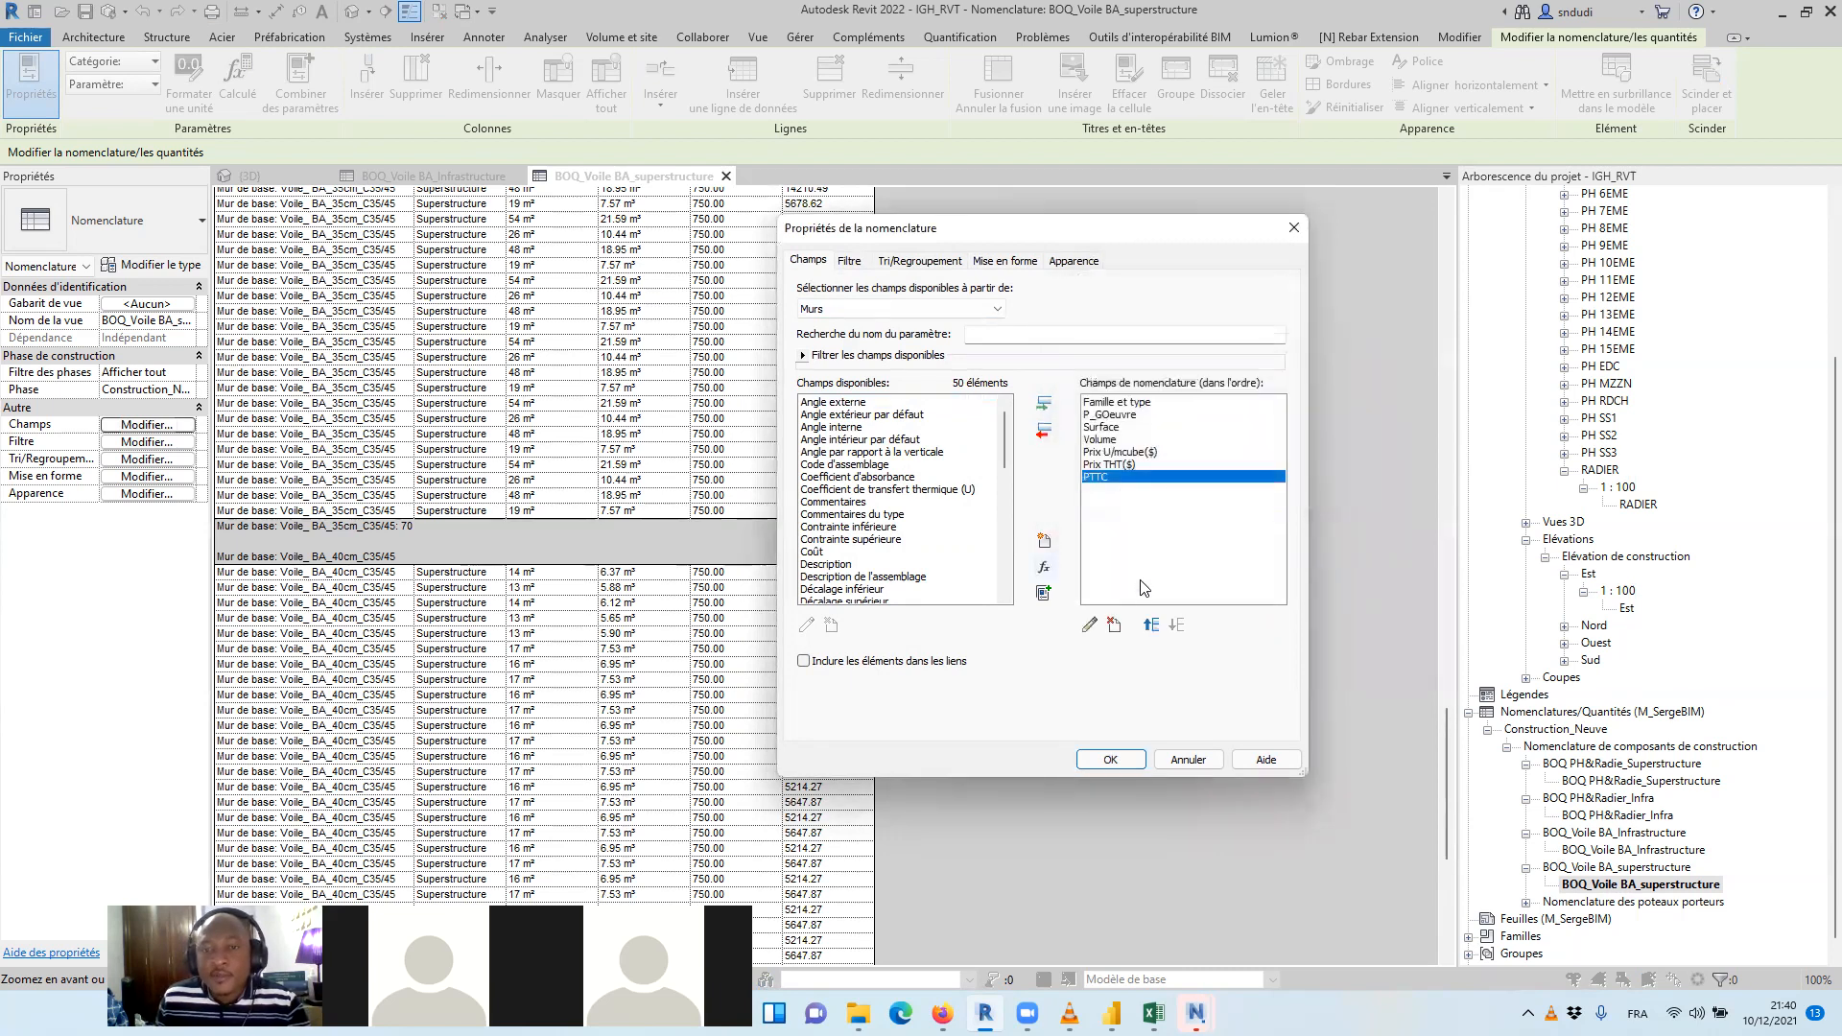
pyautogui.click(1110, 758)
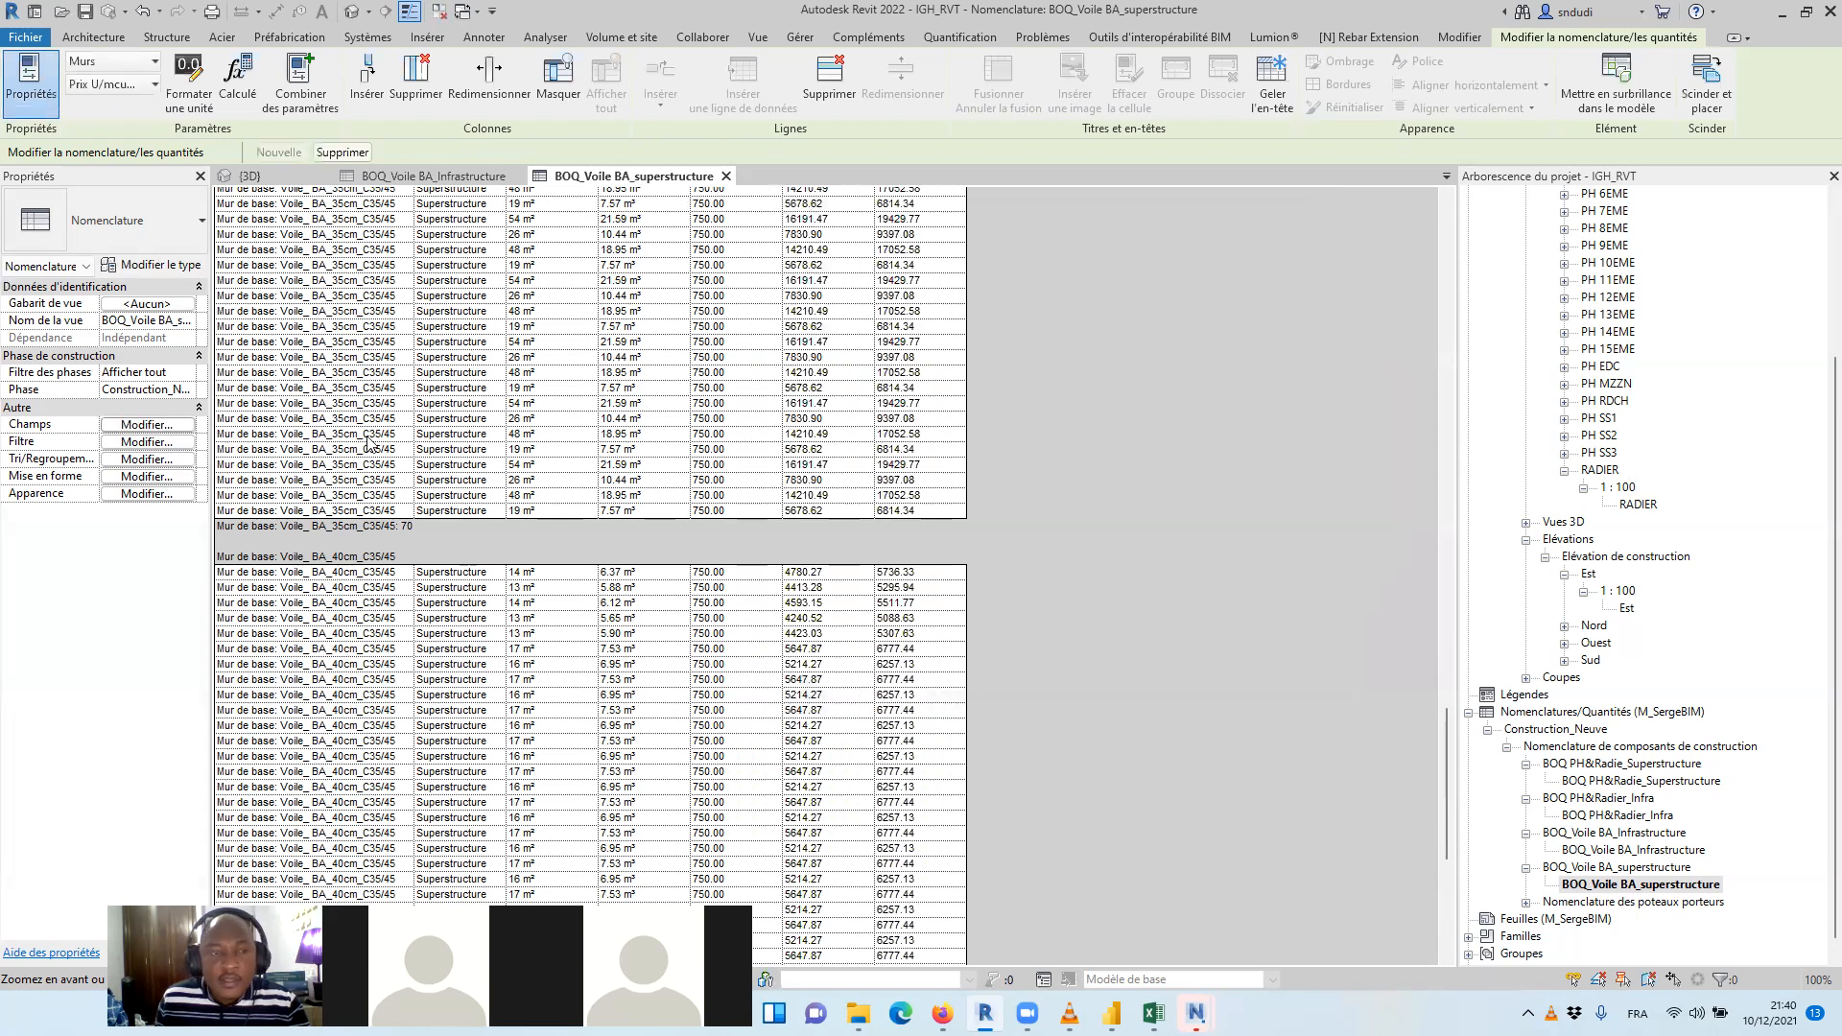
# Turn on total calculation for the Prix THT($) and PTTC fields of the superstructure wall schedule
pyautogui.click(146, 426)
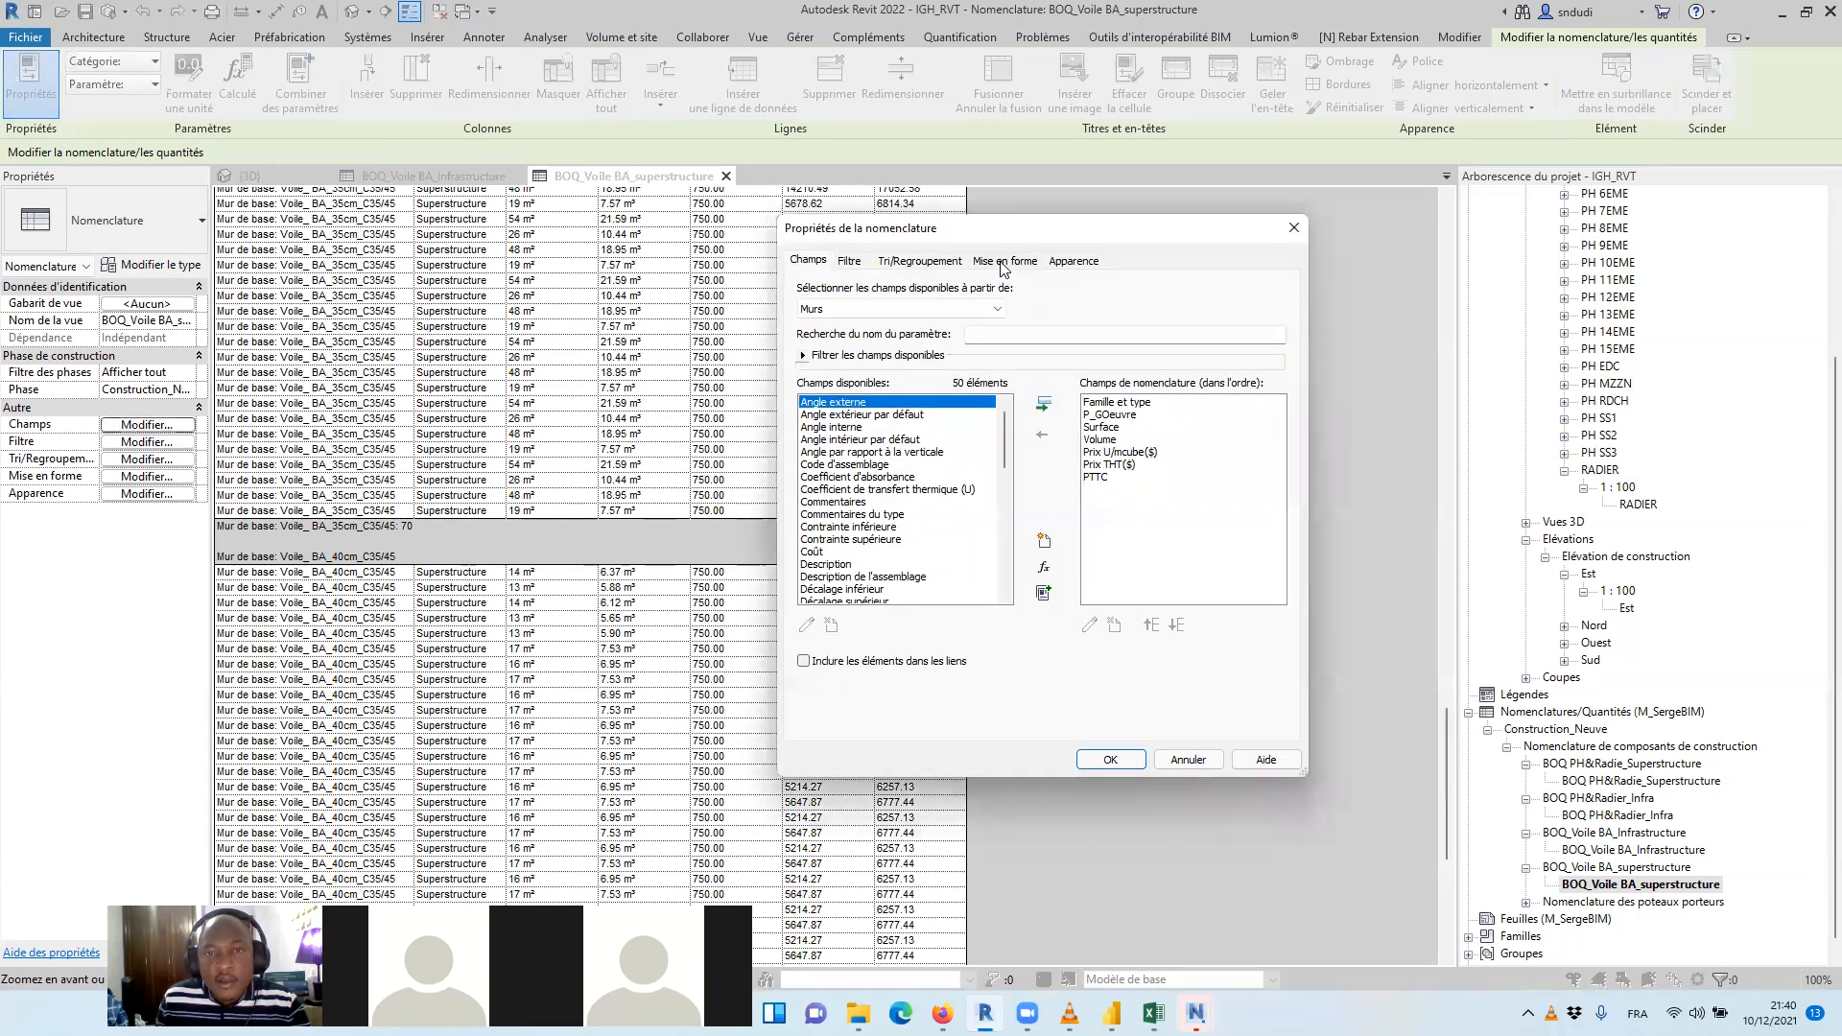
pyautogui.click(1004, 261)
pyautogui.click(835, 366)
pyautogui.keyDown('shift'); pyautogui.click(816, 377); pyautogui.keyUp('shift')
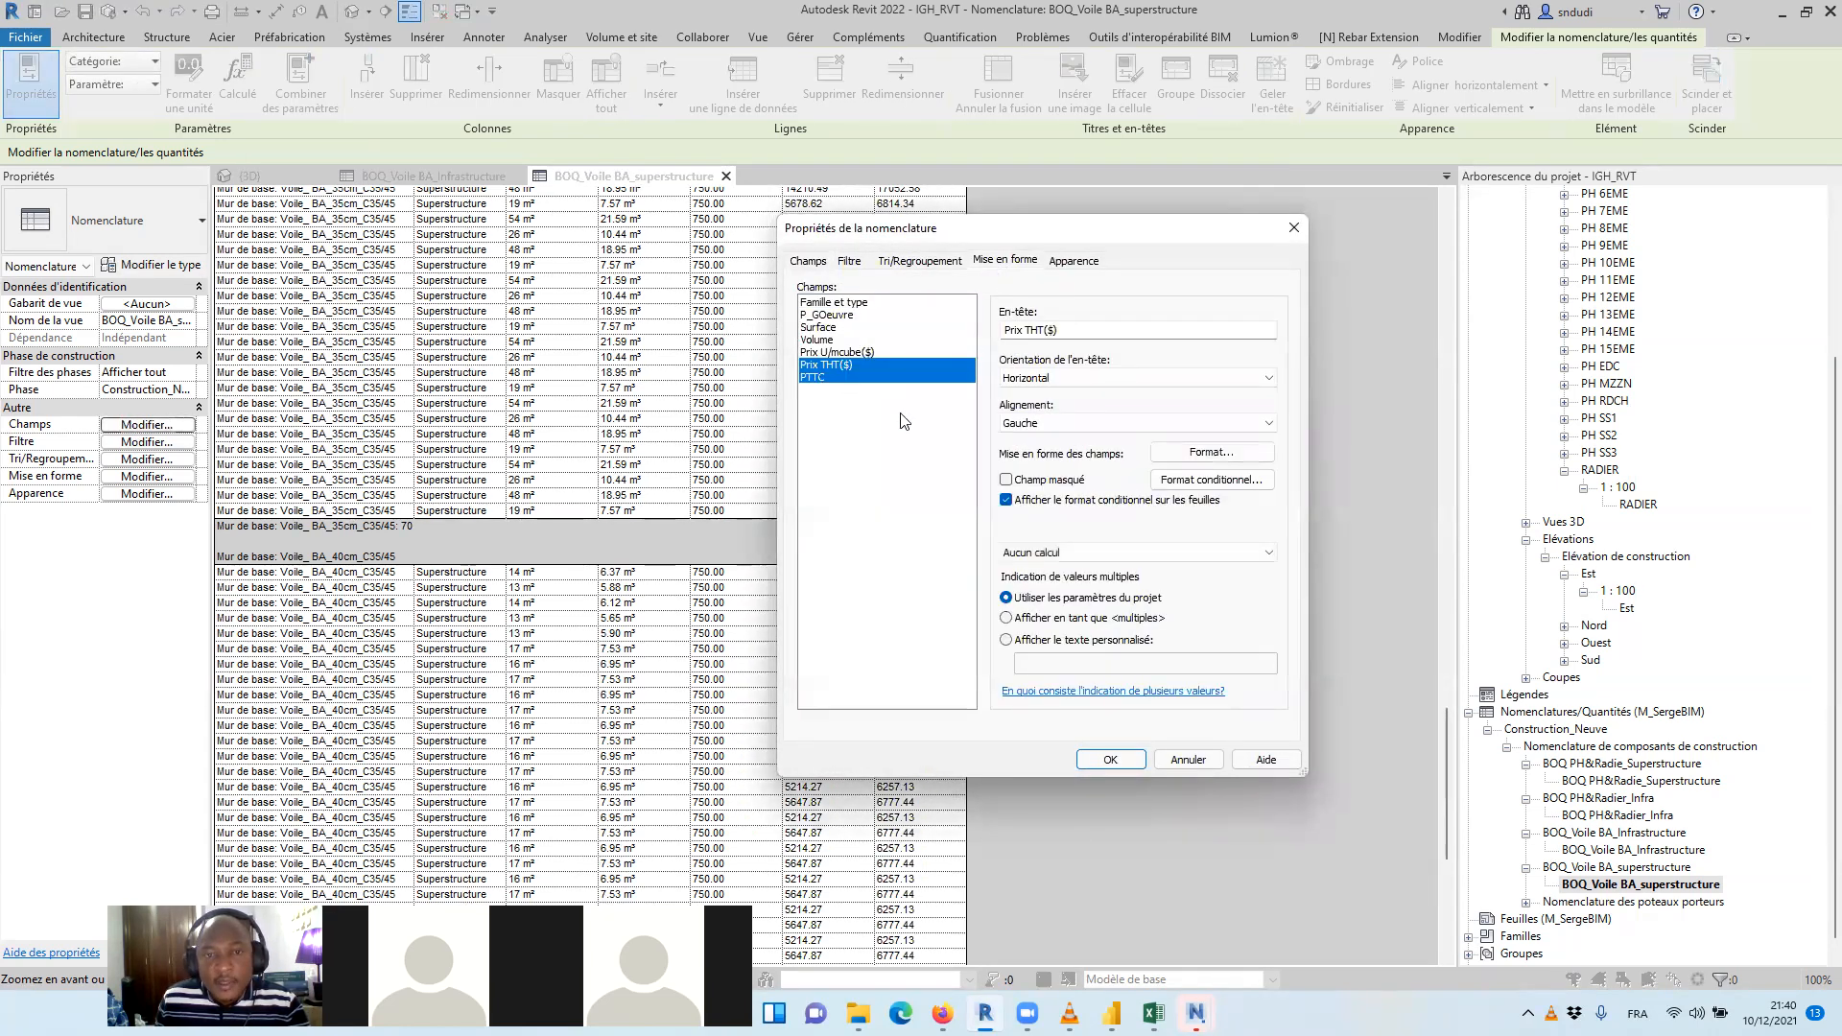
pyautogui.click(1128, 552)
pyautogui.click(1065, 582)
pyautogui.click(1110, 760)
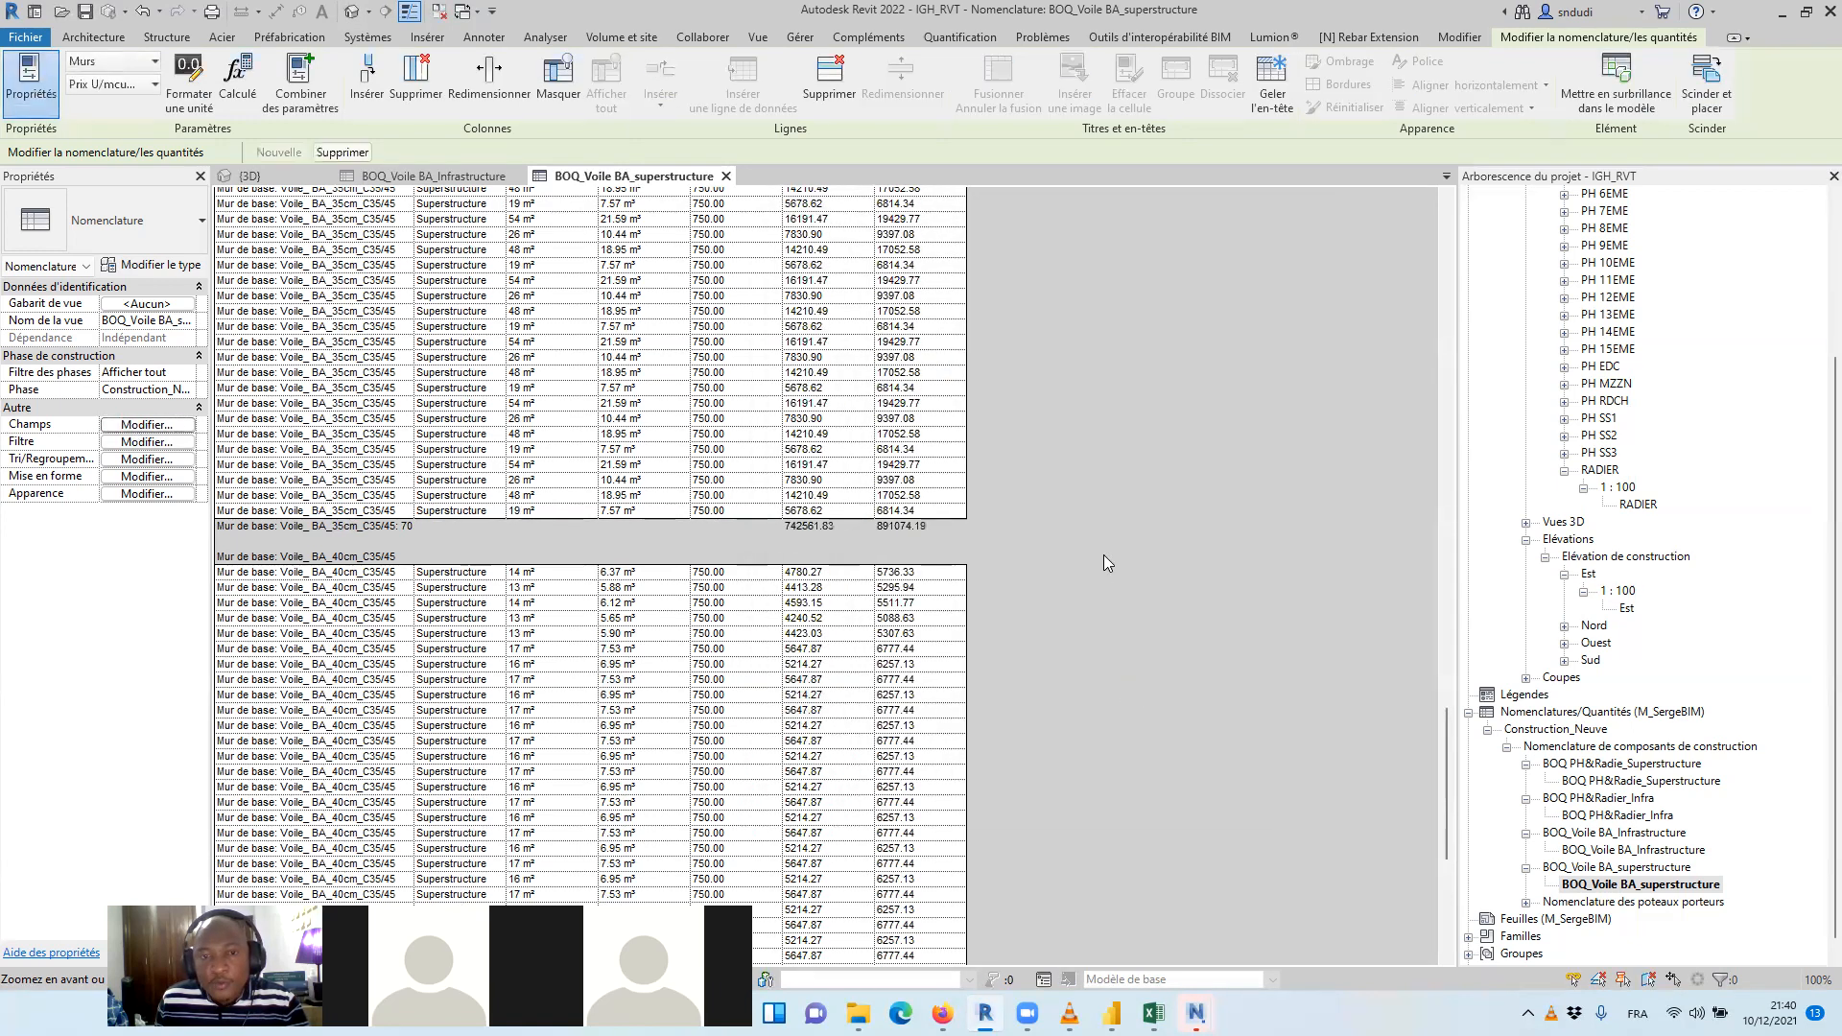
# Check the Prix THT($) and PTTC values and group totals throughout the superstructure wall schedule
pyautogui.scroll(10, 1044, 451)
pyautogui.scroll(15, 1010, 512)
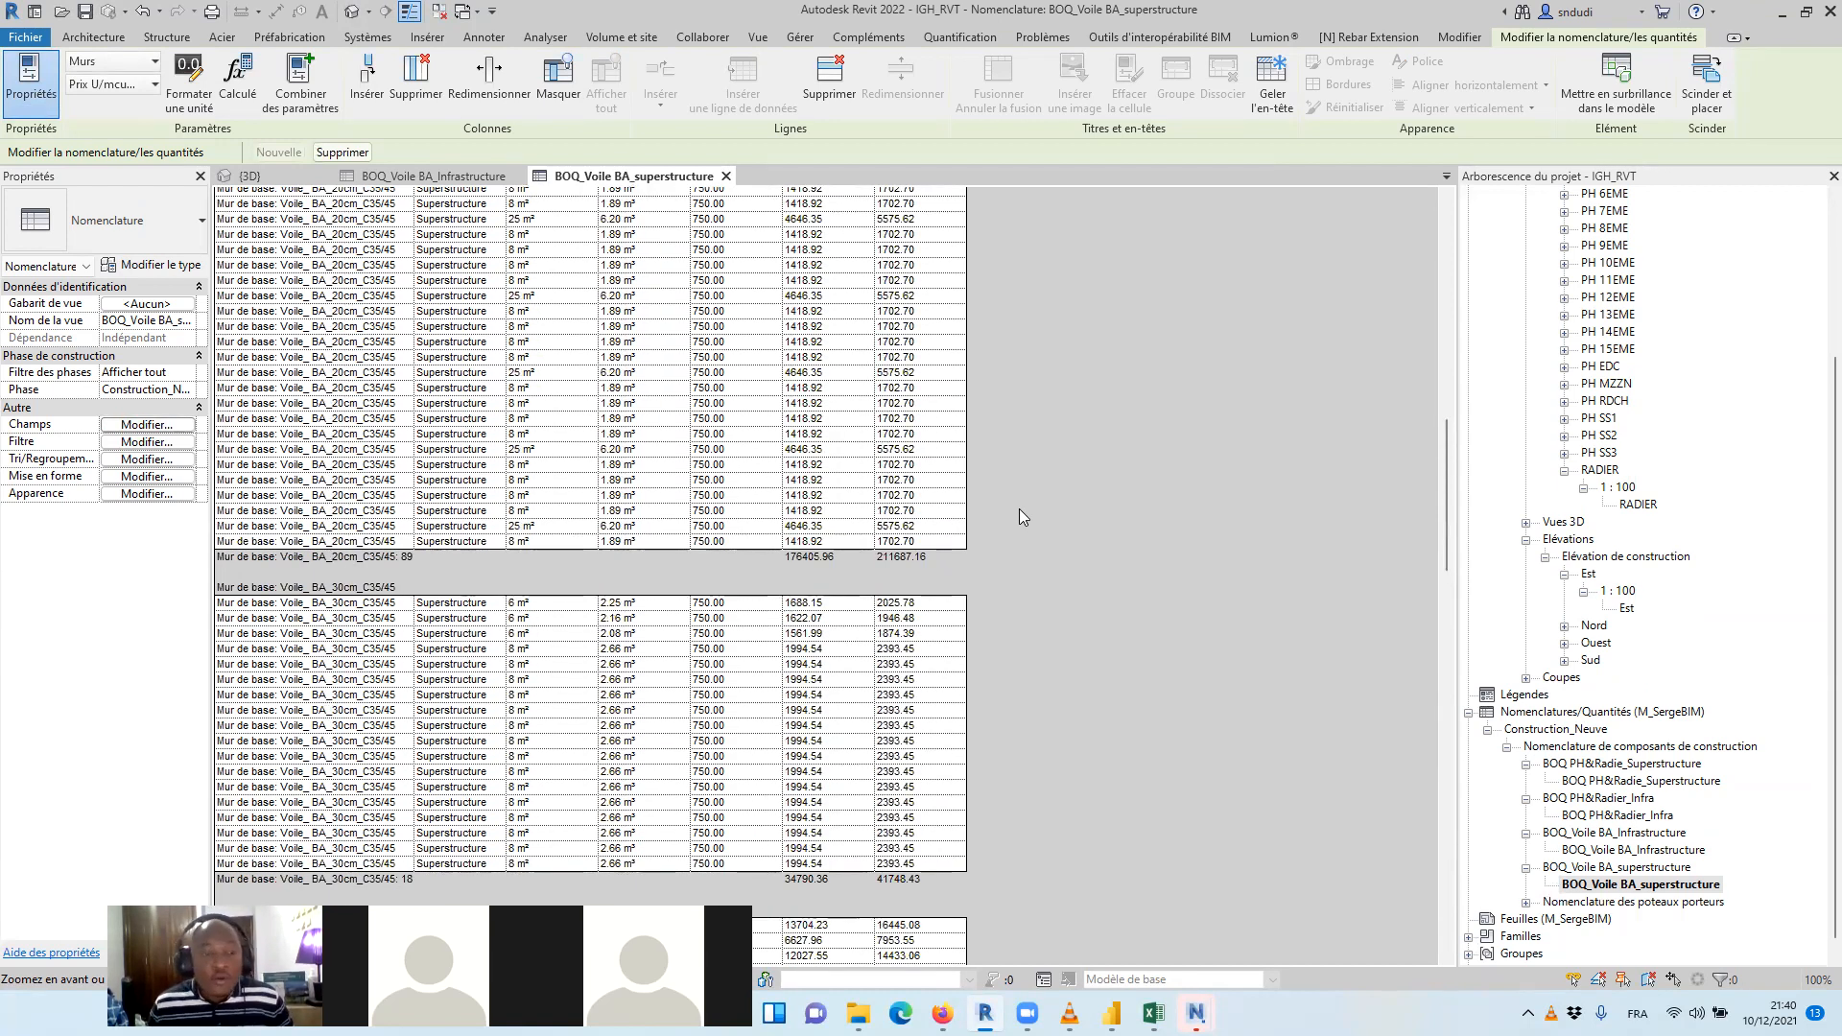
pyautogui.scroll(10, 984, 446)
pyautogui.scroll(3, 943, 442)
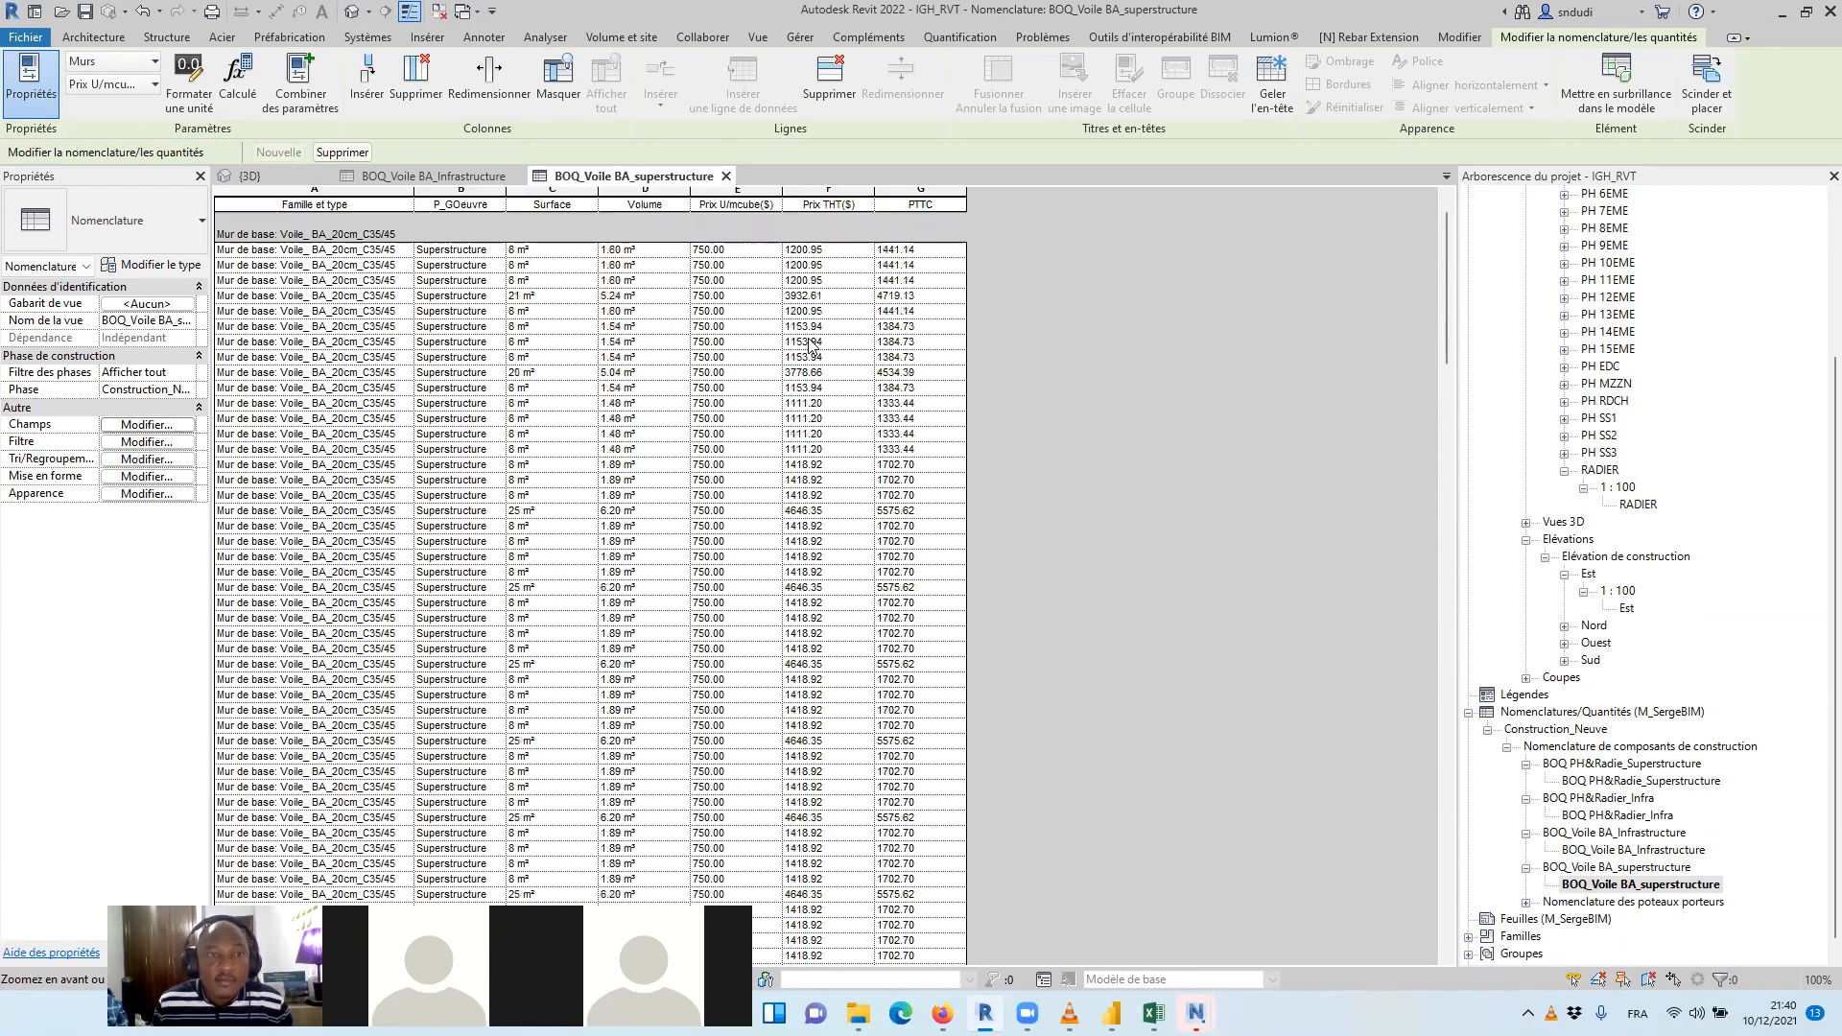
pyautogui.scroll(2, 1621, 760)
pyautogui.scroll(-2, 1619, 760)
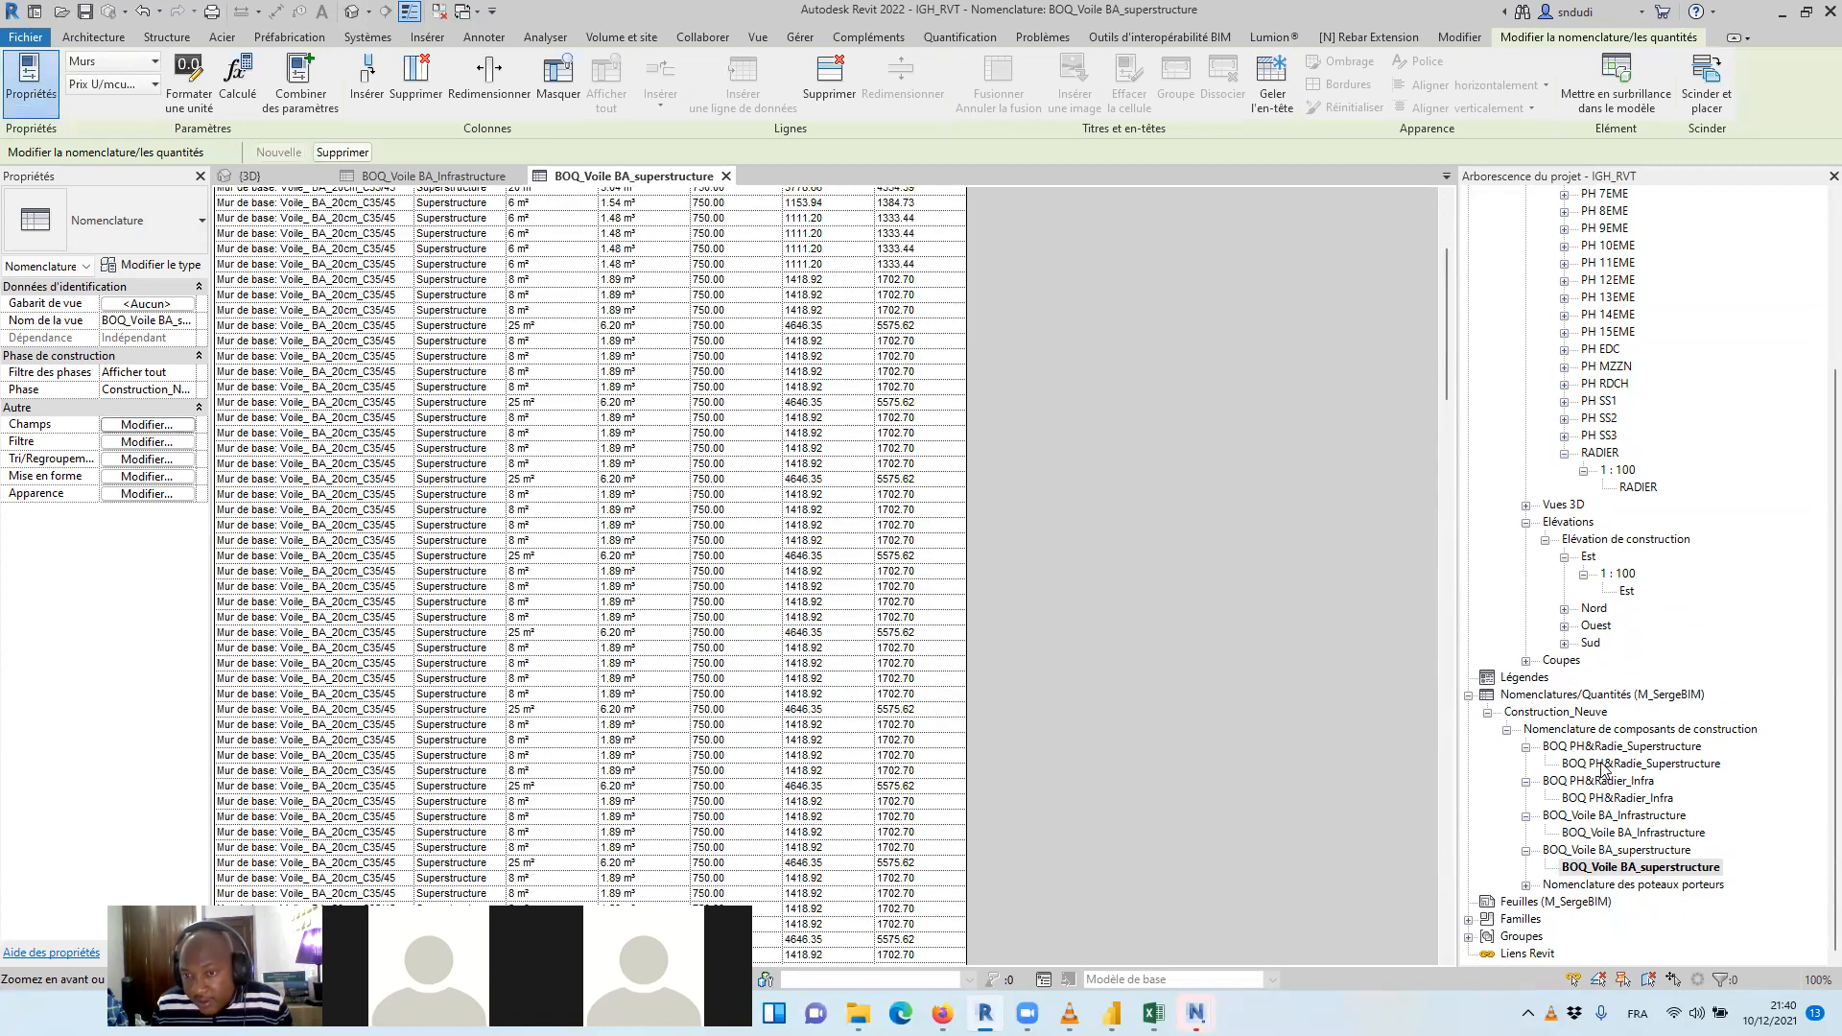
# Review the two slab and raft schedules, both wall schedules and the Nomenclature des poteaux porteurs schedule in turn
pyautogui.doubleClick(1601, 764)
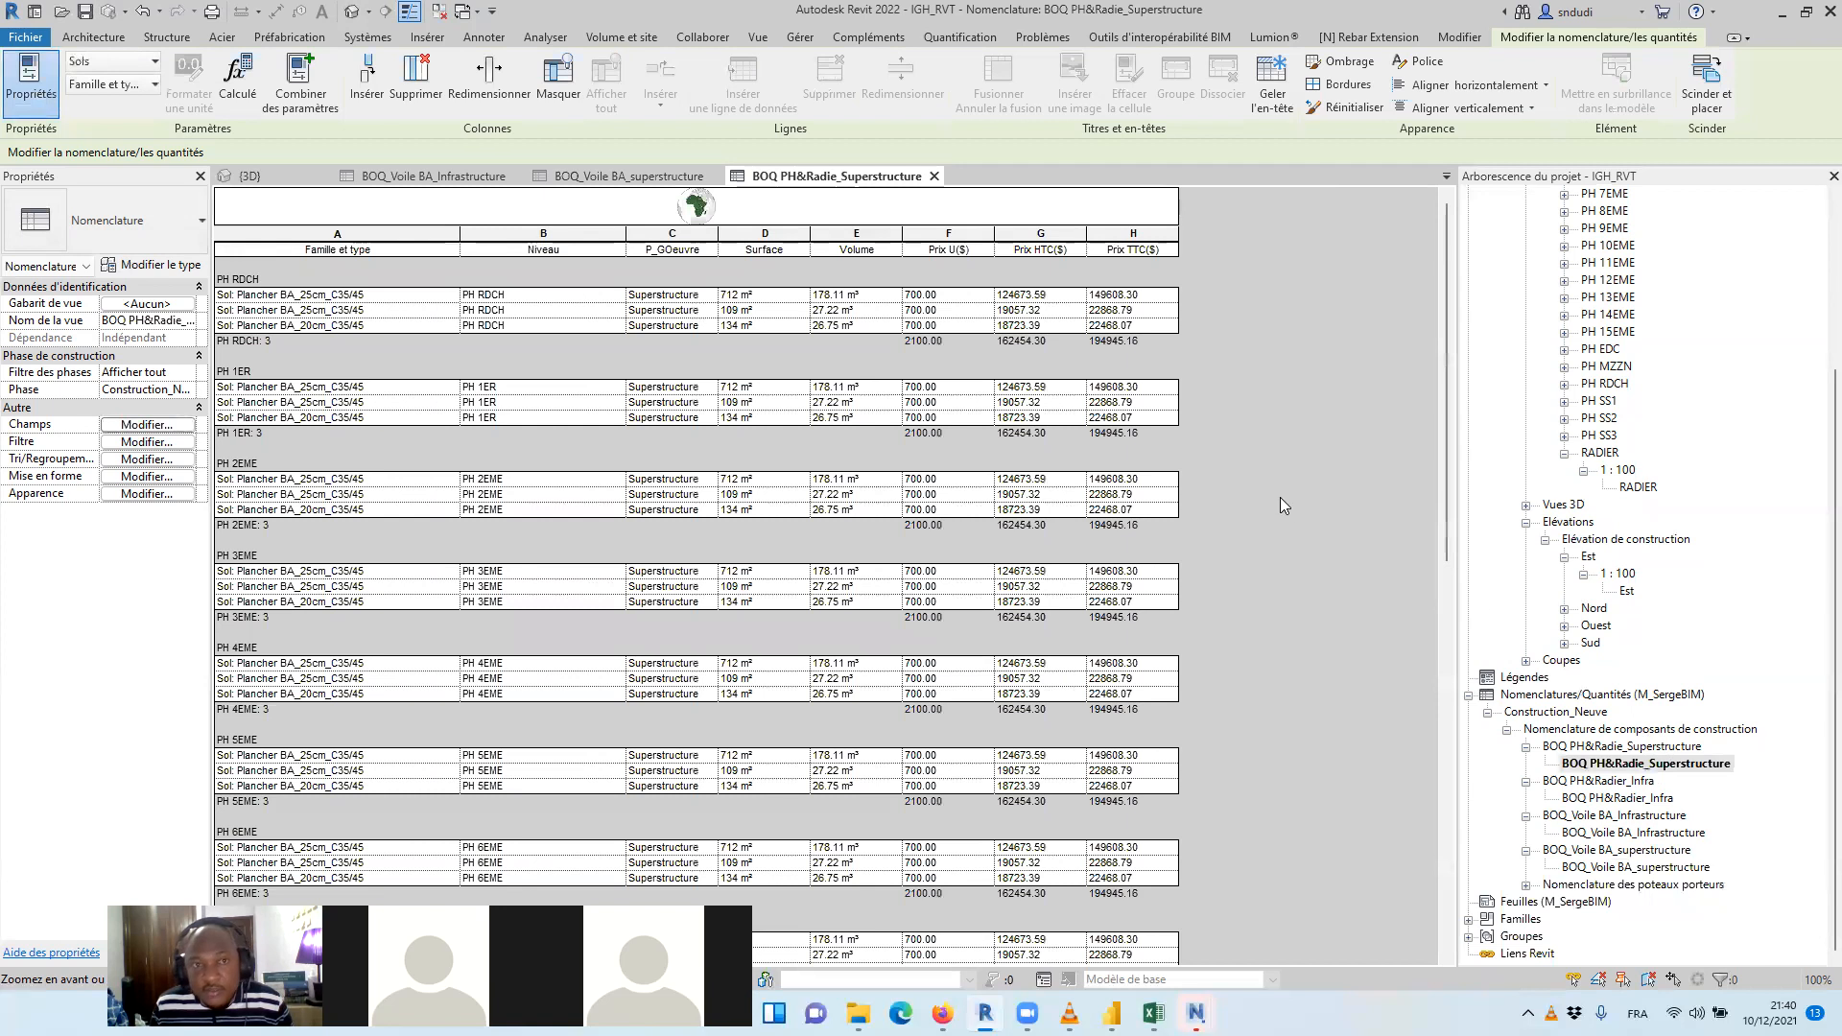
pyautogui.doubleClick(1631, 798)
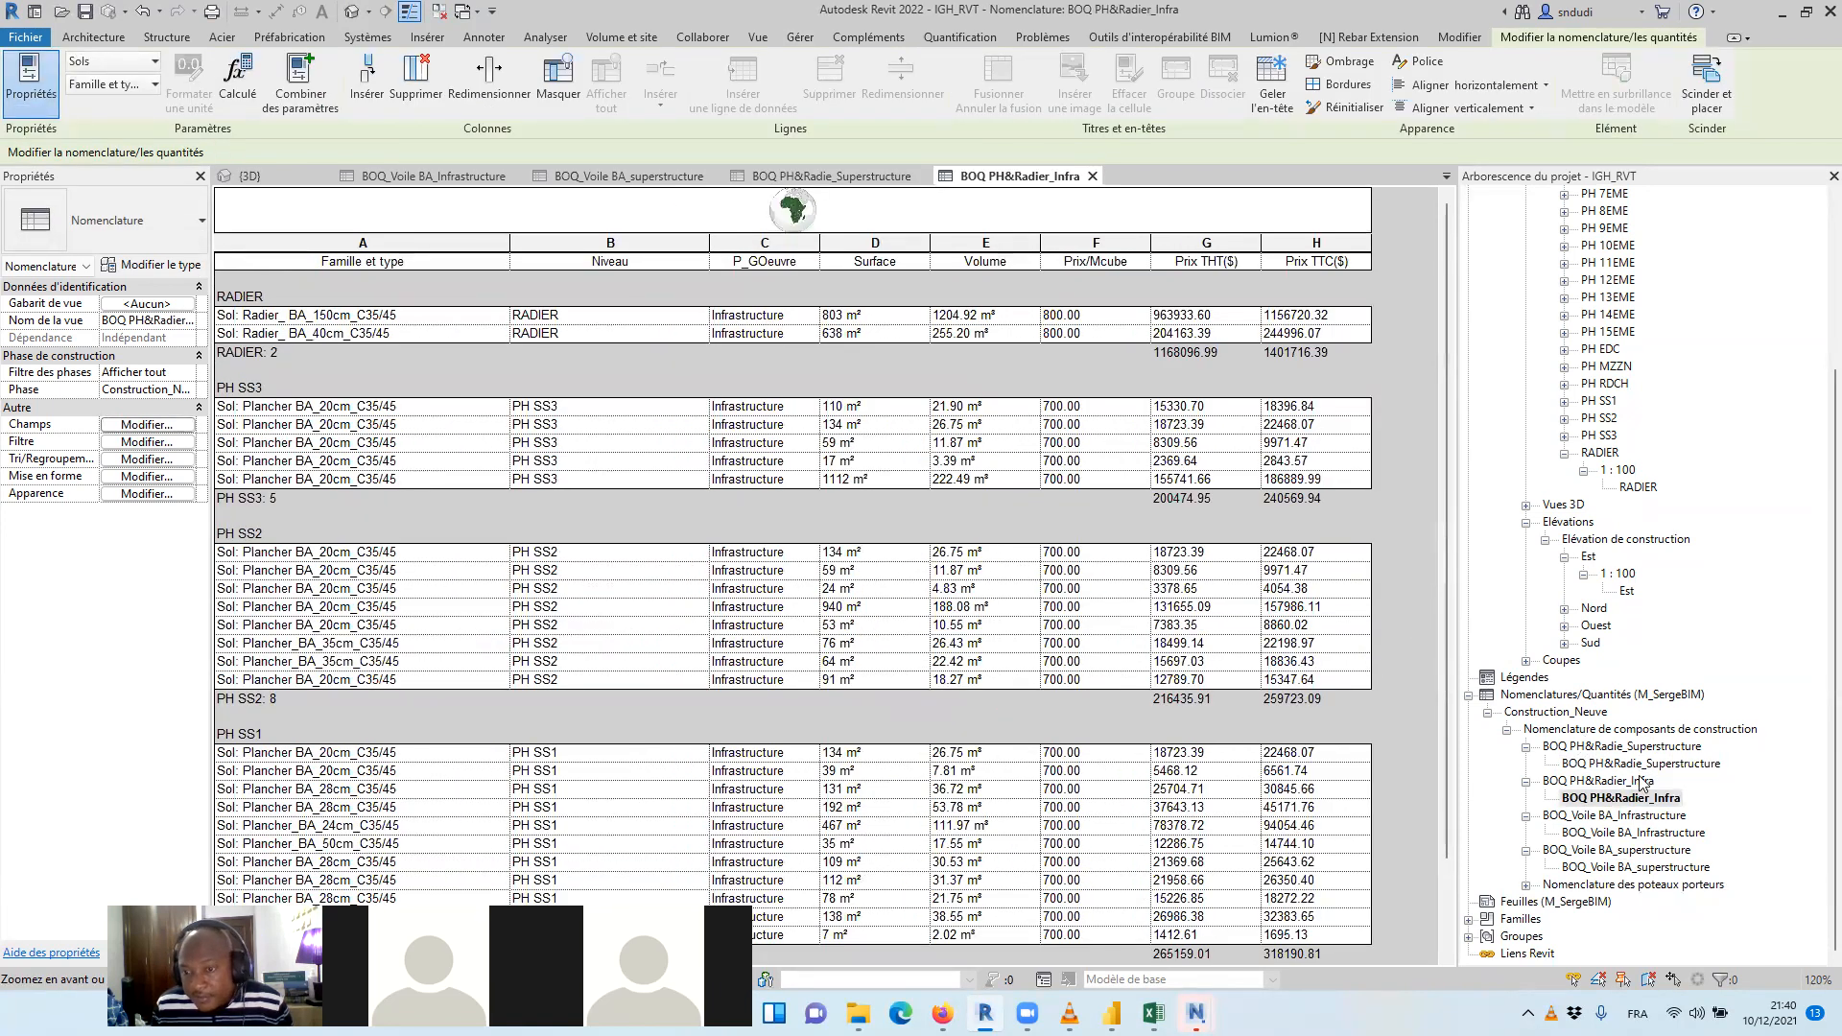
pyautogui.doubleClick(1637, 833)
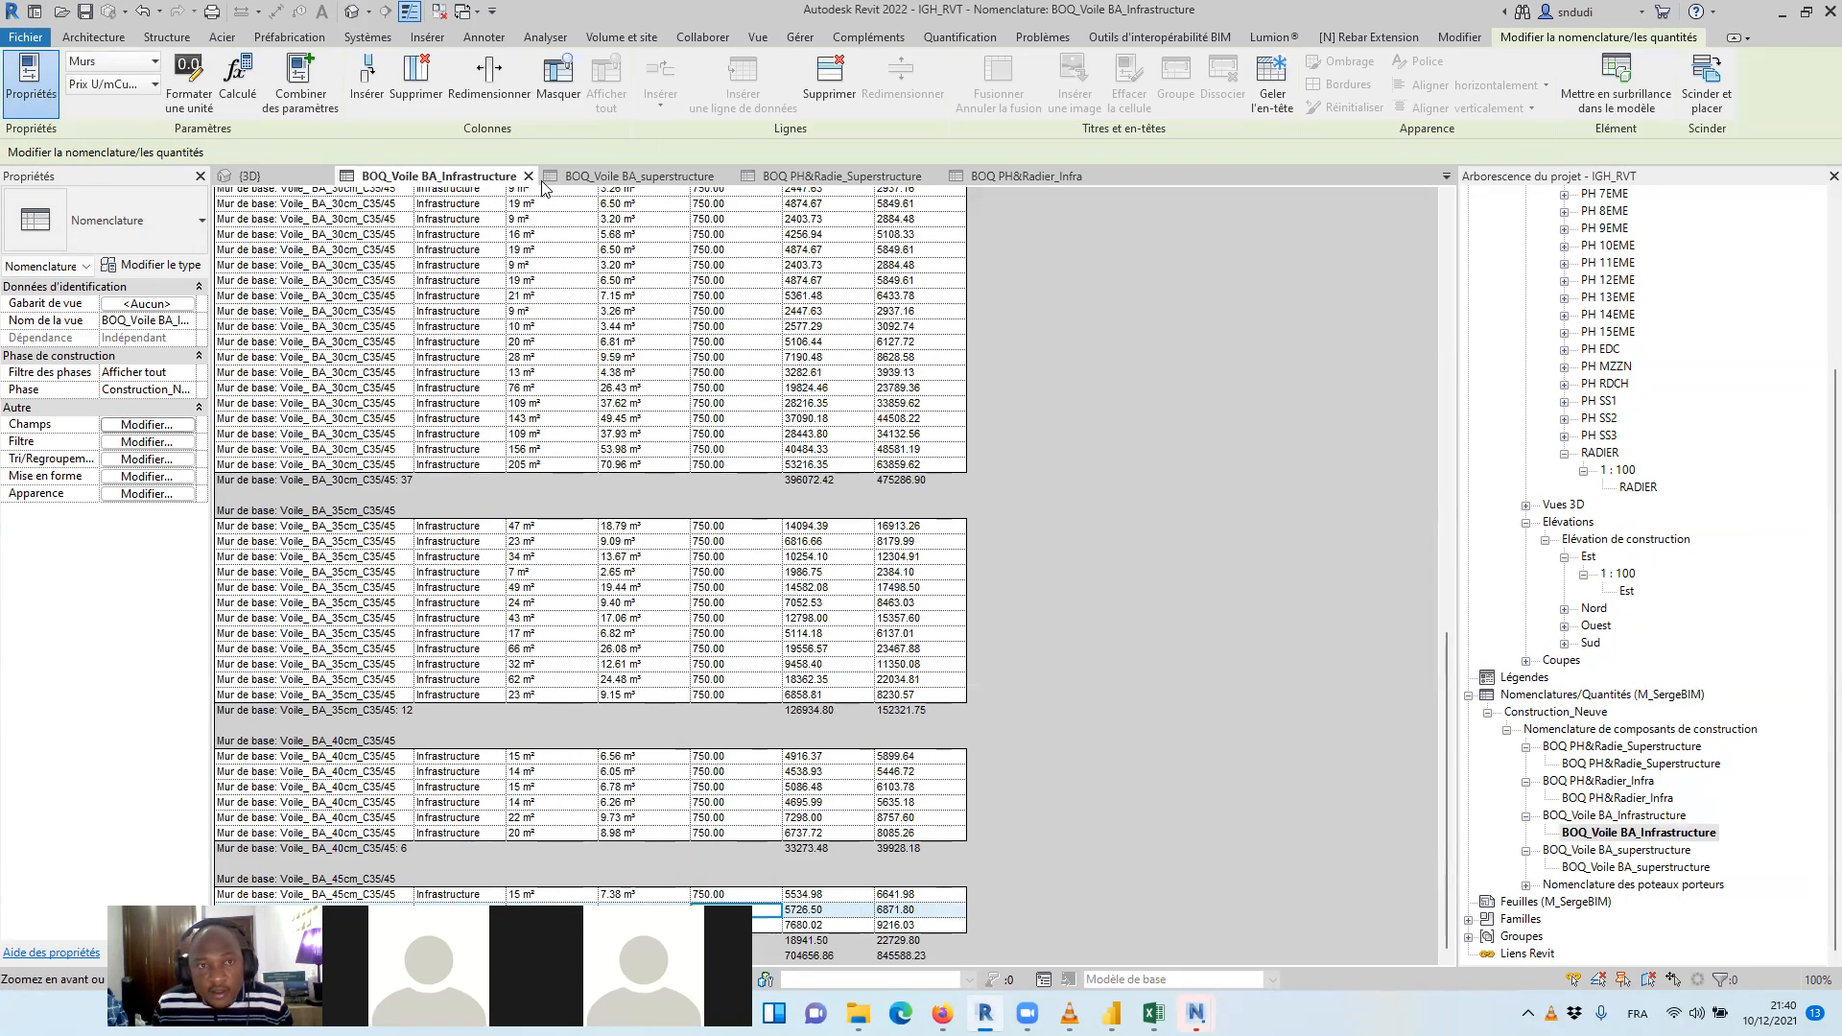
pyautogui.doubleClick(1611, 868)
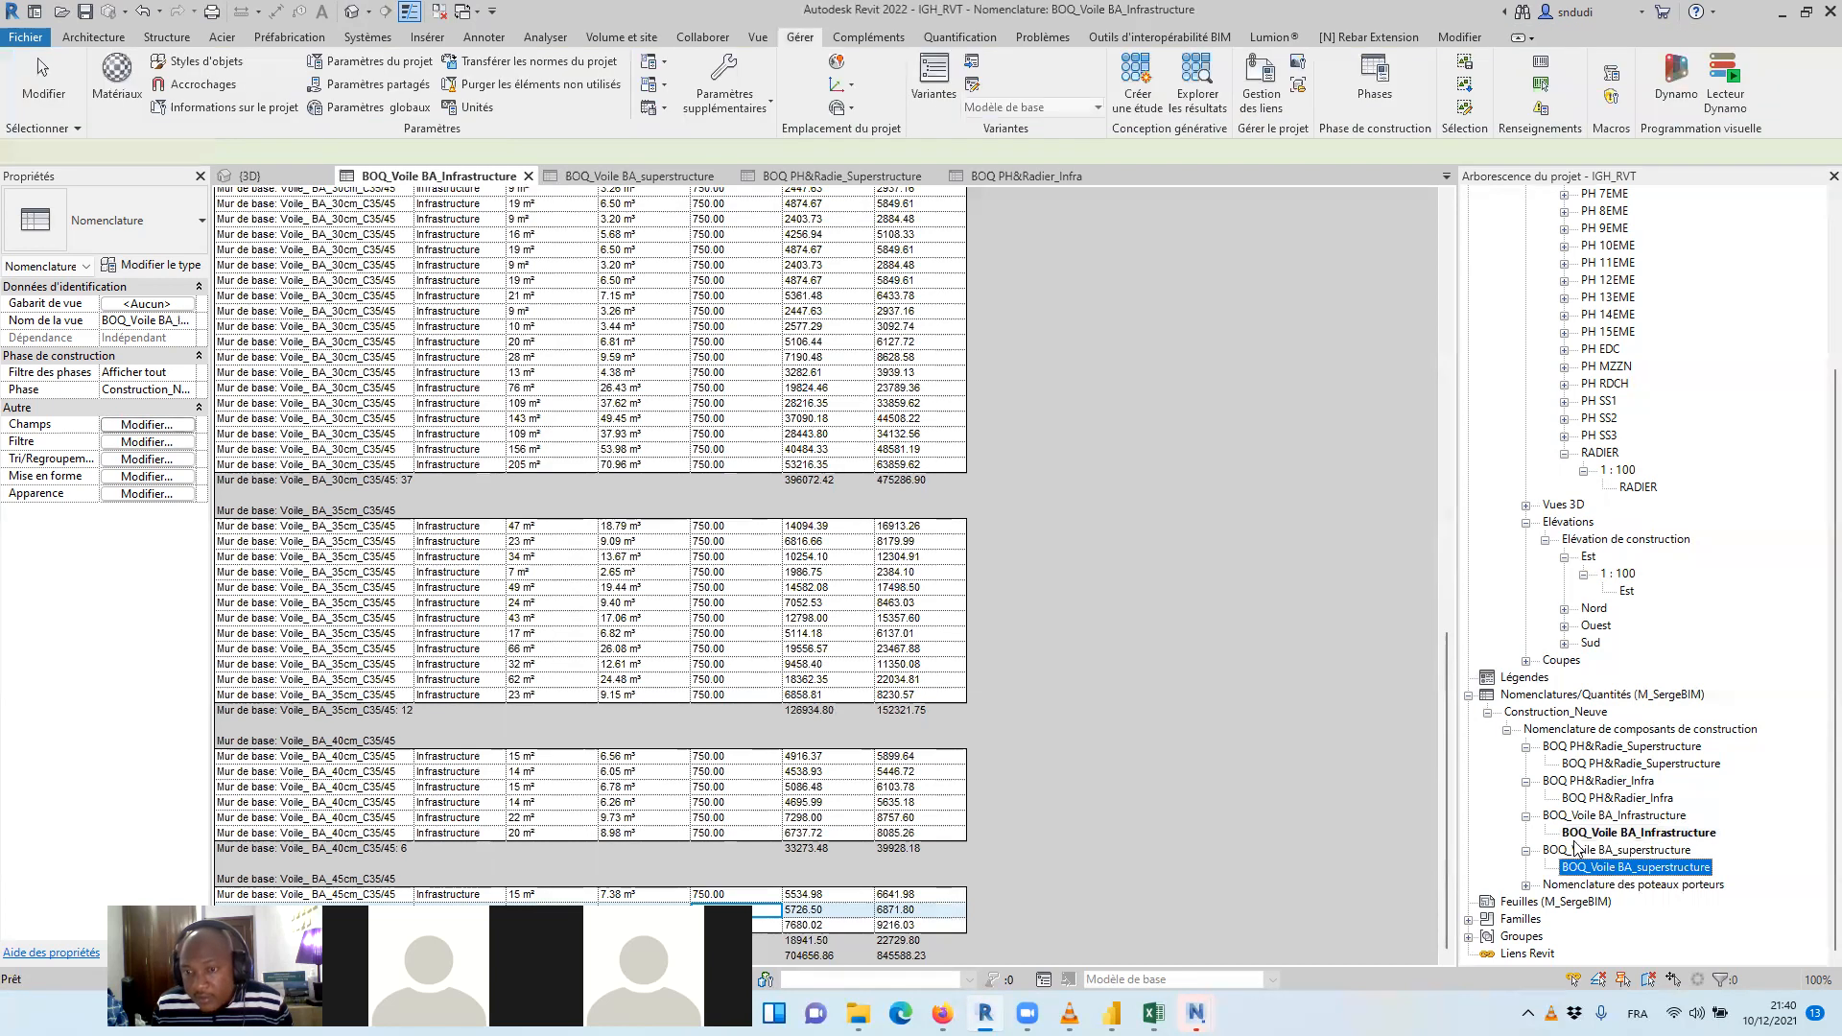
pyautogui.click(1526, 885)
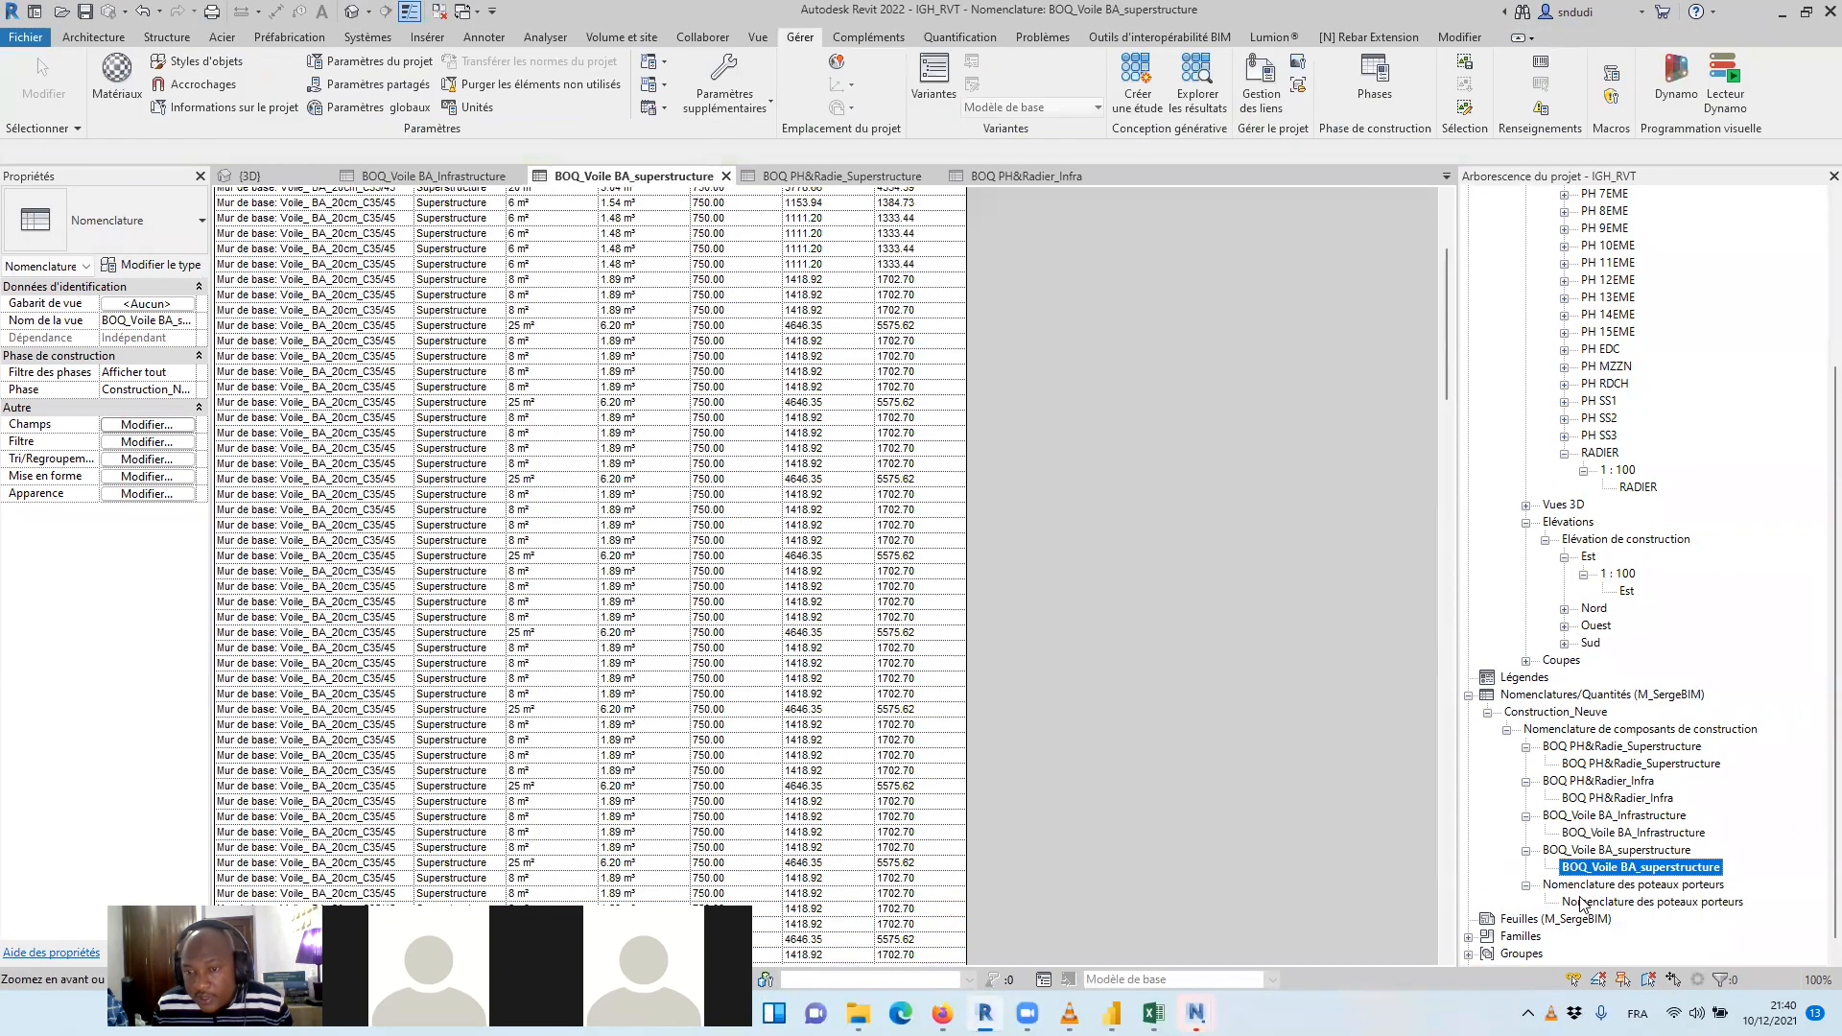
pyautogui.doubleClick(1611, 902)
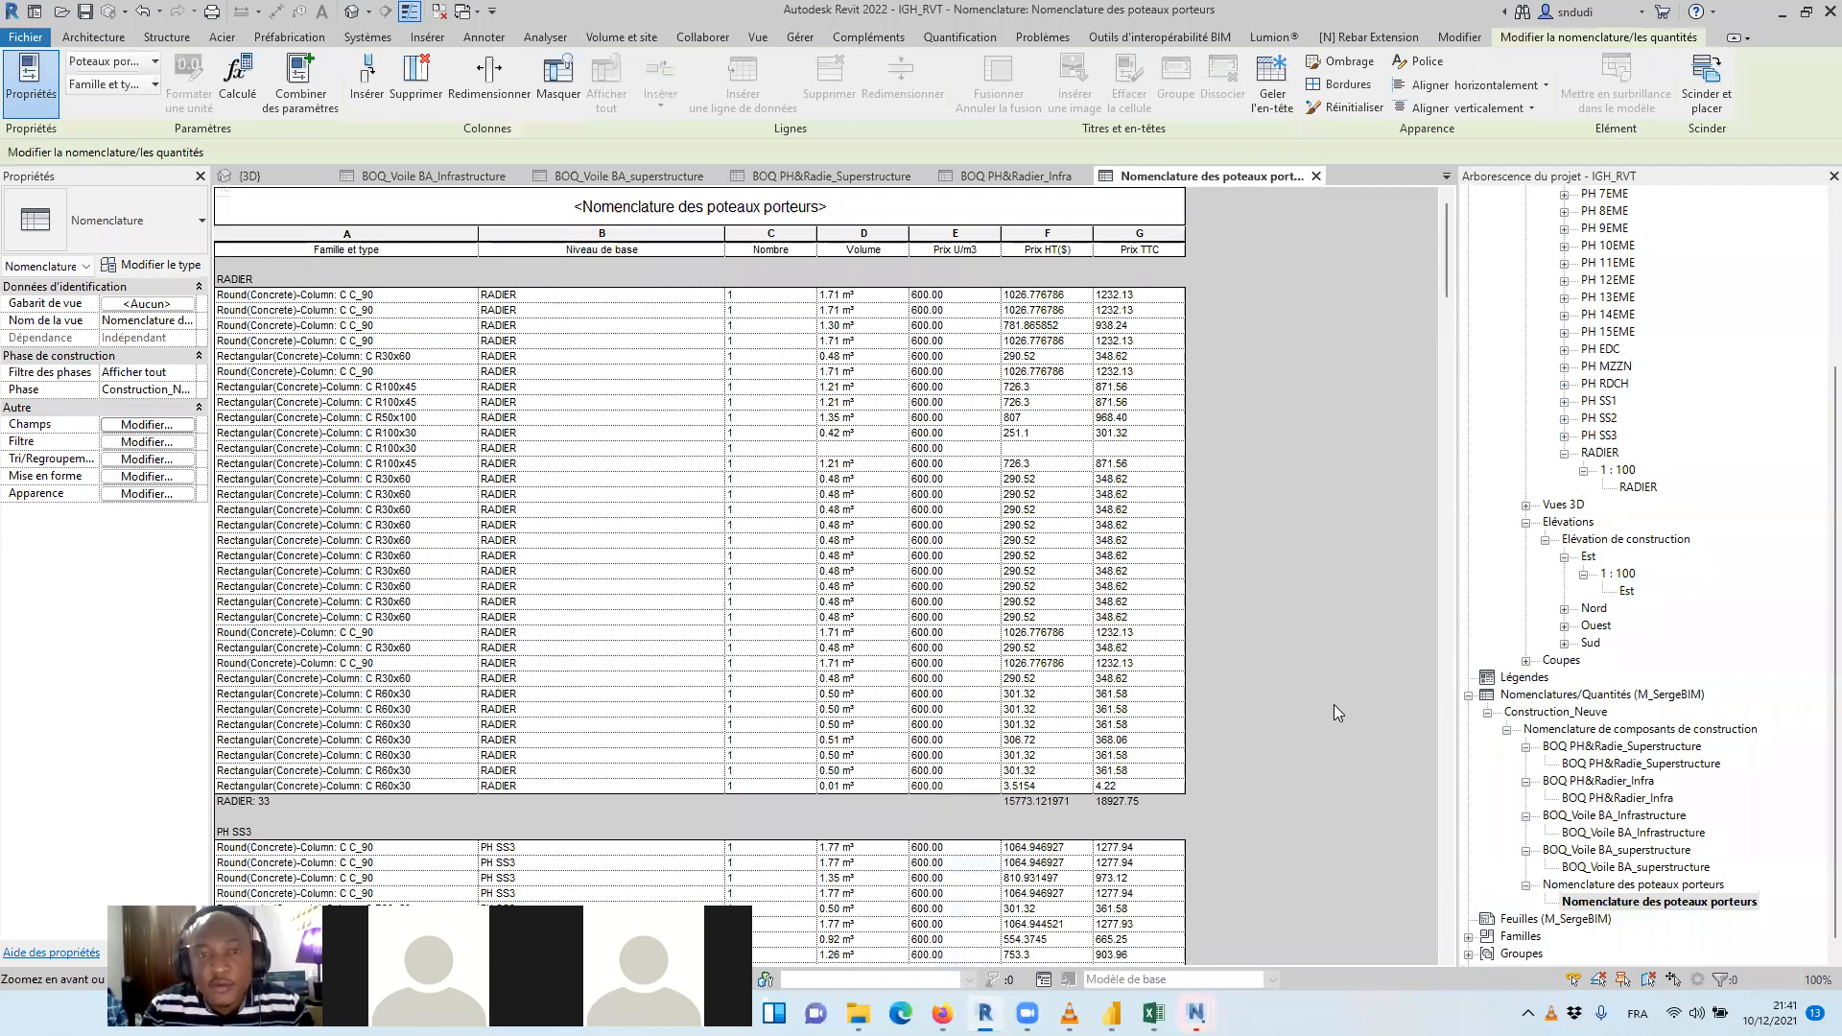
# Check the column prices and level subtotals in the Nomenclature des poteaux porteurs schedule
pyautogui.scroll(-5, 993, 463)
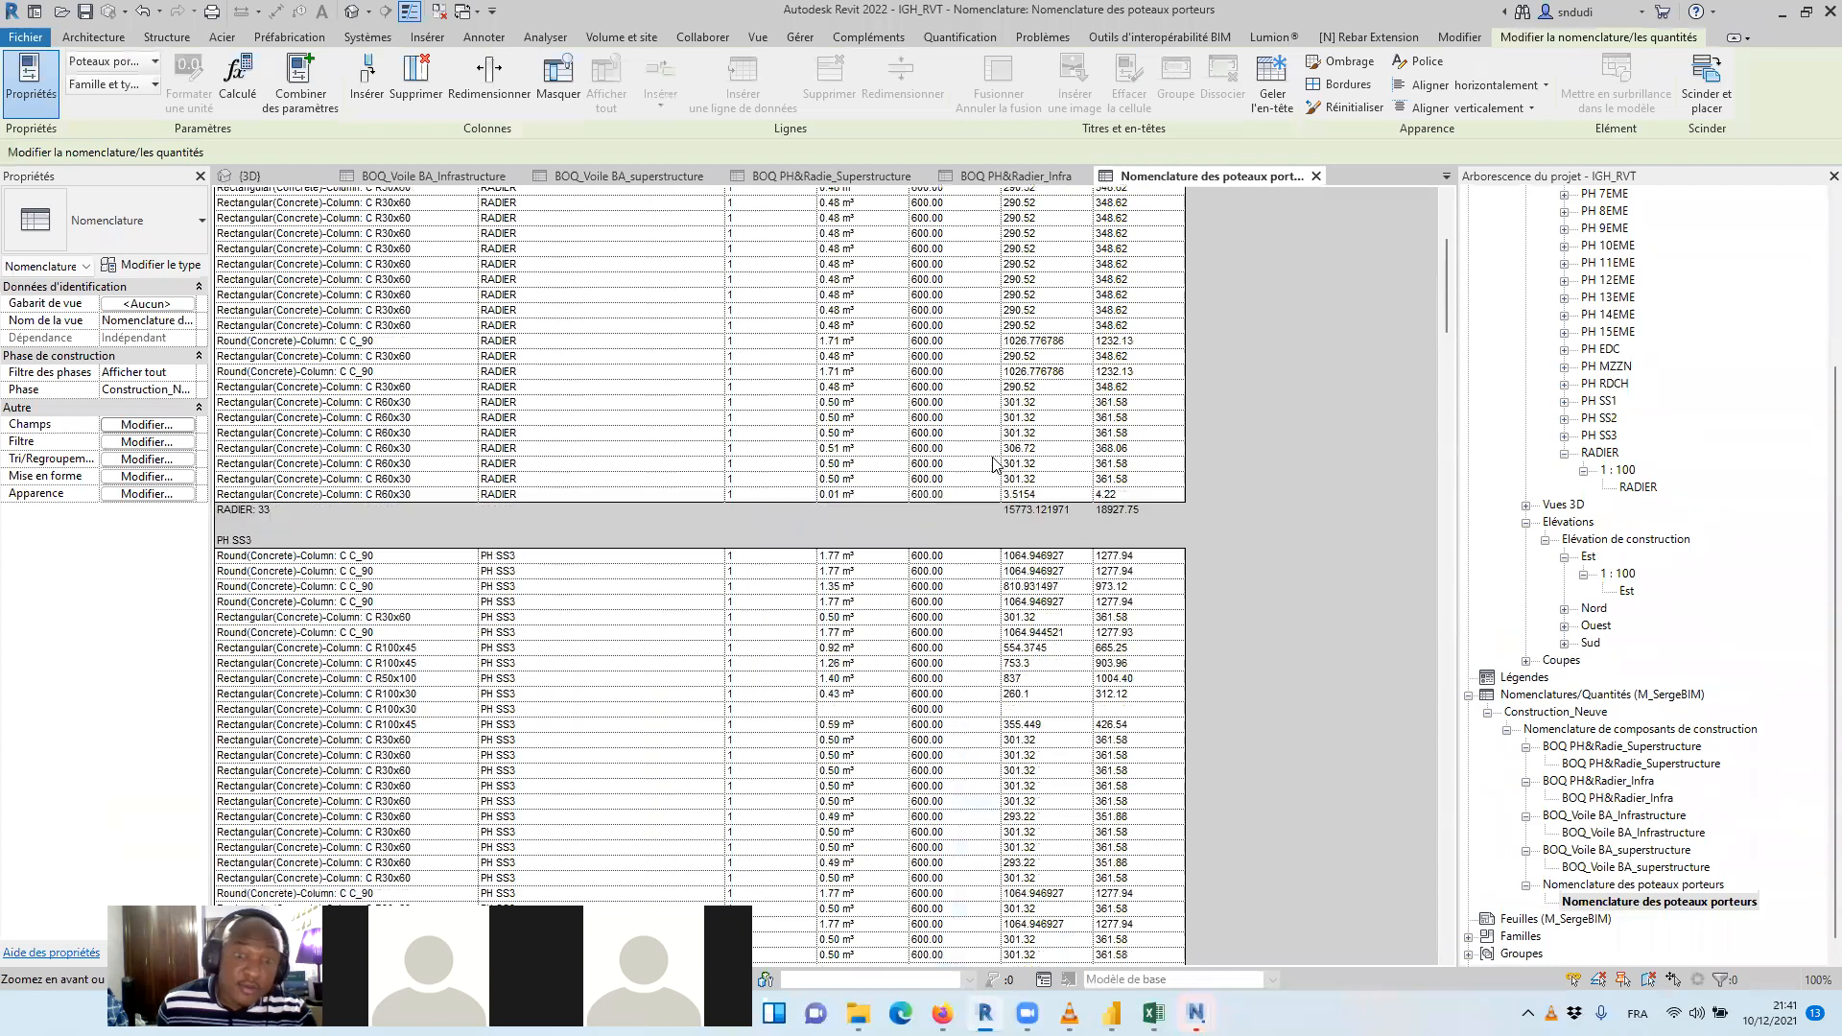
pyautogui.scroll(-10, 993, 463)
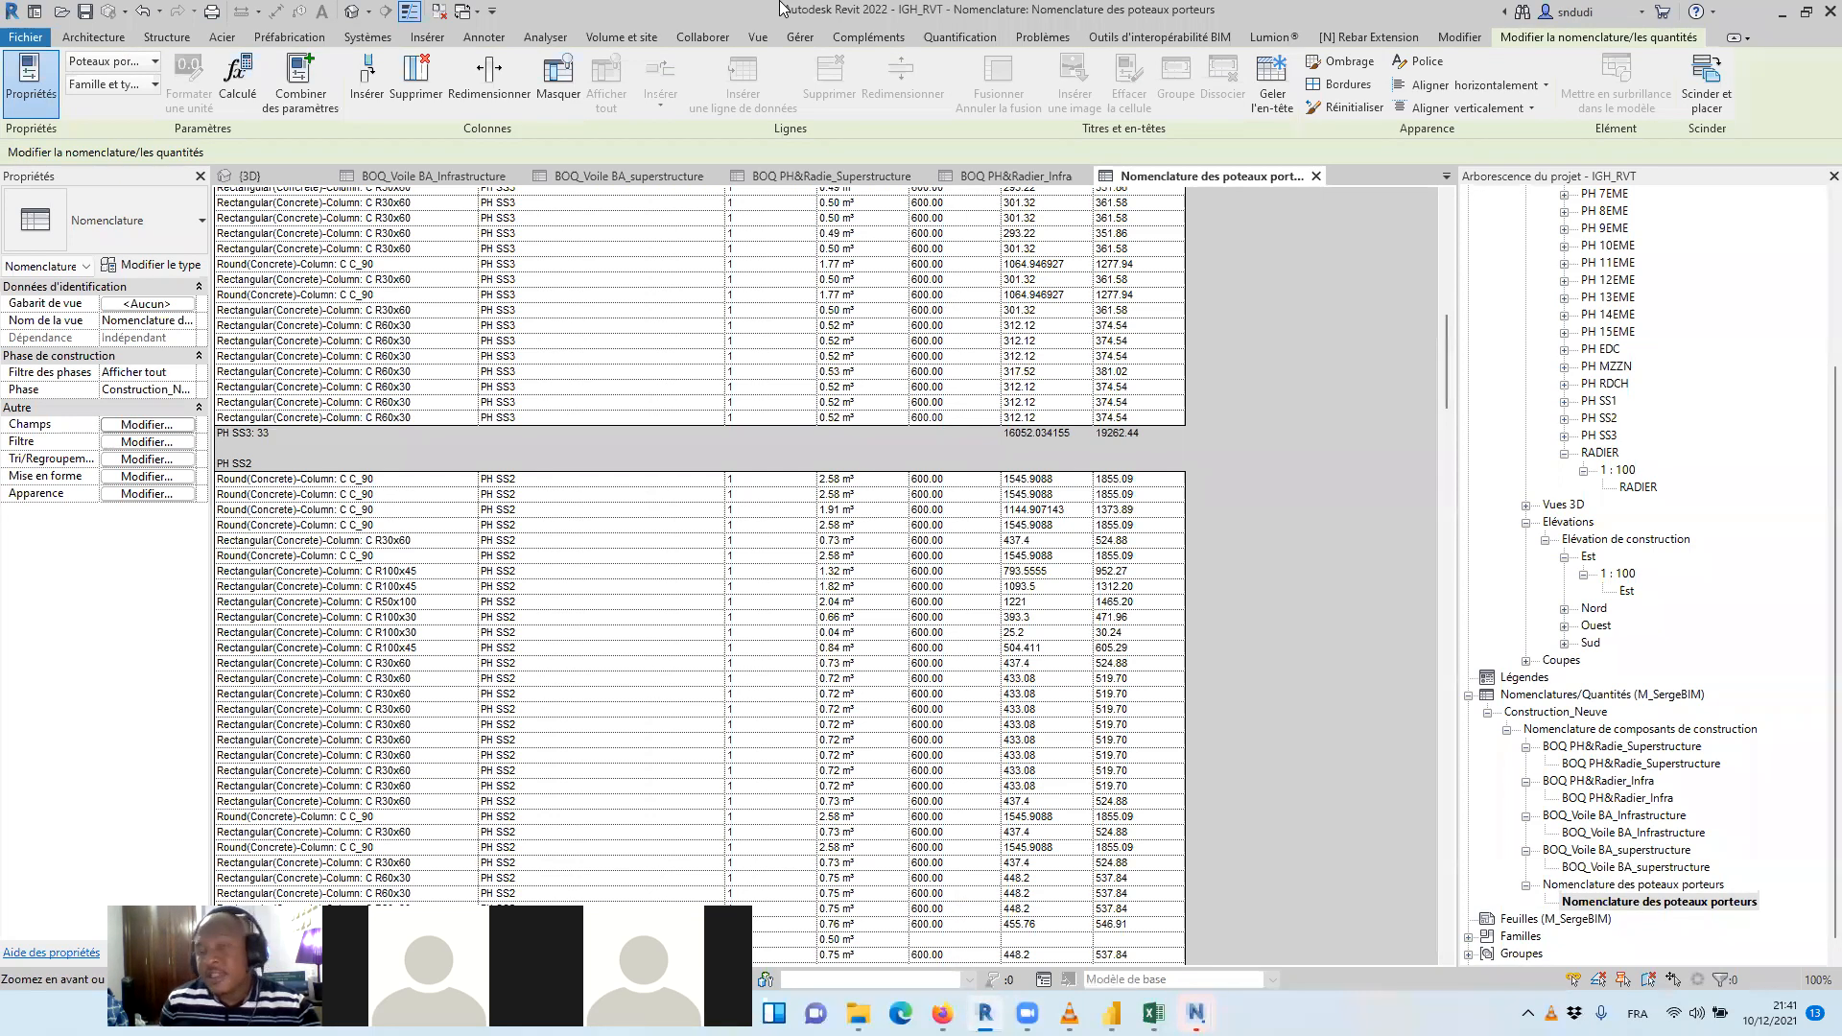
pyautogui.scroll(10, 679, 366)
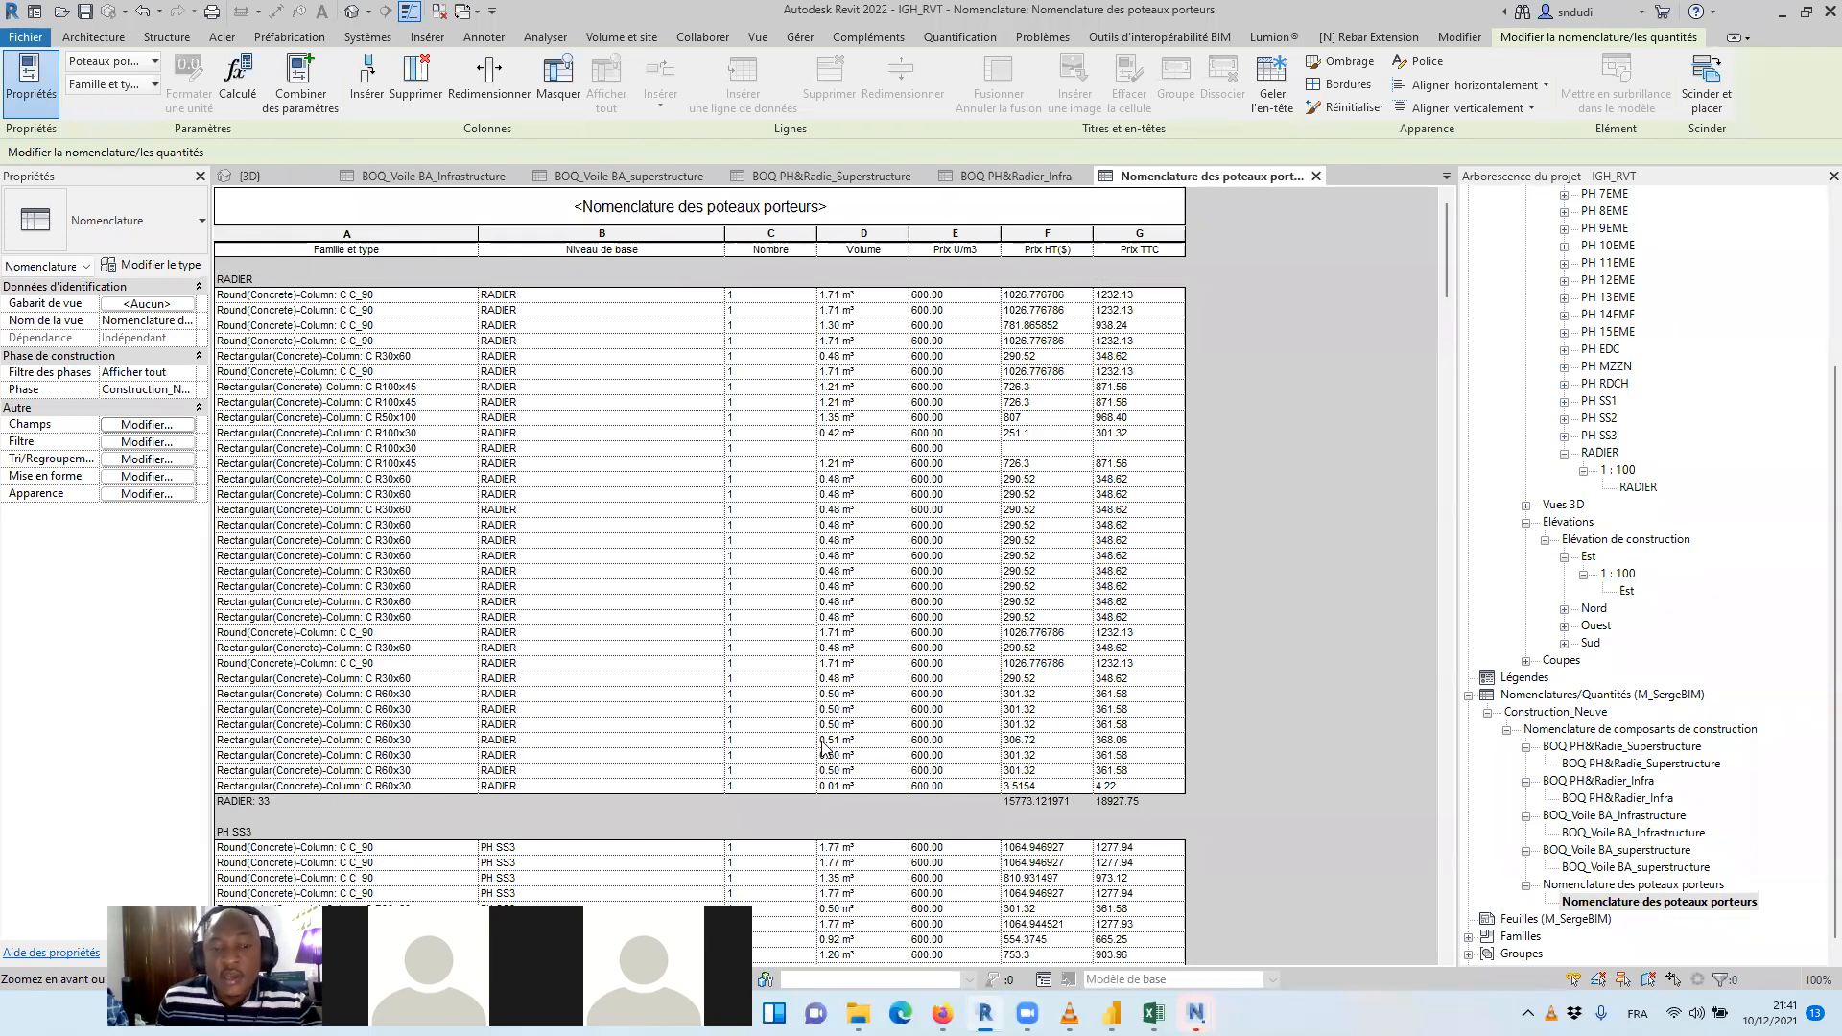
pyautogui.moveTo(801, 902); pyautogui.dragTo(905, 611)
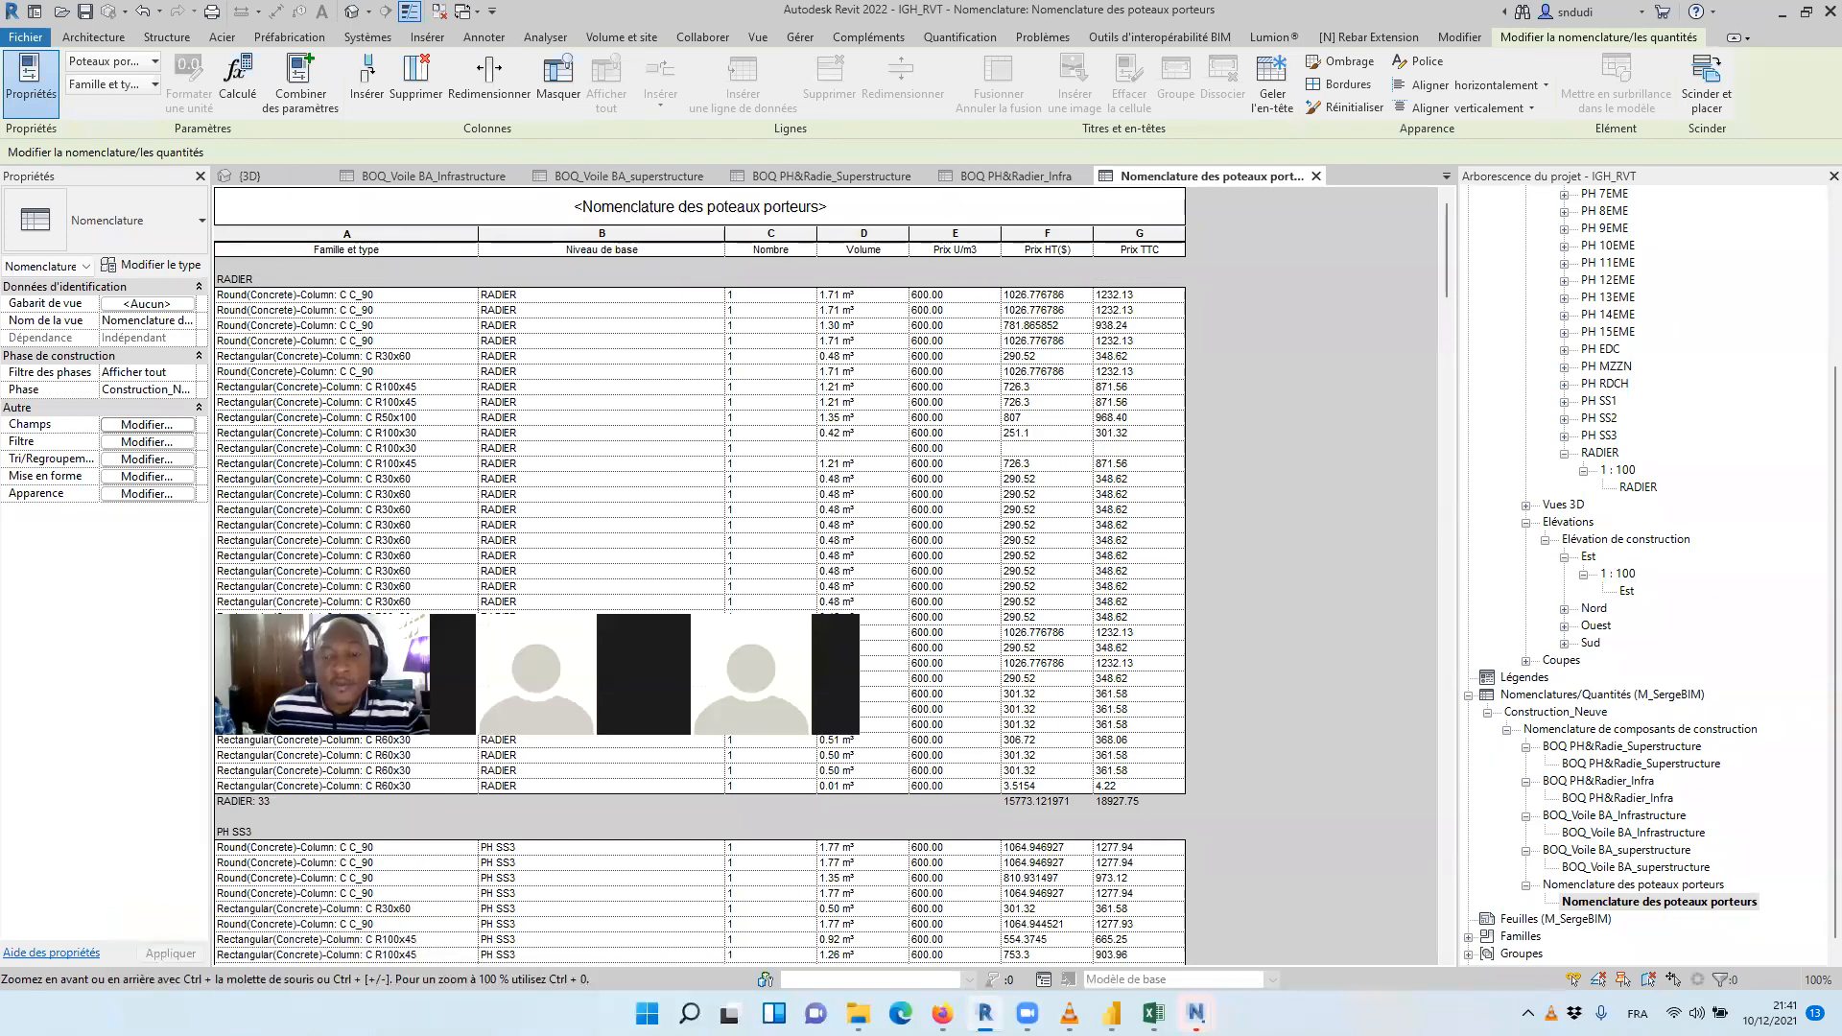
# Minimize the blank Power BI Desktop report and close the pie-chart report without saving its changes
pyautogui.moveTo(1110, 1013)
pyautogui.click(1089, 844)
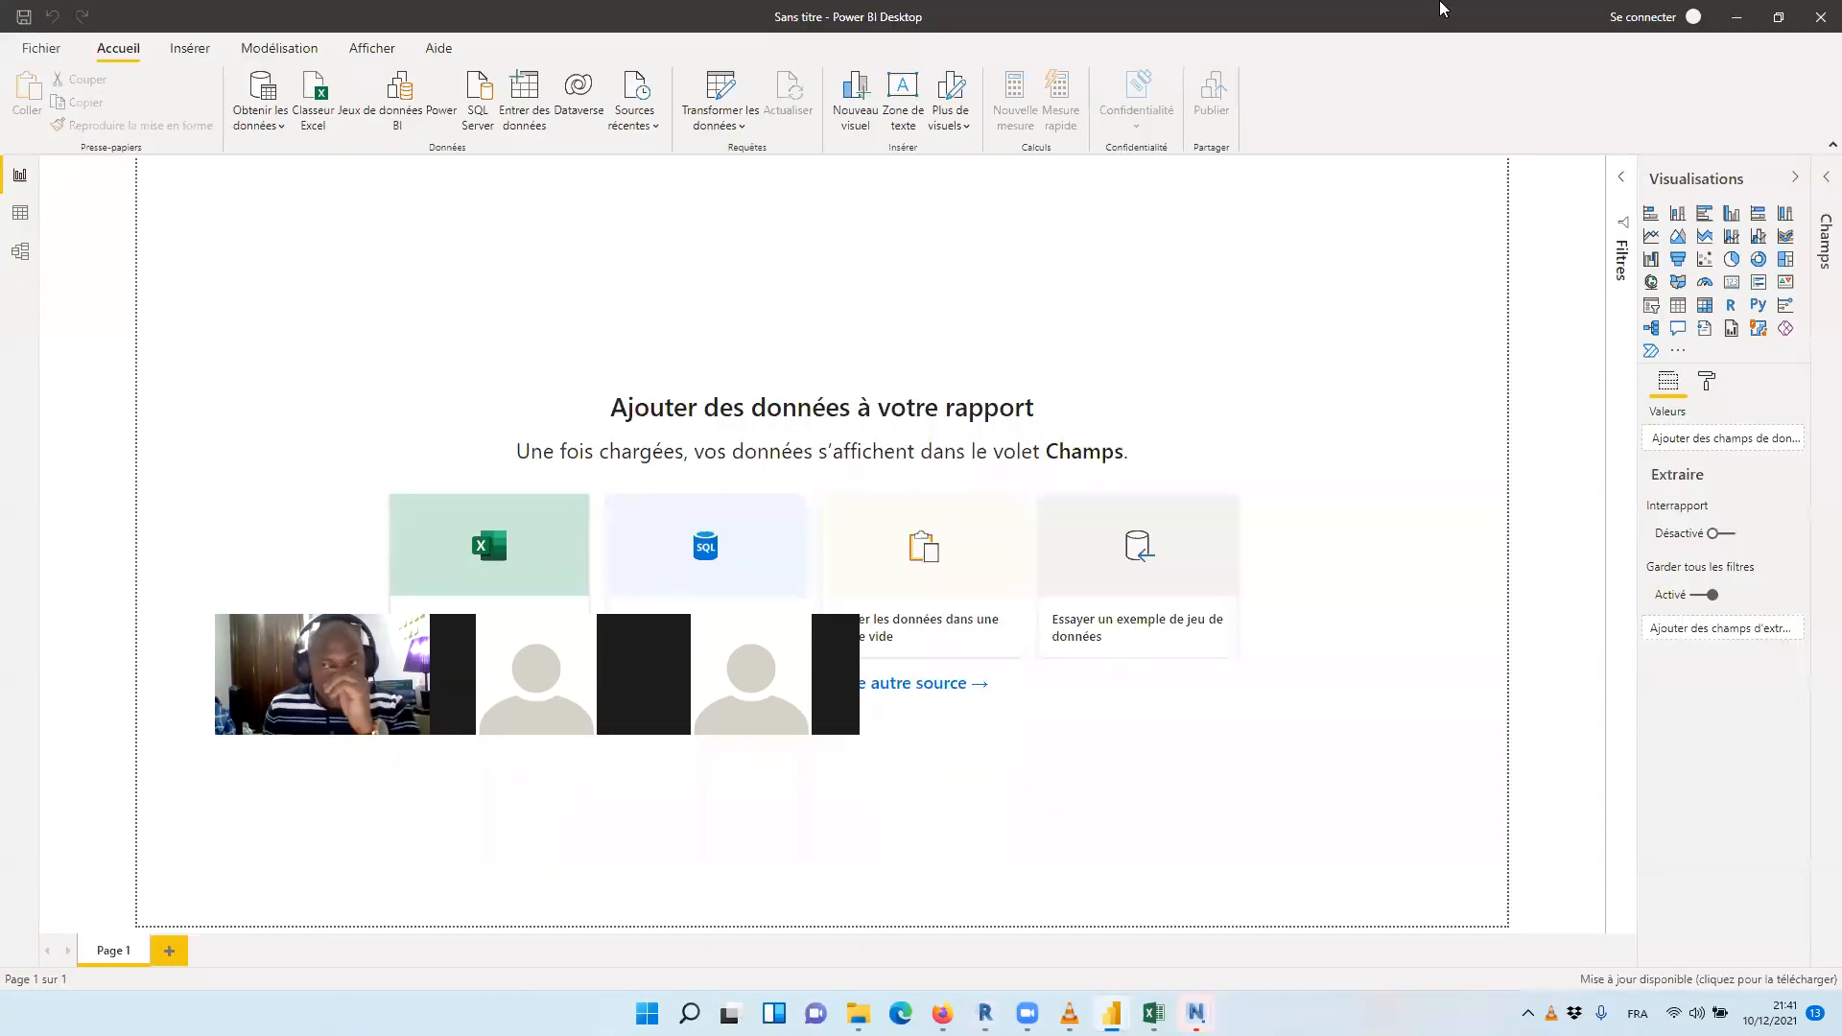
pyautogui.click(1737, 17)
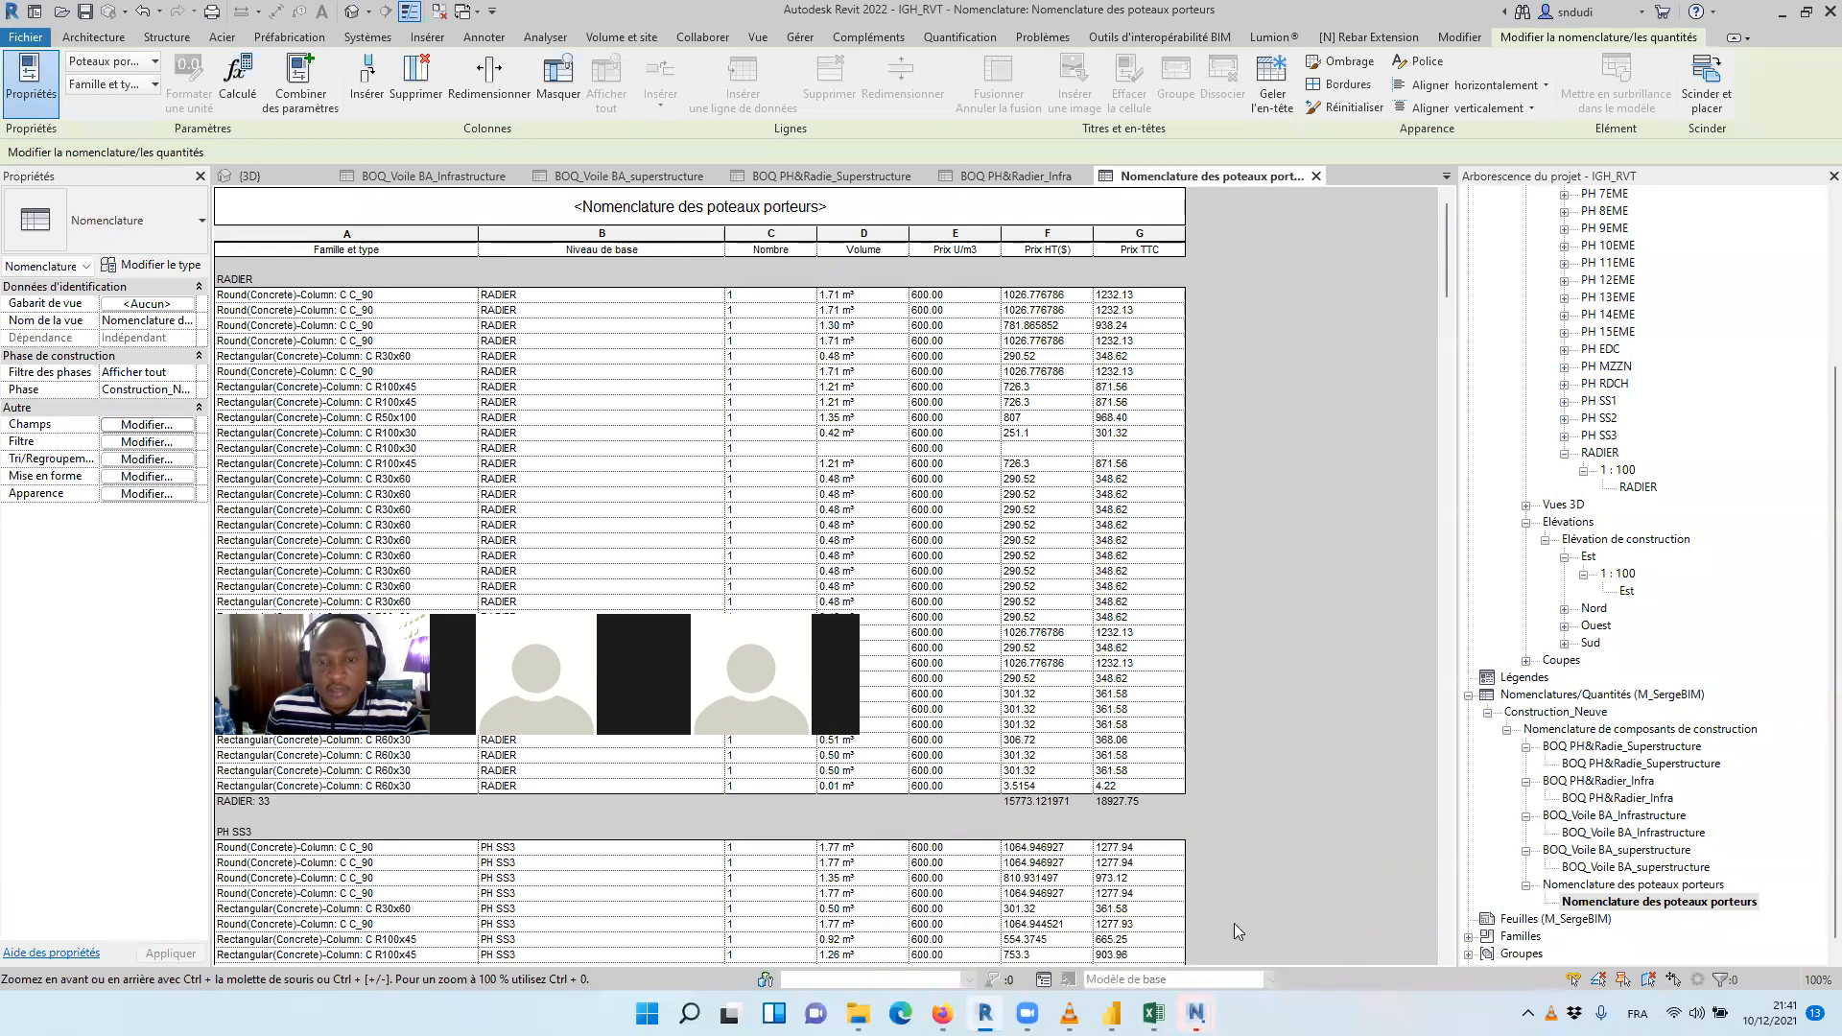
pyautogui.moveTo(1111, 1013)
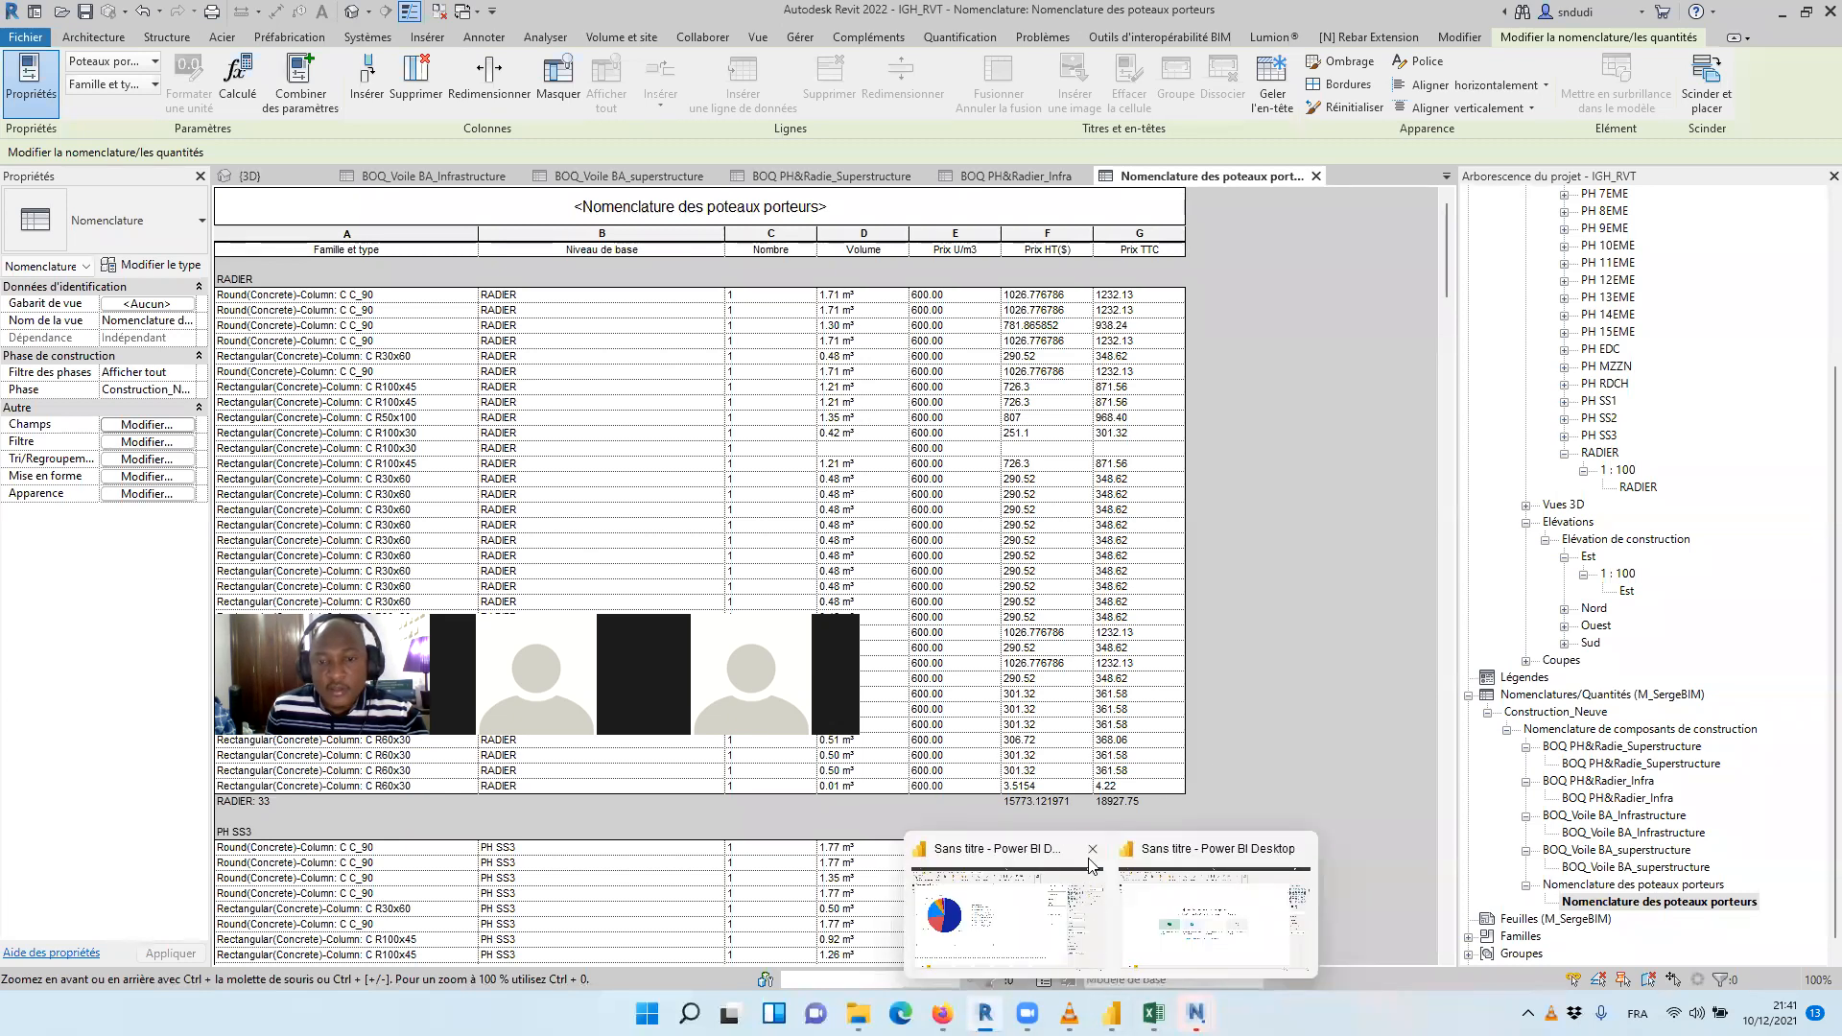
pyautogui.click(1093, 848)
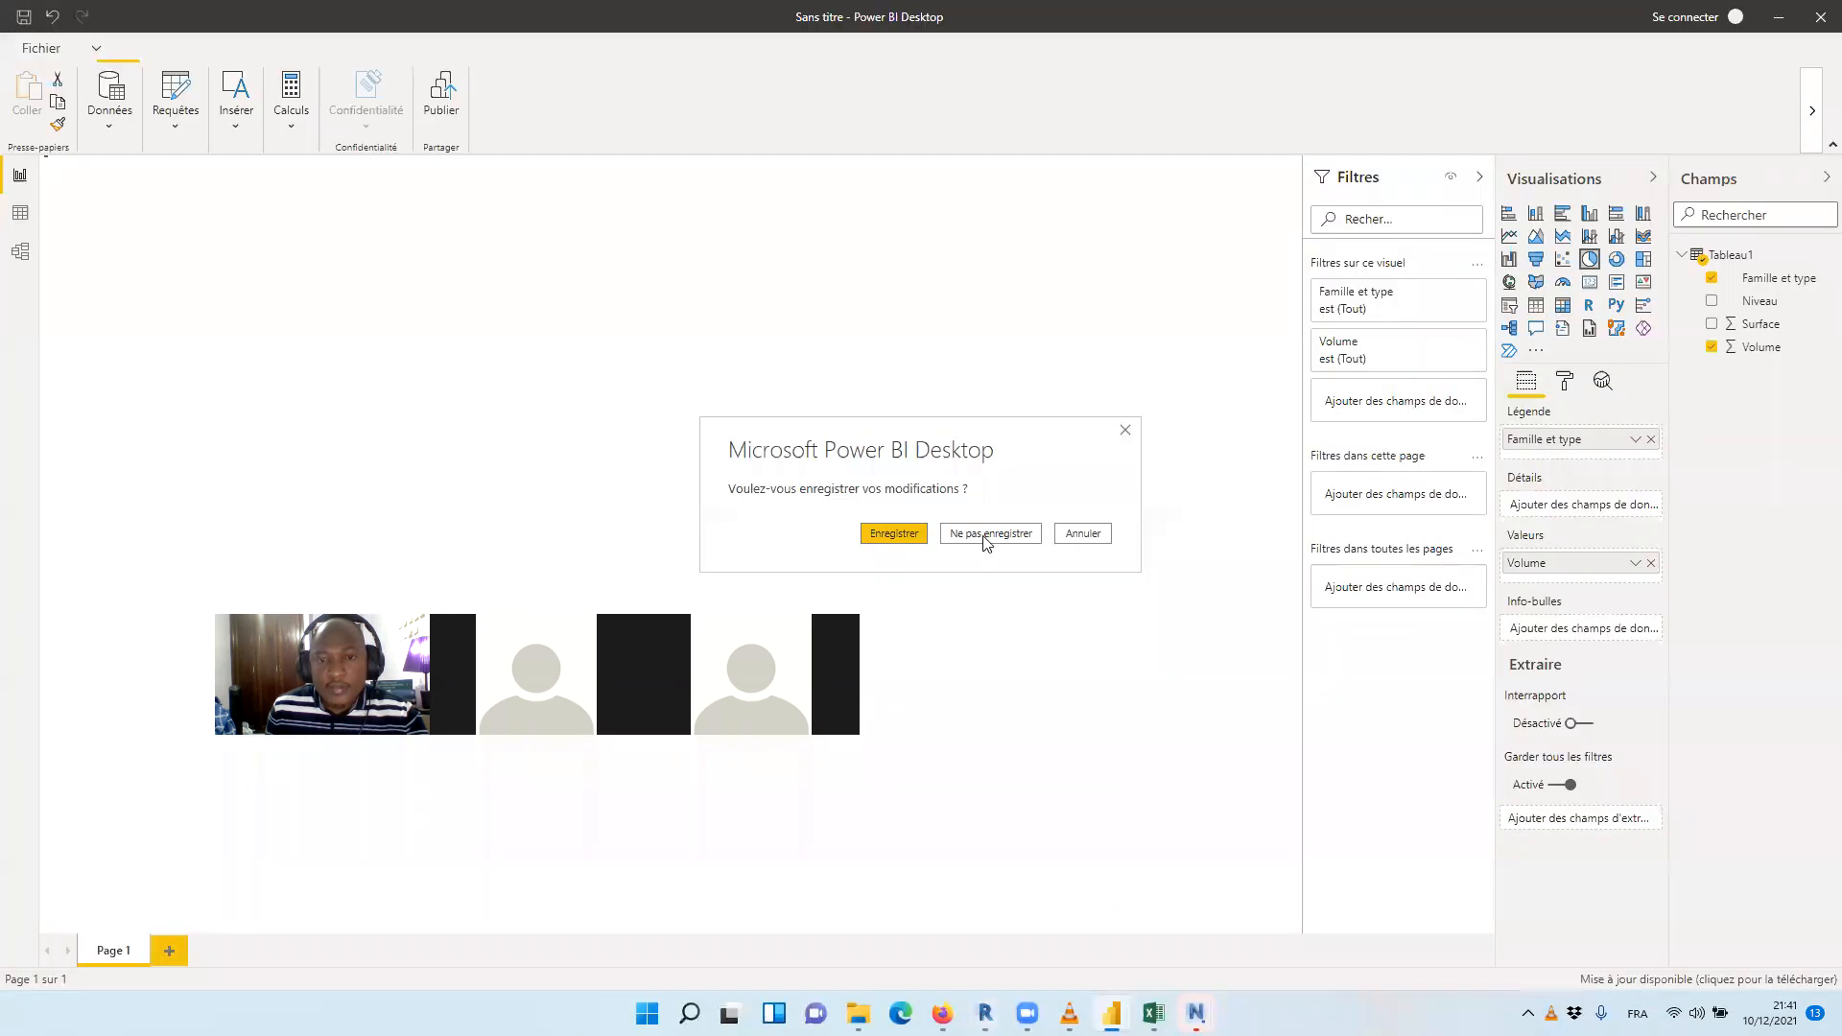
pyautogui.click(985, 537)
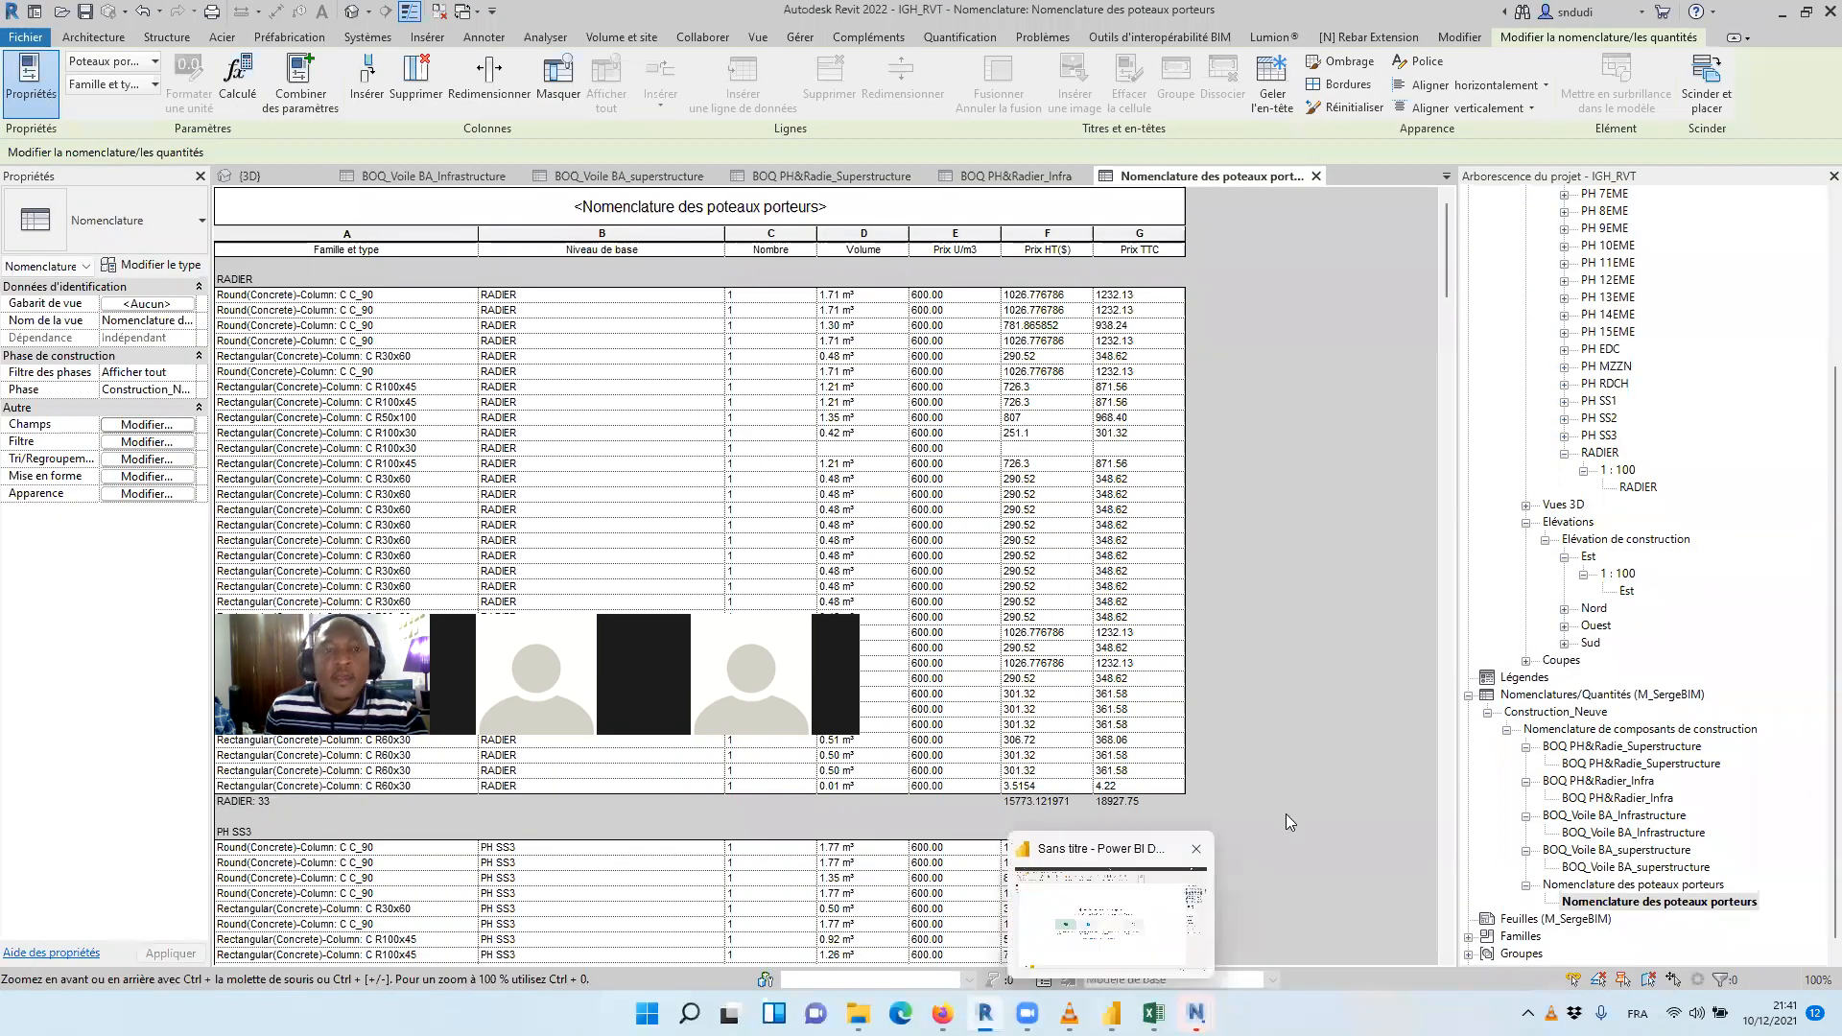
# Review the rows, wall-type groups and HT and TTC subtotals of the BOQ_Voile BA_Infrastructure schedule
pyautogui.click(434, 176)
pyautogui.moveTo(1451, 511); pyautogui.dragTo(1334, 280)
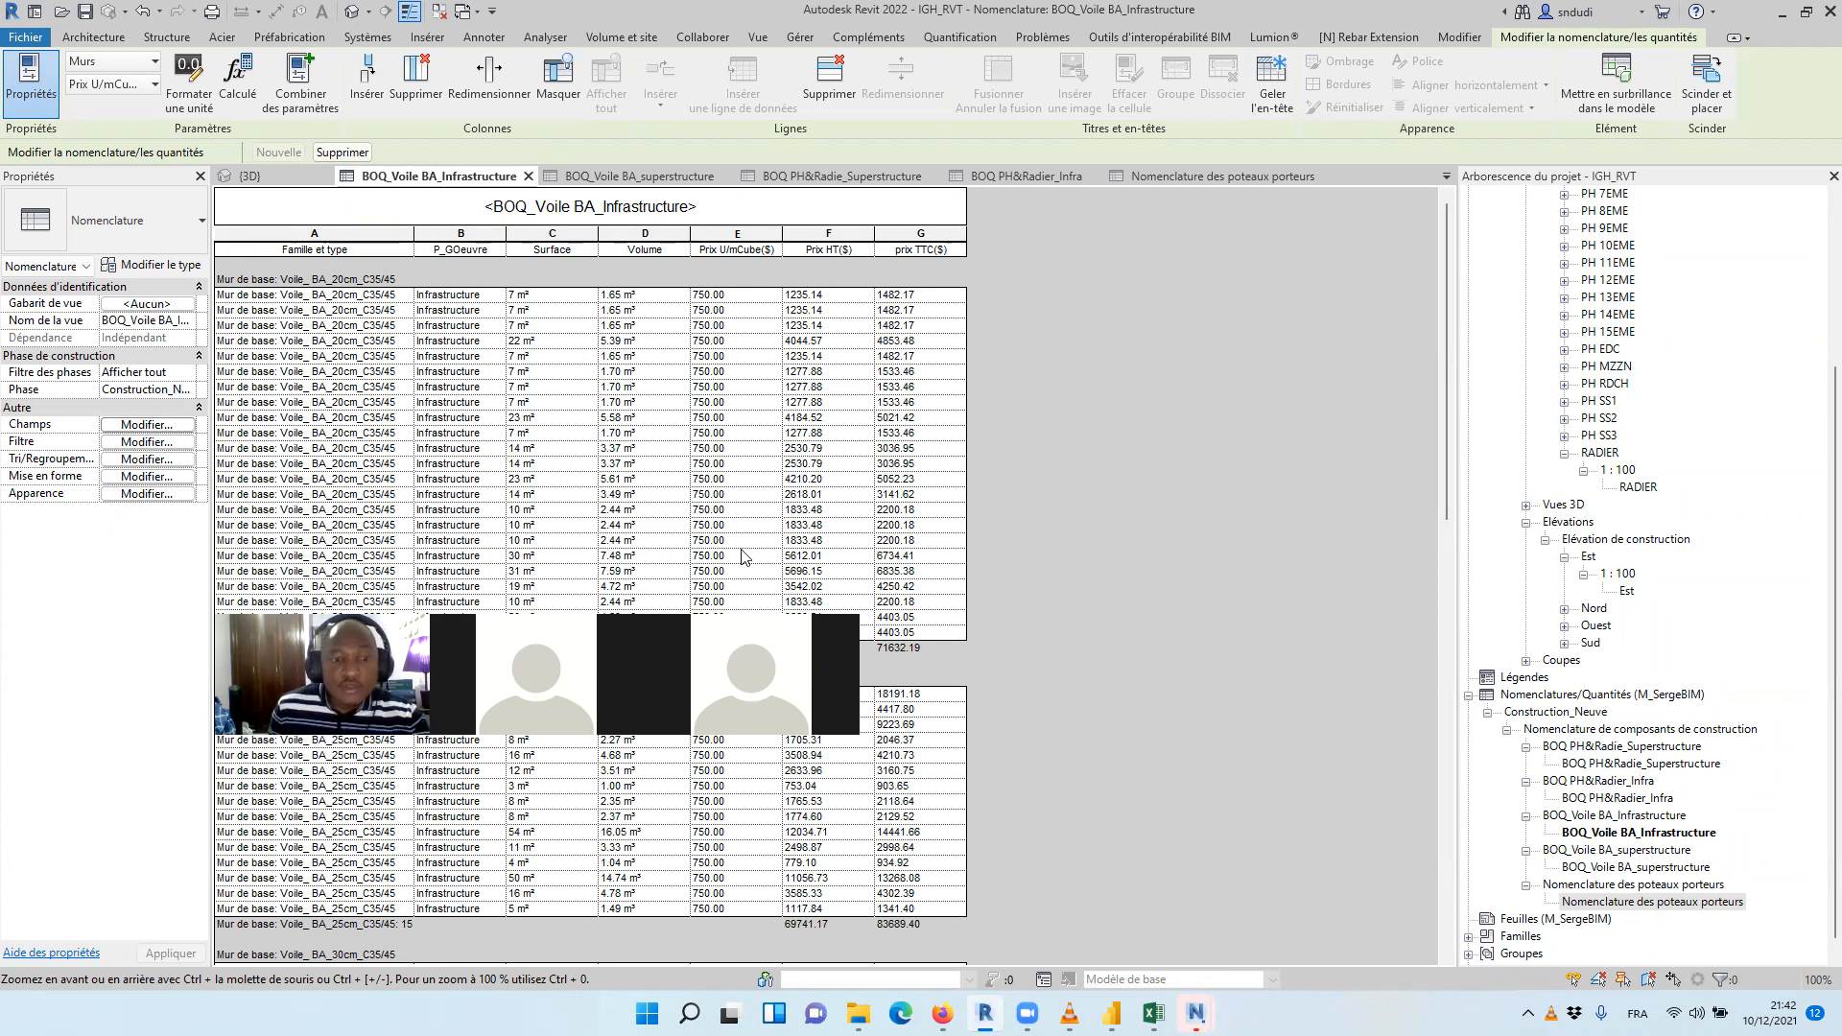
pyautogui.scroll(-5, 600, 314)
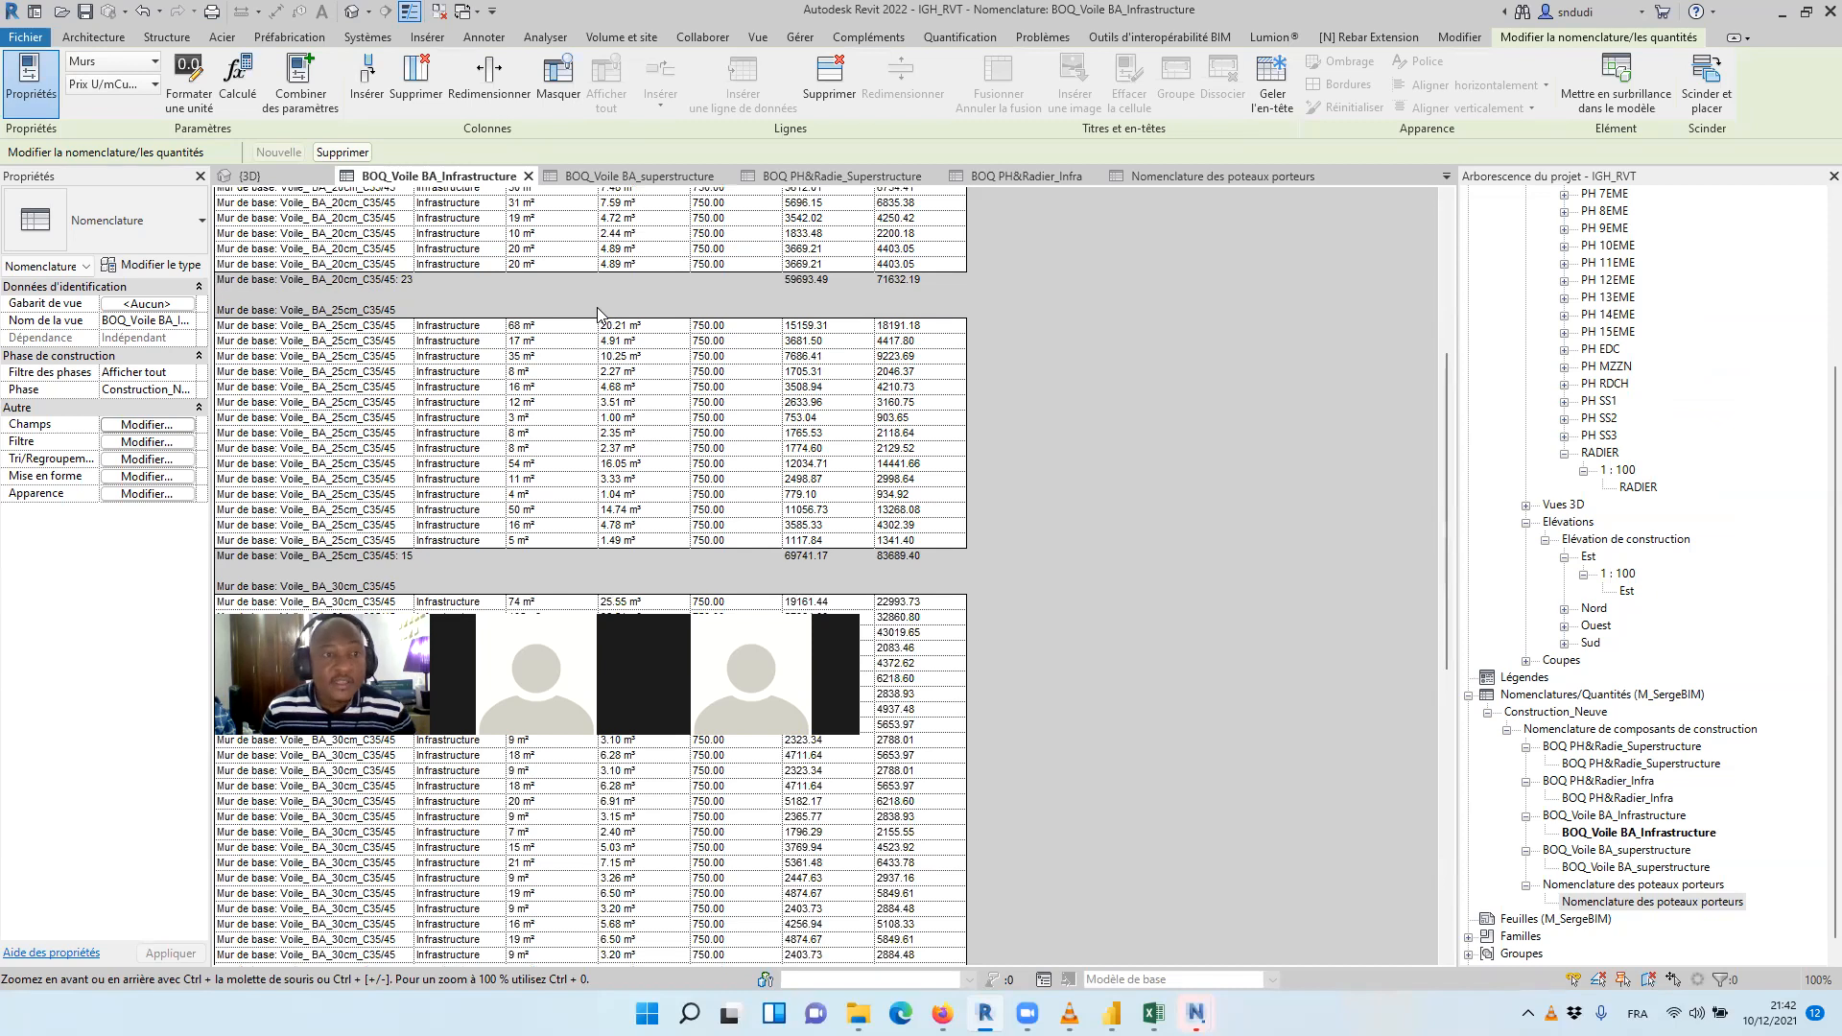
pyautogui.scroll(5, 596, 307)
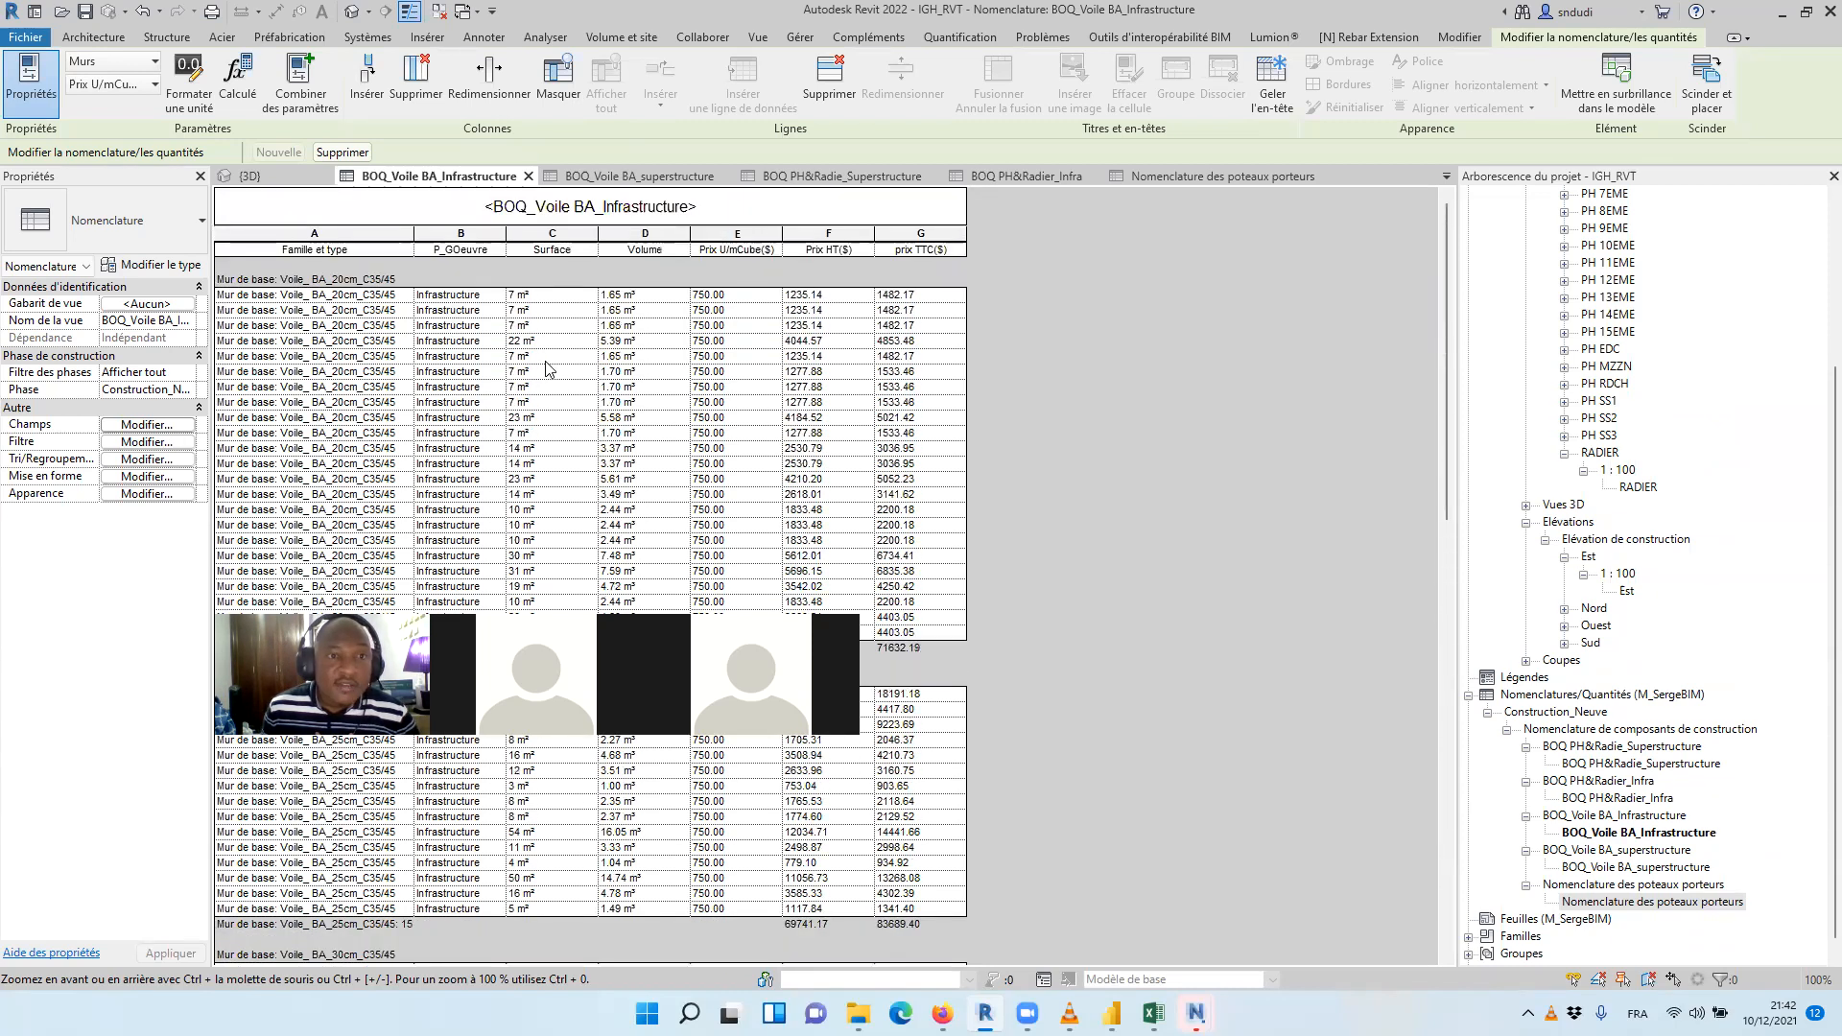
pyautogui.scroll(-2, 533, 353)
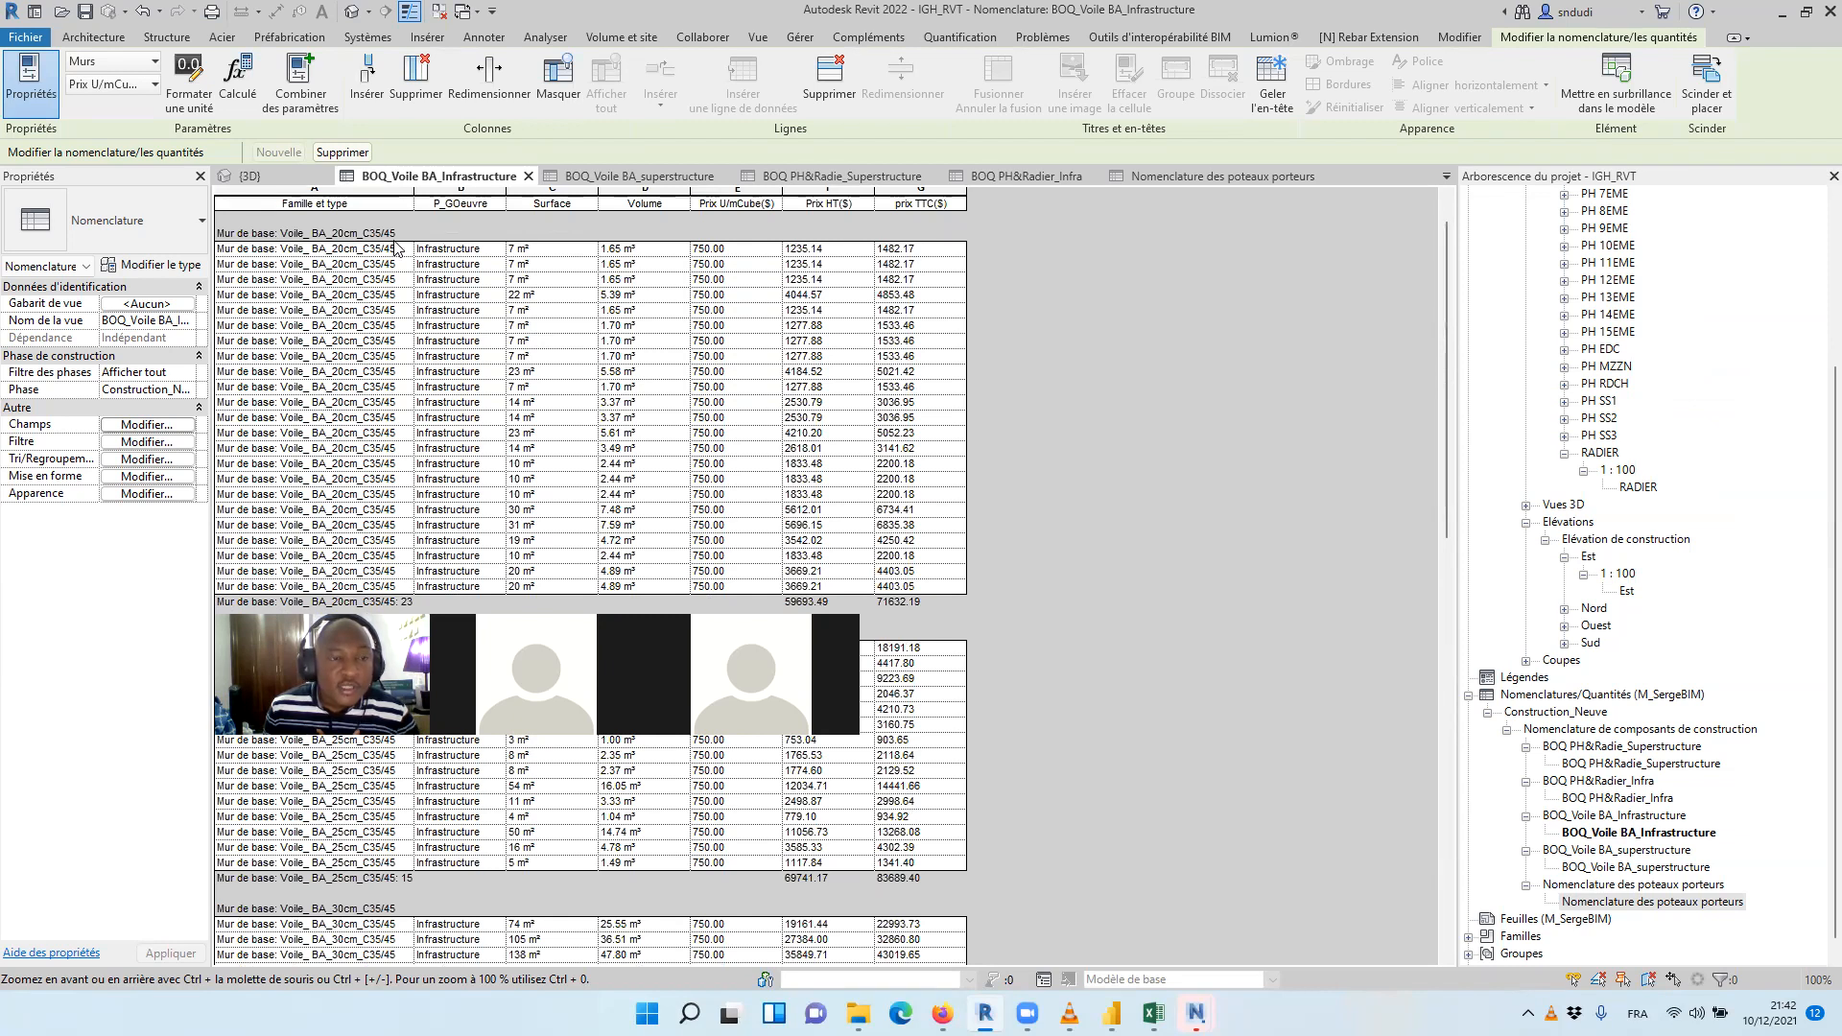
pyautogui.scroll(-3, 368, 268)
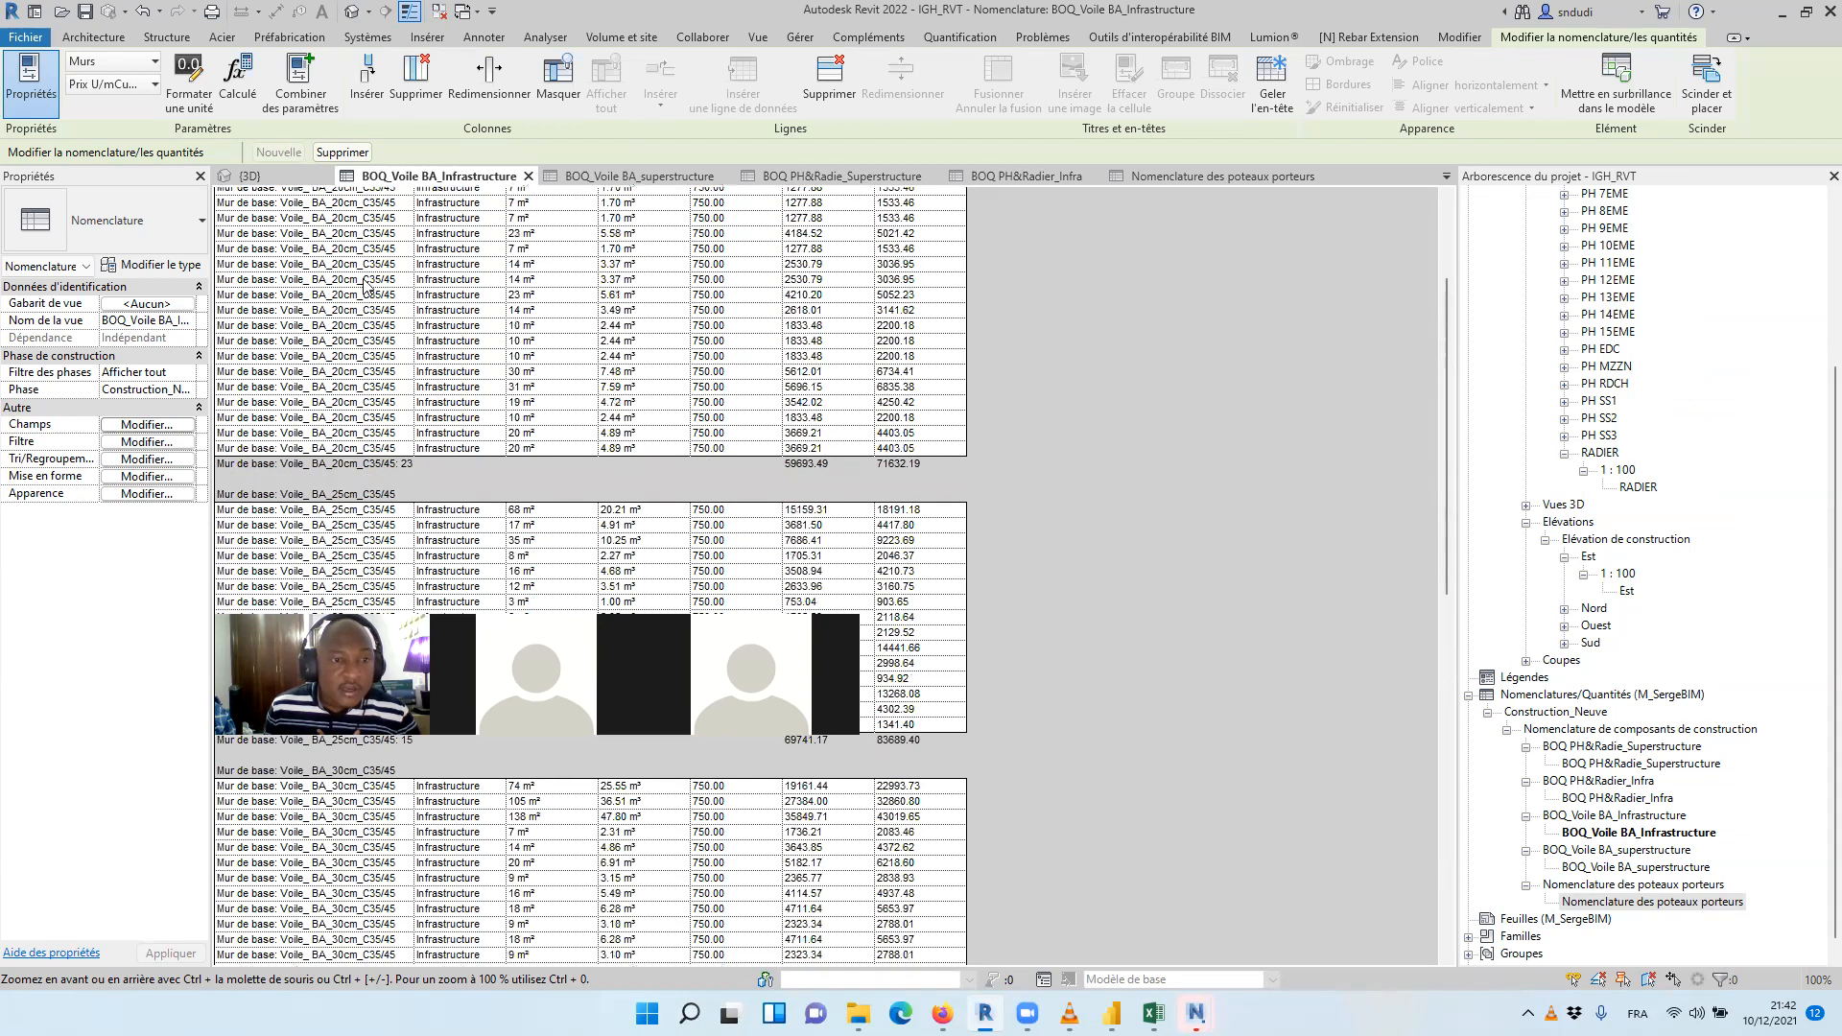
pyautogui.scroll(4, 420, 466)
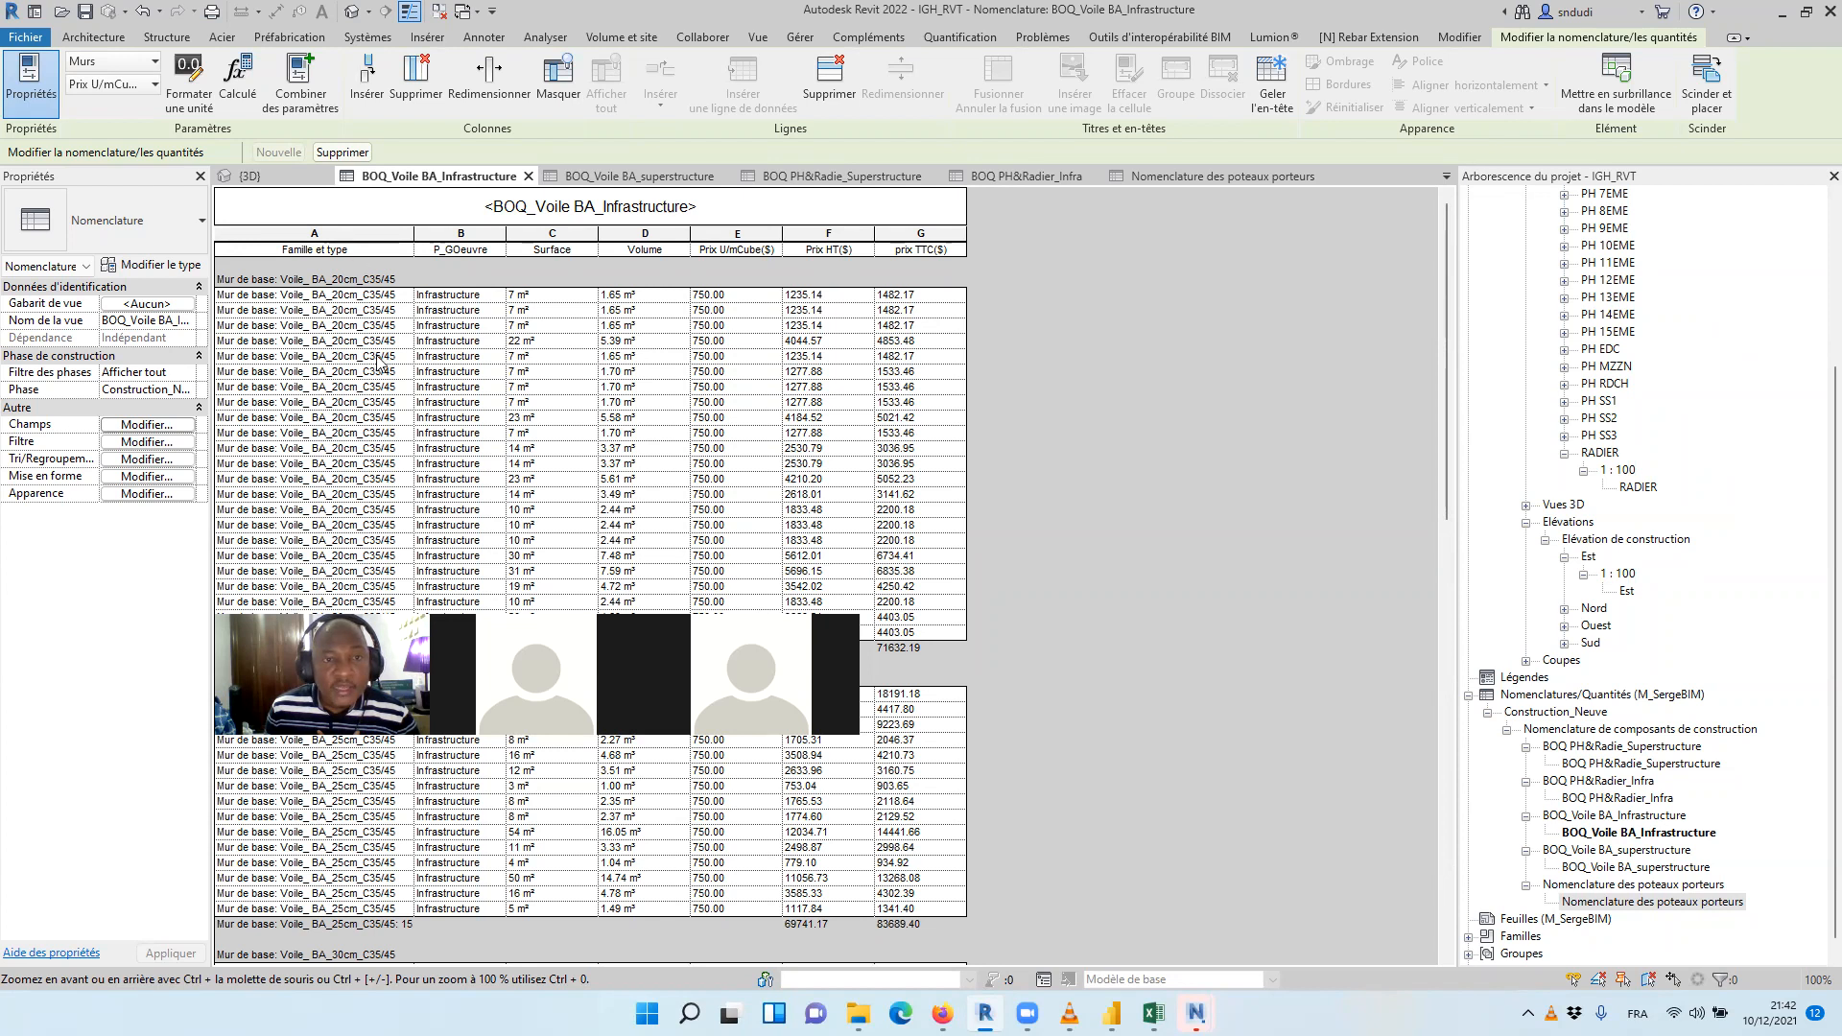
pyautogui.scroll(-2, 377, 360)
pyautogui.scroll(-5, 888, 529)
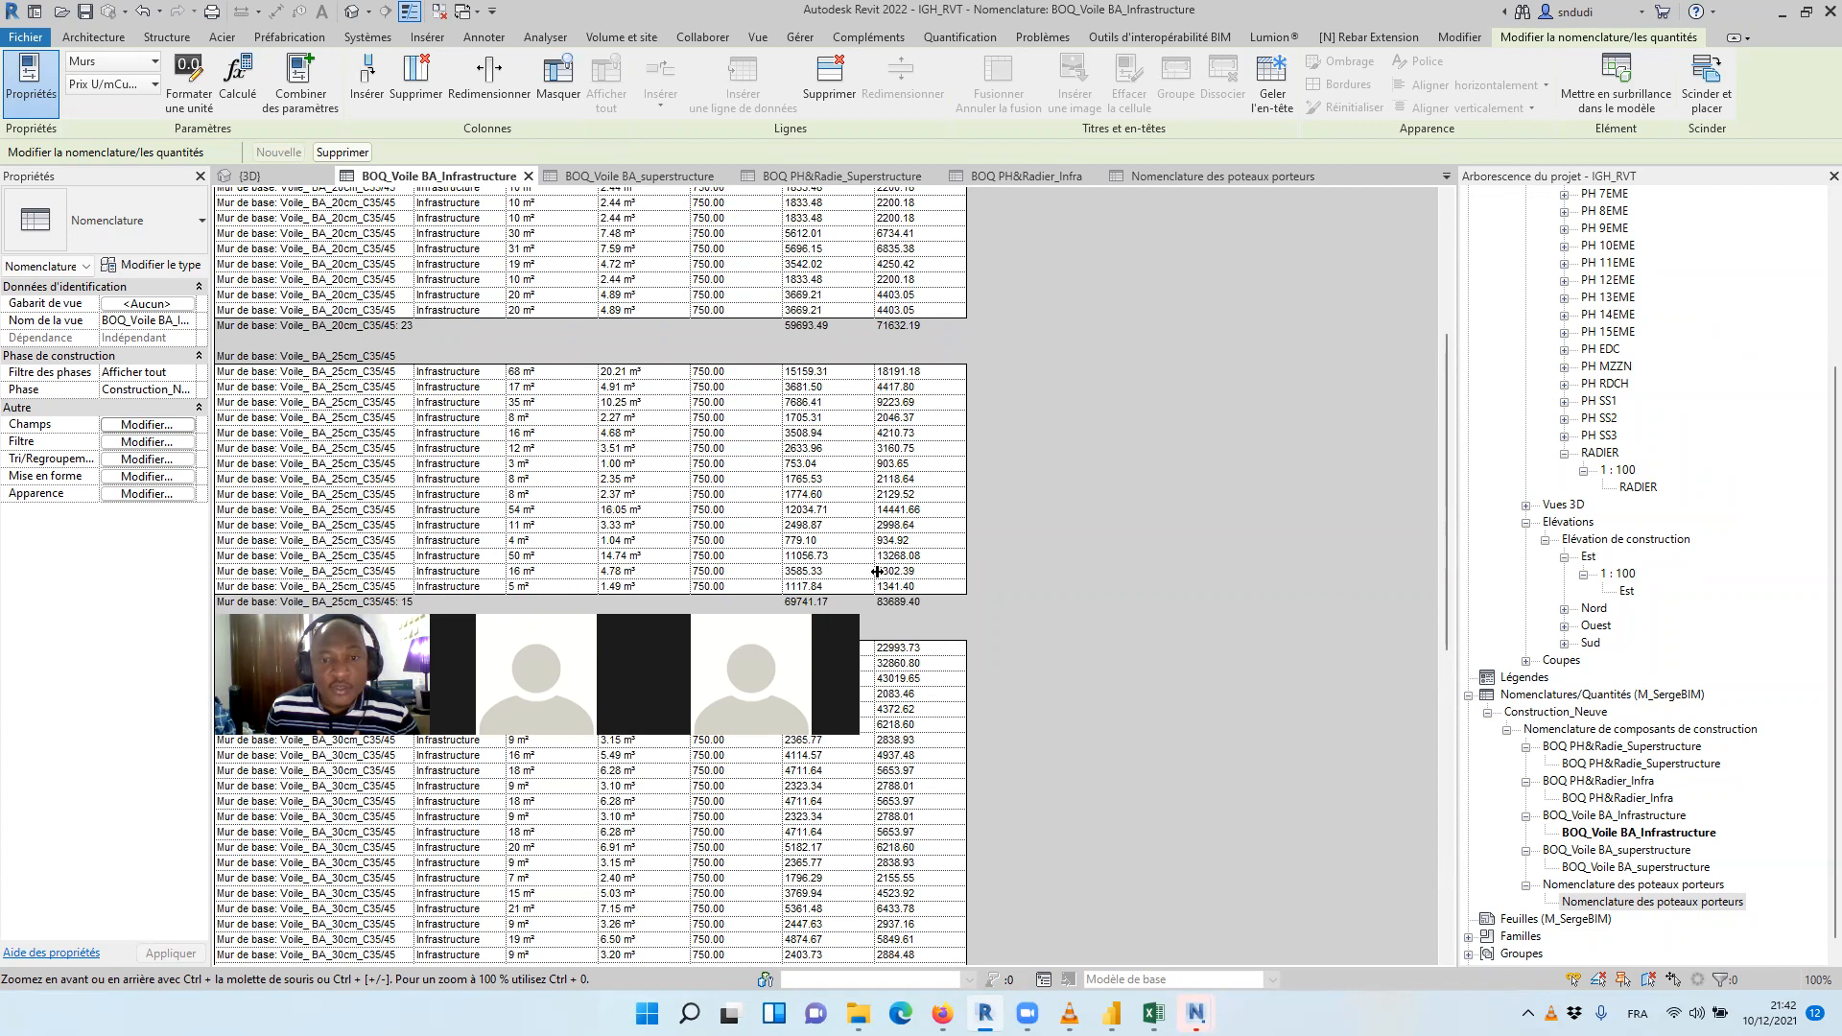
pyautogui.scroll(4, 723, 388)
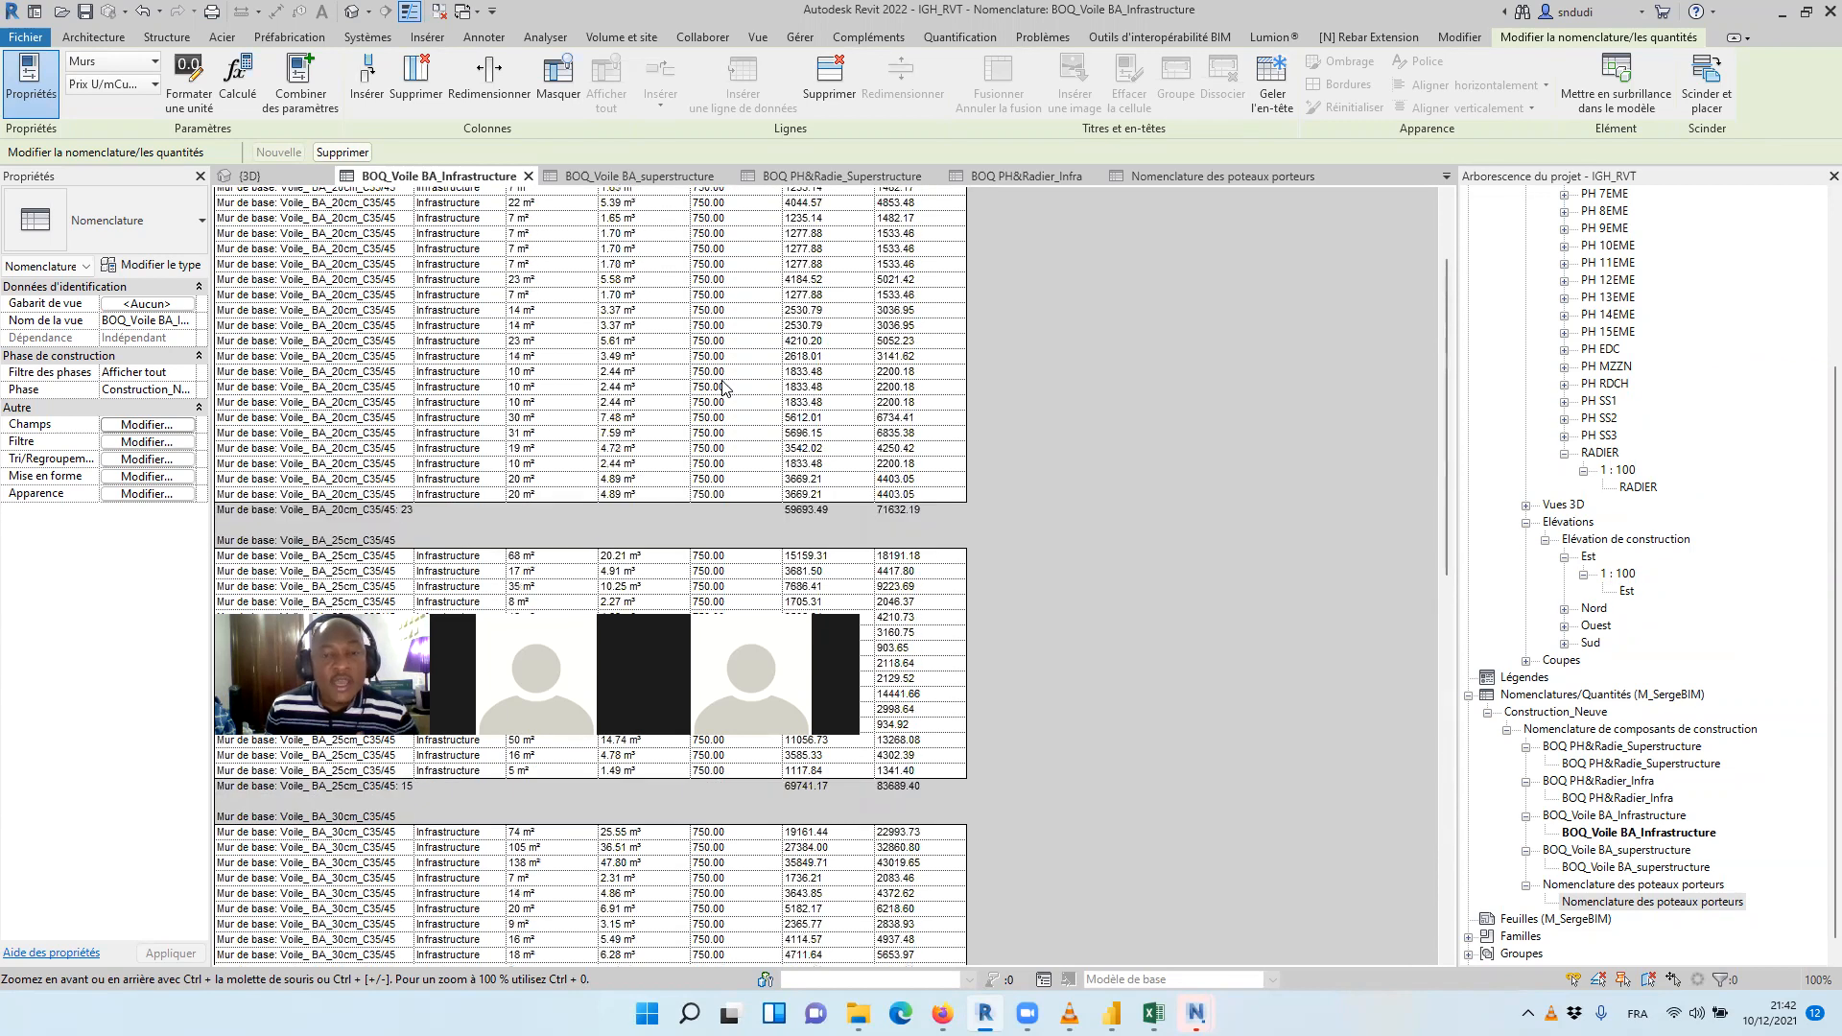
pyautogui.scroll(3, 729, 385)
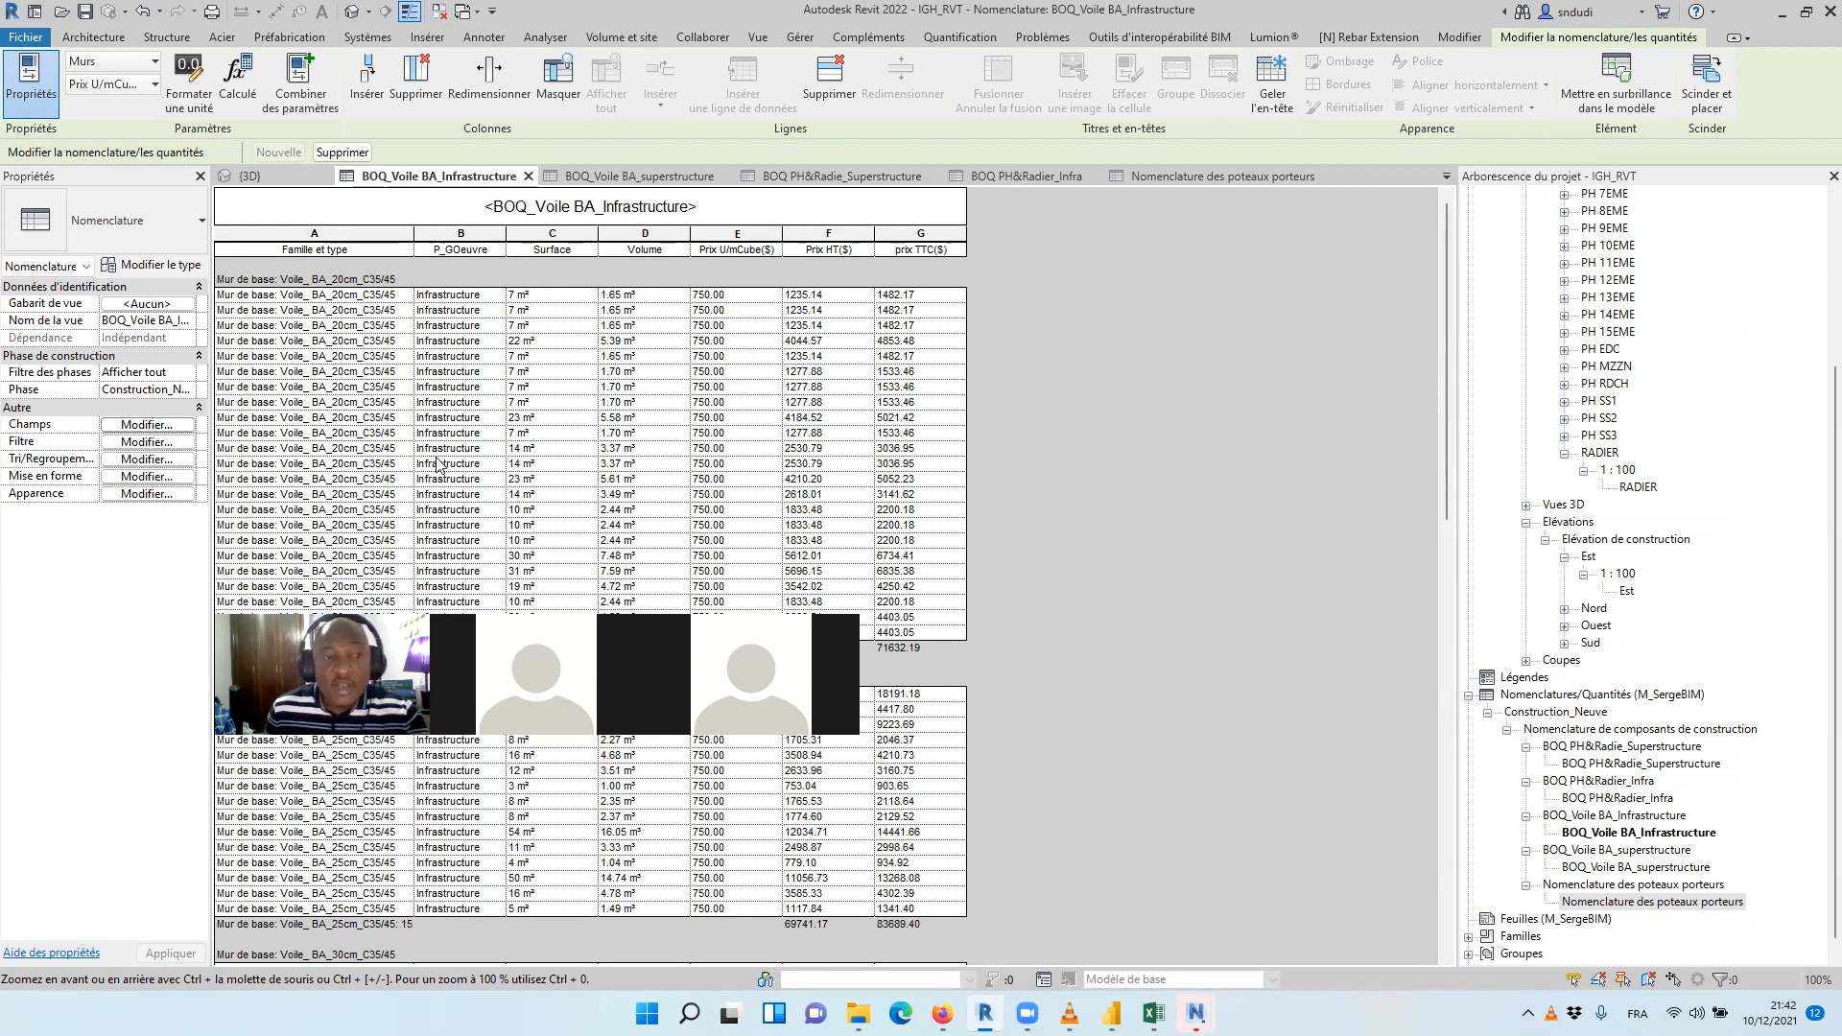
# Remove the header, footer, blank line and Famille et type sorting from the infrastructure wall schedule and apply
pyautogui.click(121, 426)
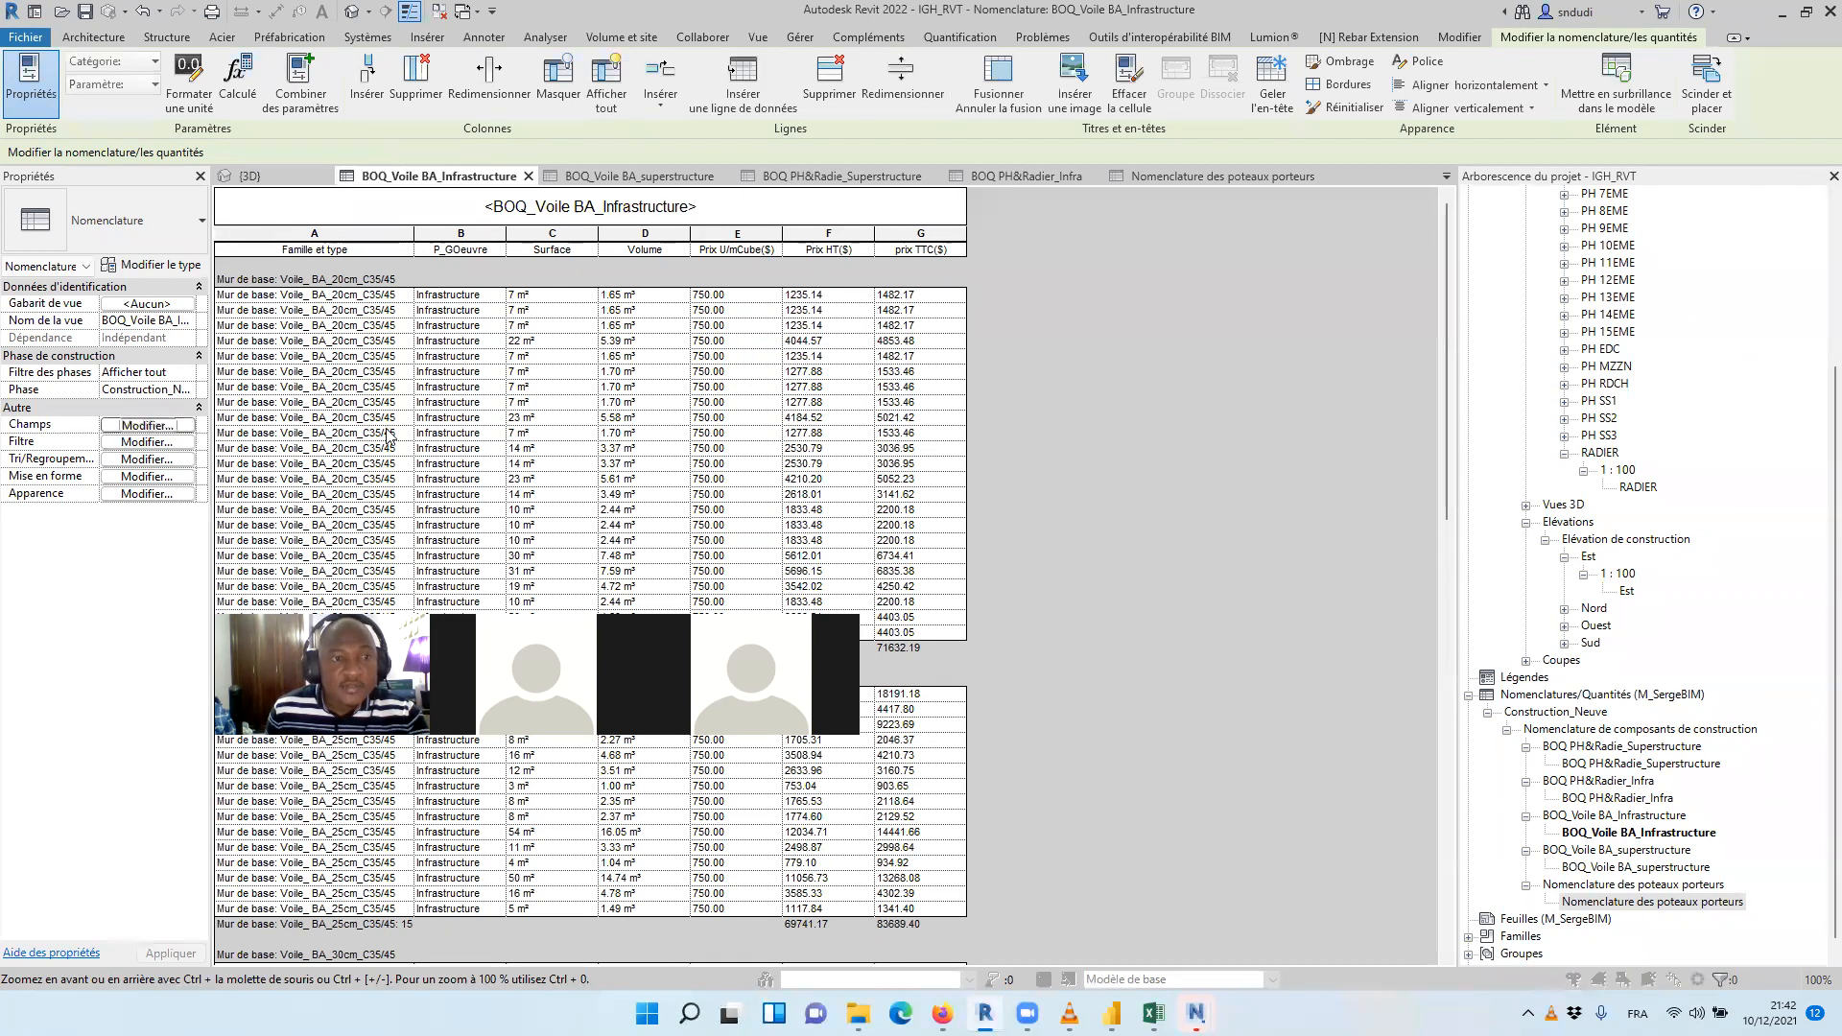
pyautogui.click(748, 205)
pyautogui.click(737, 263)
pyautogui.click(646, 263)
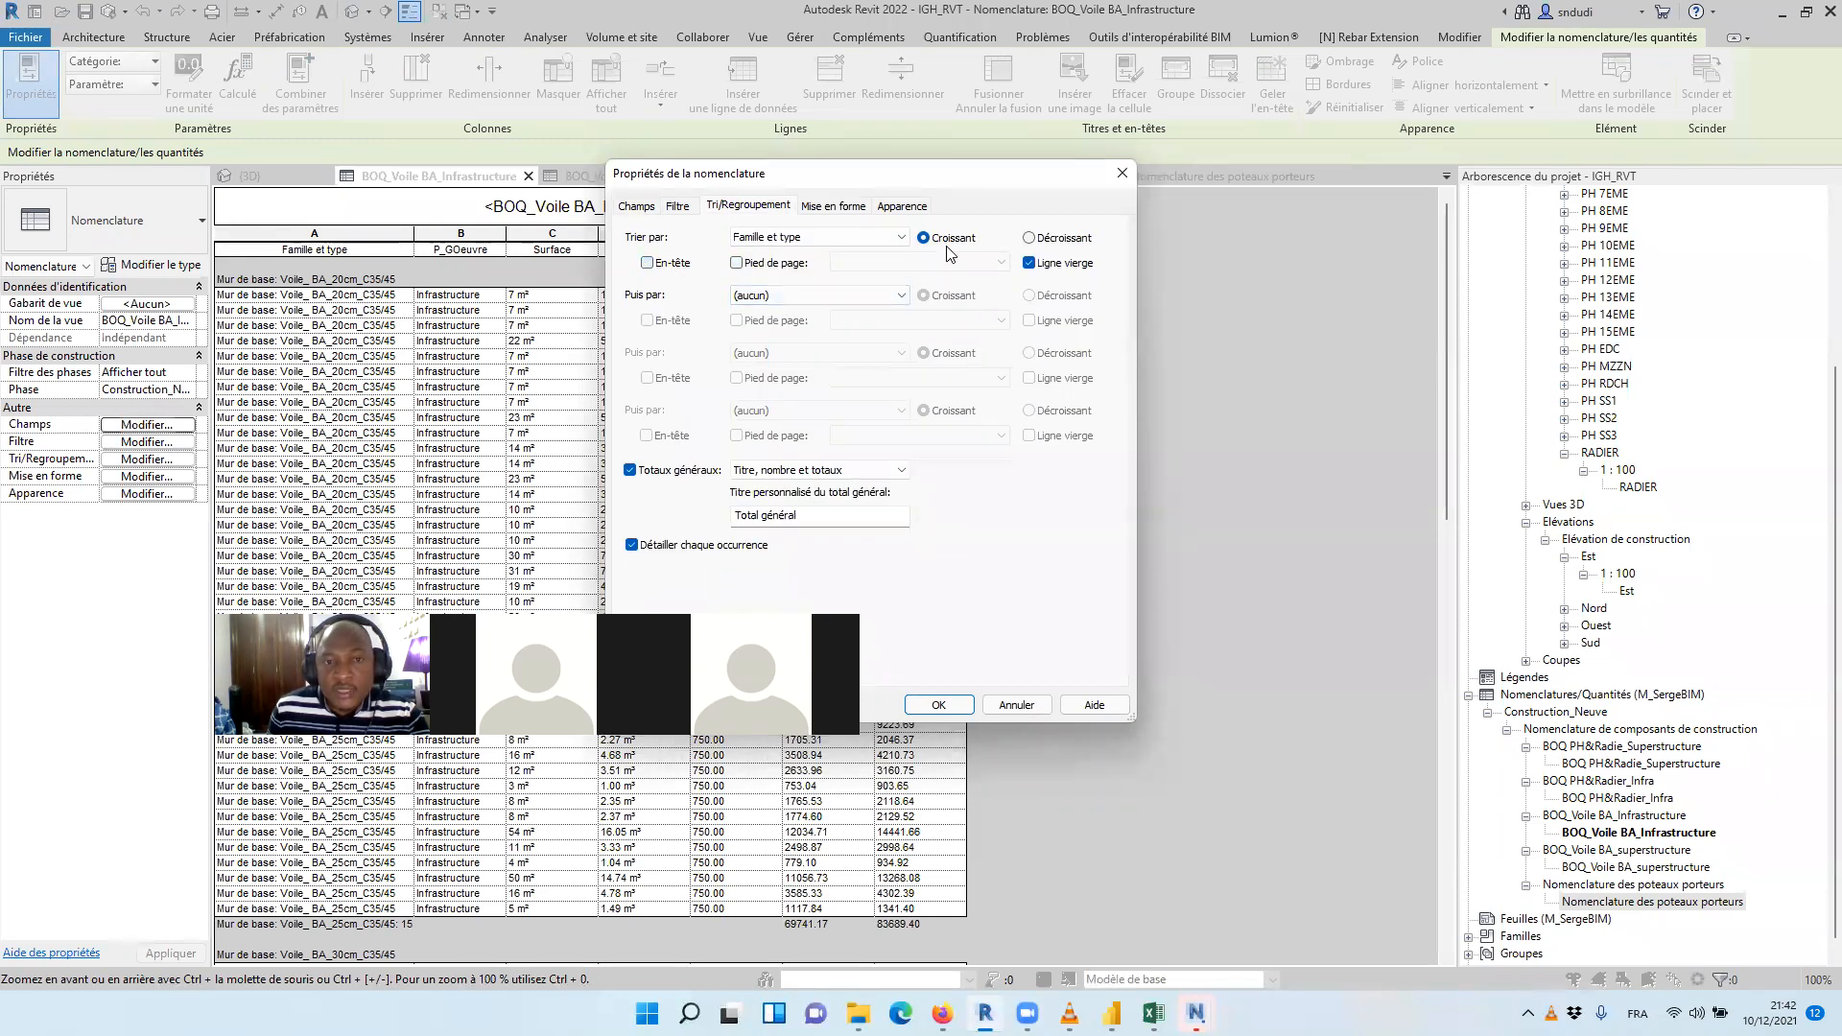
pyautogui.click(890, 253)
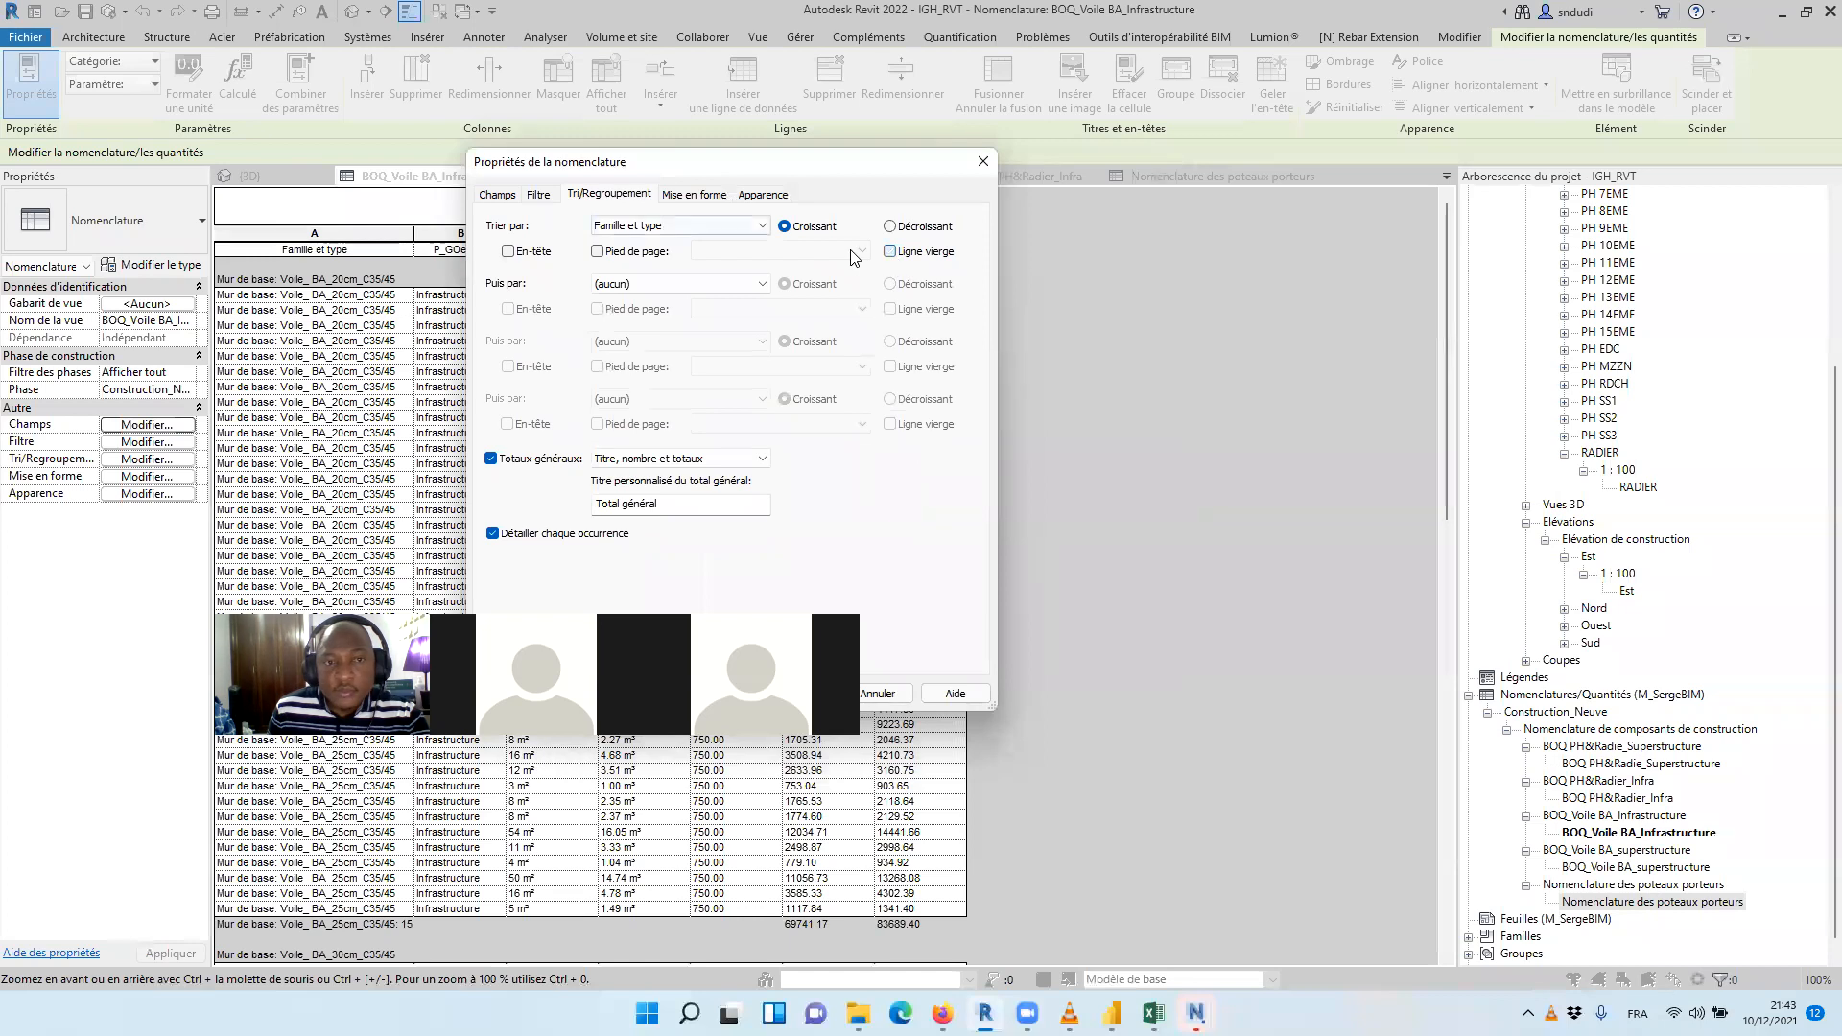
pyautogui.click(660, 225)
pyautogui.click(649, 243)
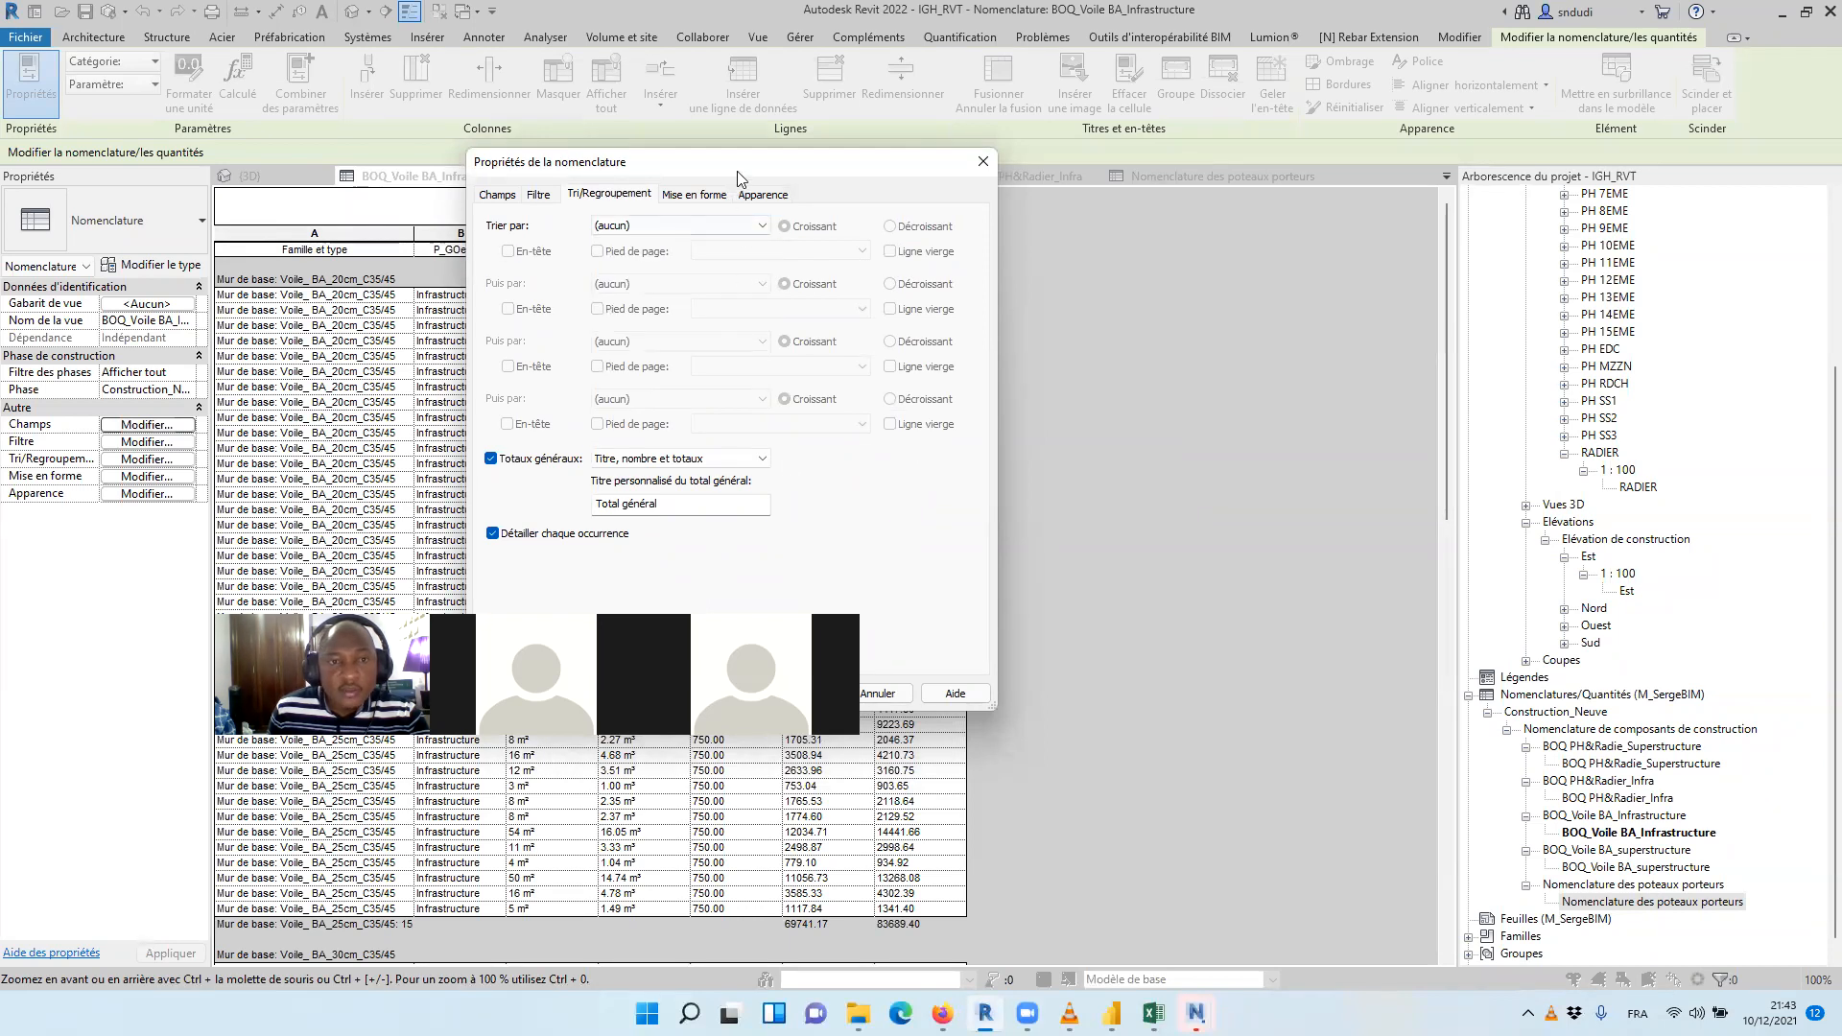
pyautogui.moveTo(735, 173); pyautogui.dragTo(639, 26)
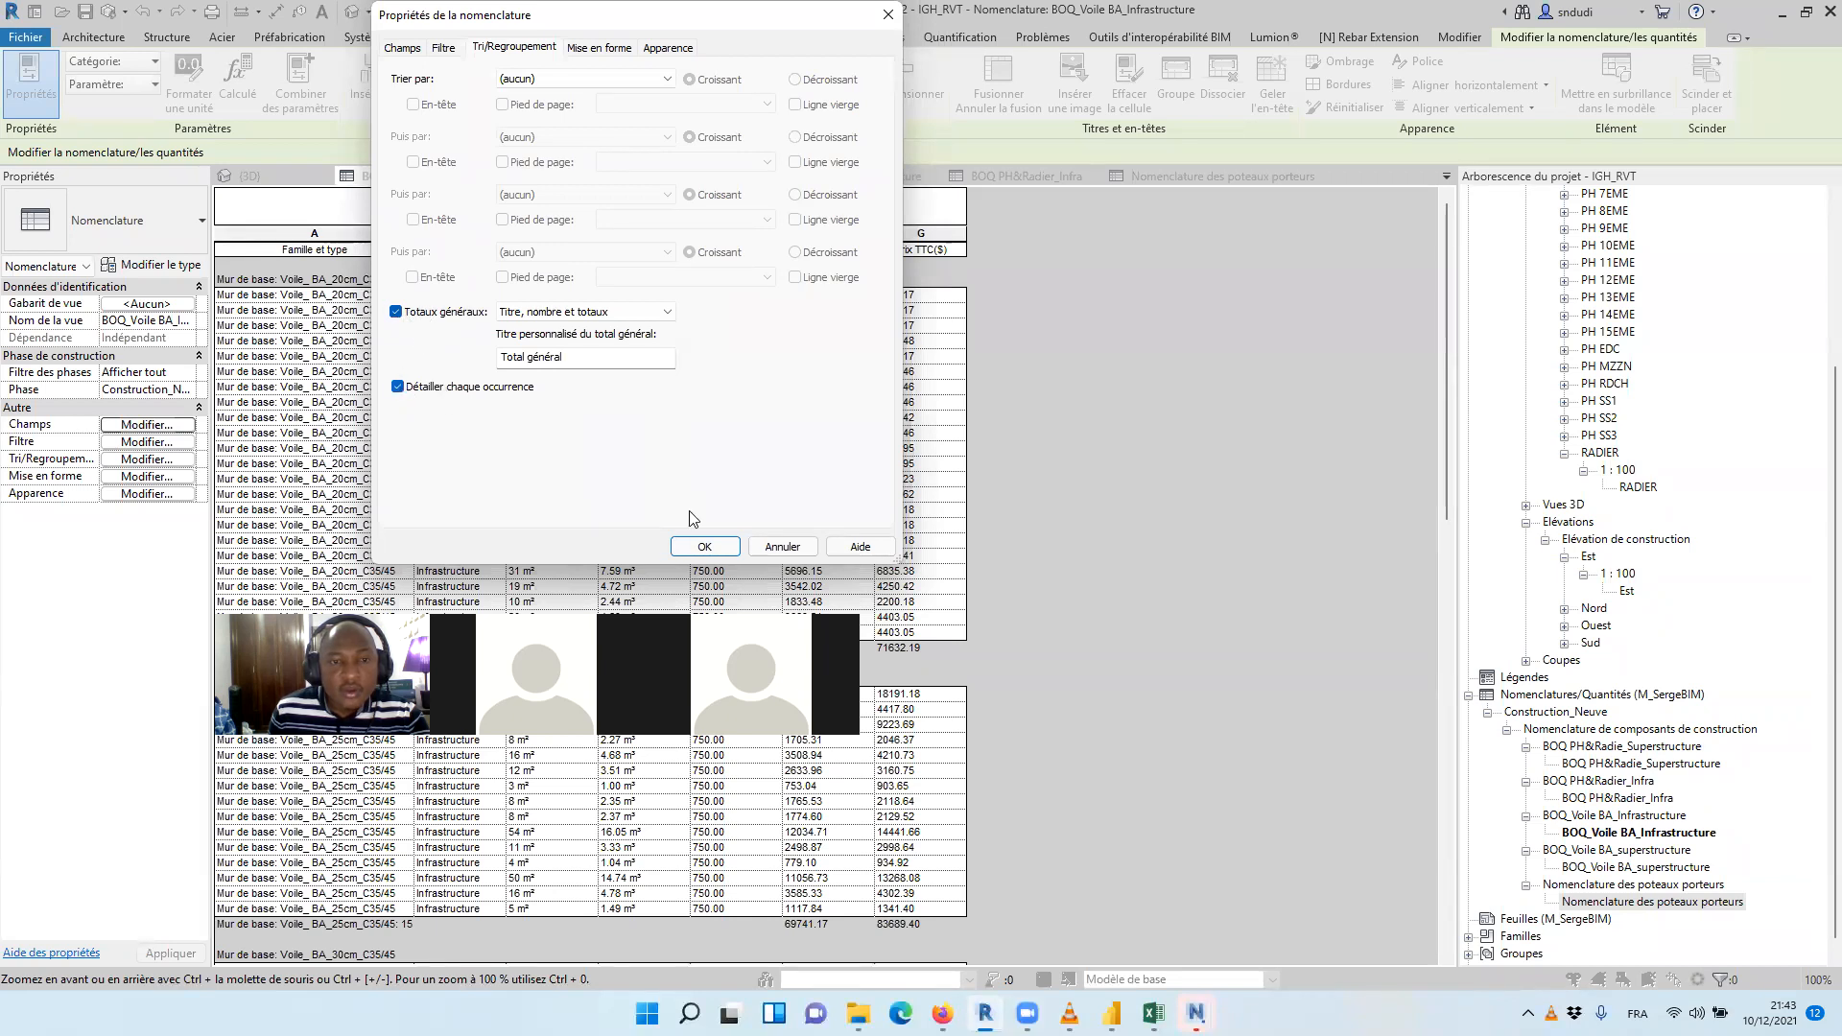
pyautogui.click(704, 546)
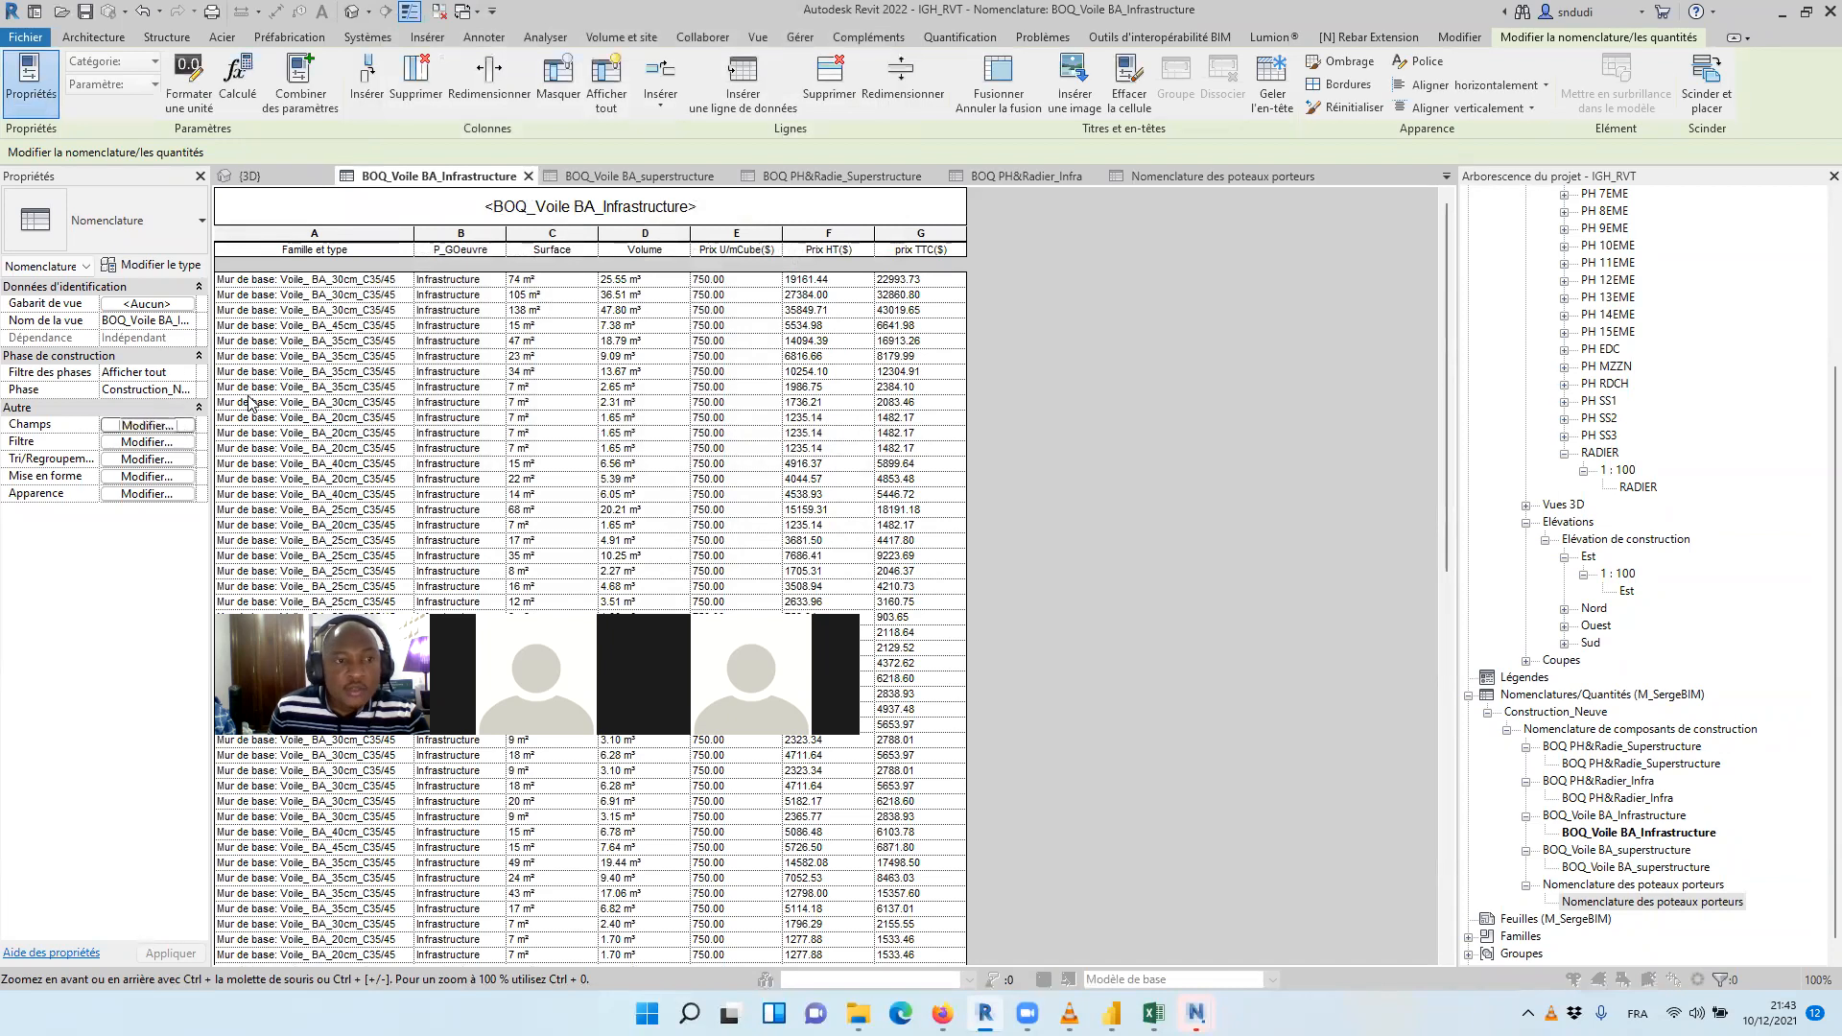
# Open the field formatting settings of the infrastructure wall schedule
pyautogui.click(147, 424)
pyautogui.click(514, 49)
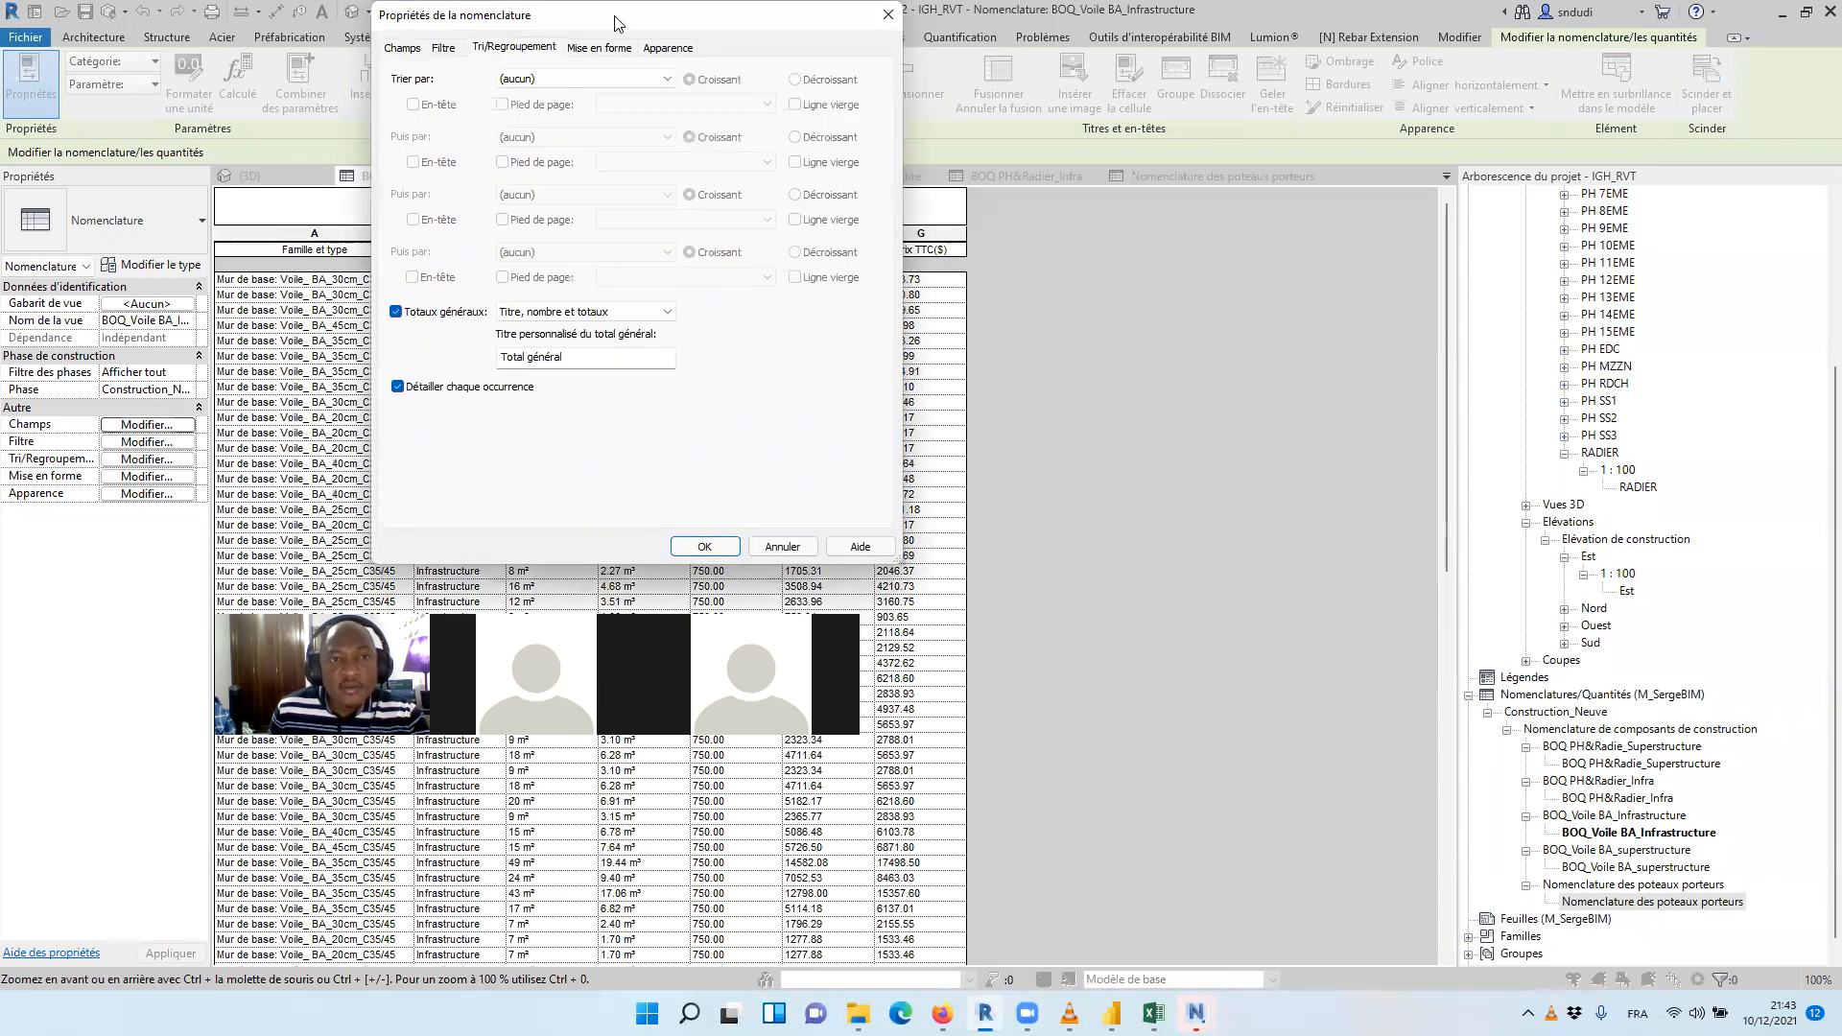
pyautogui.click(649, 98)
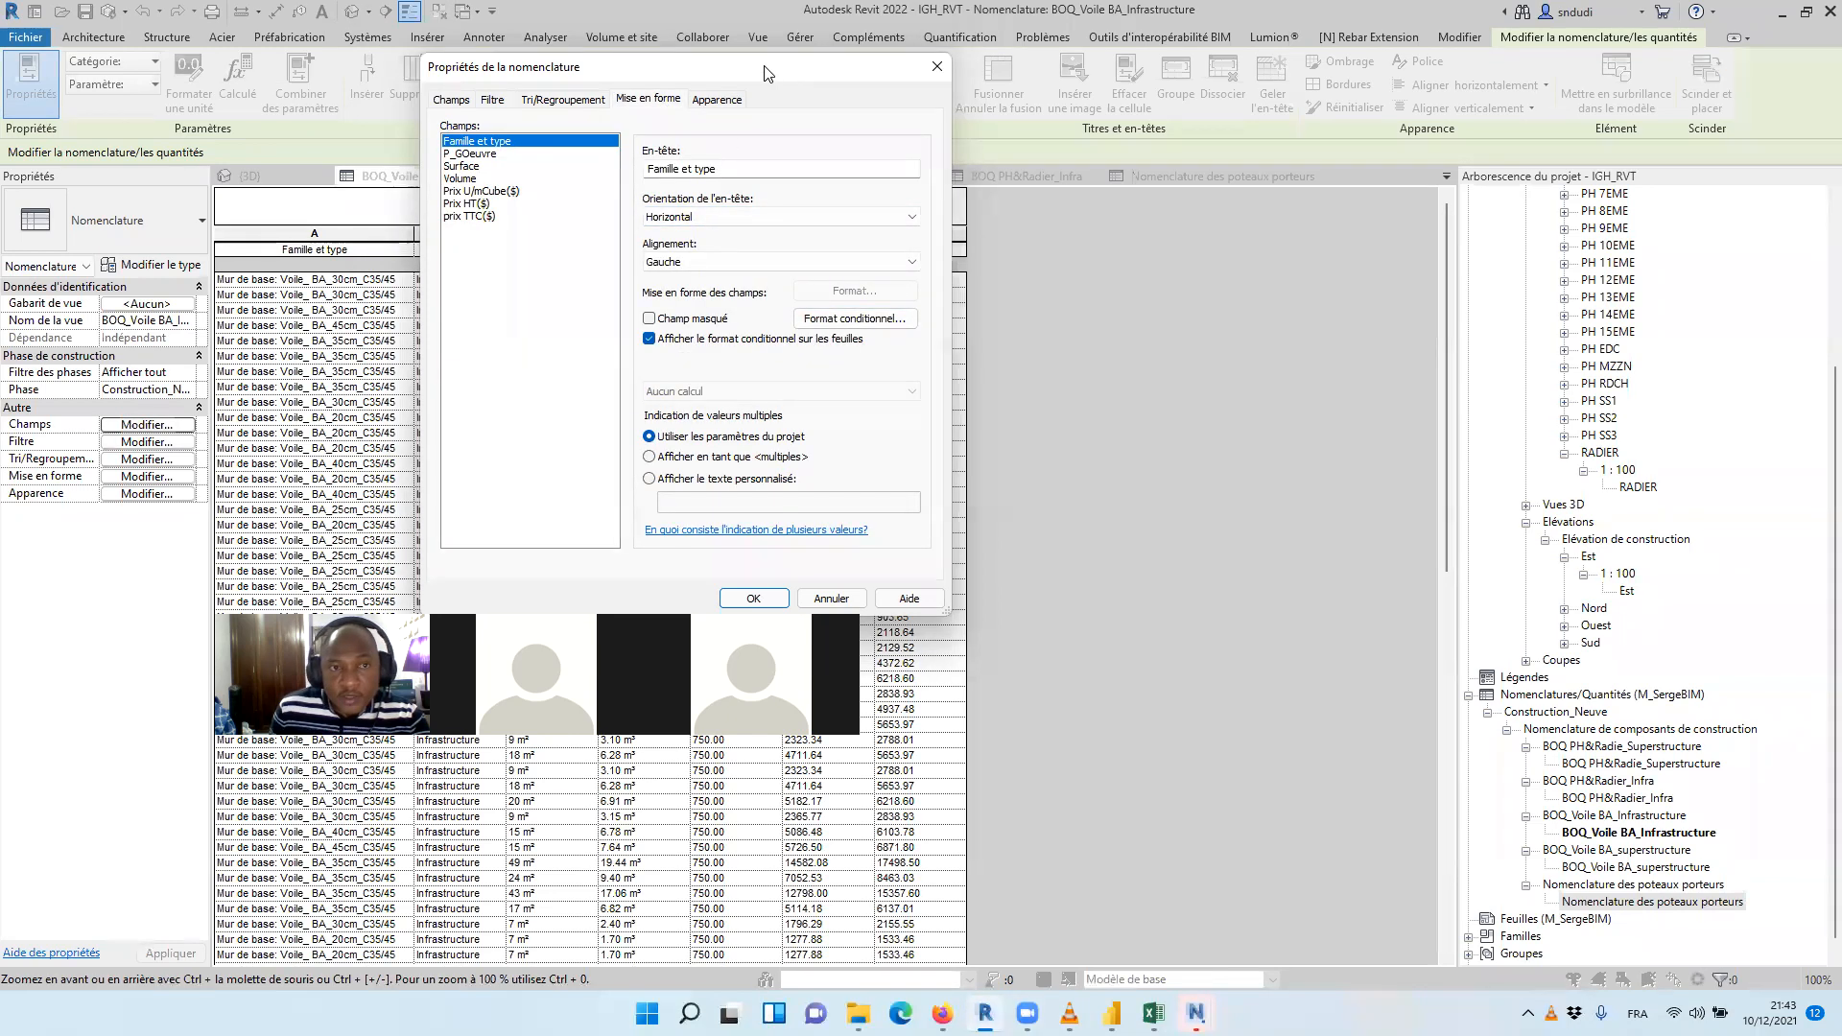
pyautogui.moveTo(767, 67); pyautogui.dragTo(924, 90)
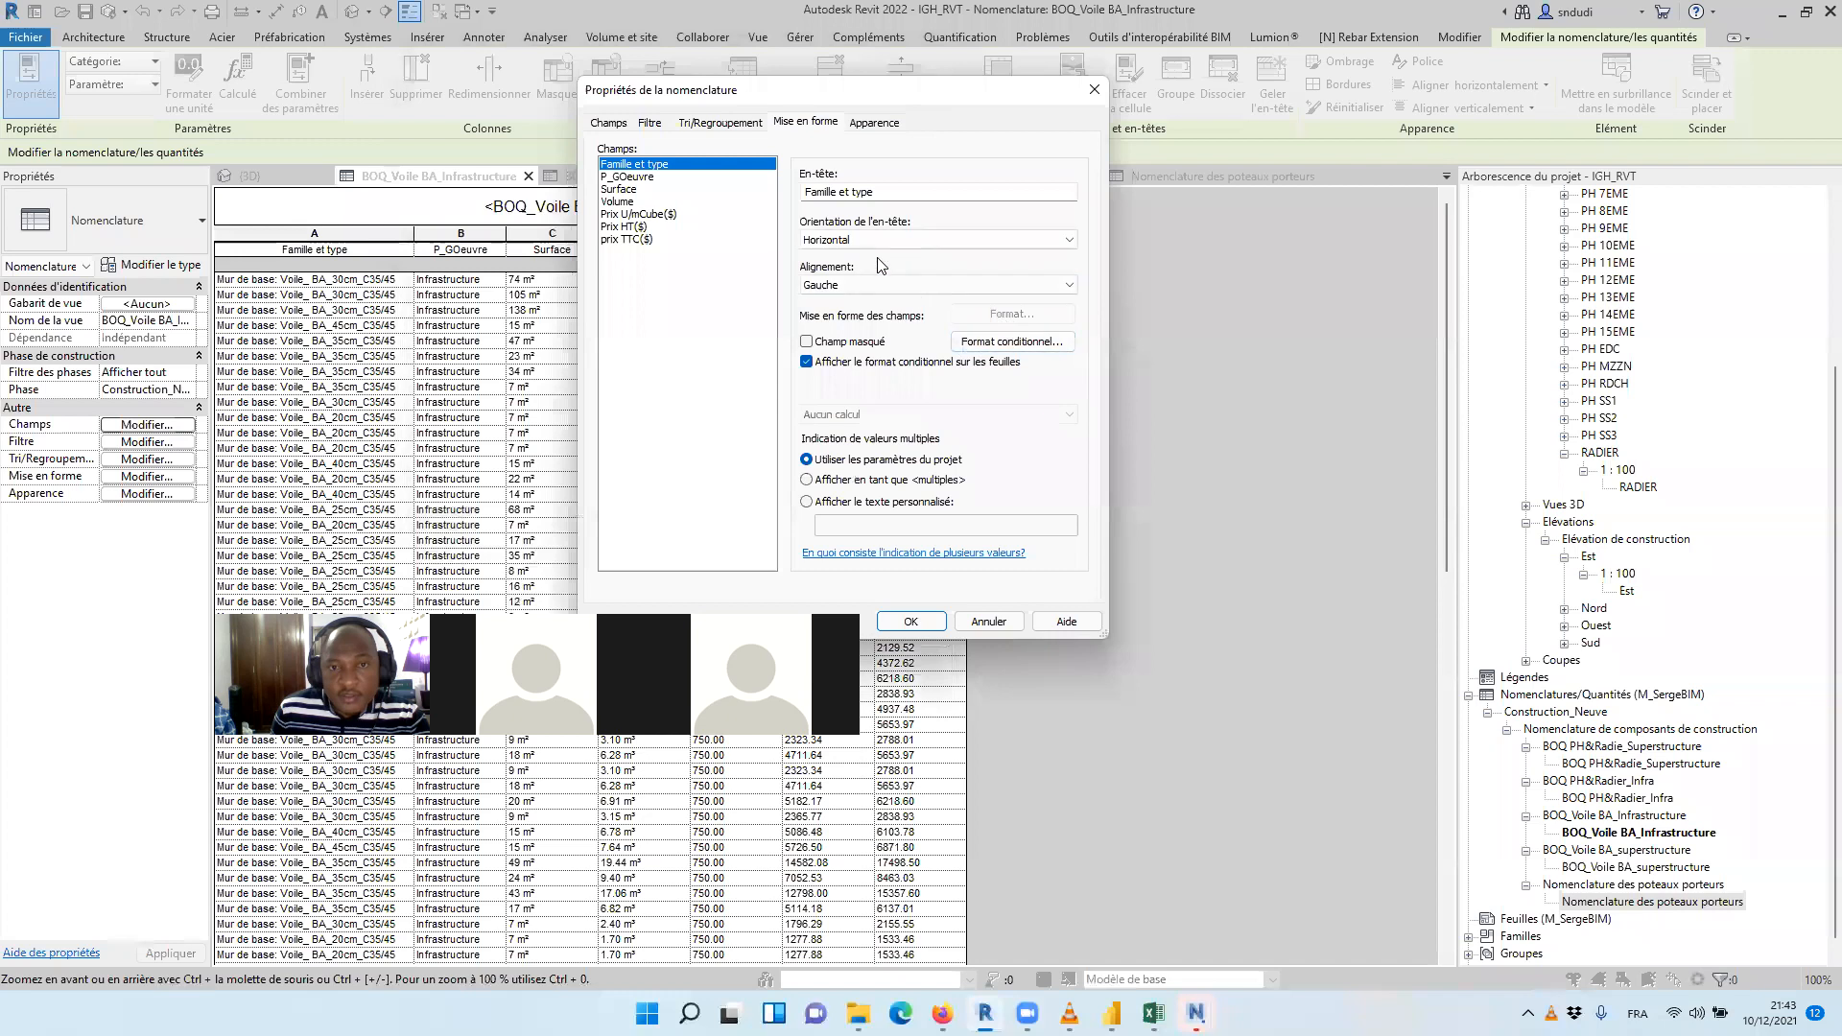
pyautogui.click(1007, 343)
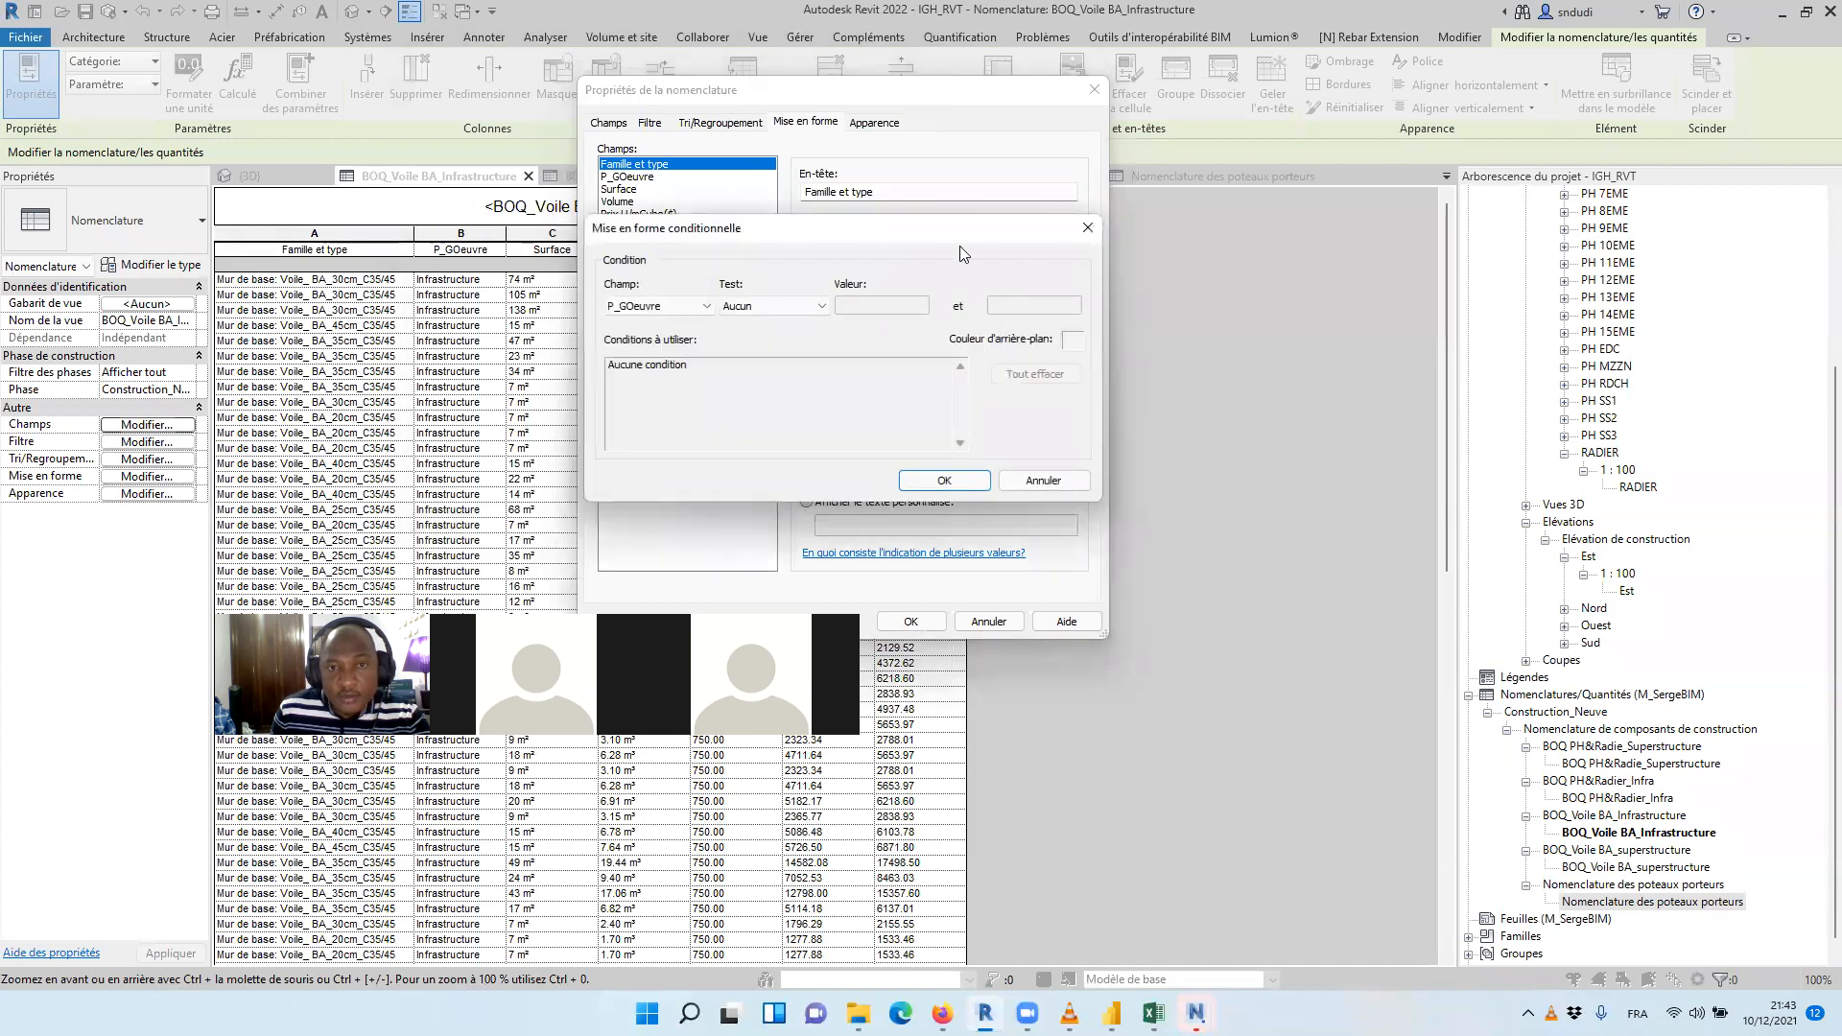
pyautogui.moveTo(959, 239); pyautogui.dragTo(784, 295)
pyautogui.click(912, 282)
pyautogui.moveTo(632, 192); pyautogui.dragTo(641, 199)
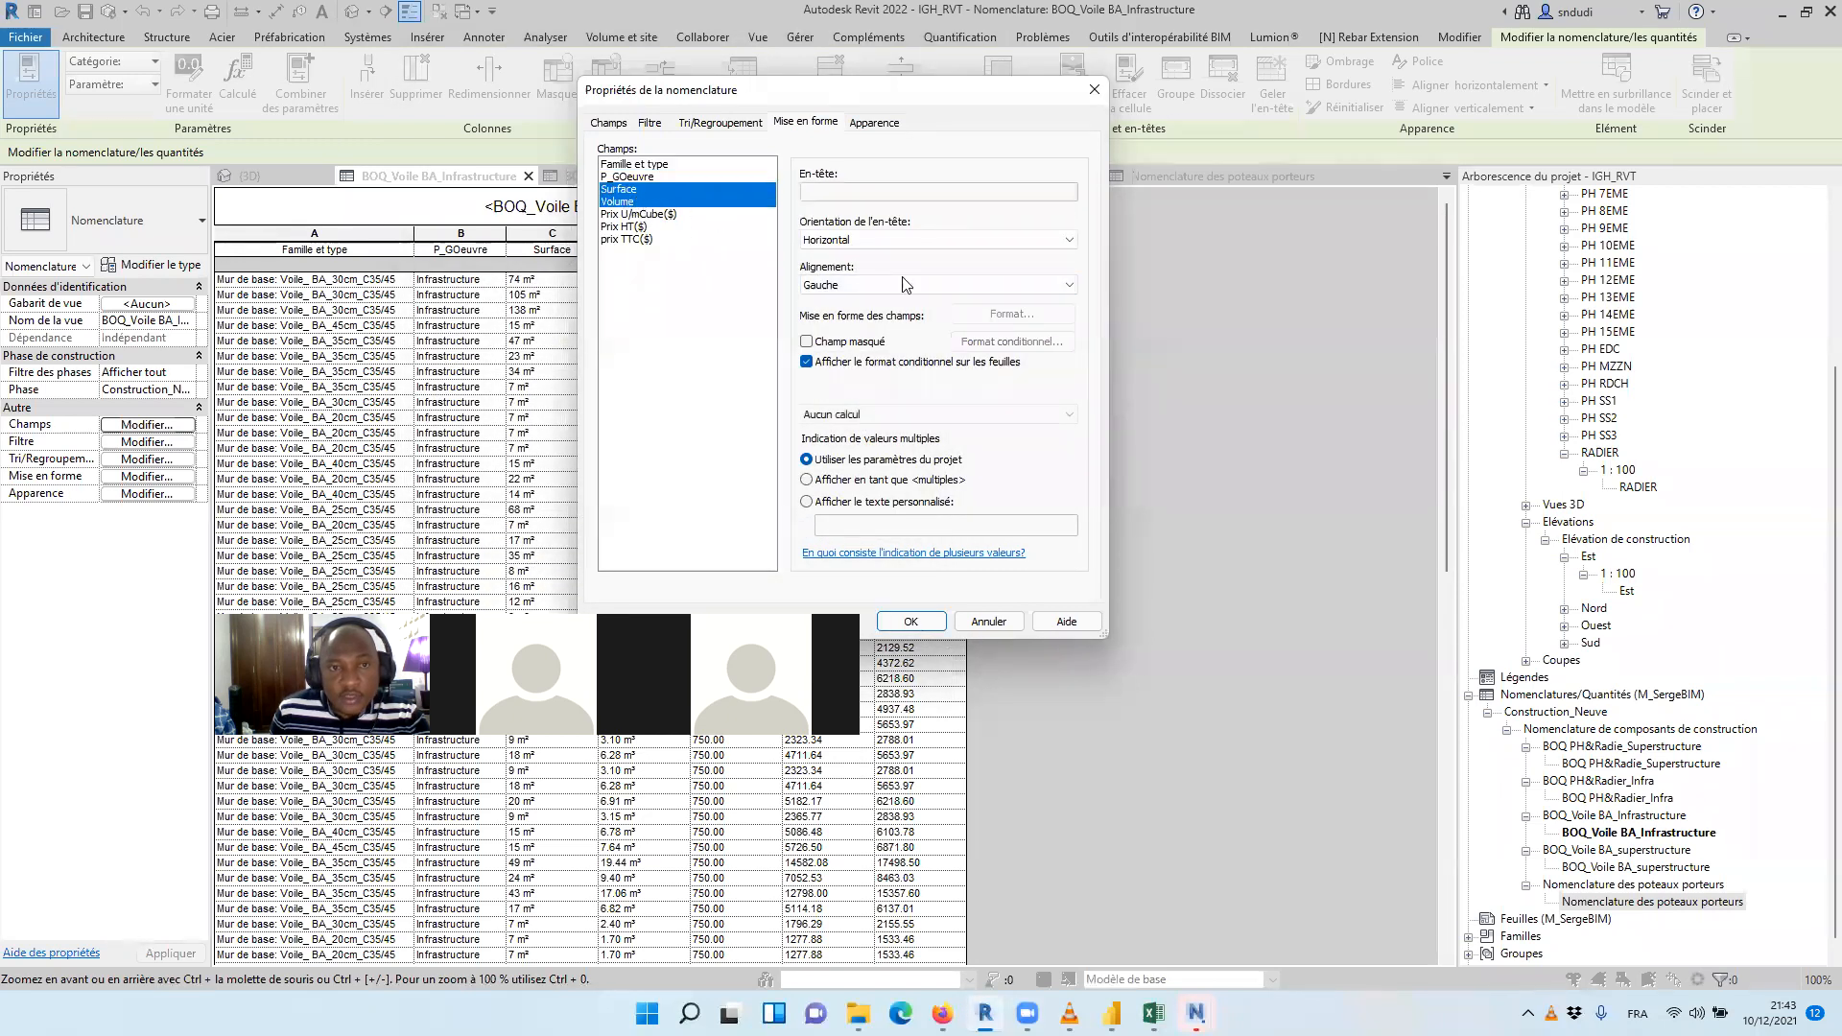
# Override the project settings in the Surface field's format and set its unit symbol to Aucun(e)
pyautogui.click(641, 189)
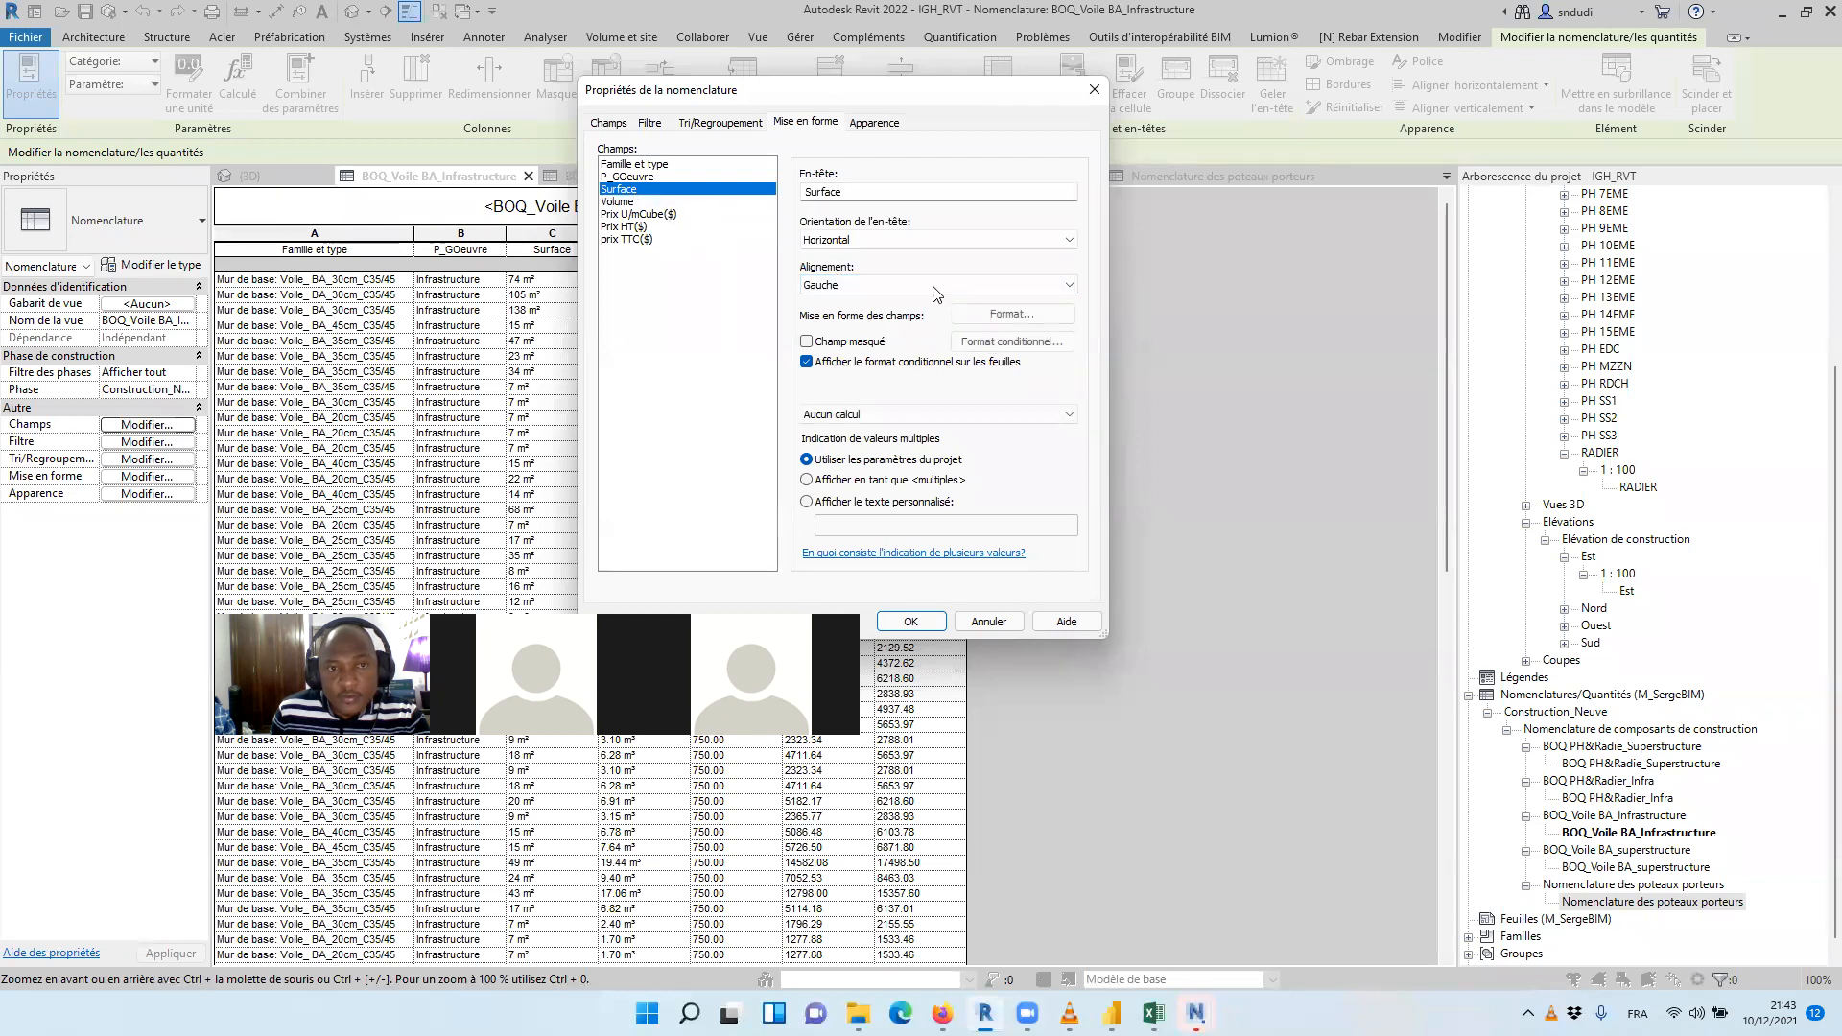
pyautogui.click(1012, 313)
pyautogui.click(702, 235)
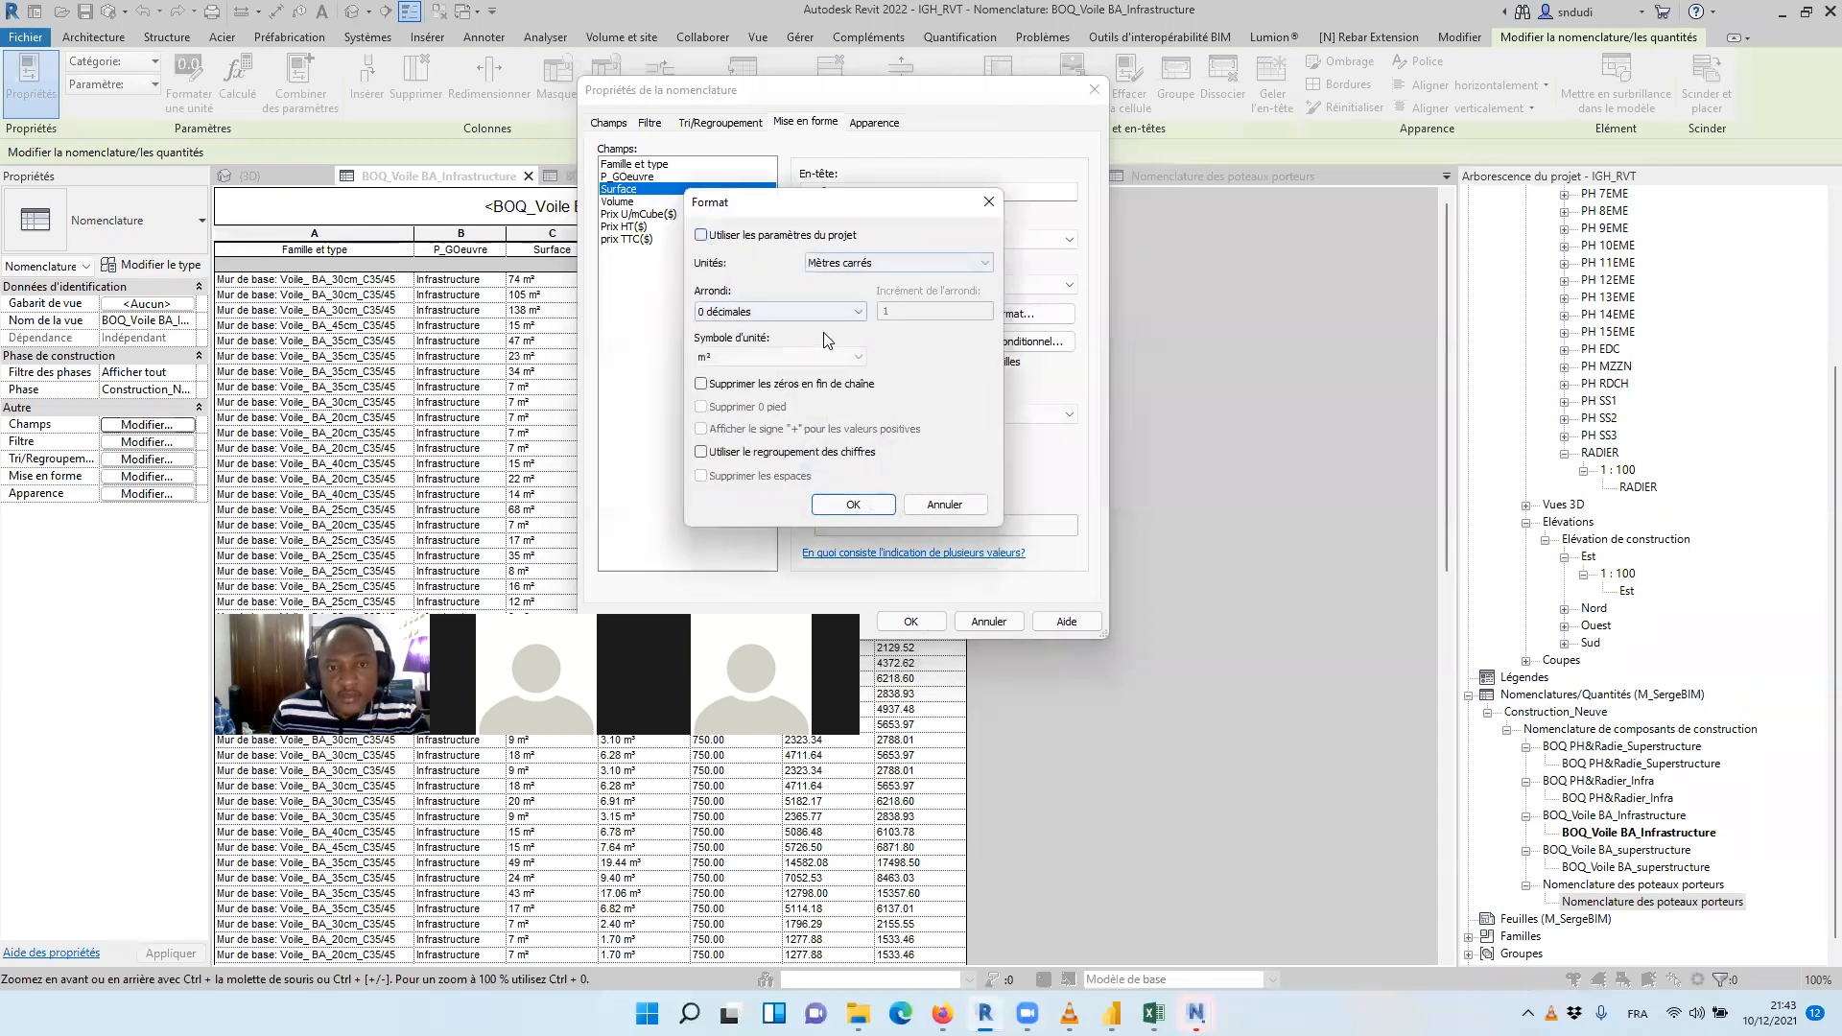
pyautogui.click(825, 357)
pyautogui.click(794, 374)
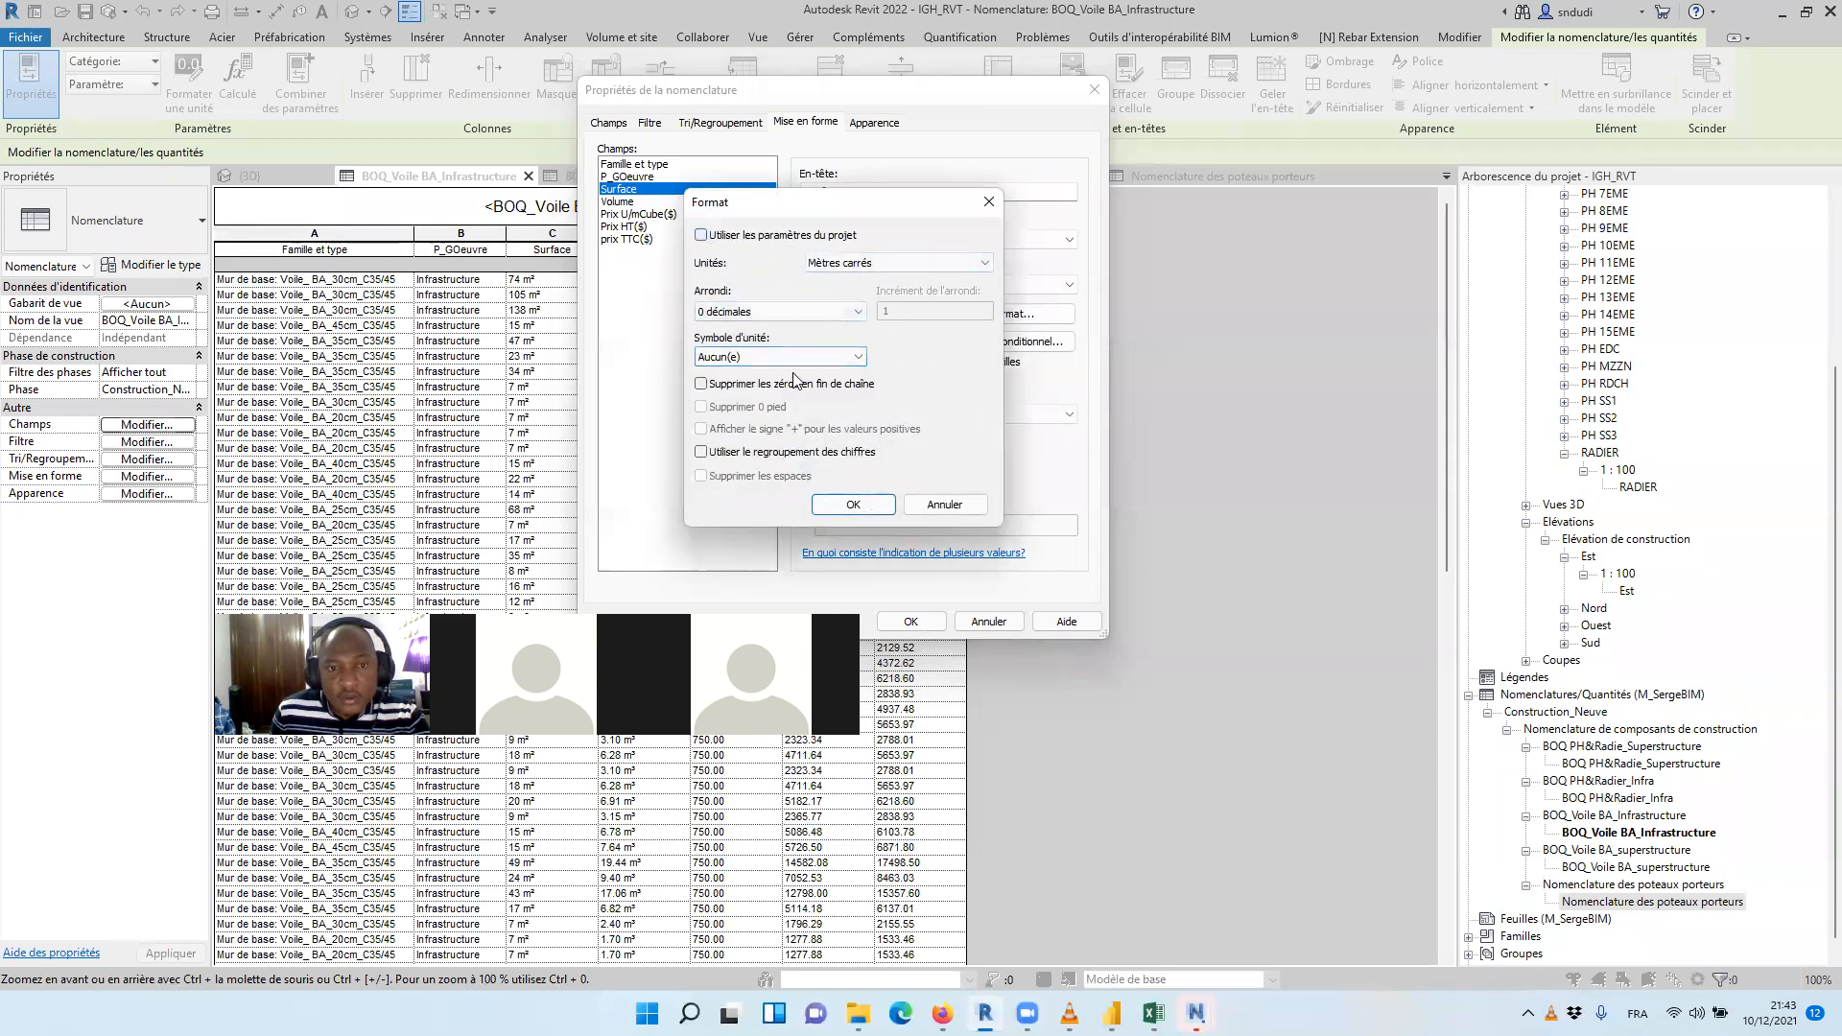
pyautogui.click(853, 504)
# Override the project settings in the Volume field's format and remove its unit symbol
pyautogui.click(621, 201)
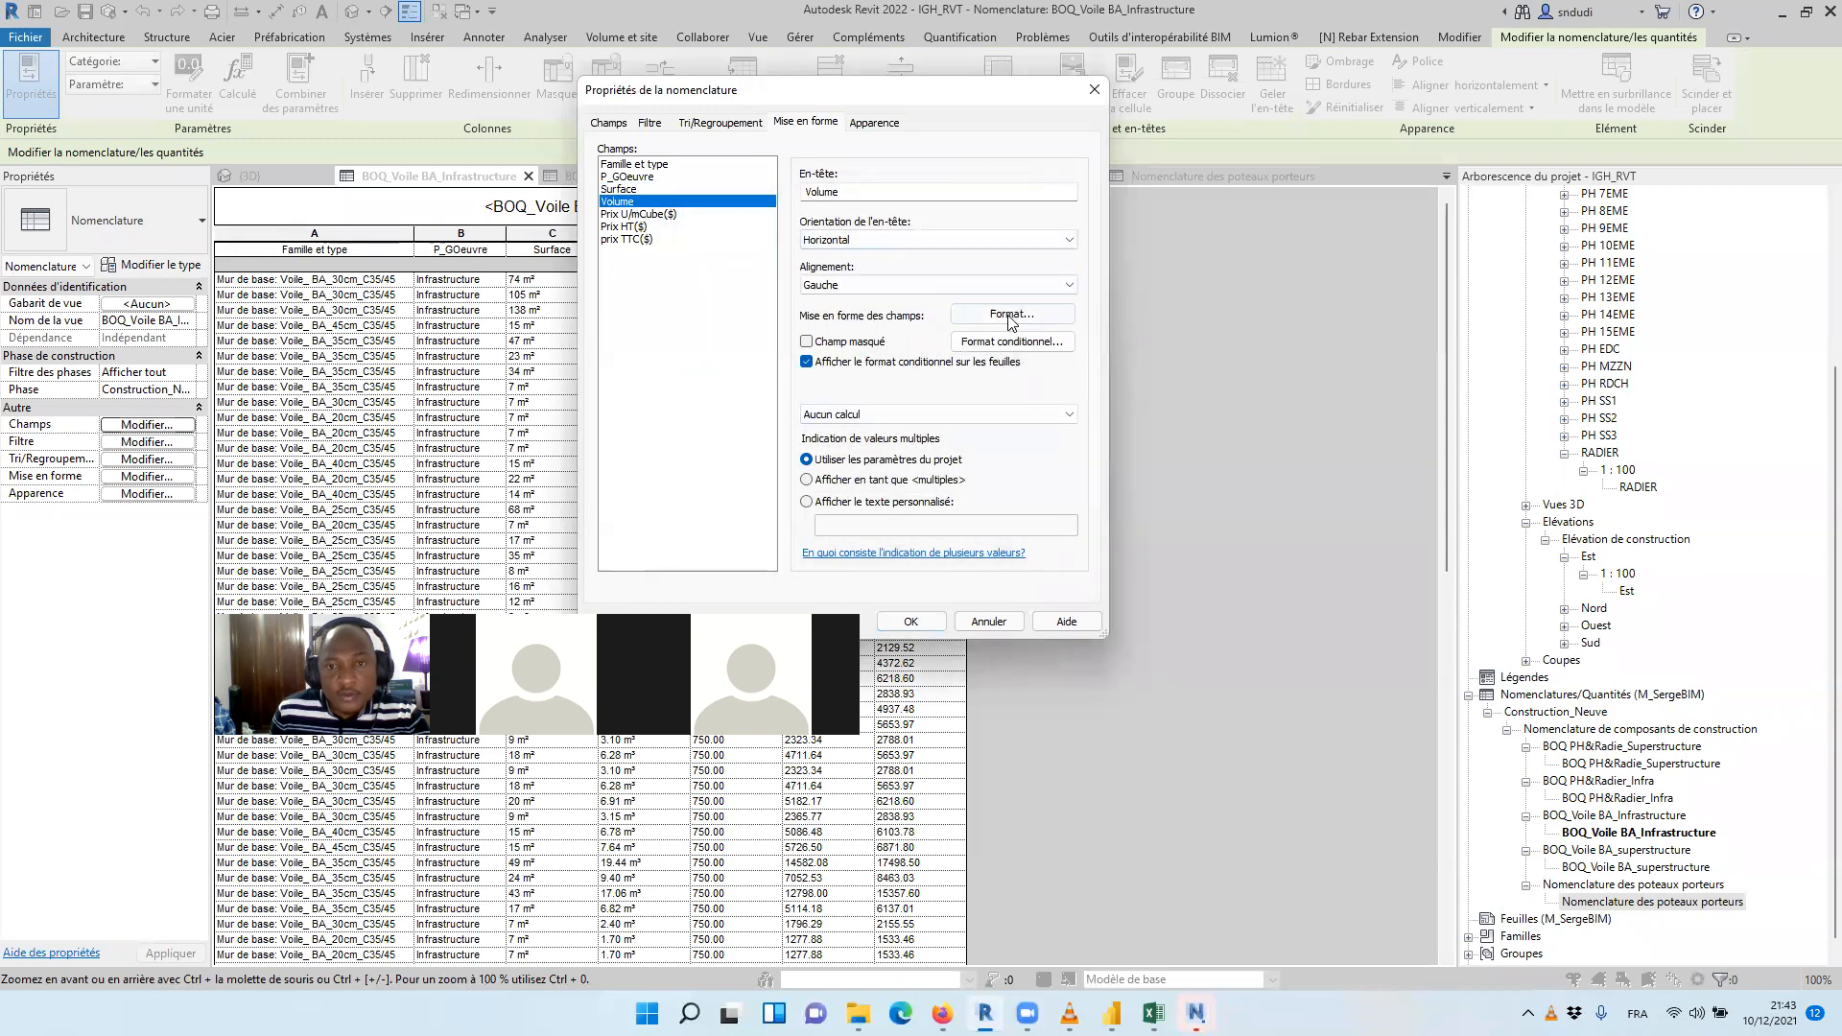
pyautogui.click(1013, 313)
pyautogui.click(701, 235)
pyautogui.click(825, 357)
pyautogui.click(768, 374)
pyautogui.click(853, 505)
# Turn off the blank line before the data and the title display in the schedule's appearance, and apply the settings
pyautogui.click(723, 124)
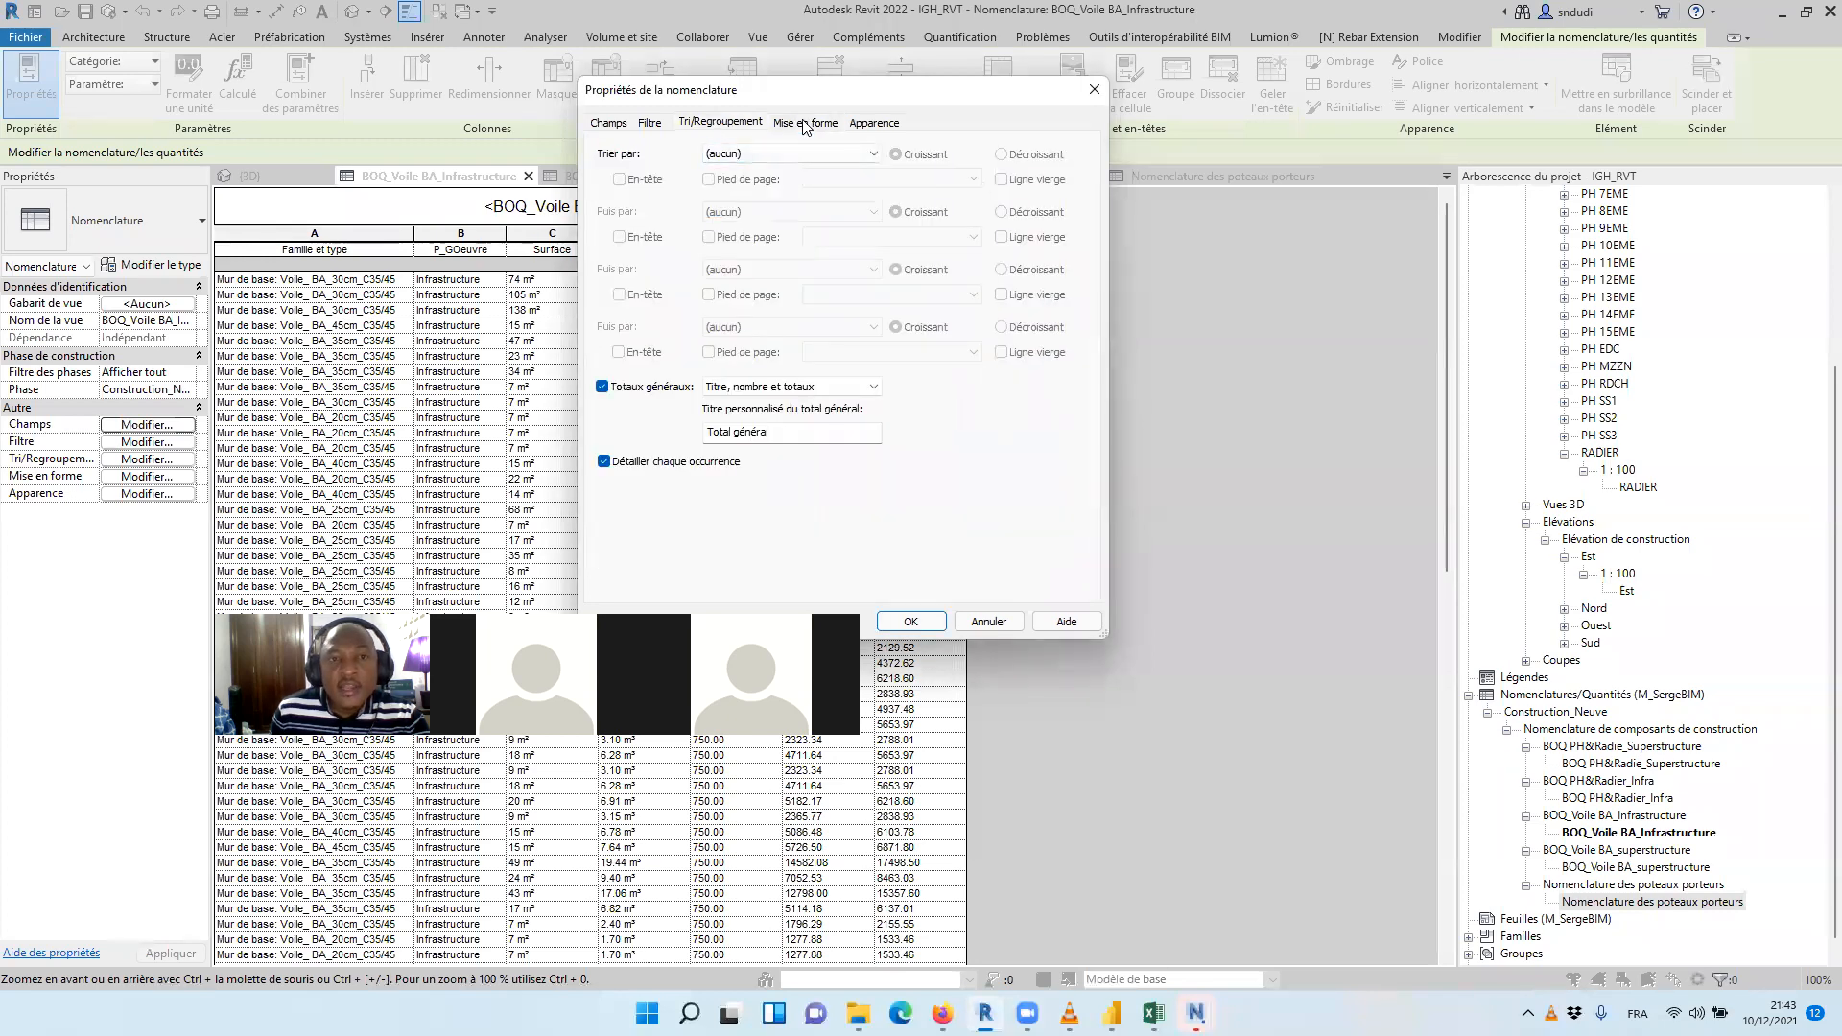
pyautogui.click(805, 123)
pyautogui.click(875, 128)
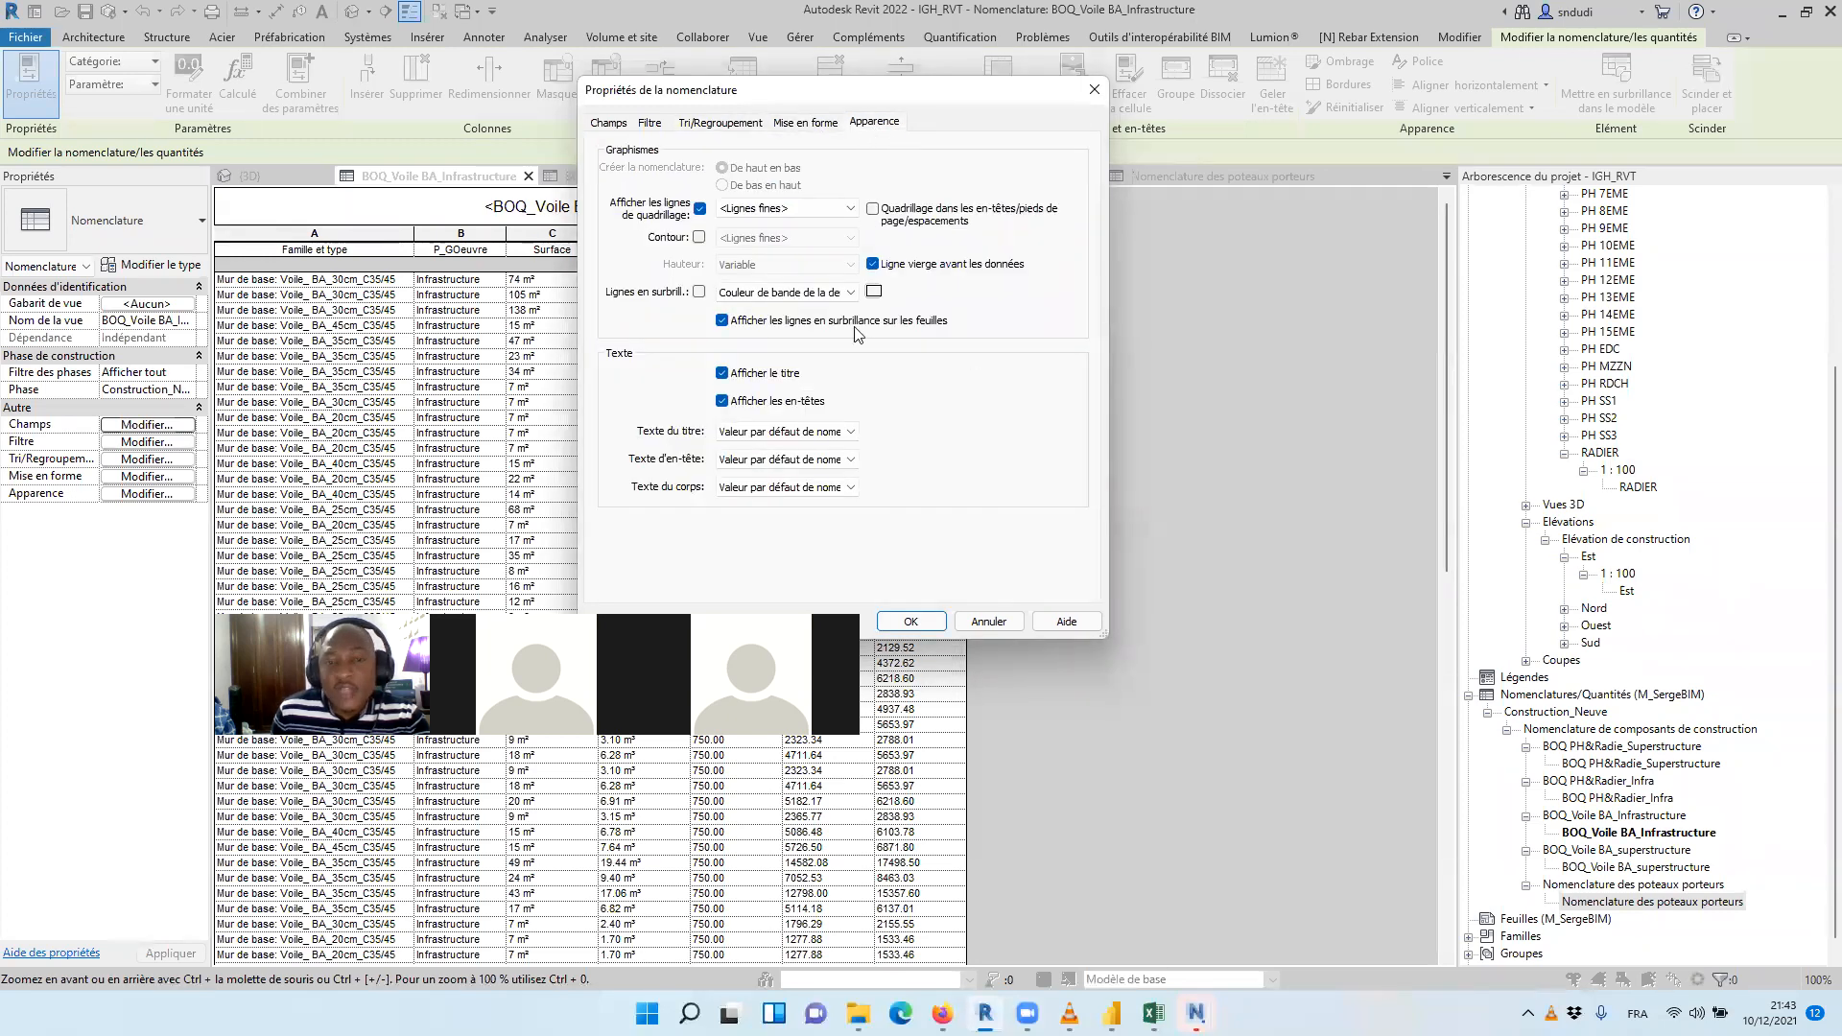
pyautogui.click(872, 263)
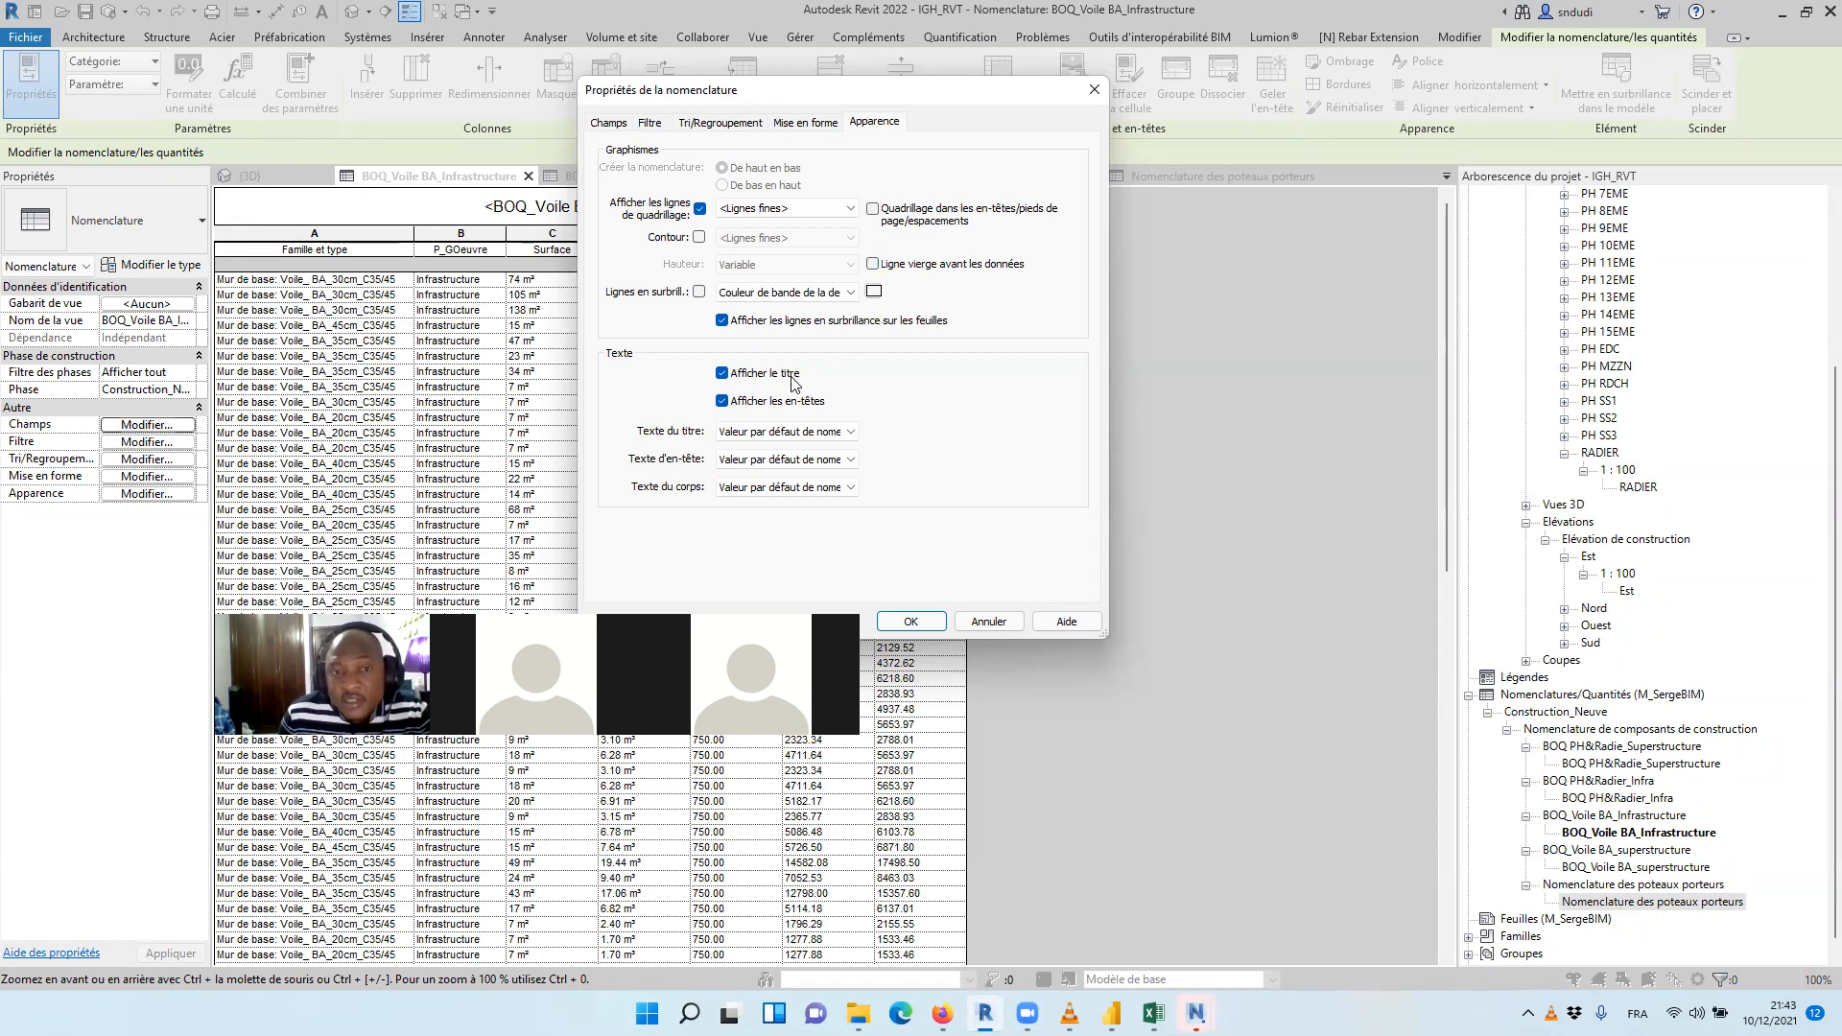
pyautogui.click(727, 376)
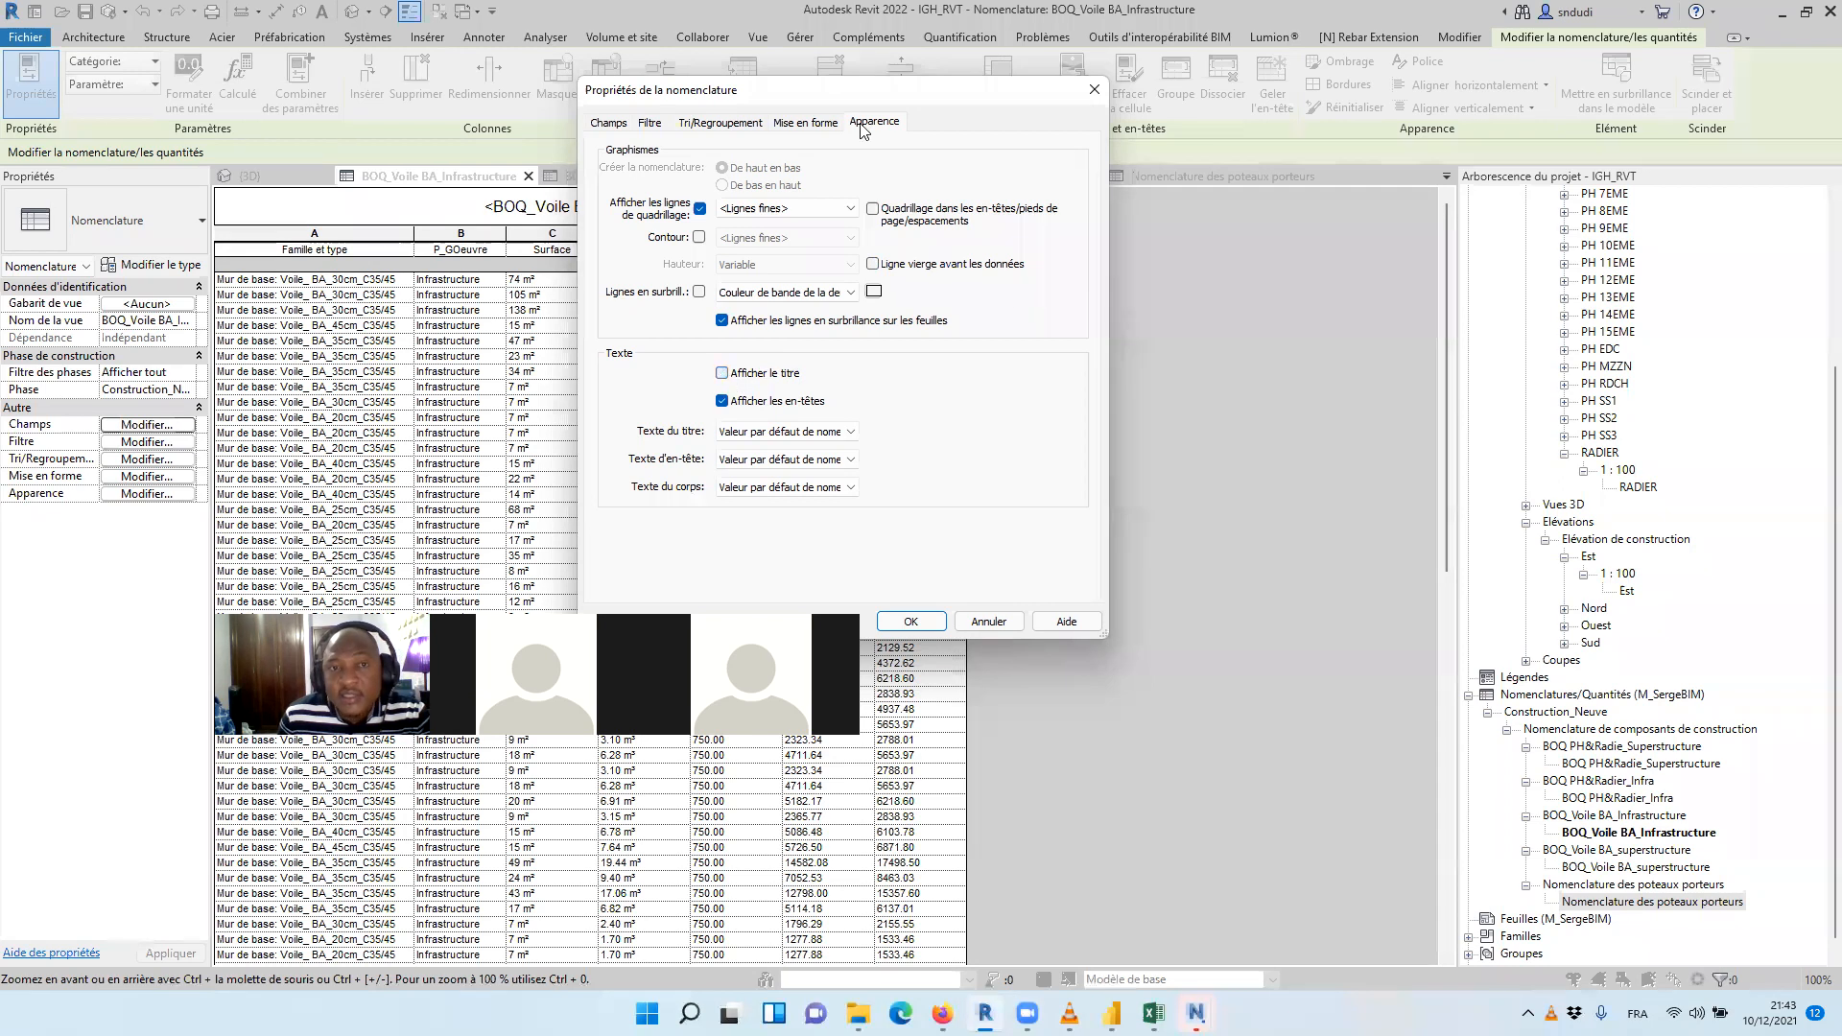
pyautogui.moveTo(892, 91); pyautogui.dragTo(729, 34)
pyautogui.click(753, 564)
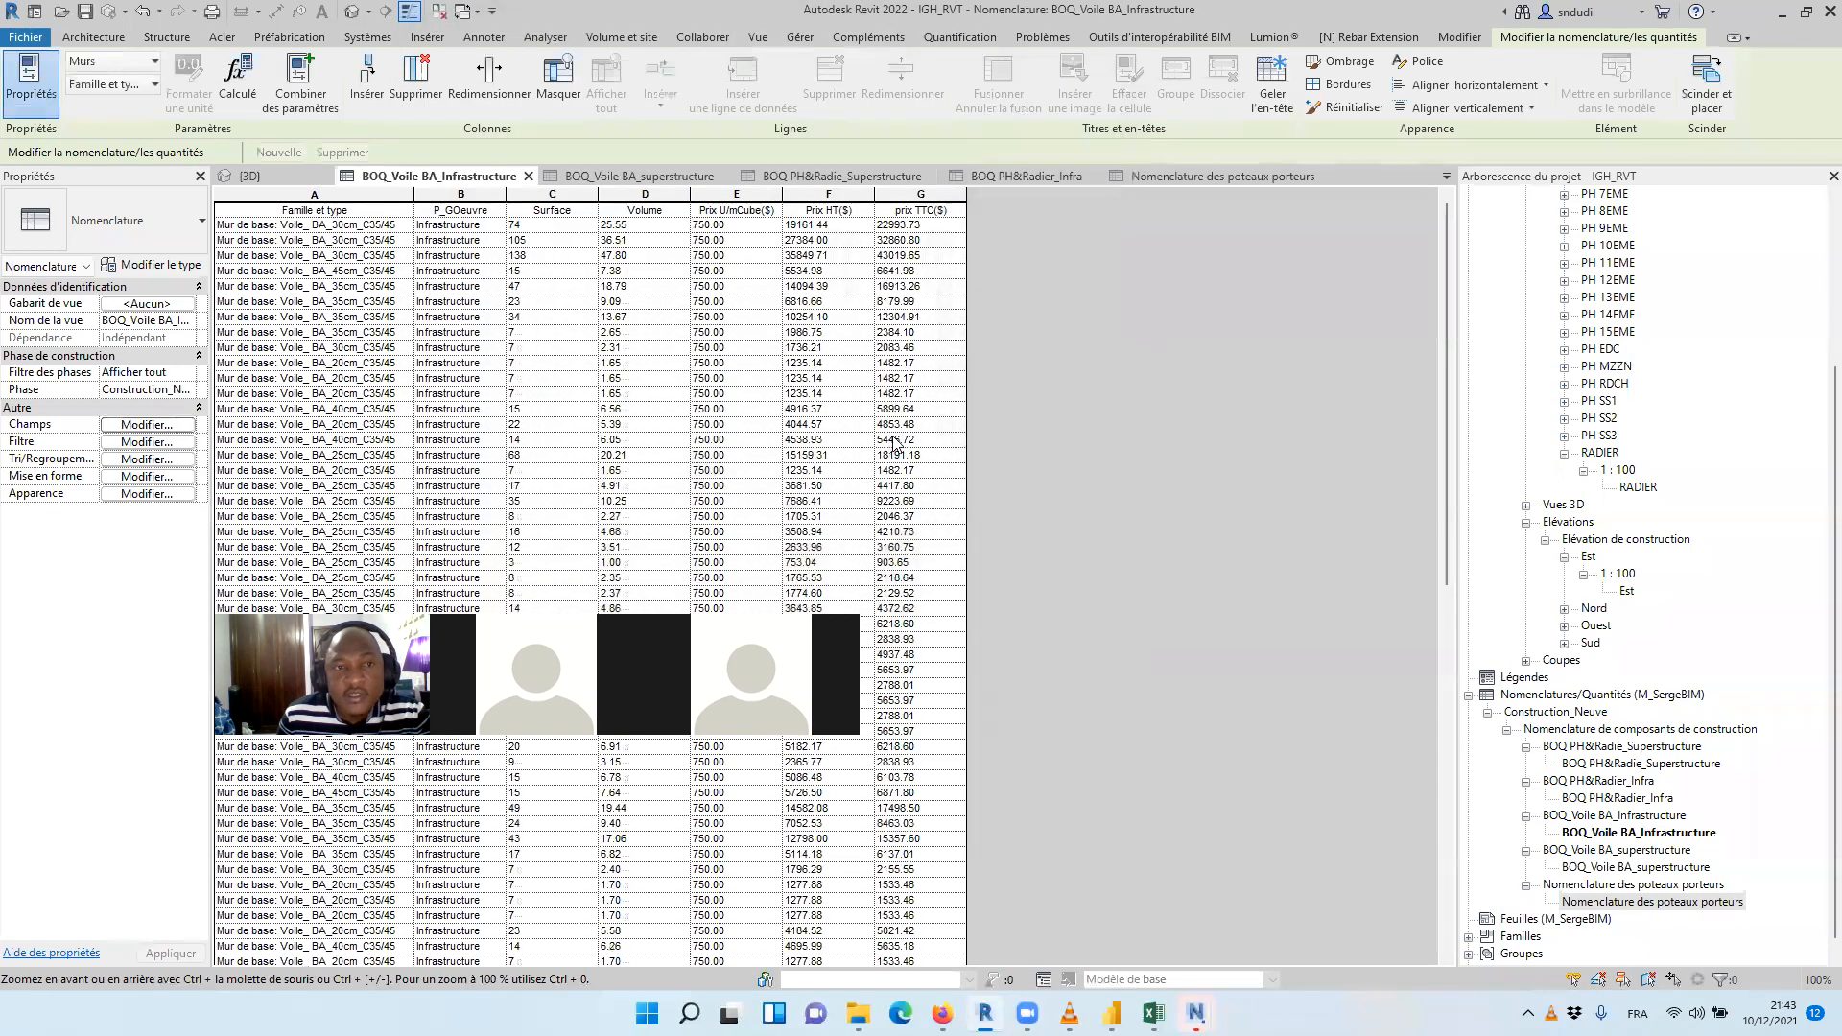
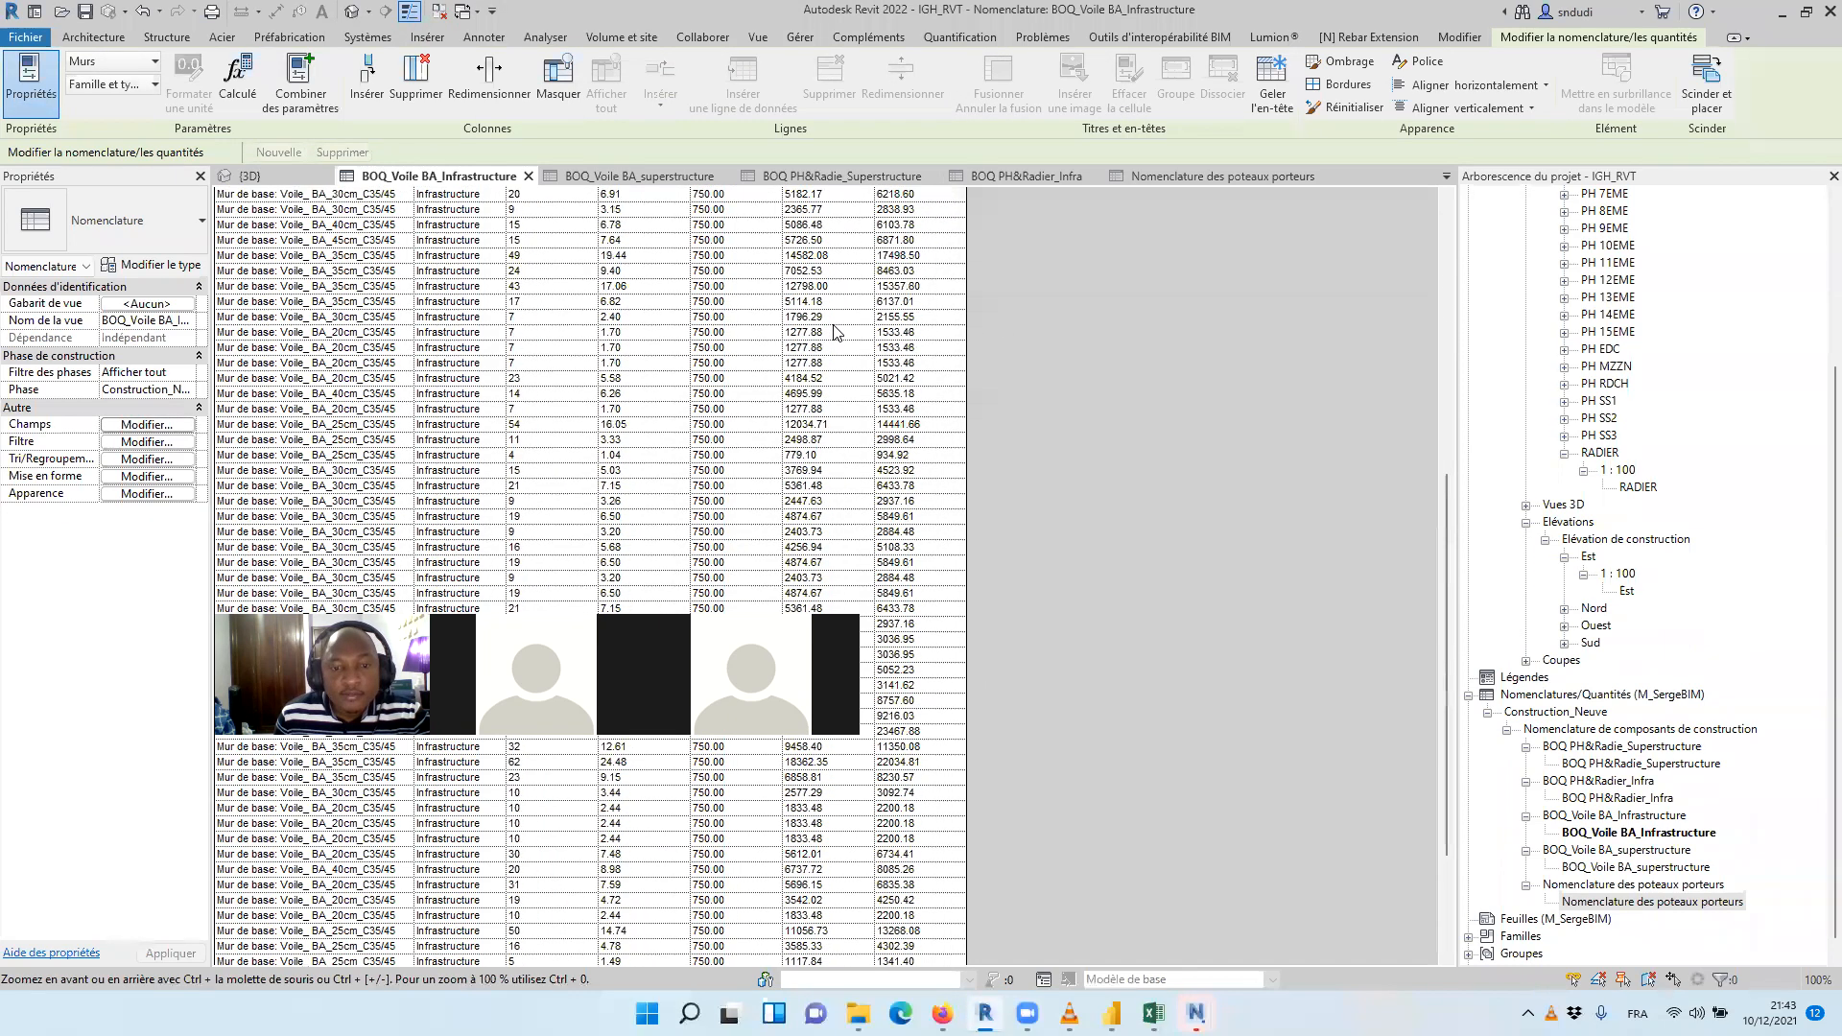
# Set the Surface, Volume and Prix U/mCube($) fields of the infrastructure wall schedule to calculate totals
pyautogui.scroll(-10, 816, 371)
pyautogui.scroll(10, 817, 371)
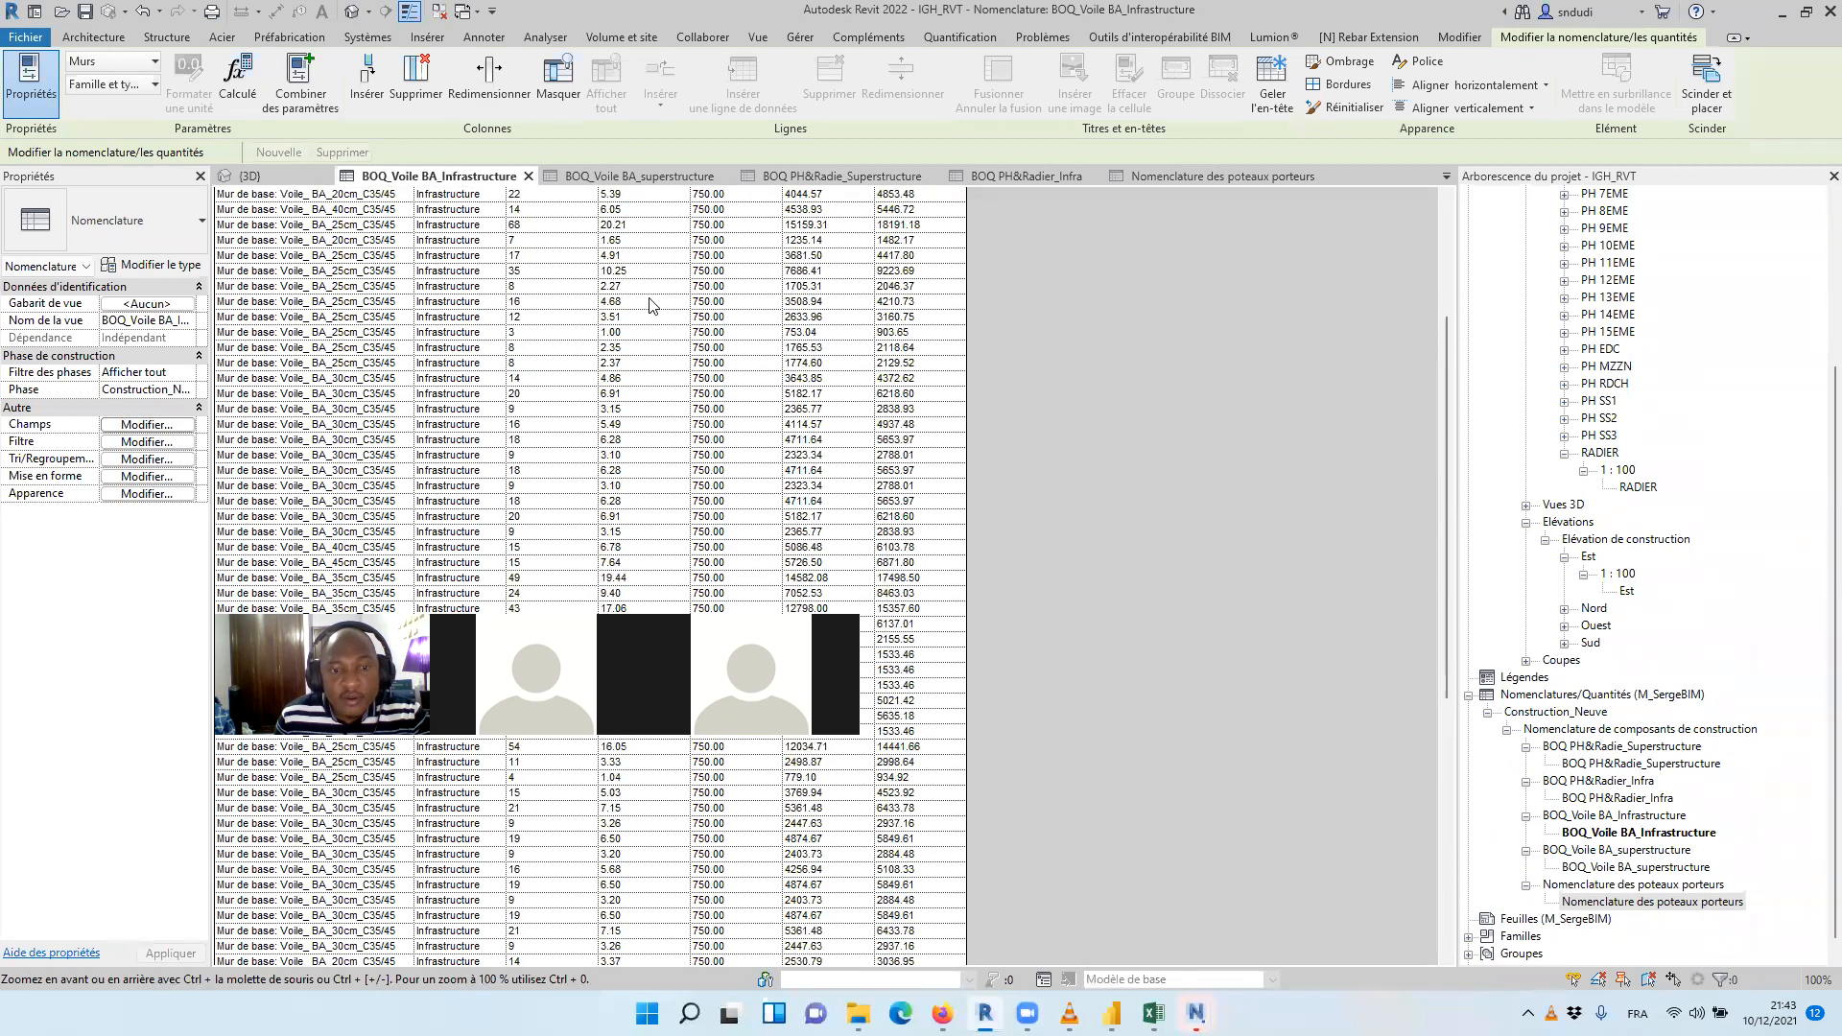
pyautogui.scroll(-10, 669, 238)
pyautogui.scroll(10, 677, 375)
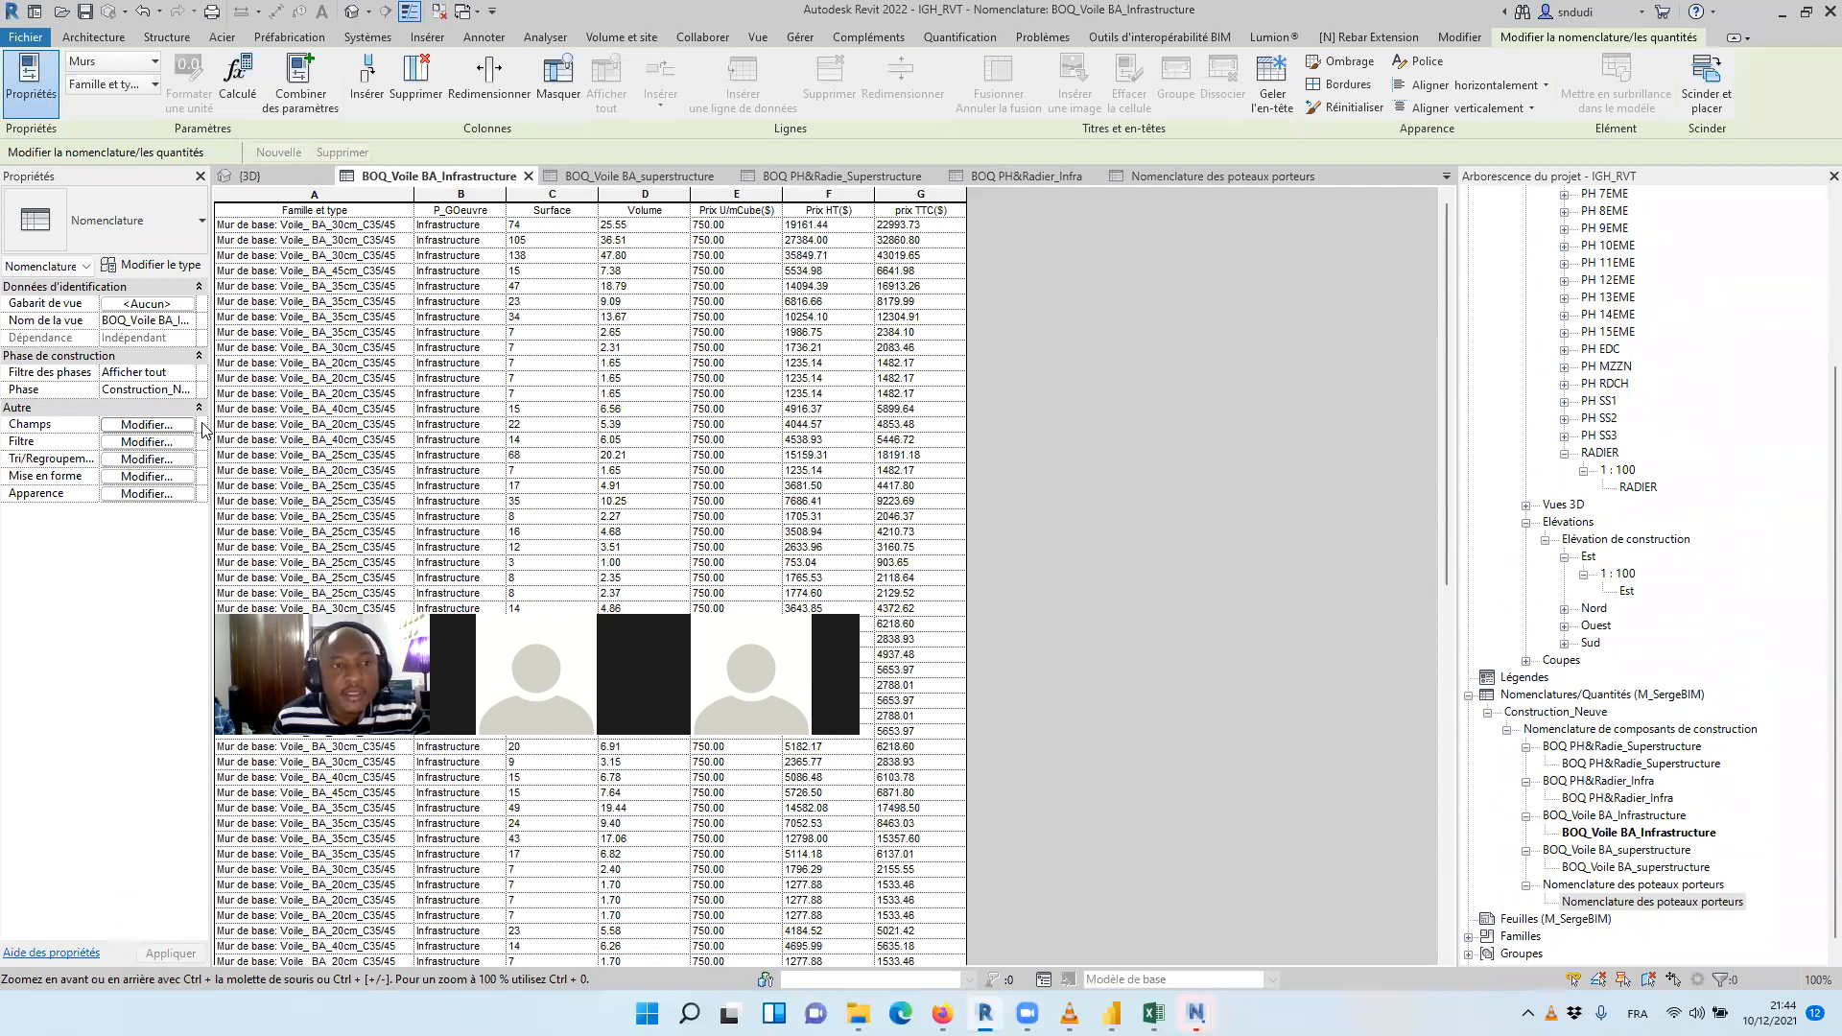
pyautogui.click(158, 425)
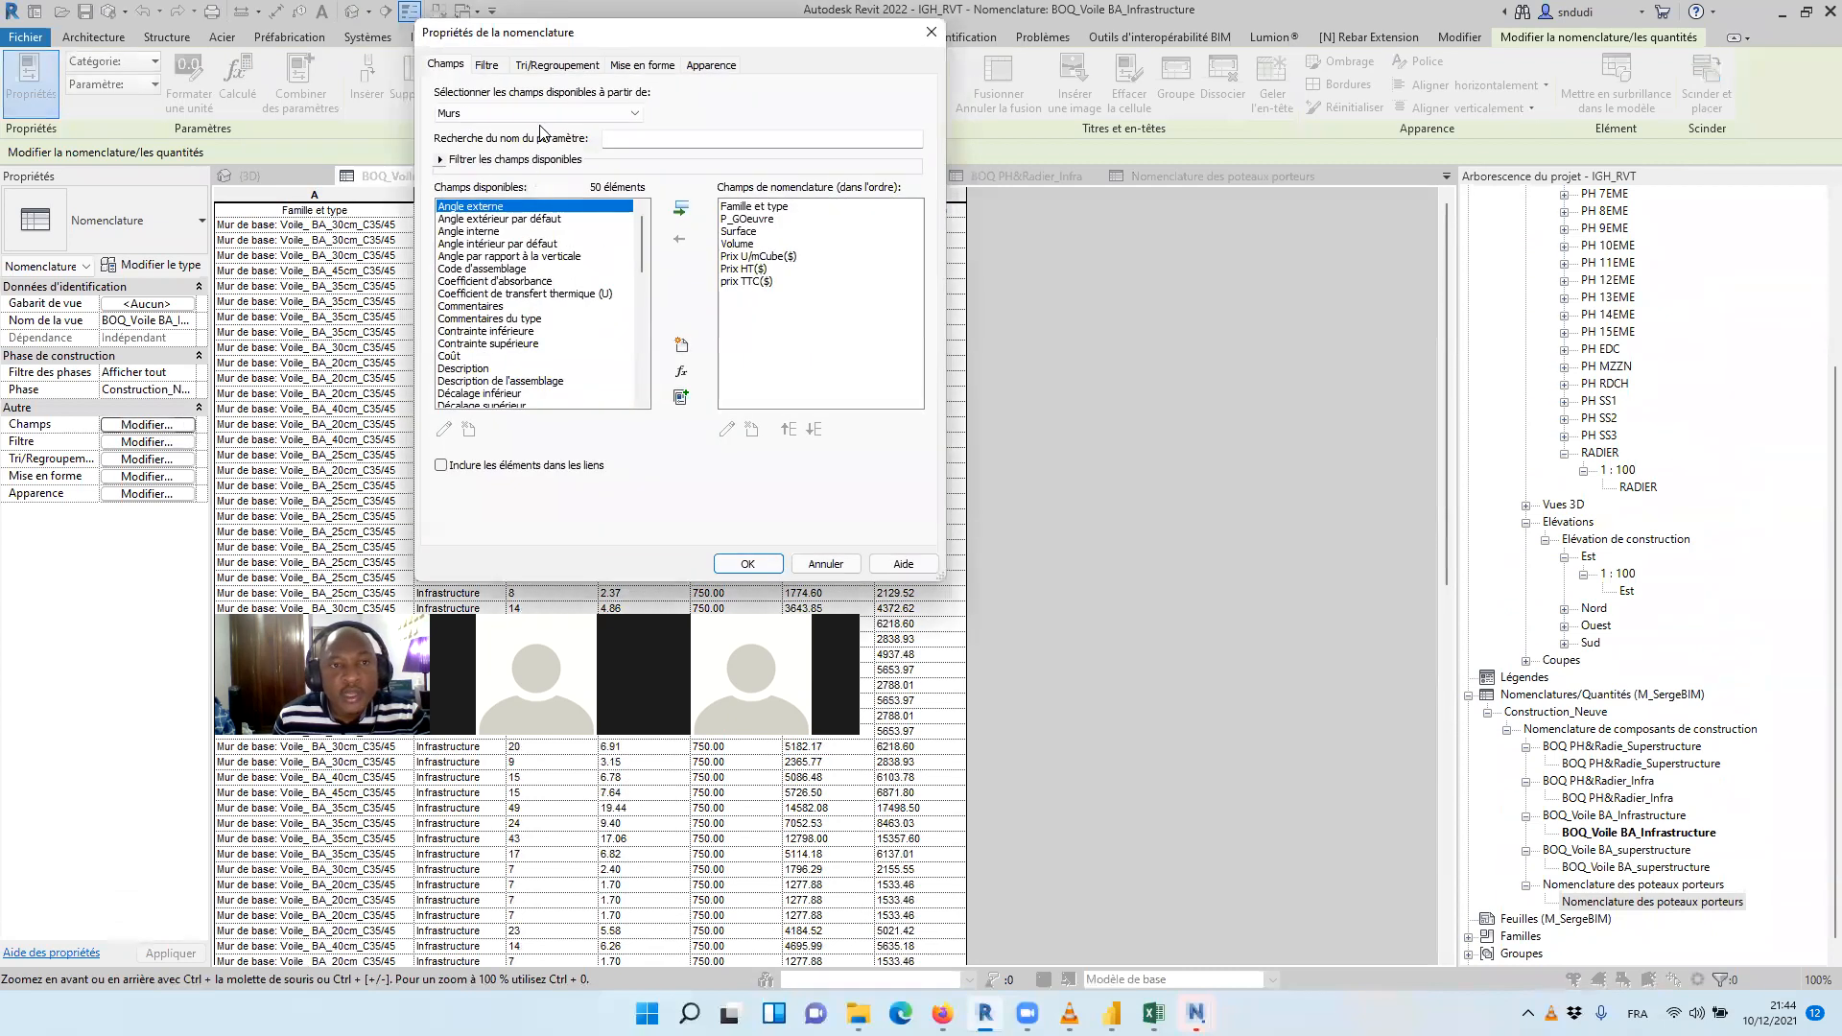
pyautogui.click(628, 65)
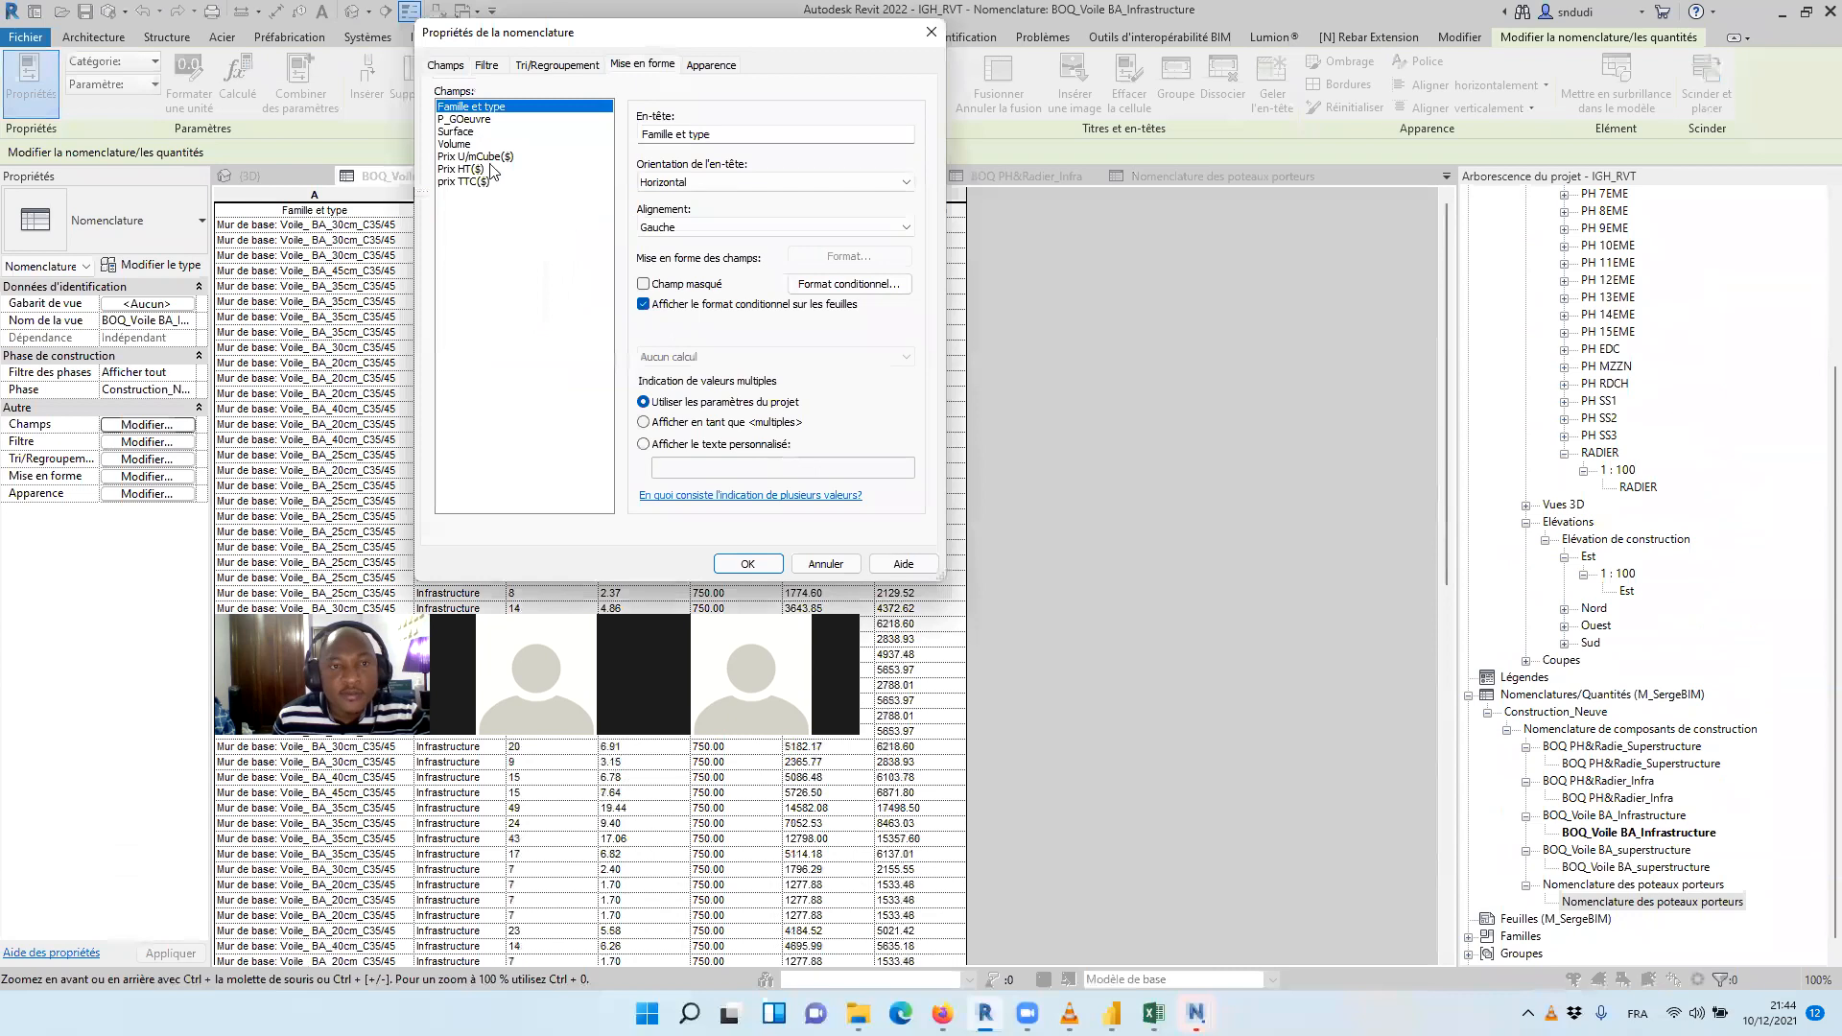
pyautogui.click(459, 132)
pyautogui.moveTo(461, 142); pyautogui.dragTo(475, 166)
pyautogui.click(751, 360)
pyautogui.click(721, 386)
pyautogui.click(758, 565)
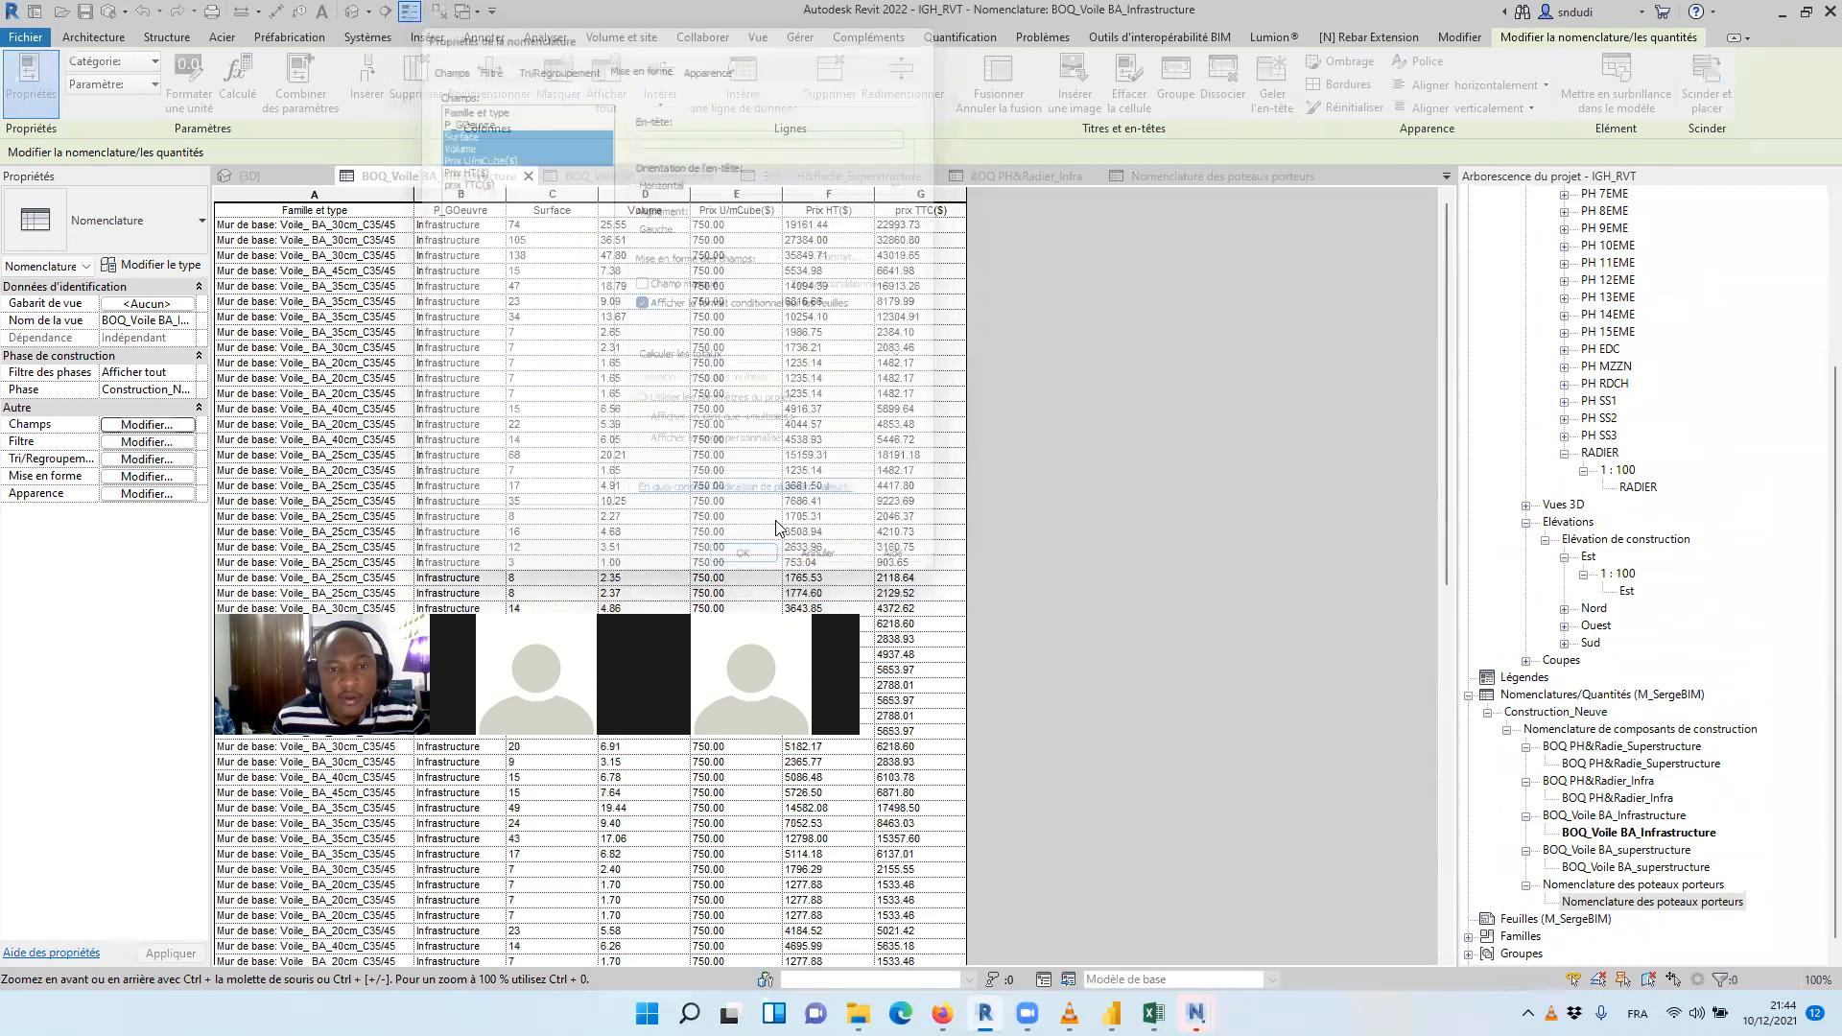
pyautogui.scroll(-10, 825, 530)
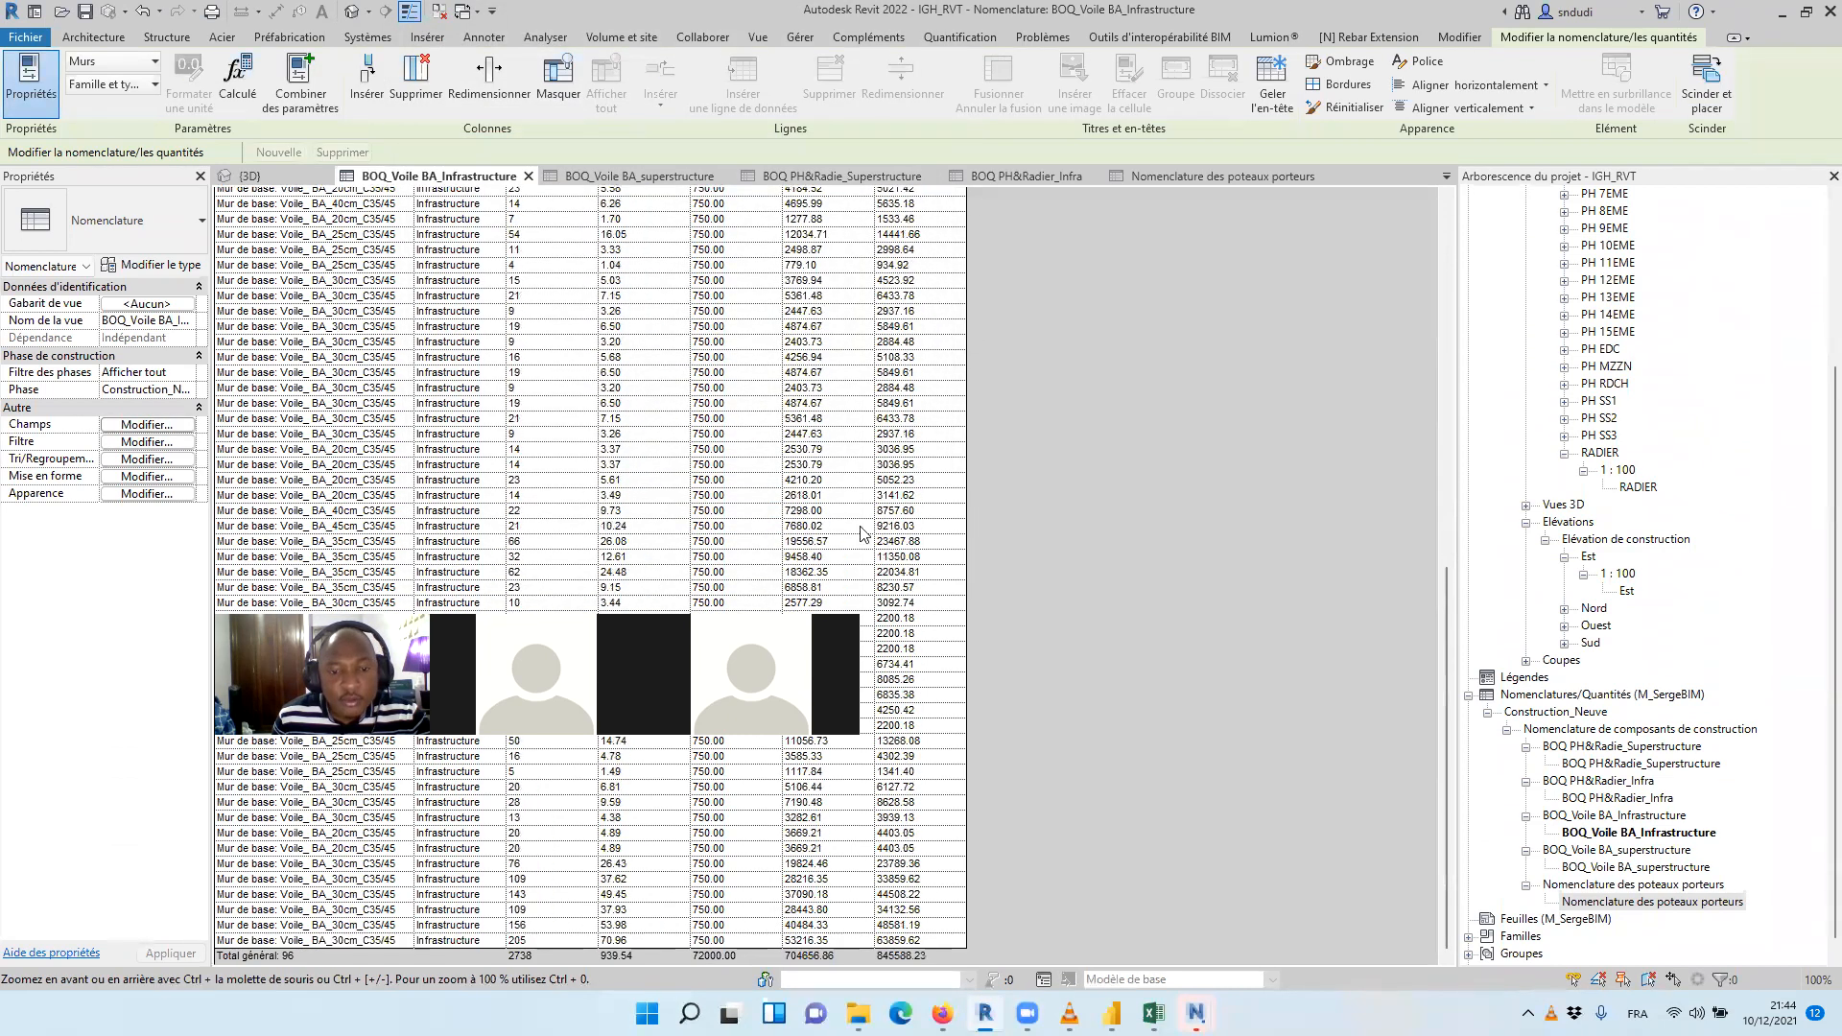
pyautogui.scroll(10, 701, 261)
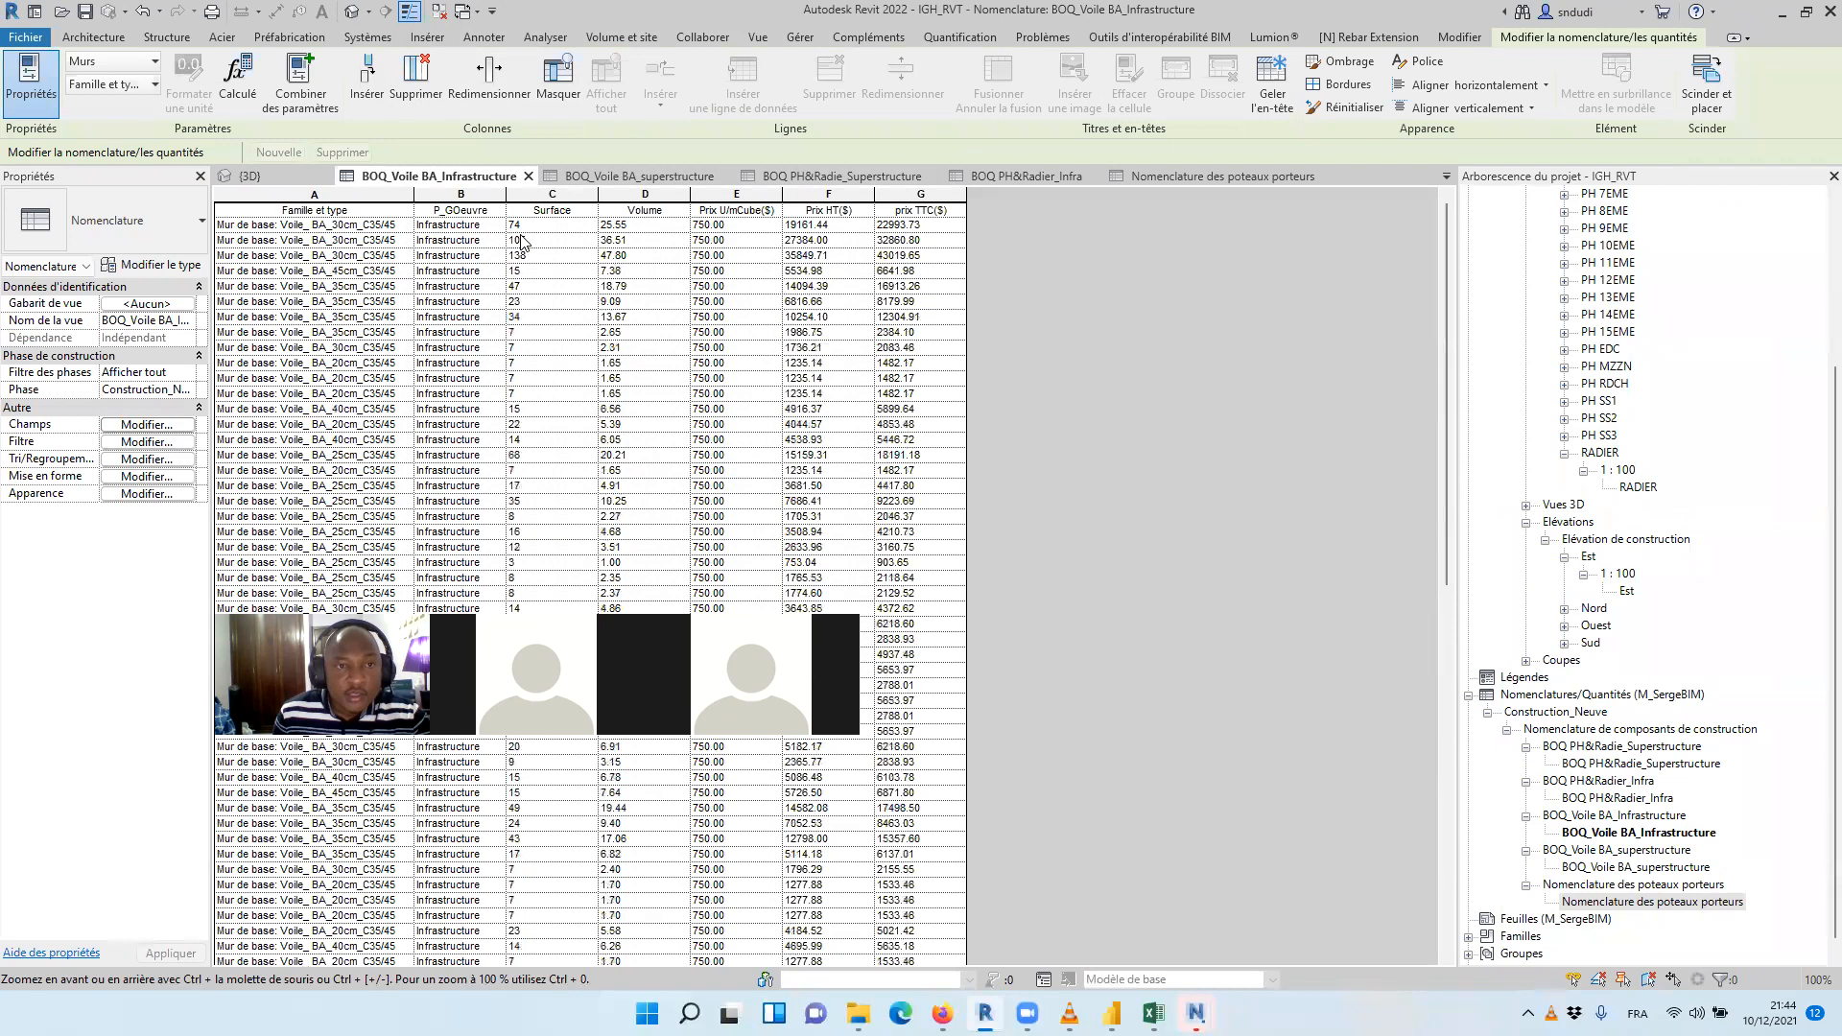
# In the BOQ_Voile BA_superstructure schedule's sorting settings, enable grand totals and turn off the blank line between groups
pyautogui.click(635, 176)
pyautogui.scroll(3, 723, 307)
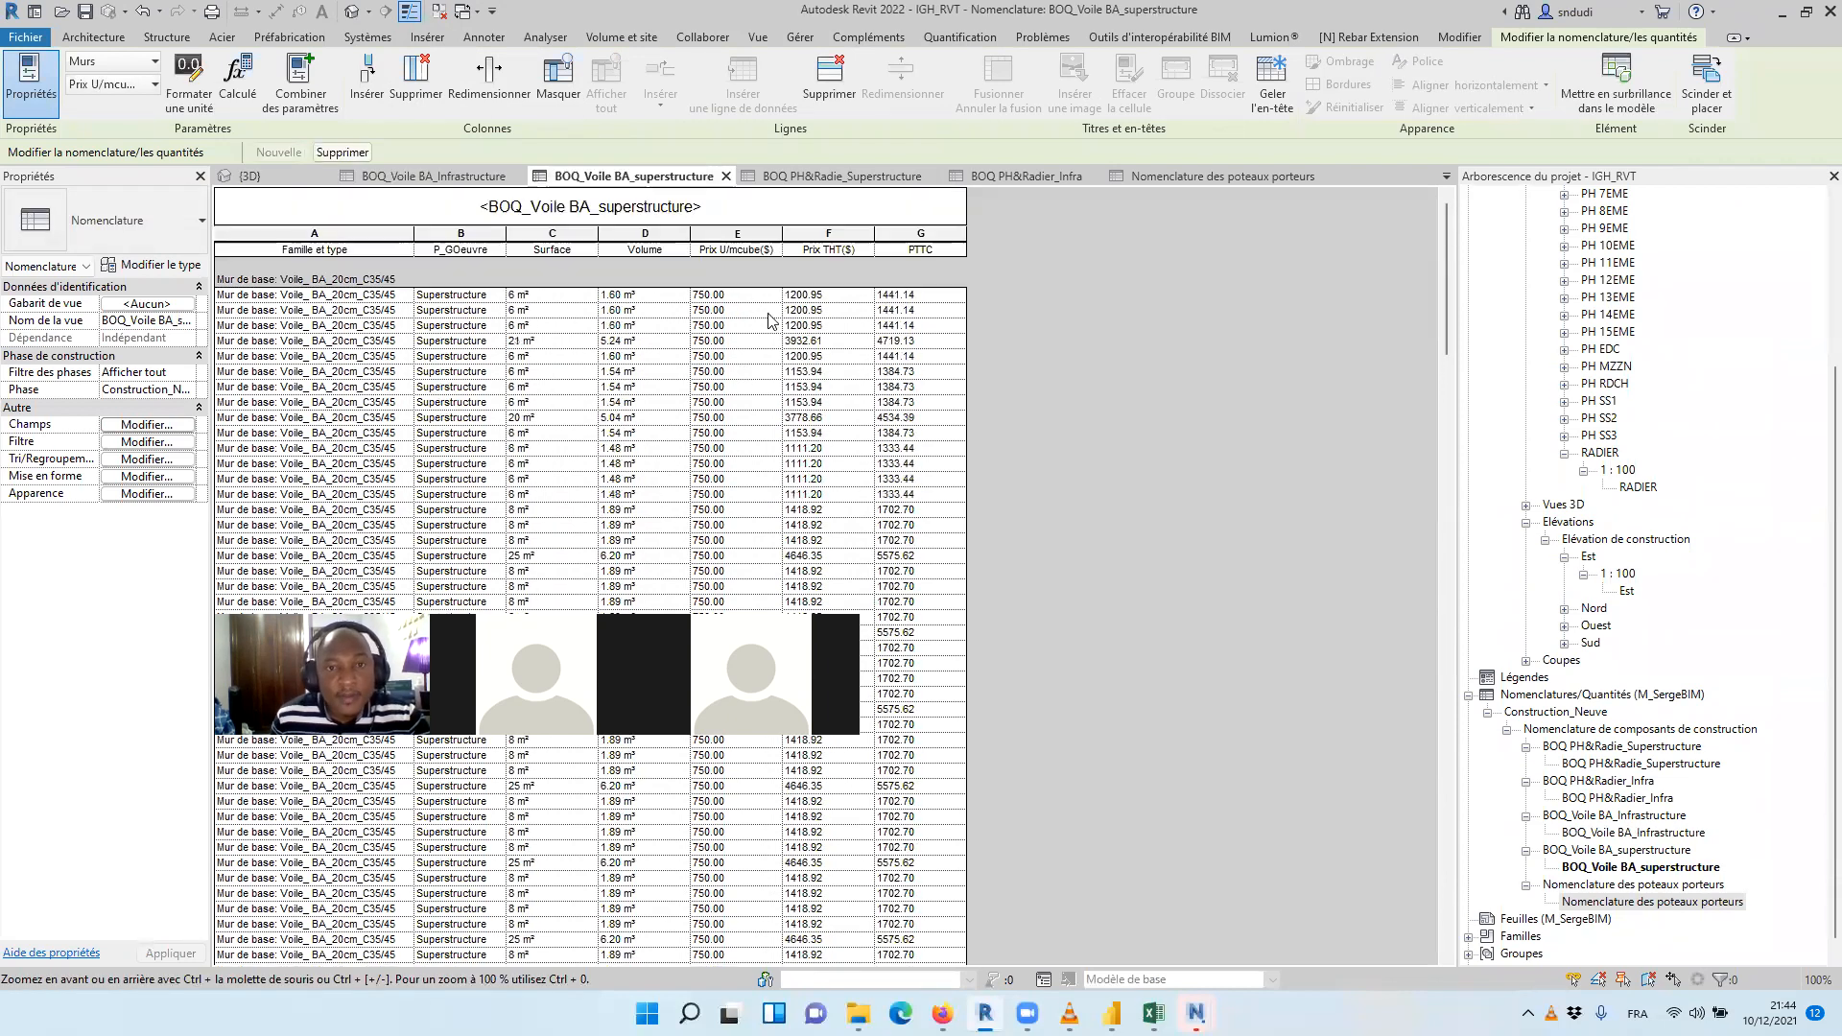
pyautogui.click(161, 426)
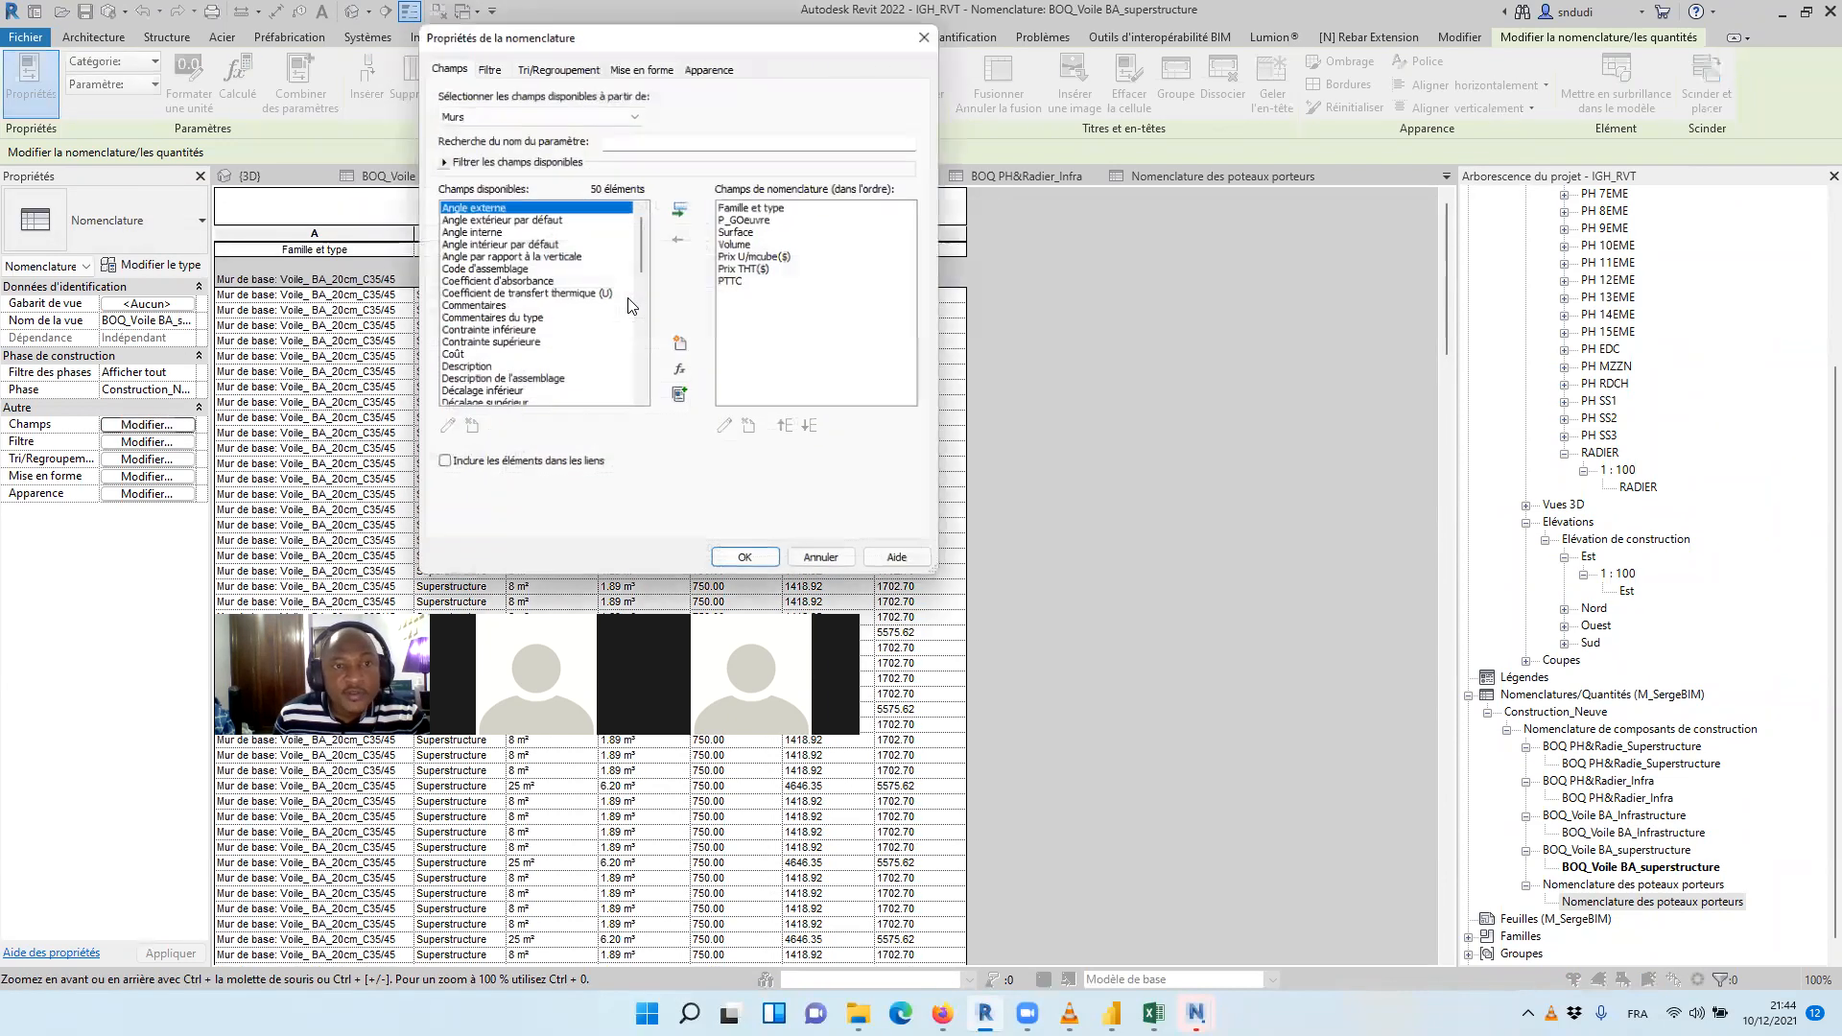
pyautogui.click(540, 70)
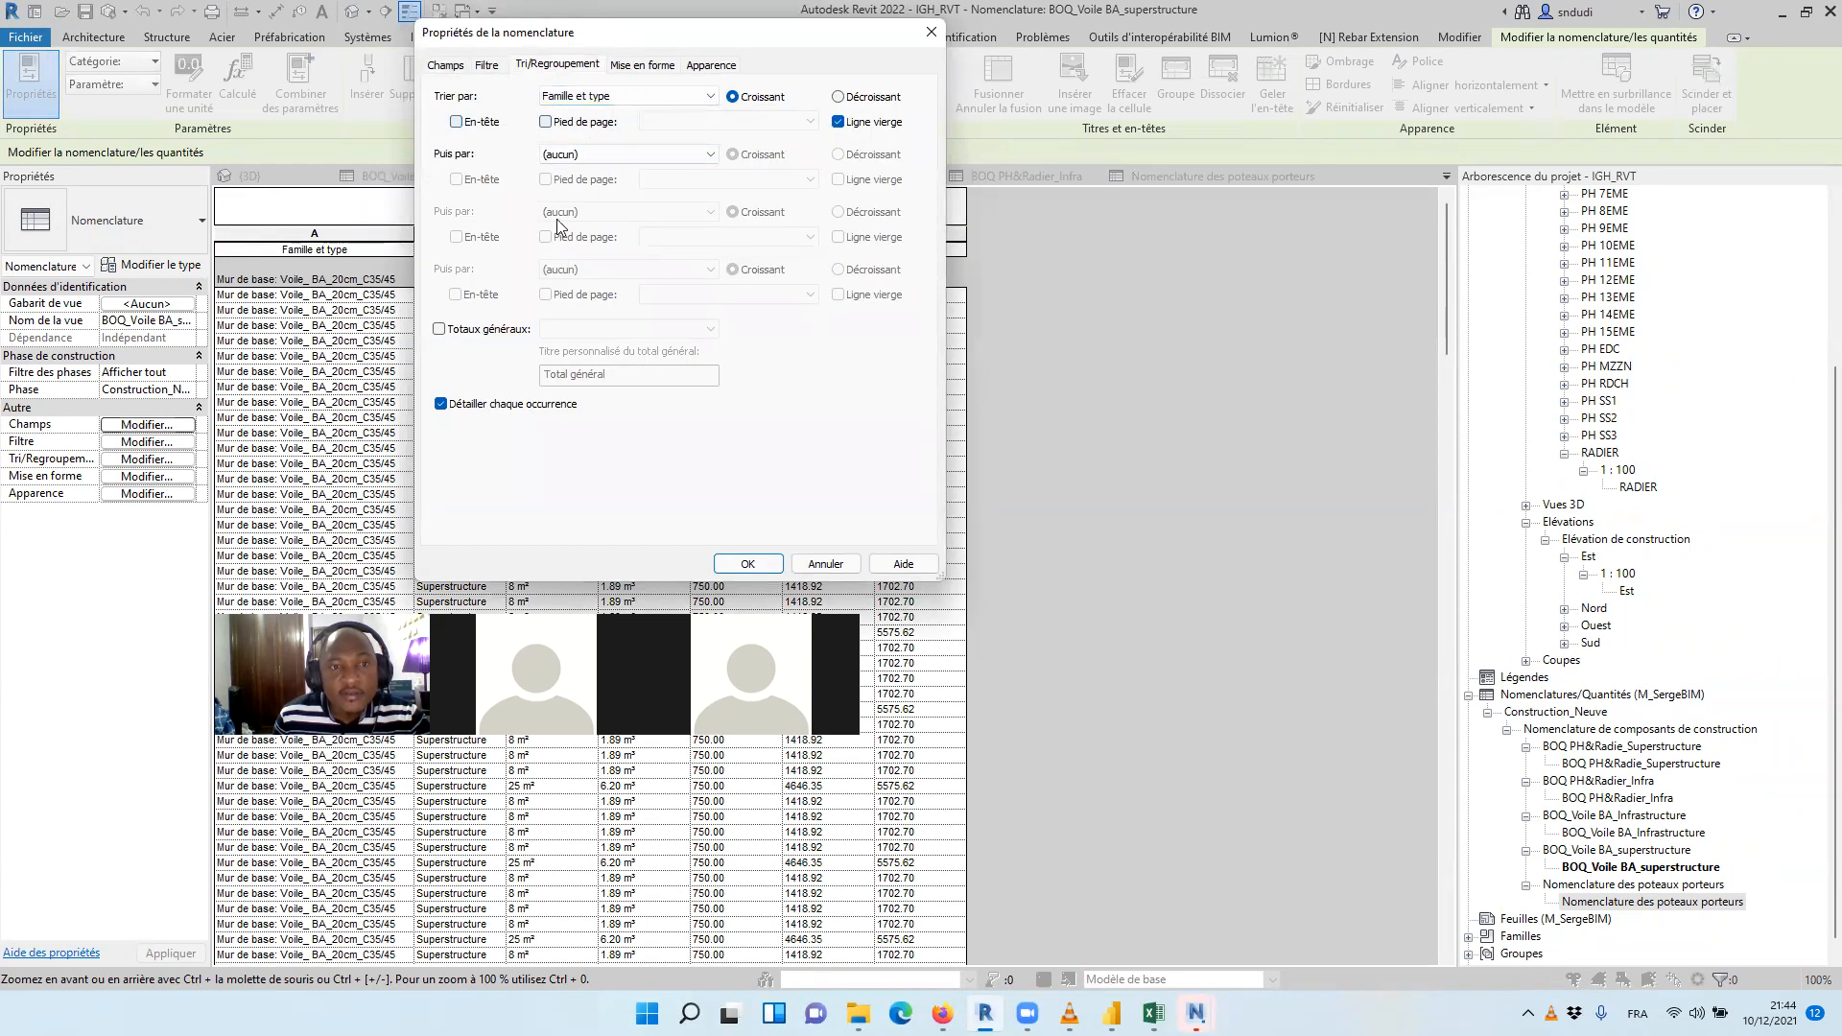
pyautogui.click(443, 330)
pyautogui.click(838, 122)
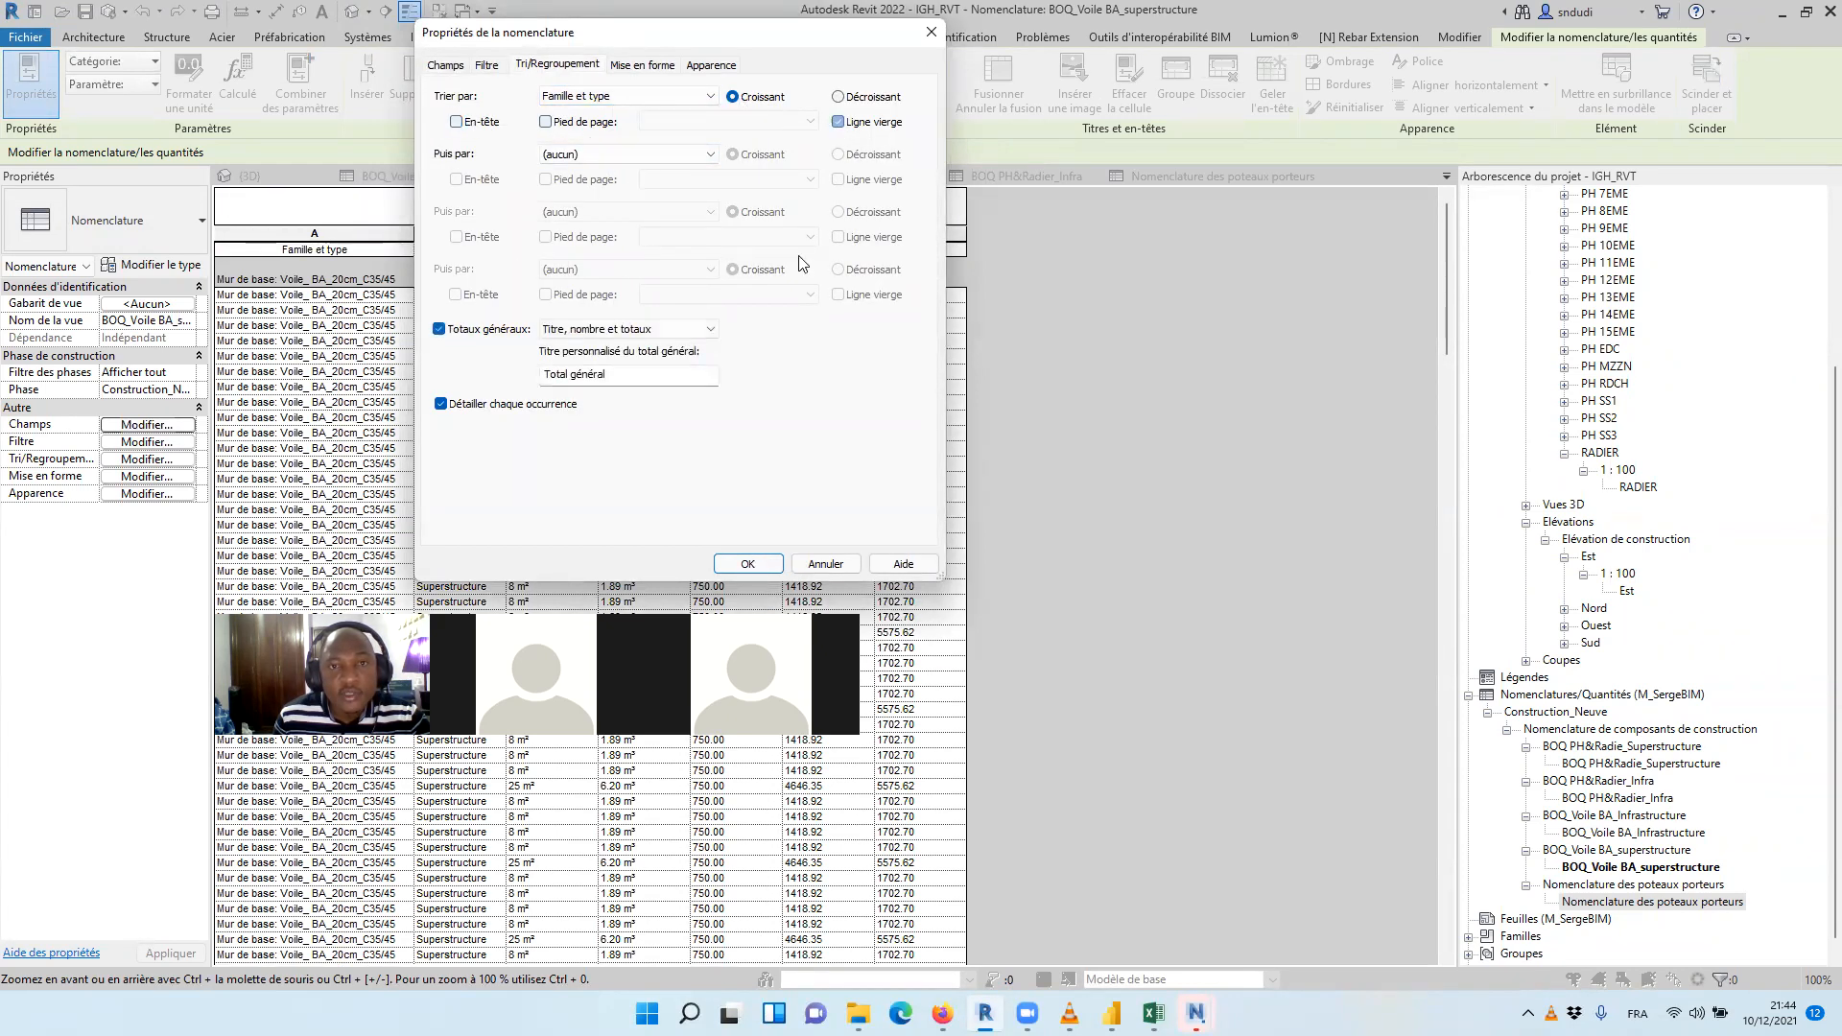
# Override the project settings in the superstructure wall schedule's Surface format and set the unit symbol to Aucun(e)
pyautogui.click(630, 69)
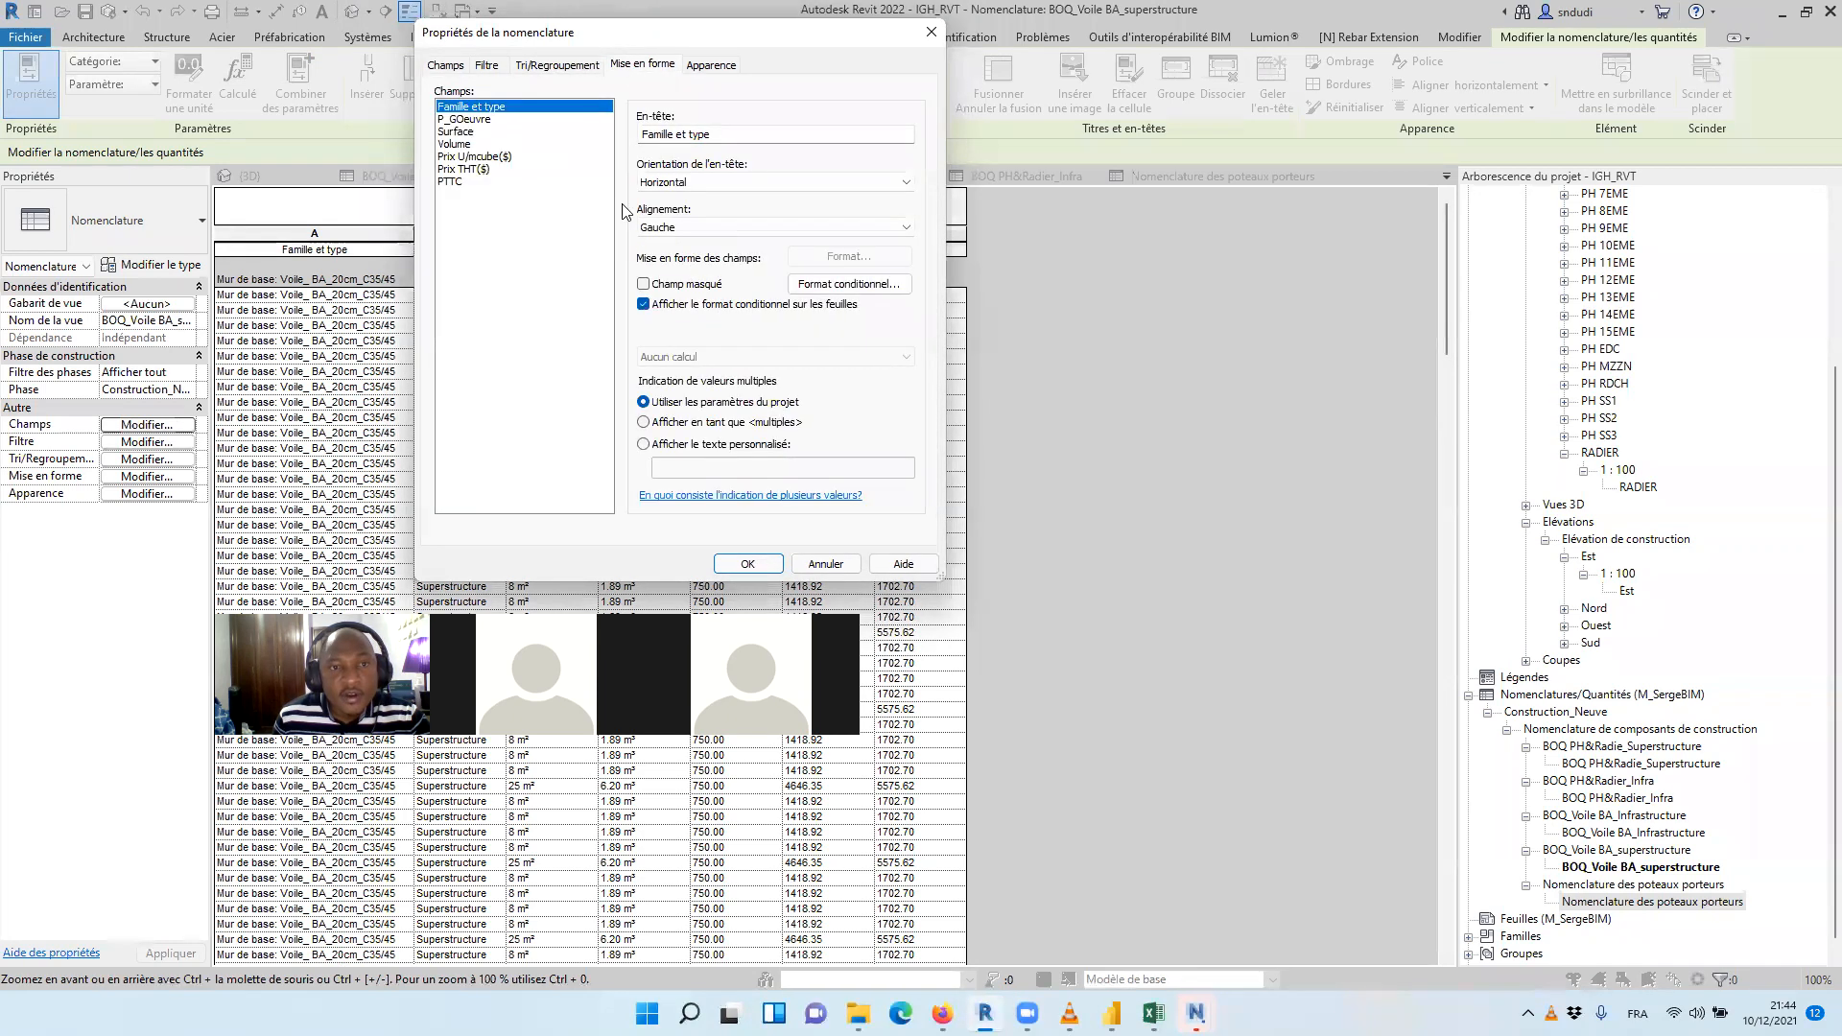
pyautogui.click(458, 132)
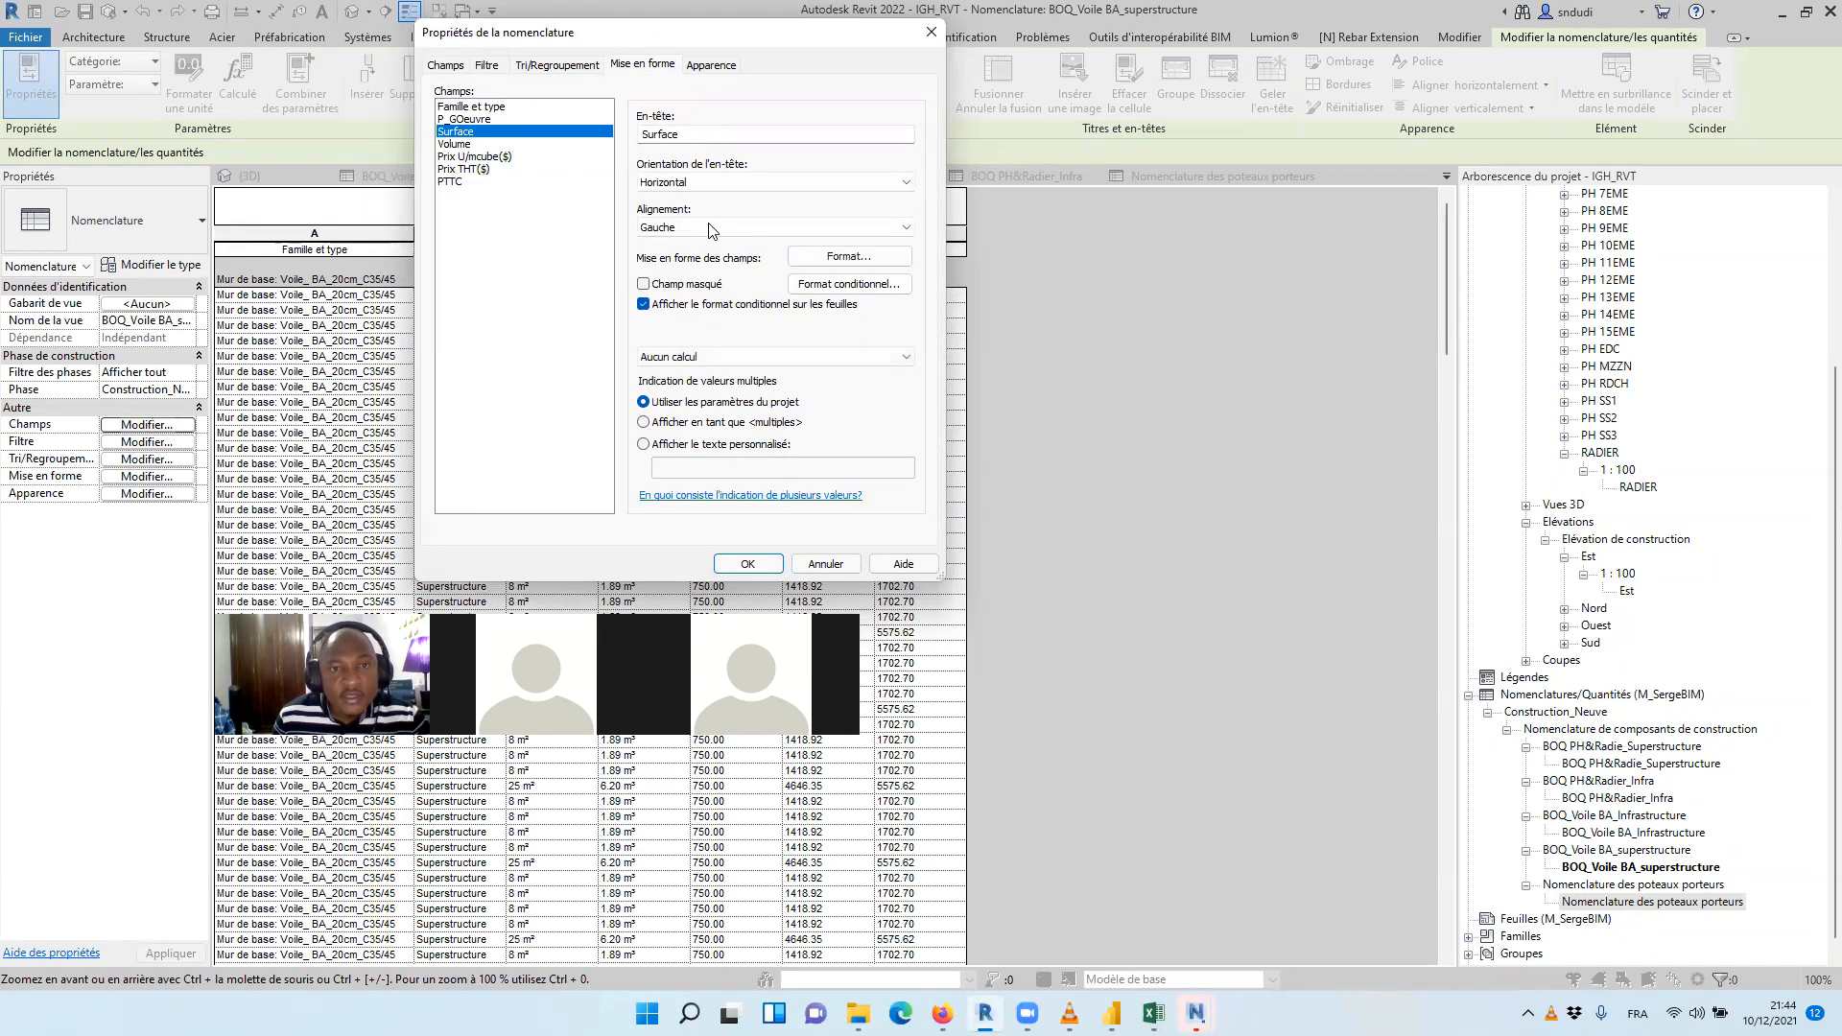
pyautogui.click(849, 256)
pyautogui.click(538, 178)
pyautogui.click(614, 299)
pyautogui.click(575, 316)
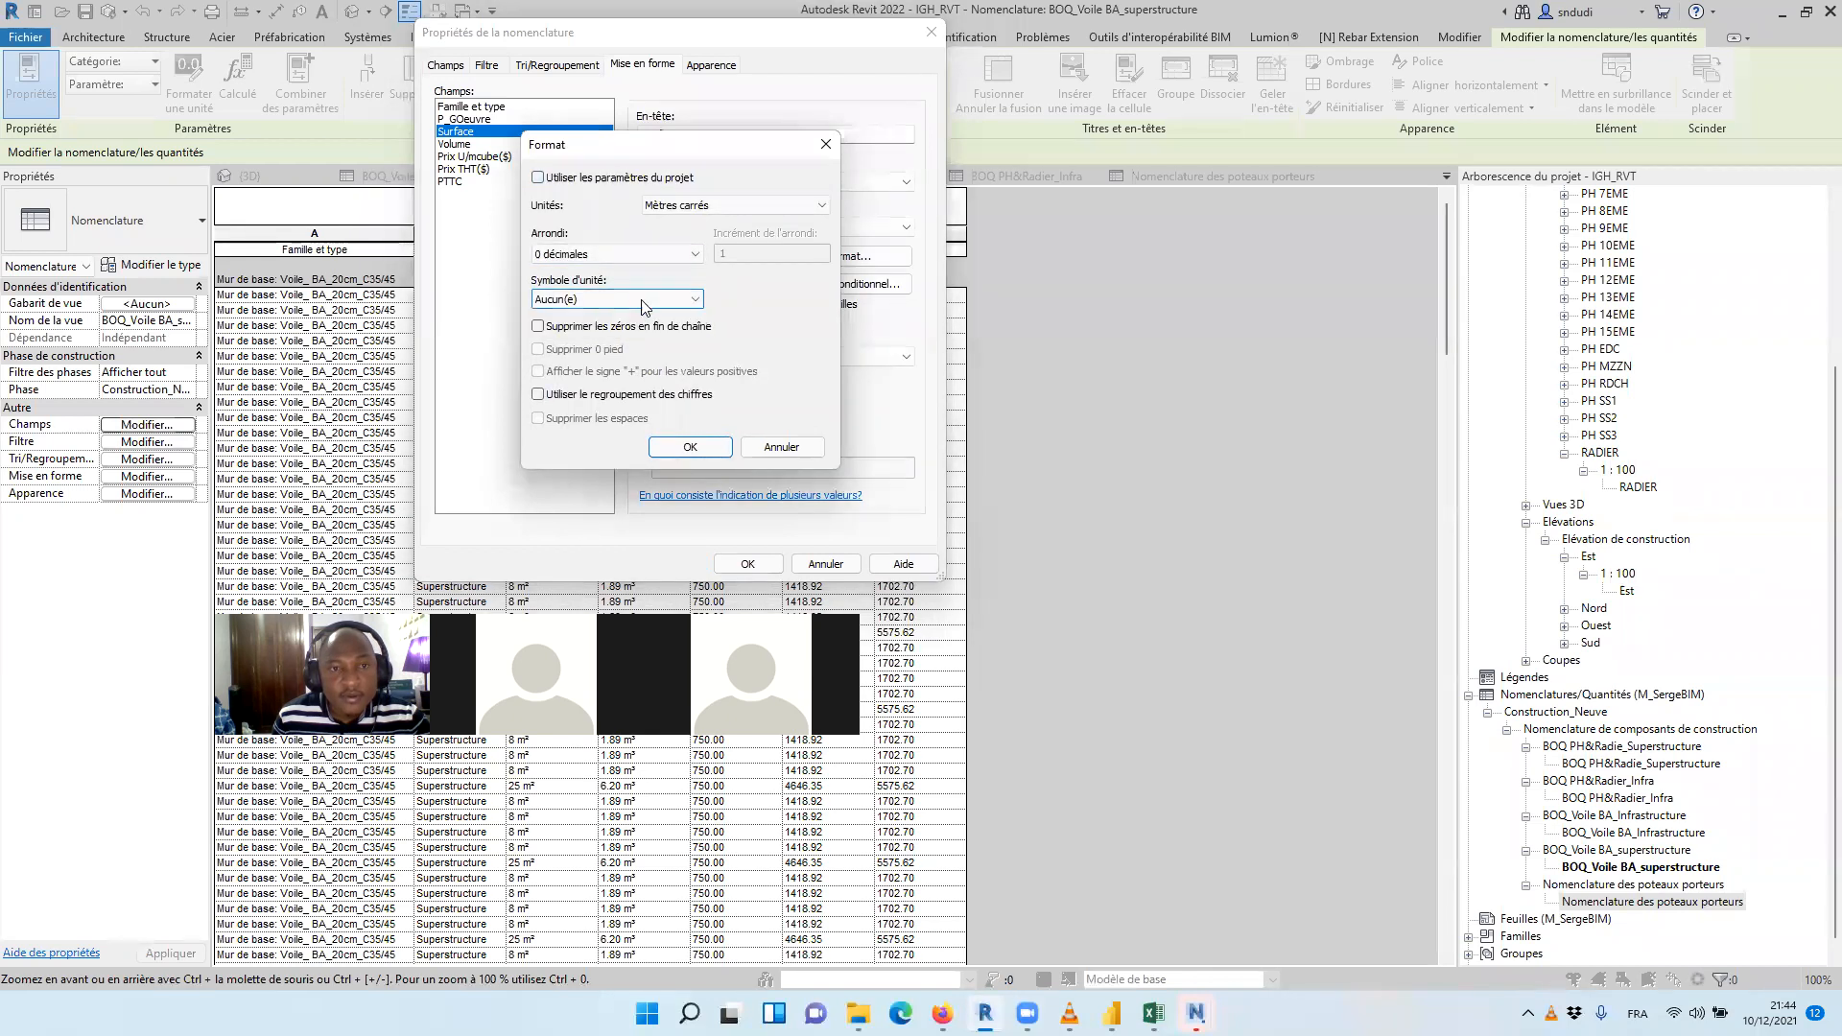
pyautogui.click(690, 447)
# Override the project settings in the superstructure wall schedule's Volume format and set the unit symbol to Aucun(e)
pyautogui.click(454, 144)
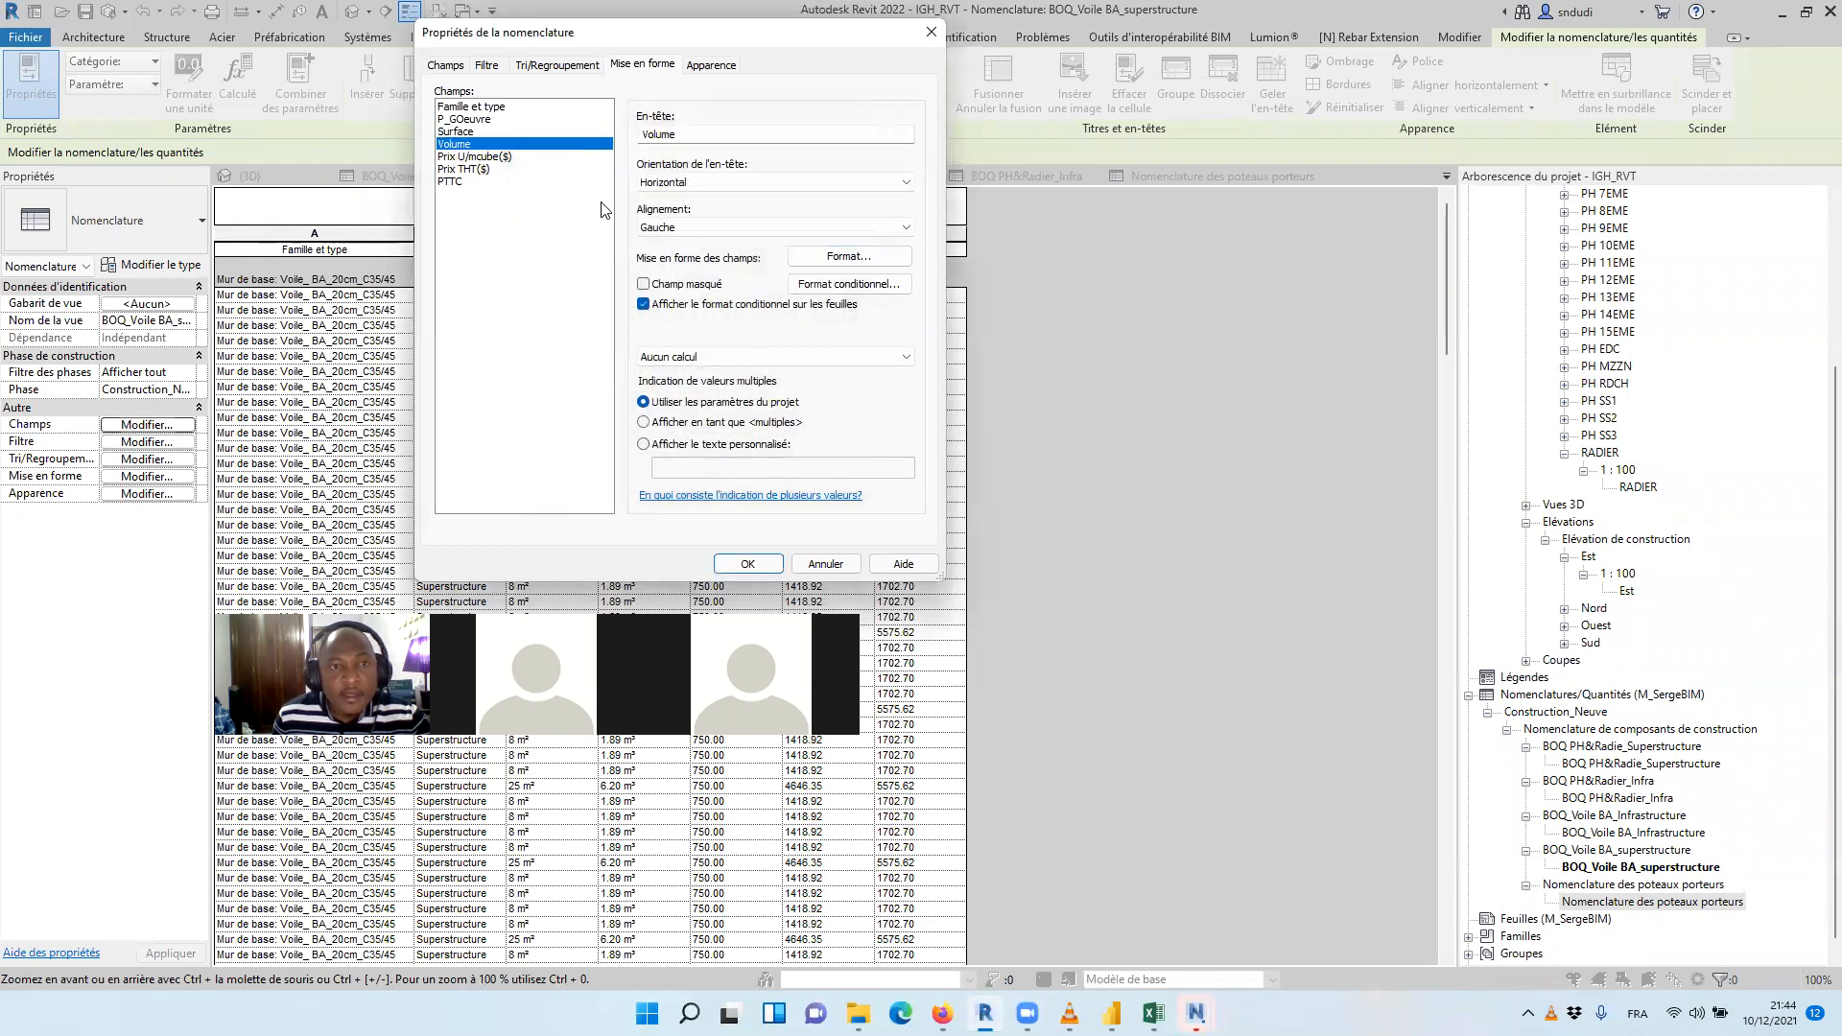
pyautogui.click(849, 256)
pyautogui.click(538, 177)
pyautogui.click(599, 300)
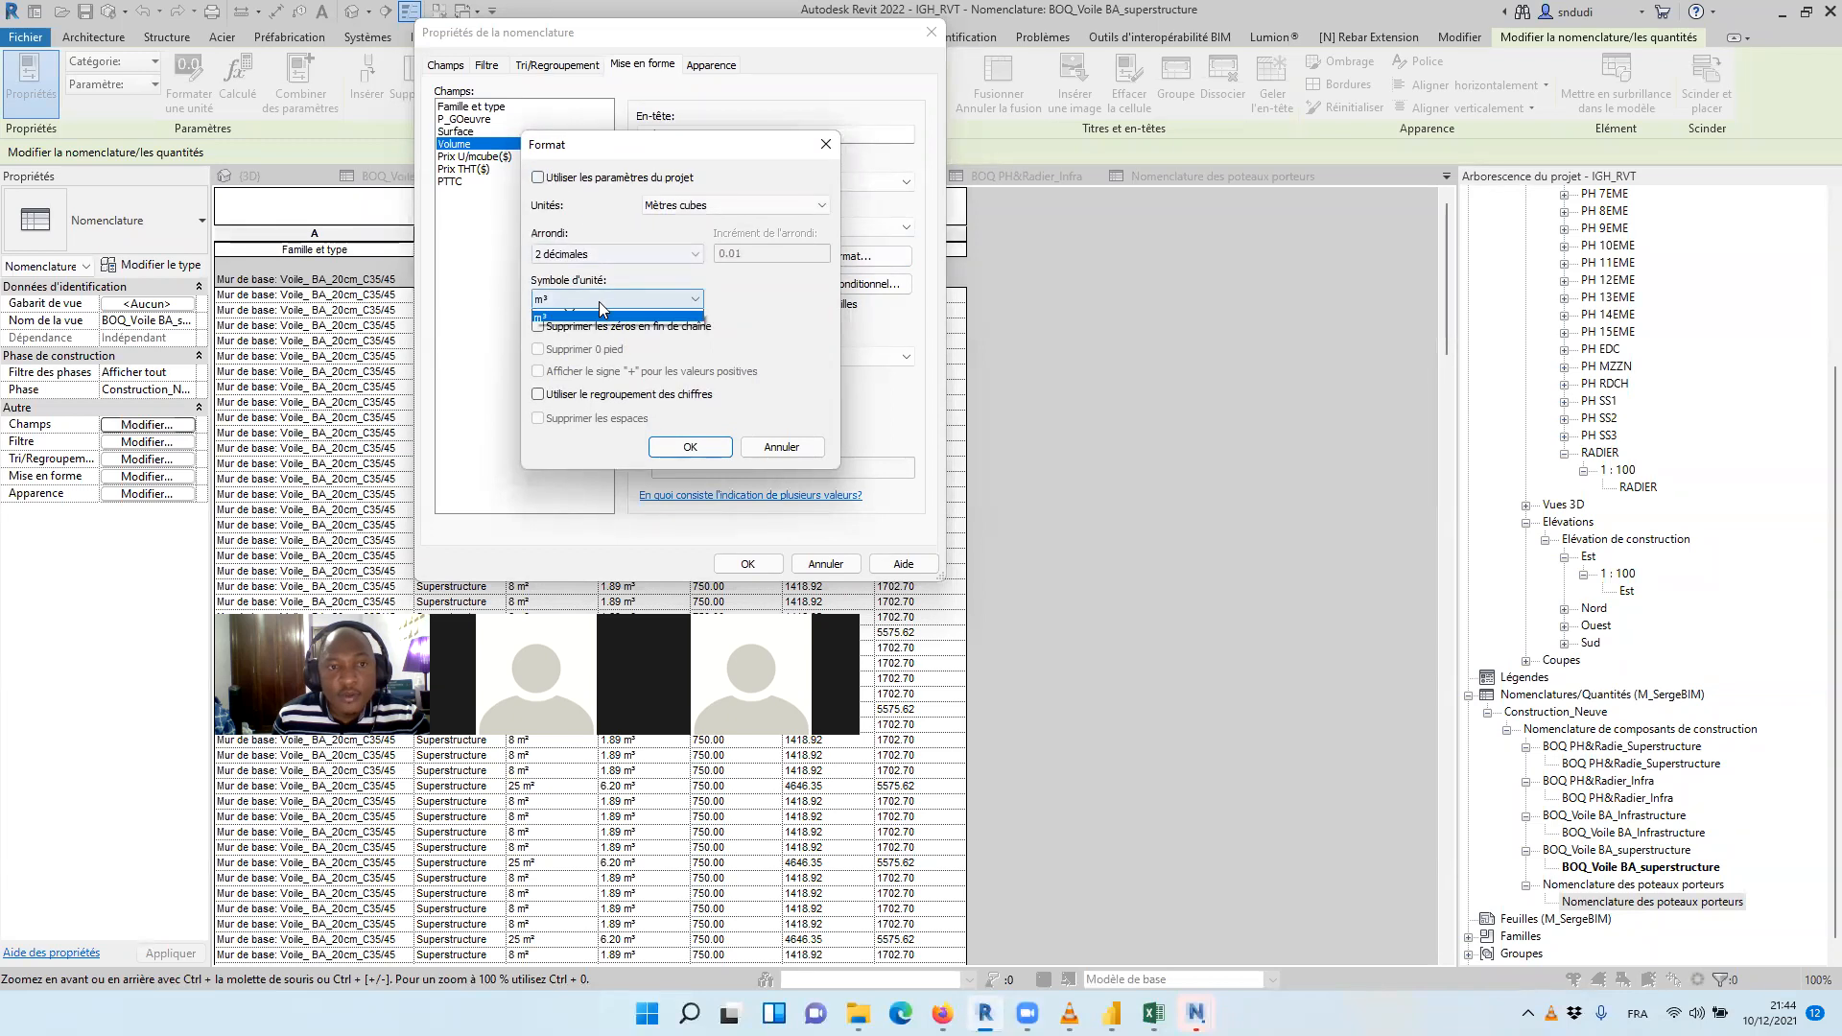
pyautogui.click(576, 318)
pyautogui.click(690, 447)
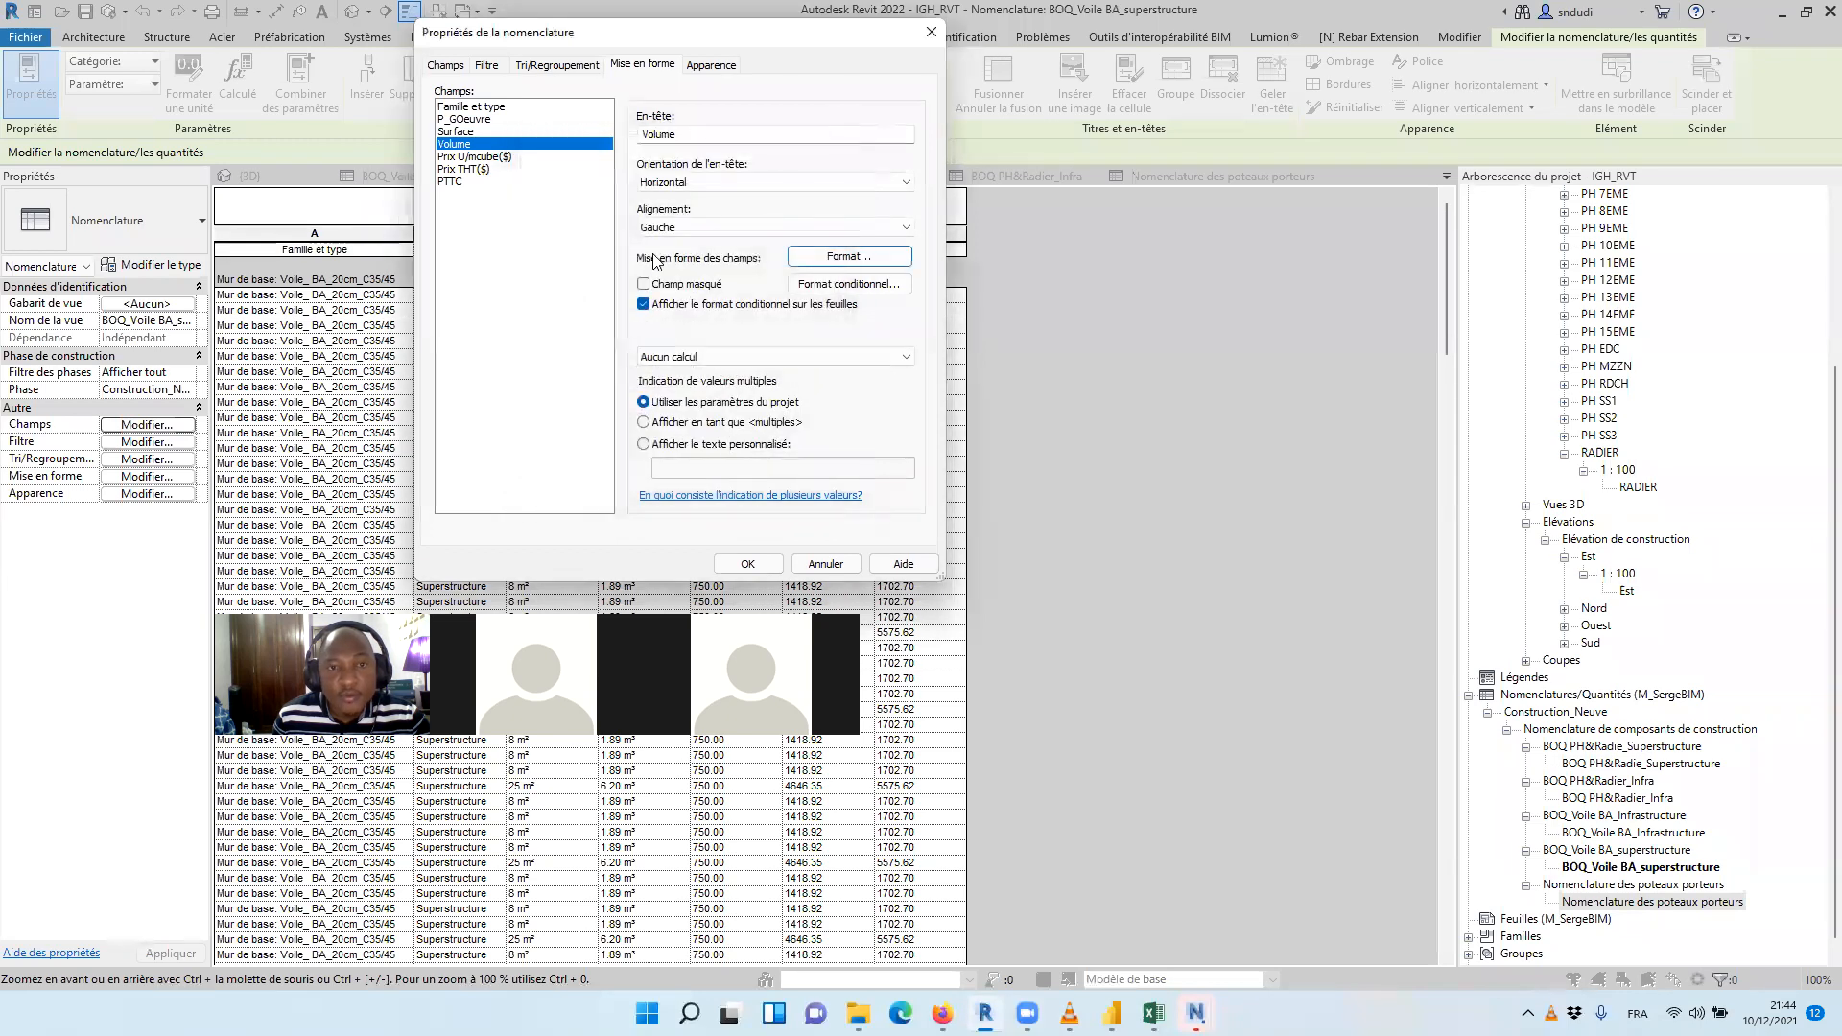
# Turn off the title display and the blank line before the data in the superstructure wall schedule, and apply the settings
pyautogui.click(685, 65)
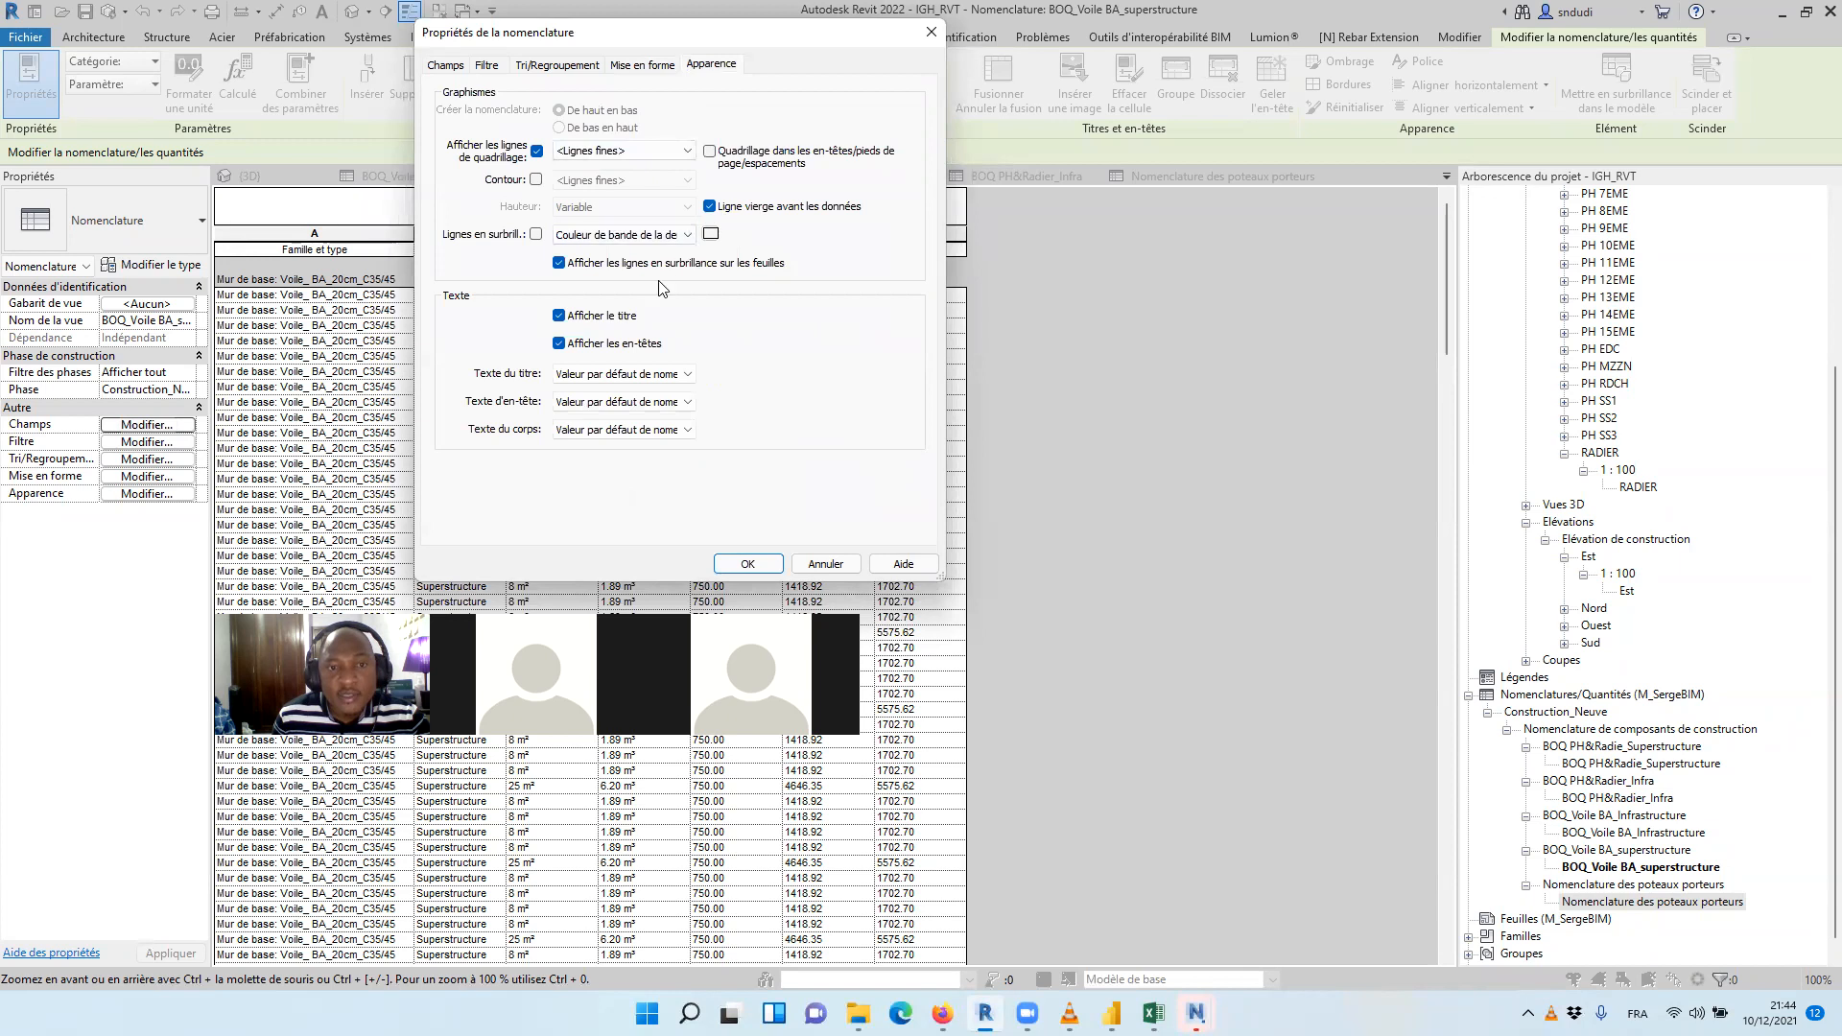
pyautogui.click(560, 316)
pyautogui.click(729, 203)
pyautogui.click(748, 563)
# Set the Surface and Volume fields of the superstructure wall schedule to calculate totals
pyautogui.scroll(-15, 678, 295)
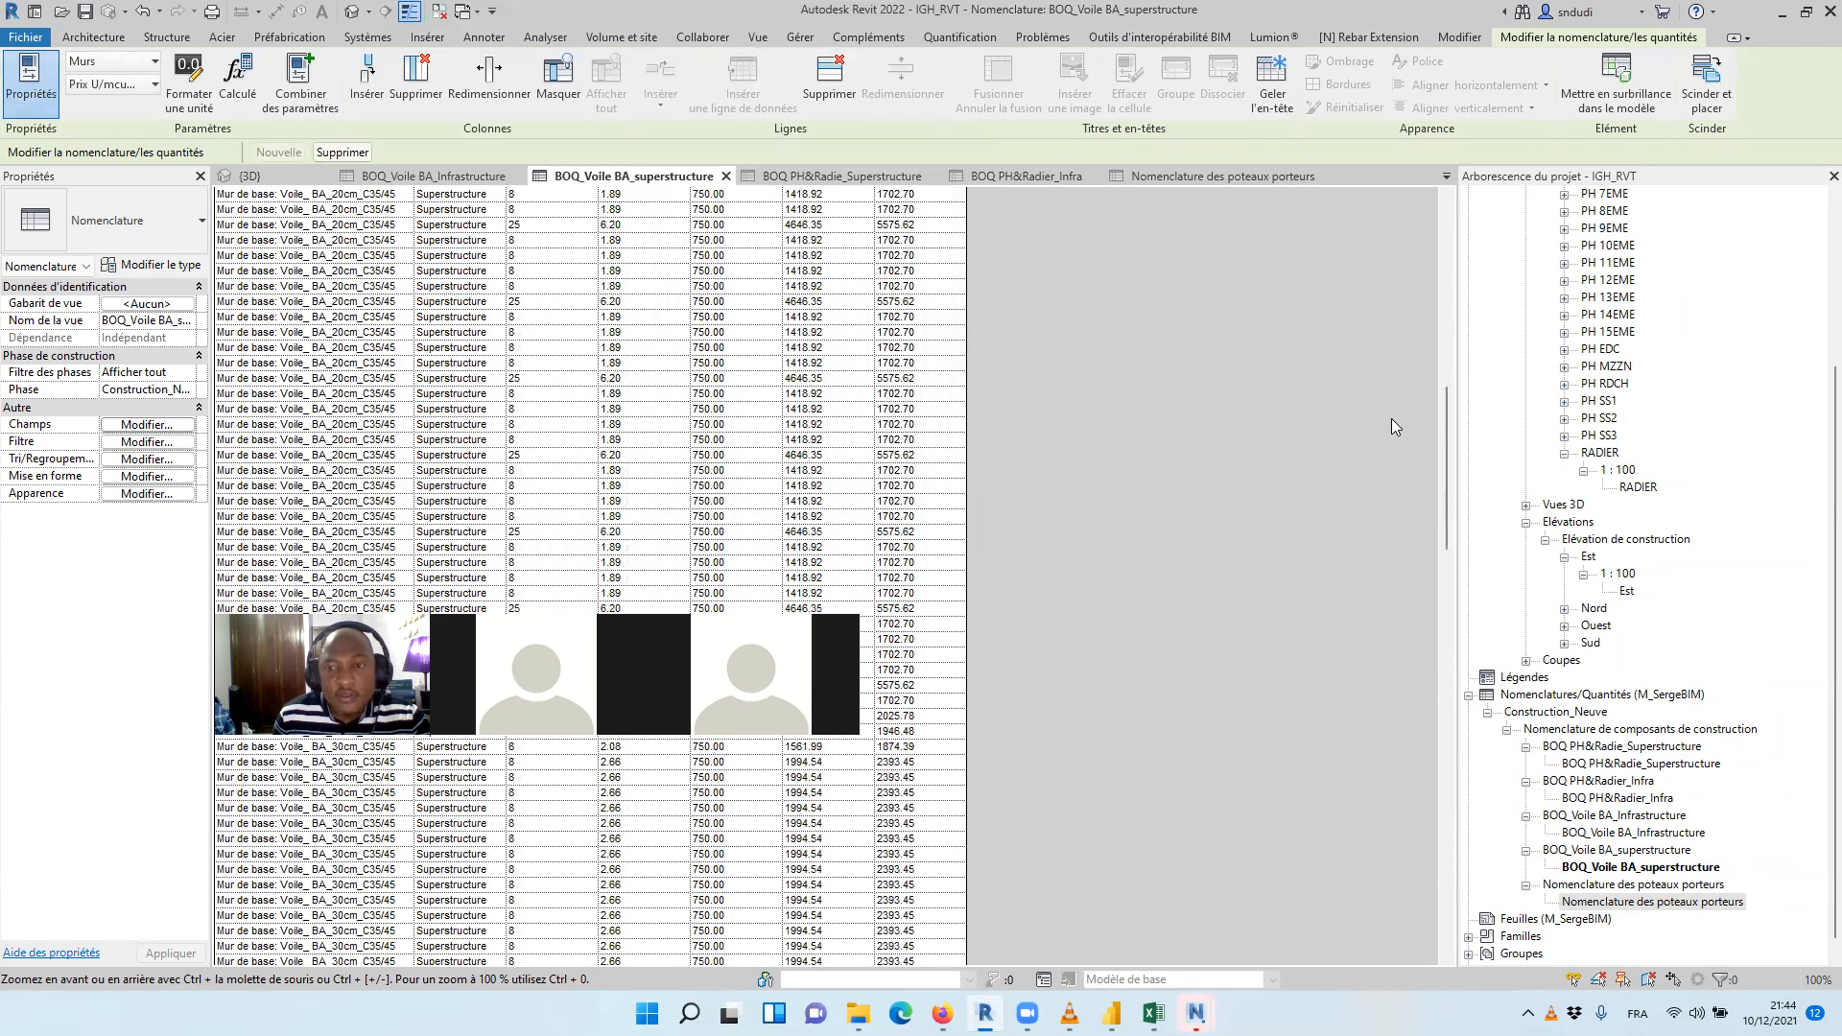
pyautogui.moveTo(1445, 422); pyautogui.dragTo(1465, 916)
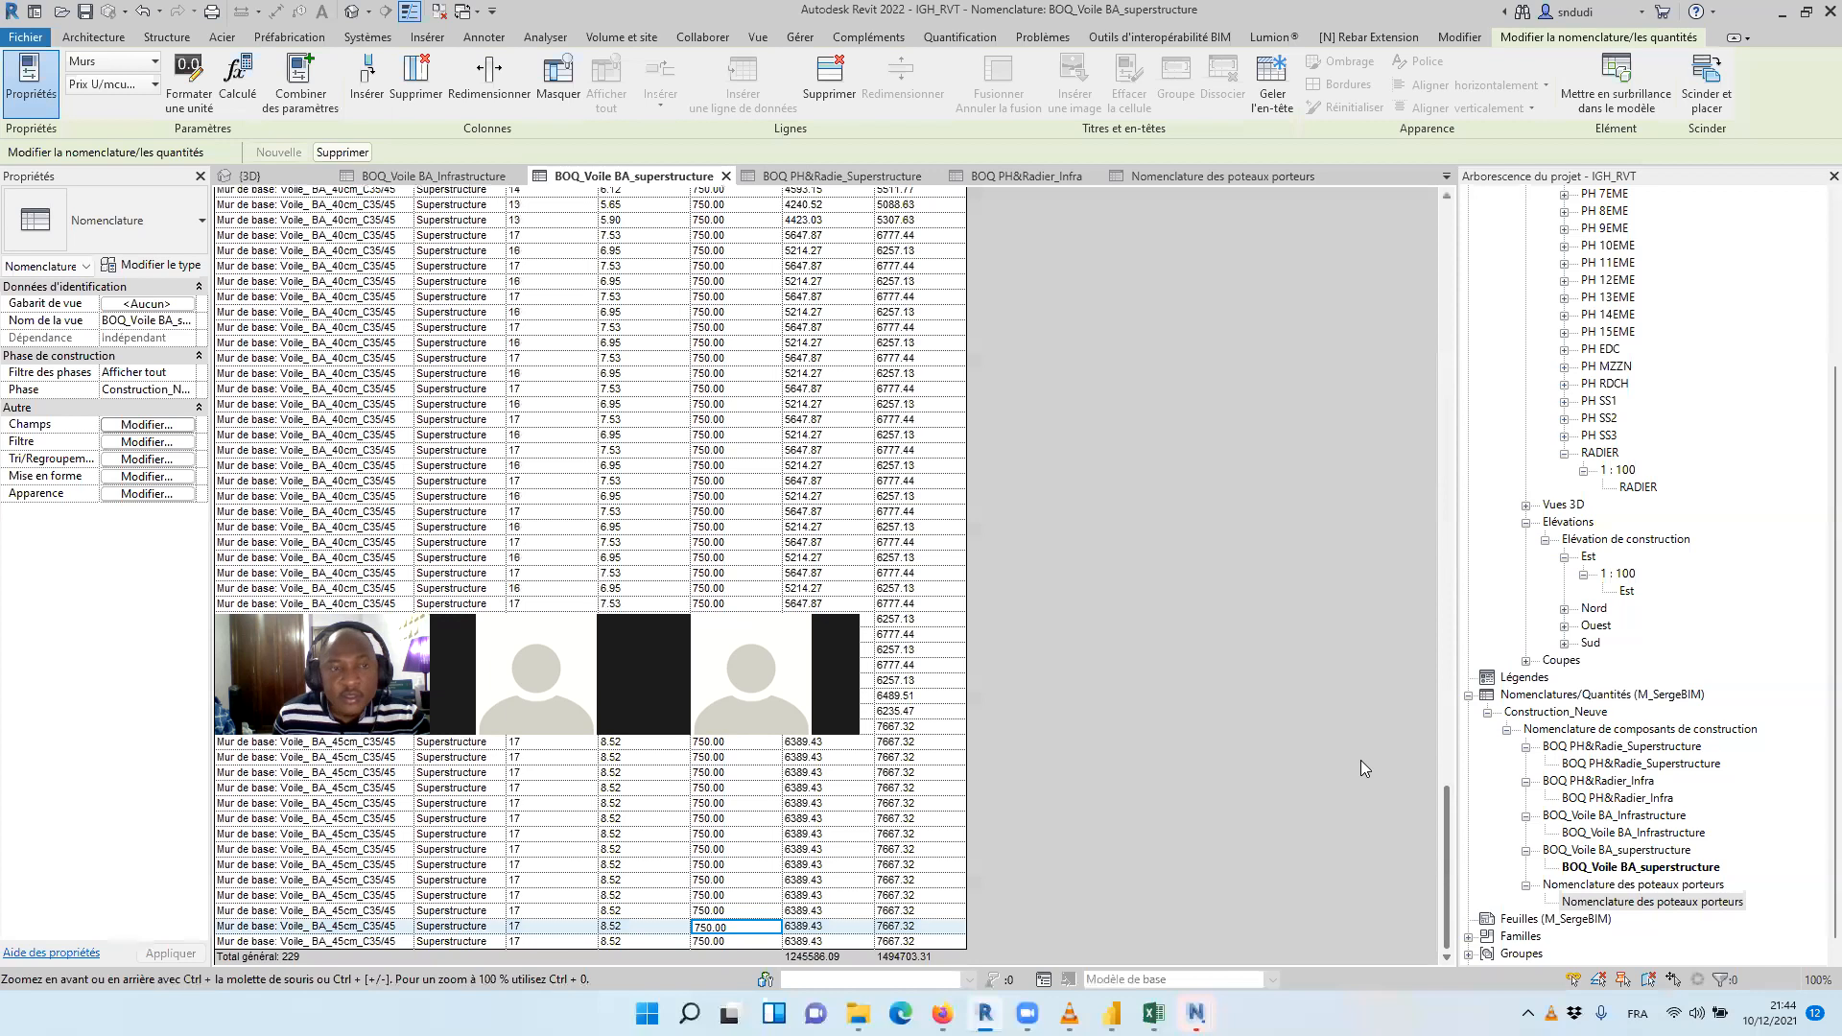
pyautogui.click(147, 424)
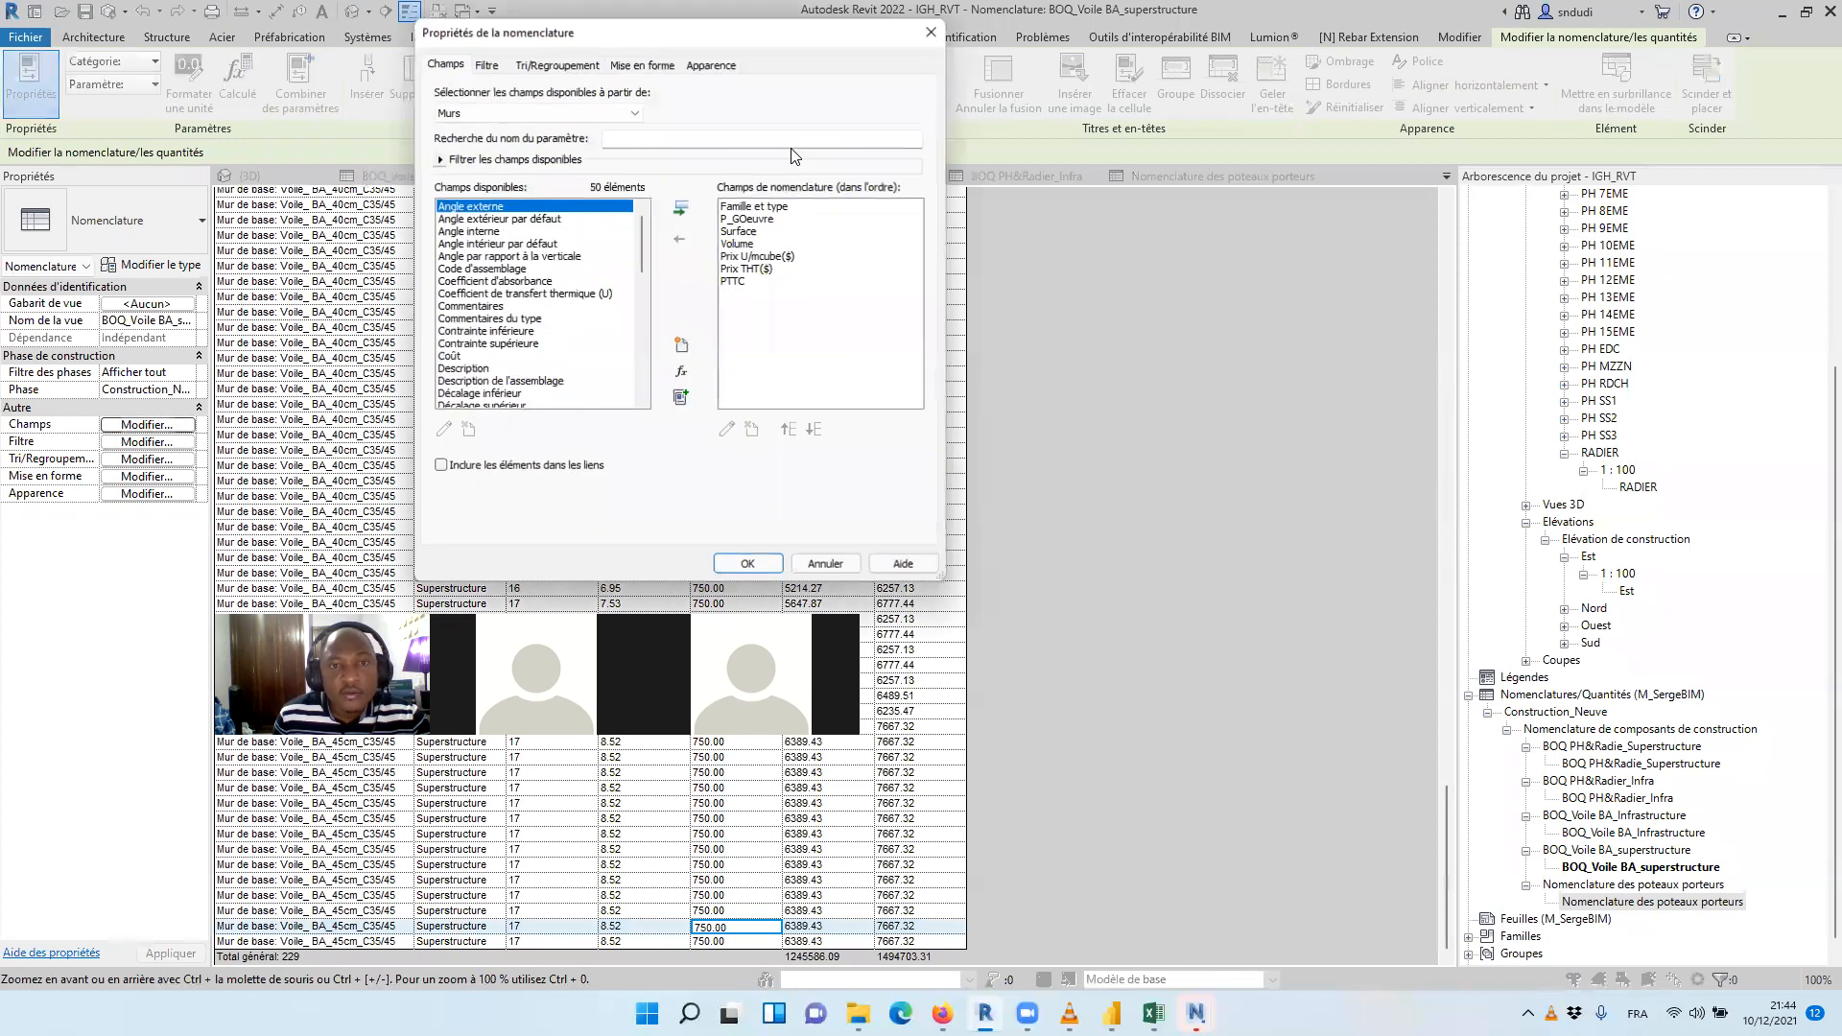
pyautogui.click(642, 64)
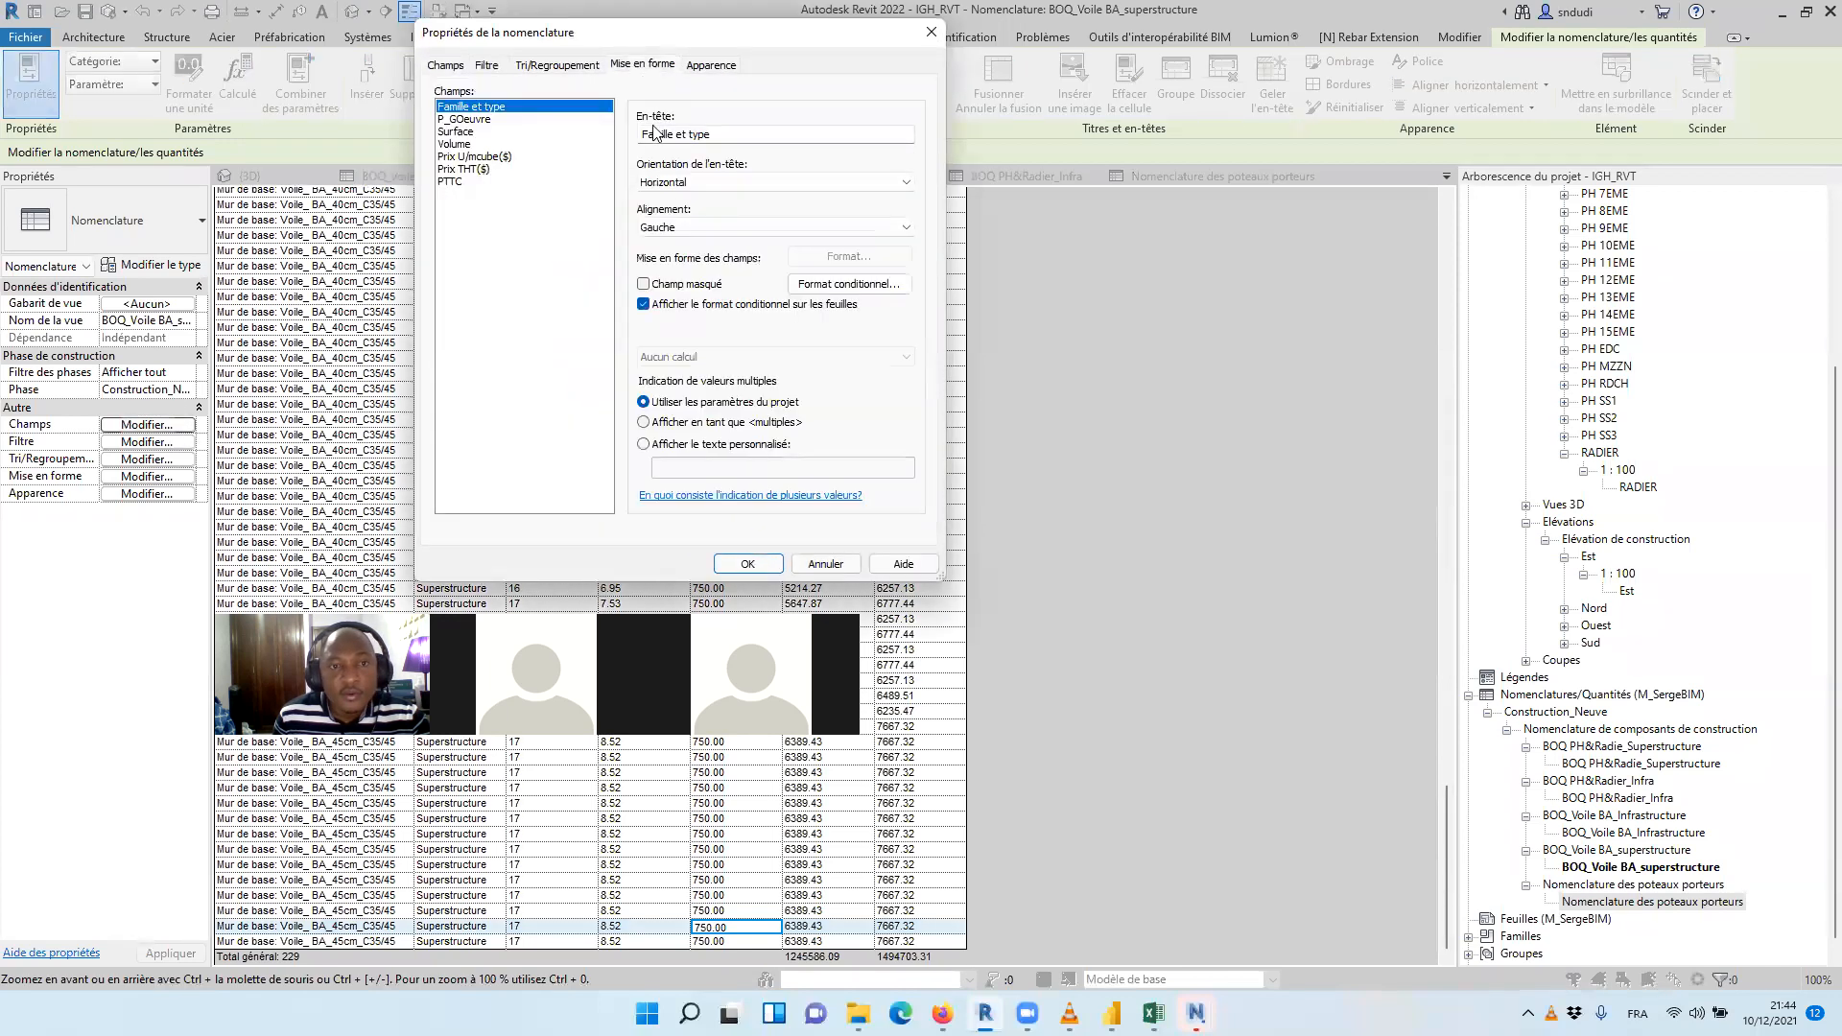
pyautogui.click(457, 132)
pyautogui.keyDown('shift'); pyautogui.click(455, 143); pyautogui.keyUp('shift')
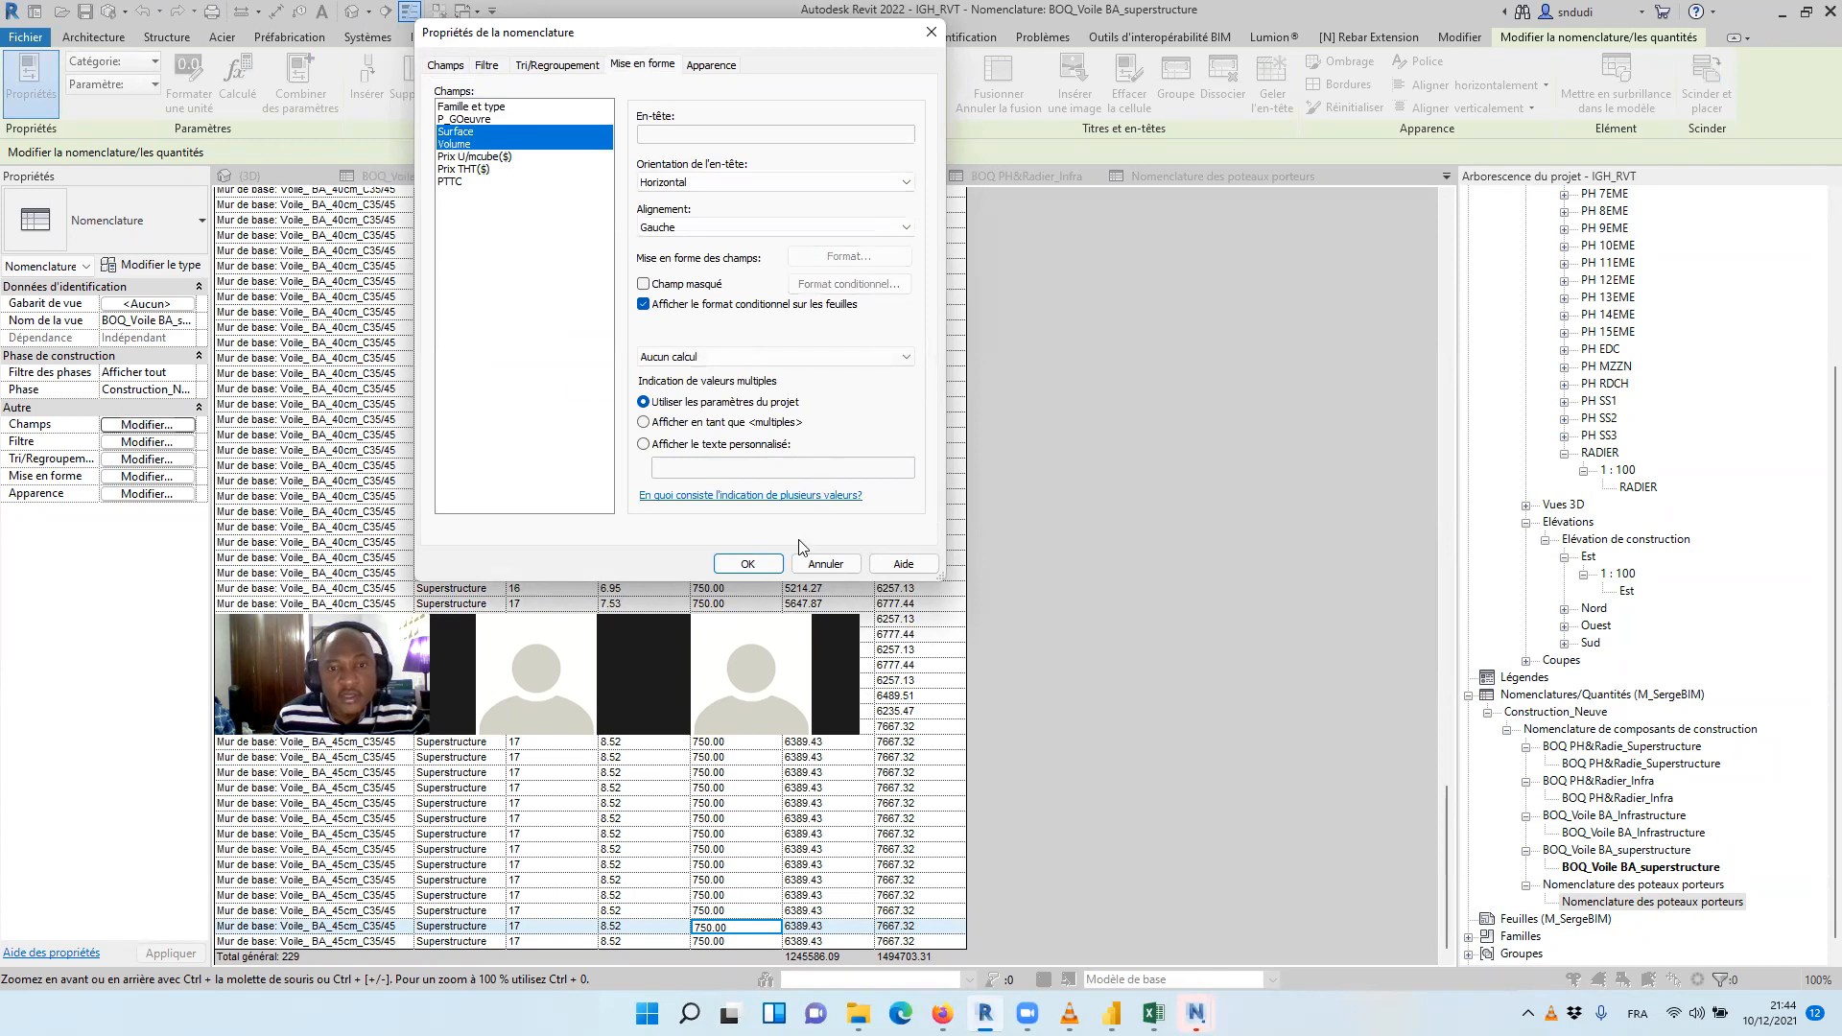
pyautogui.click(768, 356)
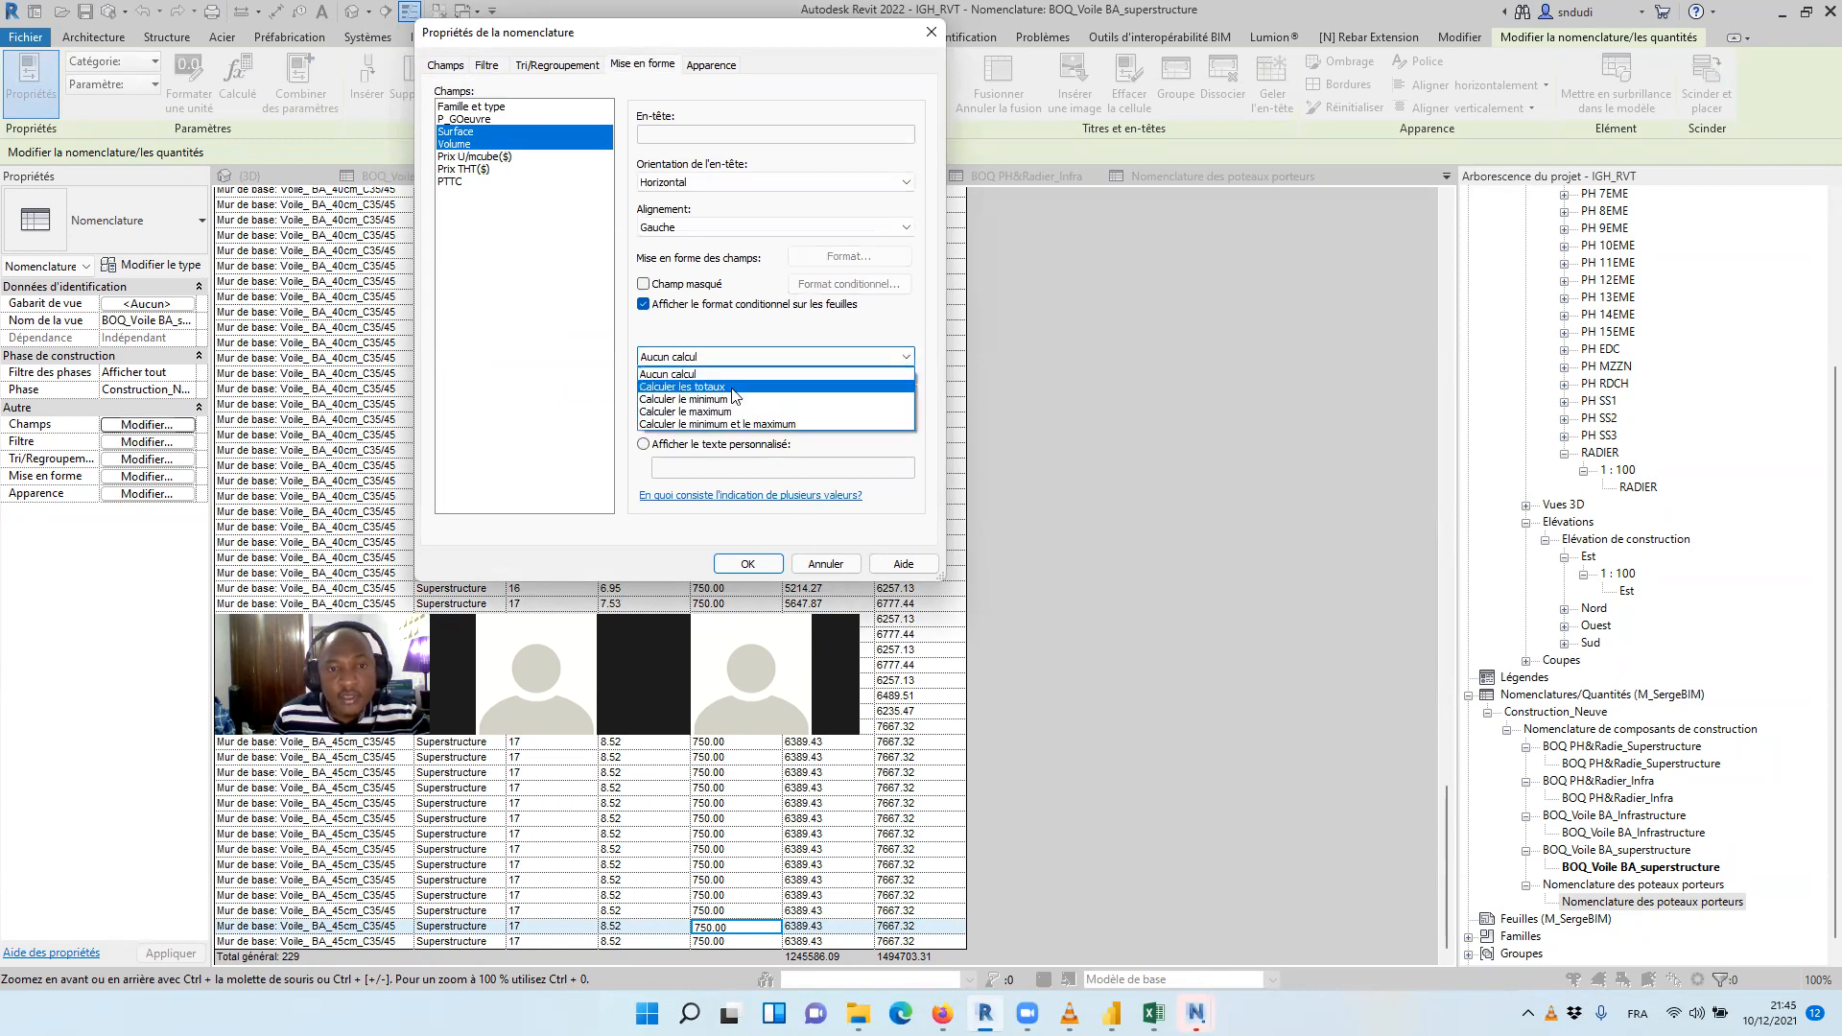
pyautogui.click(733, 388)
pyautogui.click(748, 563)
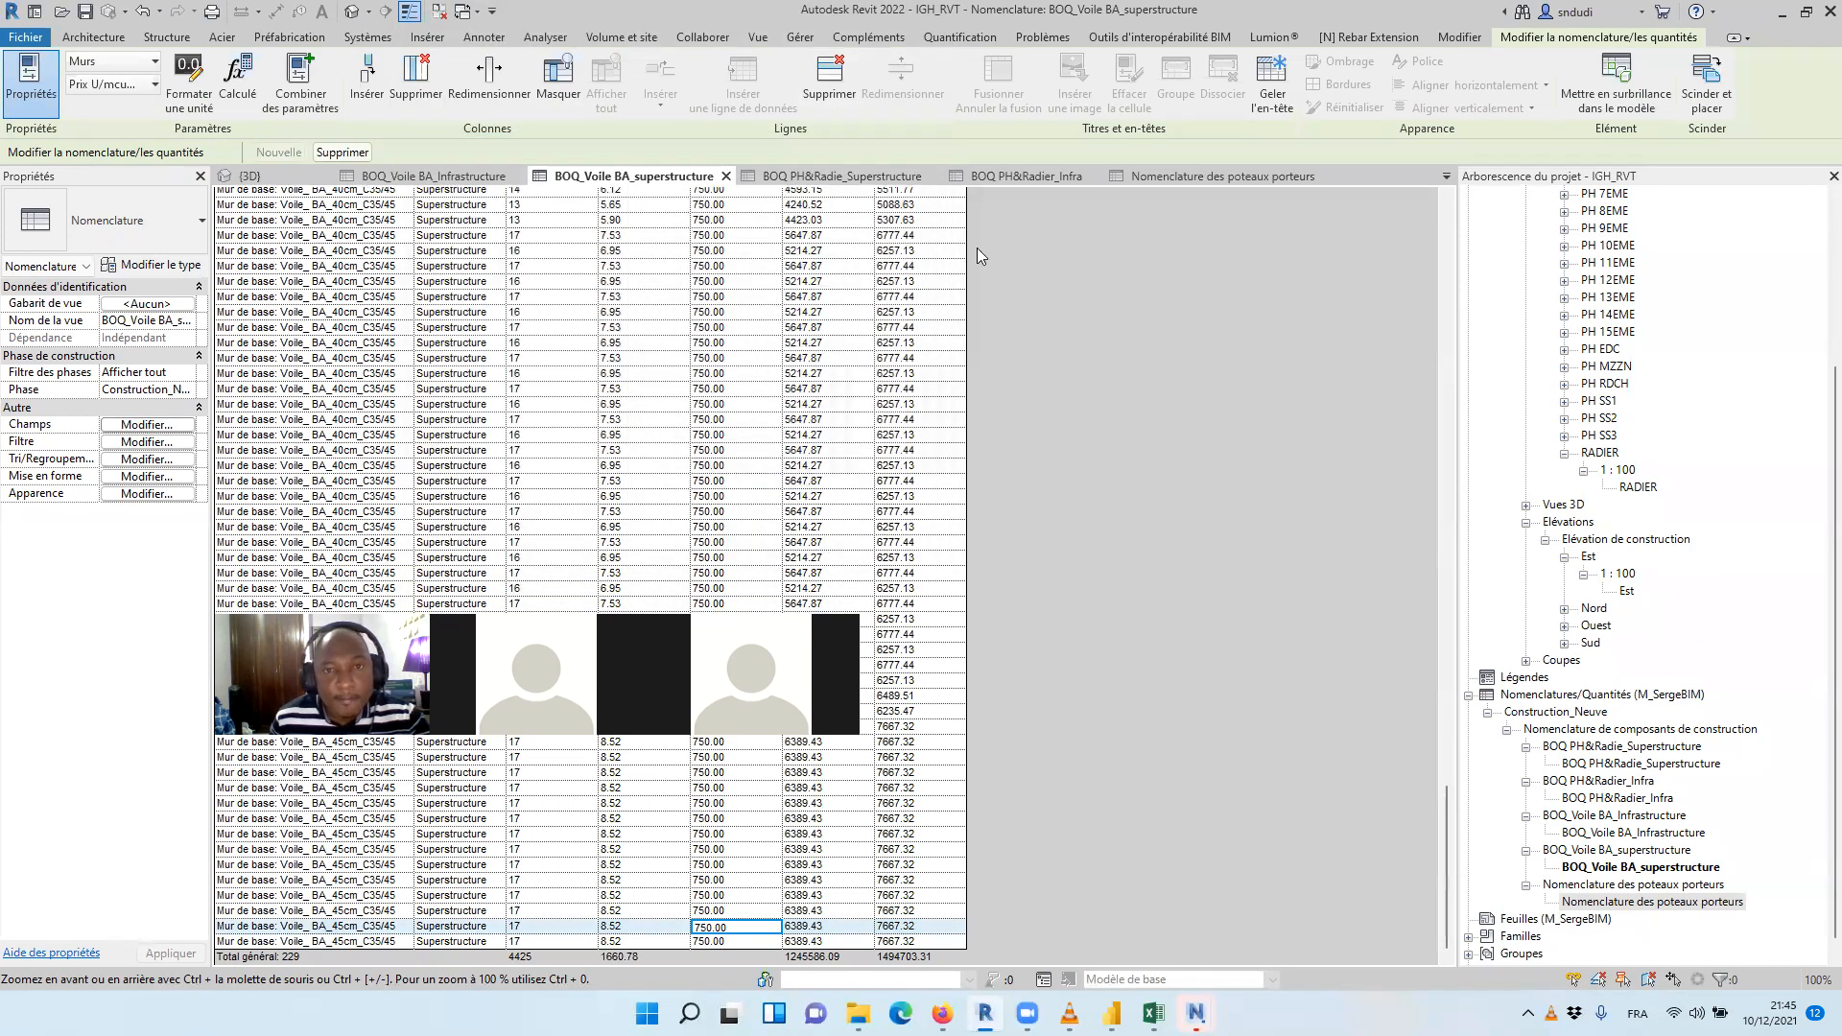
# In the BOQ PH&Radie_Superstructure schedule's sorting by Niveau, turn off the group header, footer and blank line
pyautogui.click(835, 175)
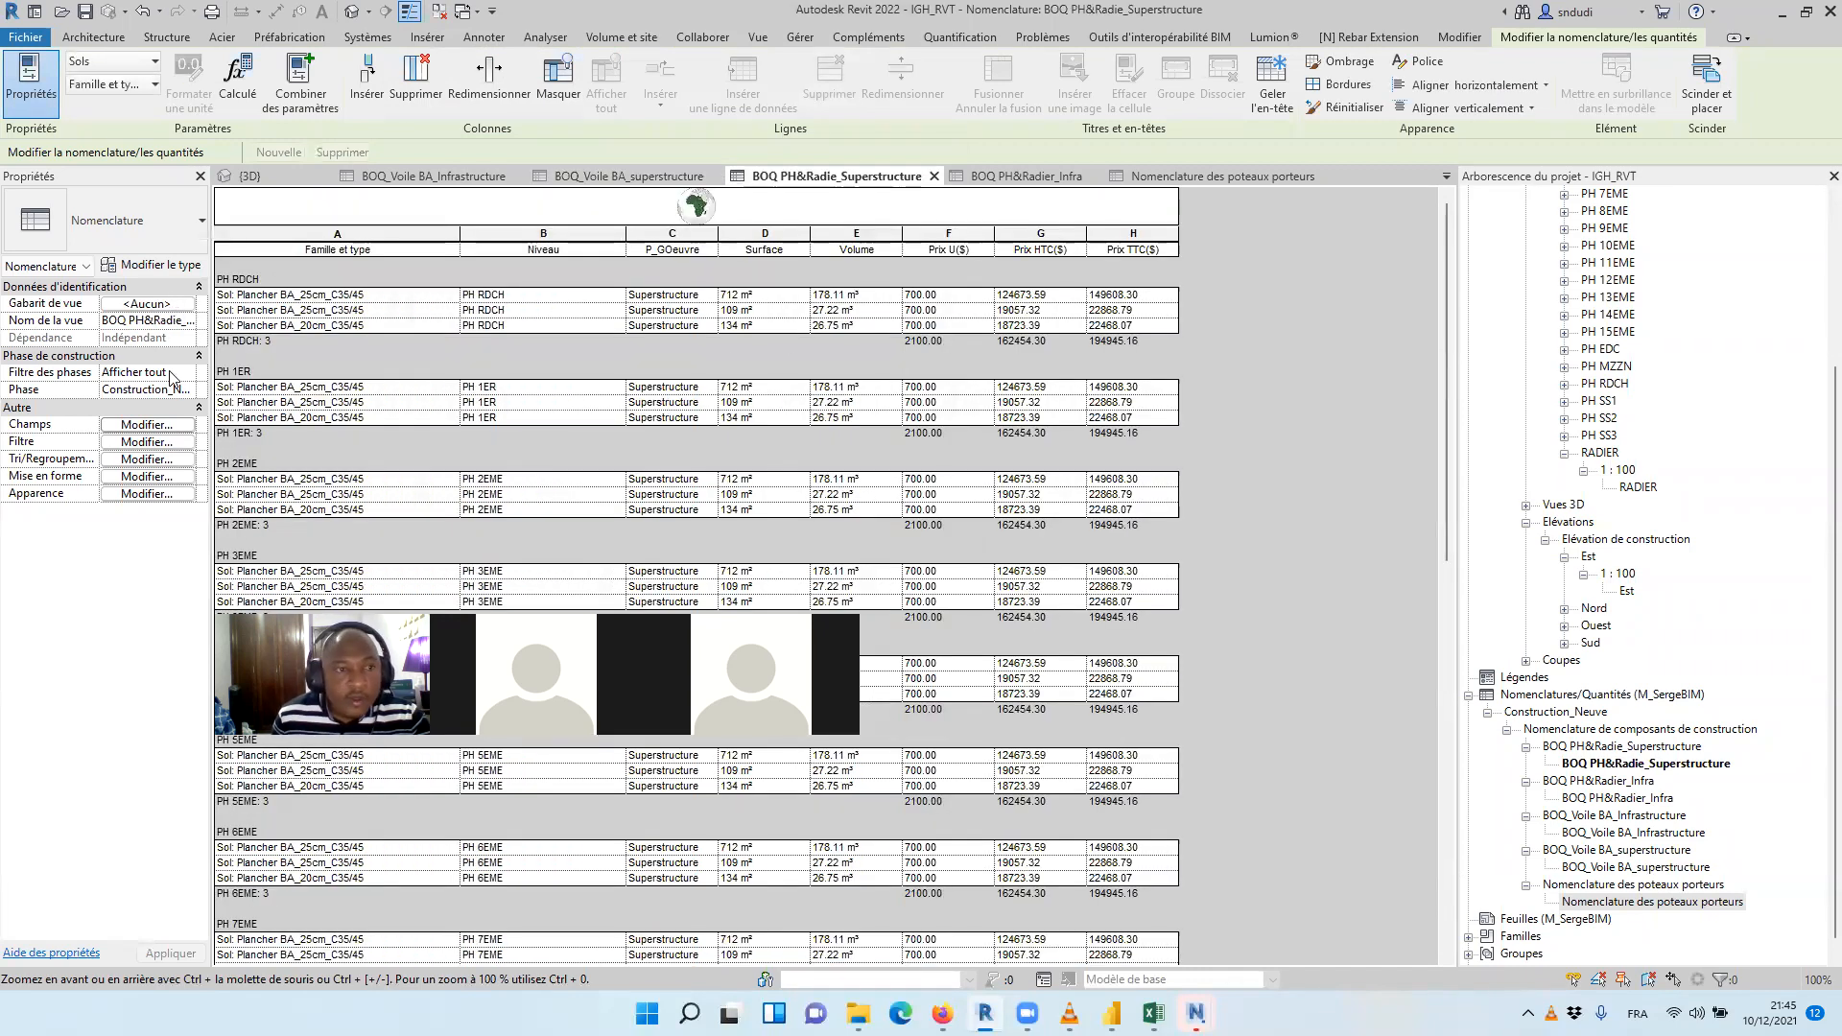
pyautogui.click(148, 427)
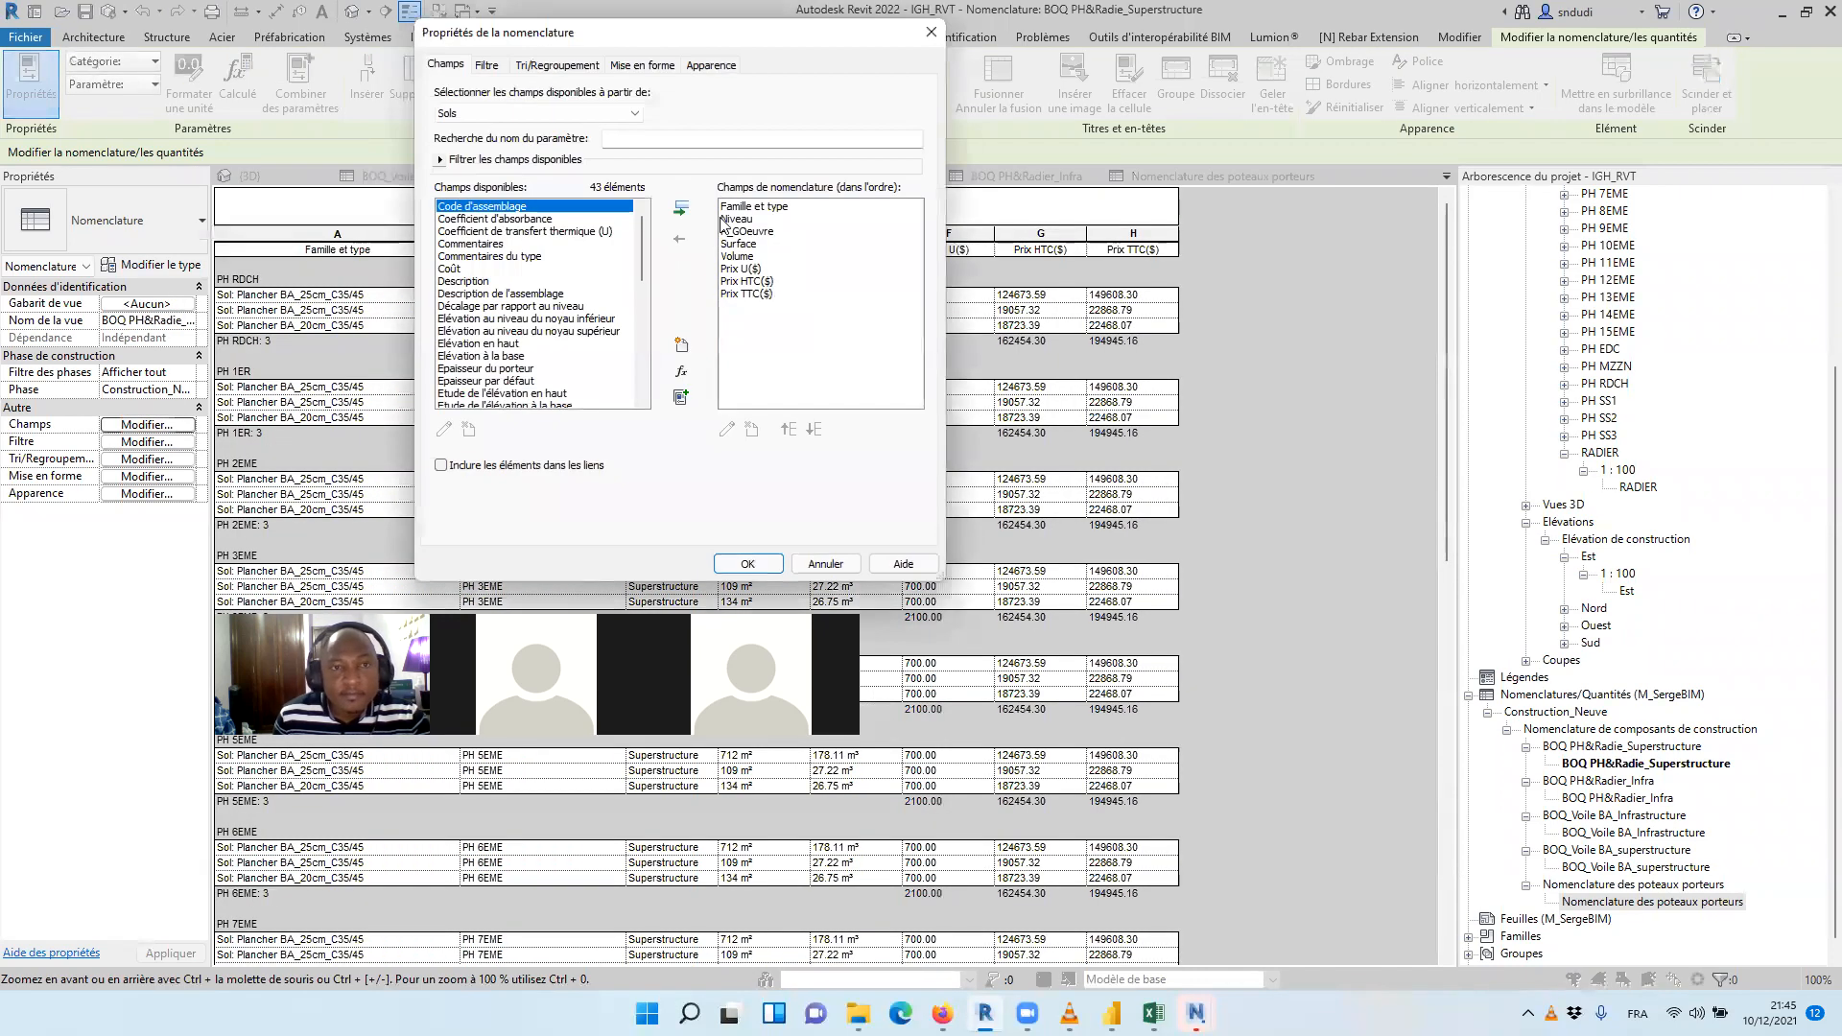
pyautogui.click(489, 65)
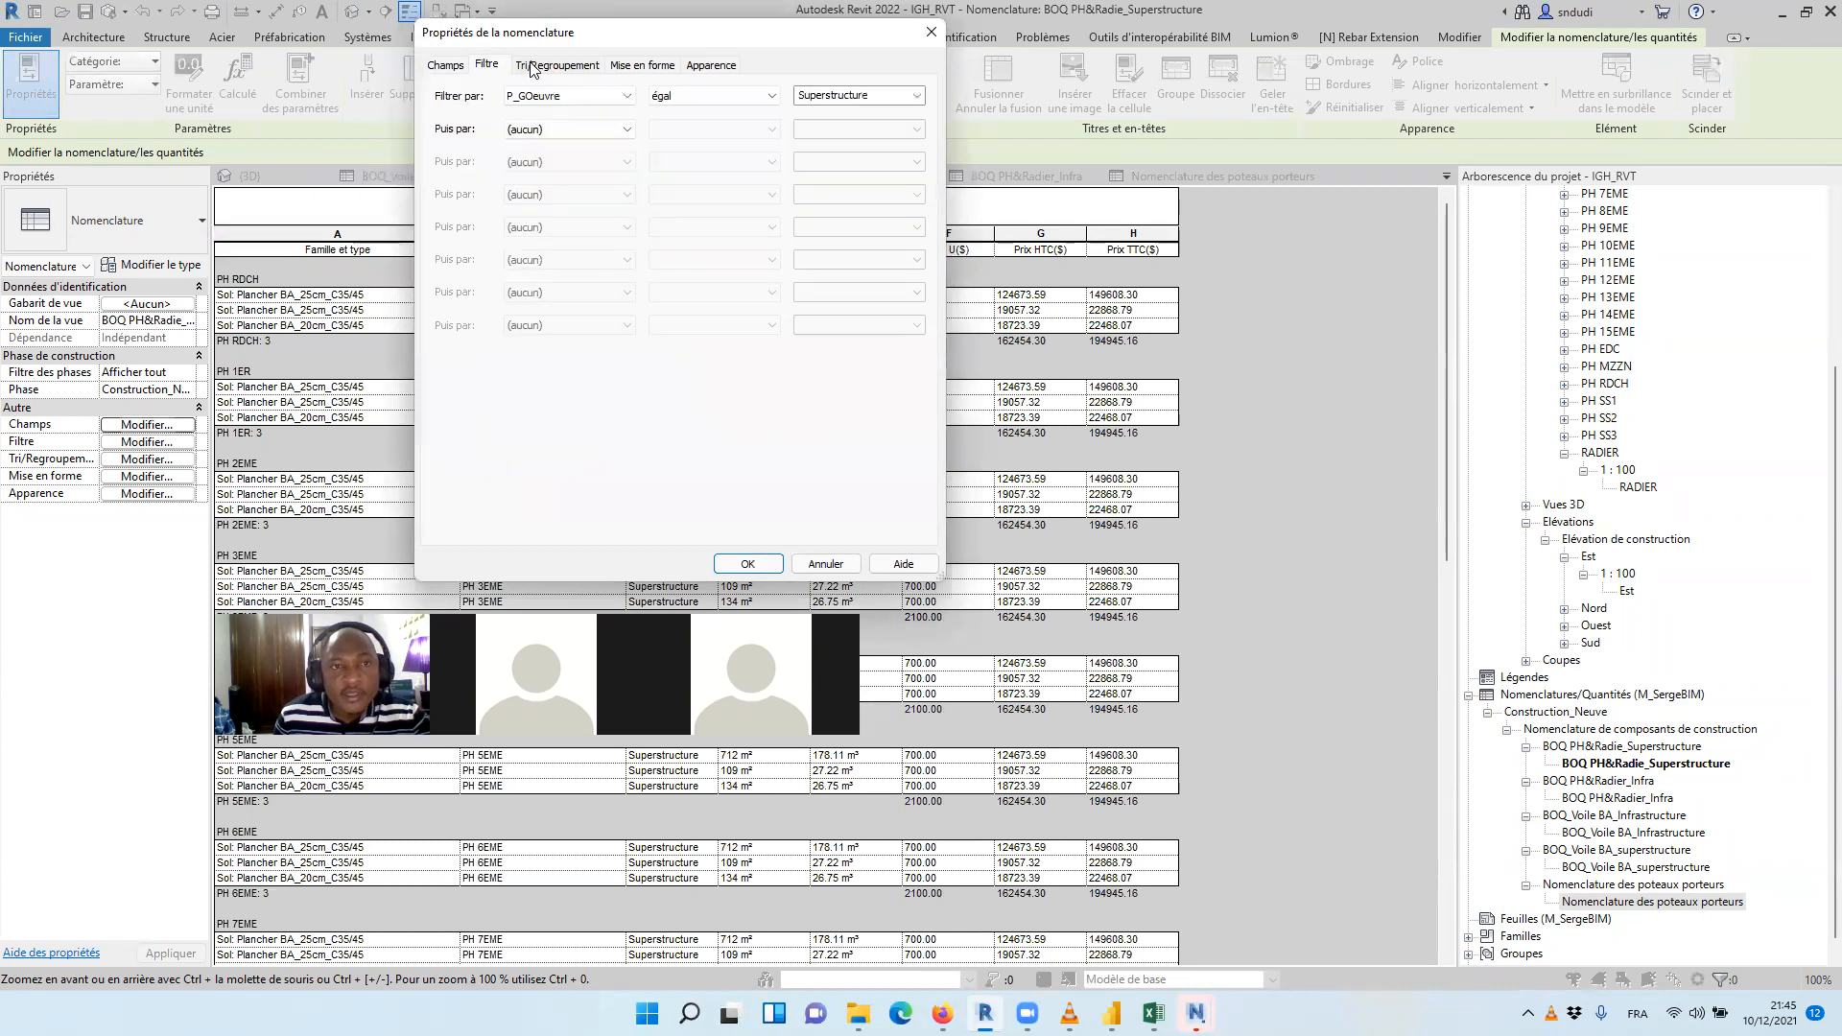
pyautogui.click(526, 65)
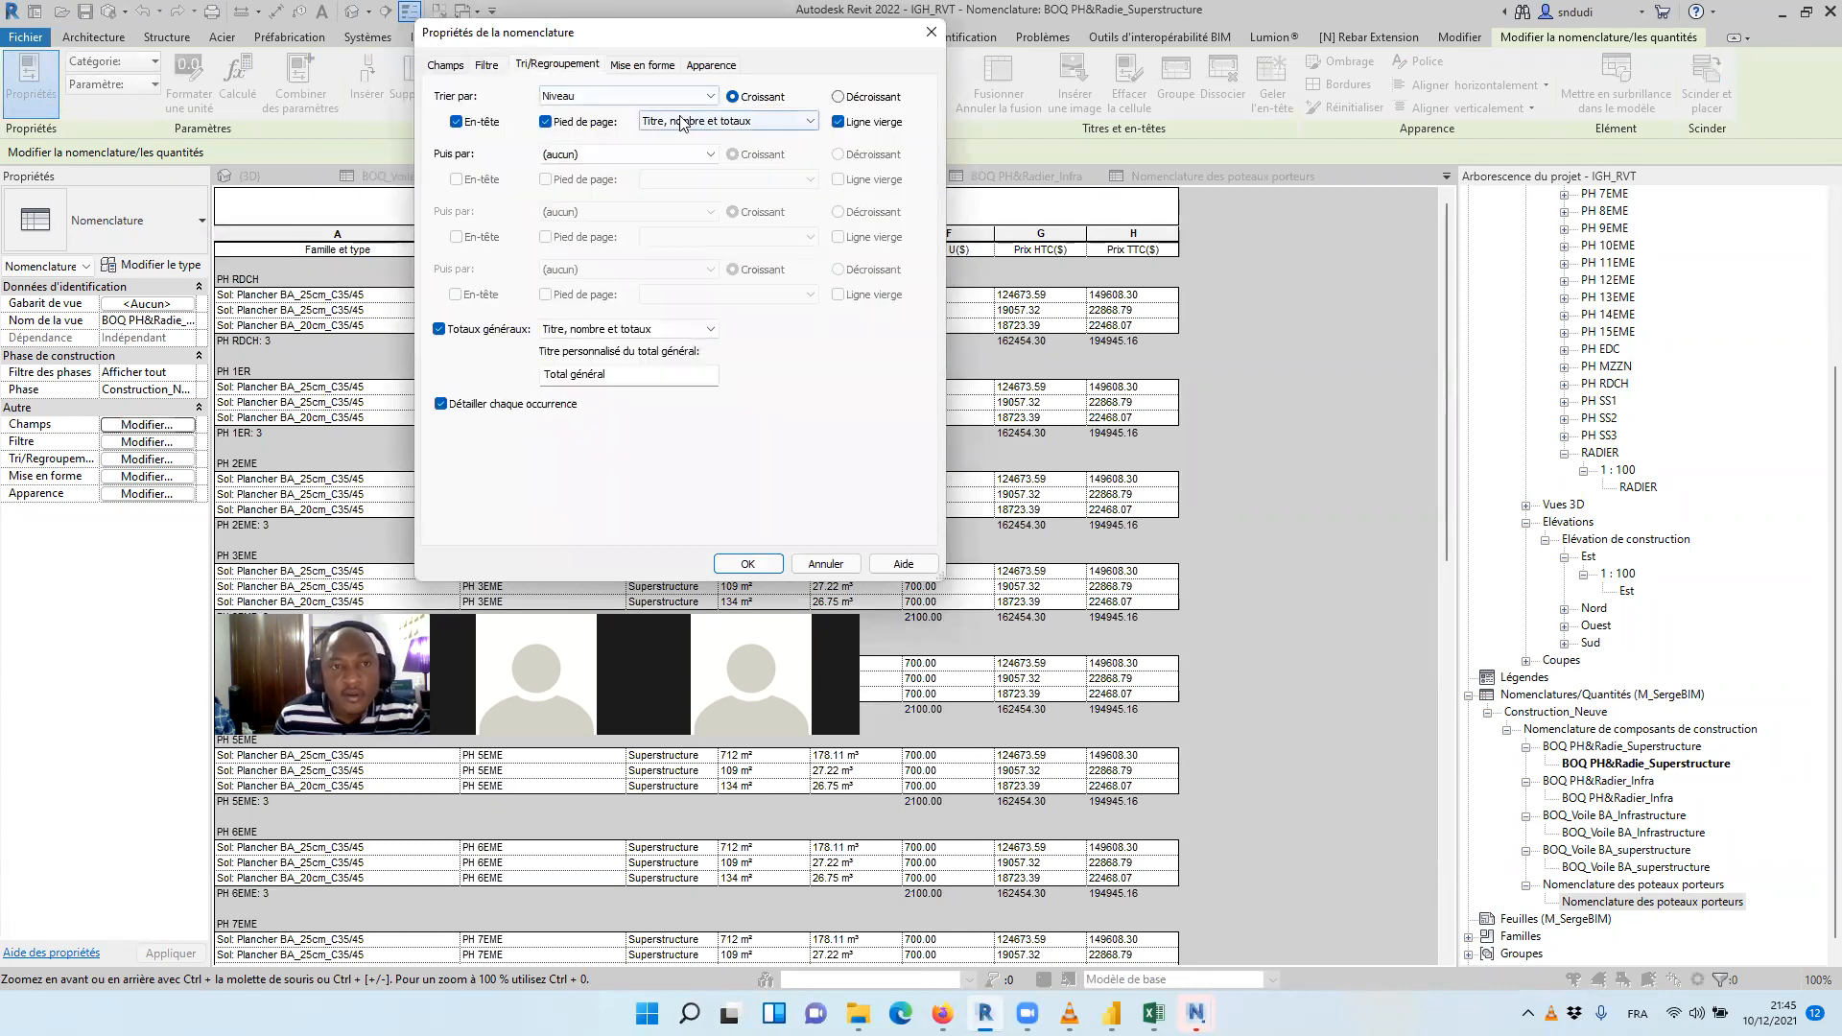
pyautogui.click(456, 121)
pyautogui.click(620, 131)
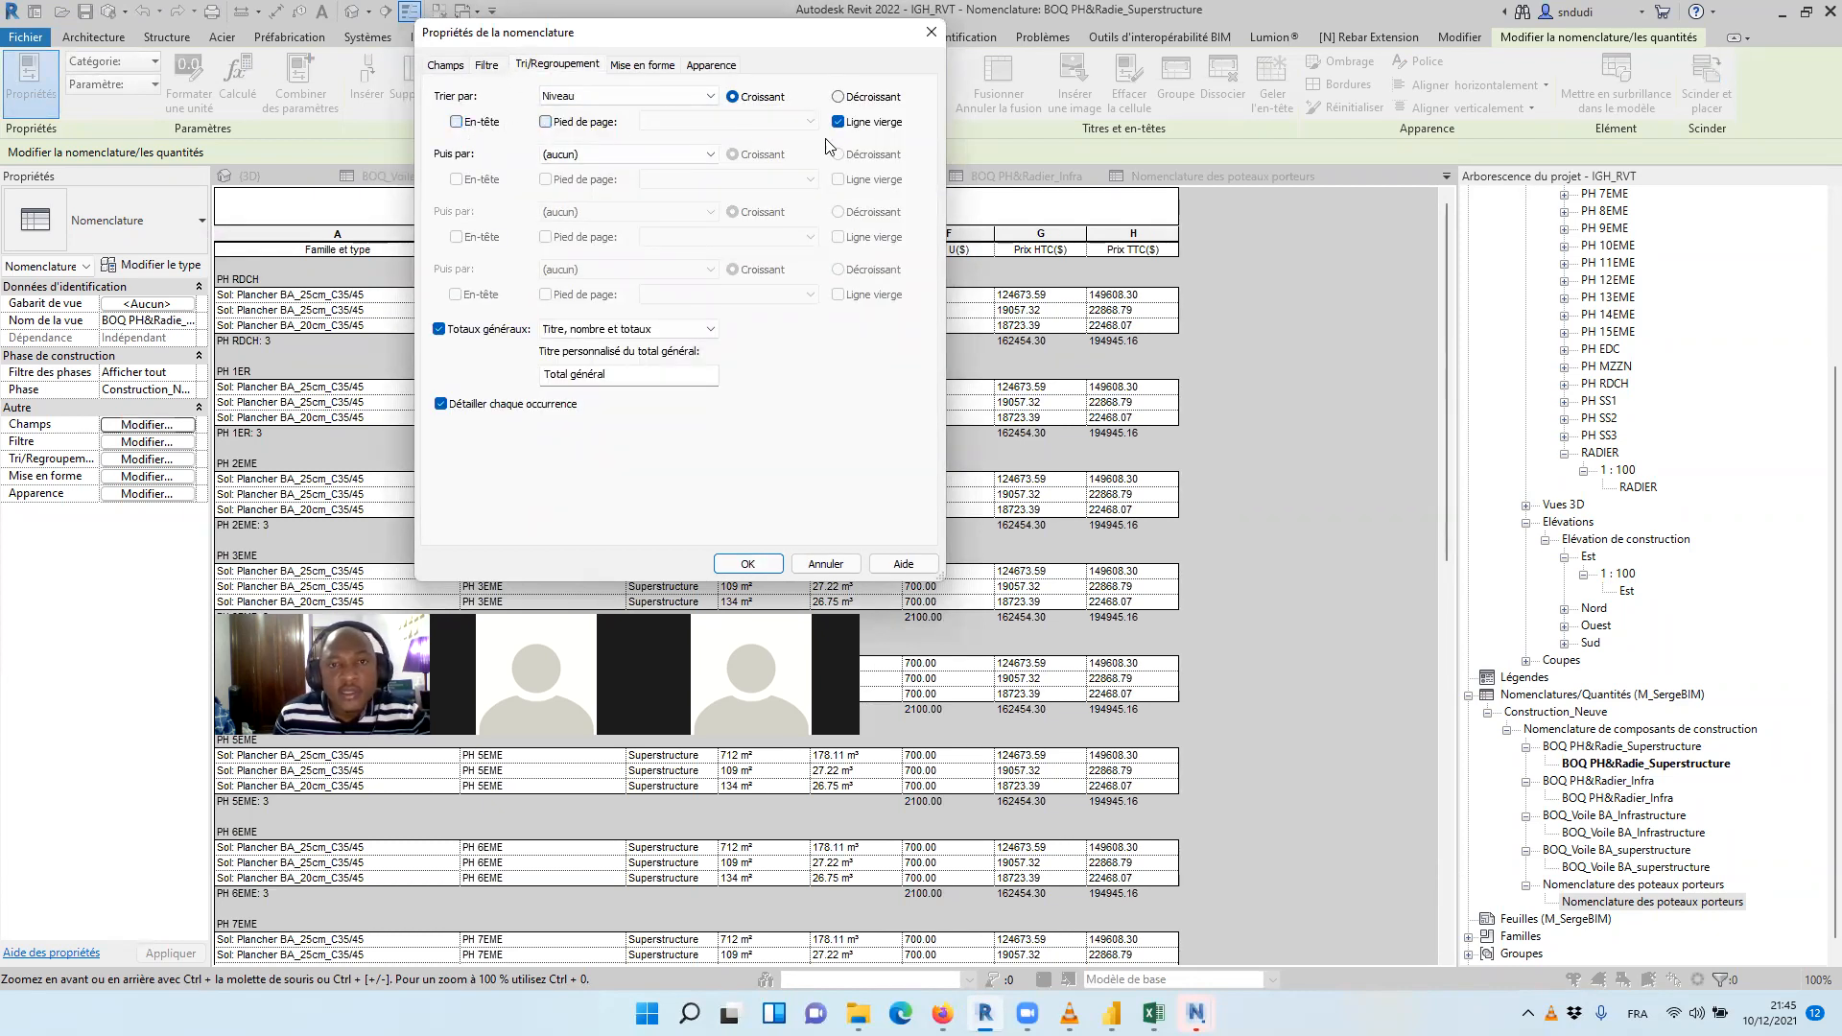
pyautogui.click(838, 122)
# Override the project settings in the Volume format of BOQ PH&Radie_Superstructure and set the unit symbol to Aucun(e)
pyautogui.click(640, 66)
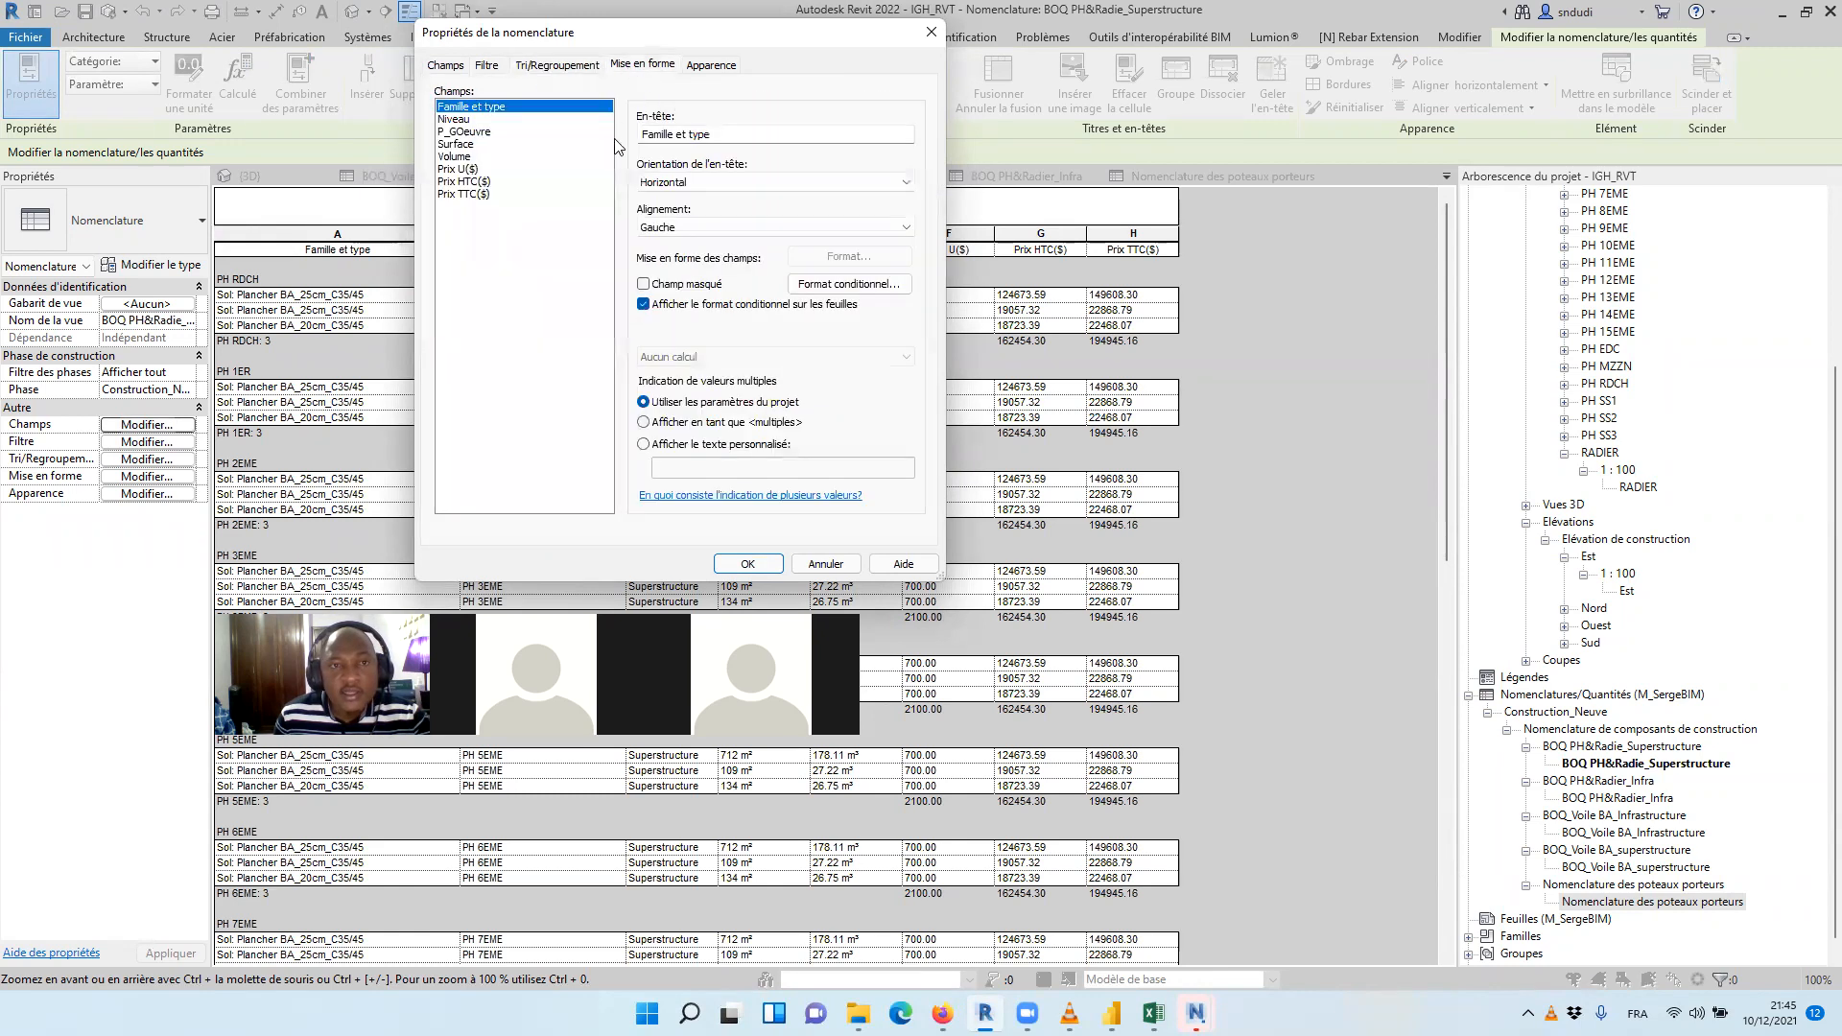
pyautogui.click(459, 144)
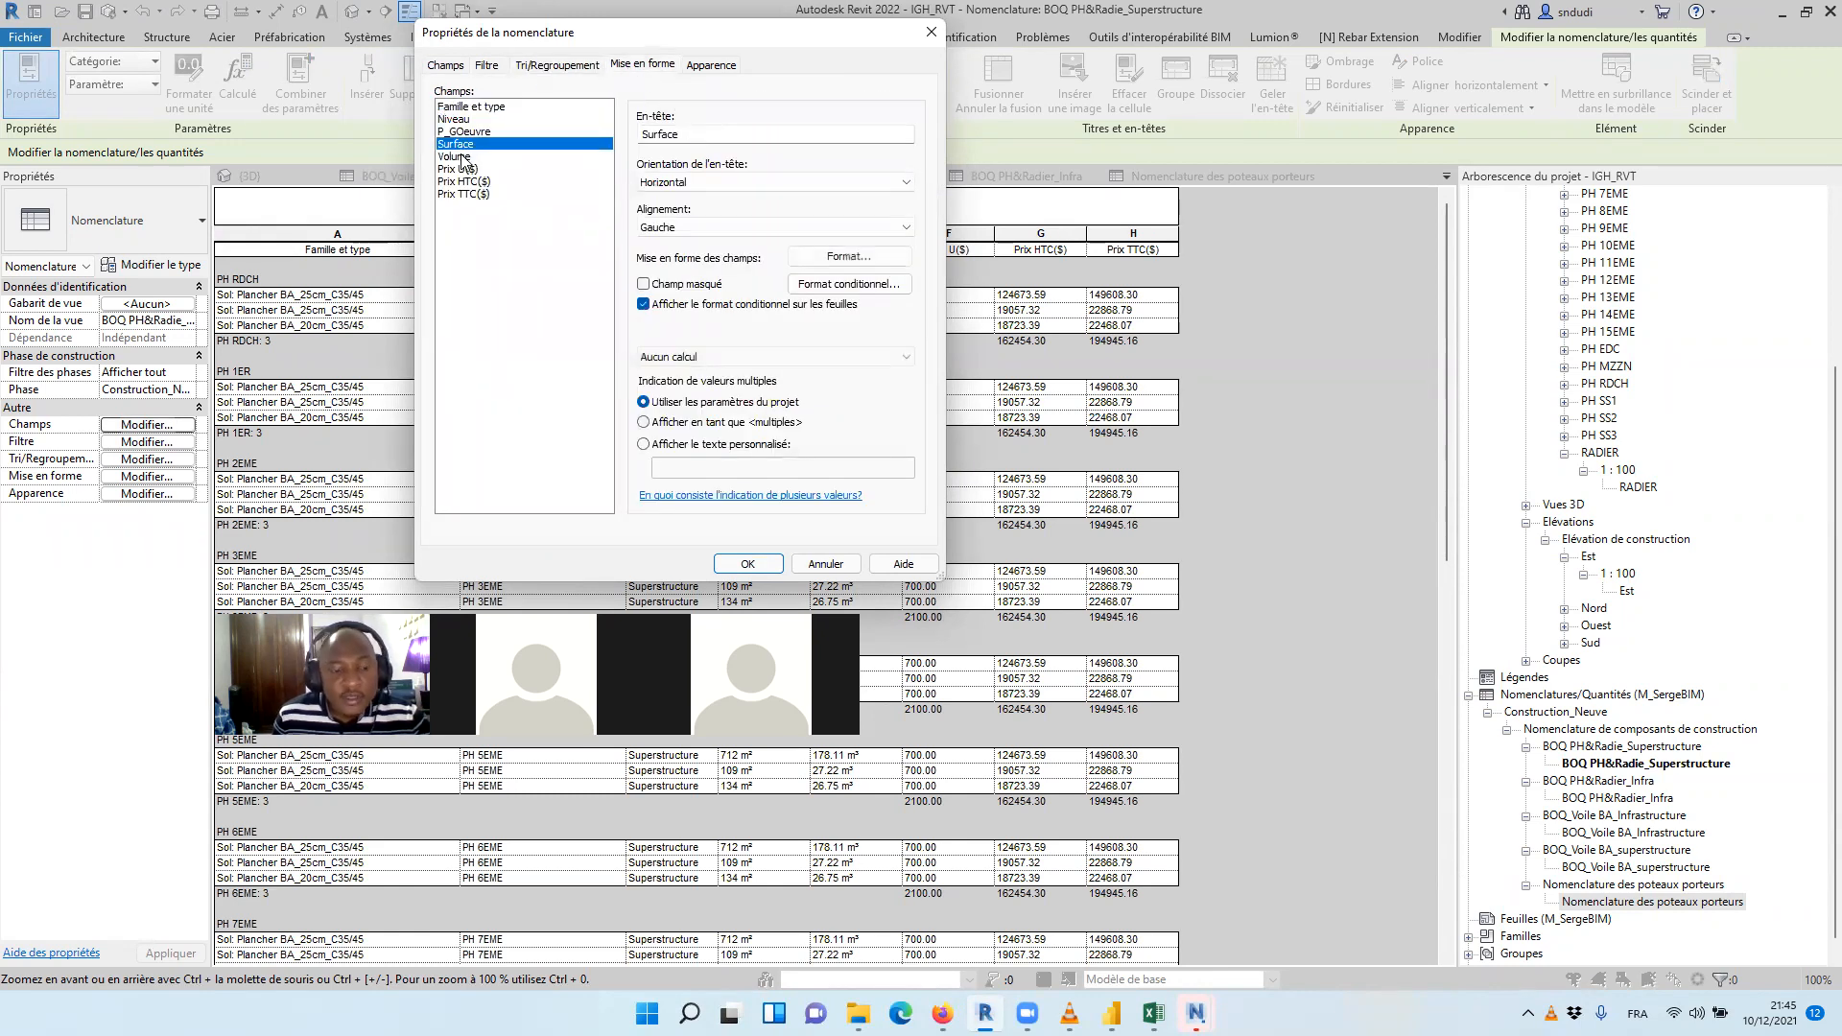
pyautogui.click(456, 156)
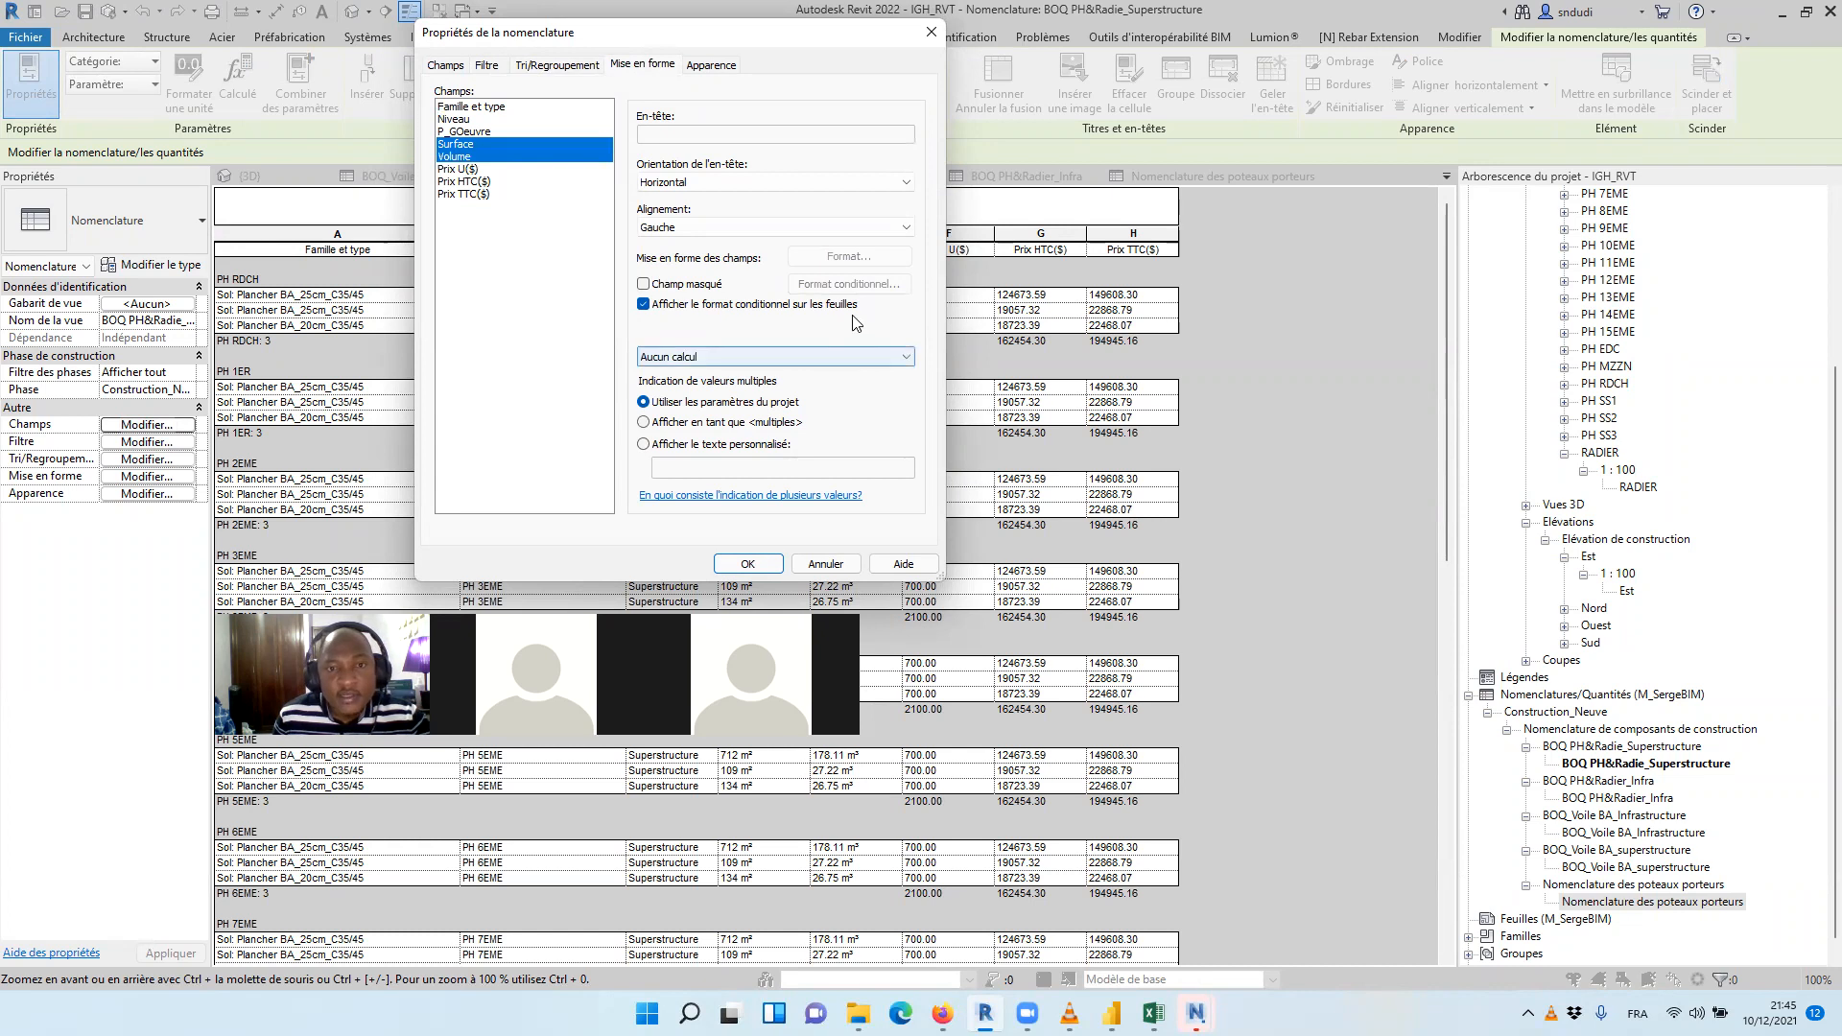
pyautogui.click(863, 257)
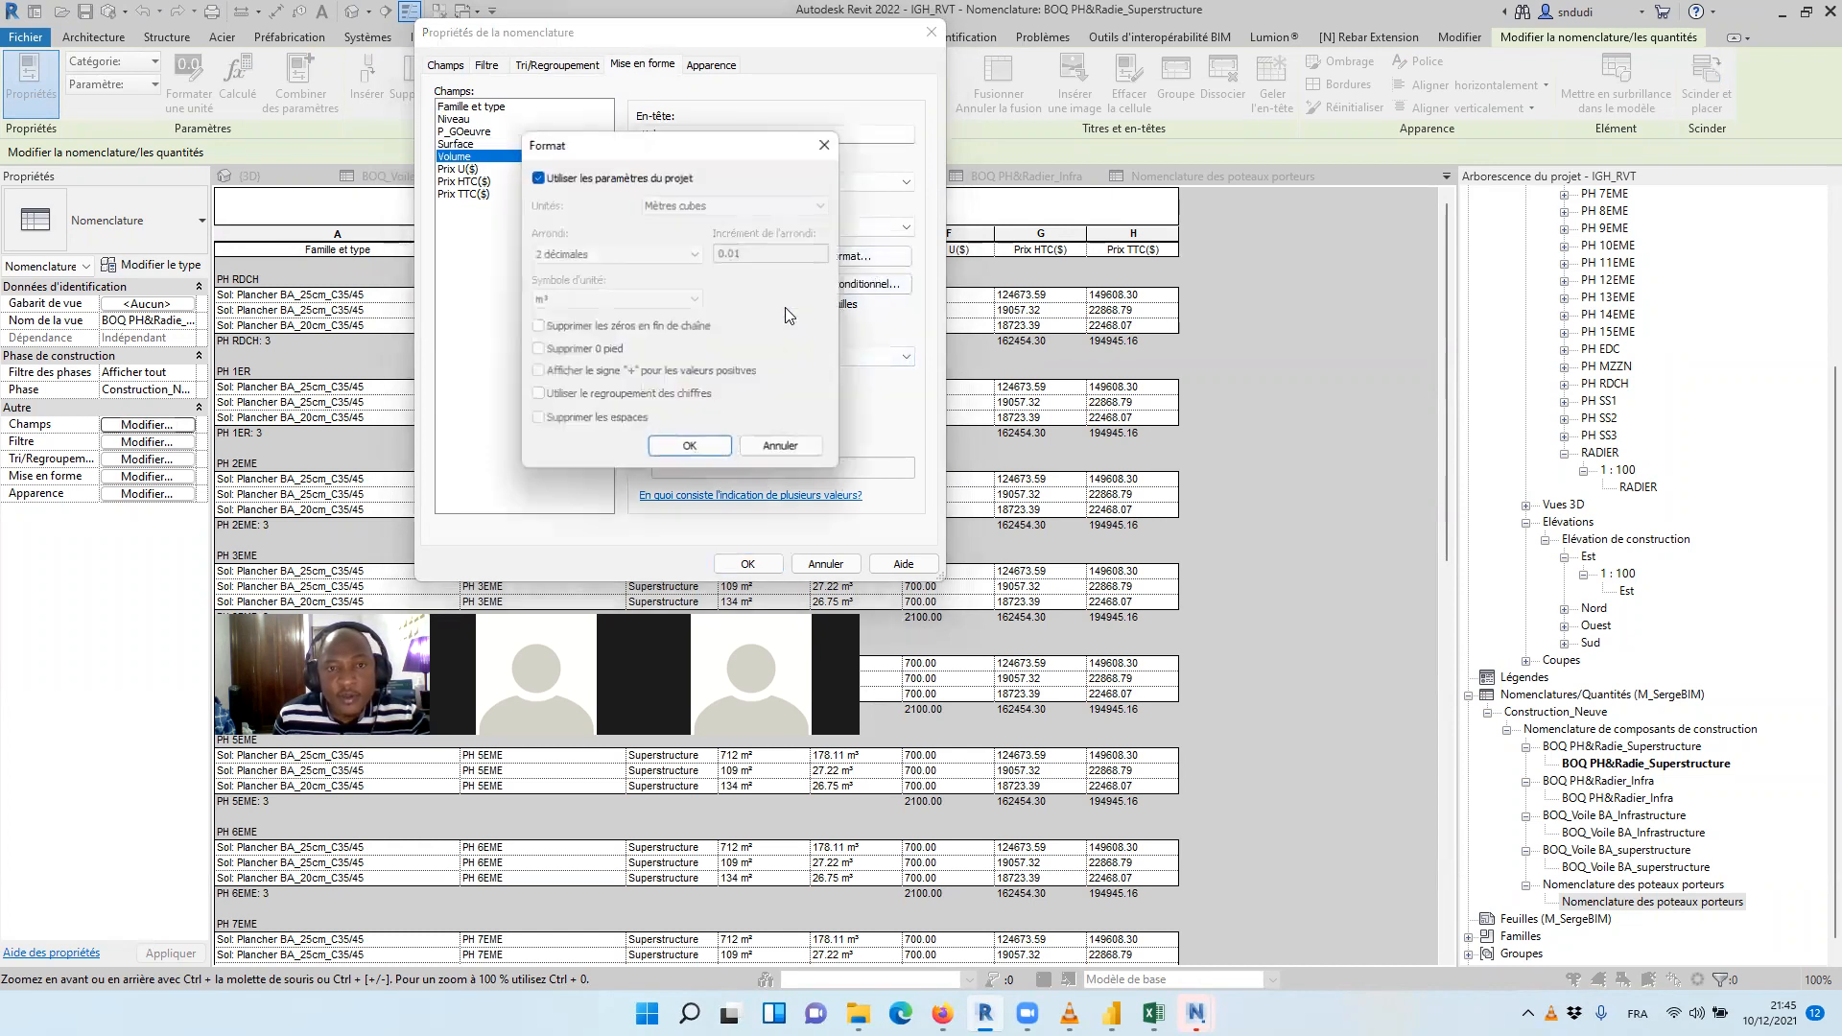
pyautogui.click(538, 178)
pyautogui.click(617, 299)
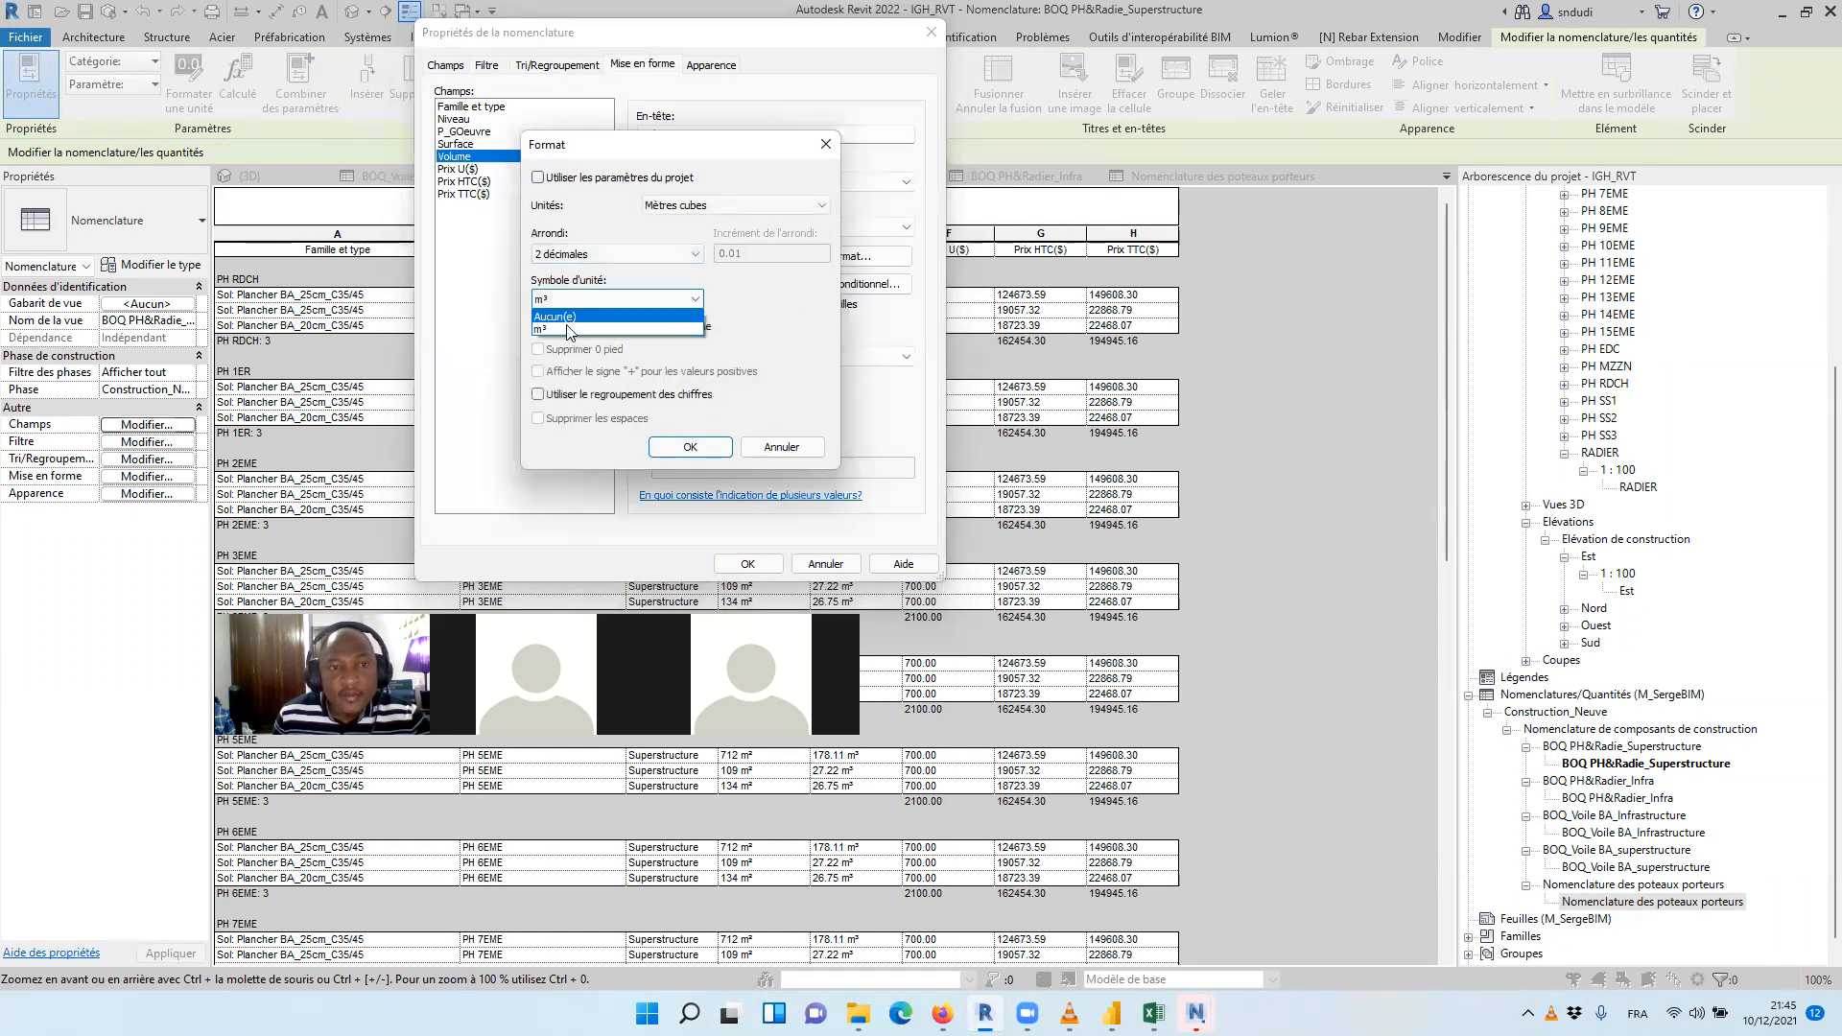
pyautogui.click(576, 313)
pyautogui.click(690, 447)
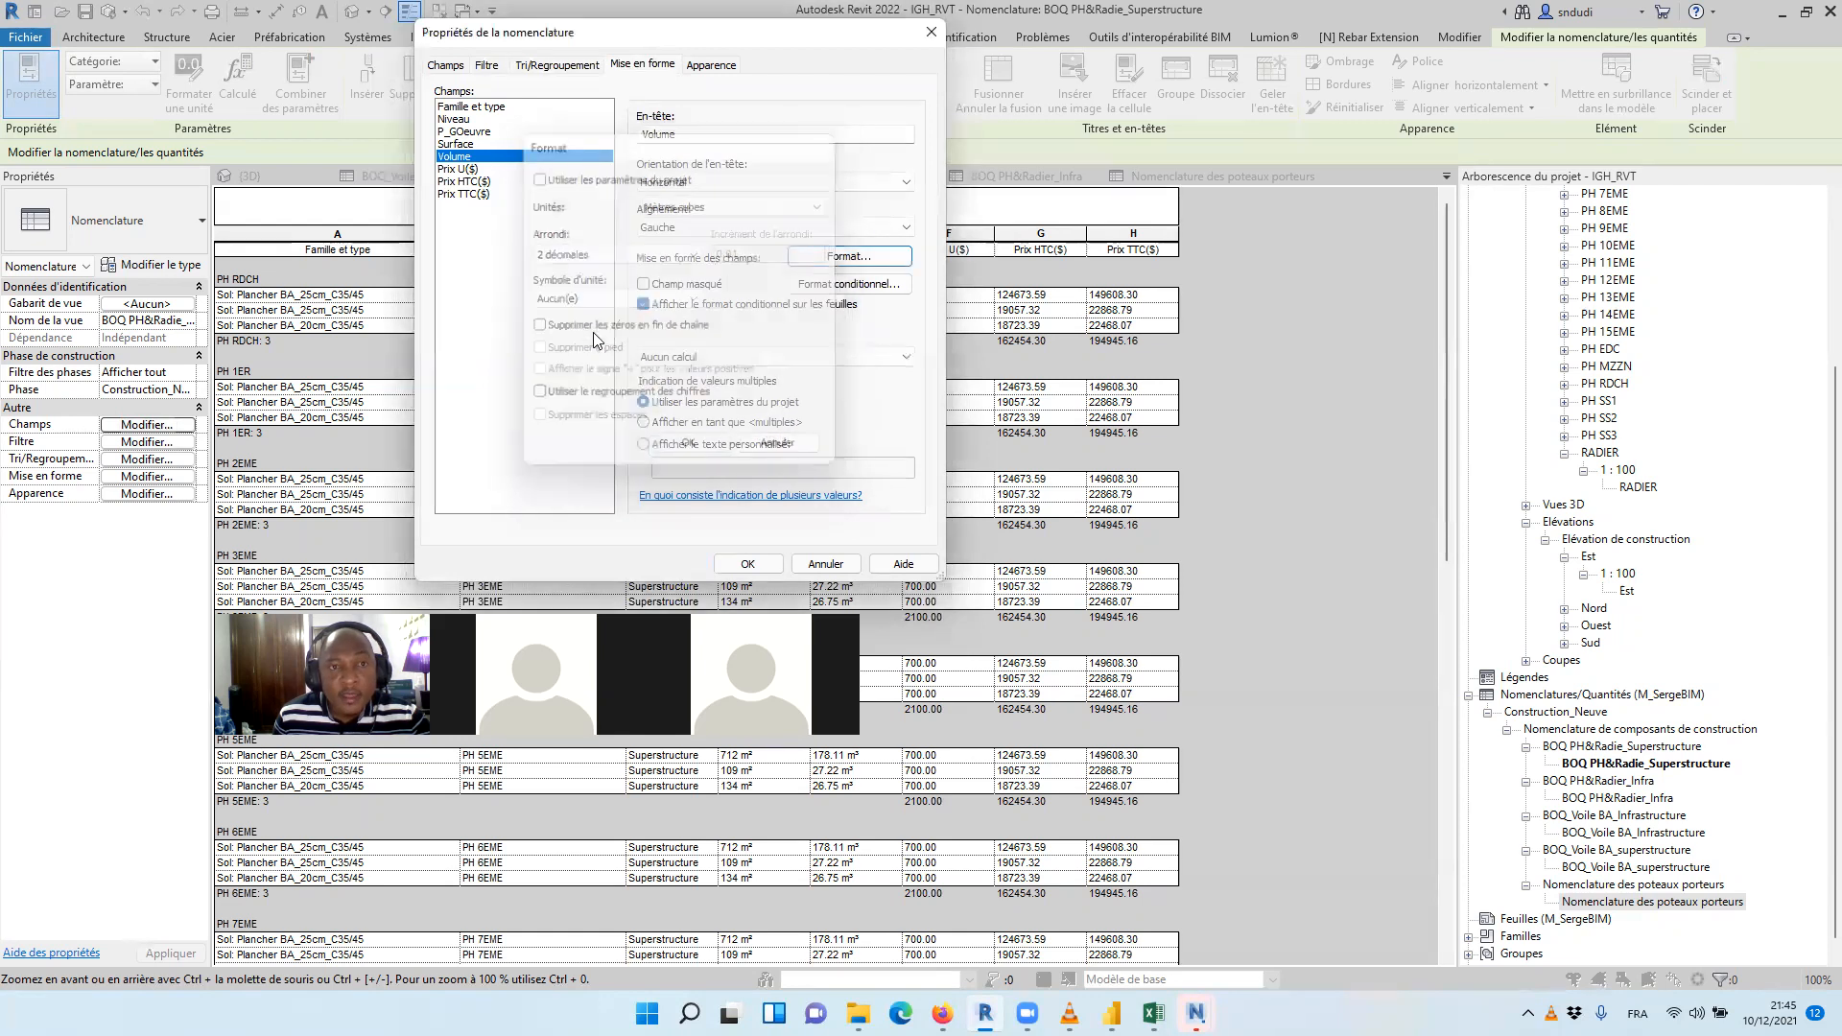
# Override the project settings in the Surface format of the superstructure floor schedule and set the unit symbol to Aucun(e)
pyautogui.click(458, 144)
pyautogui.click(827, 256)
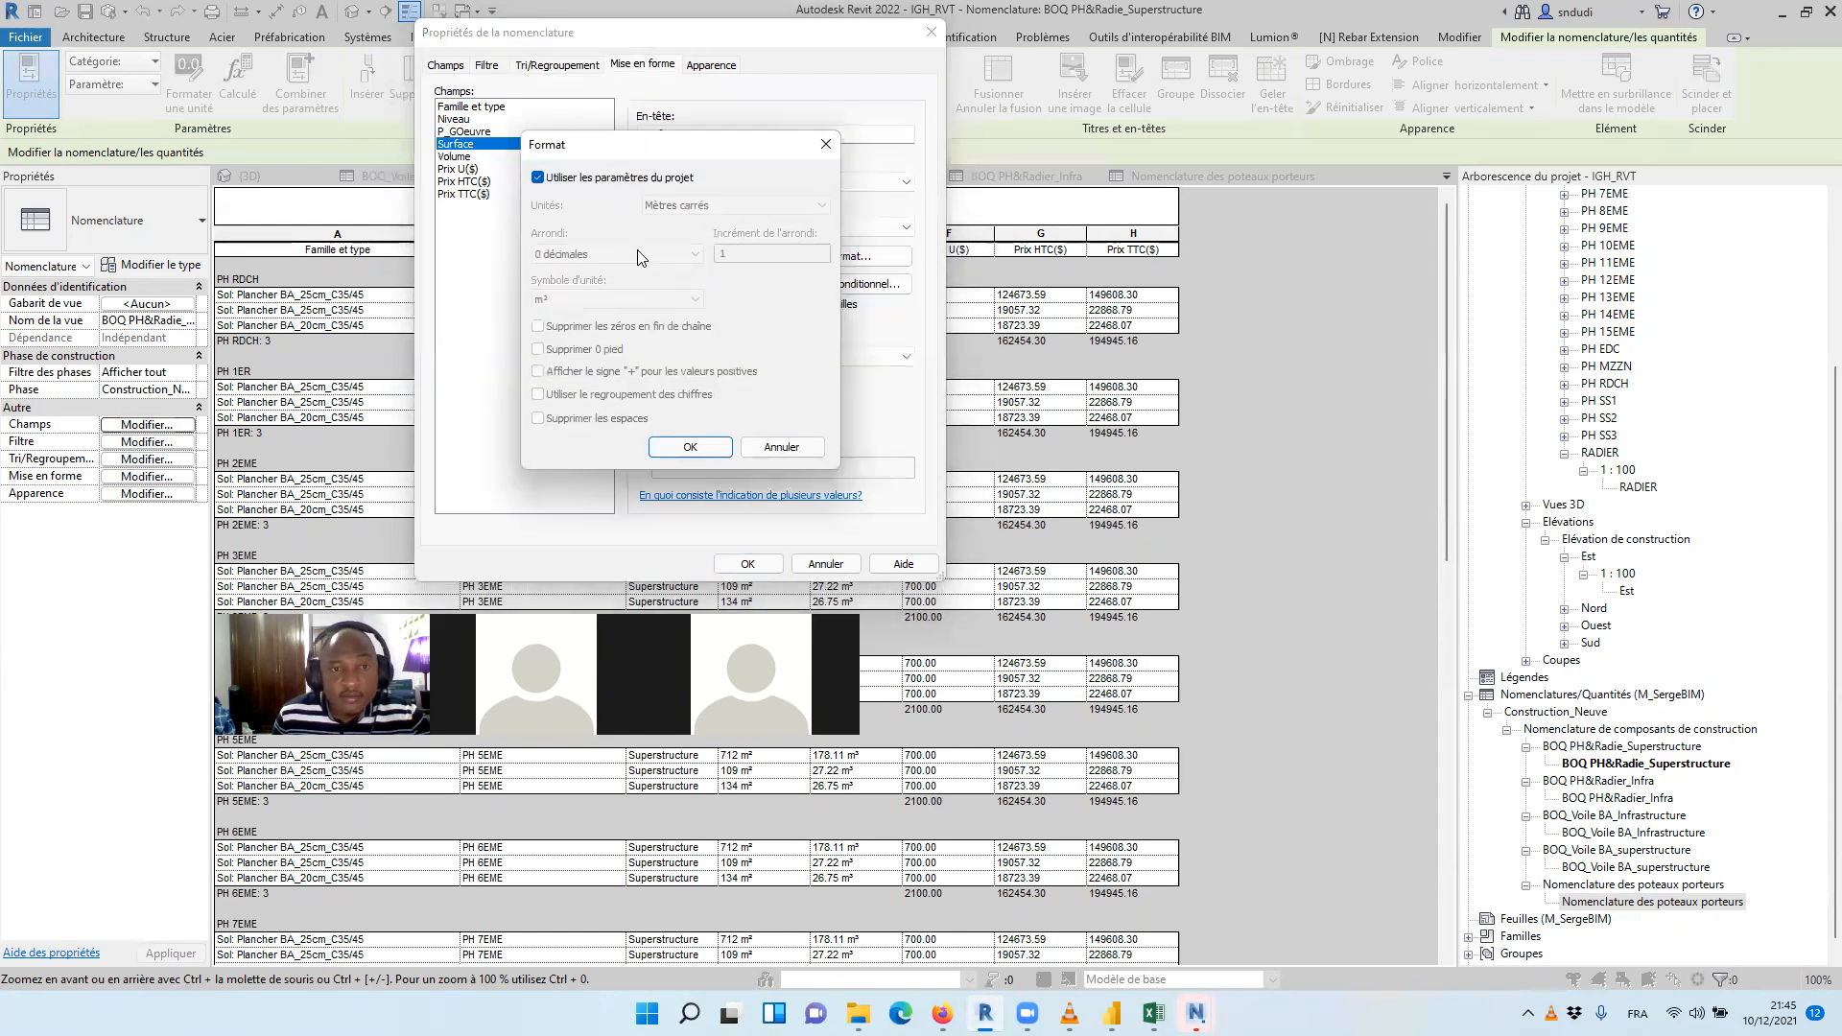
pyautogui.click(538, 178)
pyautogui.click(617, 299)
pyautogui.click(575, 314)
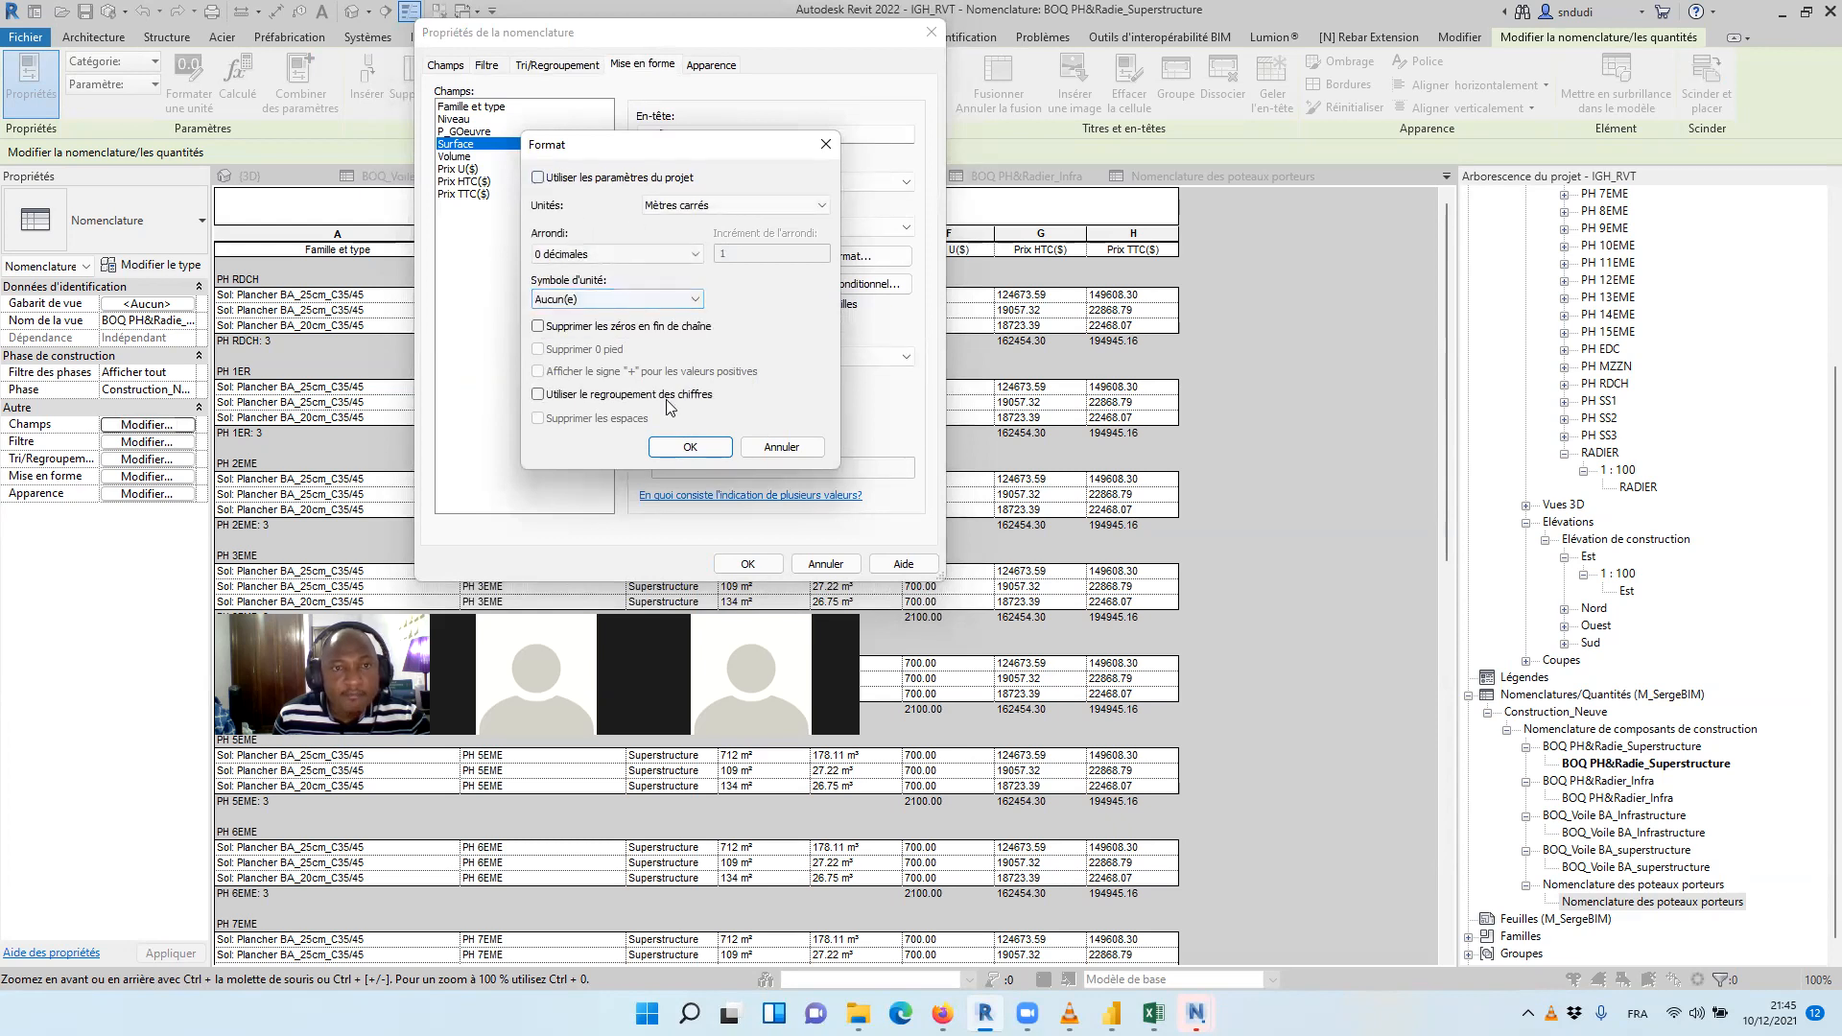
pyautogui.click(686, 449)
# Turn off the title display and the blank line before the data in the superstructure floor schedule
pyautogui.click(710, 64)
pyautogui.click(578, 317)
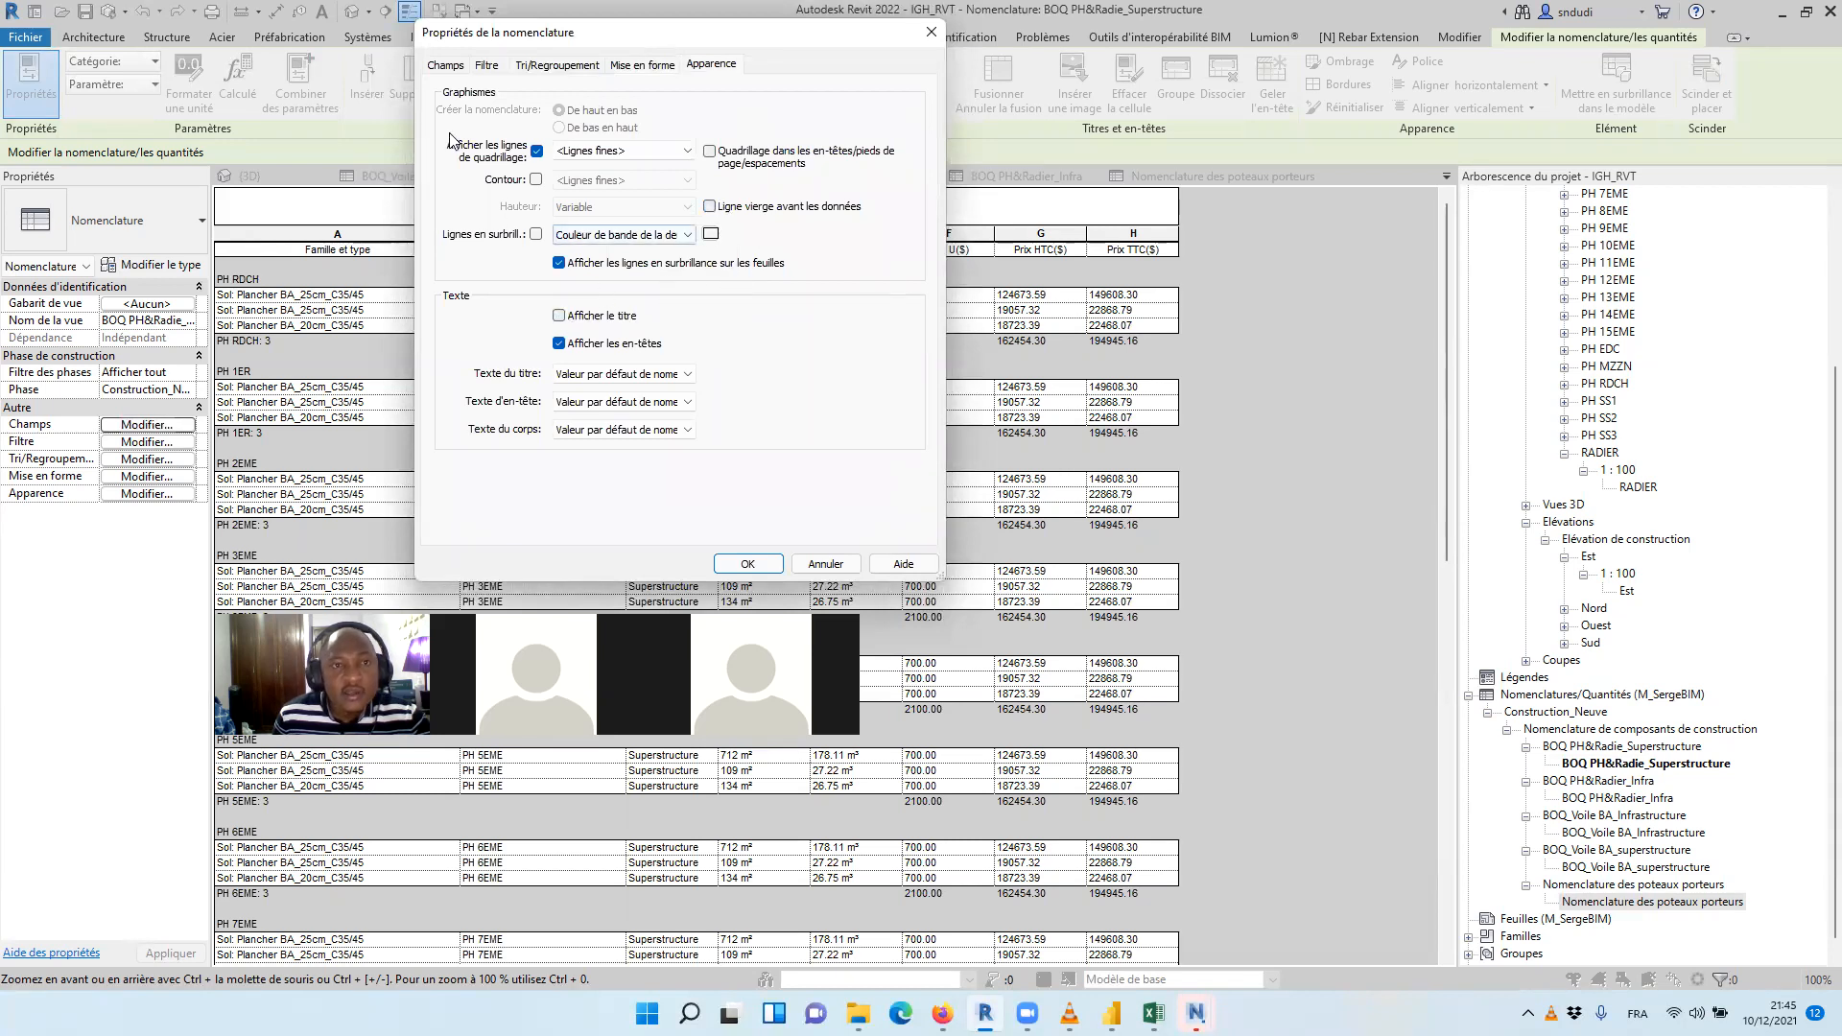
pyautogui.click(557, 64)
# Set the Surface, Volume and Prix U($) fields of the superstructure floor schedule to calculate totals, and apply the settings
pyautogui.click(642, 65)
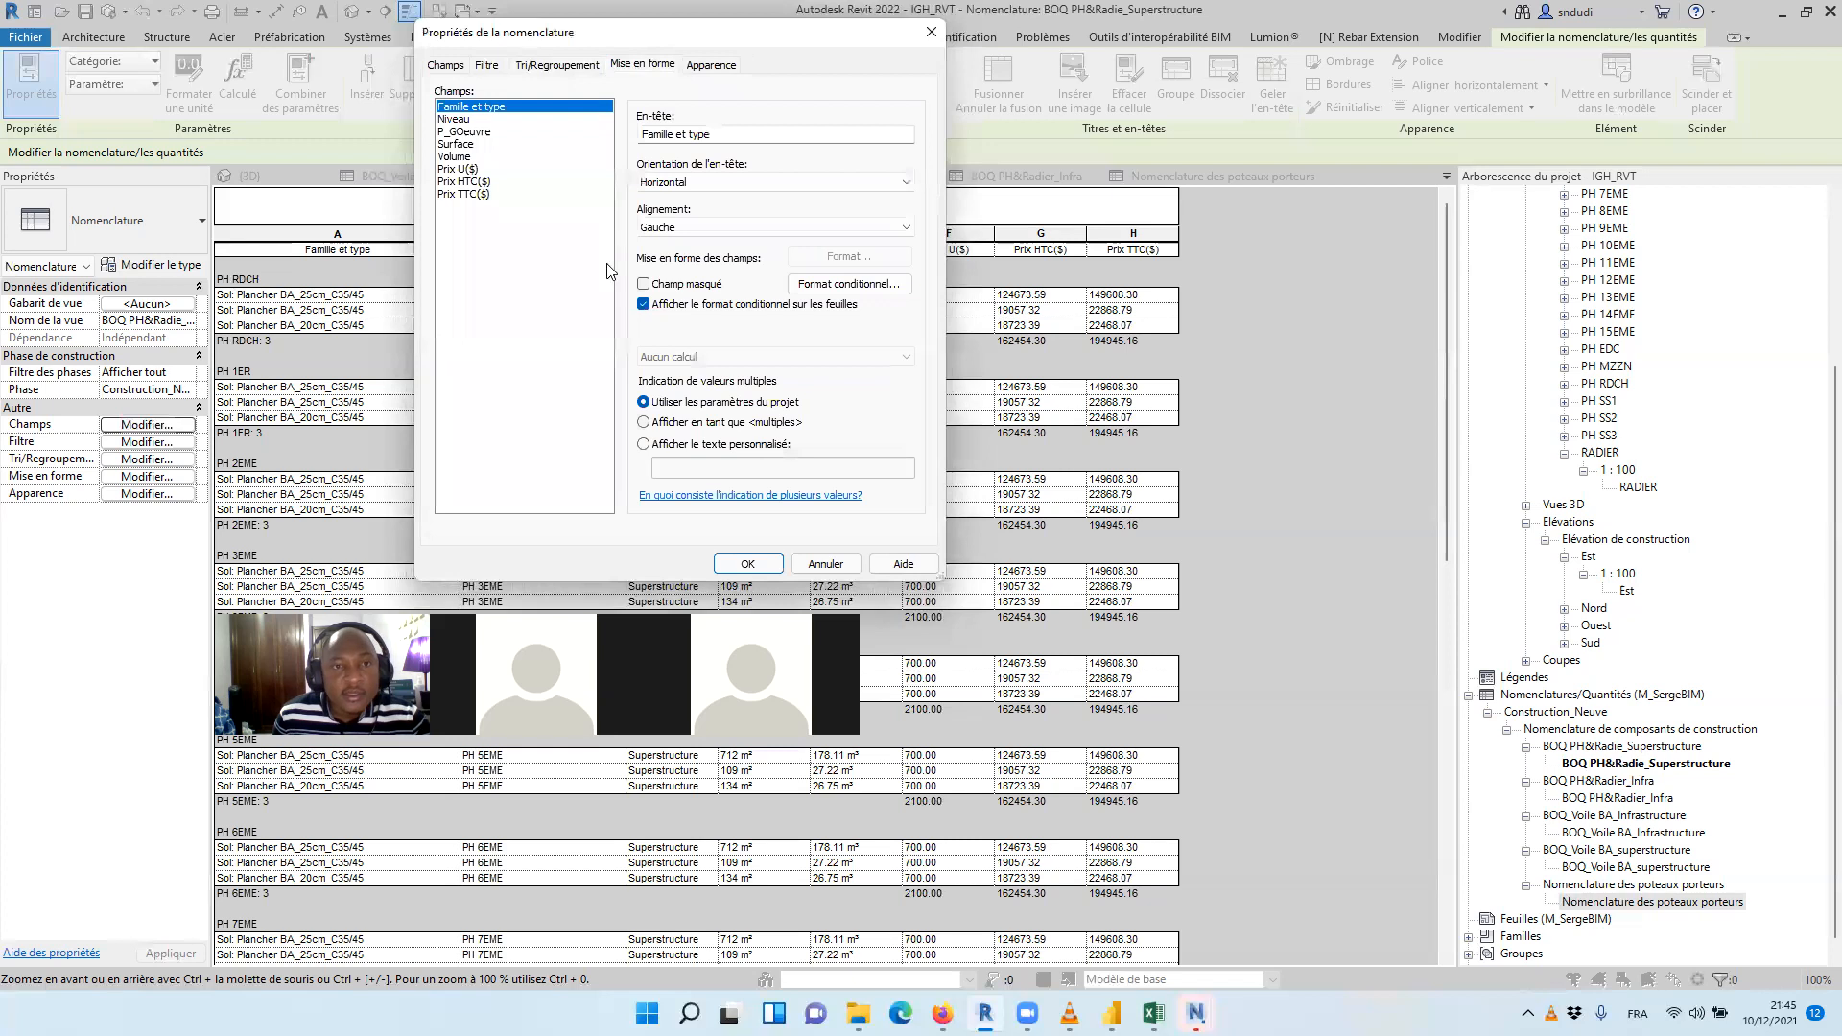
pyautogui.click(466, 159)
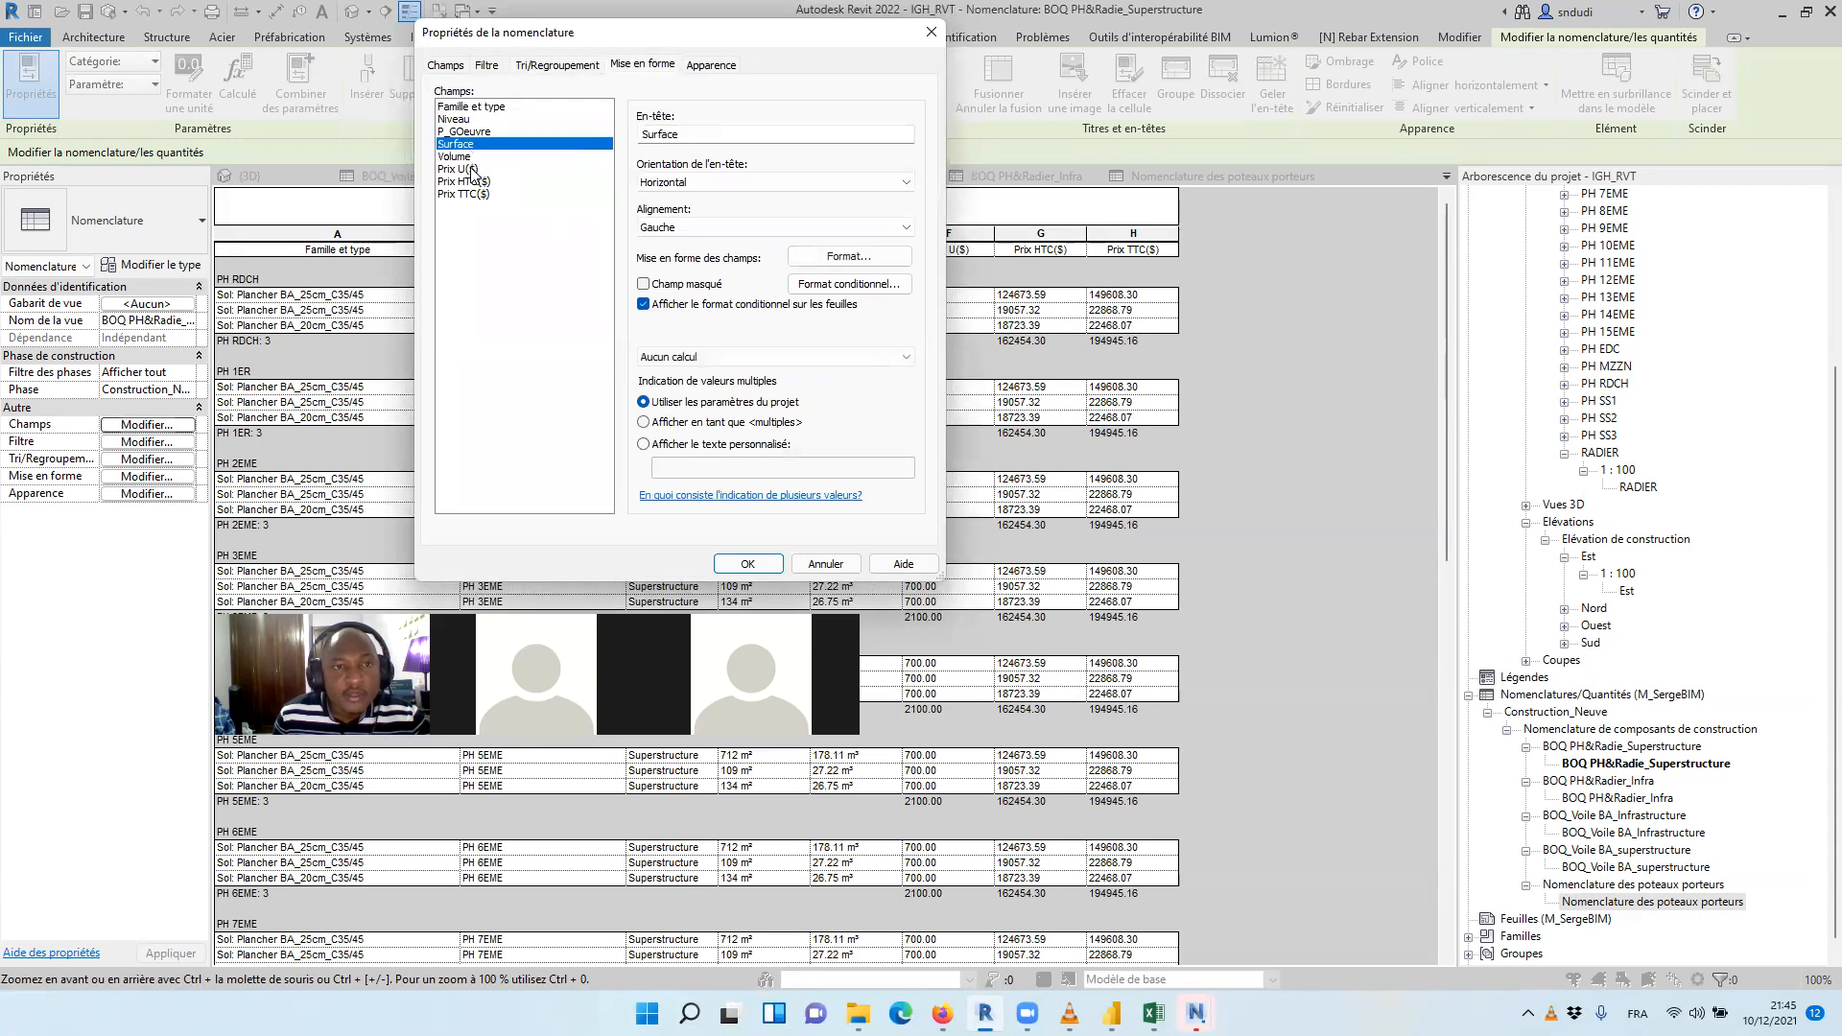
pyautogui.click(469, 170)
pyautogui.click(469, 145)
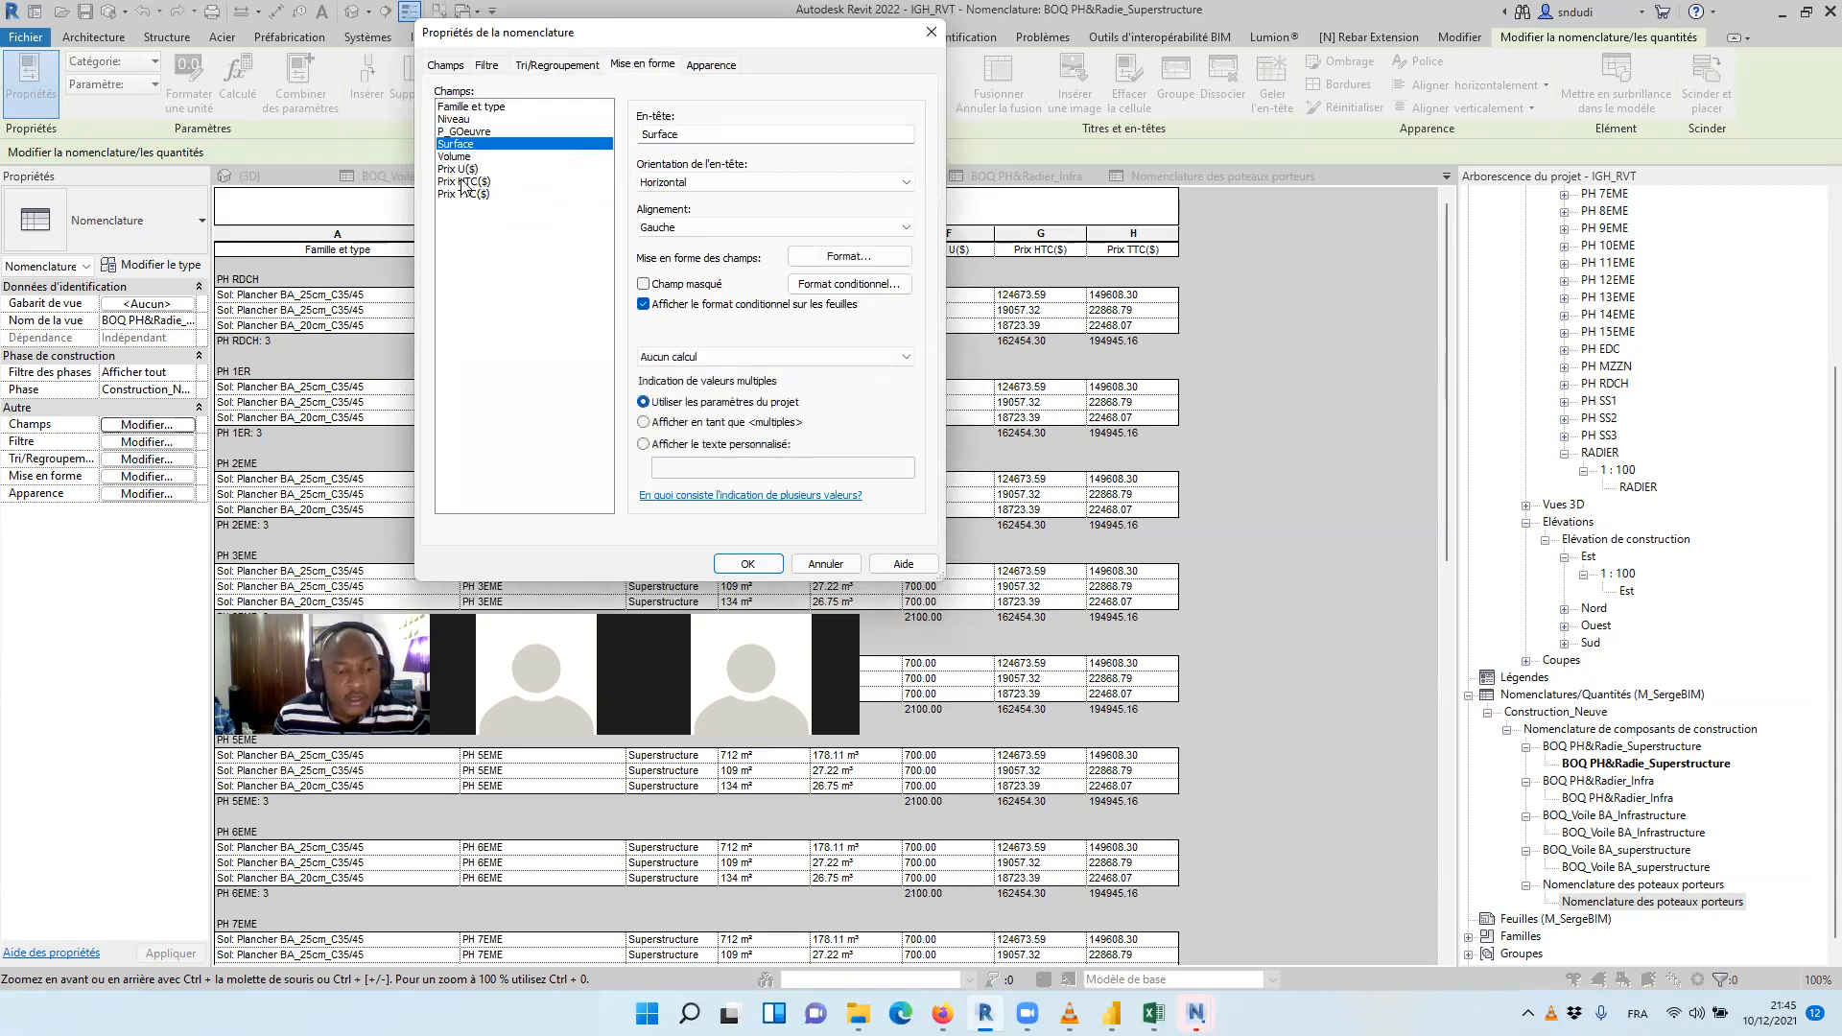
pyautogui.keyDown('shift'); pyautogui.click(466, 170); pyautogui.keyUp('shift')
pyautogui.click(784, 356)
pyautogui.click(752, 390)
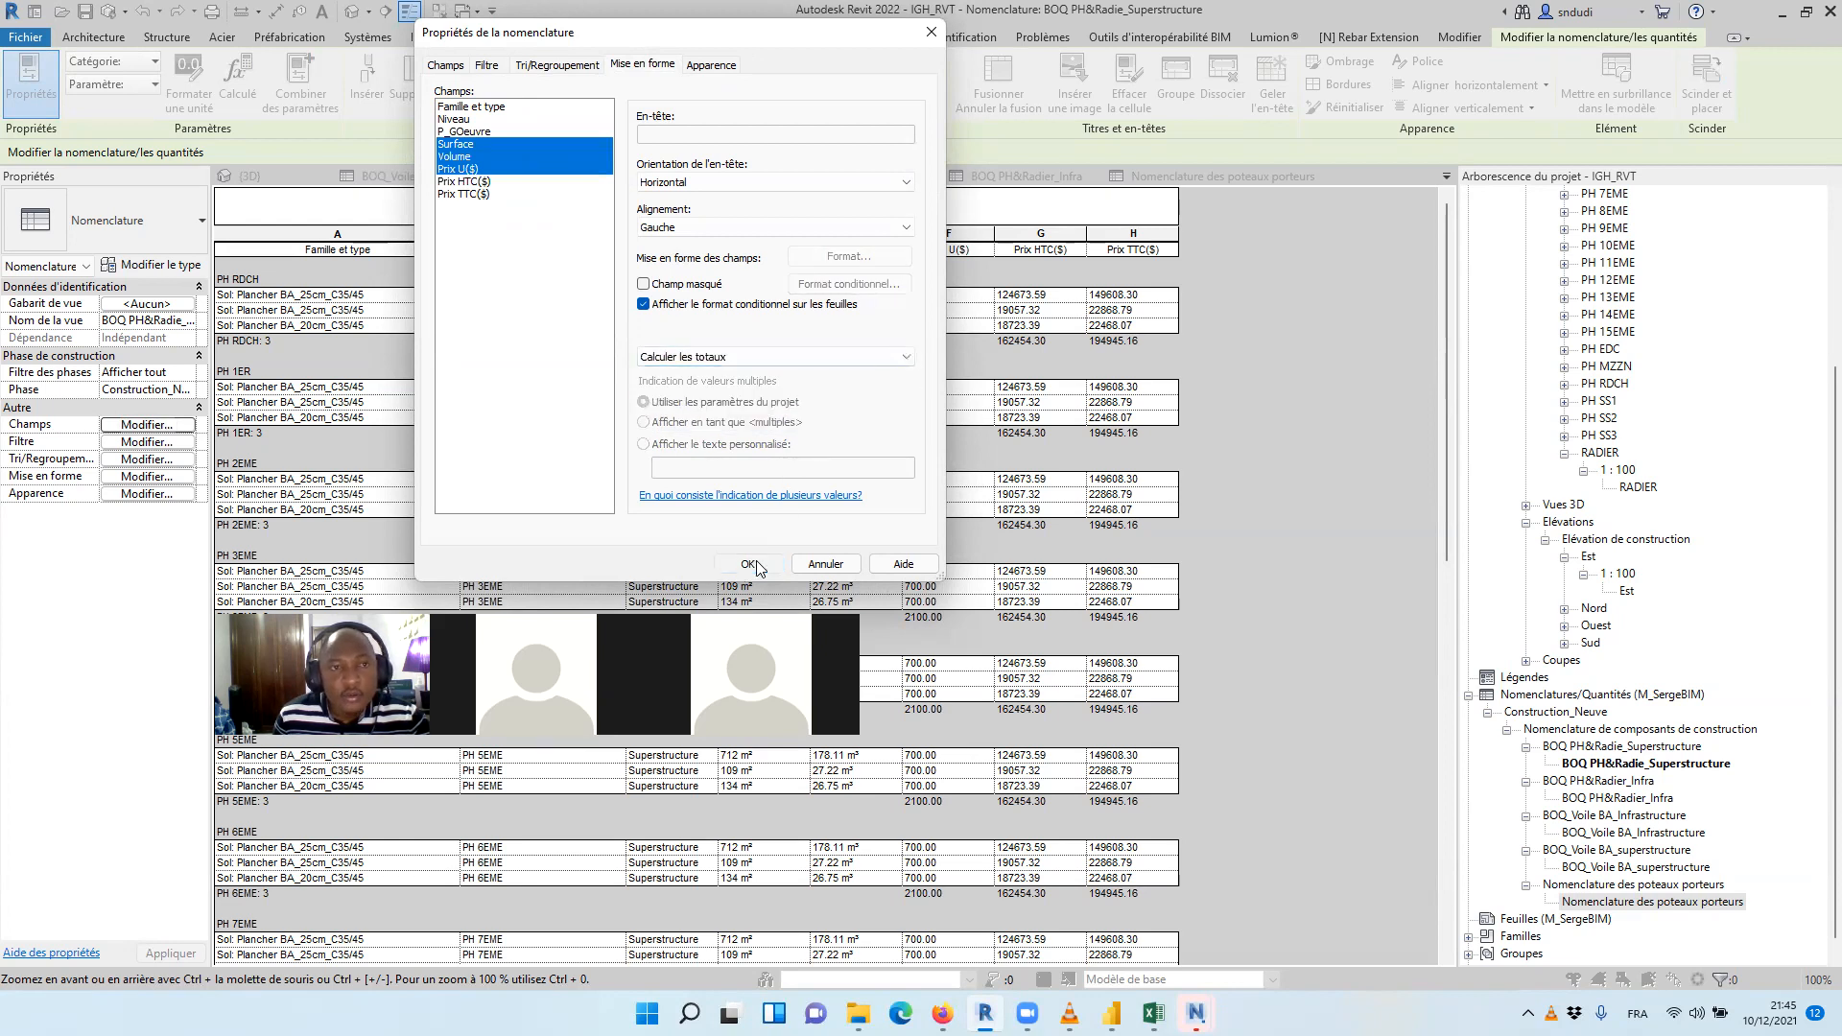
pyautogui.click(752, 564)
pyautogui.scroll(-2, 980, 422)
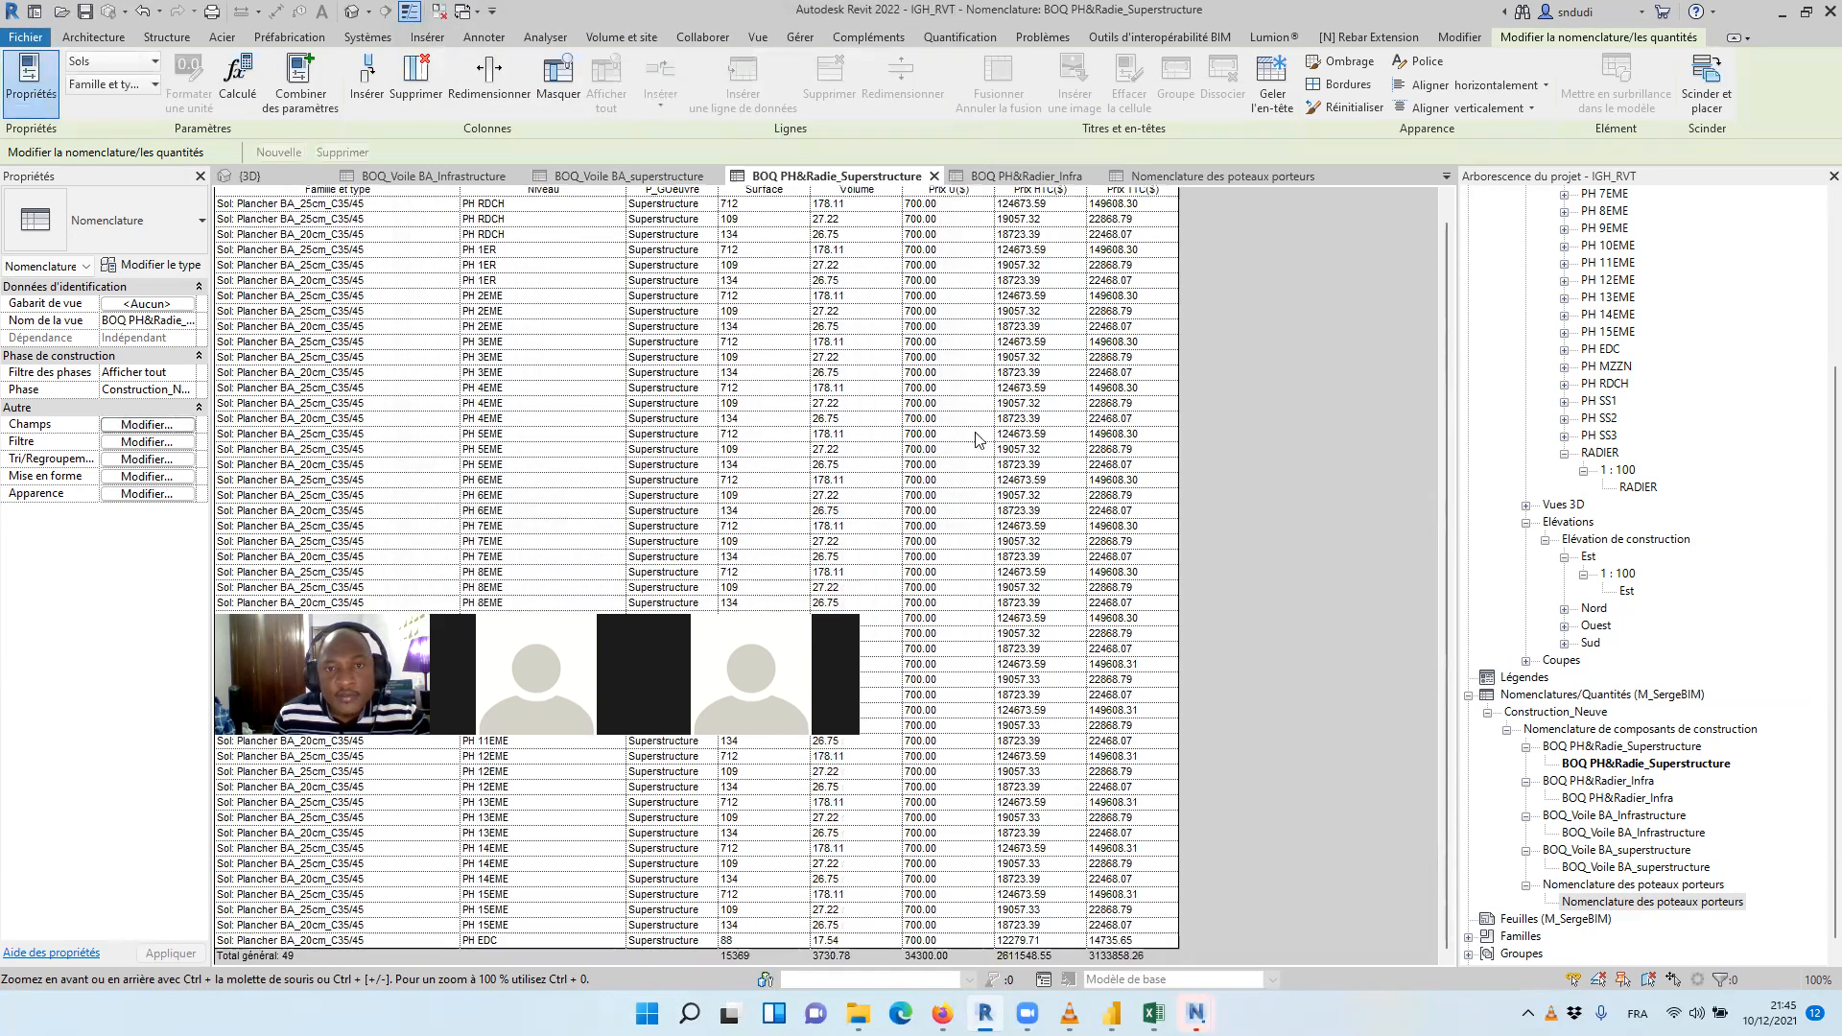
pyautogui.scroll(2, 980, 441)
# In the BOQ PH&Radier_Infra schedule's sorting by Niveau, turn off the group header, footer and blank line
pyautogui.click(1019, 175)
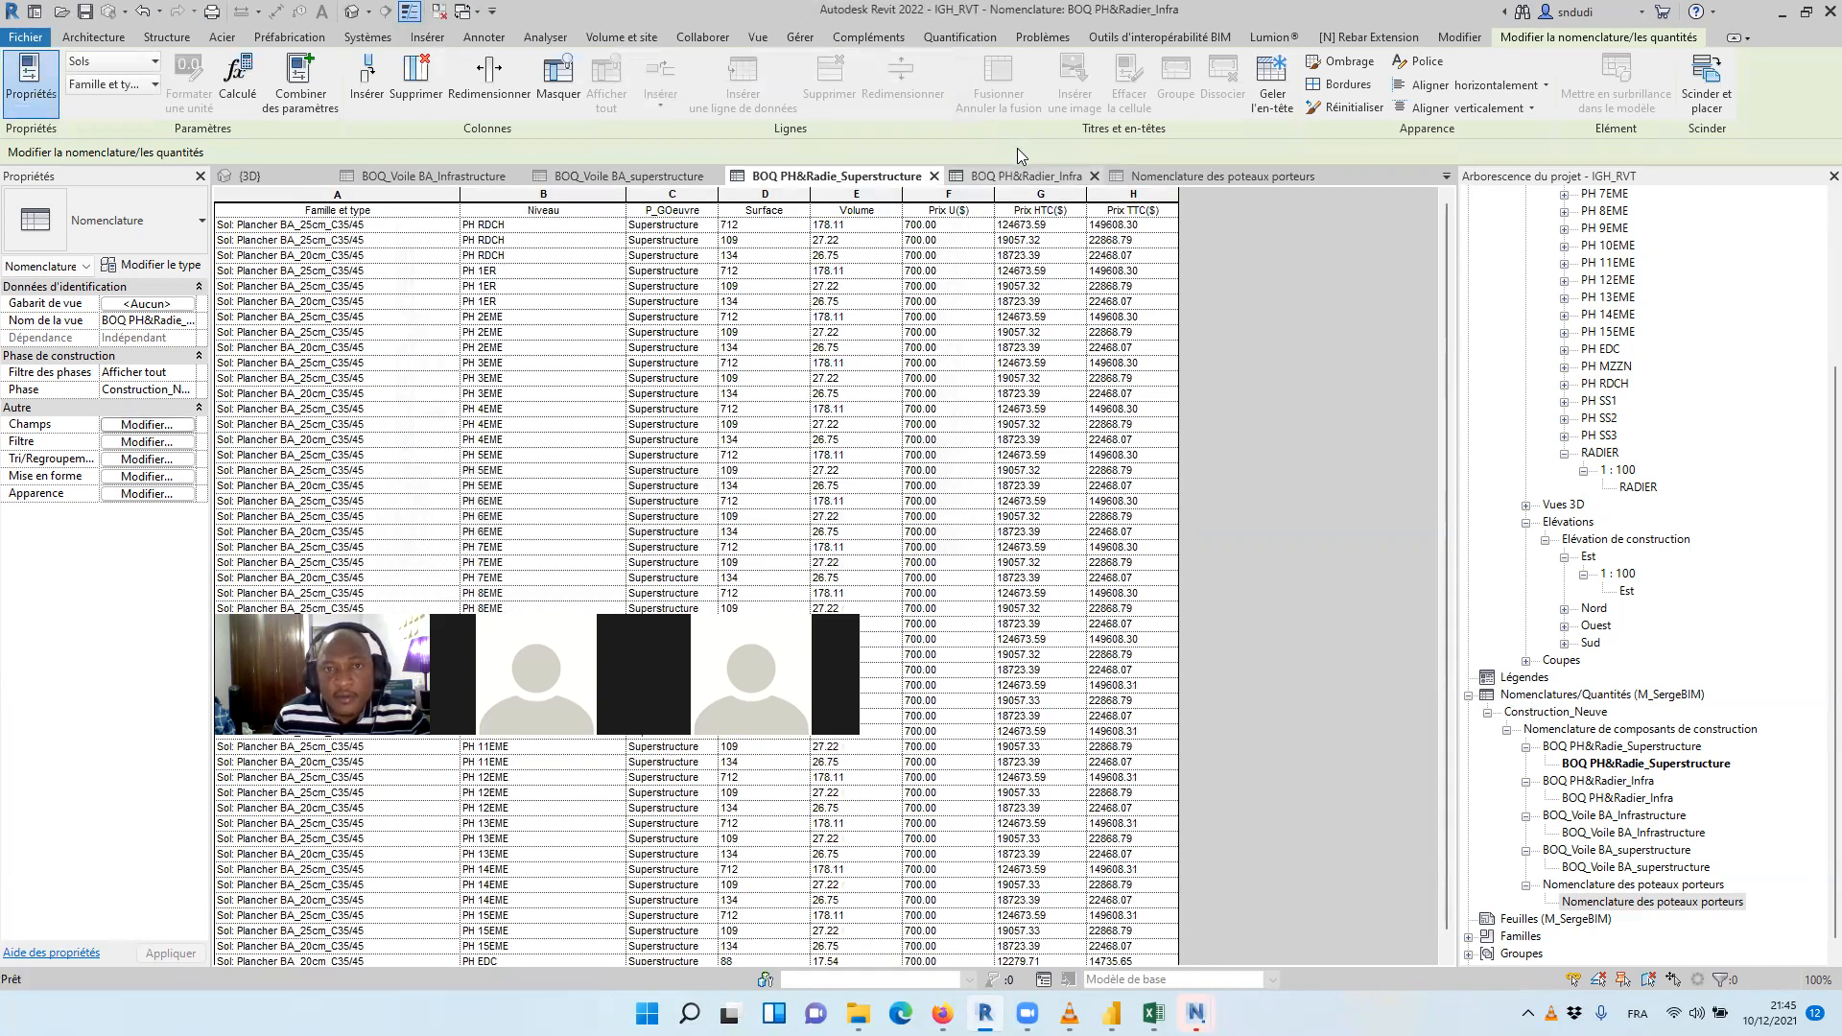
pyautogui.click(145, 425)
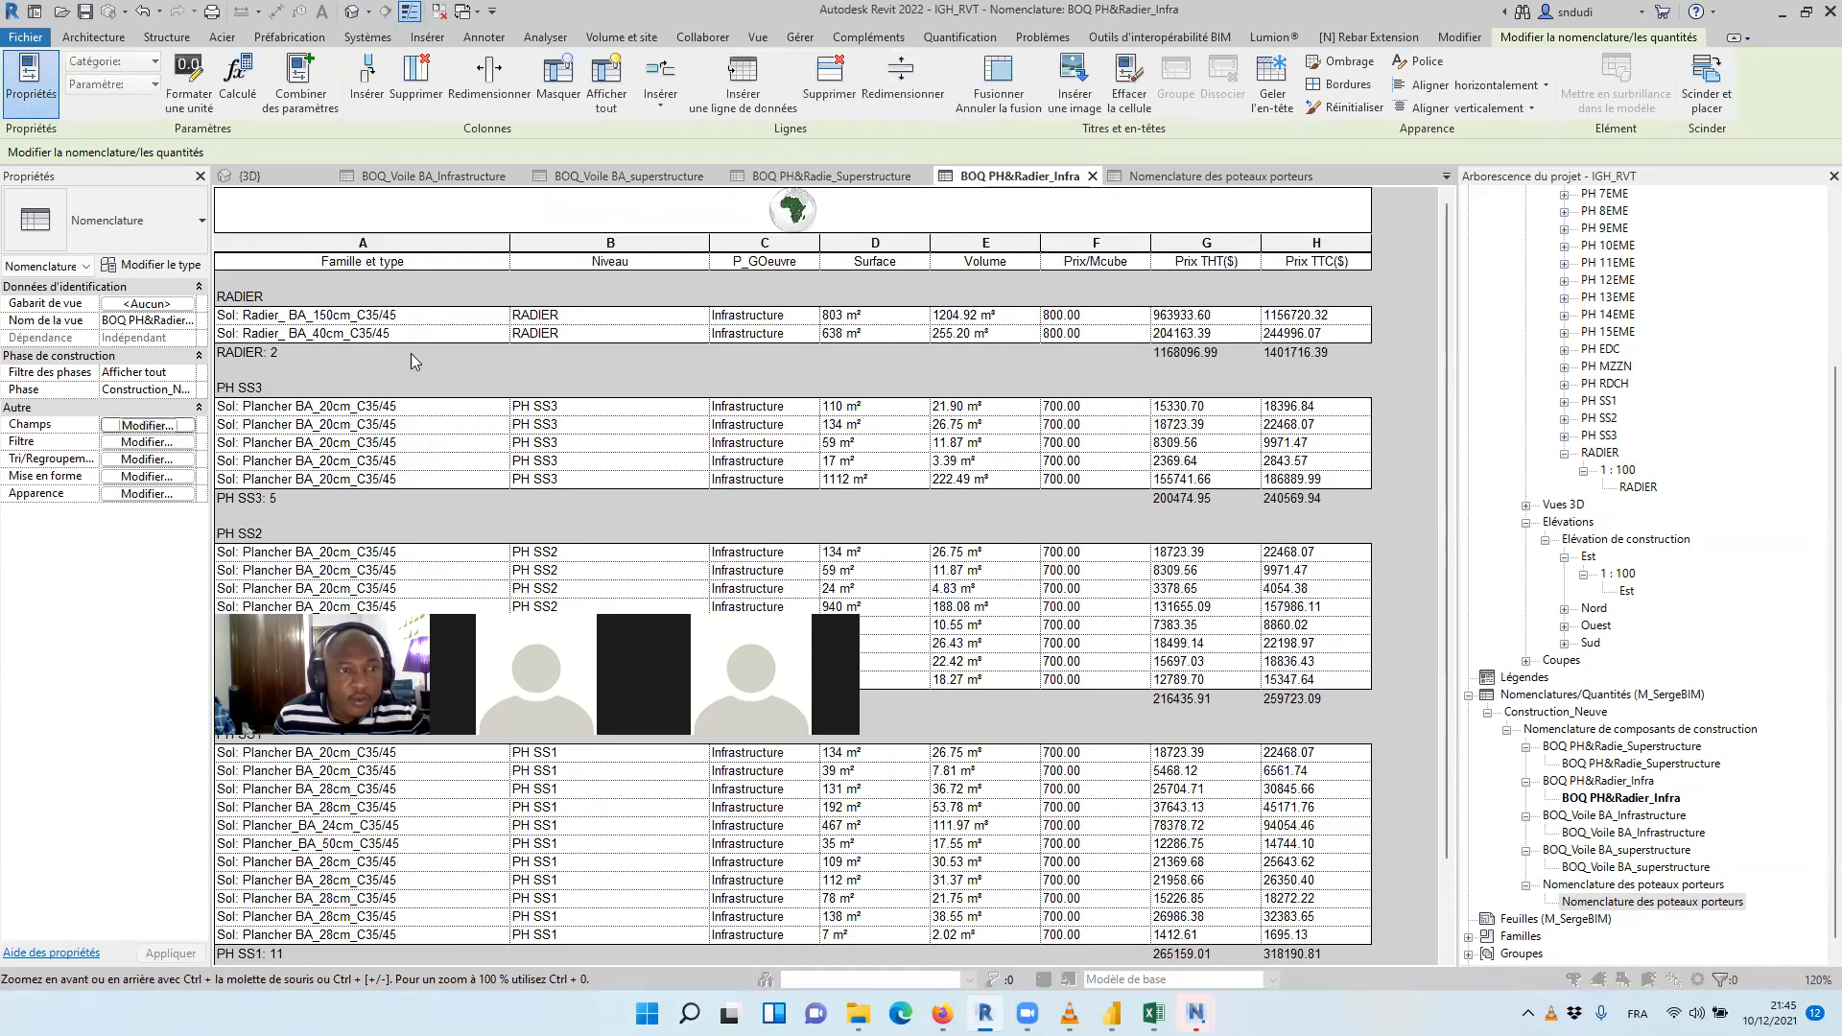
pyautogui.click(563, 66)
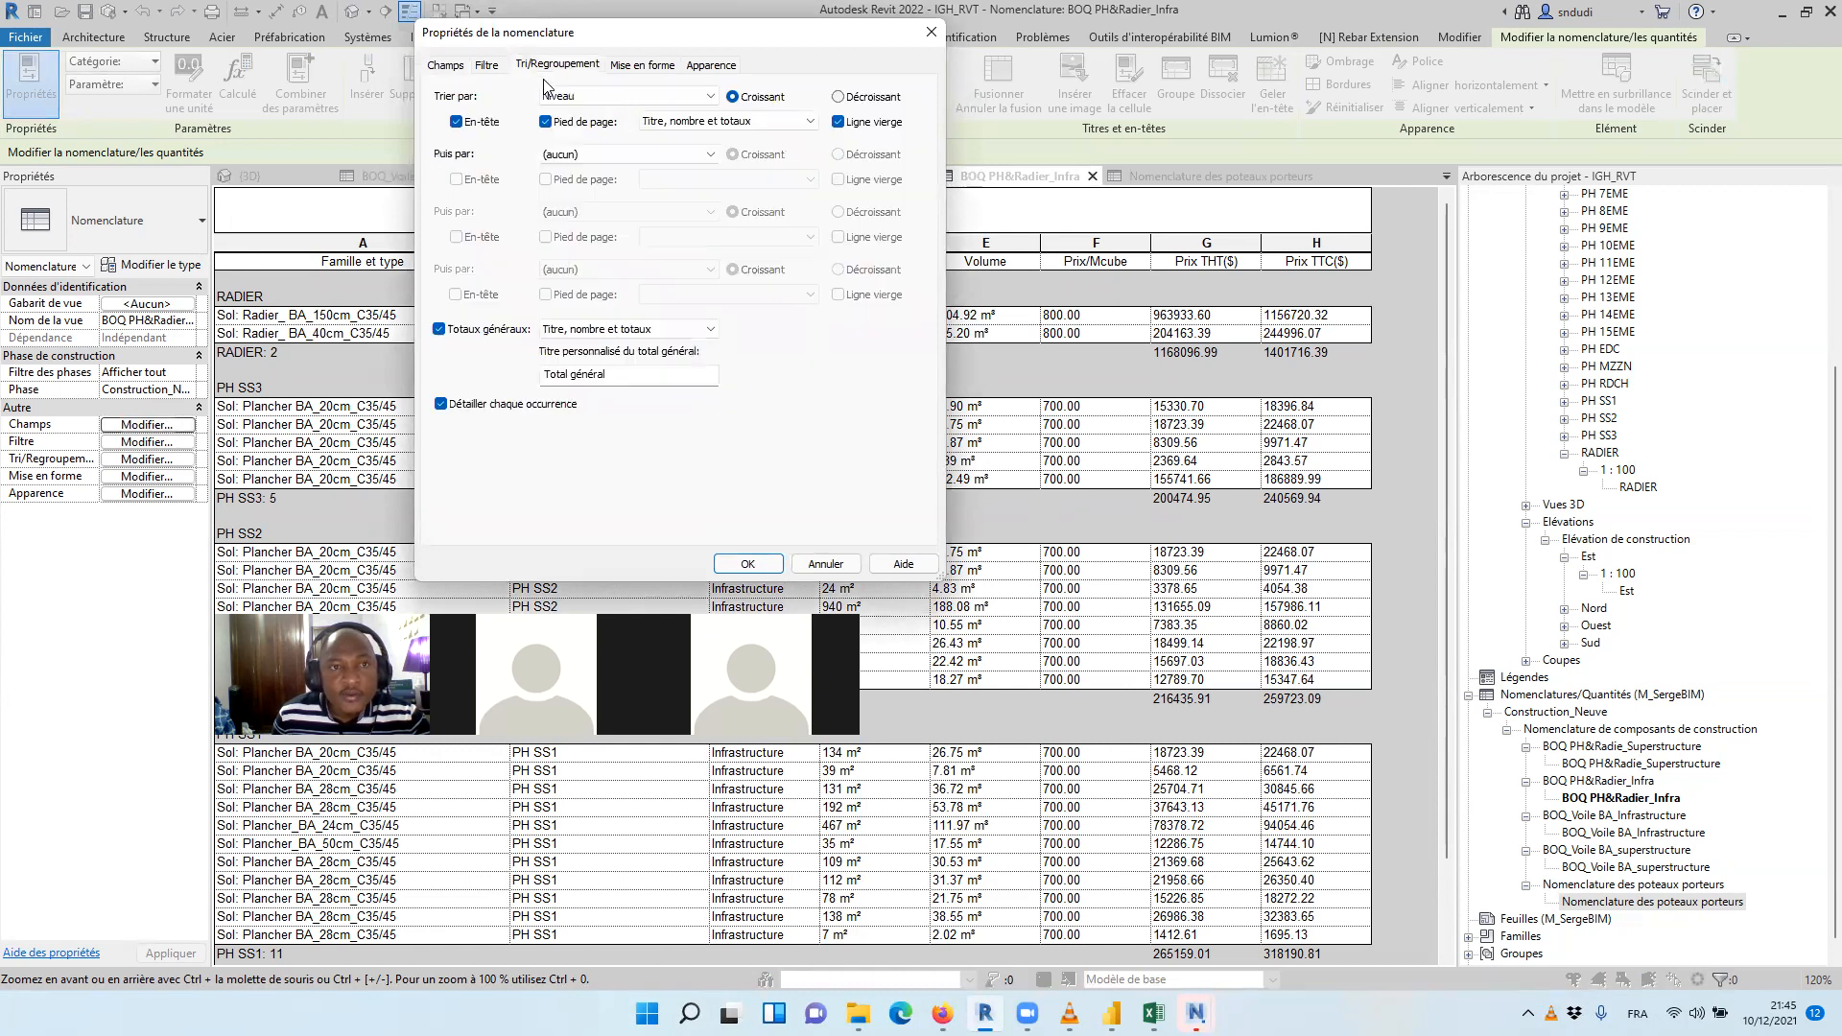
pyautogui.click(546, 121)
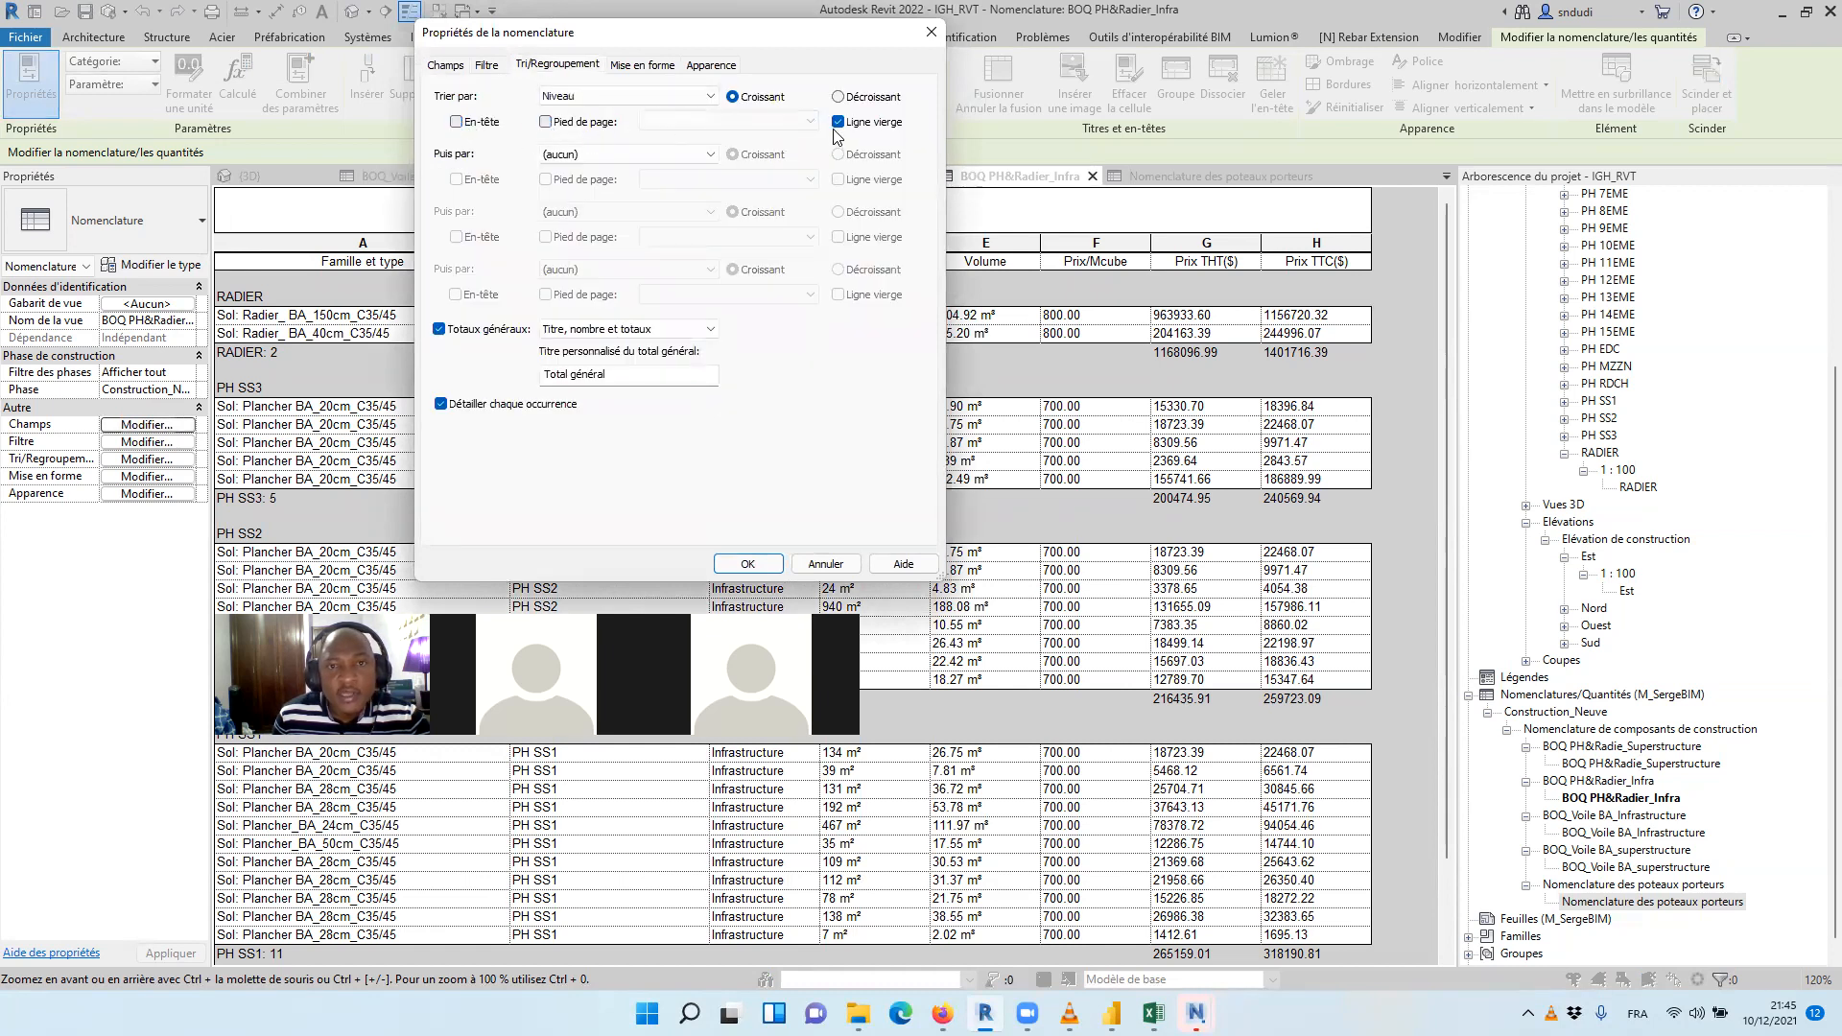
# Override the project settings in the infrastructure floor schedule's Surface format, with unit symbol Aucun(e) and rounding to 2 decimals
pyautogui.click(639, 66)
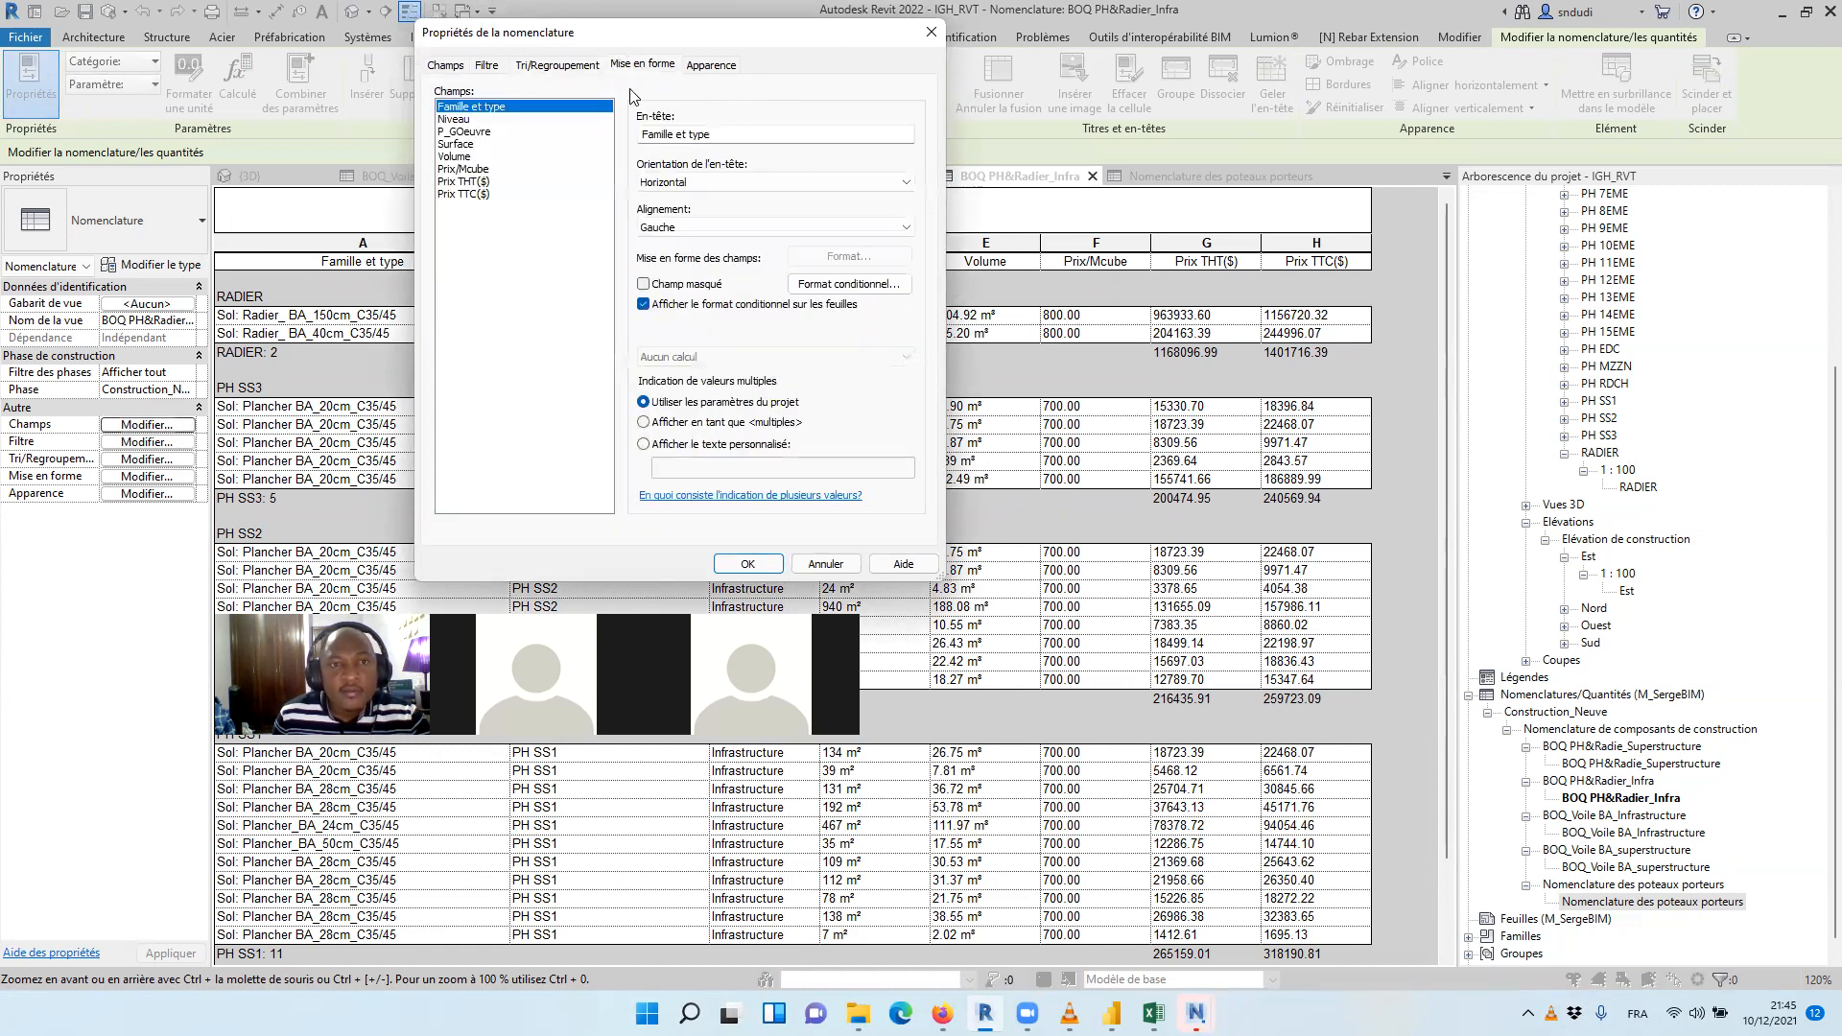
pyautogui.click(660, 69)
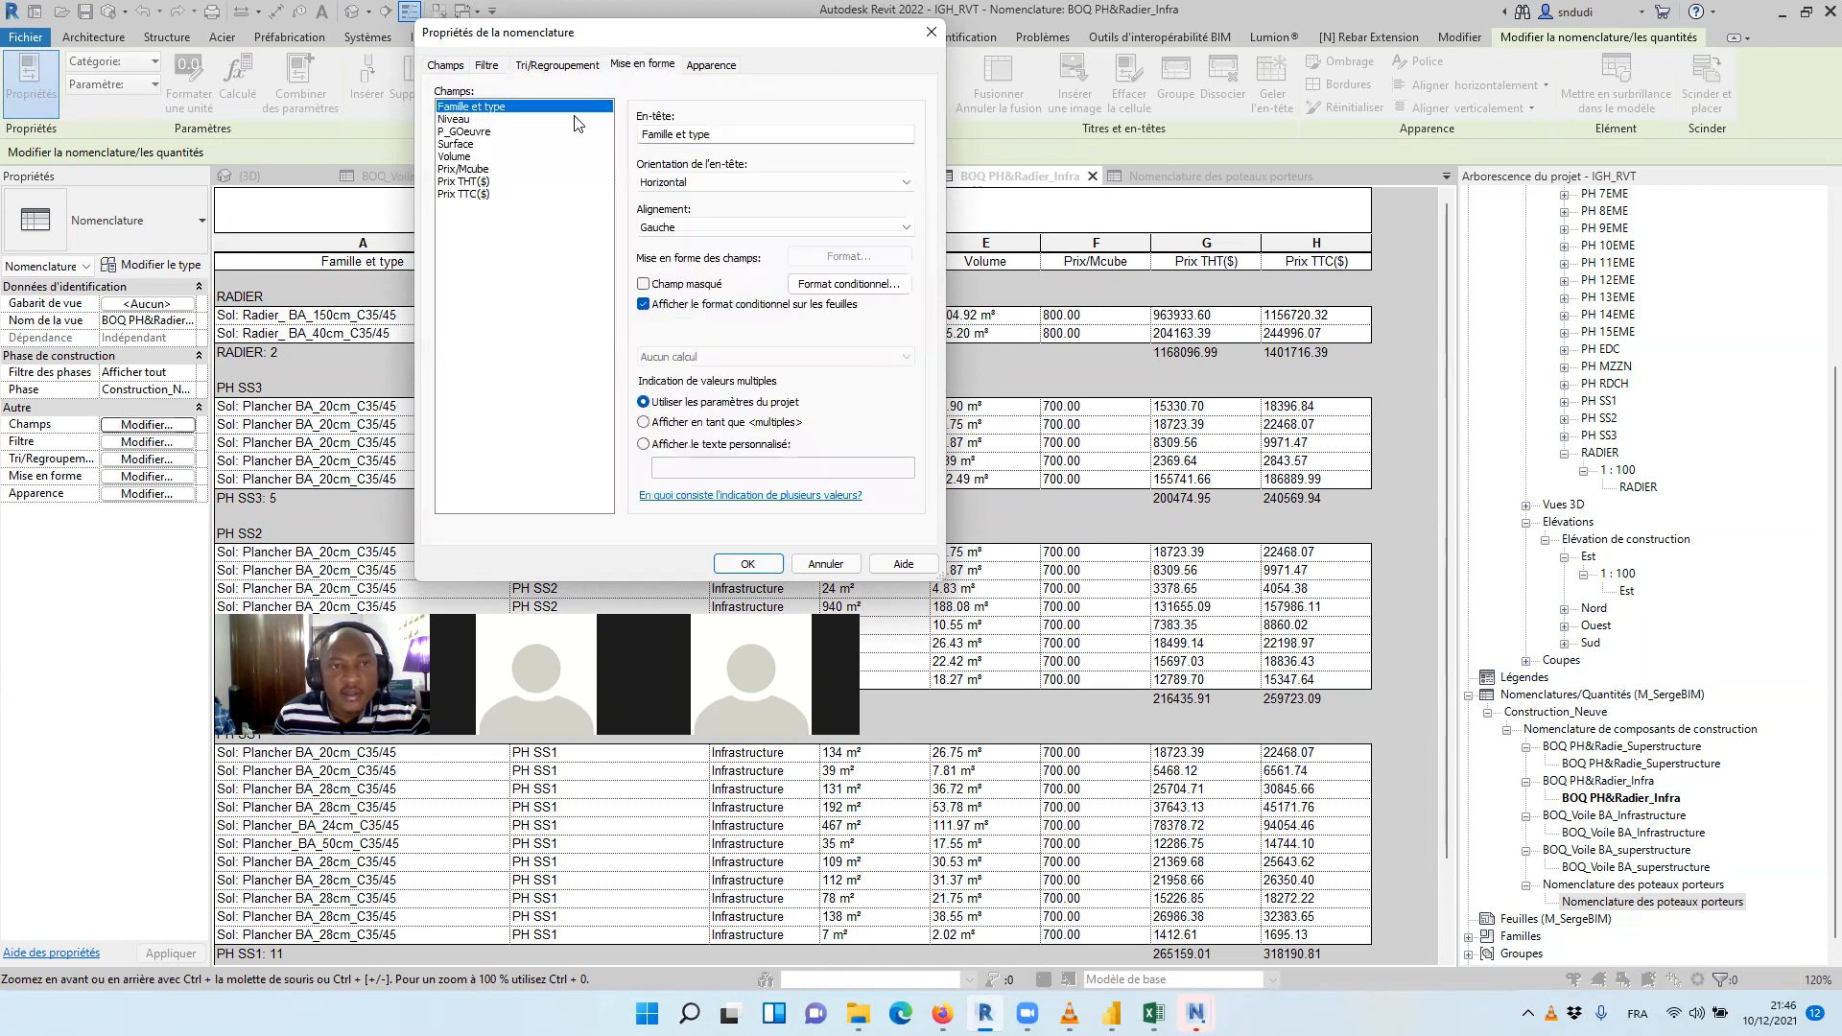
pyautogui.click(468, 144)
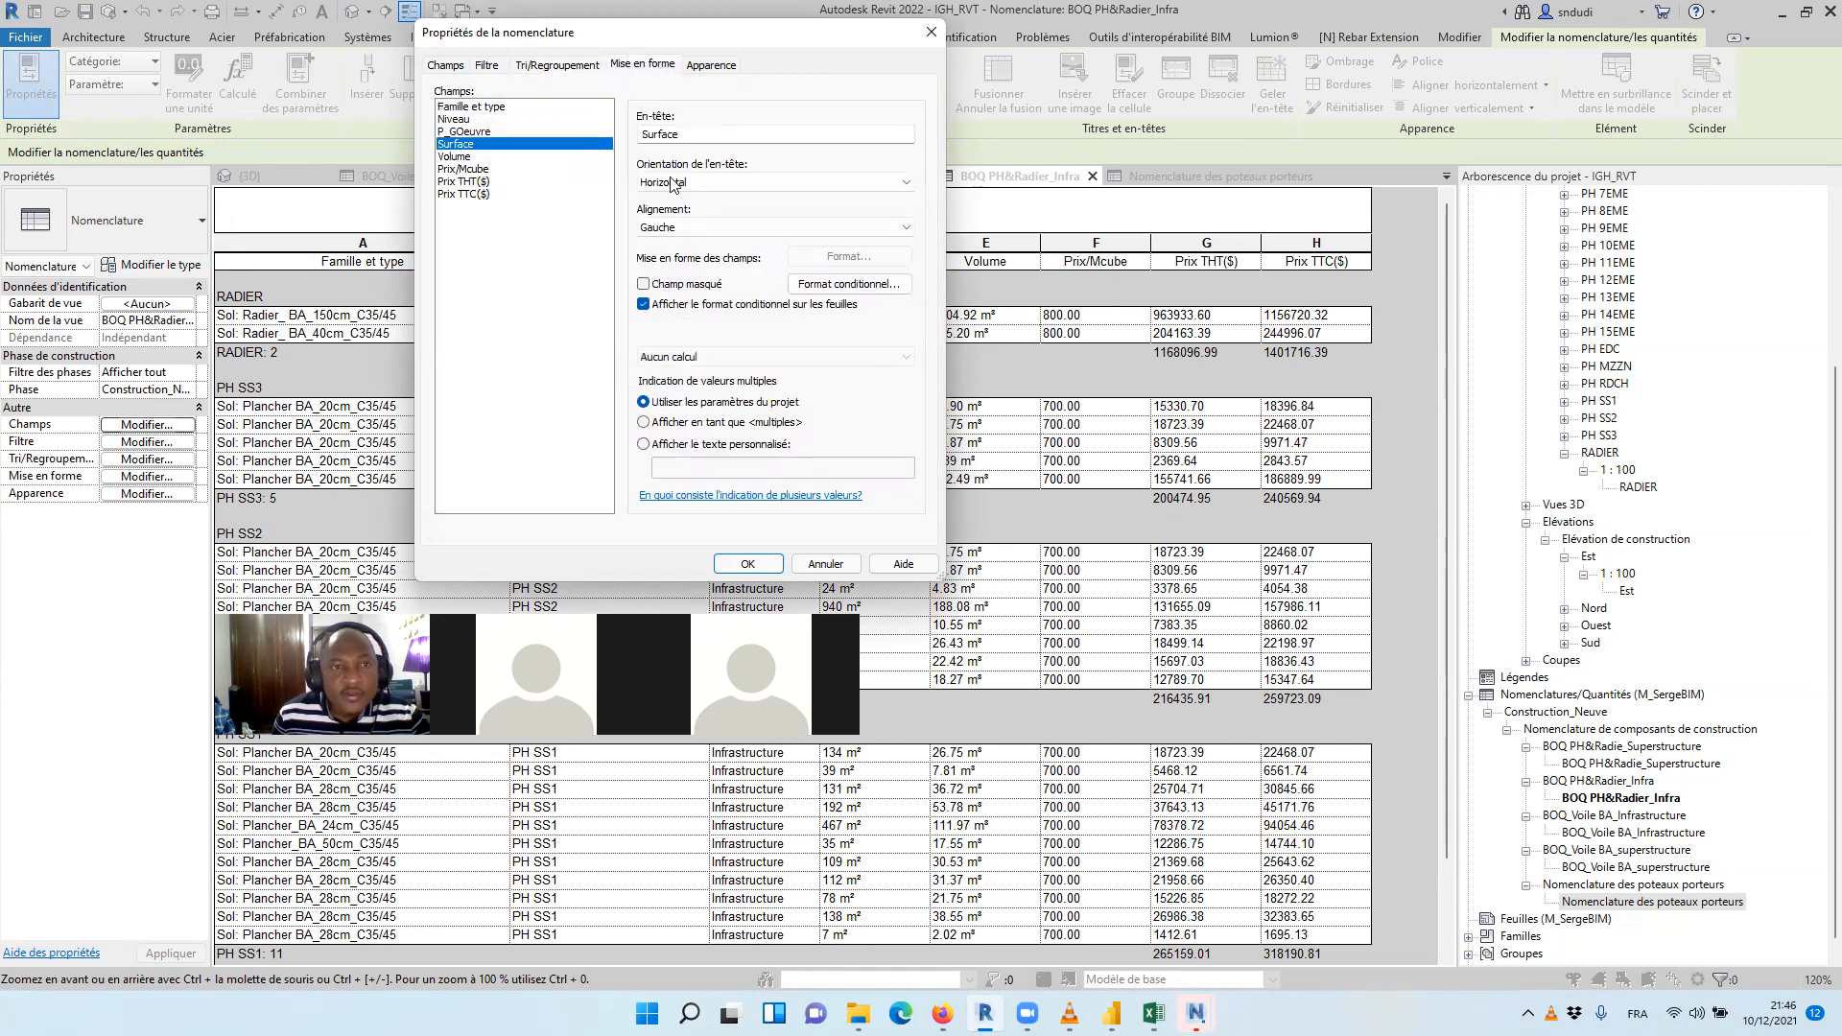
pyautogui.click(823, 255)
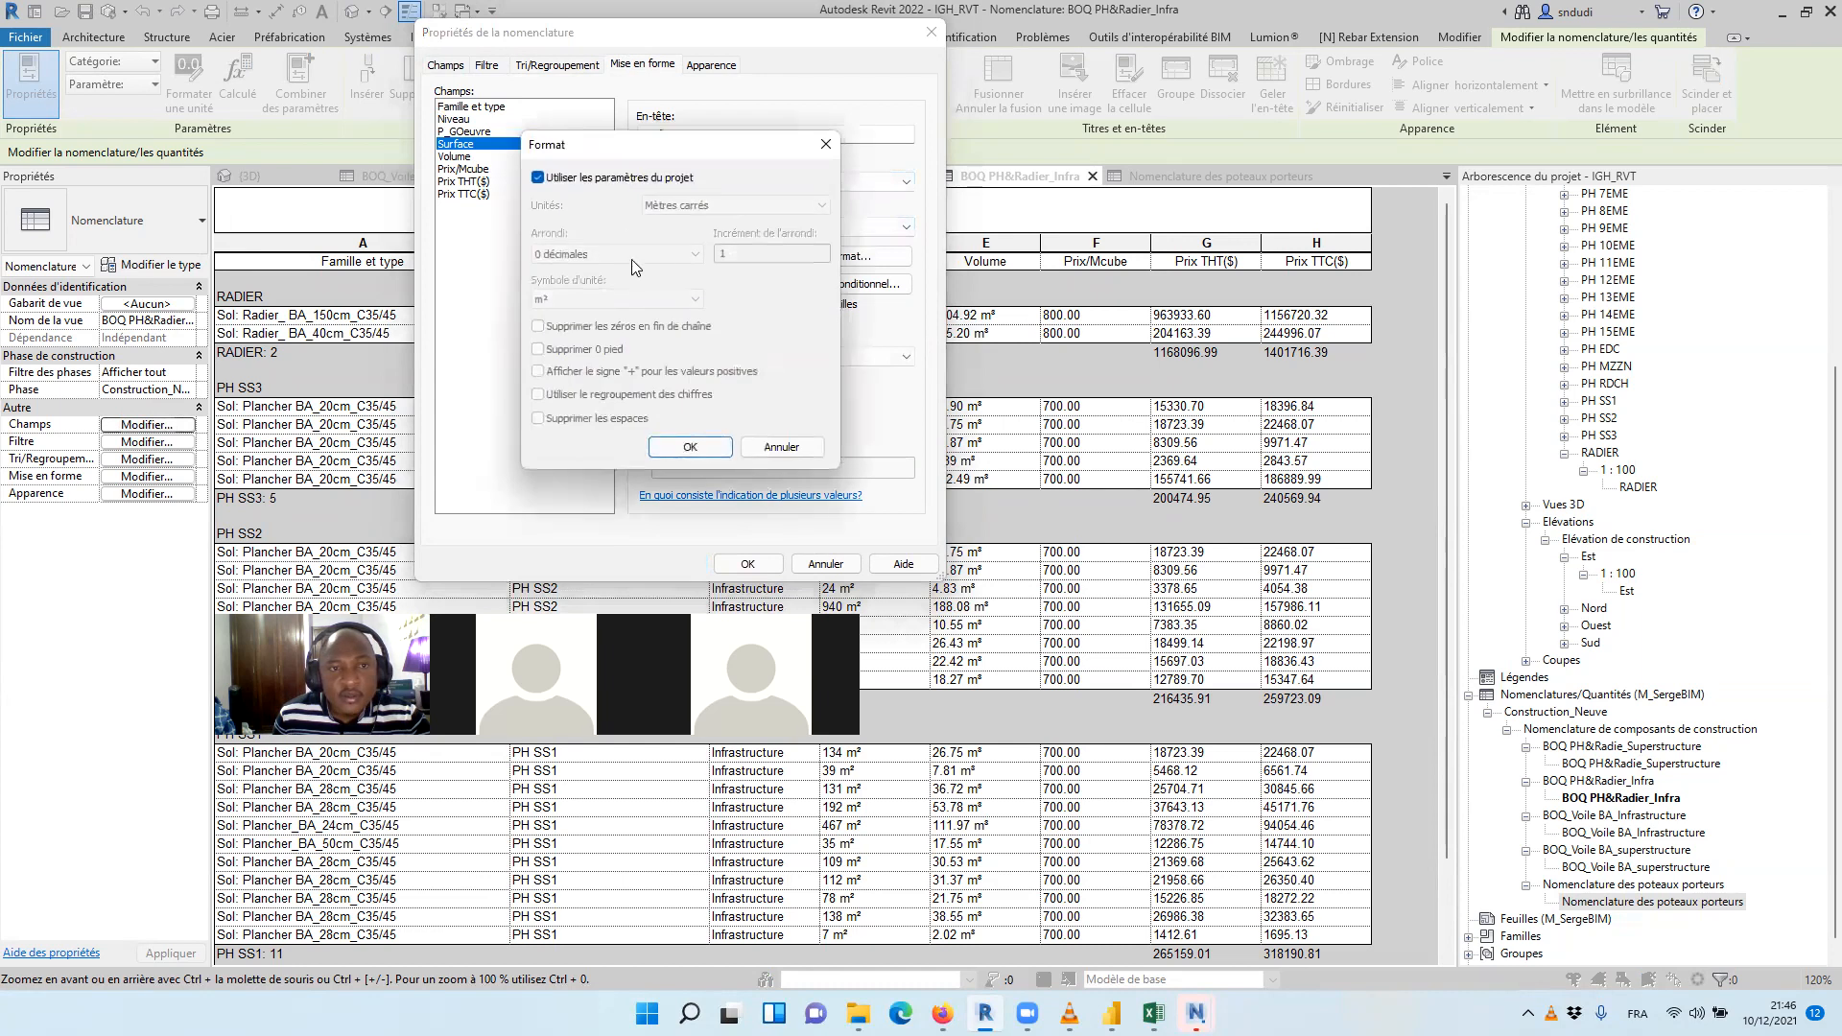
pyautogui.click(564, 180)
pyautogui.click(614, 299)
pyautogui.click(631, 309)
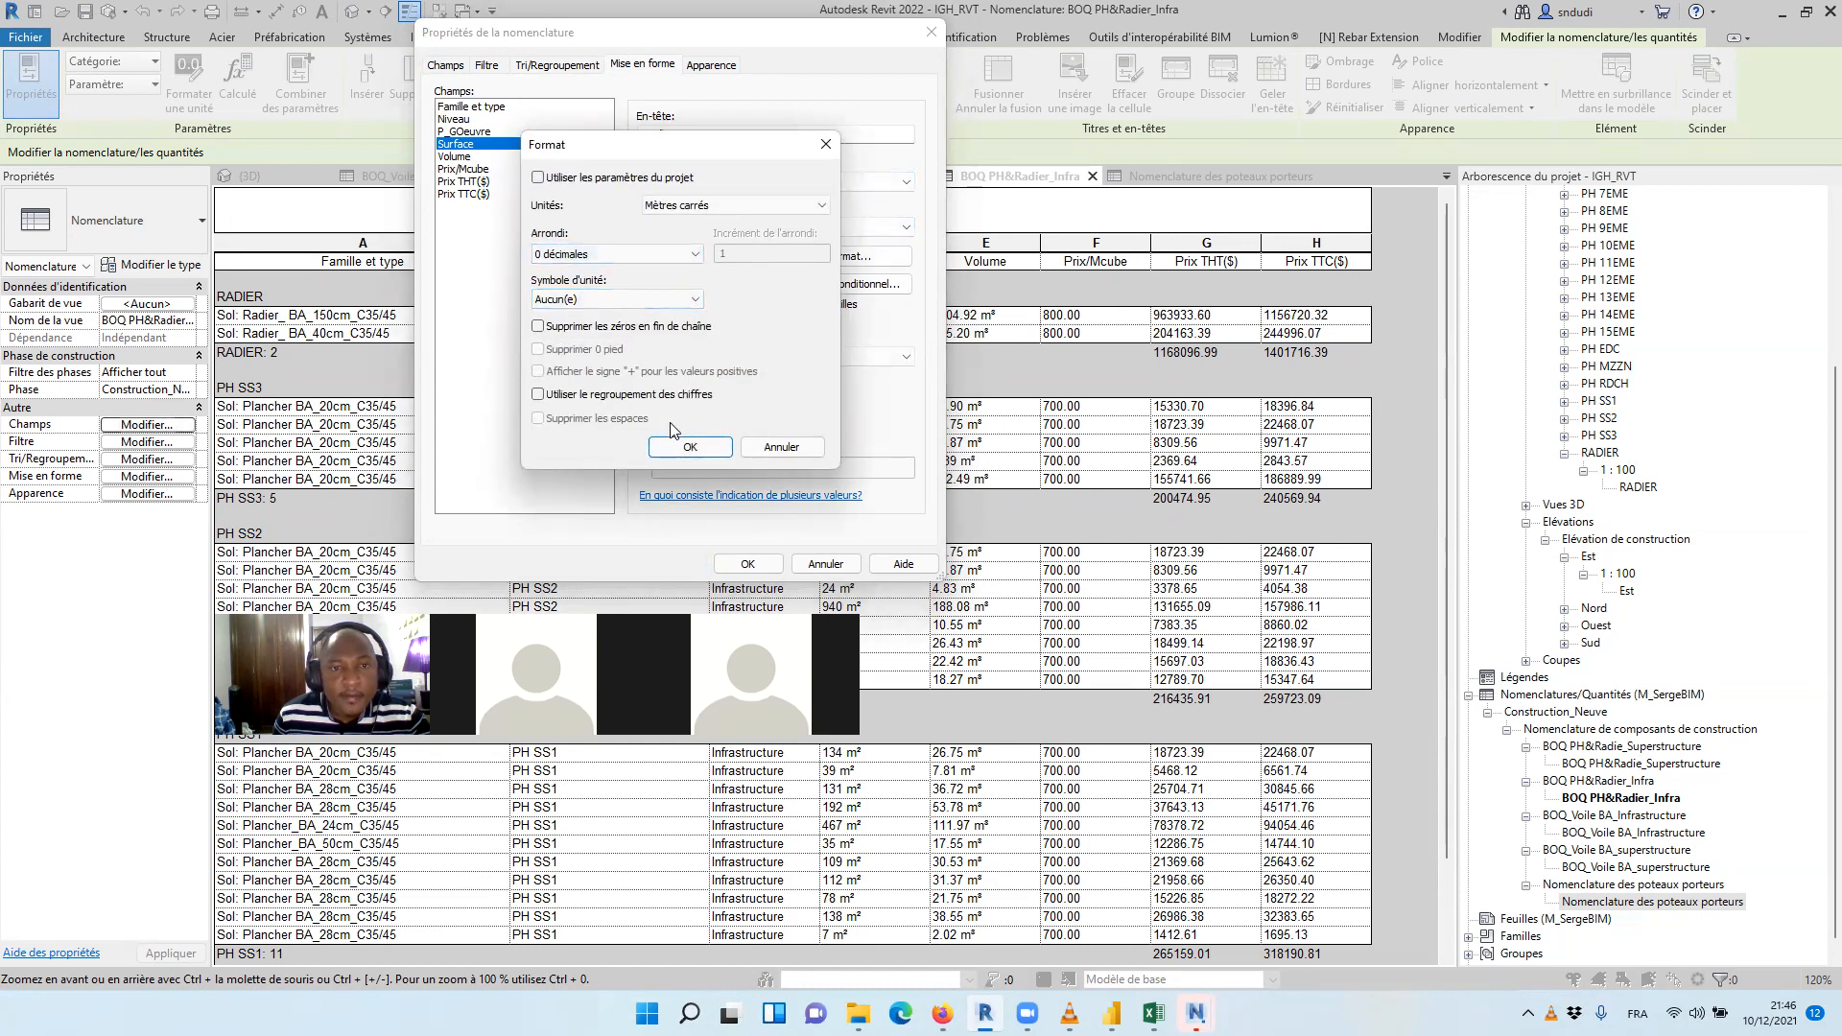
pyautogui.click(614, 255)
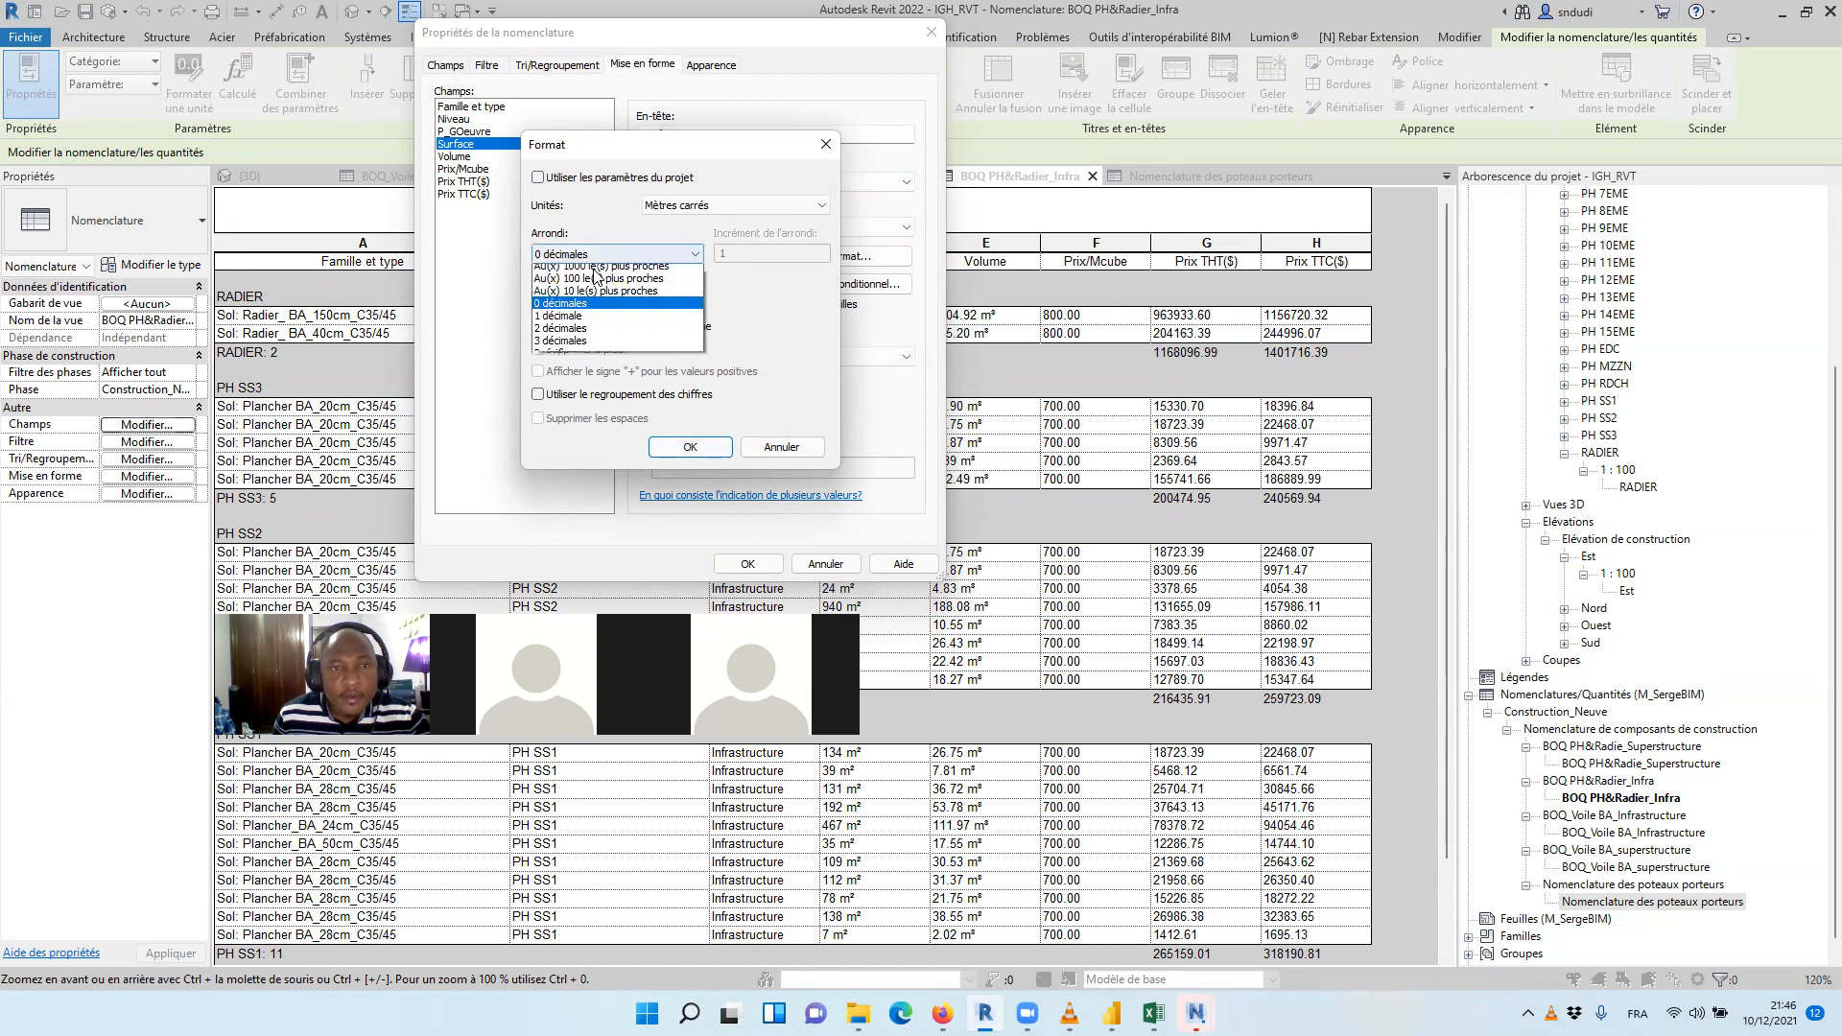
pyautogui.click(583, 335)
pyautogui.click(690, 447)
# Override the project settings in the infrastructure floor schedule's Volume format and set the unit symbol to Aucun(e)
pyautogui.click(469, 158)
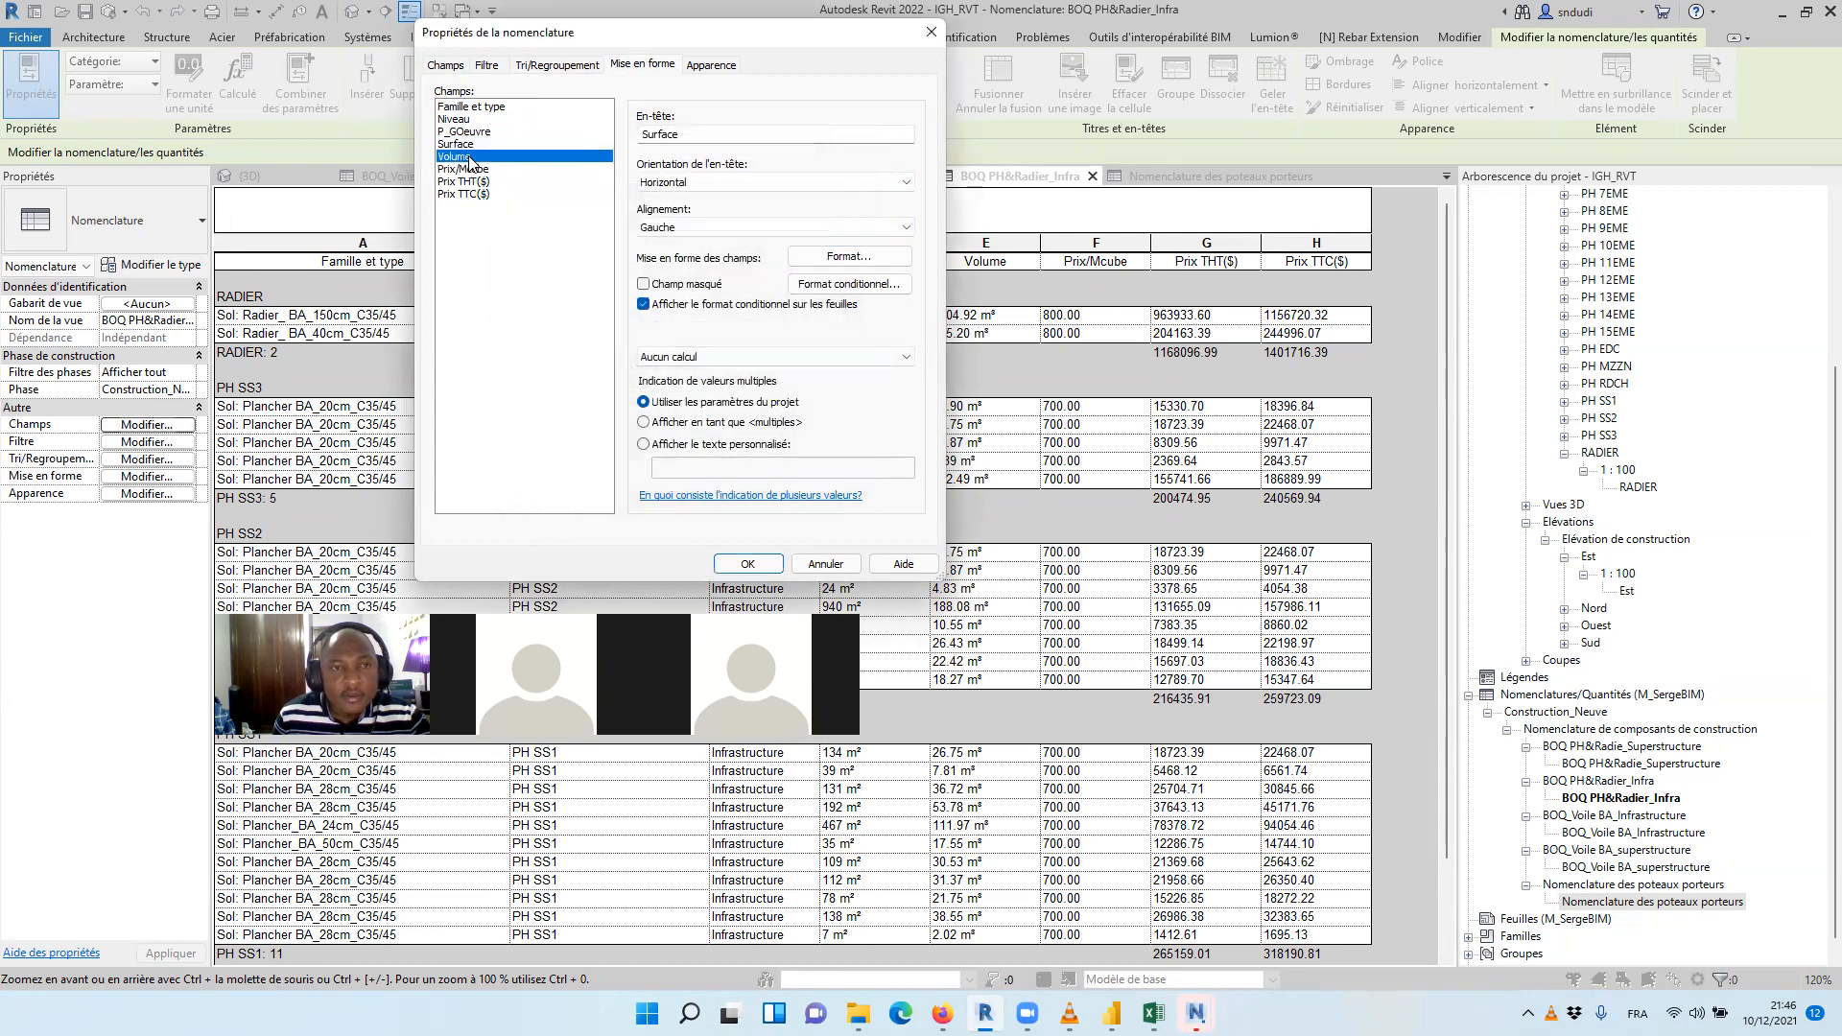
pyautogui.click(844, 257)
pyautogui.click(538, 177)
pyautogui.click(614, 299)
pyautogui.click(575, 316)
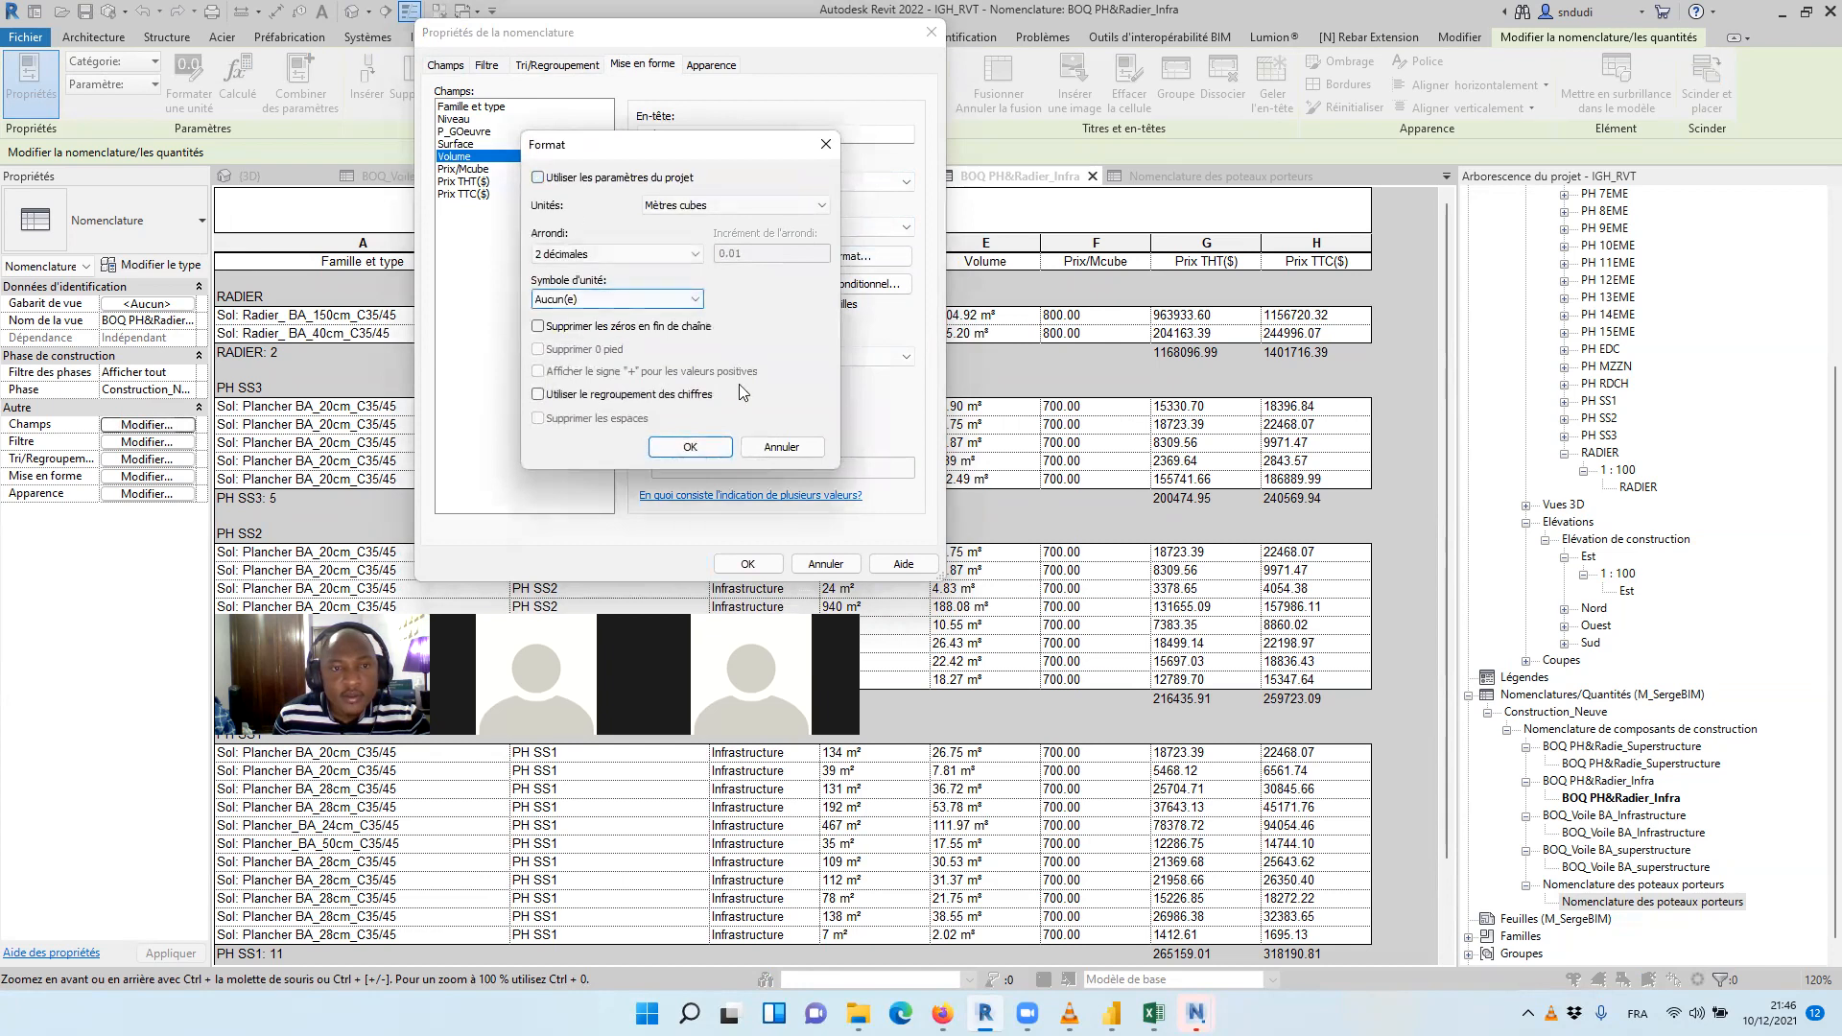
pyautogui.click(690, 447)
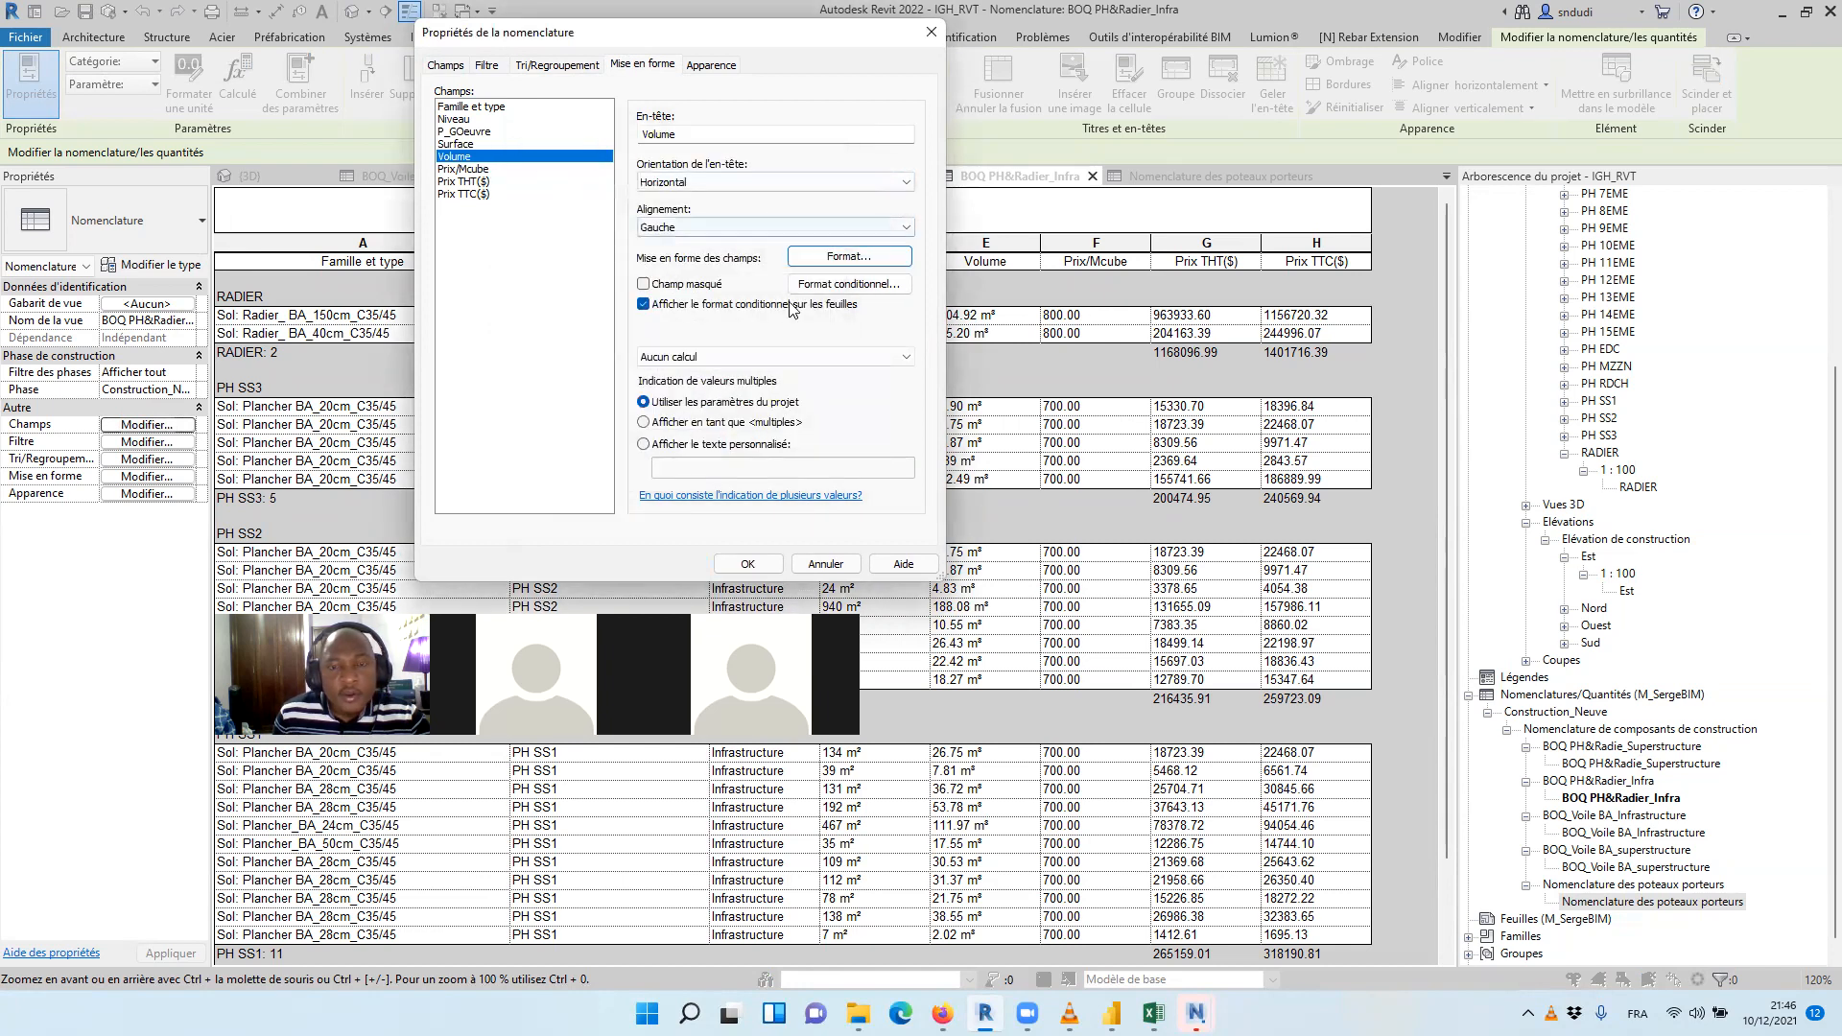
# Turn off the title display and the blank line before the data in the infrastructure floor schedule
pyautogui.click(711, 64)
pyautogui.click(720, 210)
pyautogui.click(559, 316)
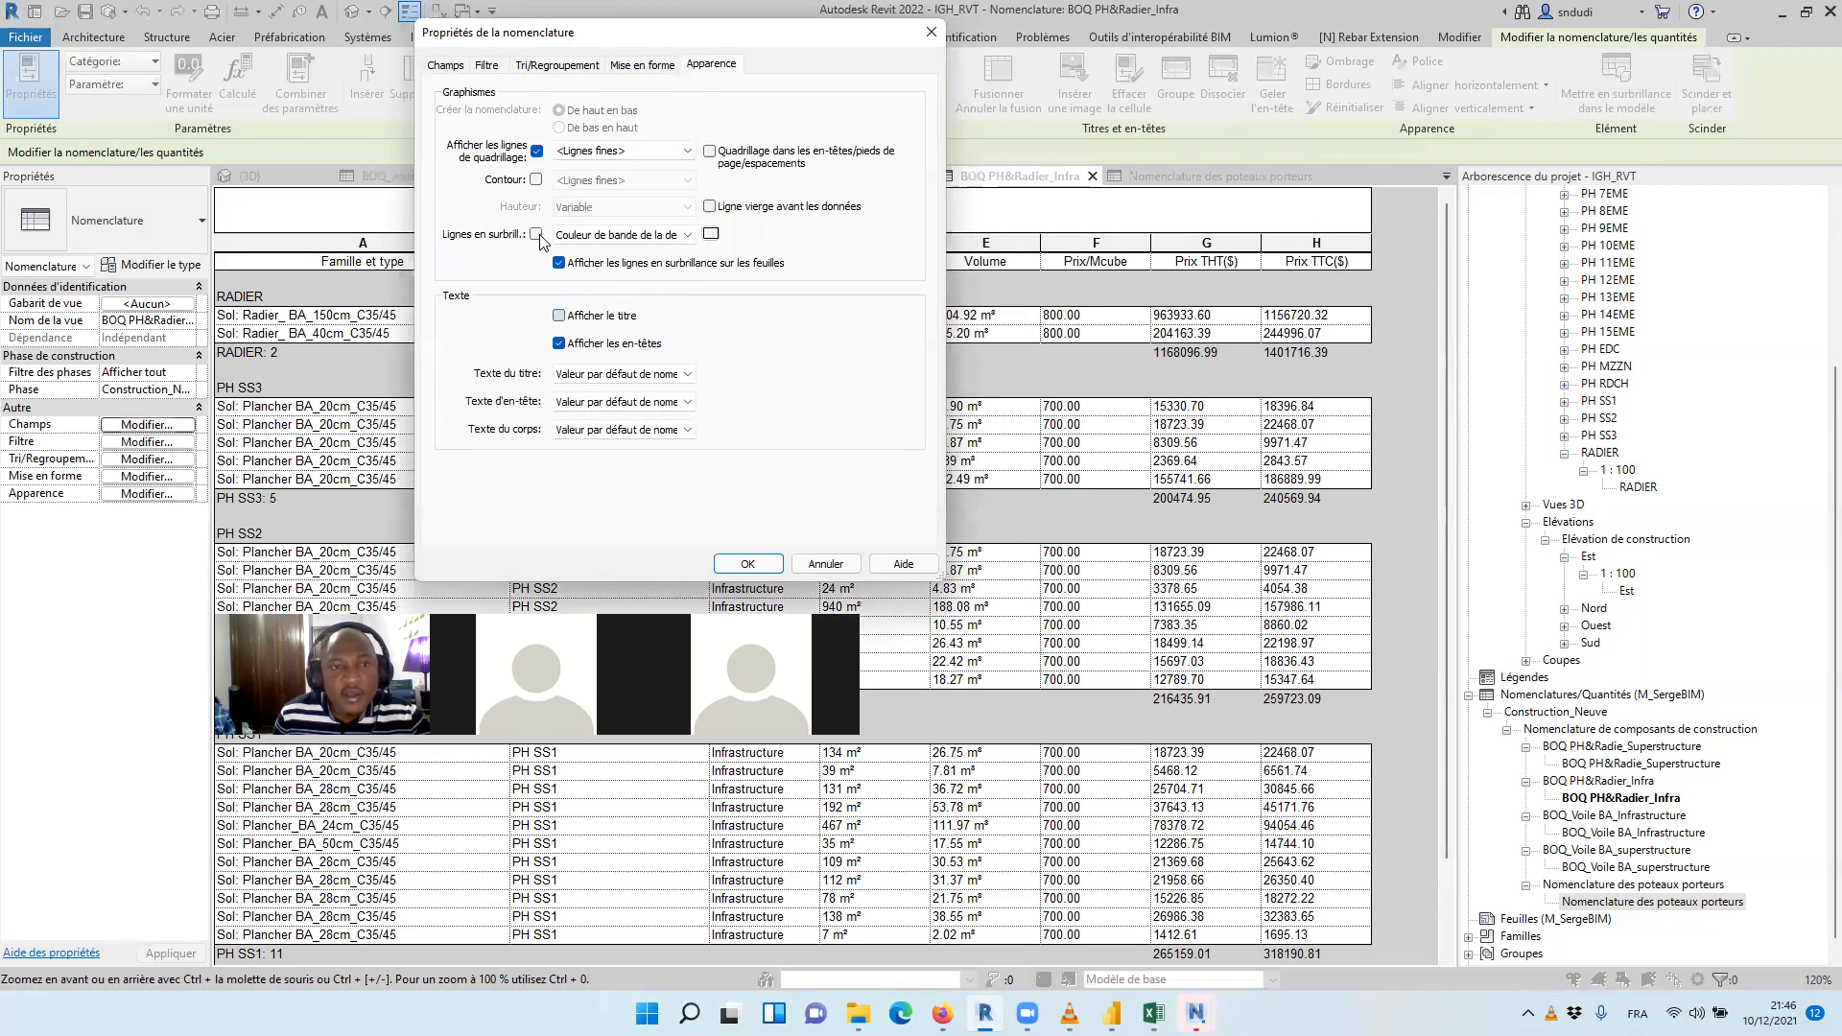
# Set the Surface, Volume and Prix/Mcube fields of the infrastructure floor schedule to calculate totals, and apply the settings
pyautogui.click(557, 66)
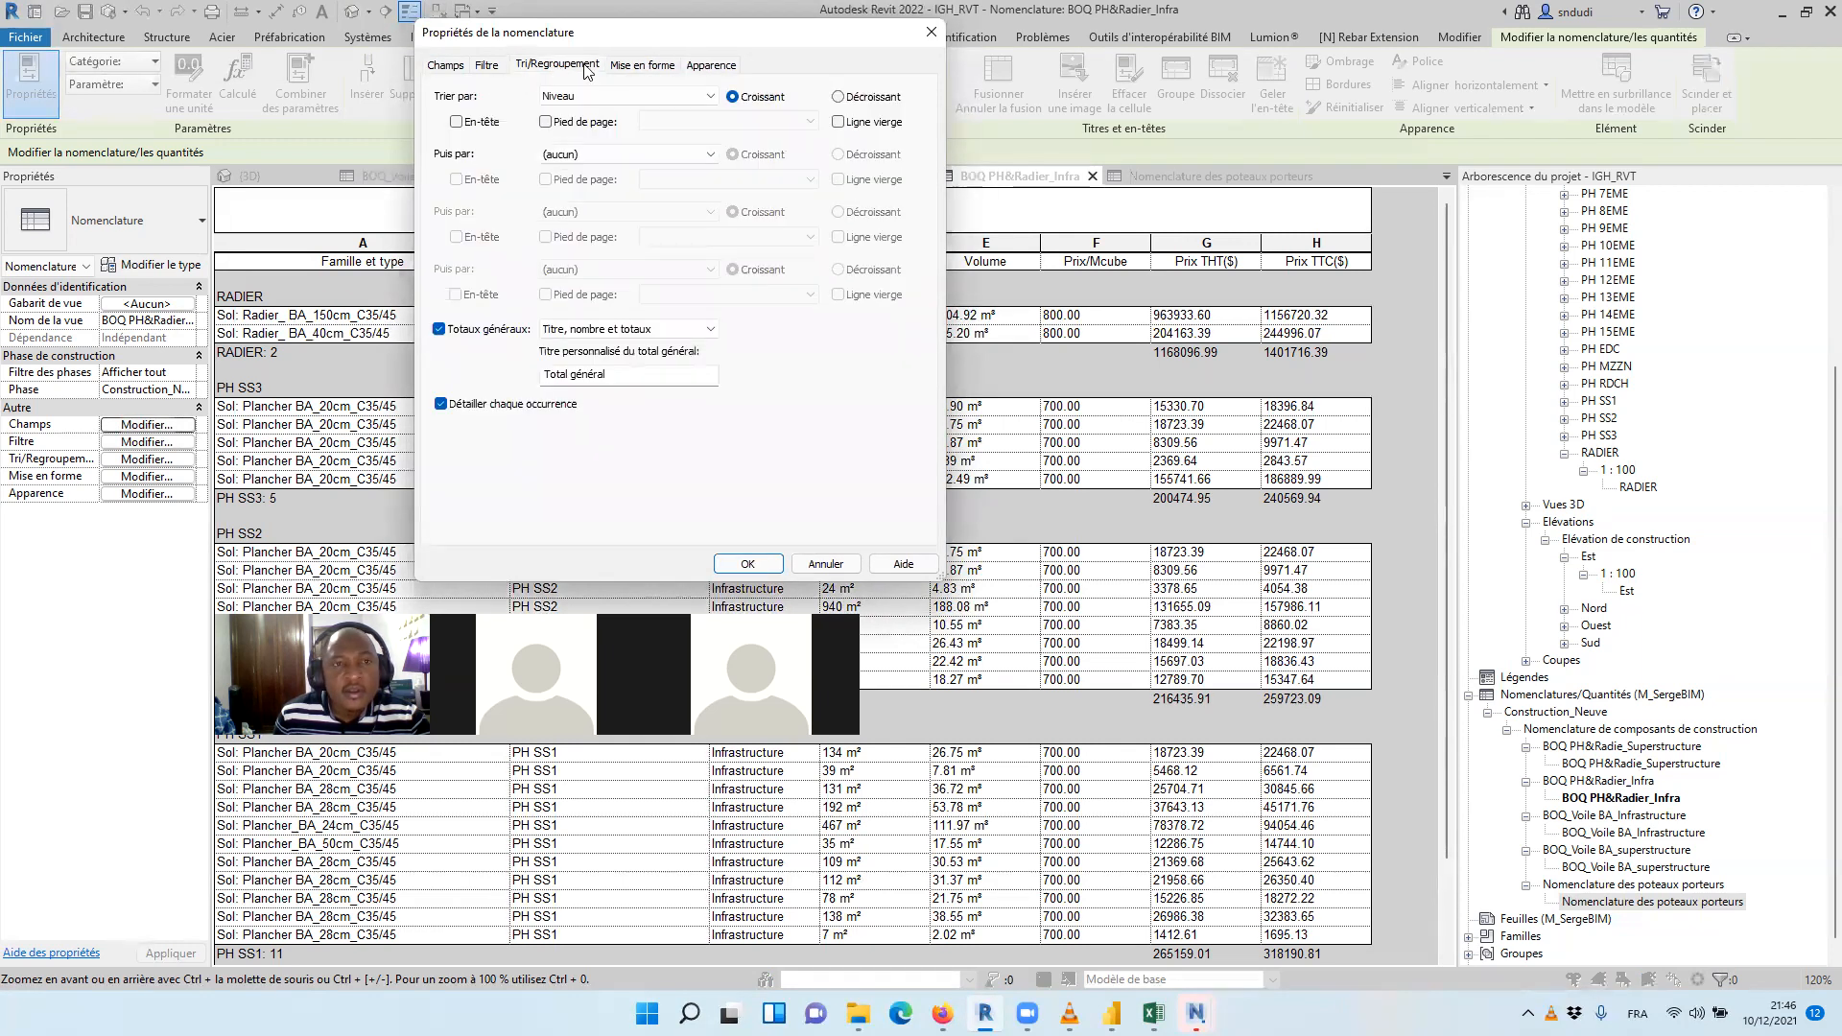
pyautogui.click(653, 65)
pyautogui.click(464, 158)
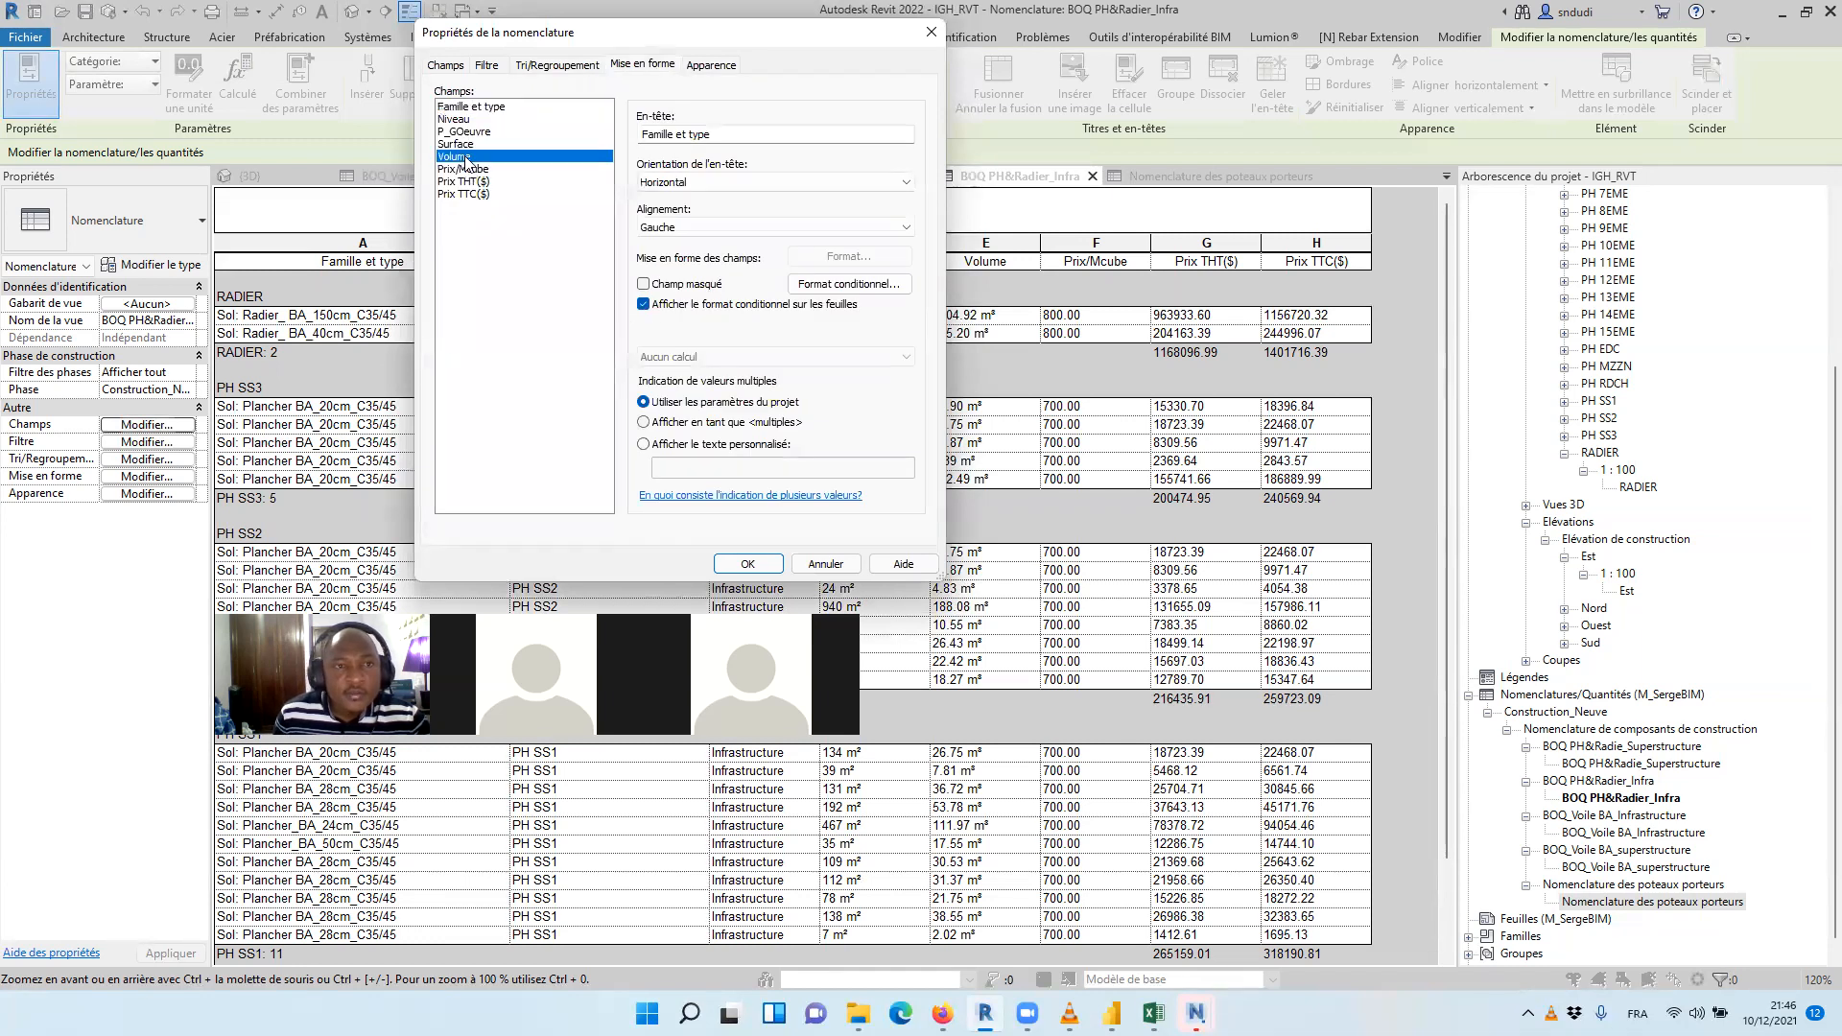
pyautogui.click(458, 144)
pyautogui.keyDown('shift'); pyautogui.click(464, 169); pyautogui.keyUp('shift')
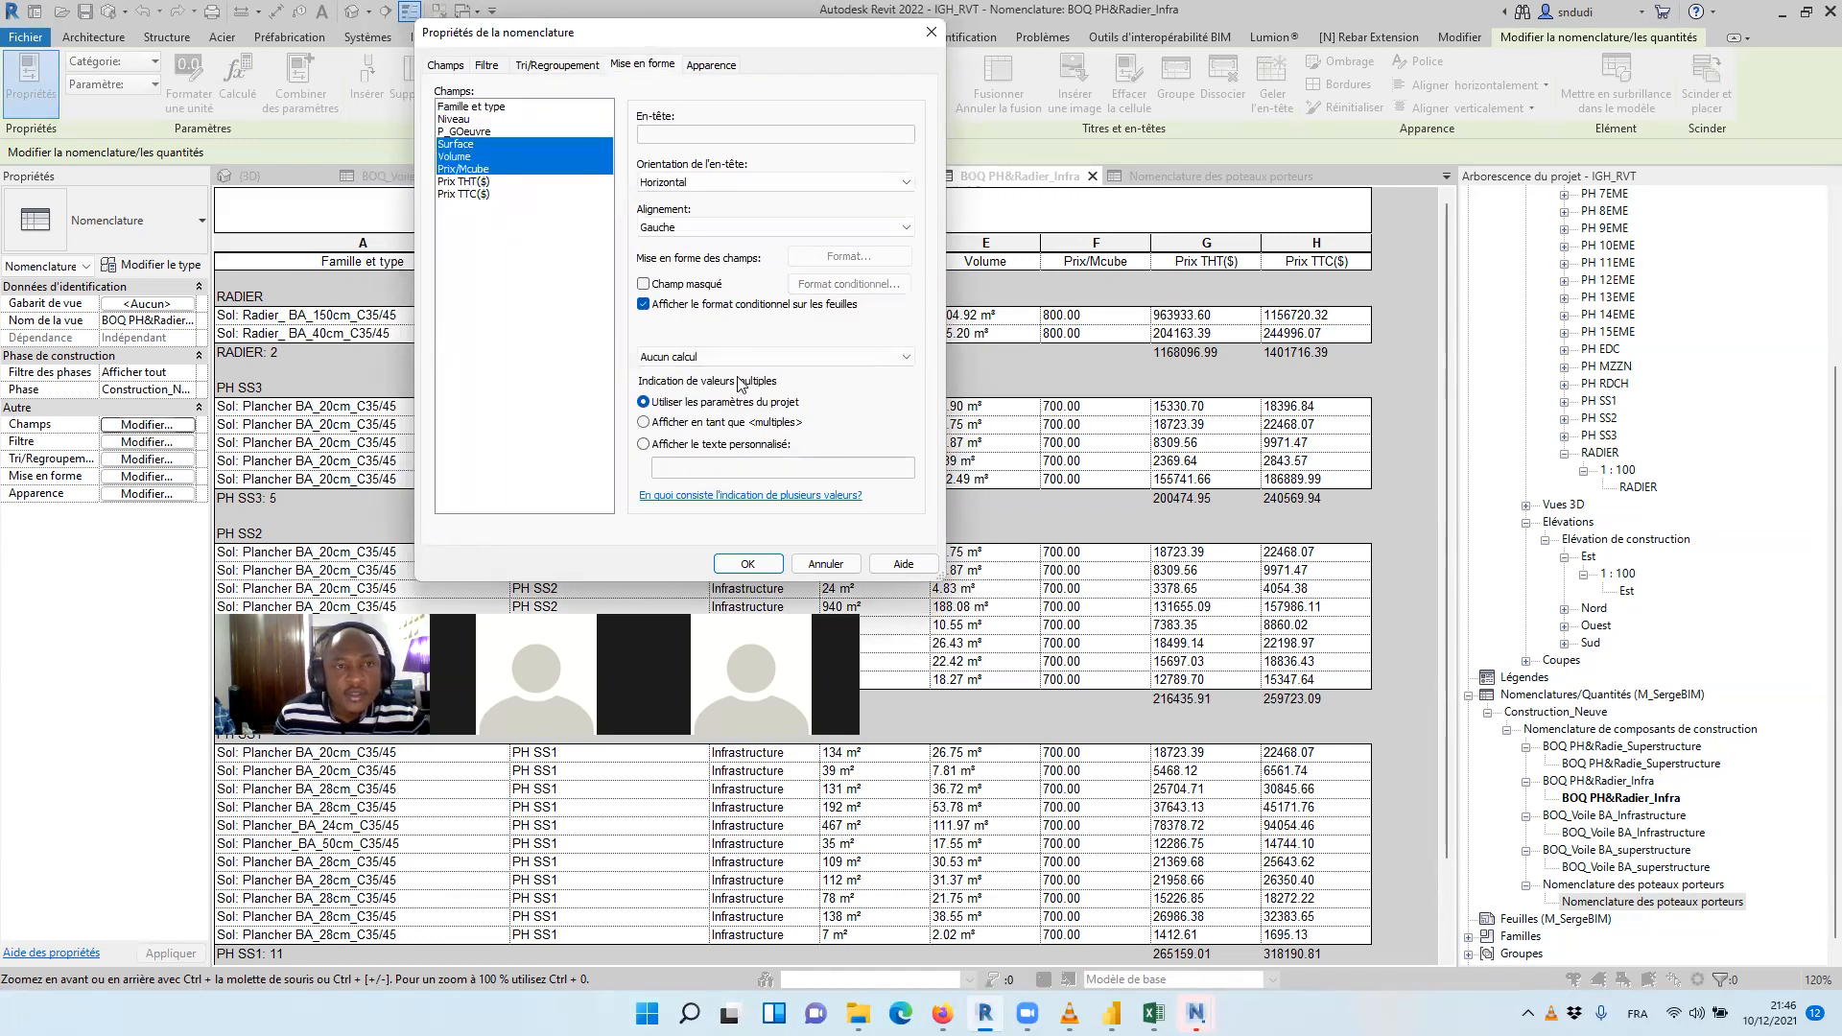
pyautogui.click(767, 357)
pyautogui.click(767, 385)
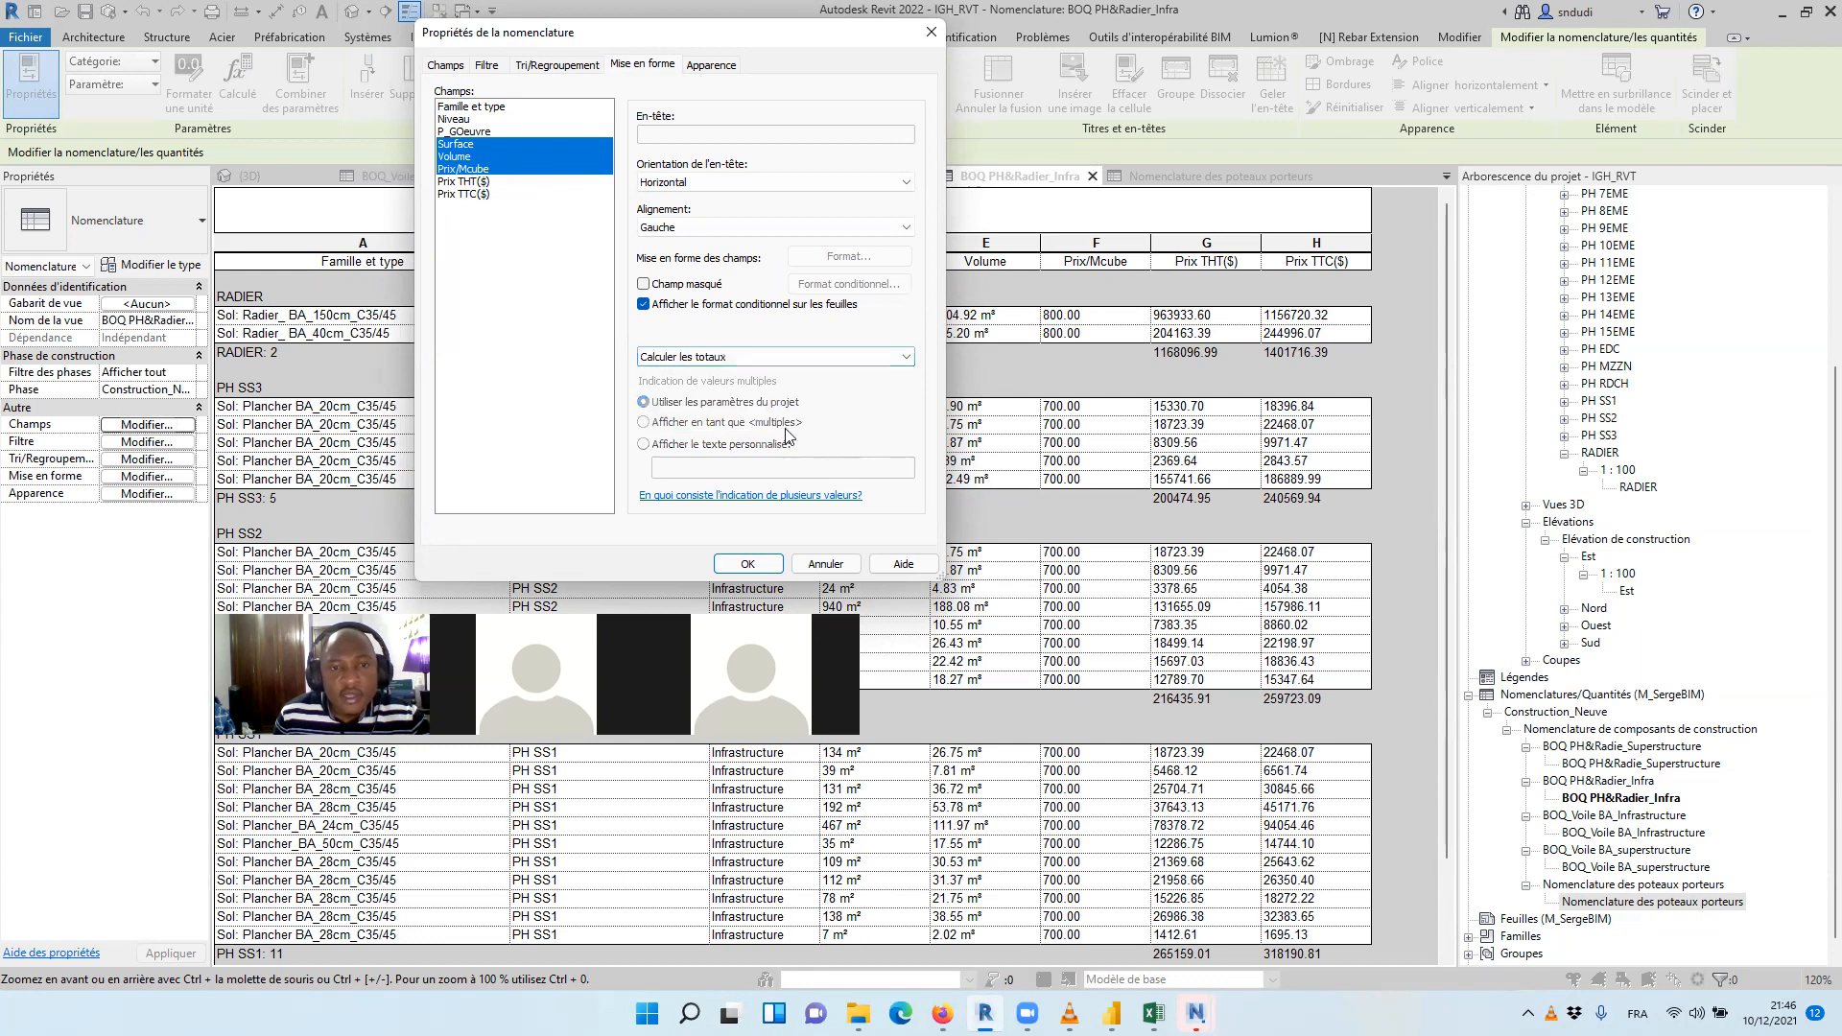
pyautogui.click(748, 564)
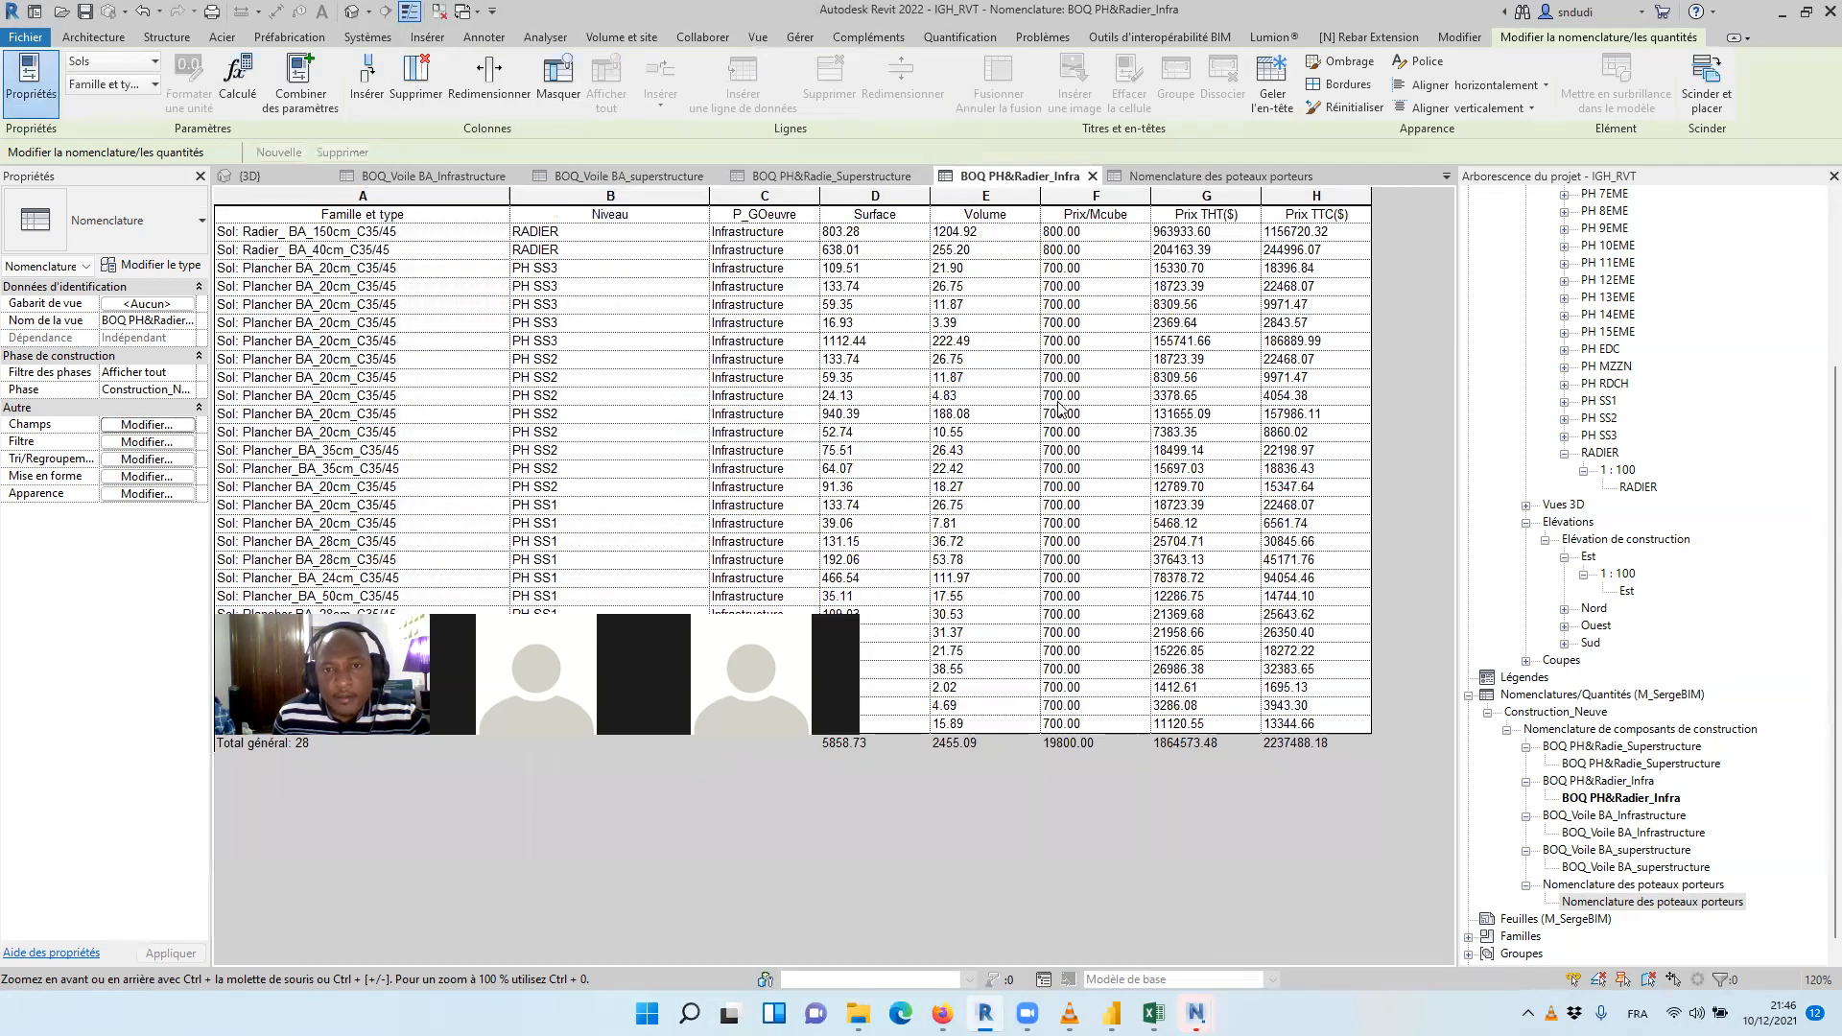
# Turn off the header and footer of the Niveau de base grouping in the Nomenclature des poteaux porteurs schedule
pyautogui.moveTo(1060, 615); pyautogui.dragTo(1019, 822)
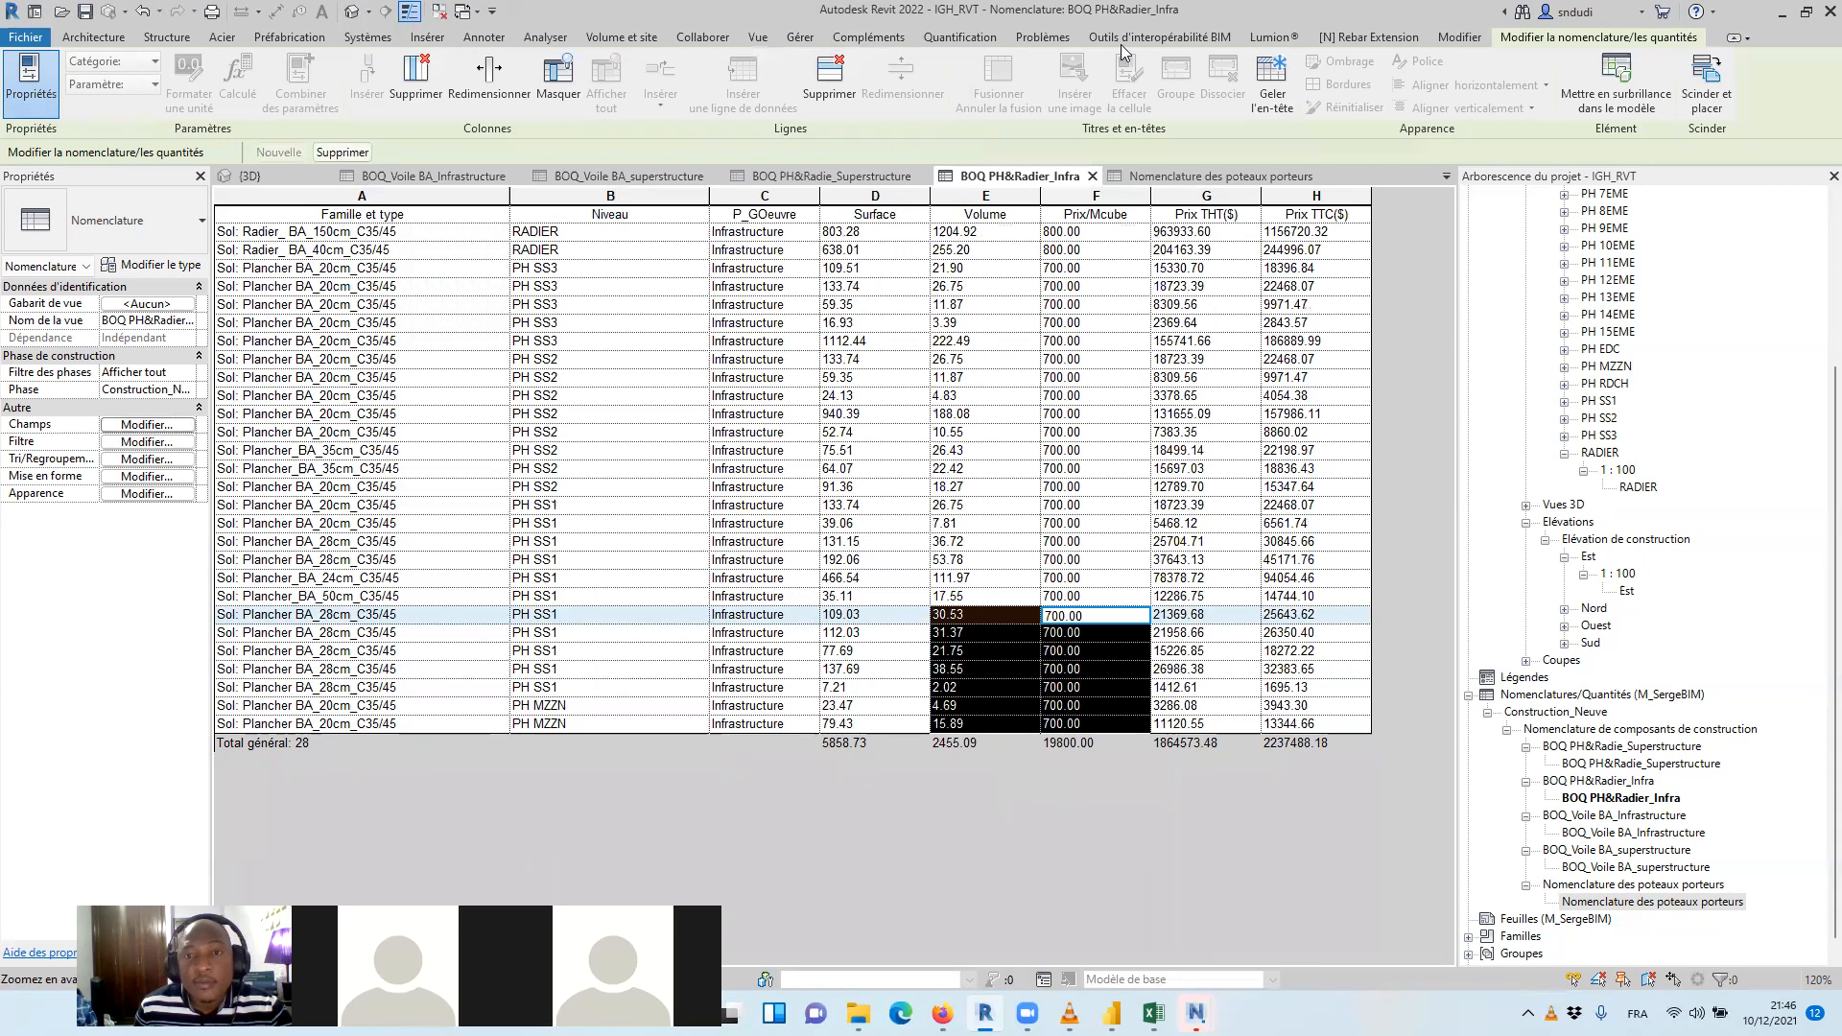
pyautogui.click(1146, 176)
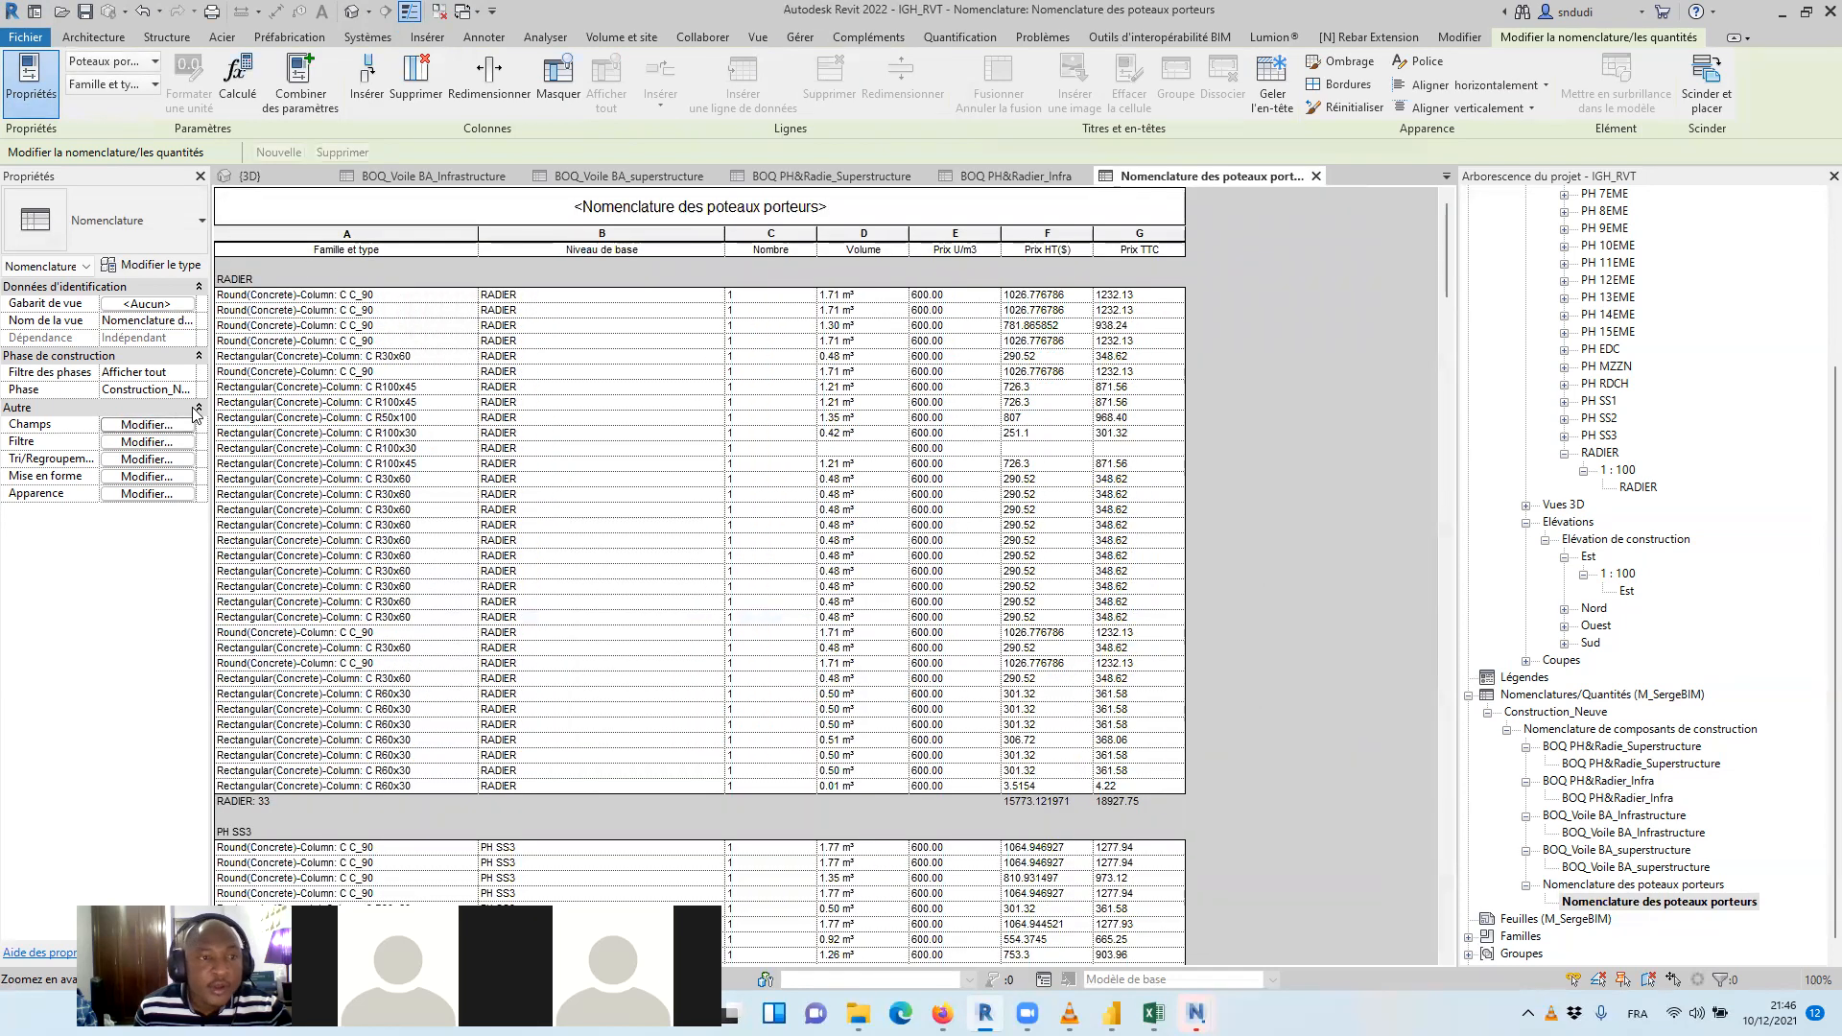
pyautogui.click(160, 428)
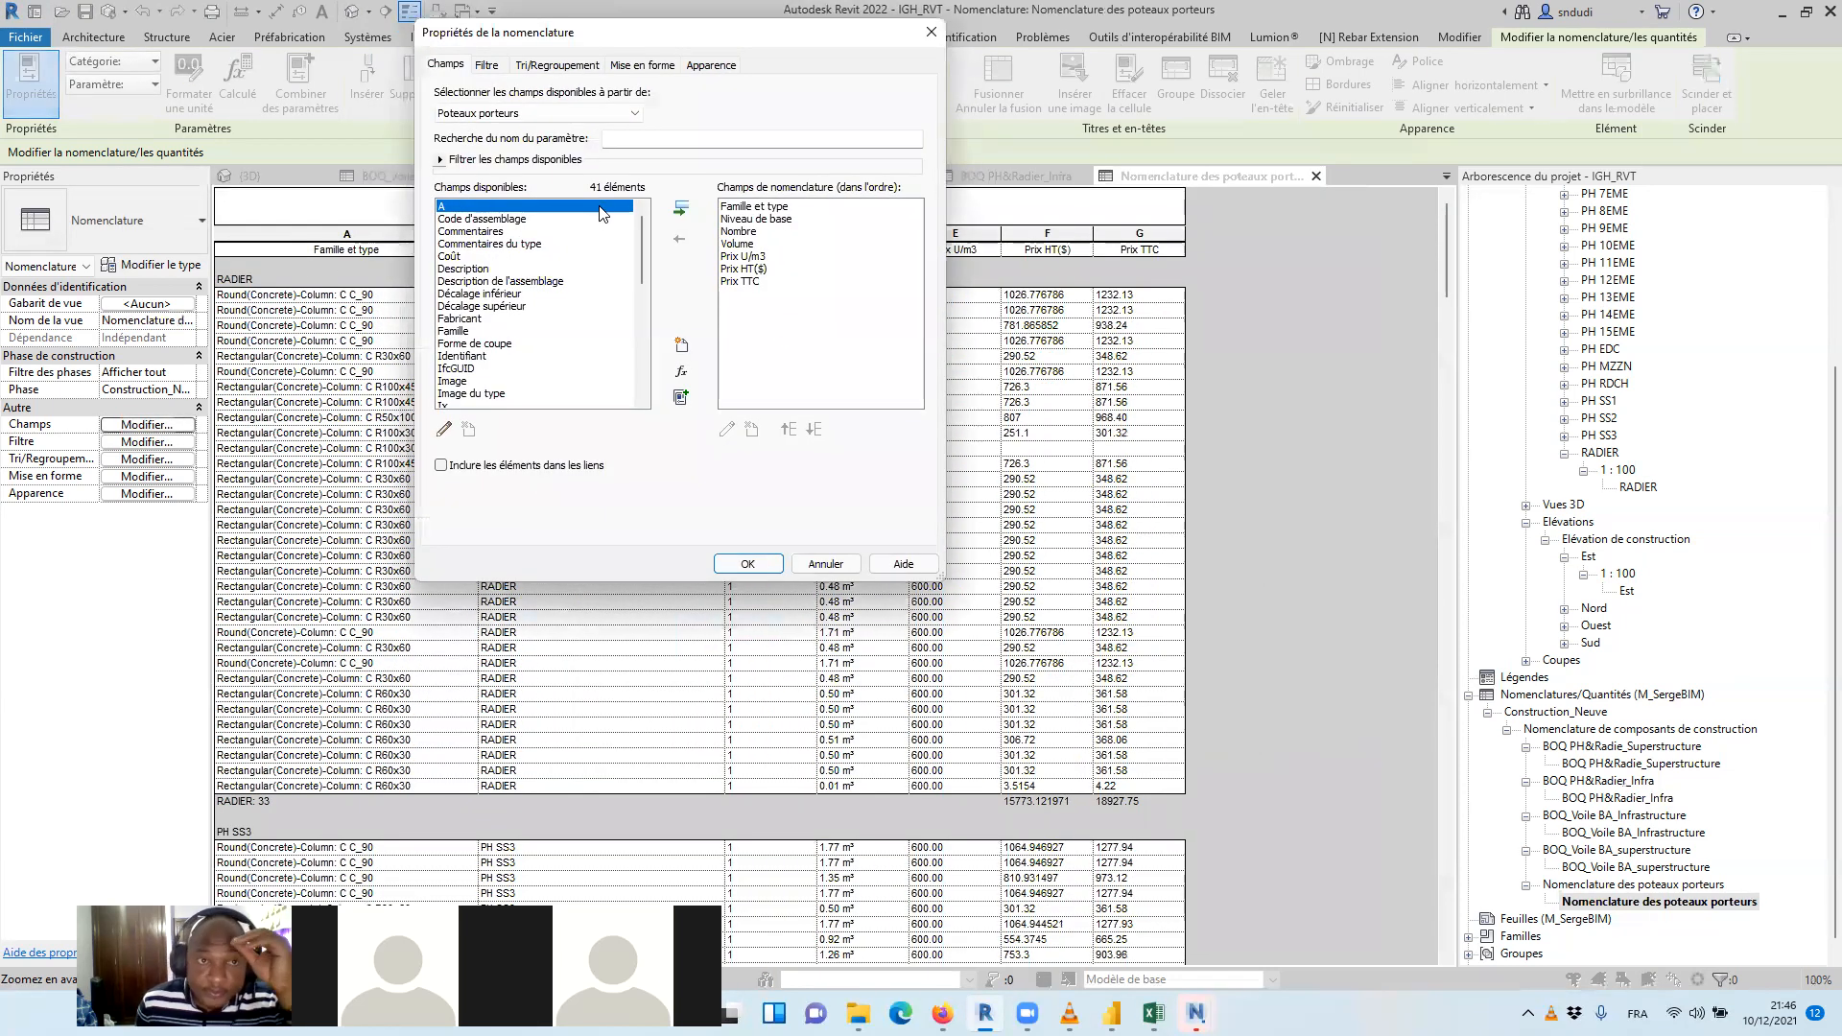
pyautogui.click(542, 67)
pyautogui.click(545, 123)
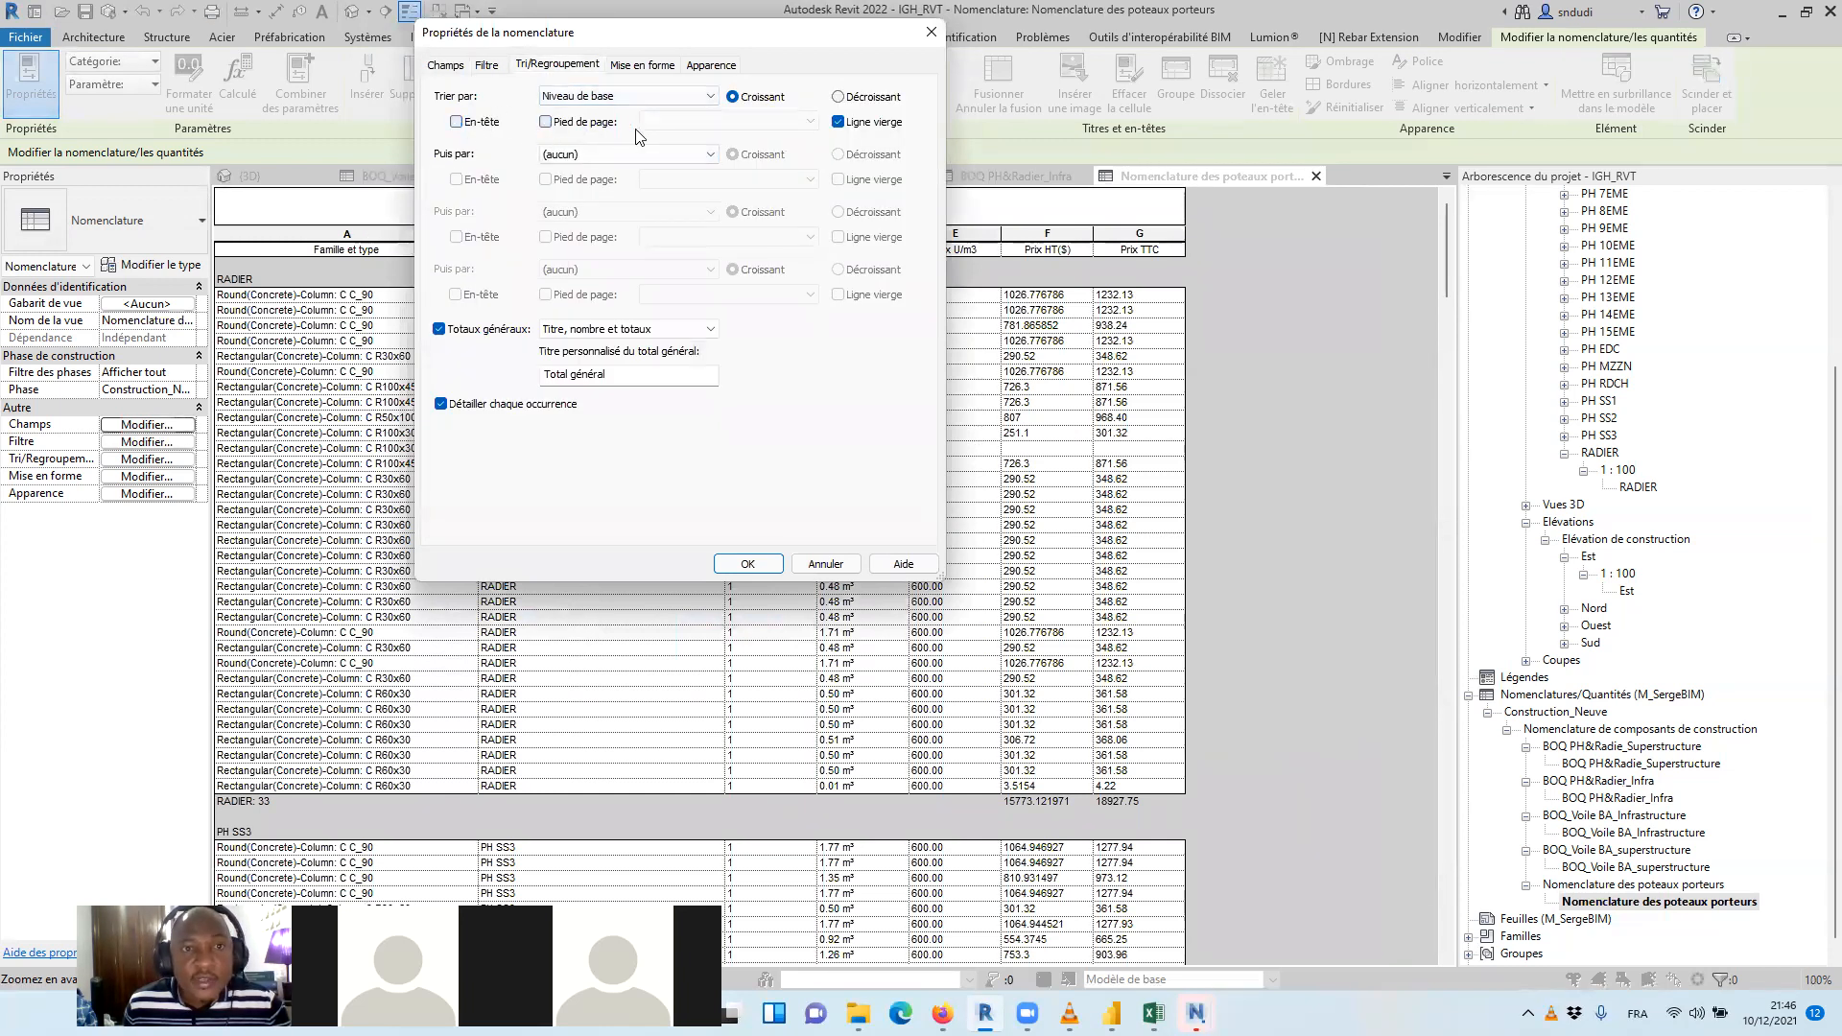
# Set the Nombre, Volume and Prix U/m3 fields of the column schedule to calculate totals
pyautogui.click(639, 65)
pyautogui.click(461, 144)
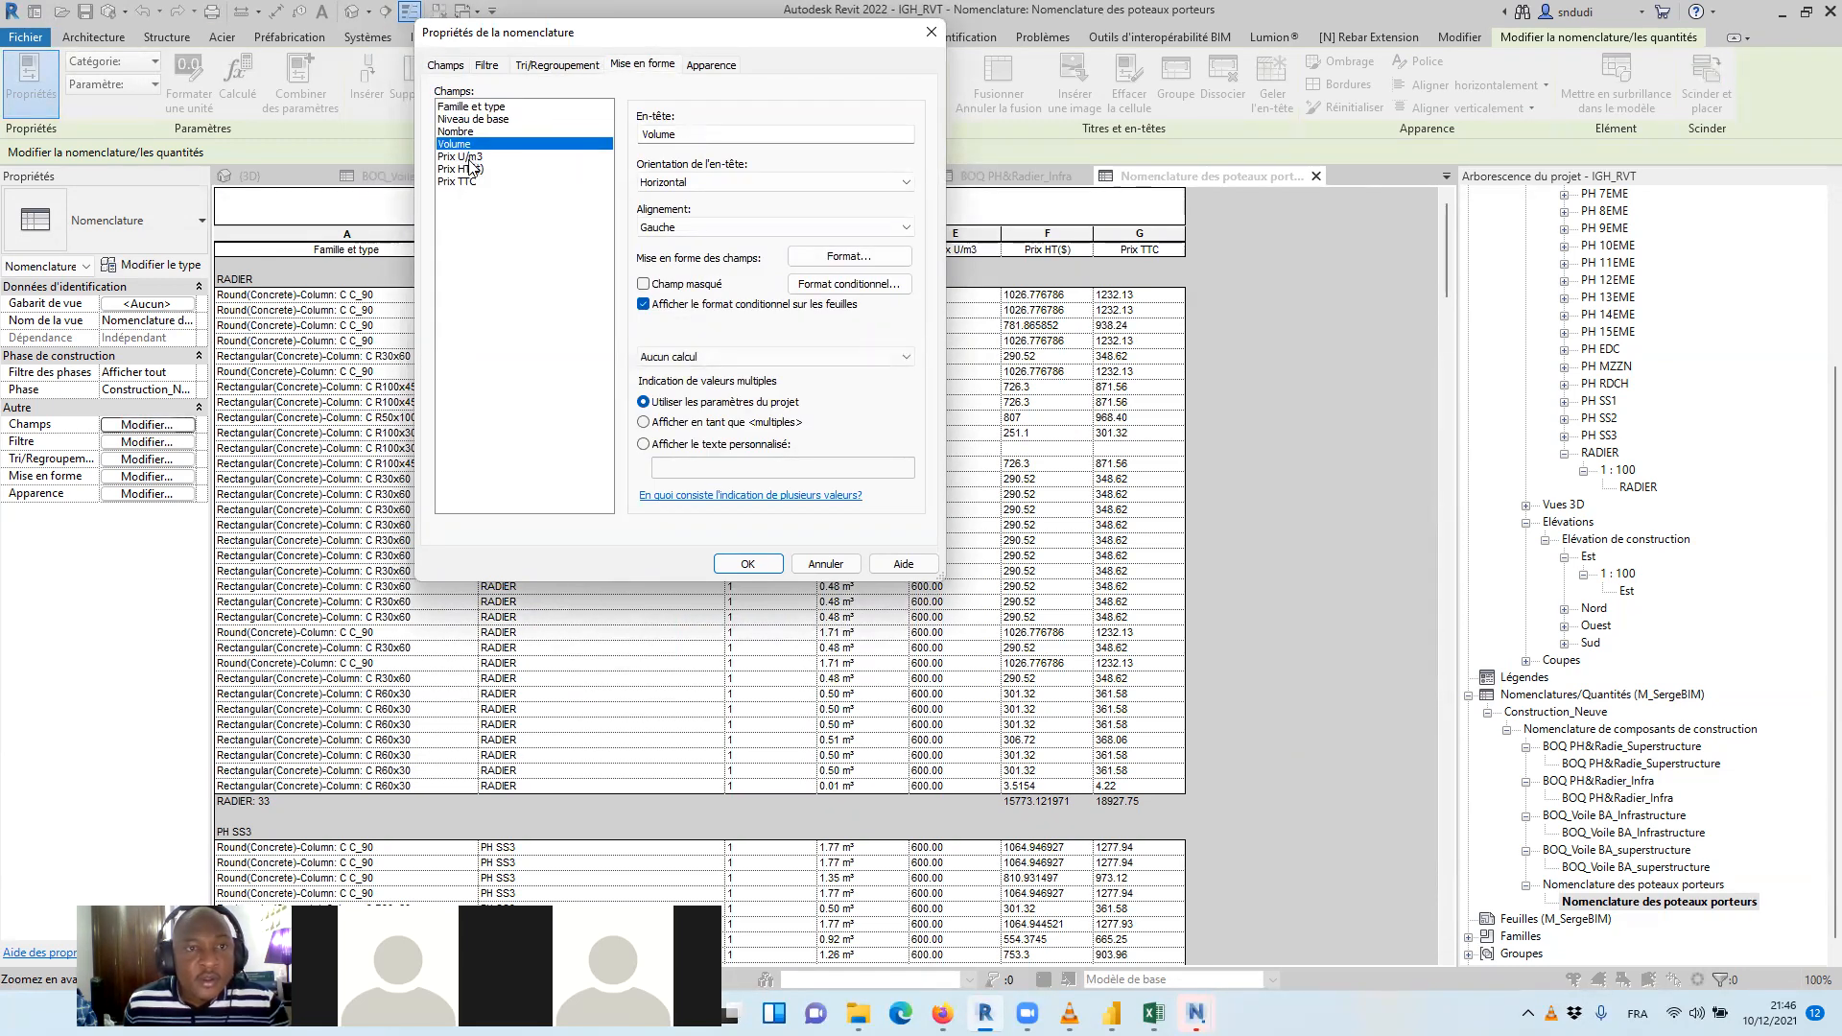
pyautogui.keyDown('ctrl'); pyautogui.click(469, 159); pyautogui.keyUp('ctrl')
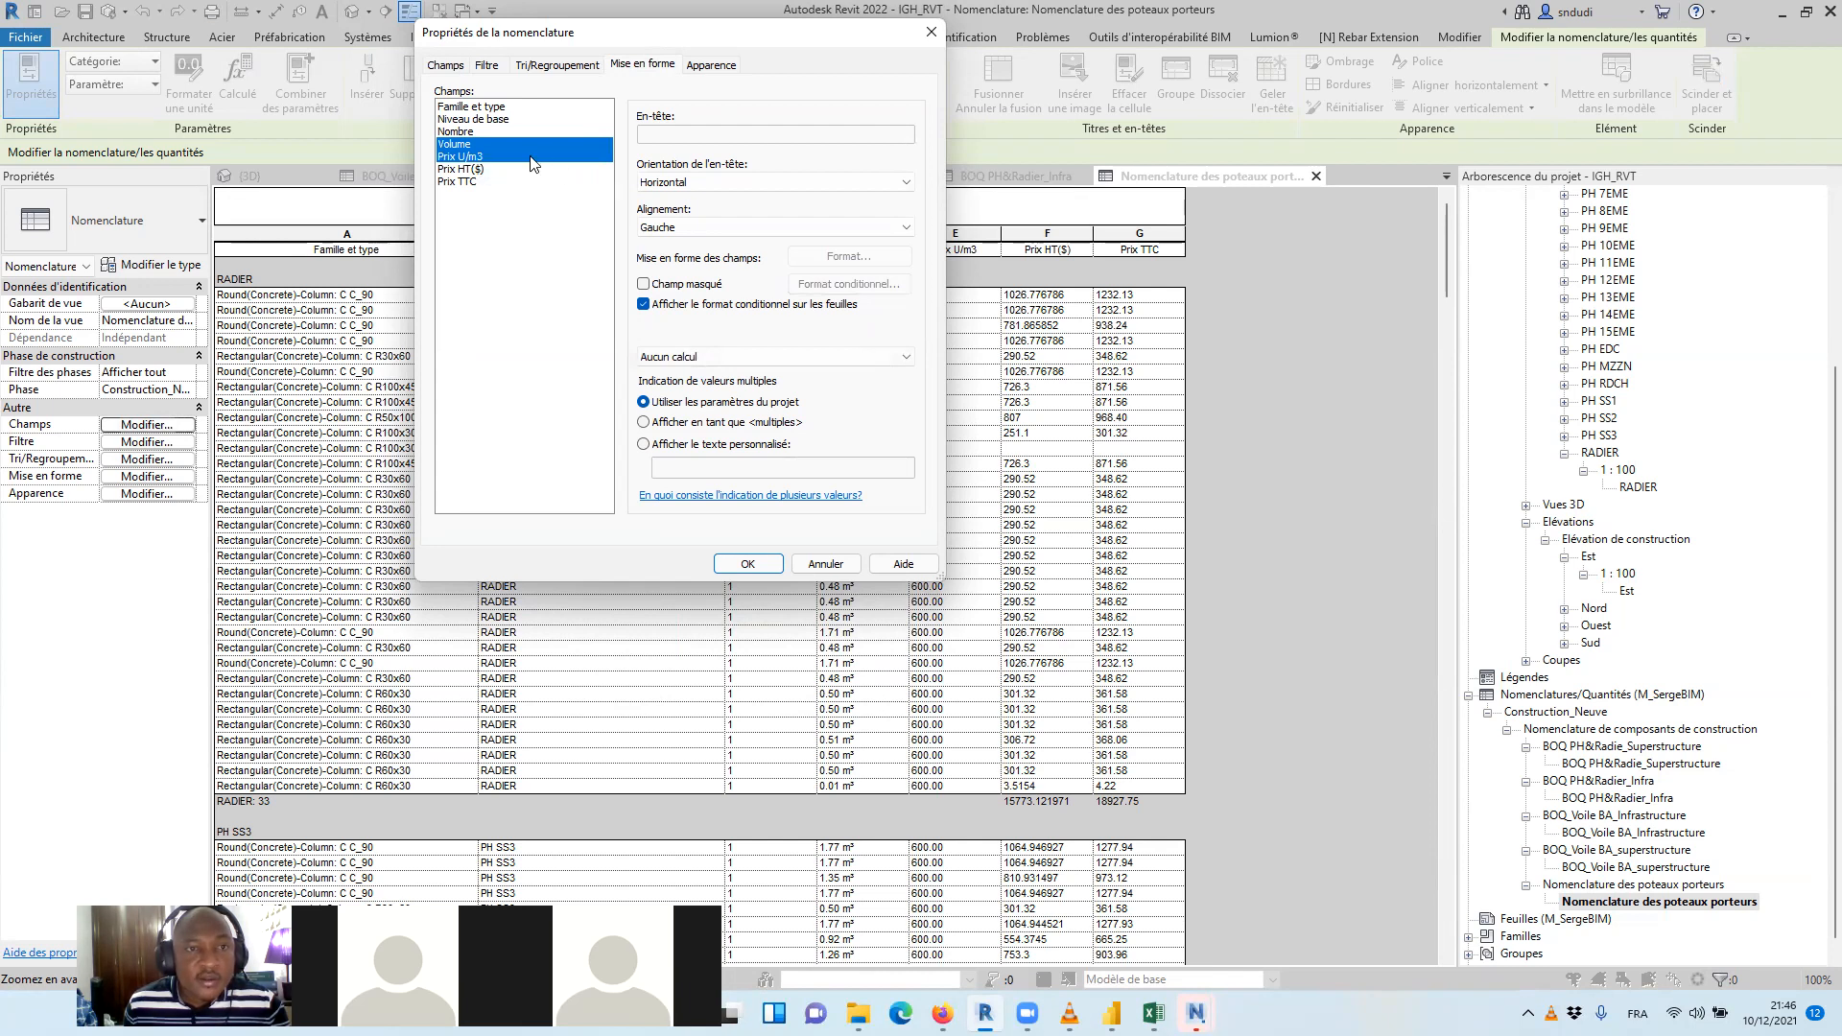
pyautogui.keyDown('shift'); pyautogui.click(466, 131); pyautogui.keyUp('shift')
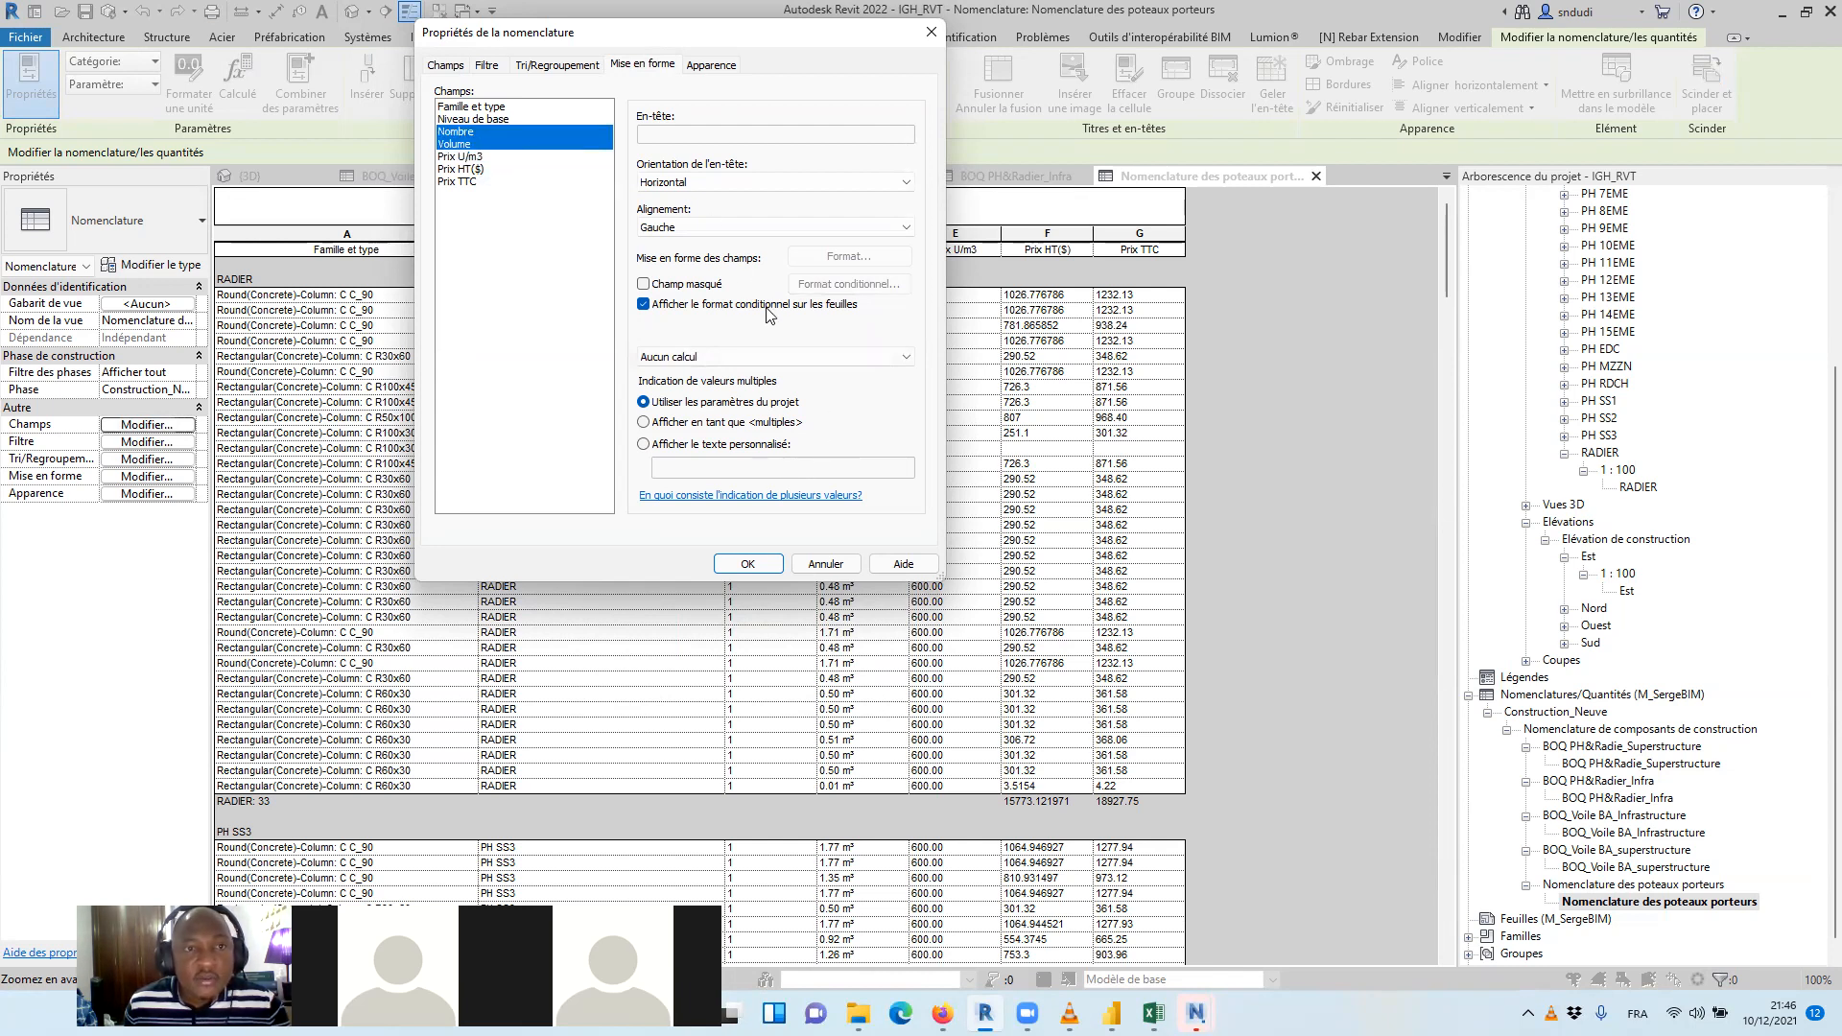
pyautogui.keyDown('shift'); pyautogui.click(479, 160); pyautogui.keyUp('shift')
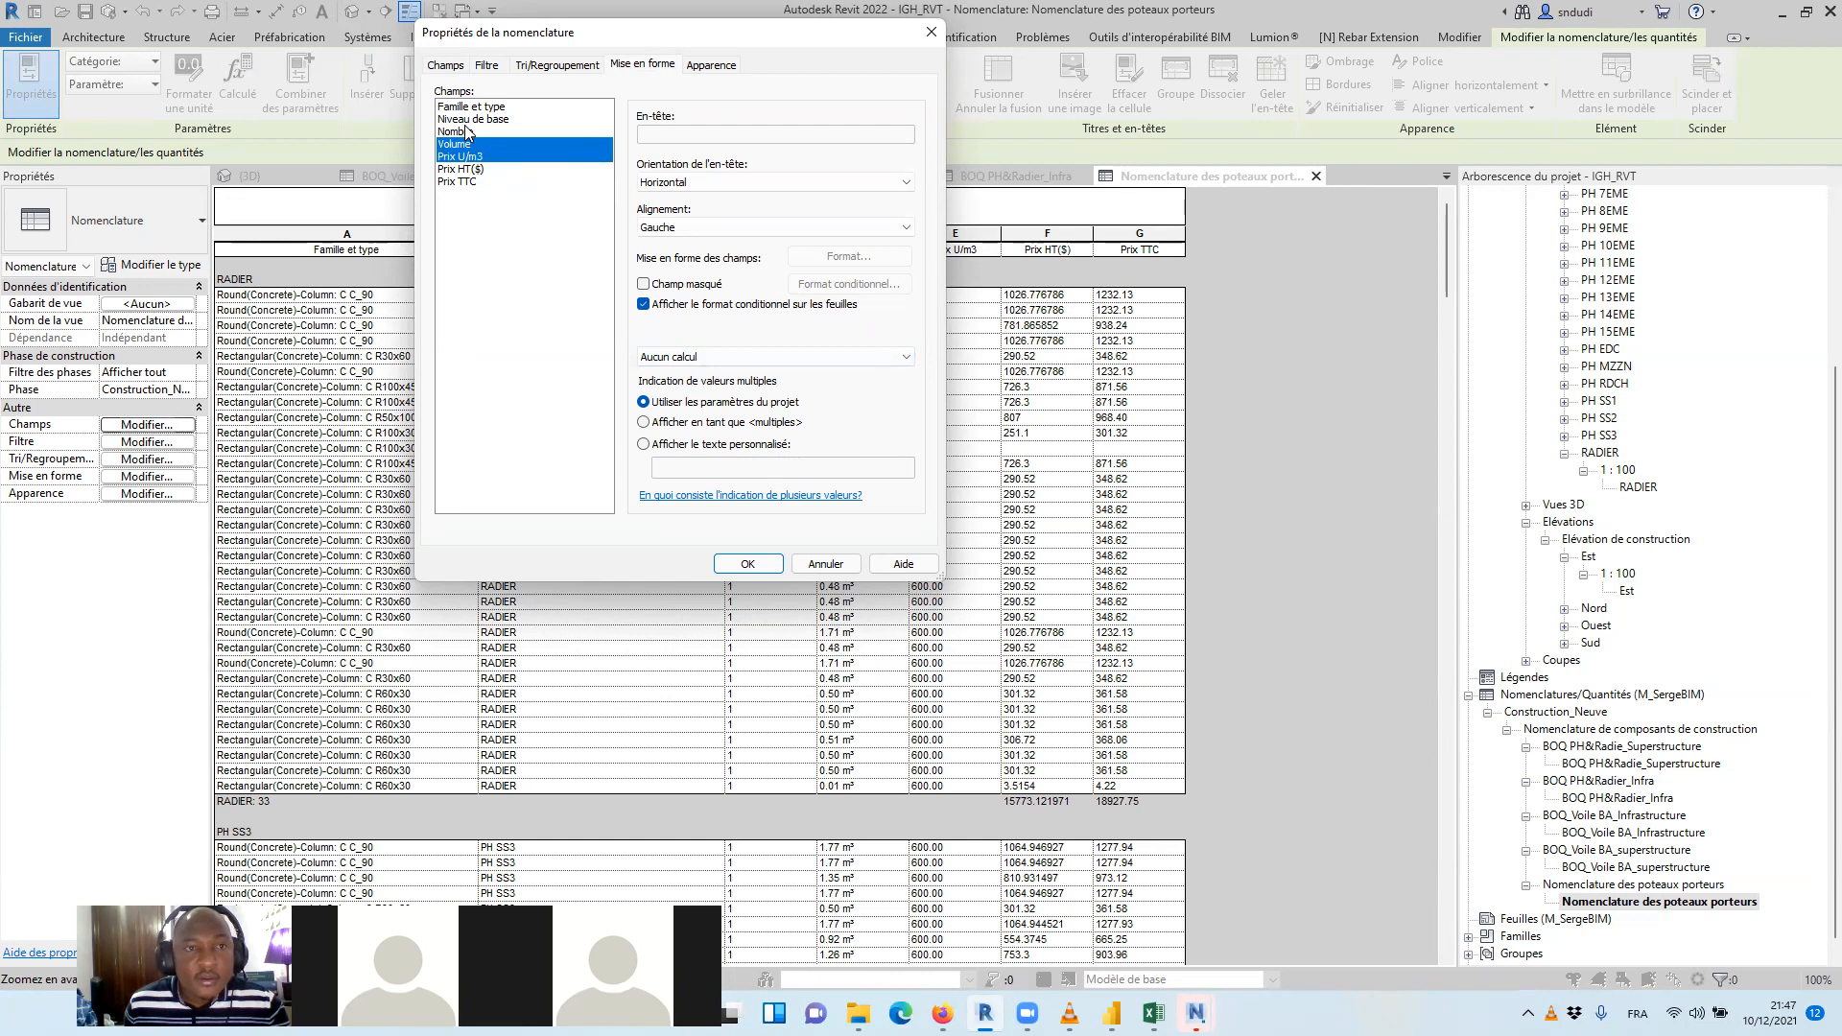
pyautogui.click(468, 133)
pyautogui.keyDown('shift'); pyautogui.click(465, 156); pyautogui.keyUp('shift')
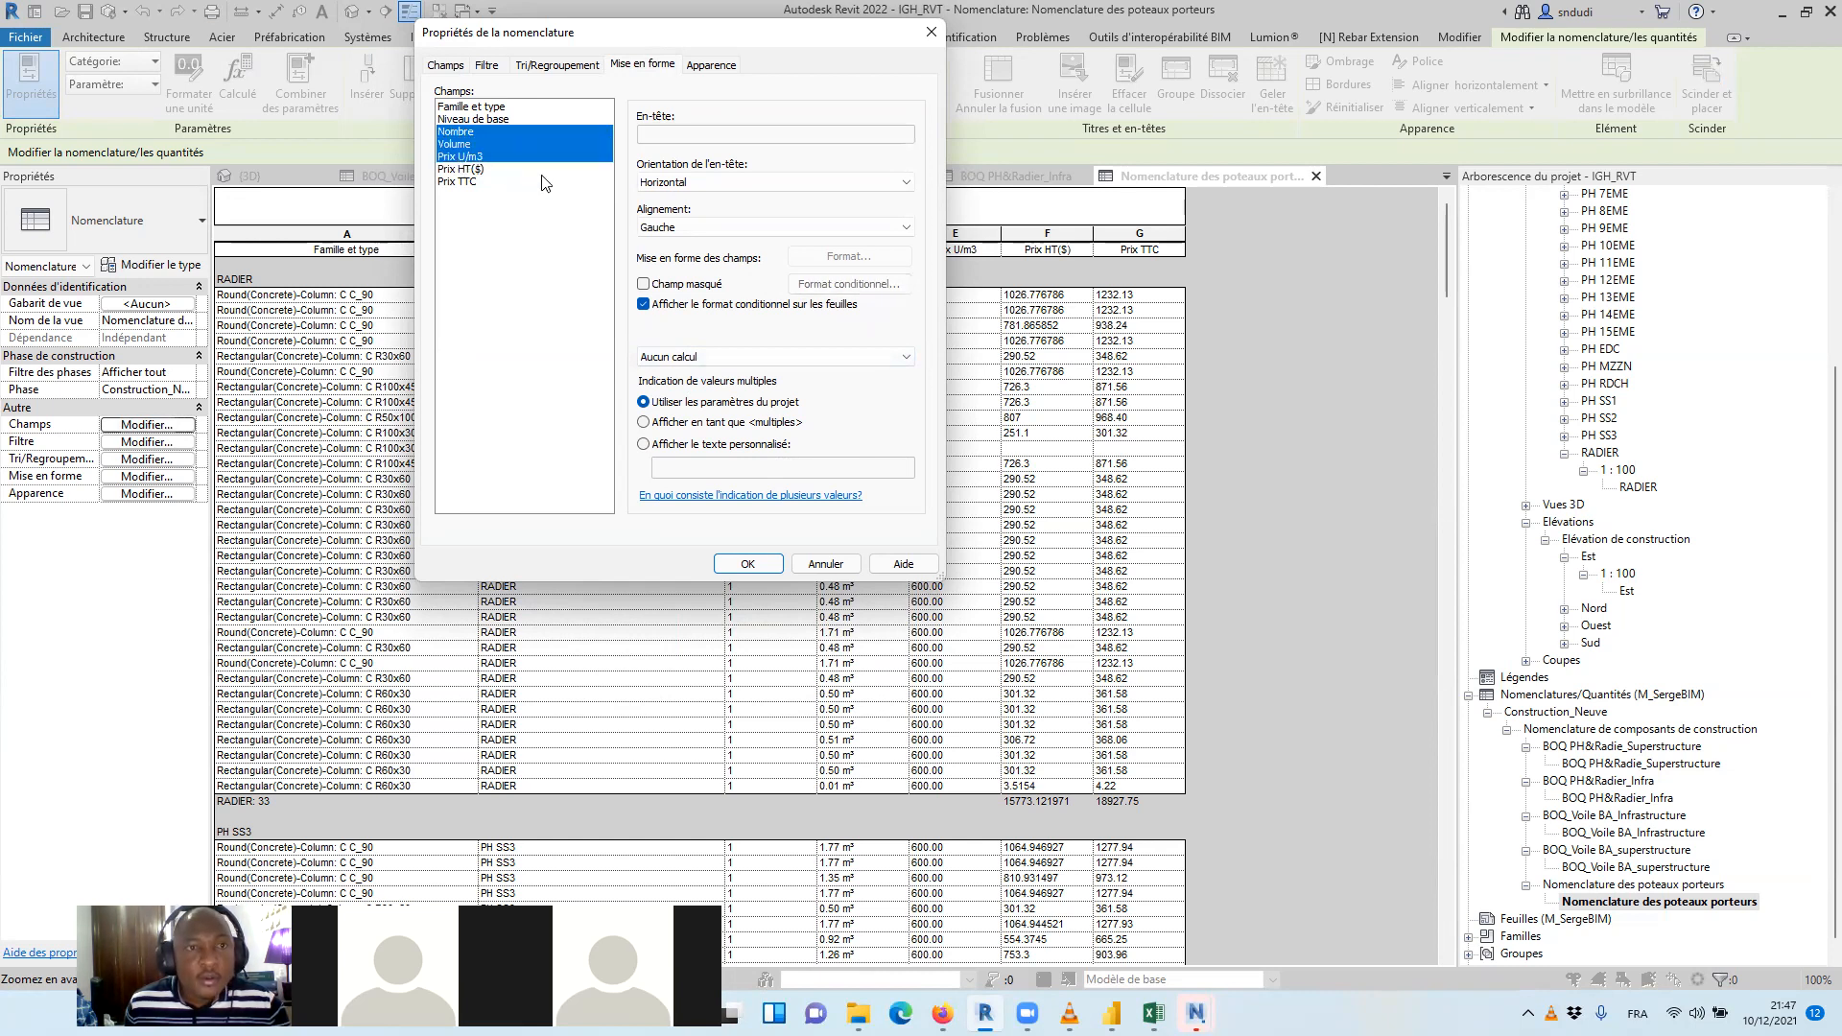
pyautogui.click(777, 358)
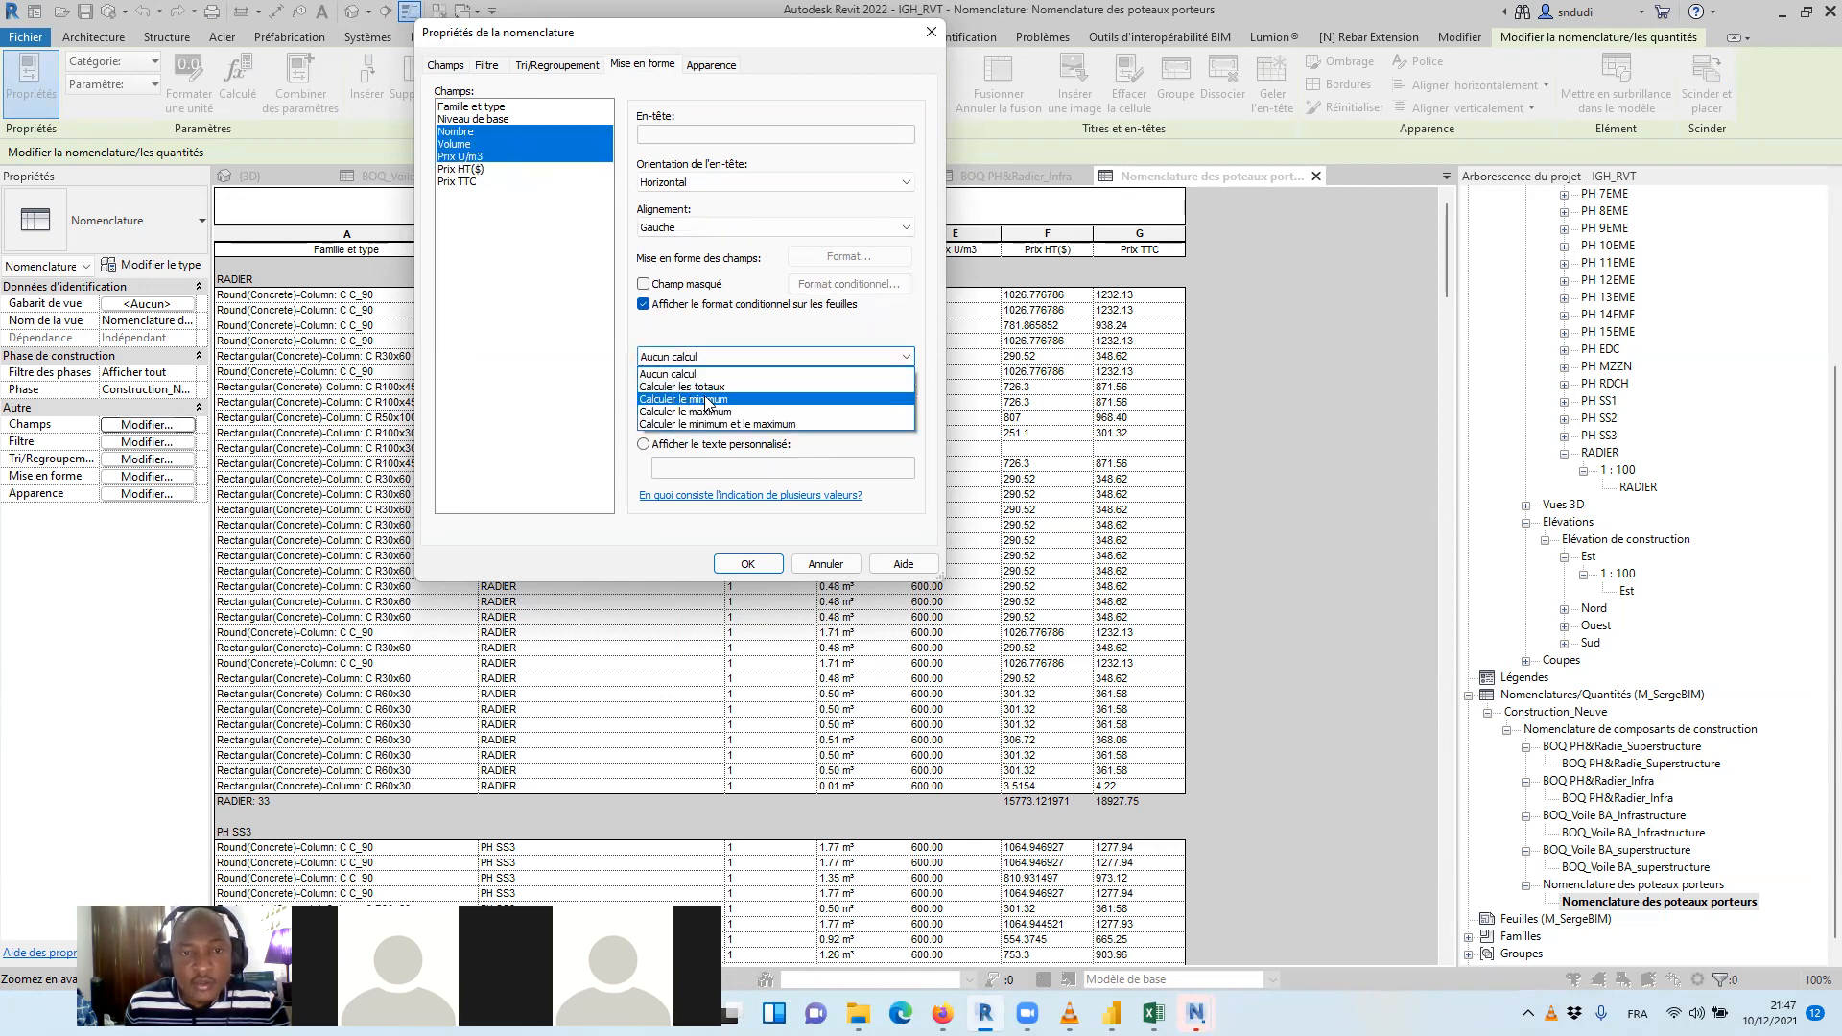
pyautogui.click(690, 386)
# Override the project settings in the column schedule's Volume format and set the unit symbol to Aucun(e)
pyautogui.click(465, 157)
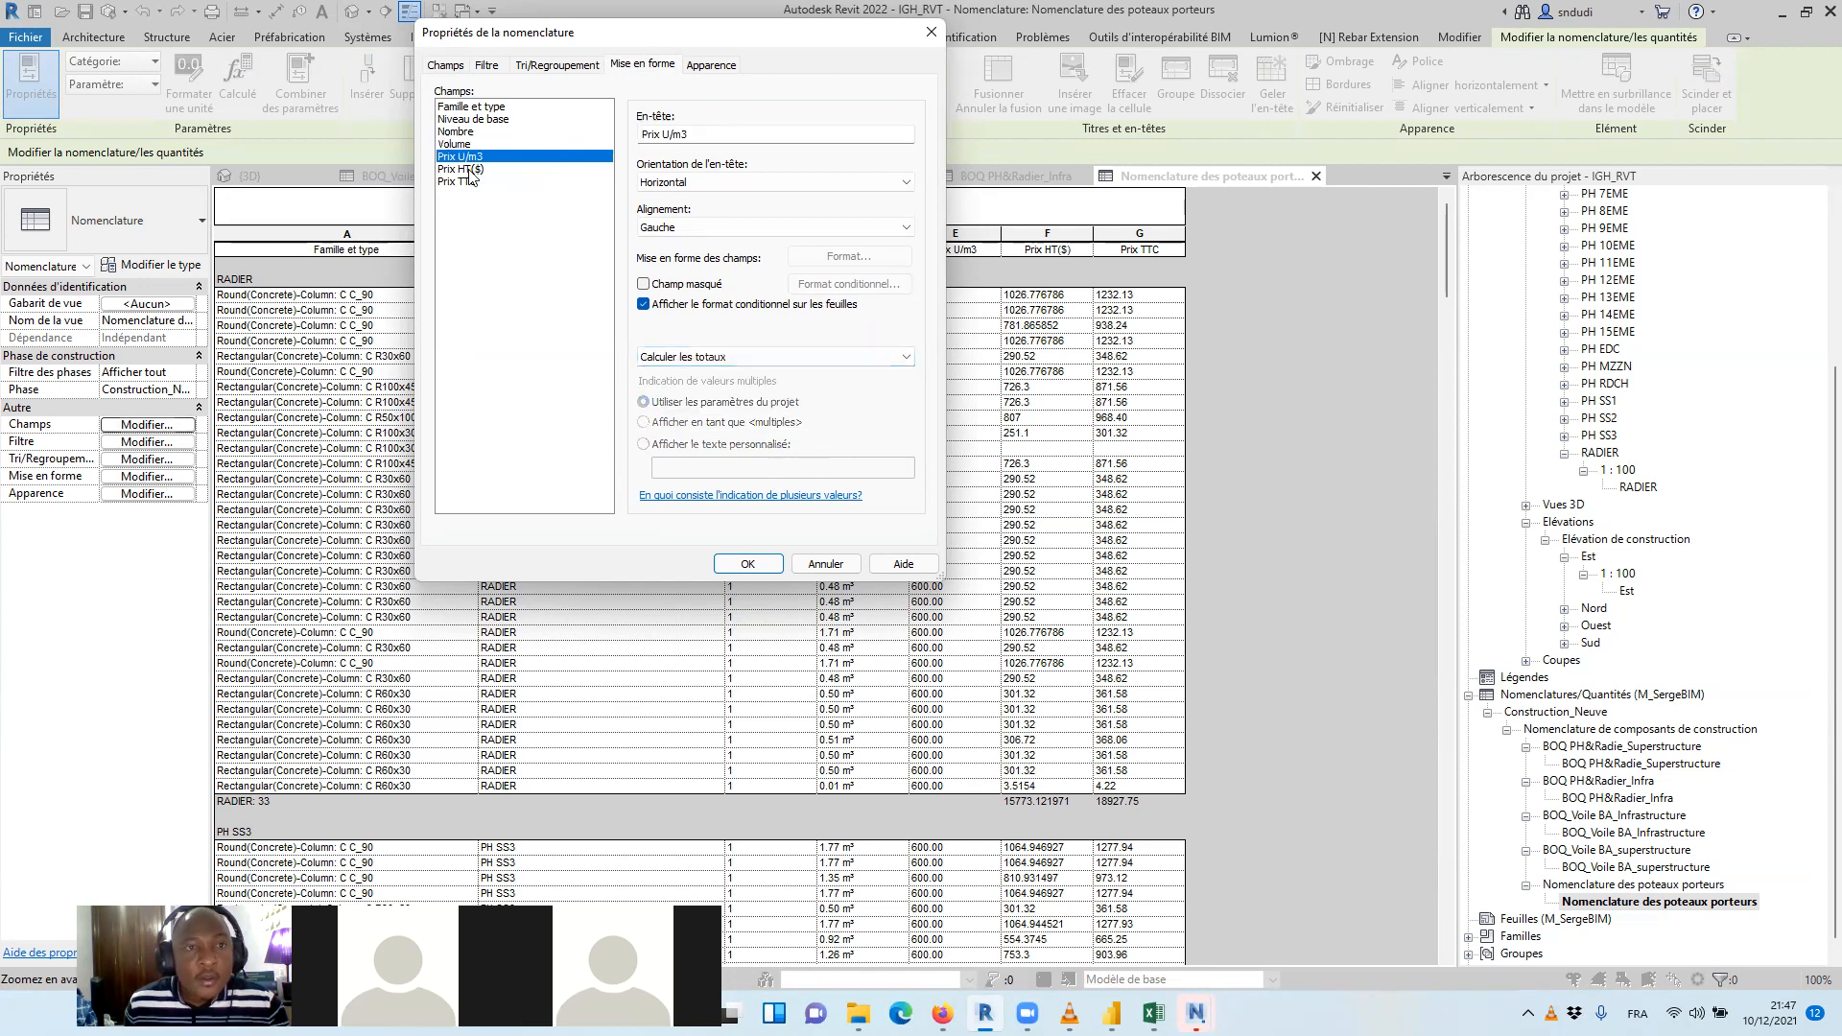
pyautogui.click(465, 144)
pyautogui.click(849, 256)
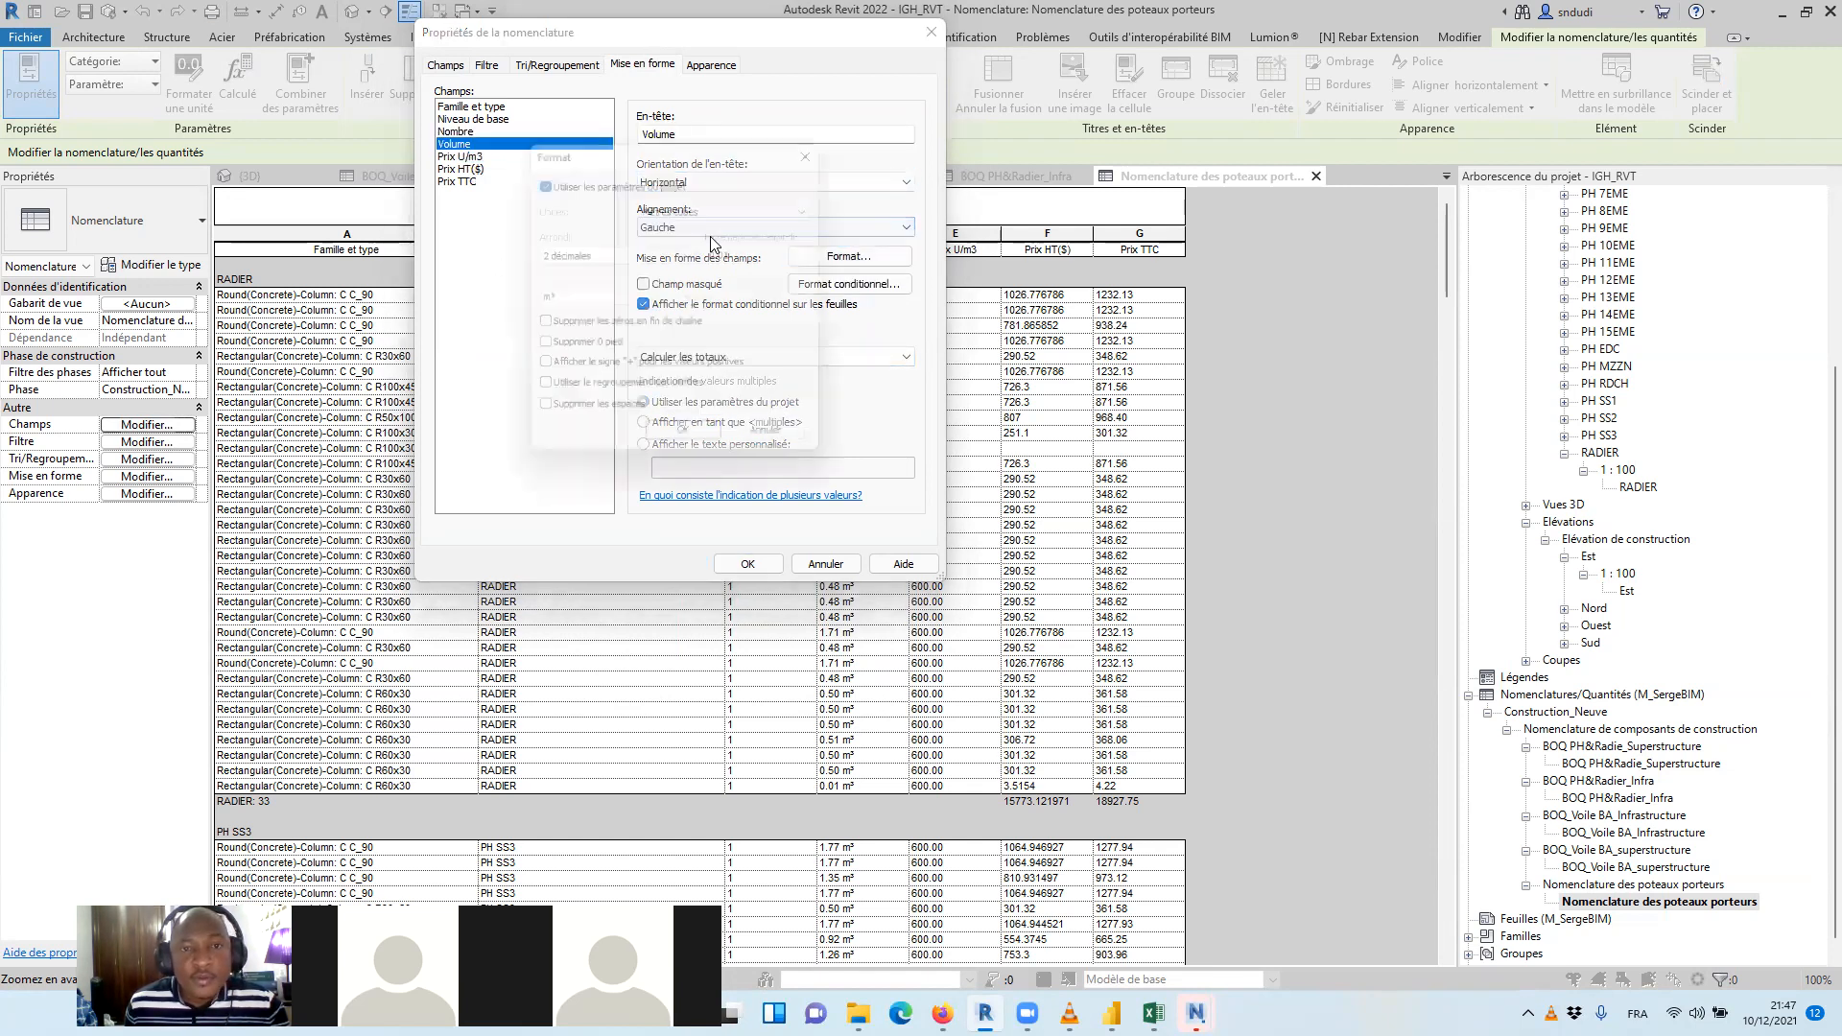
pyautogui.click(576, 179)
pyautogui.click(614, 299)
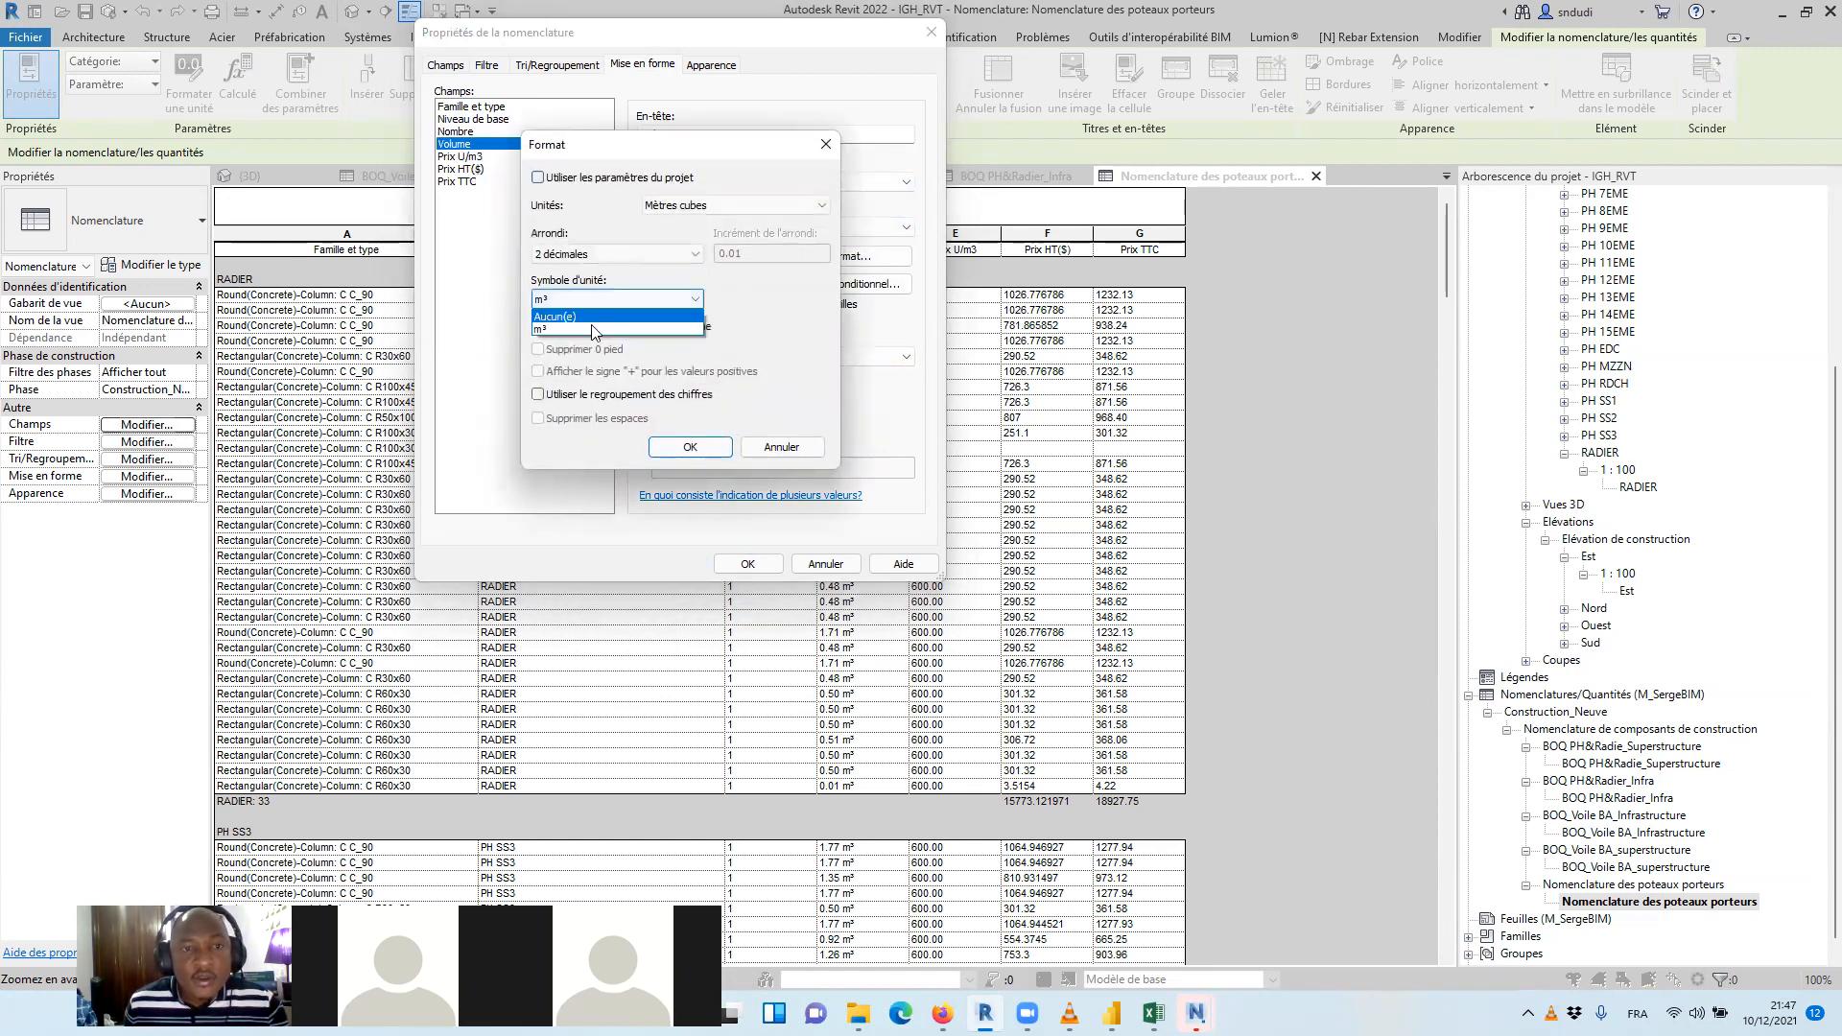
pyautogui.click(577, 317)
pyautogui.click(690, 447)
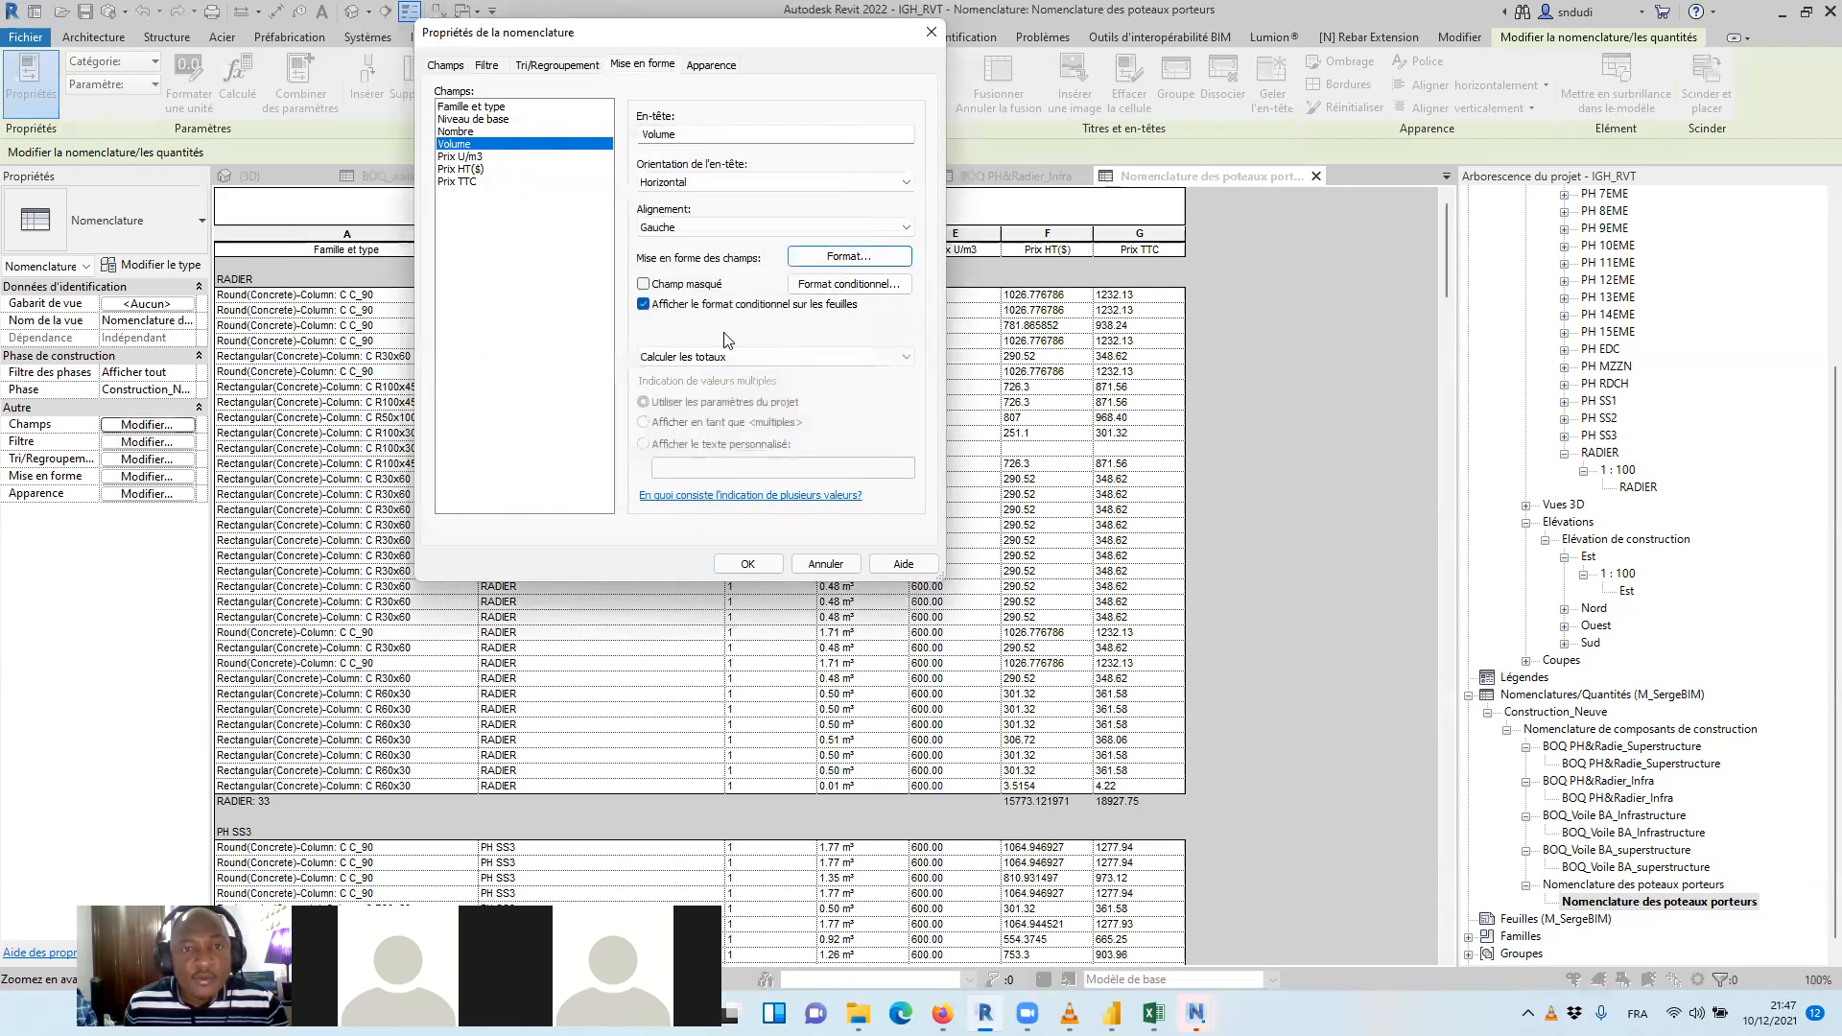
# Turn off the title display and the blank line before the data in the column schedule, and apply the settings
pyautogui.click(715, 67)
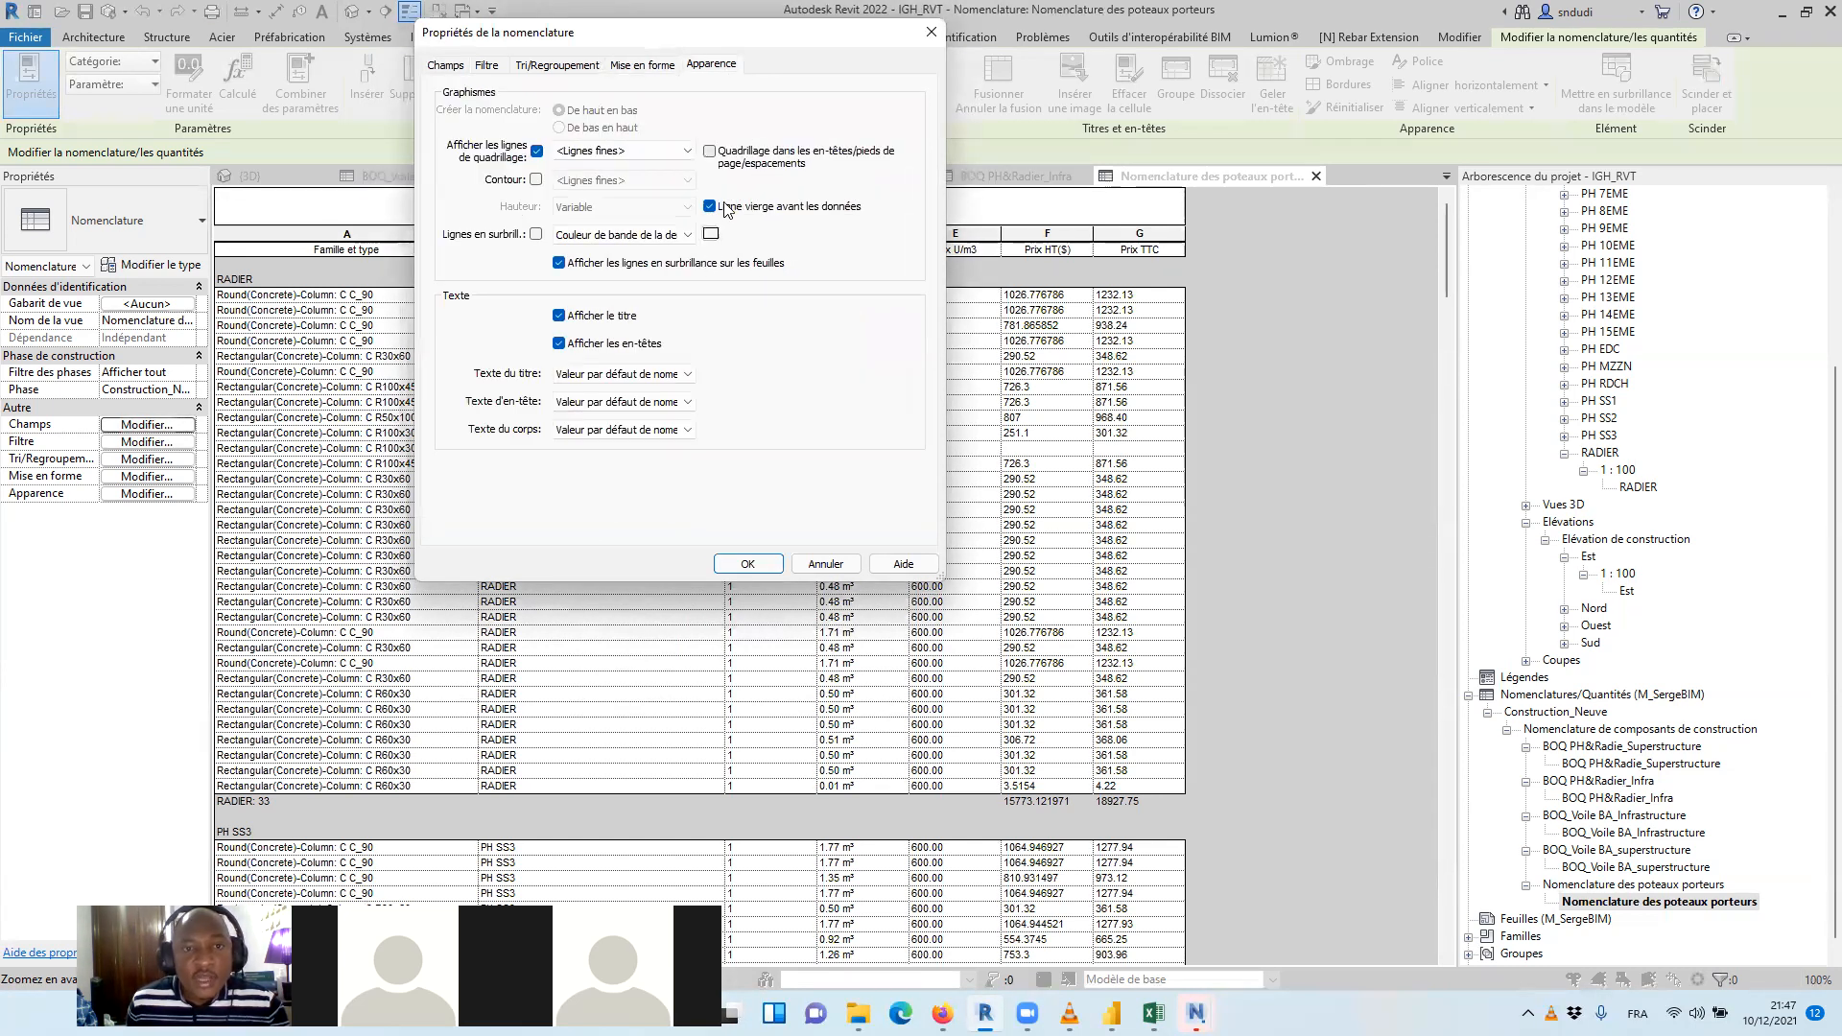
pyautogui.click(561, 317)
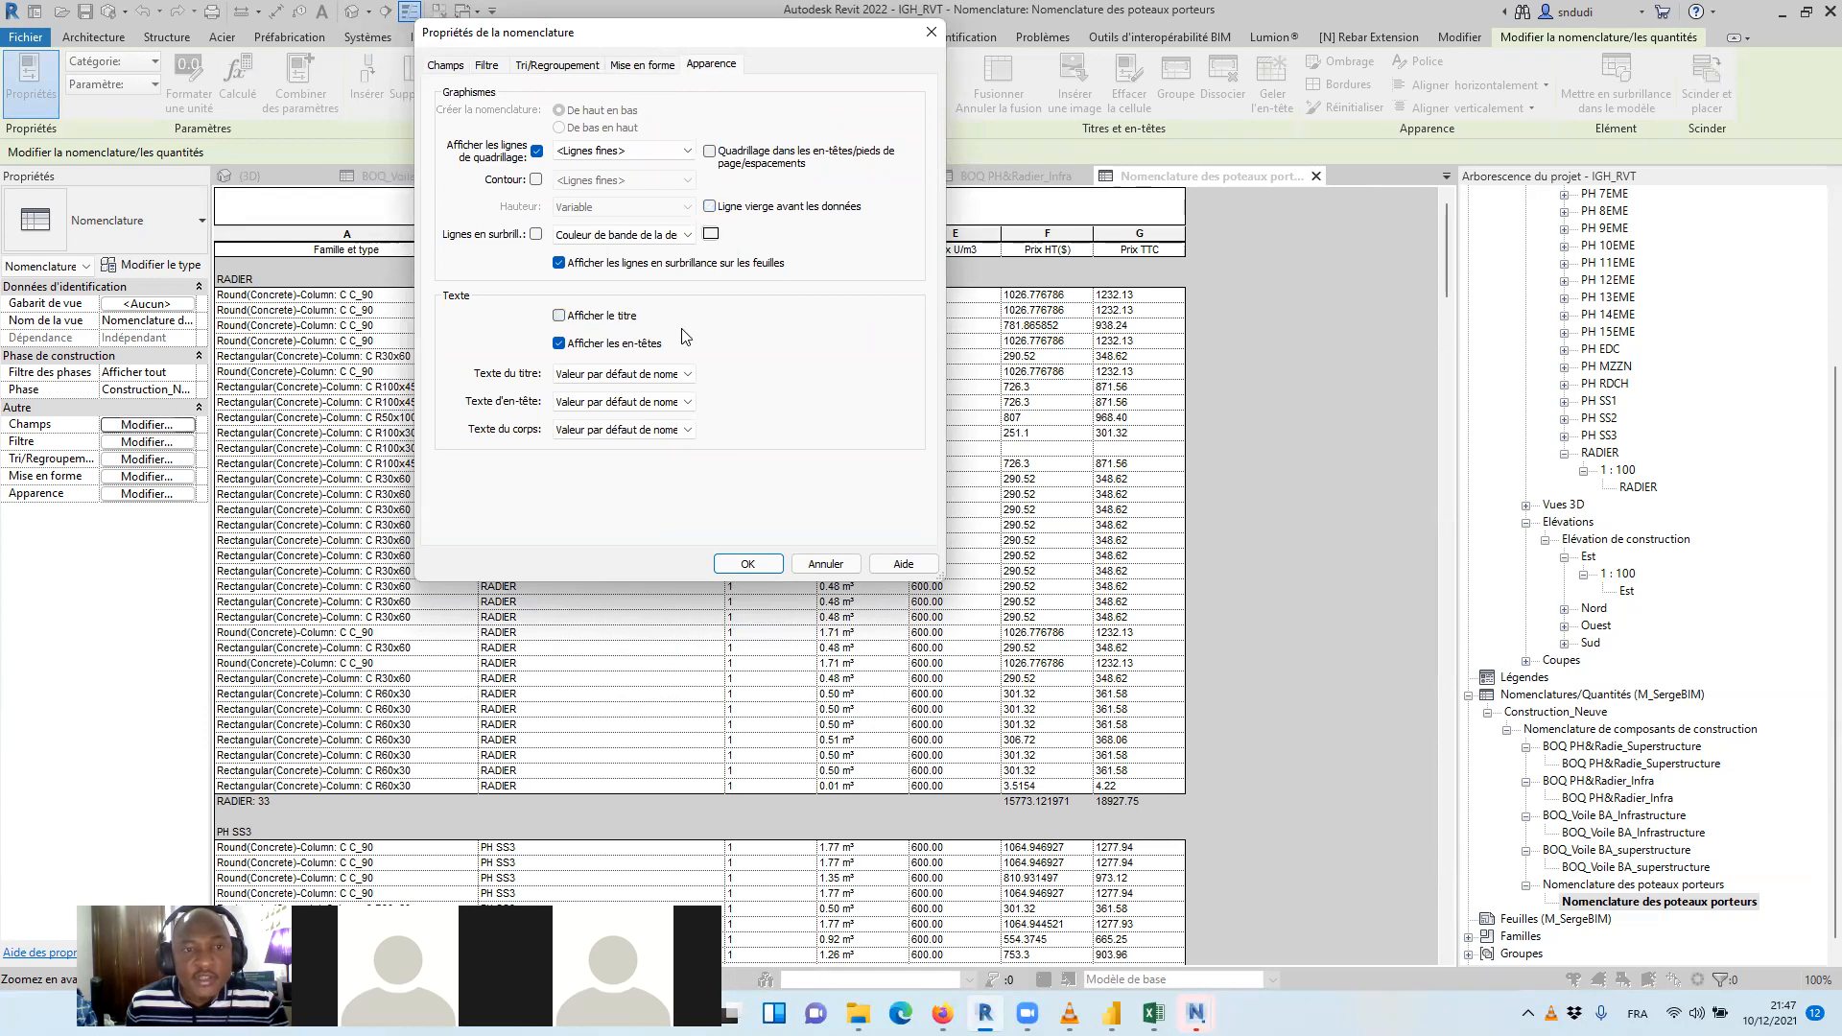
pyautogui.click(533, 67)
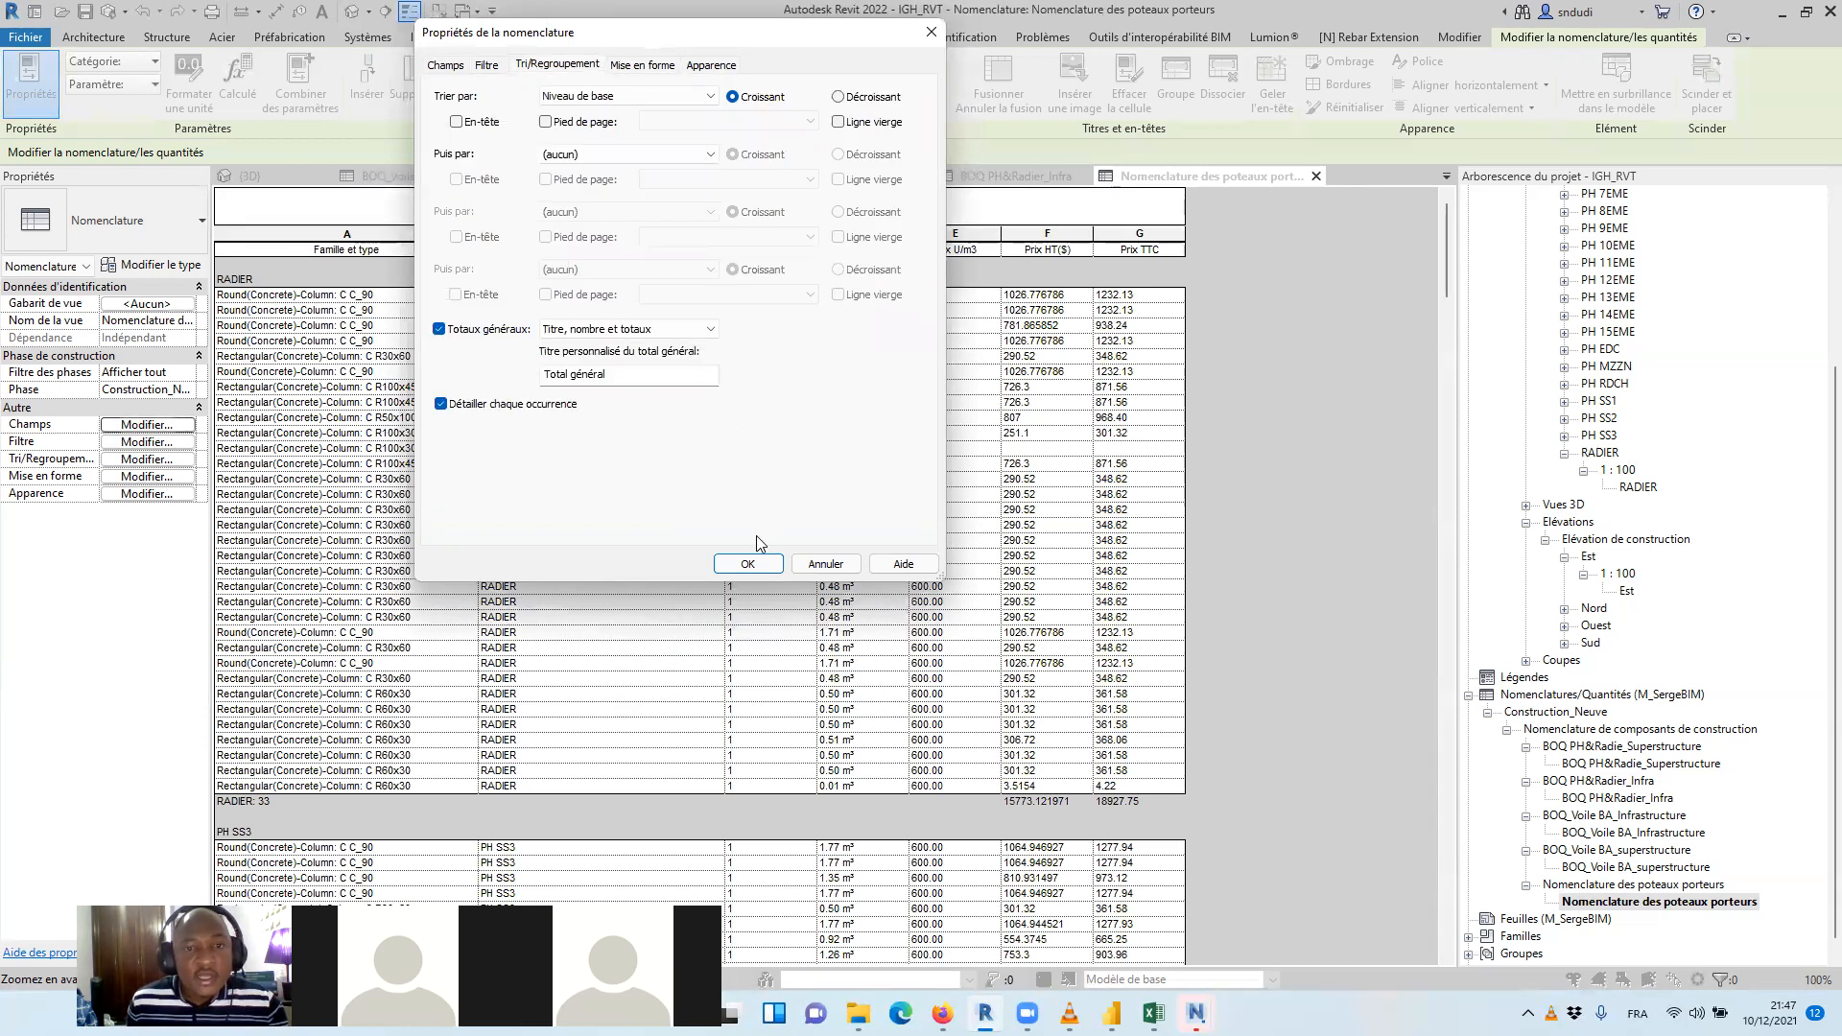
pyautogui.click(752, 564)
pyautogui.scroll(-10, 1404, 453)
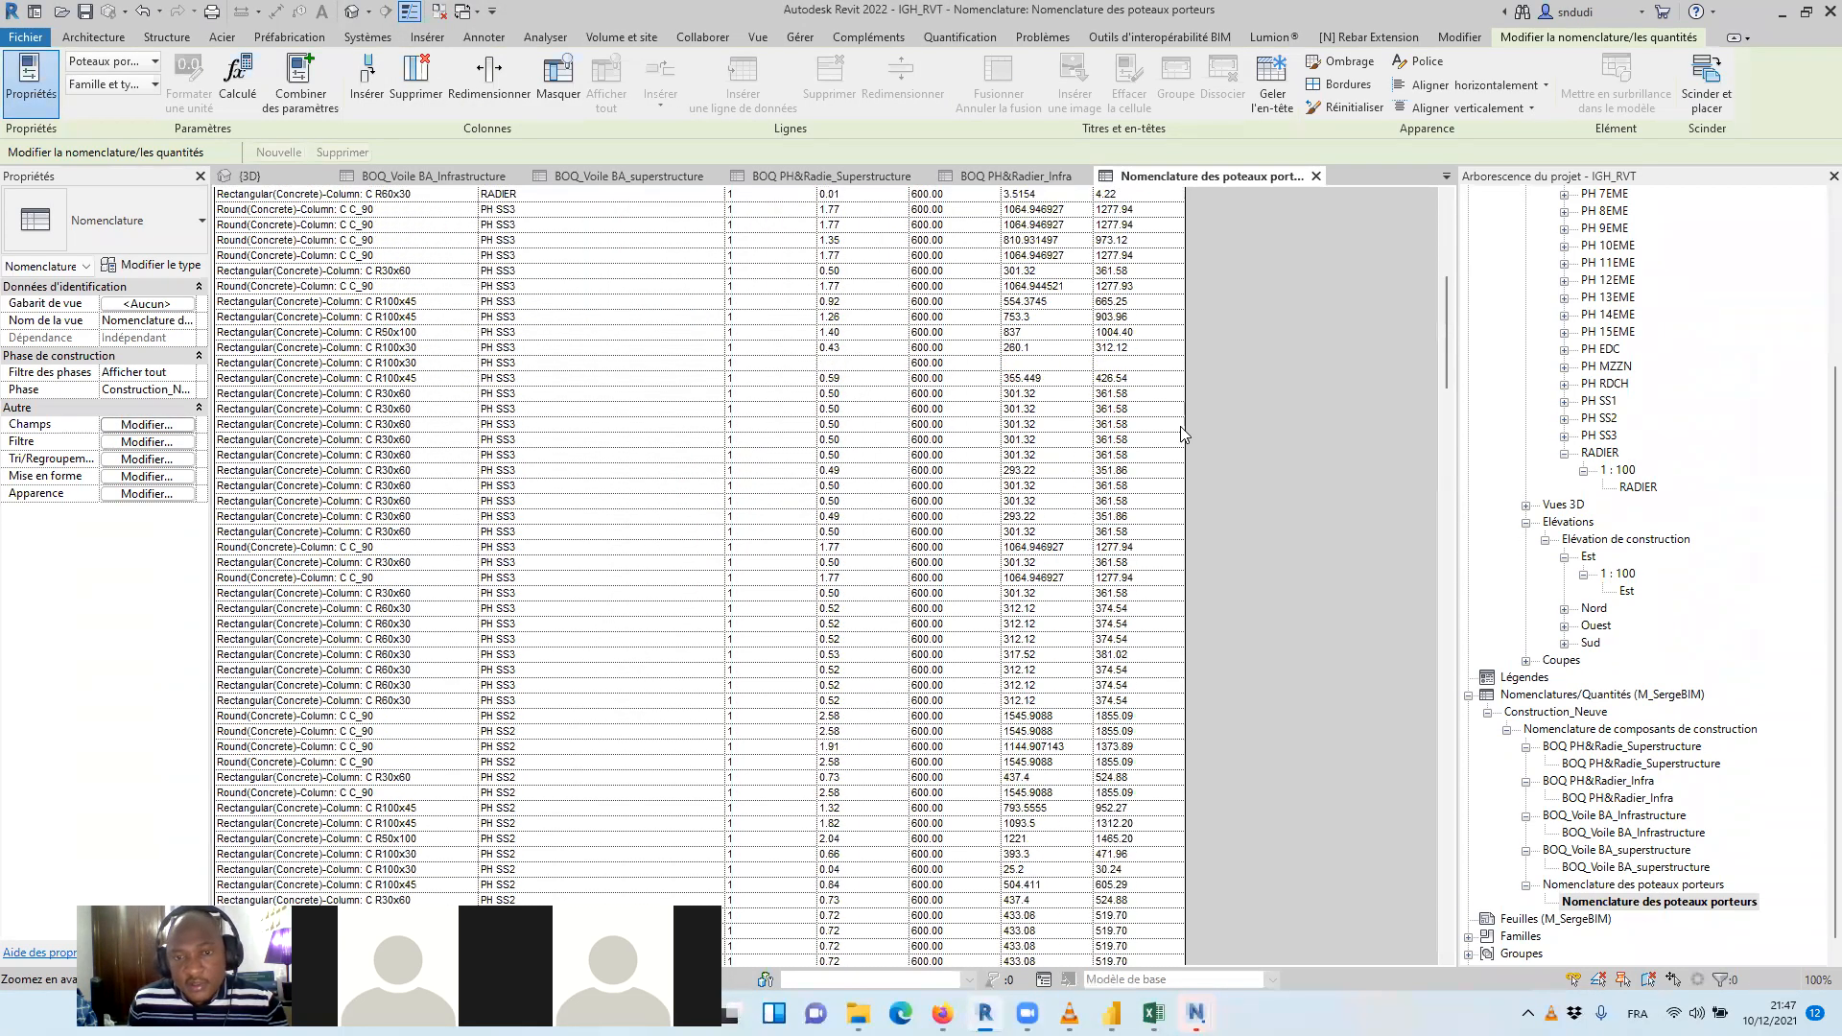
pyautogui.moveTo(1447, 453); pyautogui.dragTo(1350, 259)
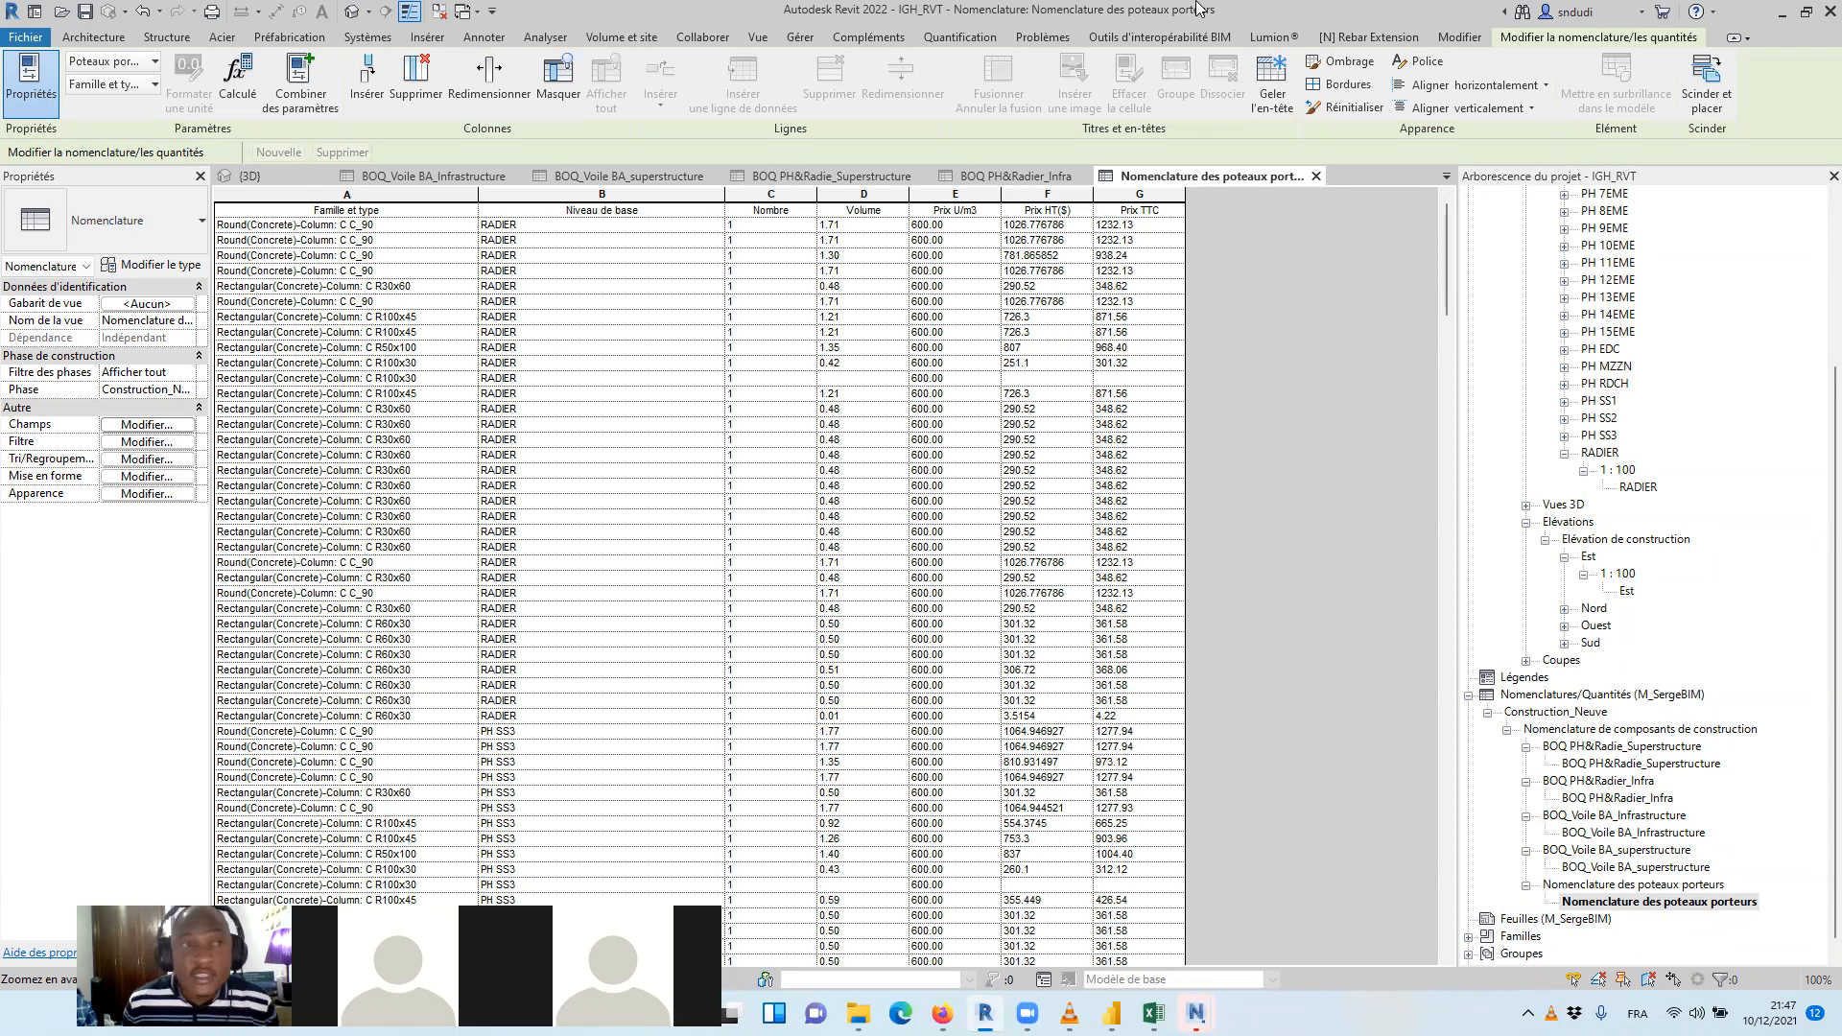
pyautogui.click(62, 11)
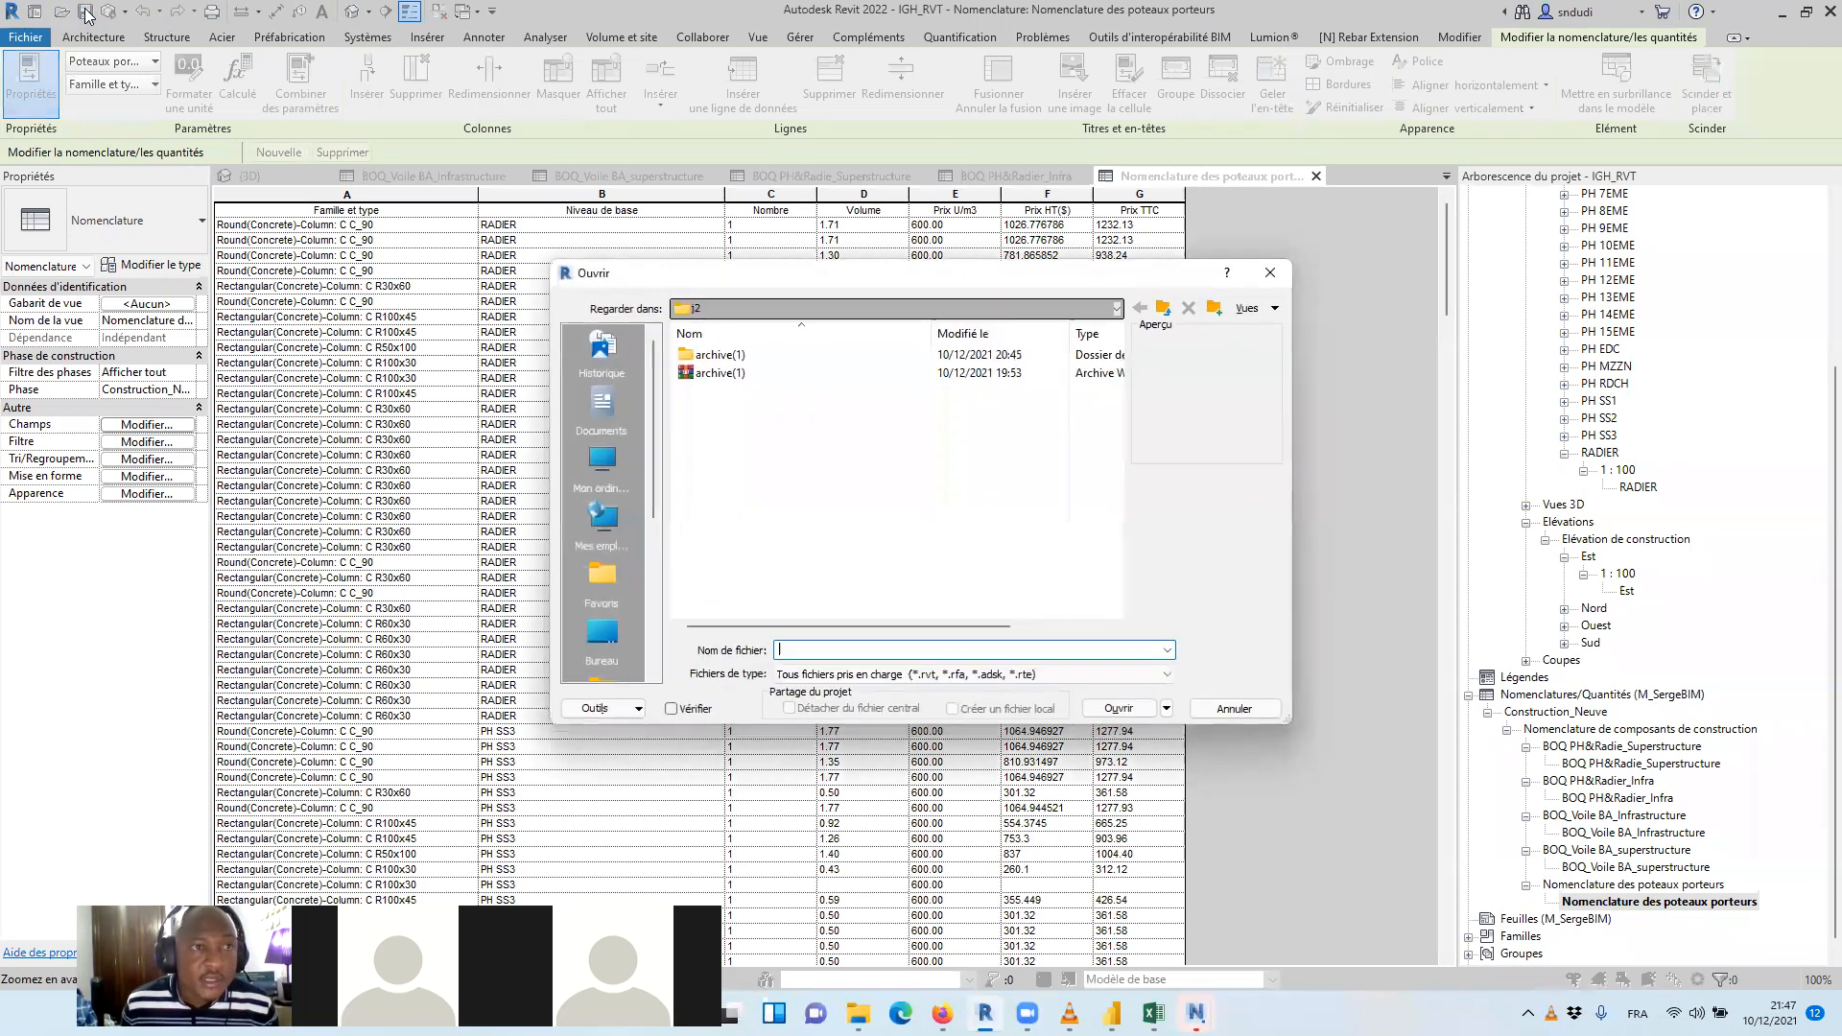
pyautogui.click(1269, 272)
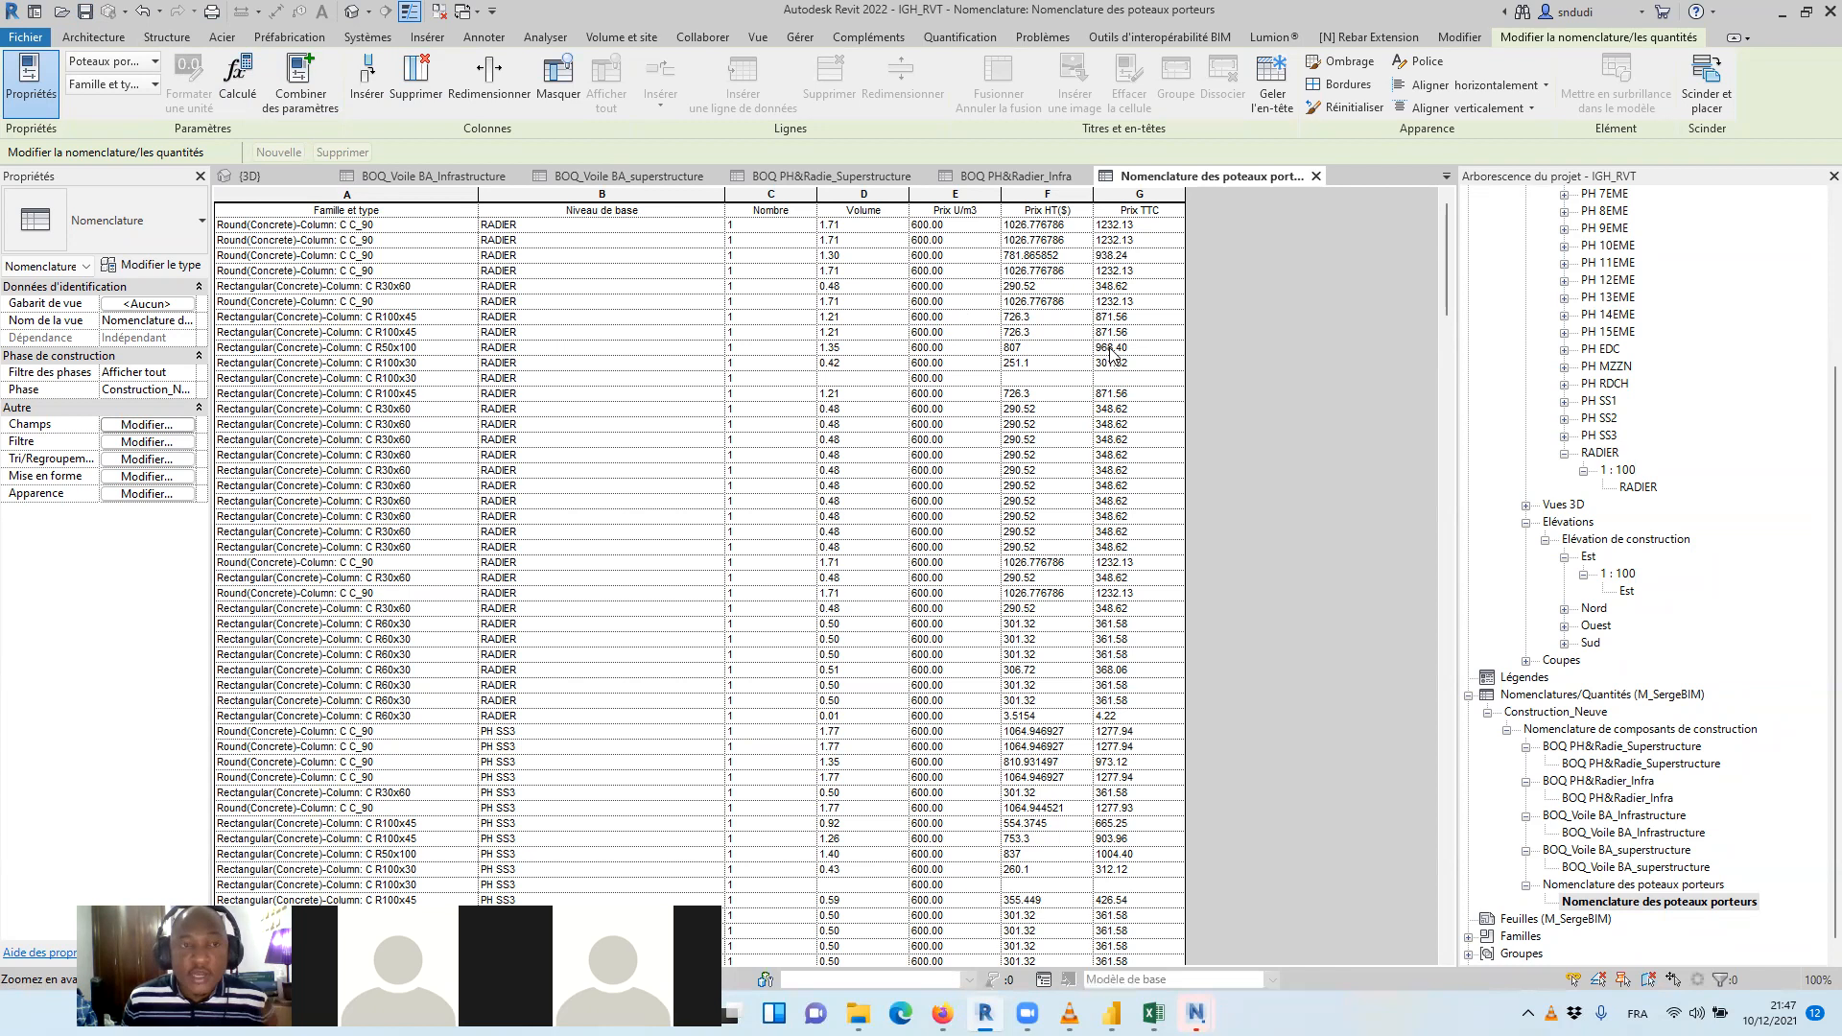
# Start a report export of the BOQ_Voile BA_Infrastructure schedule in CSV format
pyautogui.click(395, 176)
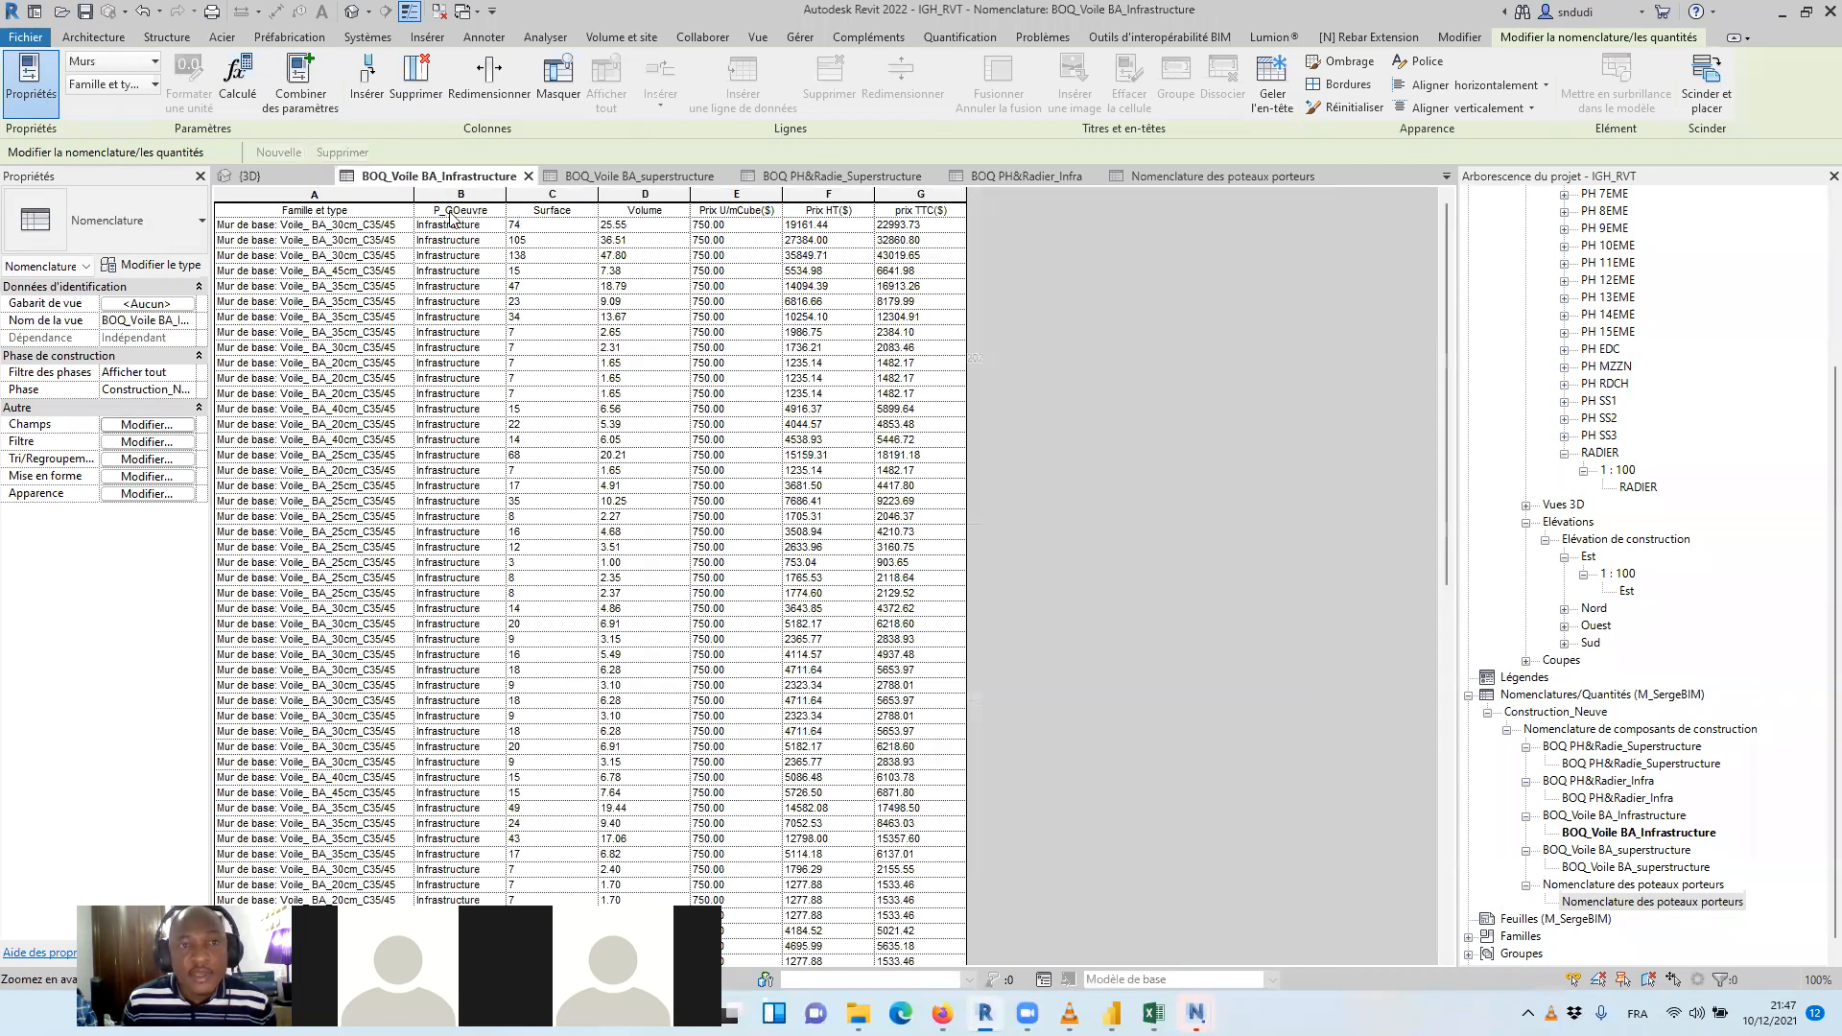
pyautogui.click(26, 37)
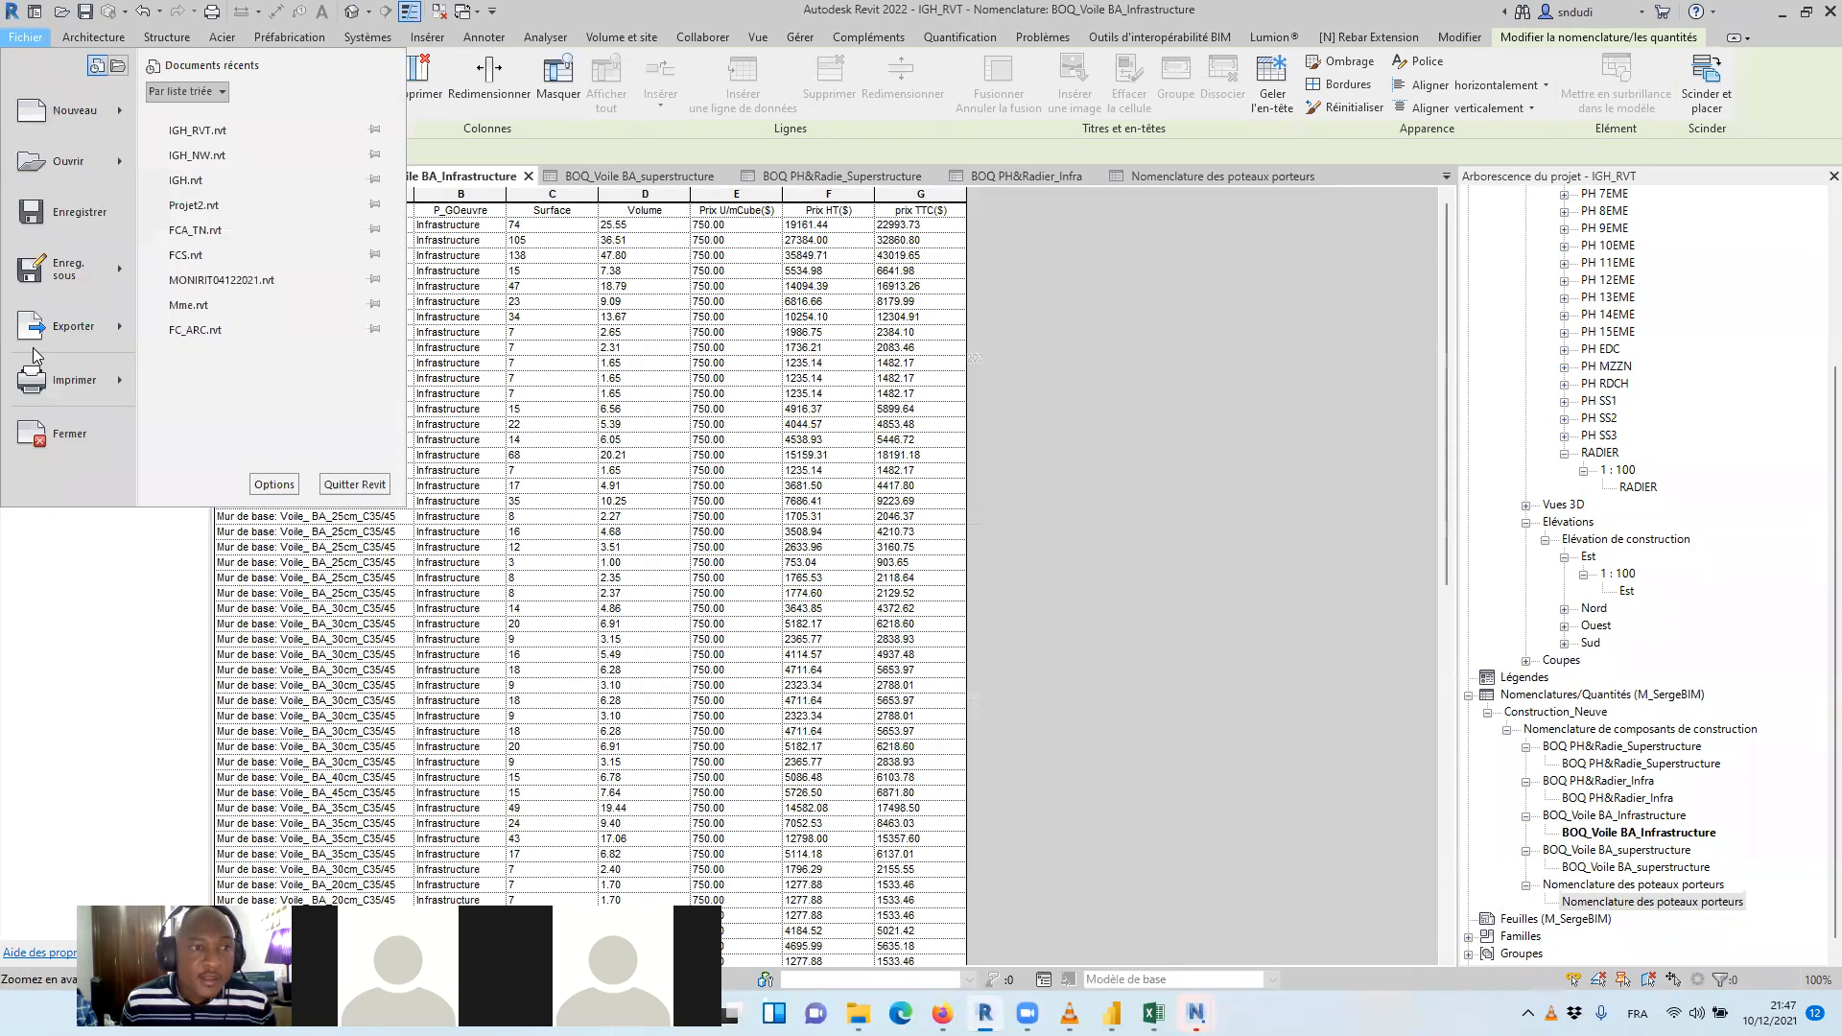
pyautogui.moveTo(72, 327)
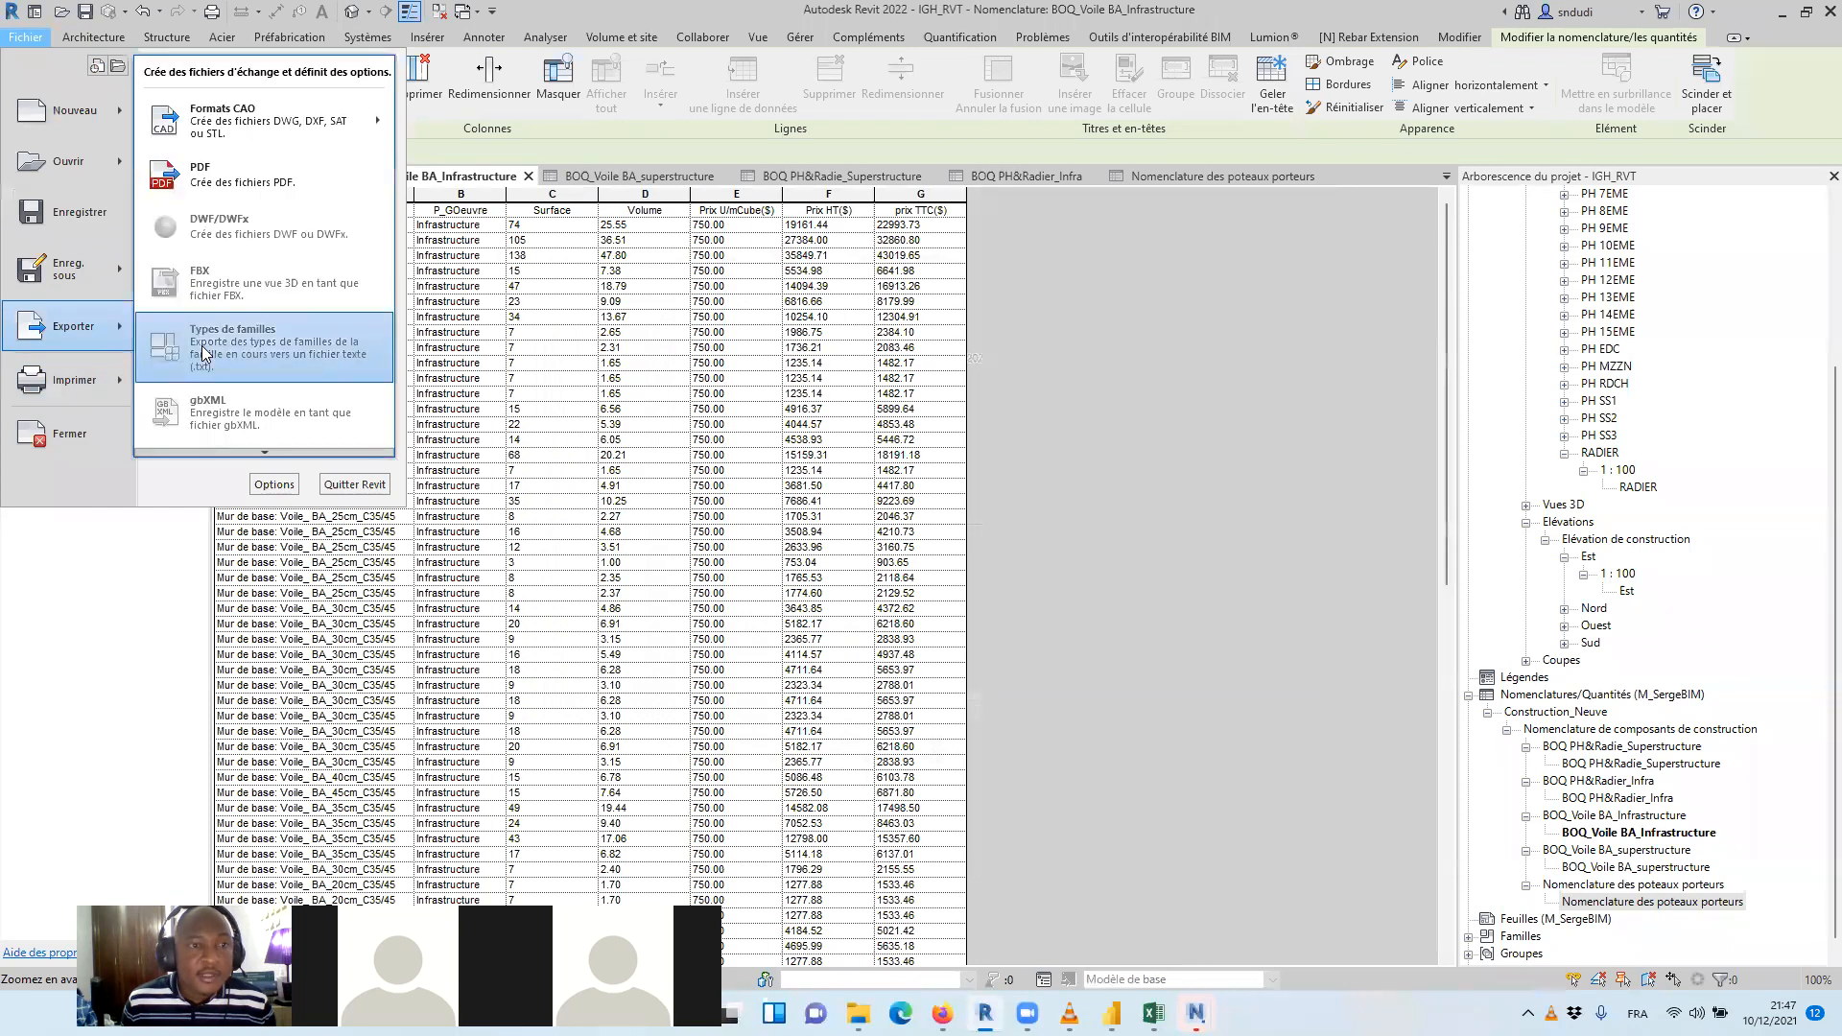
pyautogui.moveTo(268, 457)
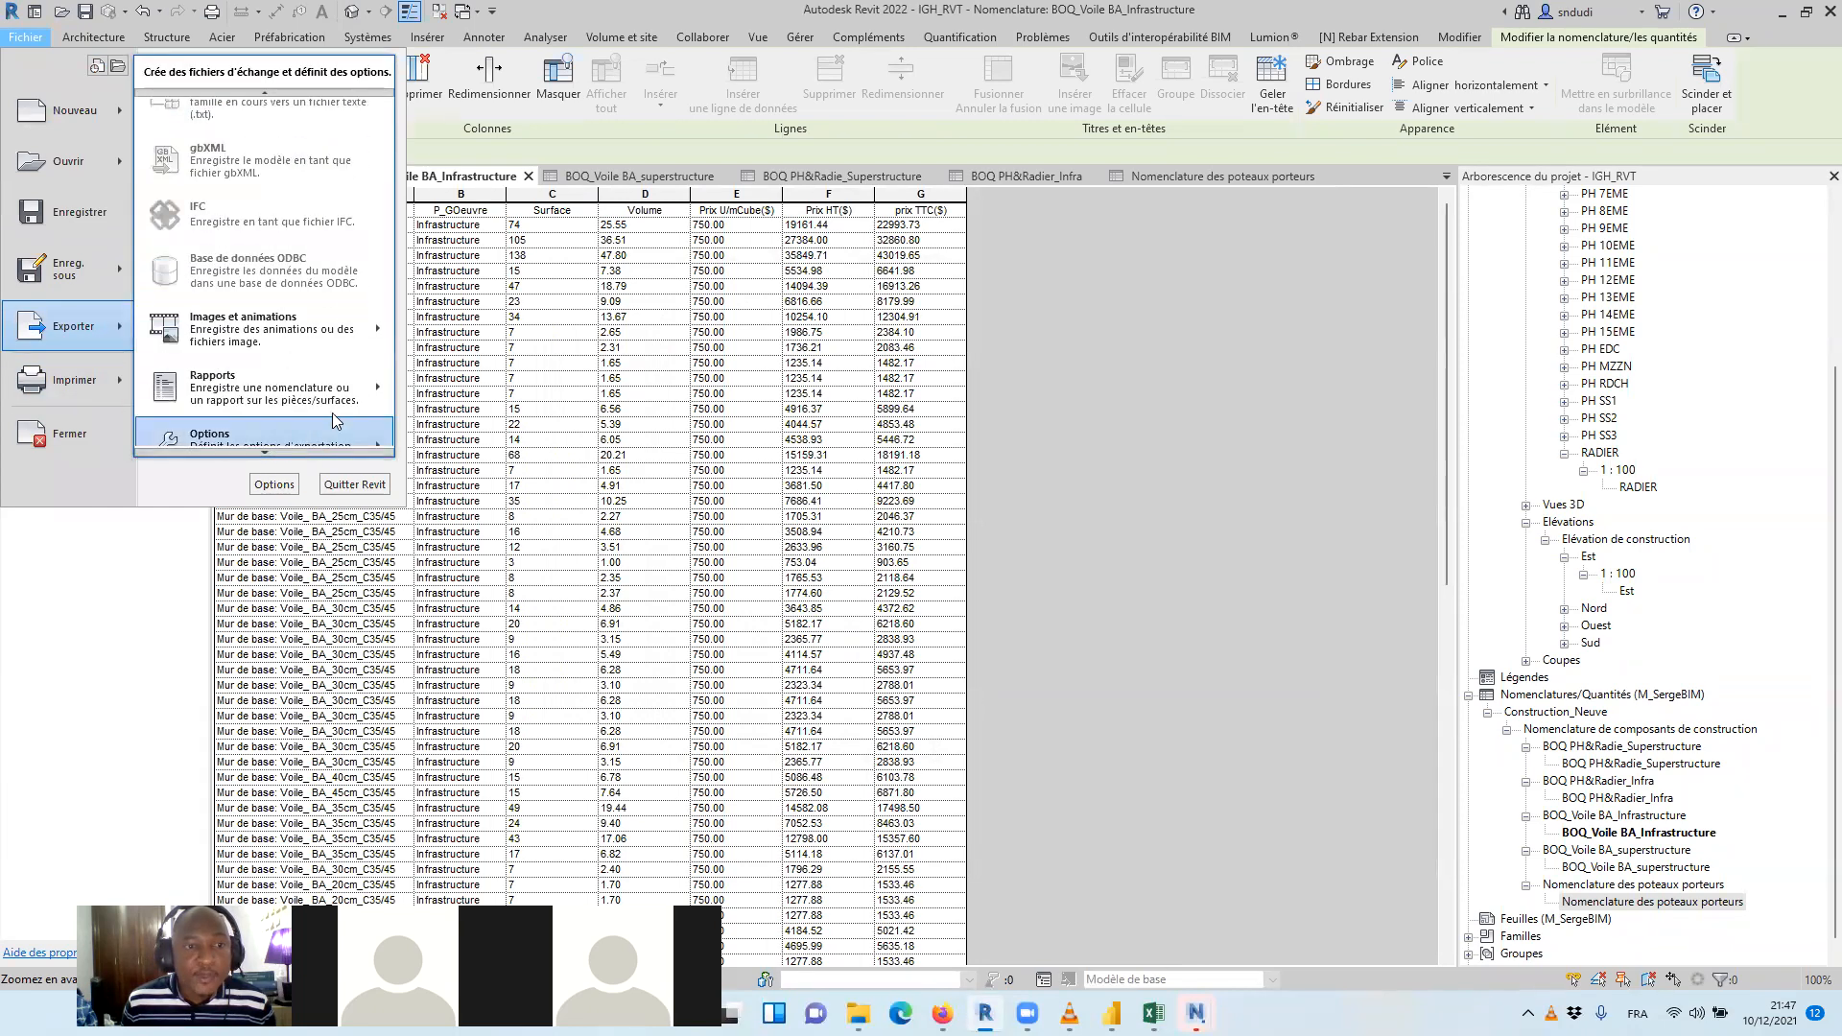
pyautogui.moveTo(376, 393)
pyautogui.click(457, 374)
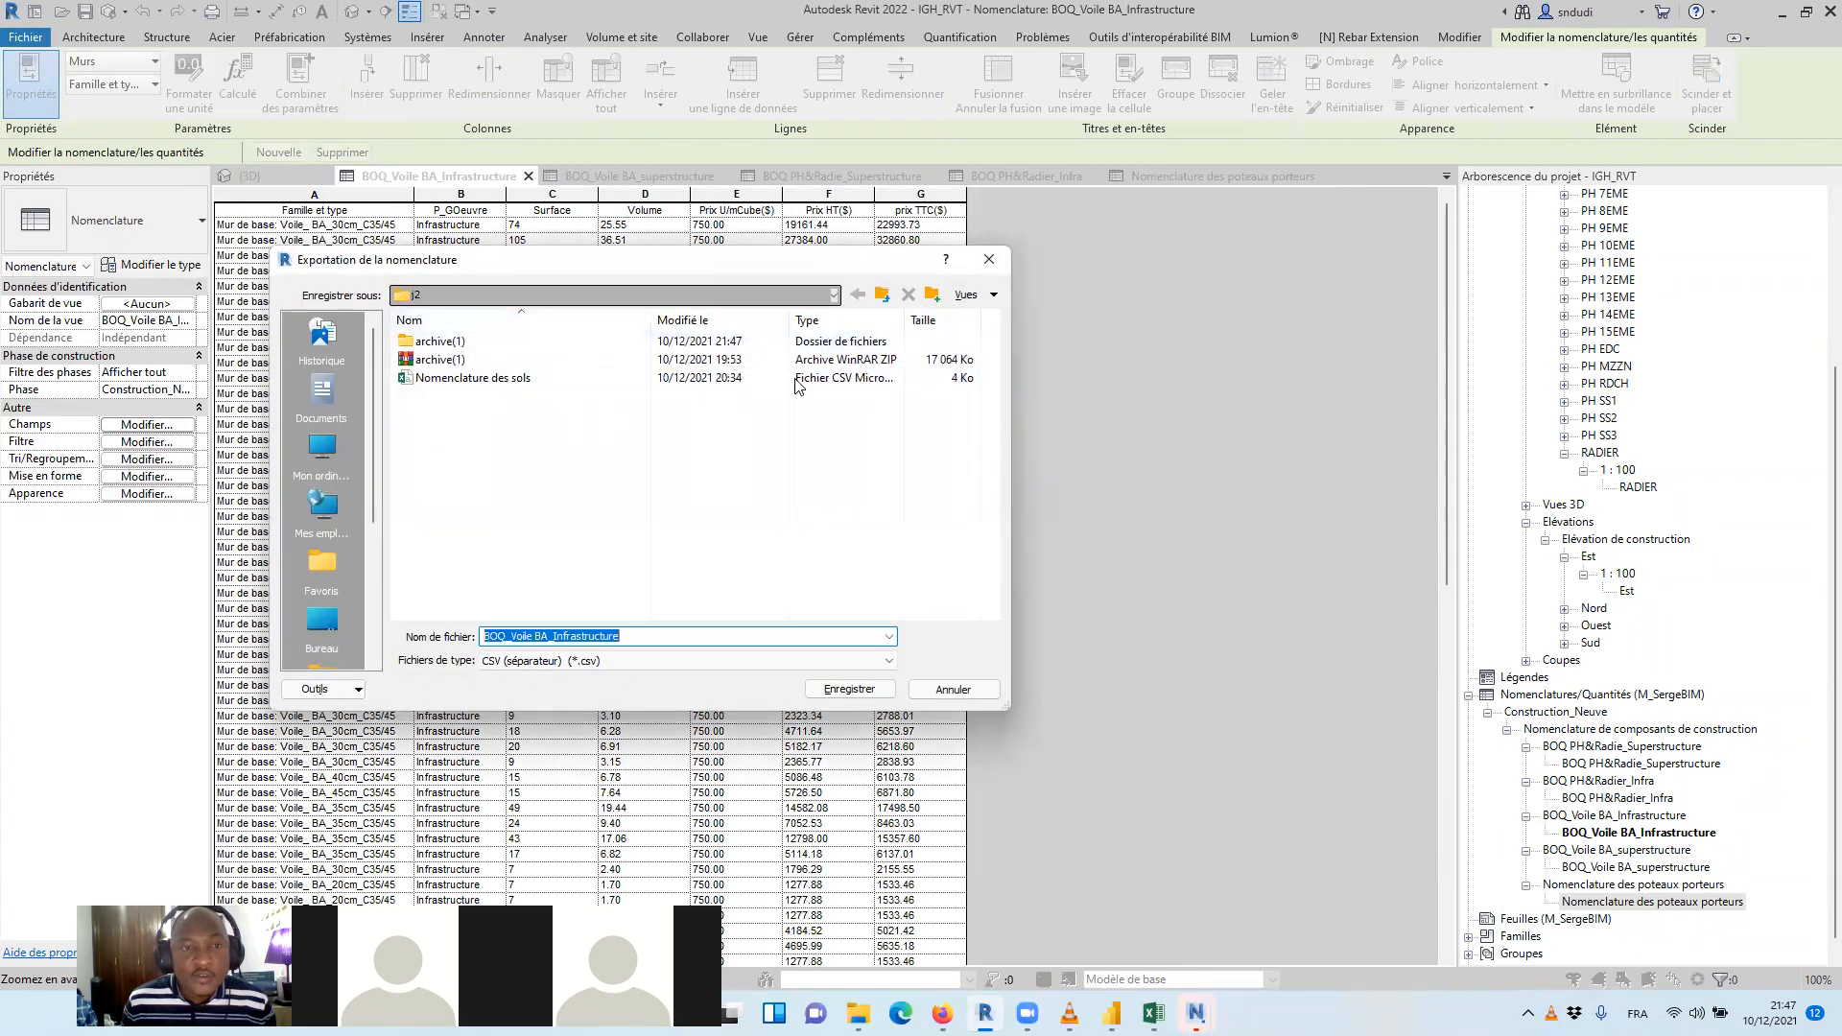
# Create a new folder named Resultats and open it as the export destination
pyautogui.click(932, 295)
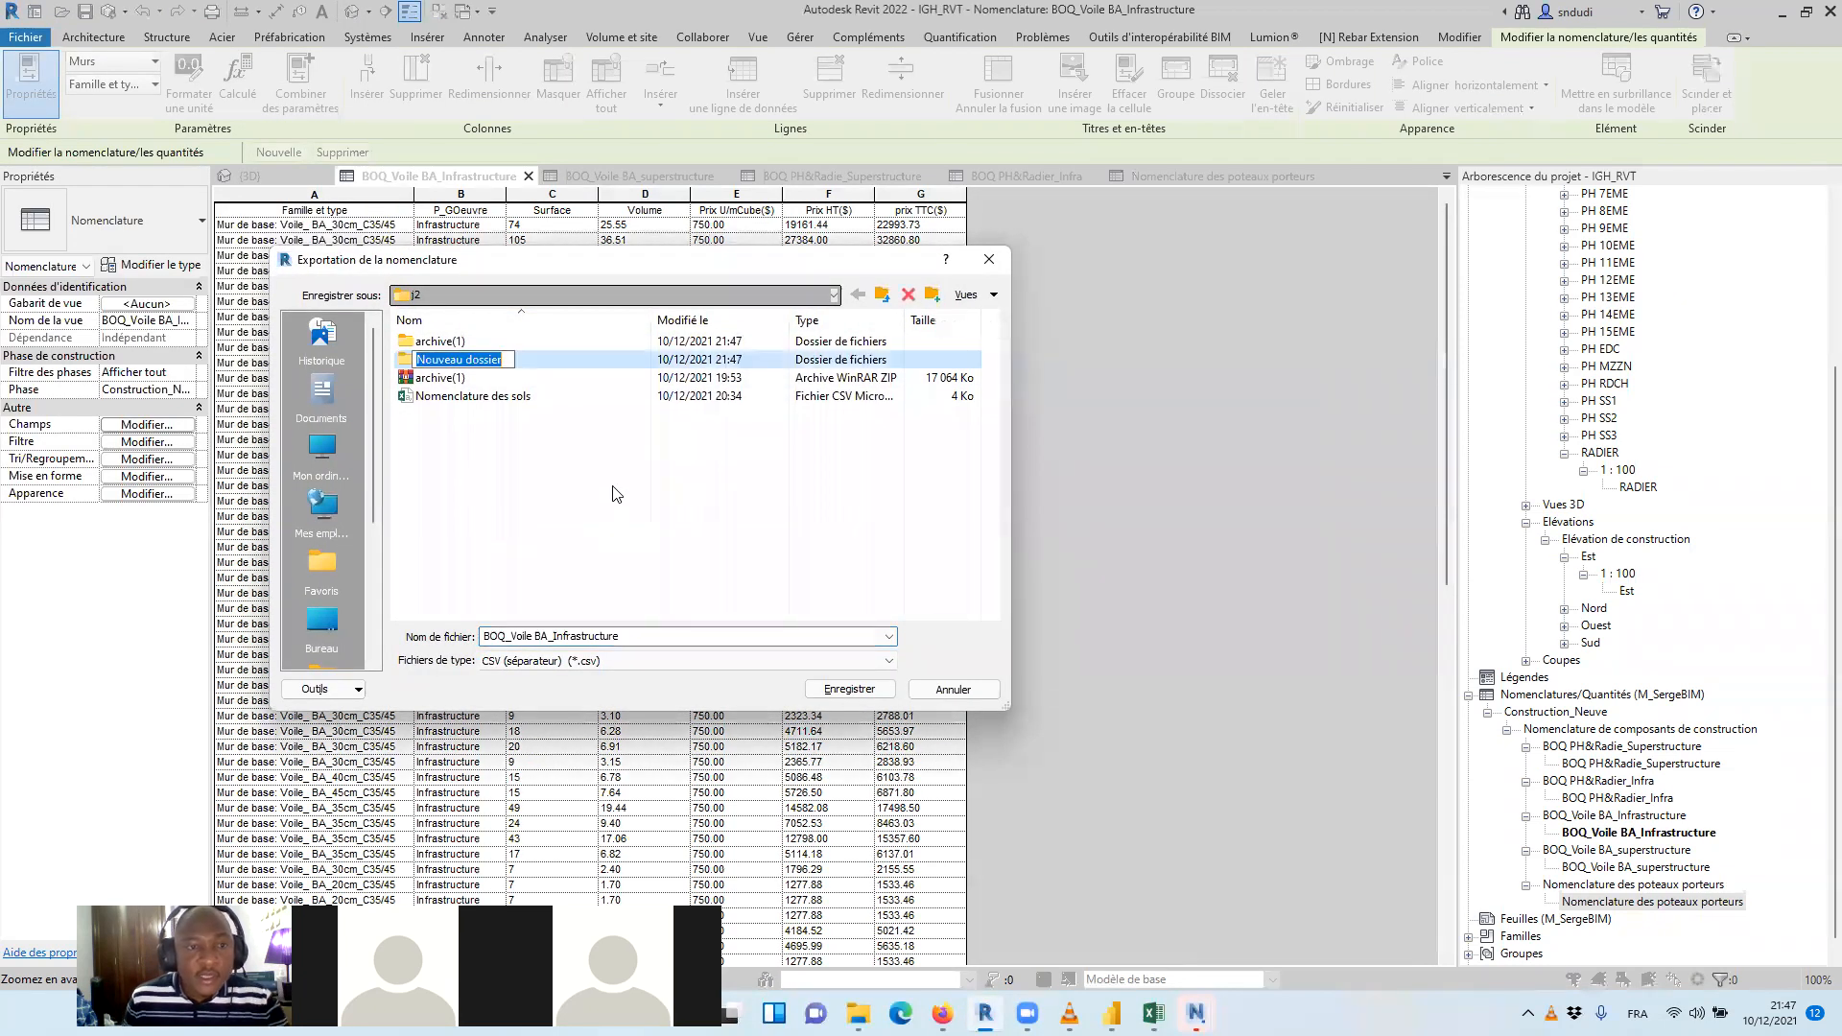
pyautogui.write('REQULLT')
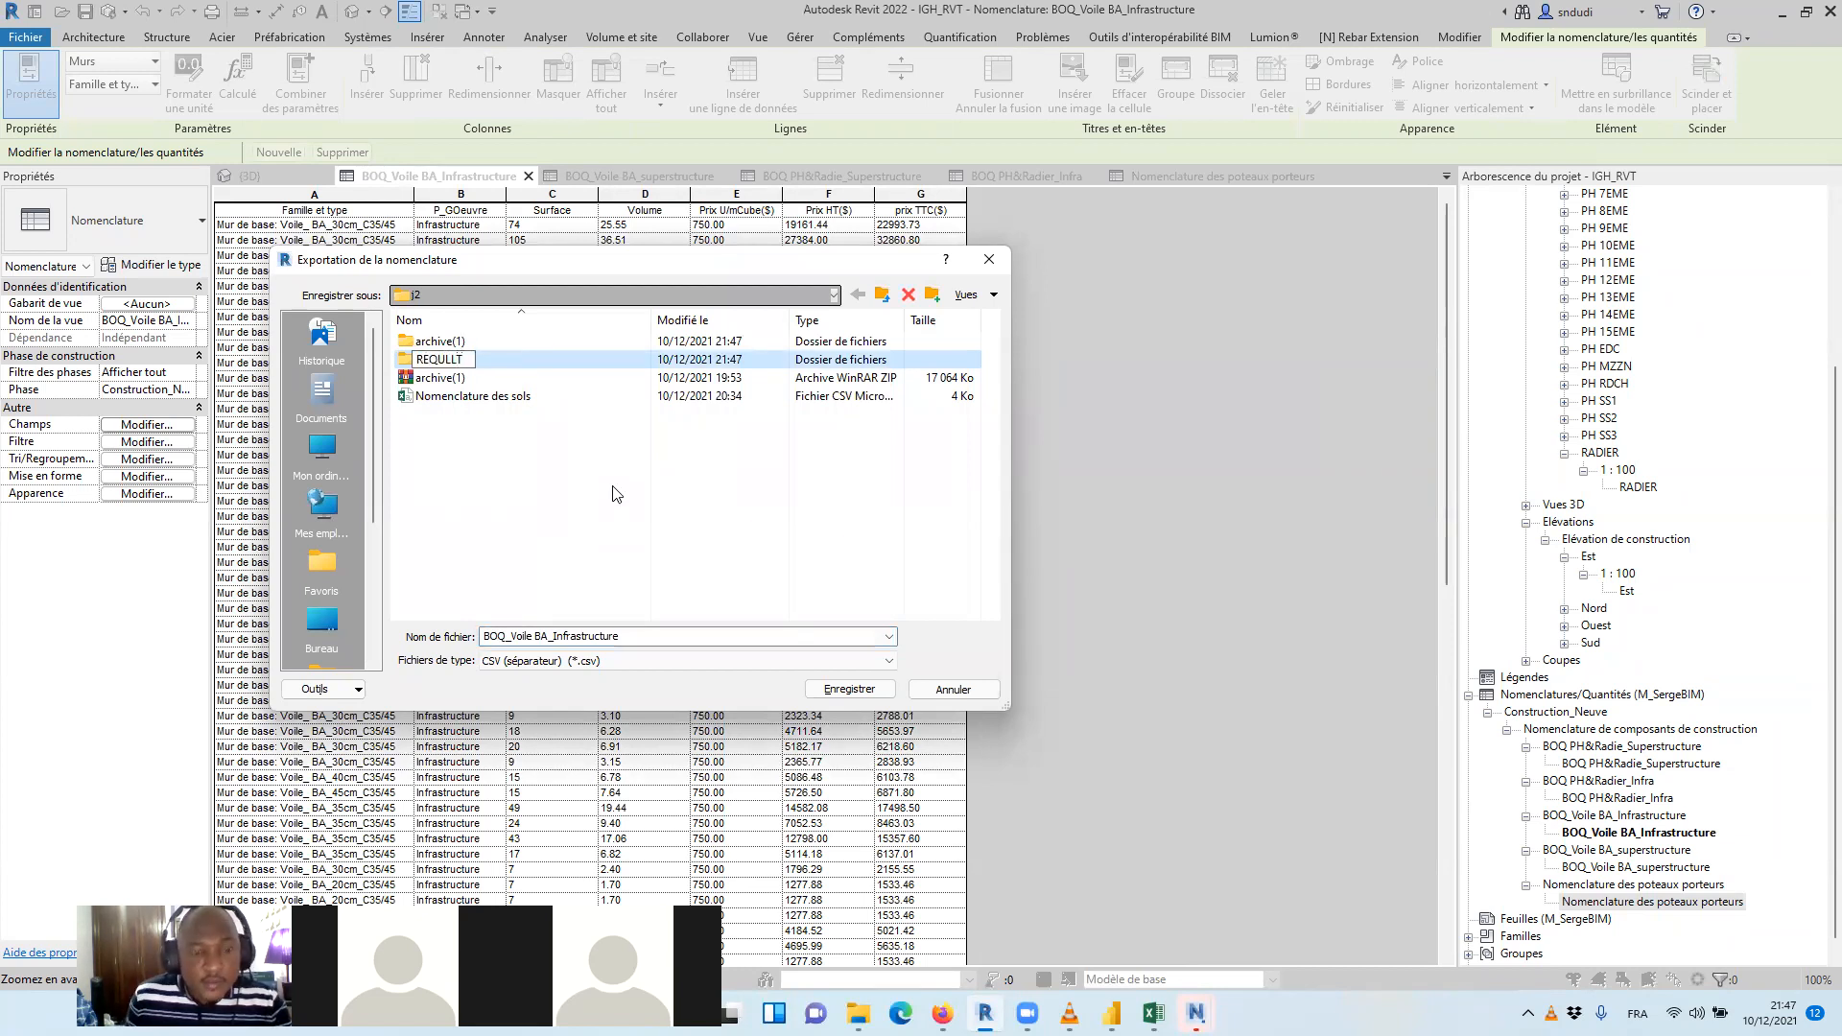
pyautogui.press('BackSpace')
pyautogui.press('BackSpace')
pyautogui.press('BackSpace')
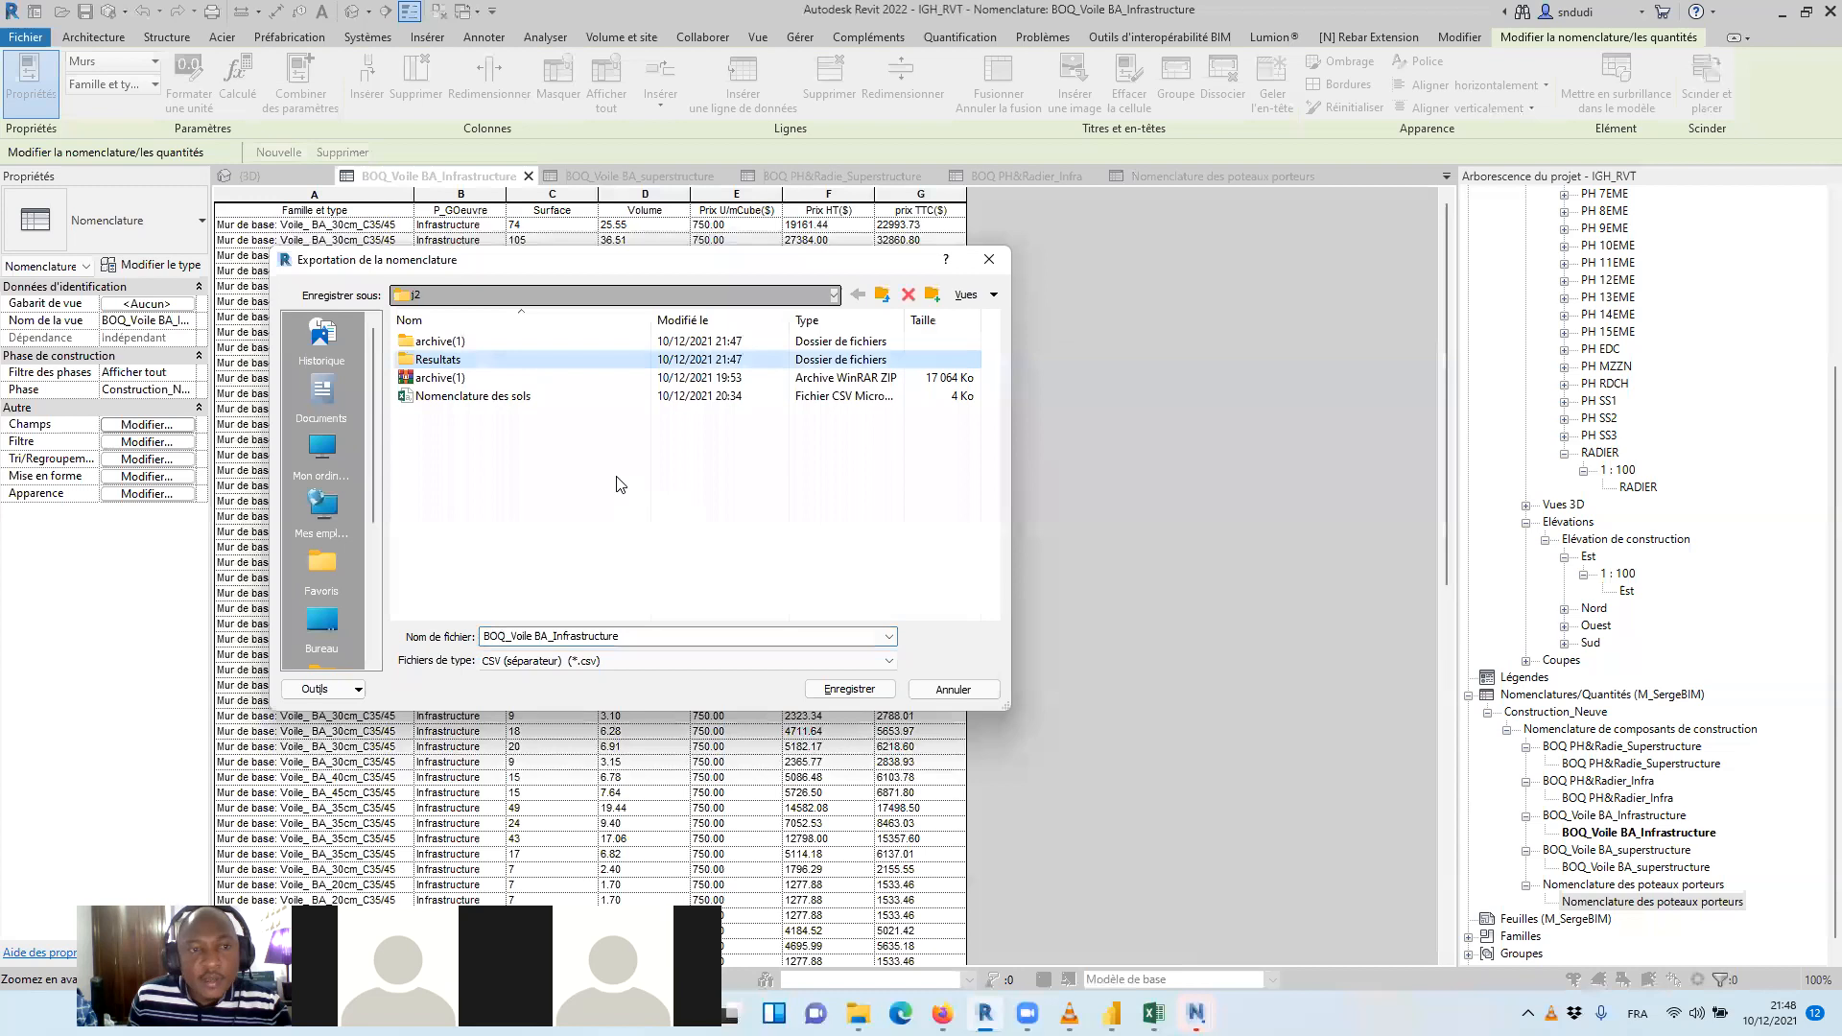
pyautogui.press('Return')
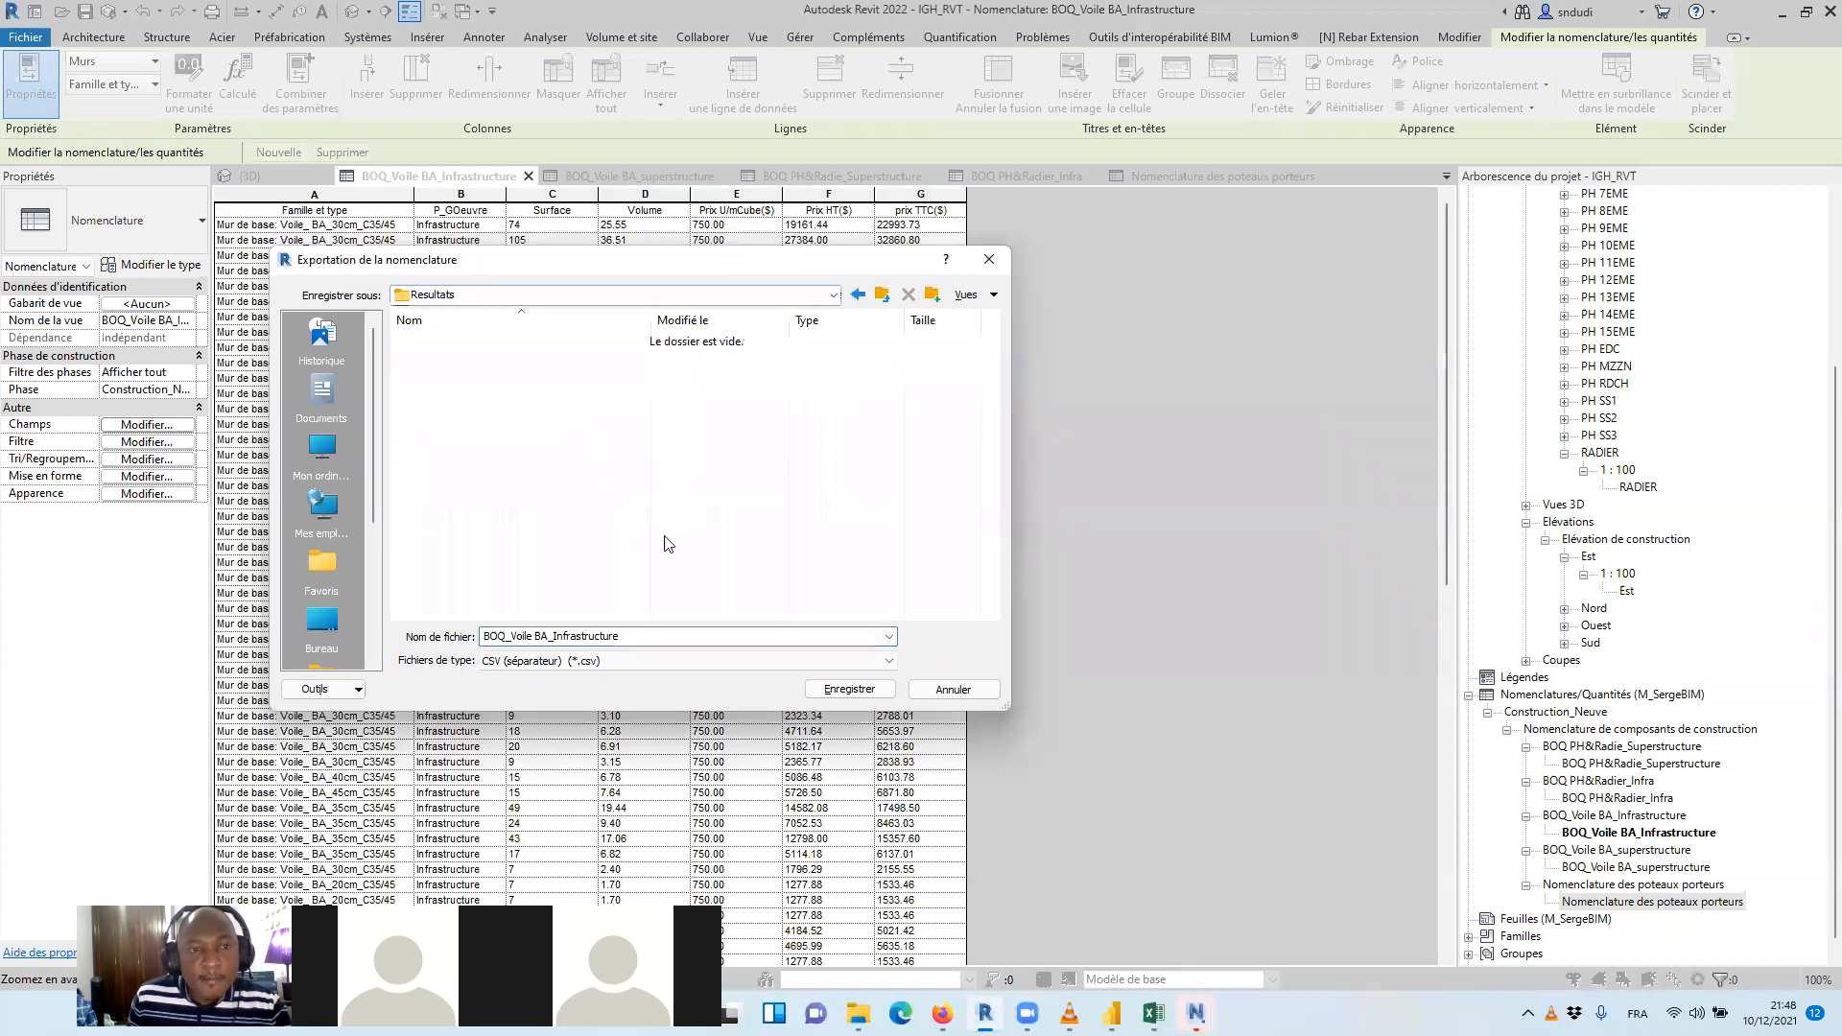
# Save the BOQ_Voile BA_Infrastructure CSV export with the title excluded and the text delimiter set to (aucun)
pyautogui.click(830, 698)
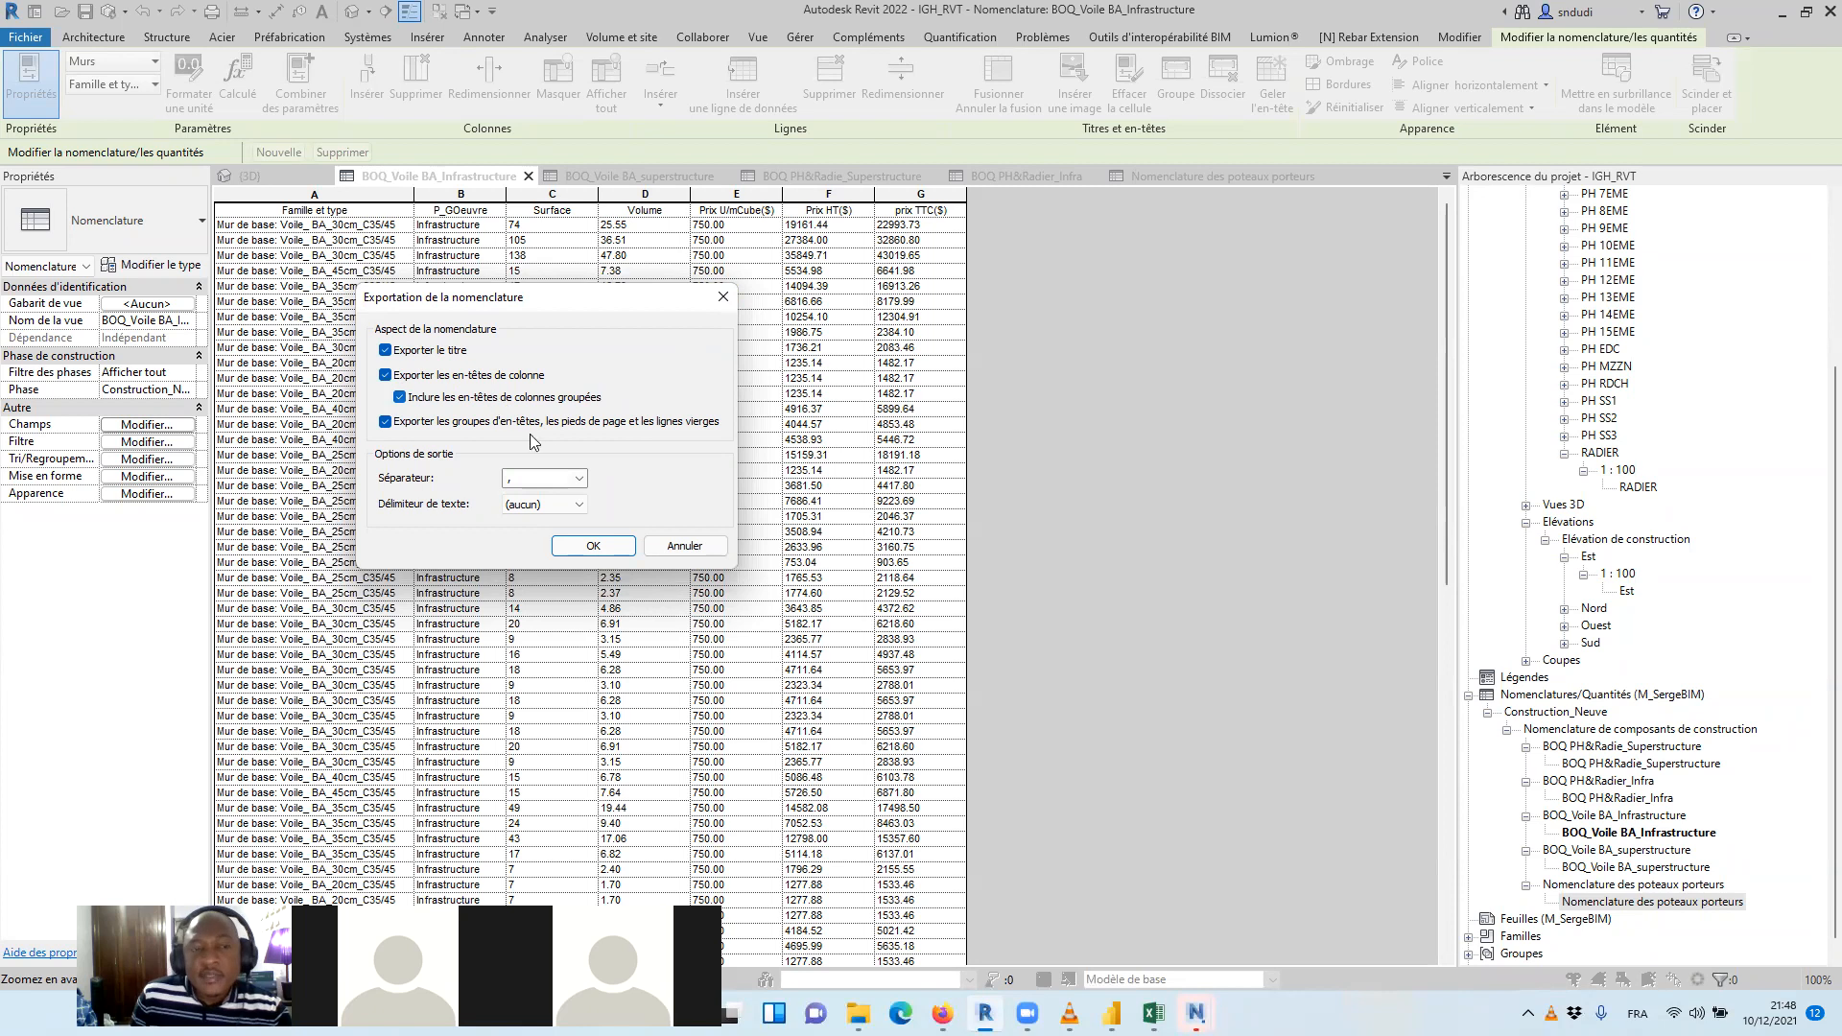
pyautogui.click(572, 504)
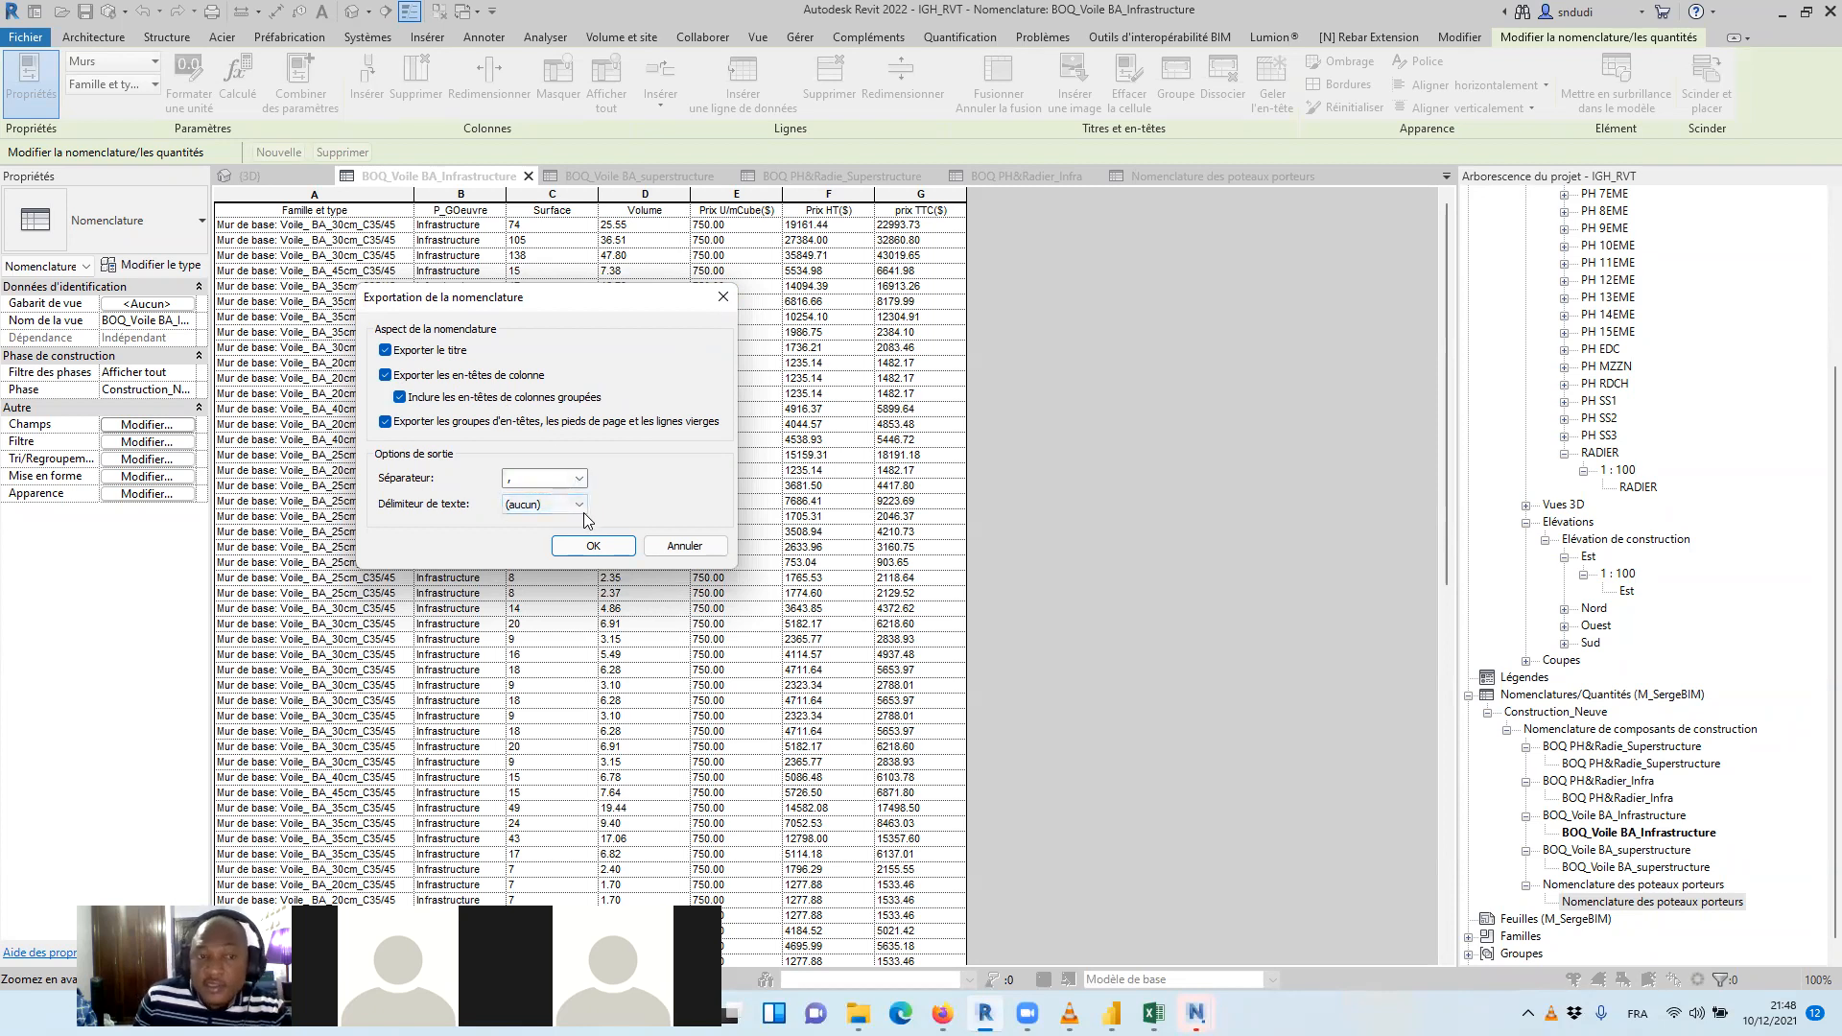
pyautogui.click(386, 351)
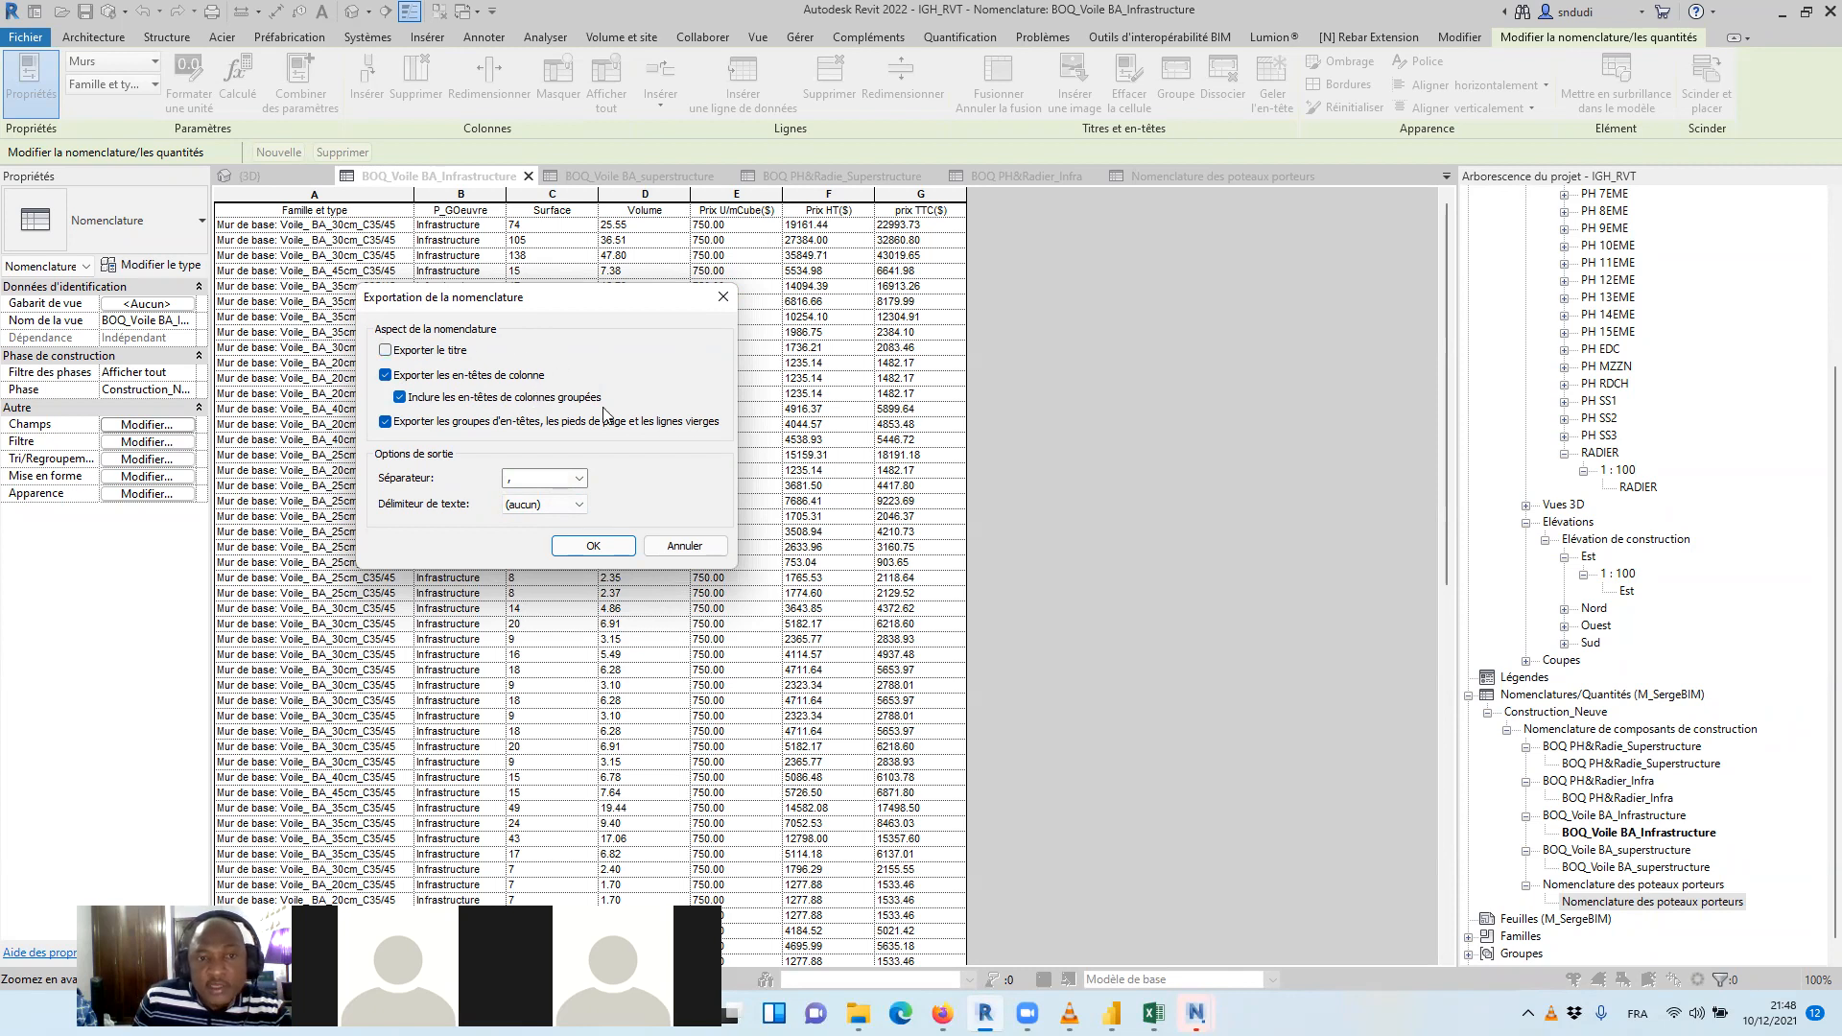
pyautogui.click(597, 546)
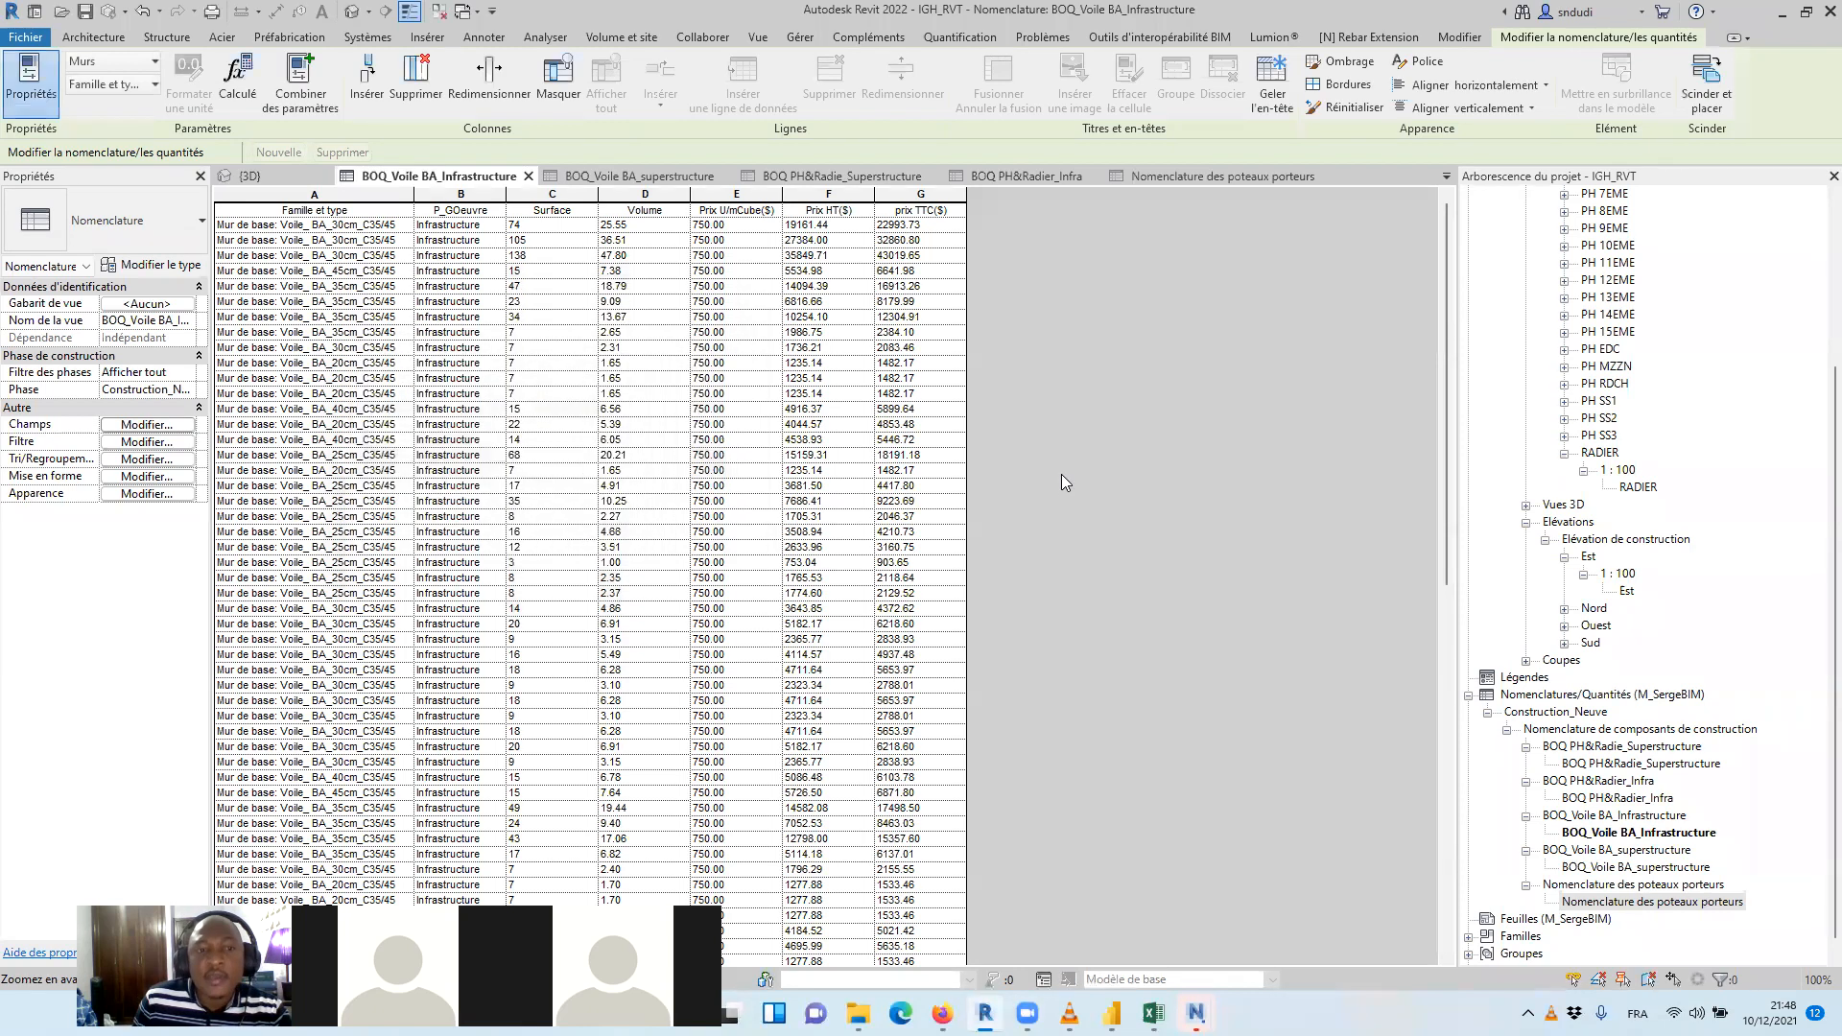
# Export the BOQ_Voile BA_superstructure schedule as a CSV report to the Resultats folder, excluding the title
pyautogui.click(633, 176)
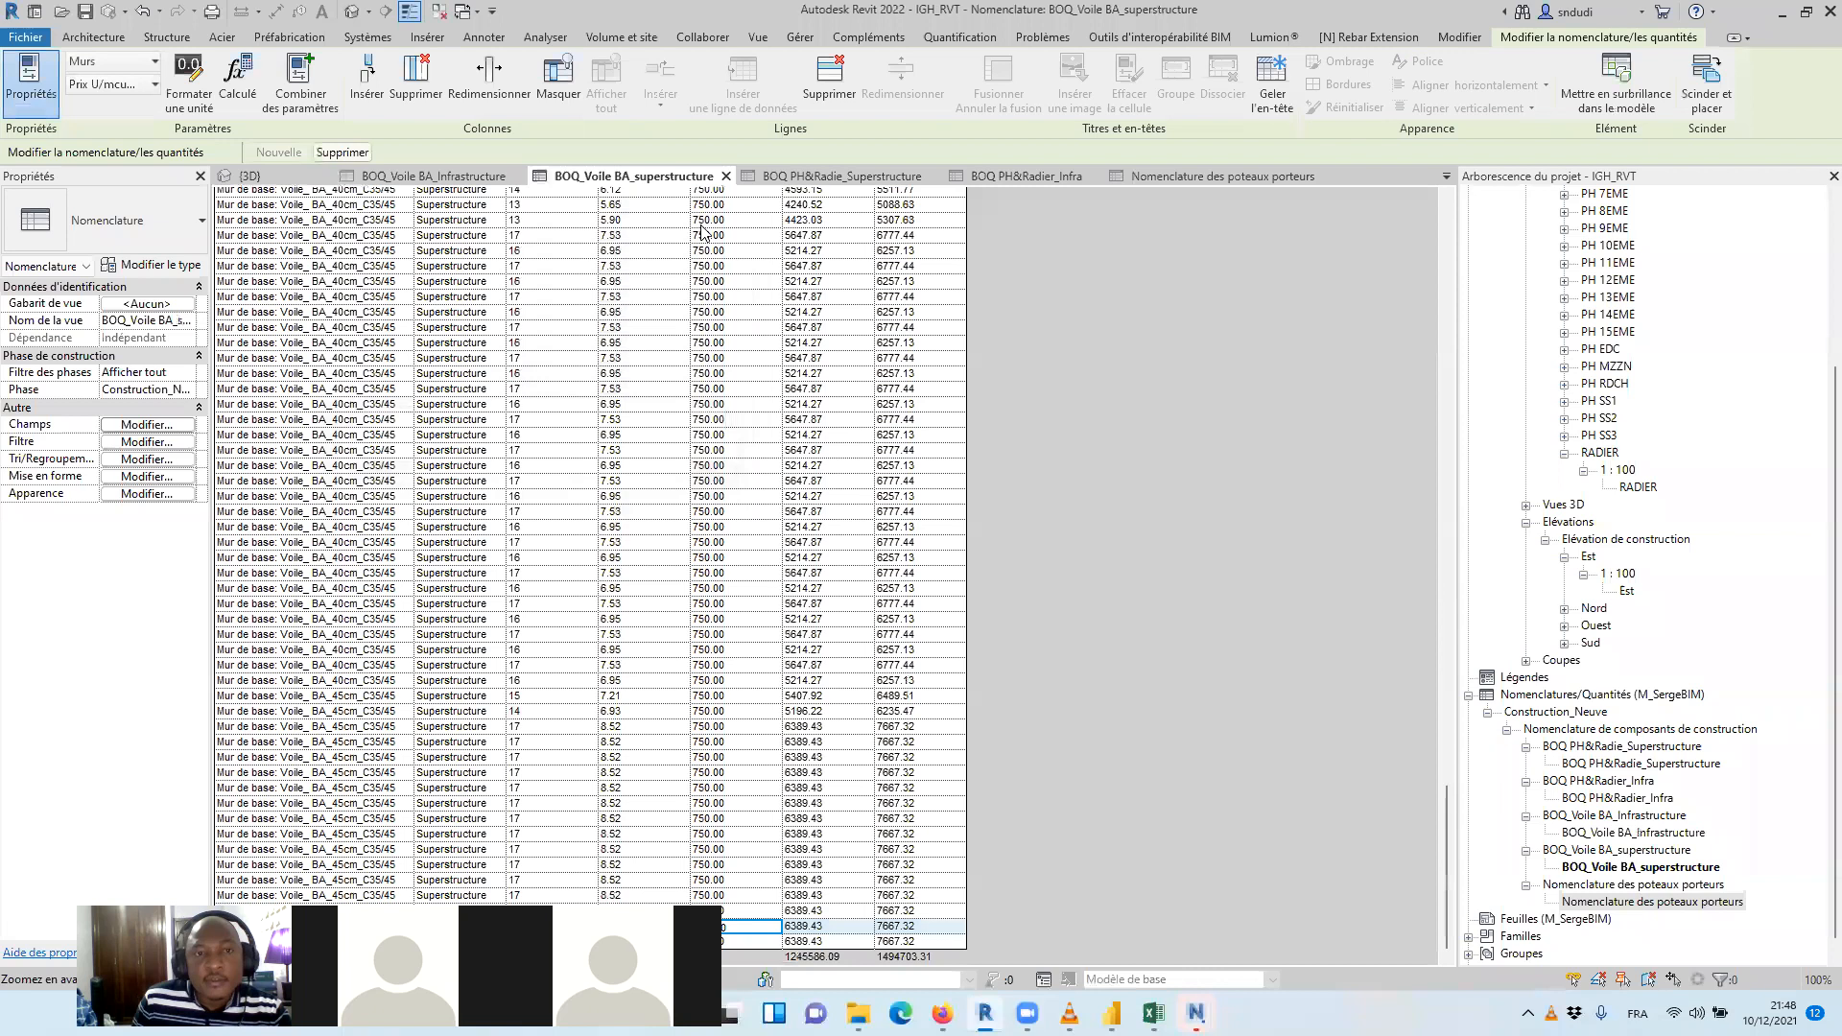
pyautogui.click(29, 38)
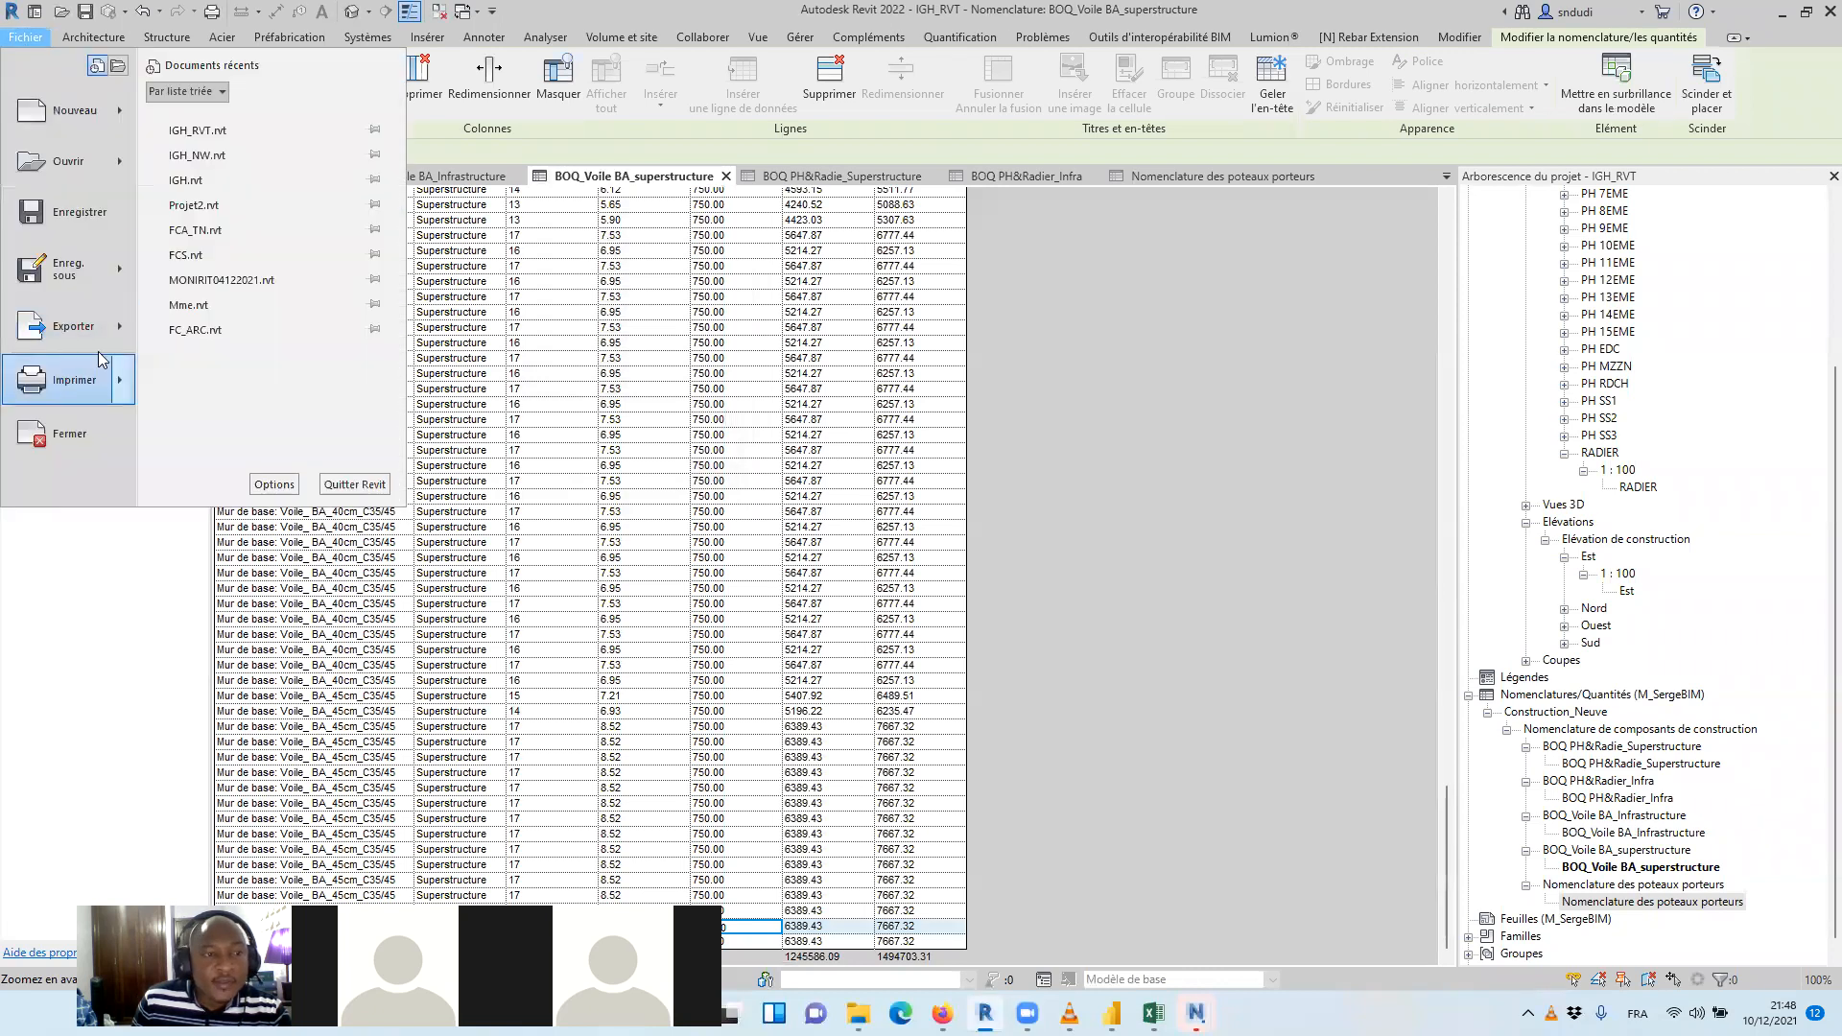
pyautogui.moveTo(137, 326)
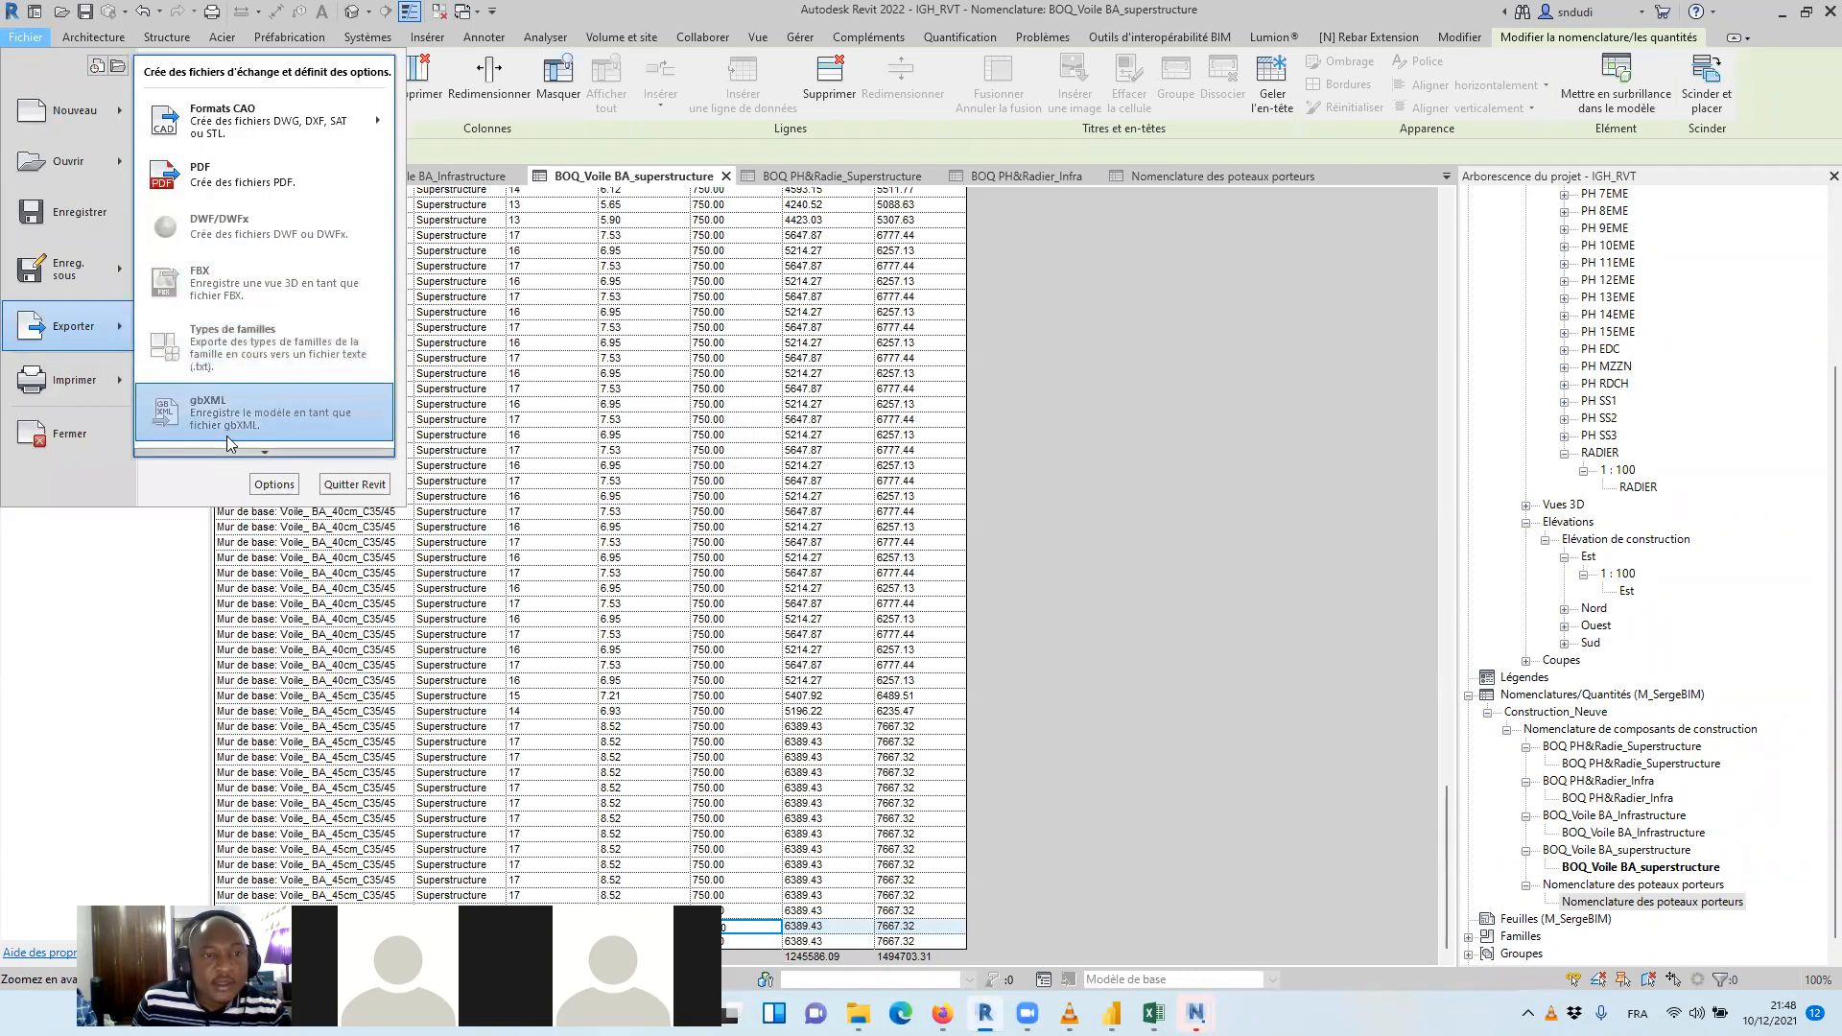
pyautogui.moveTo(262, 456)
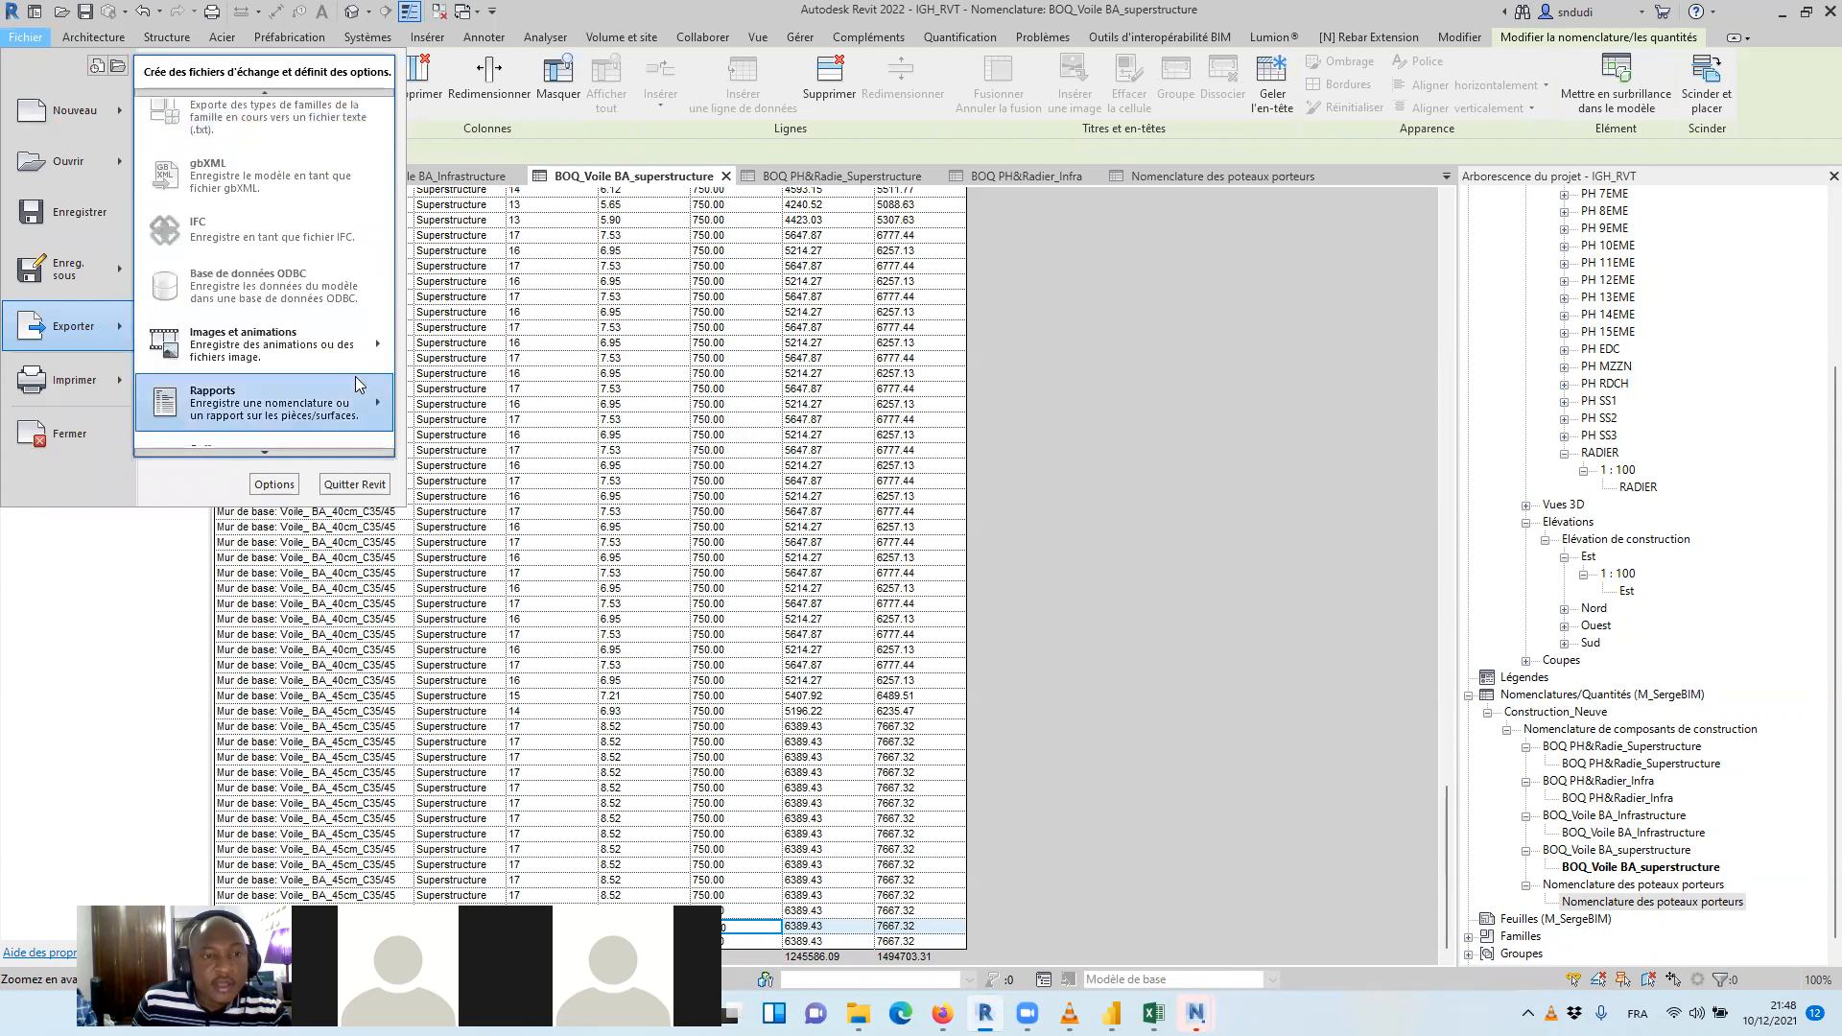
pyautogui.moveTo(372, 413)
pyautogui.click(433, 398)
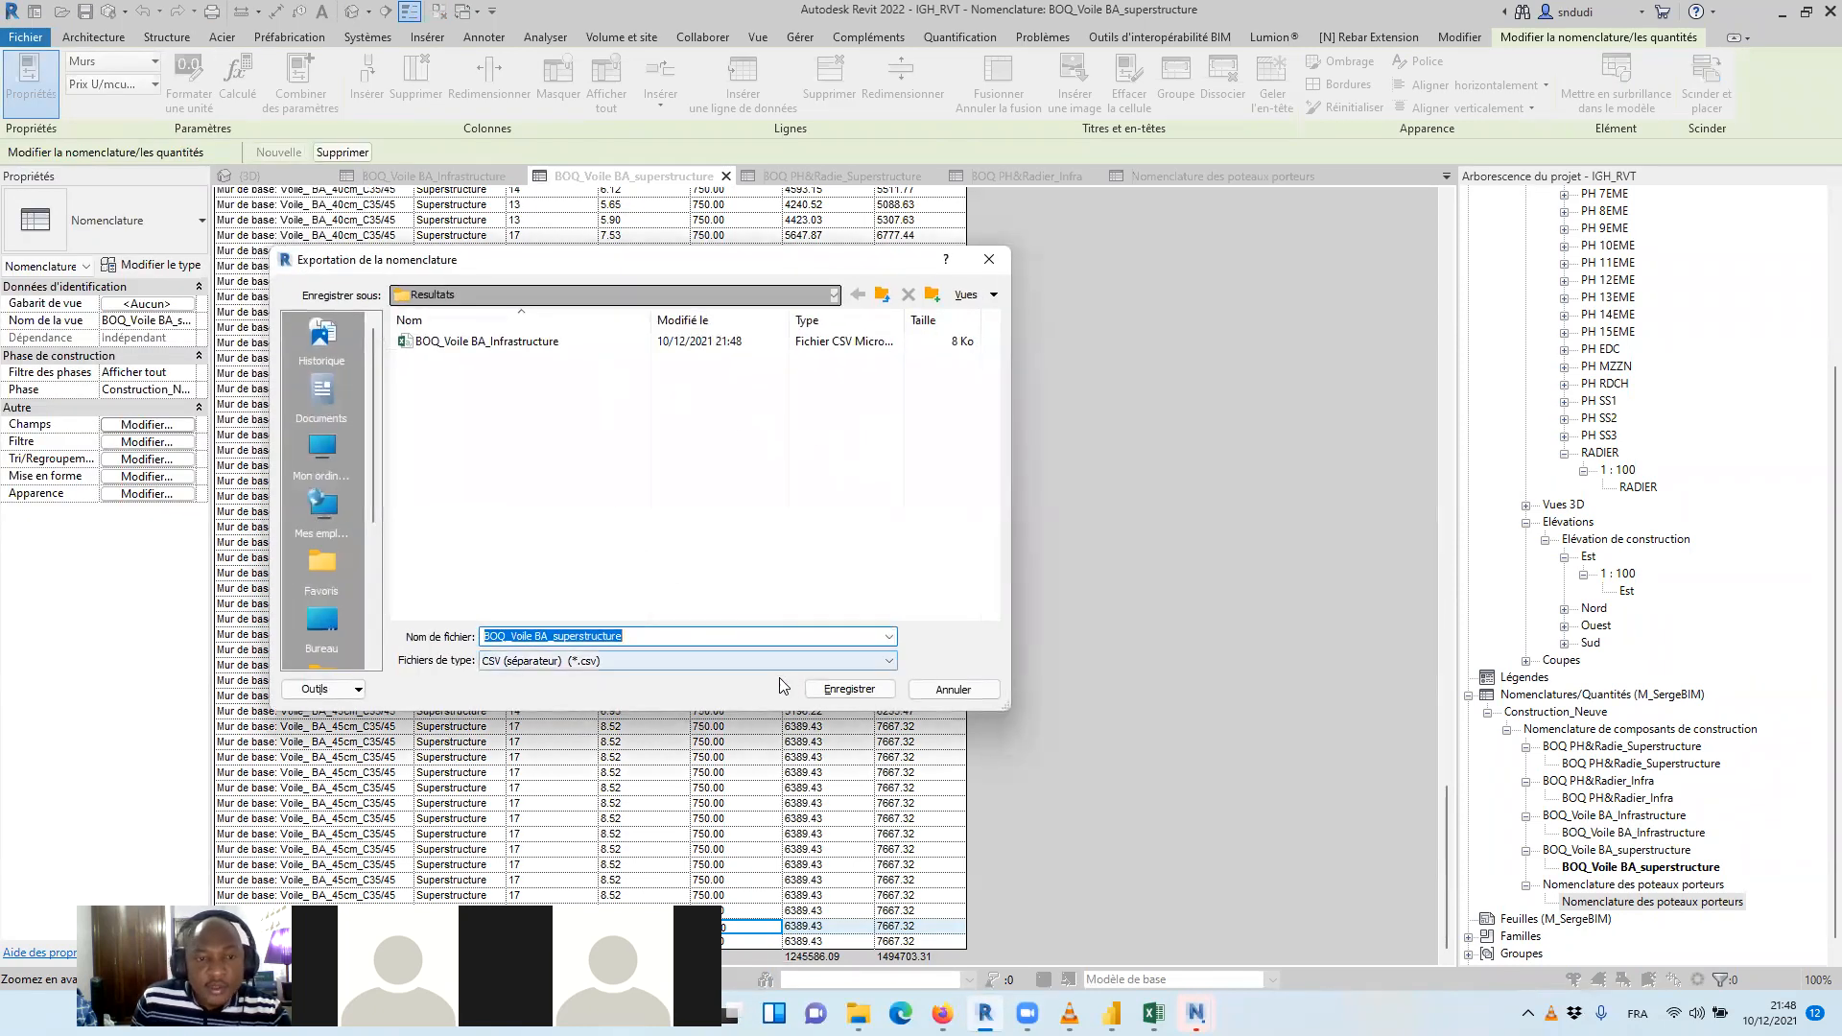
pyautogui.click(848, 690)
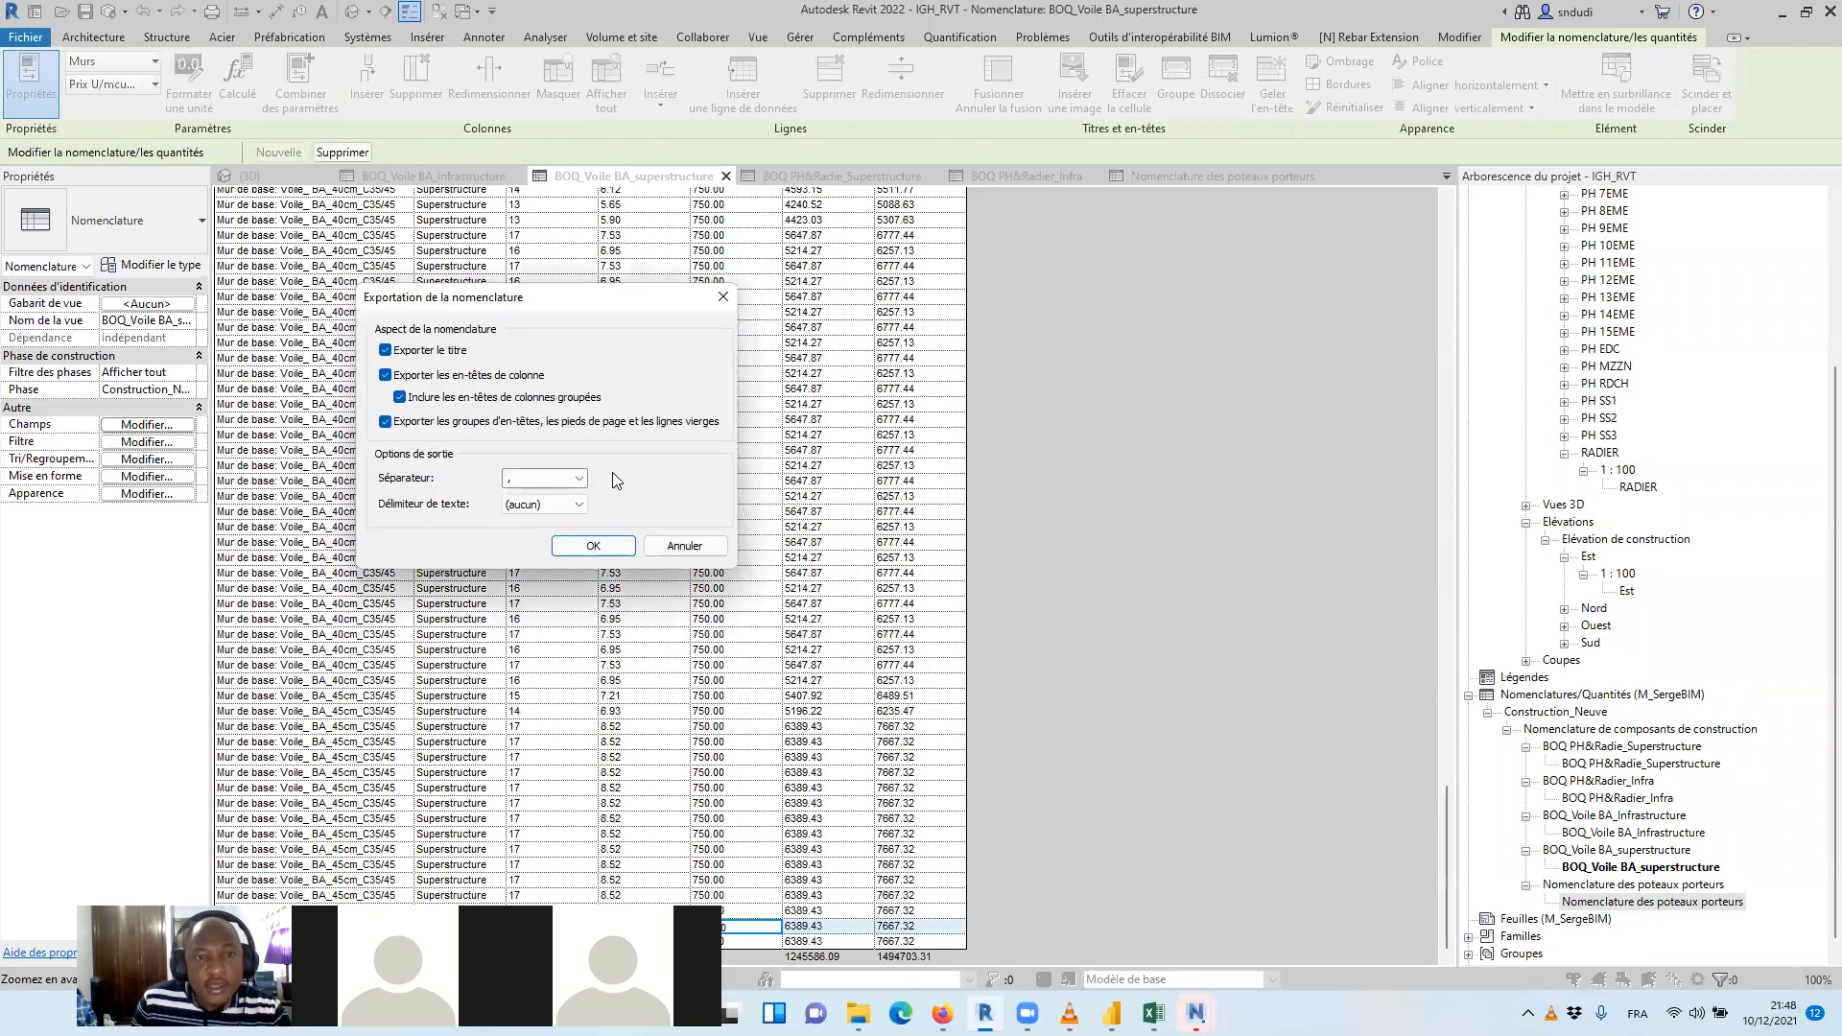
pyautogui.click(386, 351)
pyautogui.click(593, 544)
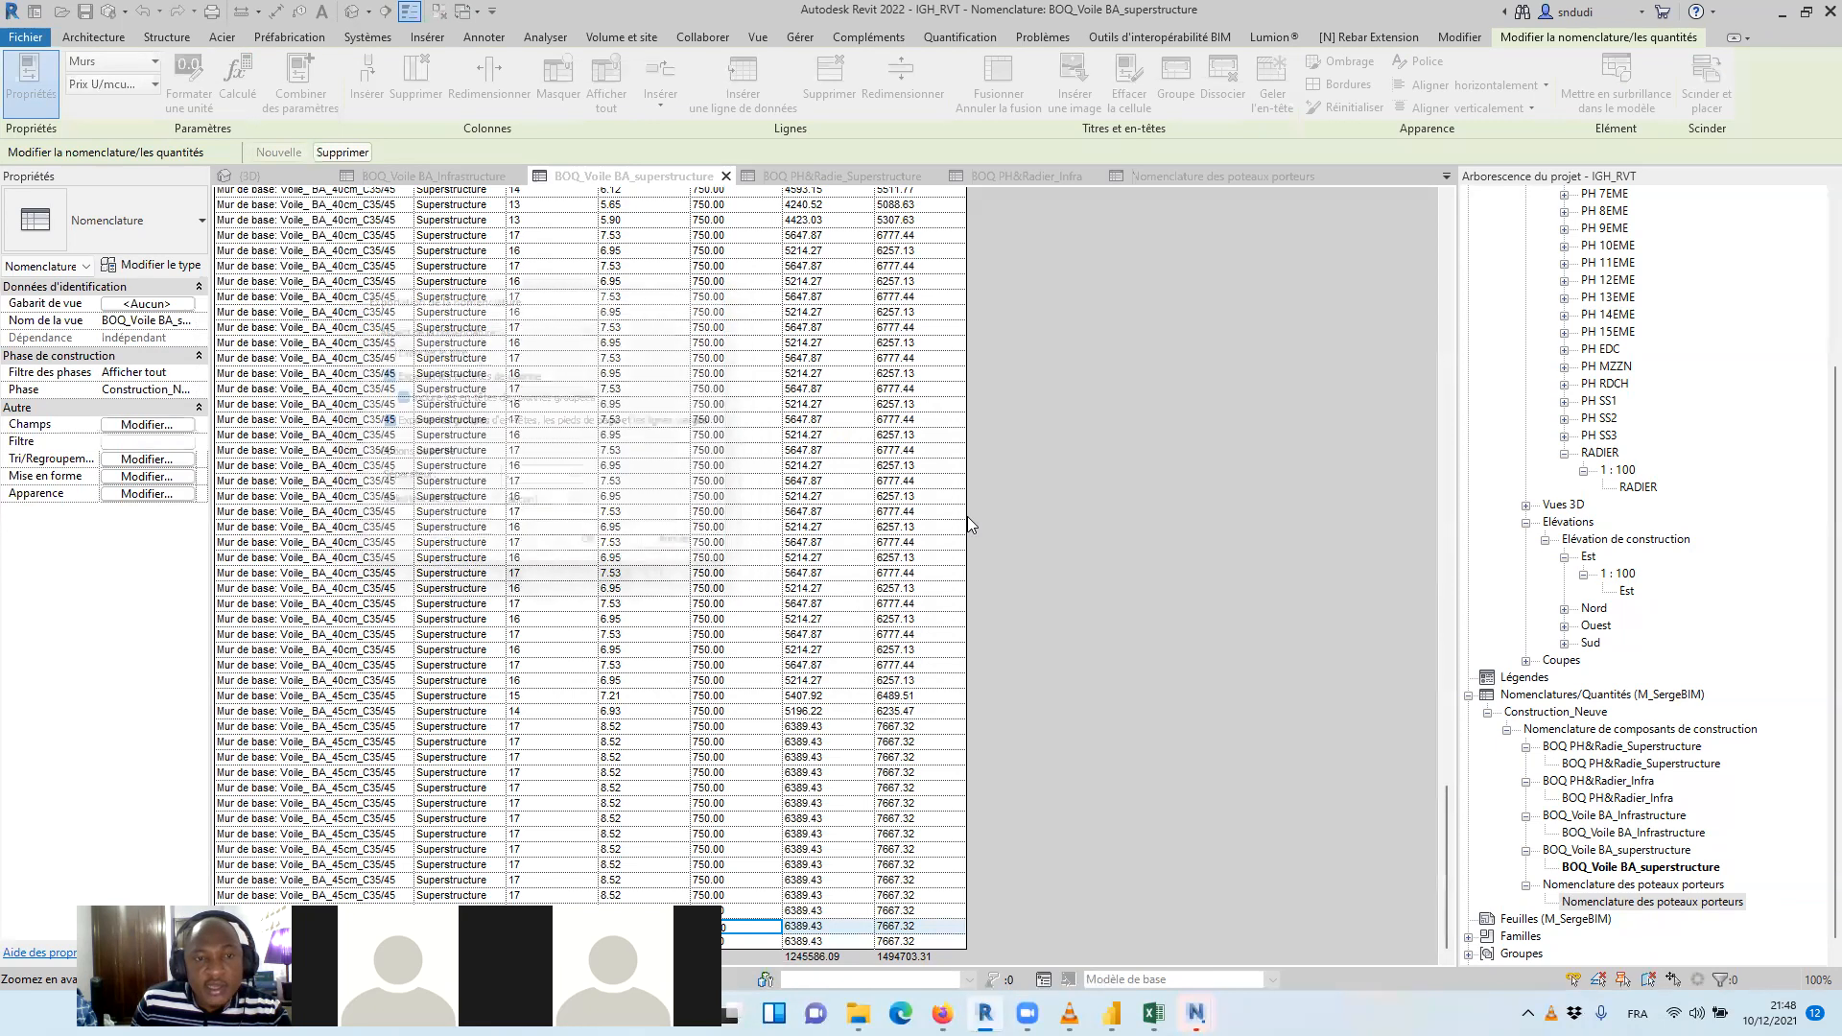
# Export the BOQ PH&Radie_Superstructure floor schedule as a CSV report to the Resultats folder, excluding the title
pyautogui.click(827, 177)
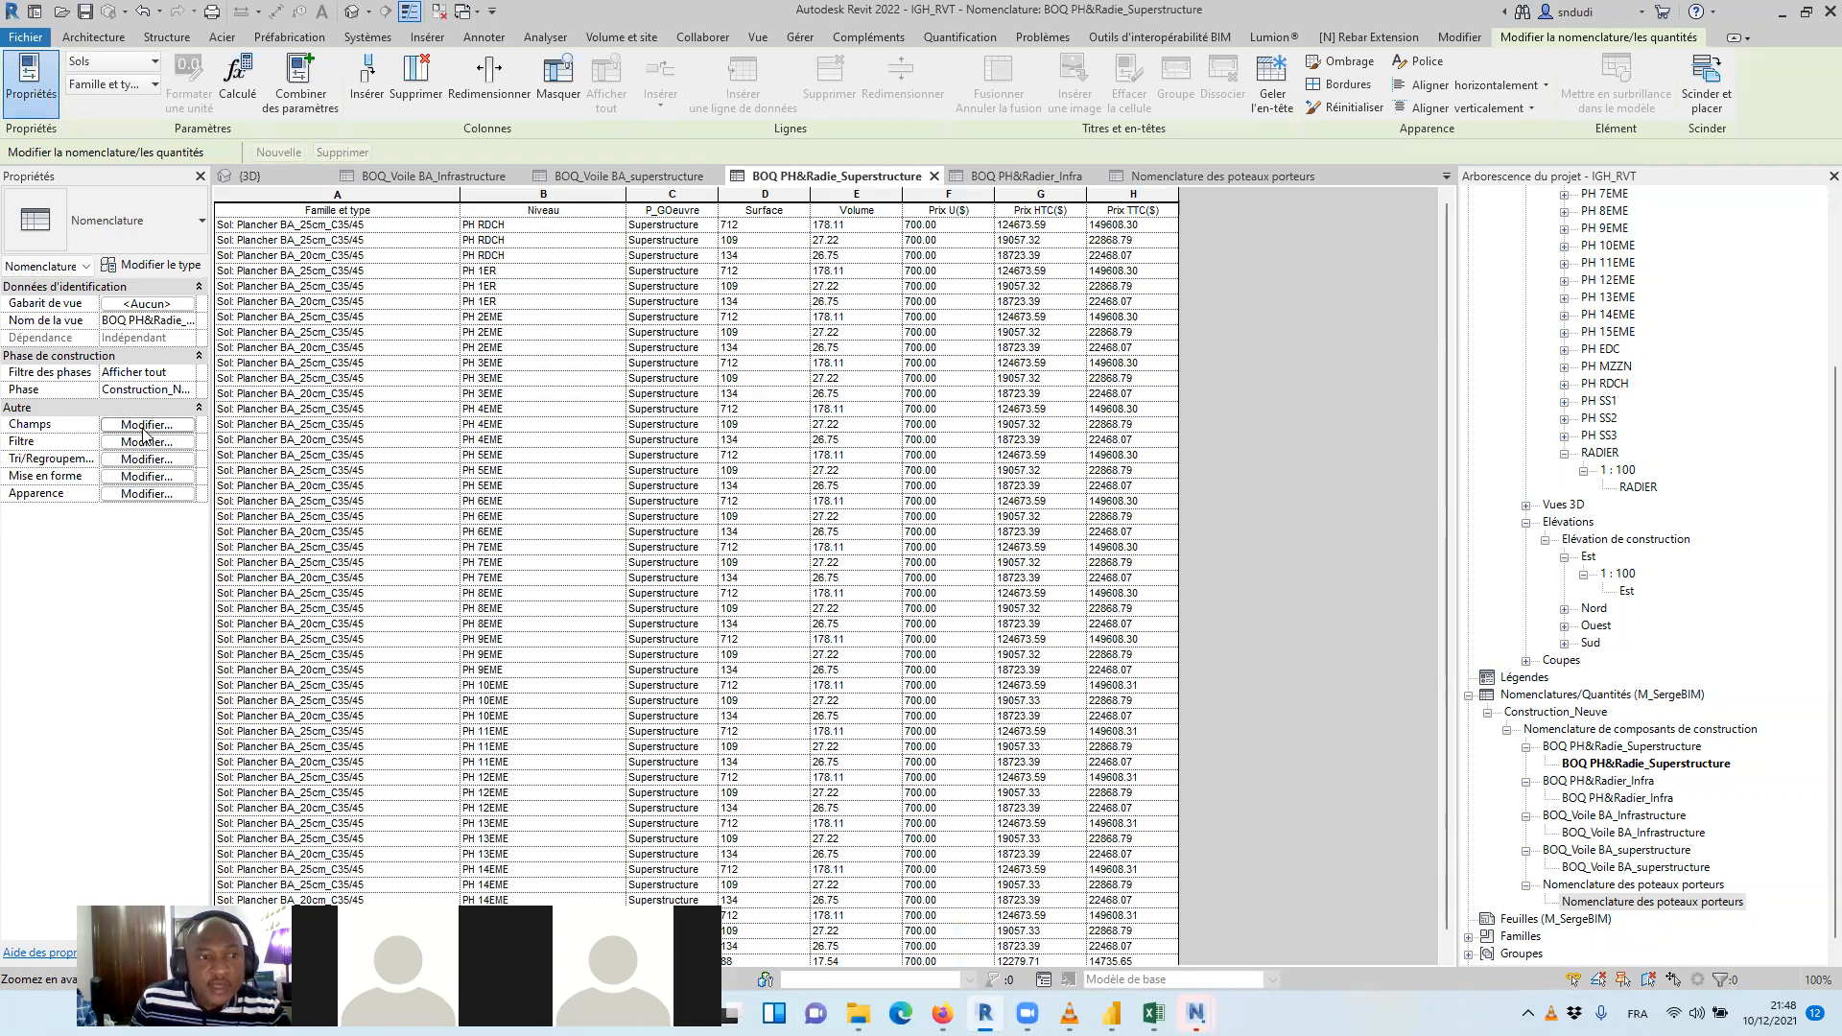
pyautogui.click(31, 38)
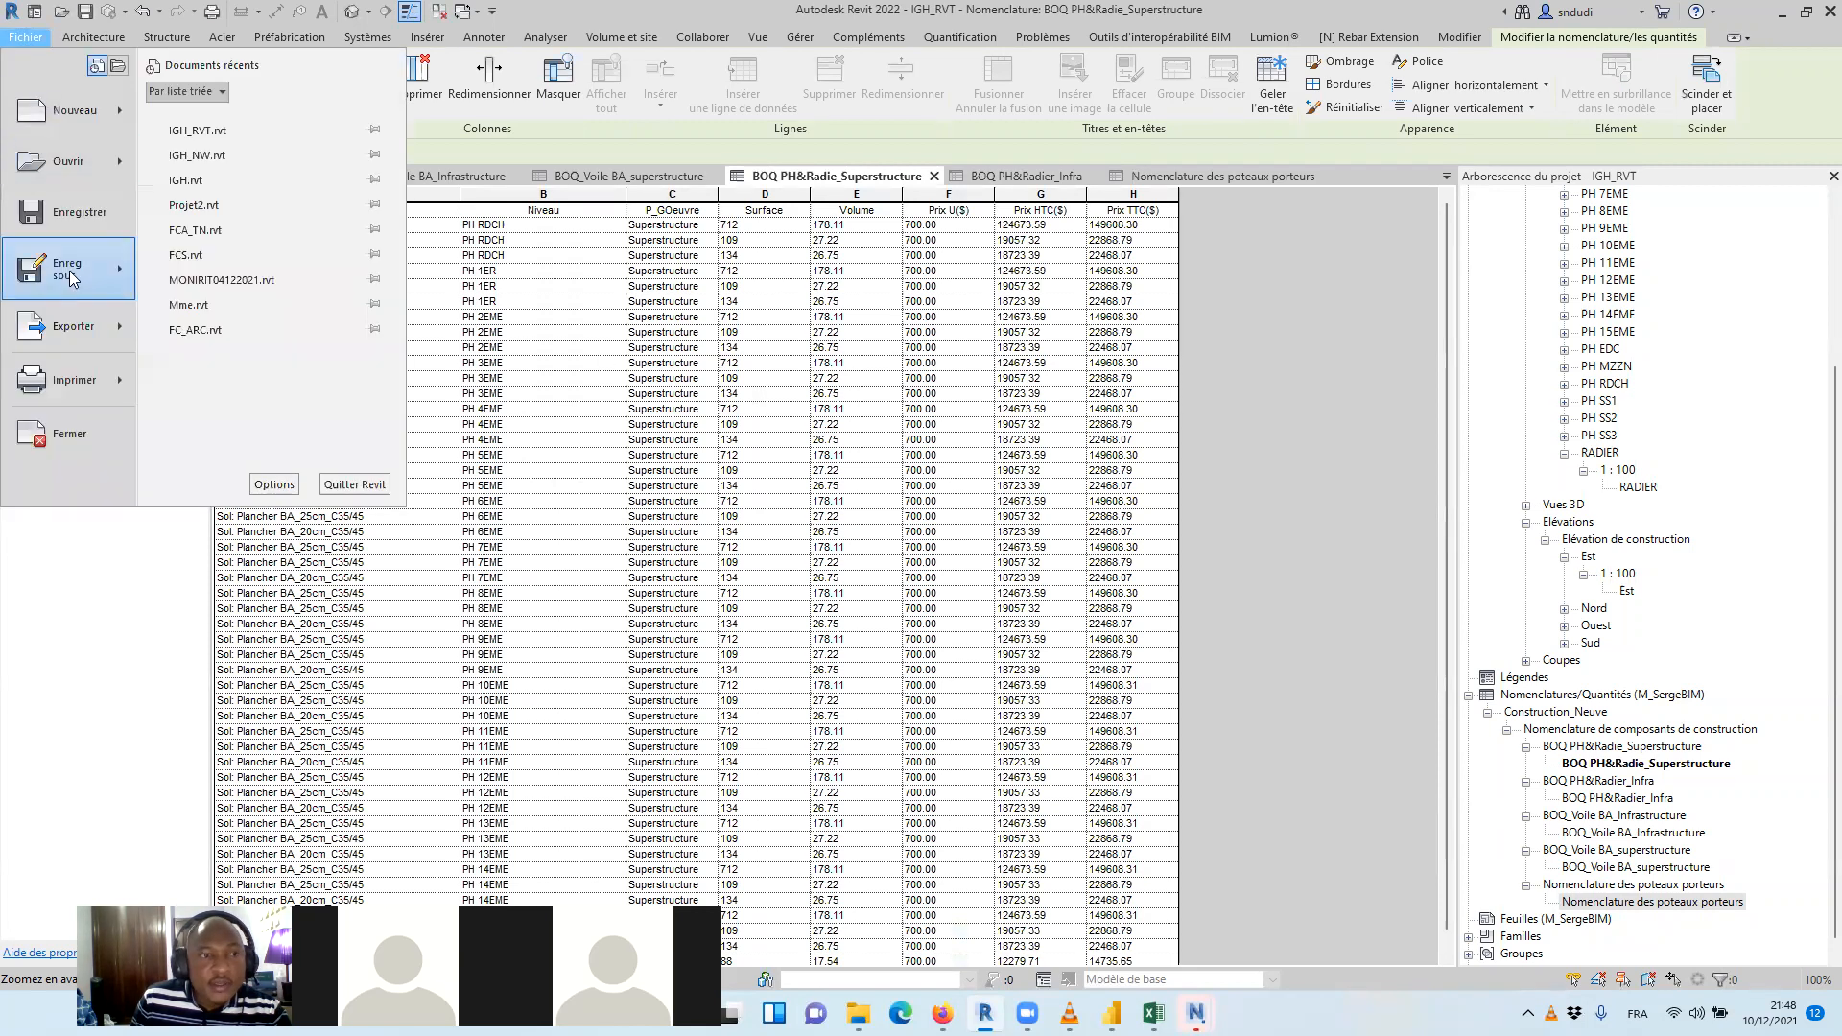
pyautogui.moveTo(122, 326)
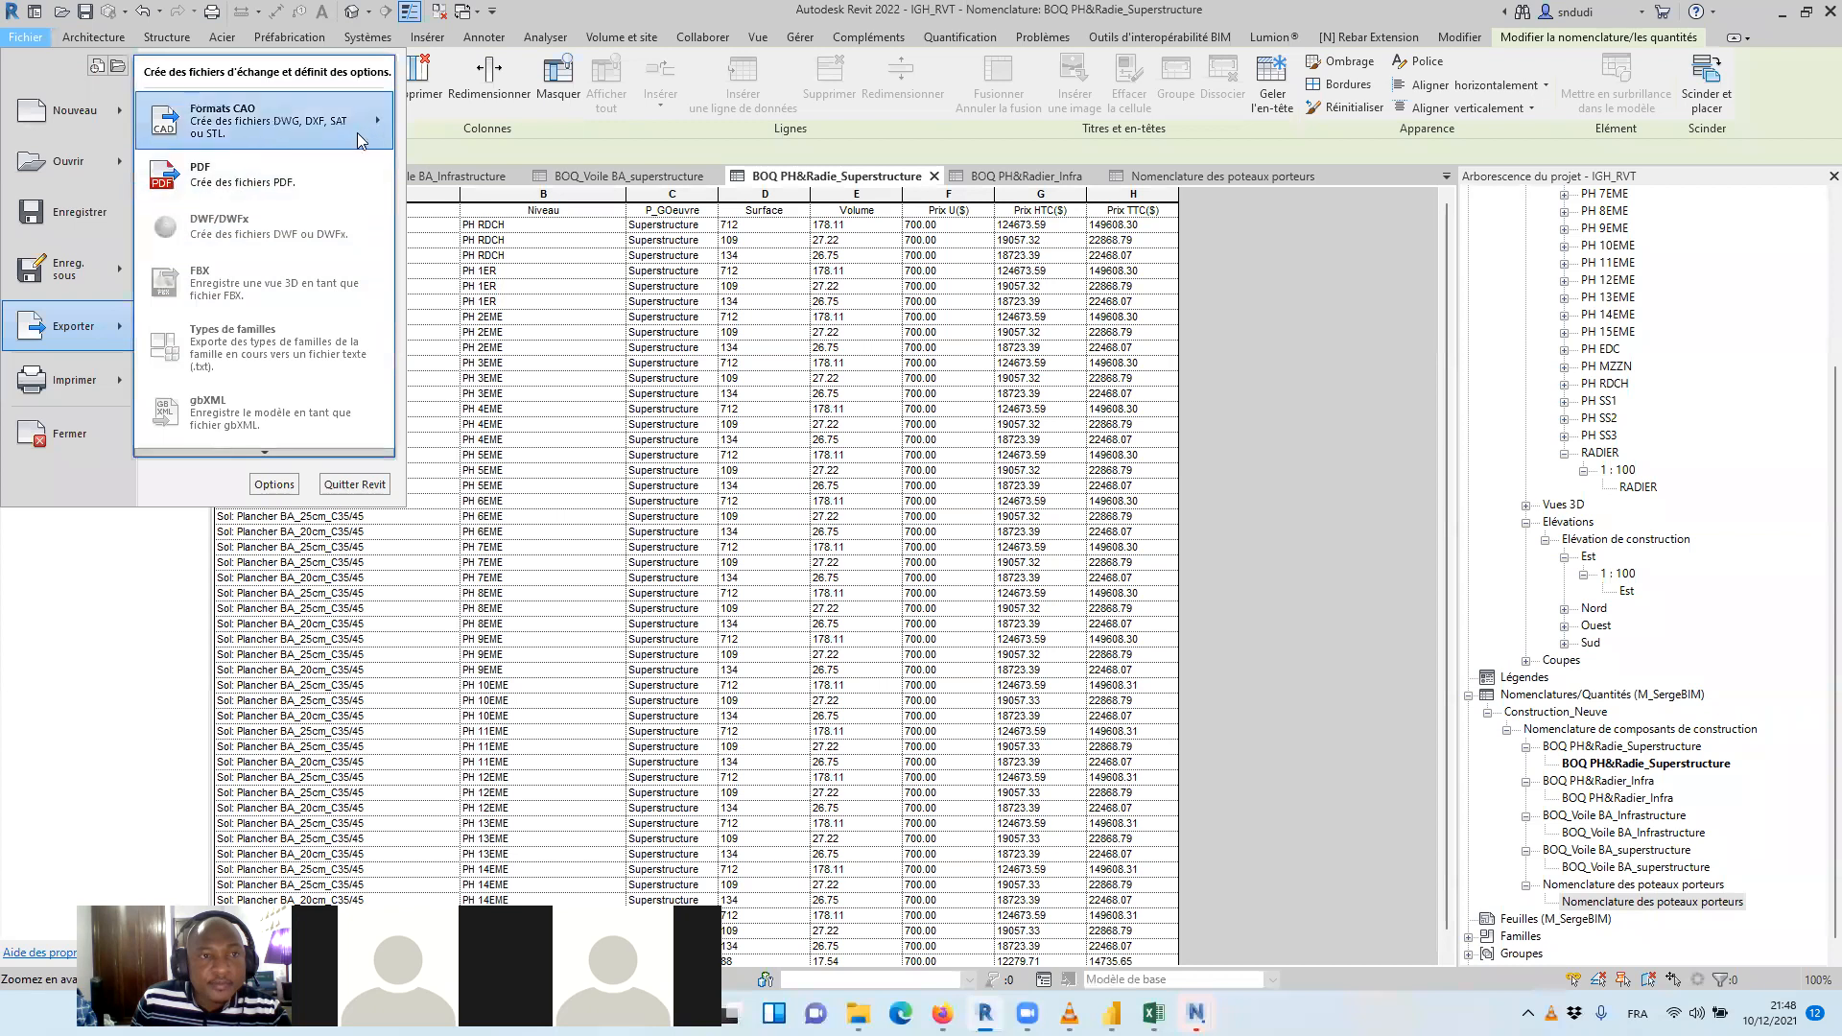
pyautogui.scroll(-5, 269, 449)
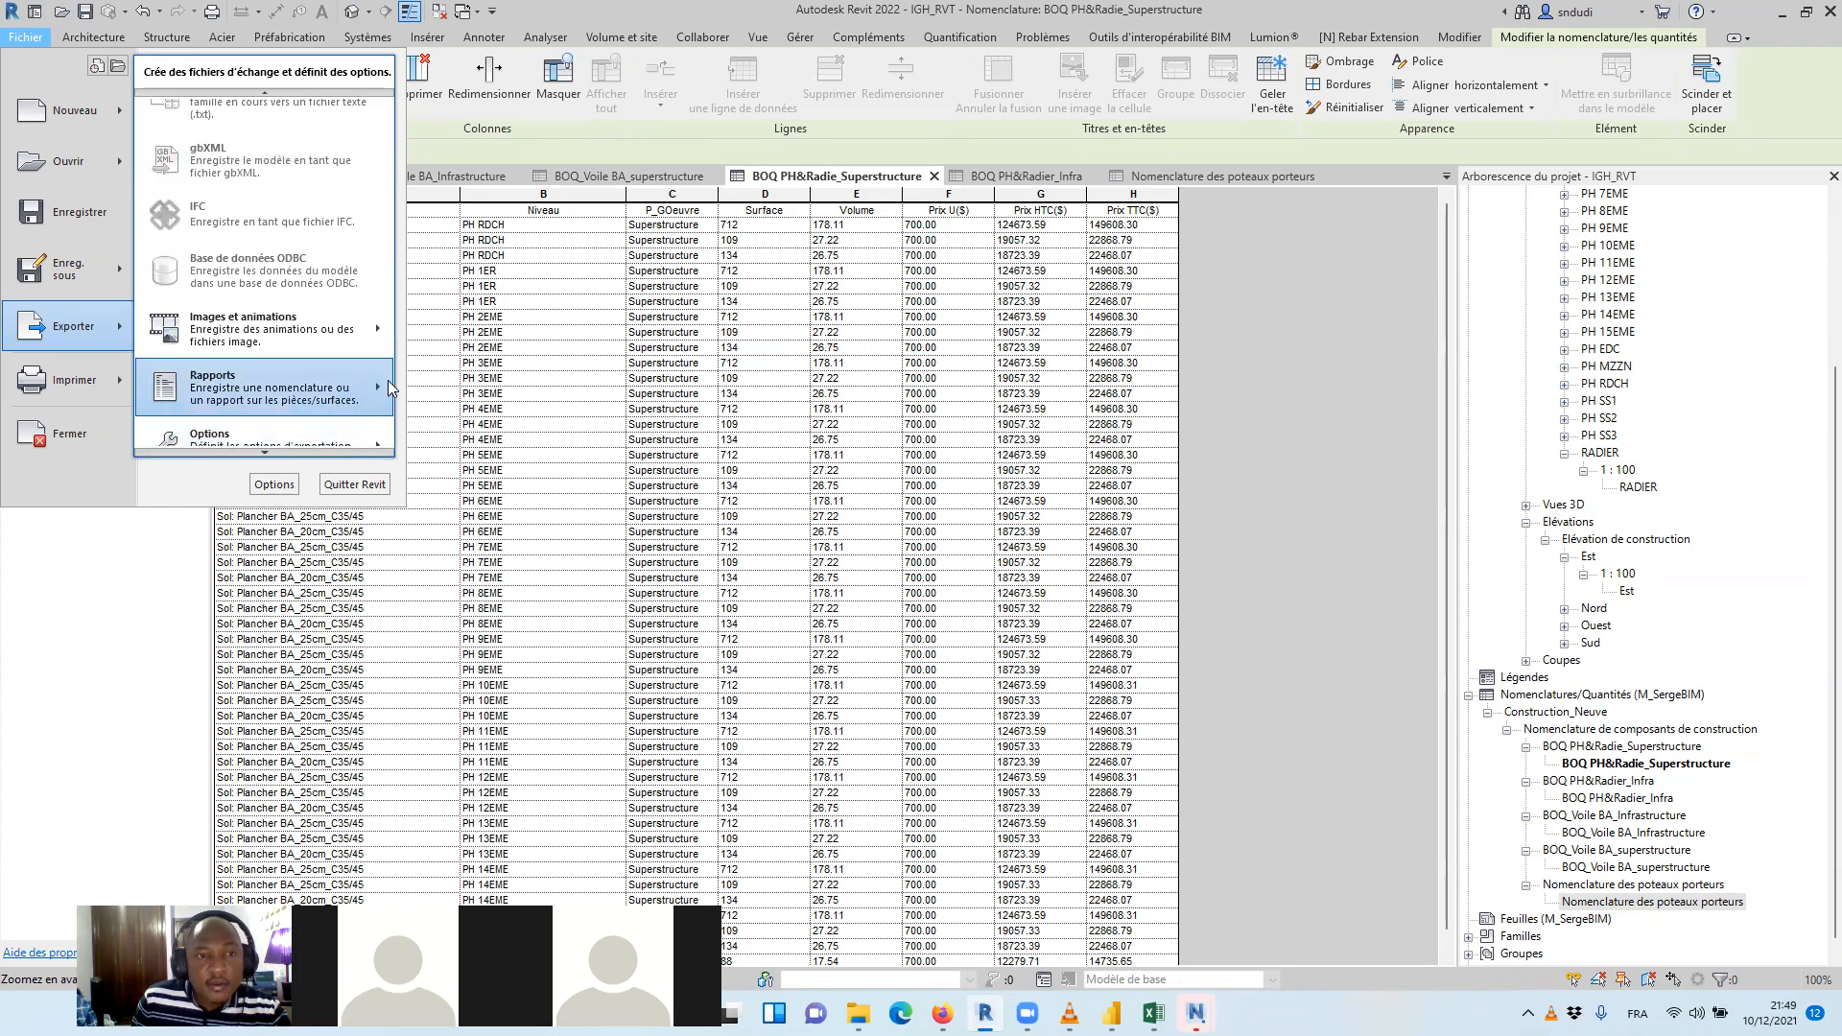
pyautogui.moveTo(384, 384)
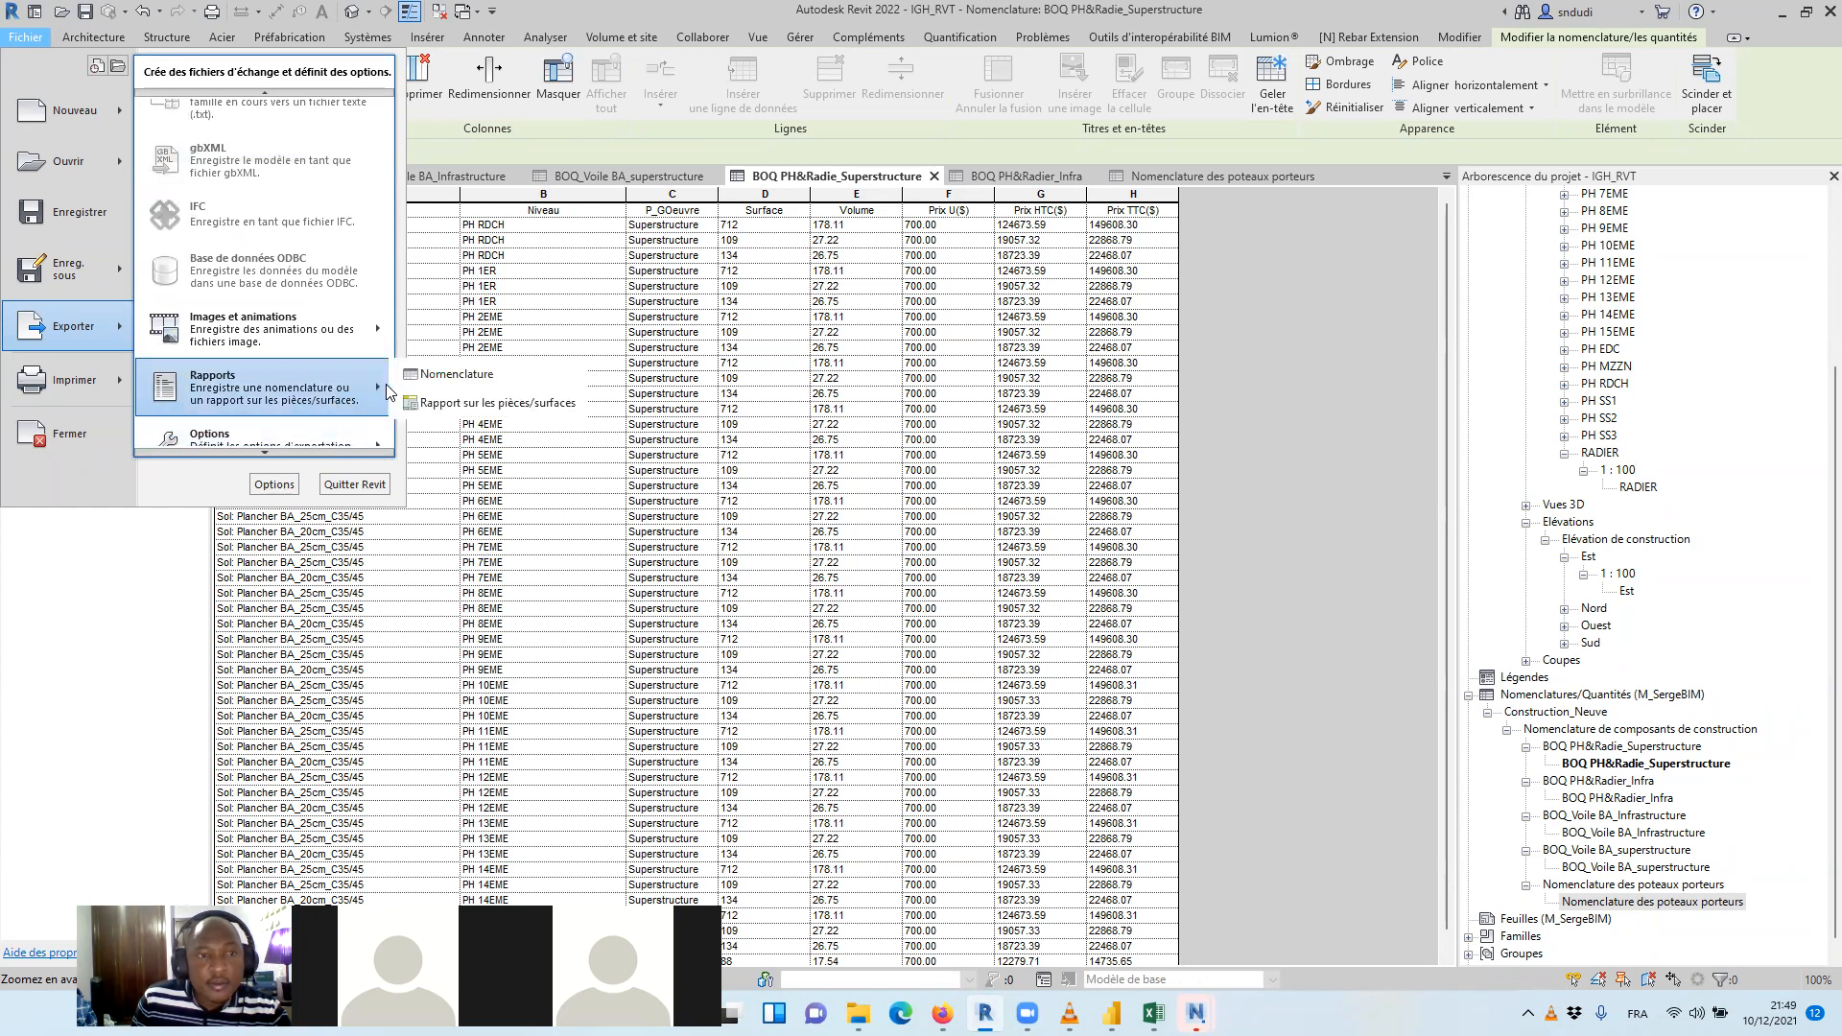
pyautogui.click(451, 375)
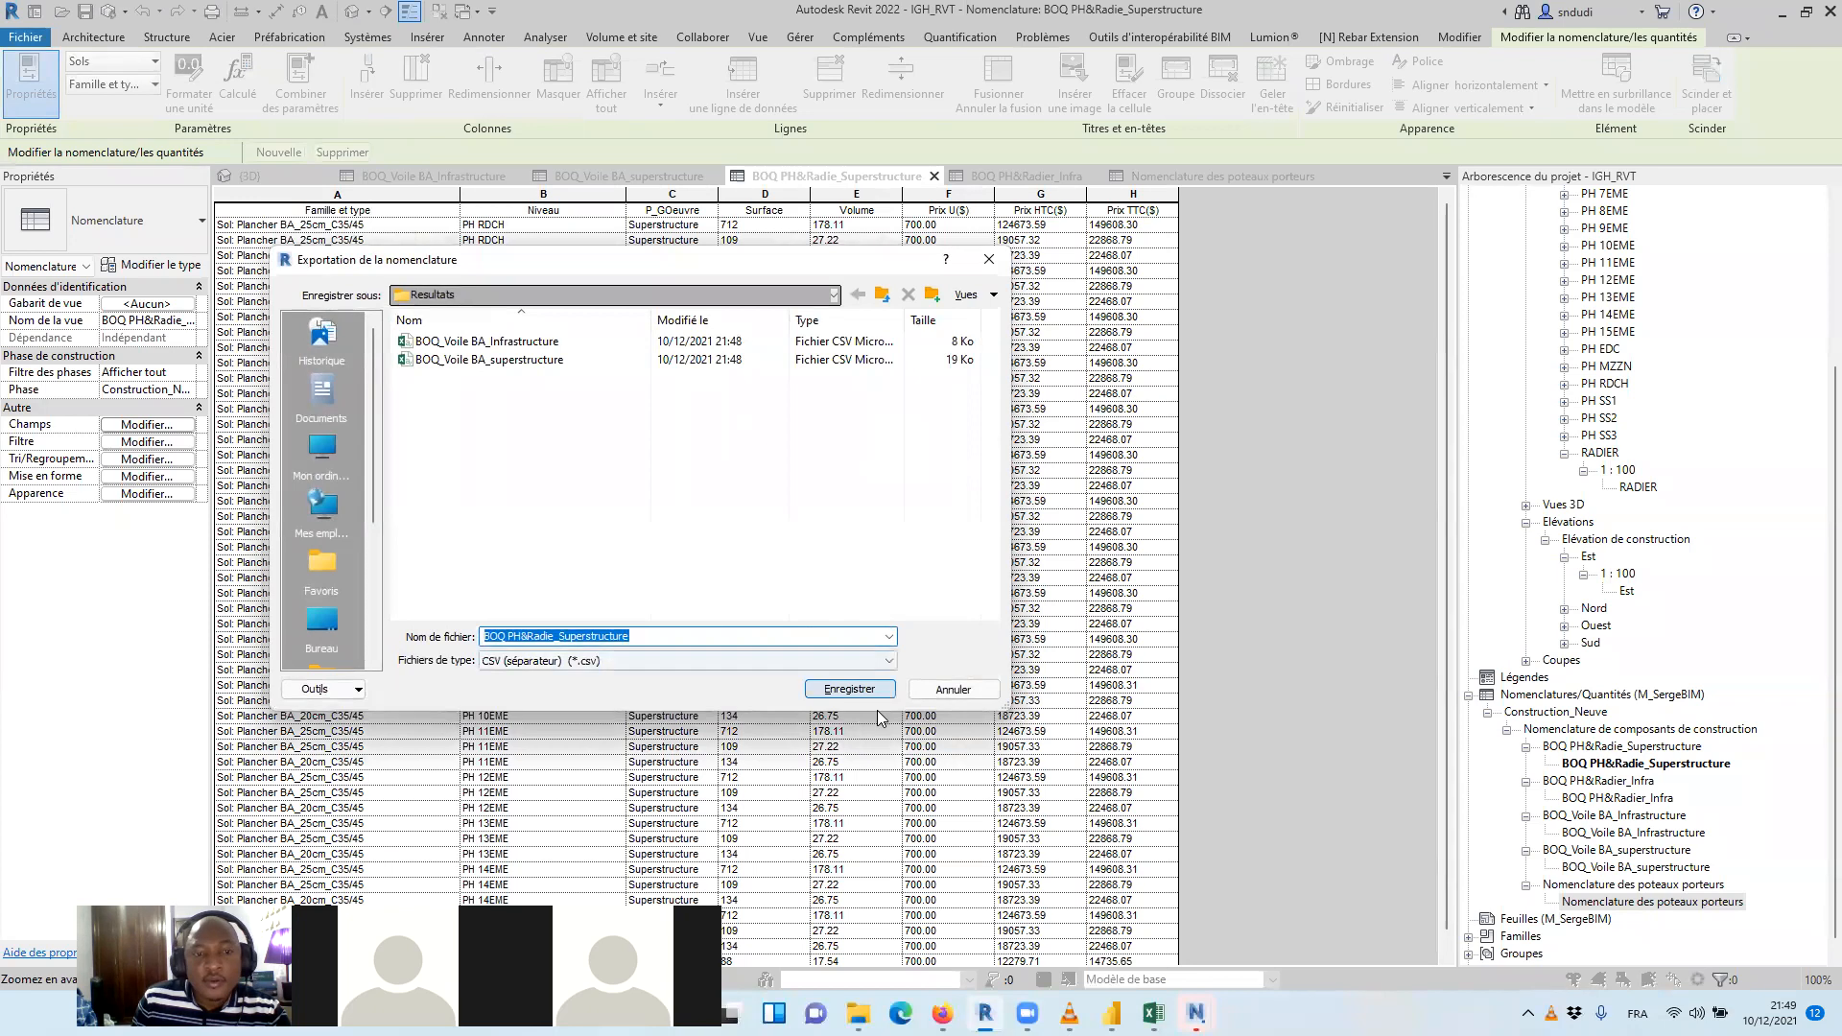
pyautogui.click(849, 689)
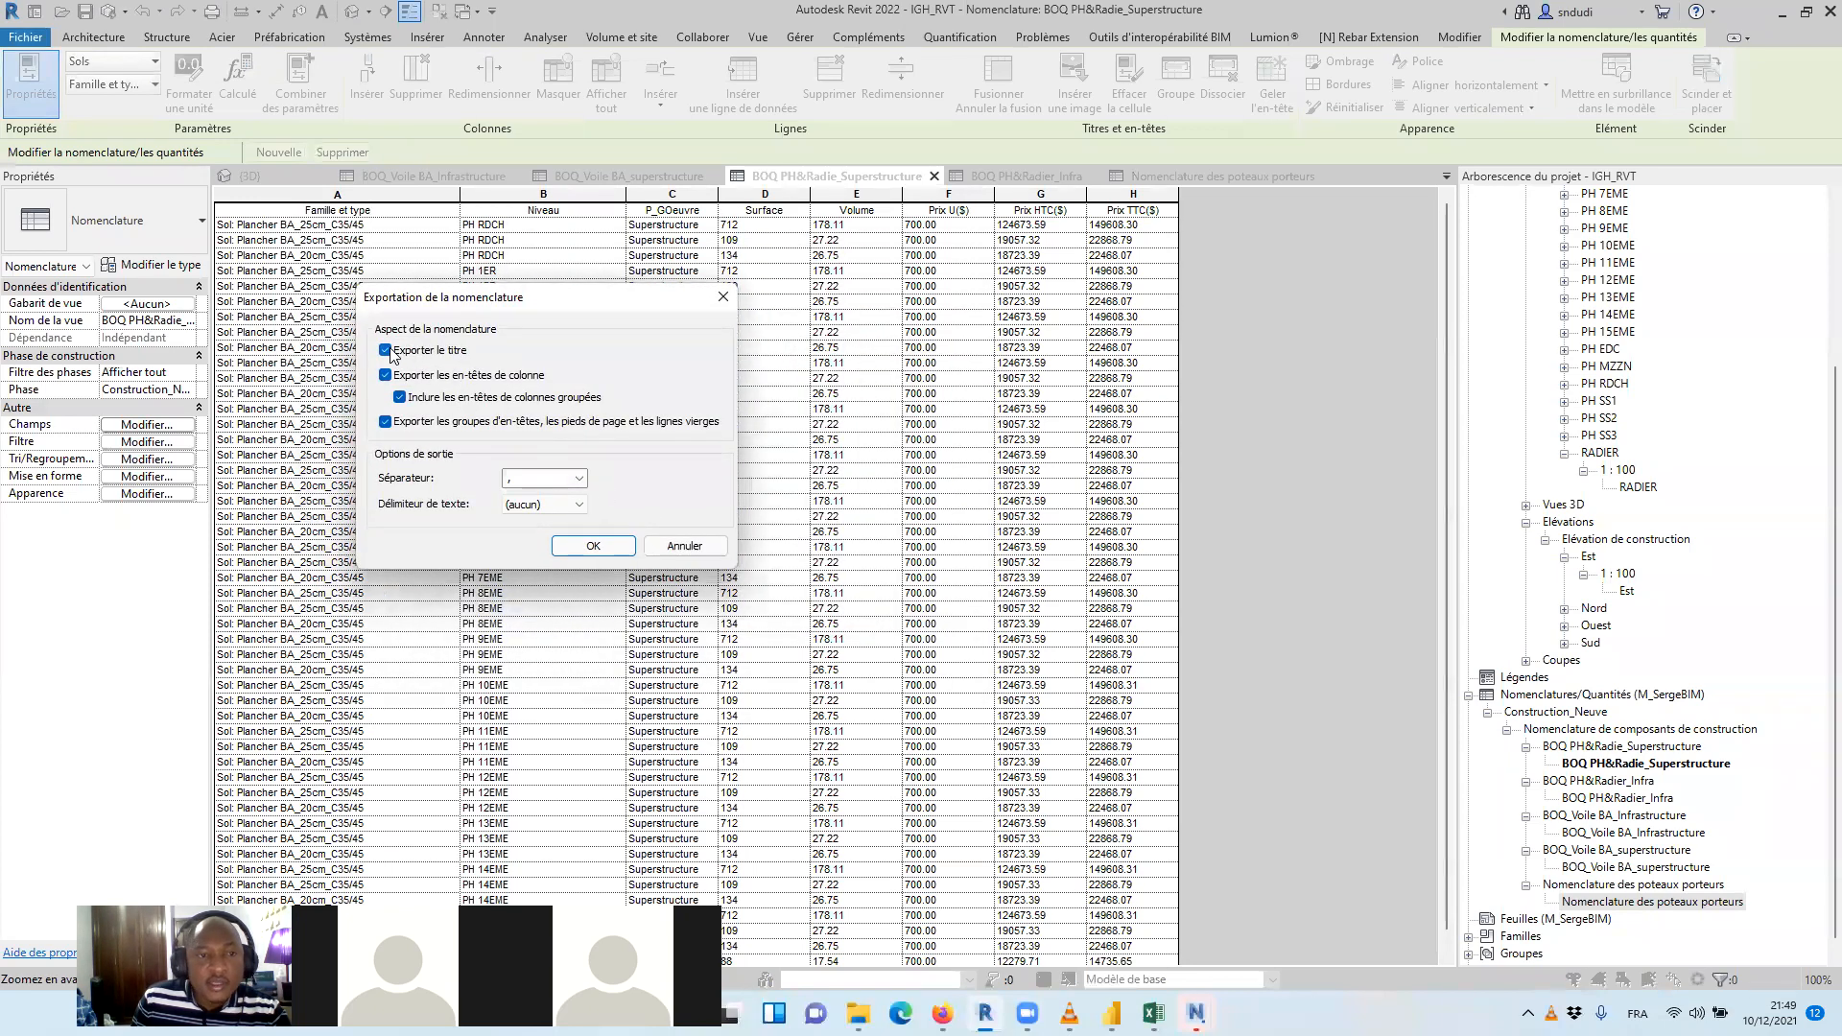
pyautogui.click(593, 546)
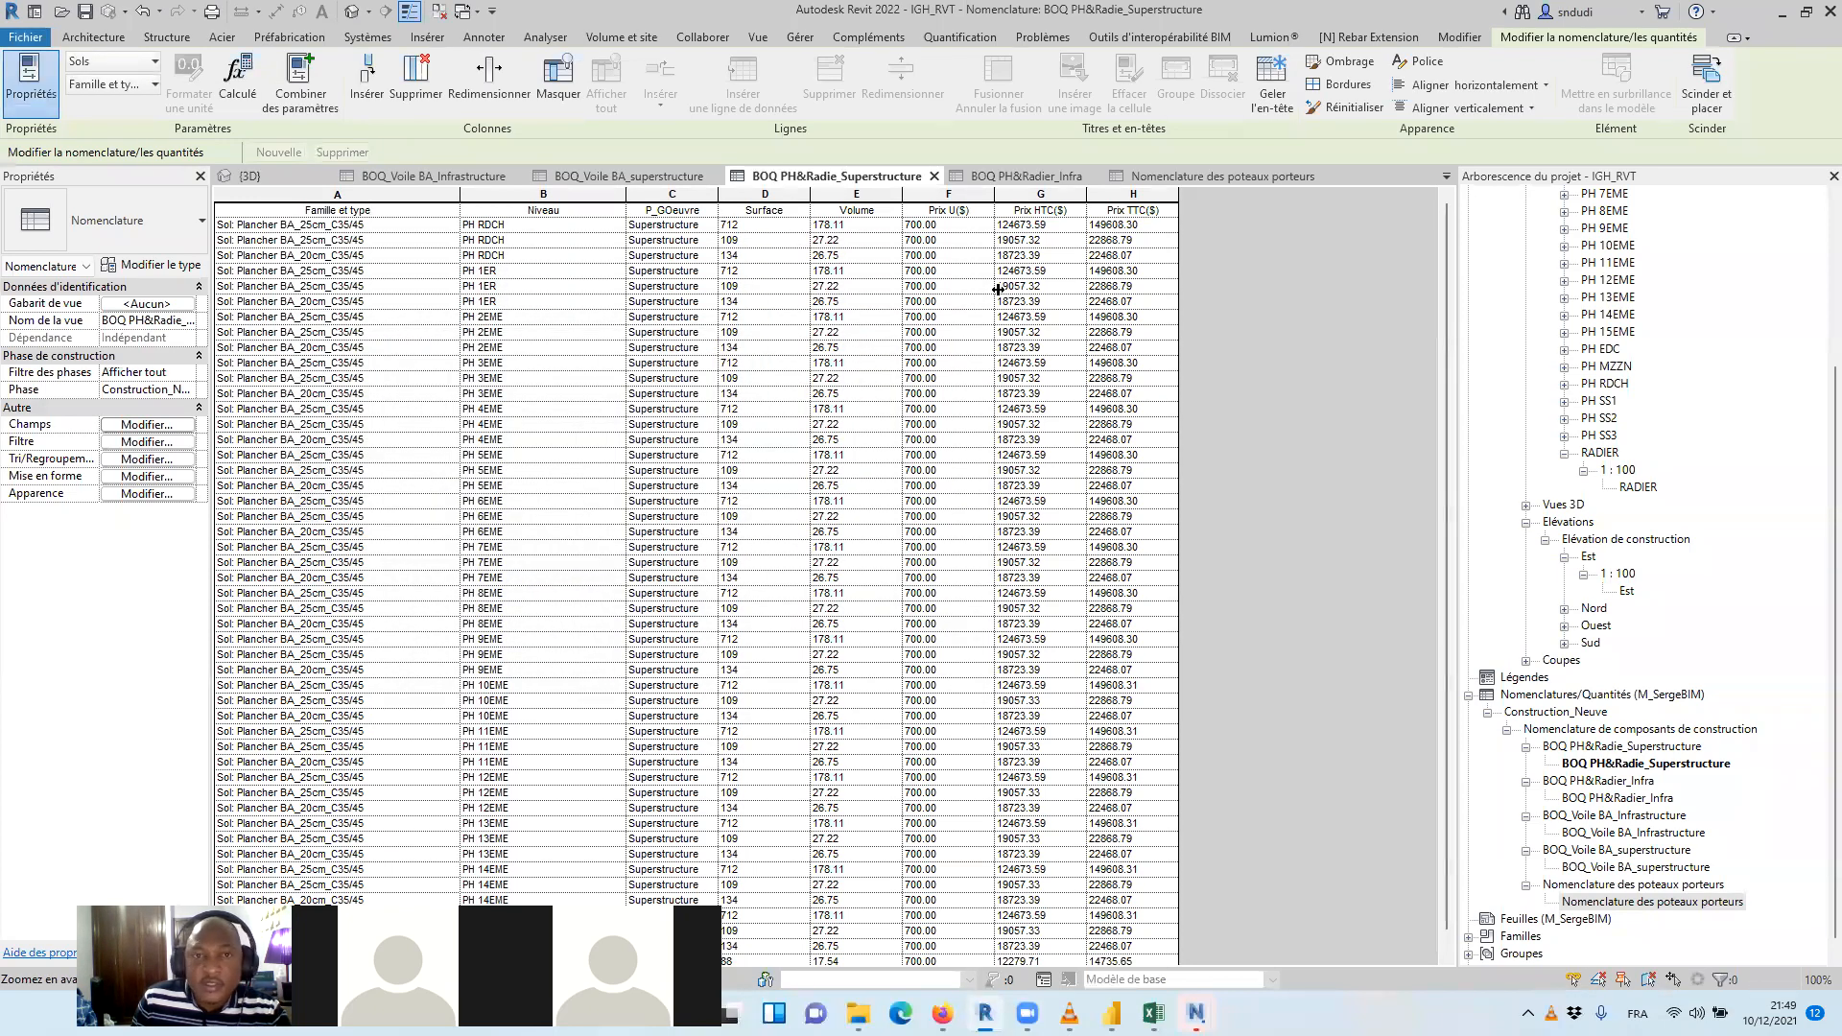
# Export the BOQ PH&Radier_Infra schedule as a comma-separated CSV report to the Resultats folder
pyautogui.click(1026, 176)
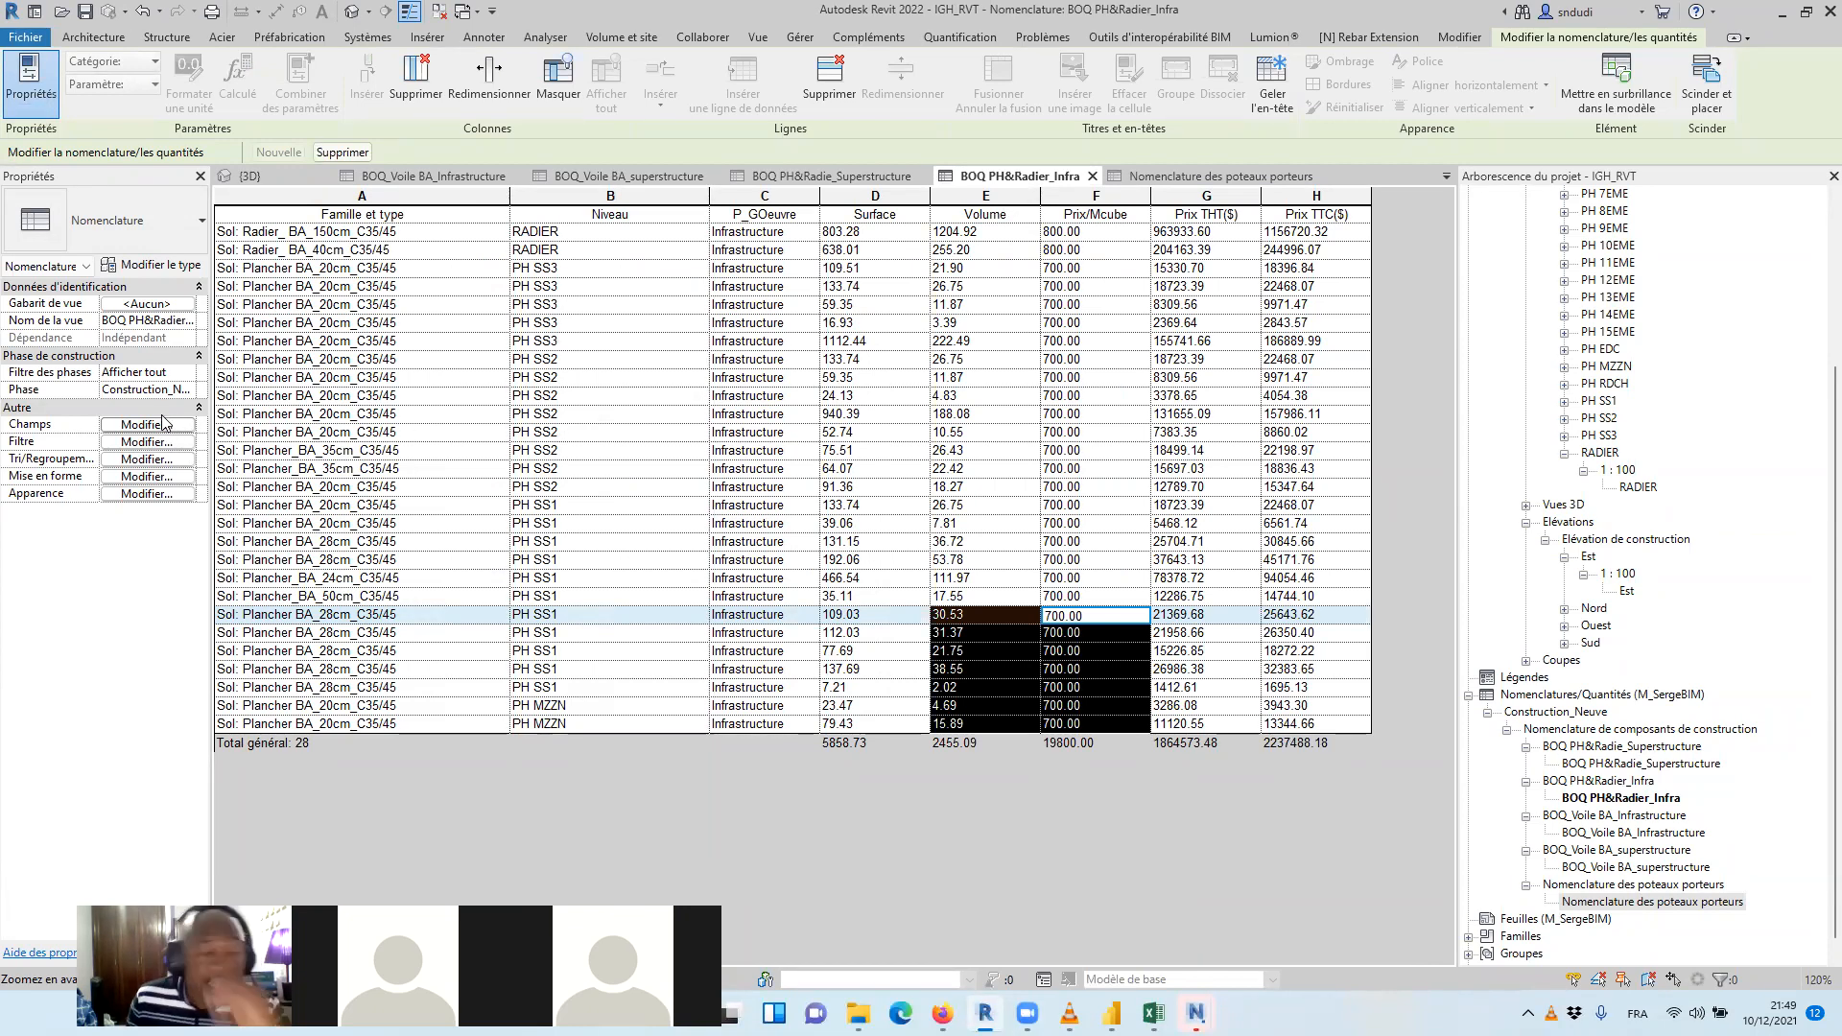
pyautogui.click(29, 37)
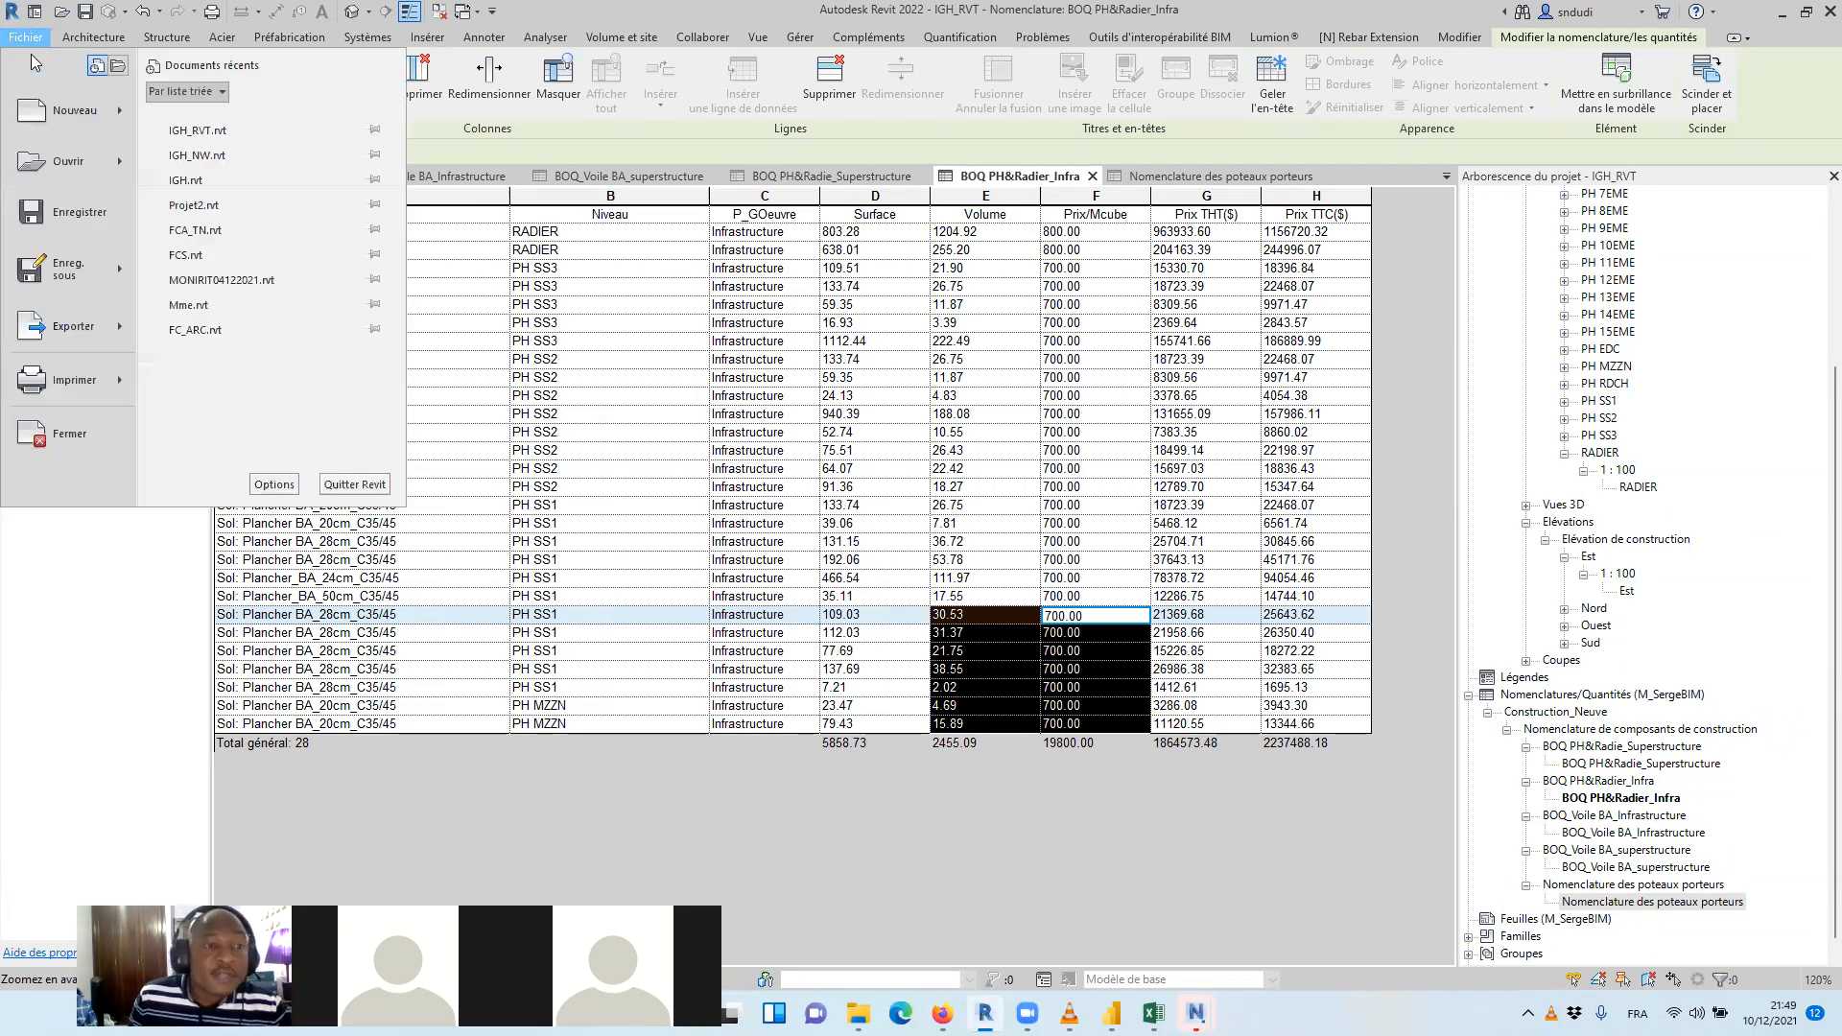
pyautogui.moveTo(121, 333)
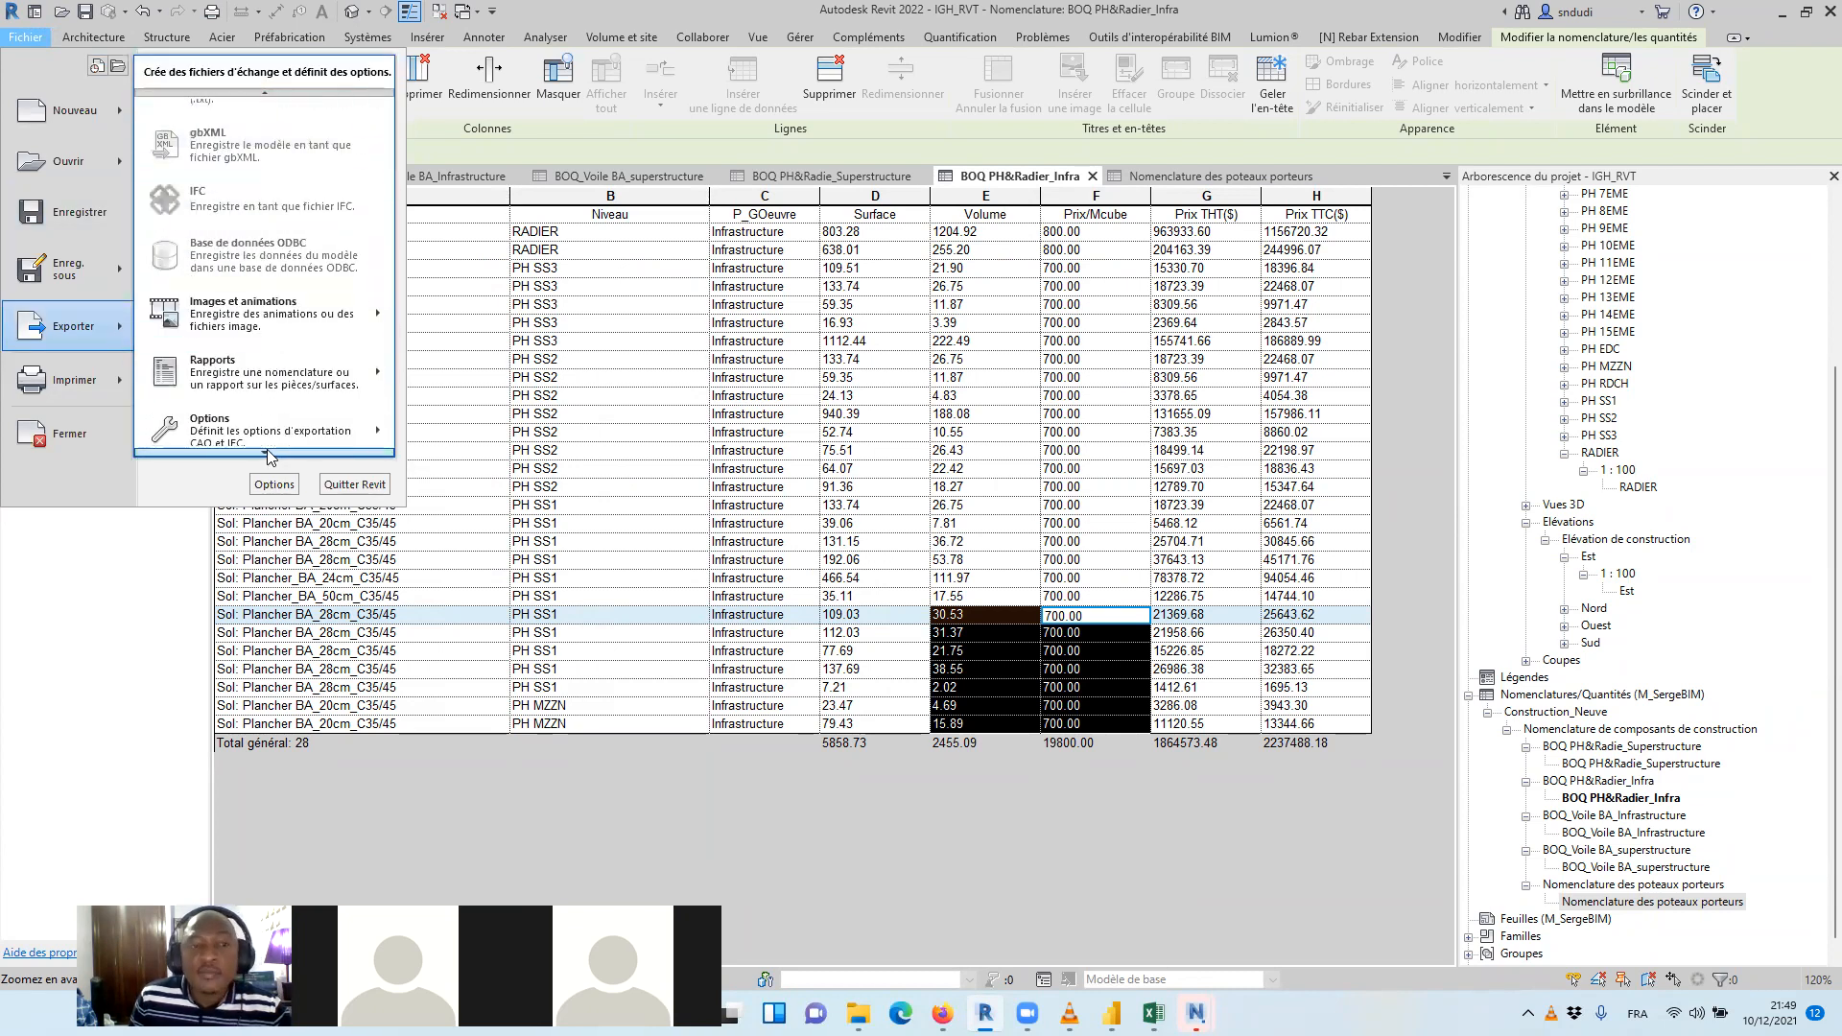
pyautogui.moveTo(363, 381)
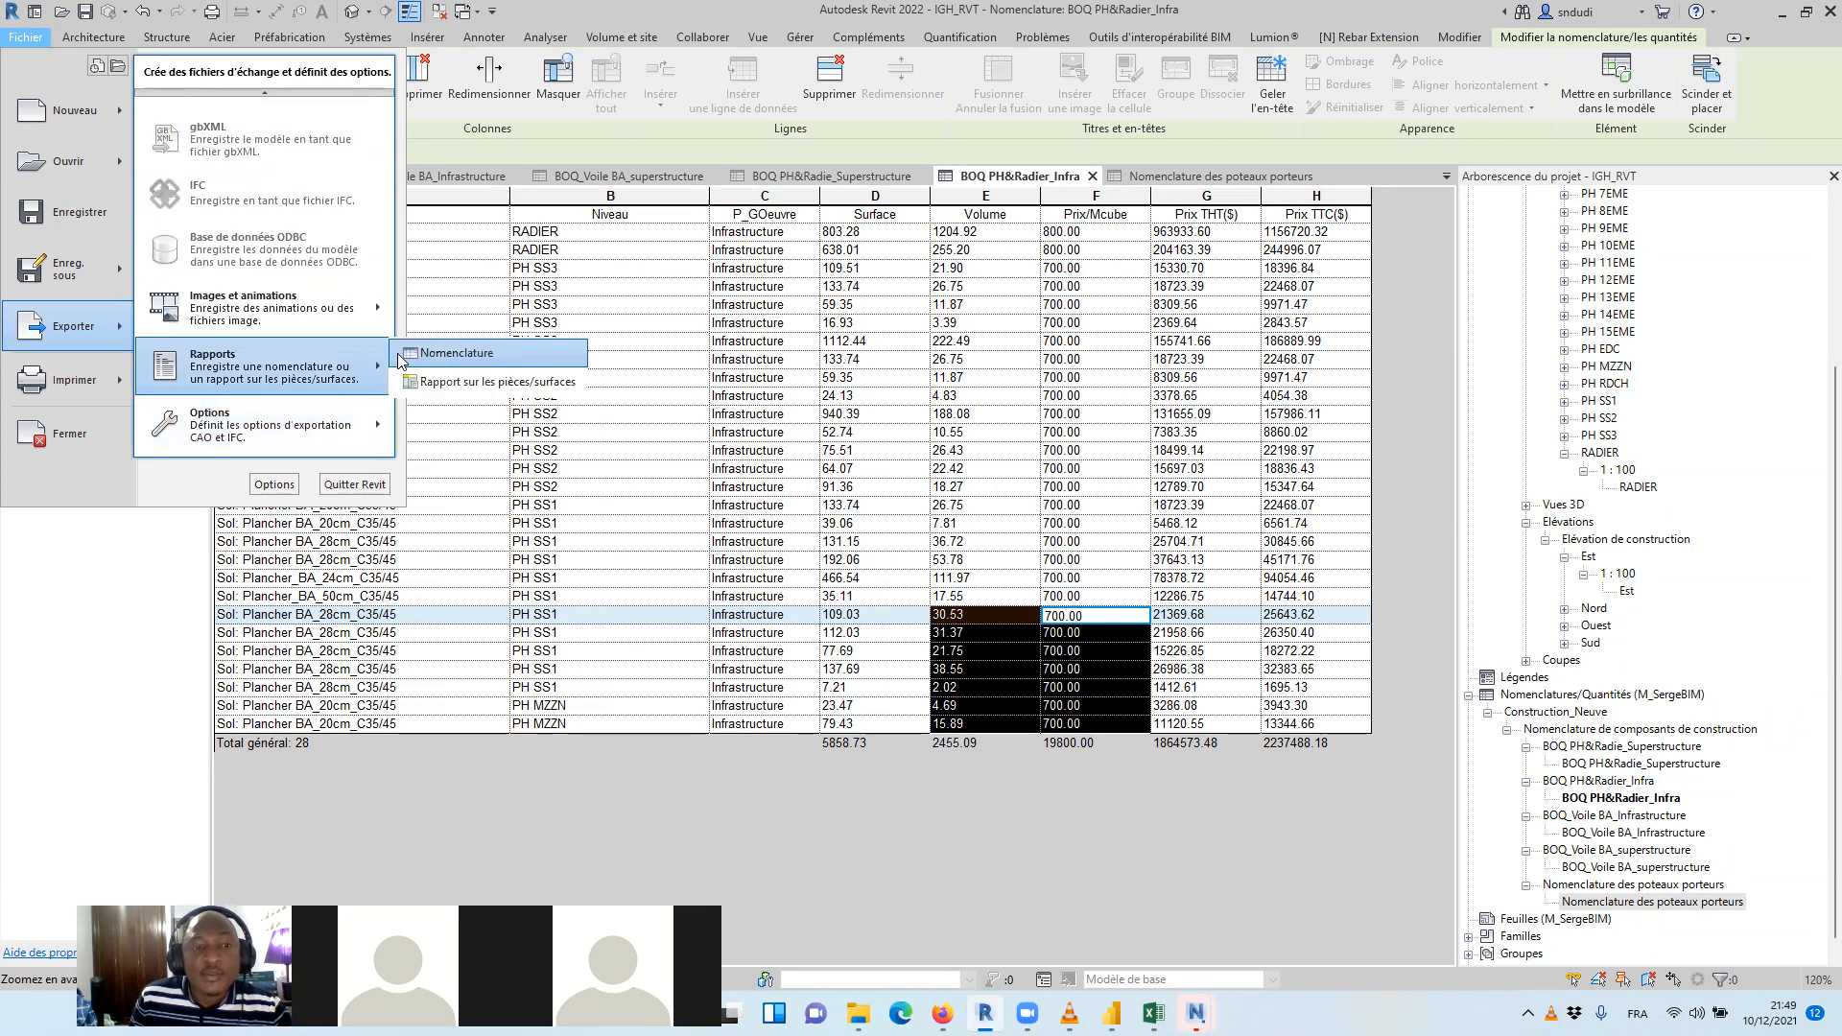
pyautogui.click(437, 354)
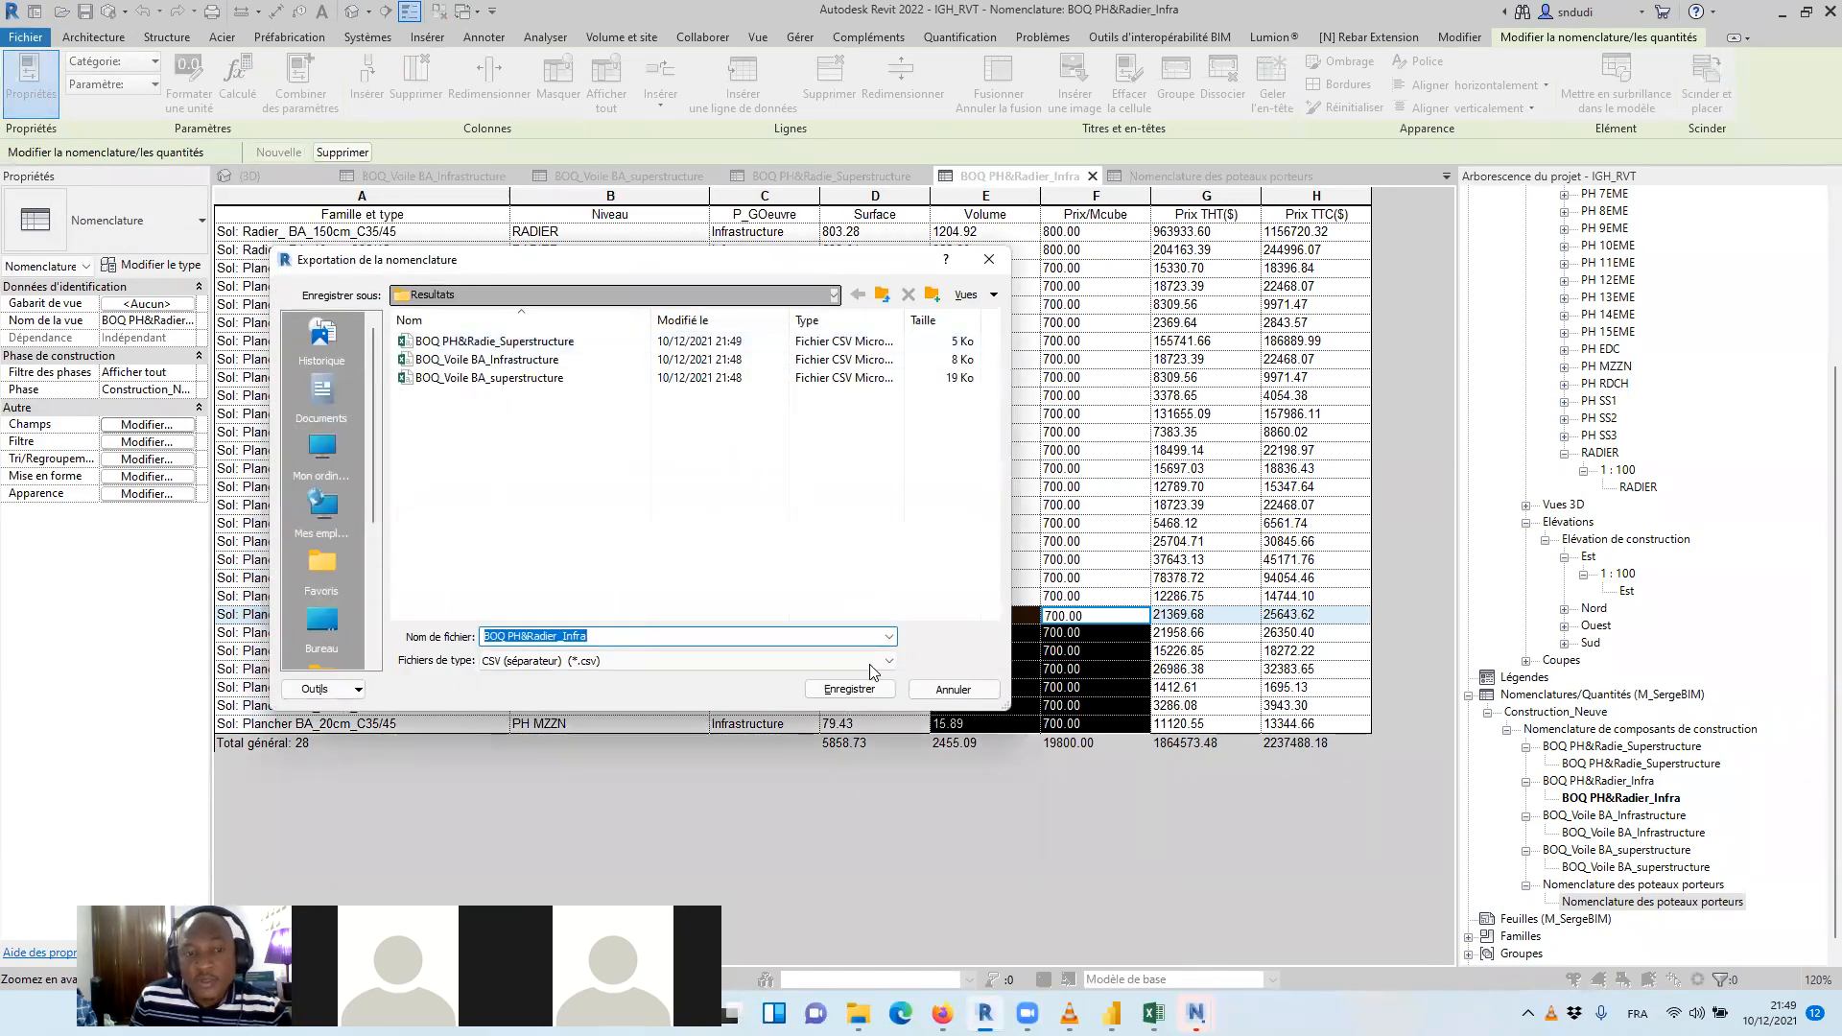
pyautogui.click(849, 689)
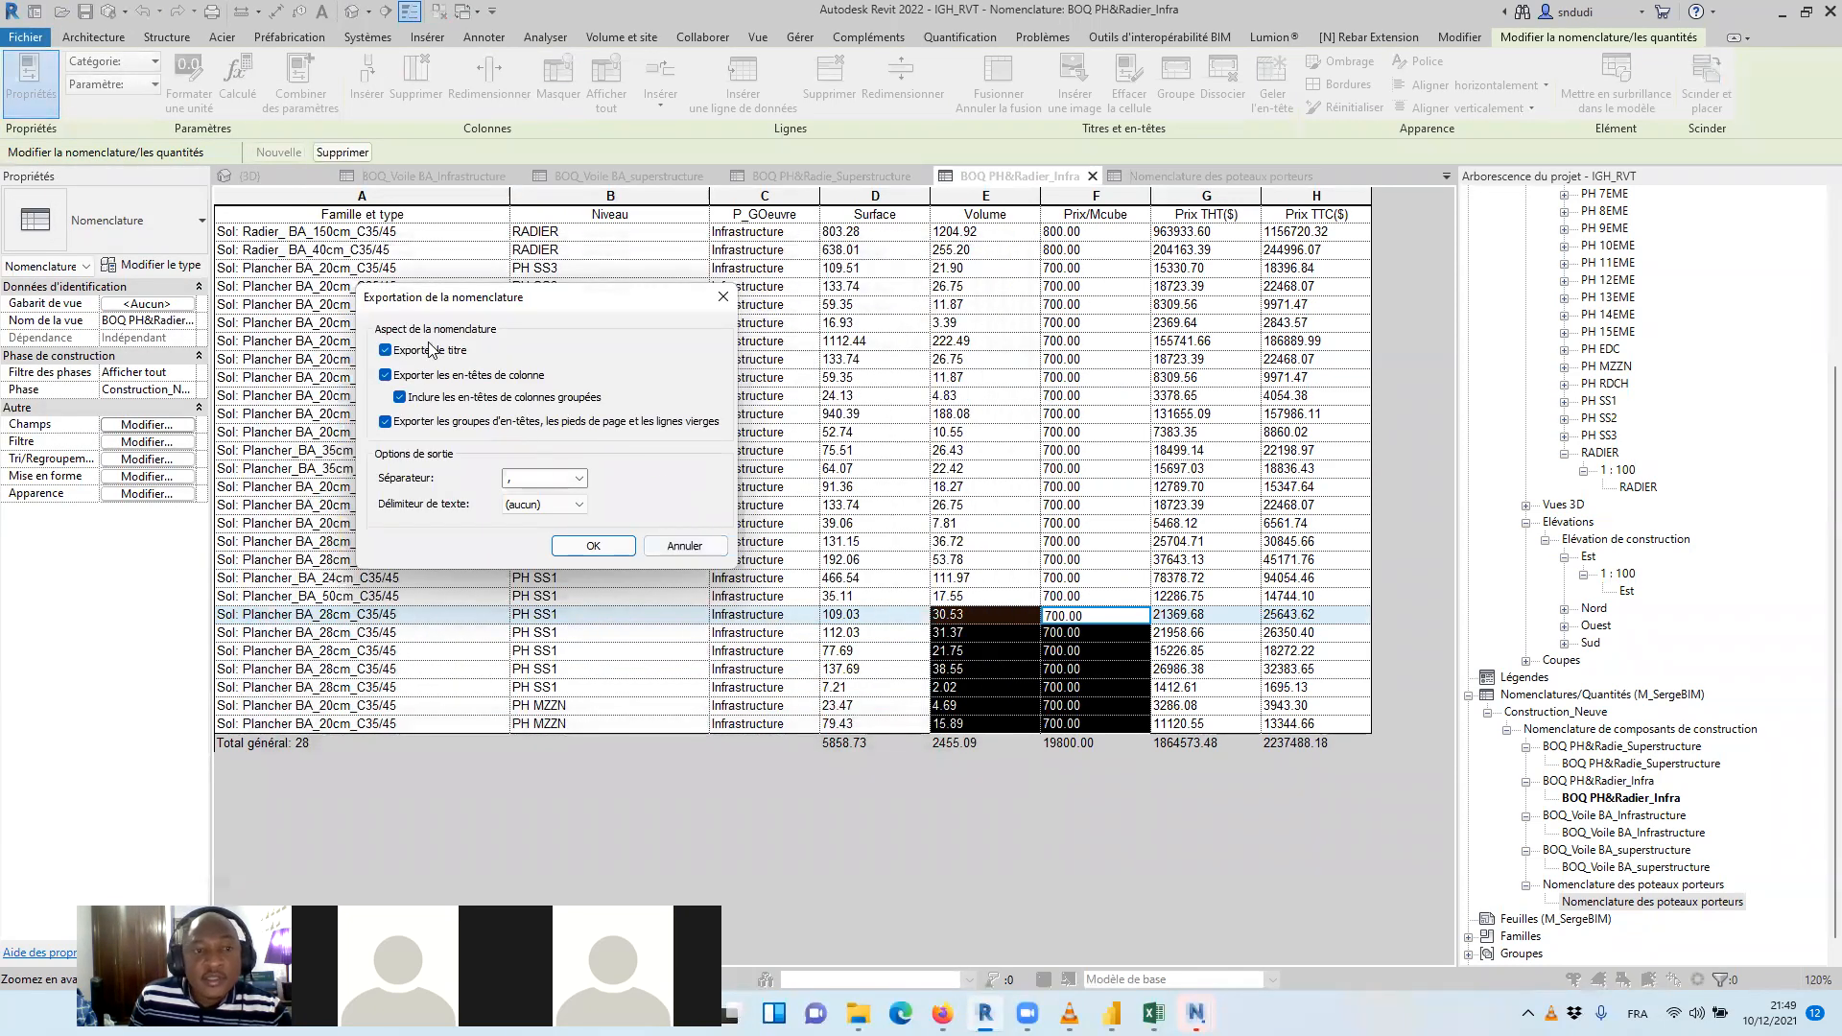
pyautogui.click(575, 545)
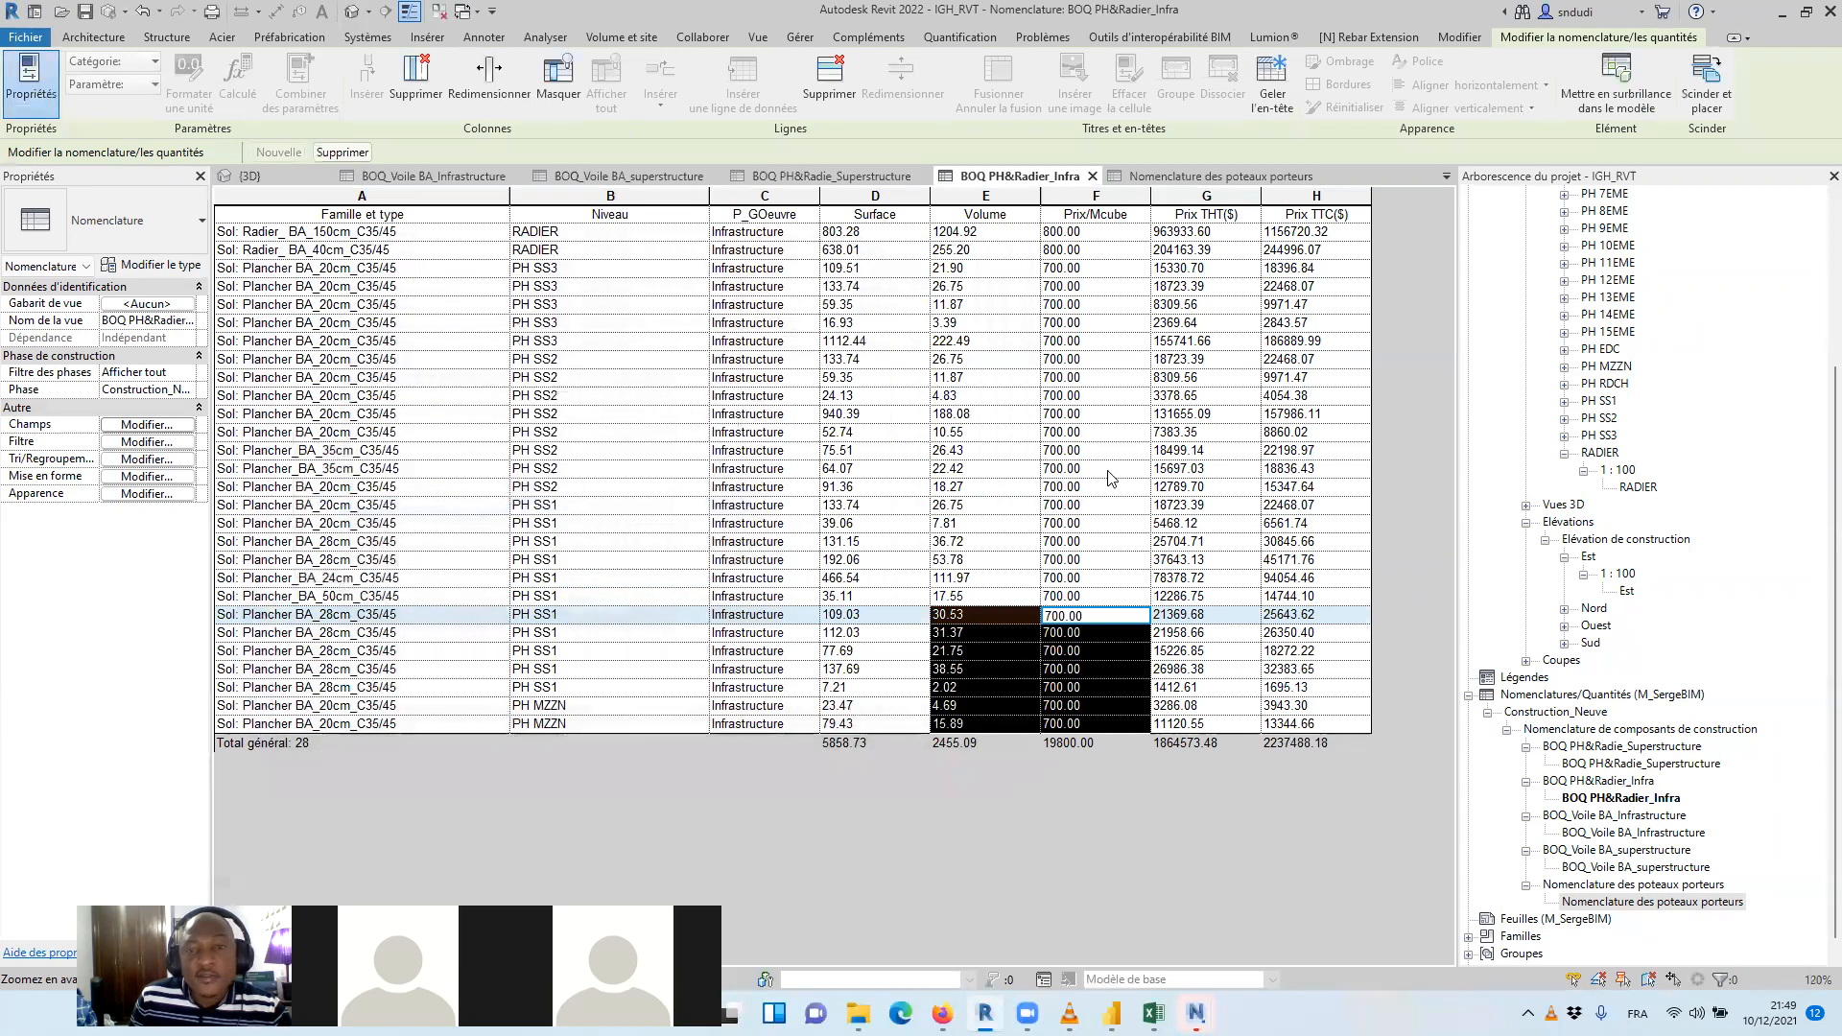
# Export the column schedule Nomenclature des poteaux porteurs as a CSV report to the Resultats folder
pyautogui.click(1203, 176)
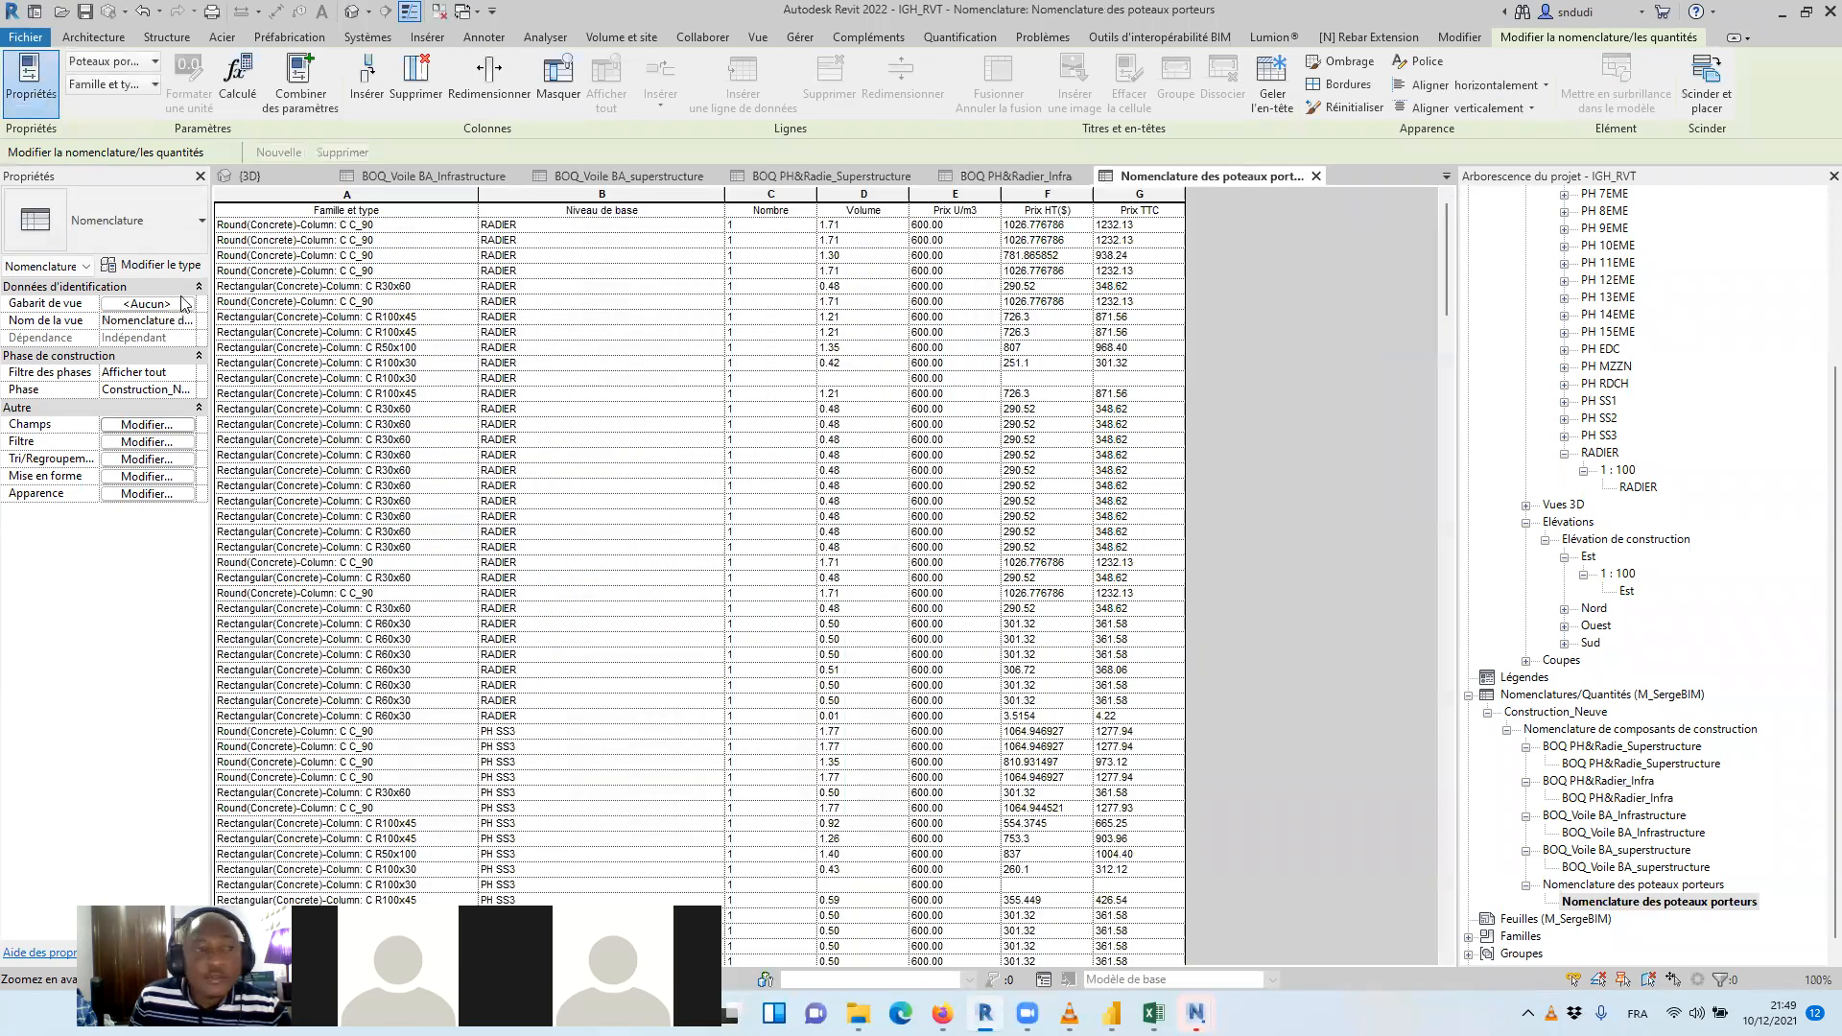
pyautogui.click(23, 39)
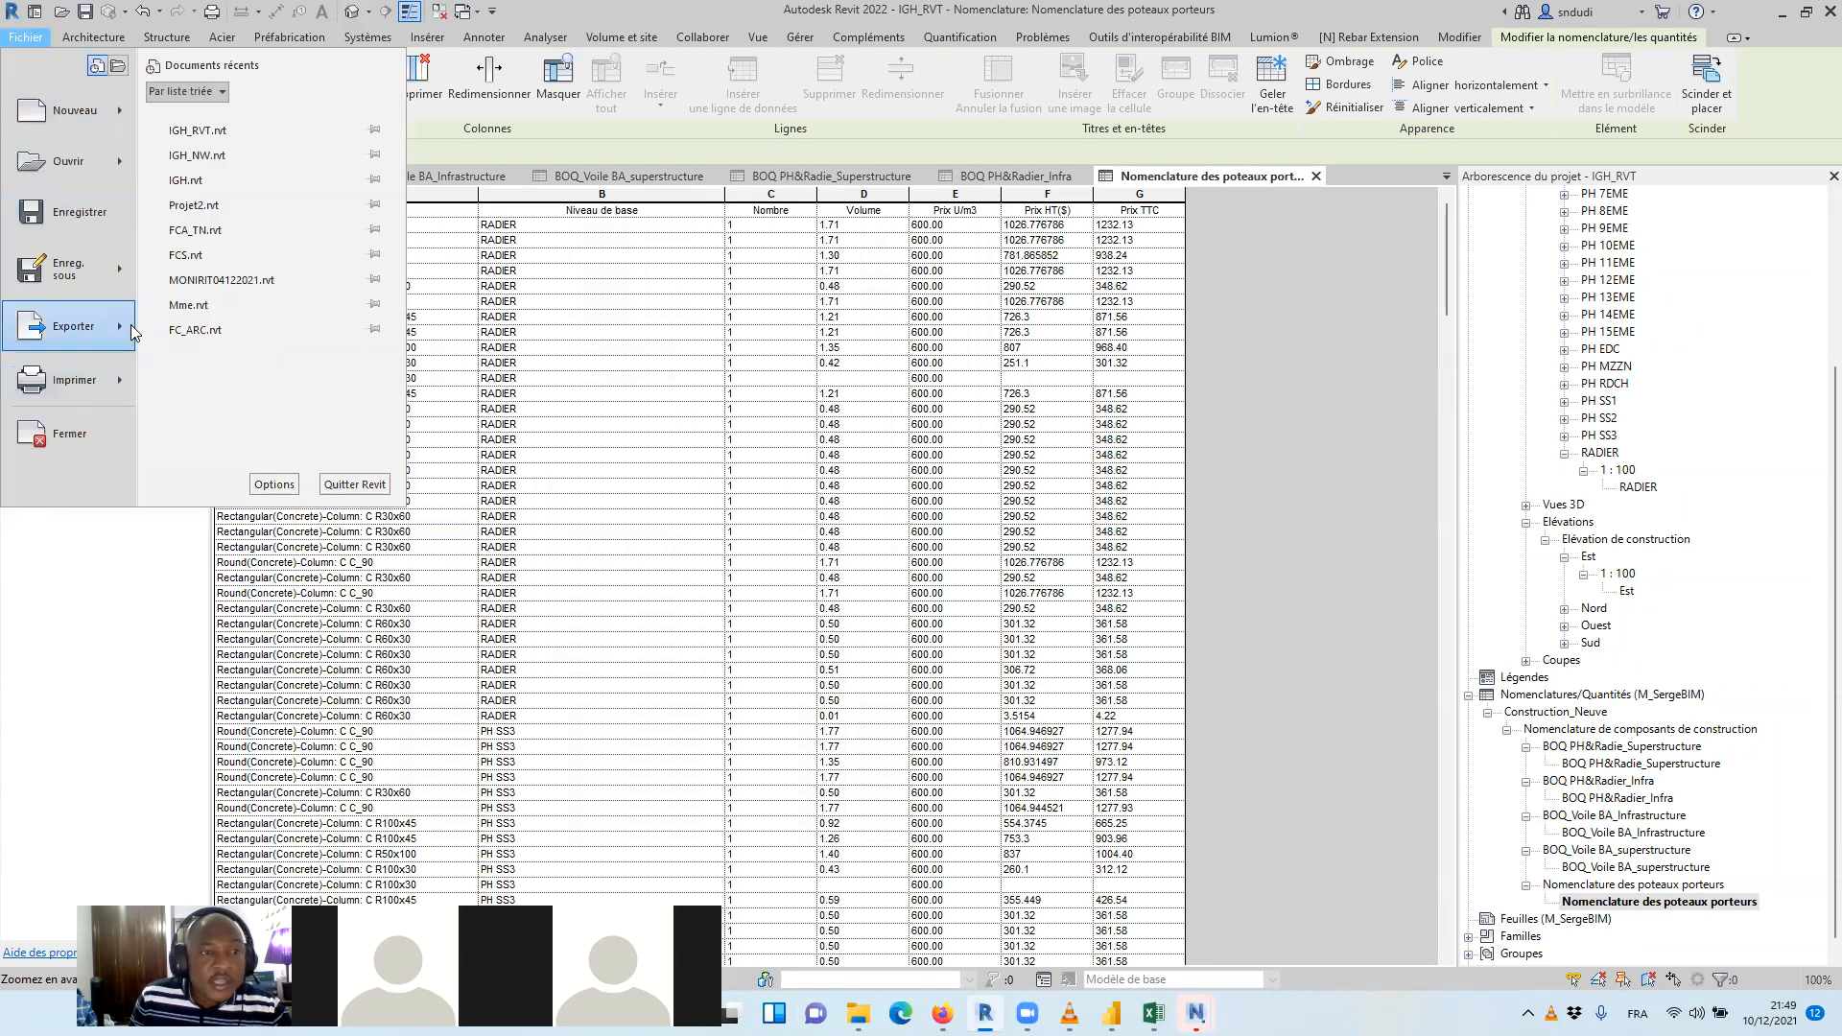
pyautogui.moveTo(133, 331)
pyautogui.scroll(-5, 265, 445)
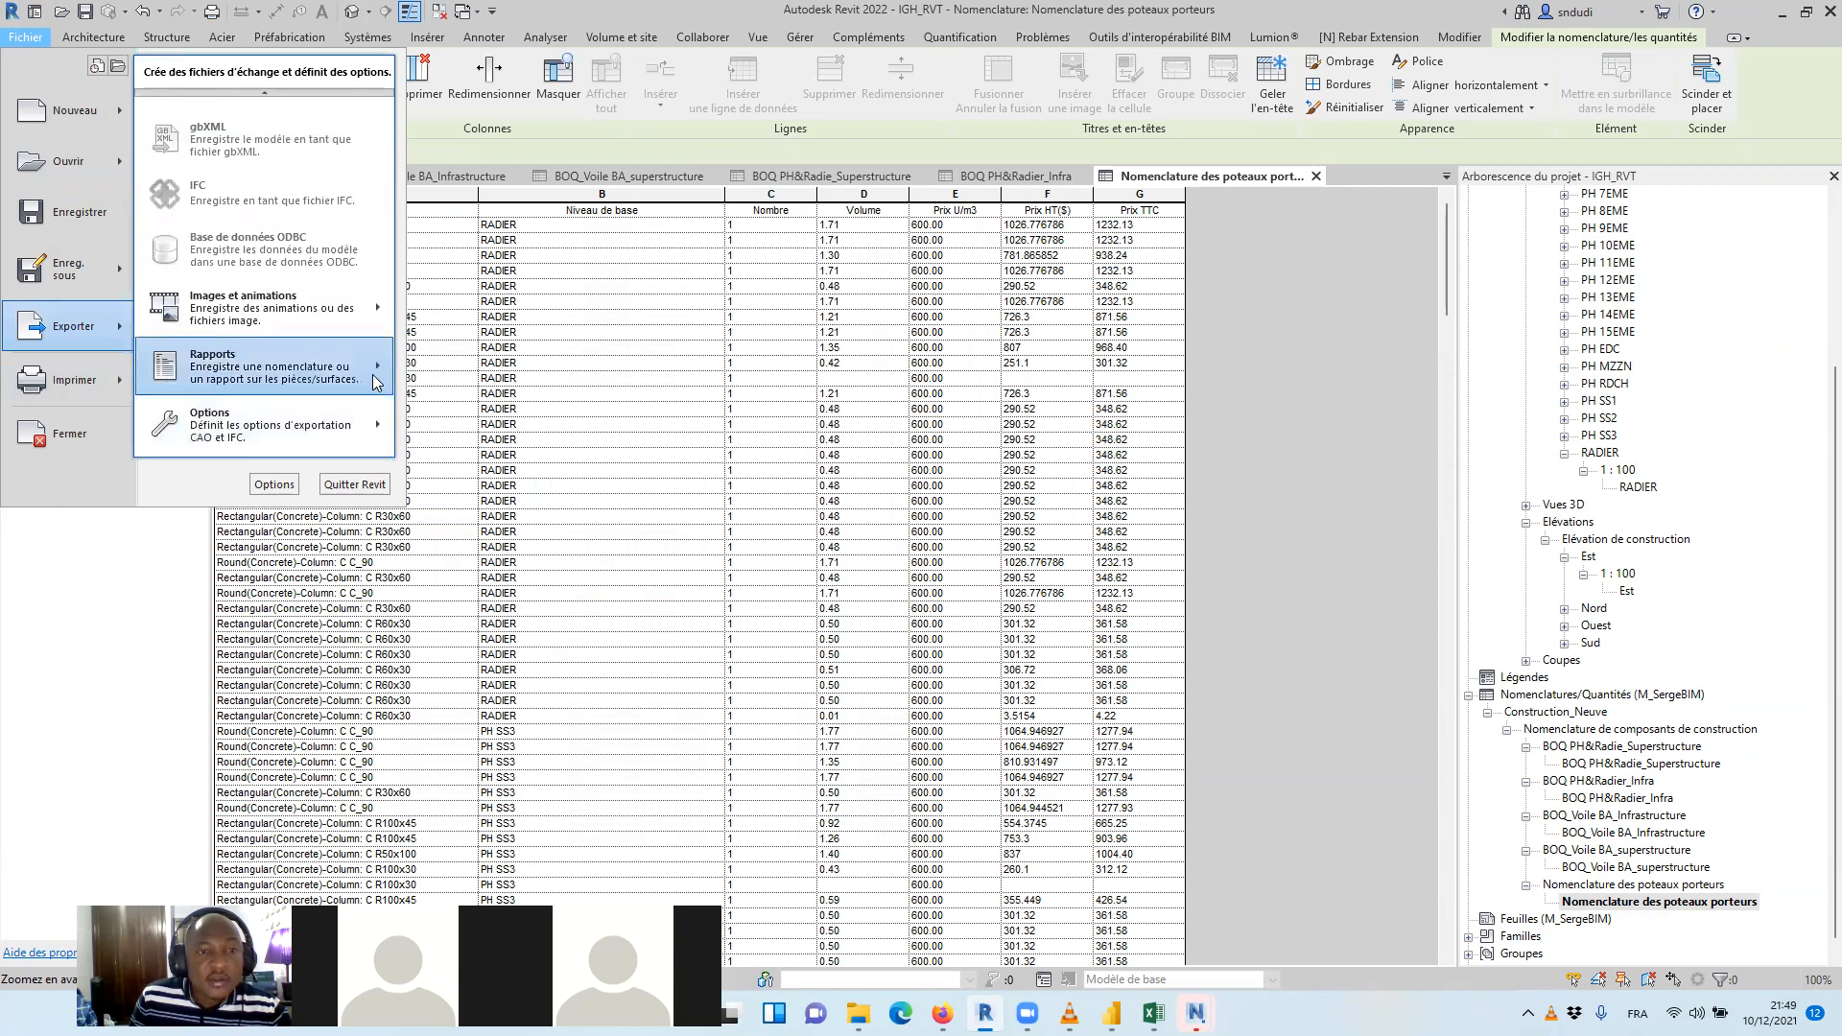
pyautogui.click(414, 357)
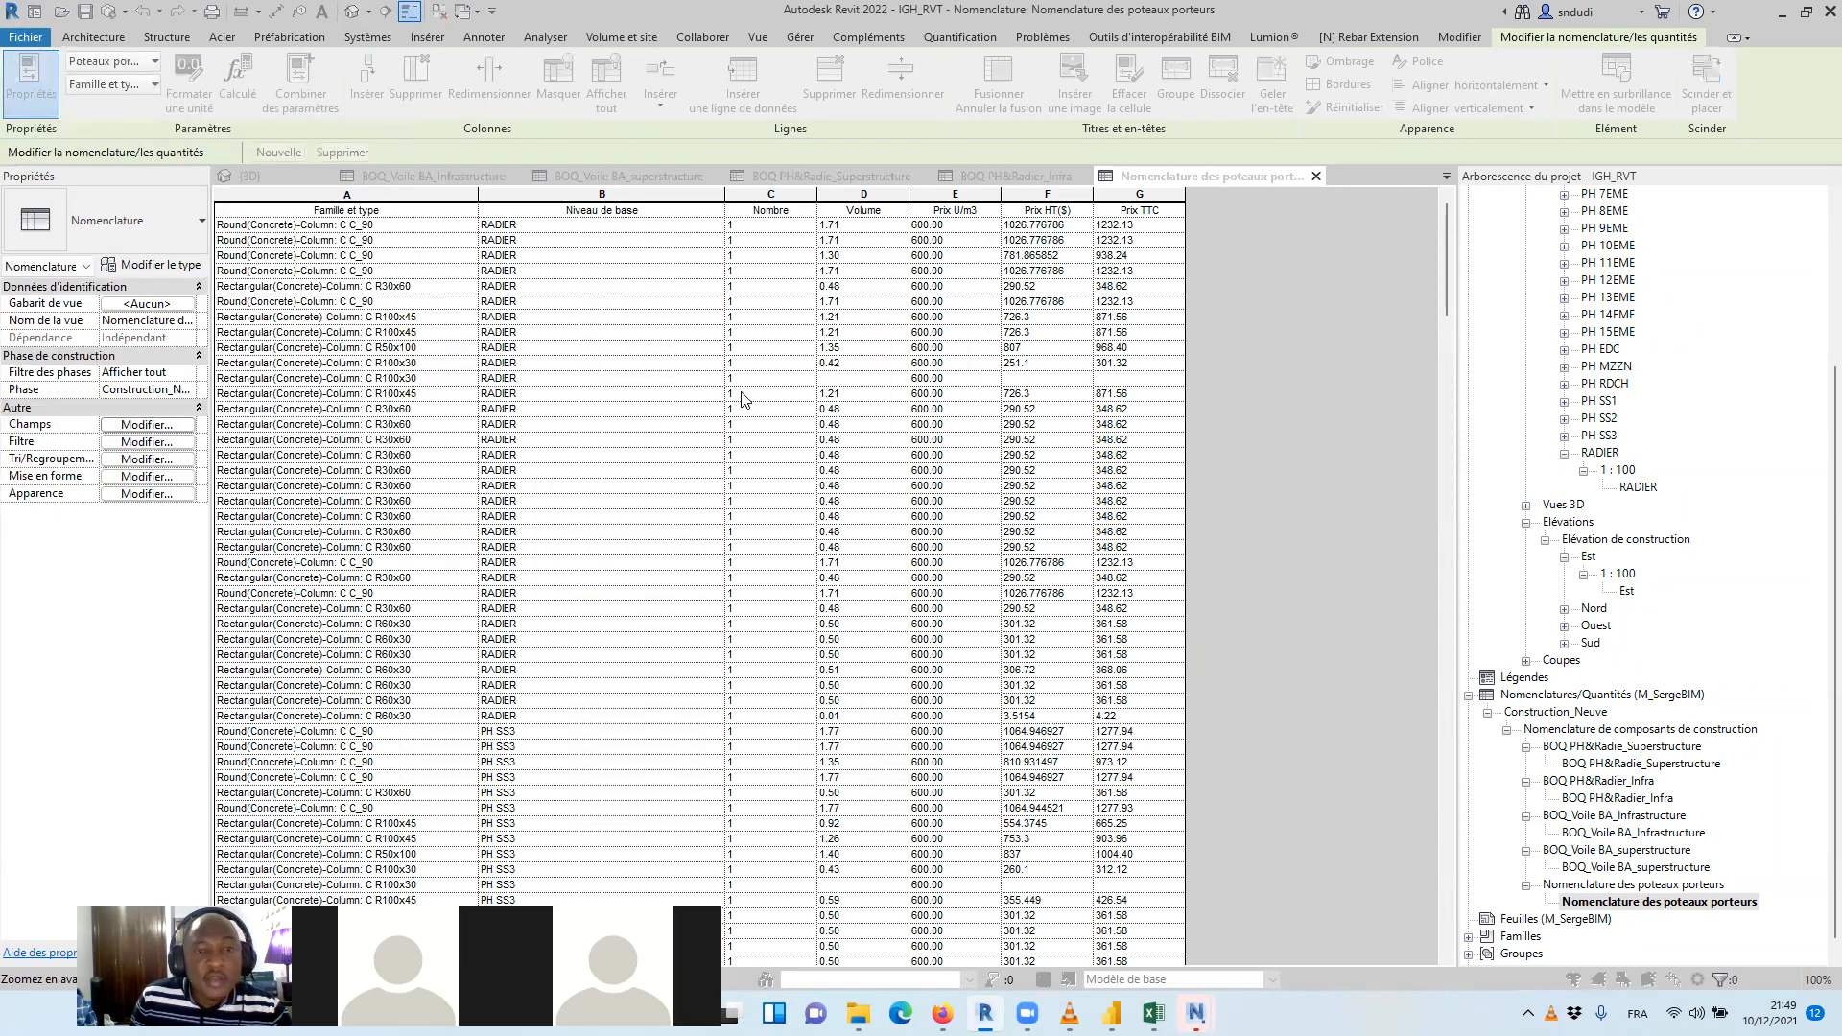
pyautogui.click(849, 689)
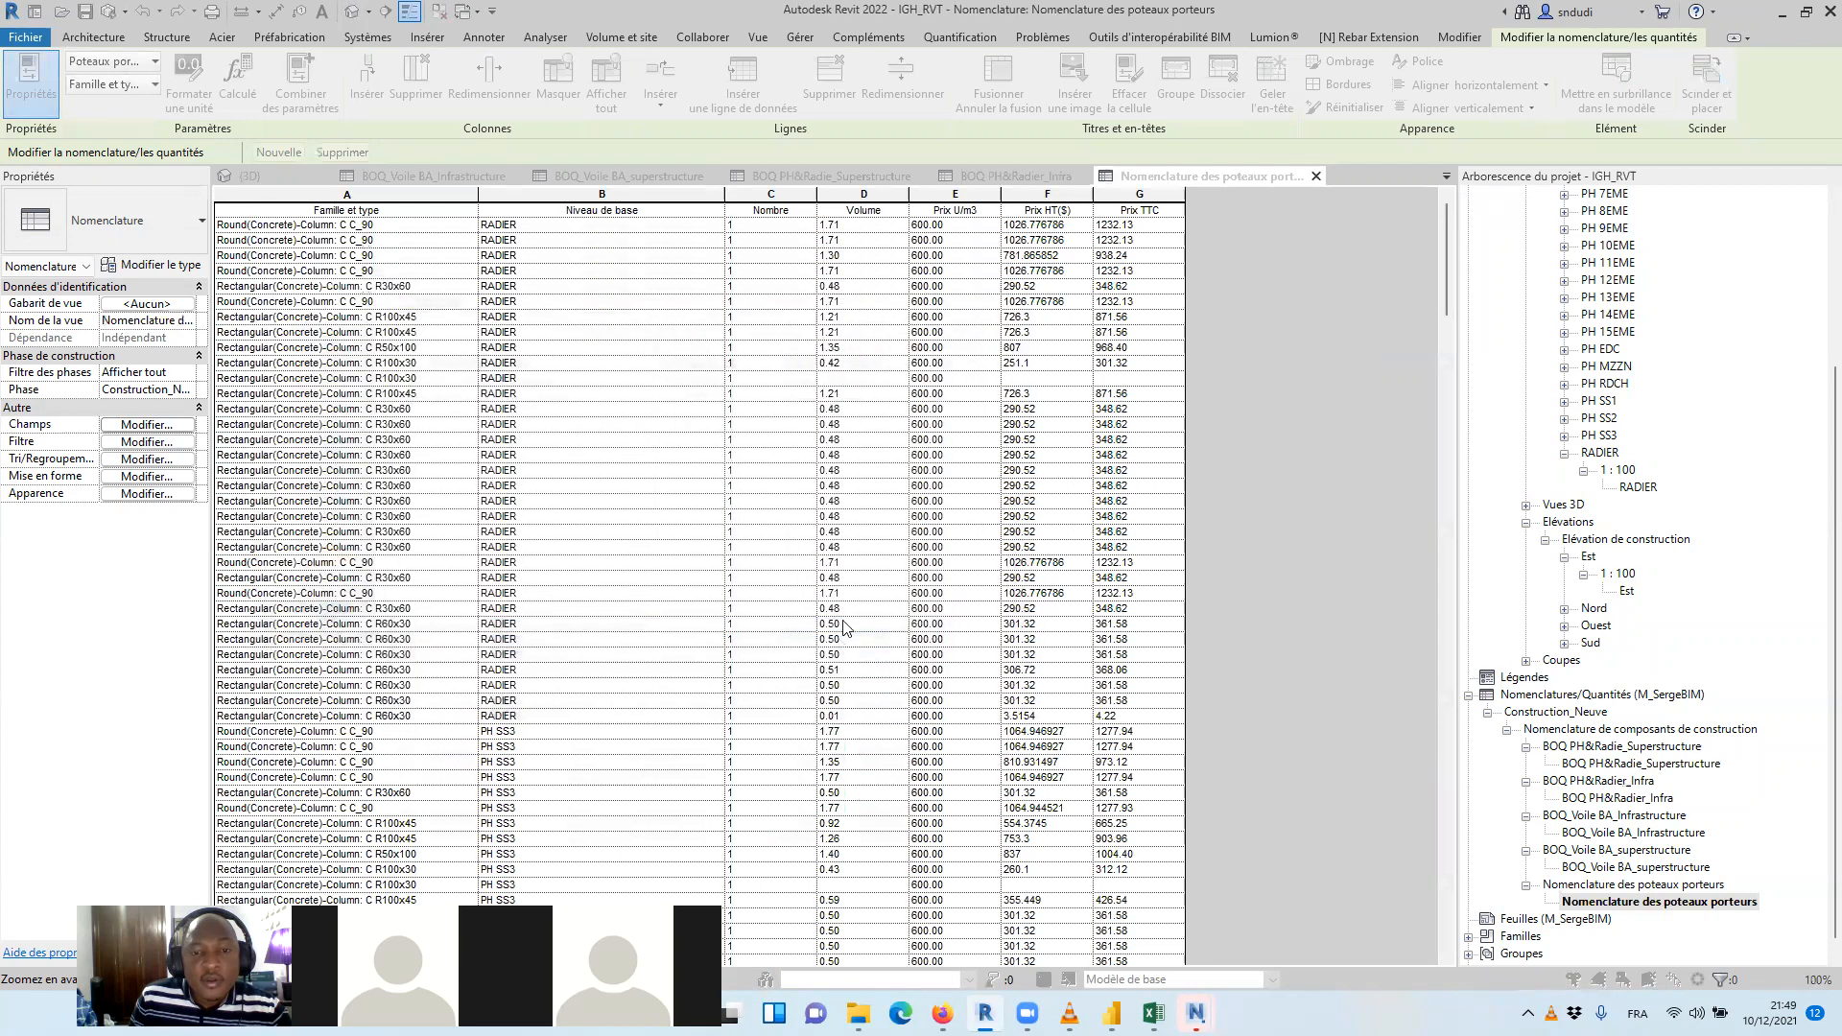
pyautogui.click(594, 546)
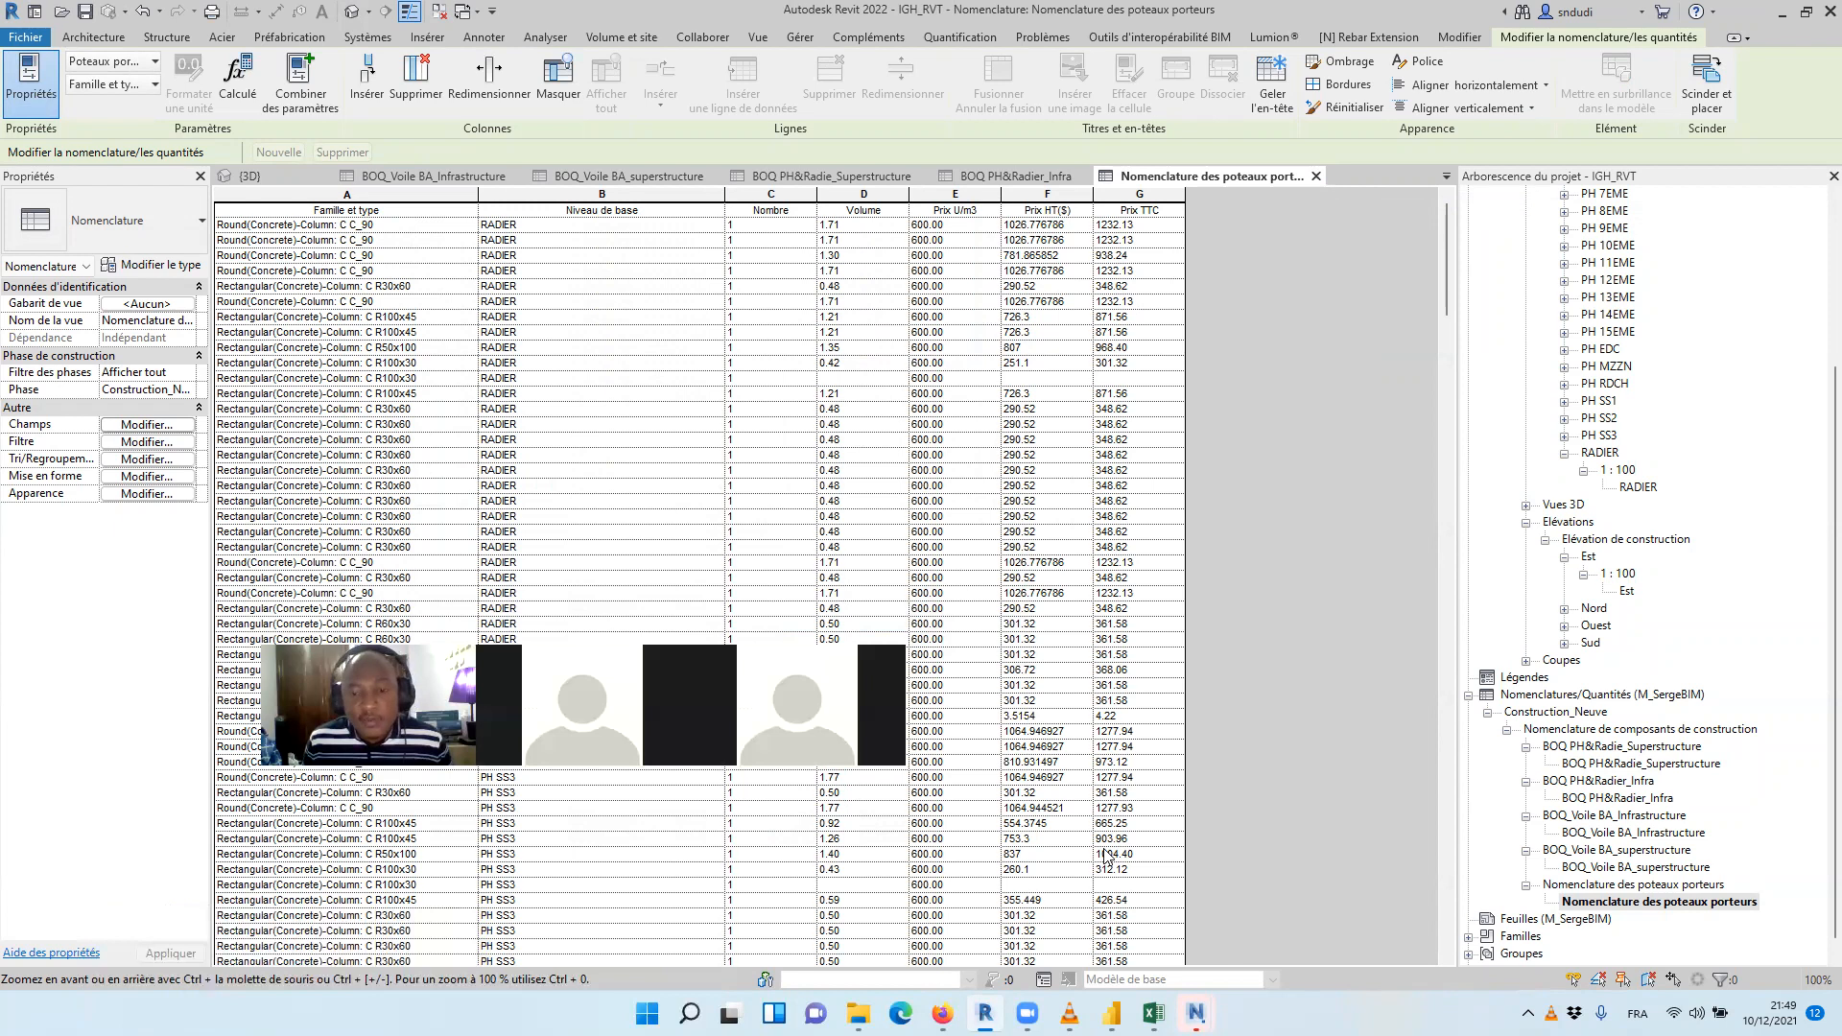
# Switch to Excel and open the BOQ PH&Radie_Superstructure CSV file from the Resultats folder
pyautogui.click(1153, 1013)
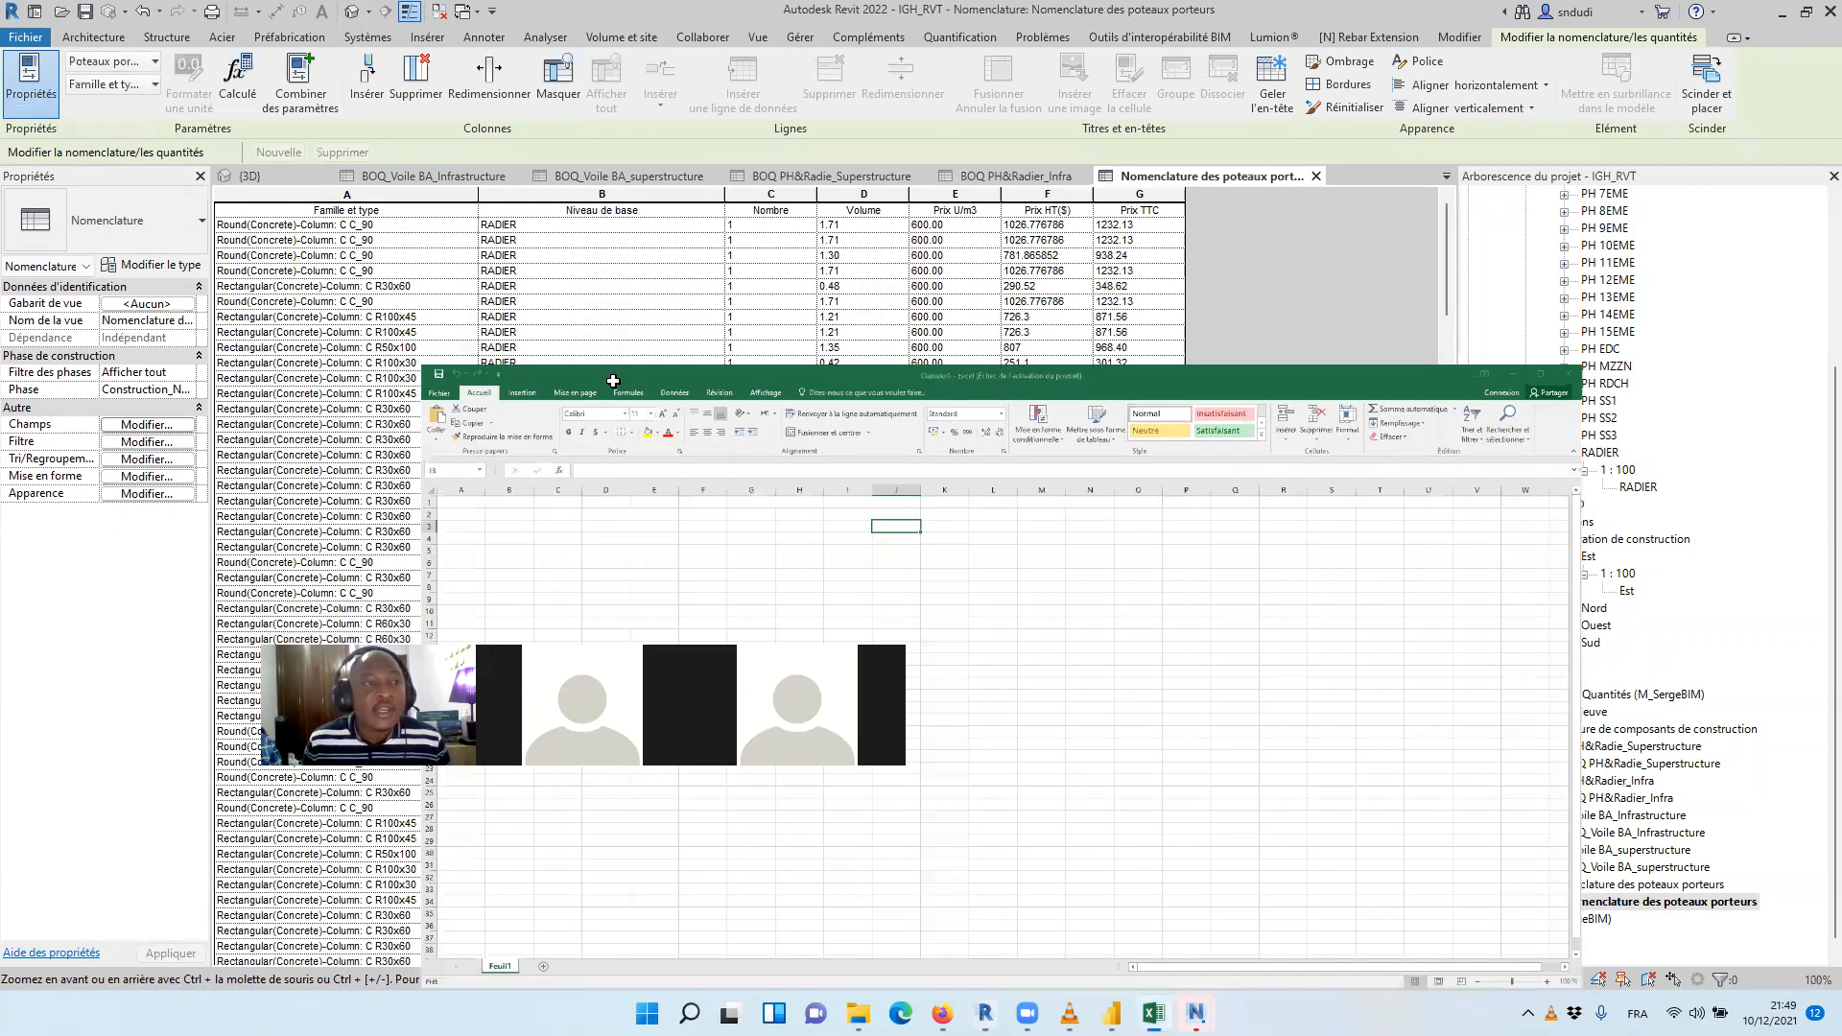
pyautogui.click(26, 44)
pyautogui.click(233, 363)
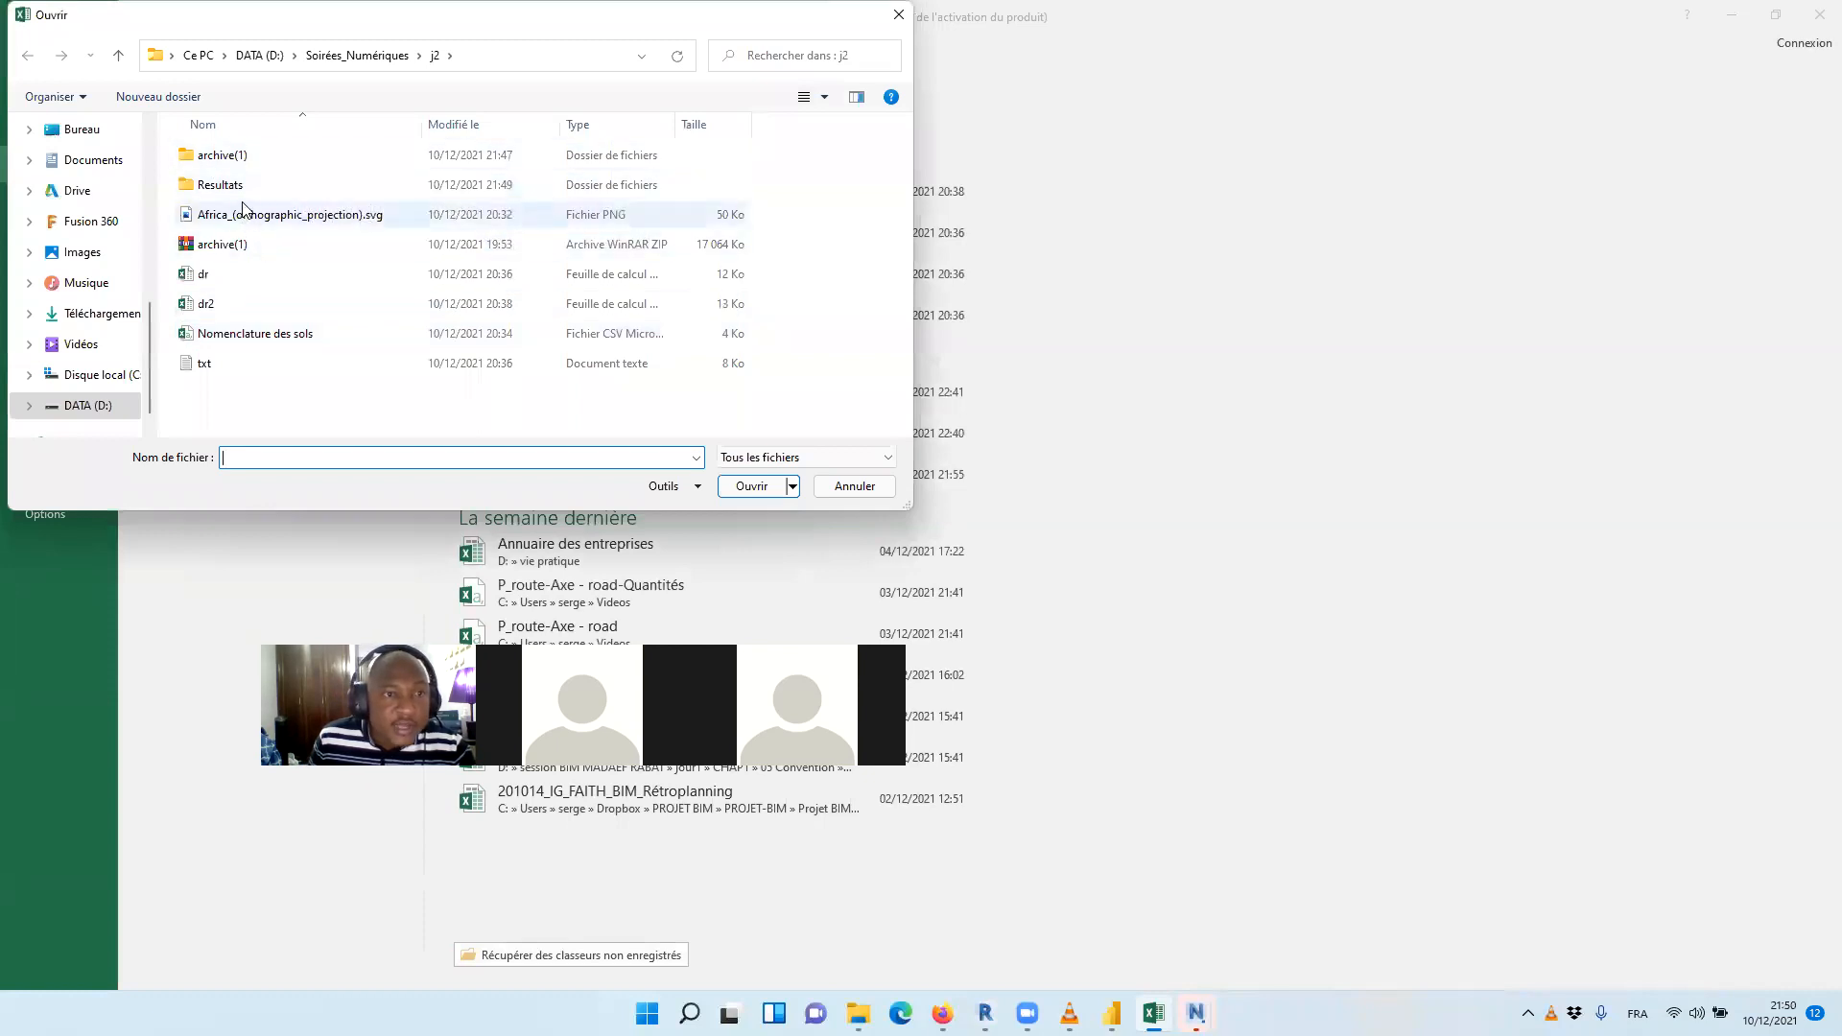
pyautogui.doubleClick(220, 184)
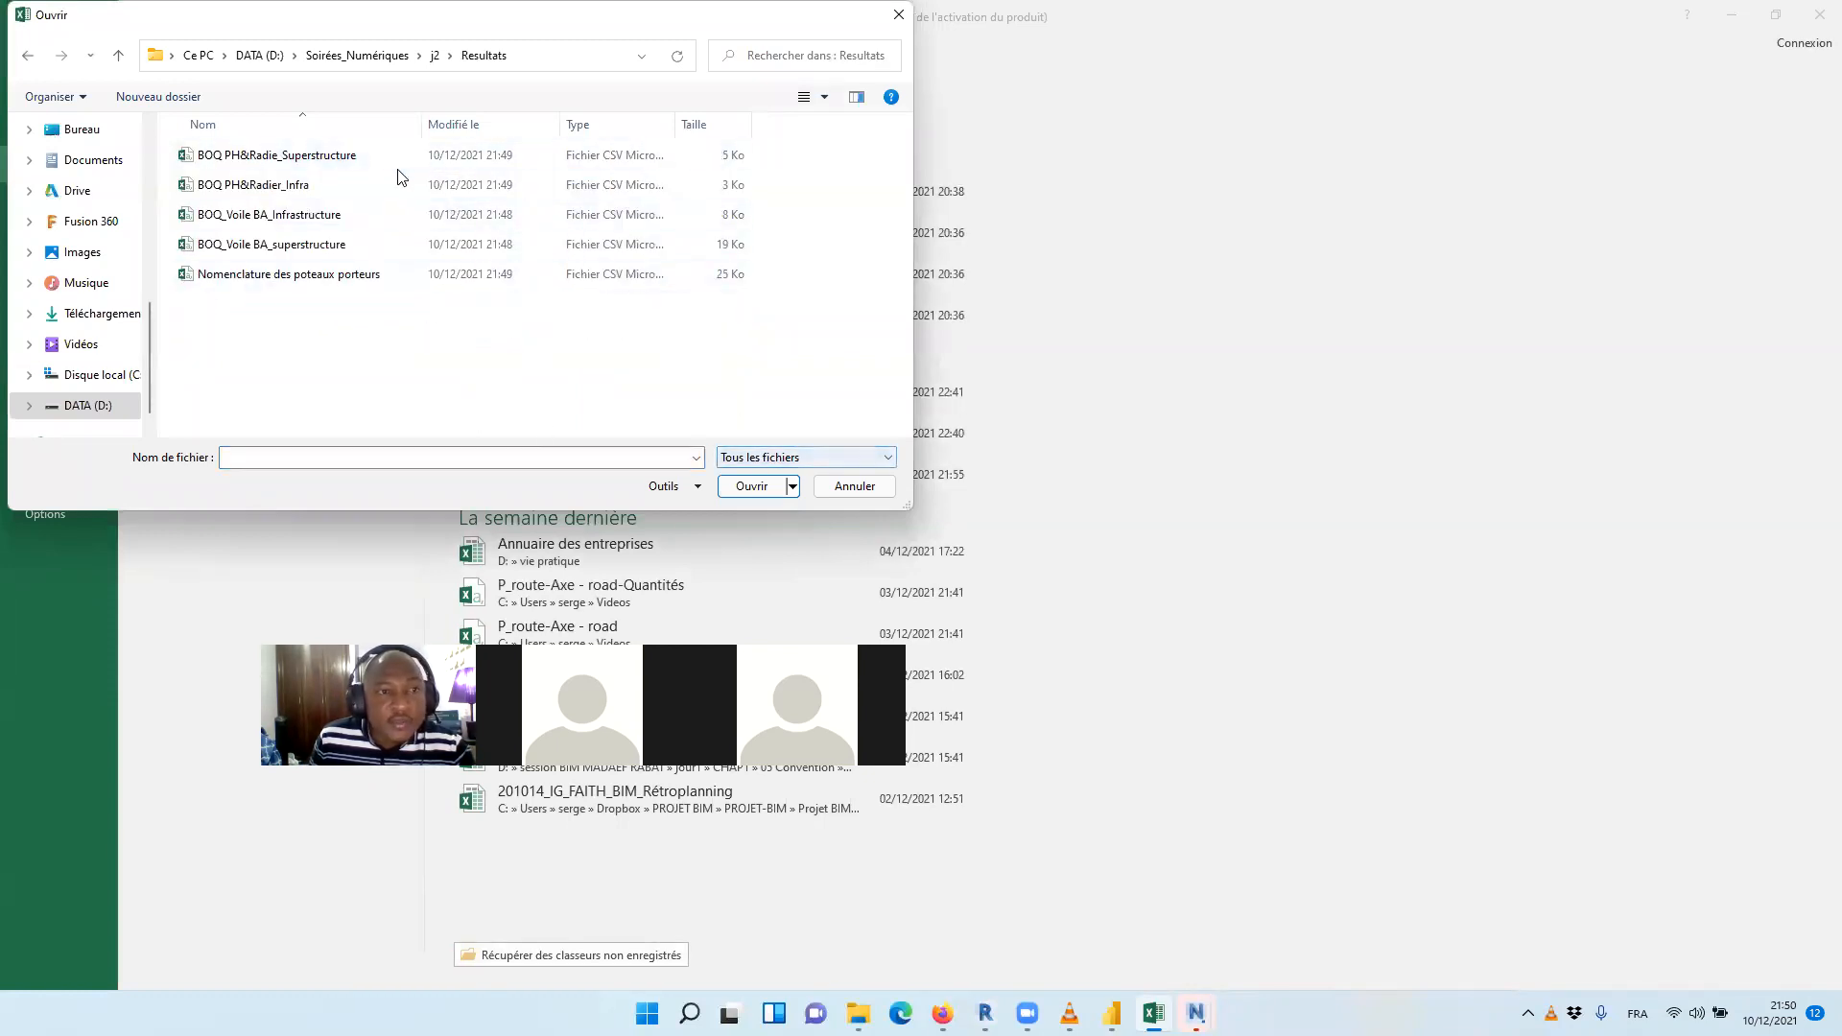
pyautogui.click(450, 161)
pyautogui.click(751, 486)
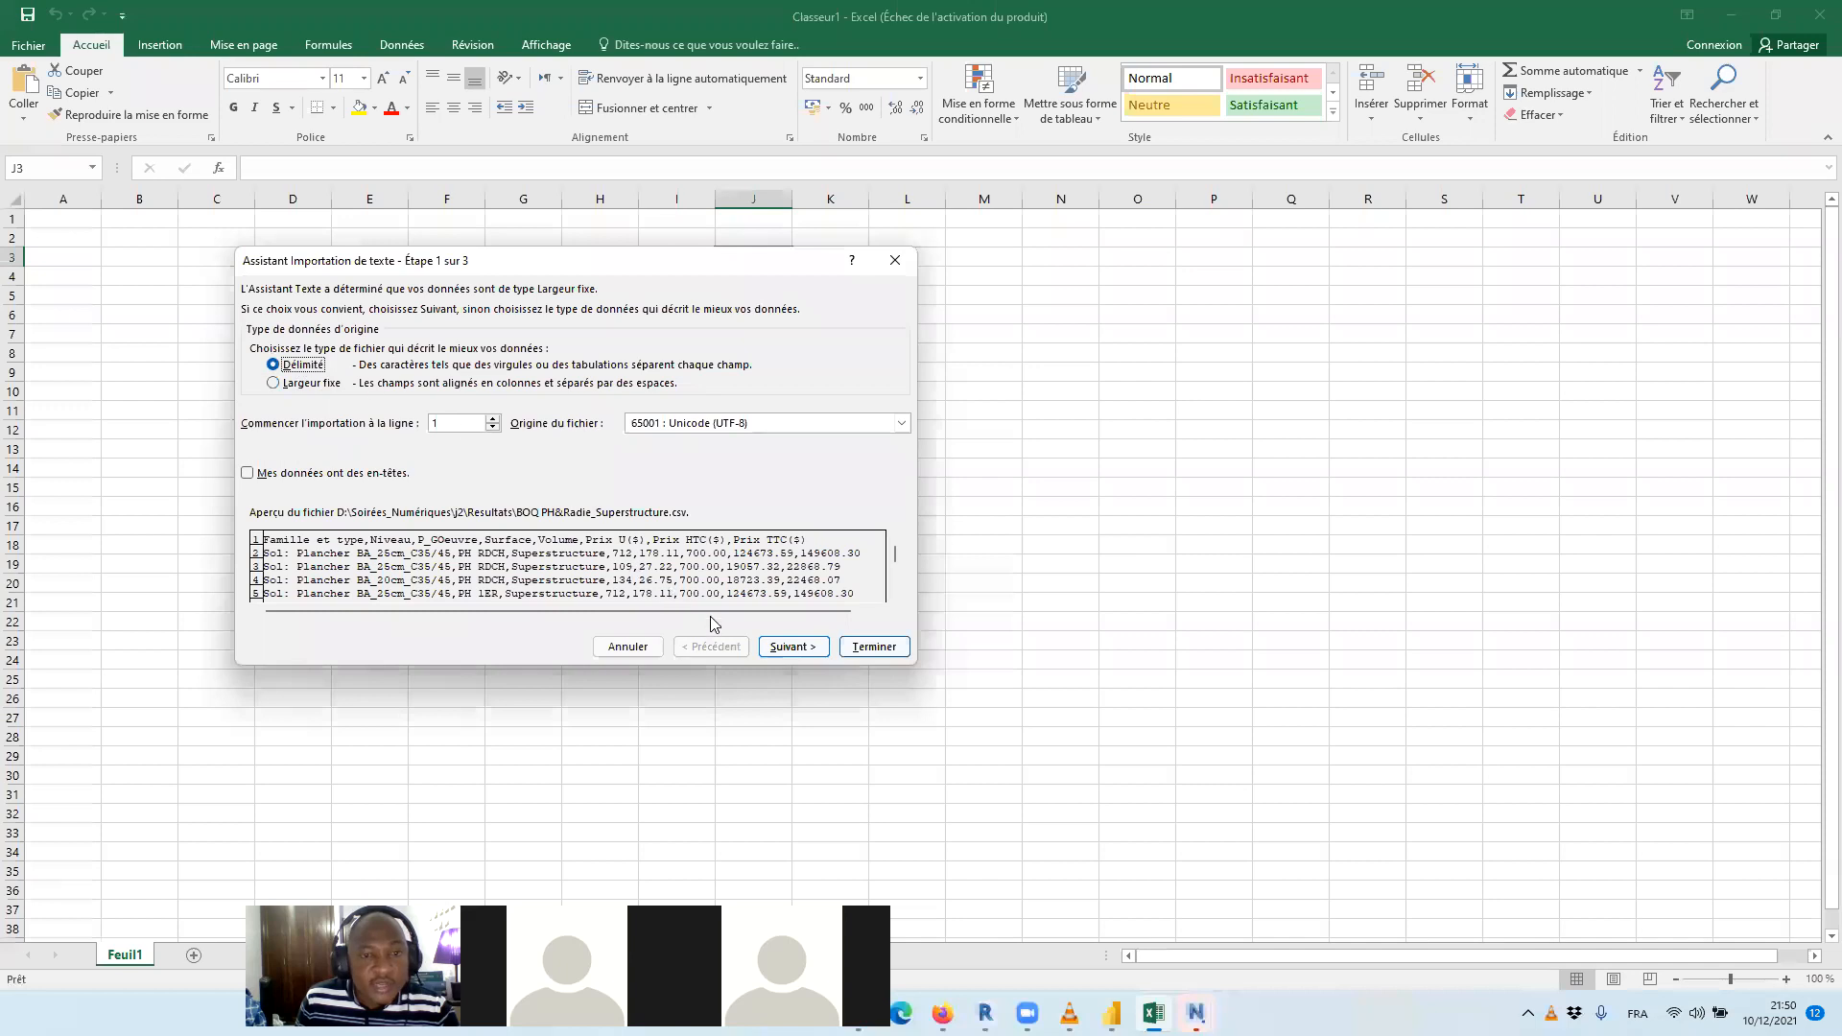
# Import the CSV as delimited text with Virgule added as a separator and Standard column format, and select its header cells A1 to H1
pyautogui.click(782, 646)
pyautogui.click(256, 381)
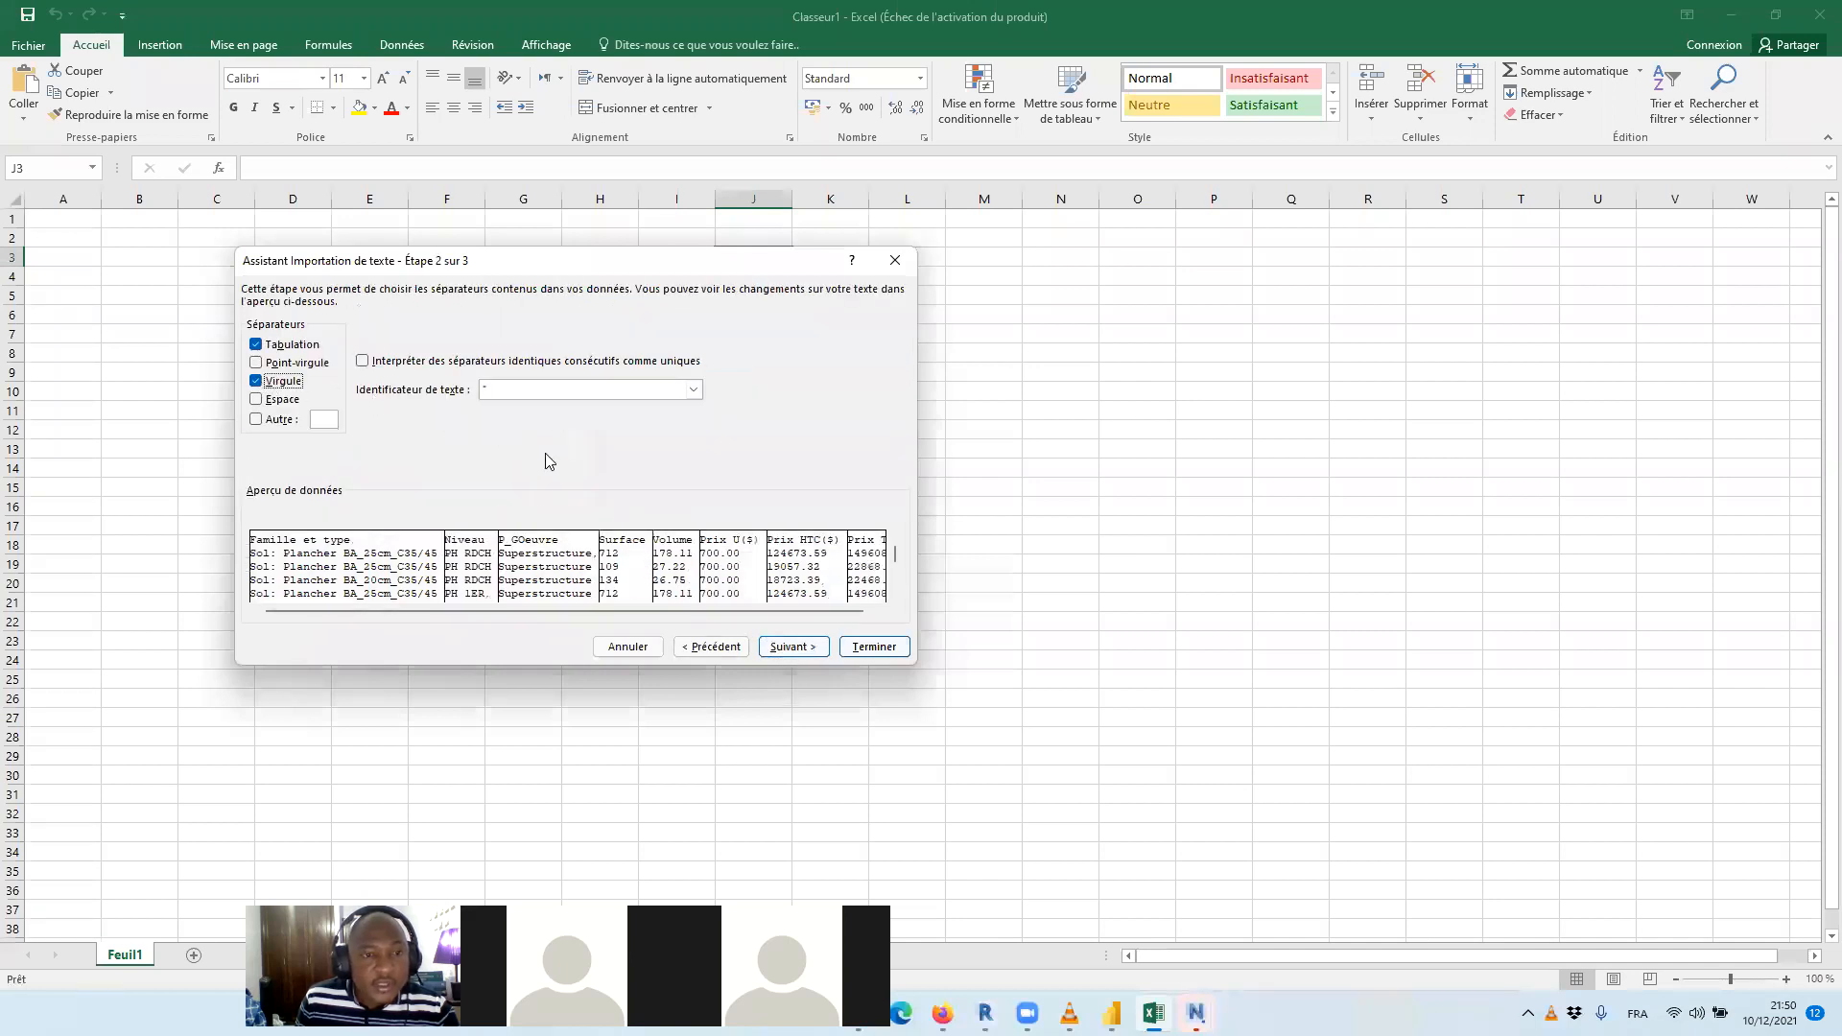
pyautogui.click(813, 652)
pyautogui.click(874, 647)
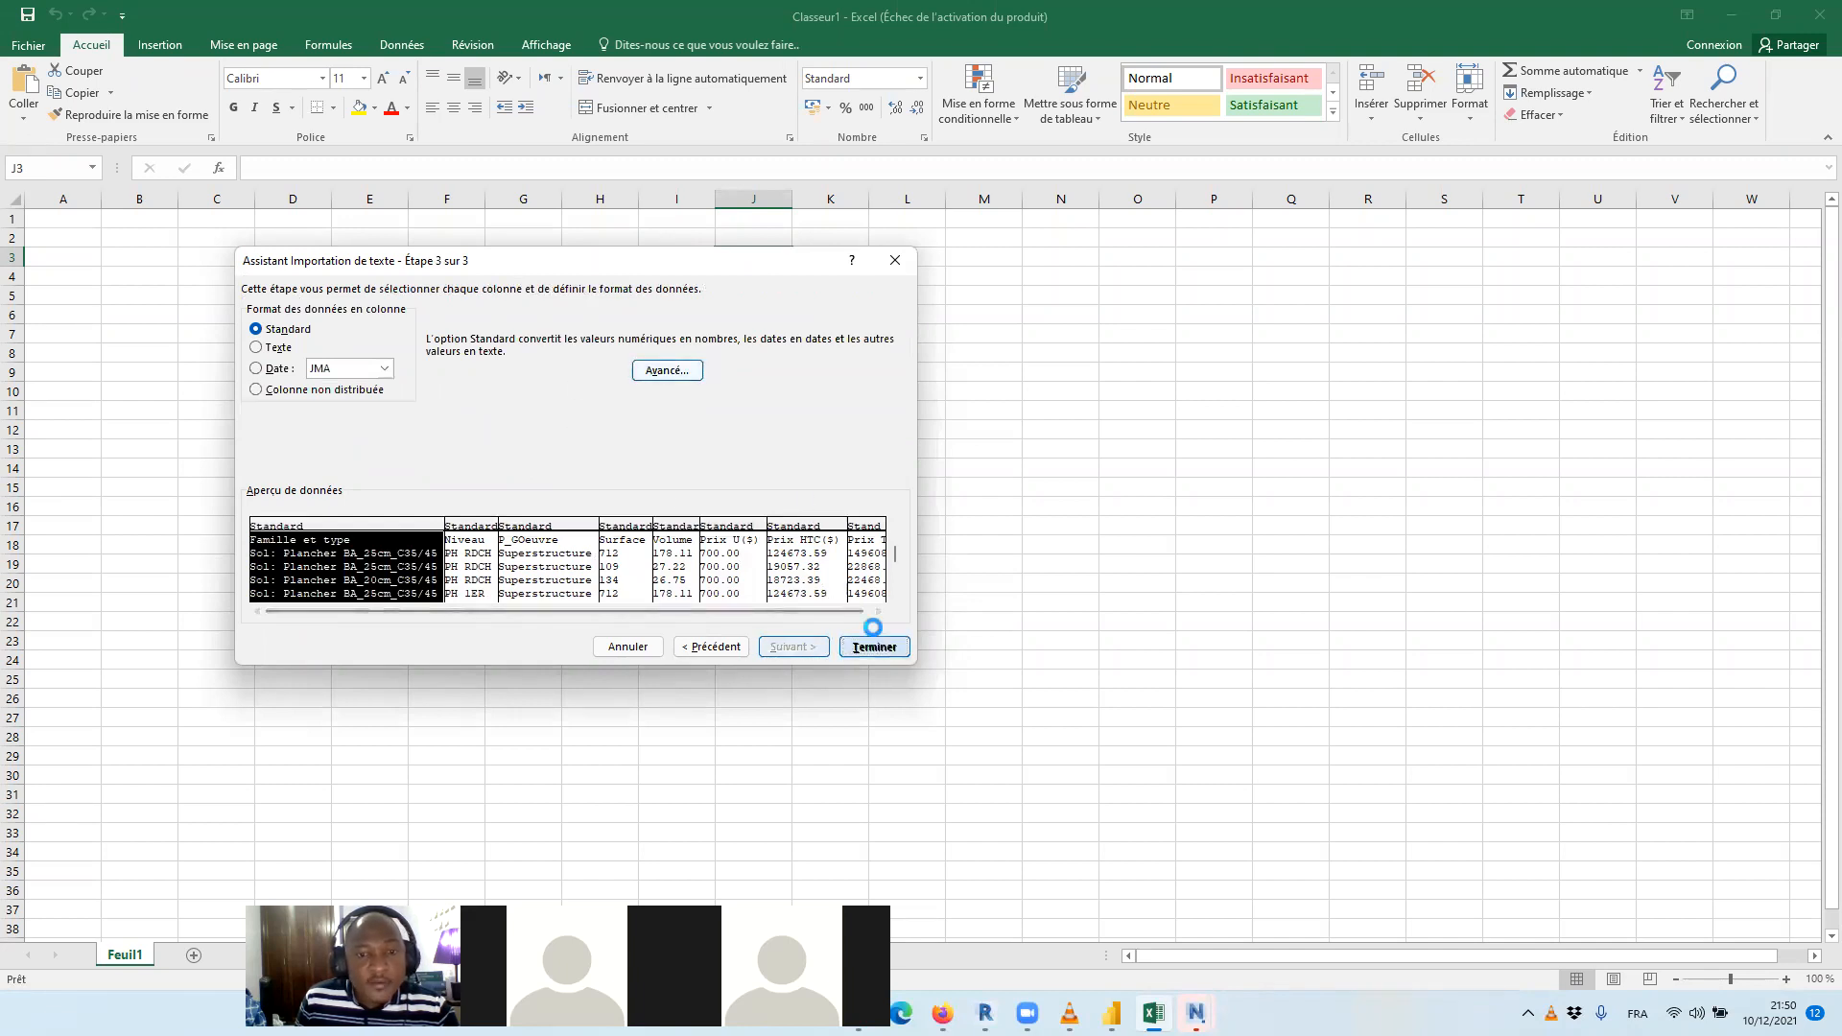
pyautogui.moveTo(70, 221); pyautogui.dragTo(680, 224)
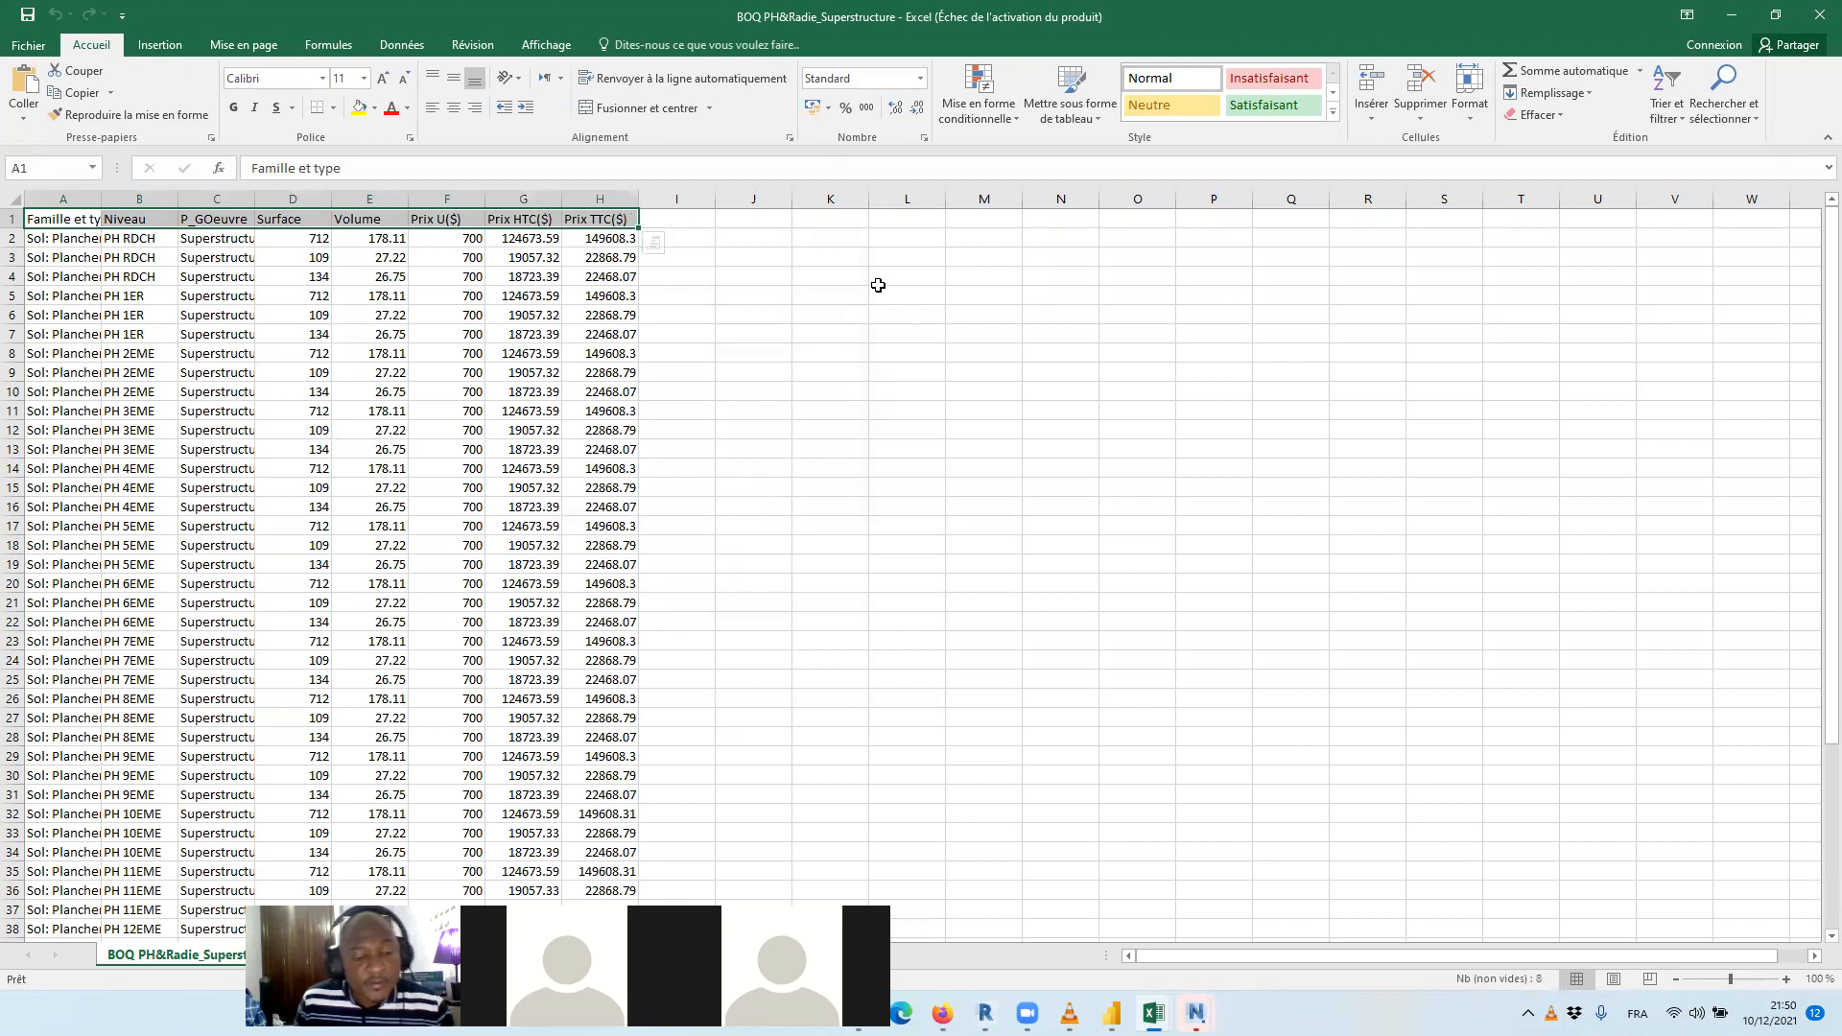
# Extend the selection down through the data and convert range A1:H51 into a table with headers
pyautogui.hotkey('ctrl', 'shift', 'Down')
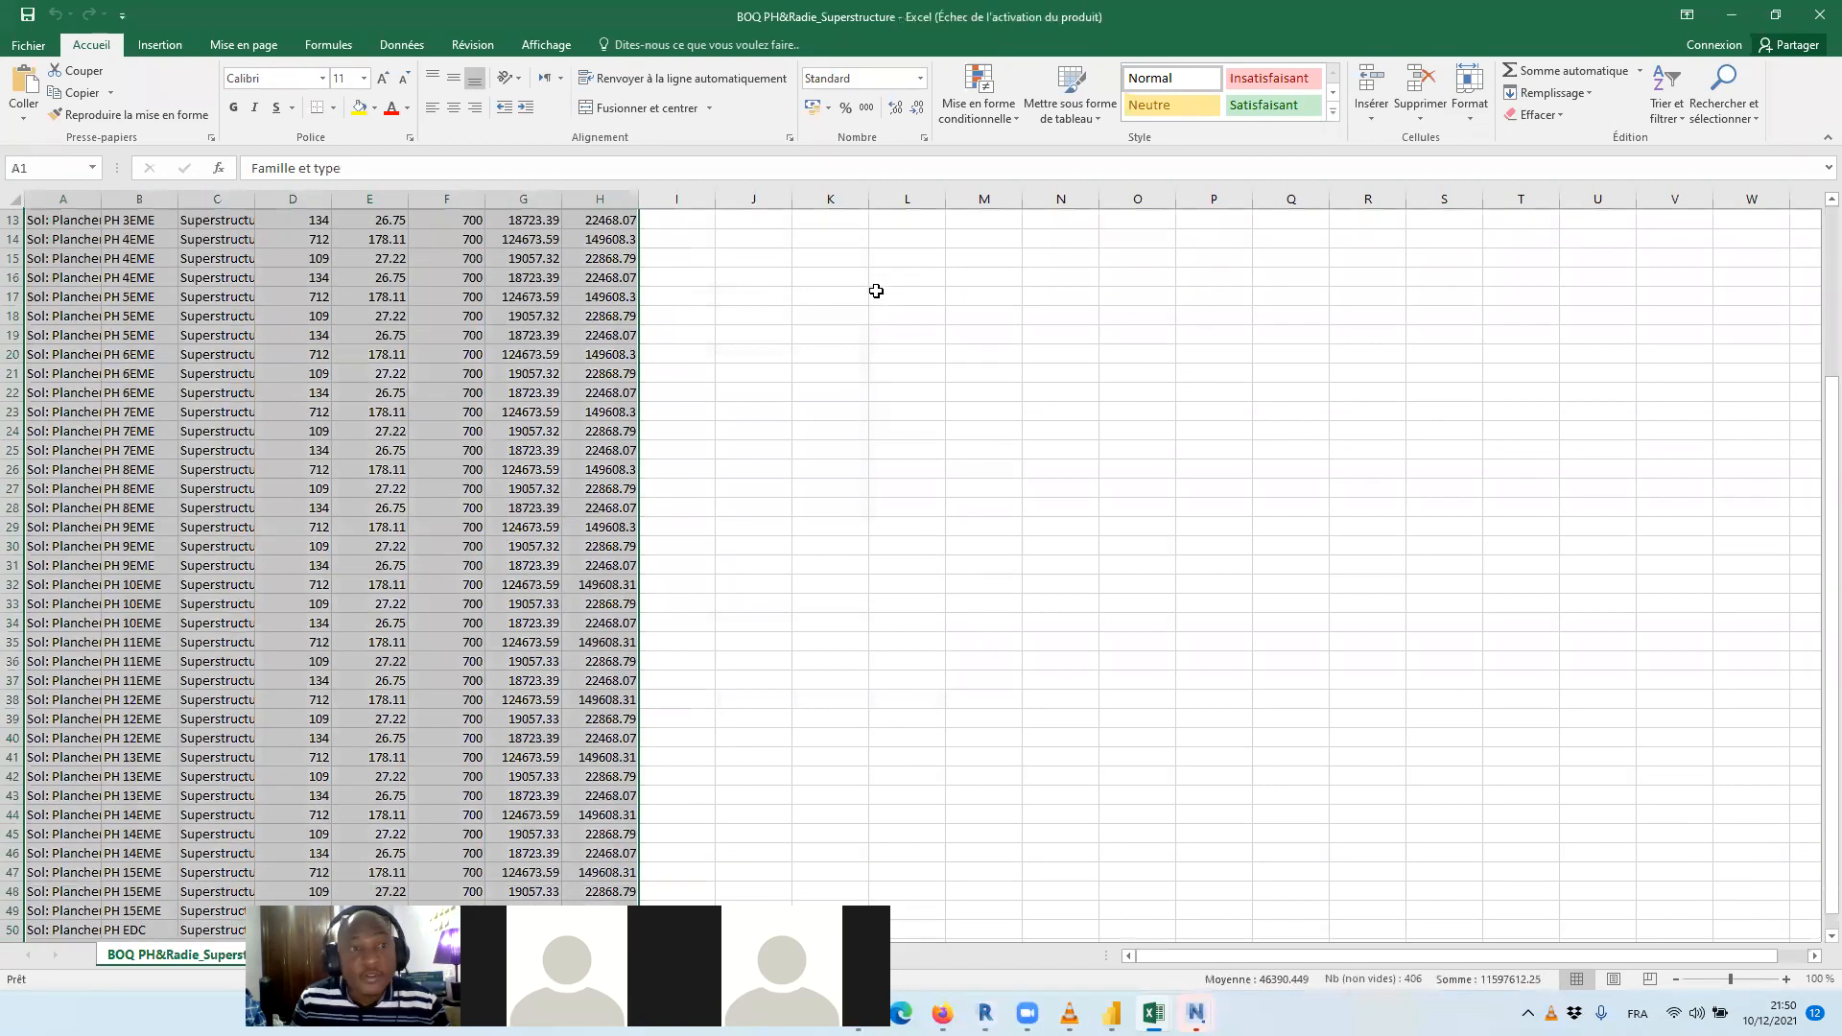
pyautogui.click(160, 45)
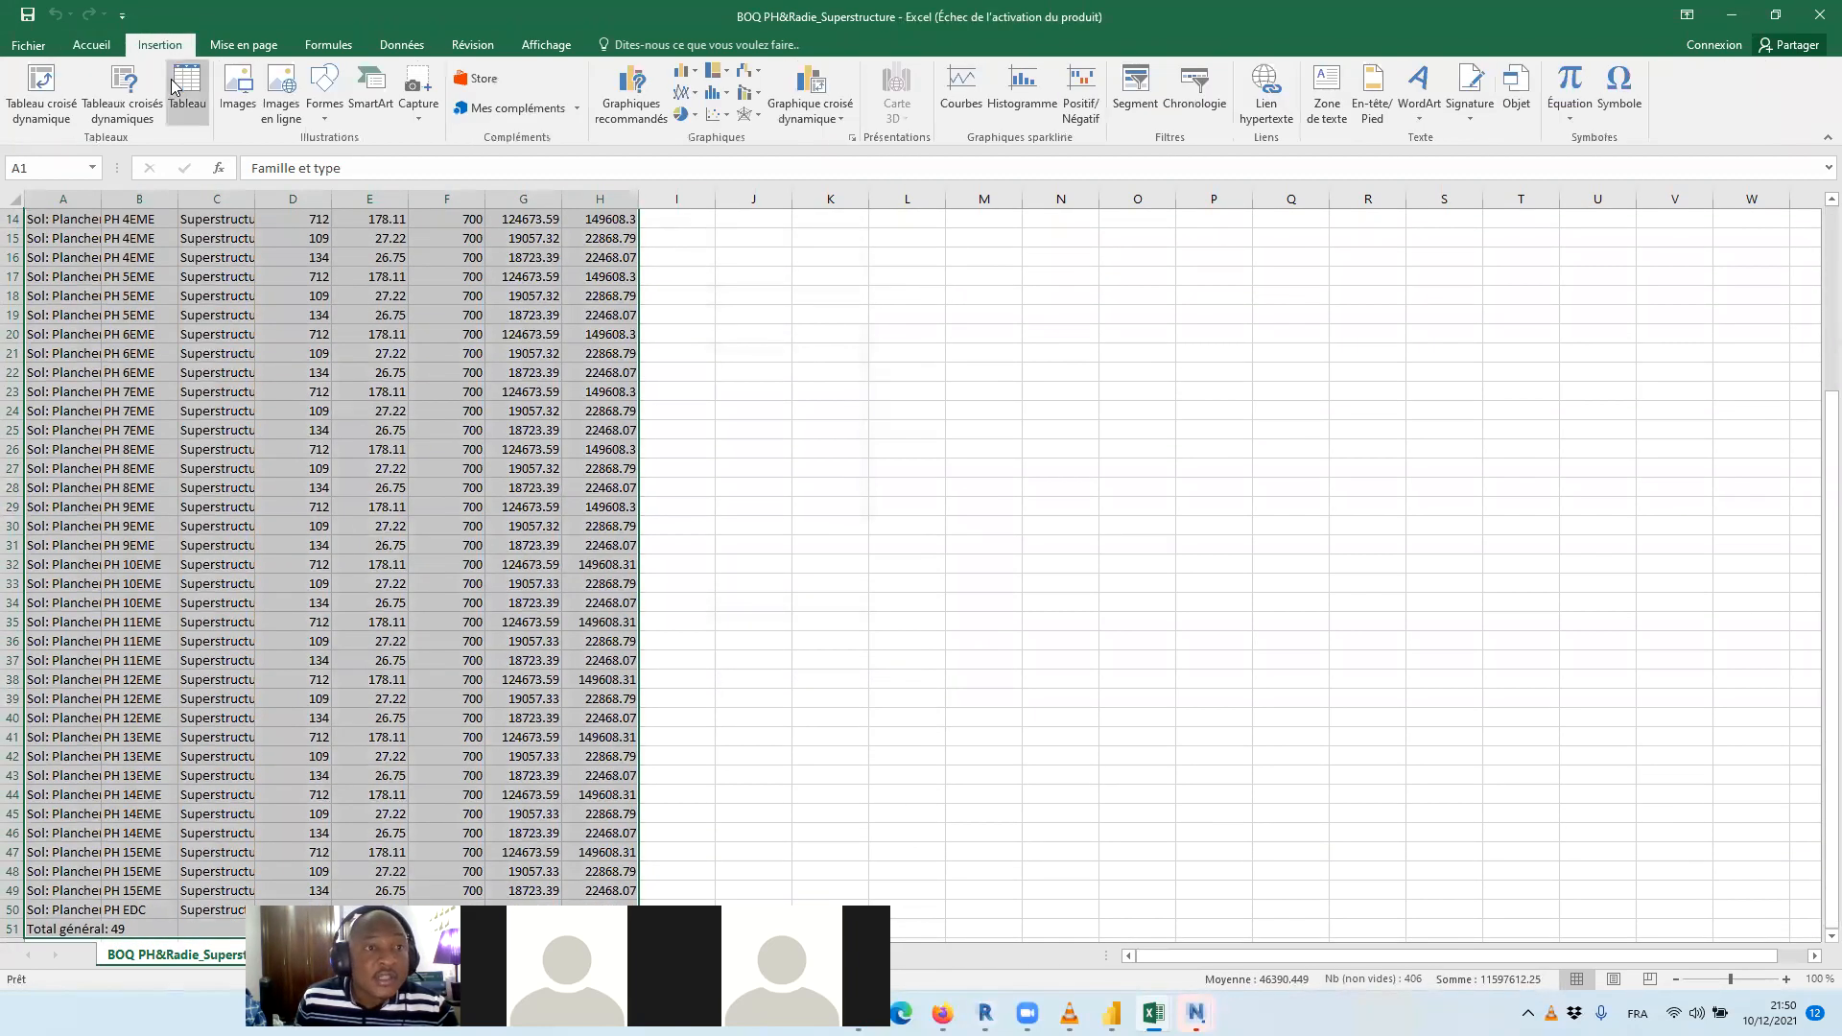
pyautogui.click(187, 91)
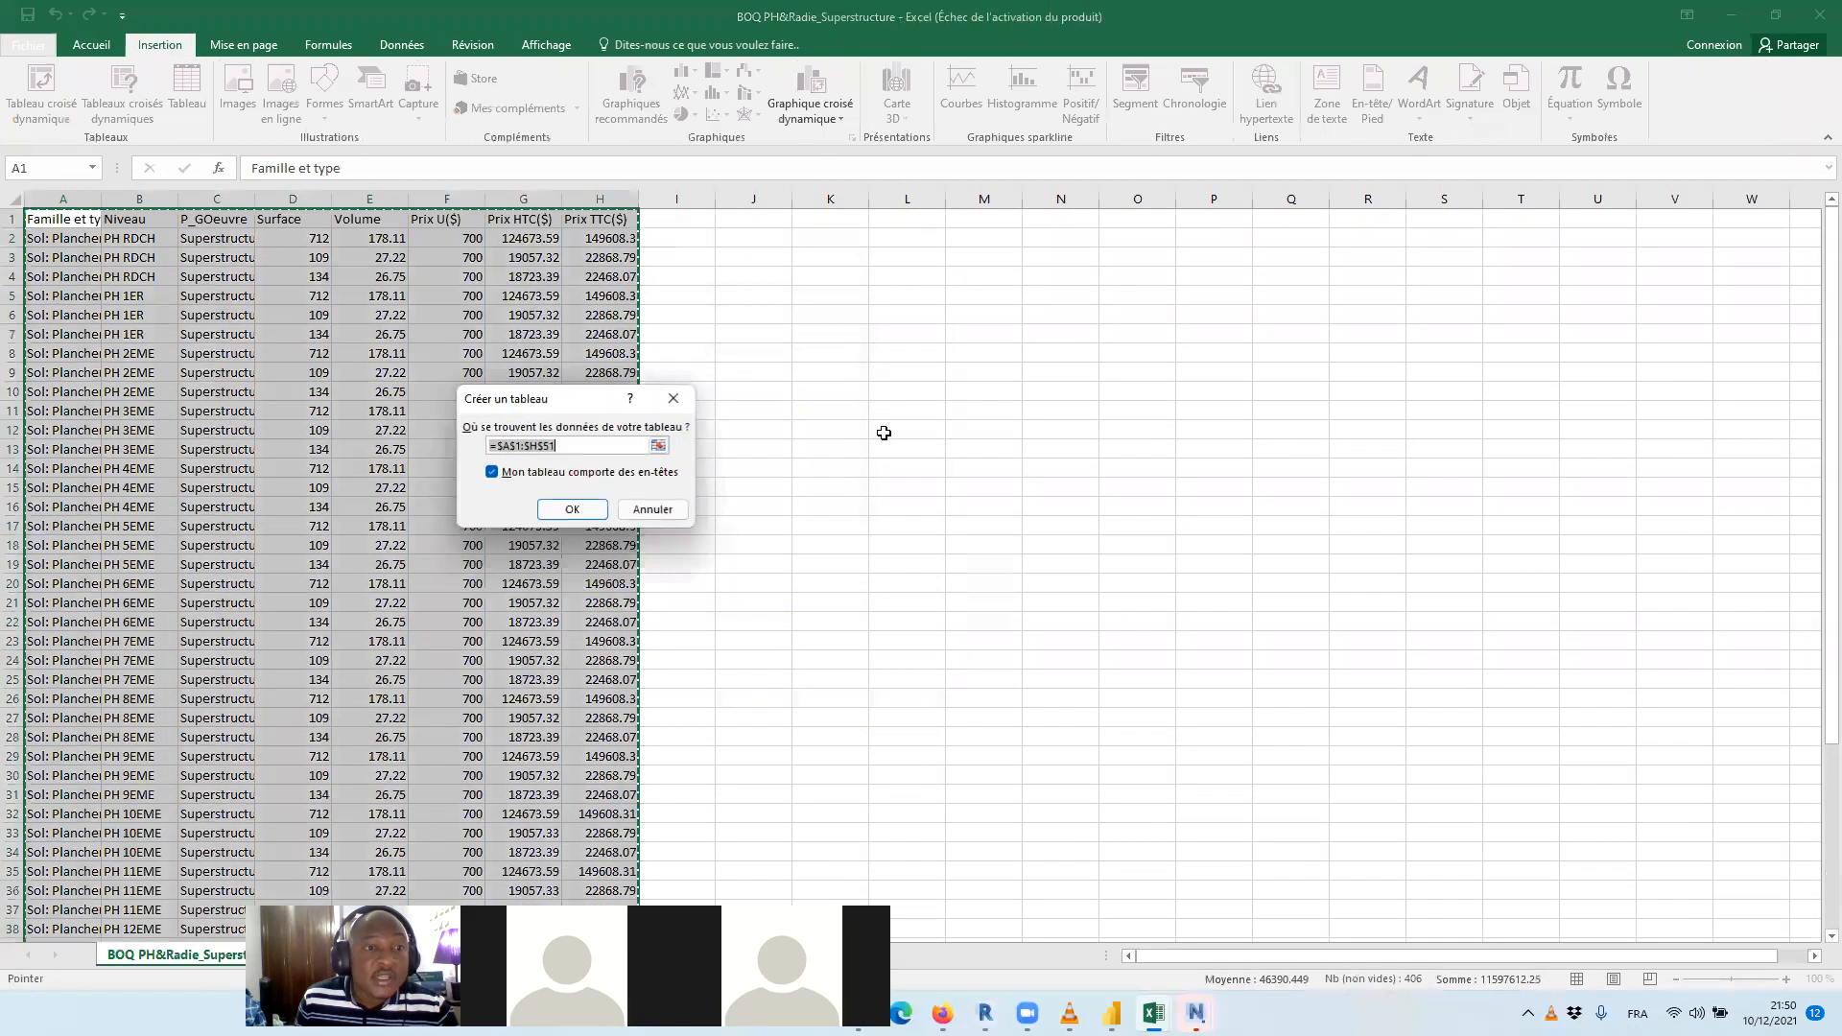
pyautogui.click(572, 509)
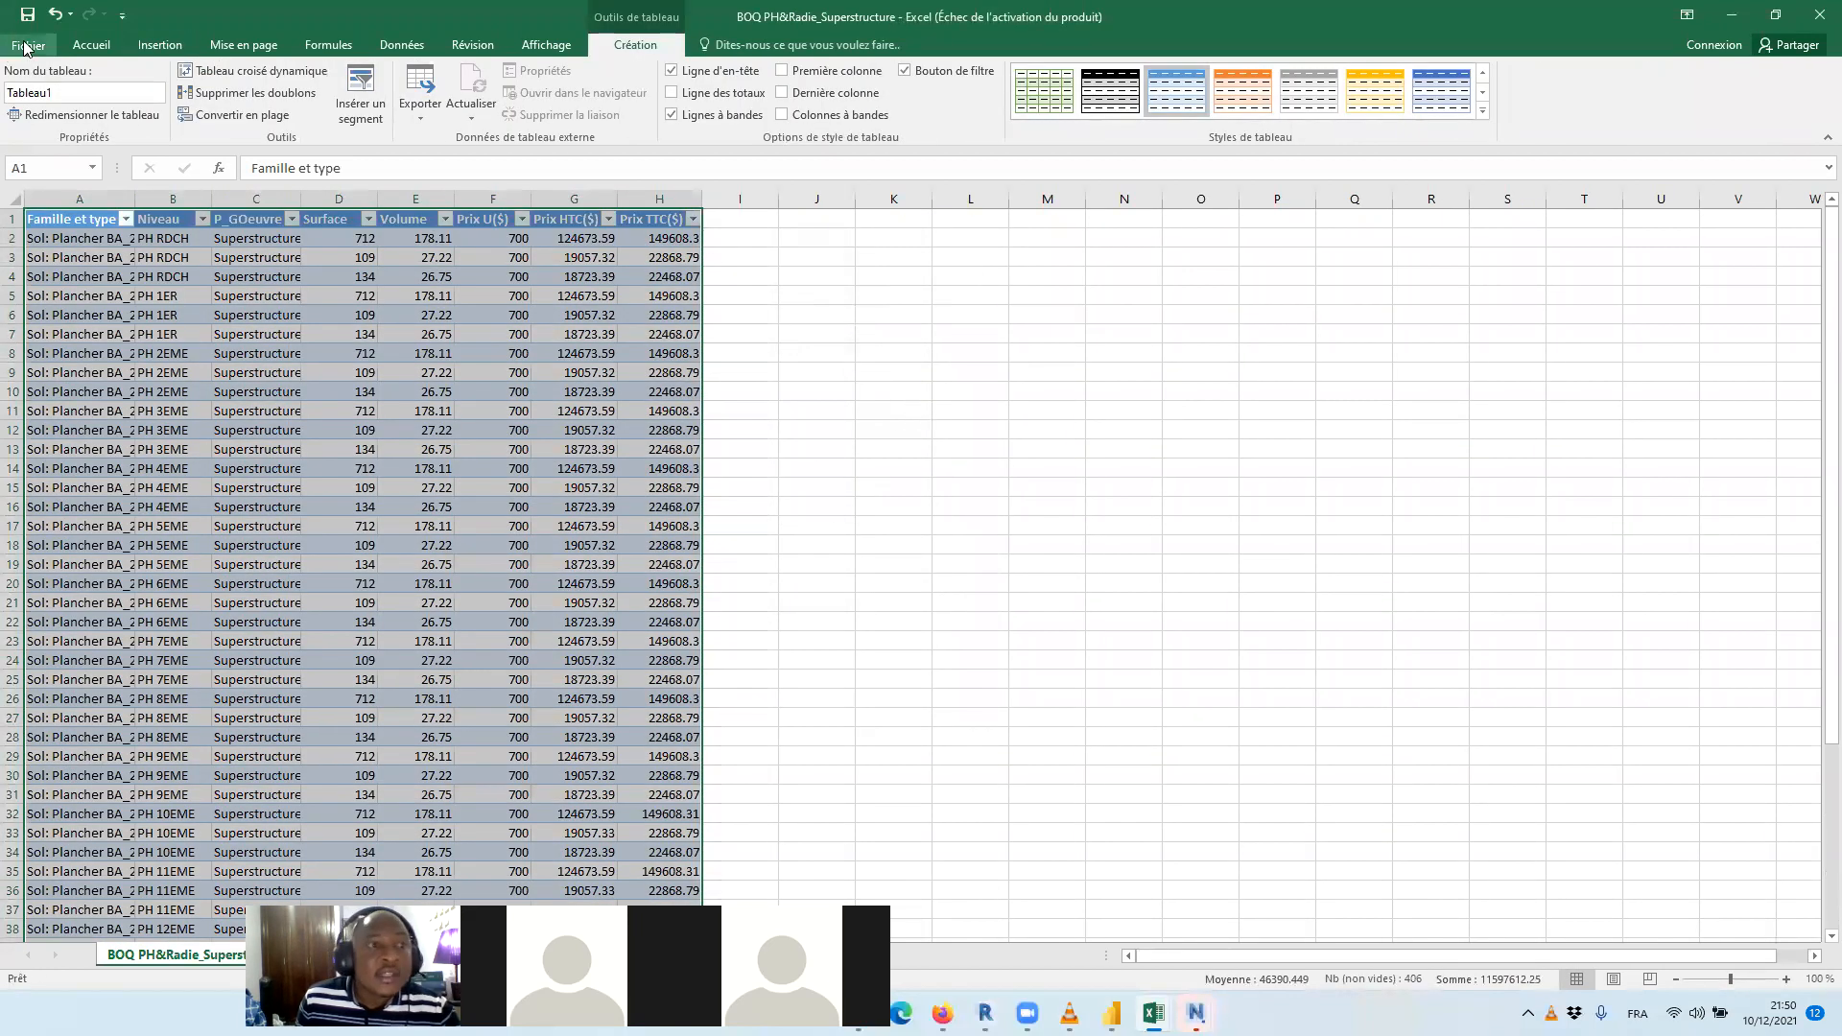
# Start saving a copy of the workbook in the Resultats folder with the file type Classeur Excel
pyautogui.click(29, 45)
pyautogui.click(52, 239)
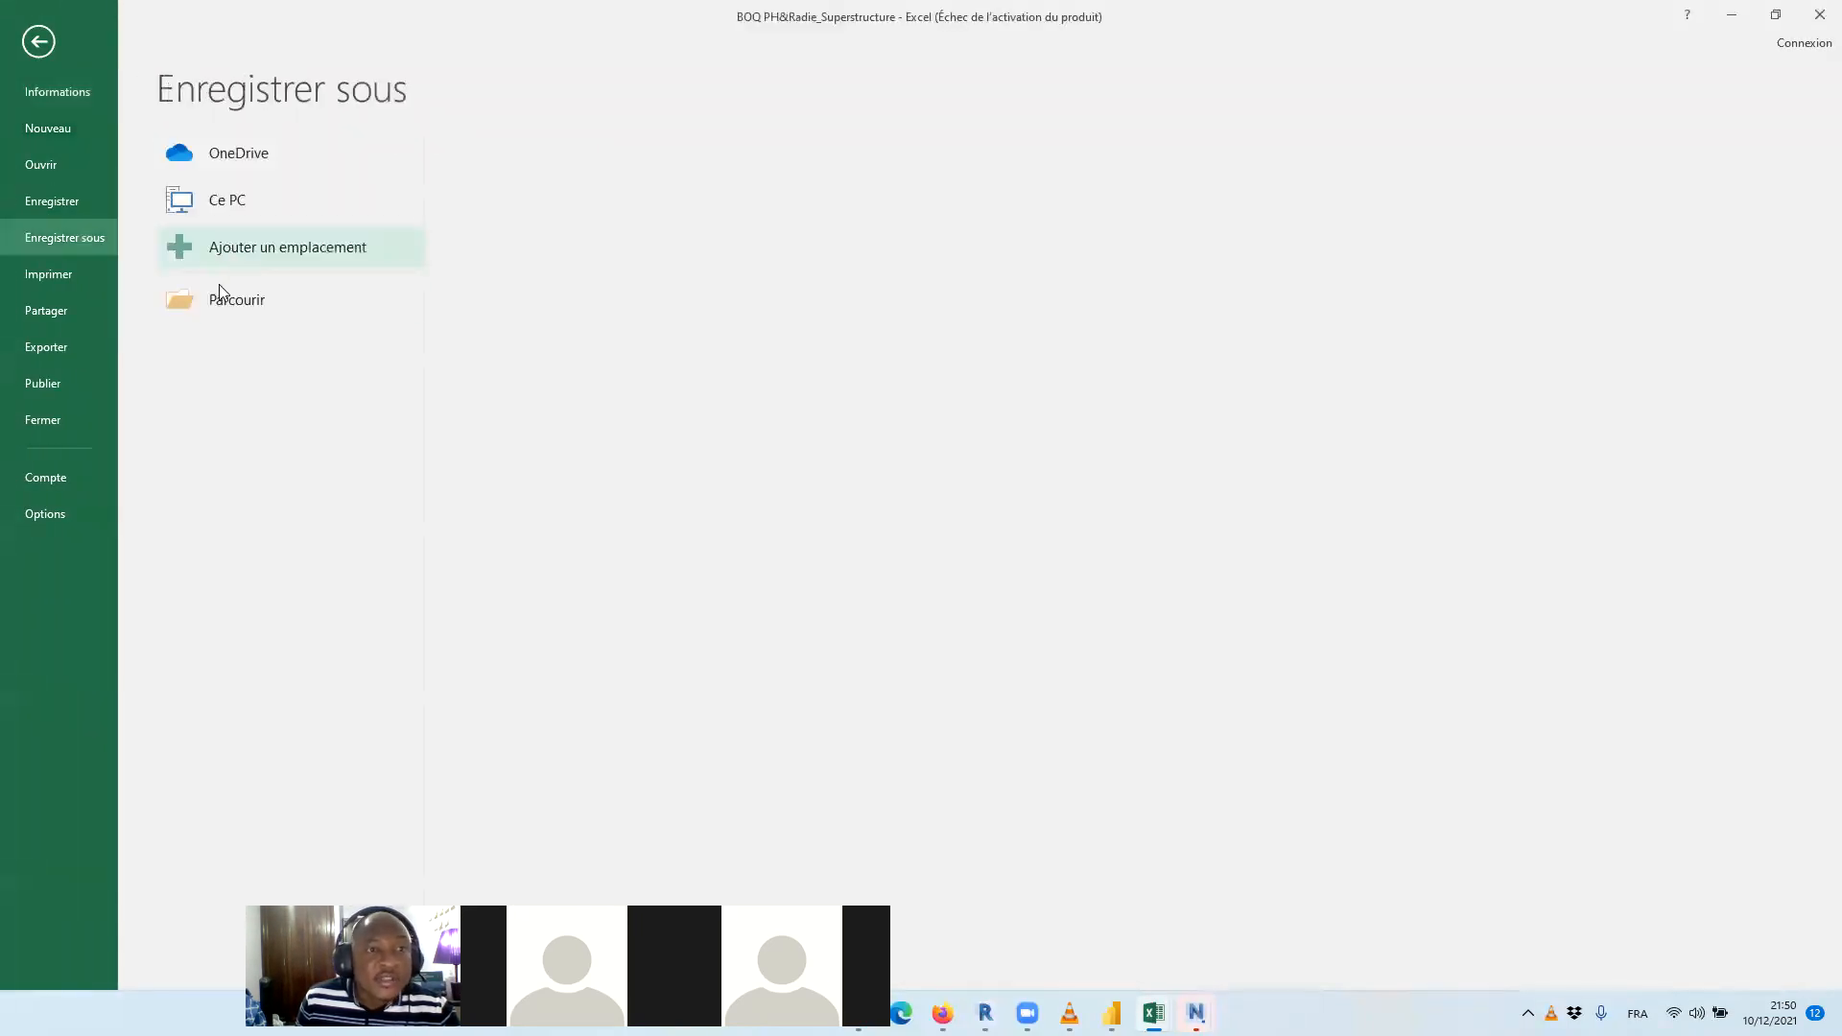
pyautogui.click(378, 296)
pyautogui.click(790, 445)
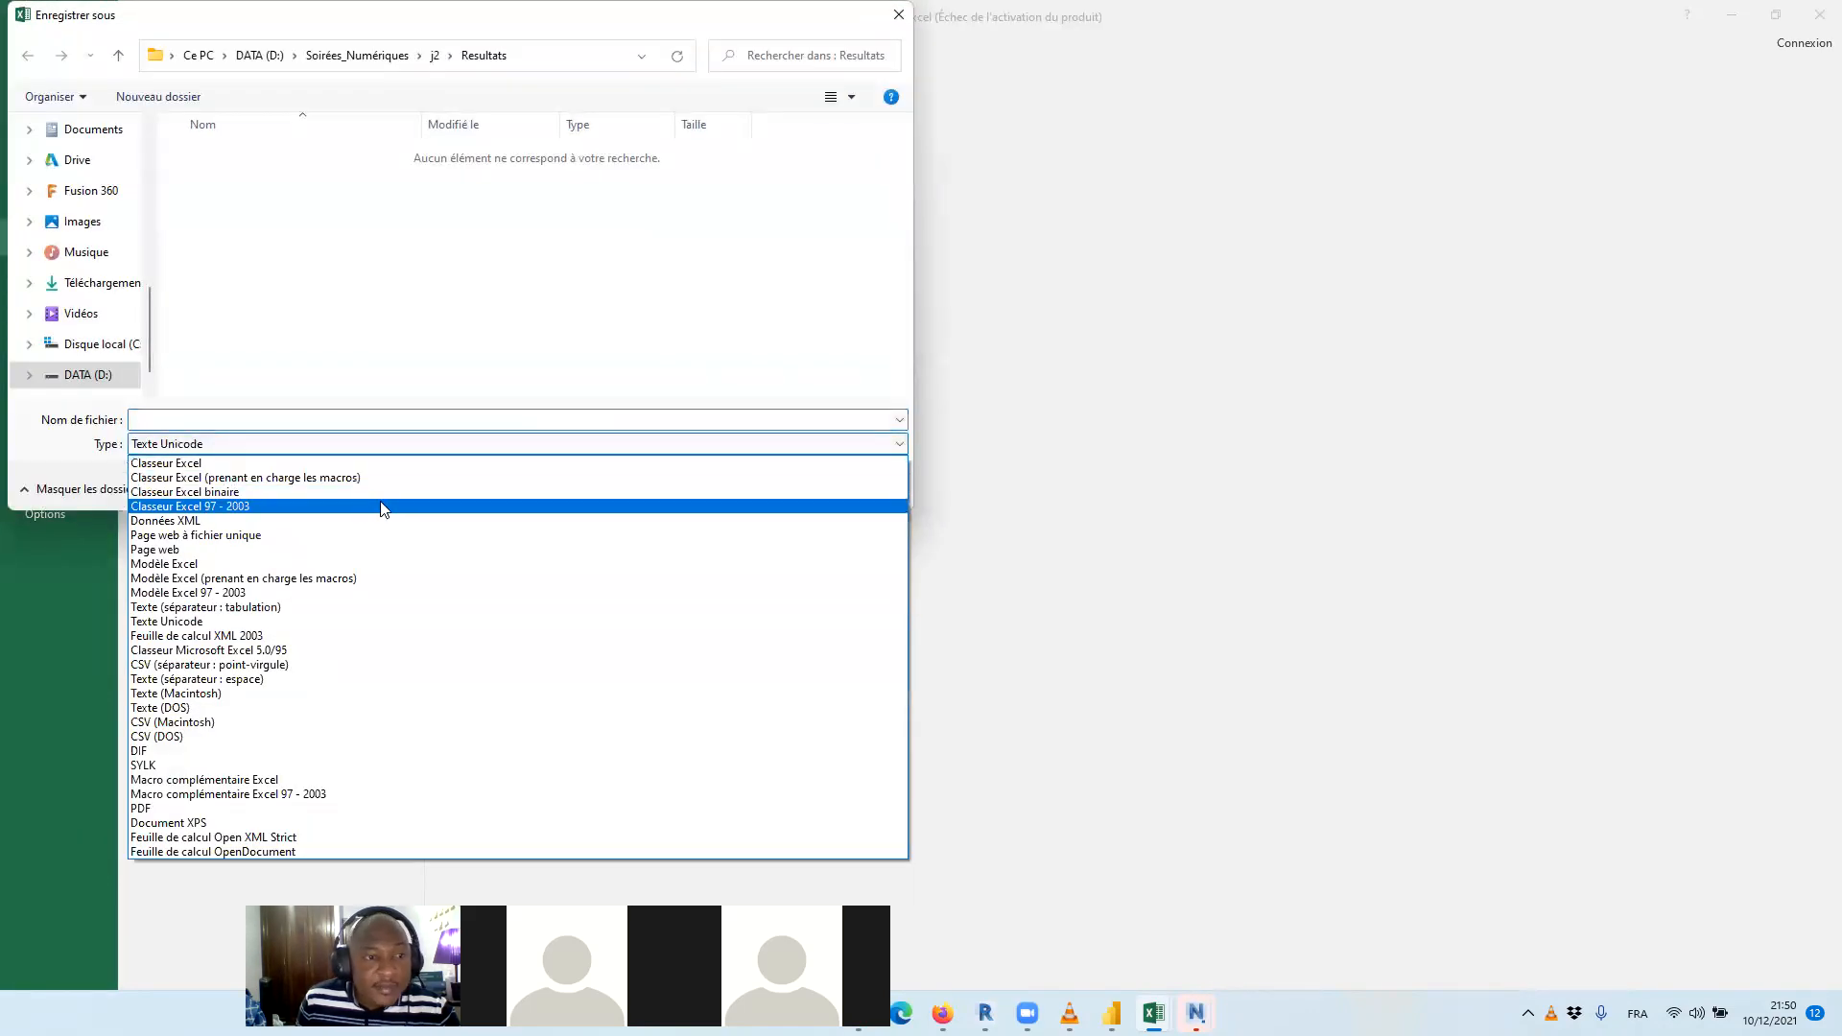
pyautogui.click(388, 465)
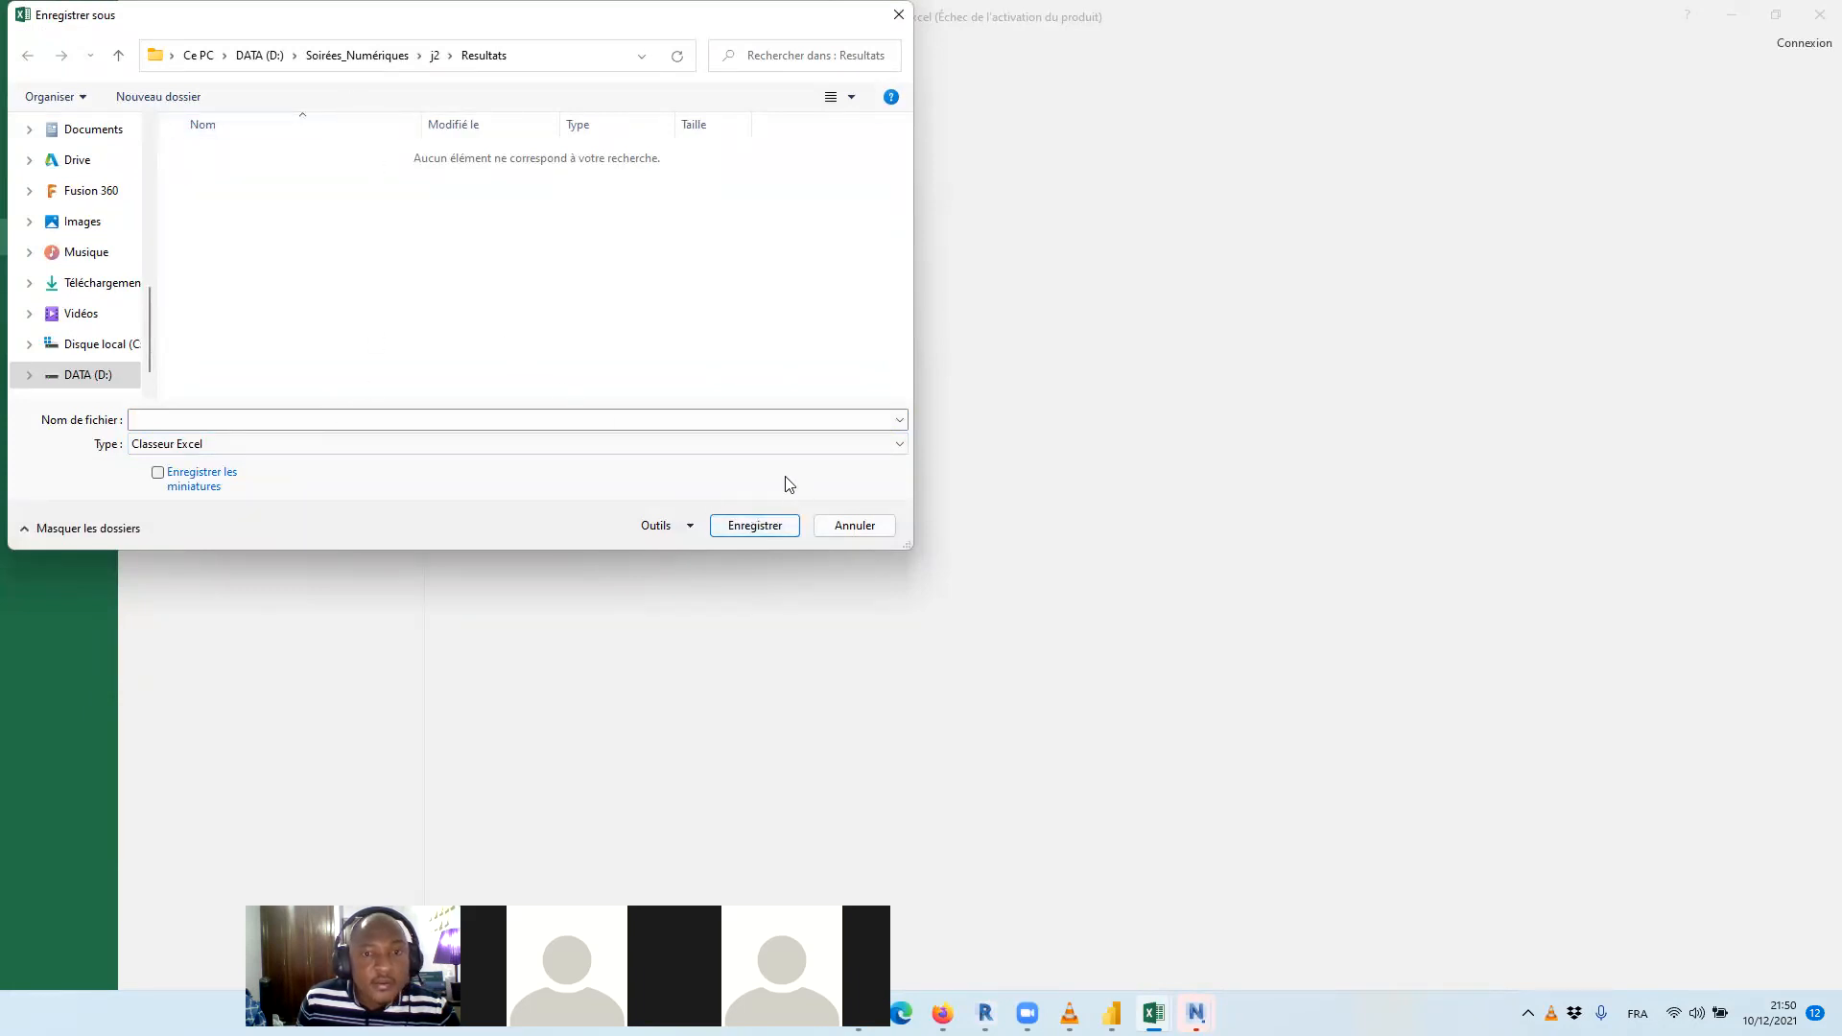
pyautogui.click(683, 446)
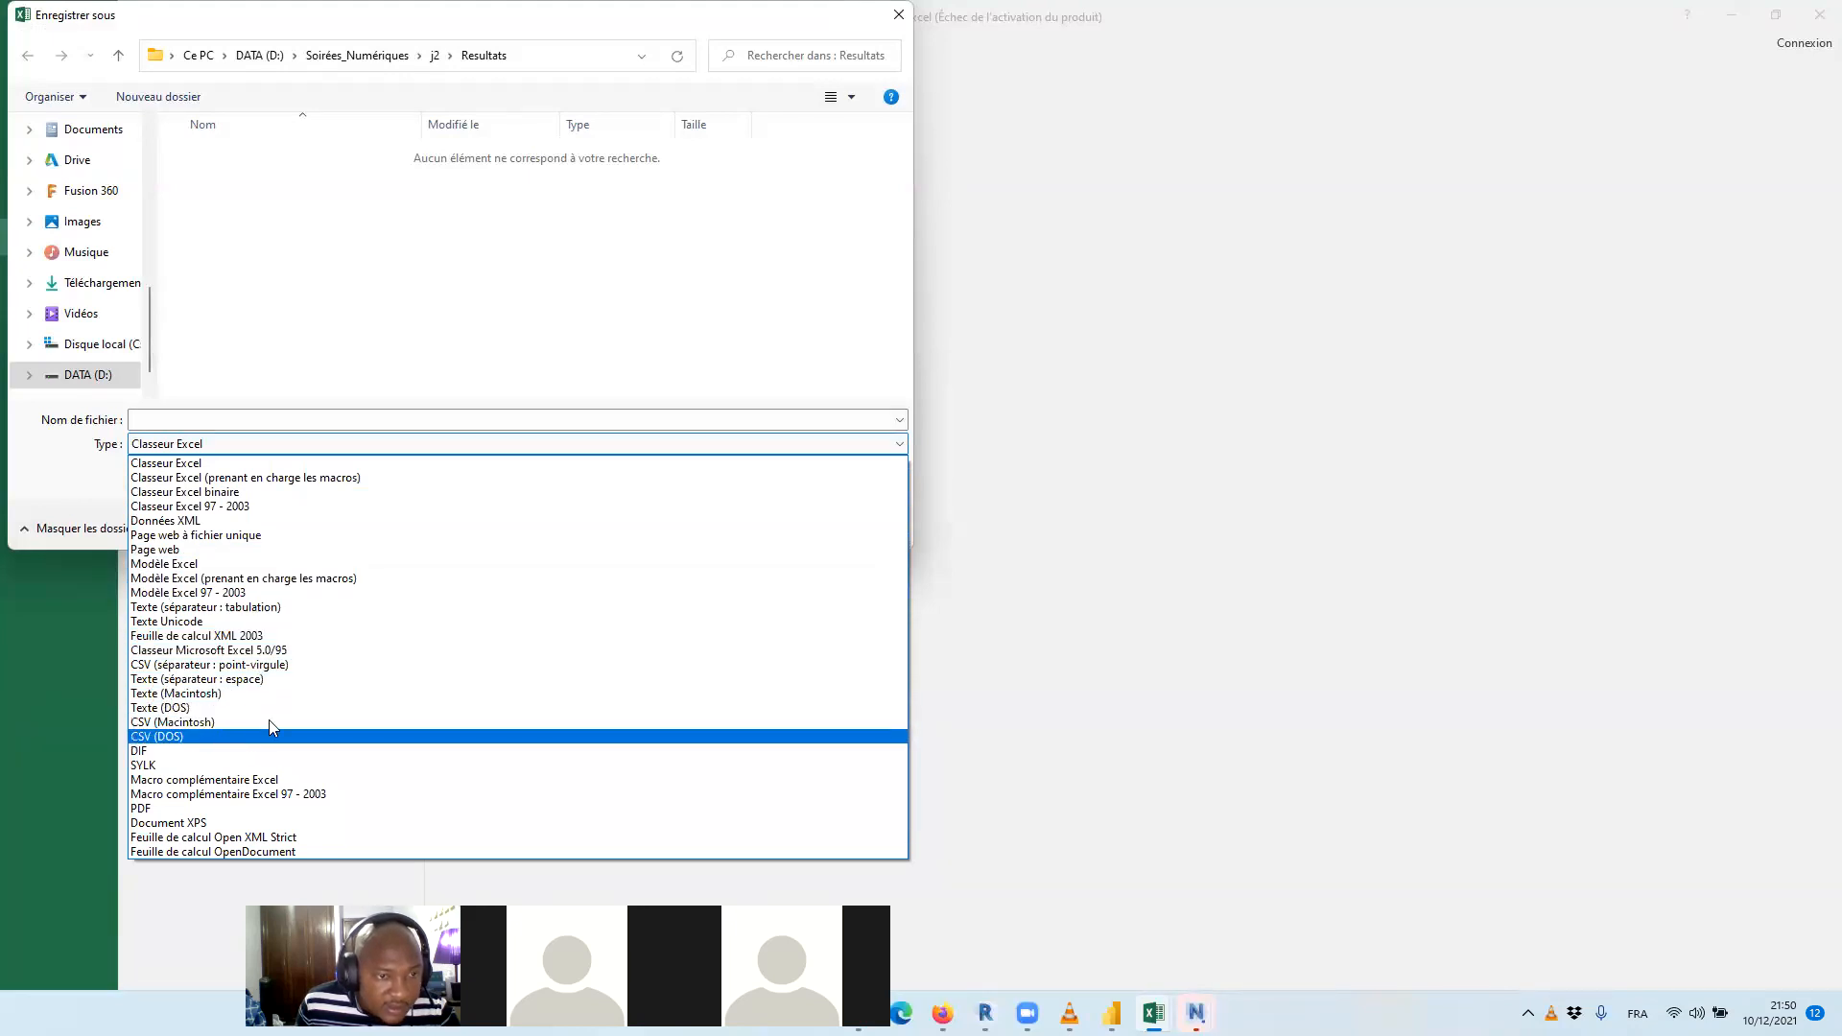
pyautogui.click(524, 332)
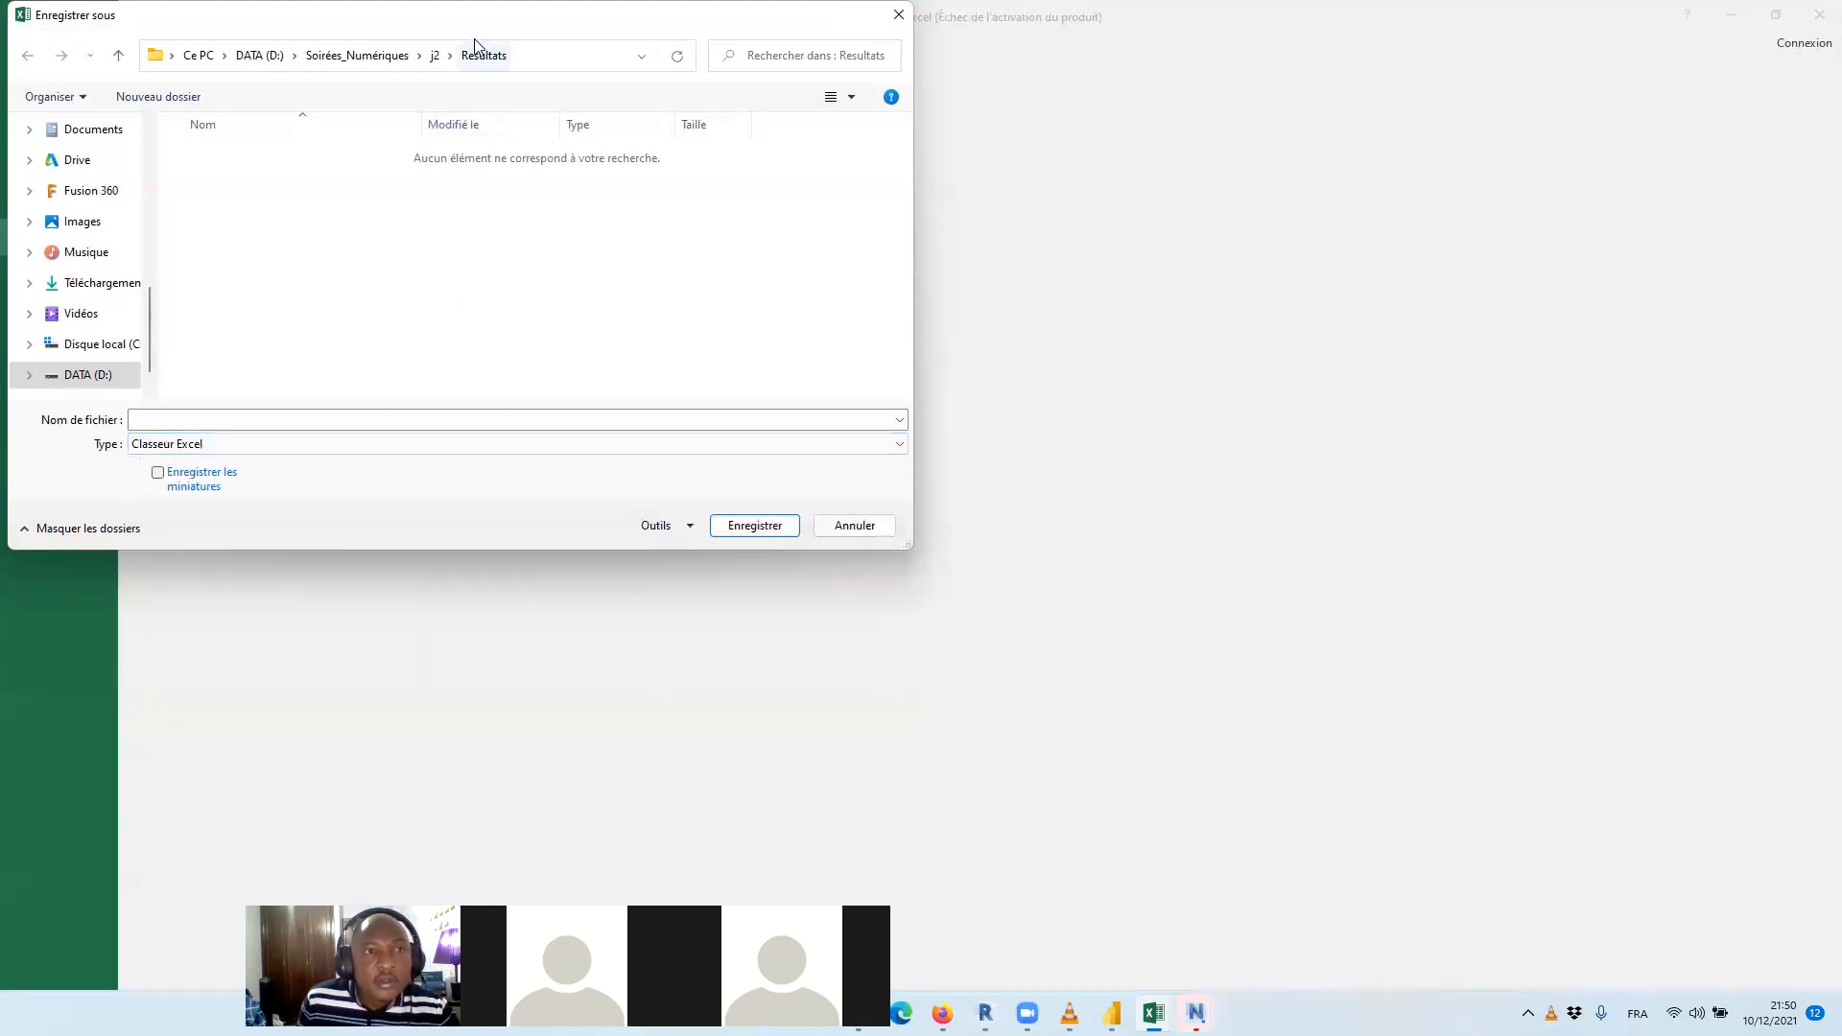
pyautogui.moveTo(867, 909); pyautogui.dragTo(1082, 572)
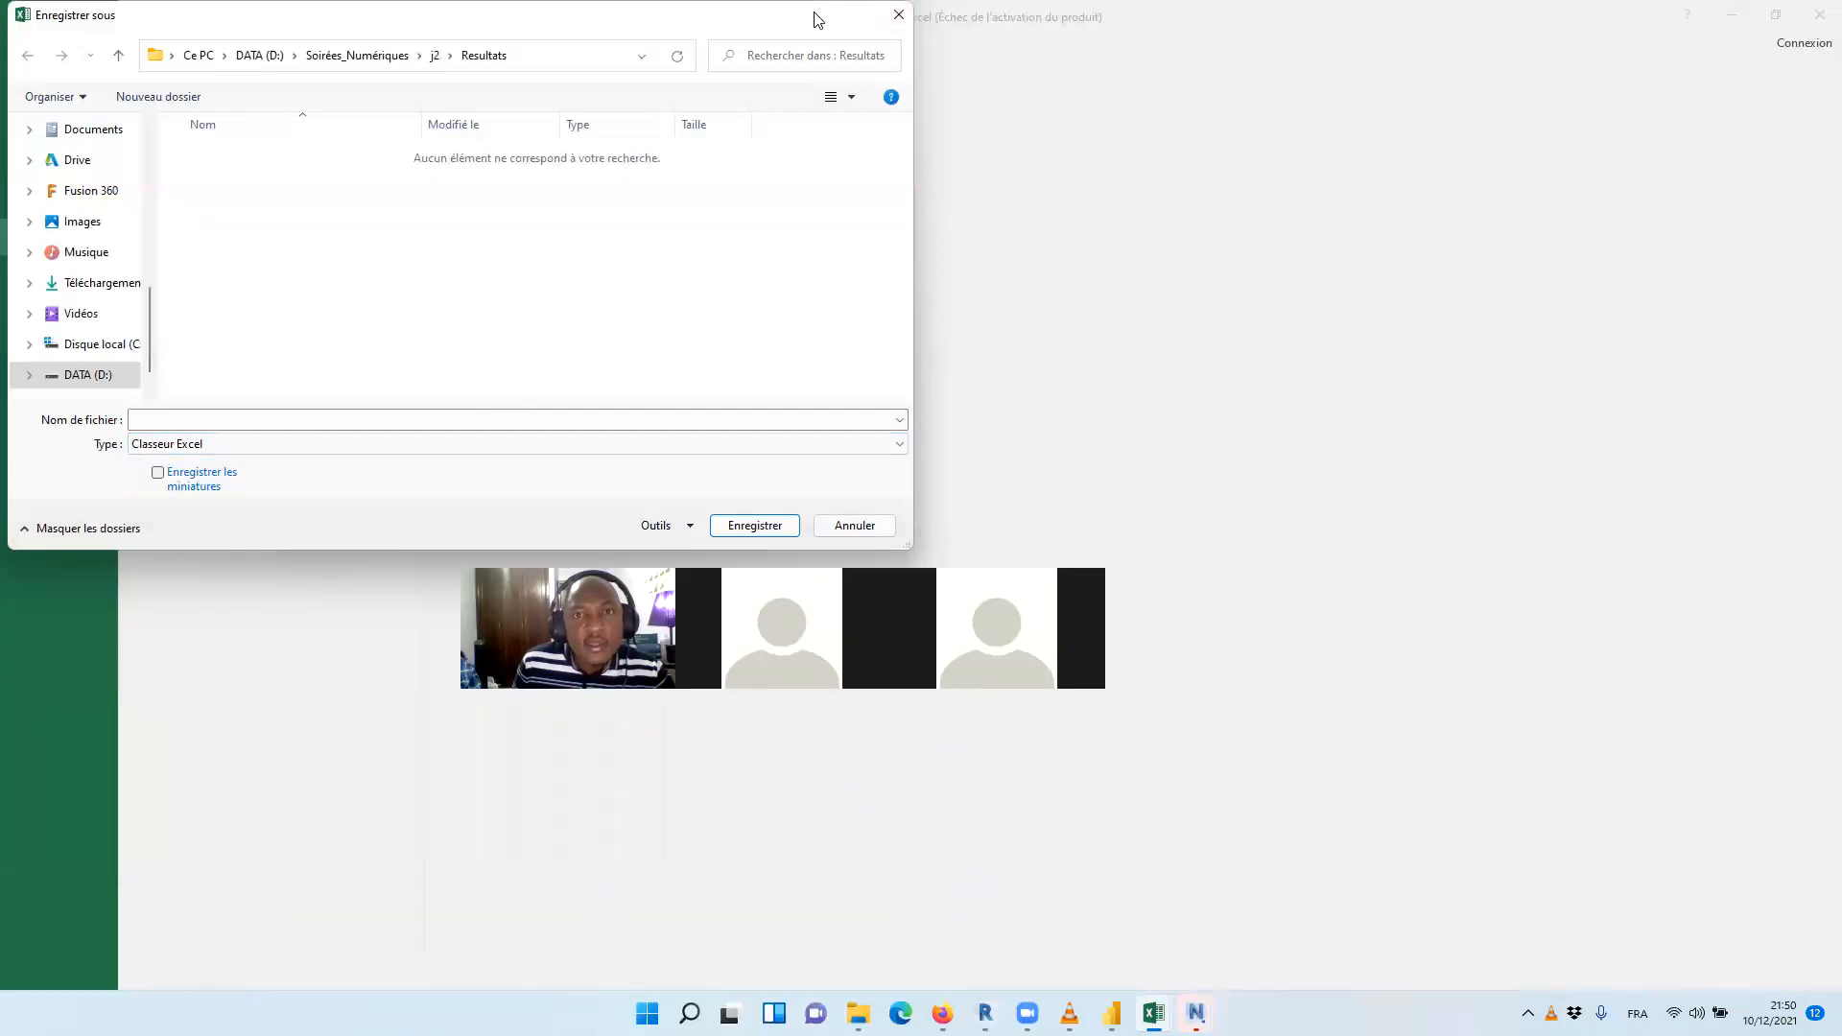
pyautogui.moveTo(817, 19); pyautogui.dragTo(883, 129)
# Name the file BOQ PH&Radie_Superstructure without the .csv extension and save the workbook
pyautogui.click(391, 530)
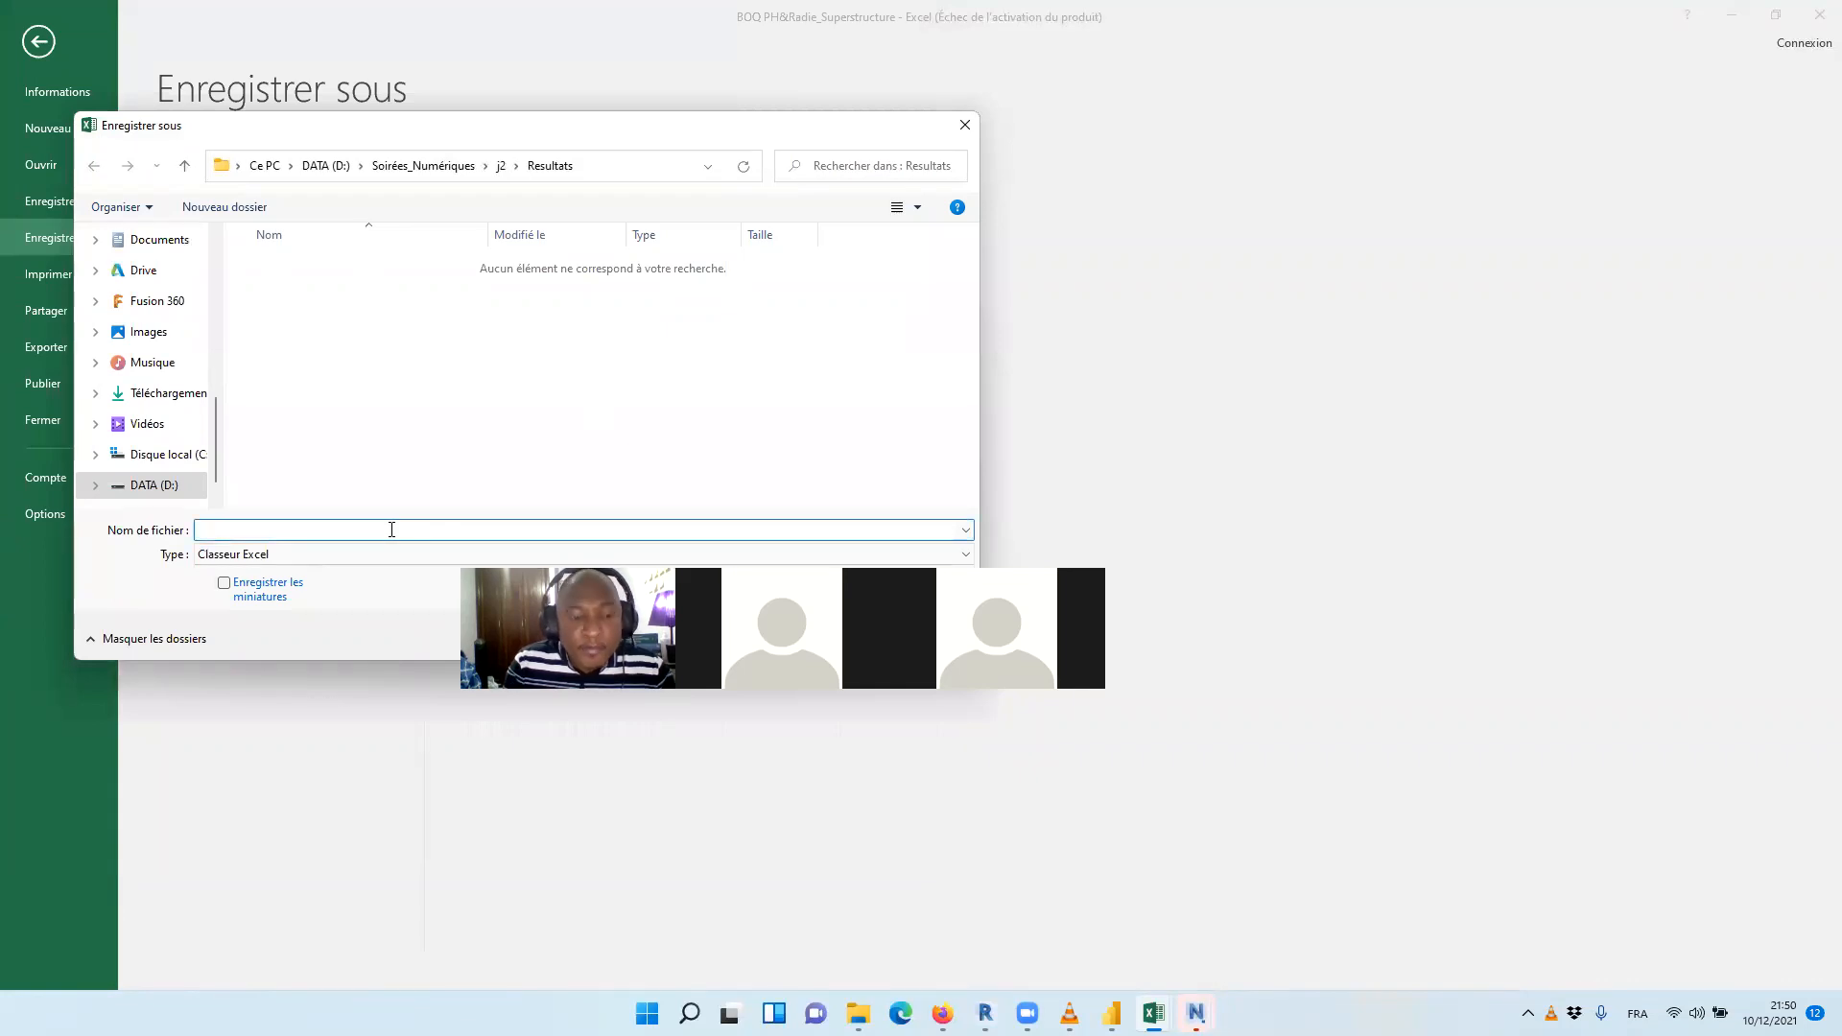
pyautogui.write('BOQ')
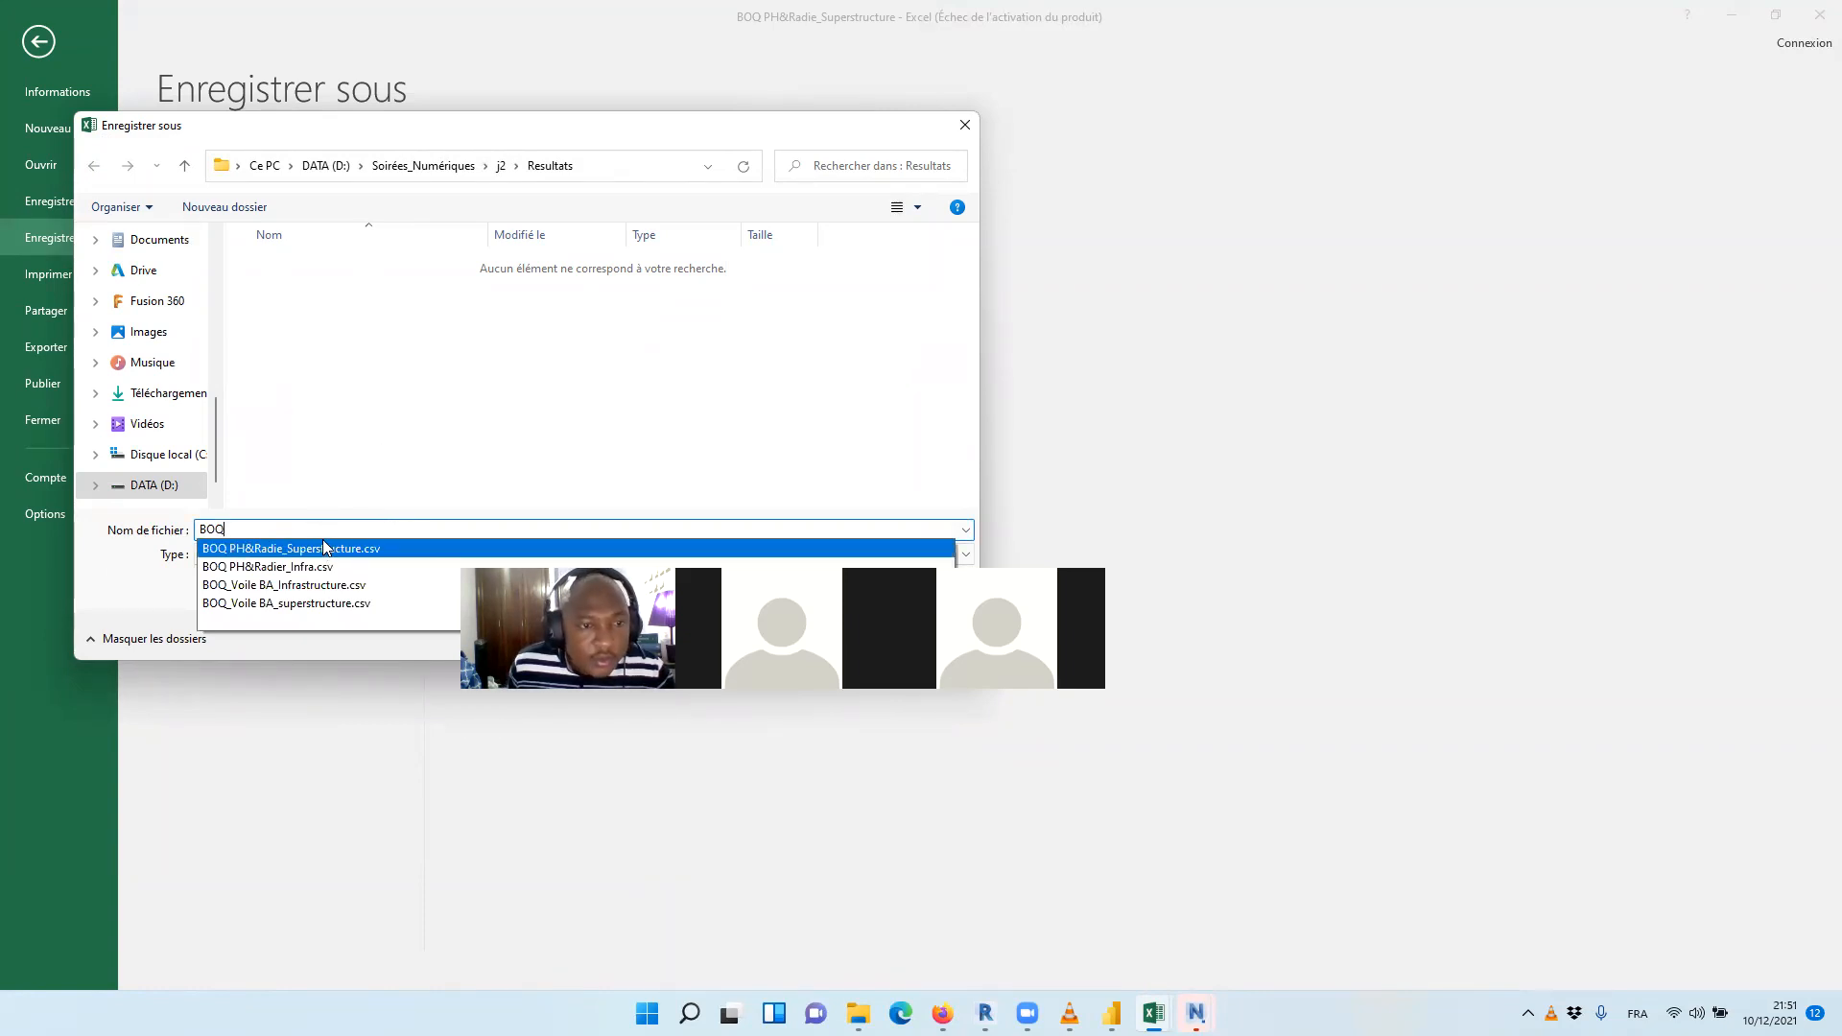
pyautogui.click(409, 541)
pyautogui.click(395, 530)
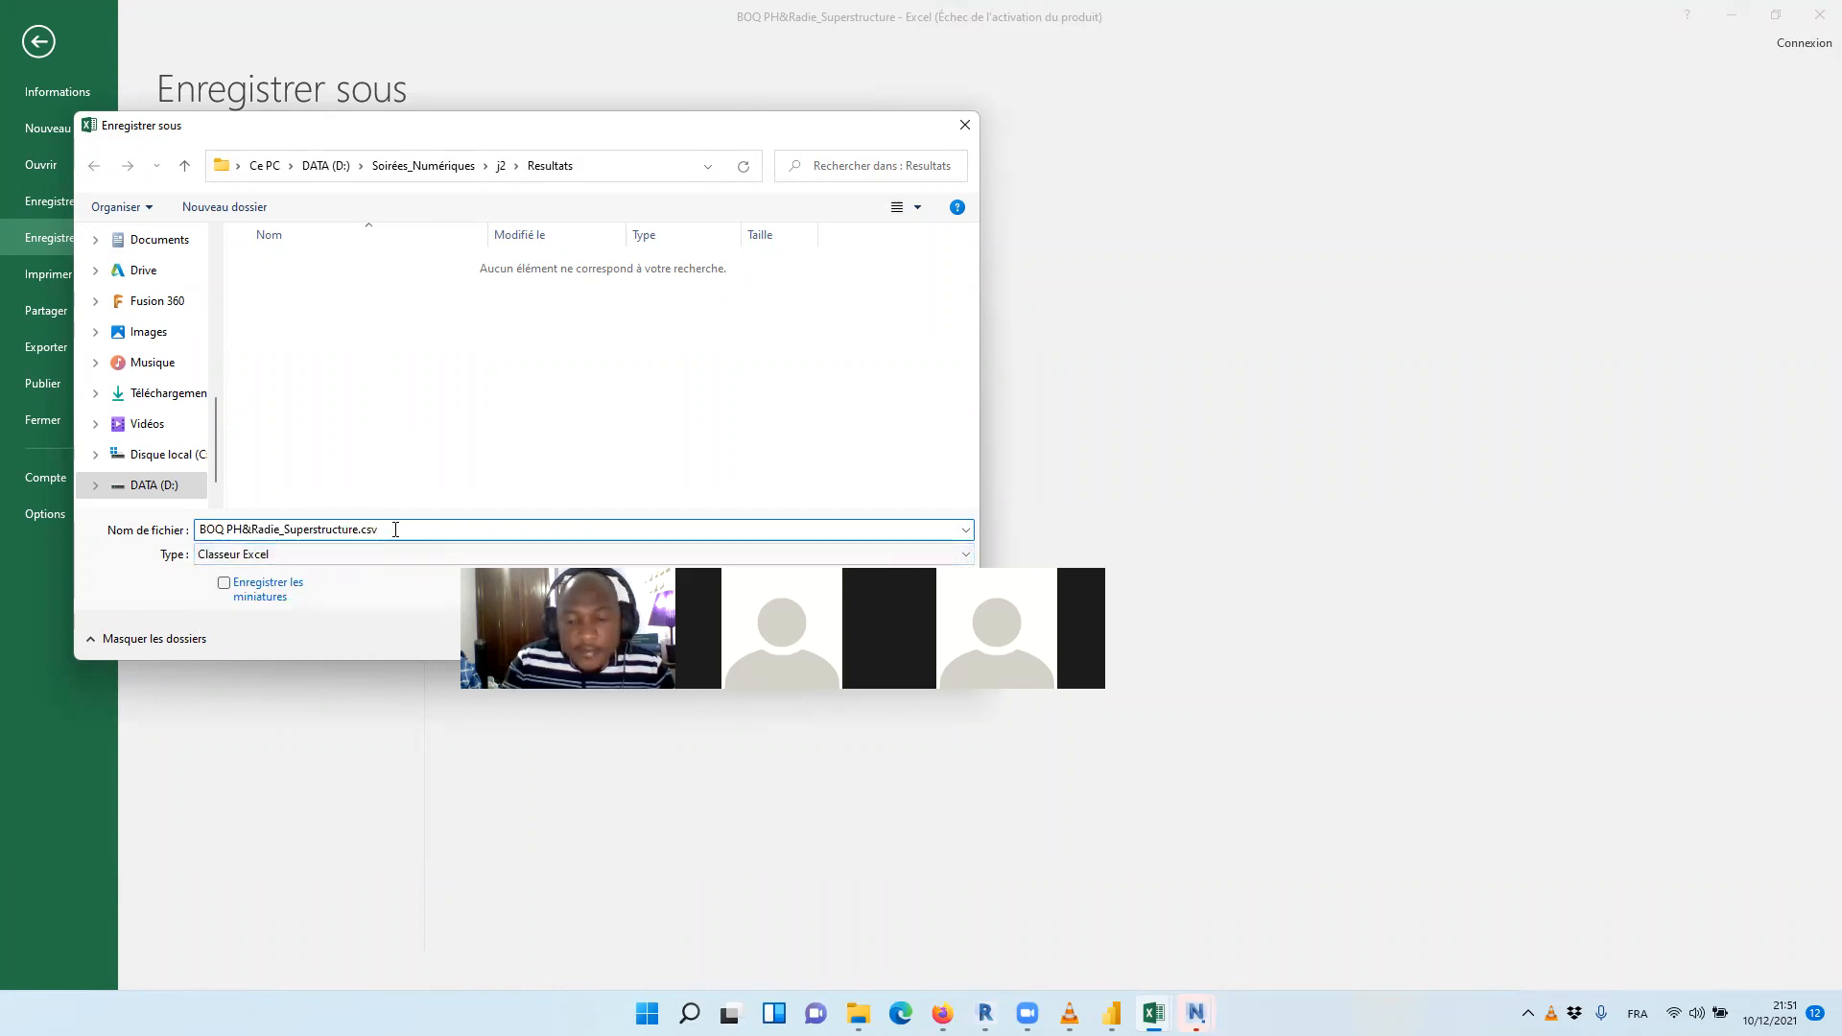
pyautogui.press('BackSpace')
pyautogui.press('BackSpace')
pyautogui.press('BackSpace')
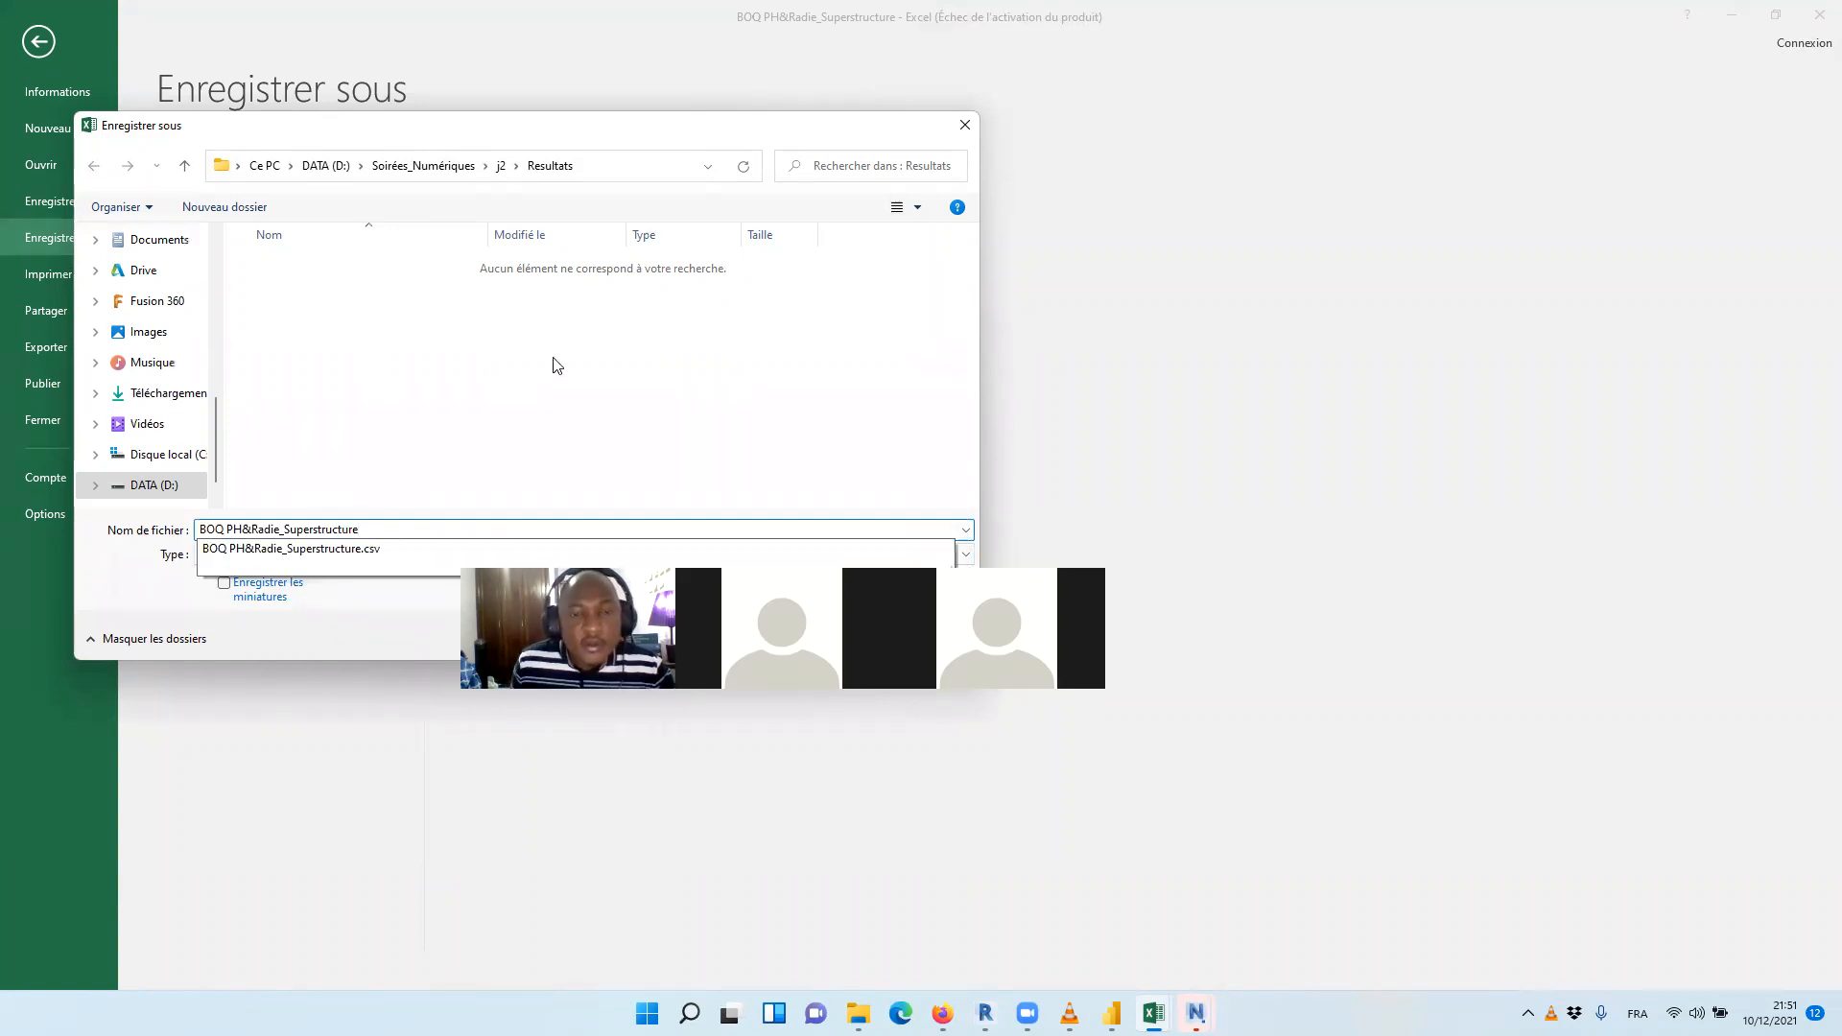
pyautogui.click(820, 526)
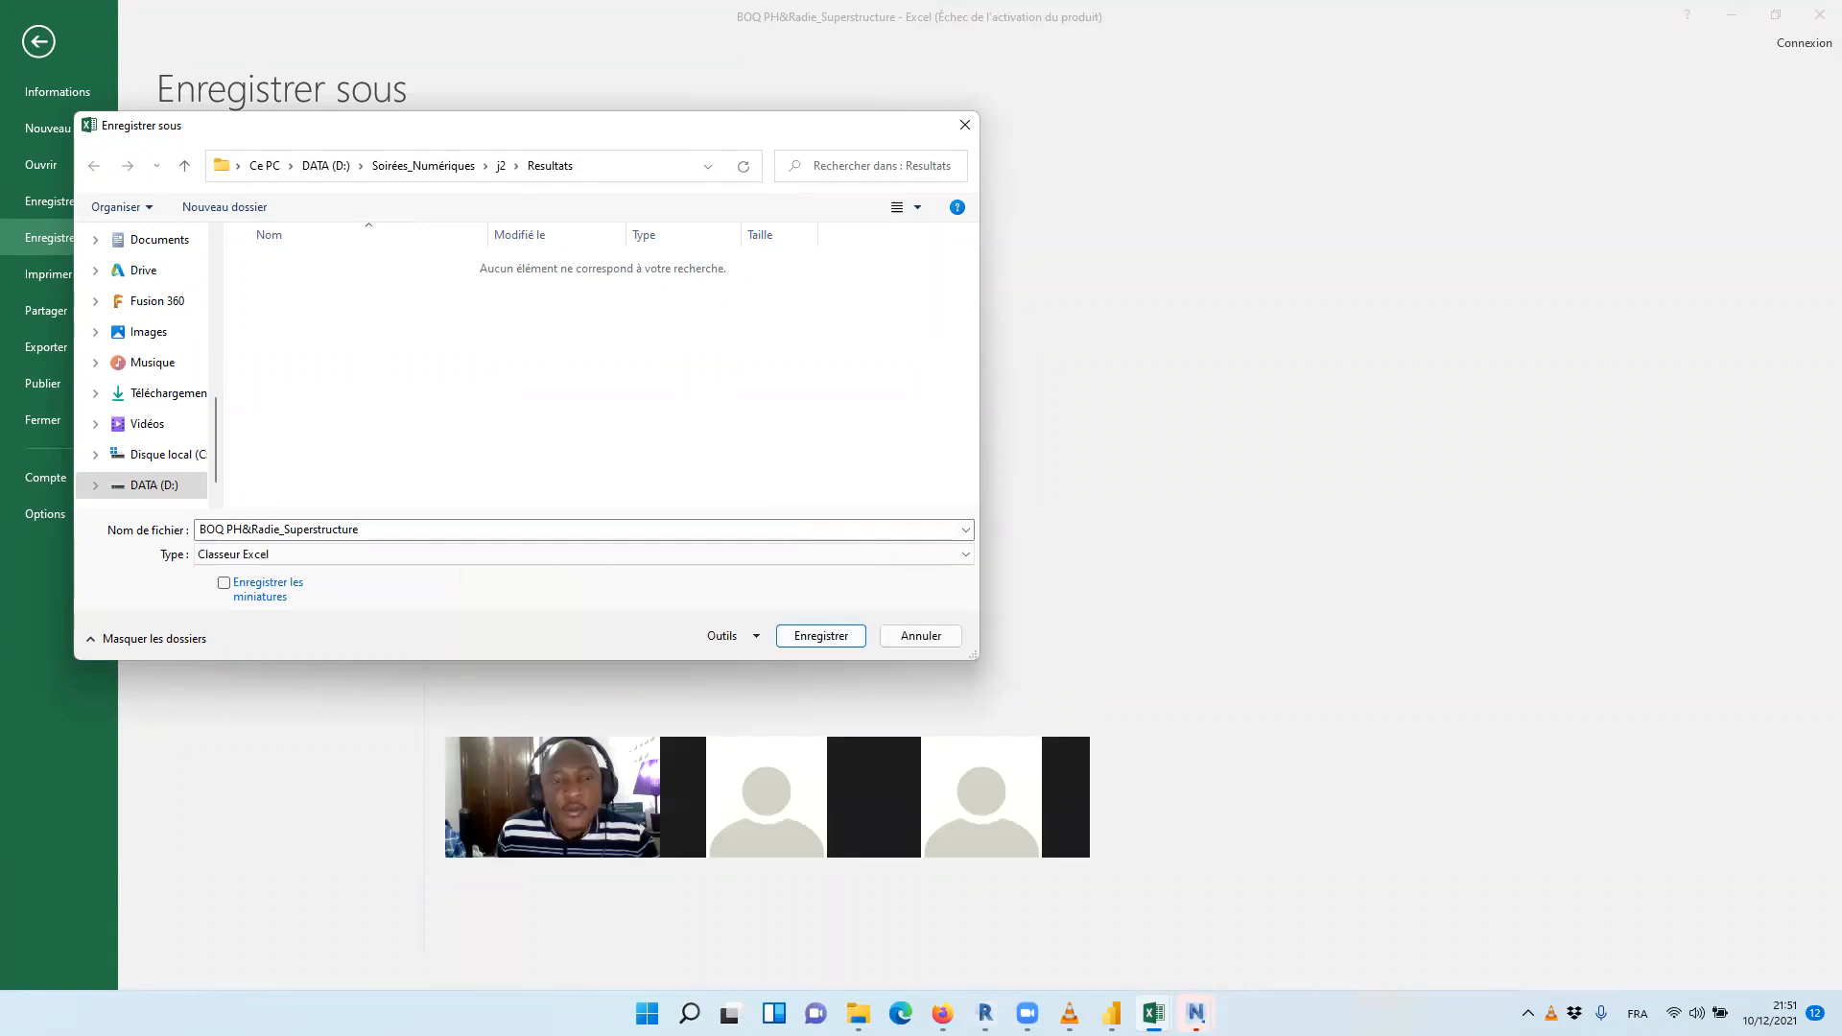
pyautogui.press('Return')
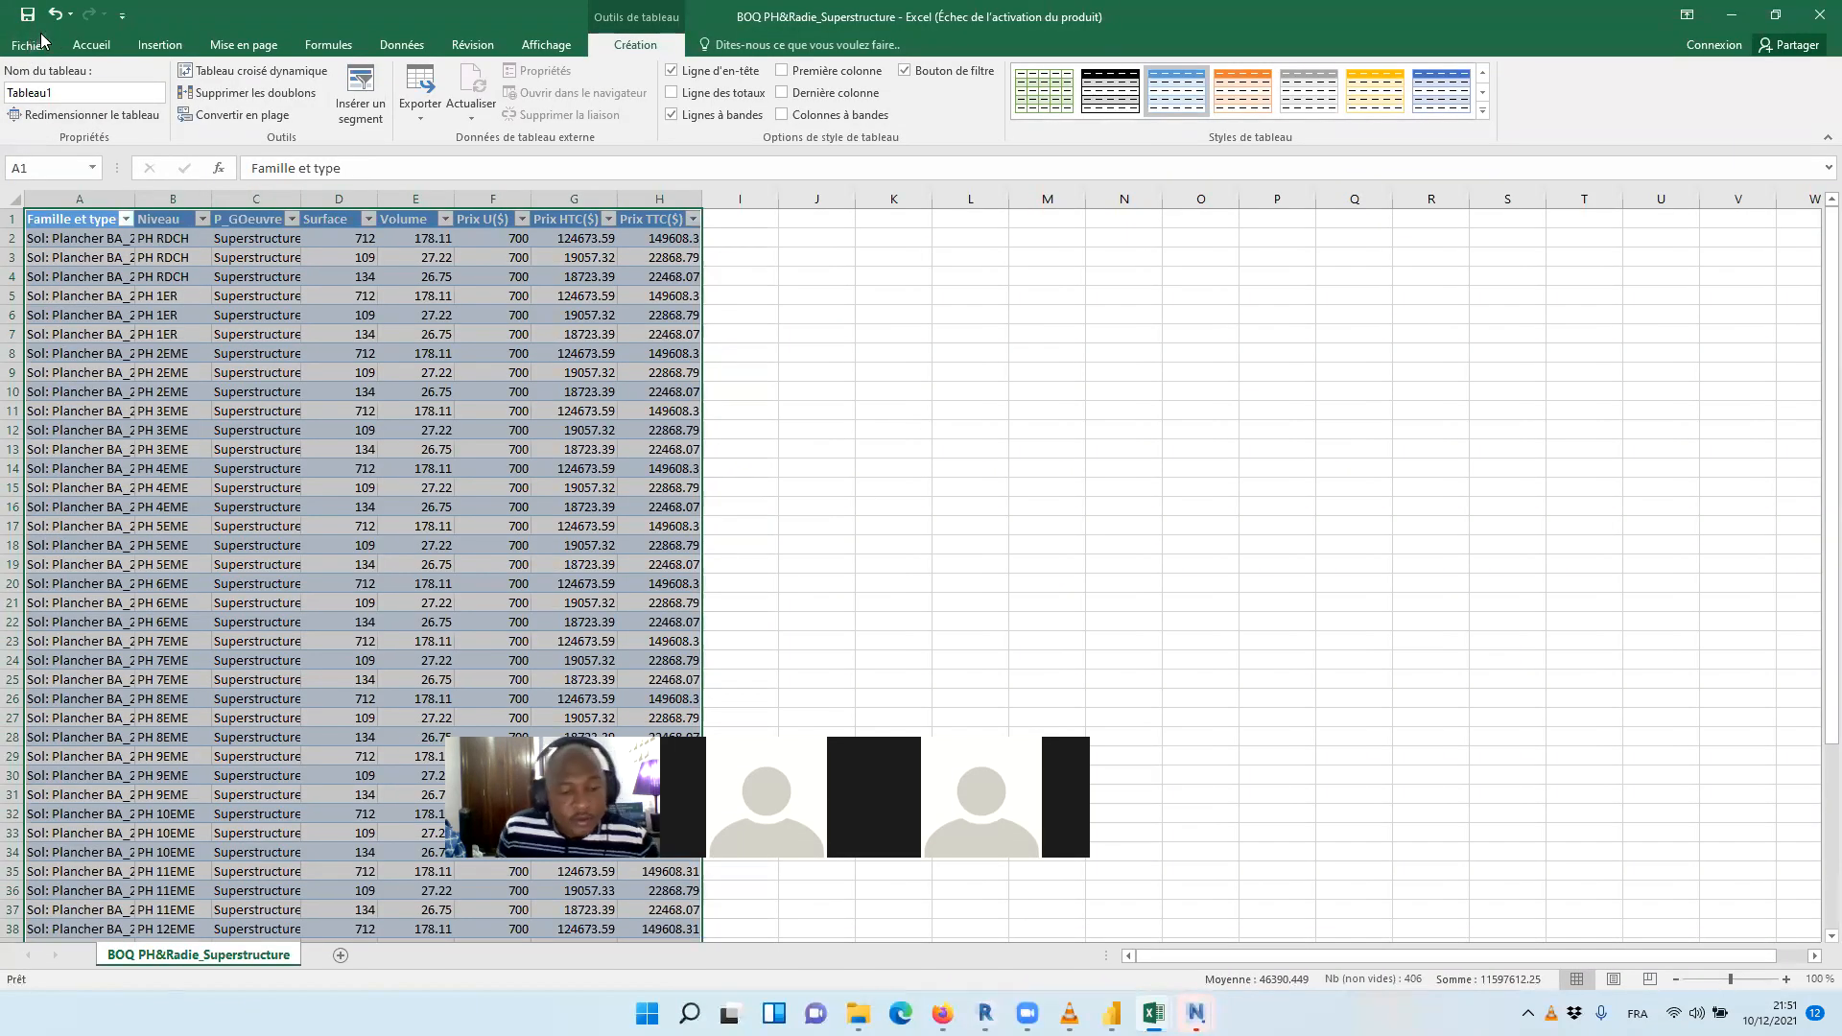
# Create a blank workbook, and open the BOQ PH&Radier_Infra CSV file from the Resultats folder
pyautogui.hotkey('ctrl', 'n')
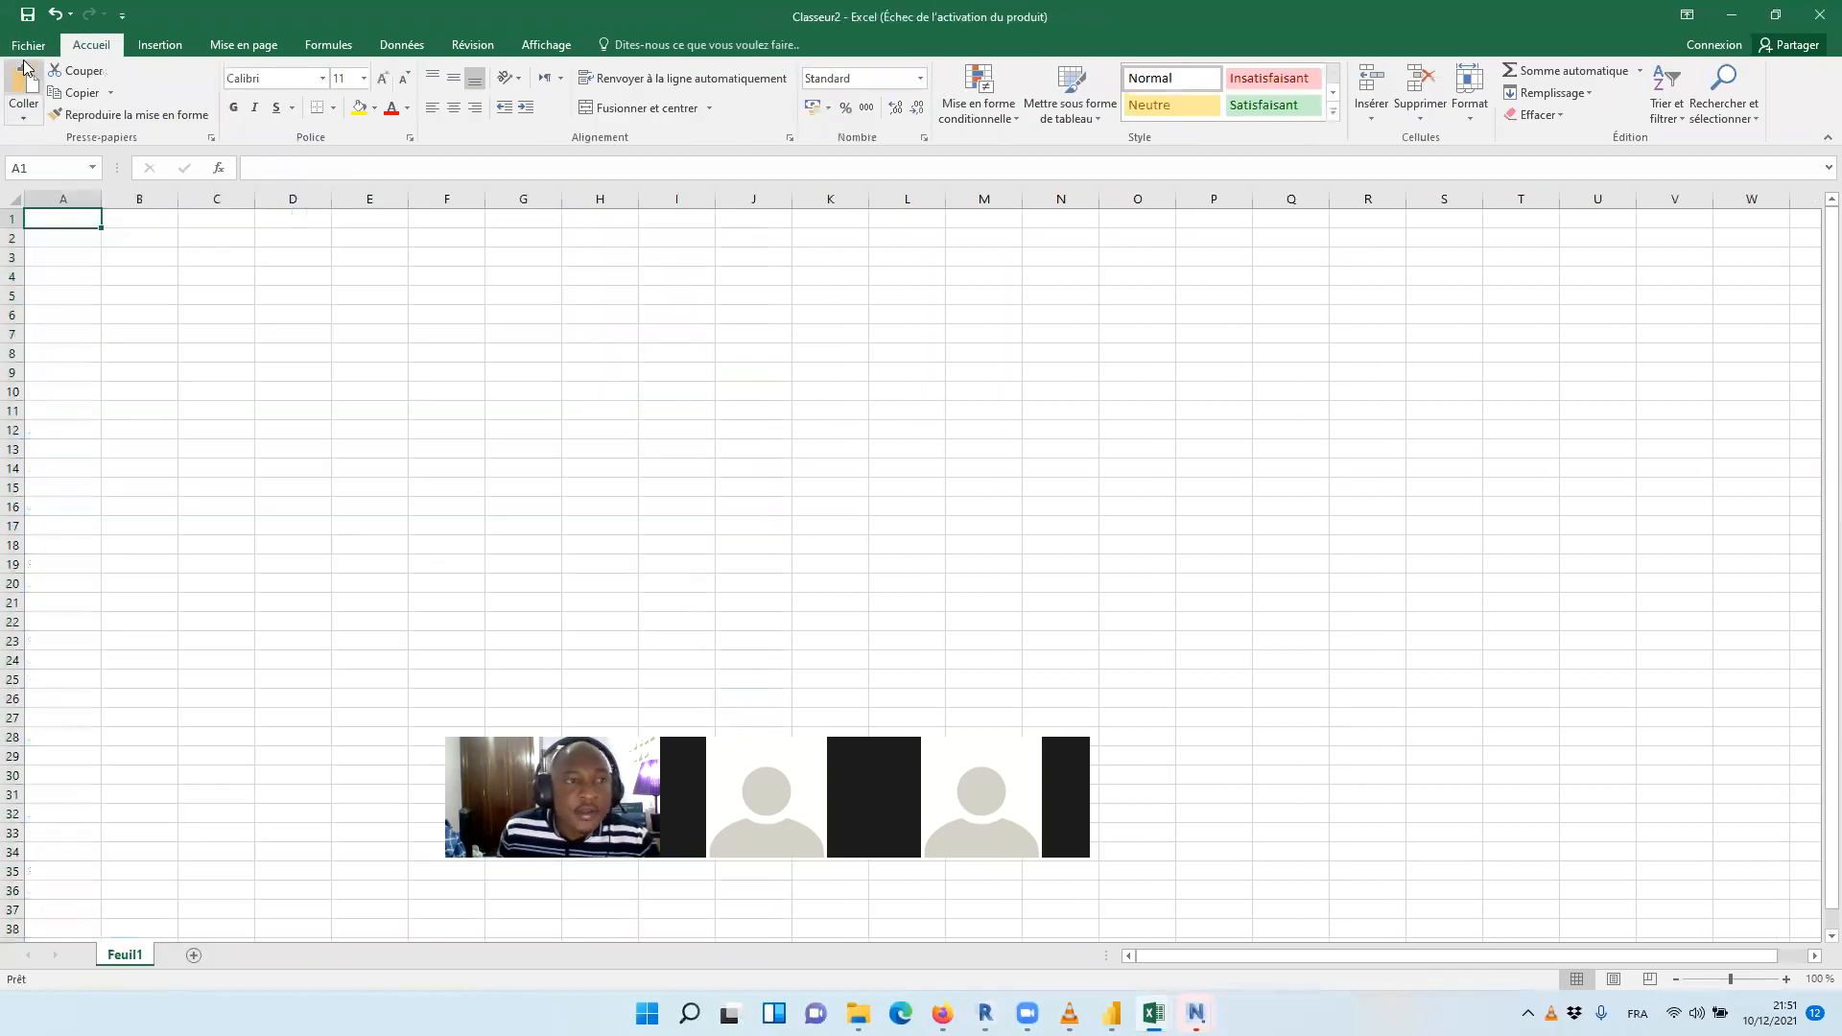
pyautogui.click(29, 45)
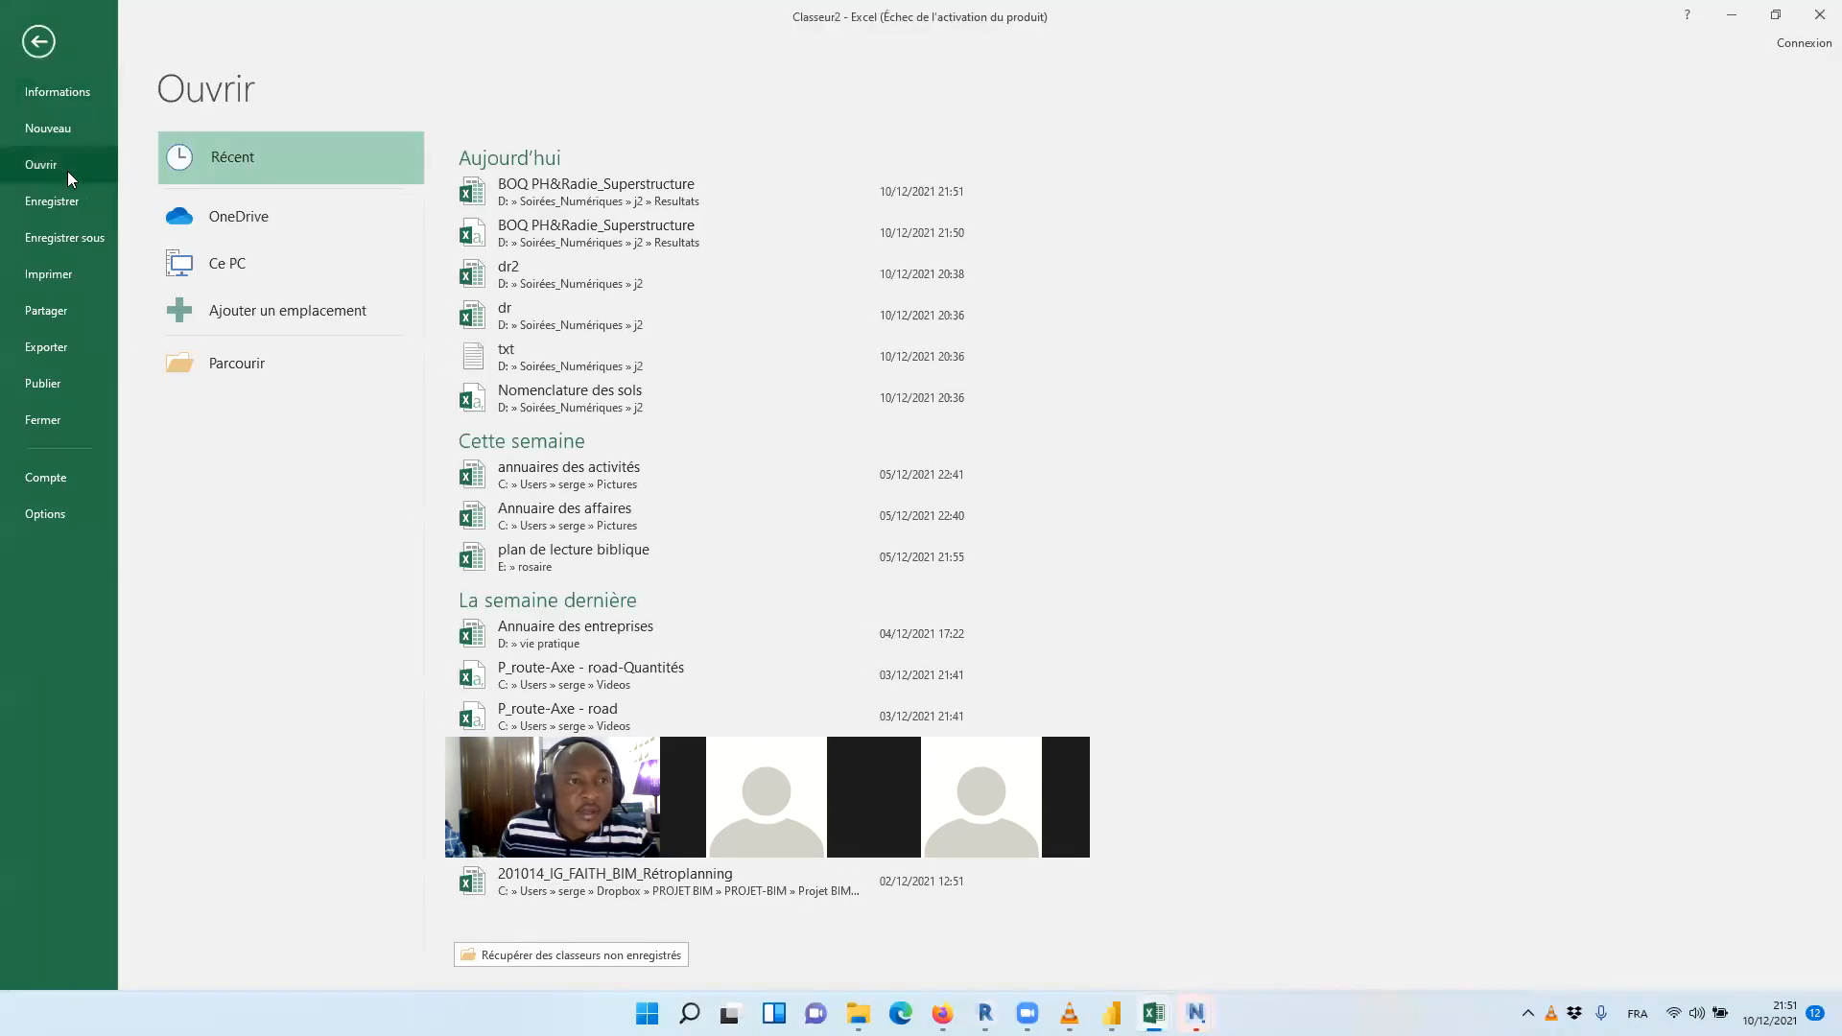
pyautogui.click(230, 365)
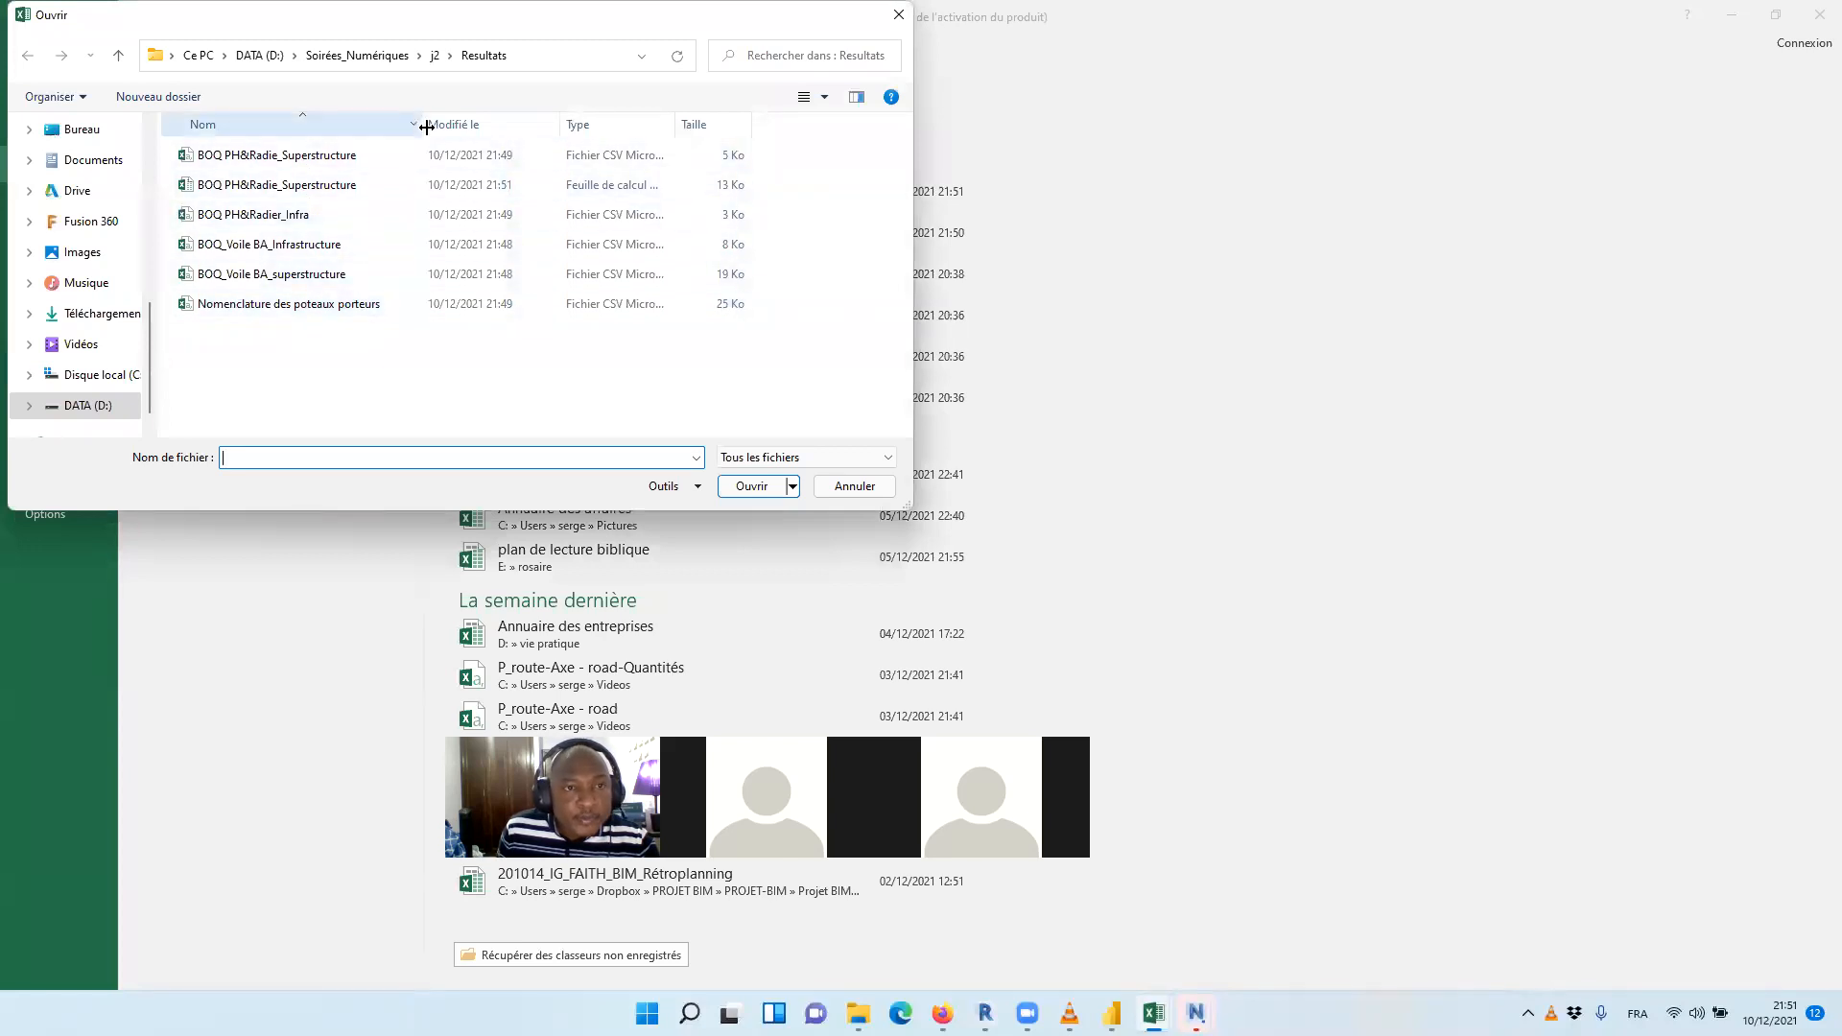
pyautogui.moveTo(420, 124); pyautogui.dragTo(474, 124)
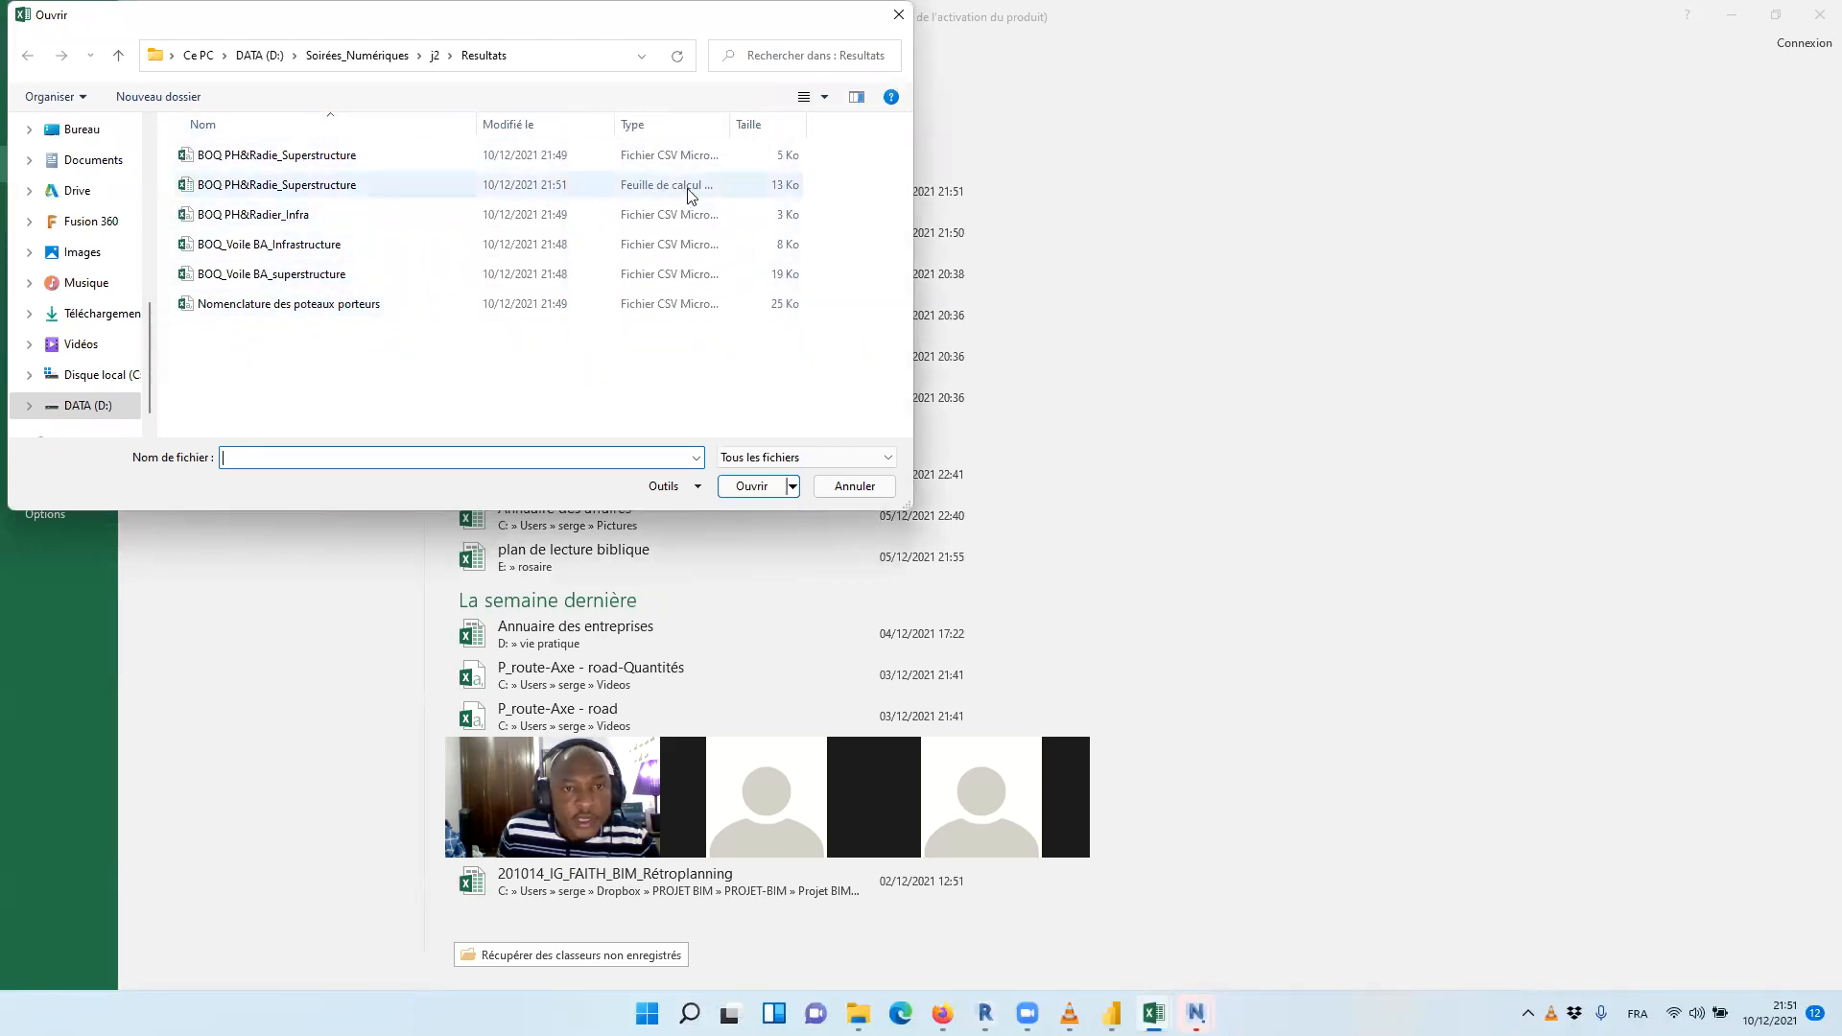
pyautogui.click(313, 216)
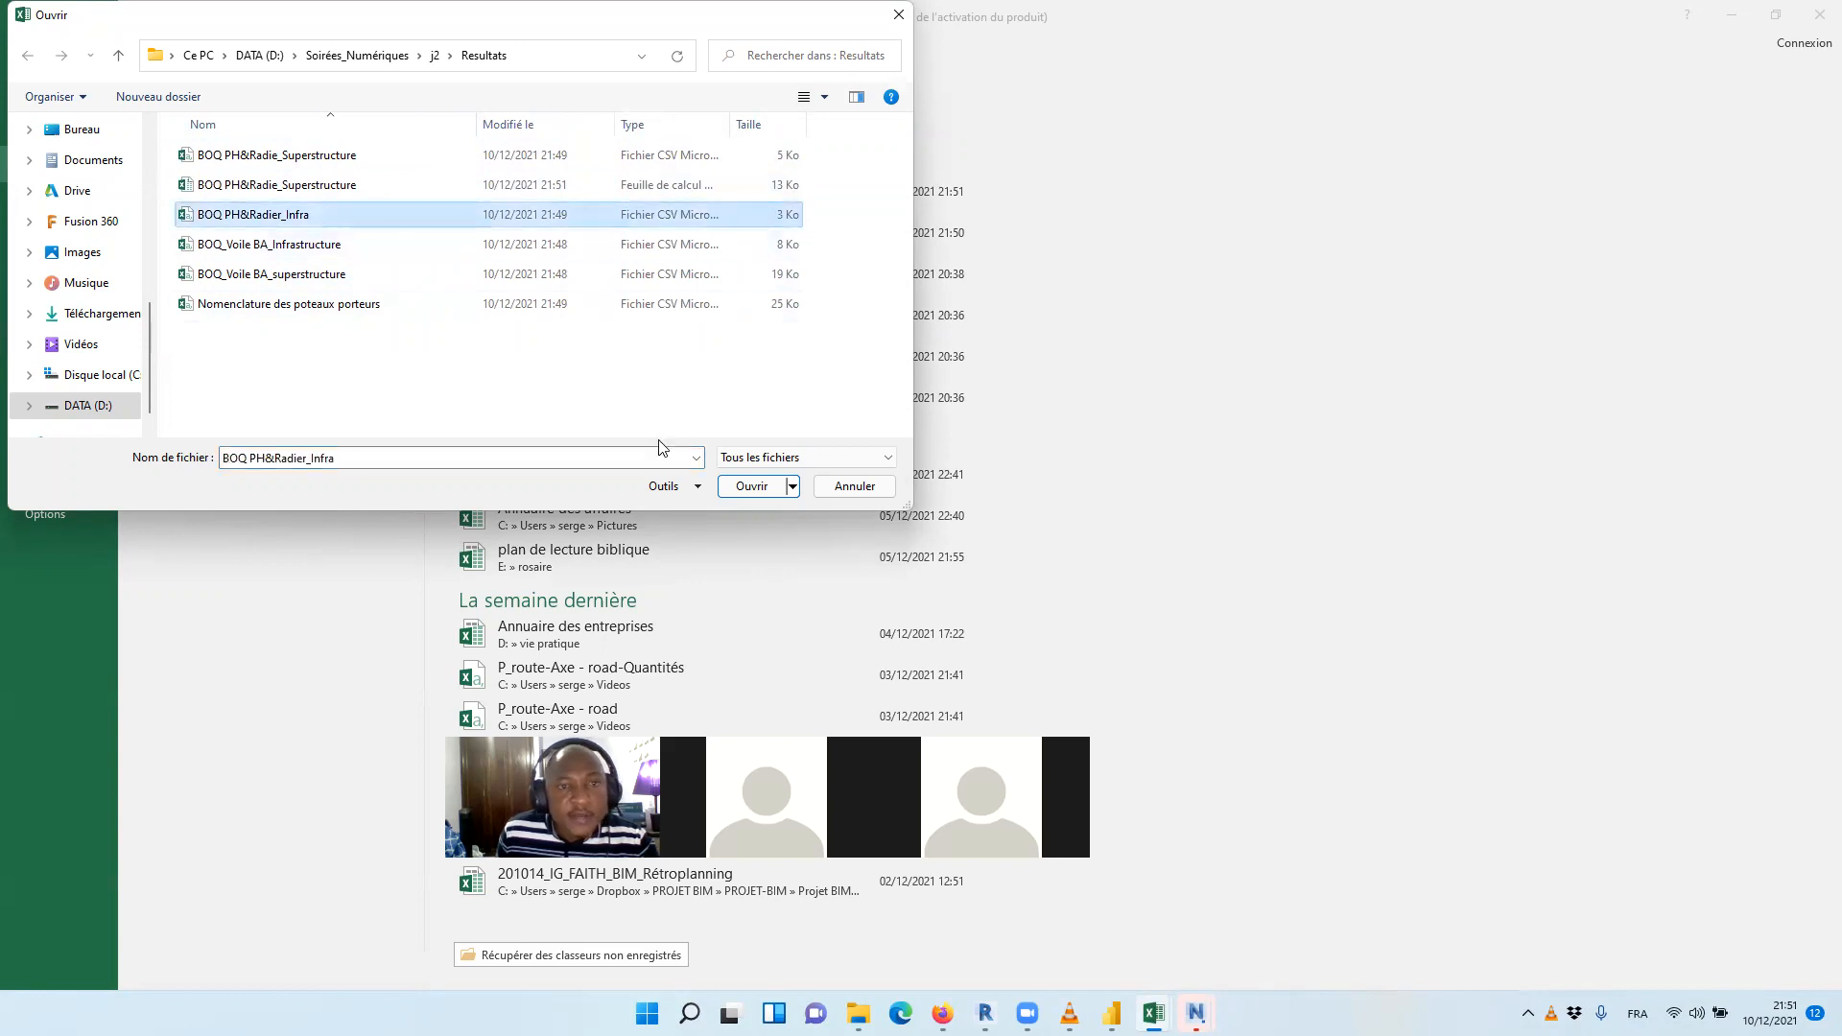
pyautogui.click(401, 457)
pyautogui.hotkey('ctrl', 'c')
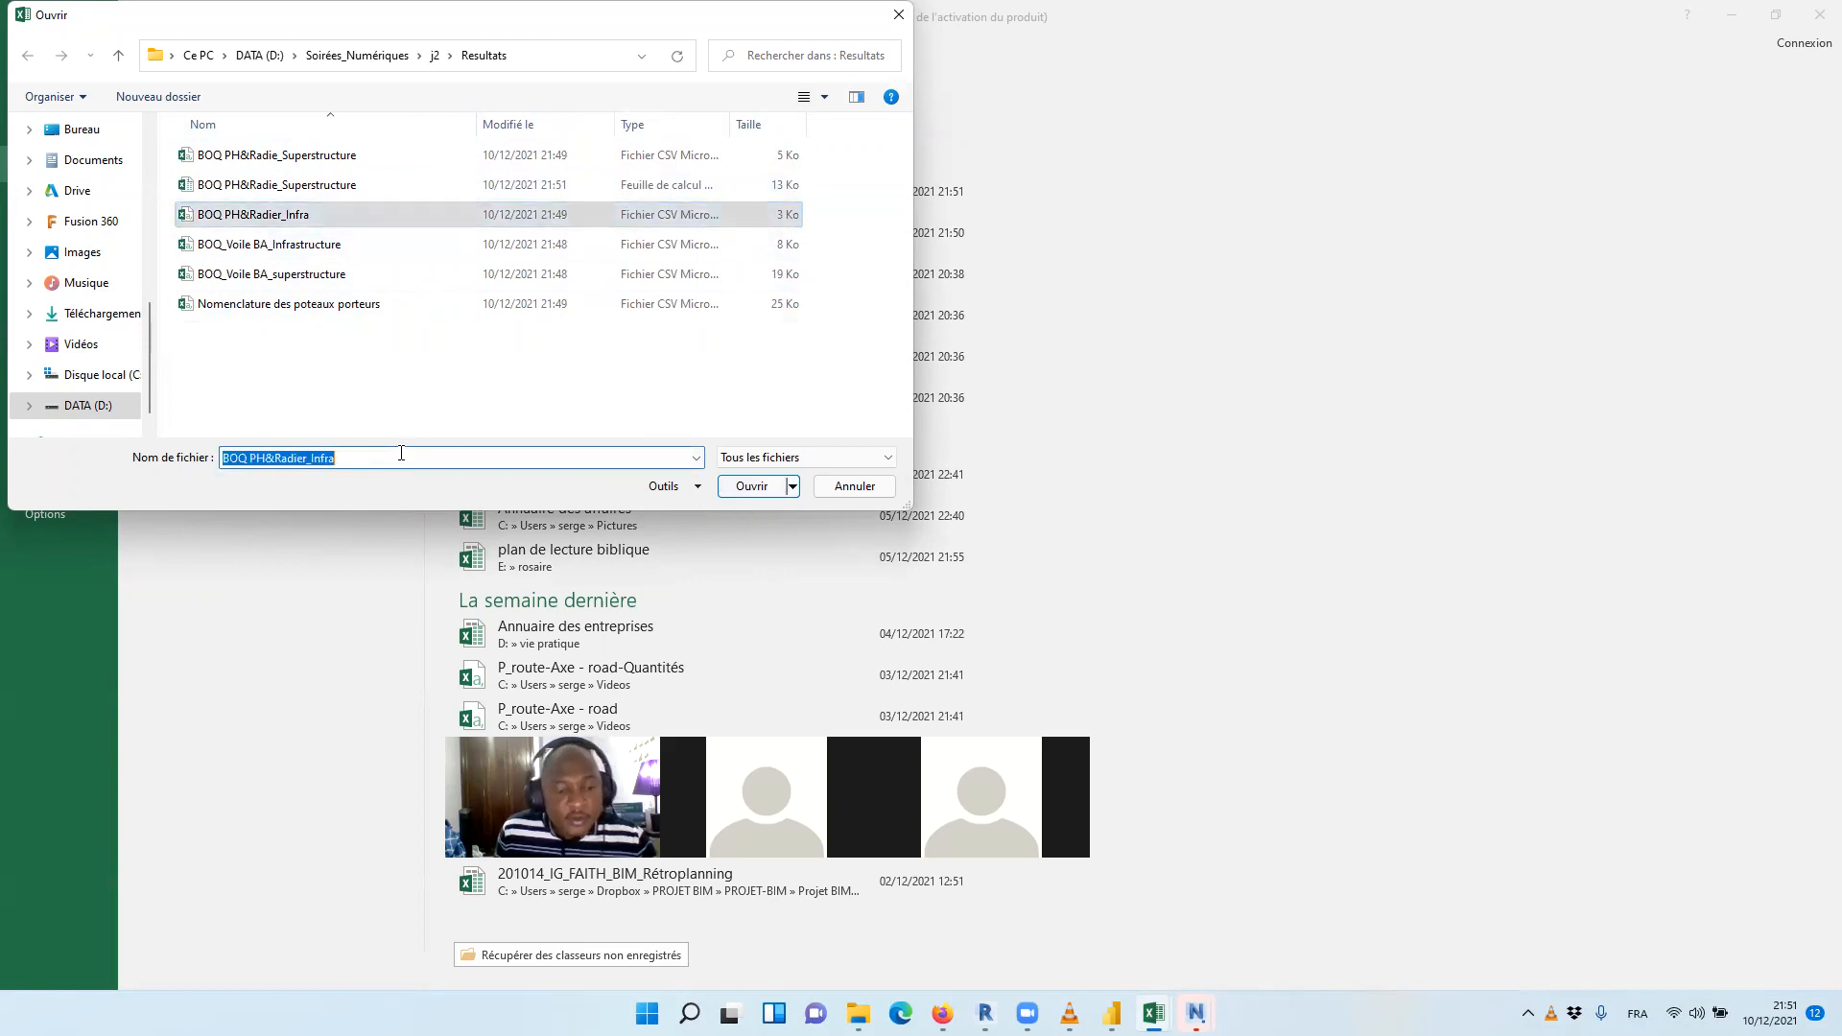
pyautogui.click(763, 493)
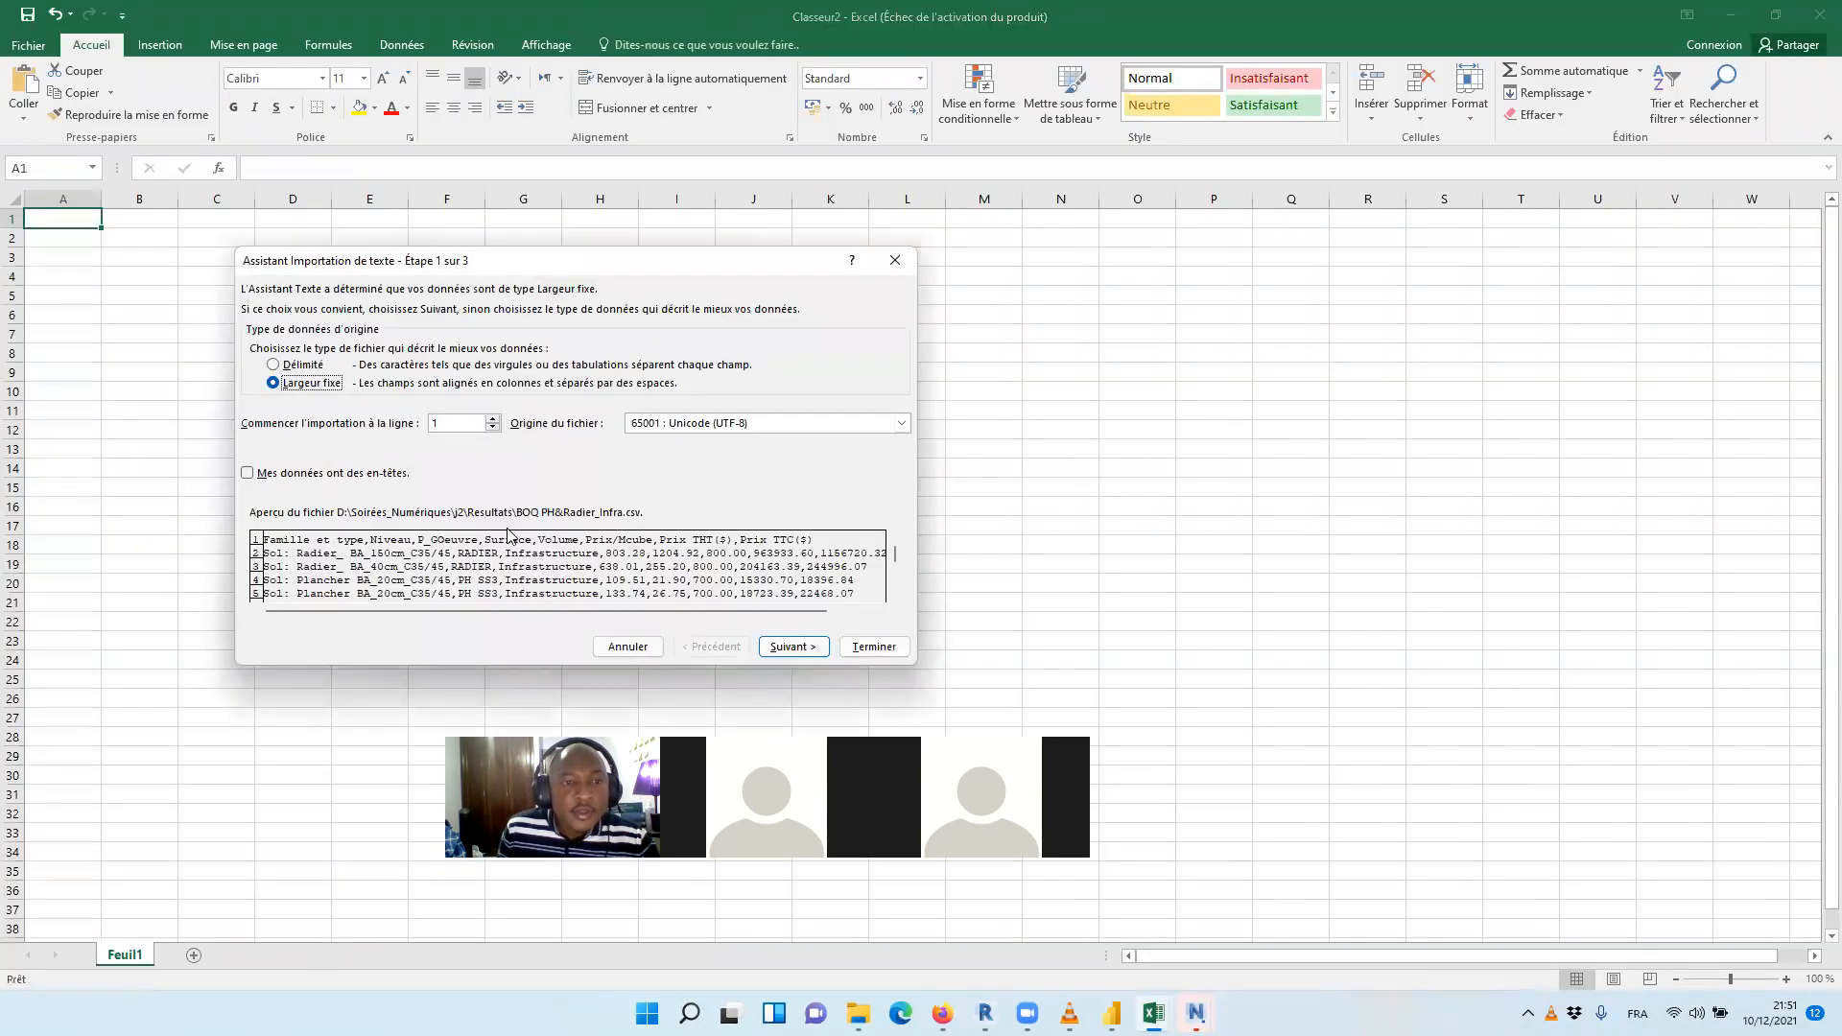
# Import the CSV as delimited text with Virgule added as a separator and Standard column format
pyautogui.click(788, 645)
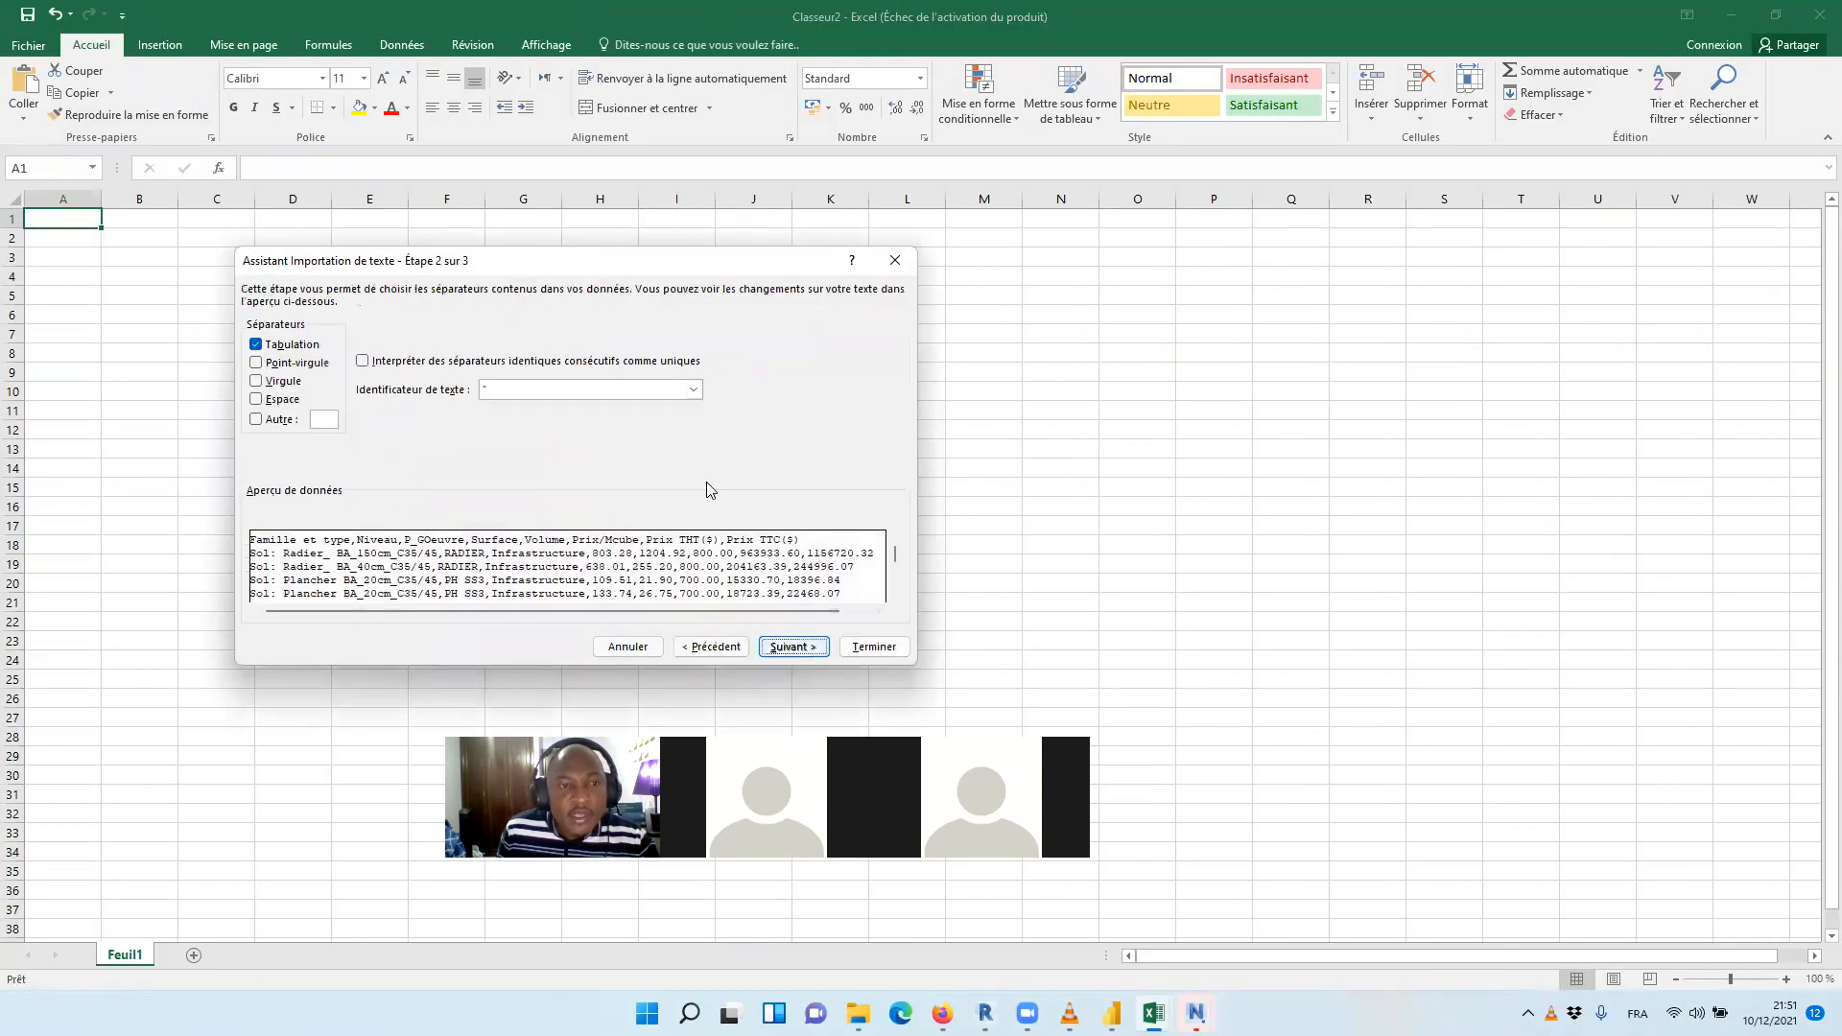
pyautogui.click(258, 382)
pyautogui.click(795, 647)
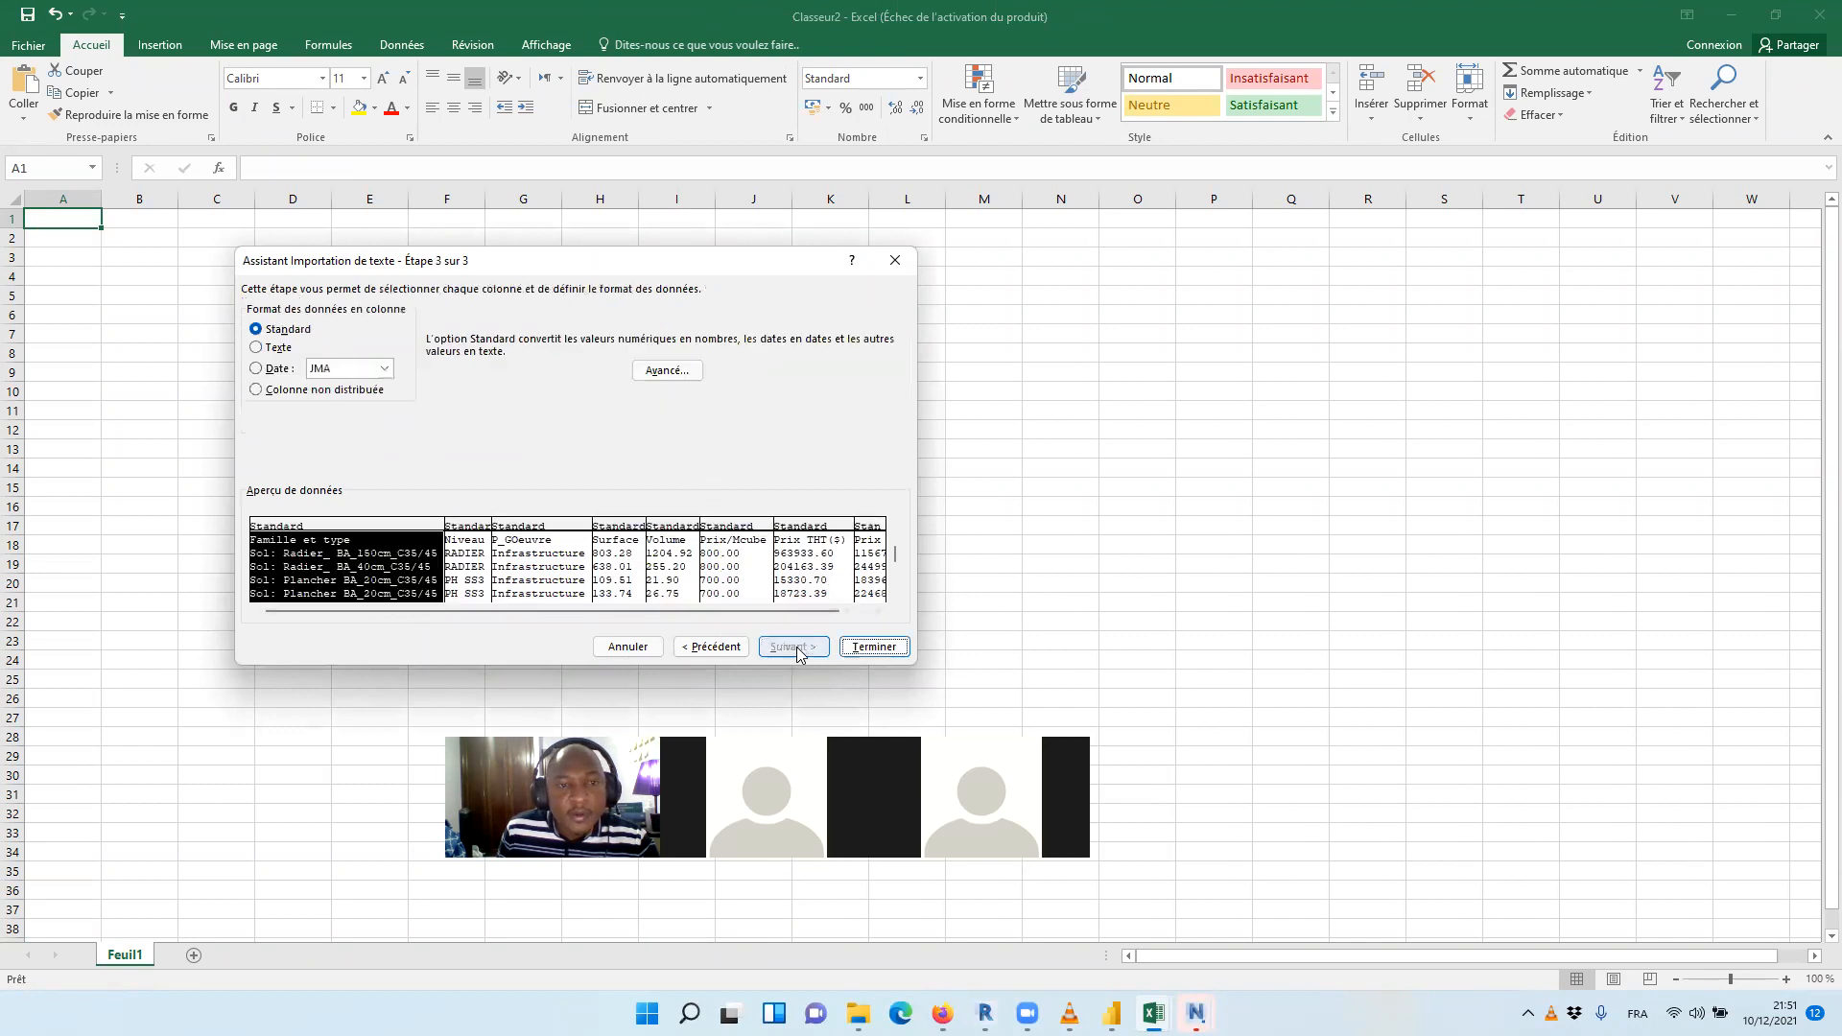
pyautogui.click(873, 647)
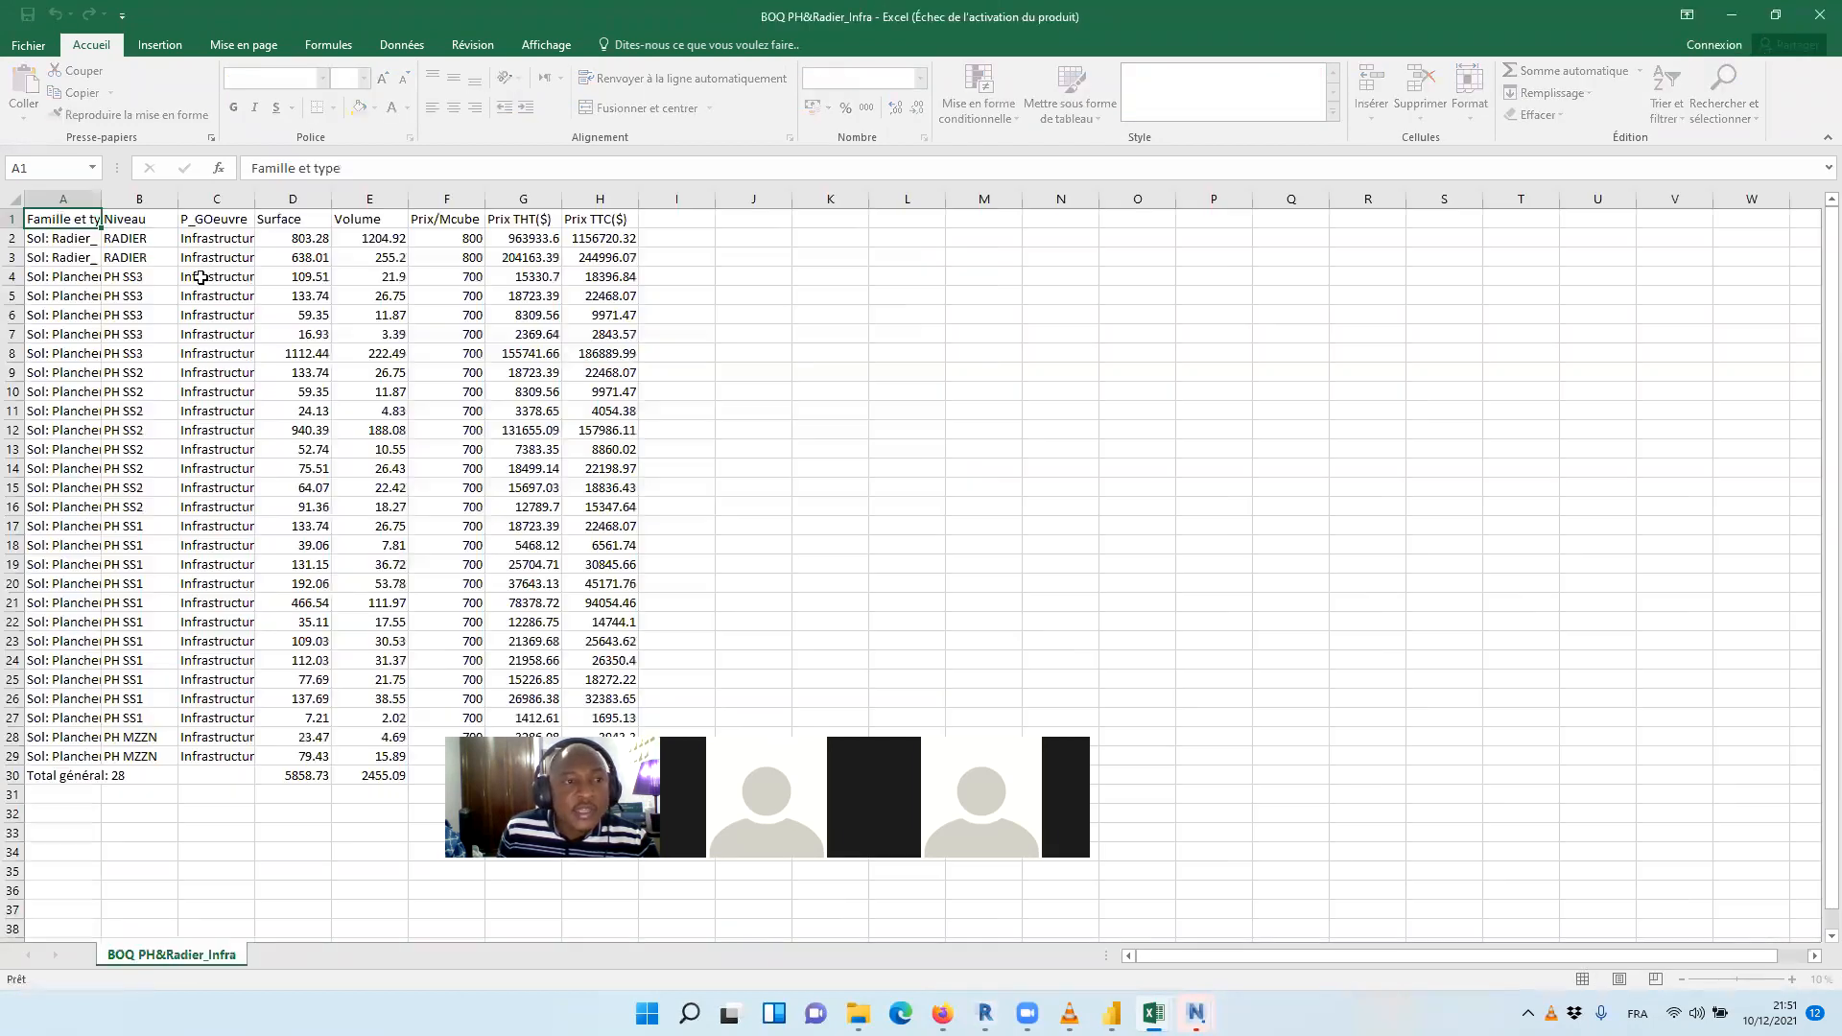
# Convert the imported infrastructure data in A1:H30 into a table with headers
pyautogui.moveTo(83, 221); pyautogui.dragTo(588, 211)
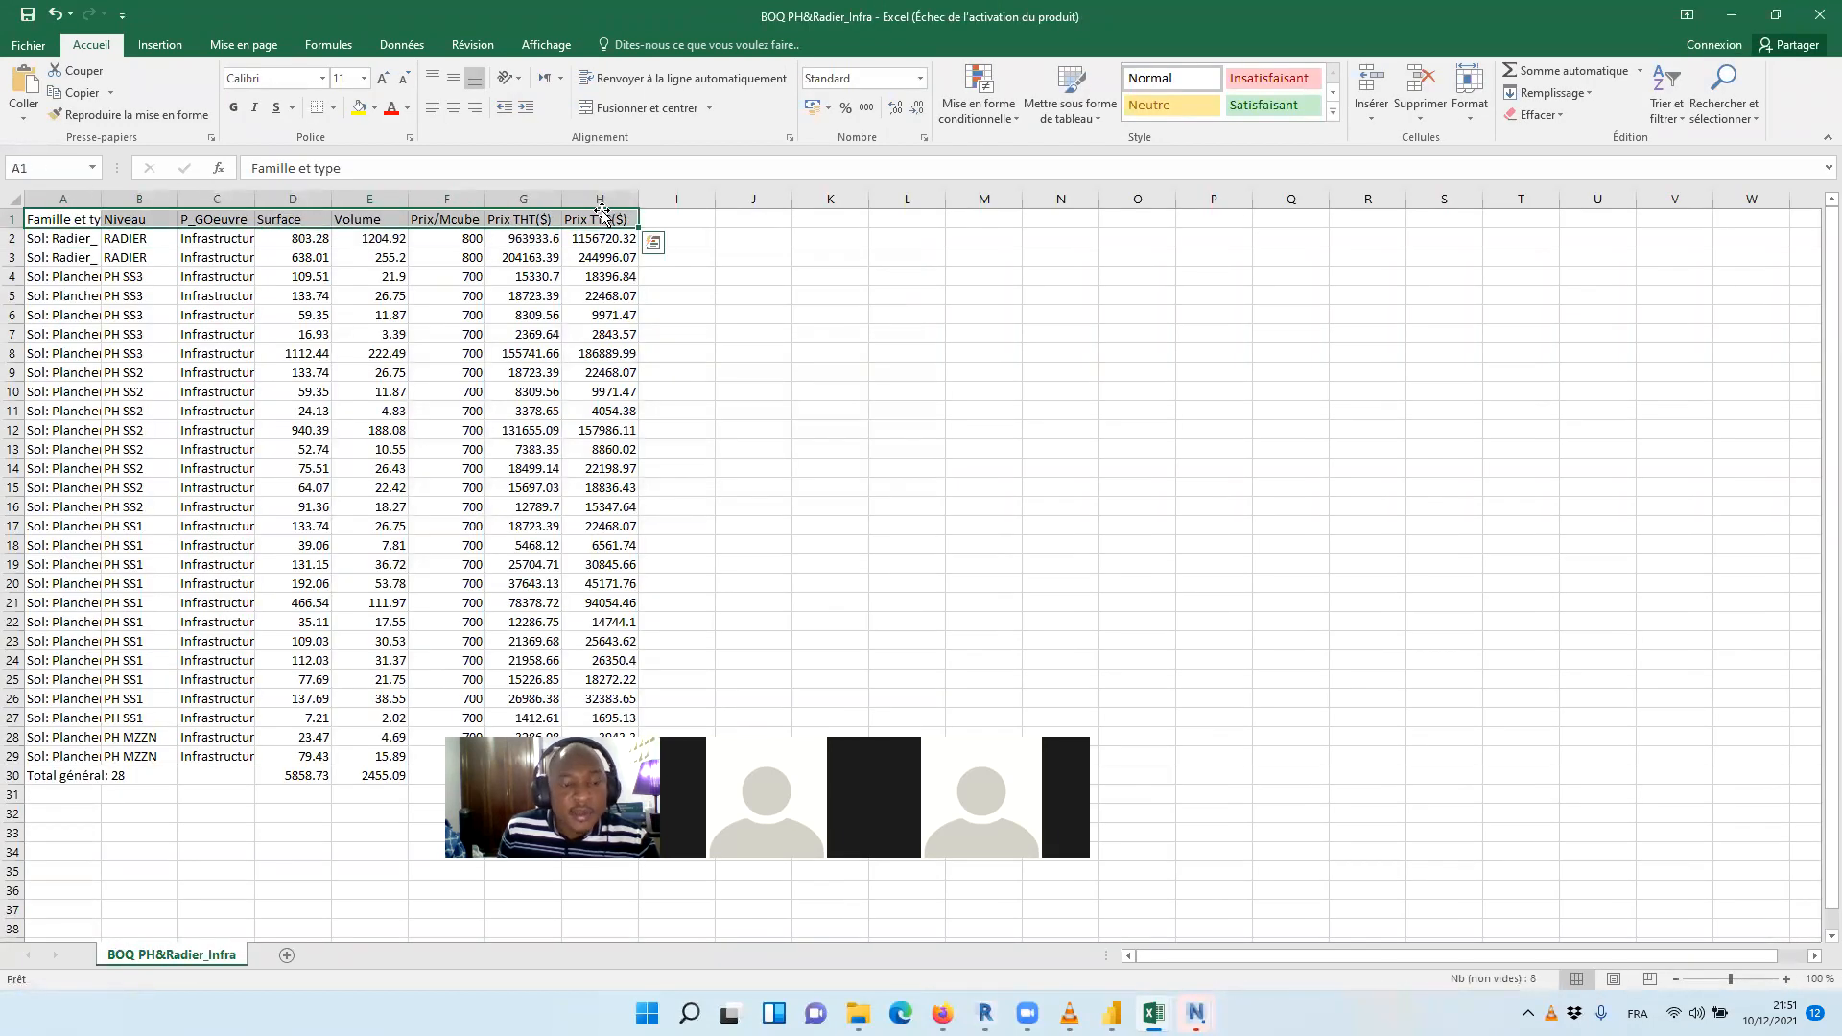
pyautogui.hotkey('ctrl', 'shift', 'Down')
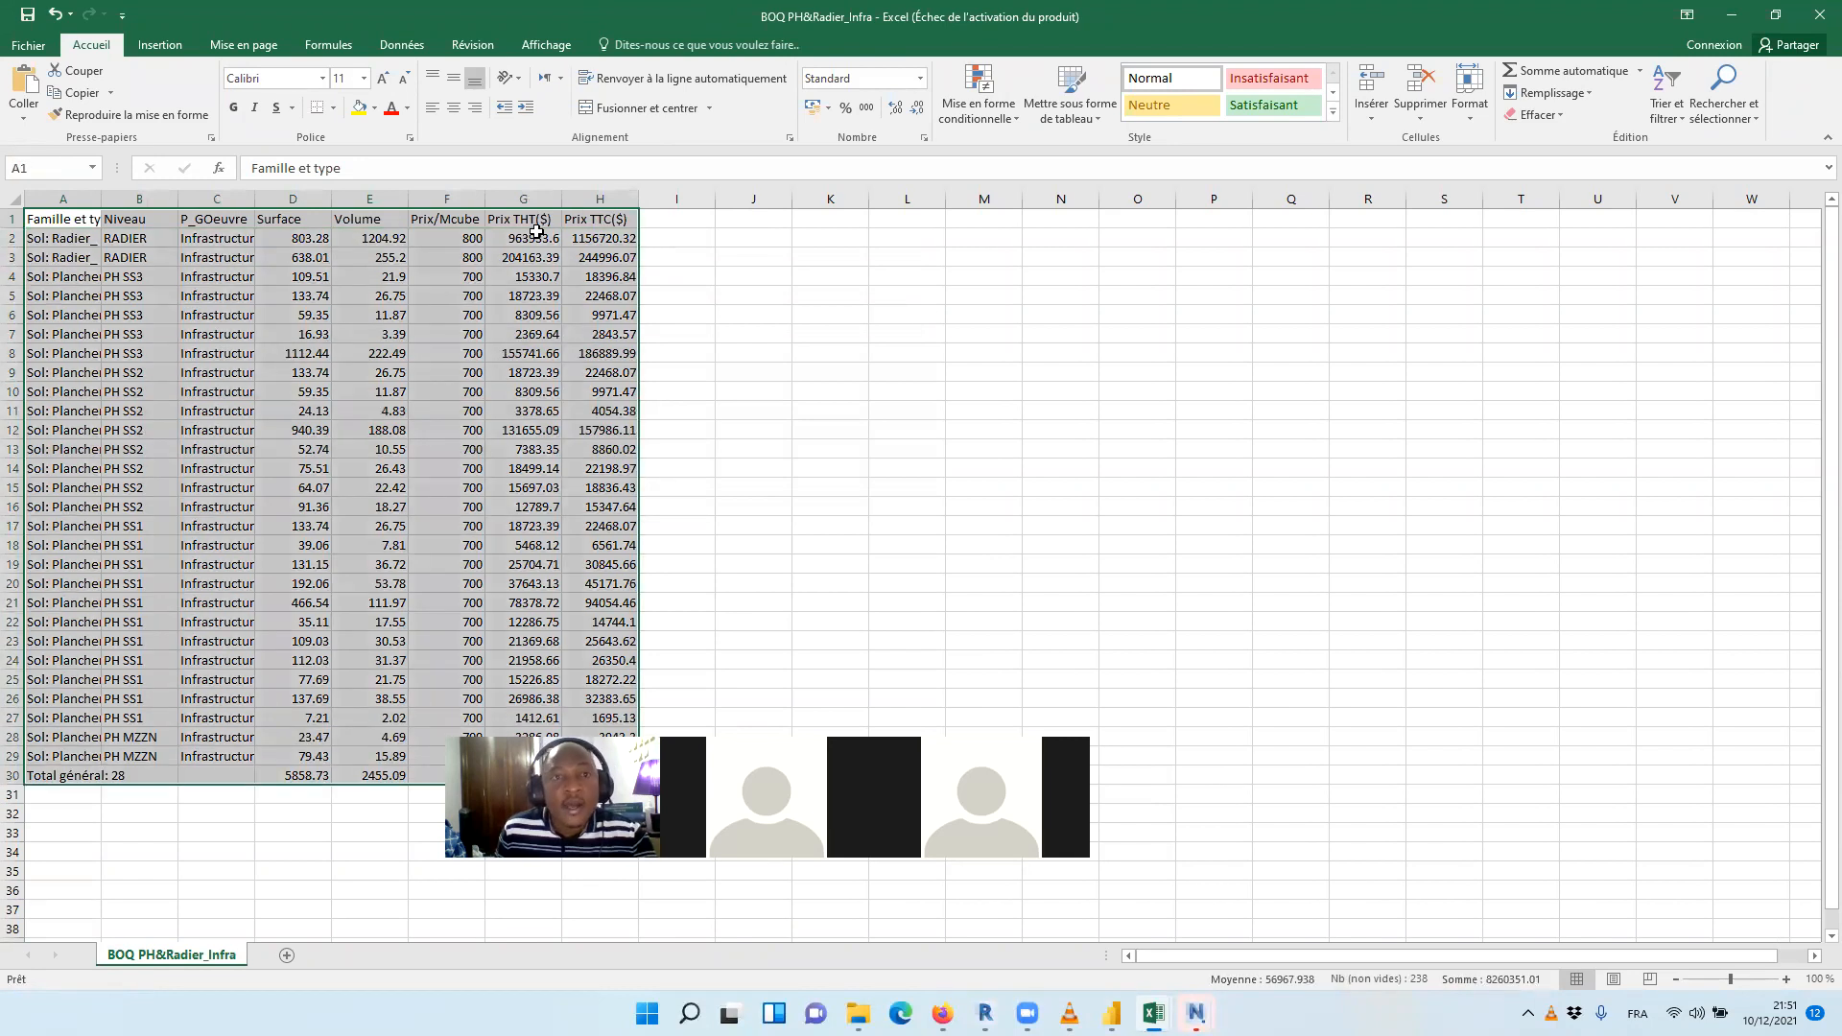
pyautogui.click(159, 45)
pyautogui.click(186, 91)
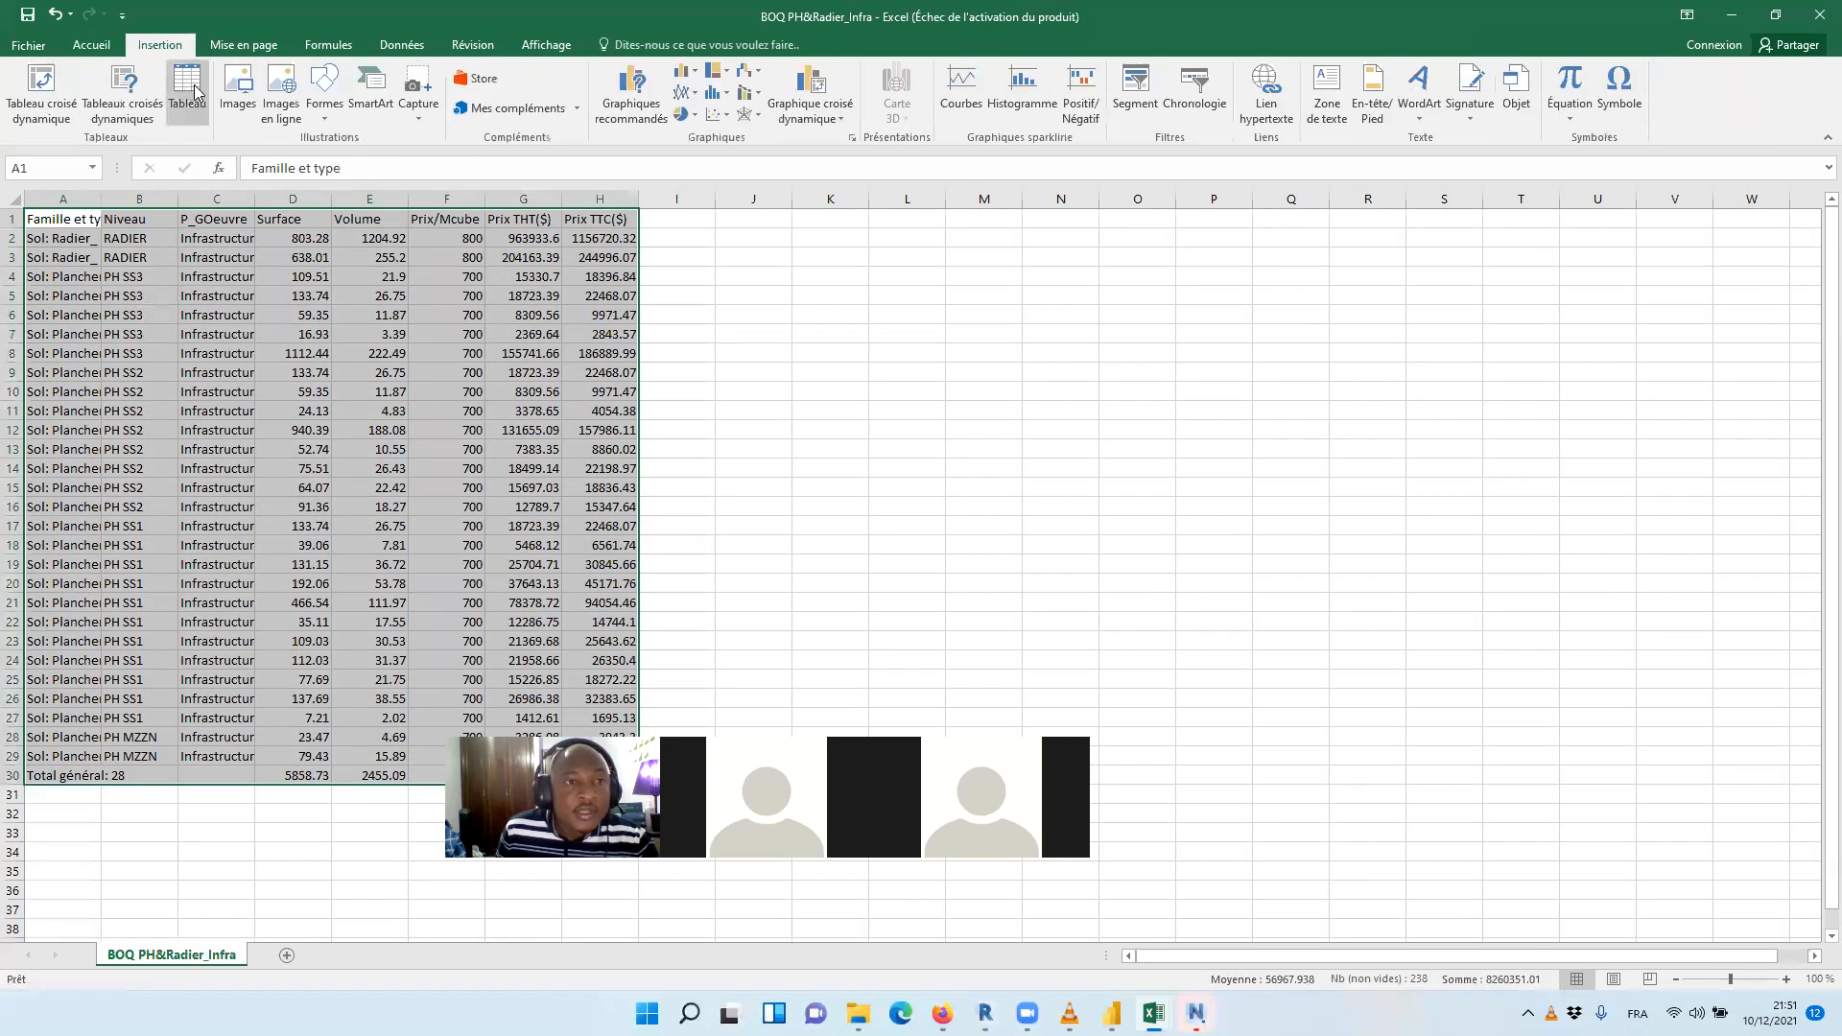
pyautogui.press('Return')
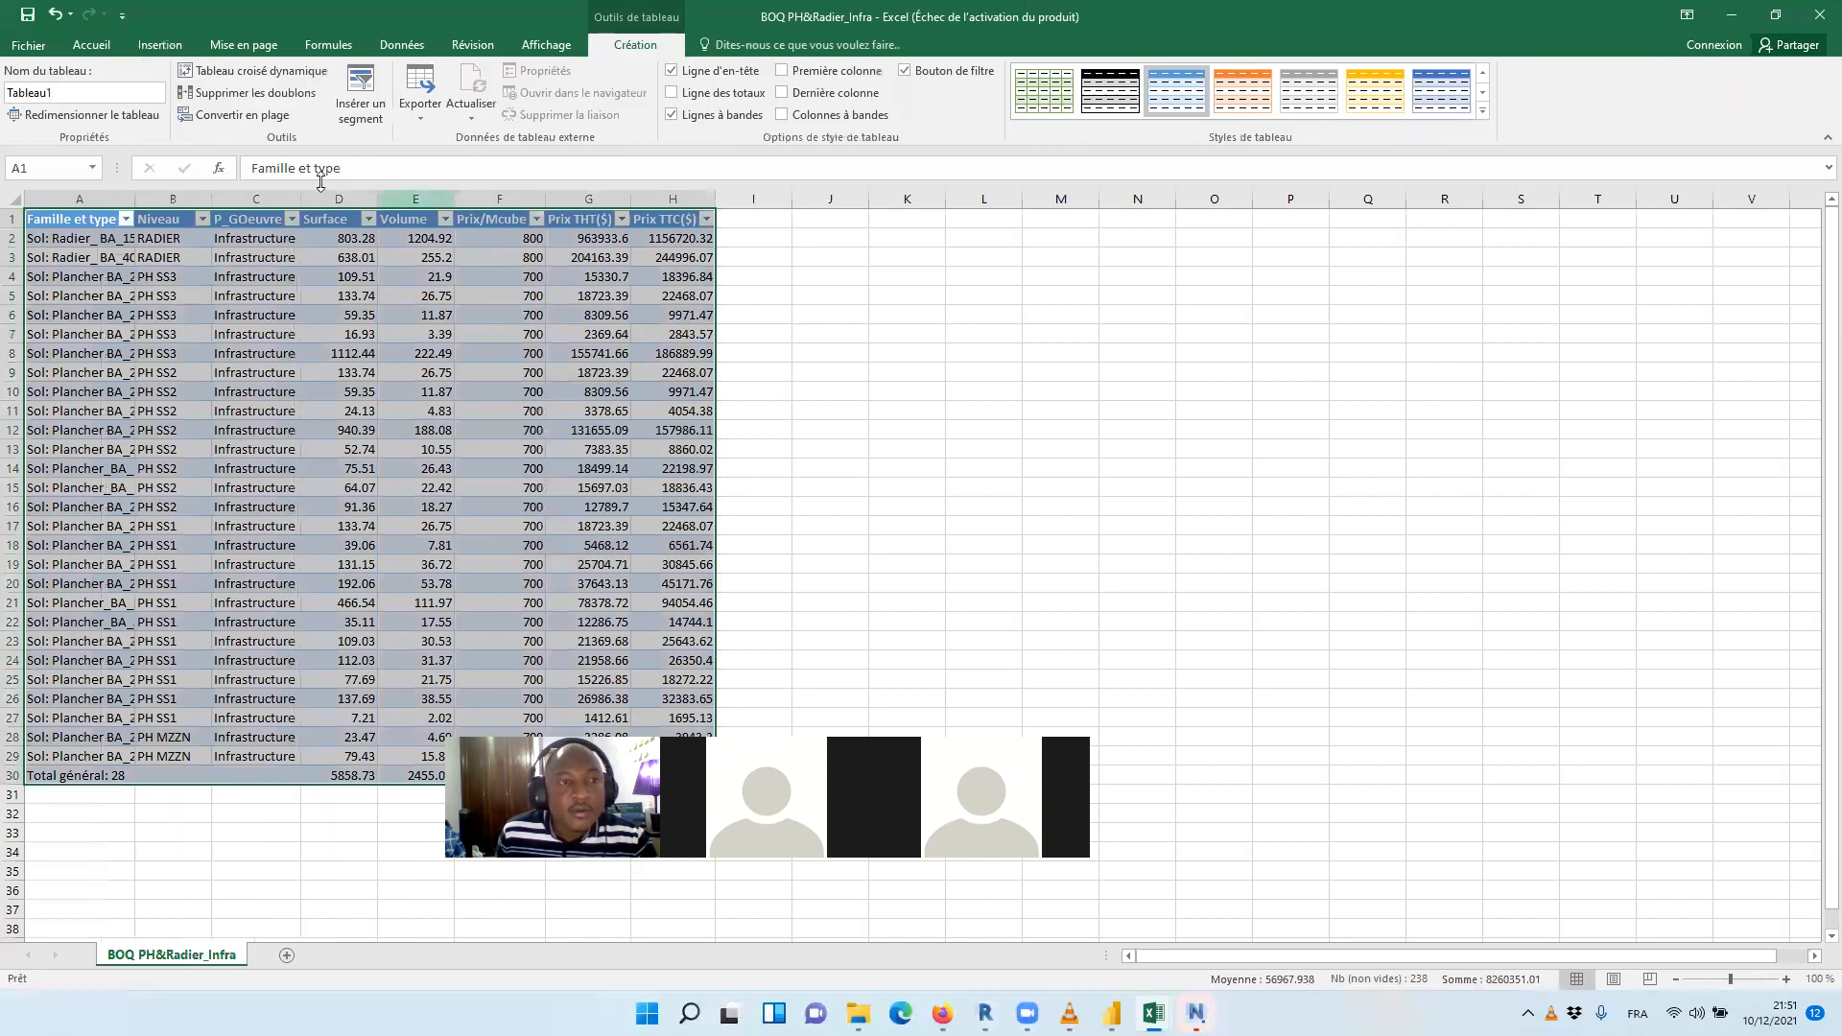
pyautogui.click(950, 446)
# Save the infrastructure table in the Resultats folder as a Classeur Excel file named BOQ PH&Radier_Infra
pyautogui.click(28, 45)
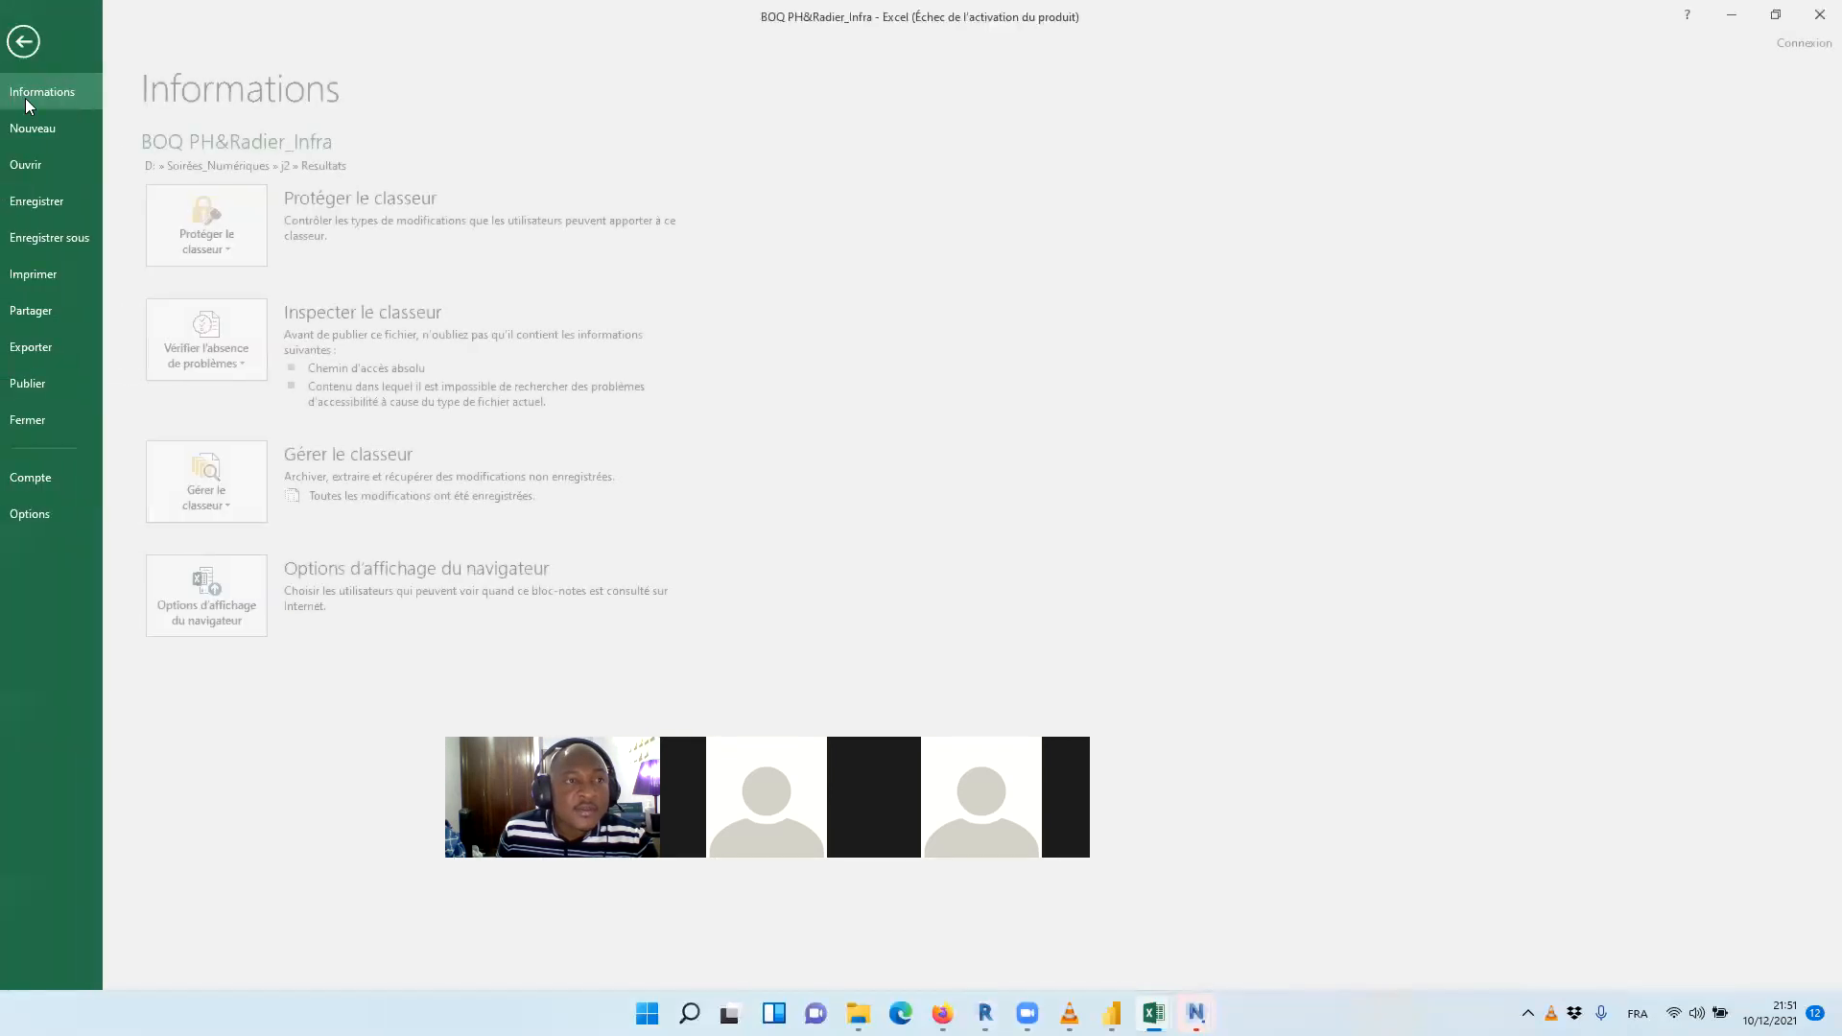
pyautogui.click(69, 235)
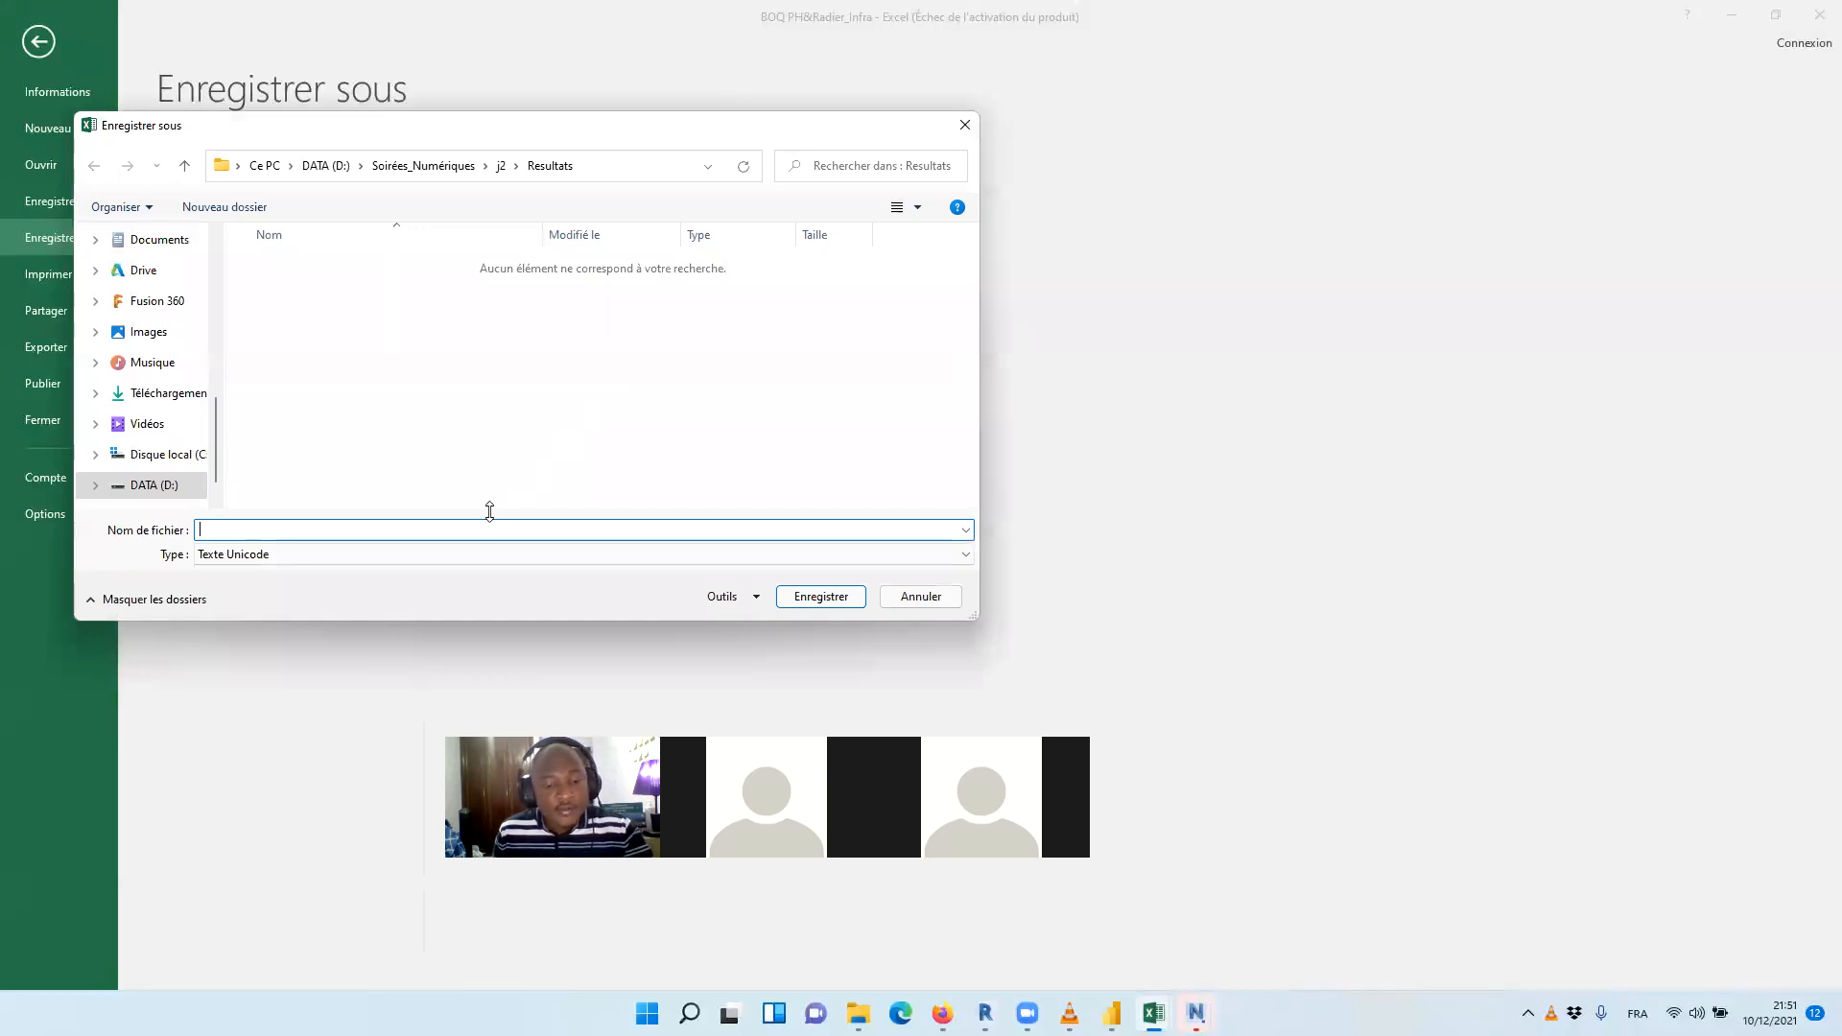
pyautogui.hotkey('ctrl', 'v')
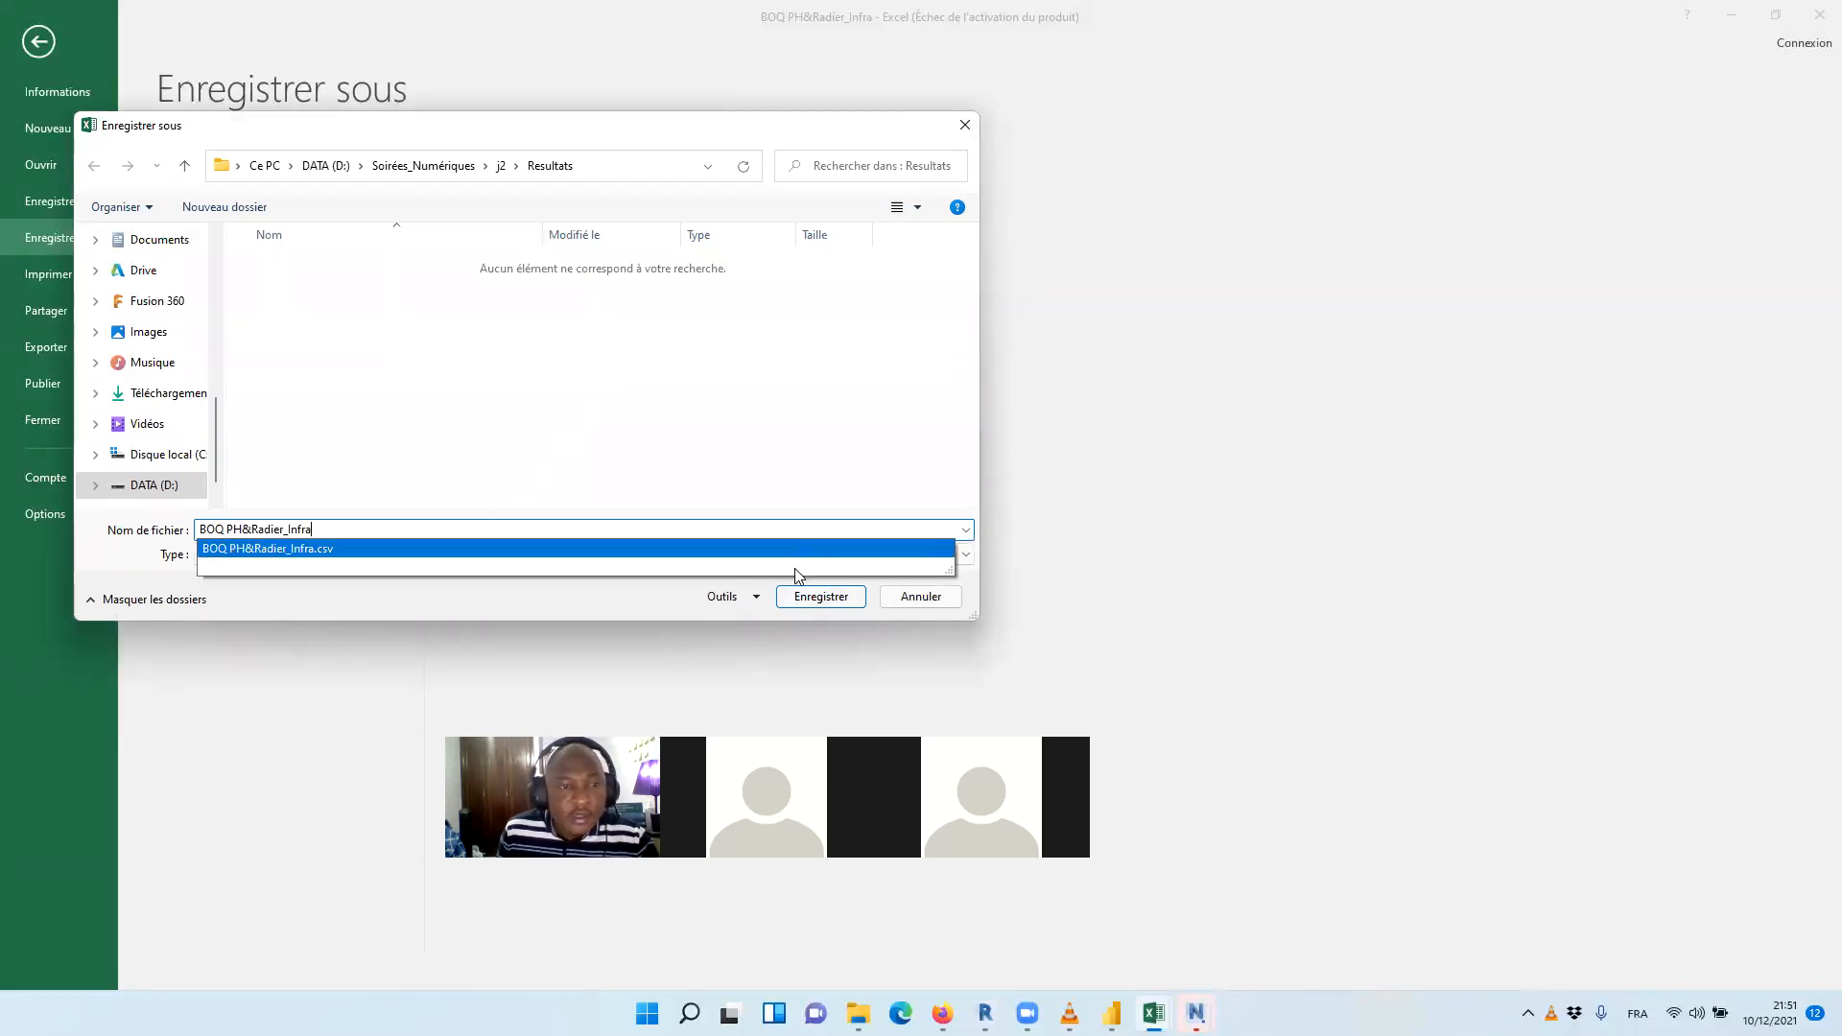
pyautogui.click(685, 556)
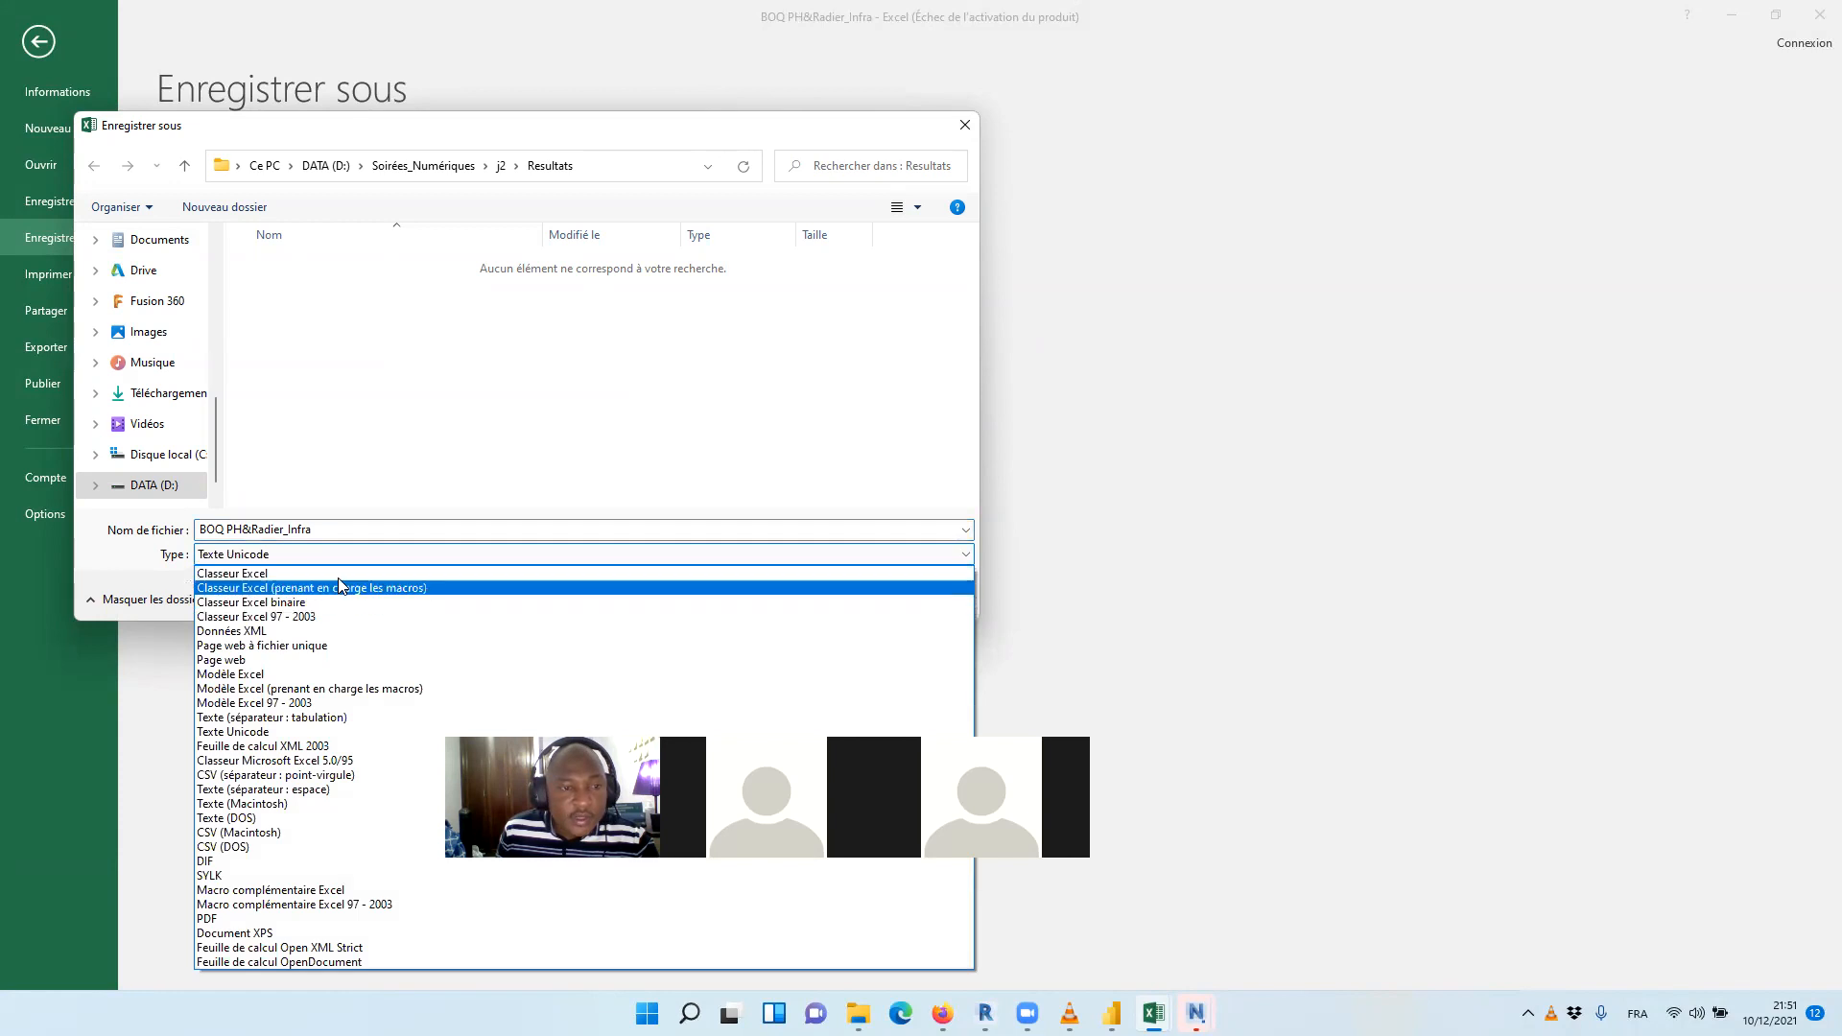
pyautogui.click(319, 573)
pyautogui.click(827, 636)
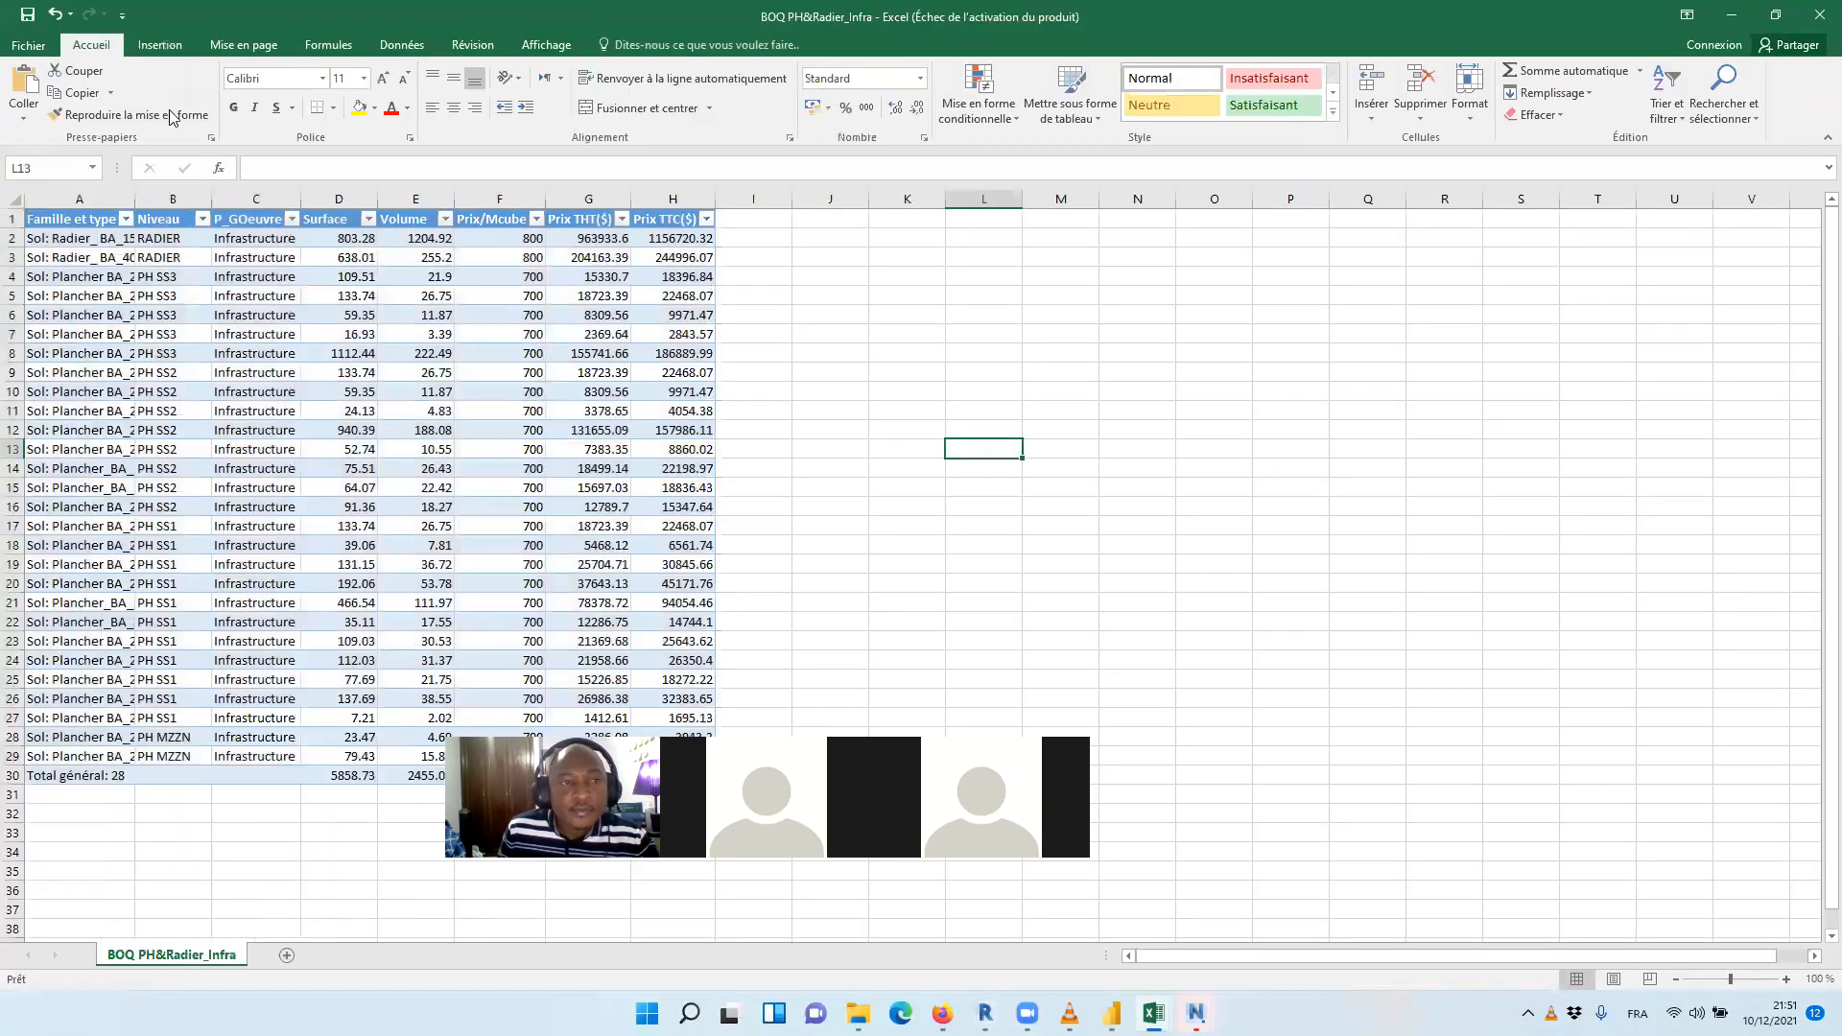
# Open the BOQ_Voile BA_Infrastructure CSV file from the Resultats folder
pyautogui.click(29, 45)
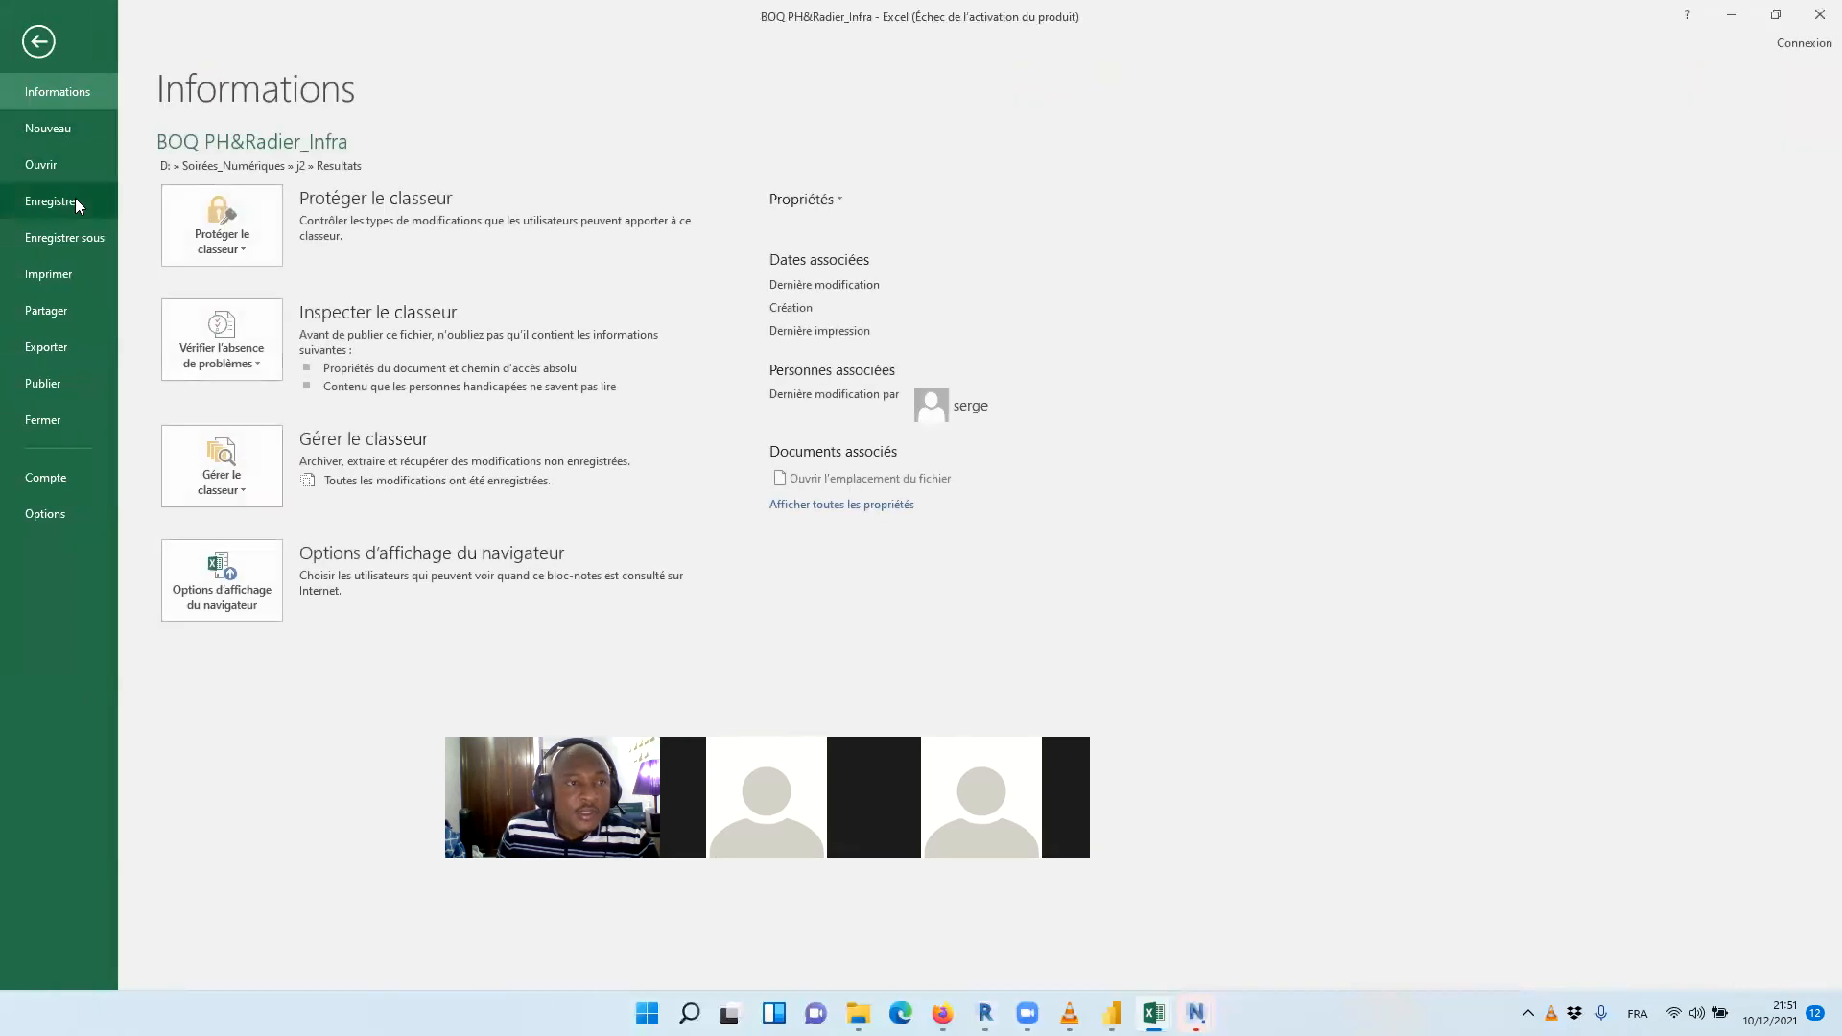
pyautogui.click(40, 165)
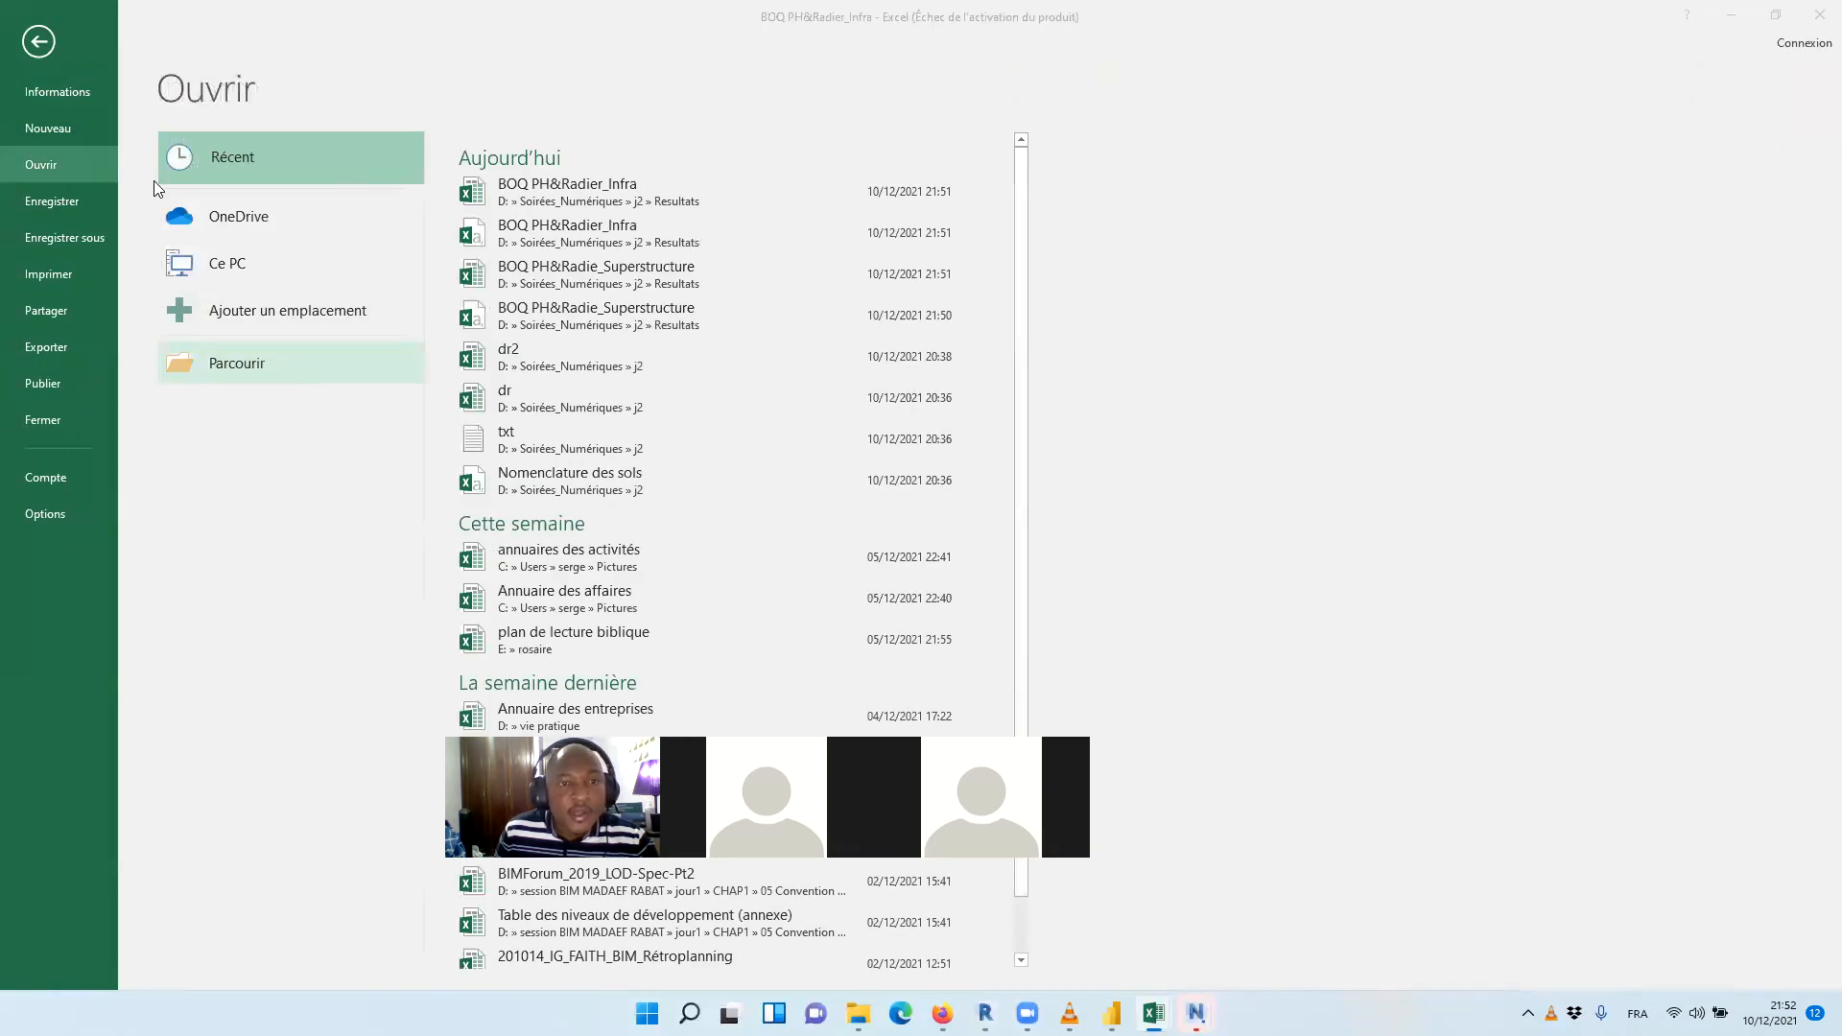
pyautogui.click(237, 362)
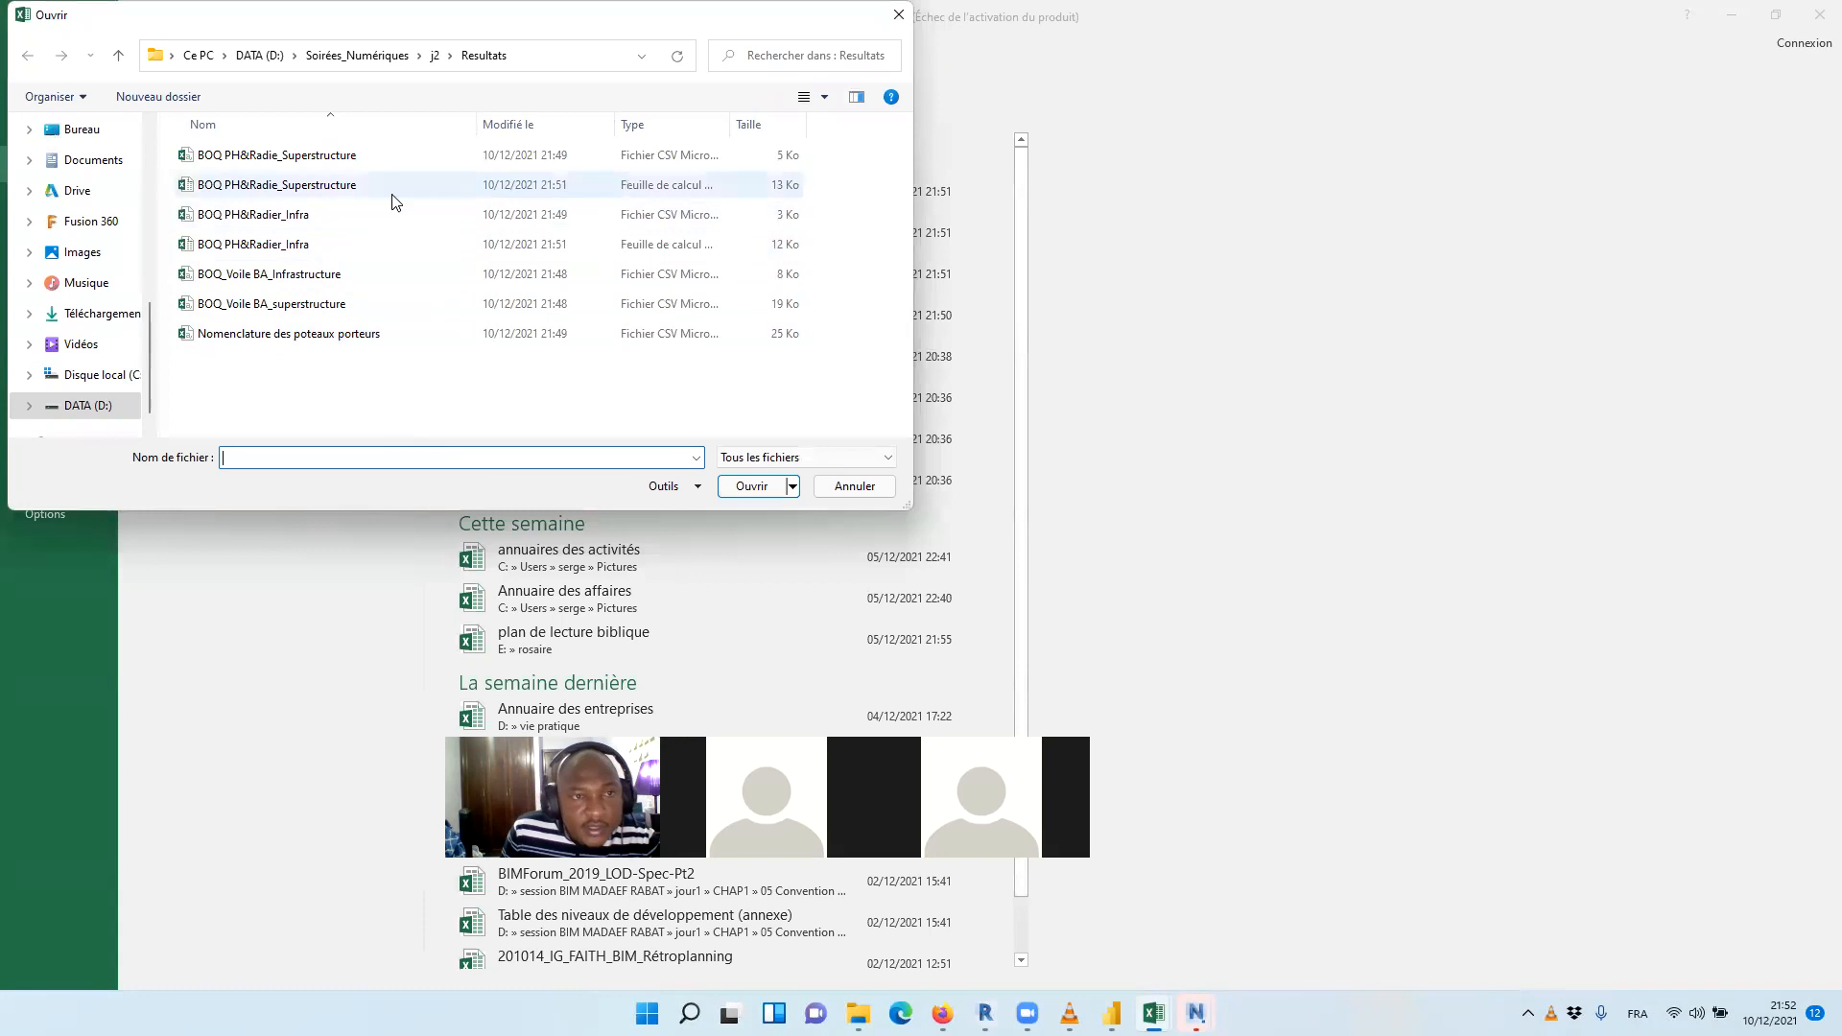
pyautogui.click(340, 277)
pyautogui.click(753, 488)
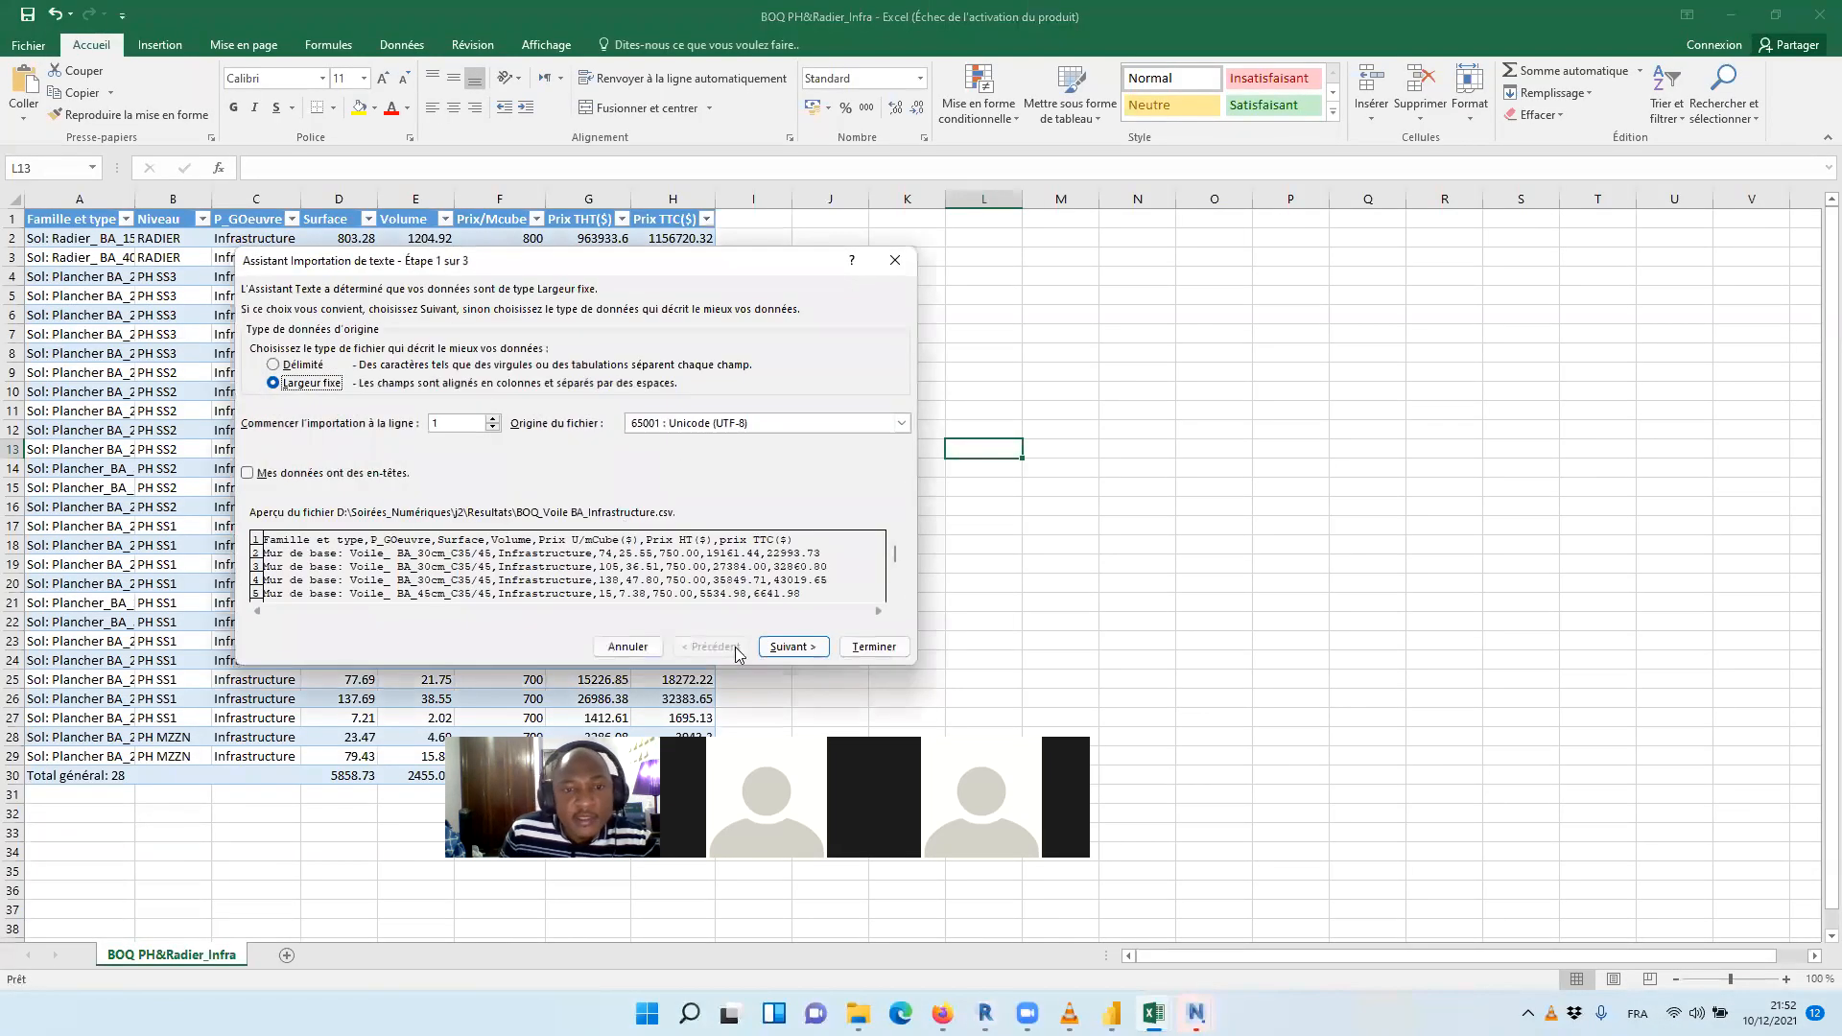
# Import the infrastructure wall CSV as delimited text with Virgule added as a separator and Standard column format
pyautogui.click(795, 649)
pyautogui.click(689, 648)
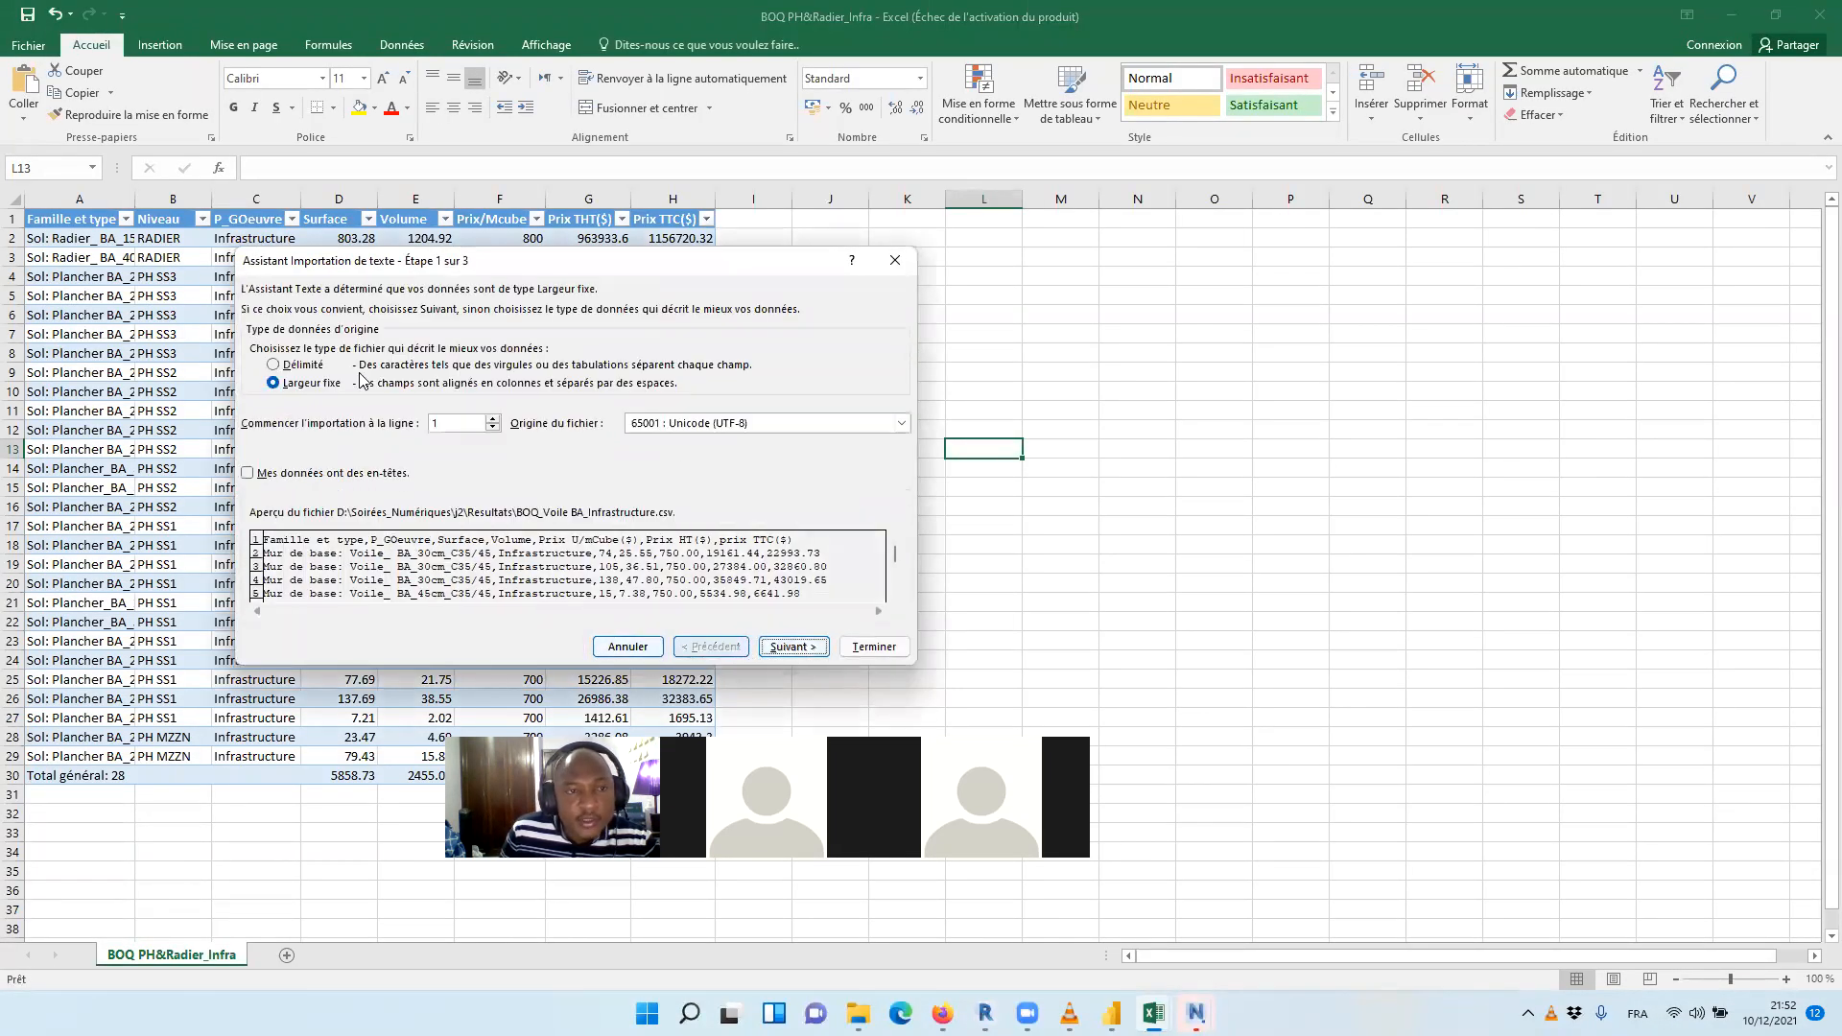
pyautogui.click(275, 365)
pyautogui.click(792, 649)
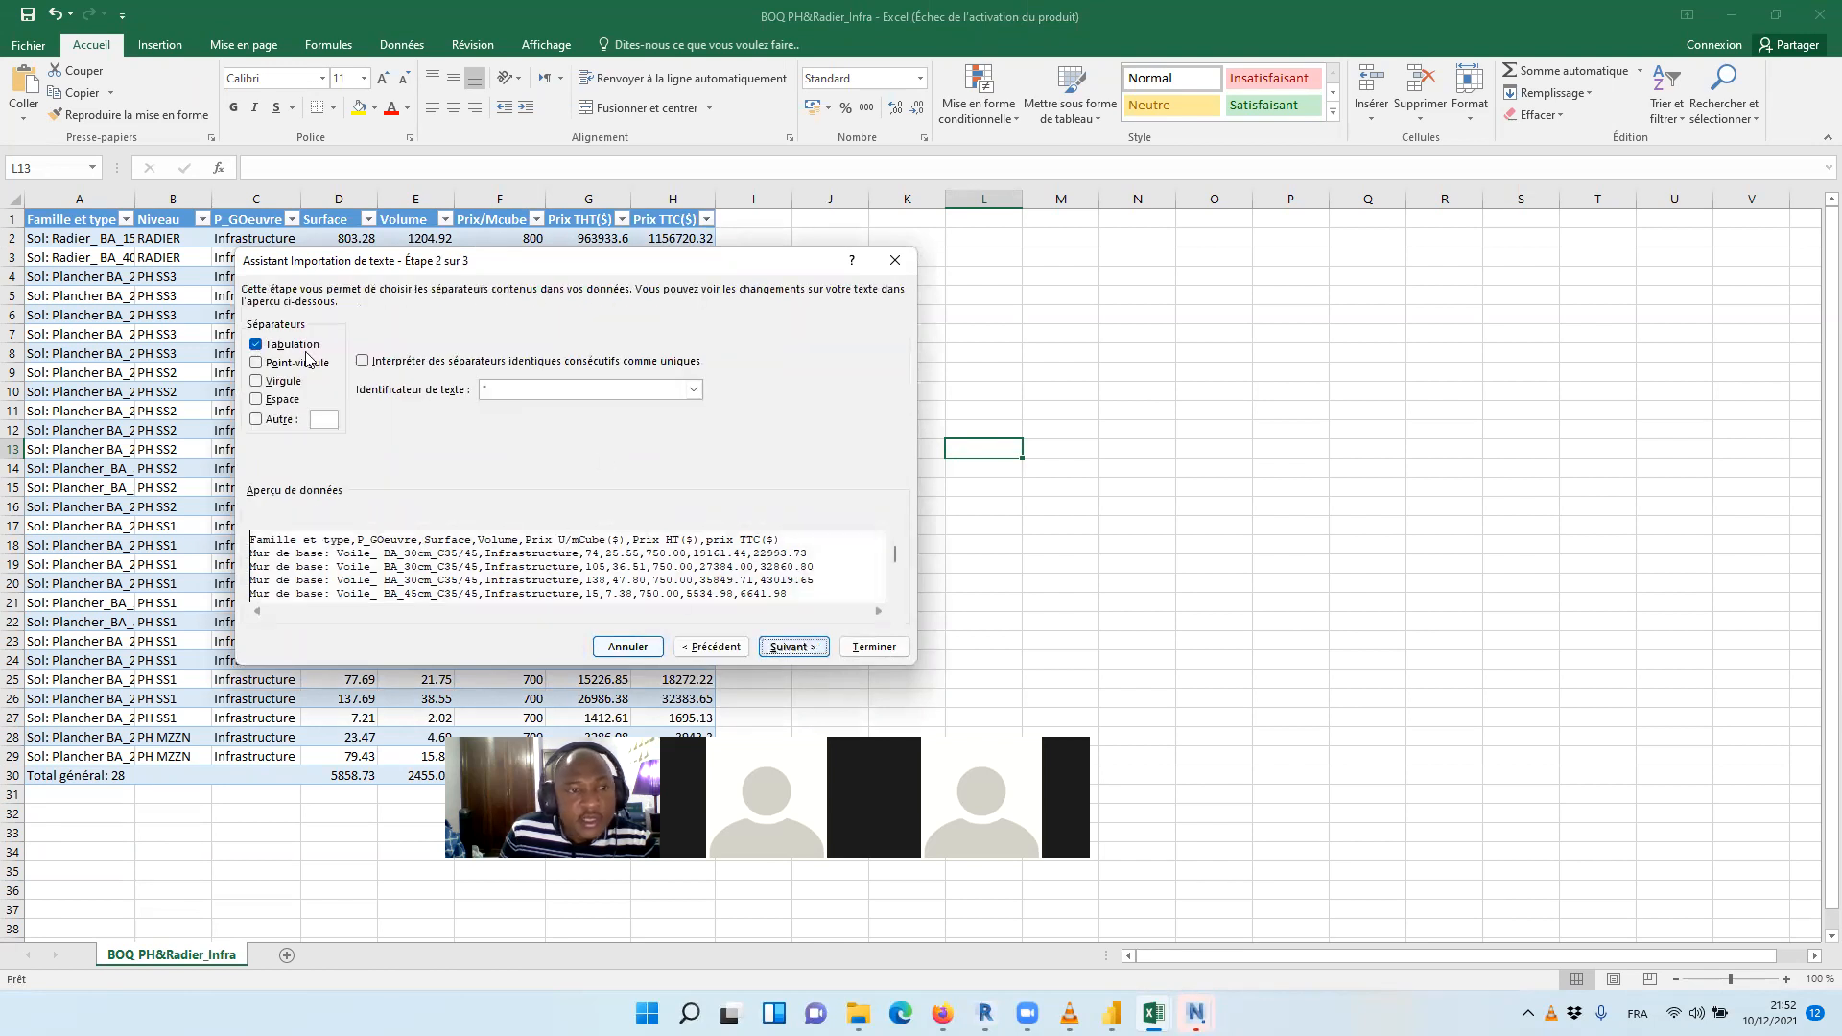
pyautogui.click(256, 381)
pyautogui.click(793, 646)
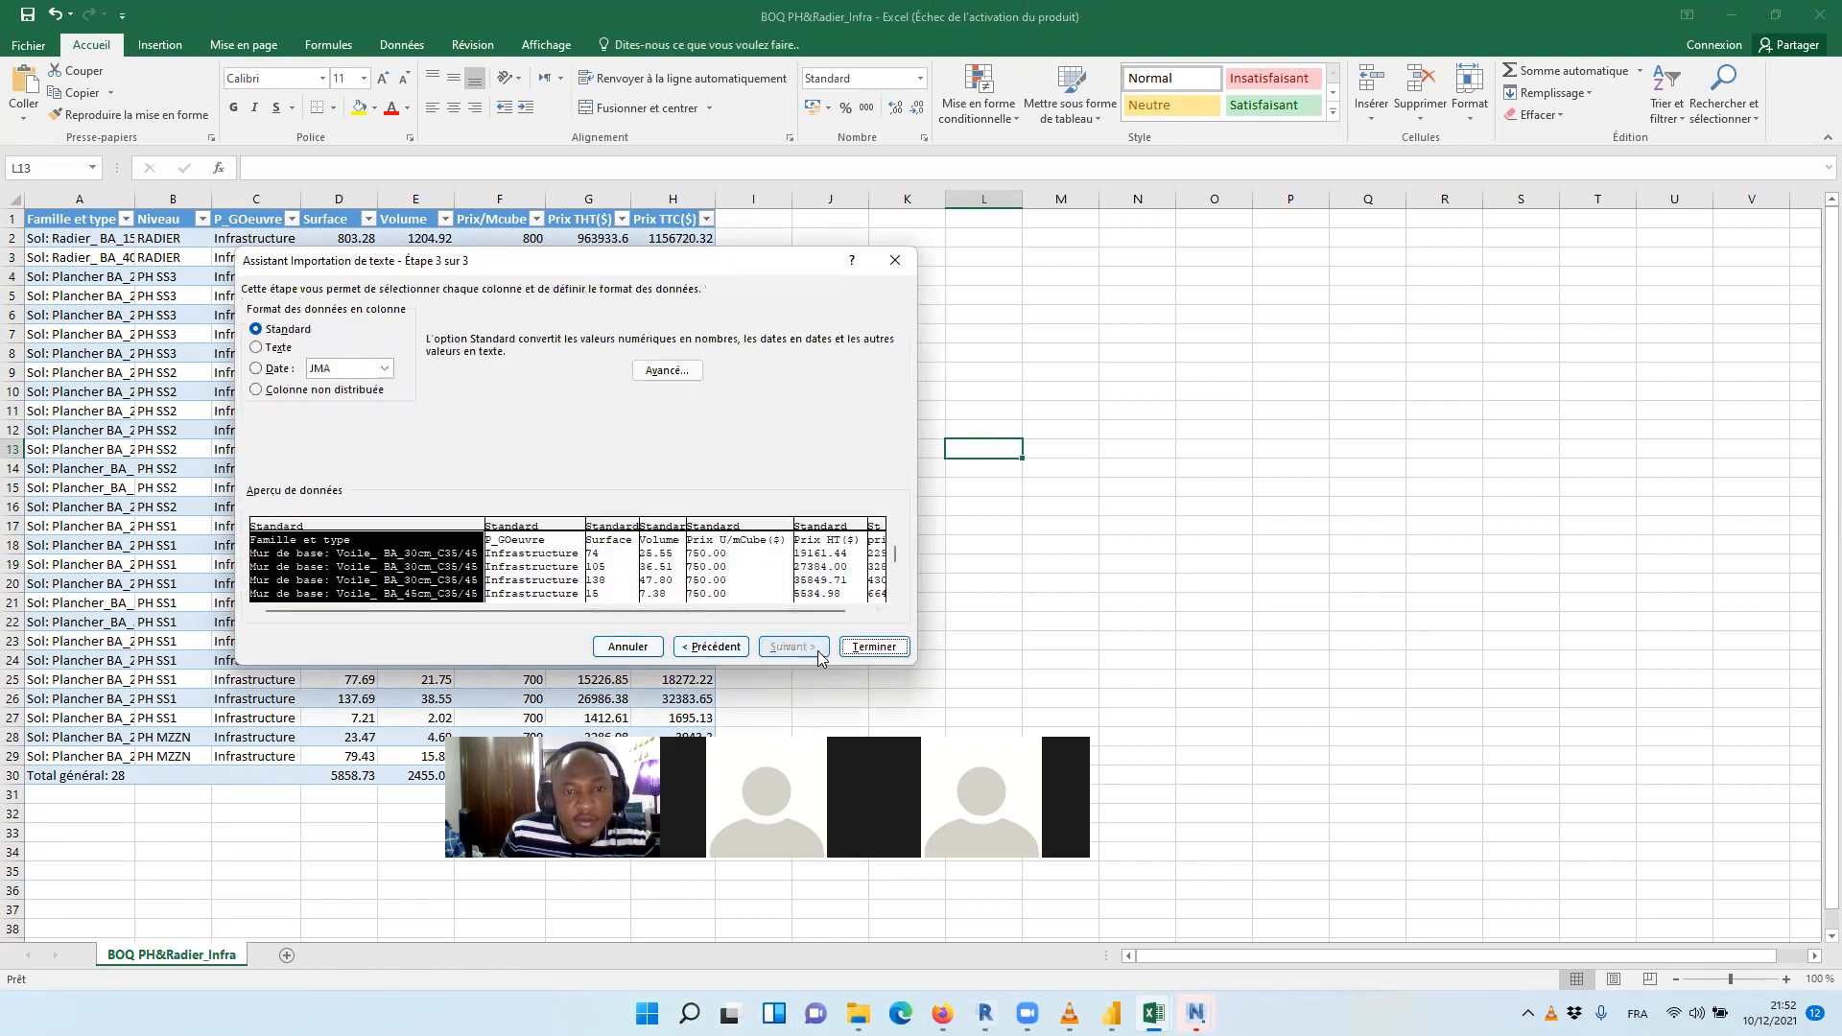
pyautogui.click(873, 647)
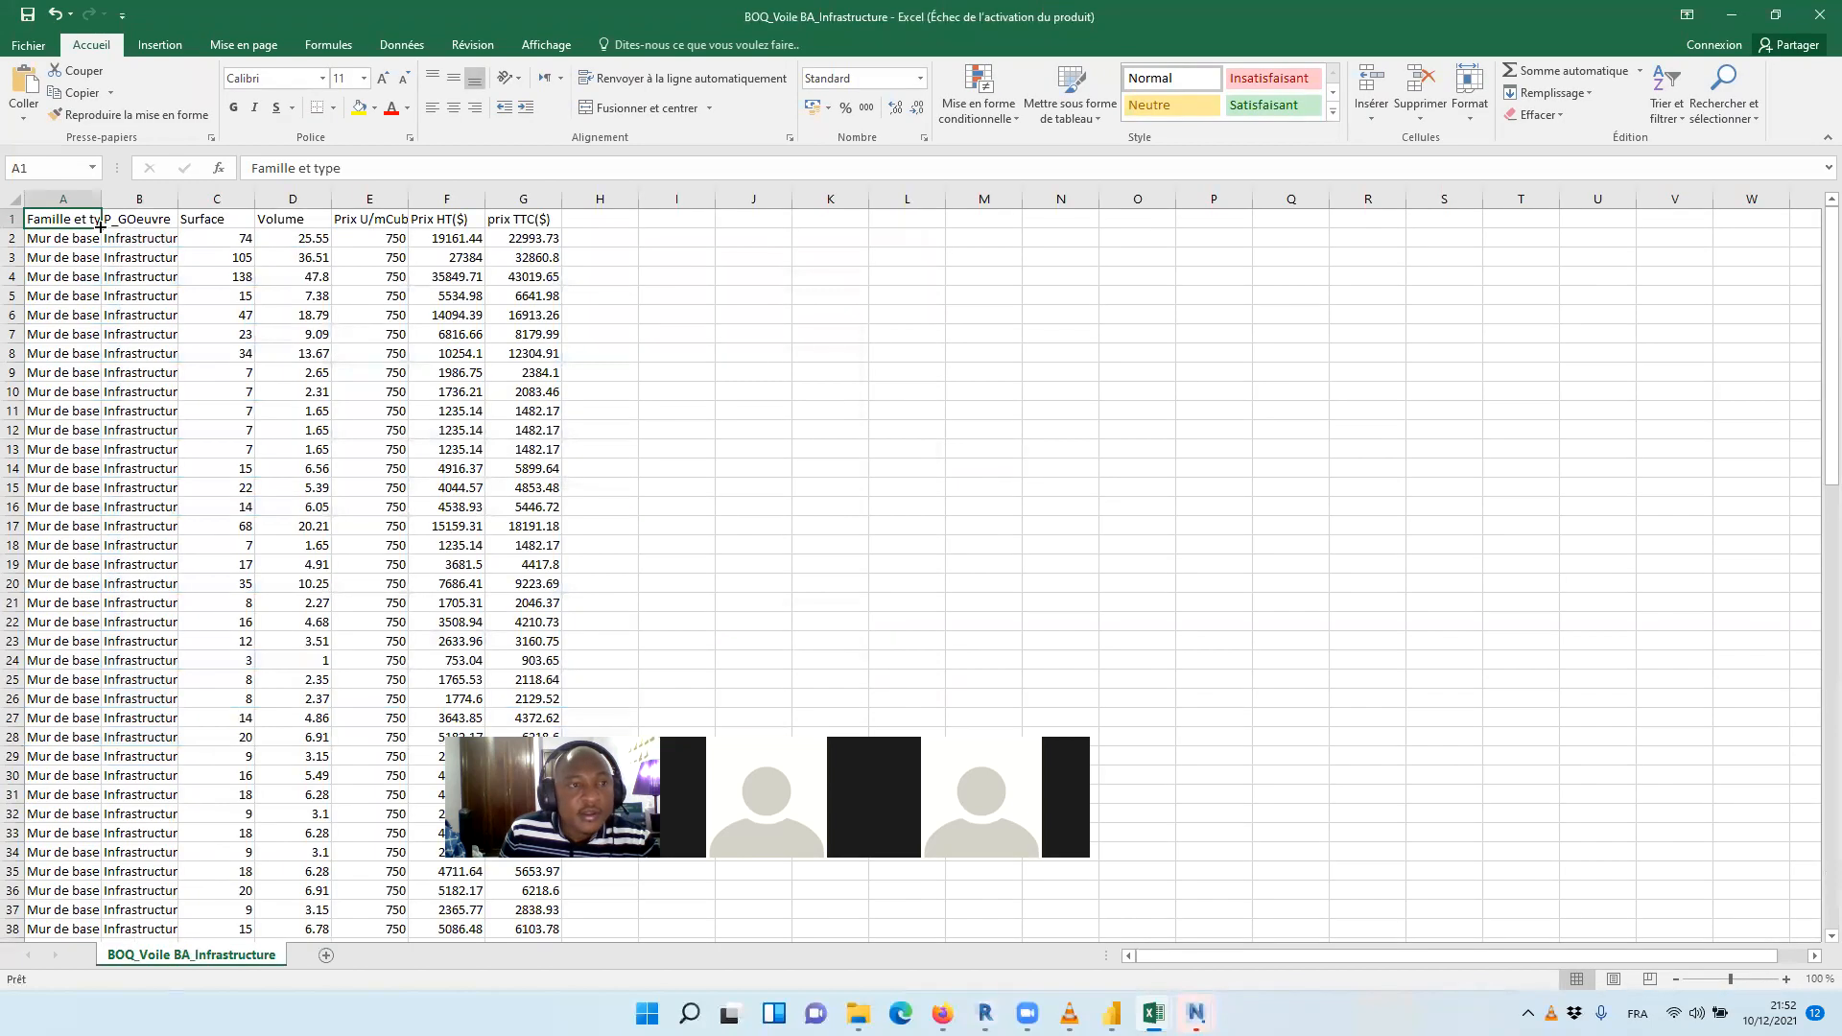
# Convert the imported infrastructure wall data in A1:G98 into a table with headers
pyautogui.moveTo(62, 218); pyautogui.dragTo(419, 234)
pyautogui.moveTo(522, 219); pyautogui.dragTo(529, 198)
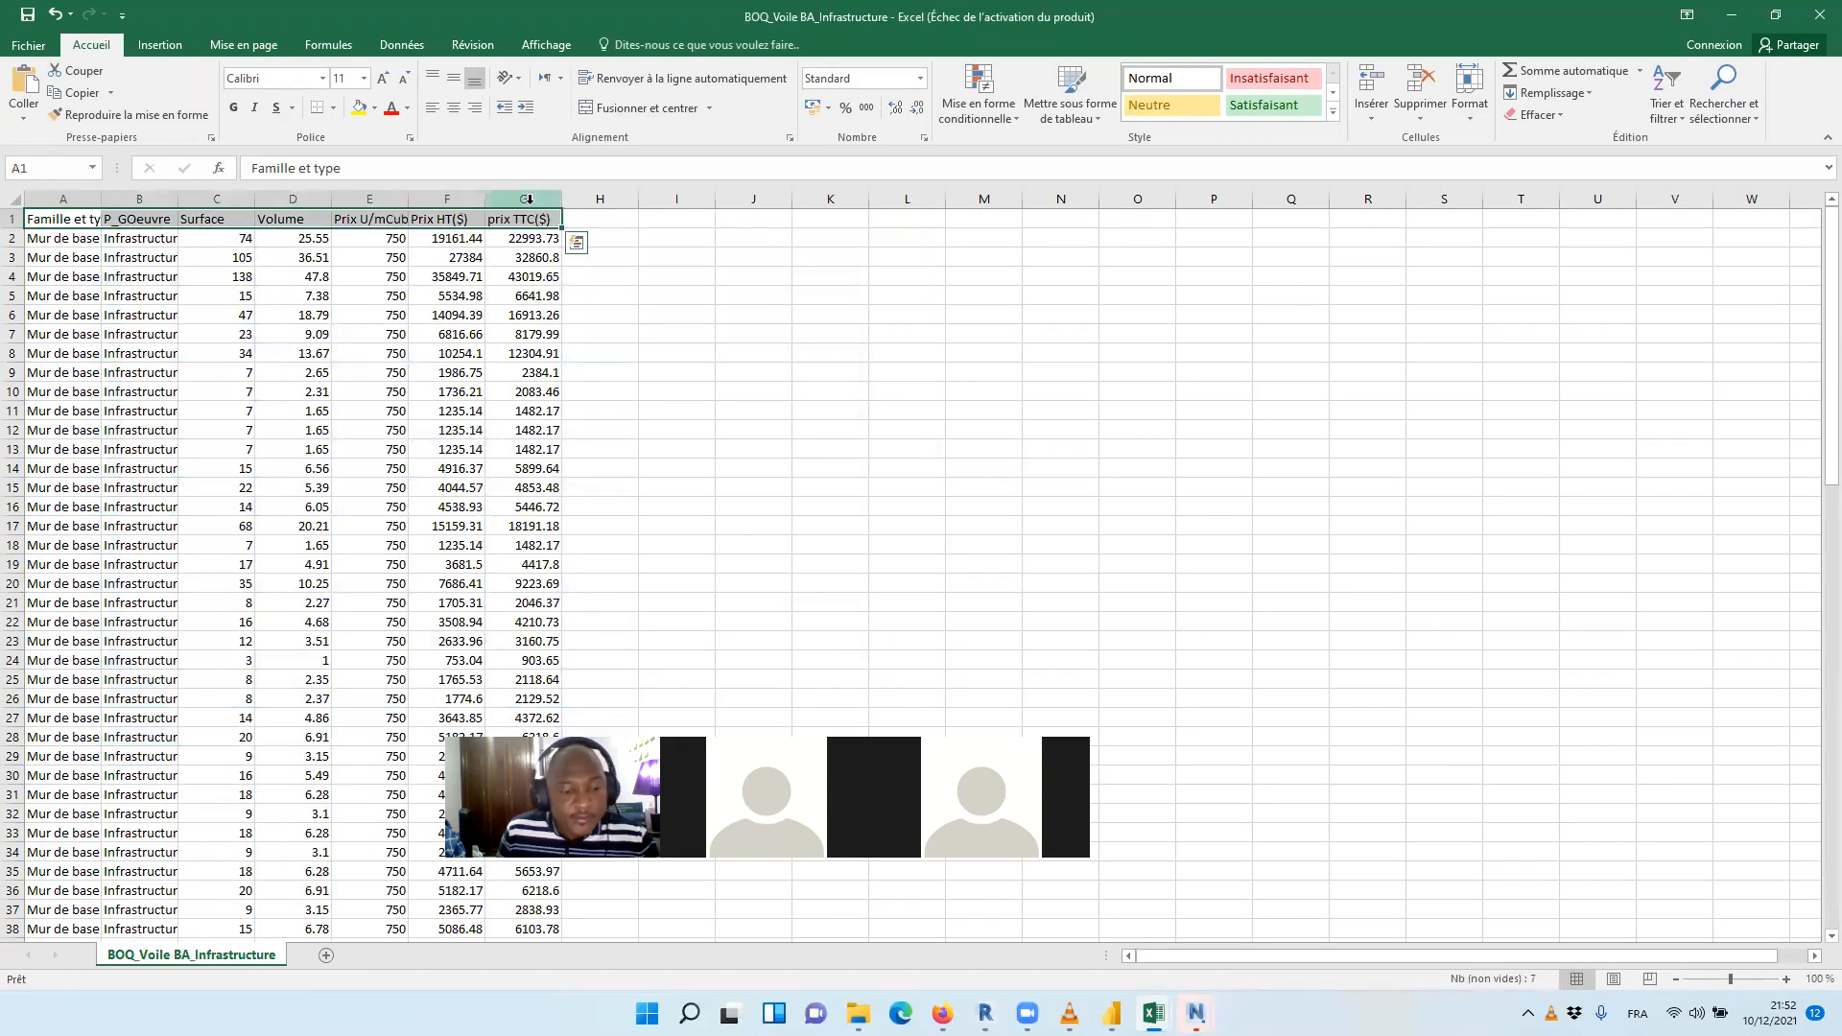
pyautogui.hotkey('ctrl', 'shift', 'Down')
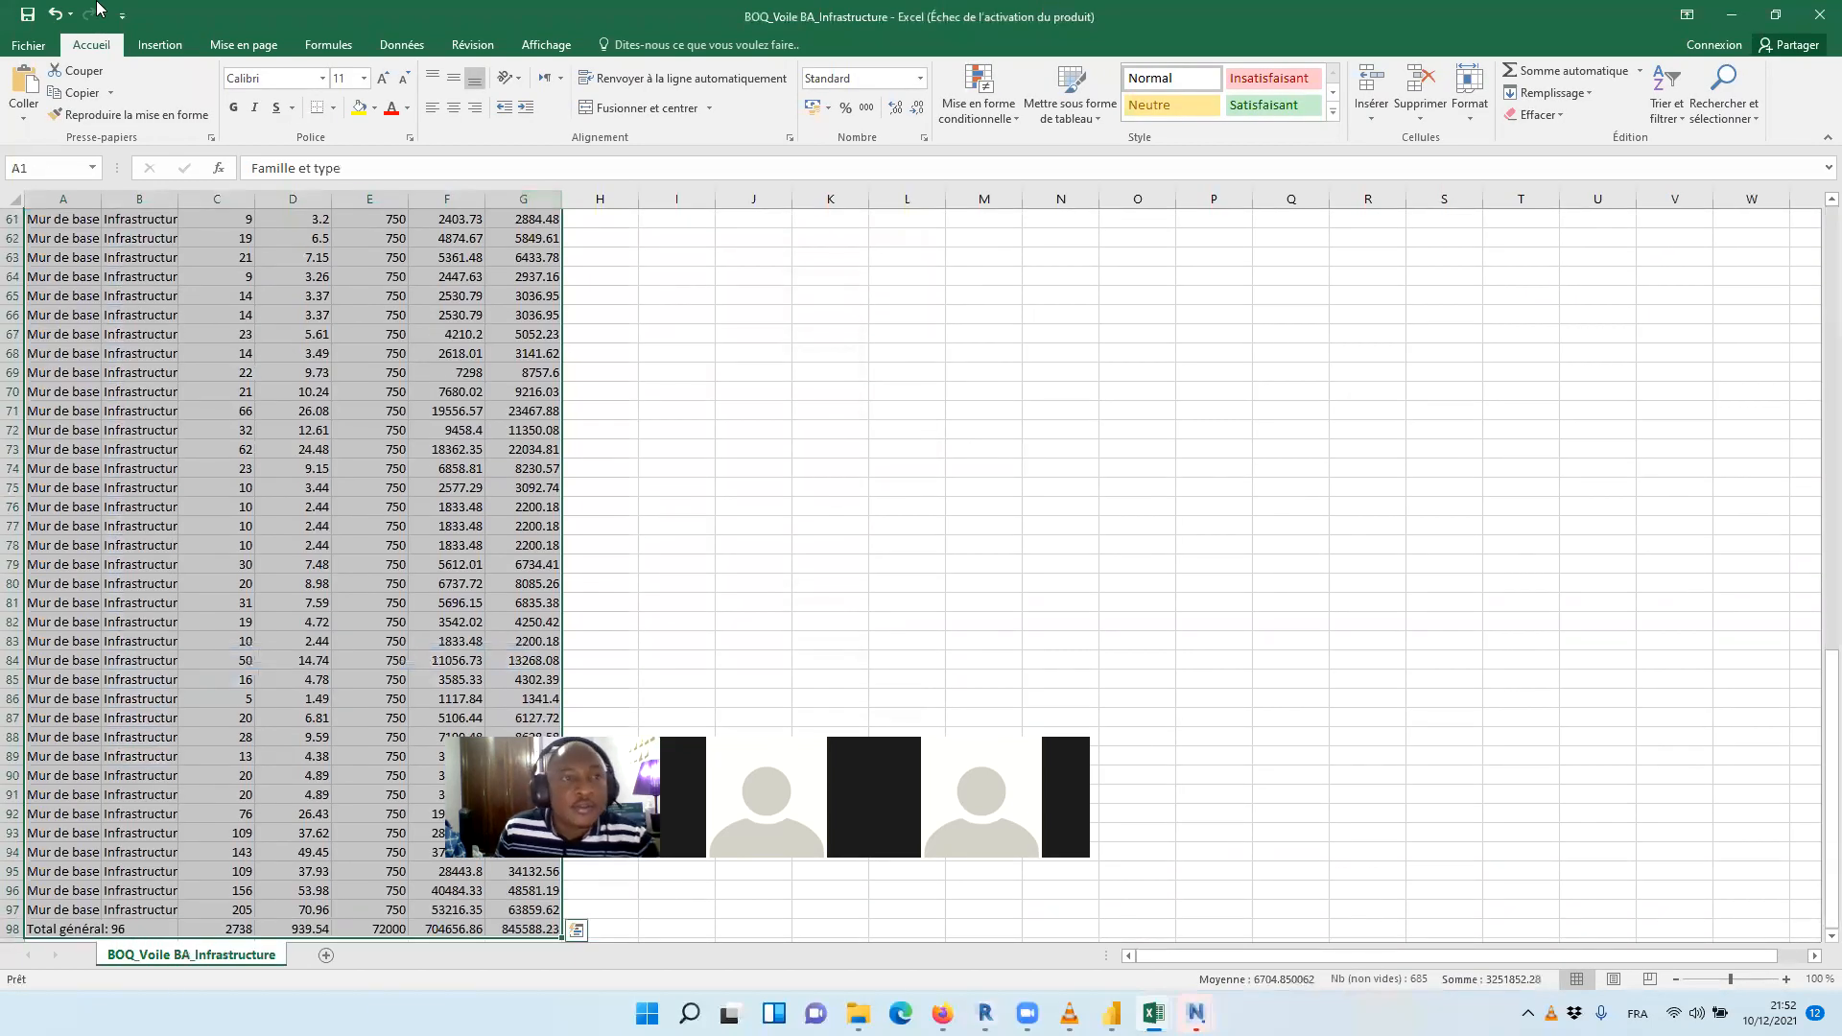
pyautogui.click(160, 45)
pyautogui.click(180, 116)
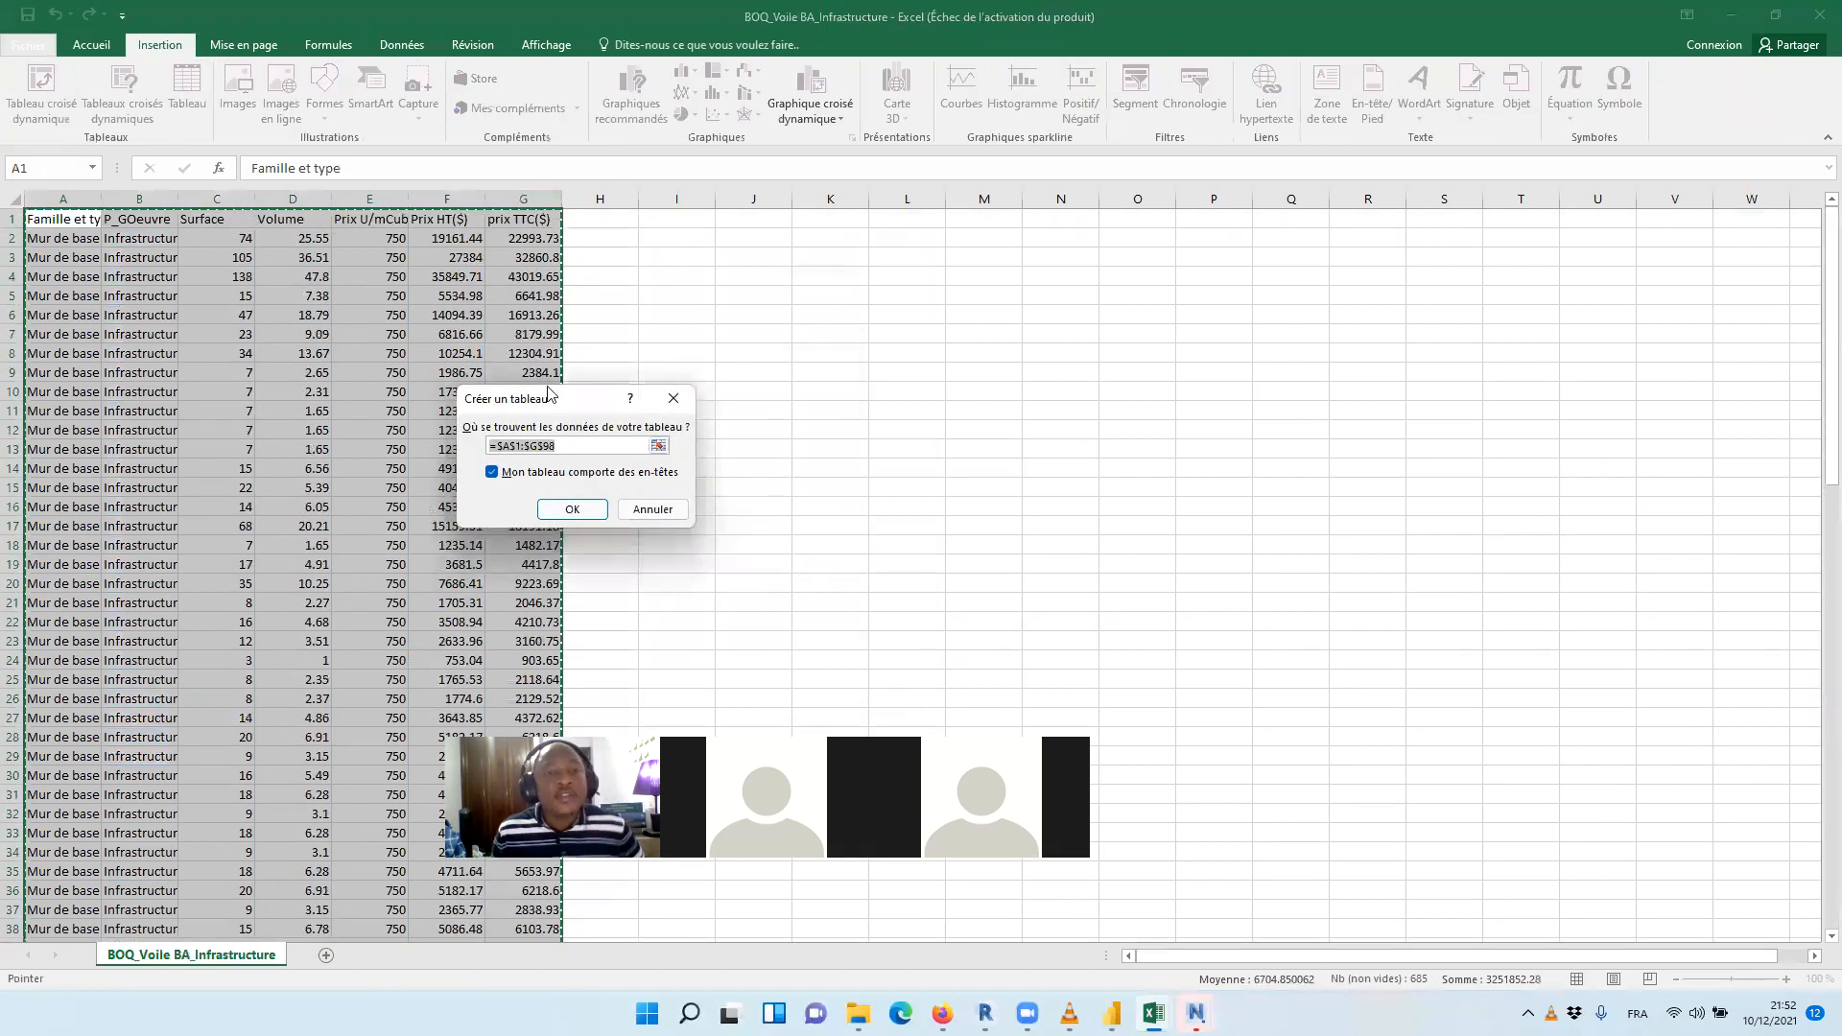
pyautogui.click(577, 504)
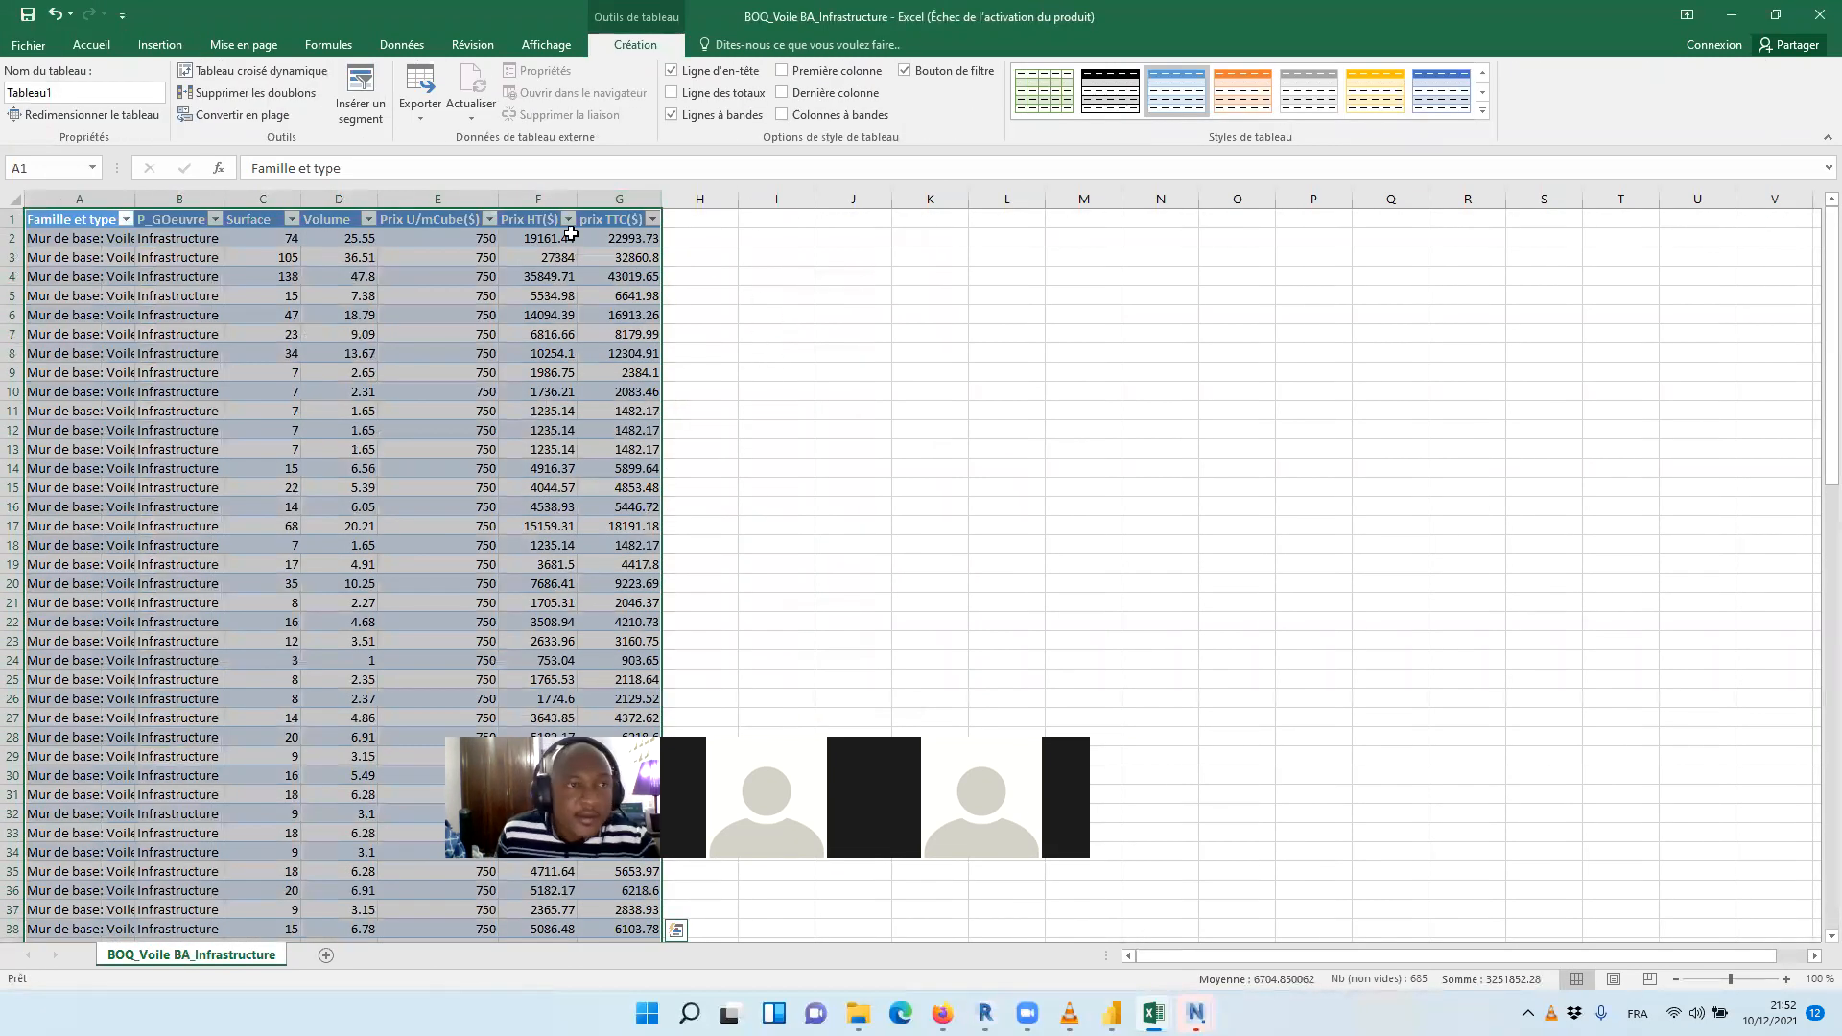
# Save the infrastructure wall table in the Resultats folder as a Classeur Excel file named BOQ_Voile BA_Infrastructure
pyautogui.click(29, 45)
pyautogui.click(69, 236)
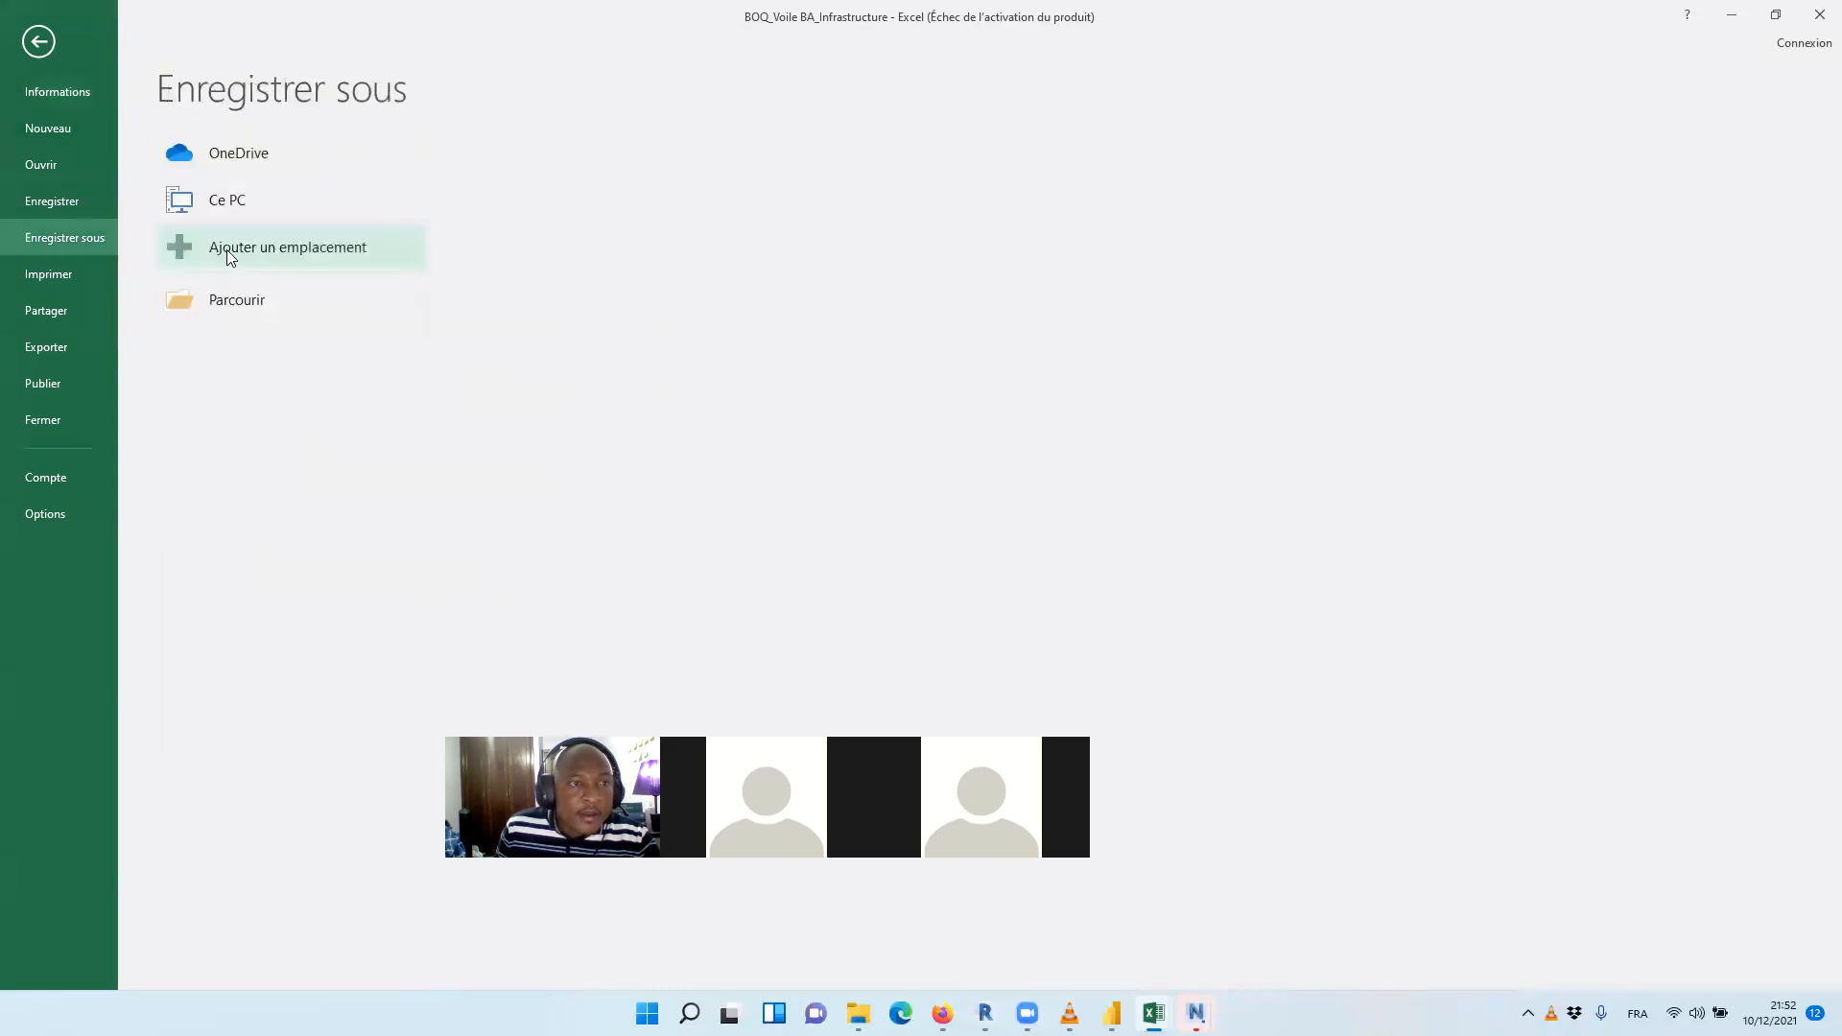
pyautogui.click(254, 301)
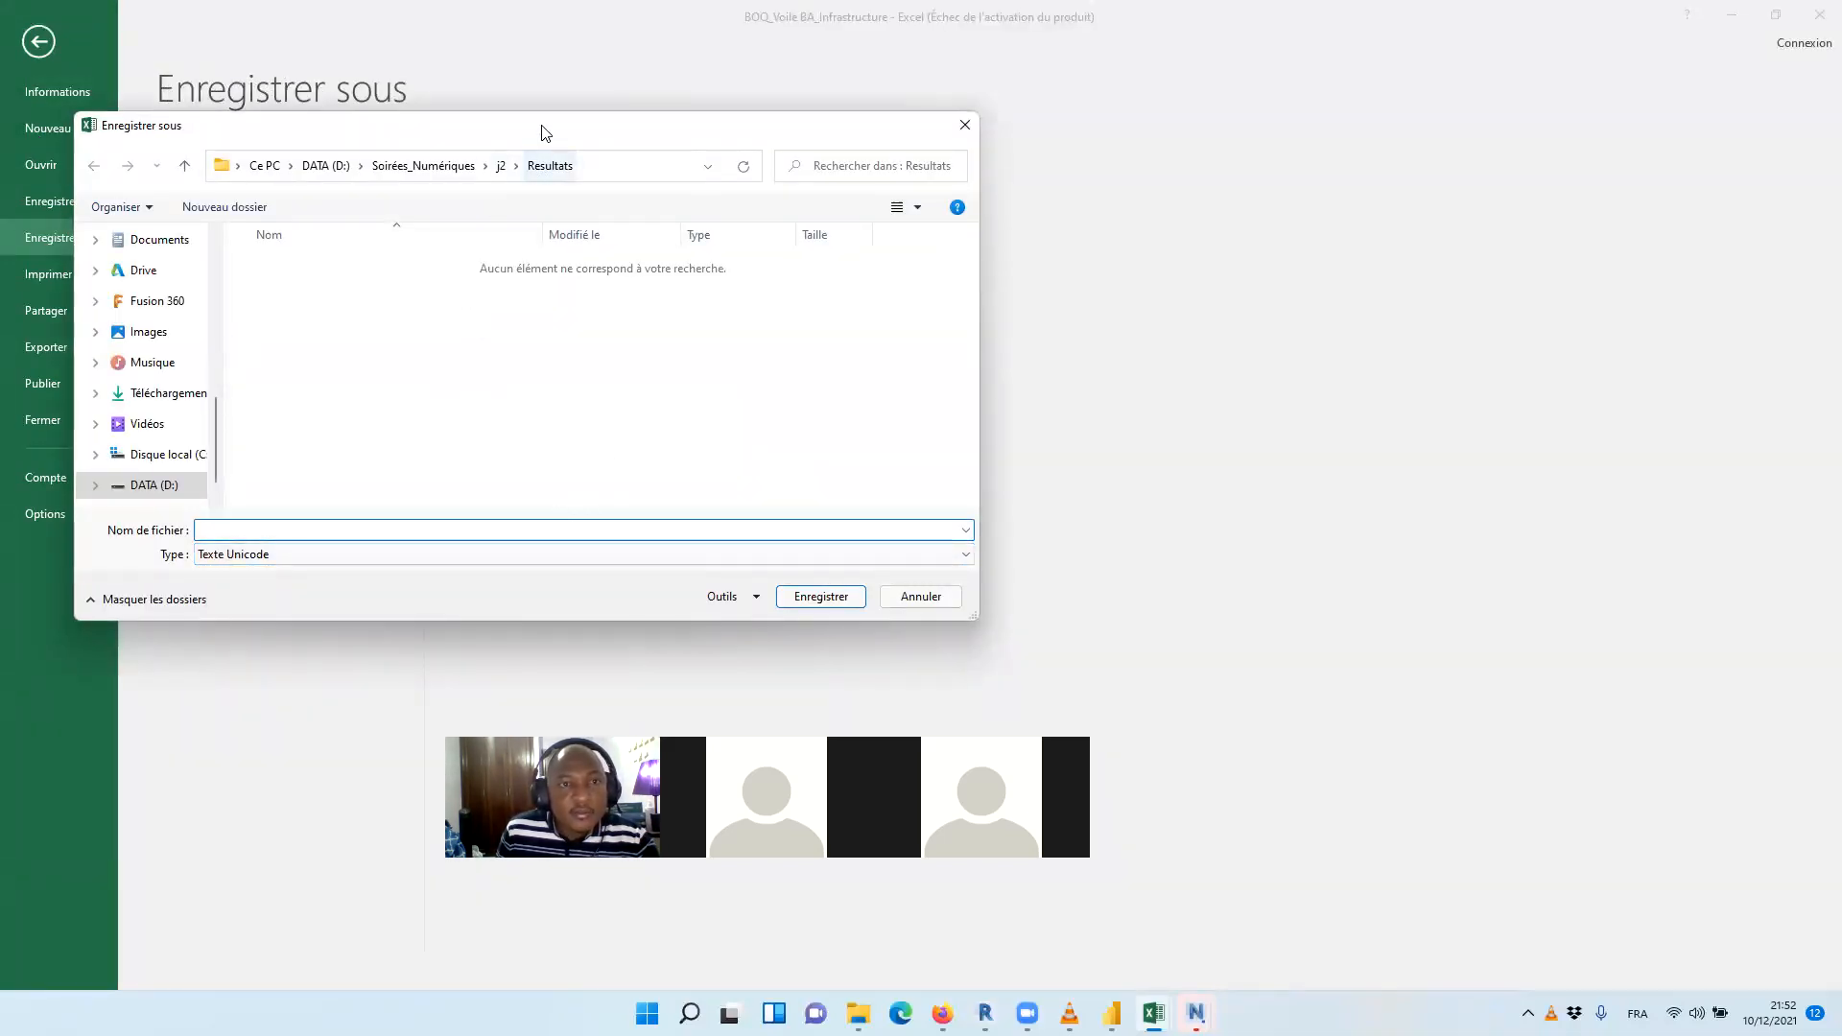
pyautogui.moveTo(563, 140); pyautogui.dragTo(660, 185)
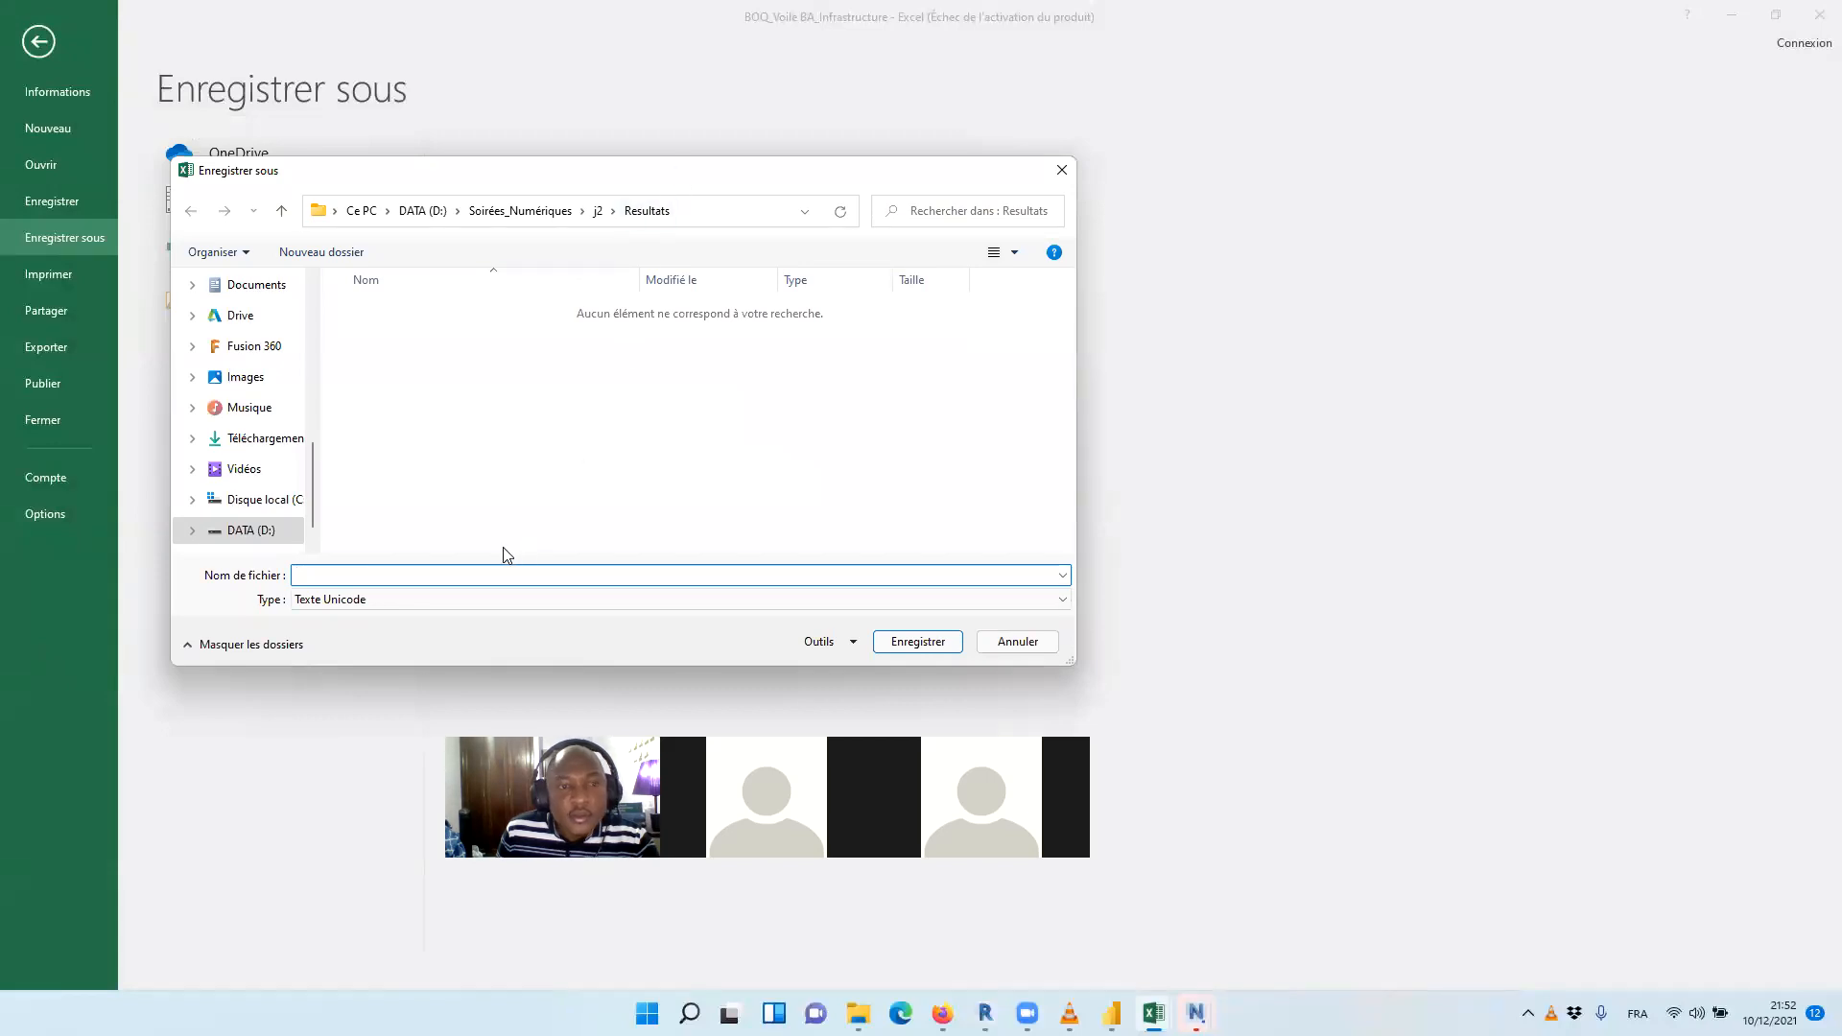
pyautogui.write('BO')
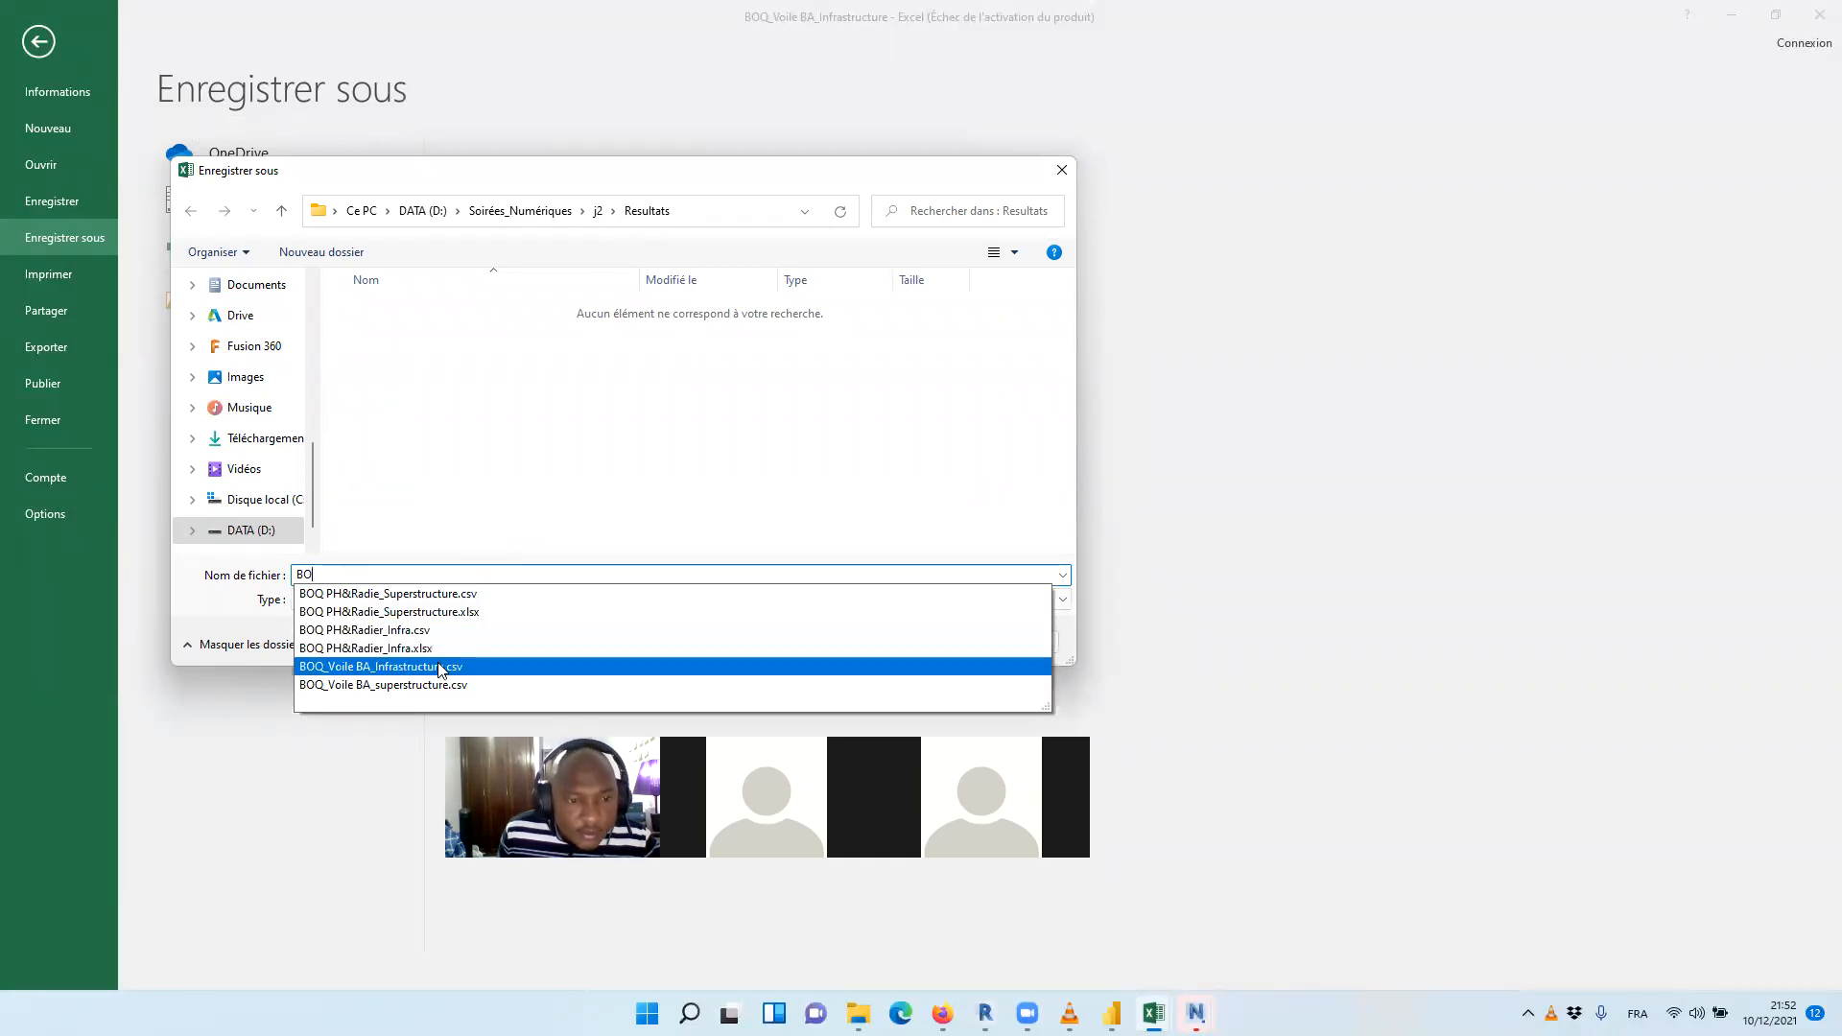
pyautogui.click(449, 669)
pyautogui.click(499, 576)
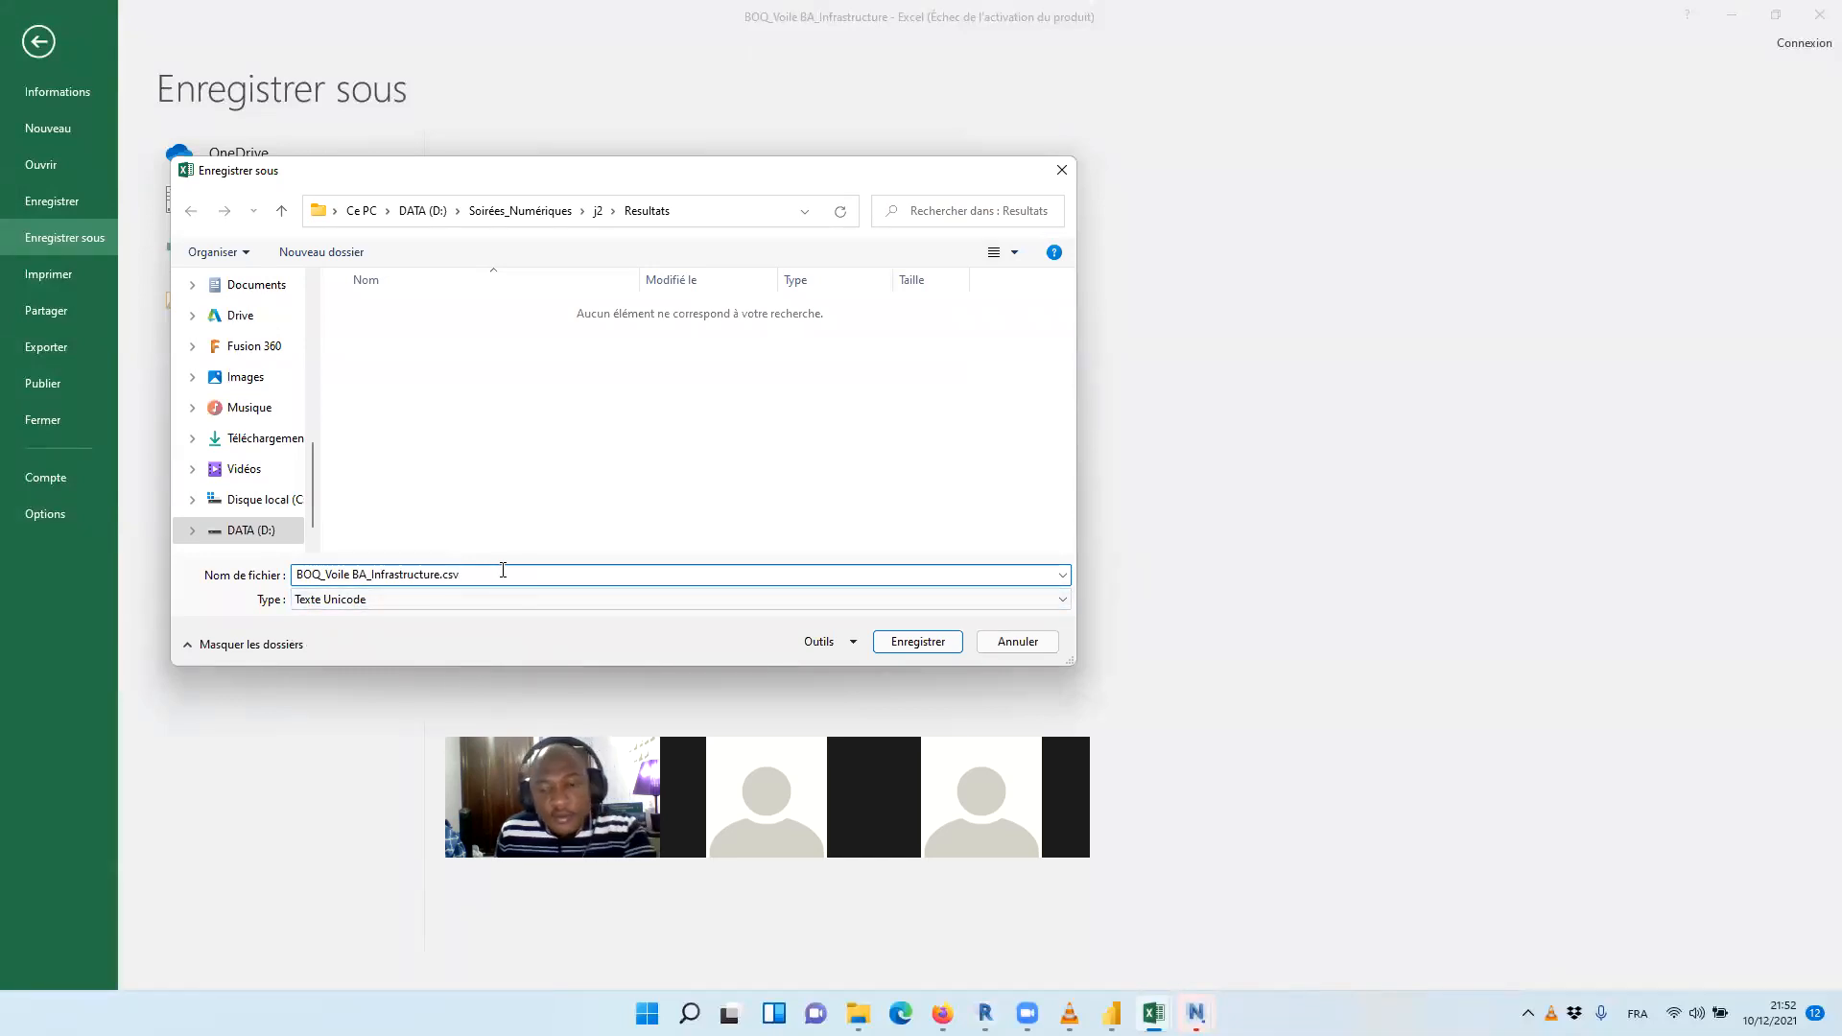
pyautogui.press('BackSpace')
pyautogui.press('BackSpace')
pyautogui.press('BackSpace')
pyautogui.press('BackSpace')
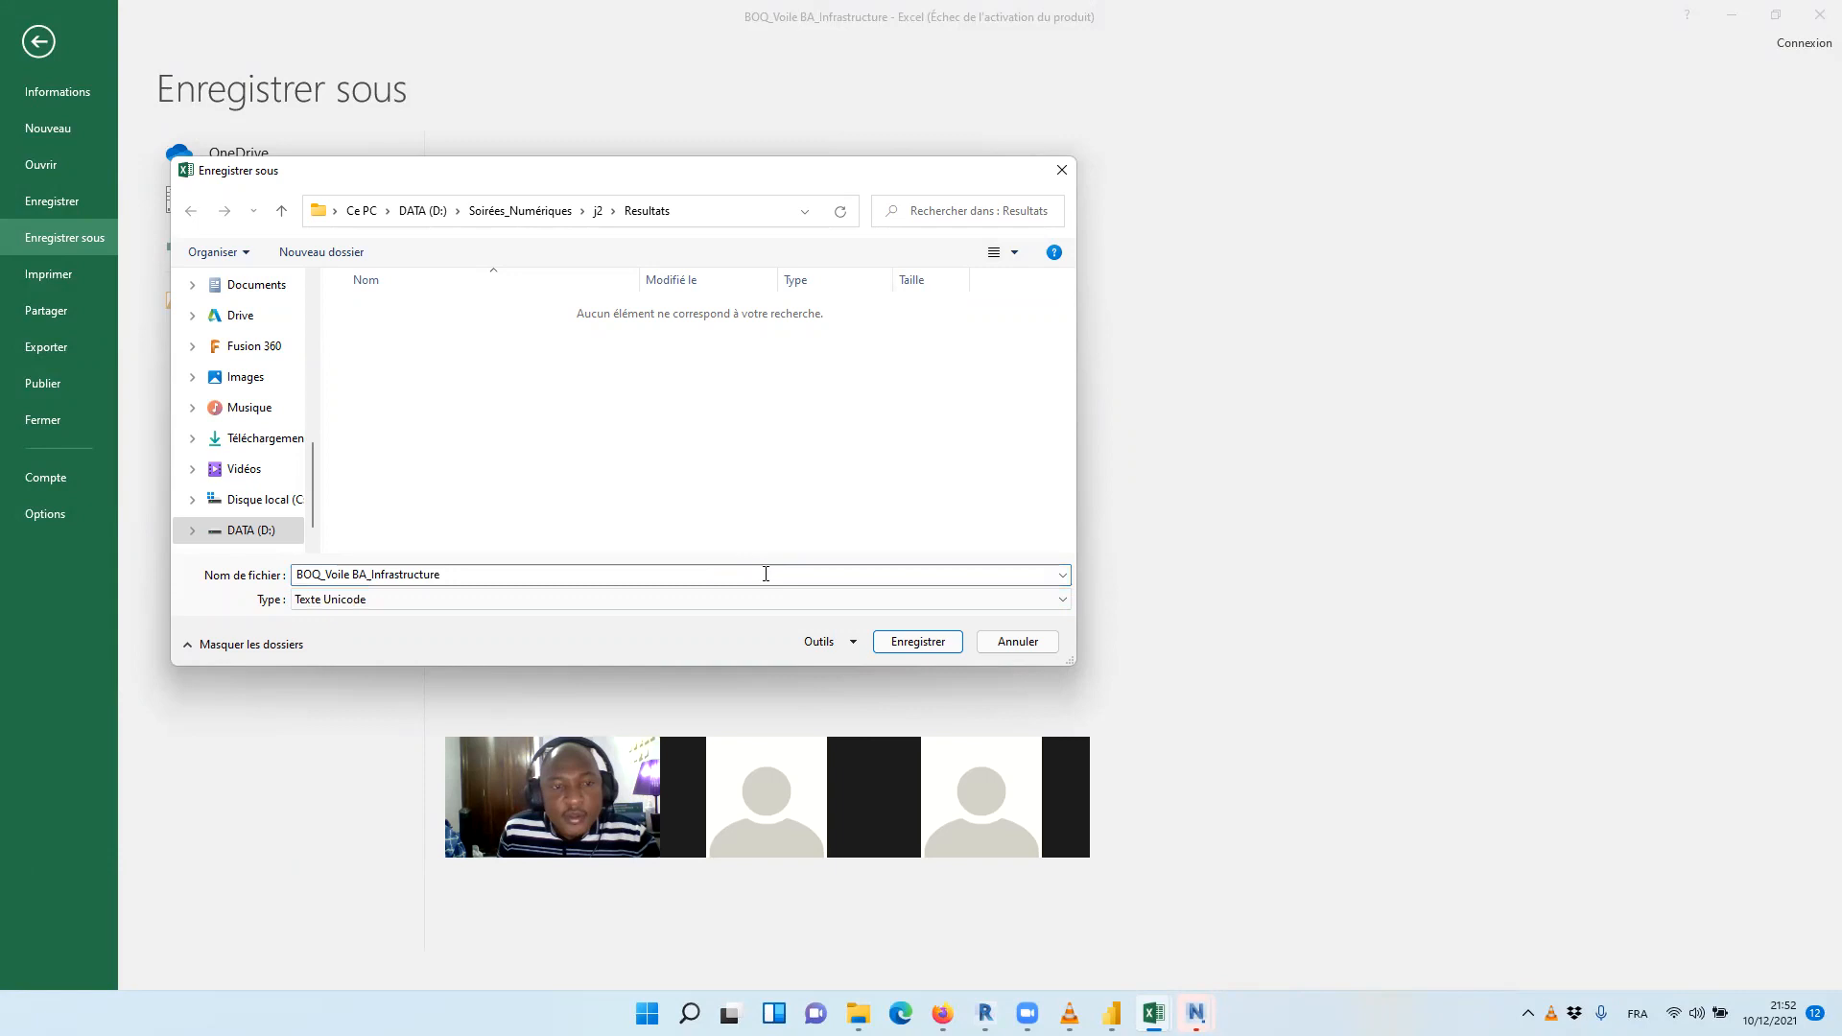
pyautogui.click(795, 598)
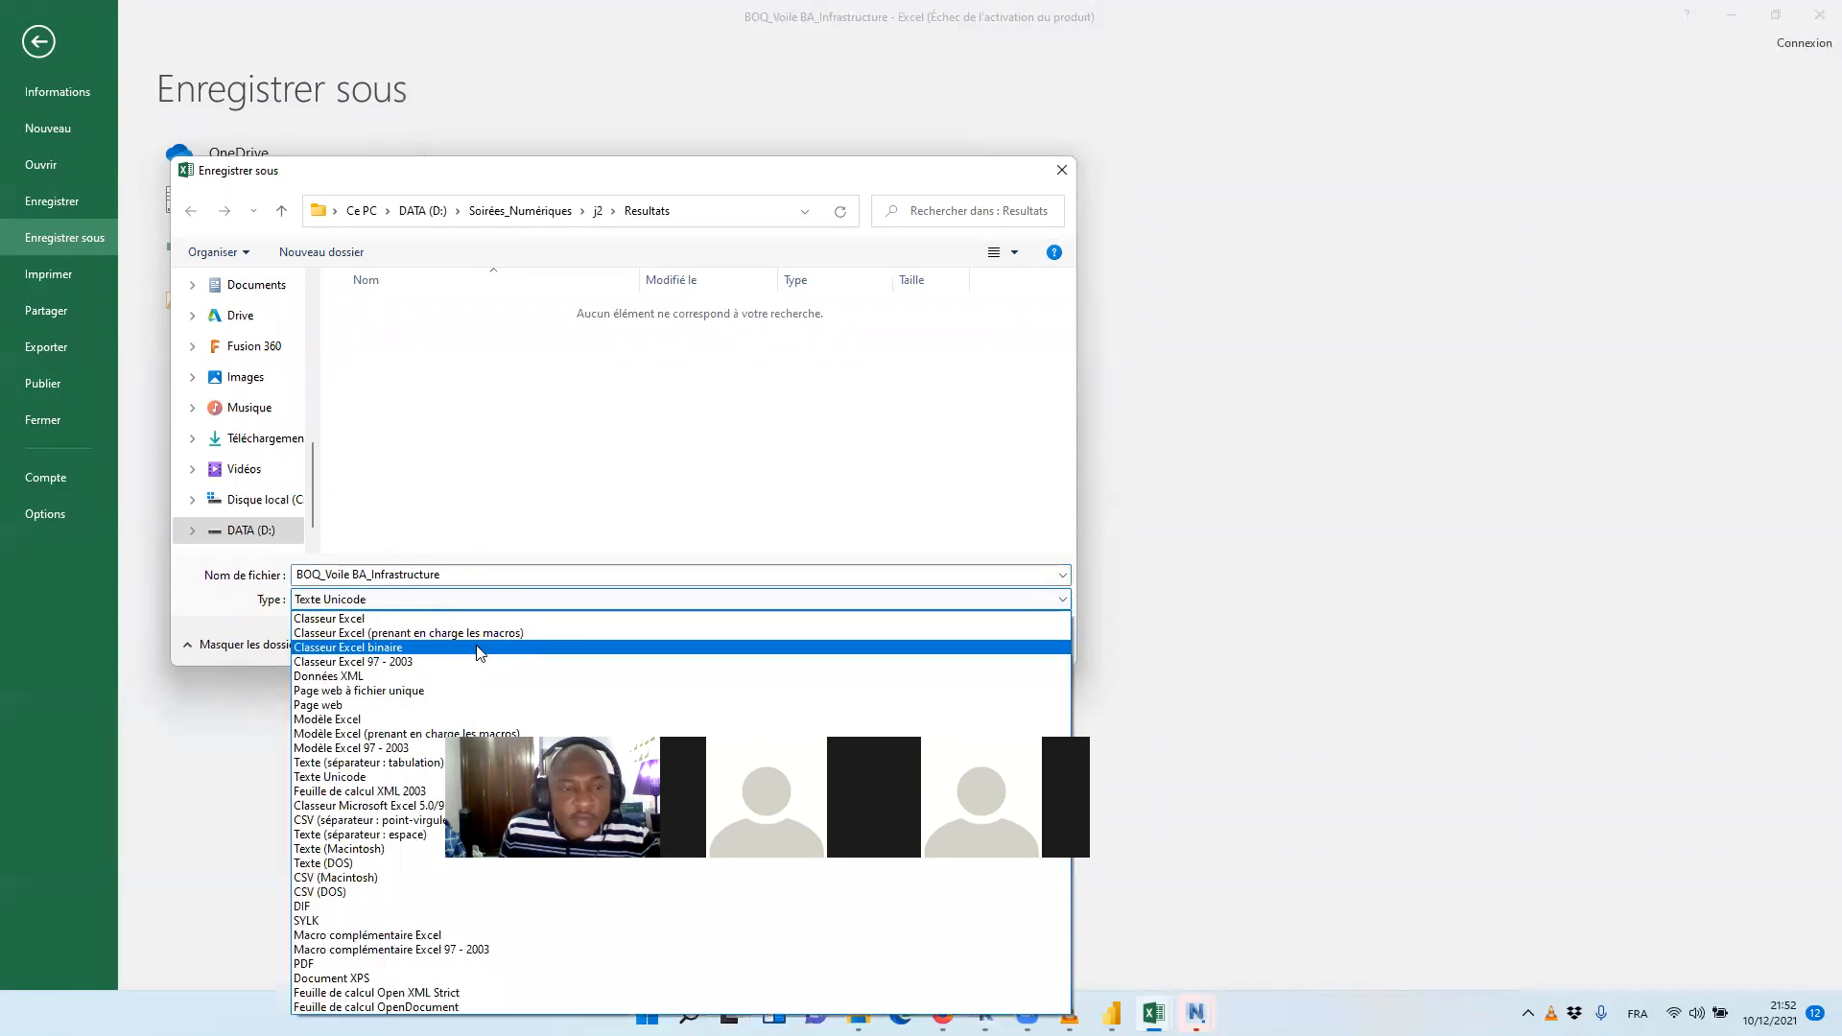
pyautogui.click(430, 619)
pyautogui.click(891, 687)
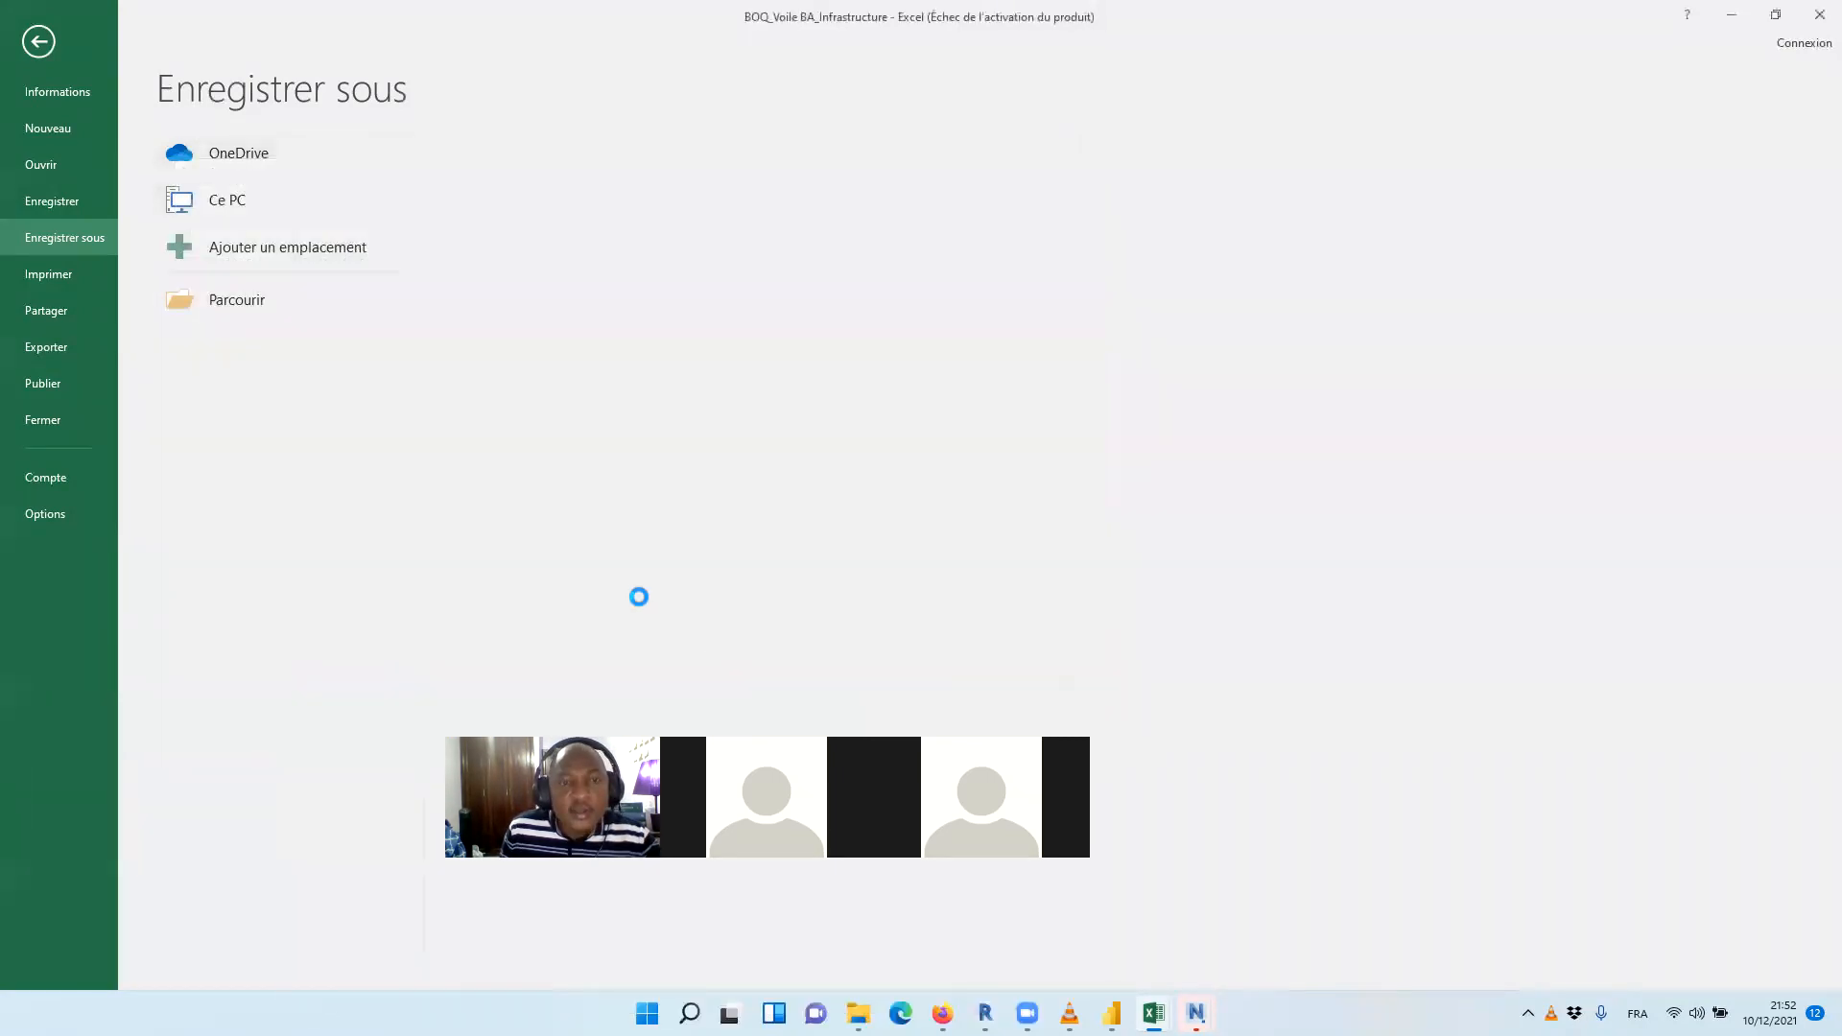
pyautogui.click(914, 351)
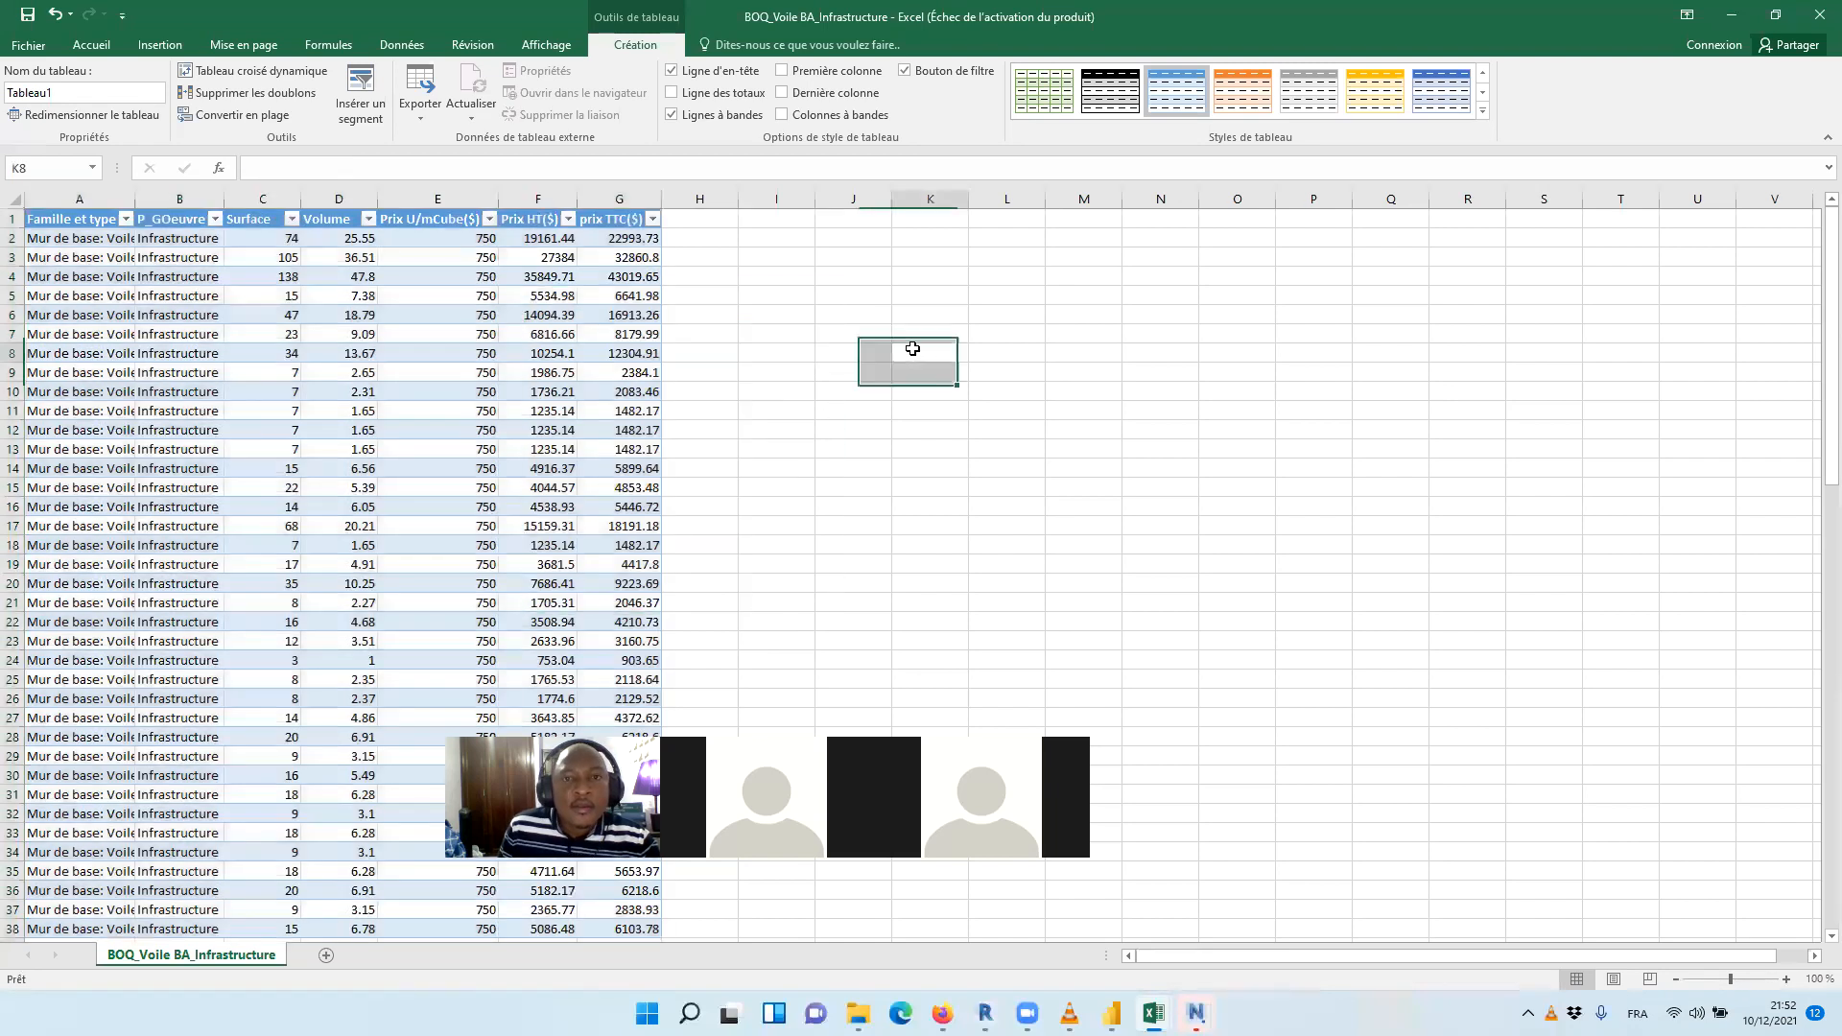
# Open the BOQ_Voile BA_superstructure CSV file from the Resultats folder
pyautogui.click(46, 50)
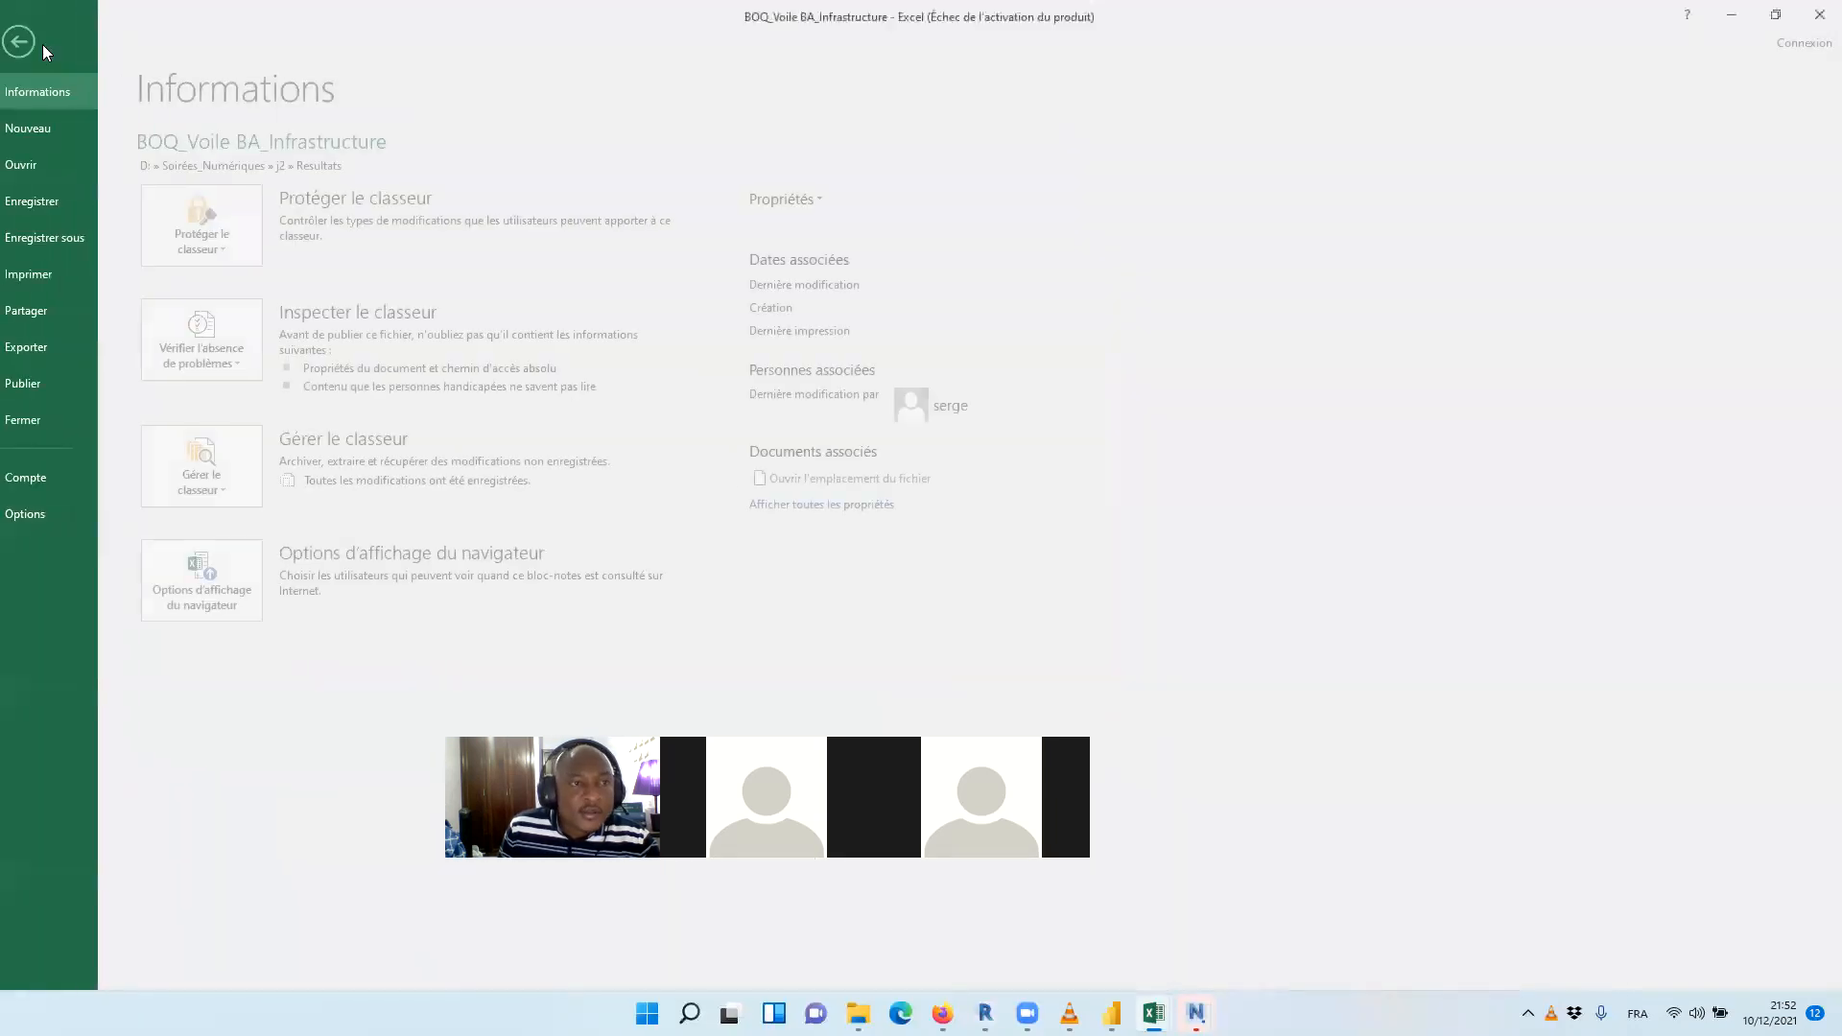
pyautogui.click(60, 165)
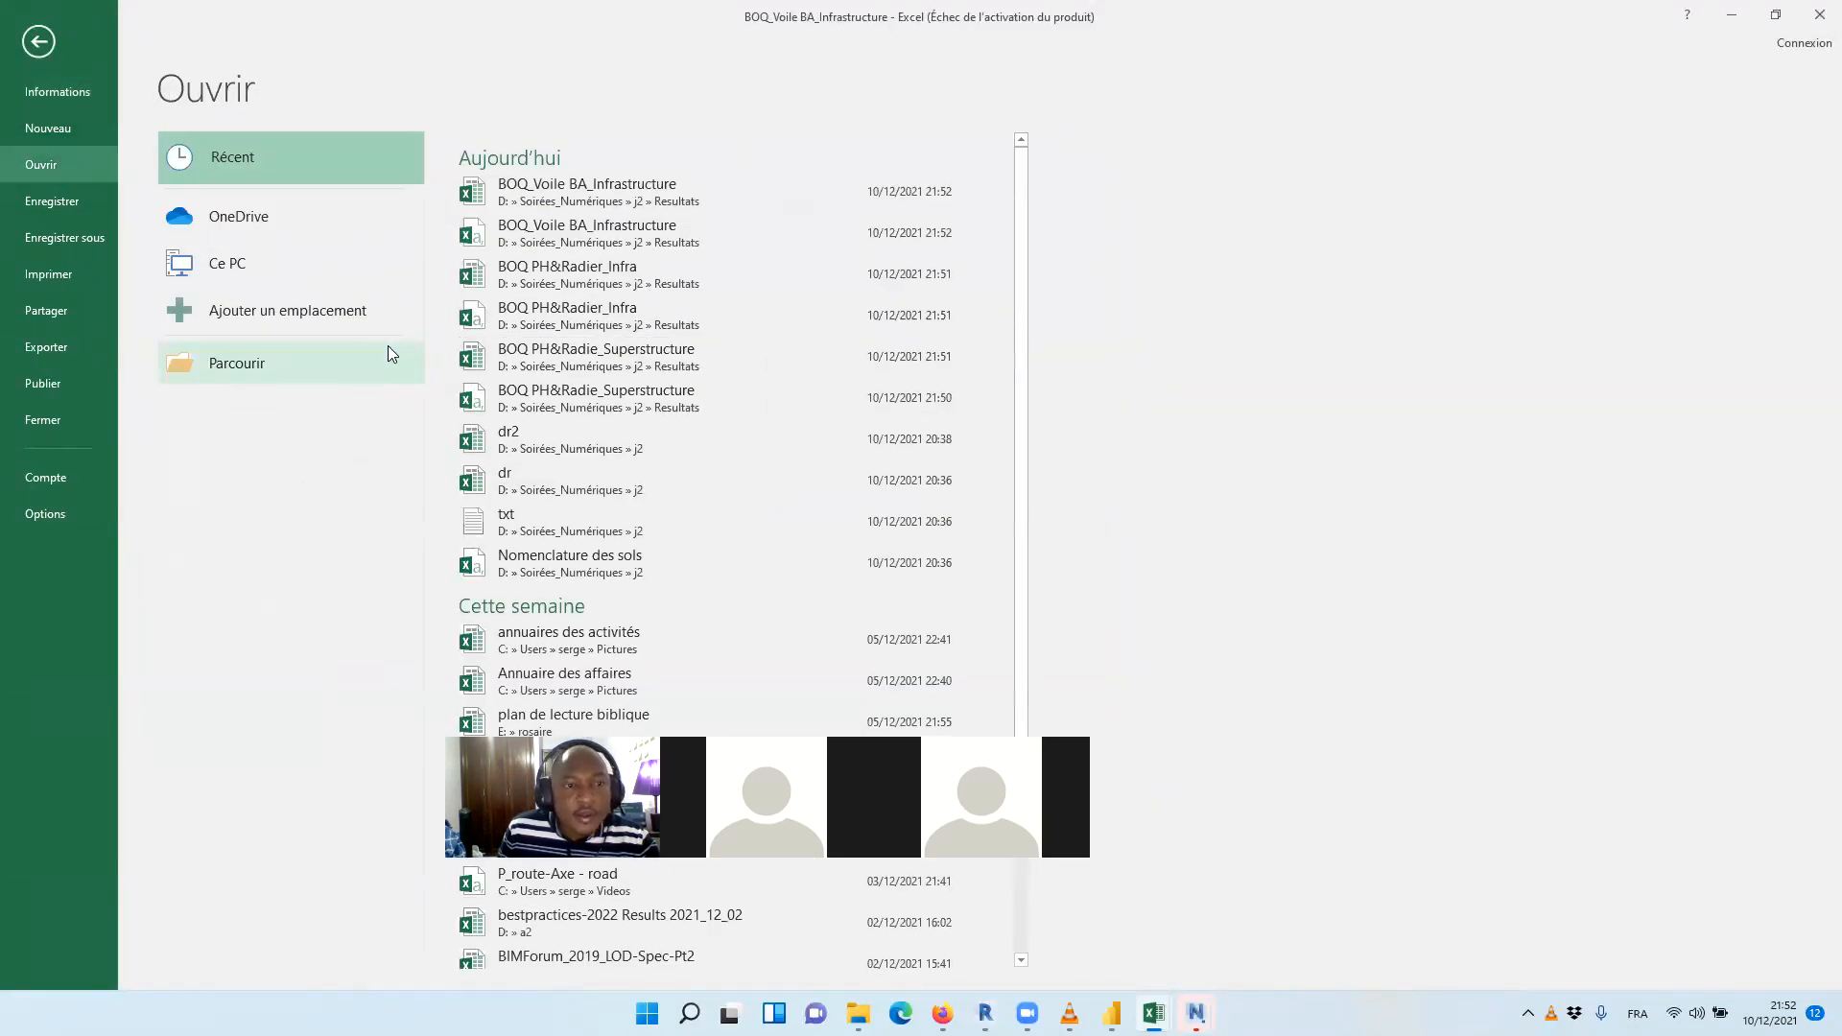
pyautogui.click(388, 347)
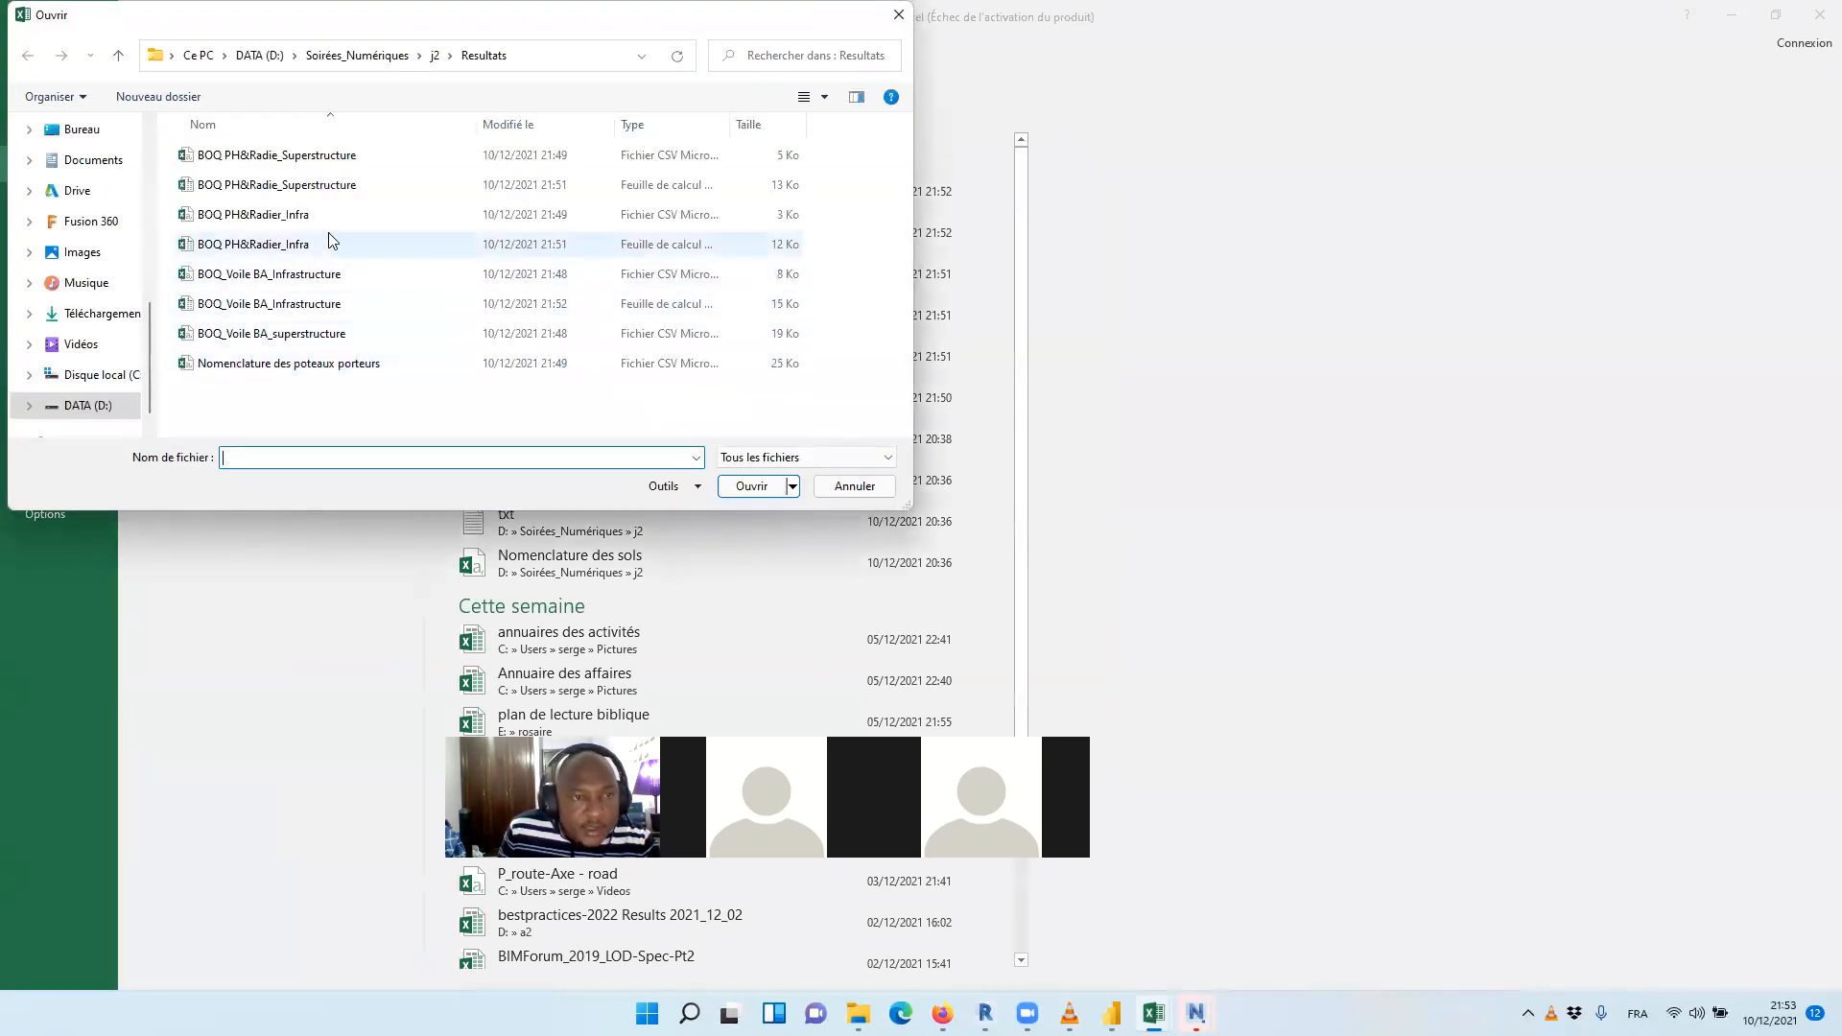
pyautogui.click(334, 341)
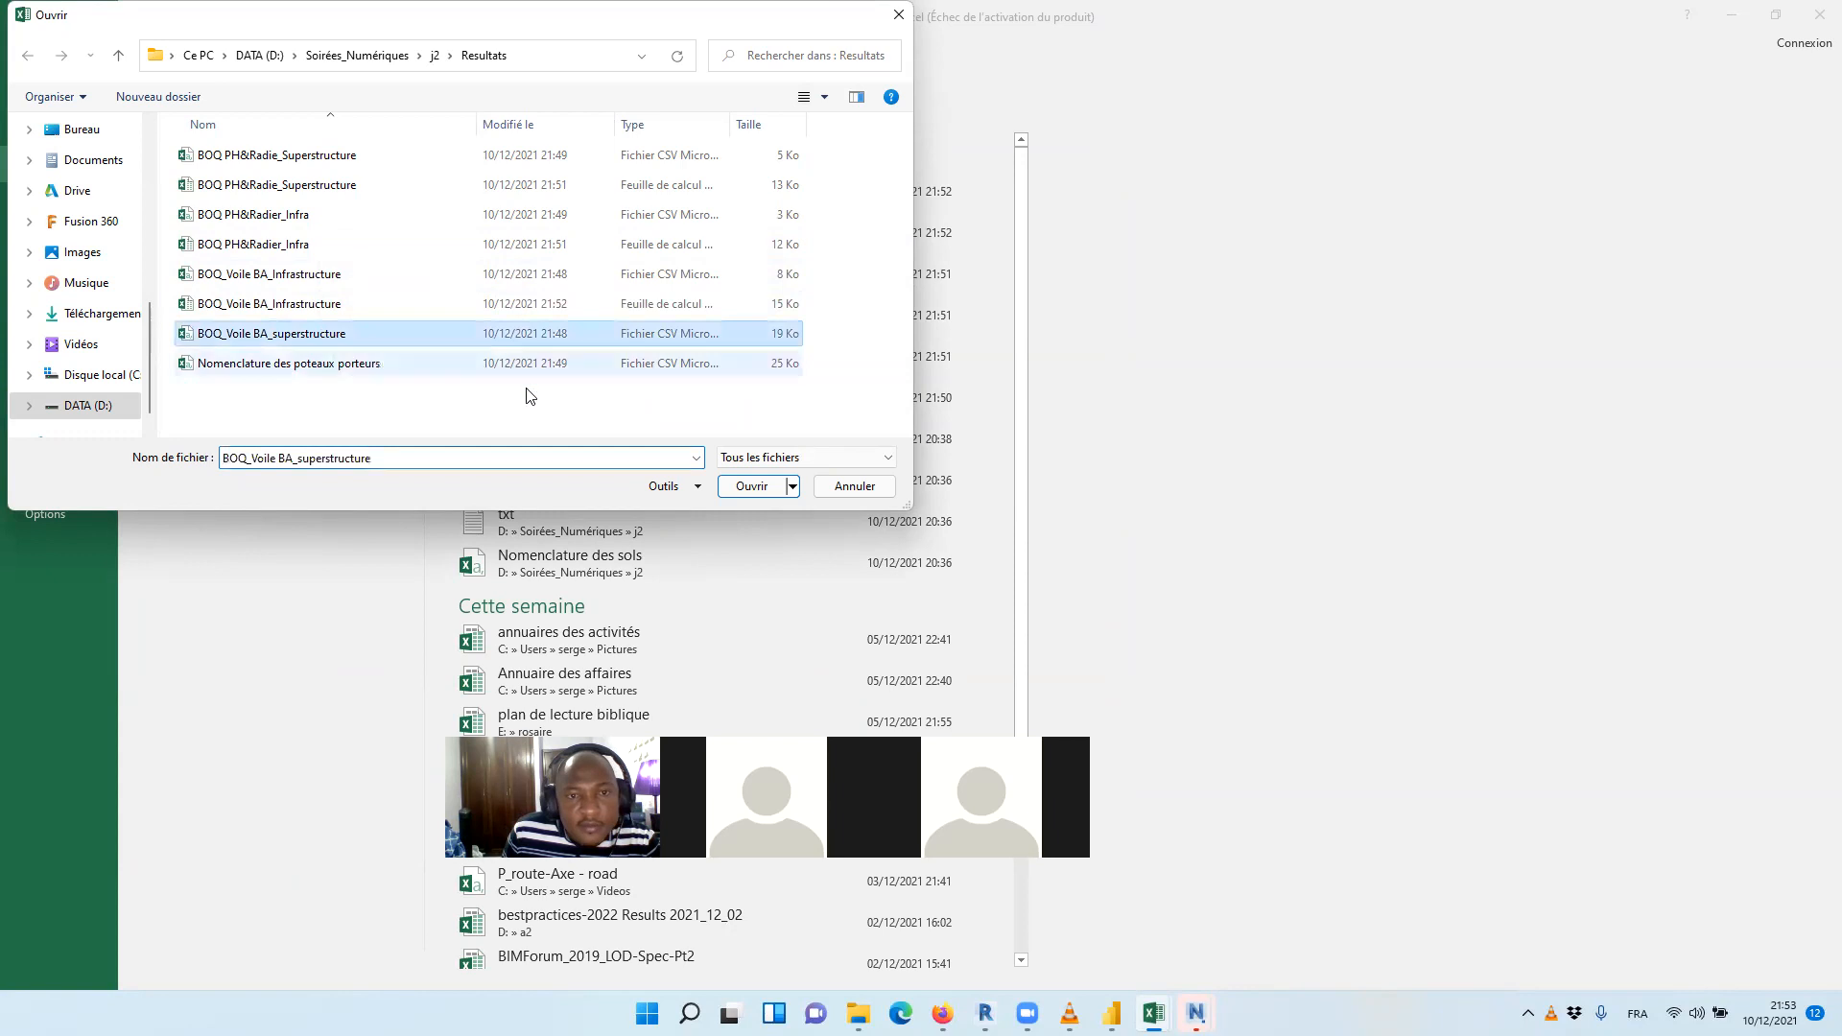
pyautogui.click(752, 486)
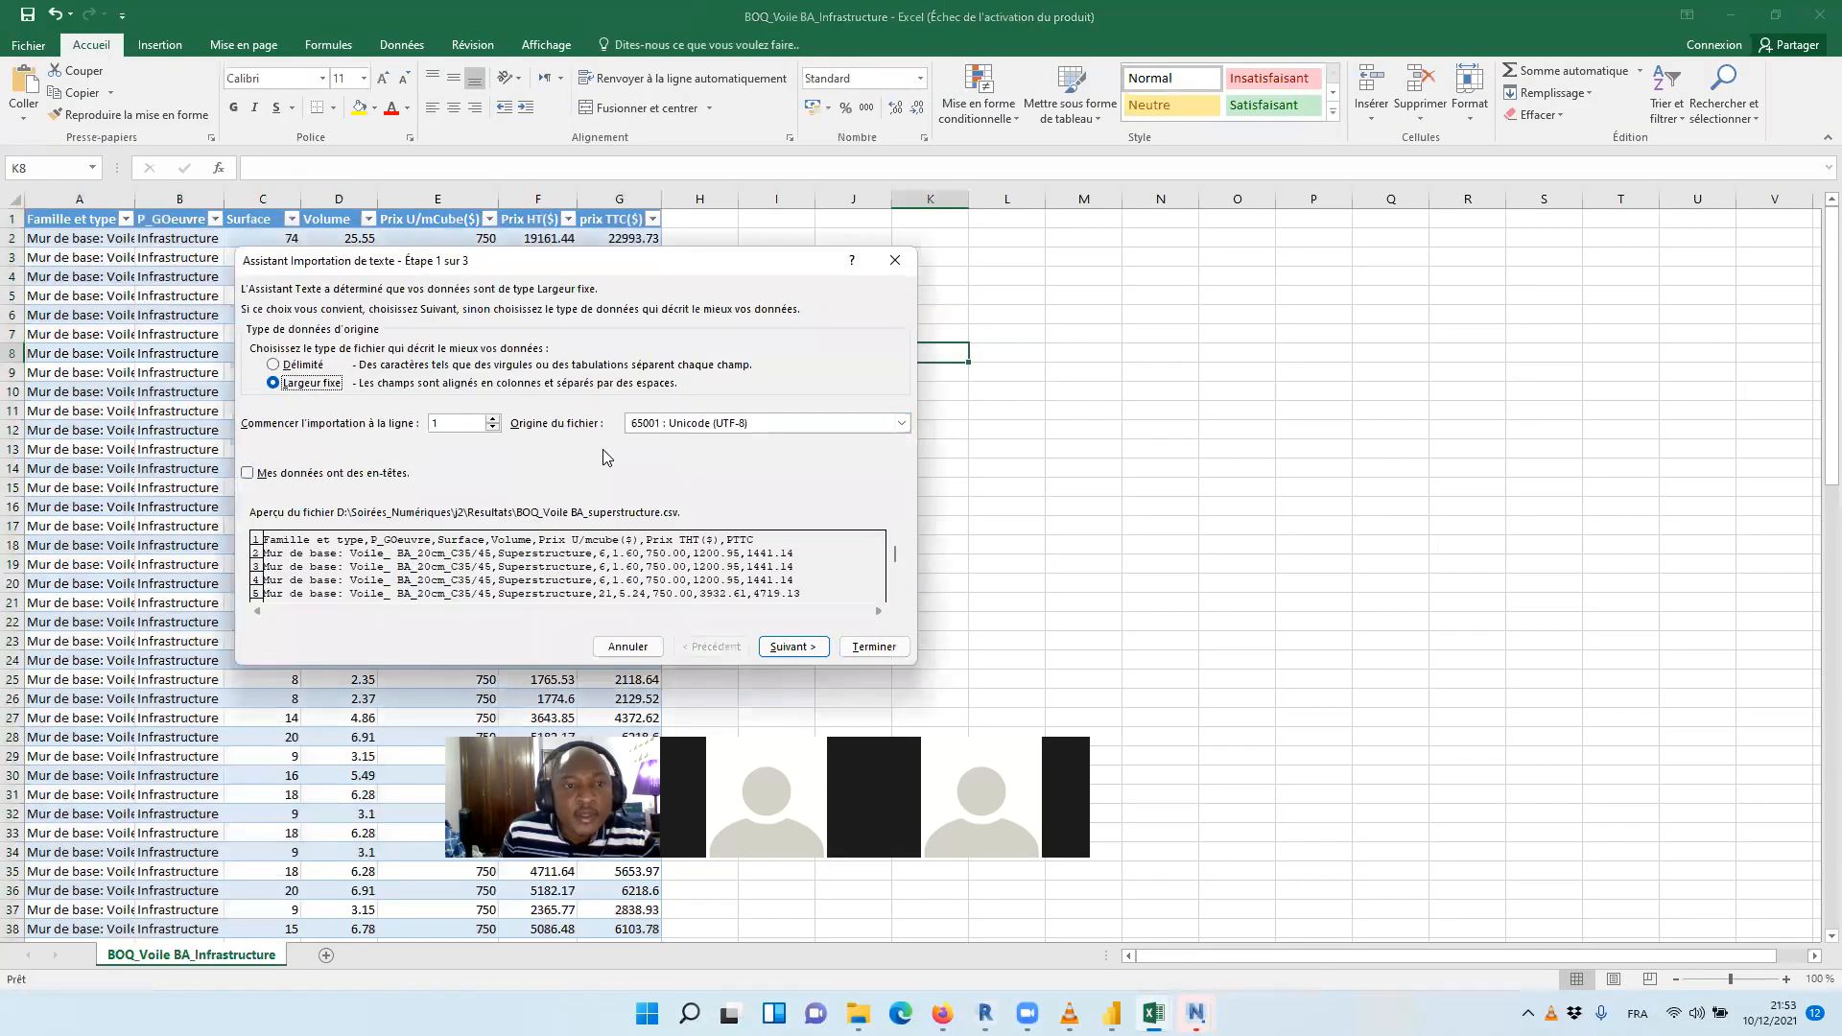
# Import the superstructure wall CSV as delimited text with Virgule added as a separator and Standard column format
pyautogui.click(324, 365)
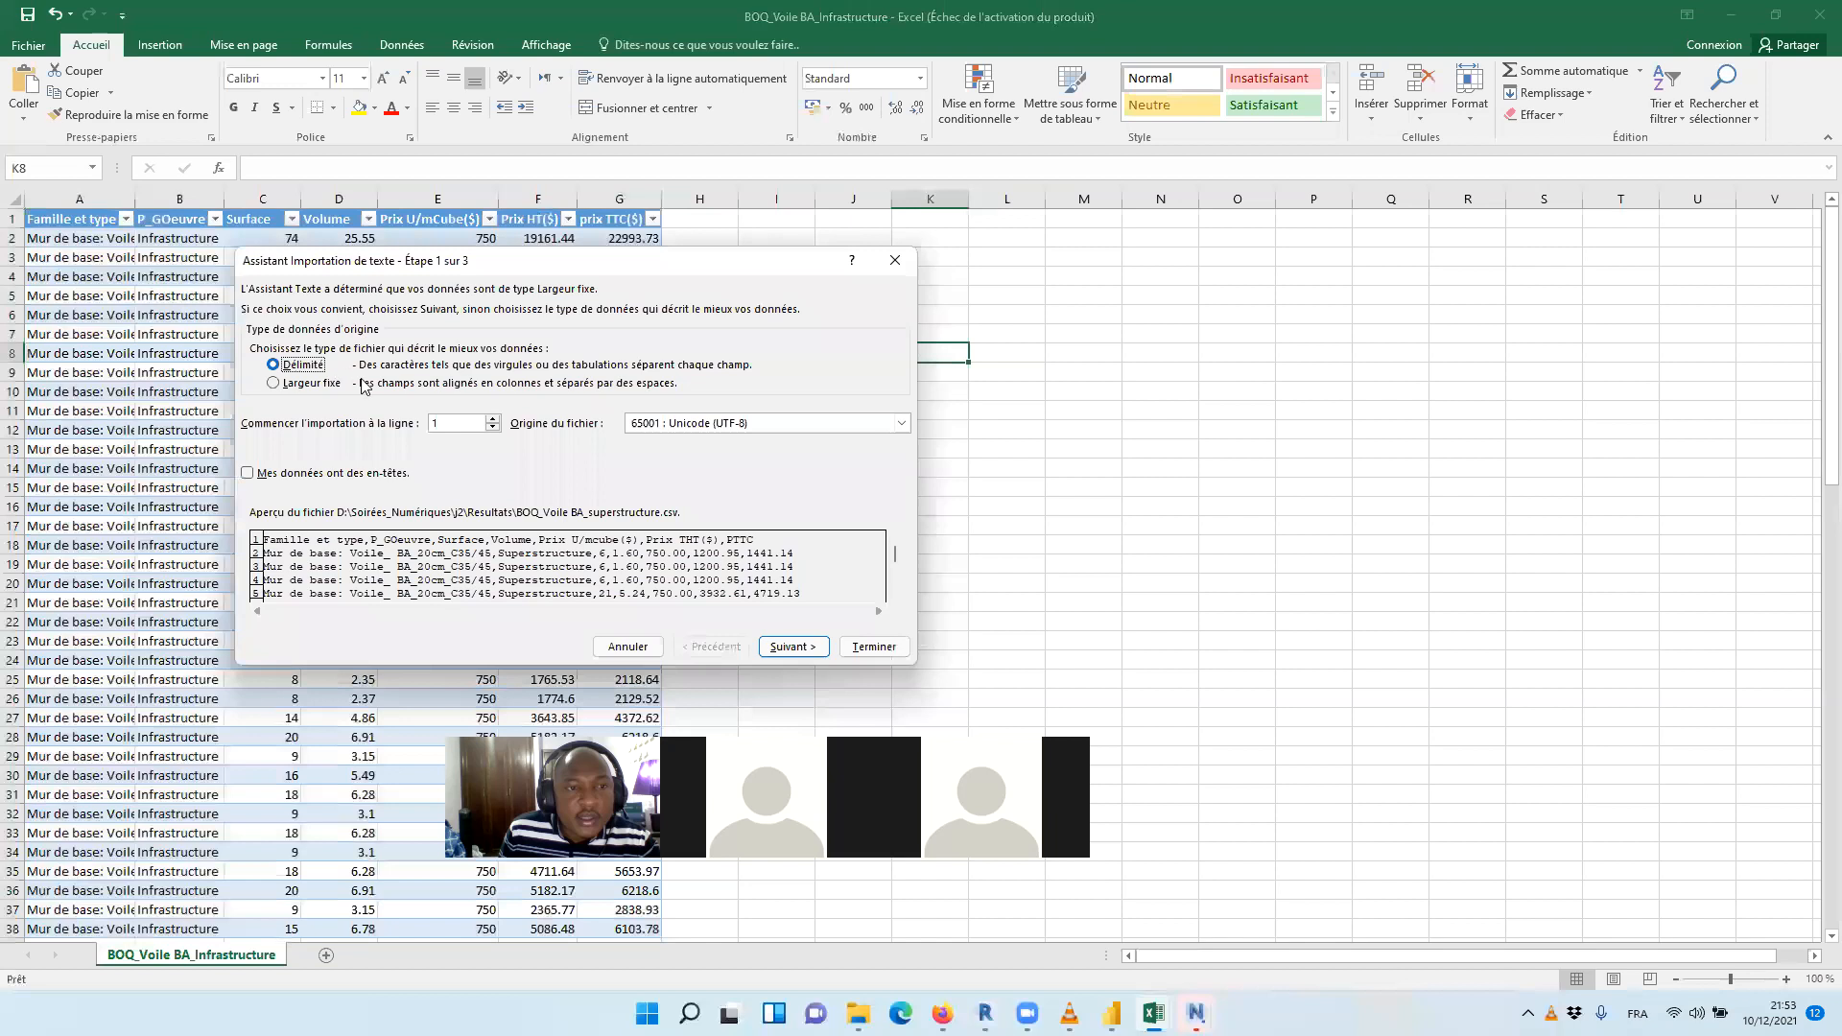
pyautogui.click(792, 646)
pyautogui.click(255, 382)
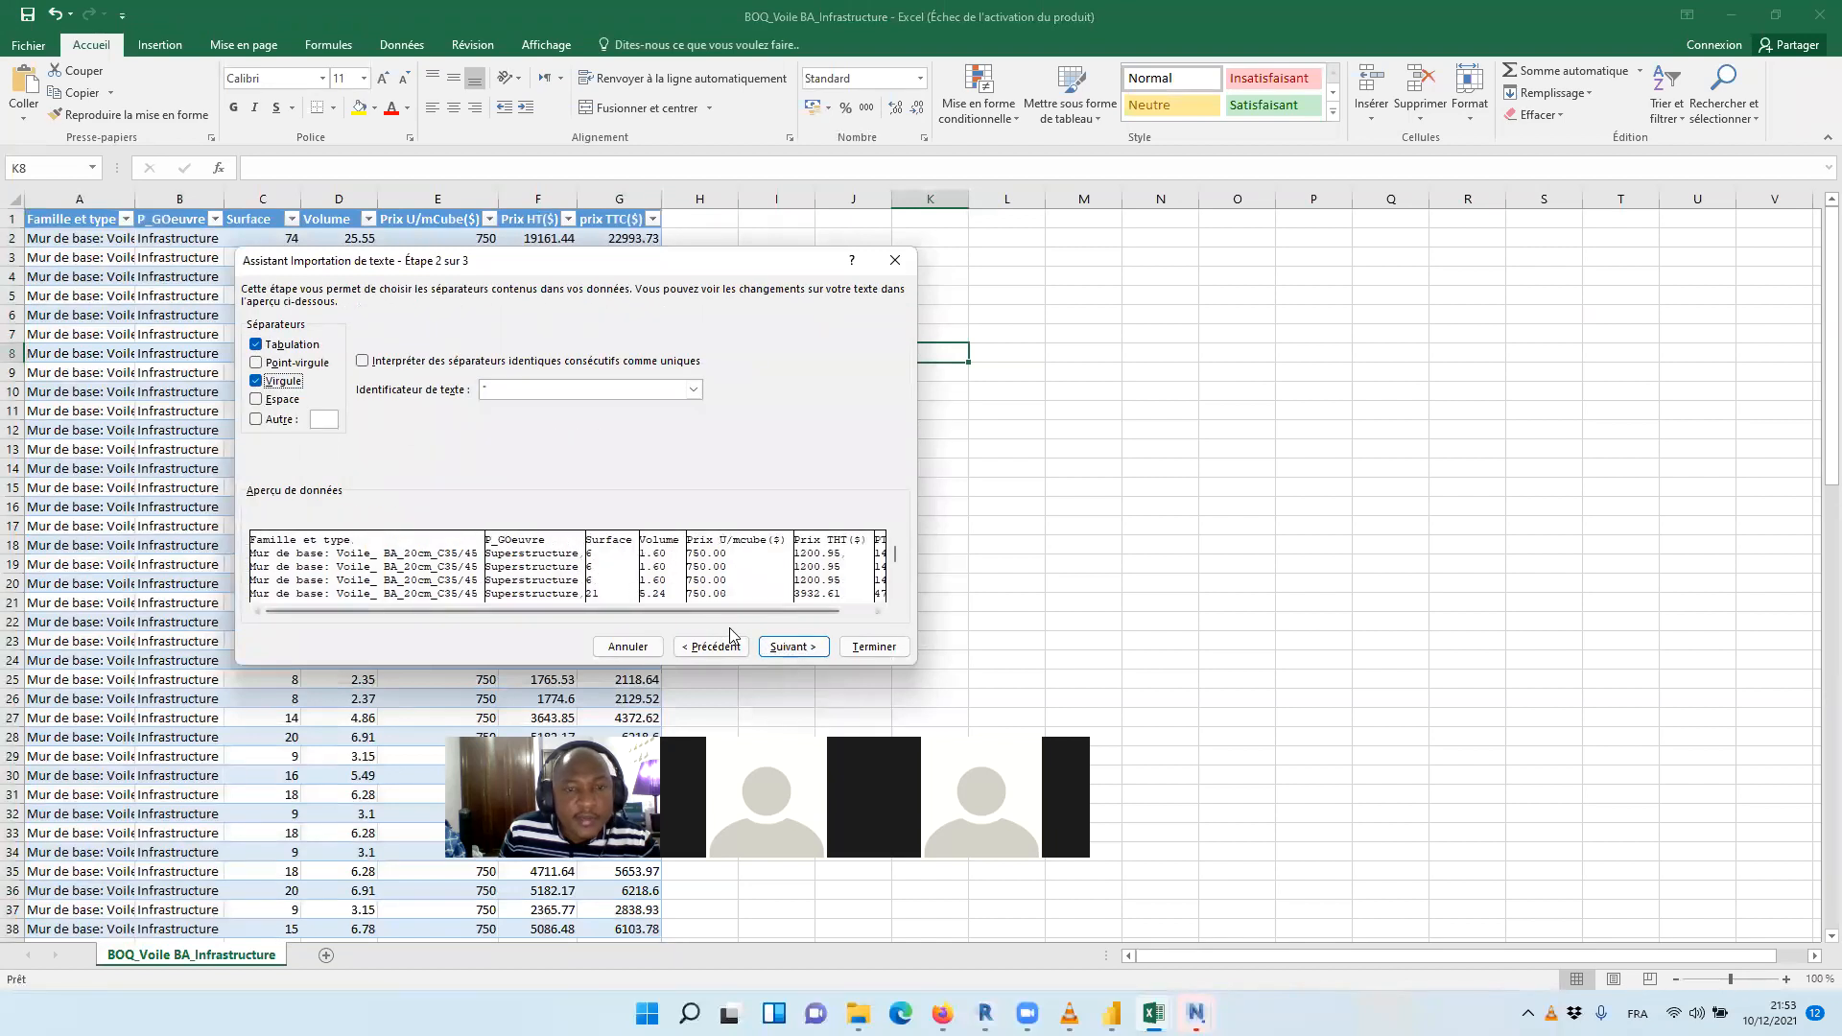
pyautogui.click(793, 651)
pyautogui.click(874, 646)
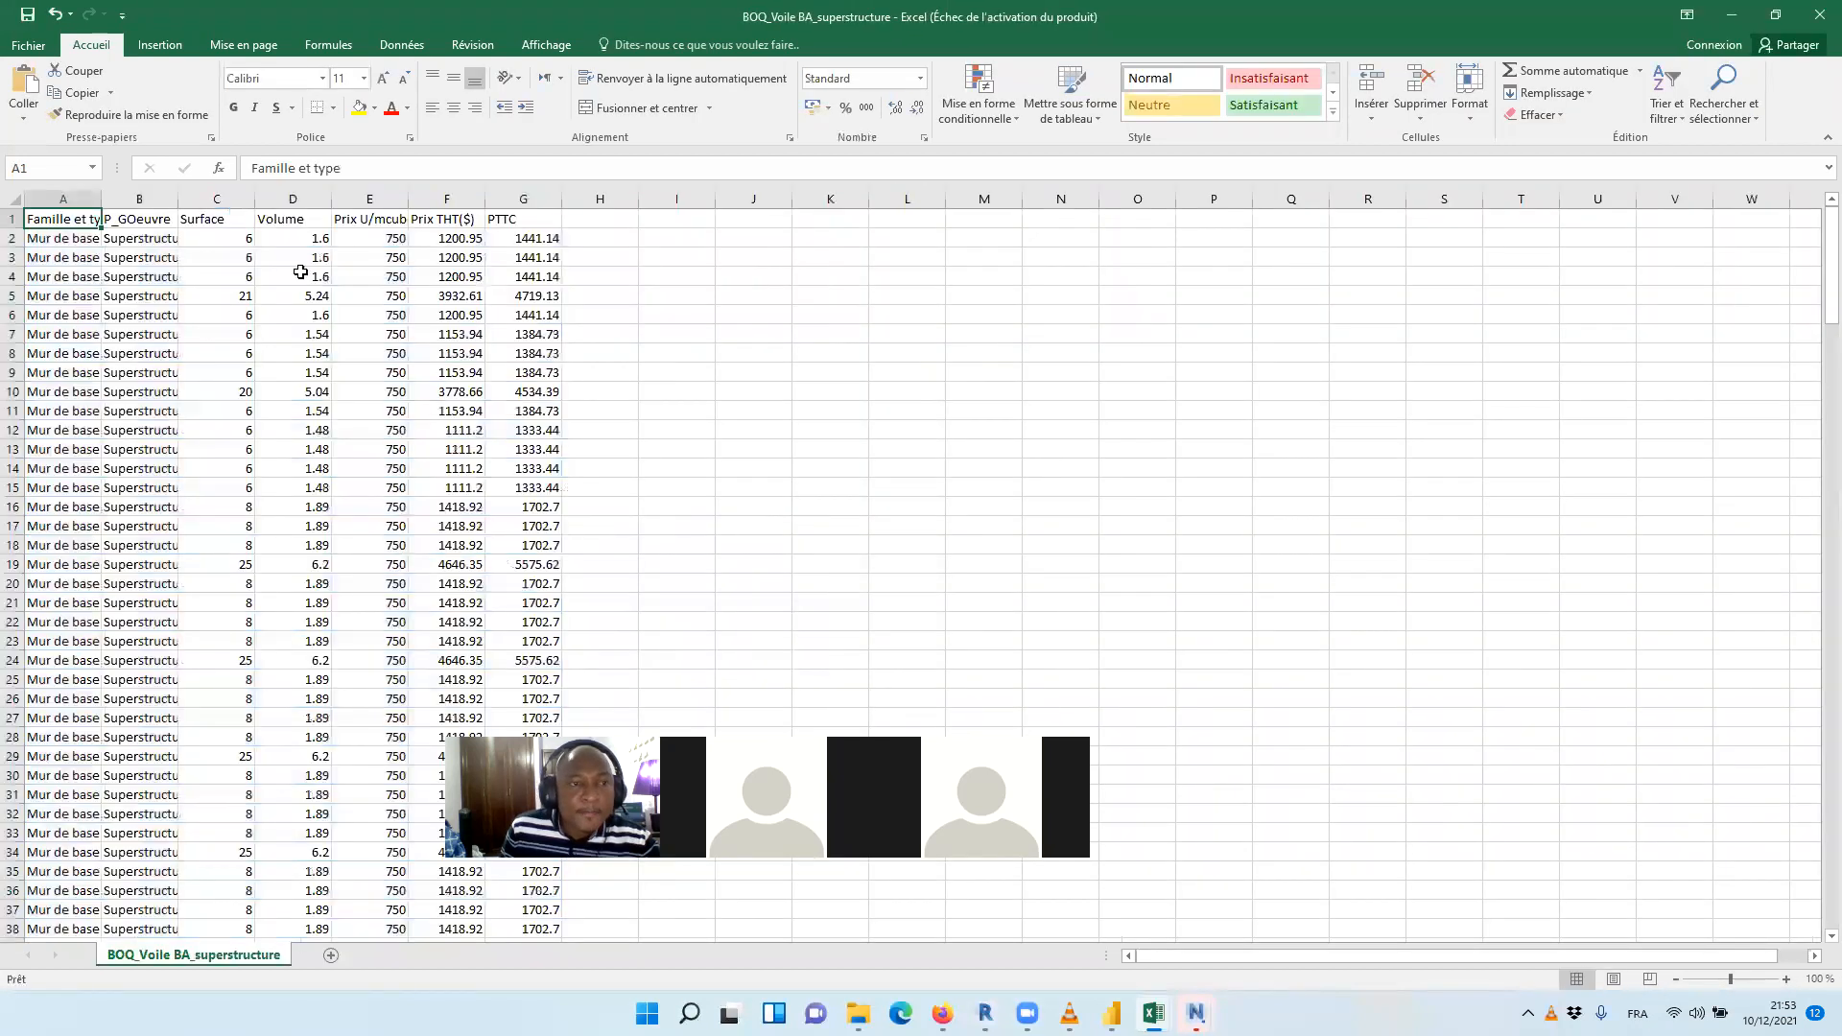
# Convert the imported superstructure wall data in A1:G231 into a table with headers
pyautogui.moveTo(69, 215); pyautogui.dragTo(526, 219)
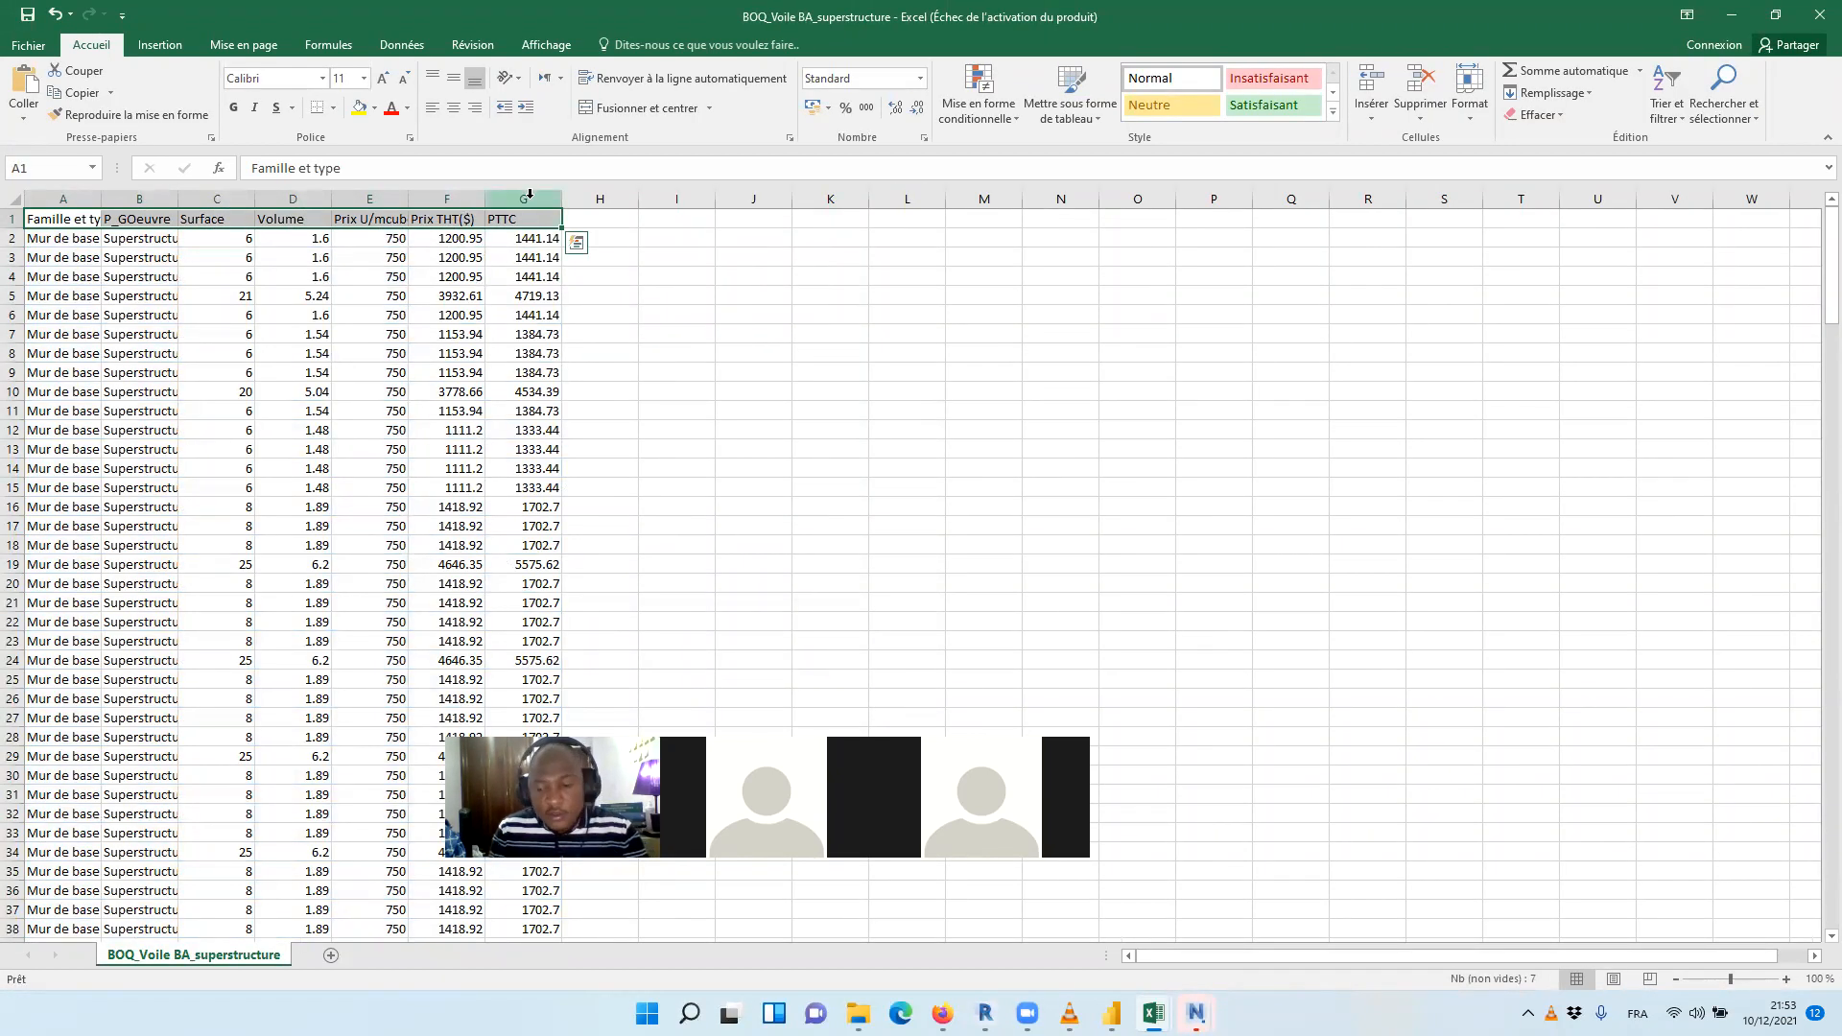
pyautogui.press('Down')
pyautogui.moveTo(70, 219); pyautogui.dragTo(518, 218)
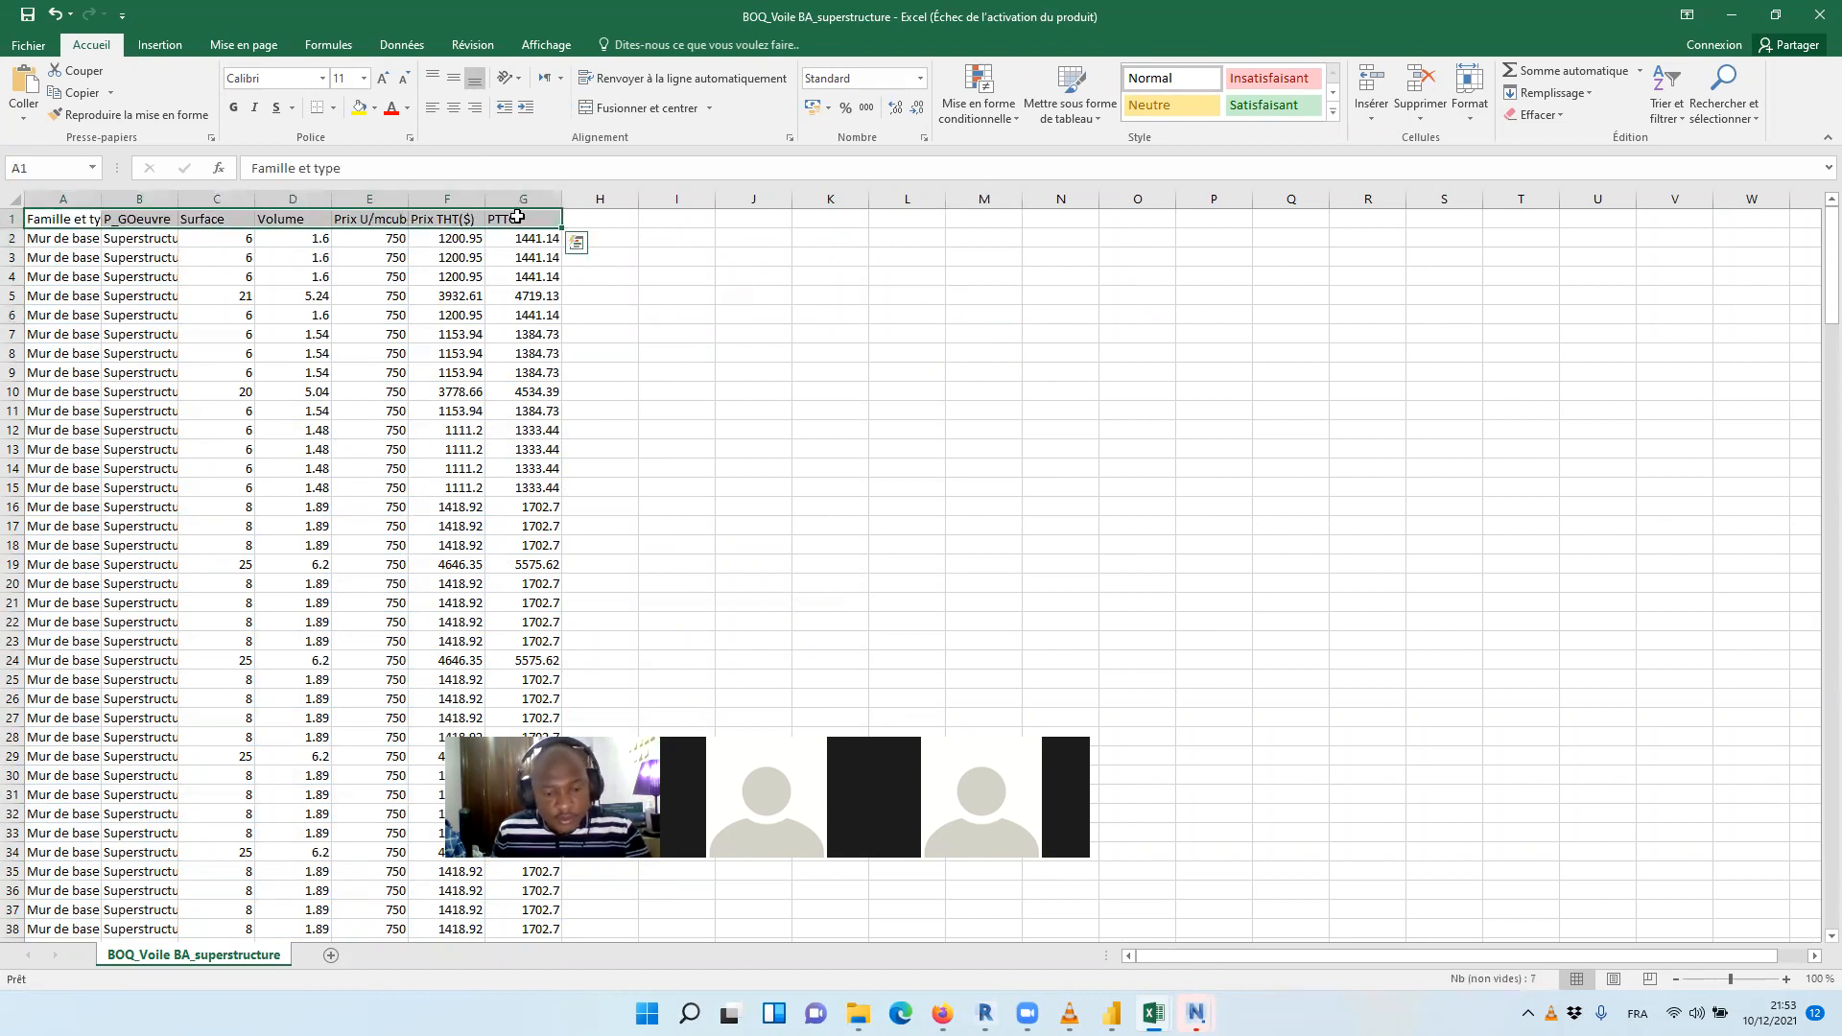
pyautogui.hotkey('ctrl', 'shift', 'Down')
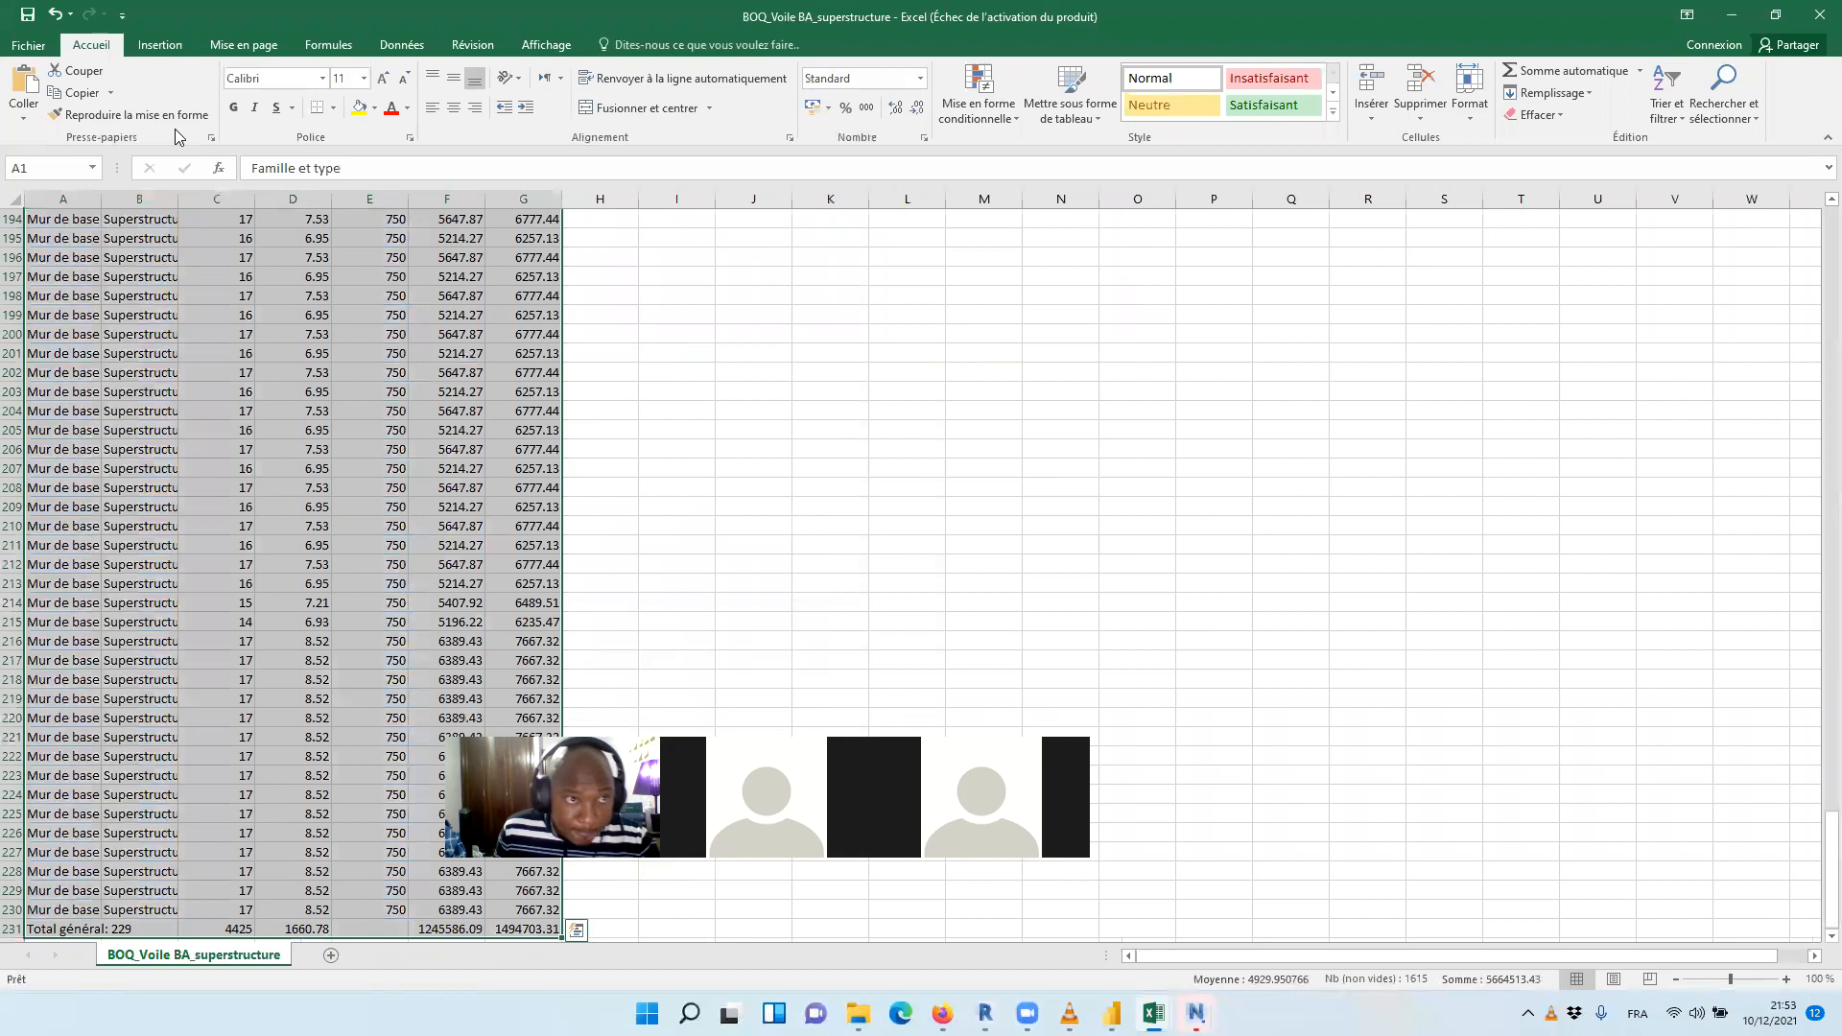
pyautogui.click(158, 45)
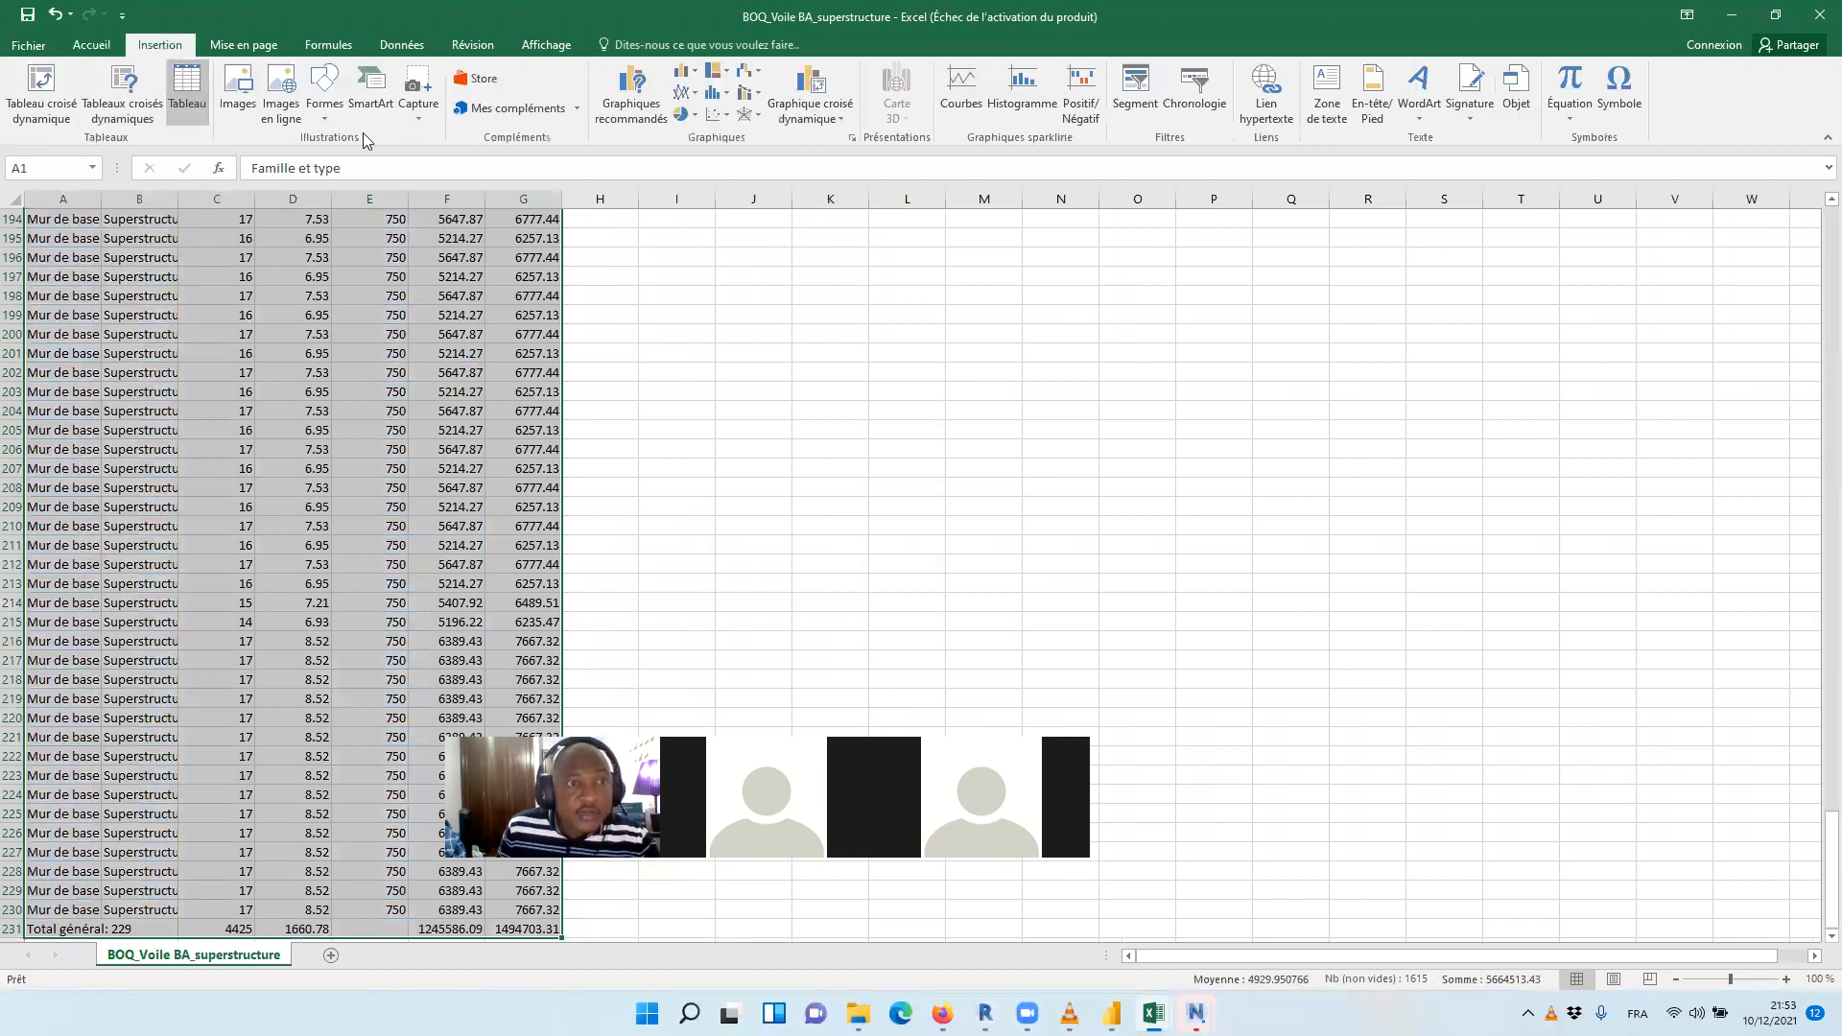
pyautogui.click(186, 96)
pyautogui.click(573, 510)
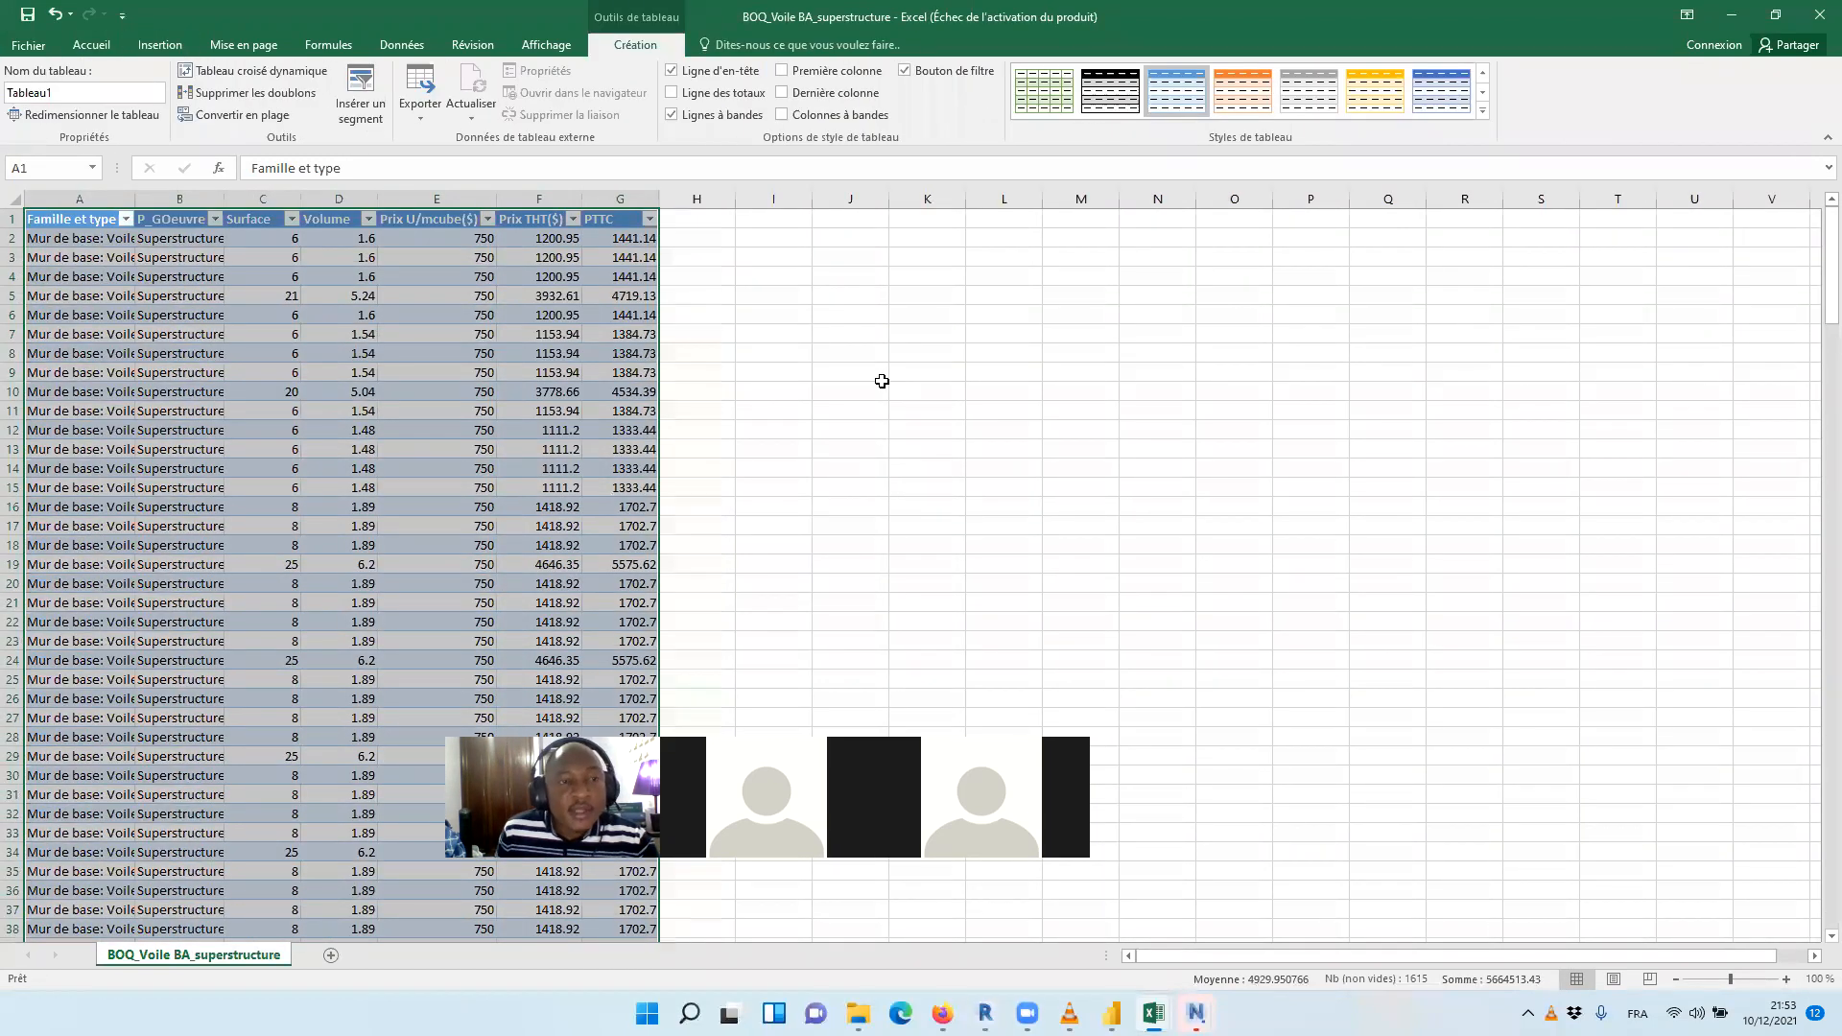
# Save the superstructure wall table in the Resultats folder as a Classeur Excel file named BOQ_Voile BA_superstructure
pyautogui.click(27, 45)
pyautogui.click(96, 235)
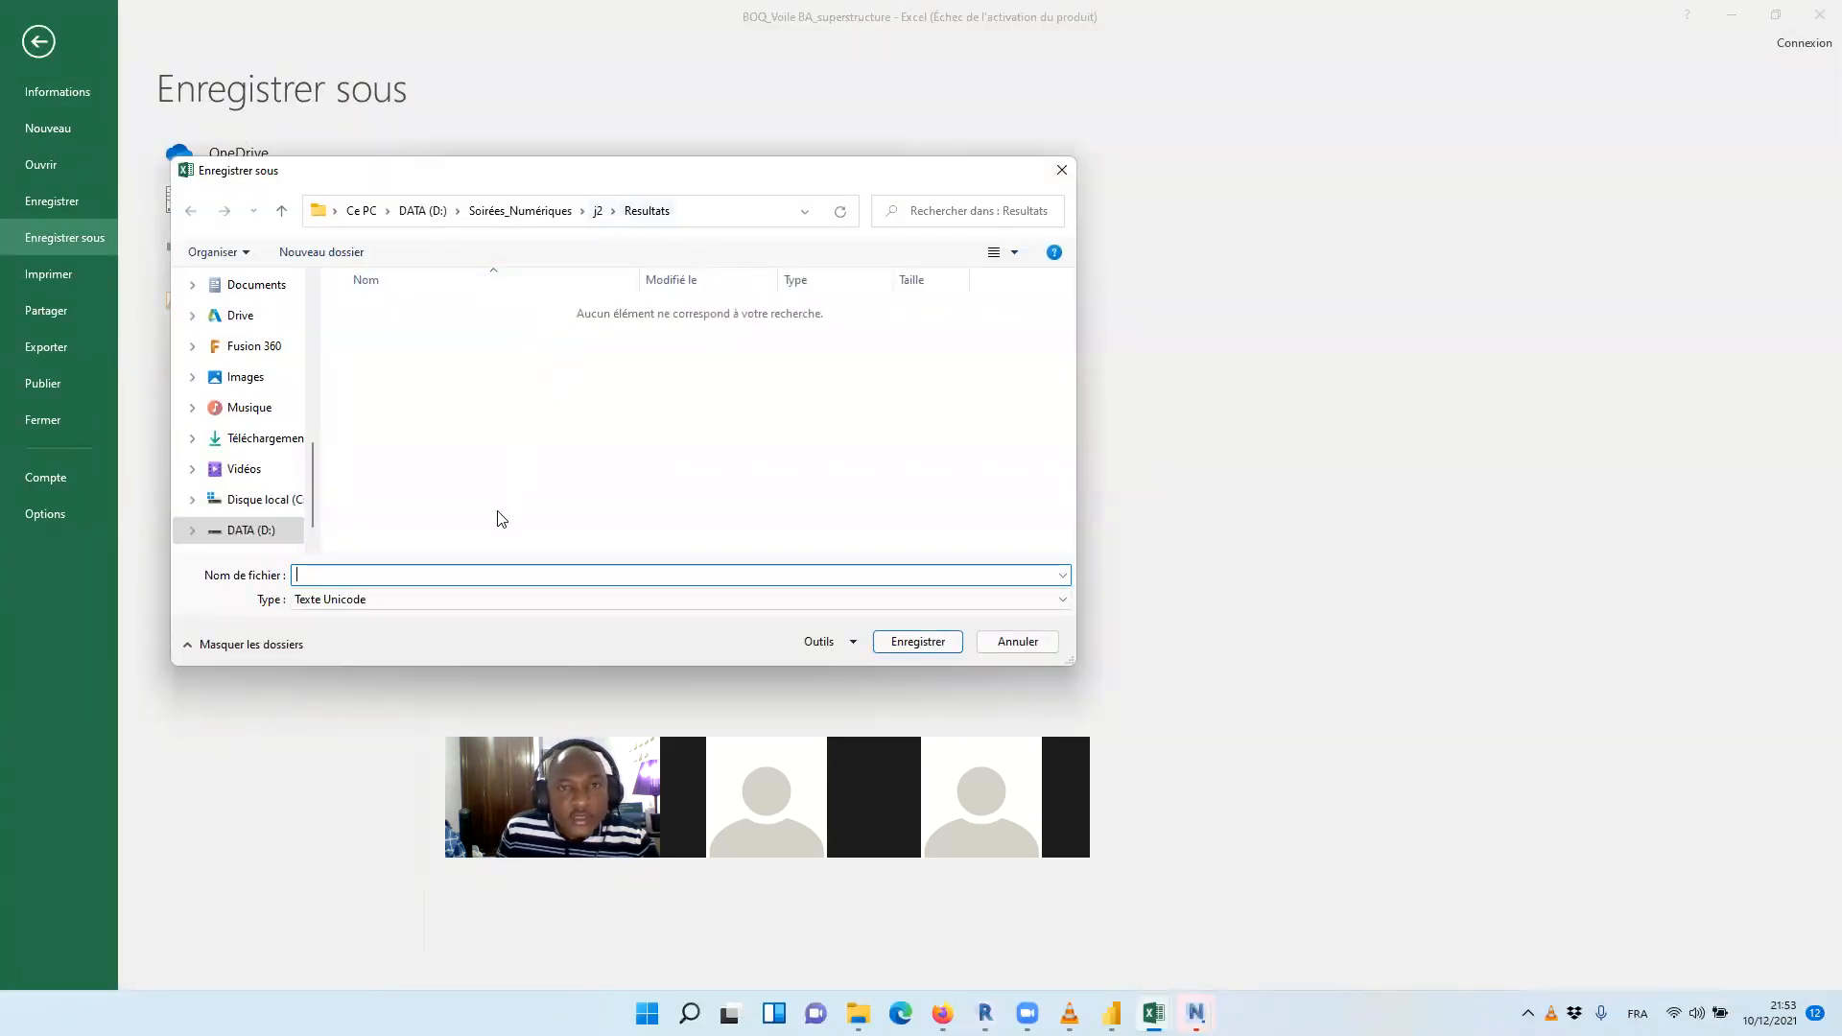
pyautogui.write('BO')
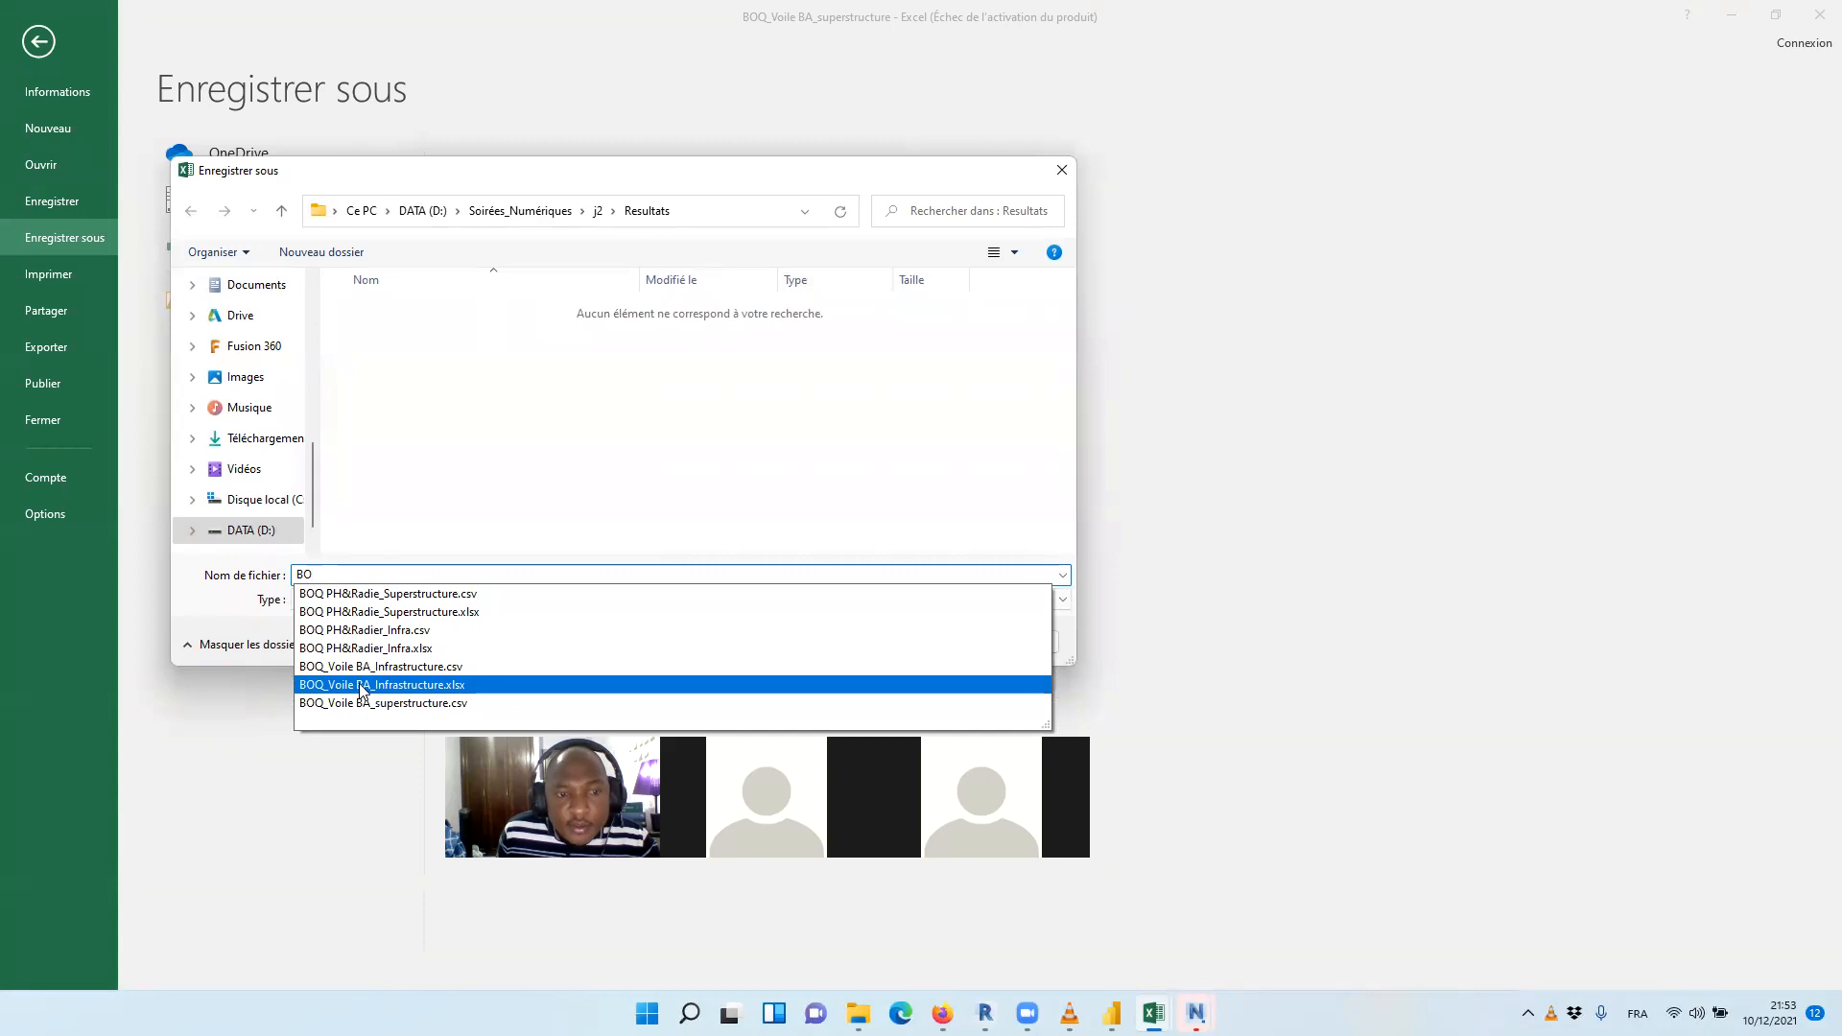
pyautogui.click(542, 682)
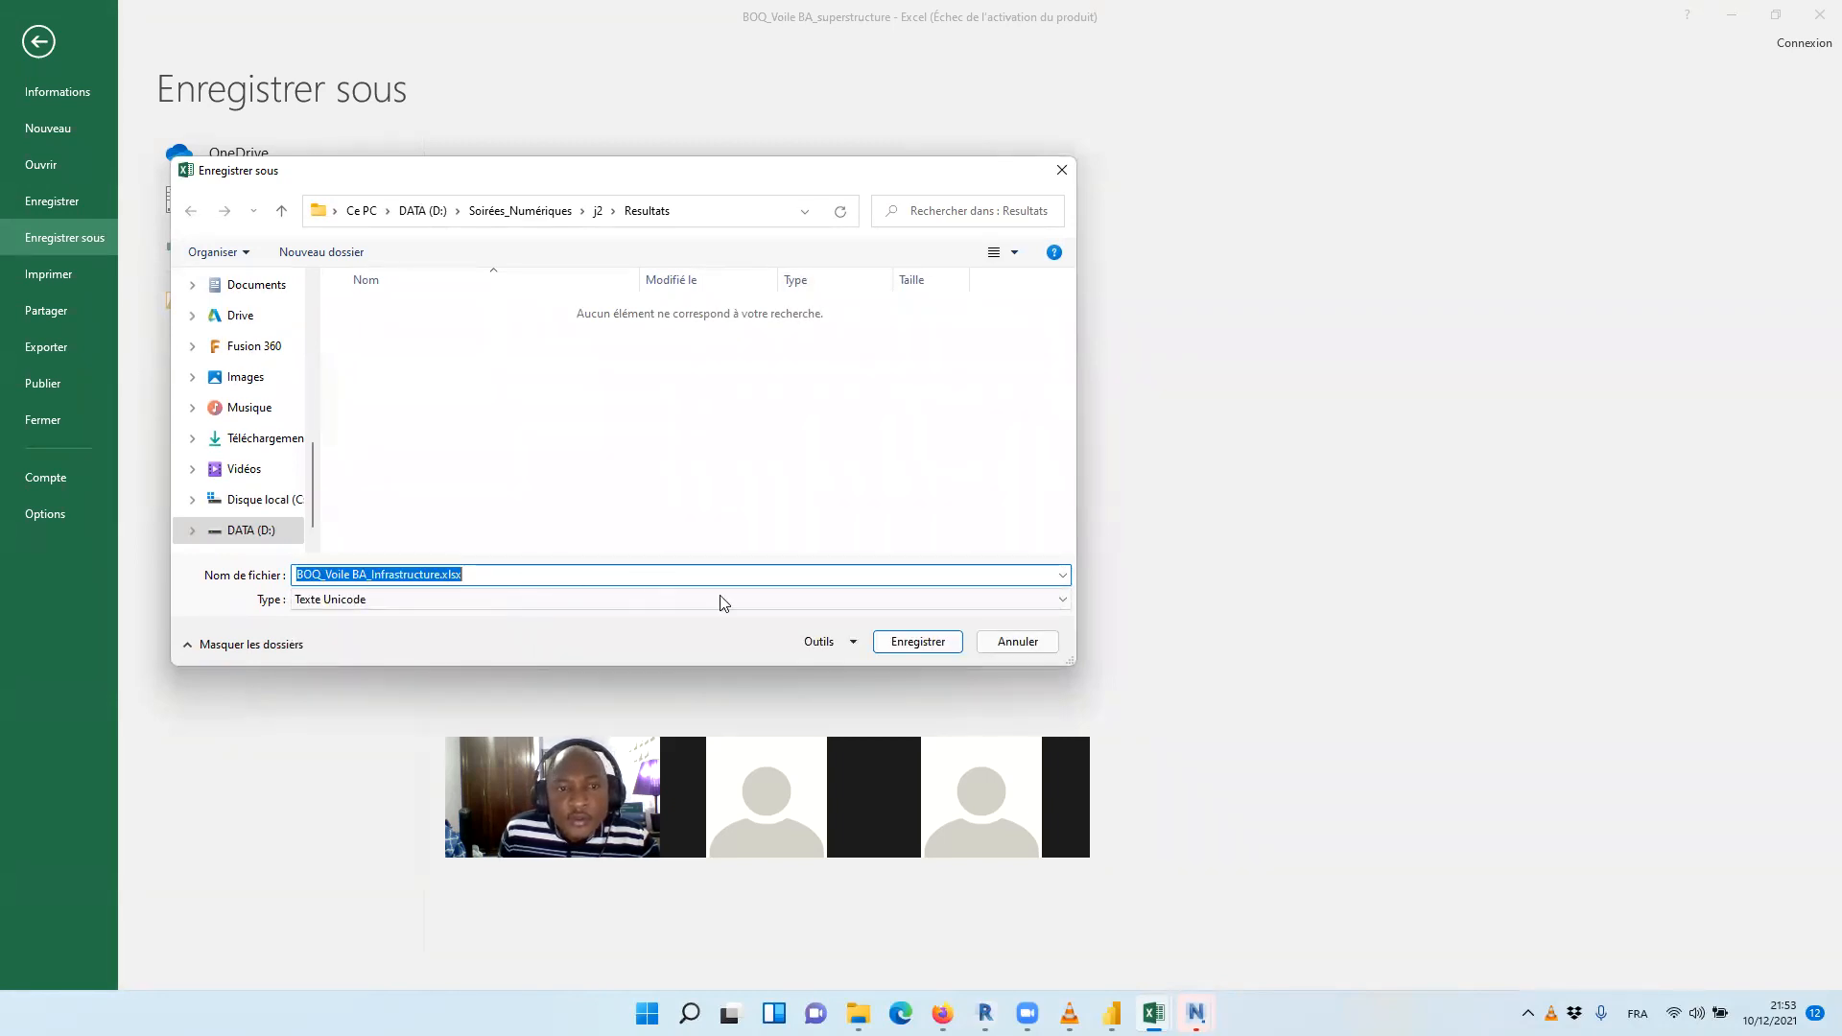
pyautogui.click(484, 568)
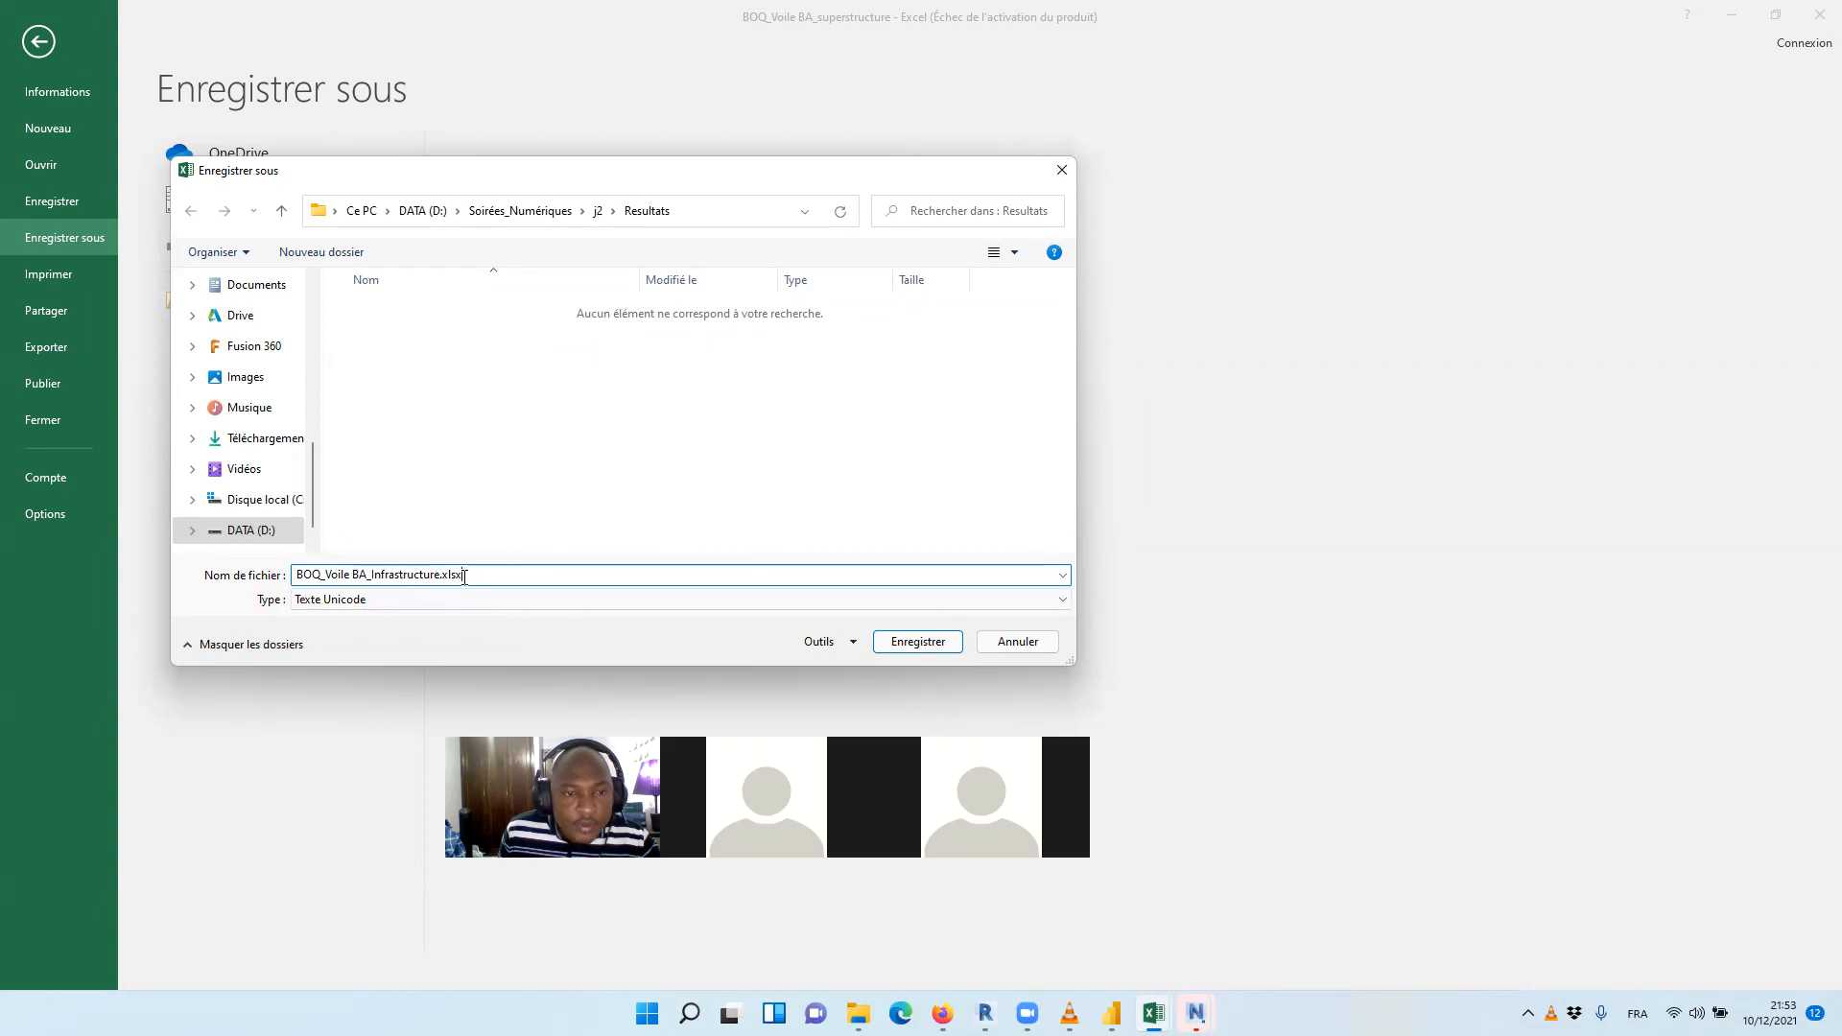
pyautogui.keyDown('shift'); pyautogui.click(385, 568); pyautogui.keyUp('shift')
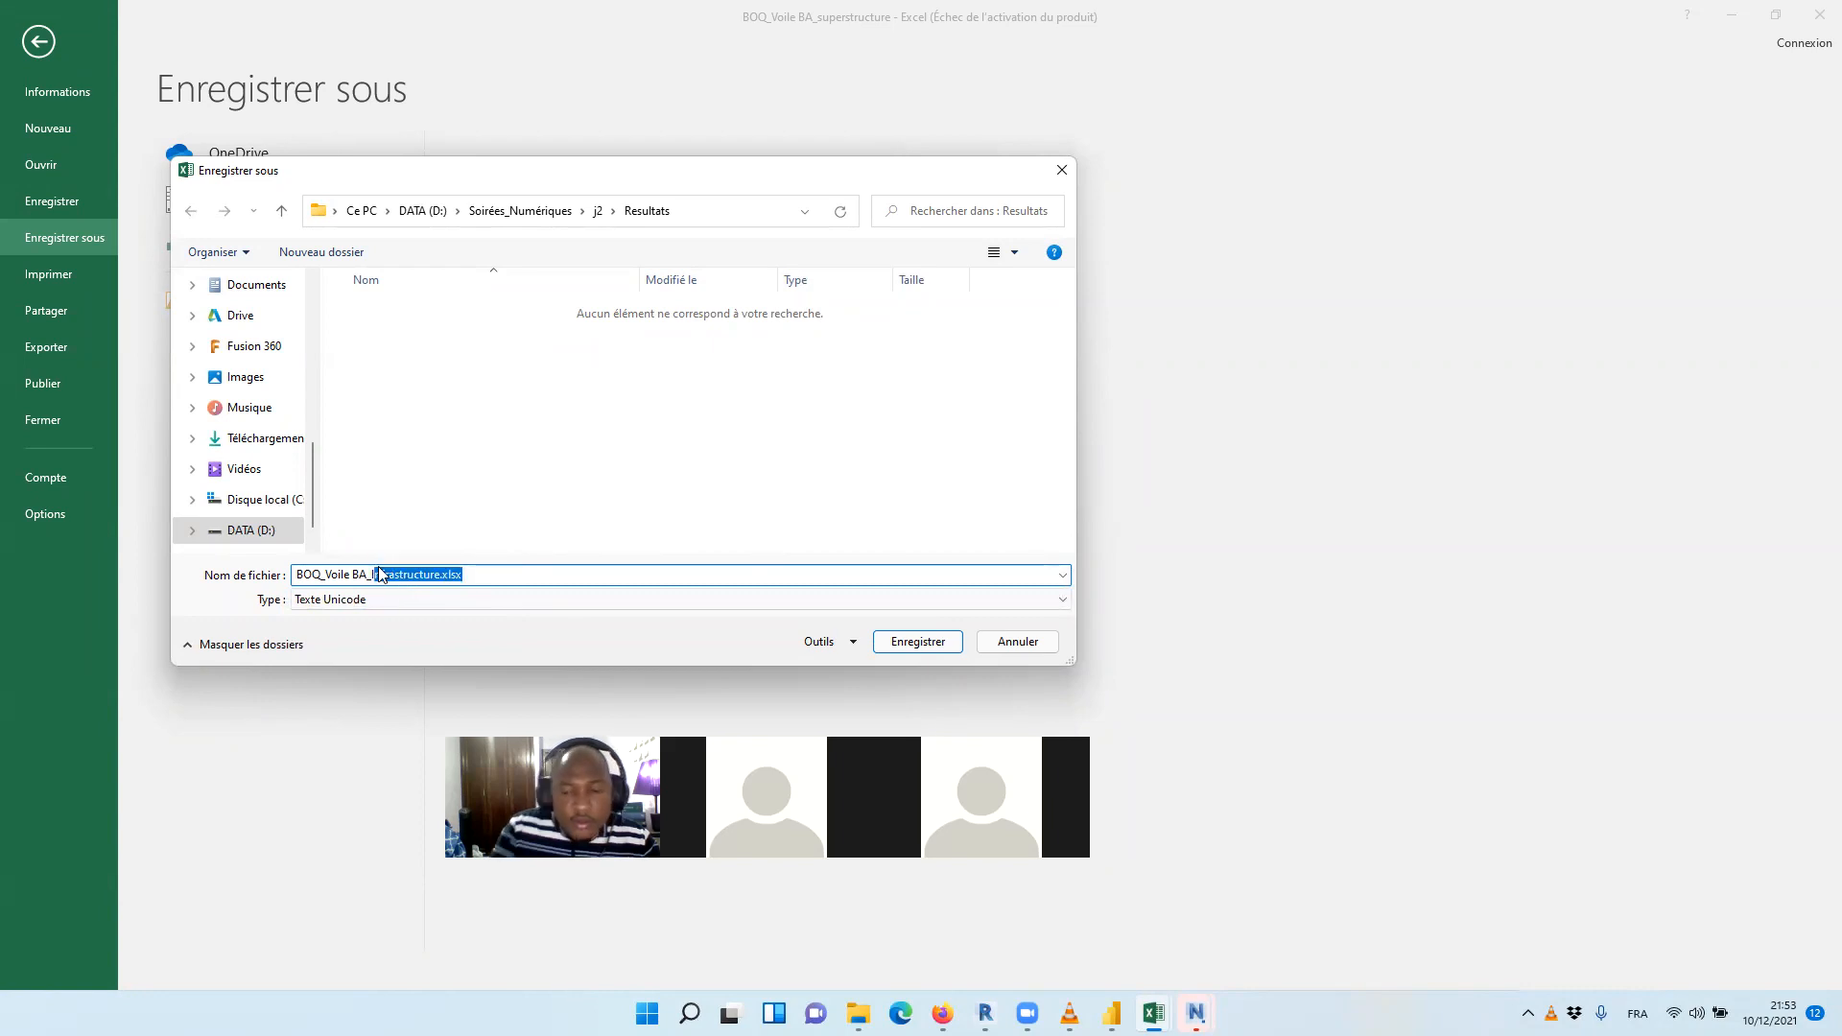
pyautogui.press('BackSpace')
pyautogui.press('BackSpace')
pyautogui.press('BackSpace')
pyautogui.press('BackSpace')
pyautogui.press('BackSpace')
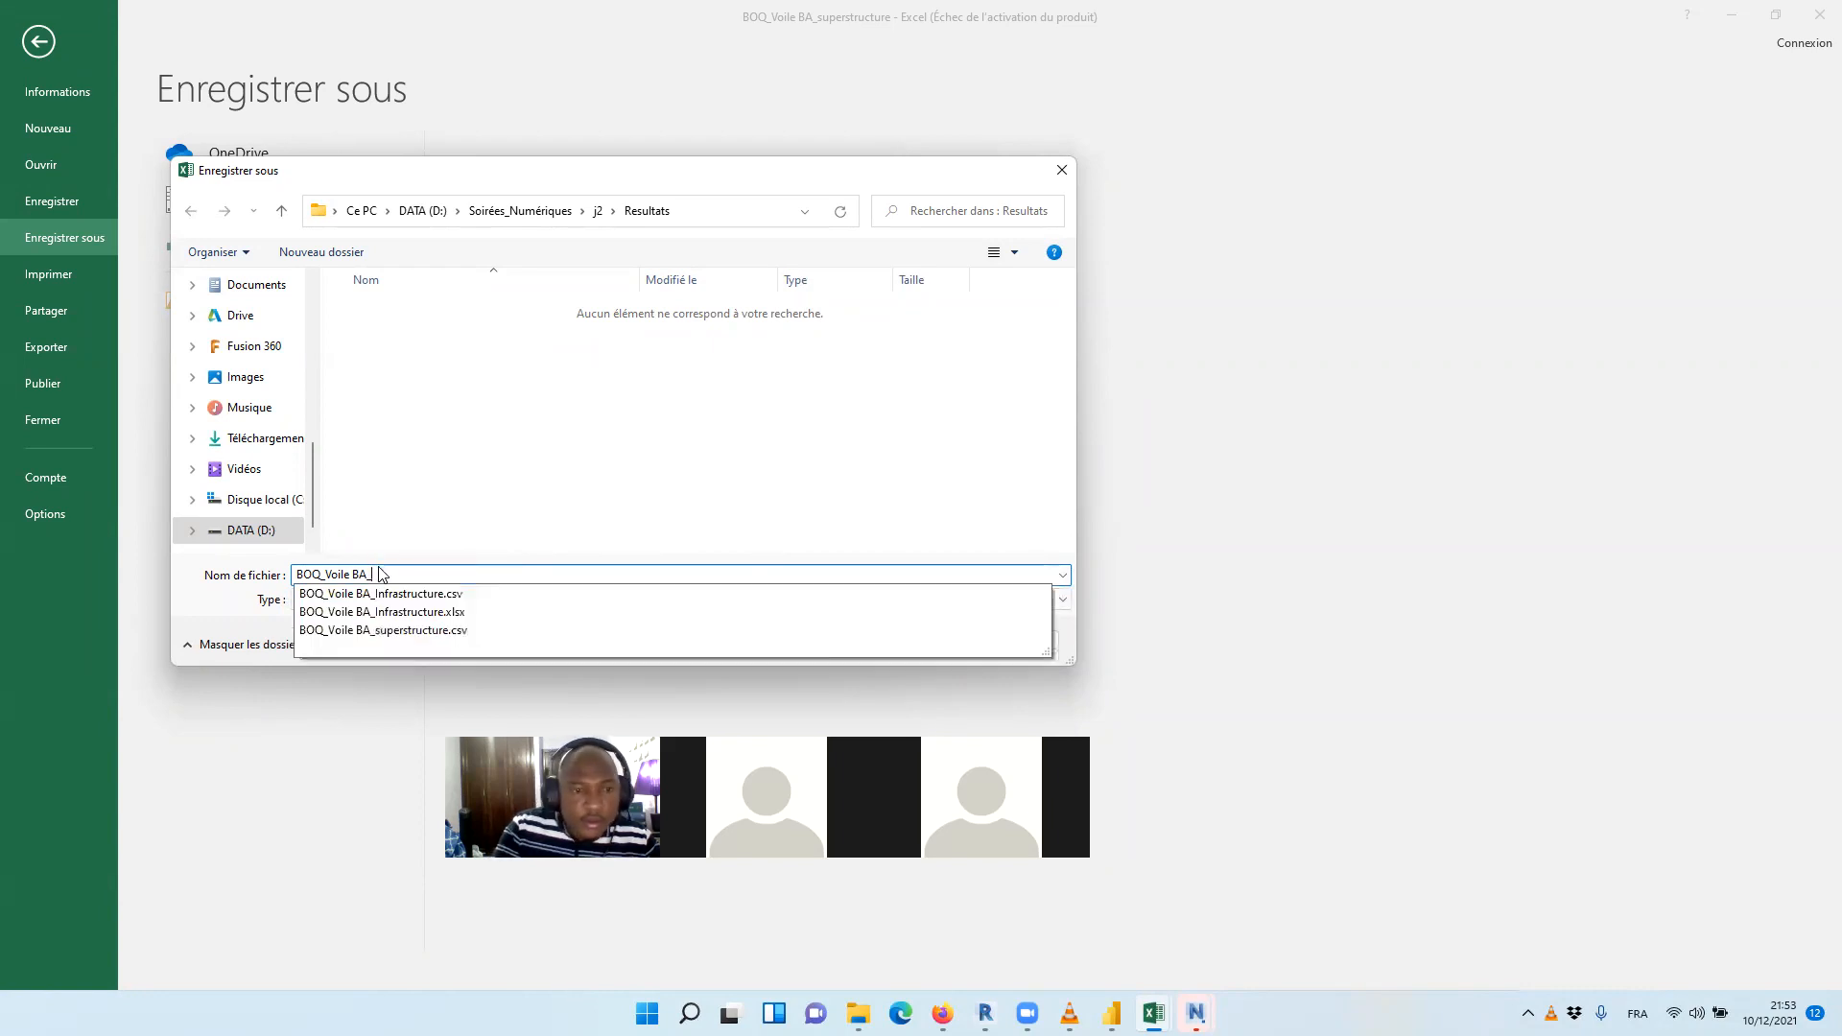
pyautogui.click(419, 630)
pyautogui.click(538, 601)
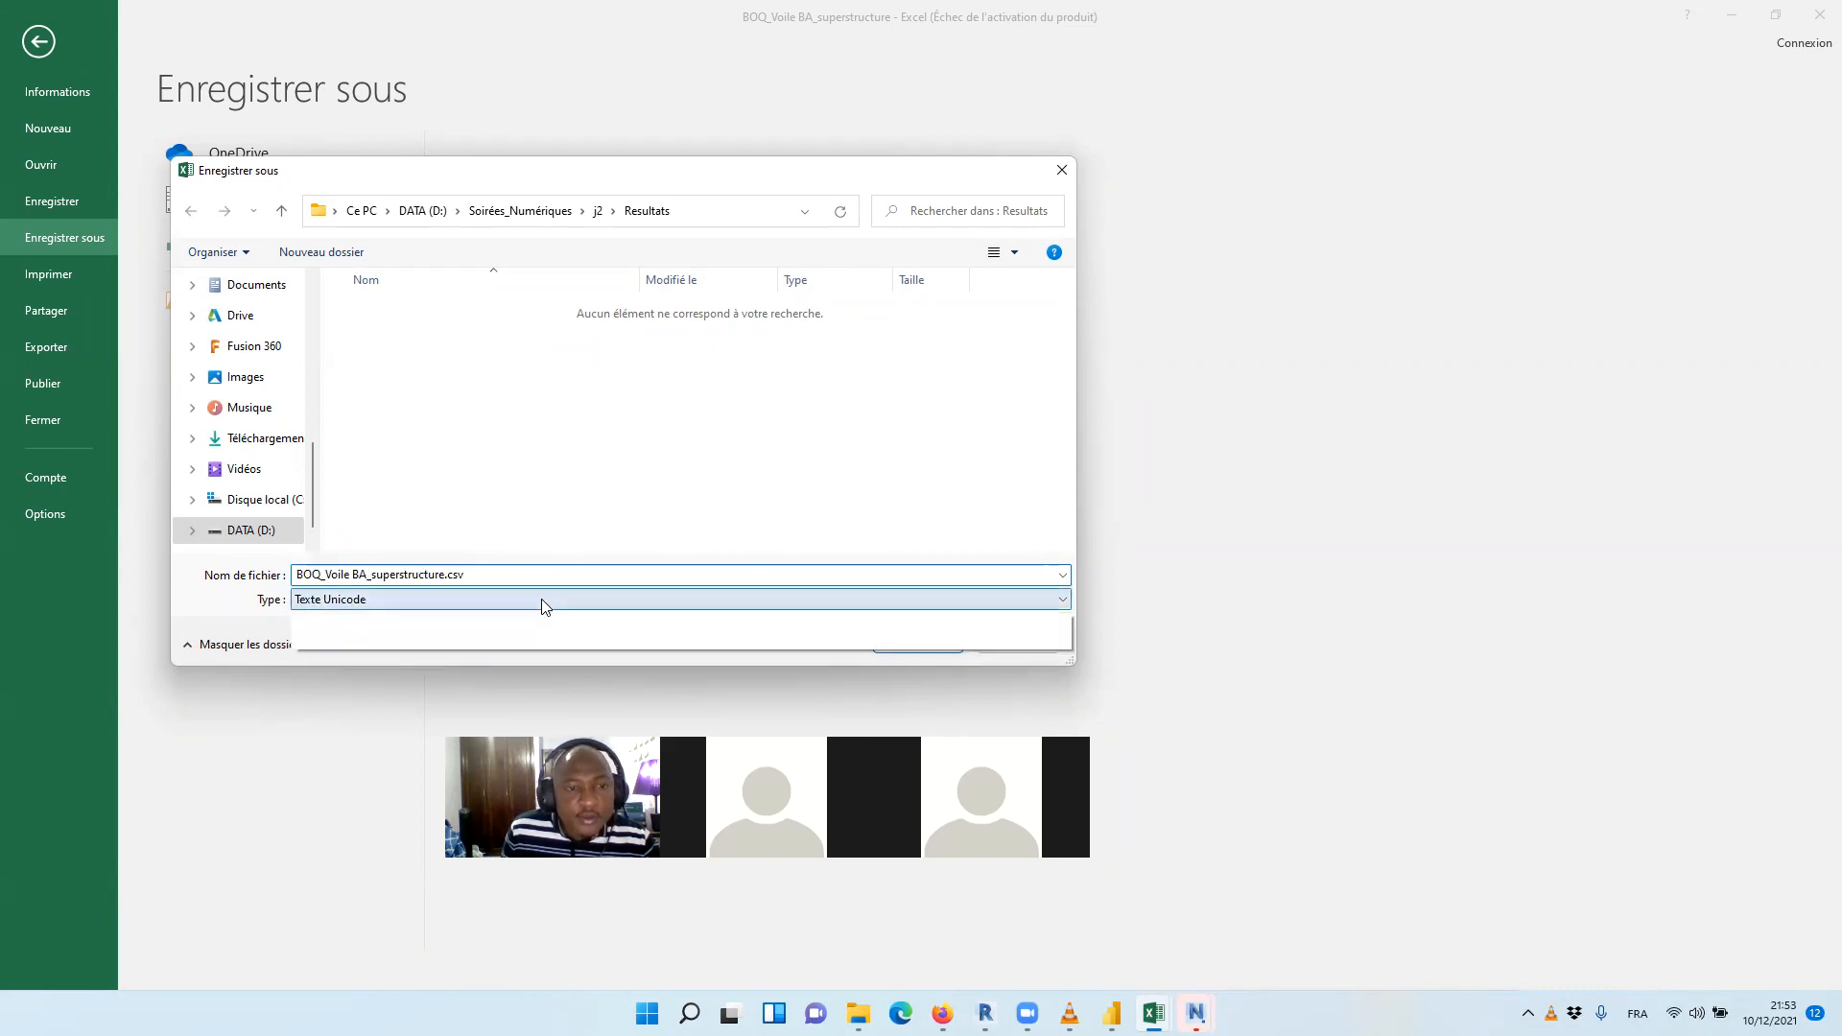
pyautogui.click(350, 619)
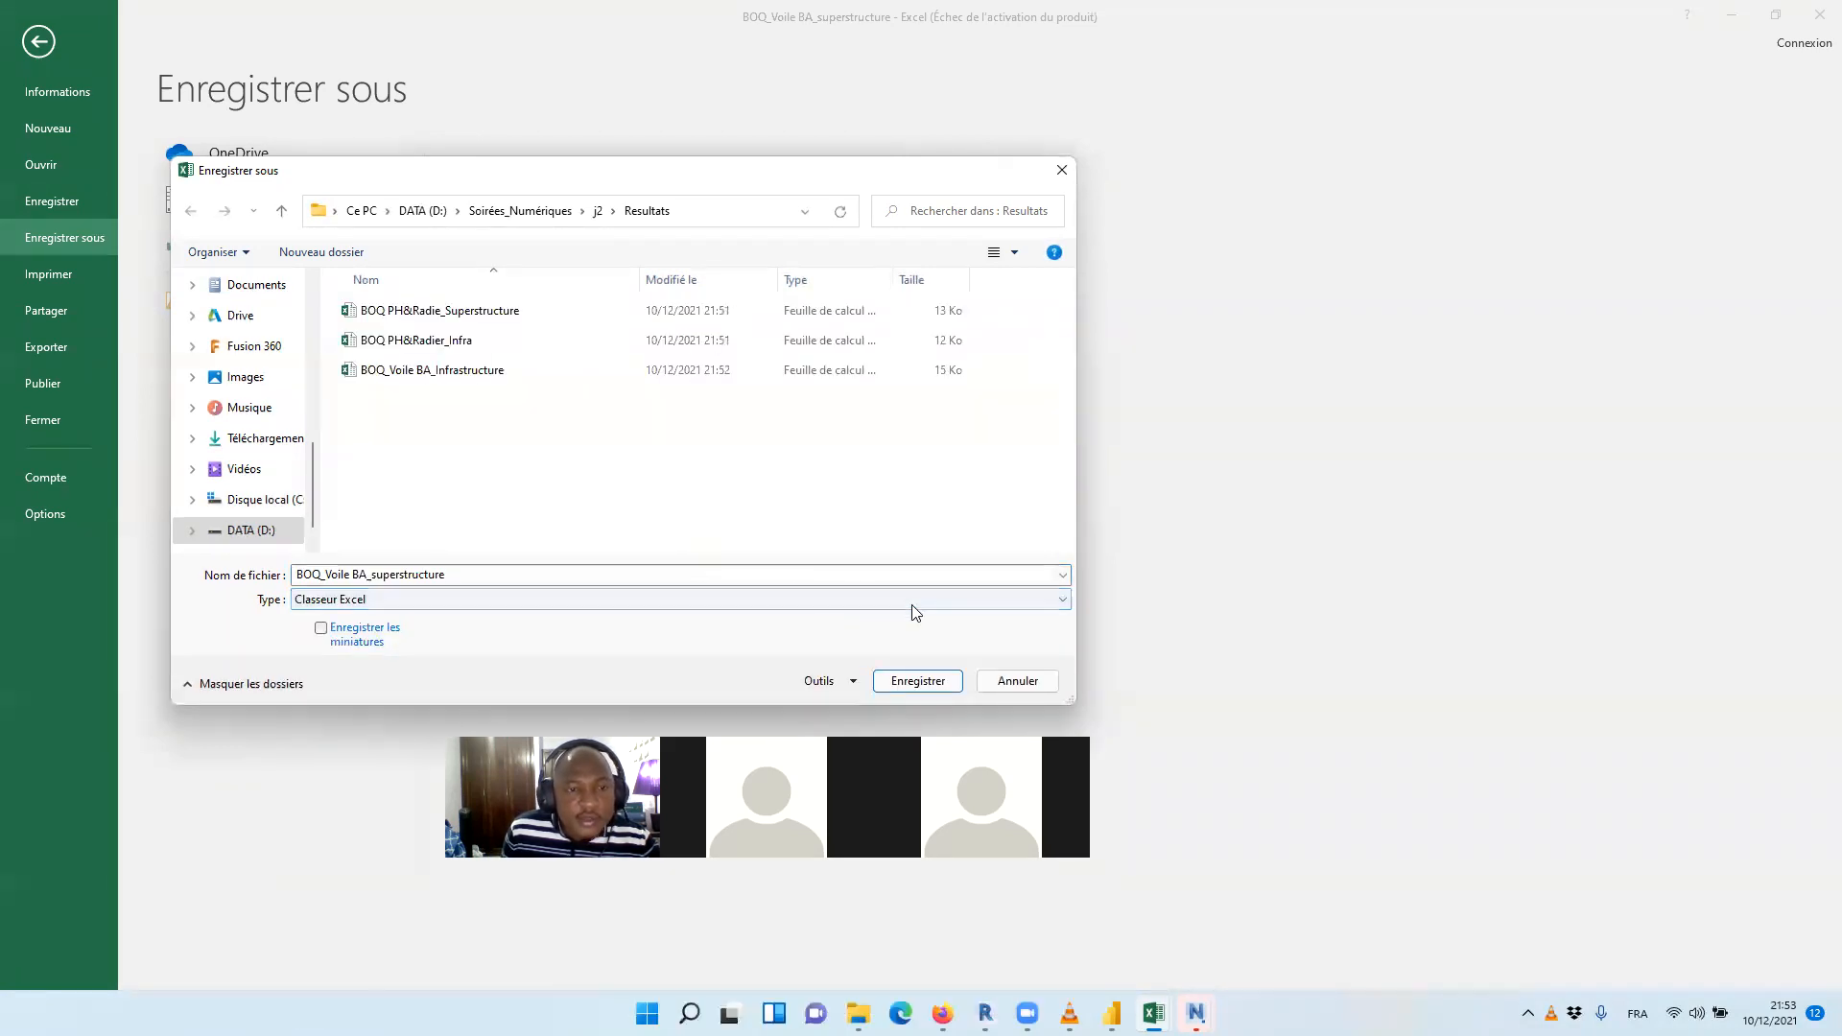
pyautogui.click(926, 687)
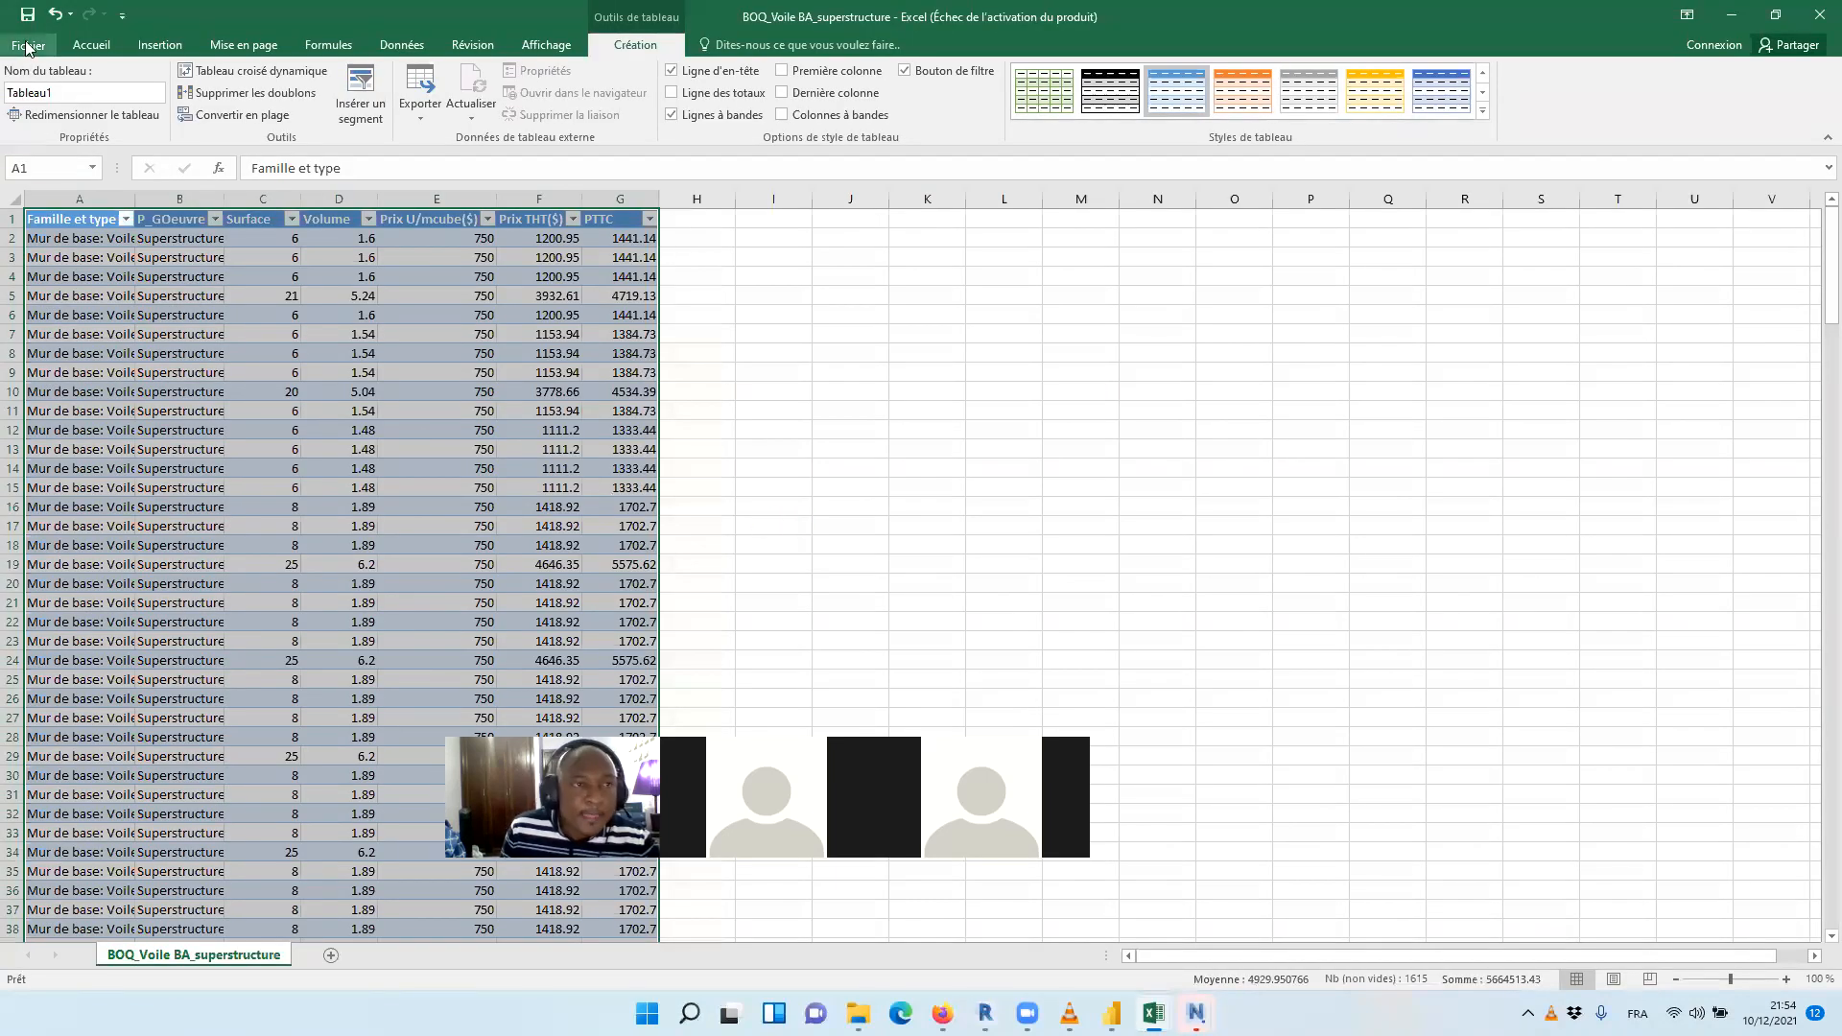
# Open the Nomenclature des poteaux porteurs CSV file from the Resultats folder
pyautogui.click(30, 46)
pyautogui.click(58, 164)
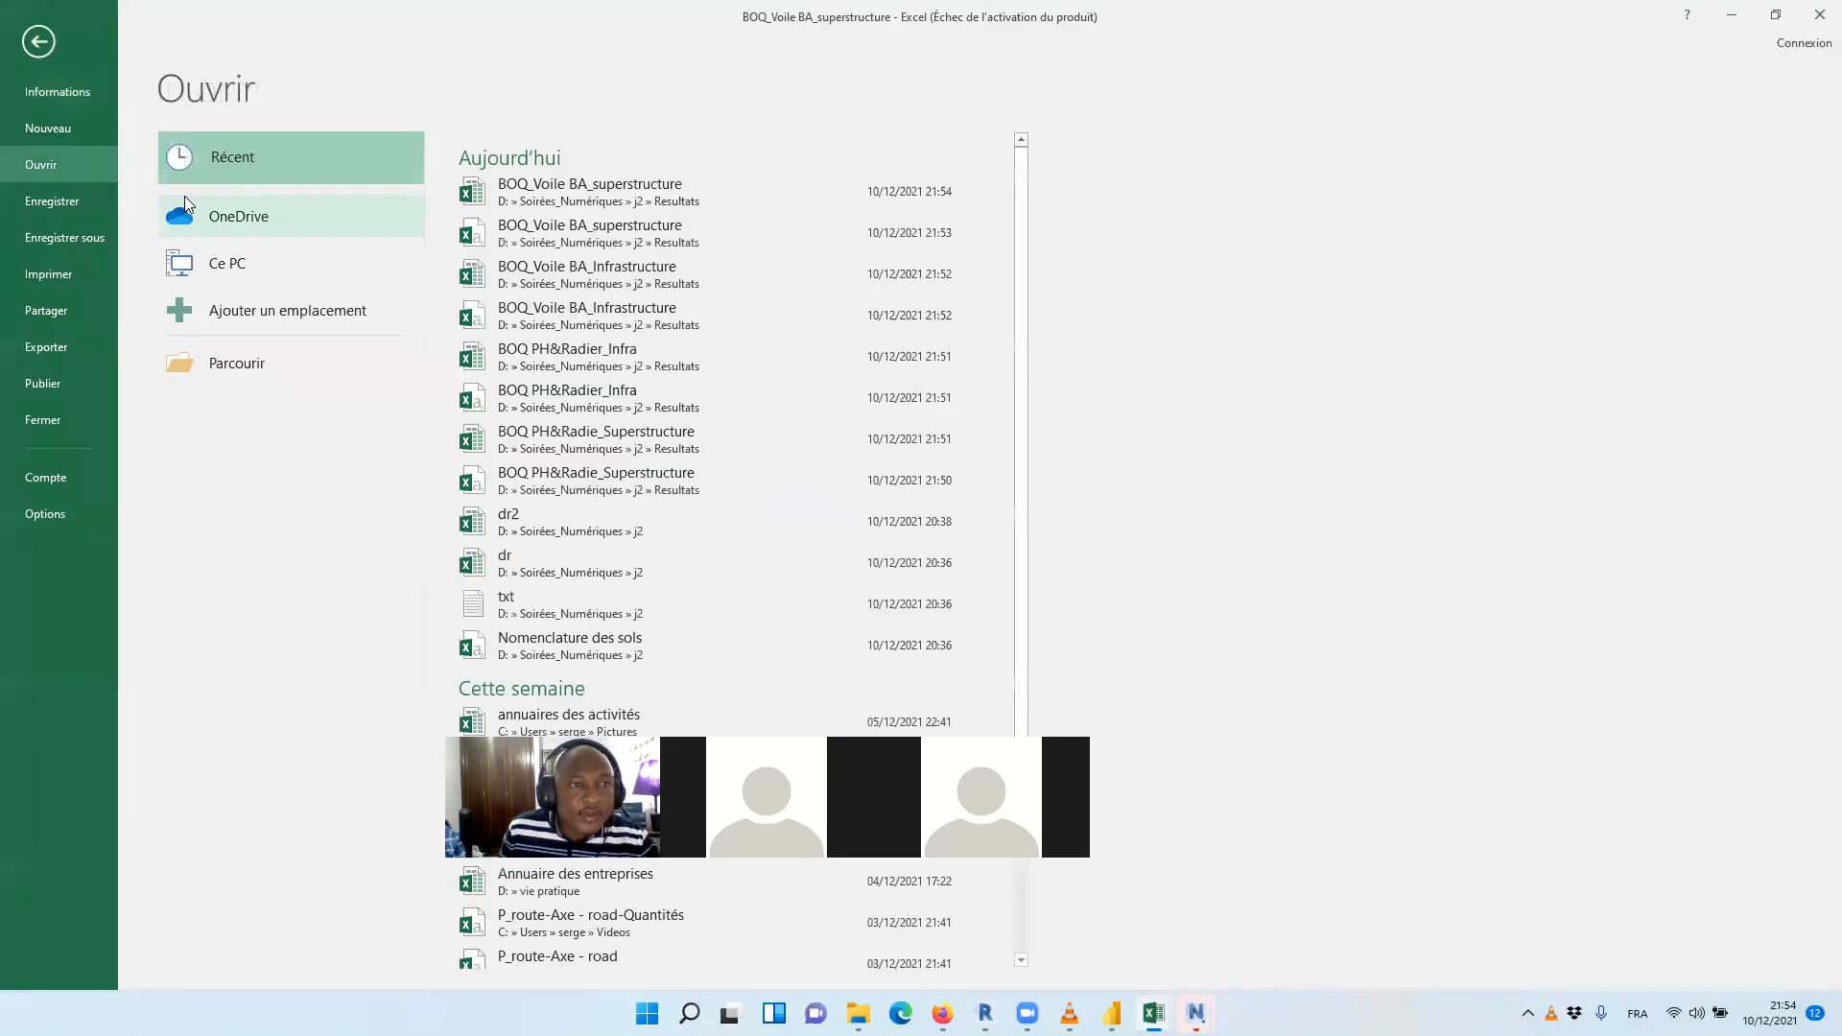
pyautogui.click(288, 362)
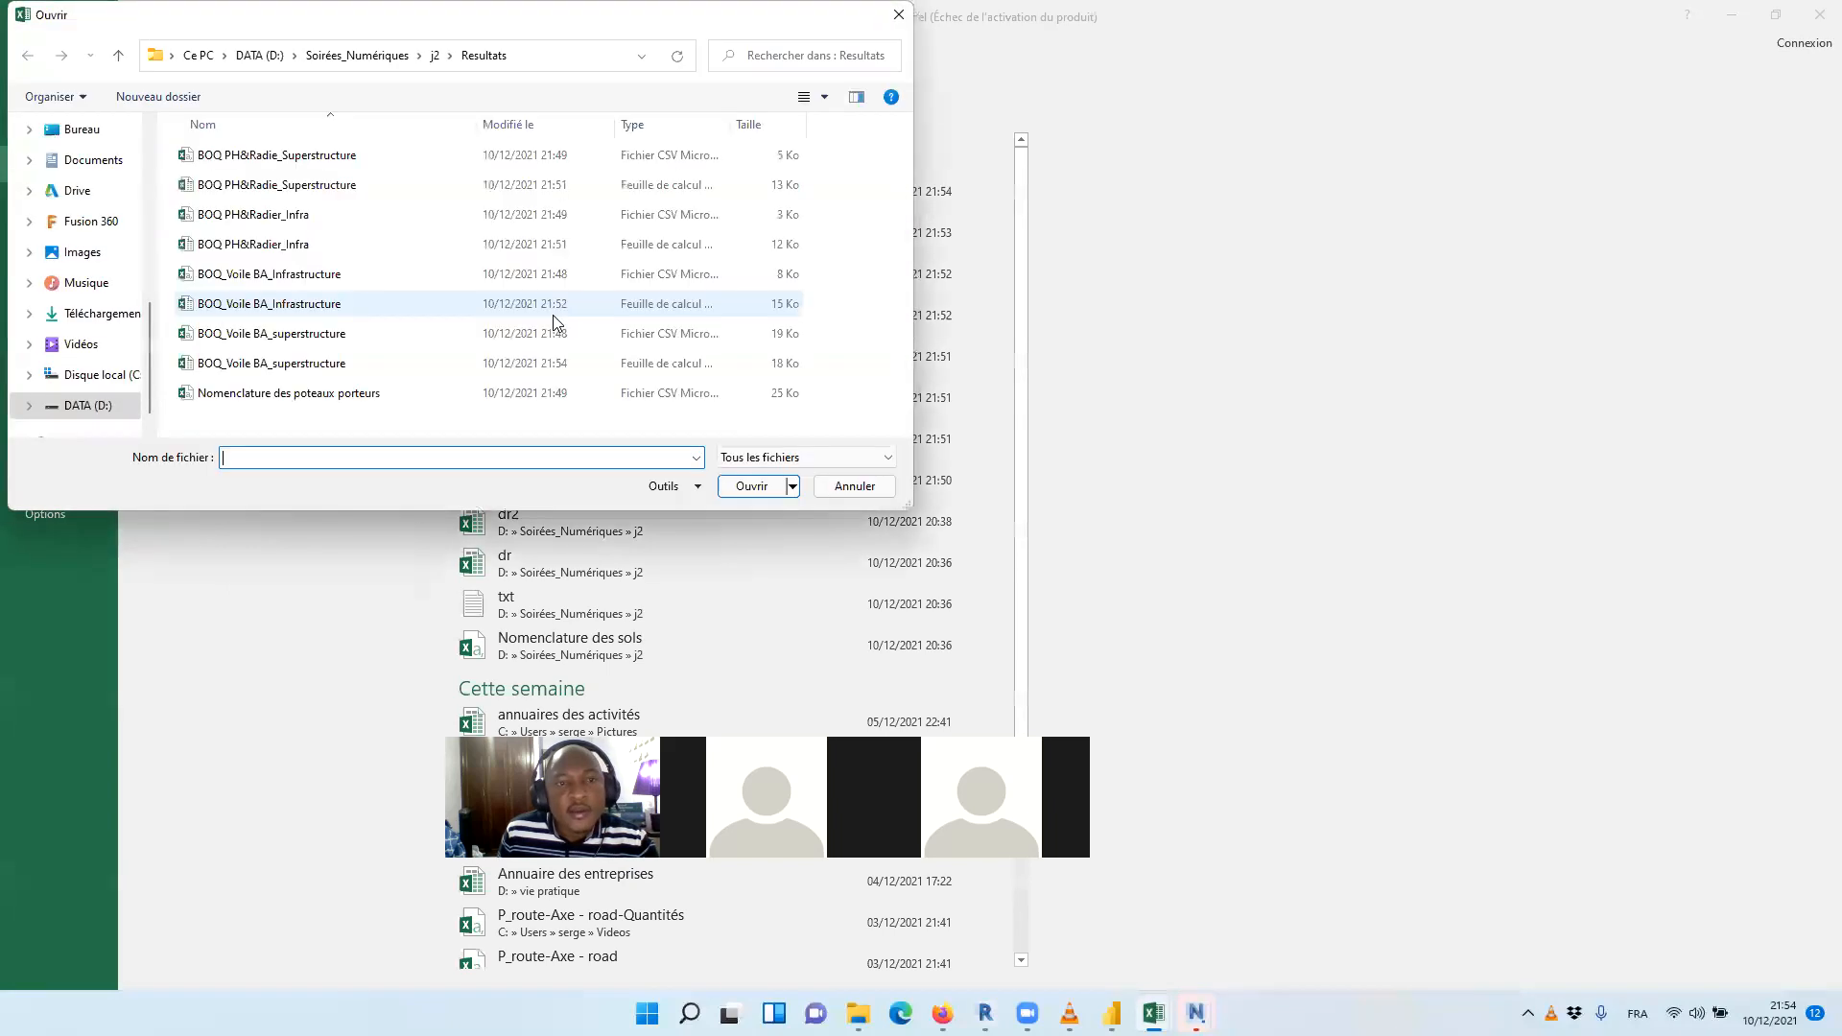
pyautogui.click(288, 394)
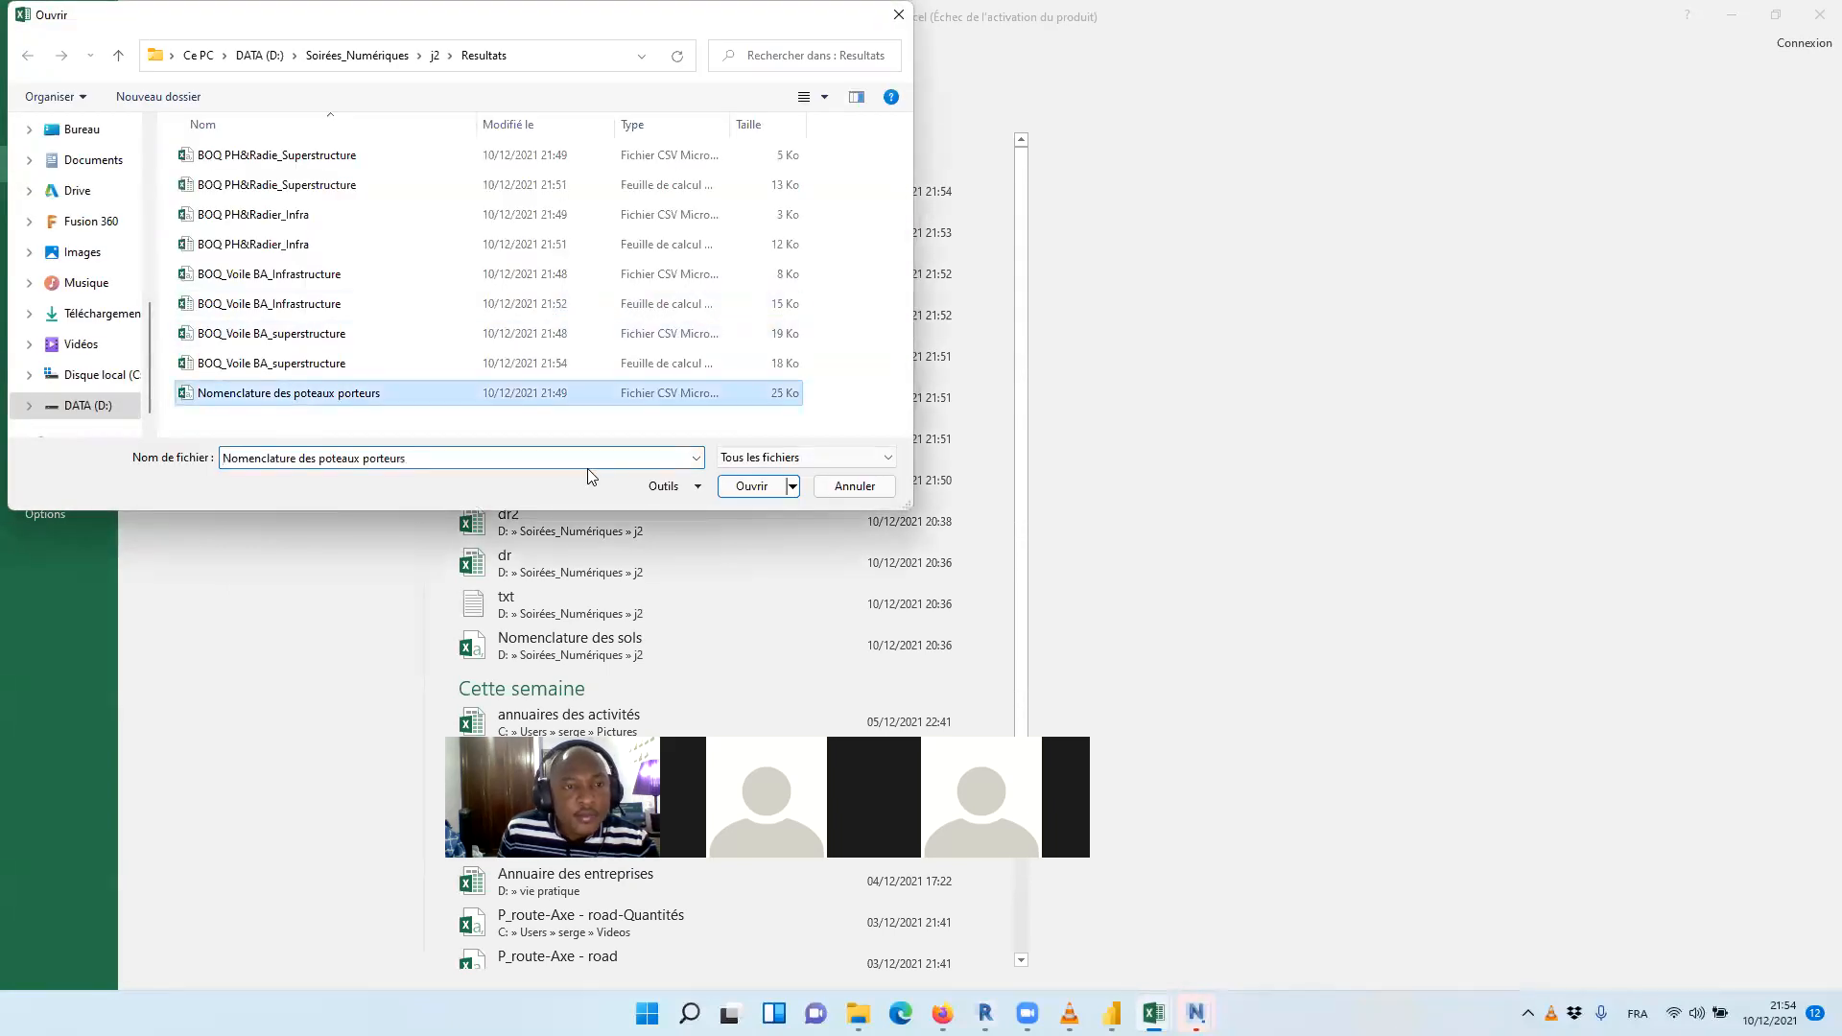
pyautogui.click(758, 489)
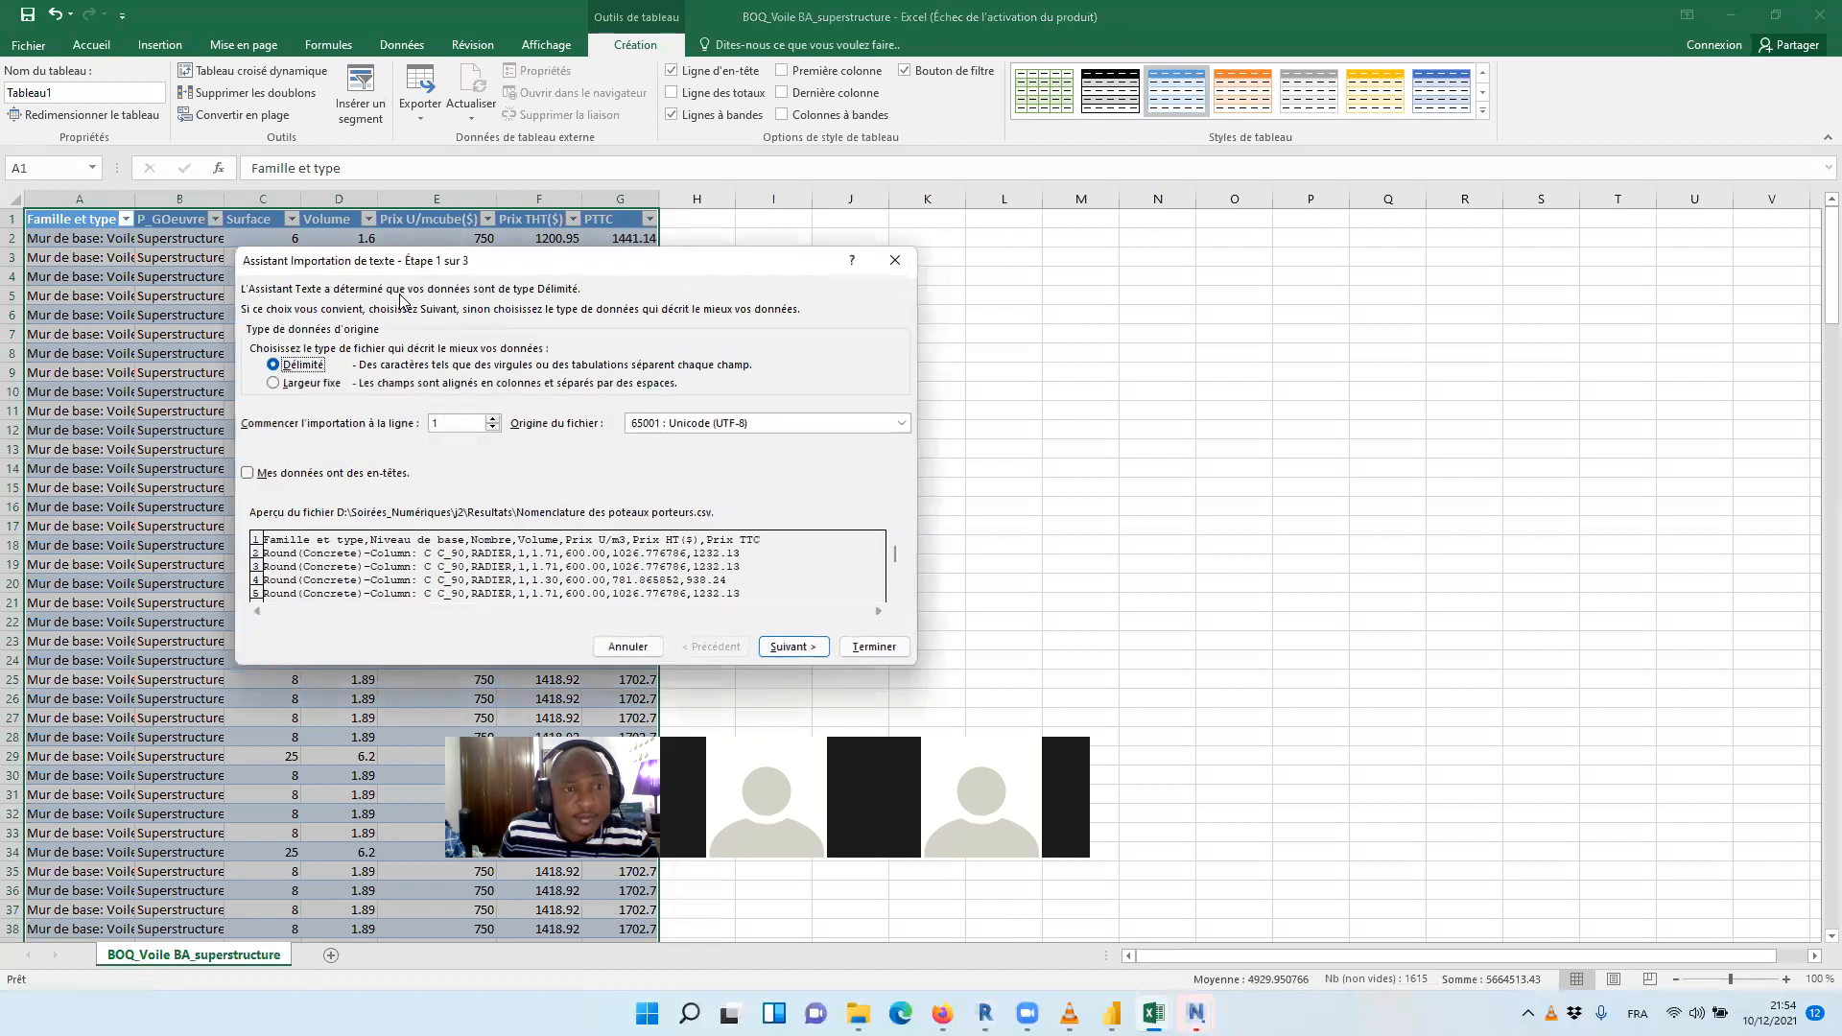
# Import the column schedule CSV as delimited text with Virgule added as a separator
pyautogui.click(763, 647)
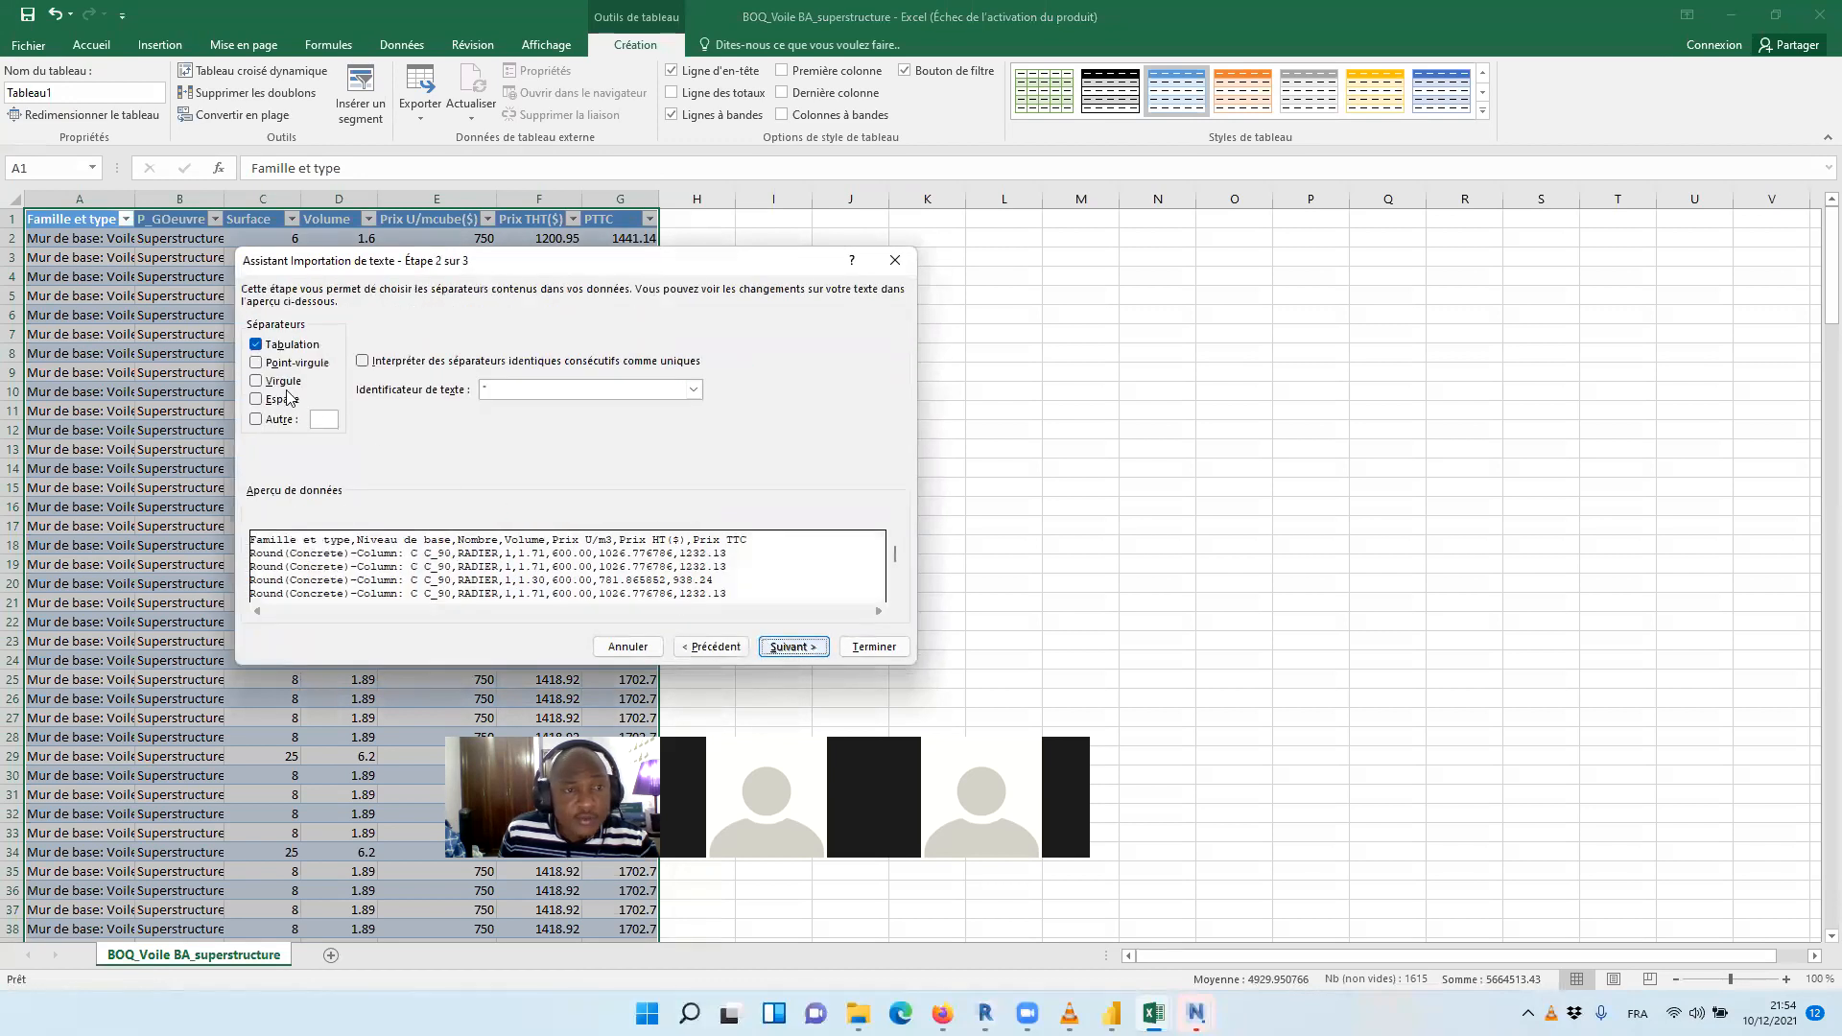
pyautogui.click(286, 387)
pyautogui.click(792, 646)
pyautogui.click(871, 646)
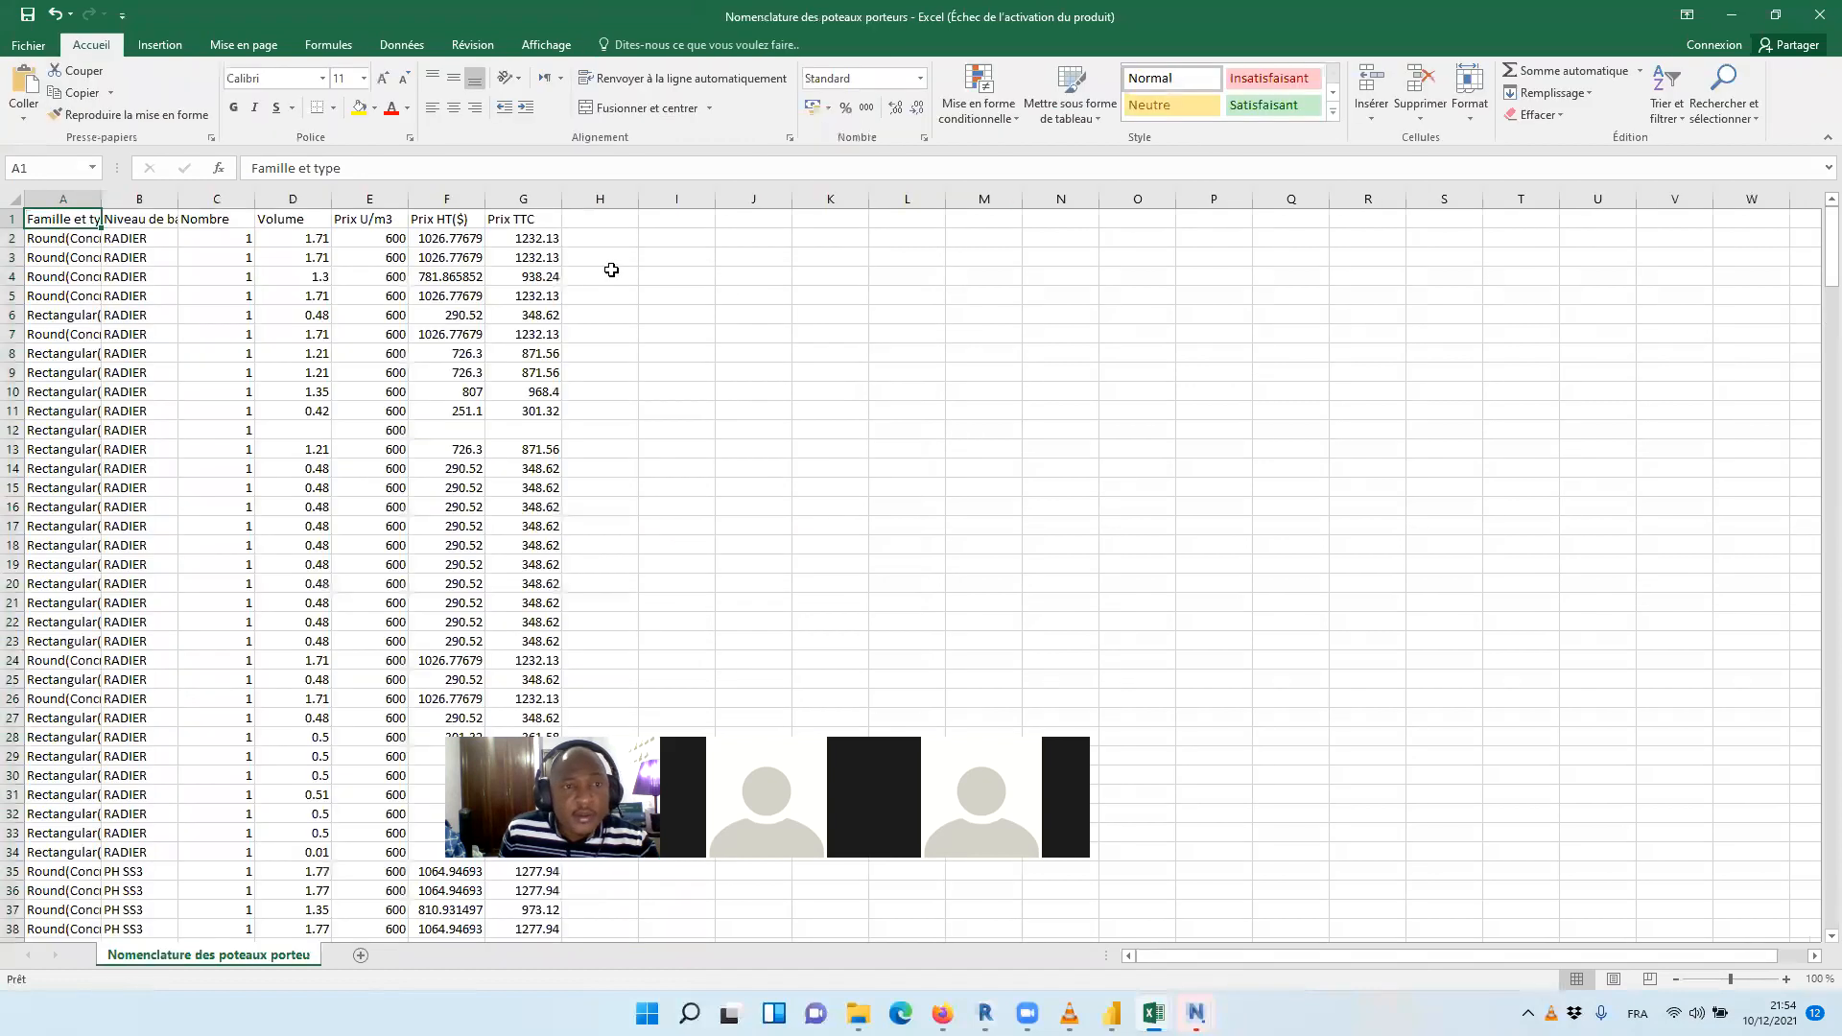
pyautogui.moveTo(53, 219); pyautogui.dragTo(519, 212)
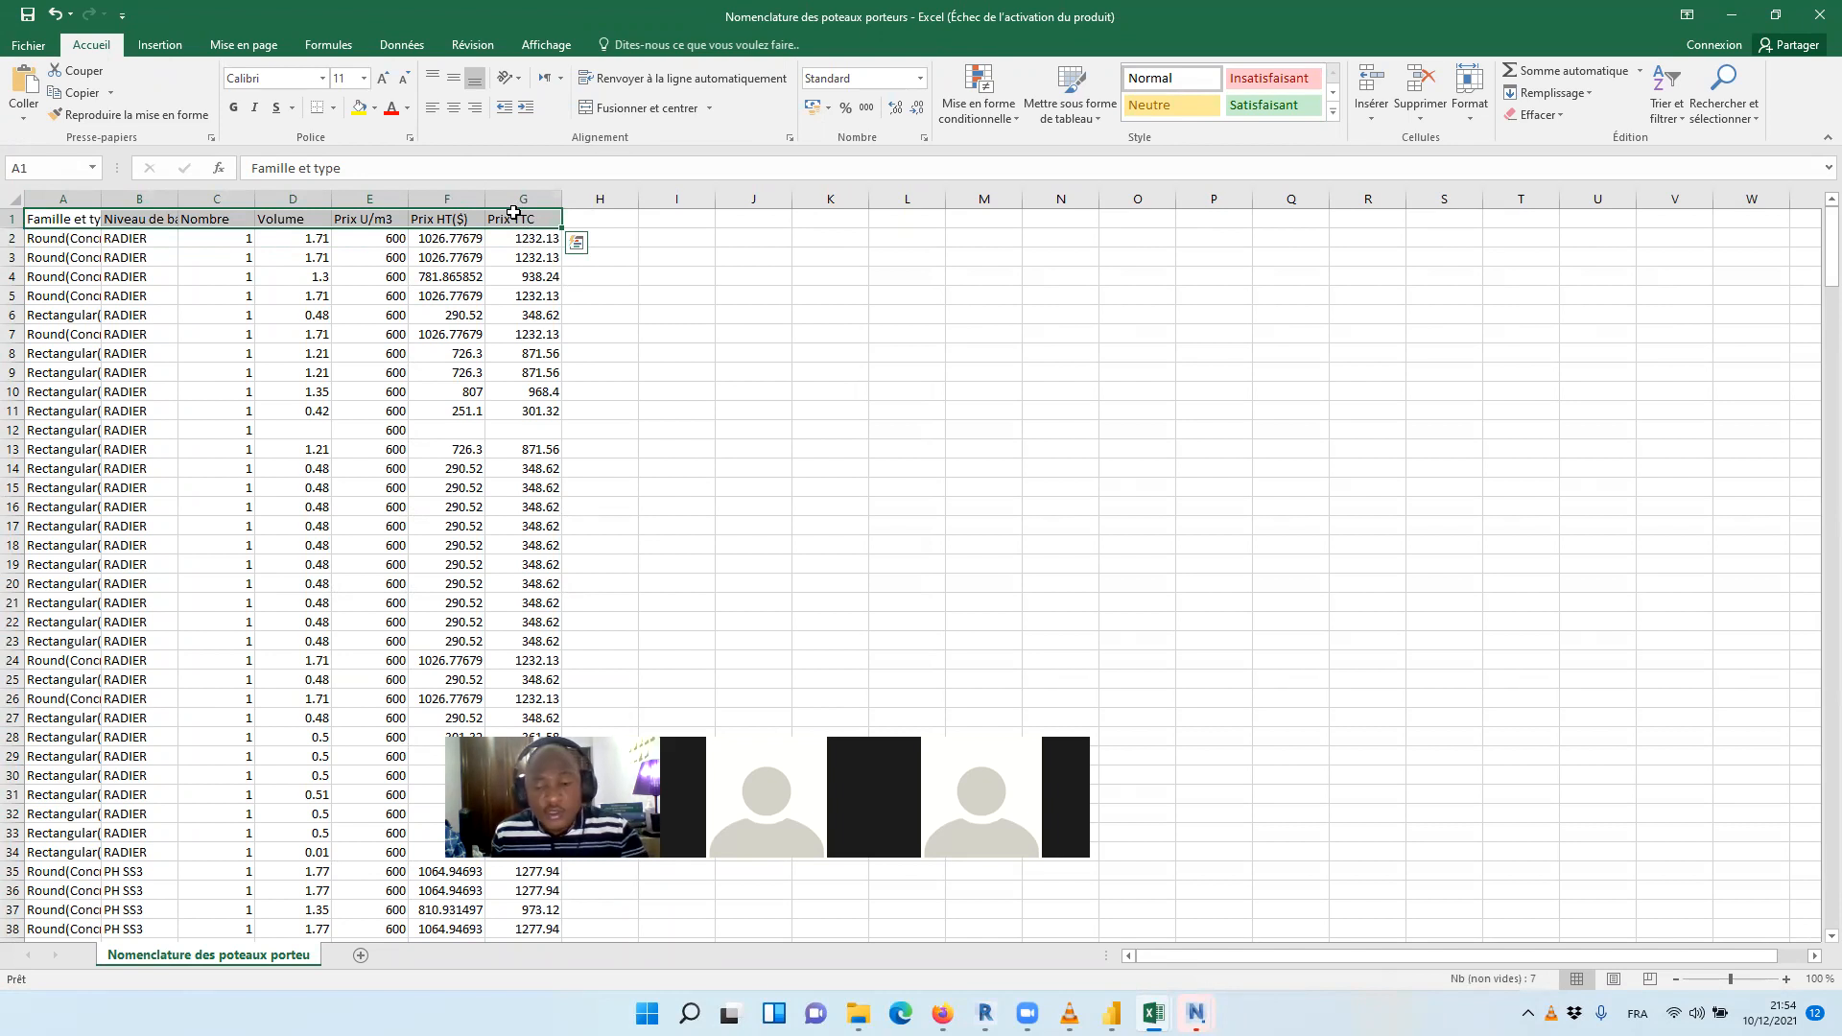
pyautogui.hotkey('ctrl', 'Down')
pyautogui.scroll(3, 537, 284)
pyautogui.scroll(18, 536, 284)
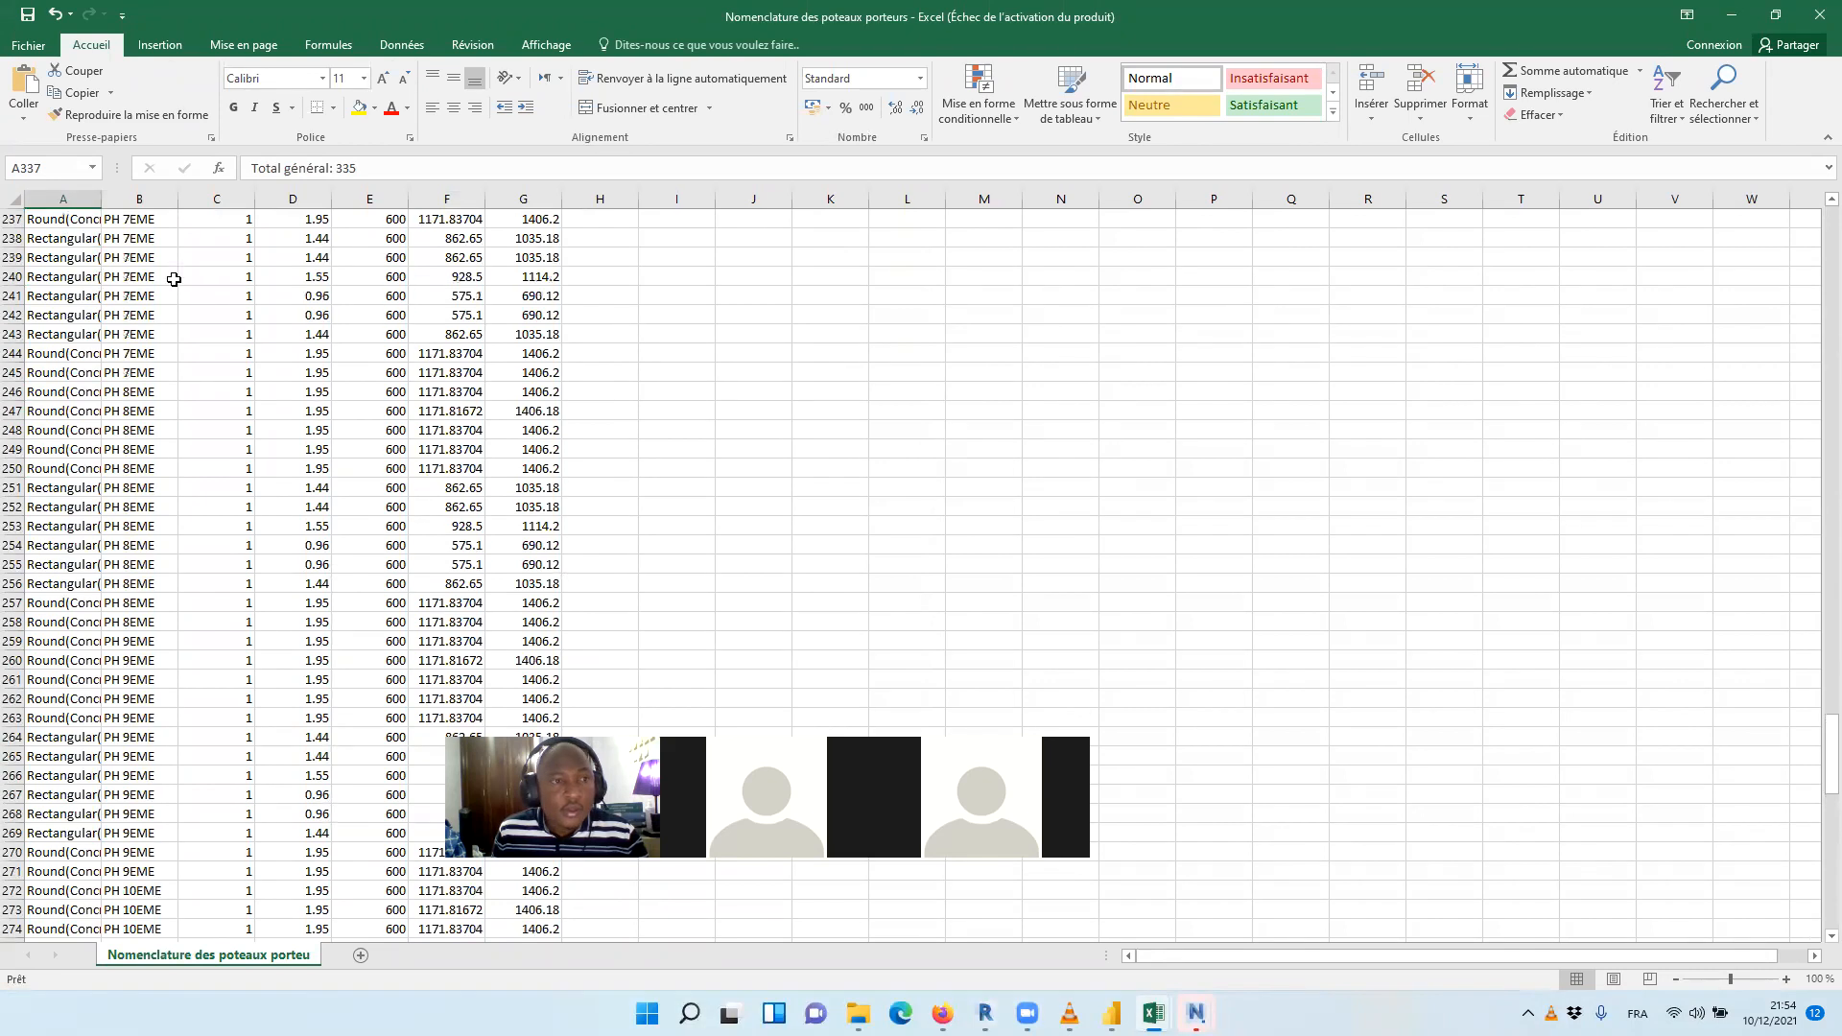
pyautogui.scroll(20, 174, 279)
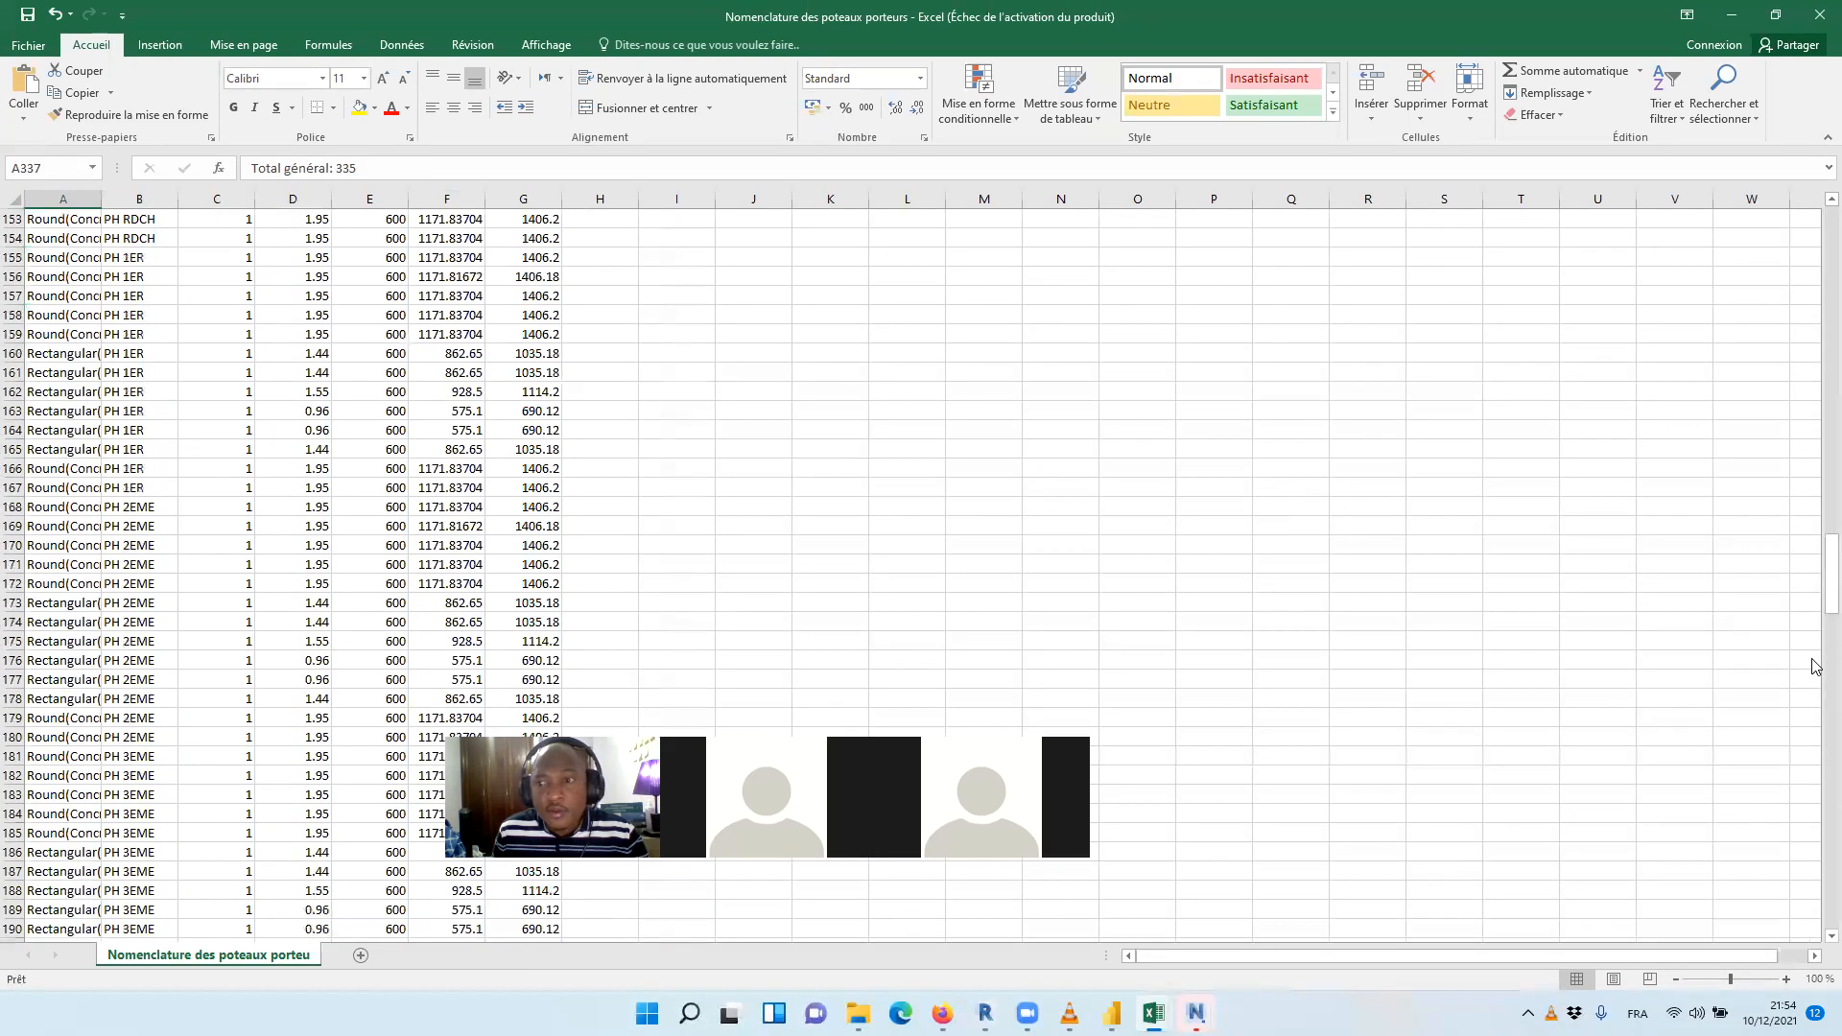
pyautogui.moveTo(1813, 623); pyautogui.dragTo(1816, 222)
# Convert the imported column data in A1:G337 into a table with headers
pyautogui.moveTo(66, 222); pyautogui.dragTo(519, 213)
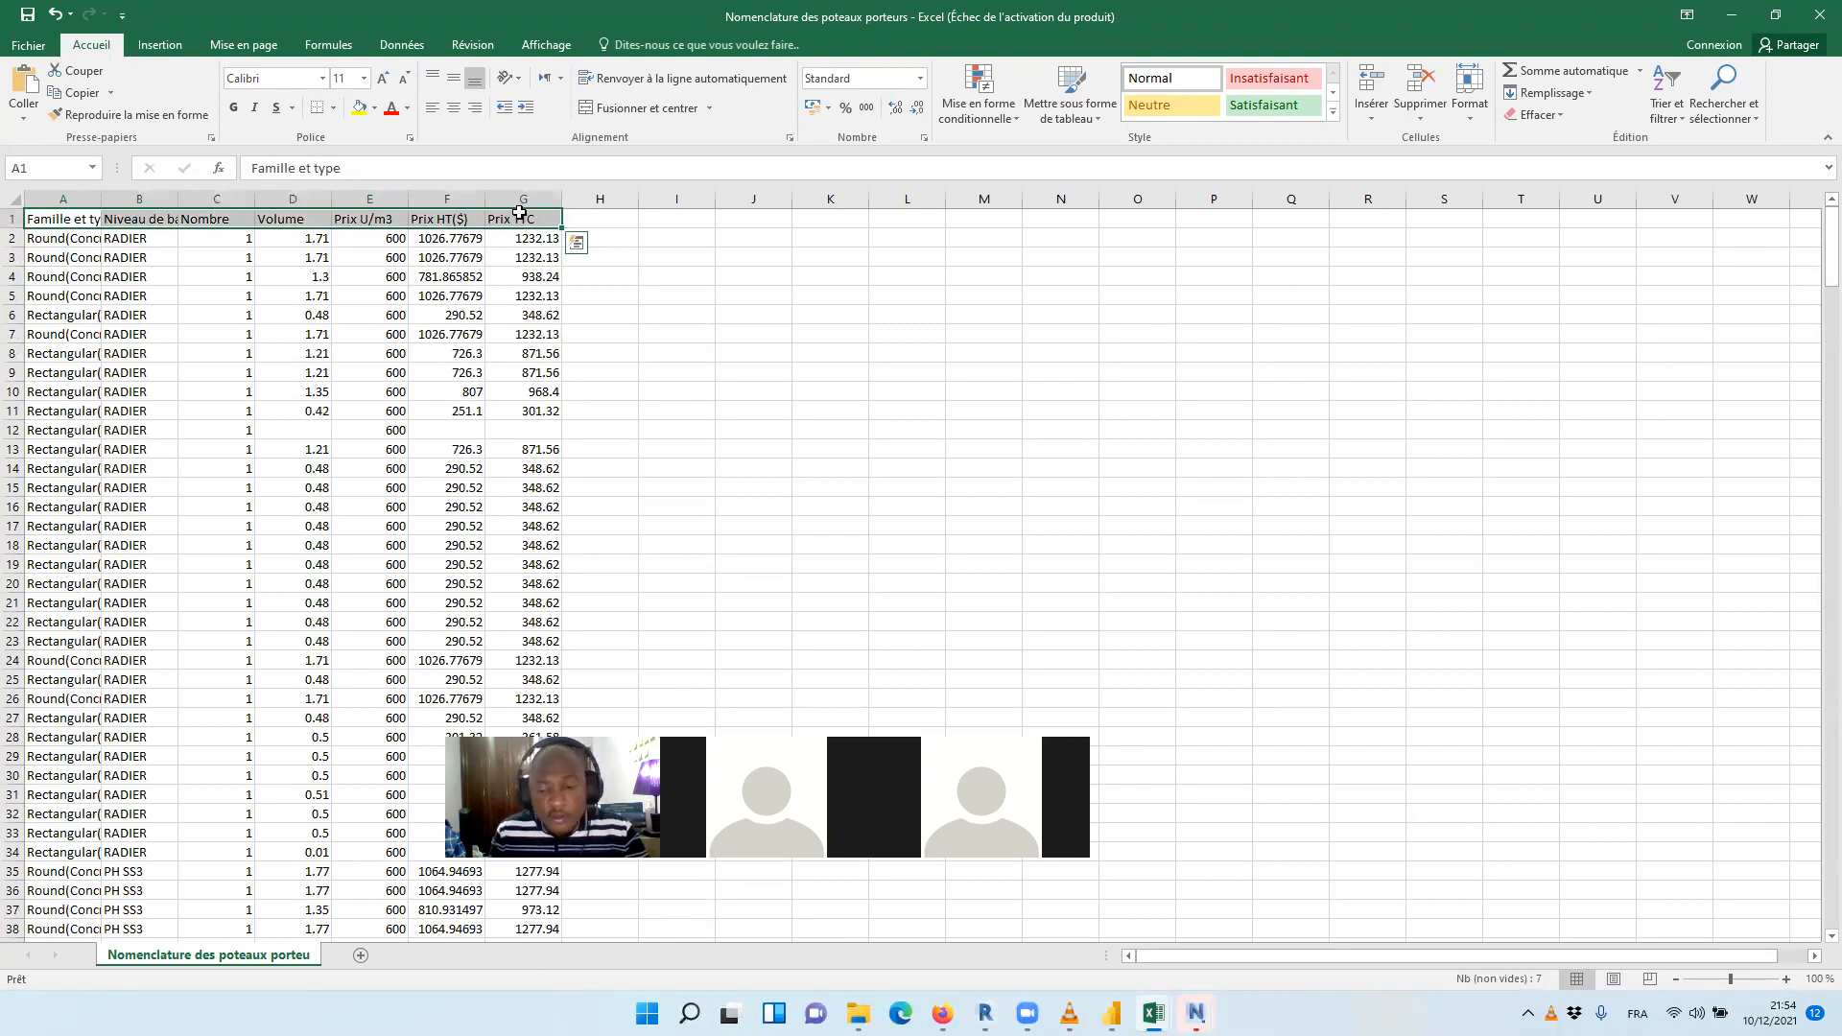
pyautogui.hotkey('ctrl', 'shift', 'Down')
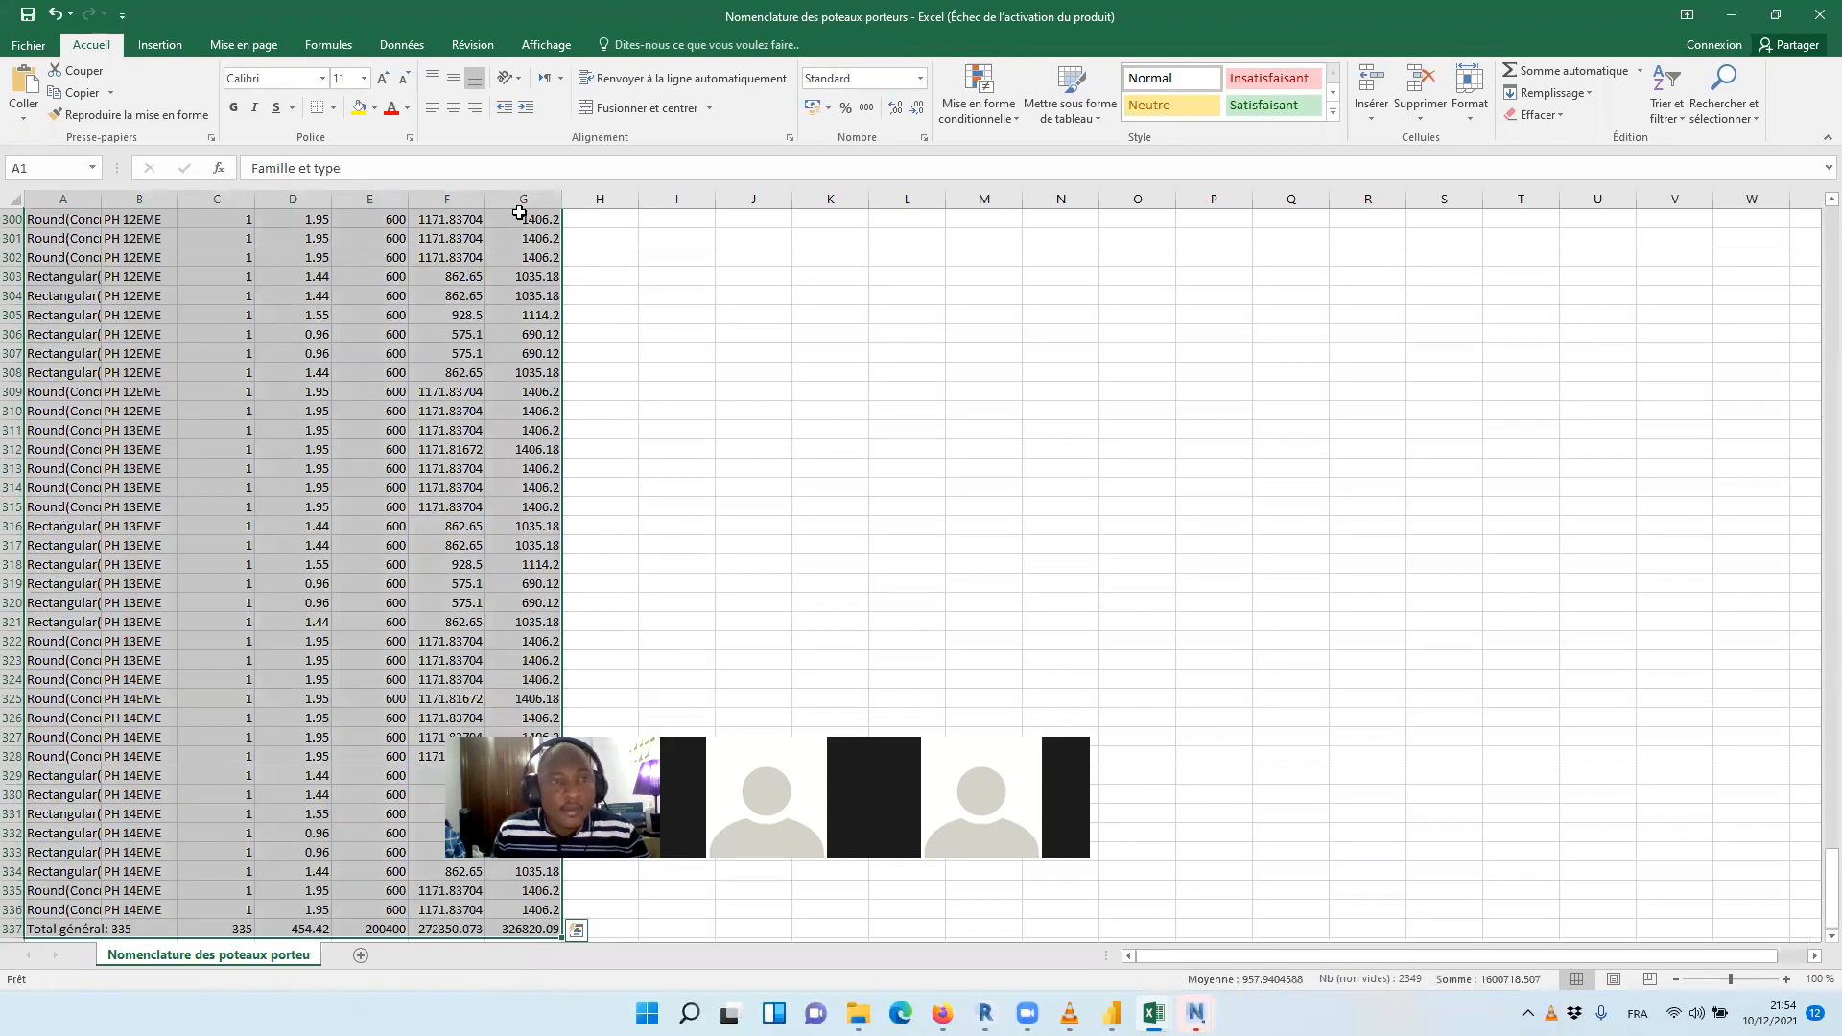
pyautogui.click(159, 48)
pyautogui.click(190, 88)
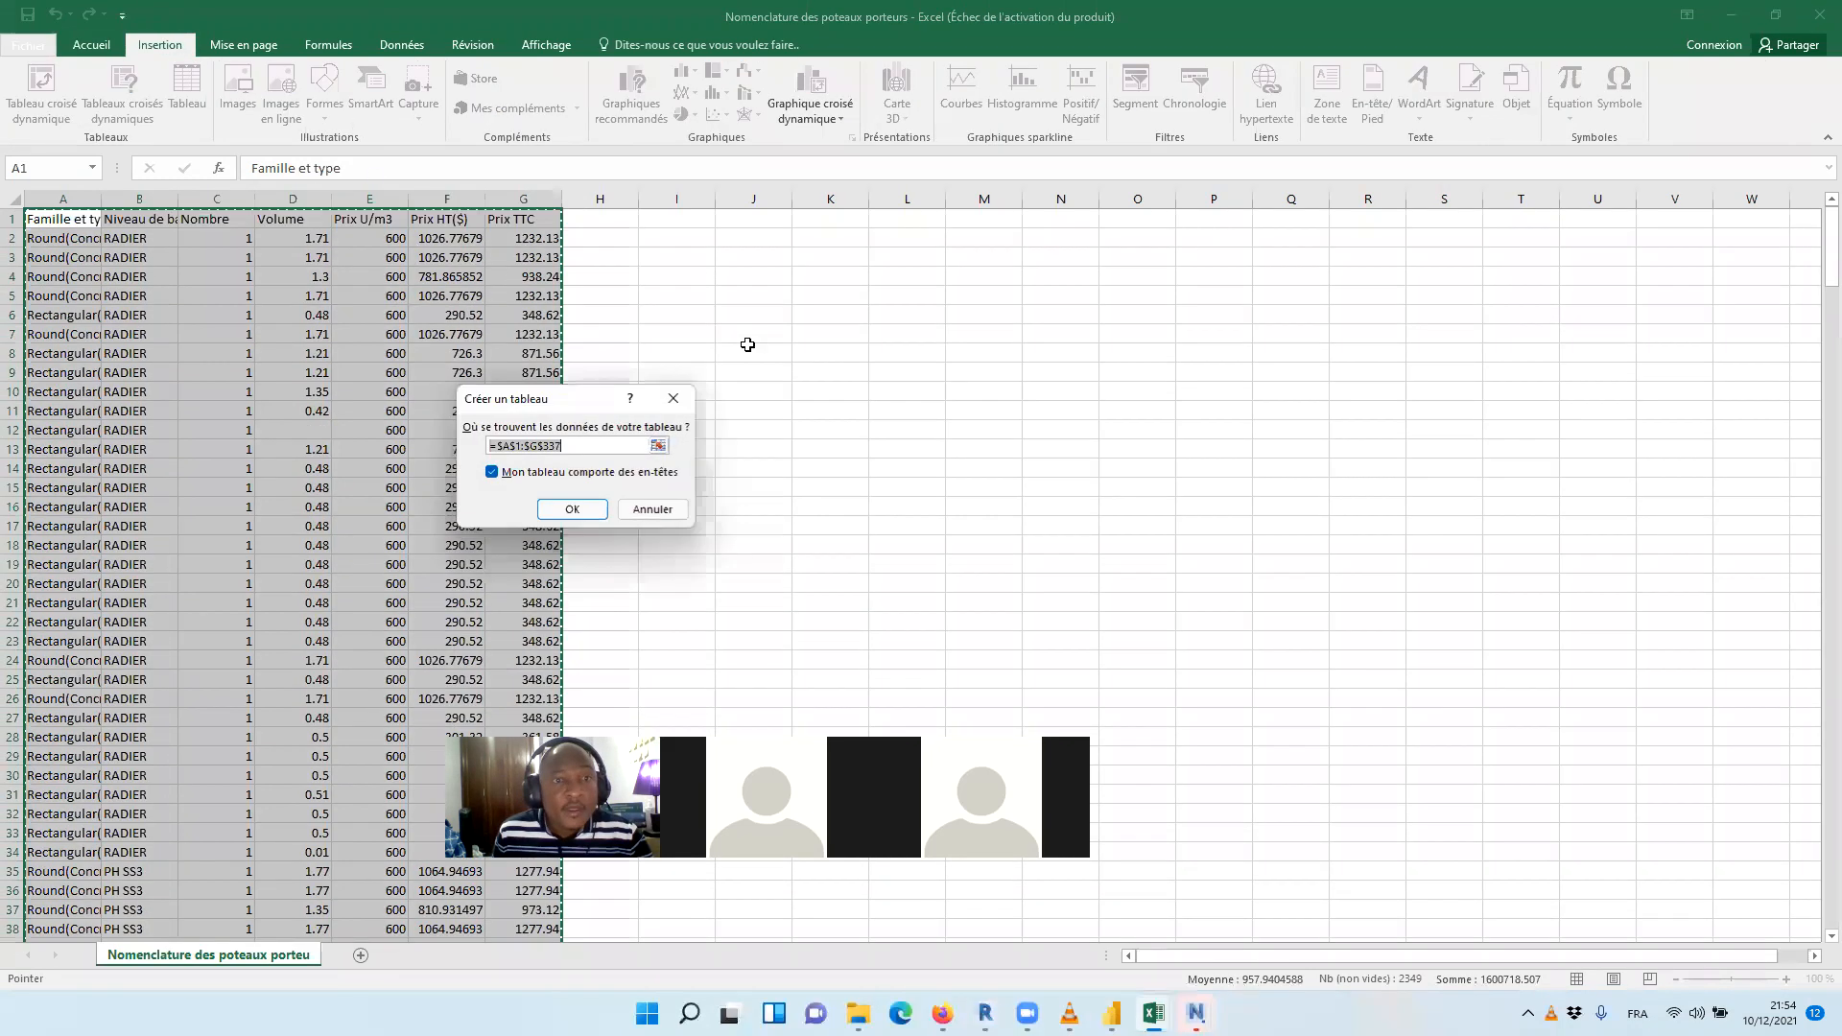
pyautogui.click(545, 516)
# Save the column table in the Resultats folder as an Excel workbook named BOQ_ Poteaux_BA
pyautogui.click(31, 45)
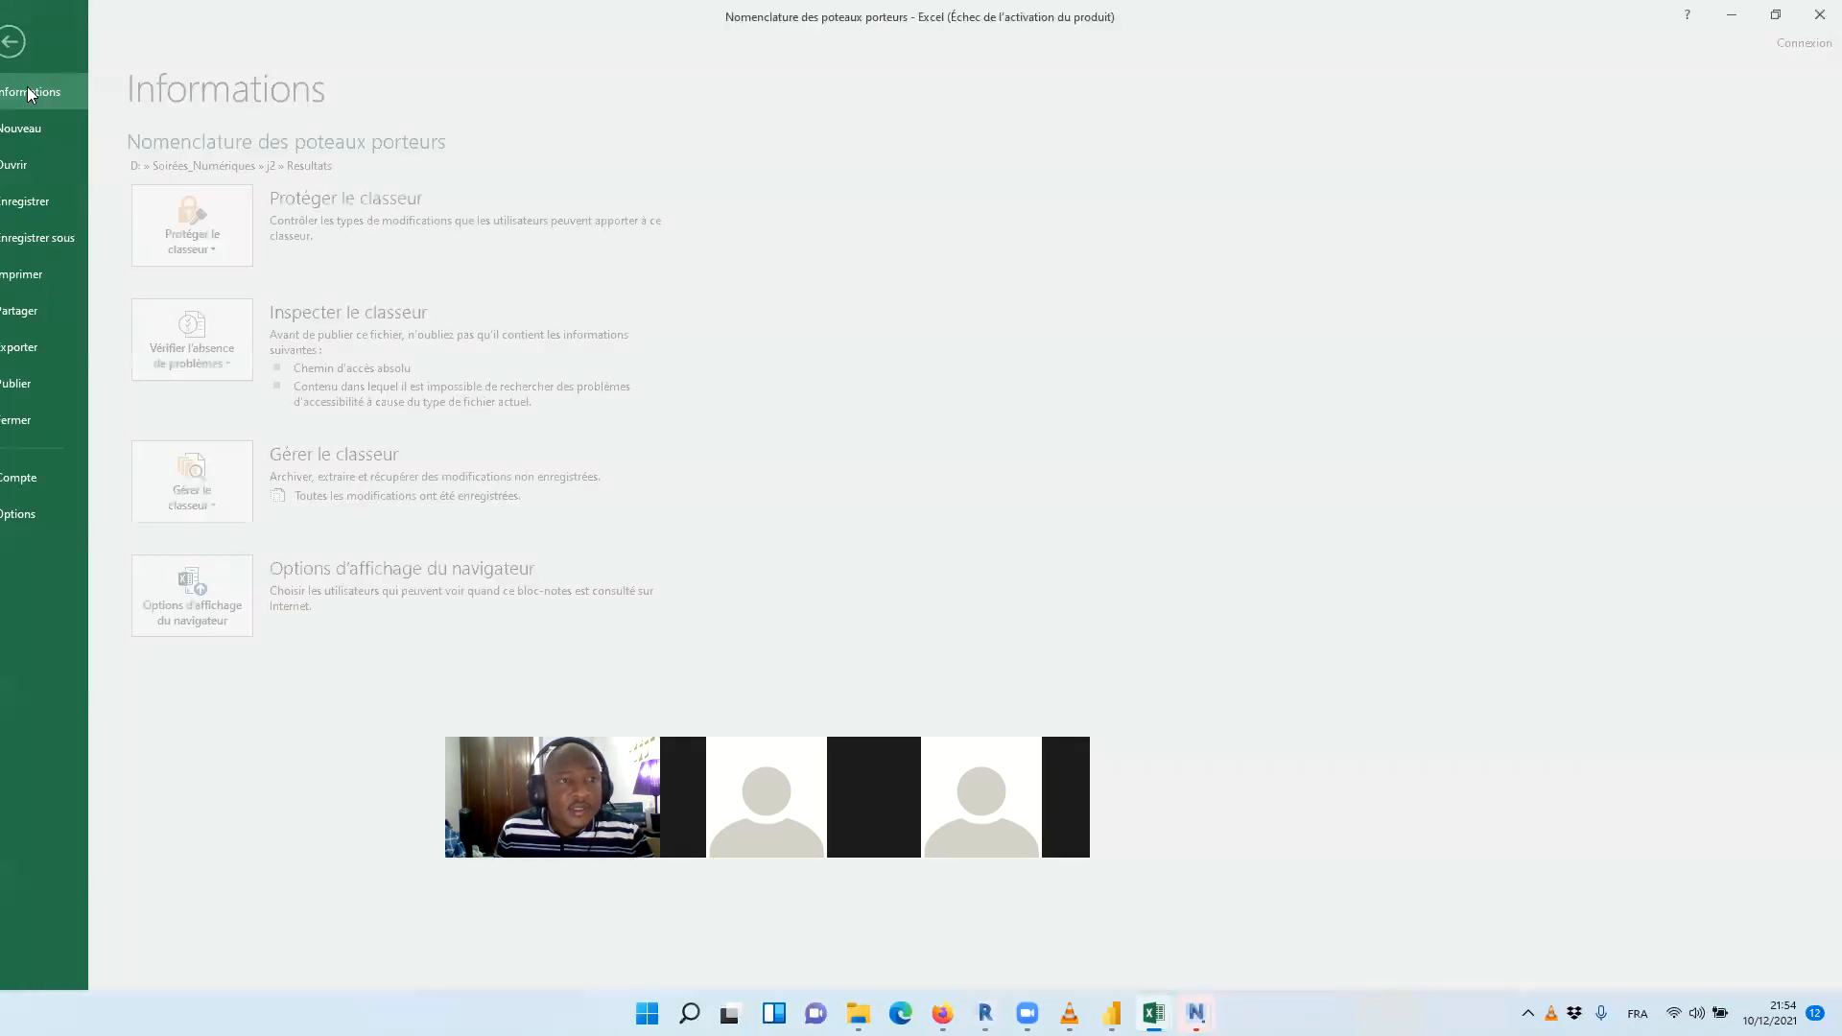
pyautogui.click(61, 237)
pyautogui.click(303, 294)
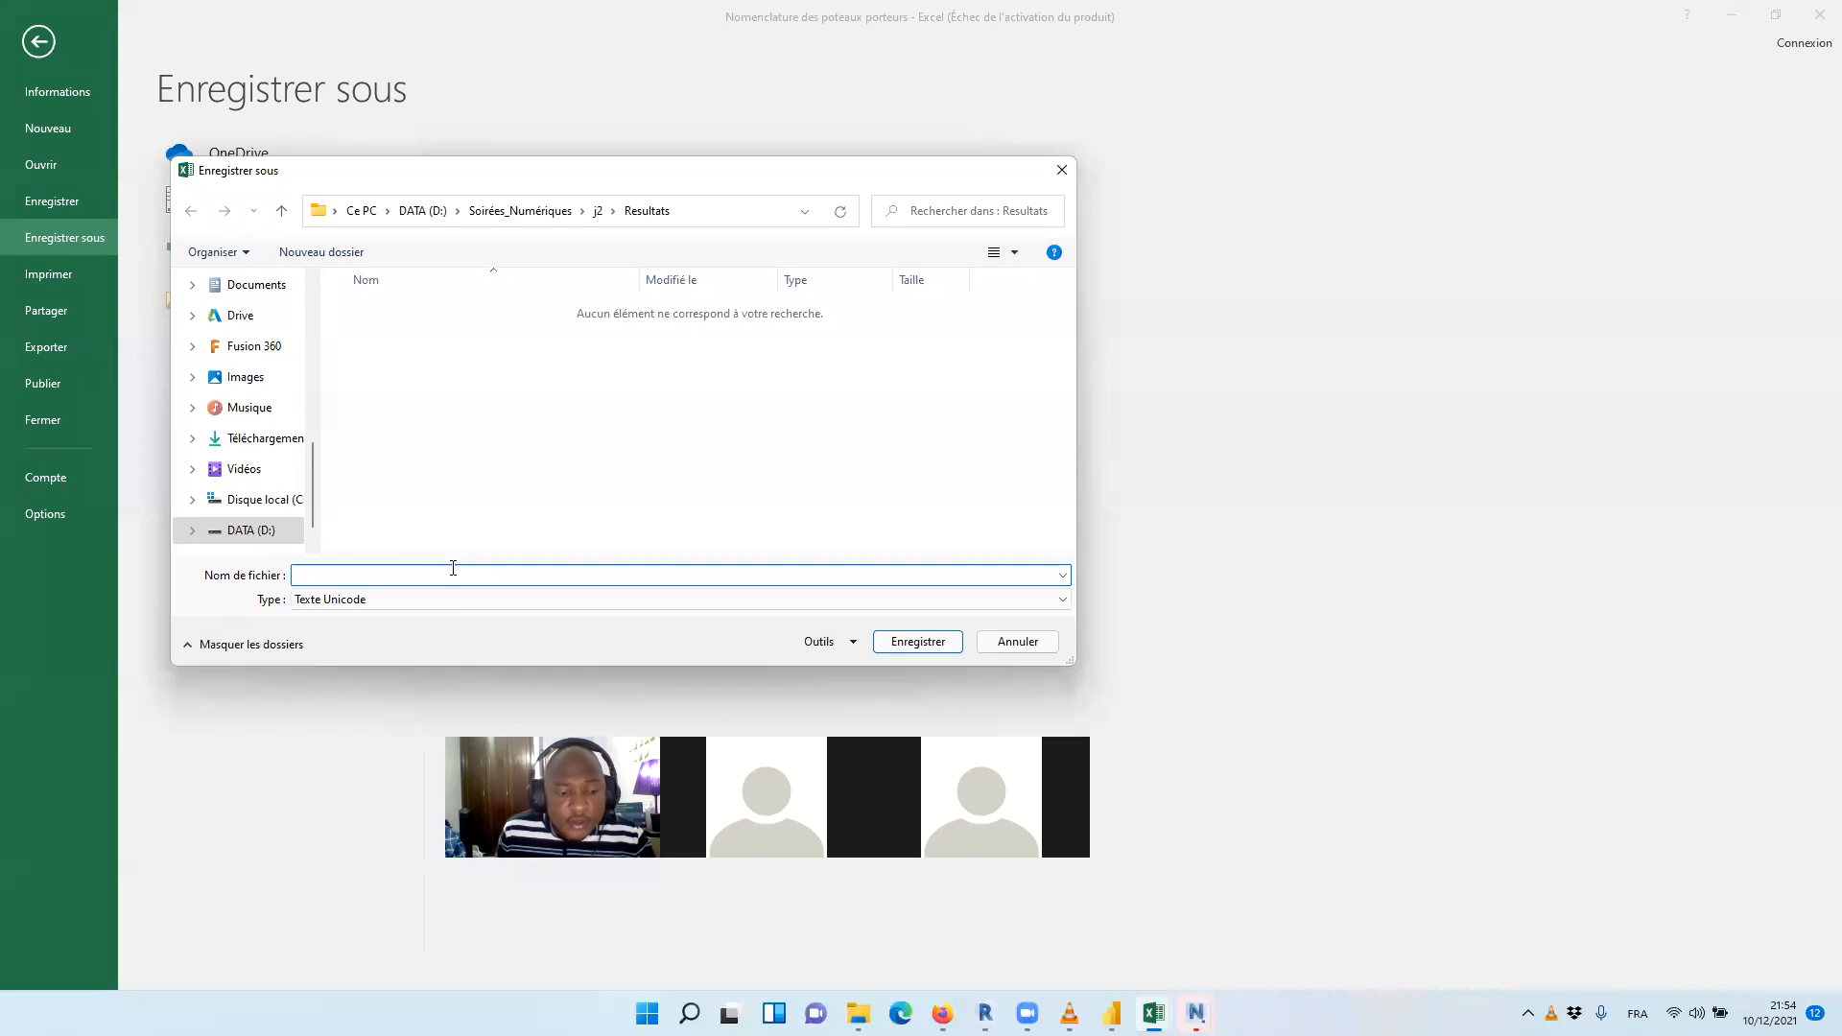
pyautogui.write('BO')
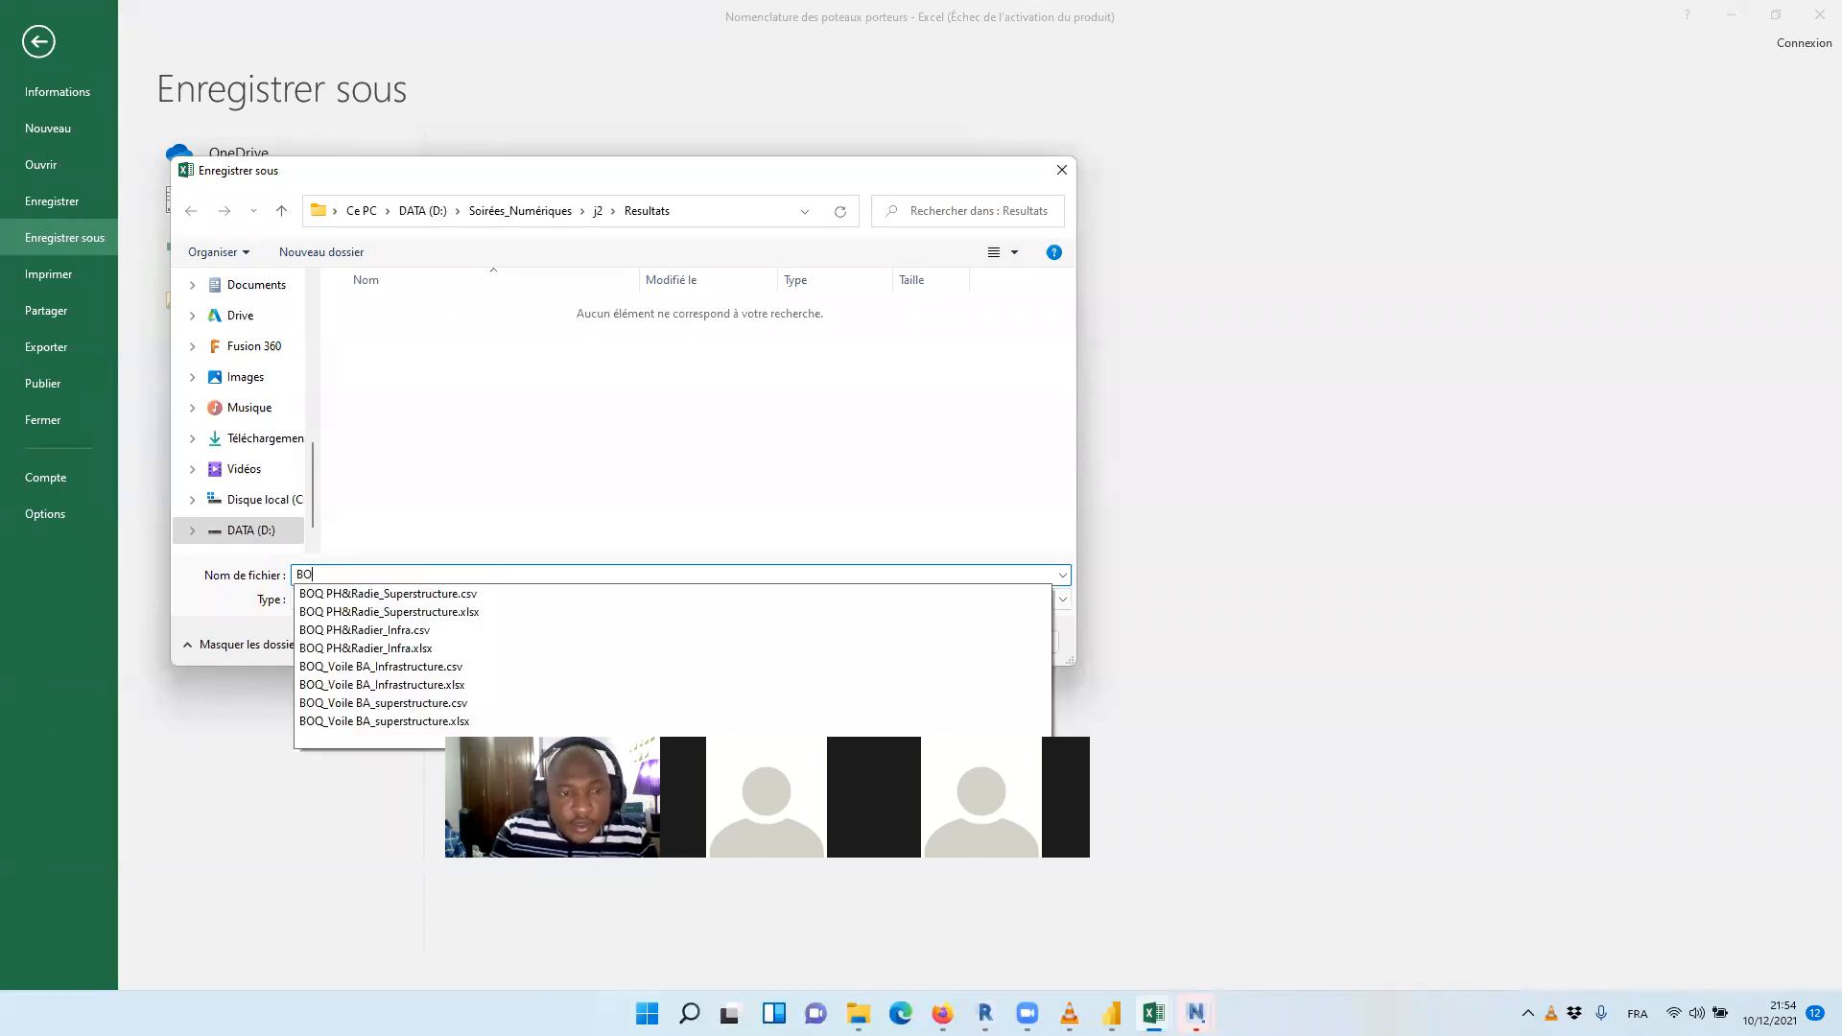
pyautogui.write('Q')
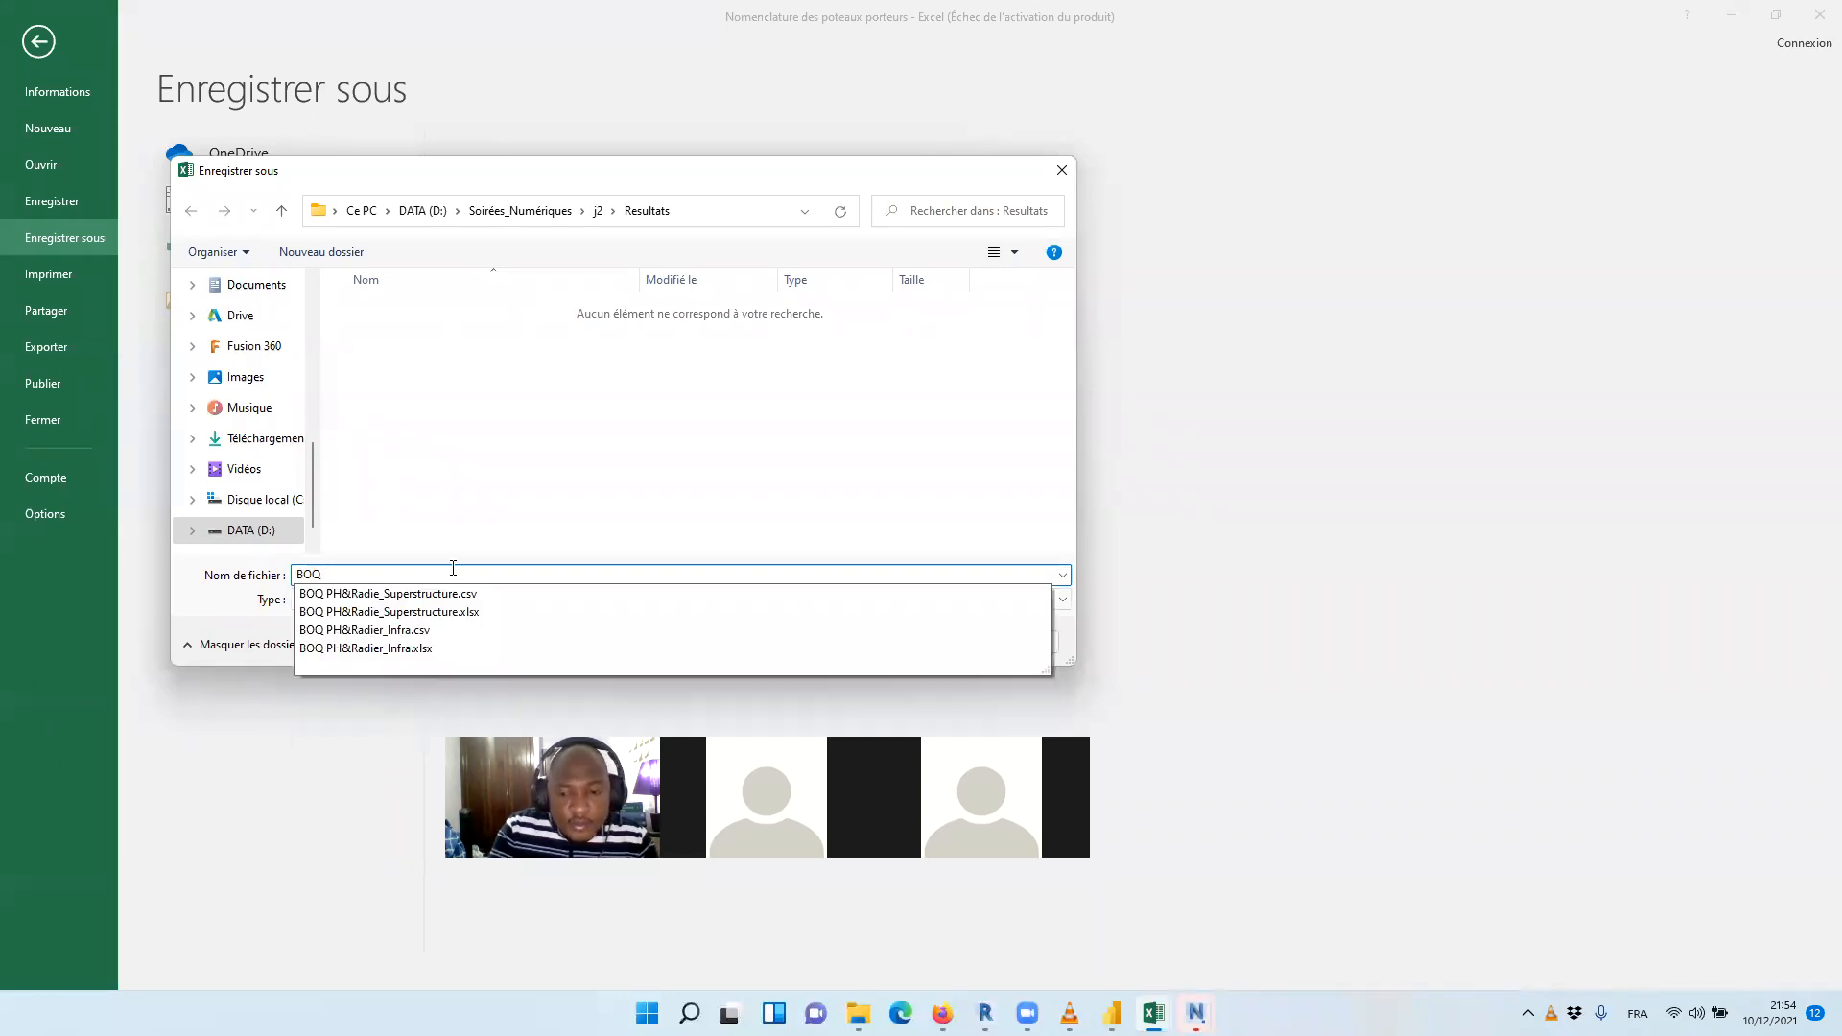
pyautogui.write('_ POteauBA')
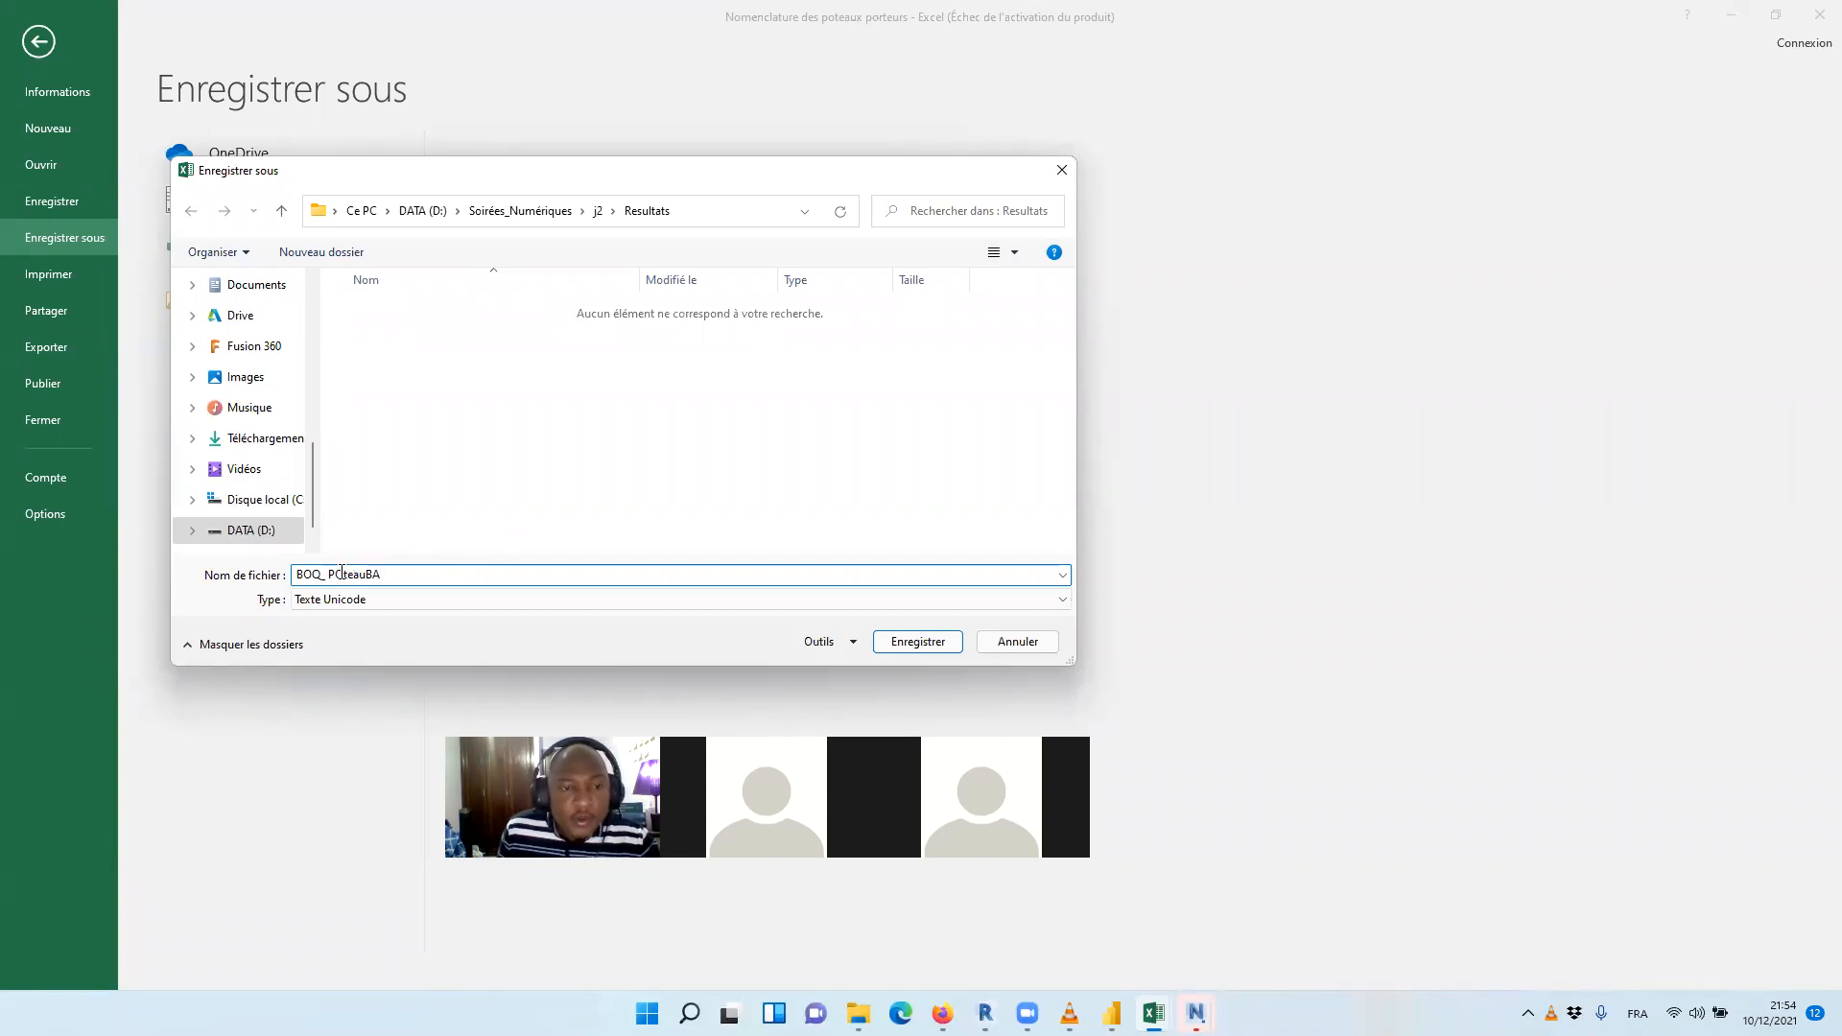
pyautogui.press('BackSpace')
pyautogui.write('o')
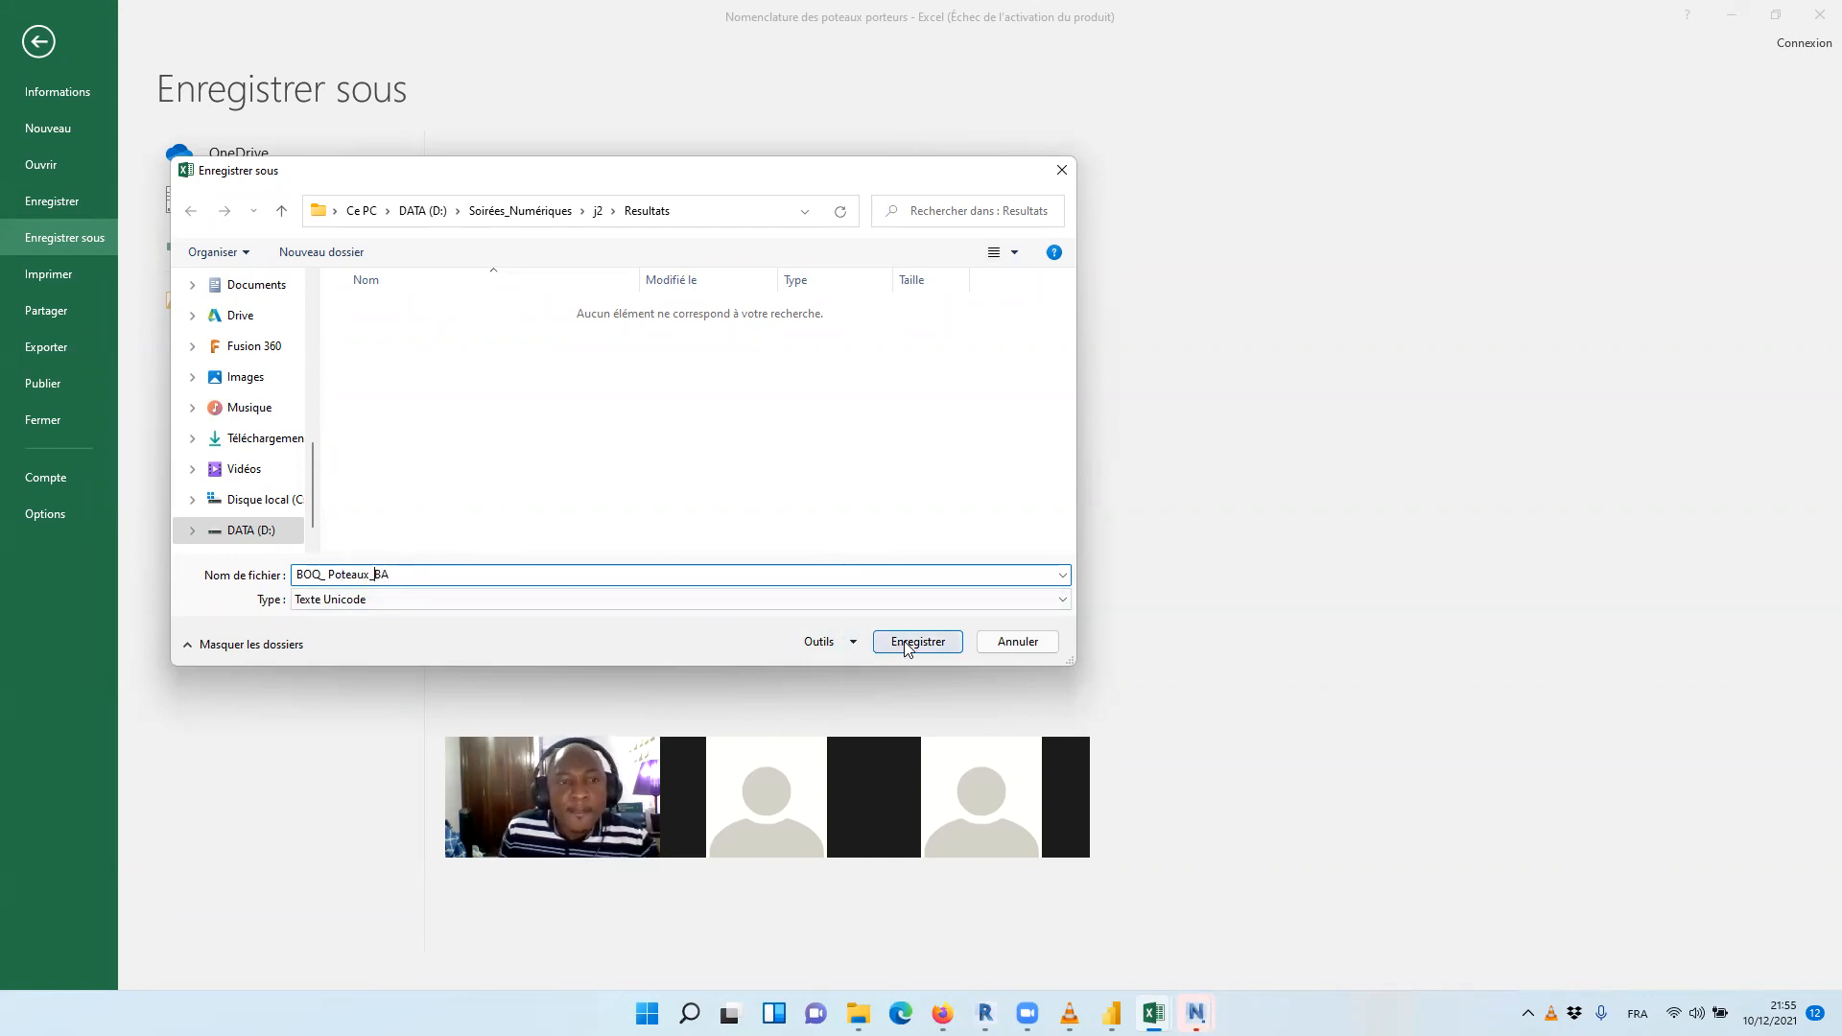
pyautogui.click(772, 599)
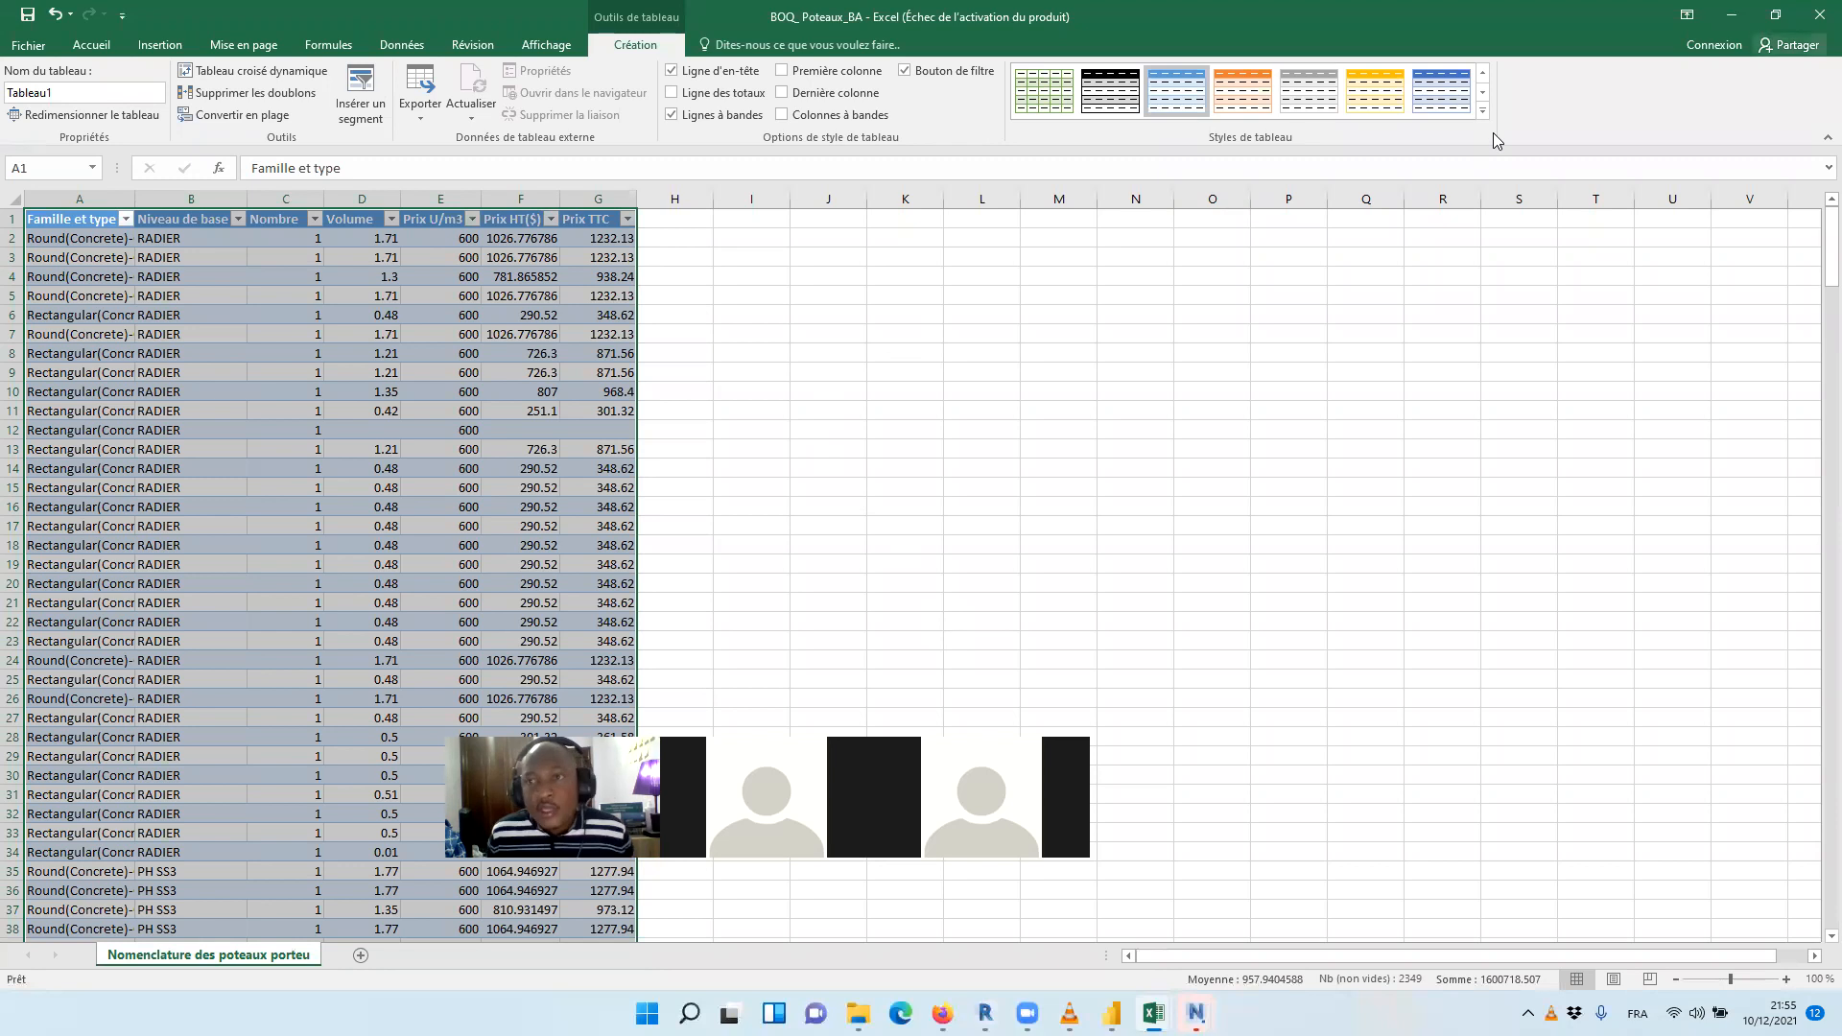
# Close the open BOQ schedule workbooks
pyautogui.click(1818, 15)
pyautogui.click(1819, 15)
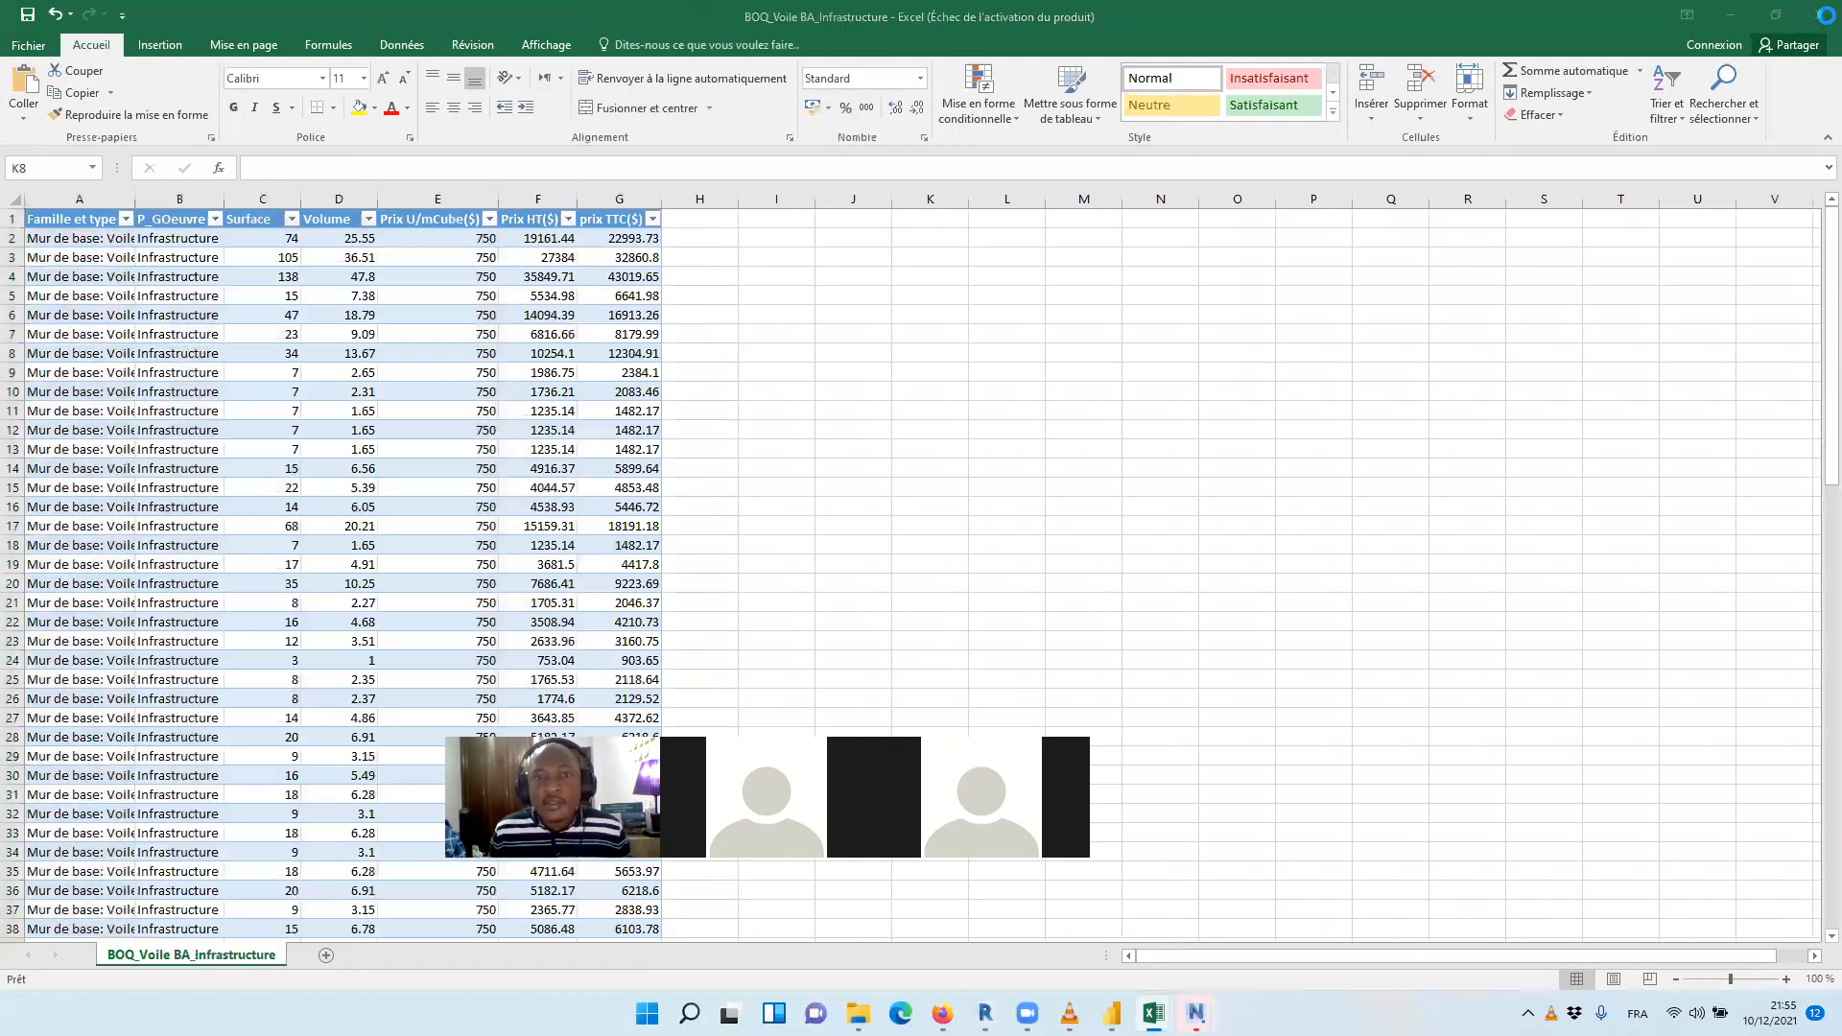
pyautogui.click(1818, 14)
pyautogui.click(1816, 14)
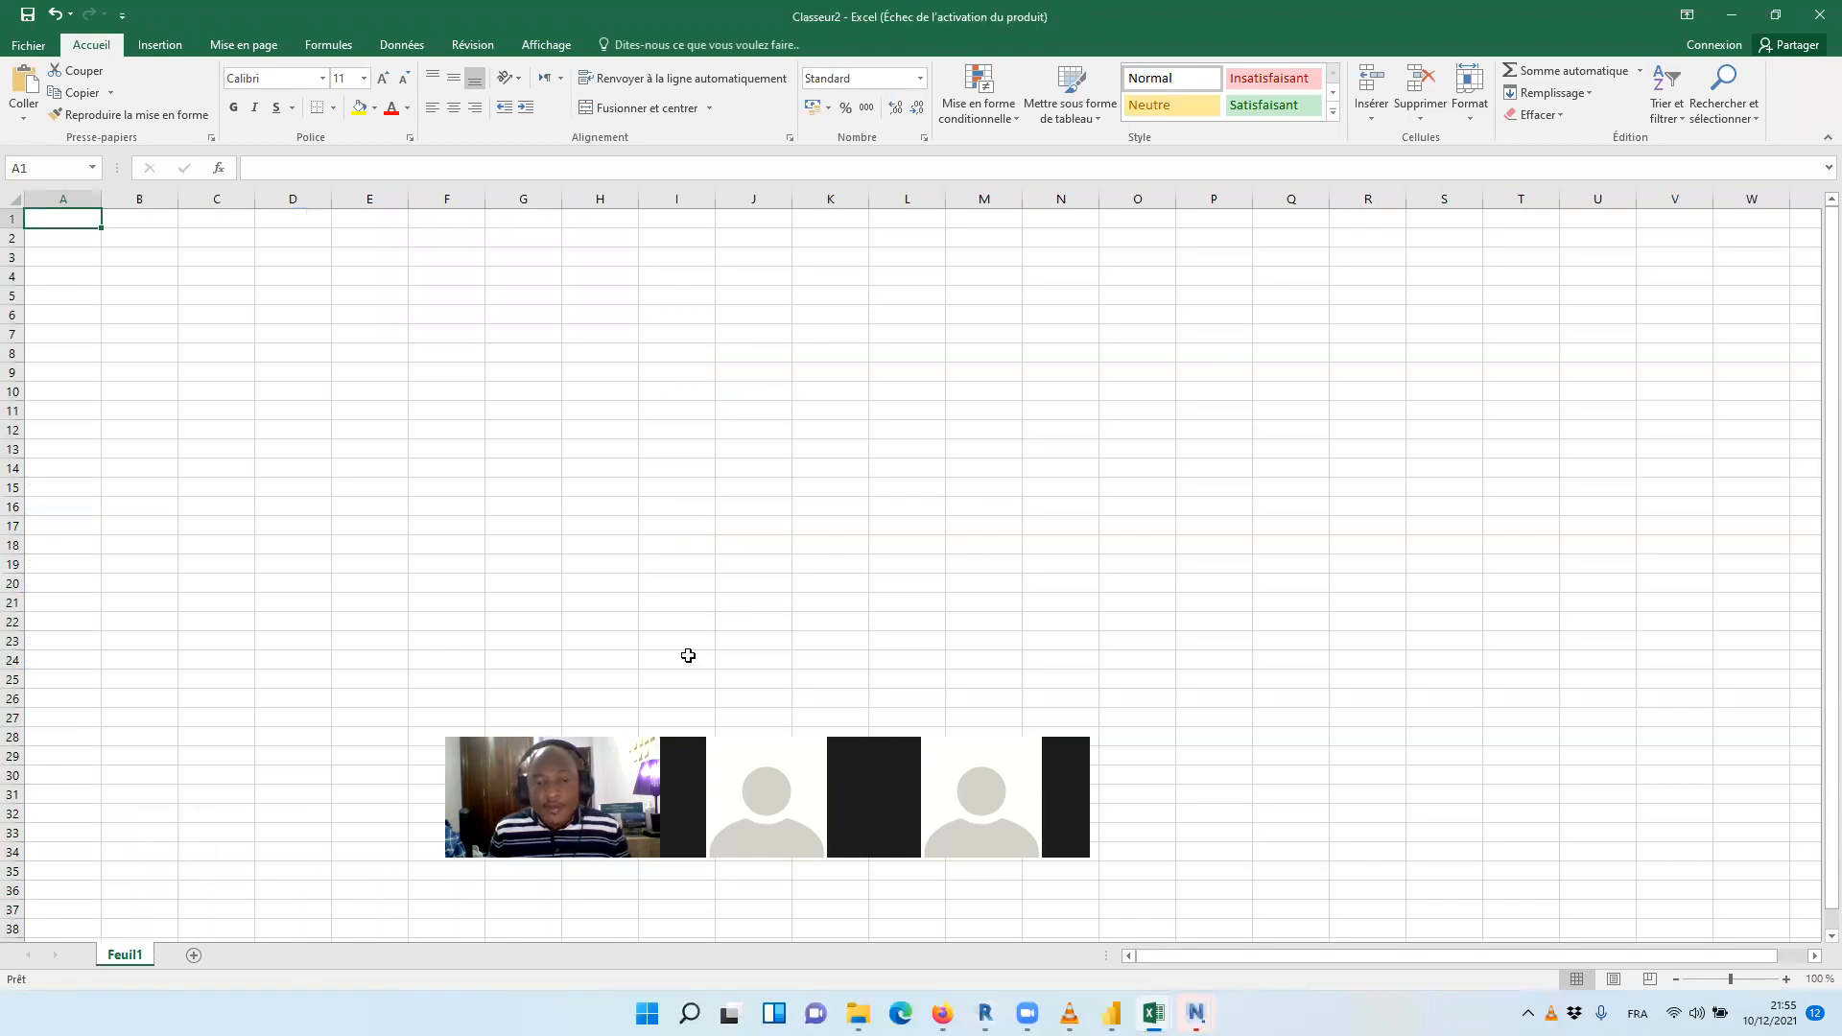
# Switch to the blank report in Power BI Desktop
pyautogui.click(1112, 1013)
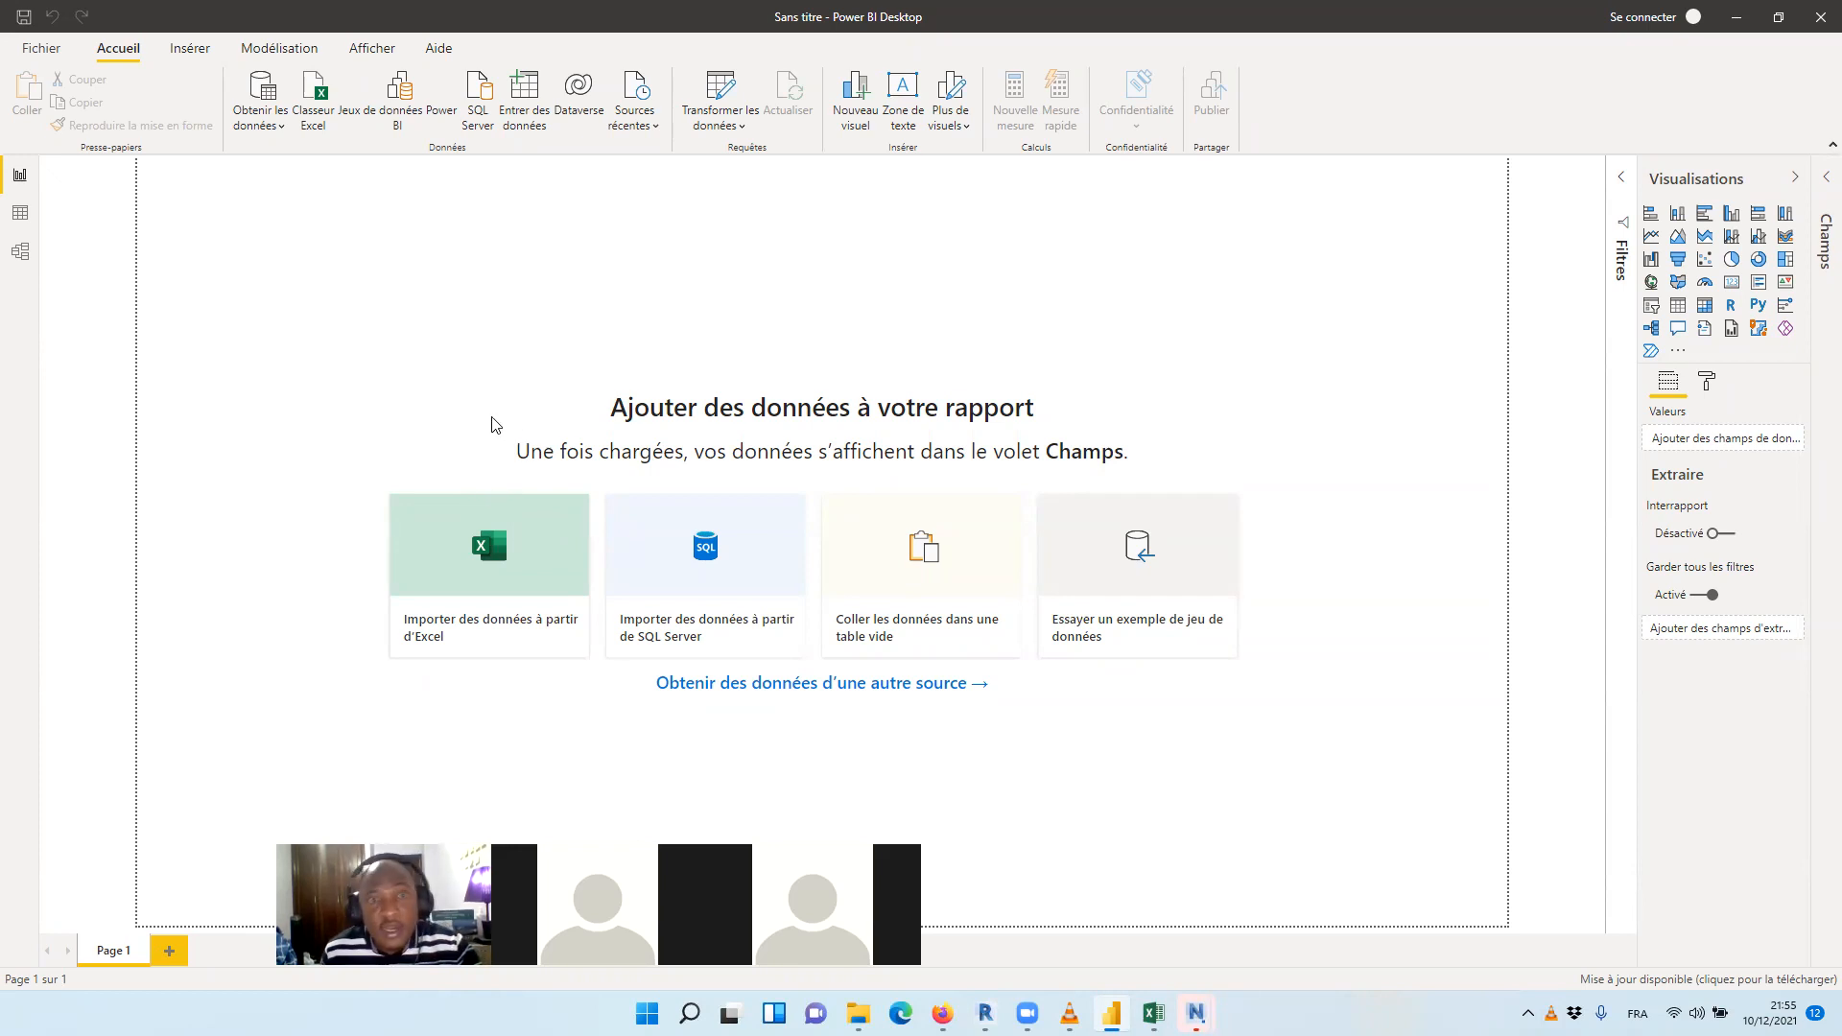
pyautogui.click(492, 558)
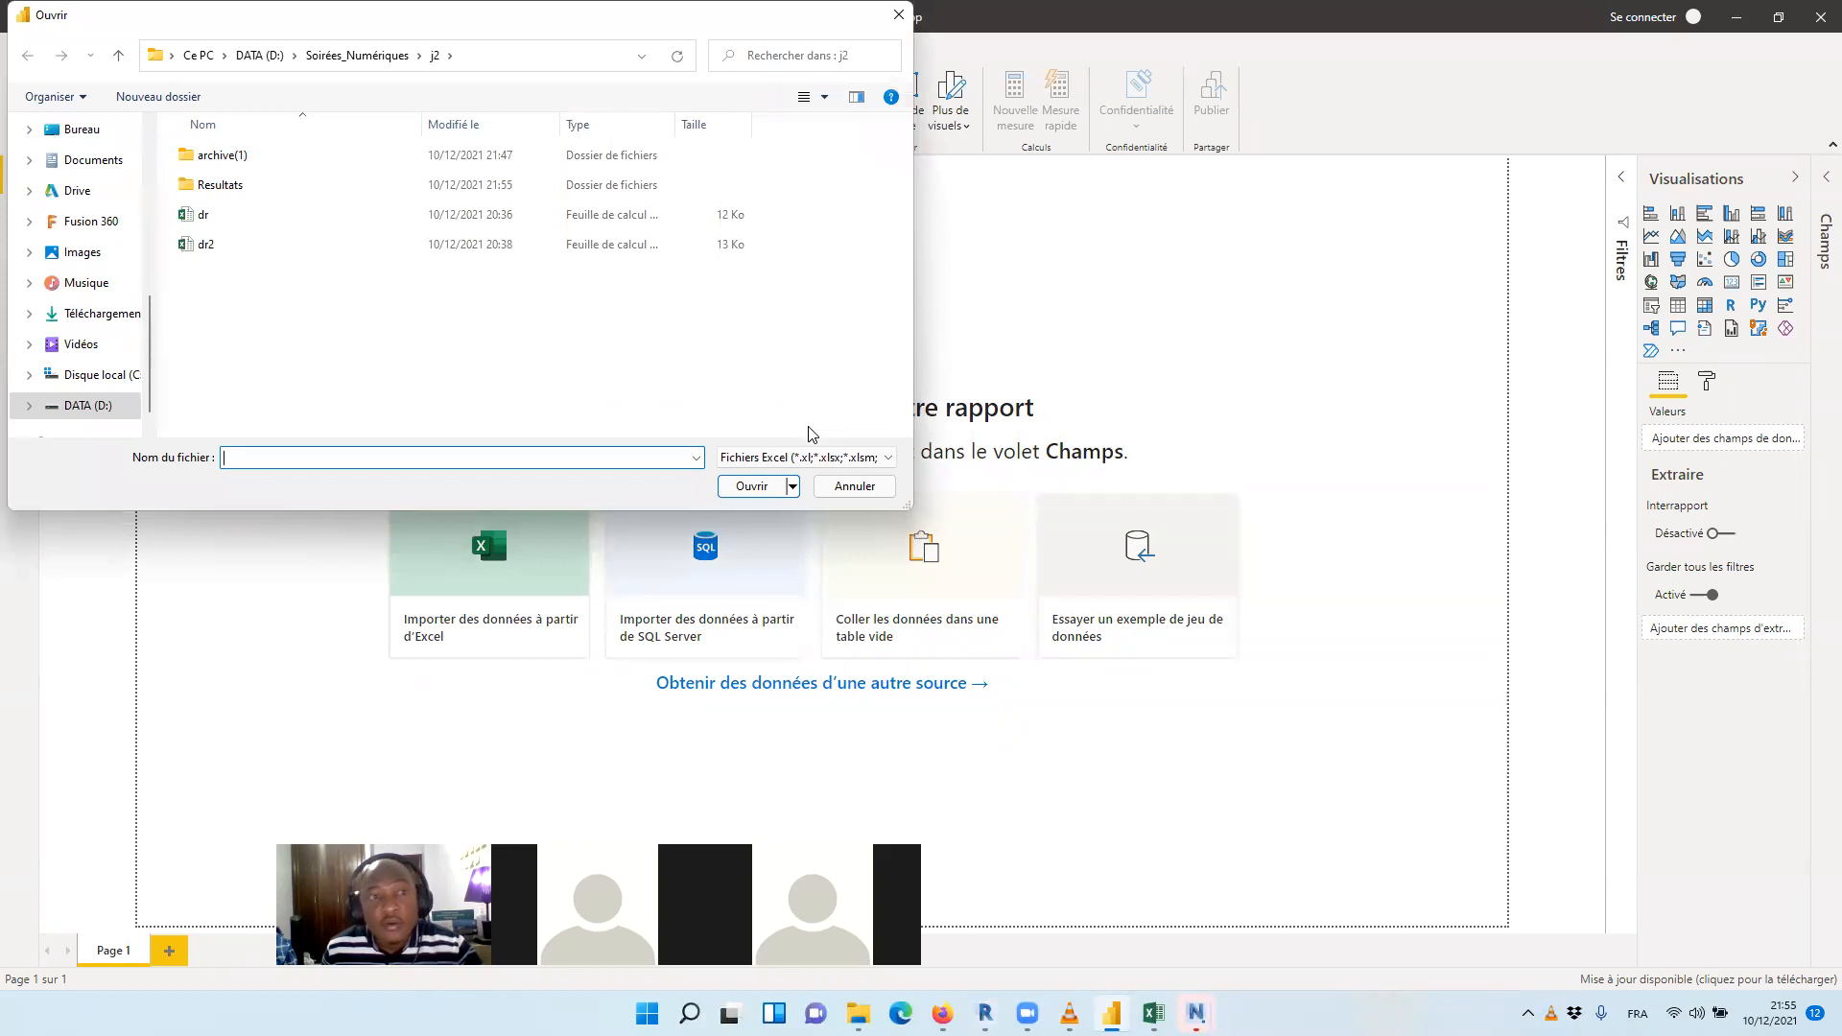
pyautogui.click(288, 188)
pyautogui.doubleClick(290, 192)
pyautogui.click(349, 157)
pyautogui.click(413, 275)
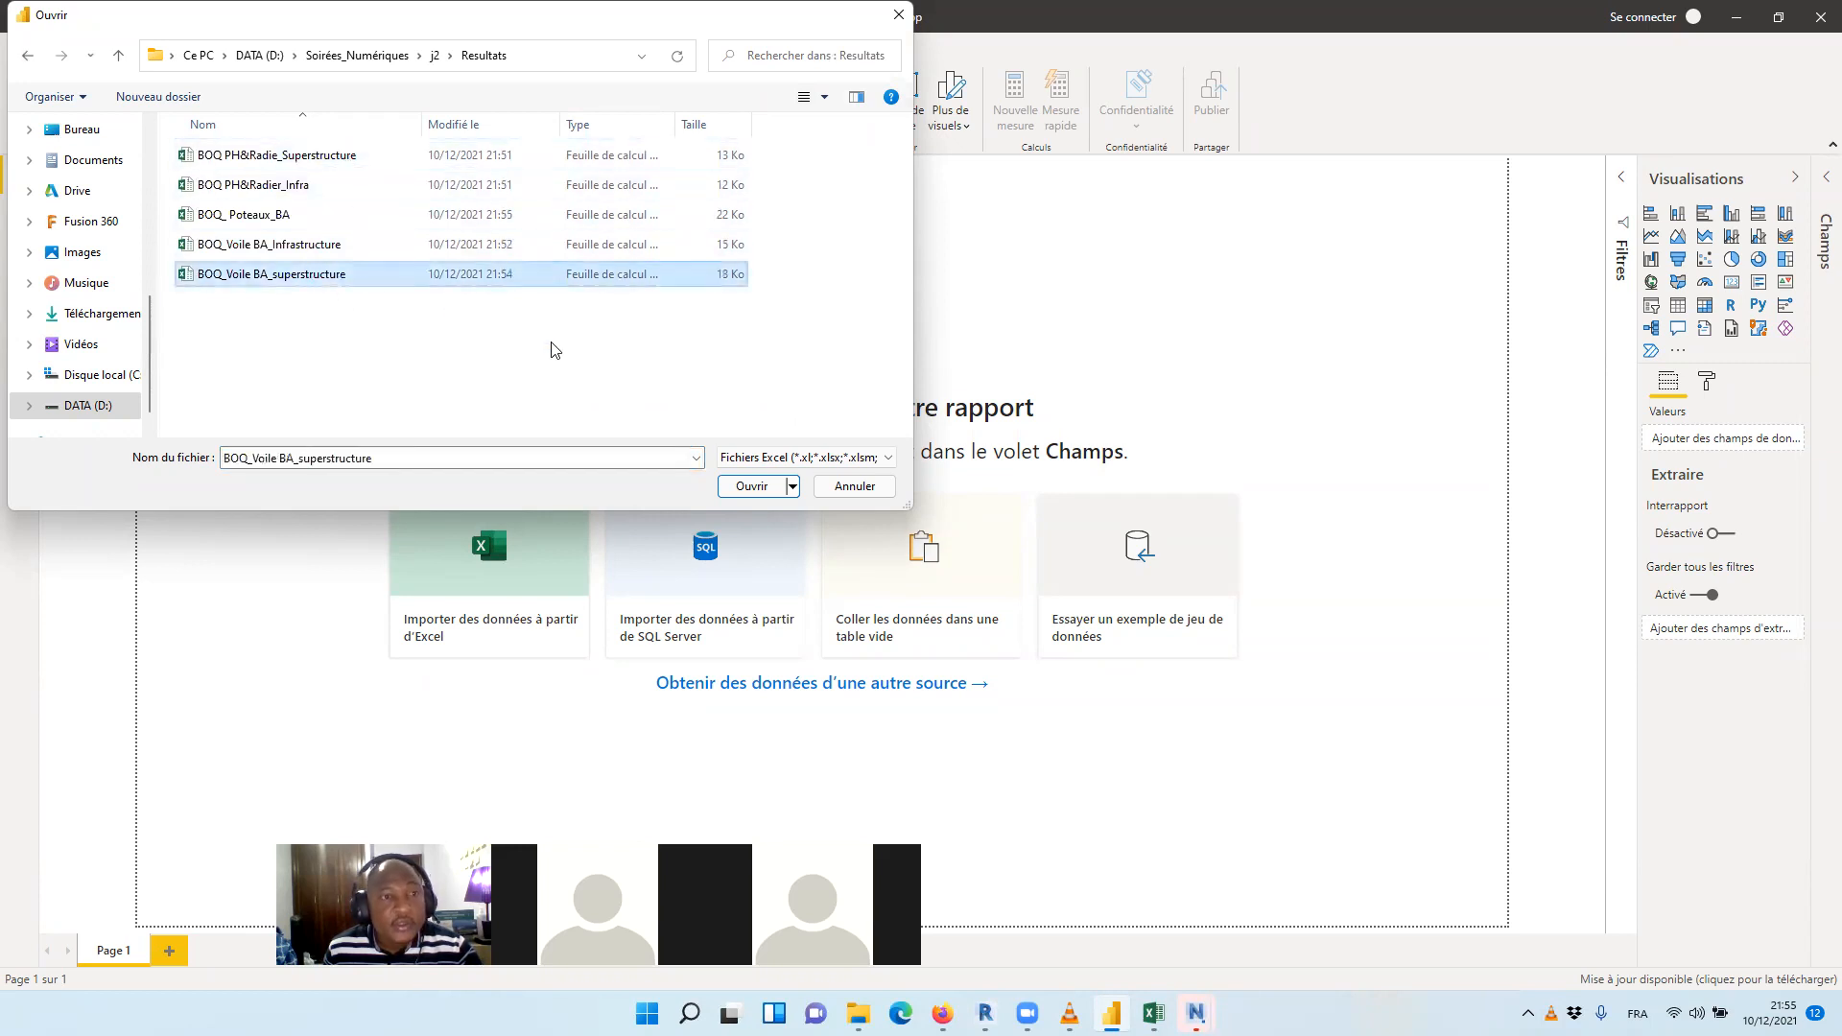
pyautogui.click(343, 156)
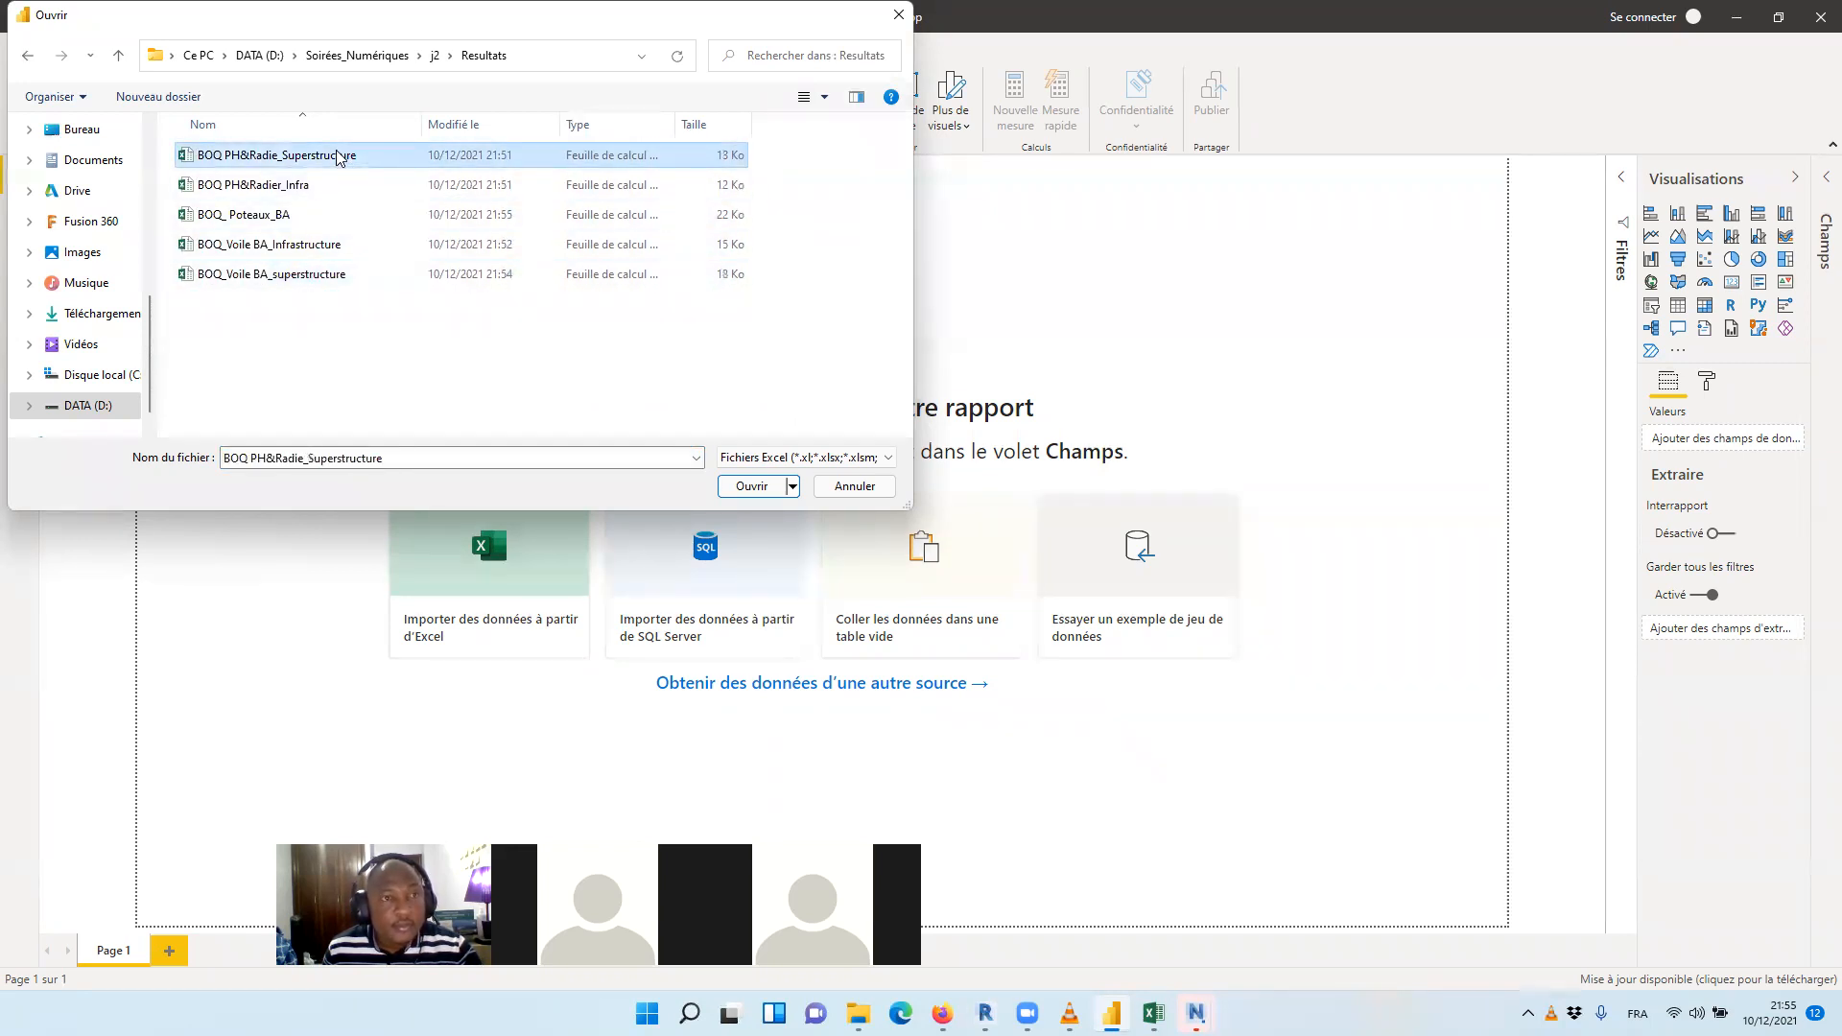
pyautogui.click(320, 277)
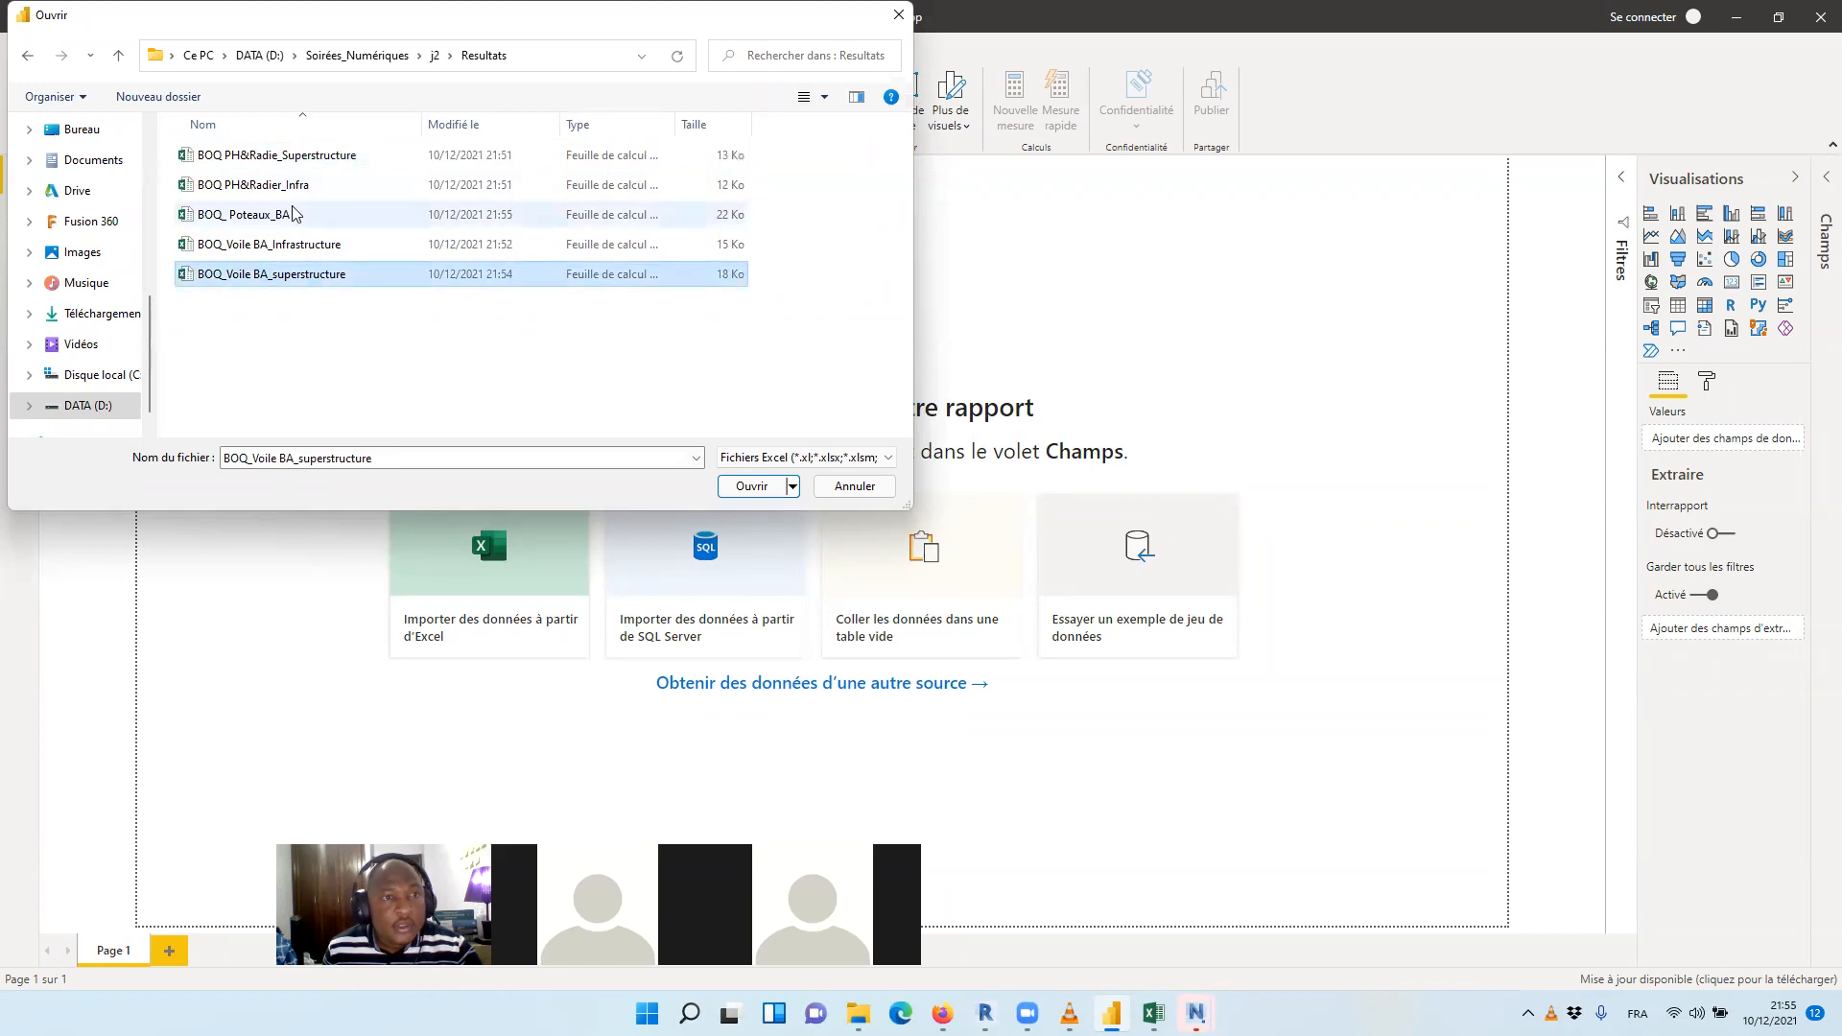
pyautogui.click(305, 159)
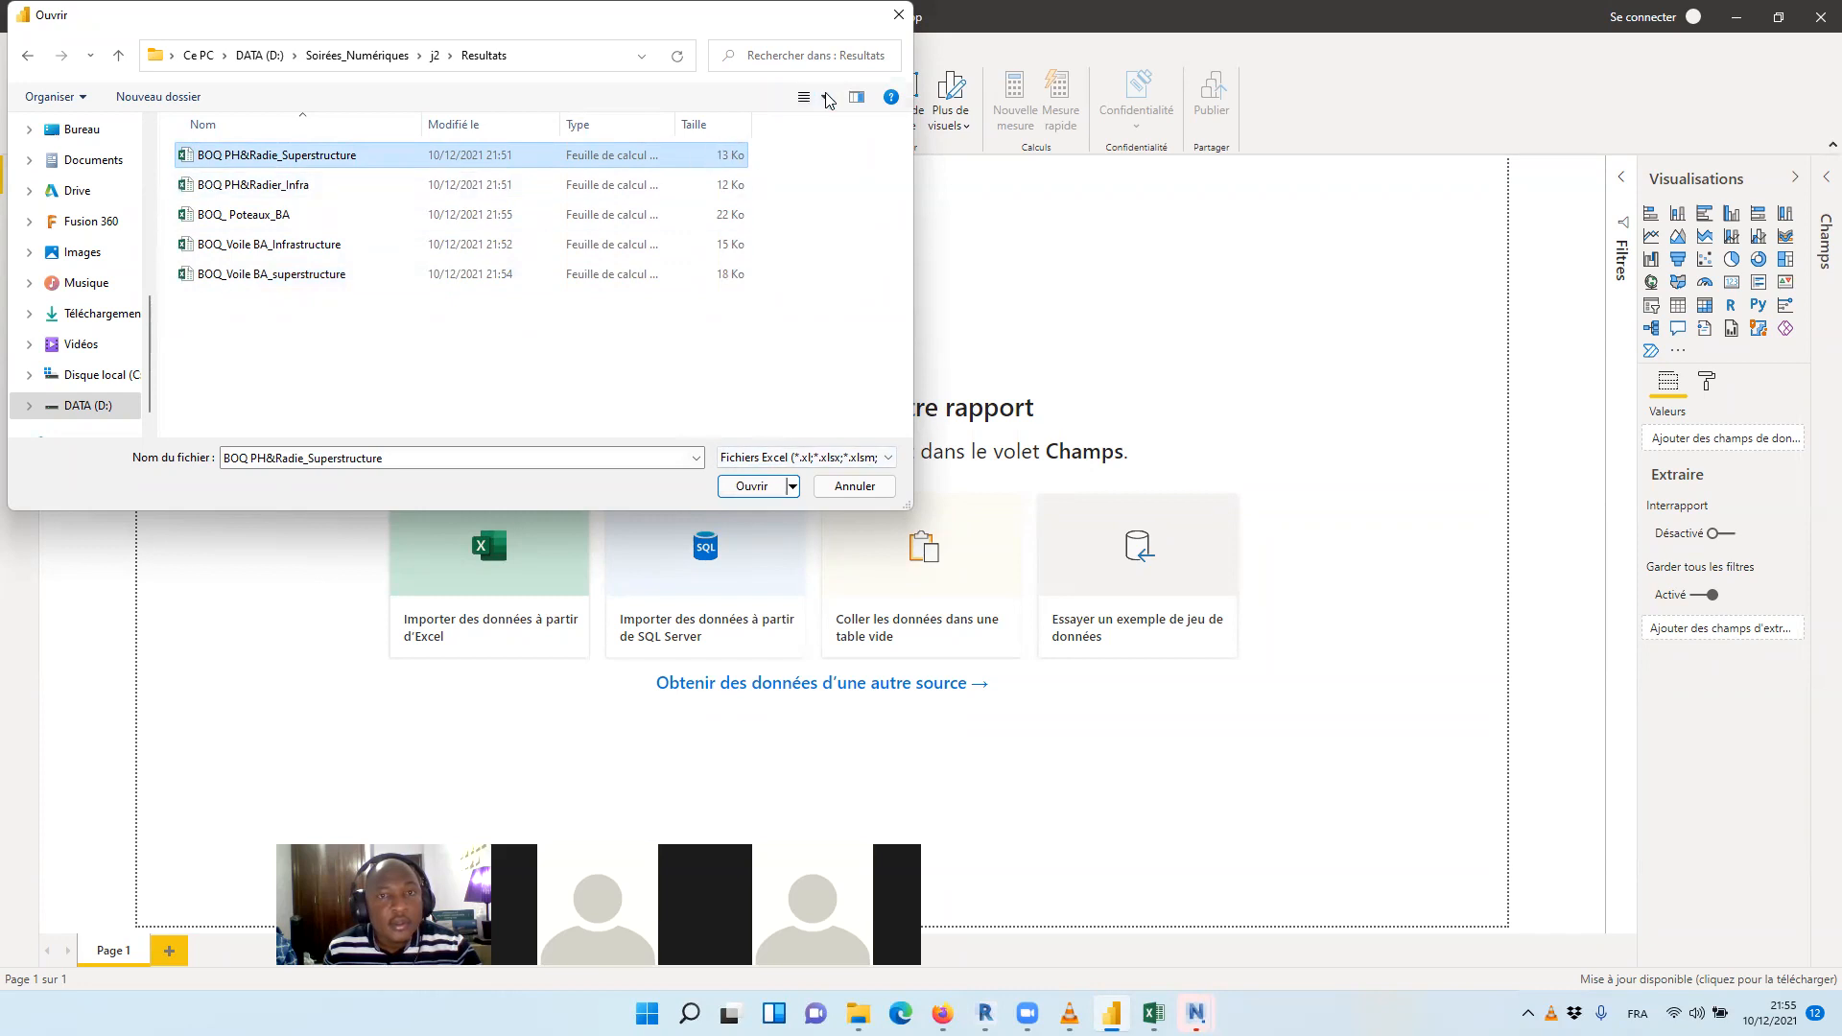
pyautogui.click(899, 15)
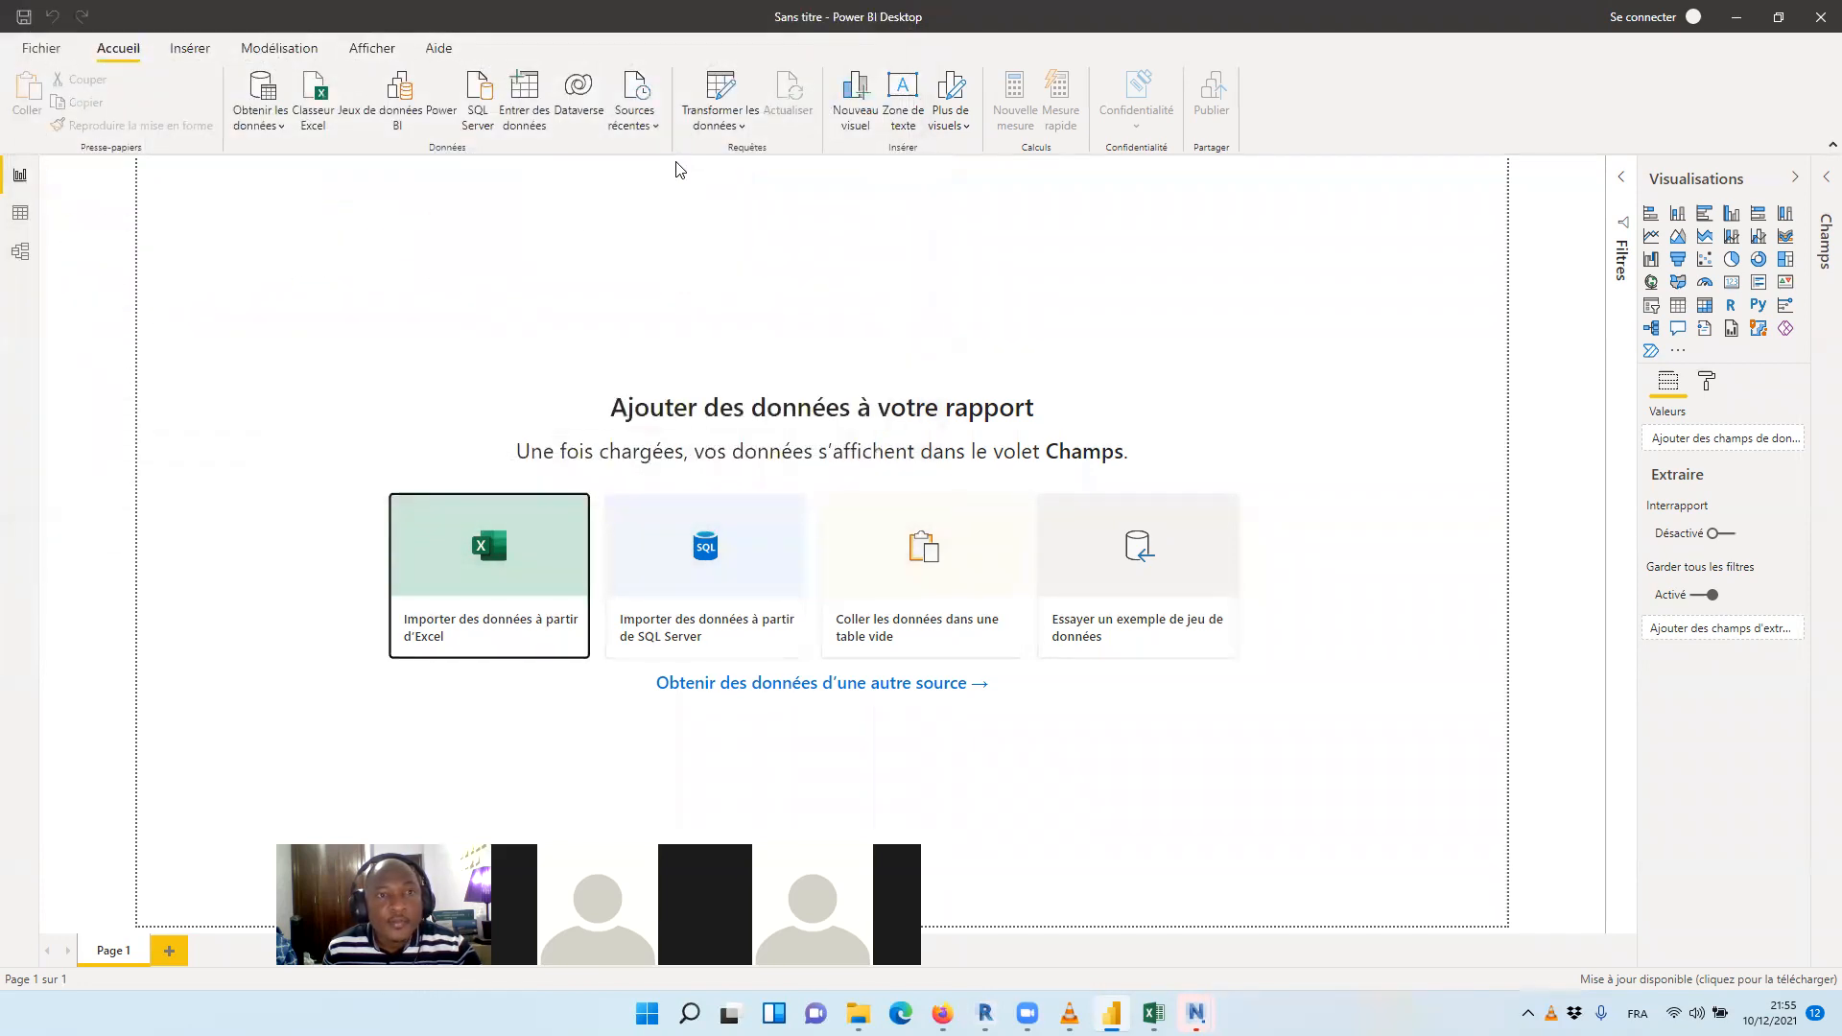
# Import Tableau1 from the BOQ PH&Radie_Superstructure workbook in the Resultats folder and open it for data transformation
pyautogui.click(327, 94)
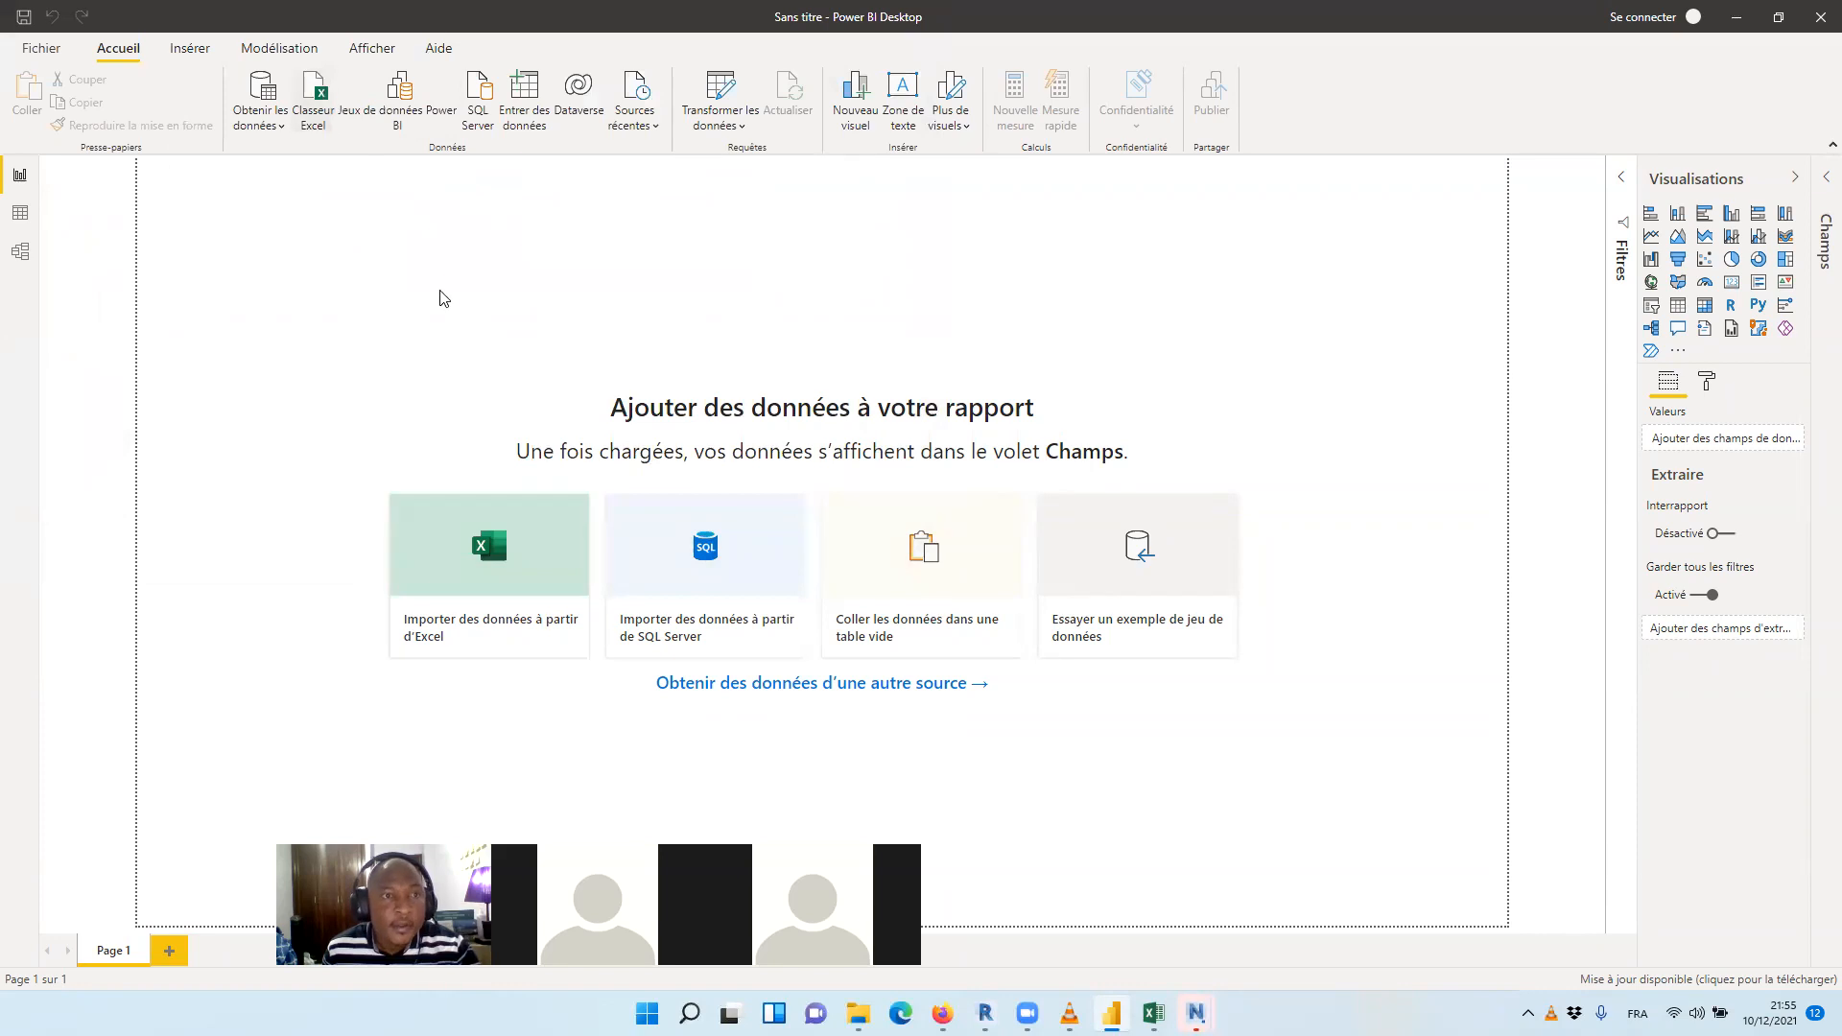
pyautogui.doubleClick(278, 187)
pyautogui.click(276, 158)
pyautogui.click(280, 187)
pyautogui.click(275, 214)
pyautogui.click(280, 156)
pyautogui.click(750, 487)
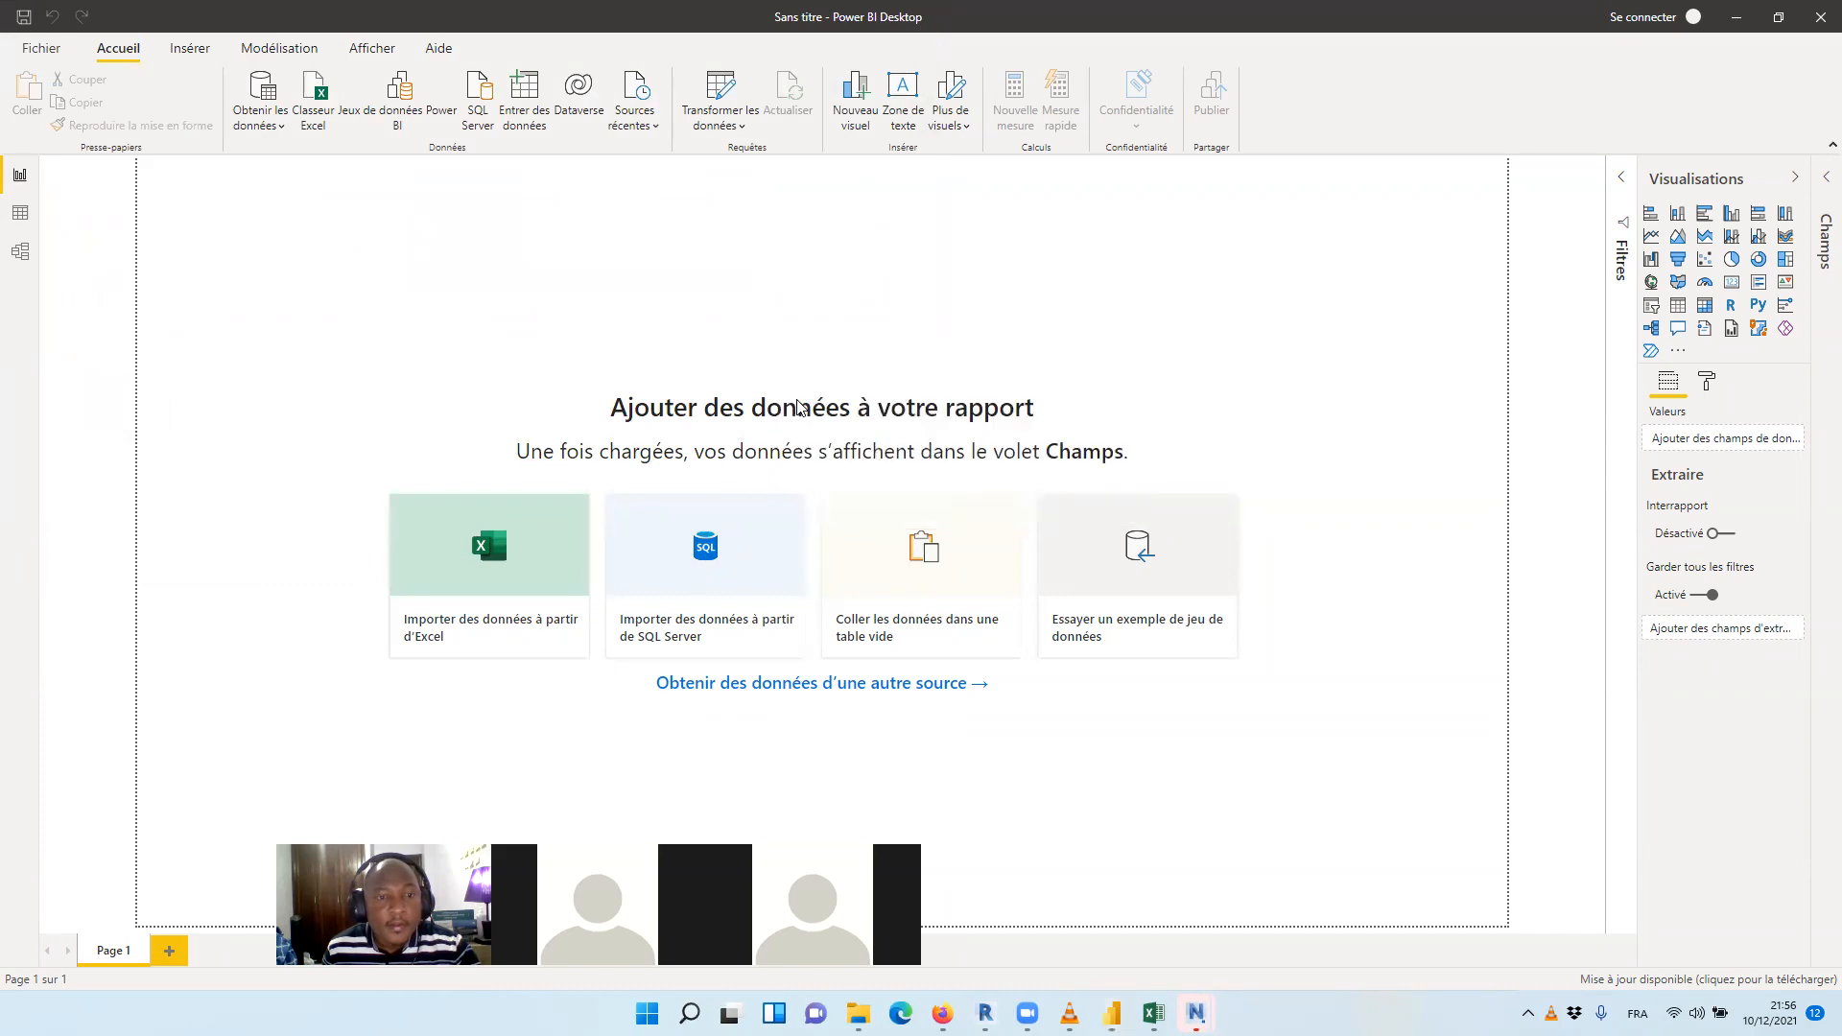
pyautogui.click(557, 318)
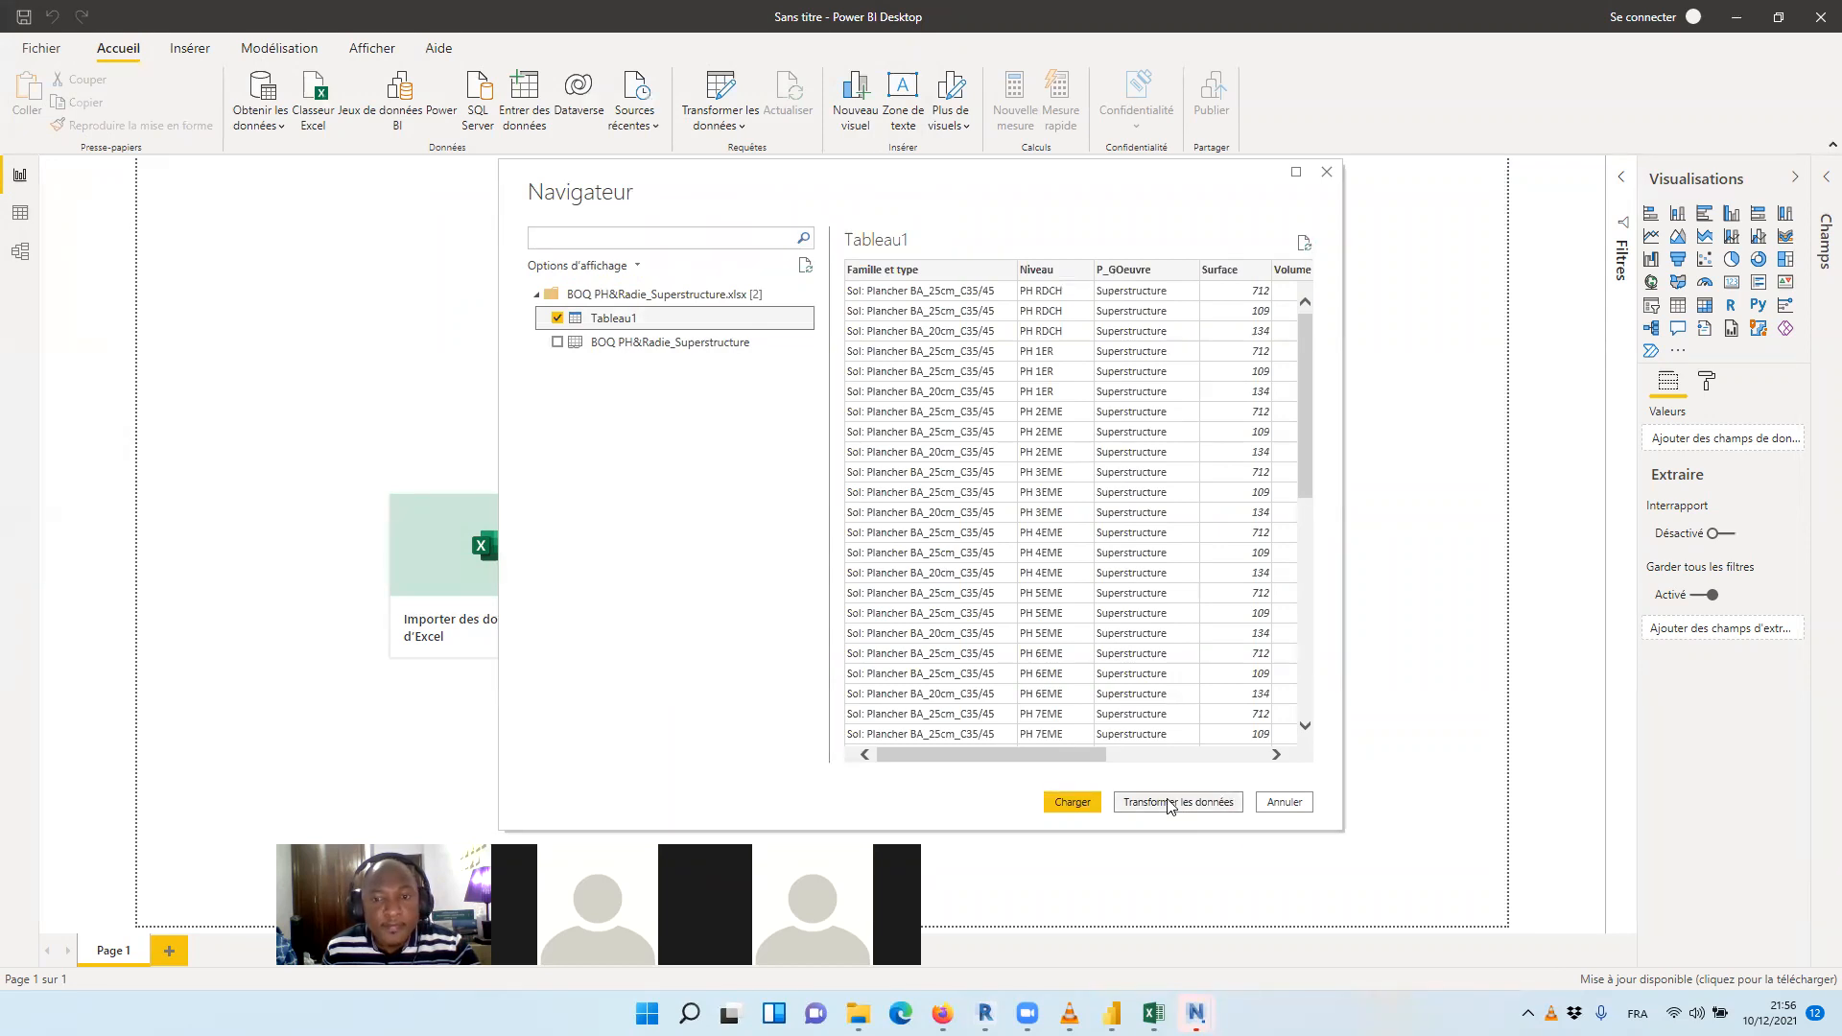
pyautogui.click(1169, 804)
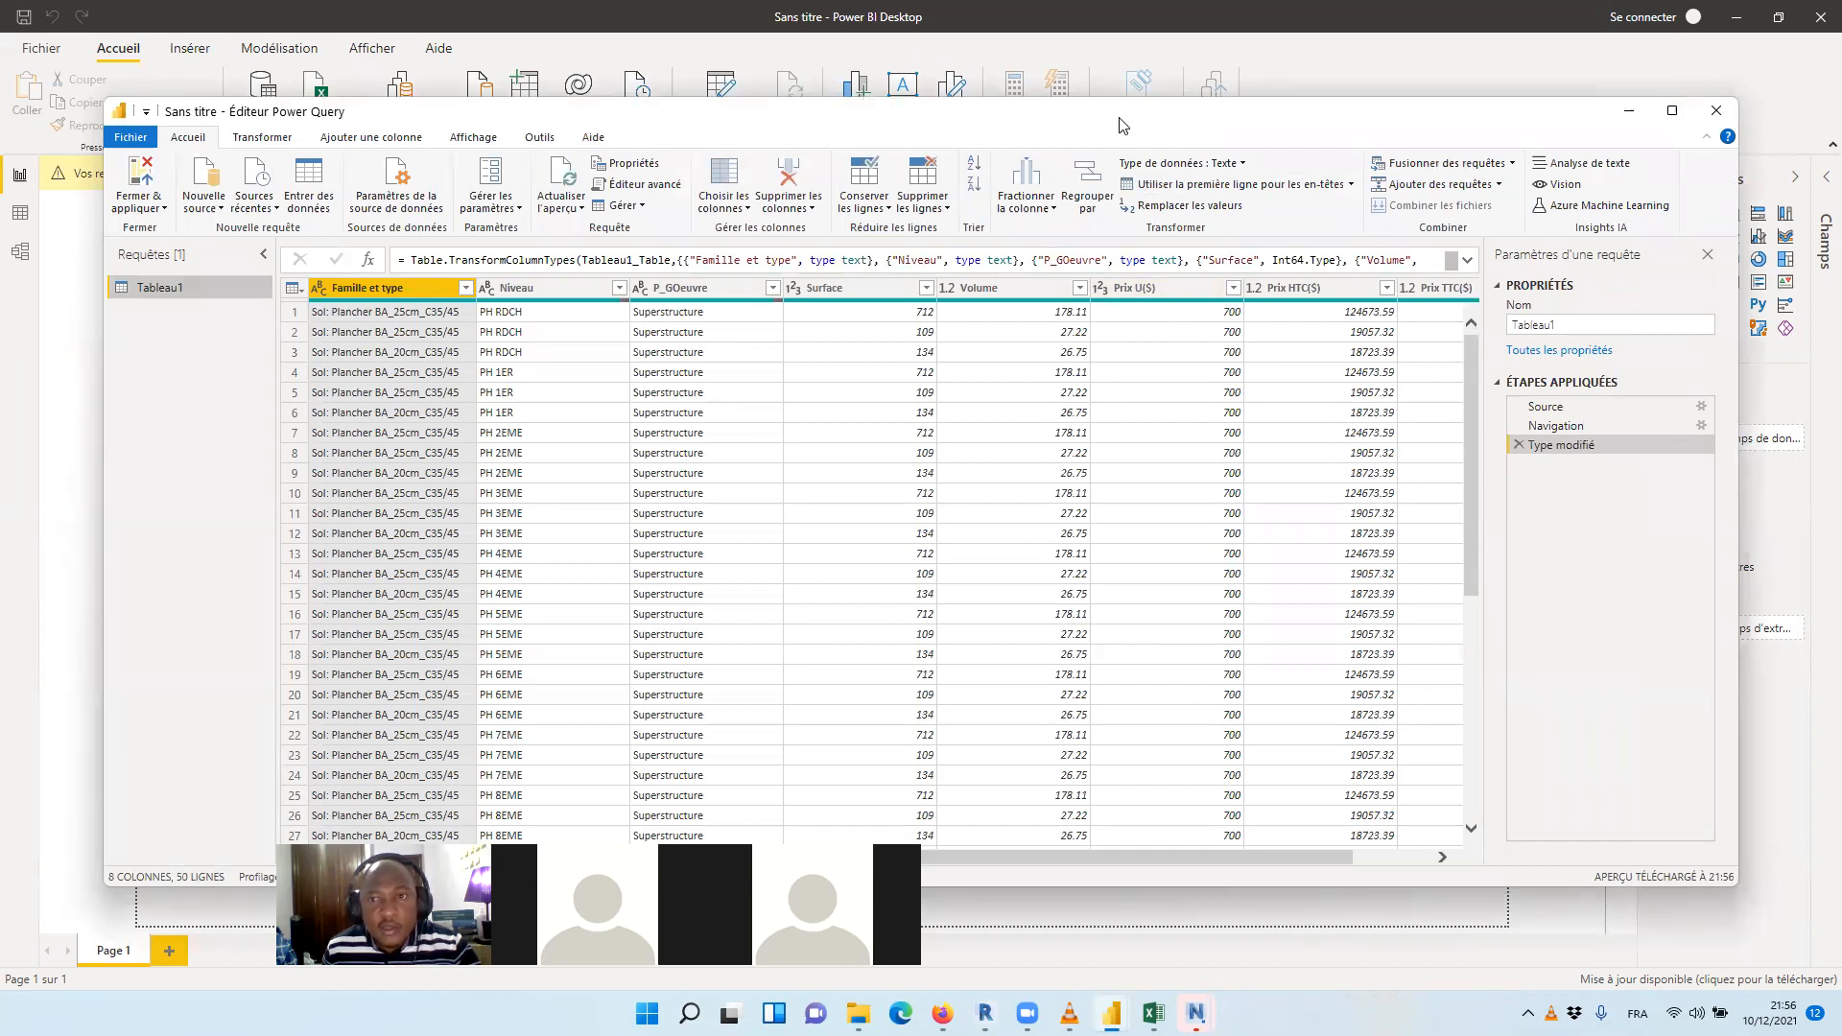
# Review the superstructure floor table in the Power Query editor, then close the editor and apply the changes
pyautogui.moveTo(1123, 124); pyautogui.dragTo(1014, 137)
pyautogui.moveTo(1366, 470); pyautogui.dragTo(1355, 344)
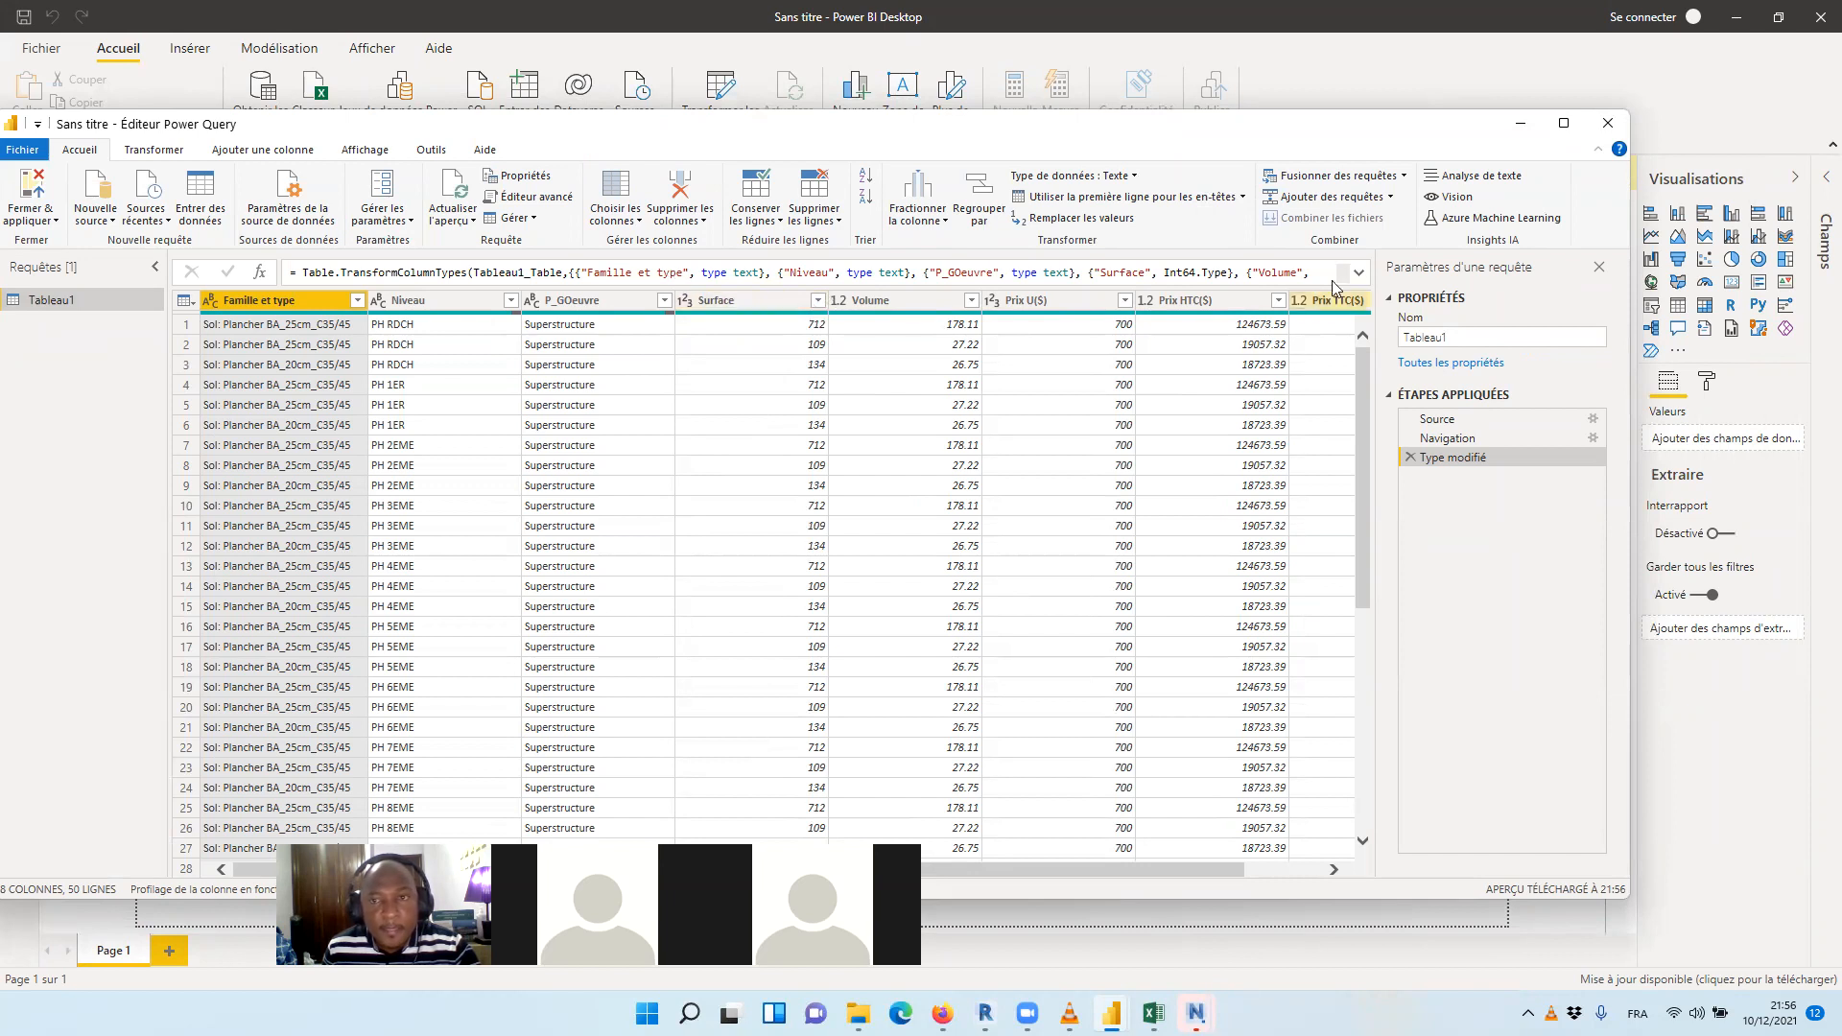
pyautogui.click(1609, 125)
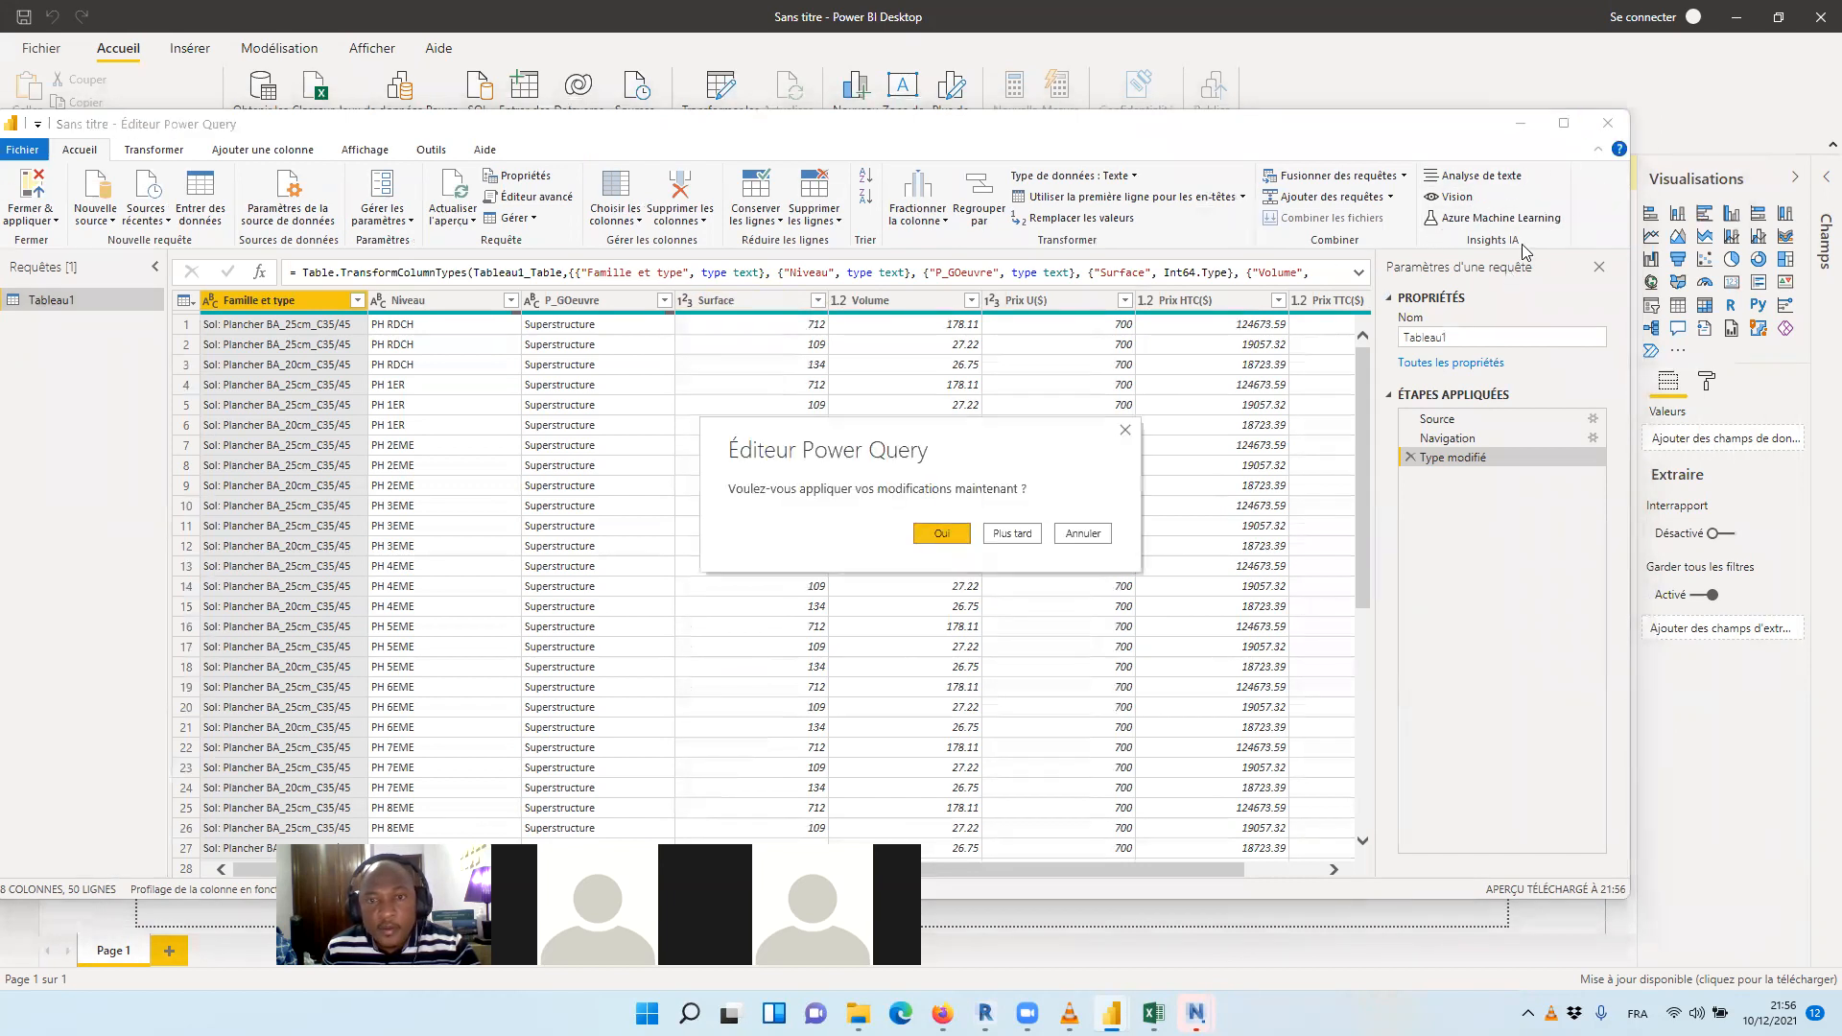
pyautogui.click(960, 535)
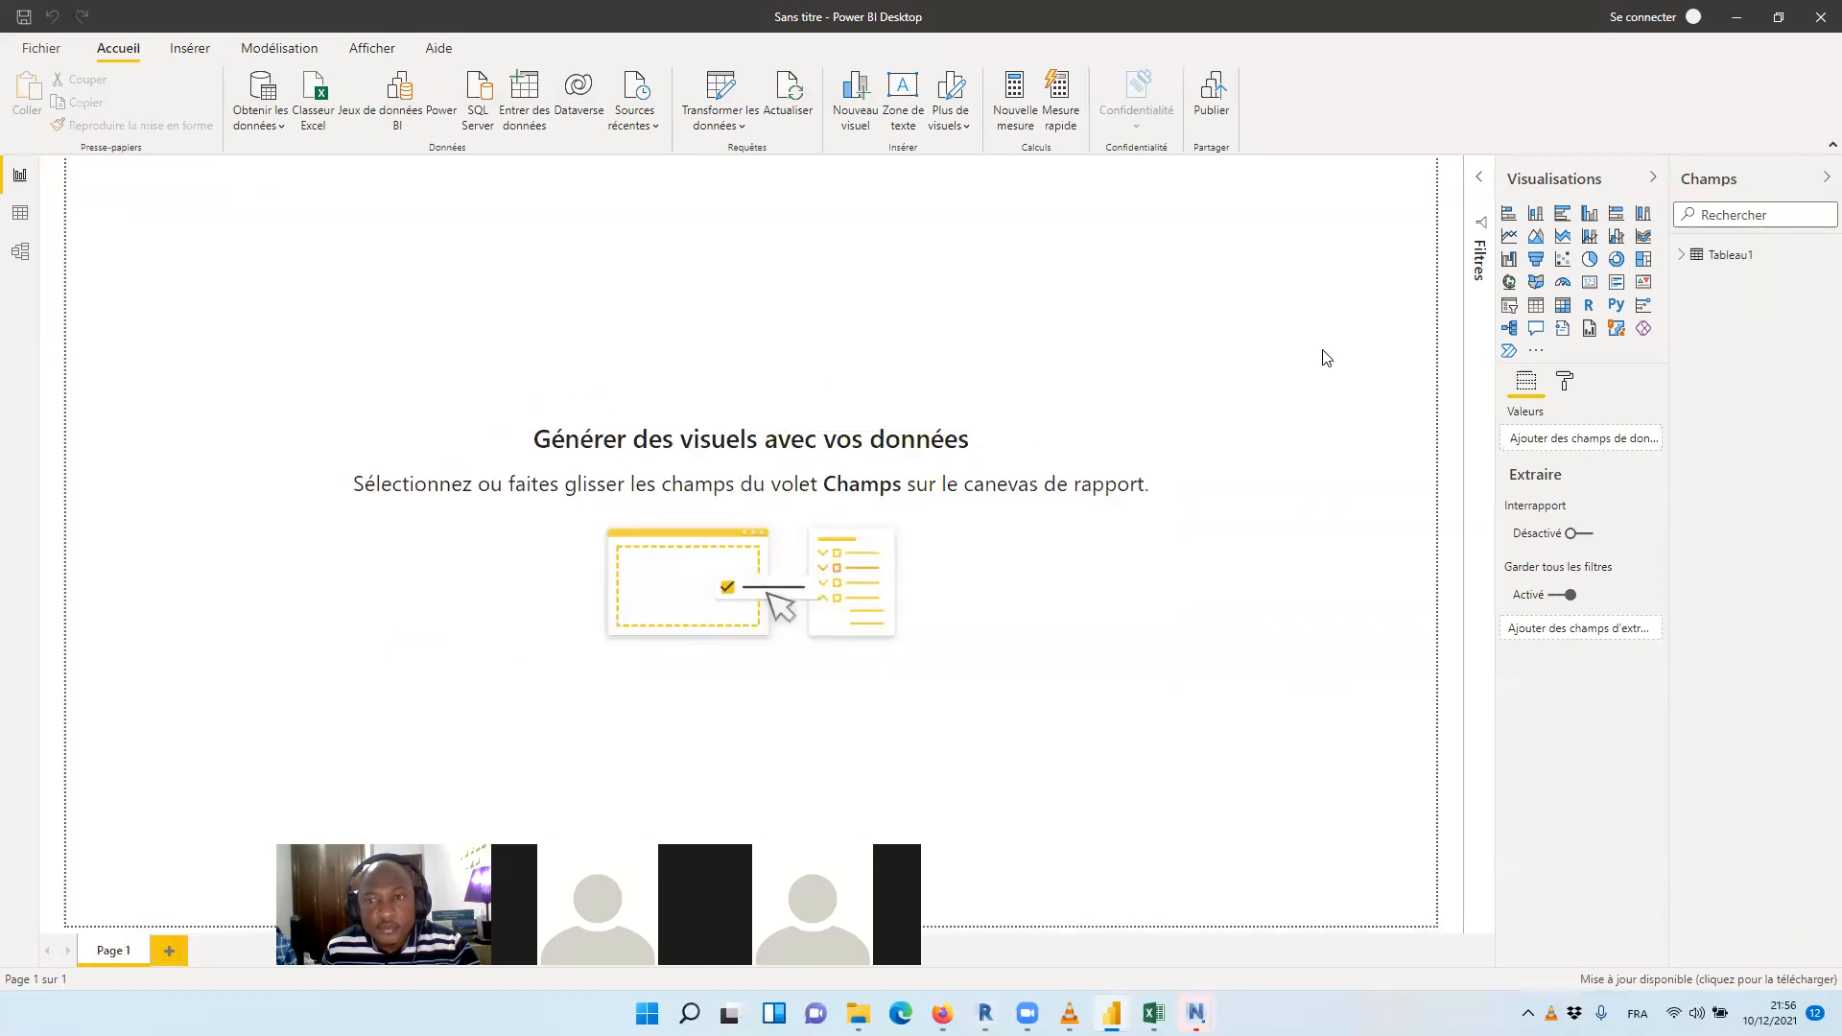
# Load Tableau1 from the BOQ PH&Radier_Infra workbook into the report
pyautogui.click(305, 94)
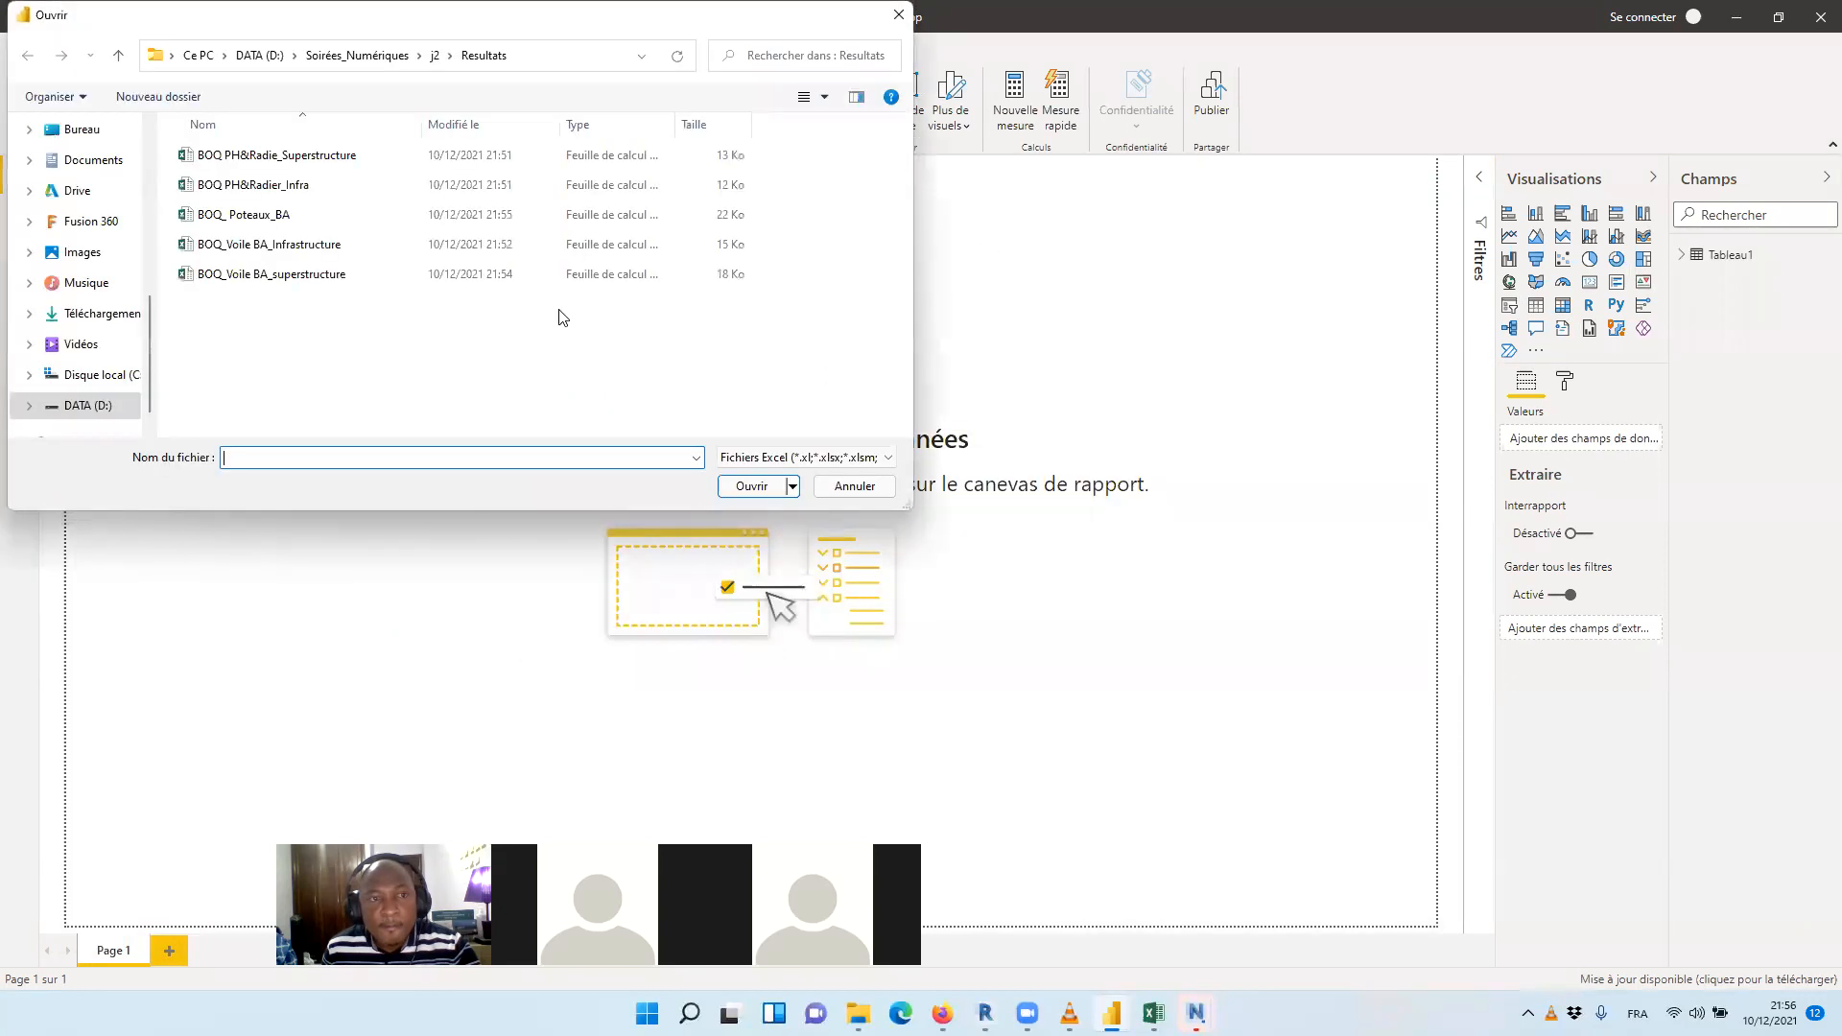
pyautogui.click(280, 188)
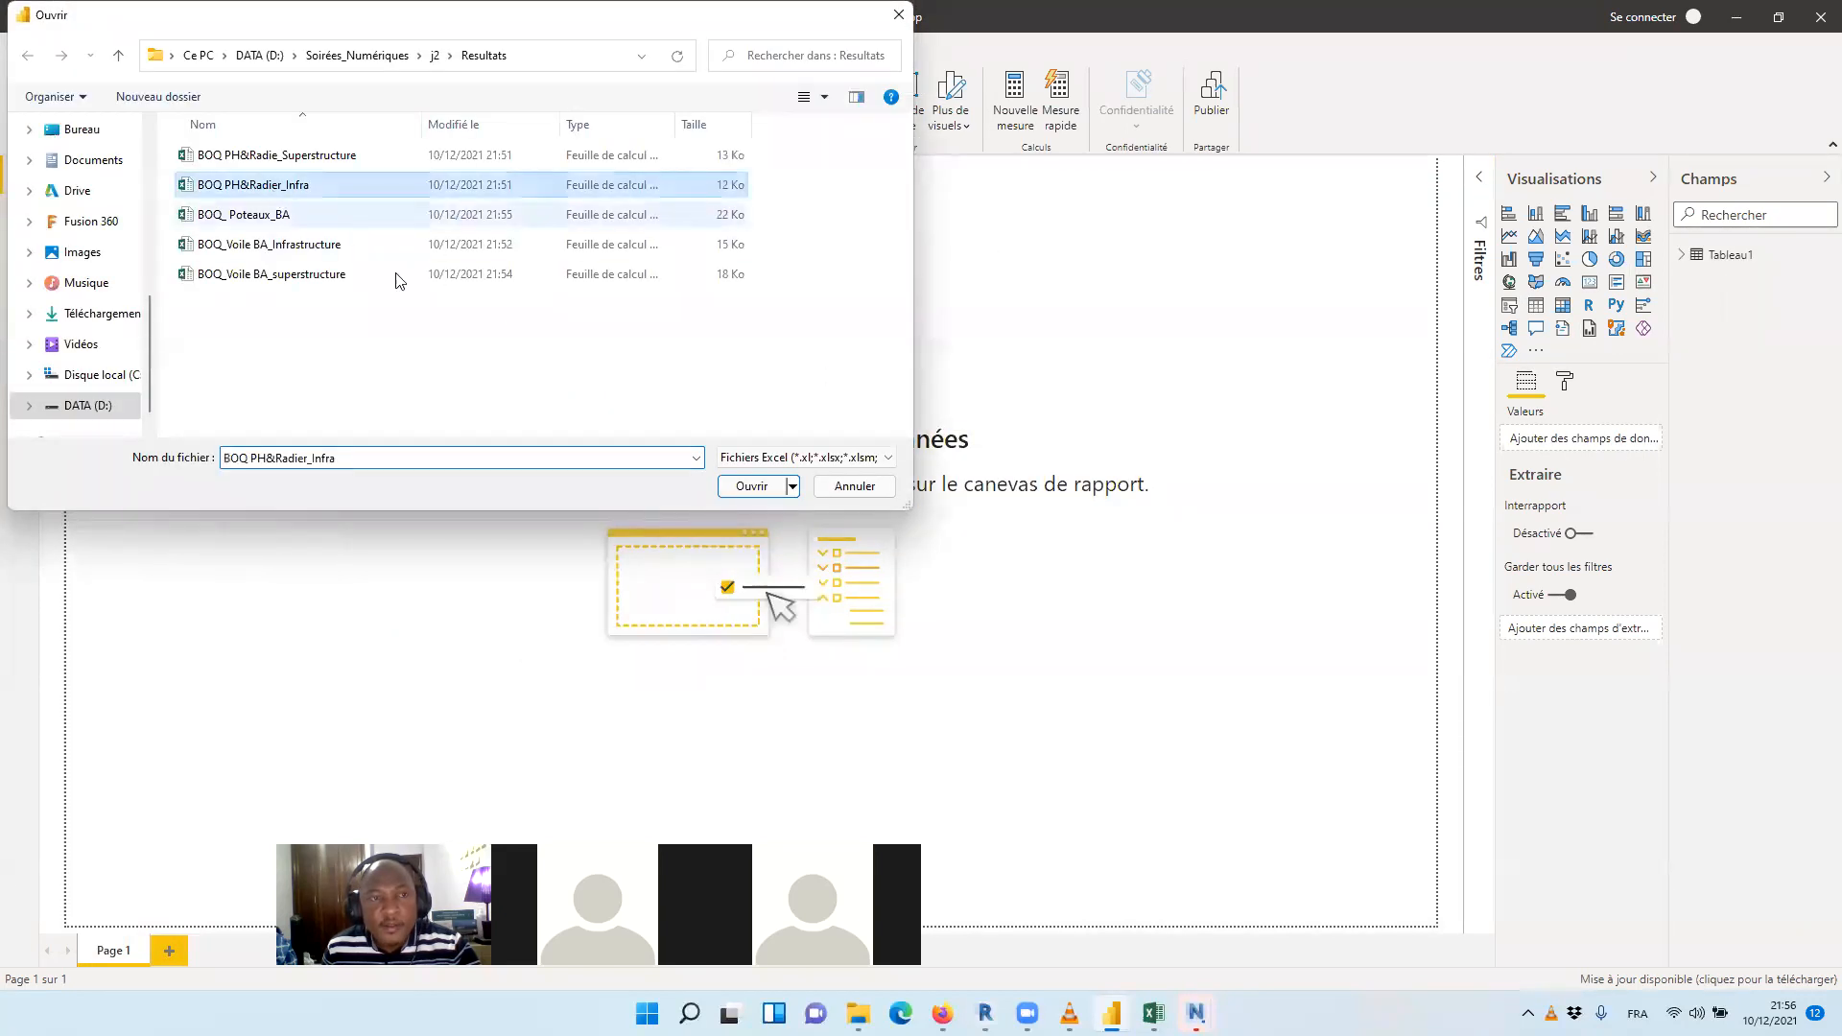
pyautogui.click(756, 493)
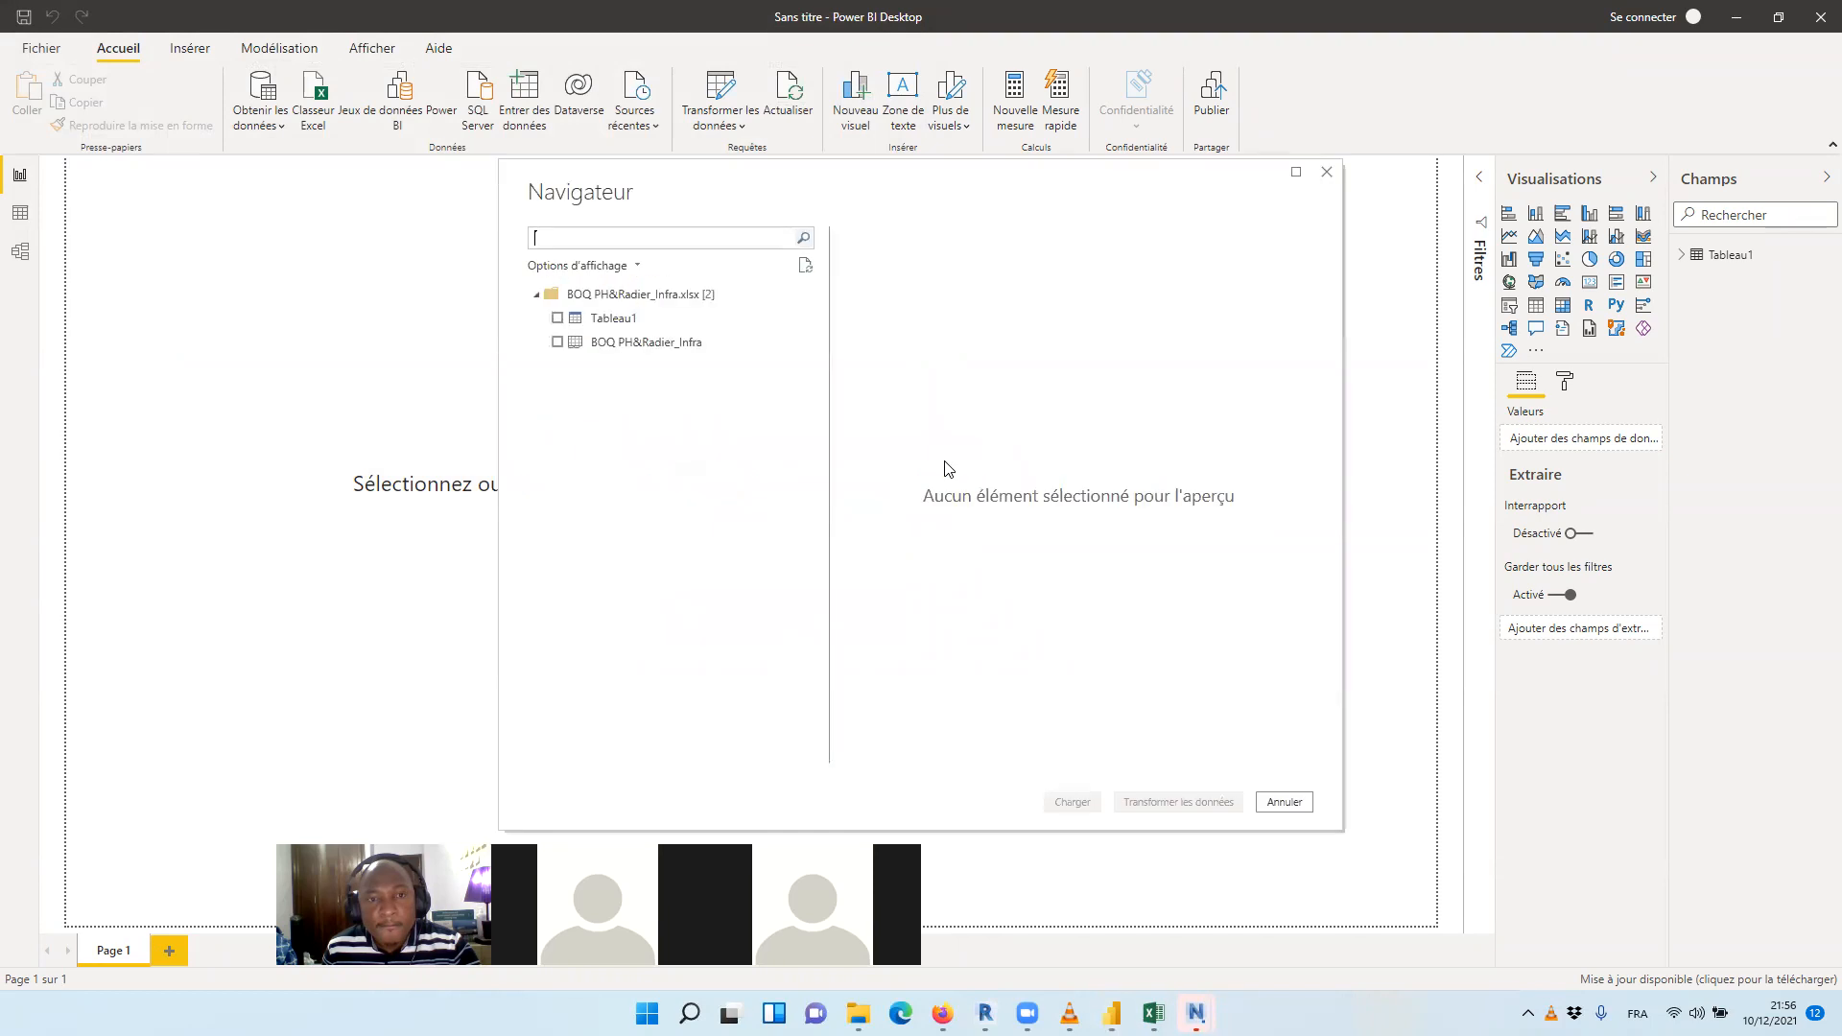
pyautogui.click(558, 317)
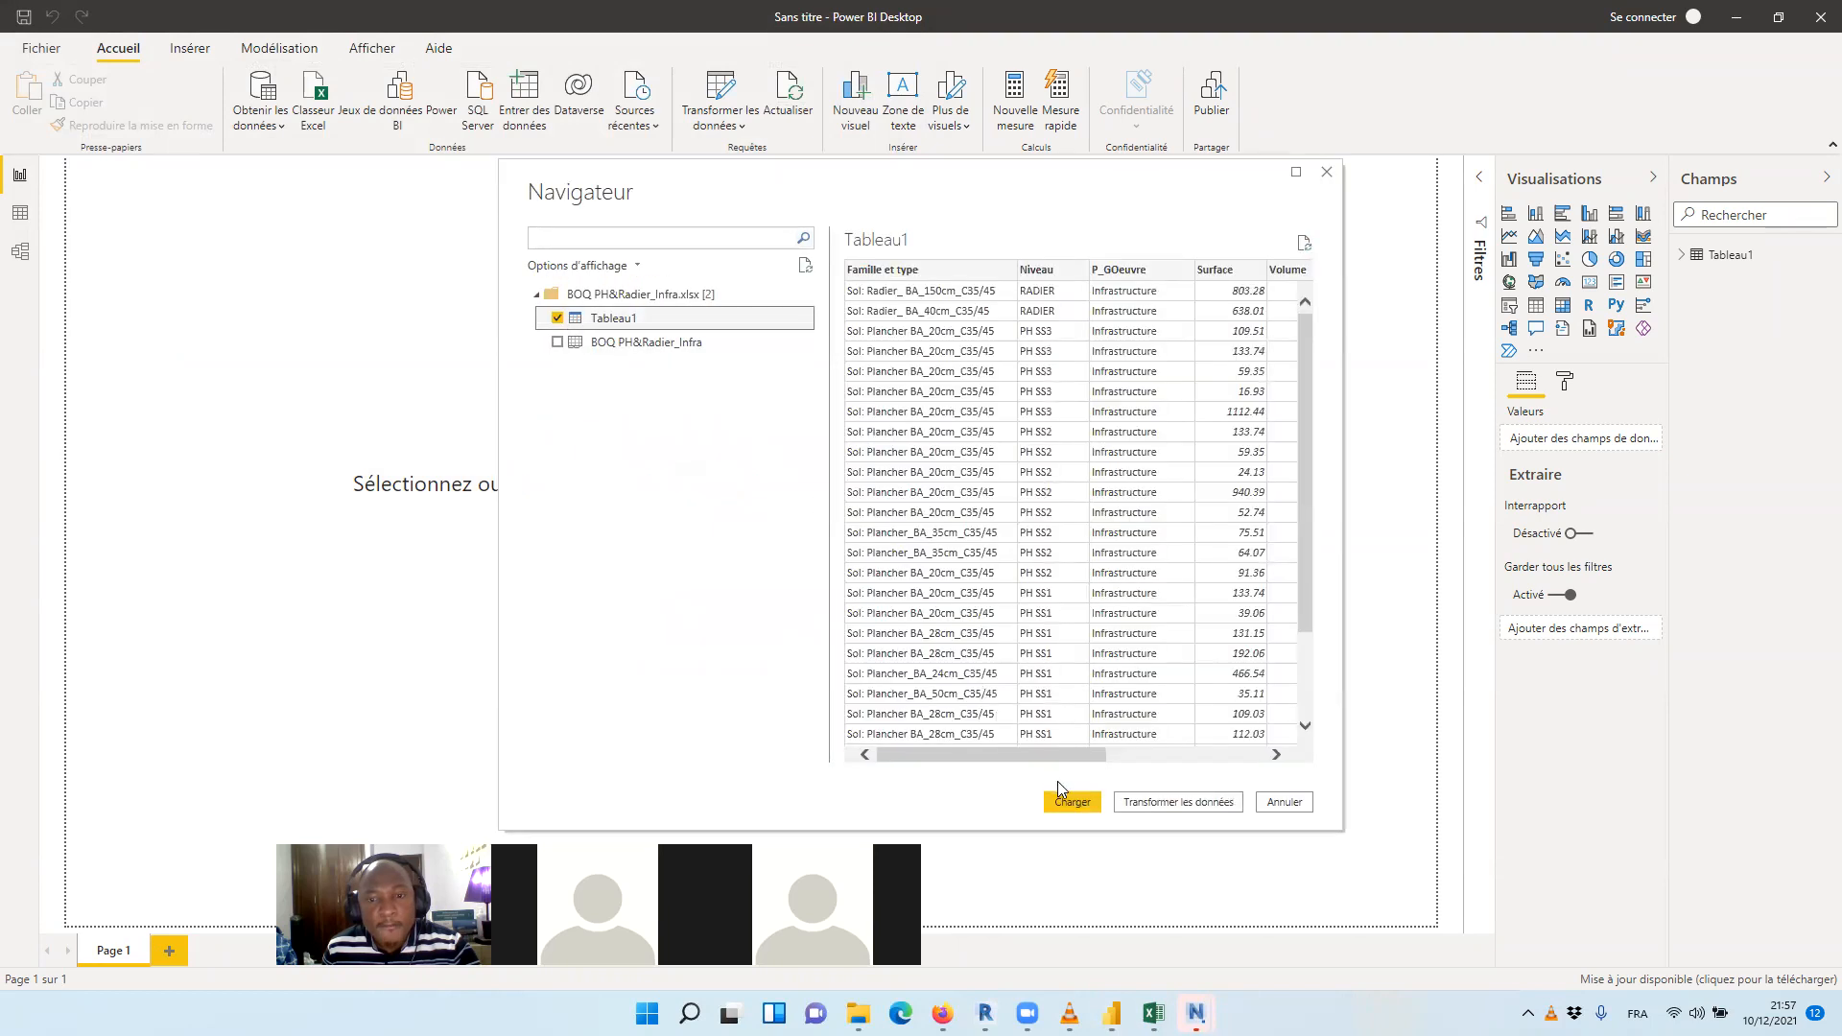
pyautogui.click(1071, 801)
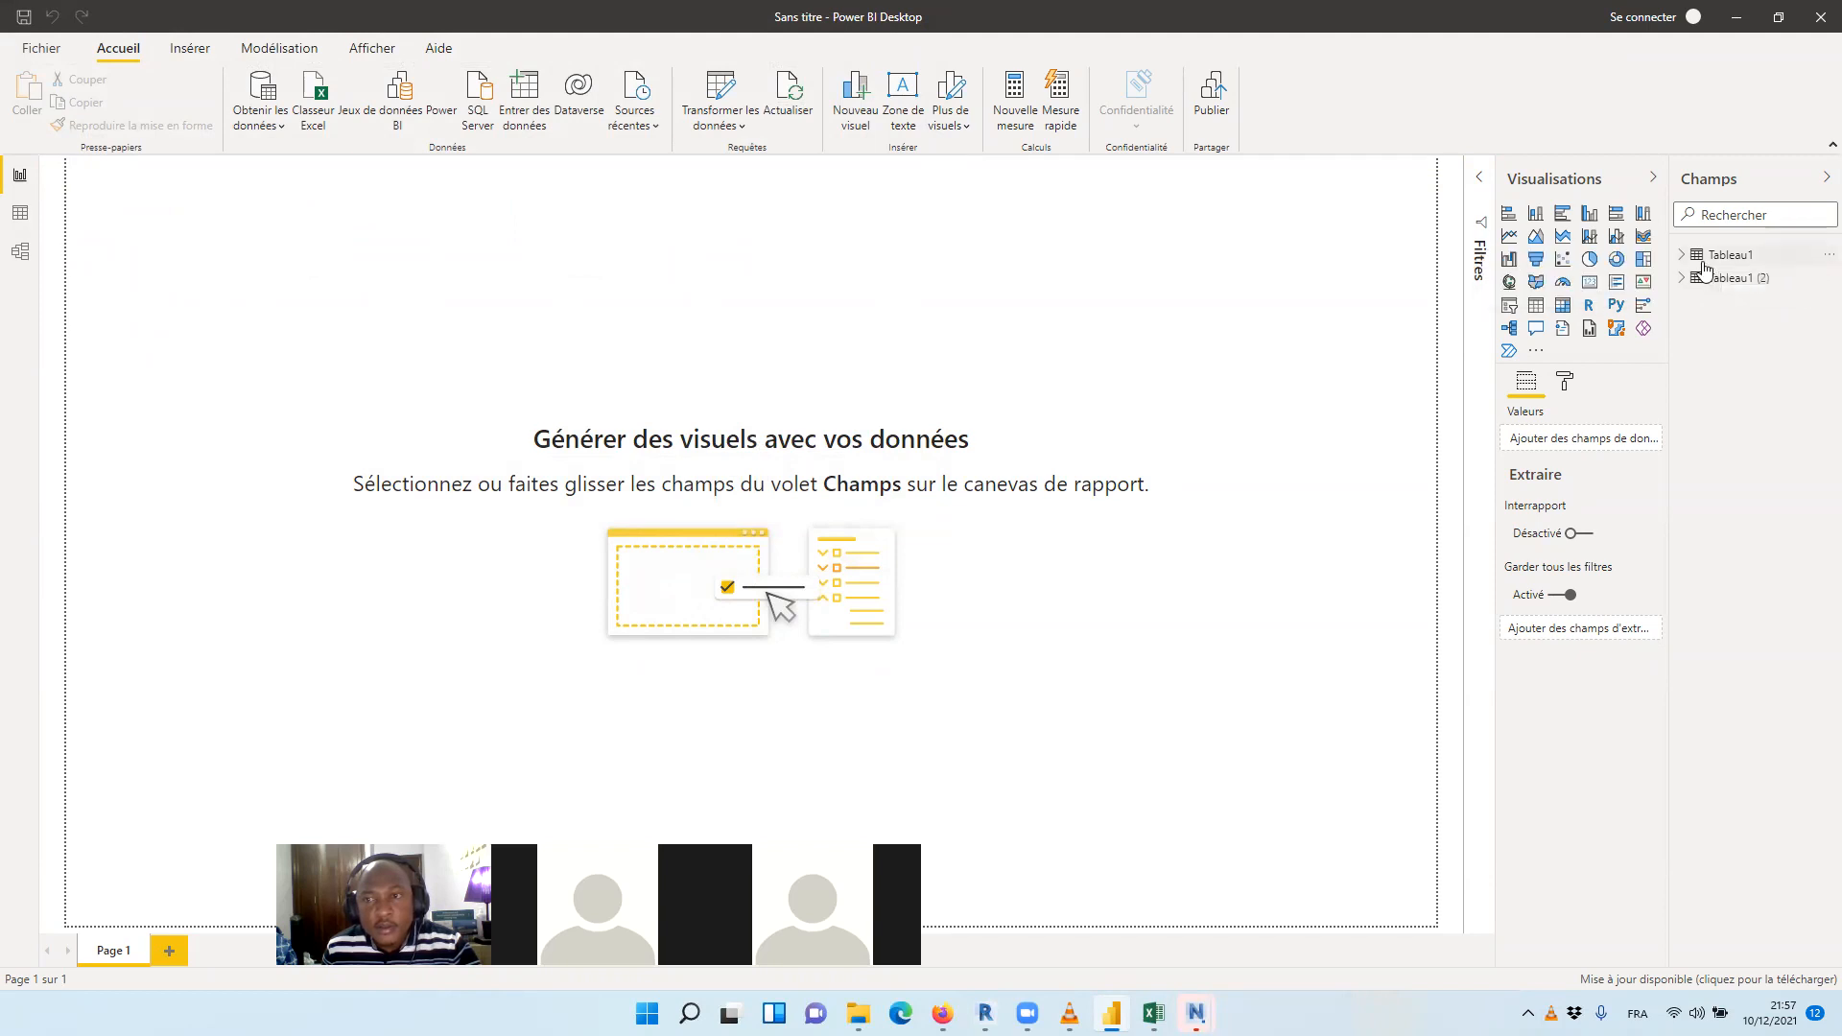
pyautogui.click(320, 90)
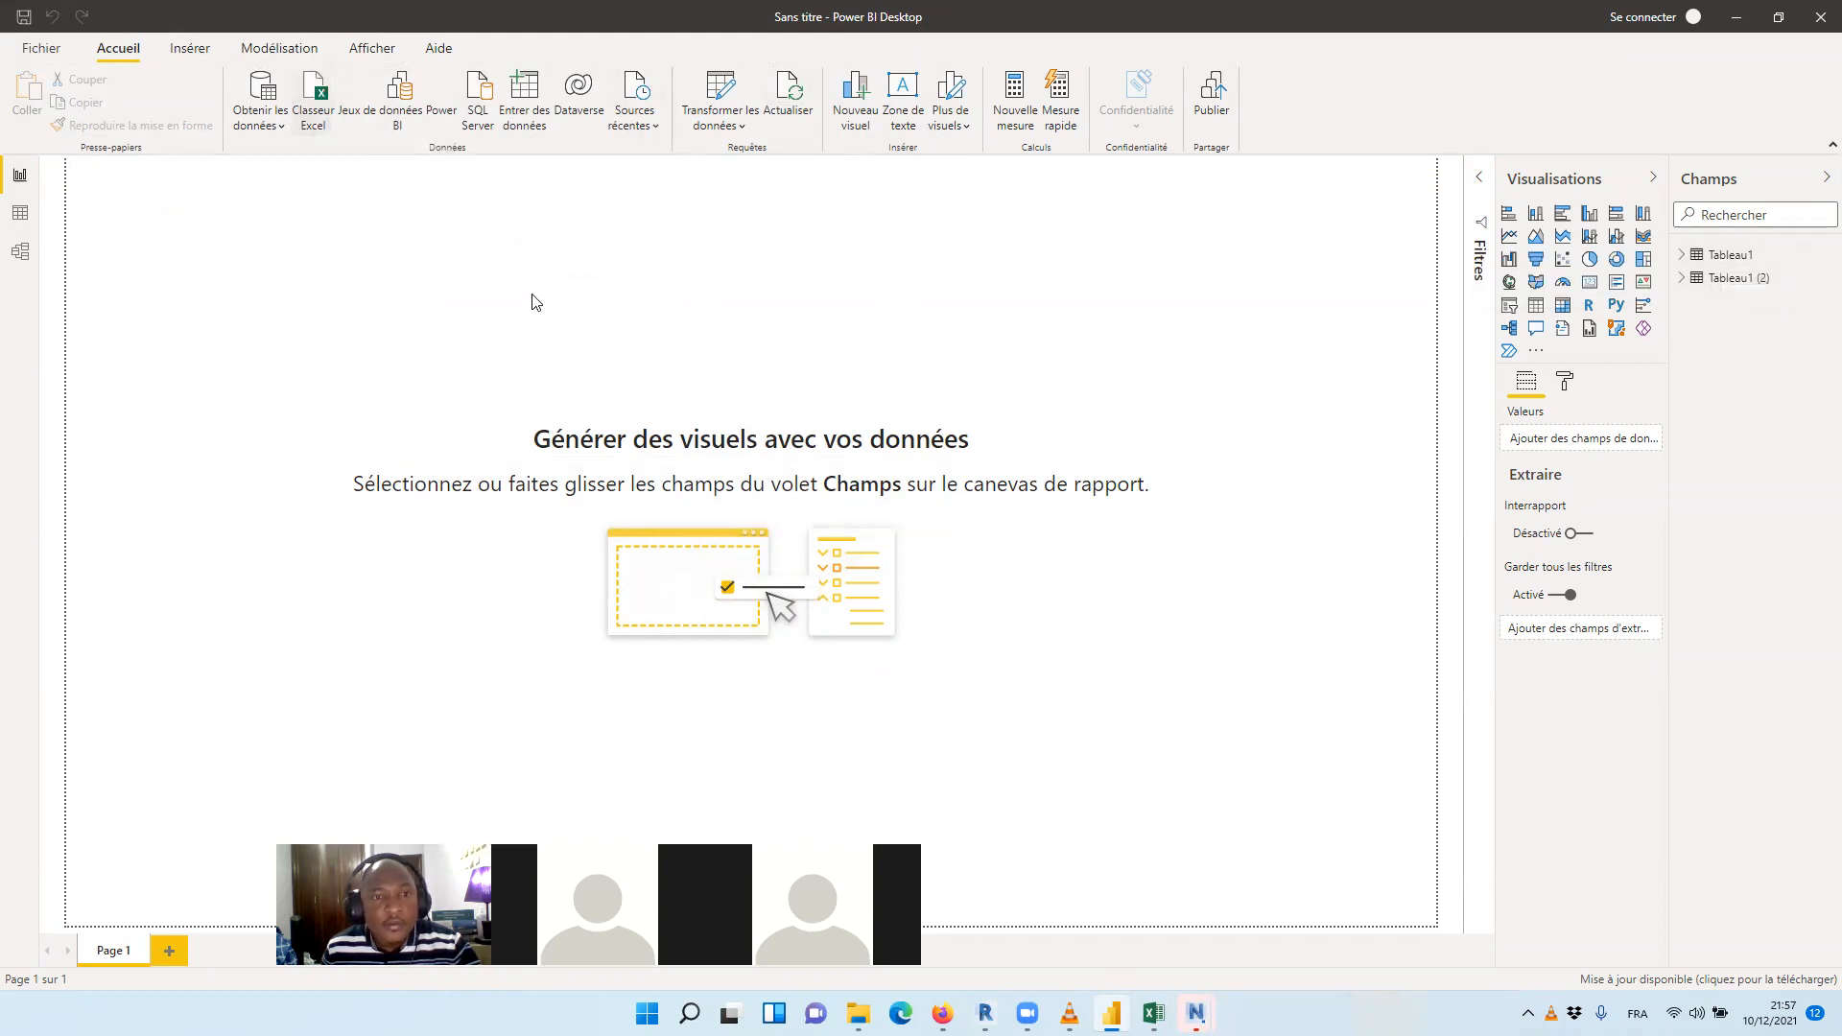
pyautogui.click(268, 163)
pyautogui.click(752, 486)
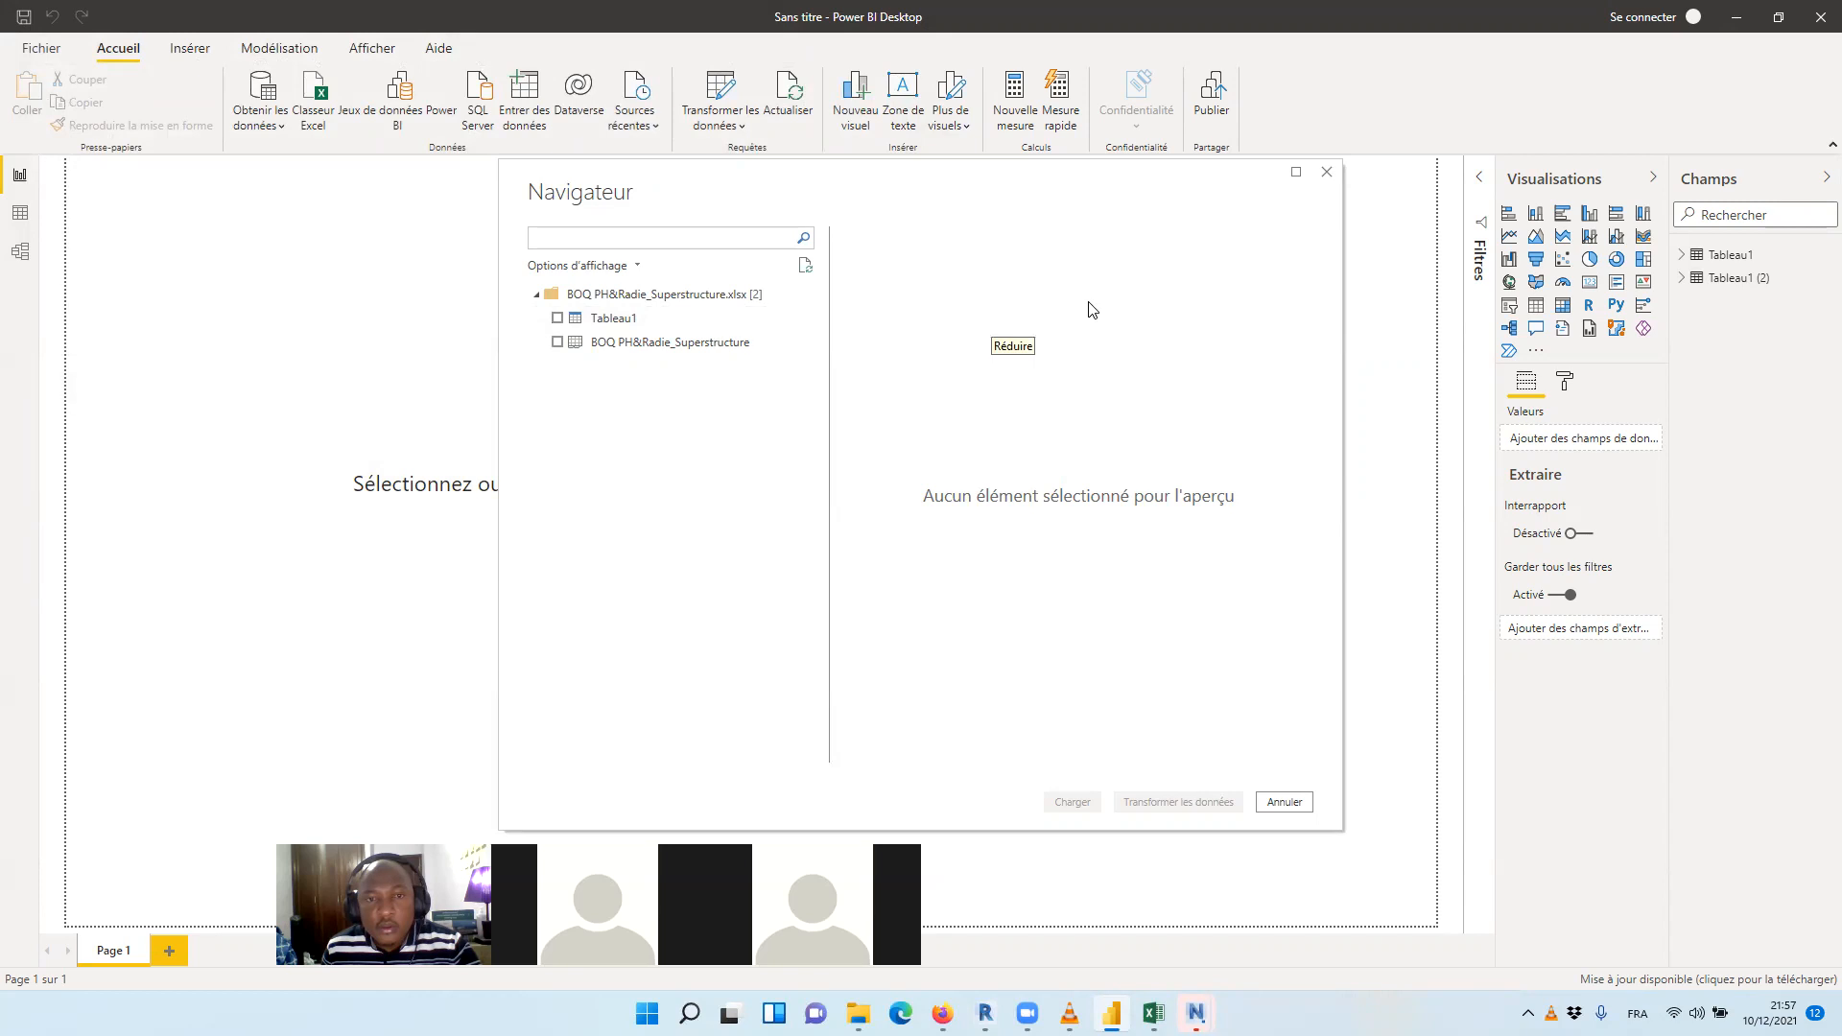
pyautogui.click(557, 317)
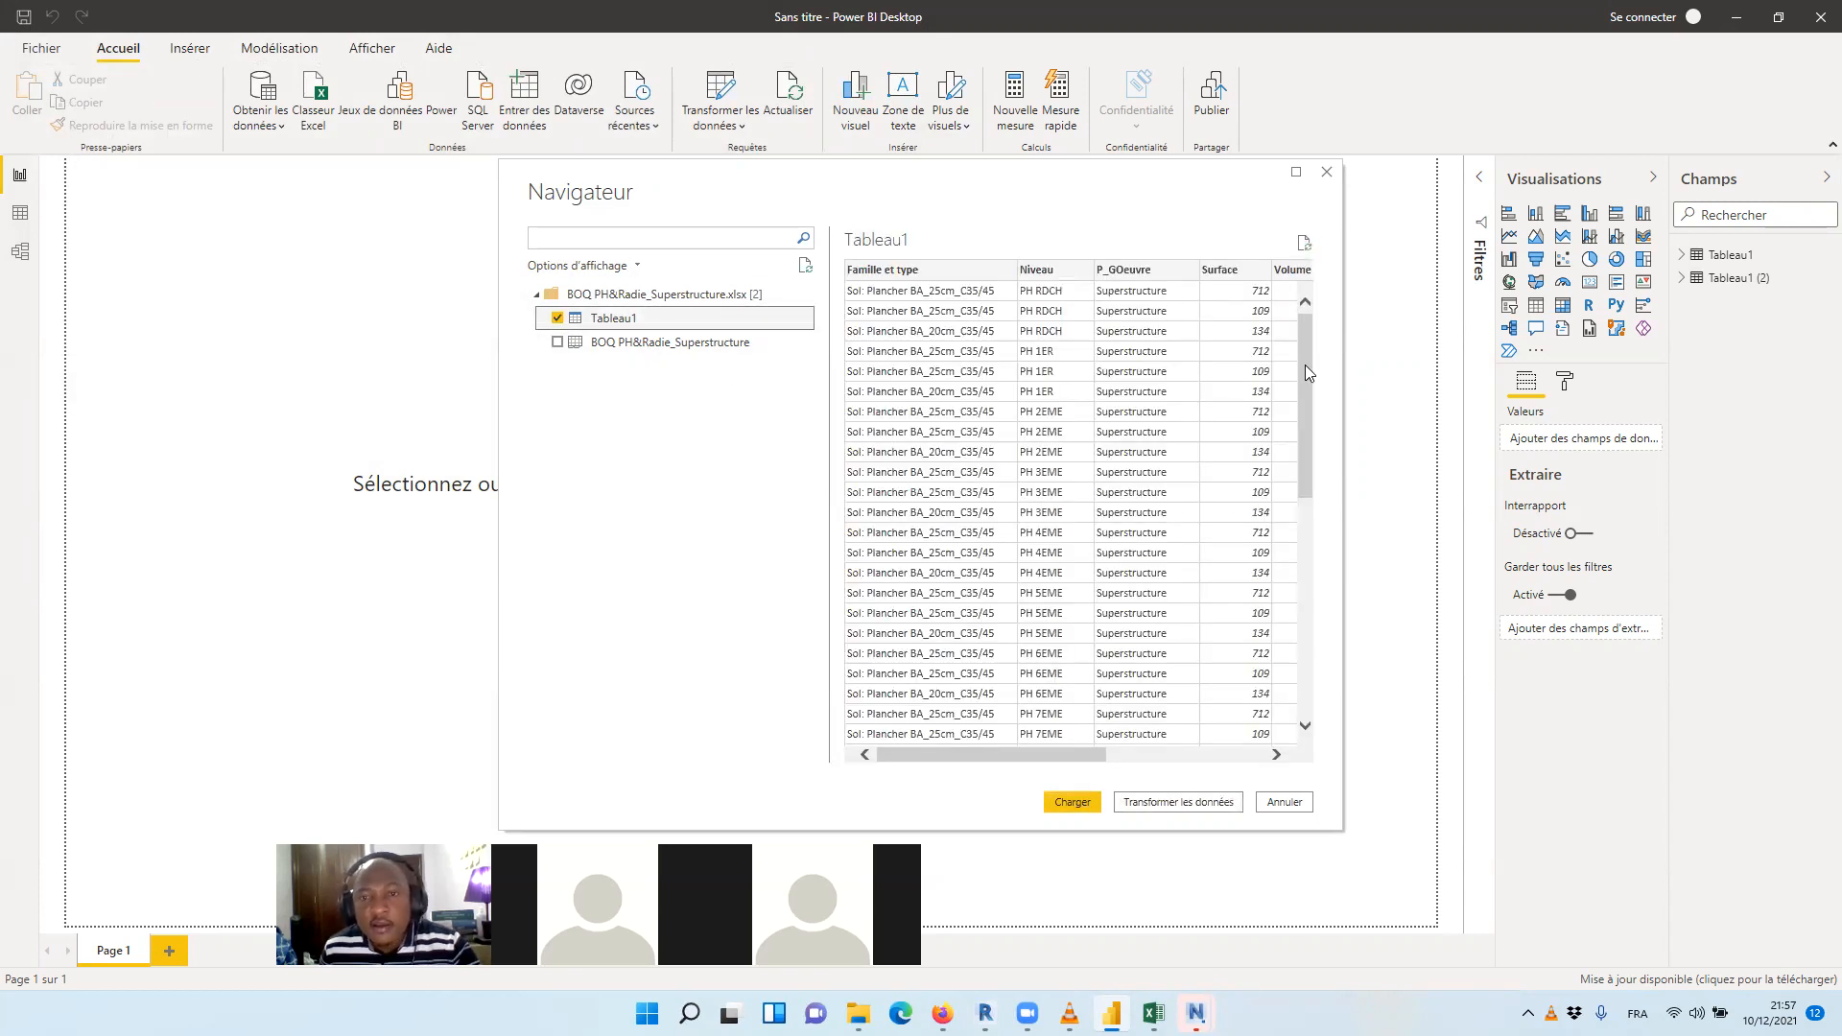
pyautogui.moveTo(1307, 340)
pyautogui.mouseDown()
pyautogui.moveTo(1298, 420)
pyautogui.moveTo(1300, 338)
pyautogui.mouseUp()
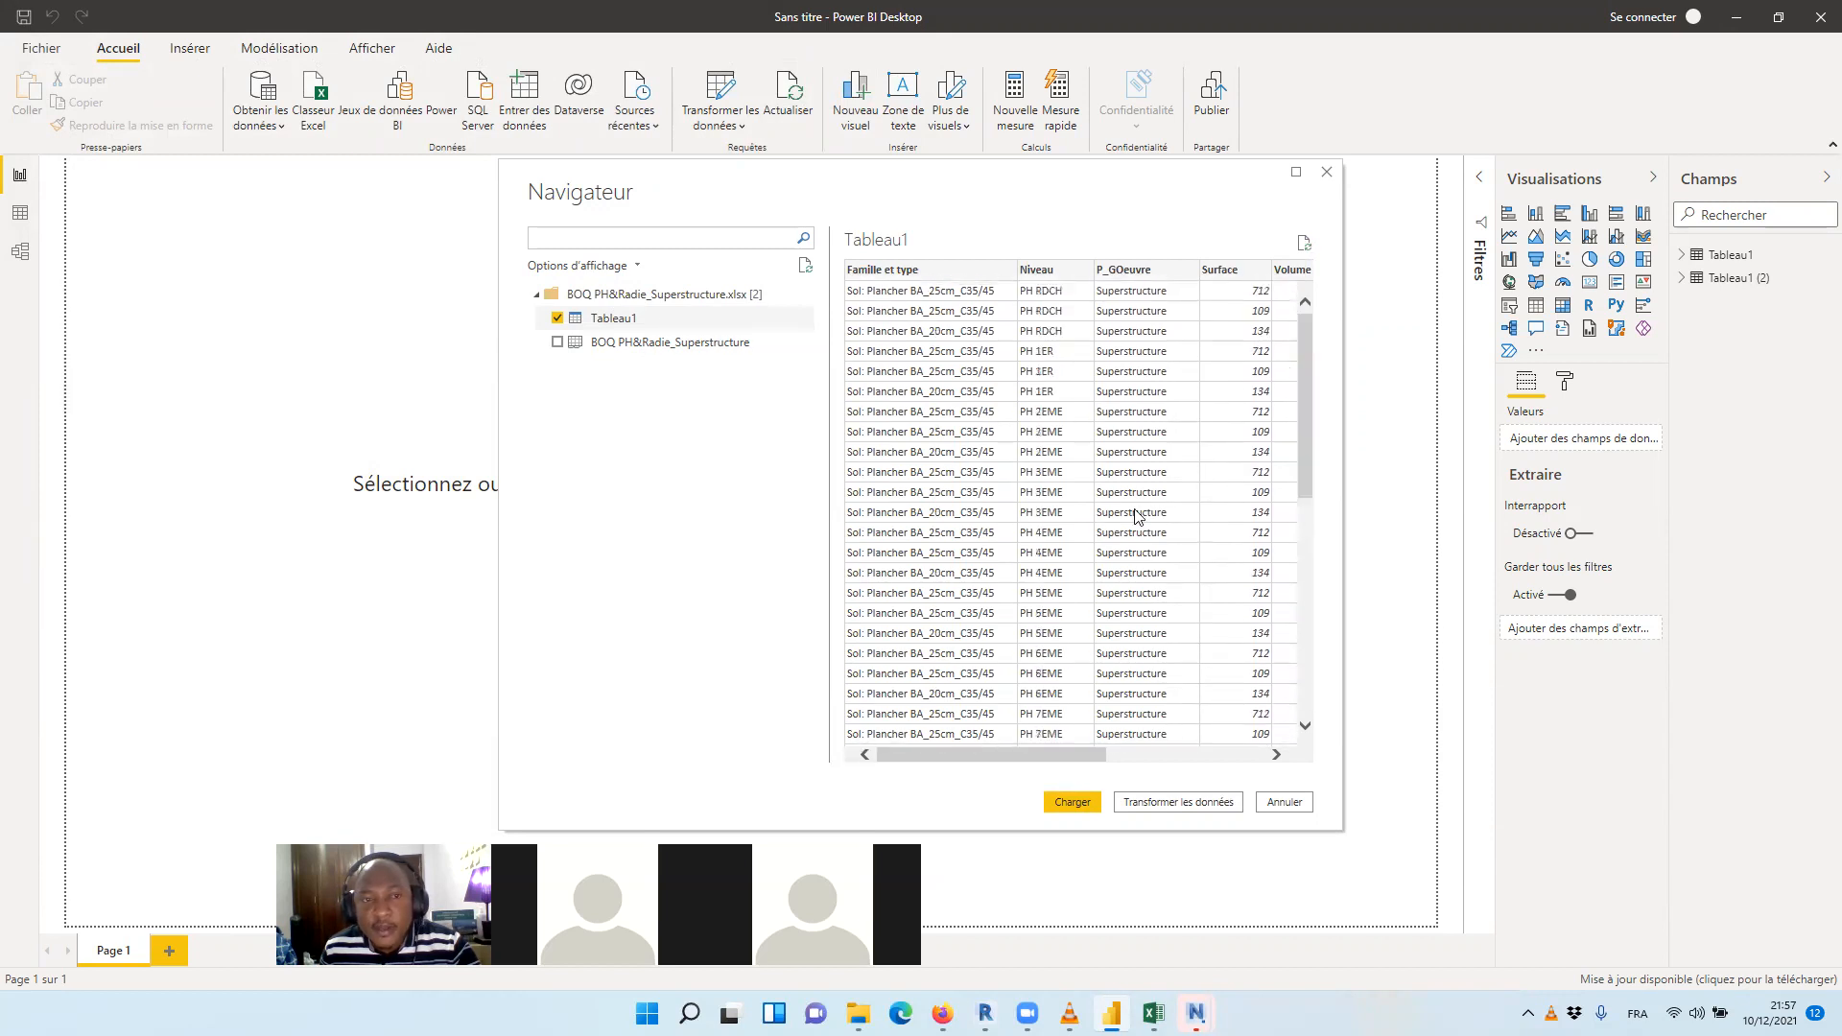
pyautogui.rightClick(633, 322)
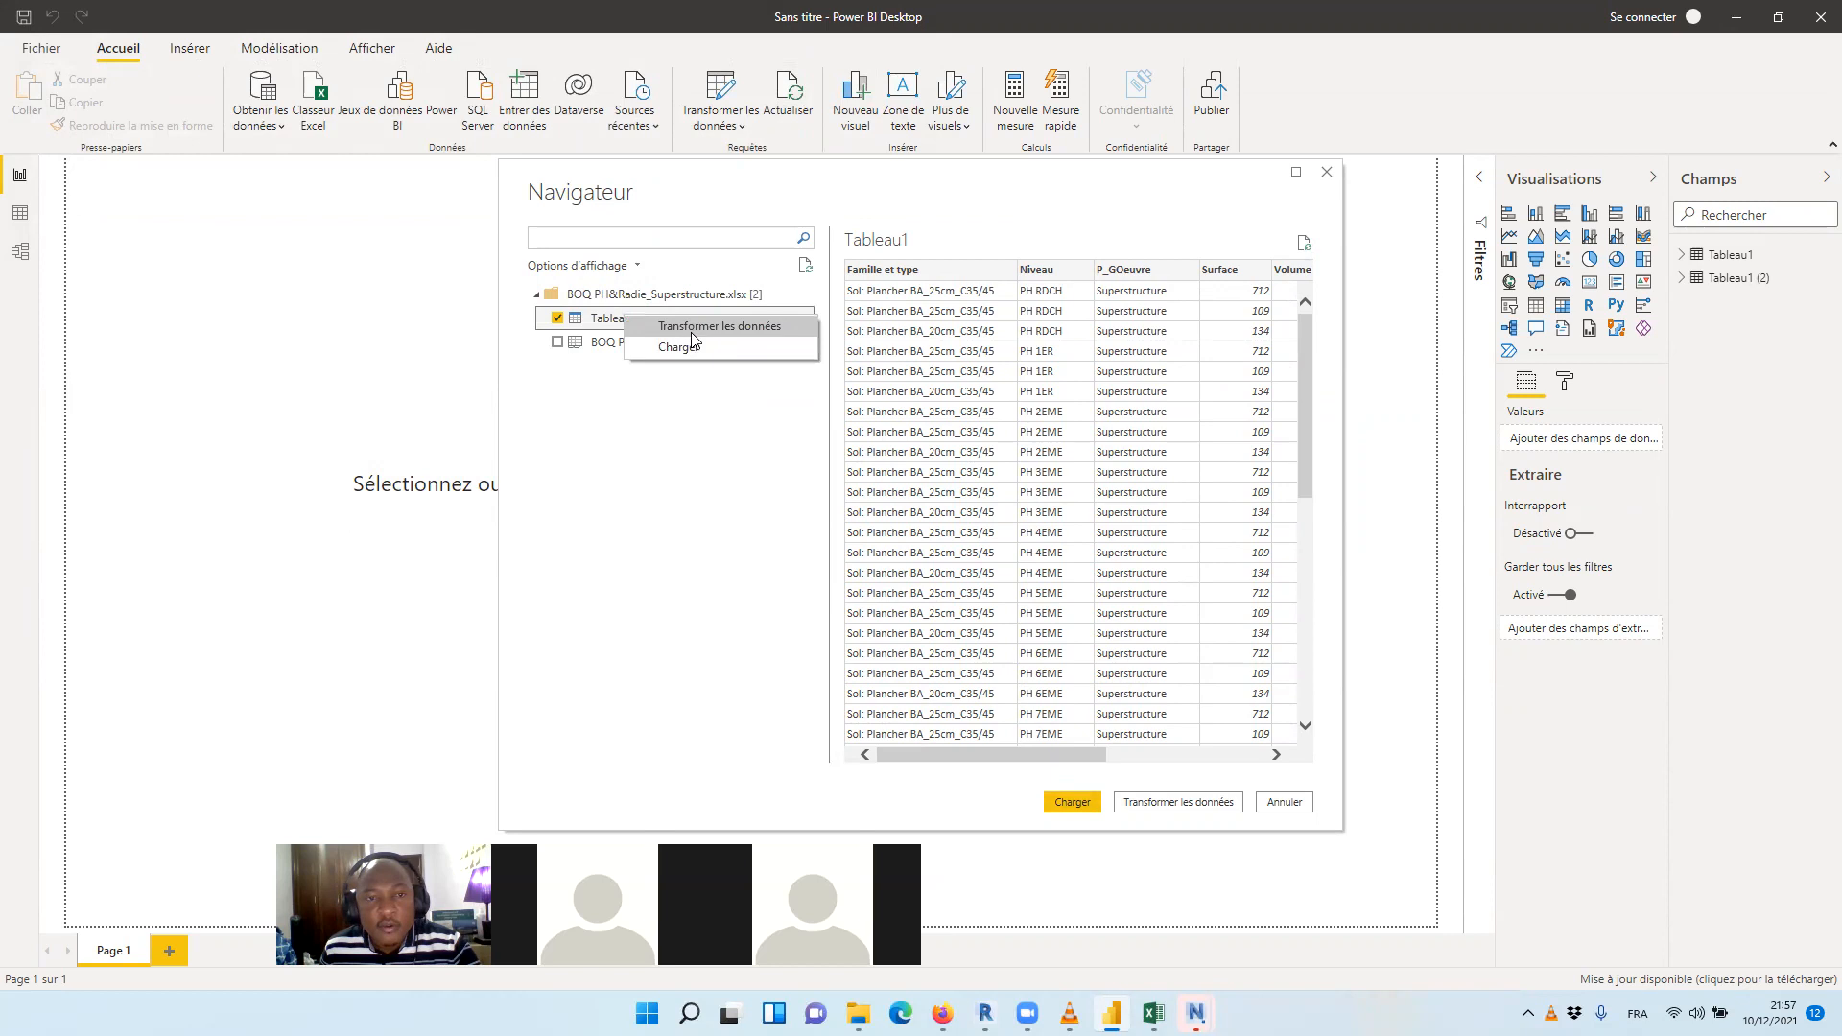
pyautogui.click(645, 436)
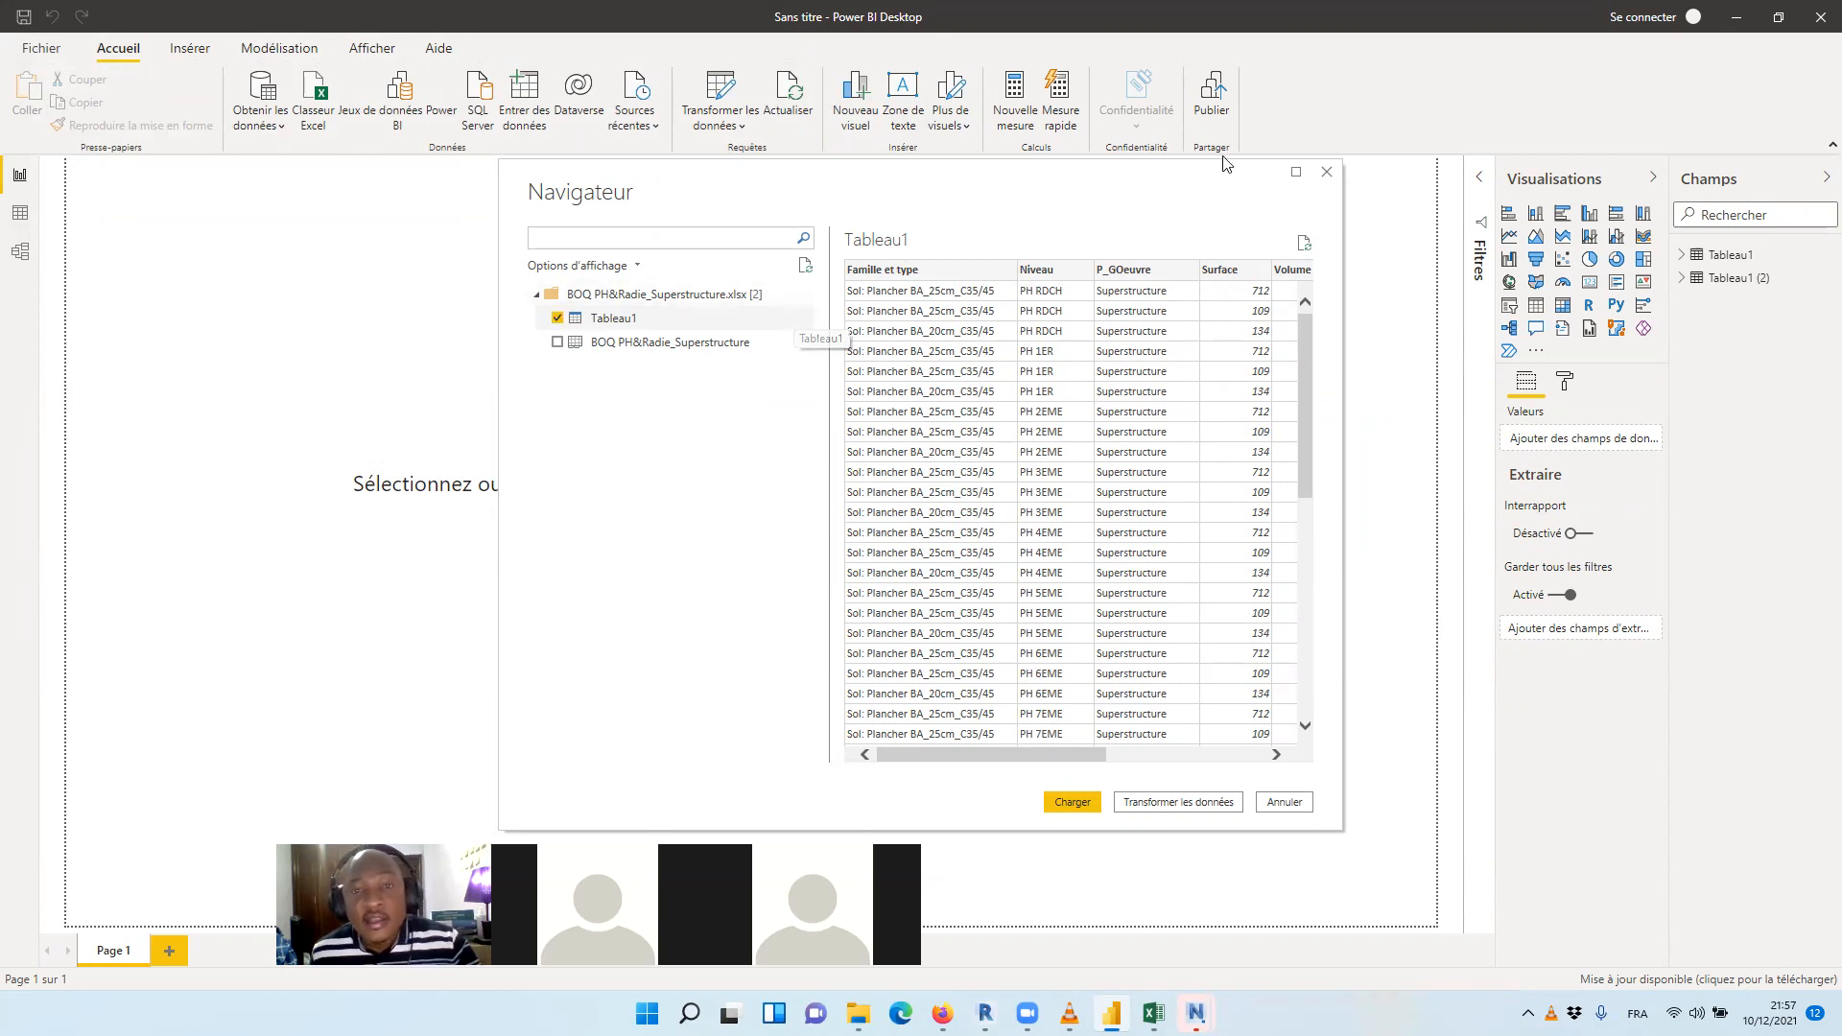
pyautogui.click(1328, 172)
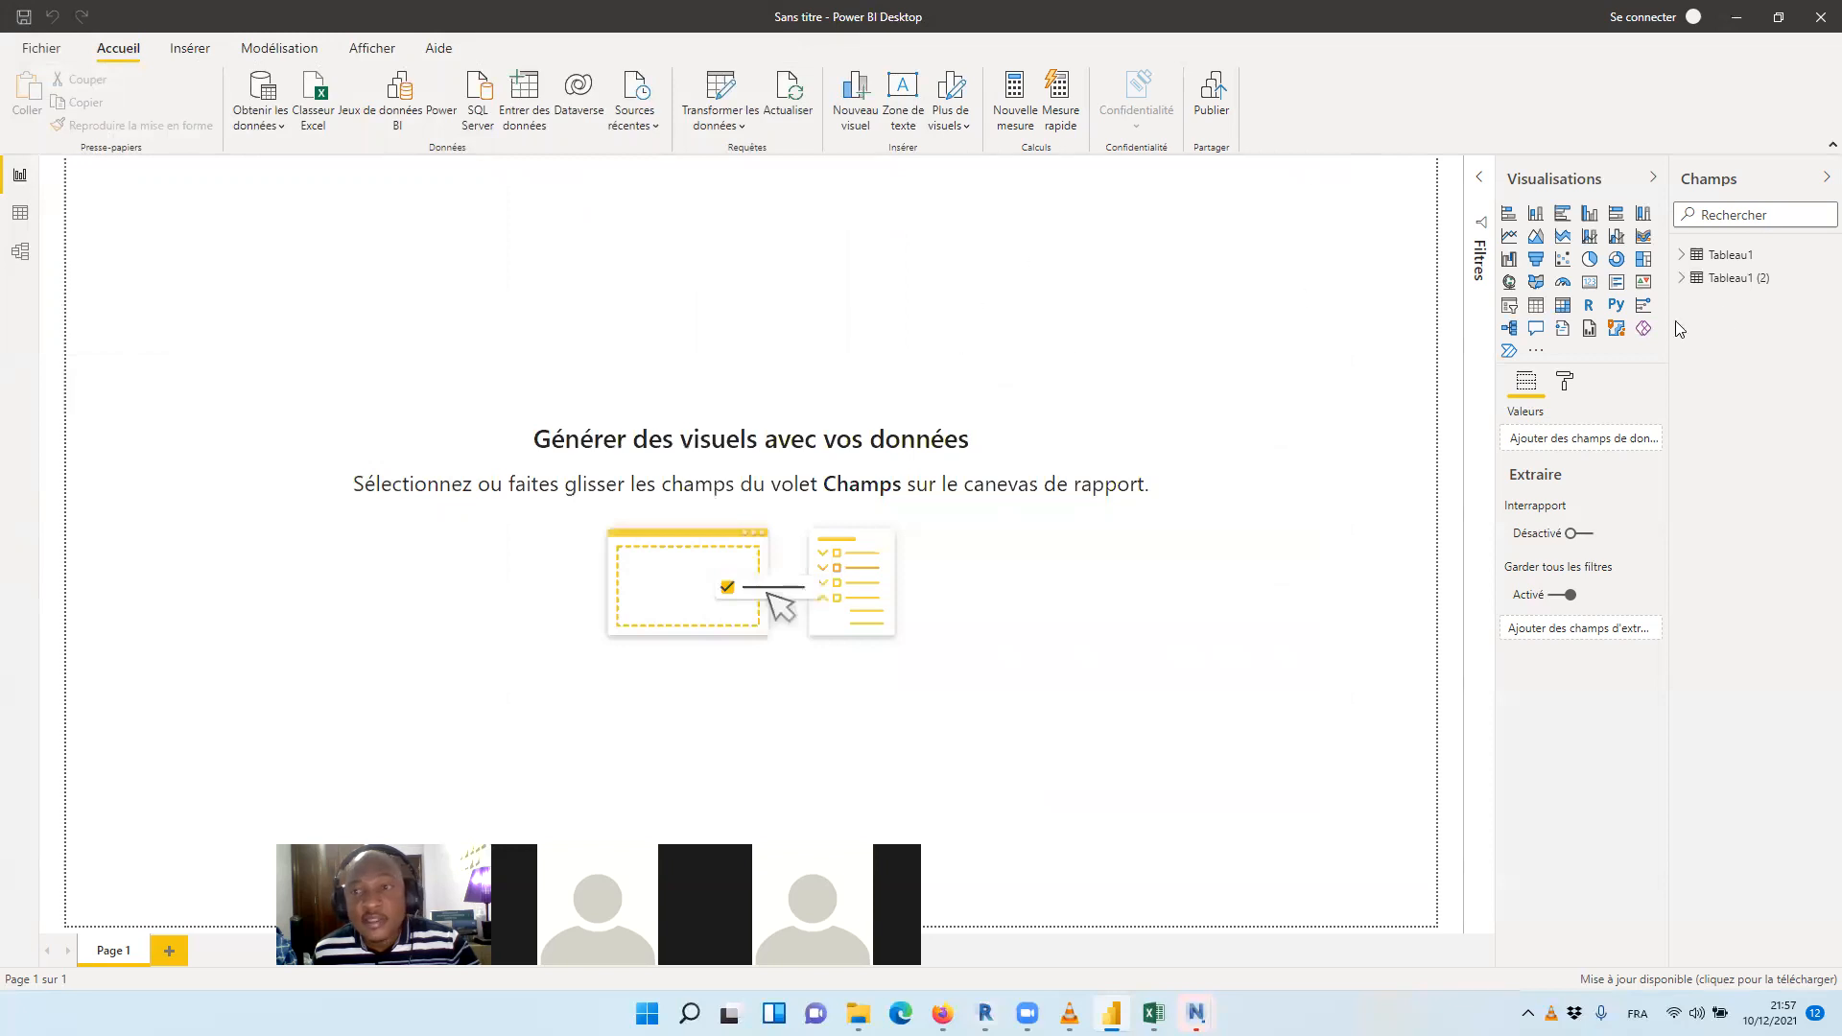
# Expand the field lists of both imported tables, Tableau1 and Tableau1 (2)
pyautogui.click(1686, 257)
pyautogui.click(1684, 255)
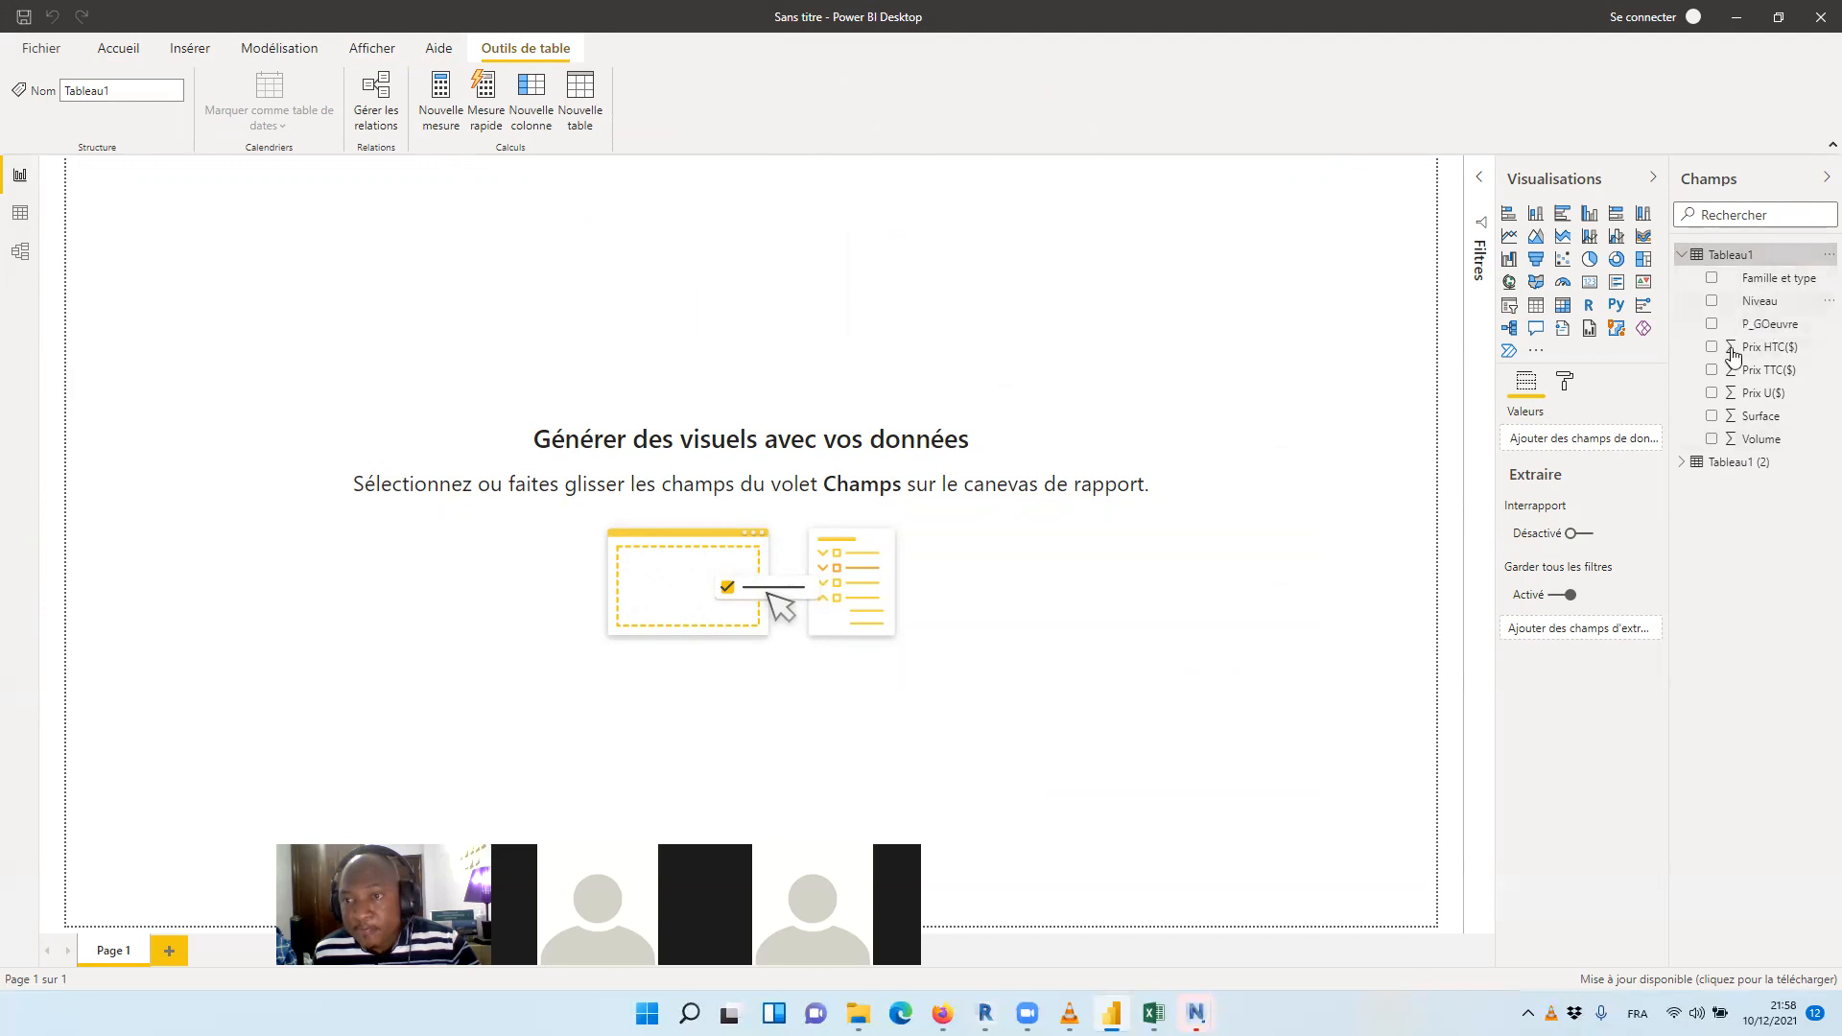
pyautogui.click(1684, 468)
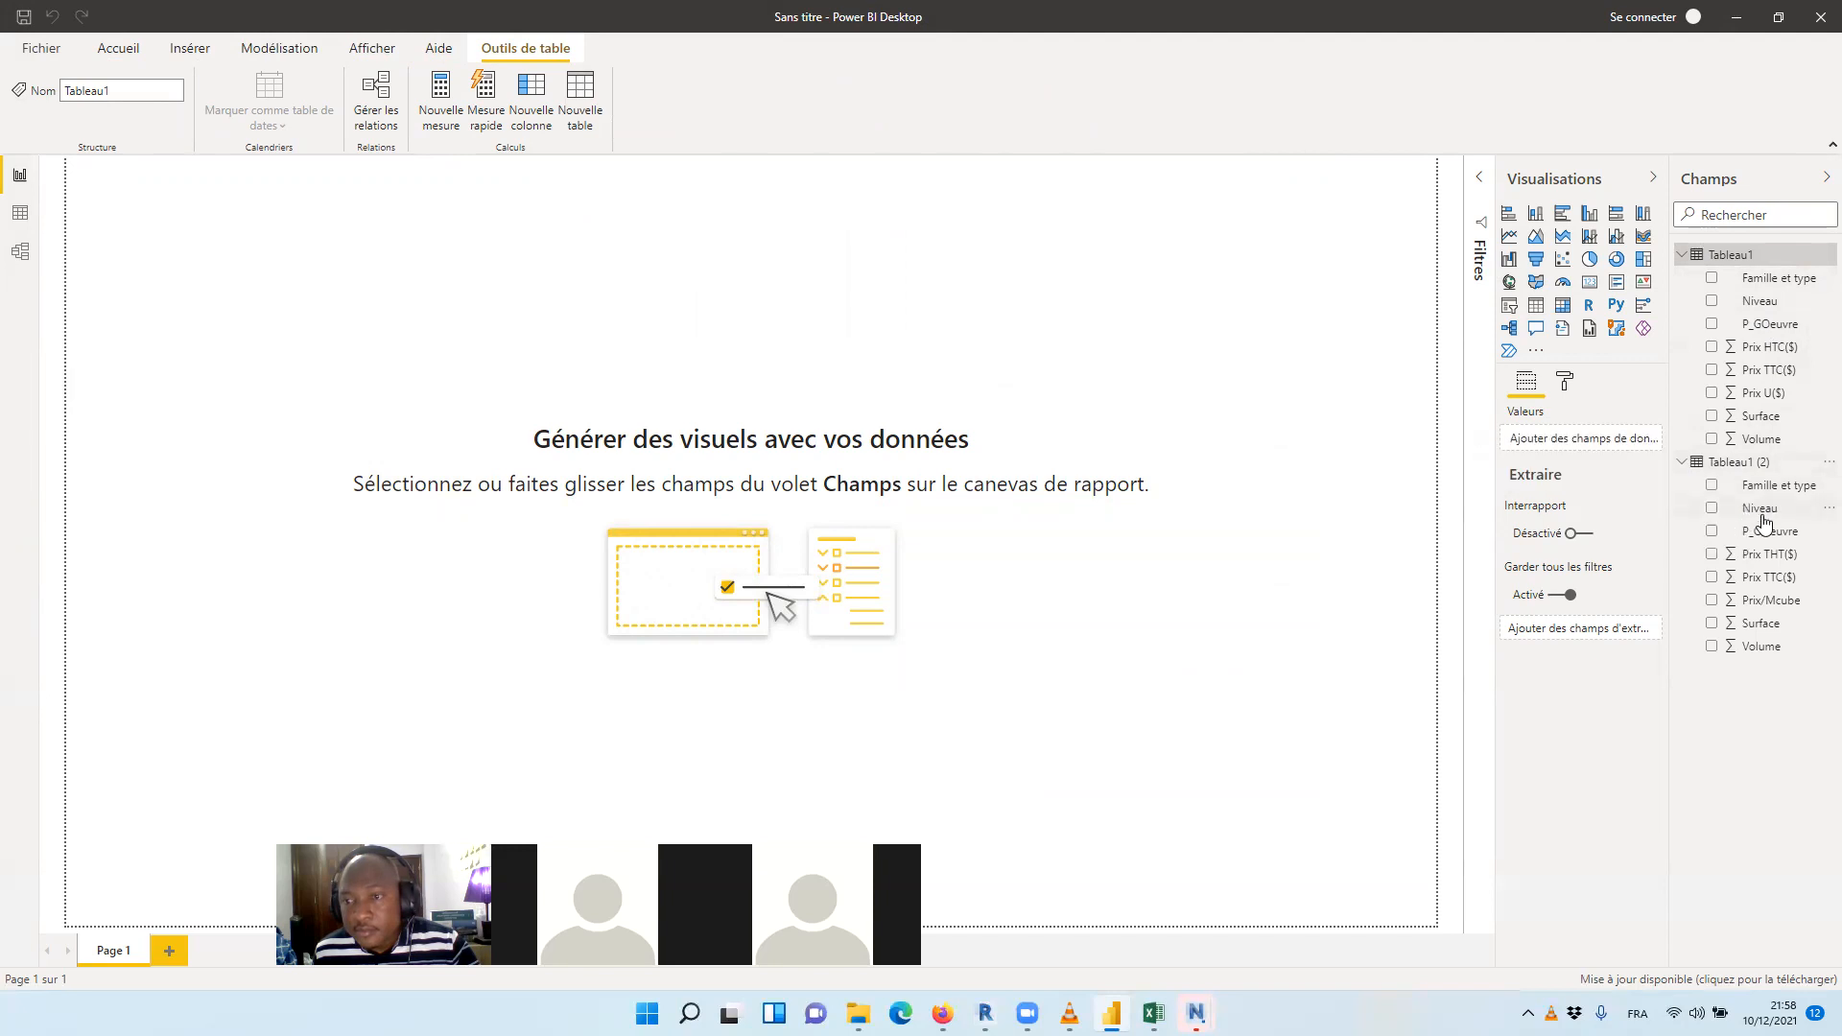
pyautogui.click(1258, 297)
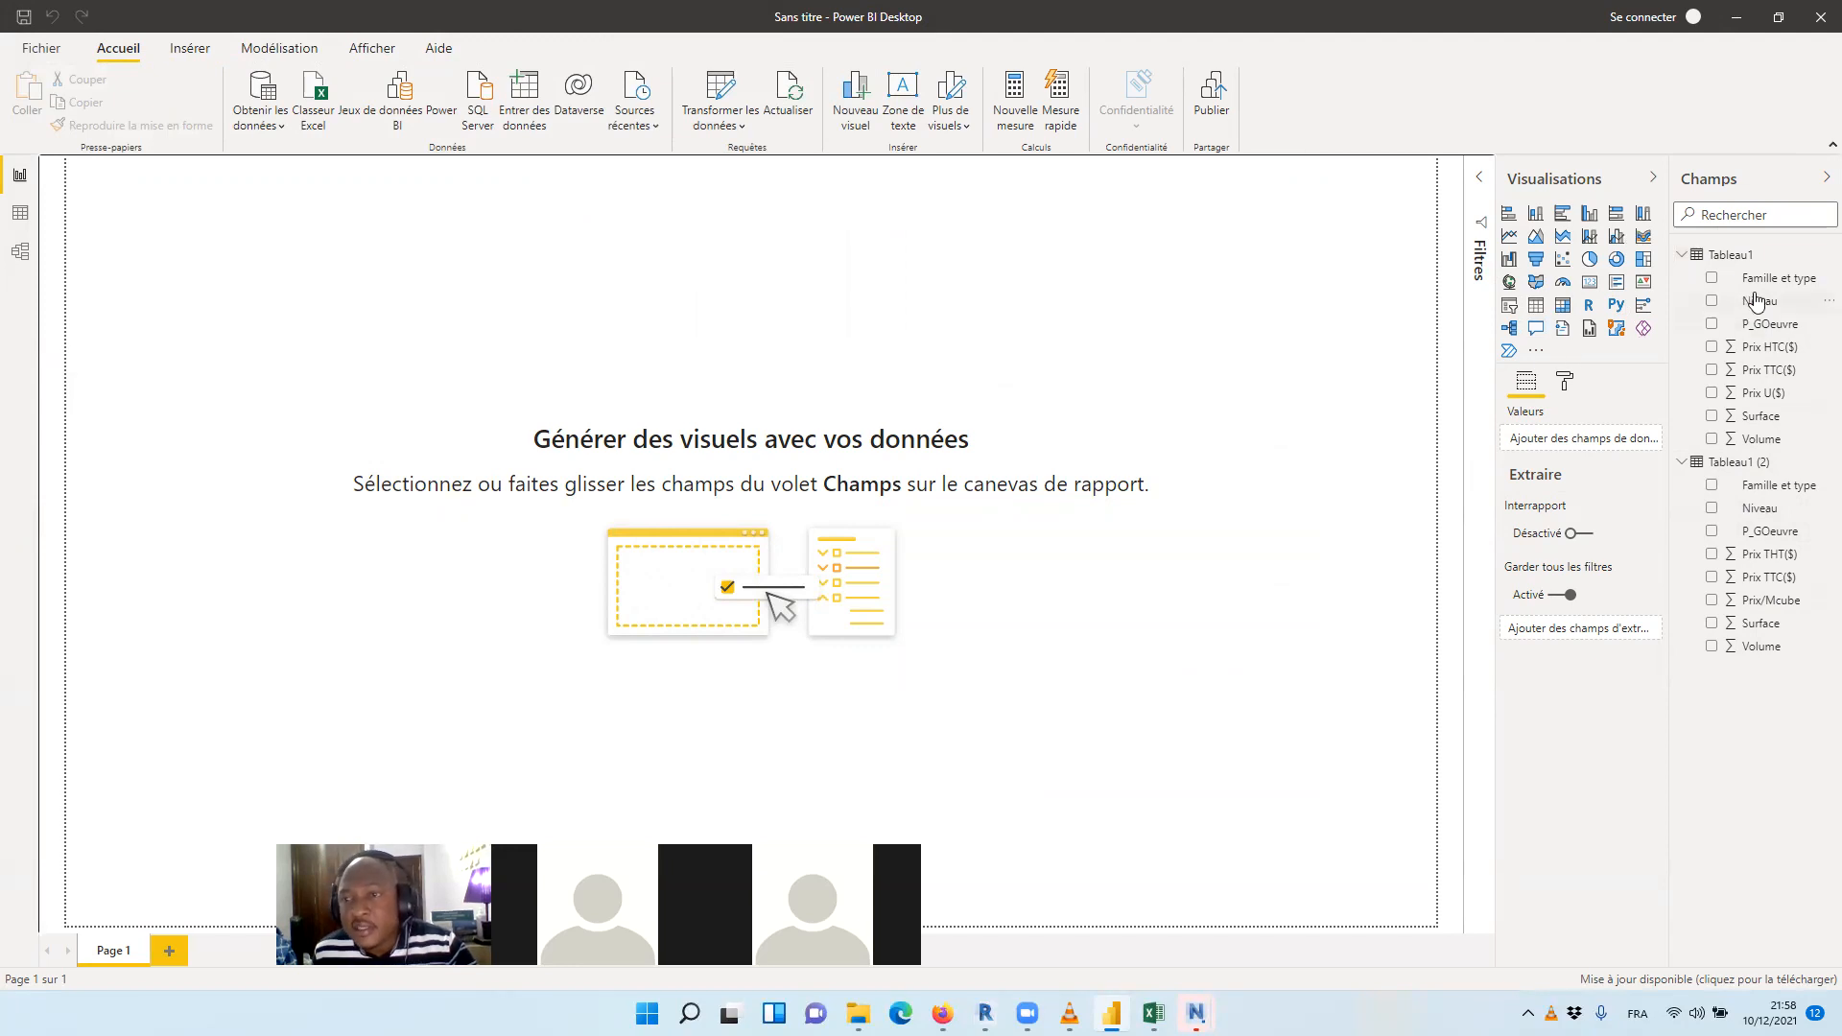
# Examine the rows of Tableau1 and Tableau1 (2) in the data view and return to the report view
pyautogui.click(17, 215)
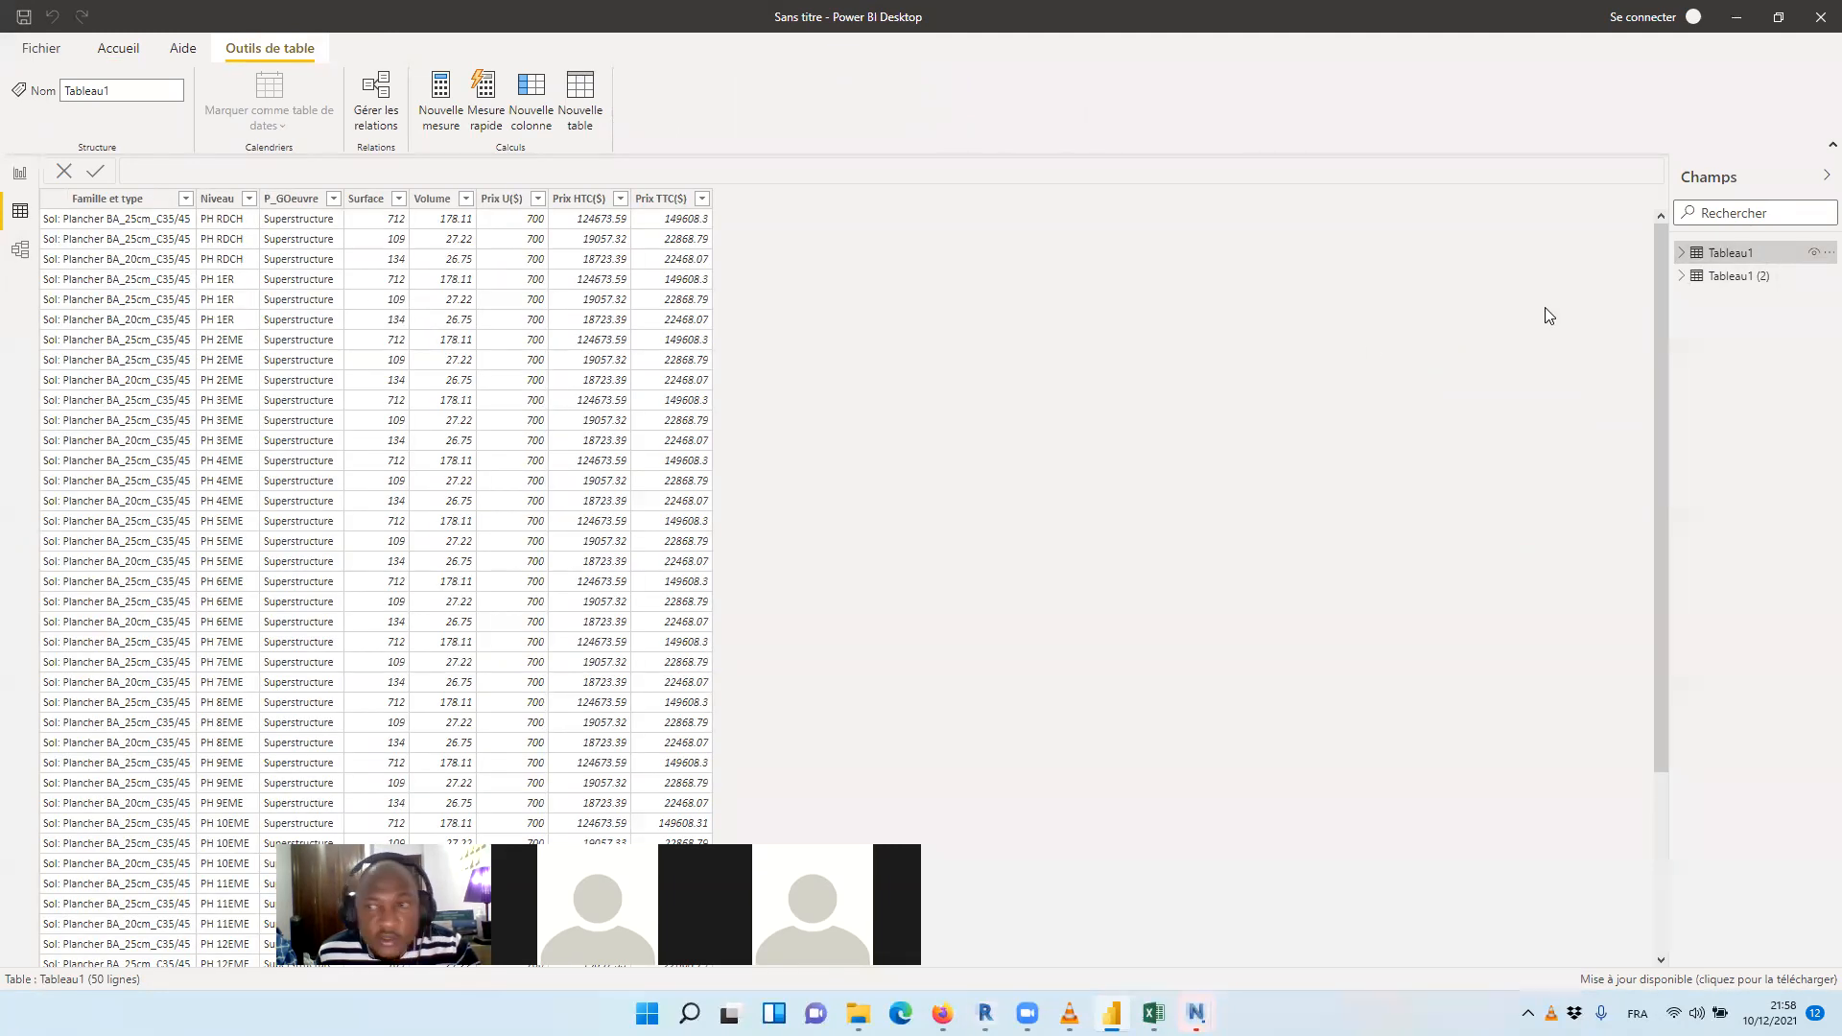
pyautogui.click(1716, 278)
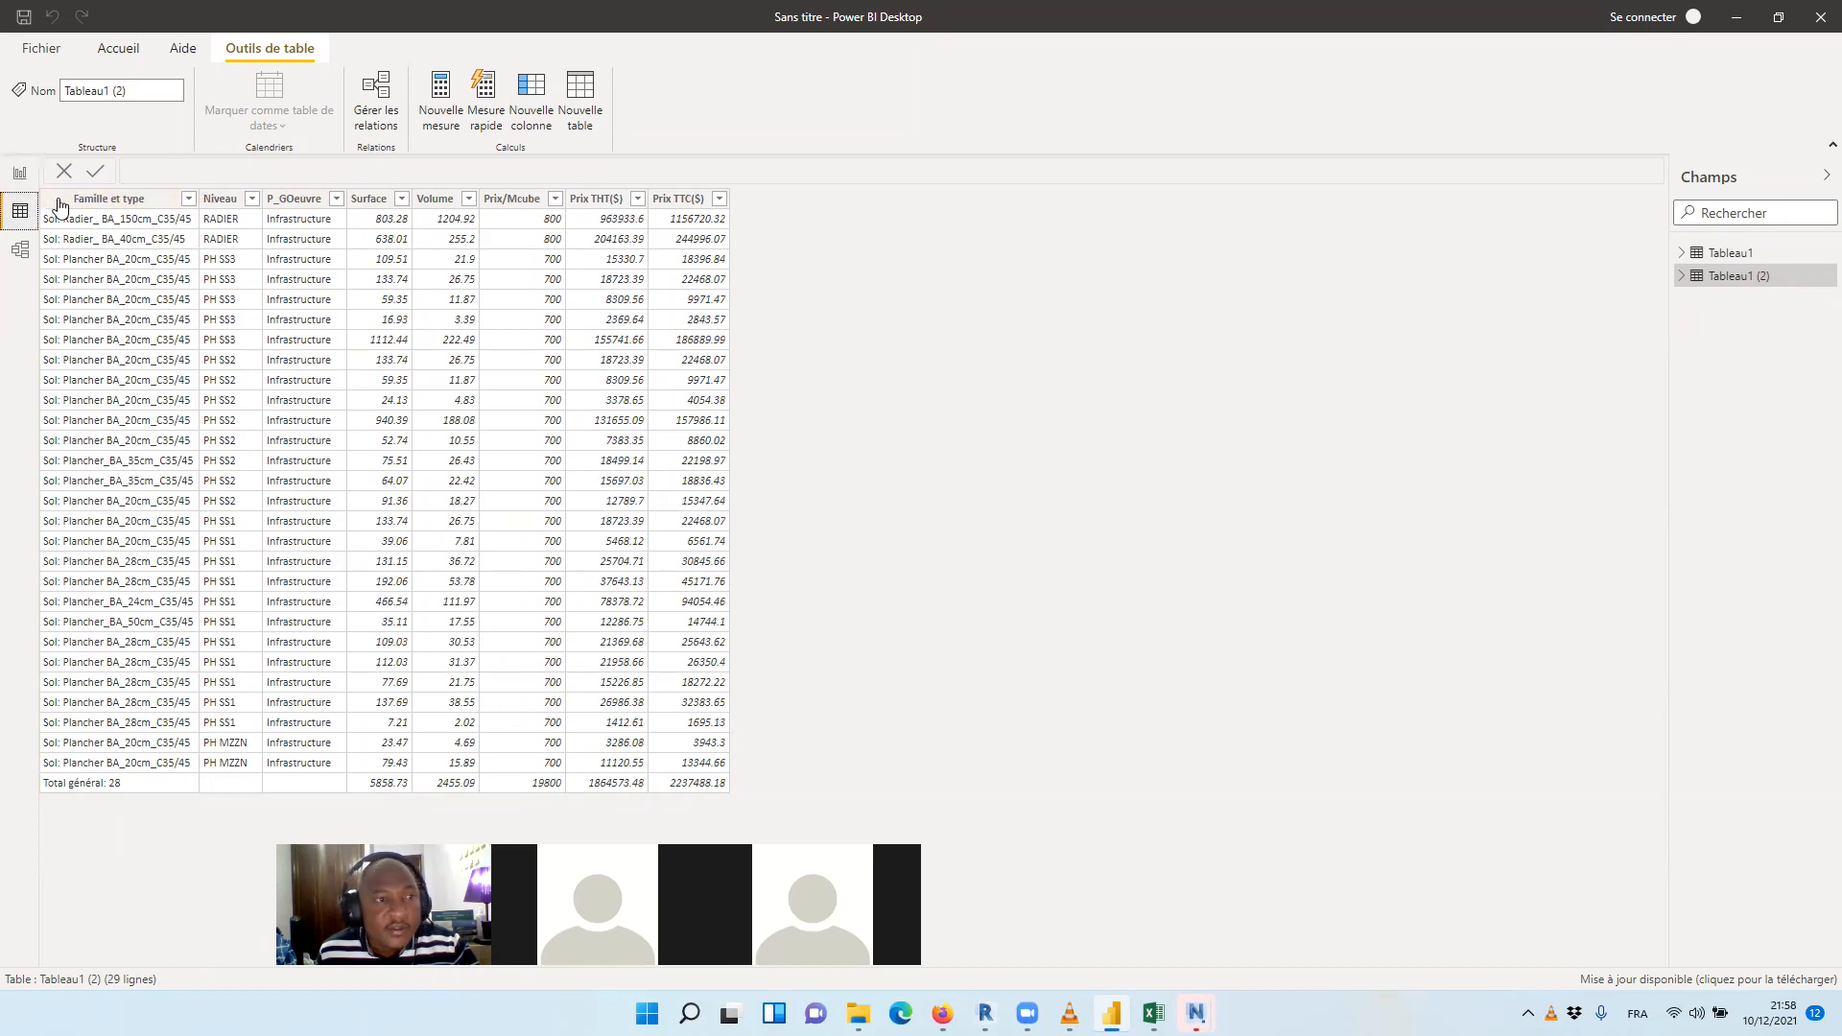
pyautogui.click(20, 175)
# Add a pie chart to Page 1 with Tableau1's Famille et type field as its legend, and enlarge the chart
pyautogui.click(1590, 259)
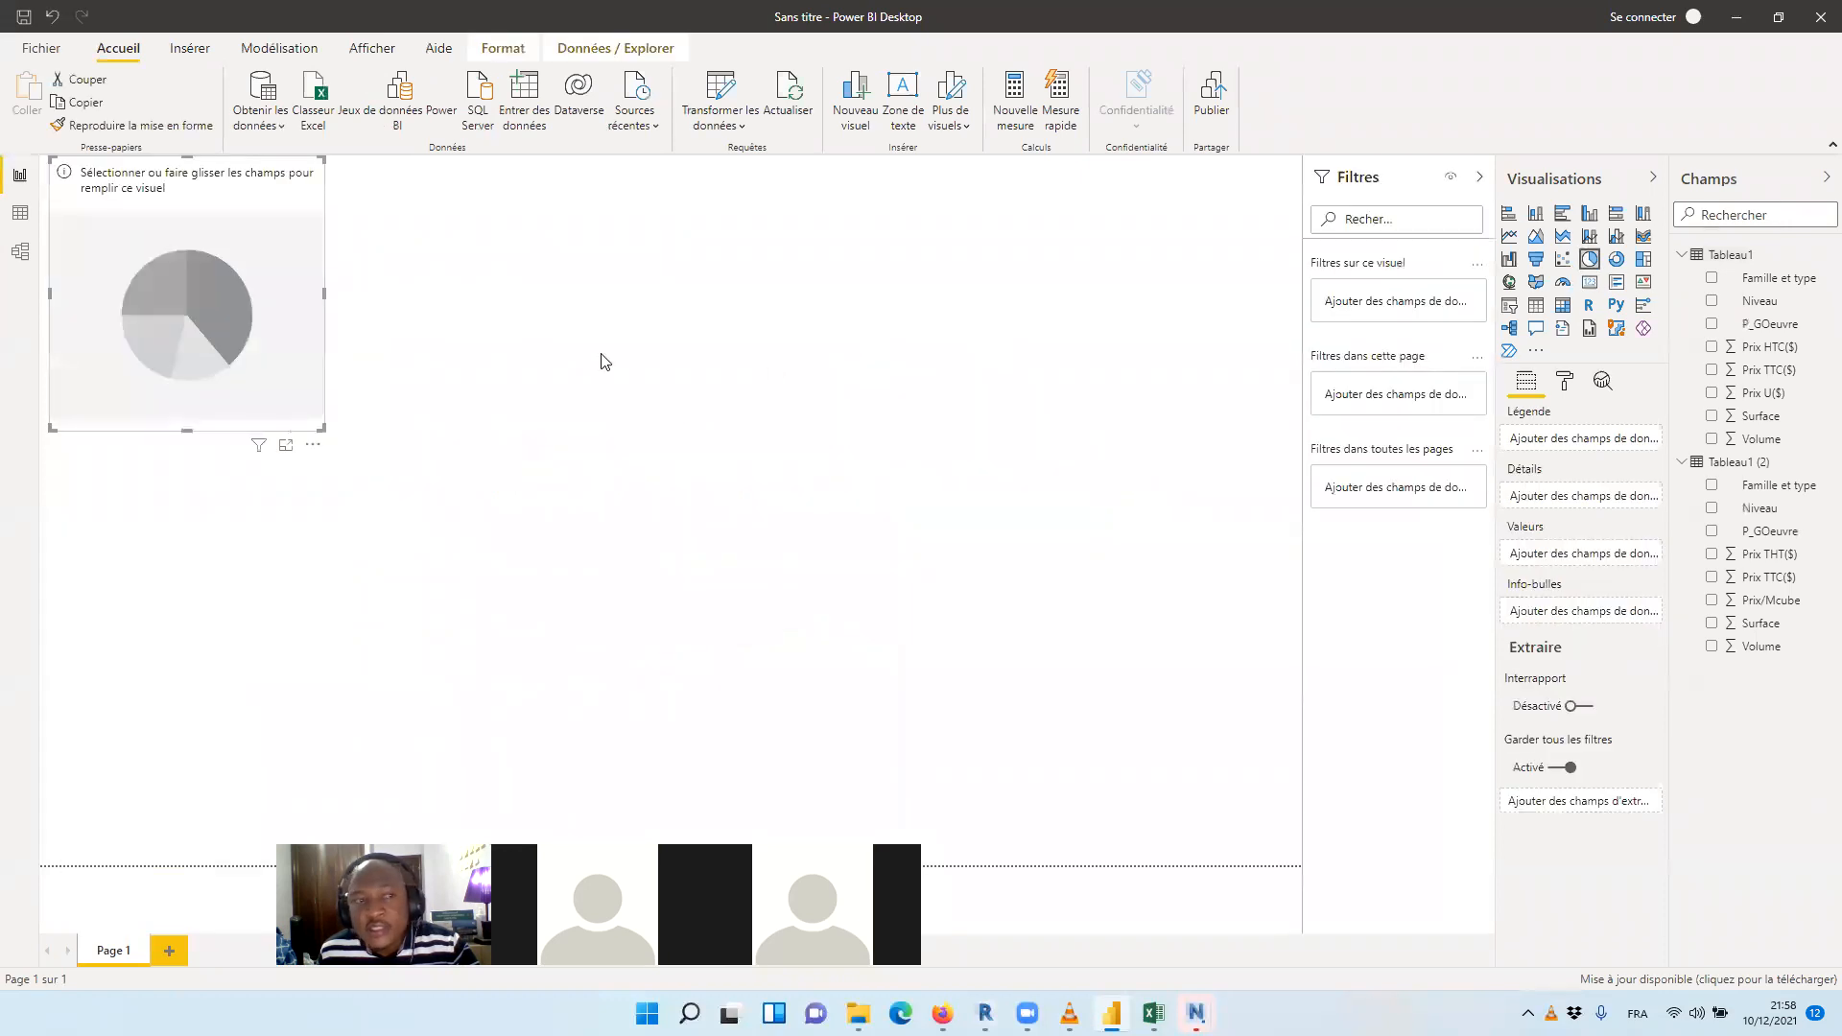
pyautogui.moveTo(322, 427); pyautogui.dragTo(844, 677)
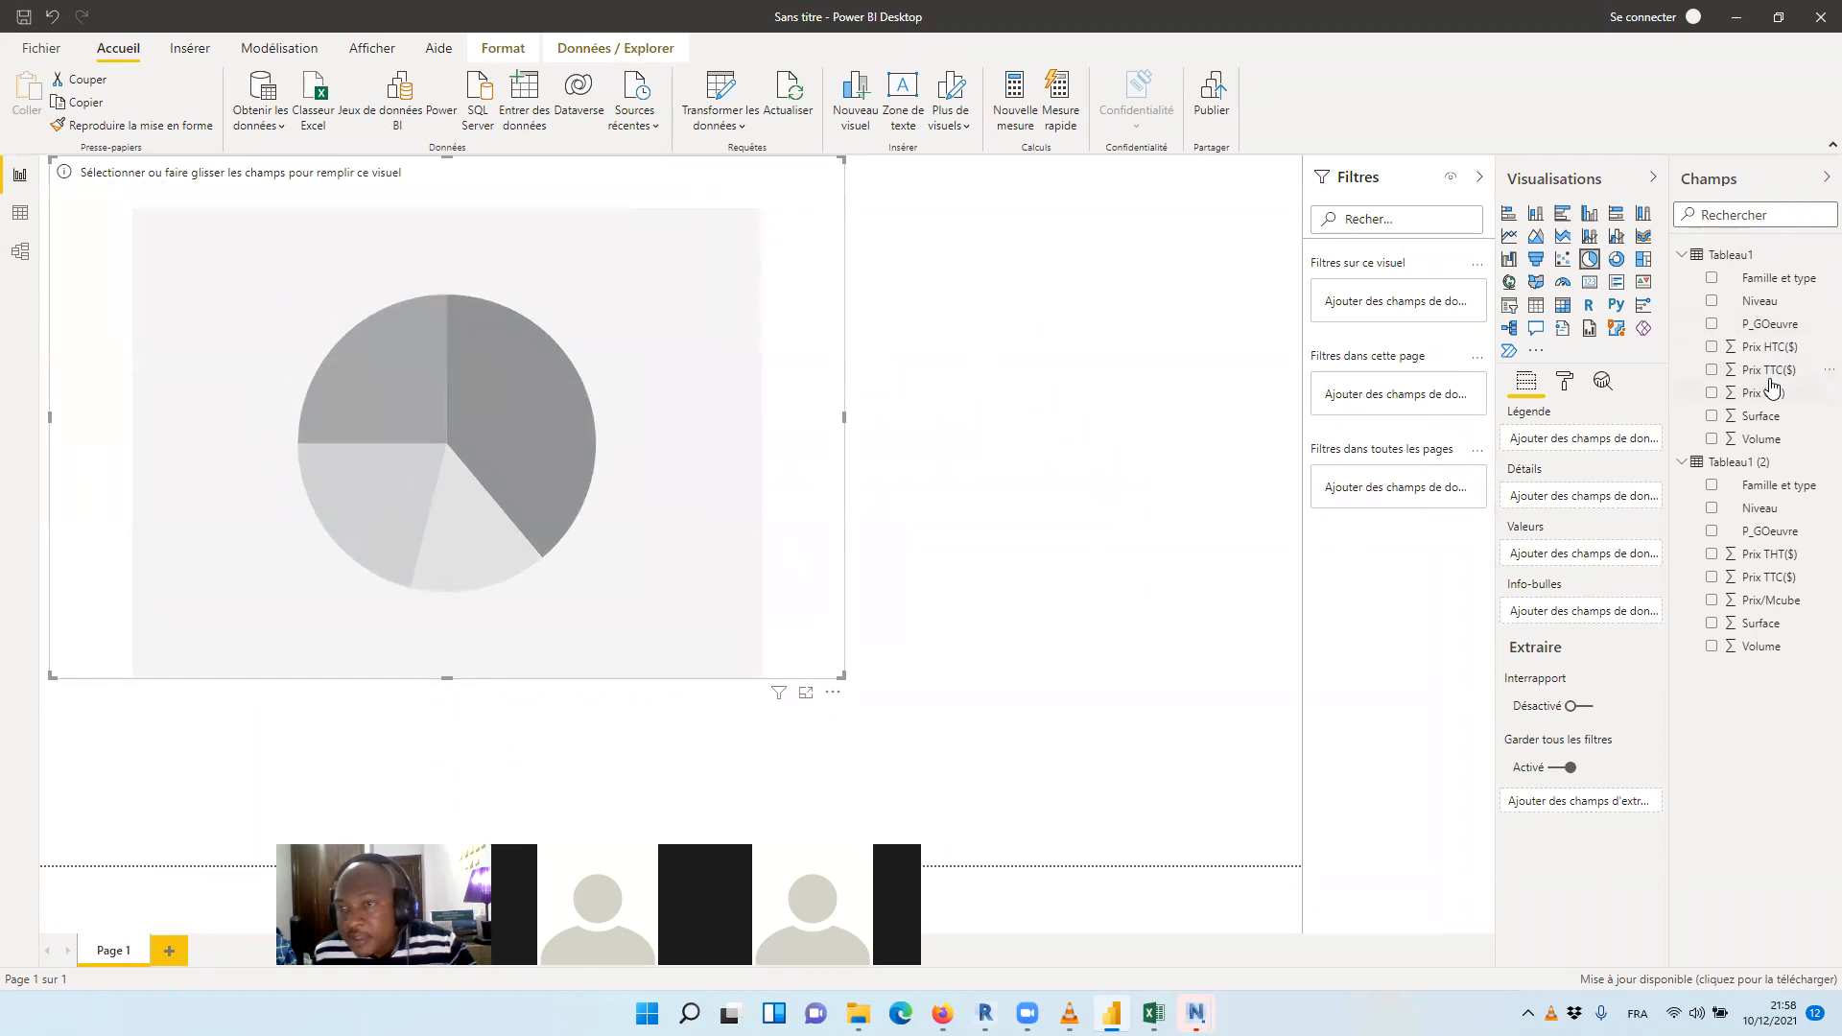
pyautogui.moveTo(1783, 280); pyautogui.dragTo(1615, 437)
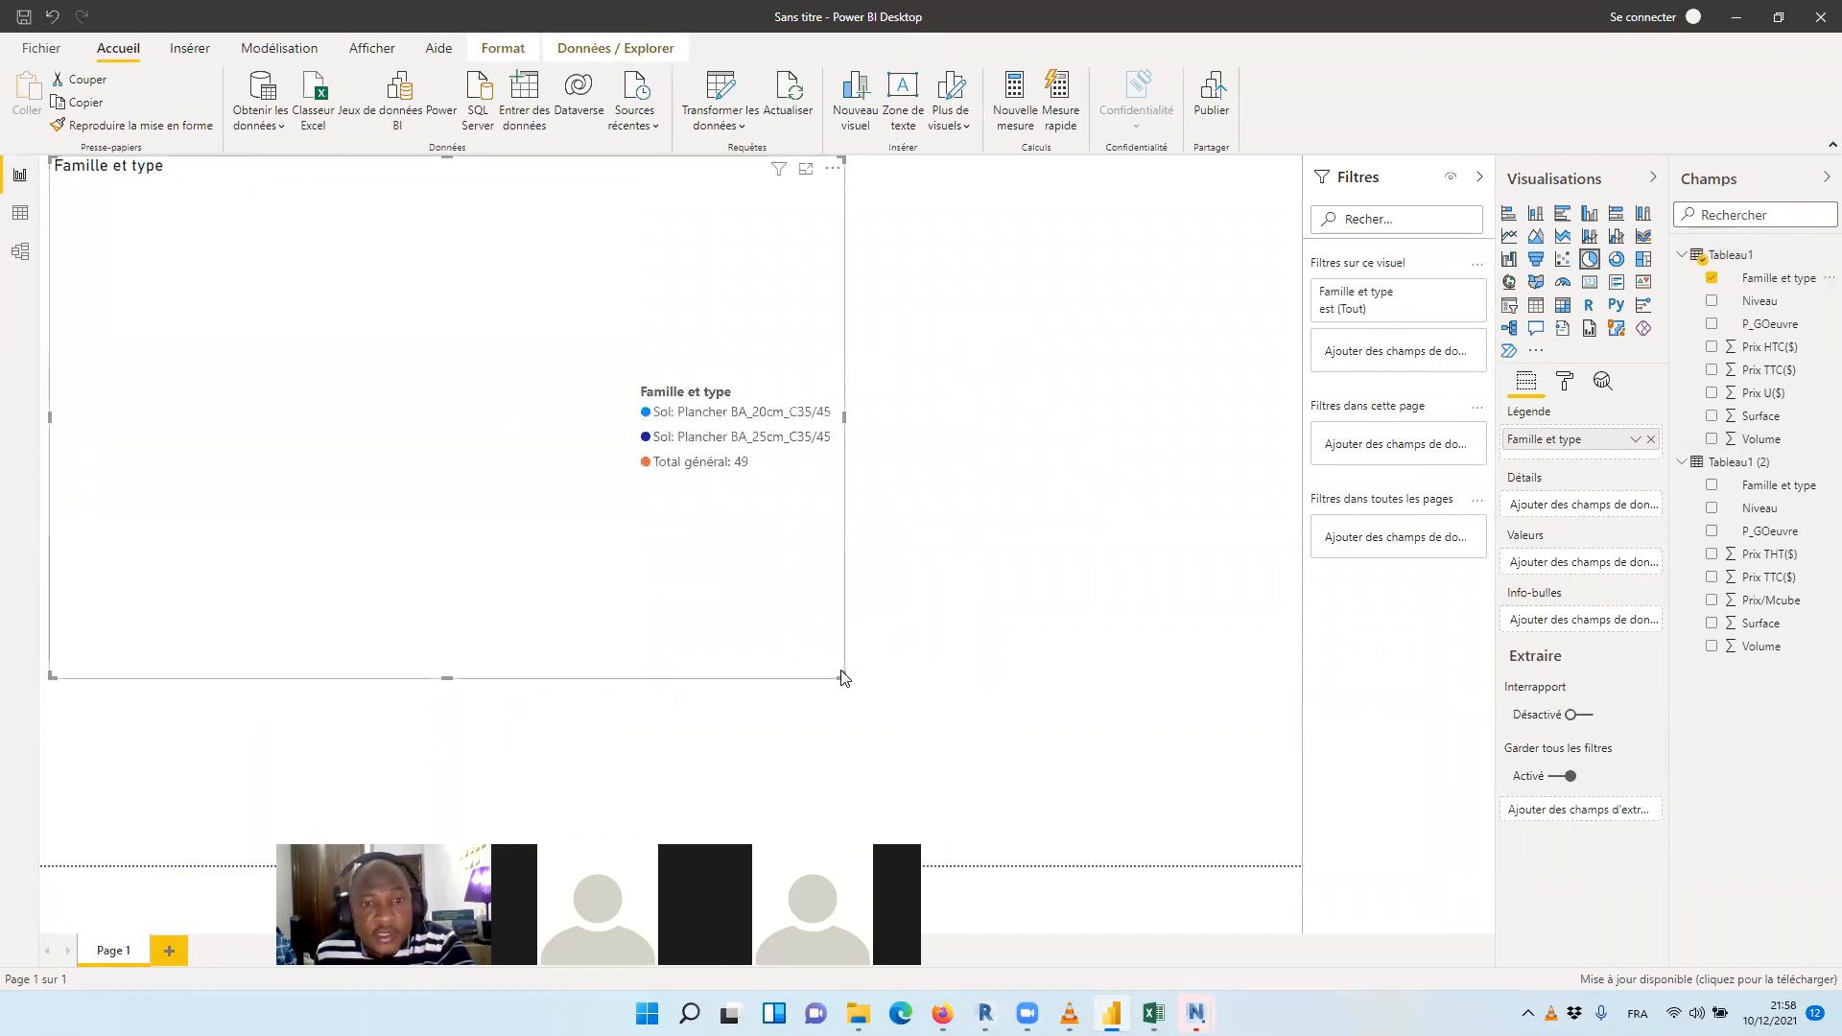
pyautogui.moveTo(840, 674); pyautogui.dragTo(897, 716)
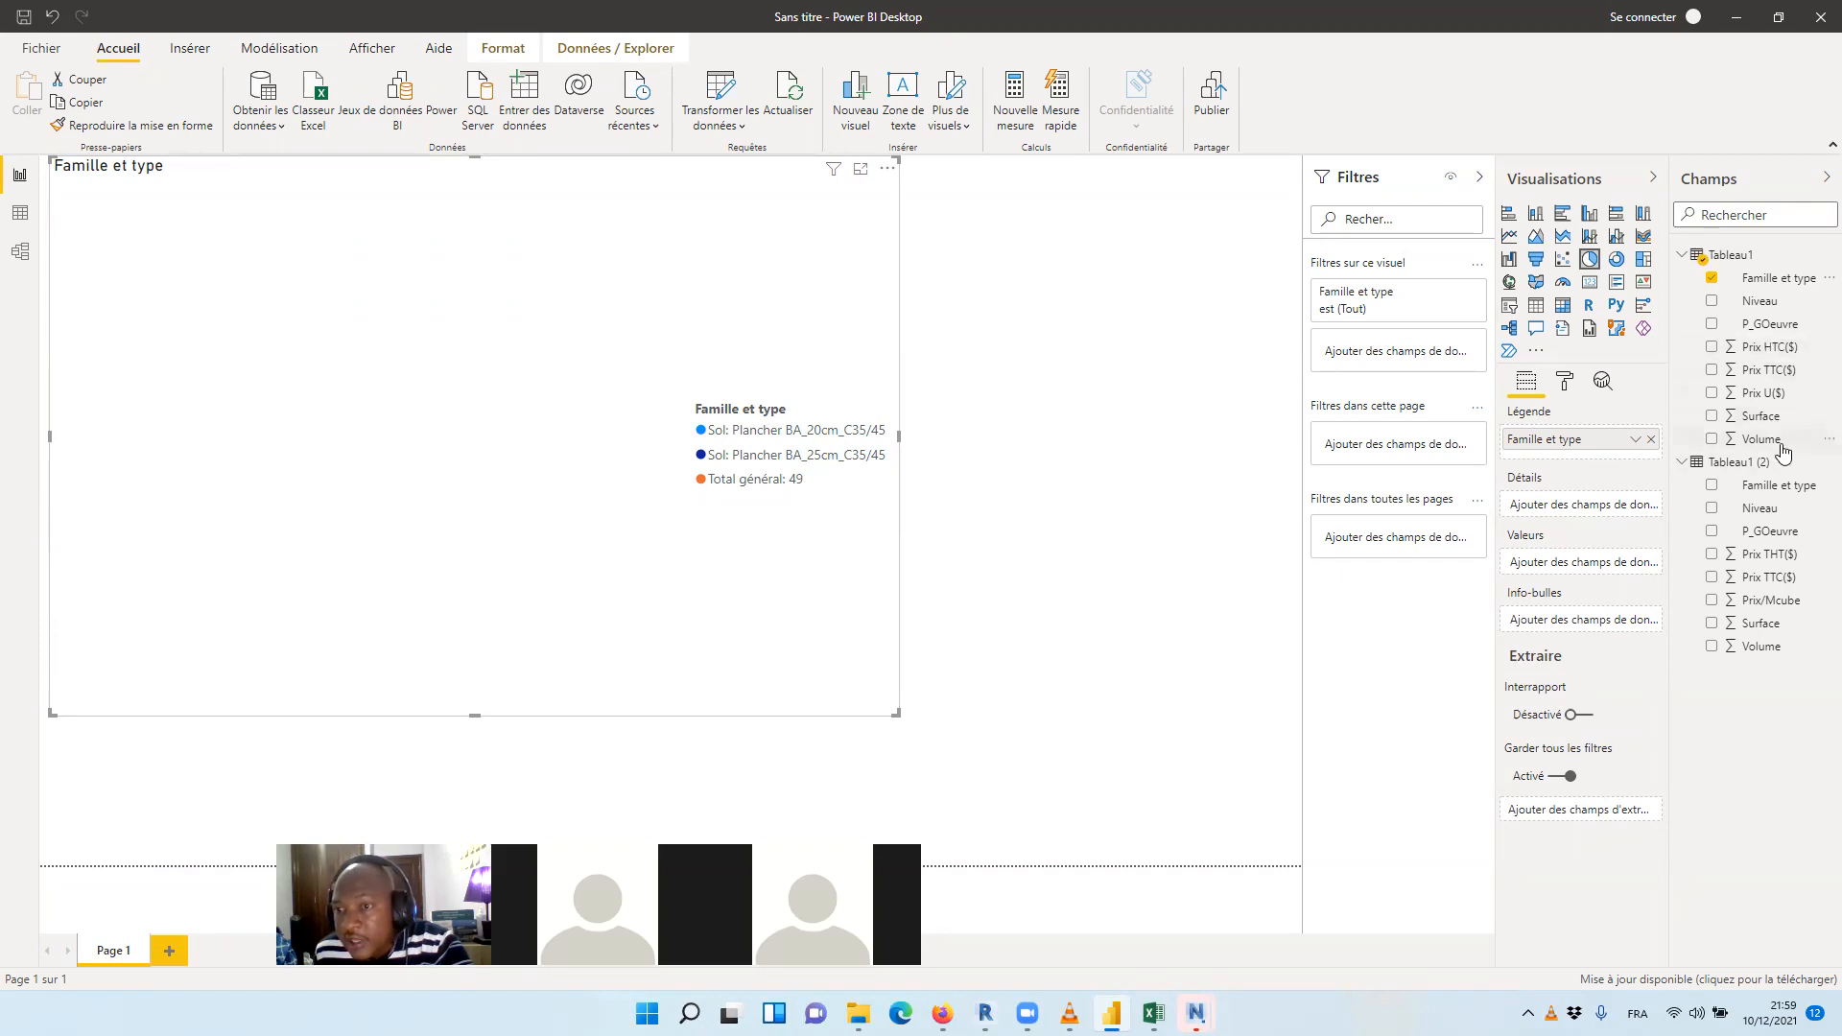
# Try Tableau1's Volume as the pie chart's values, replace it with Prix TTC($), and shrink the chart to about half the page width
pyautogui.moveTo(1782, 446); pyautogui.dragTo(1597, 567)
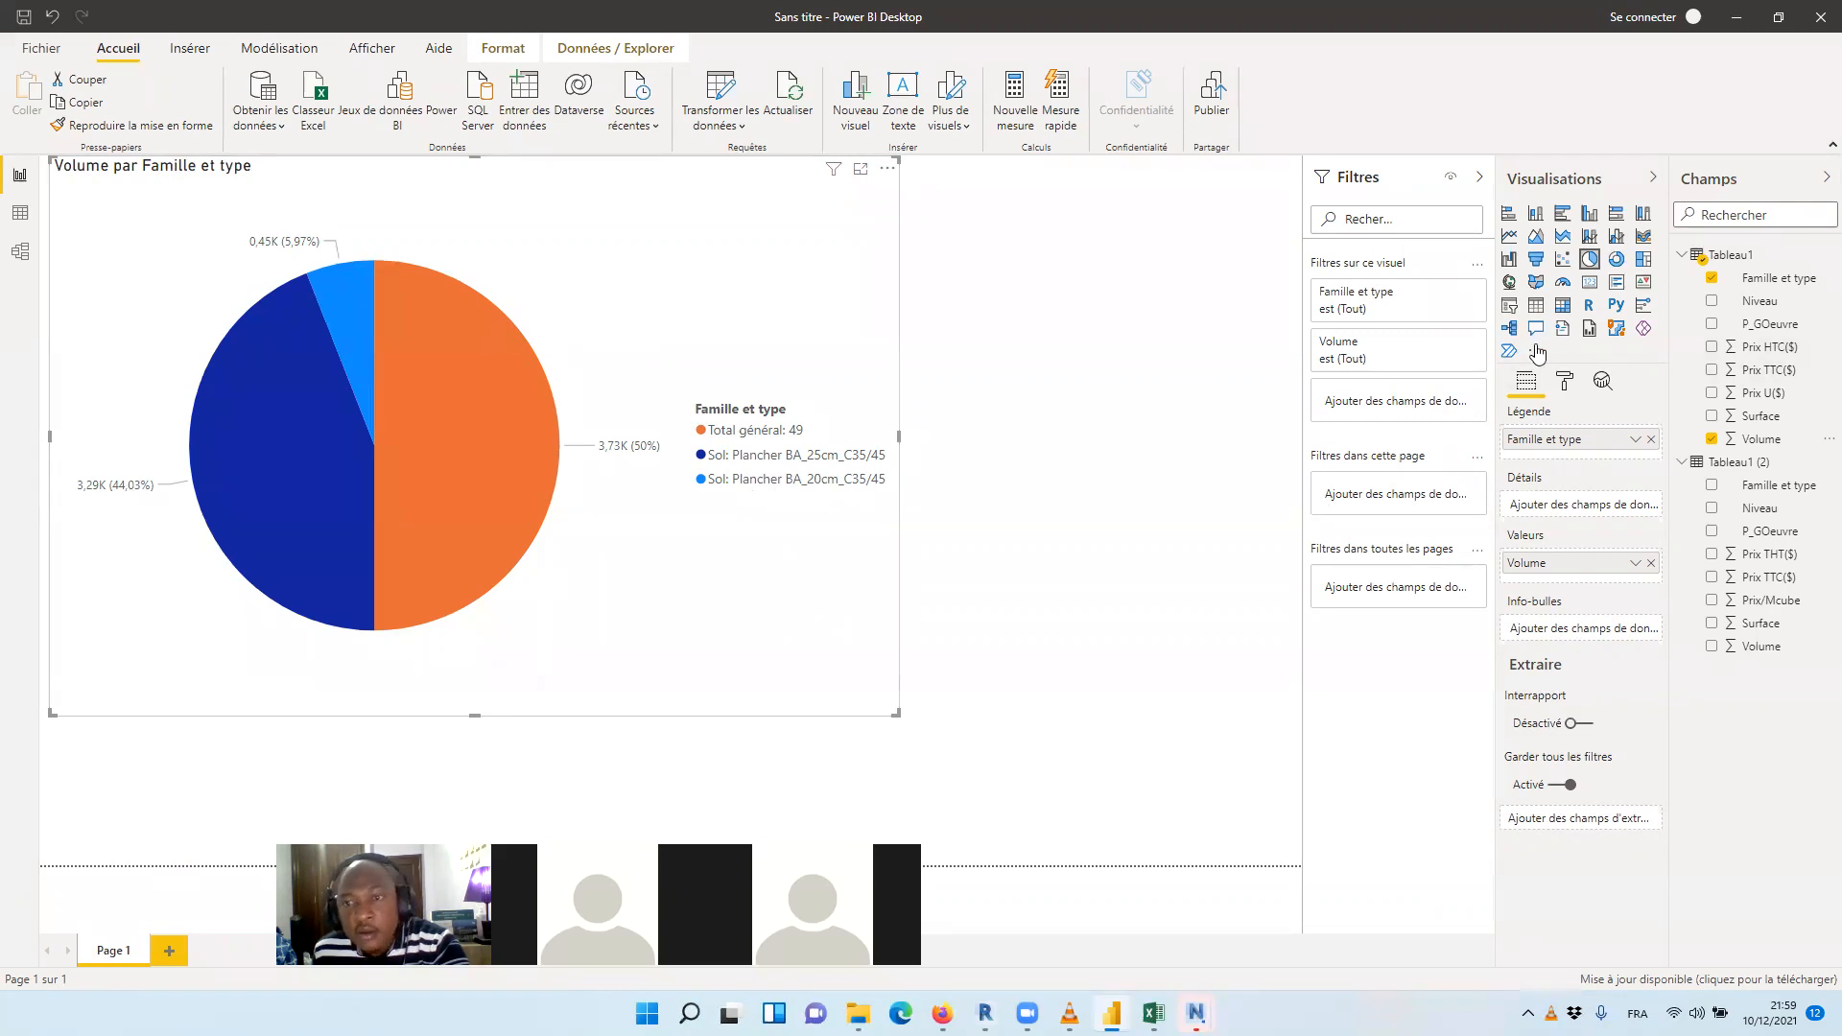
pyautogui.click(1651, 564)
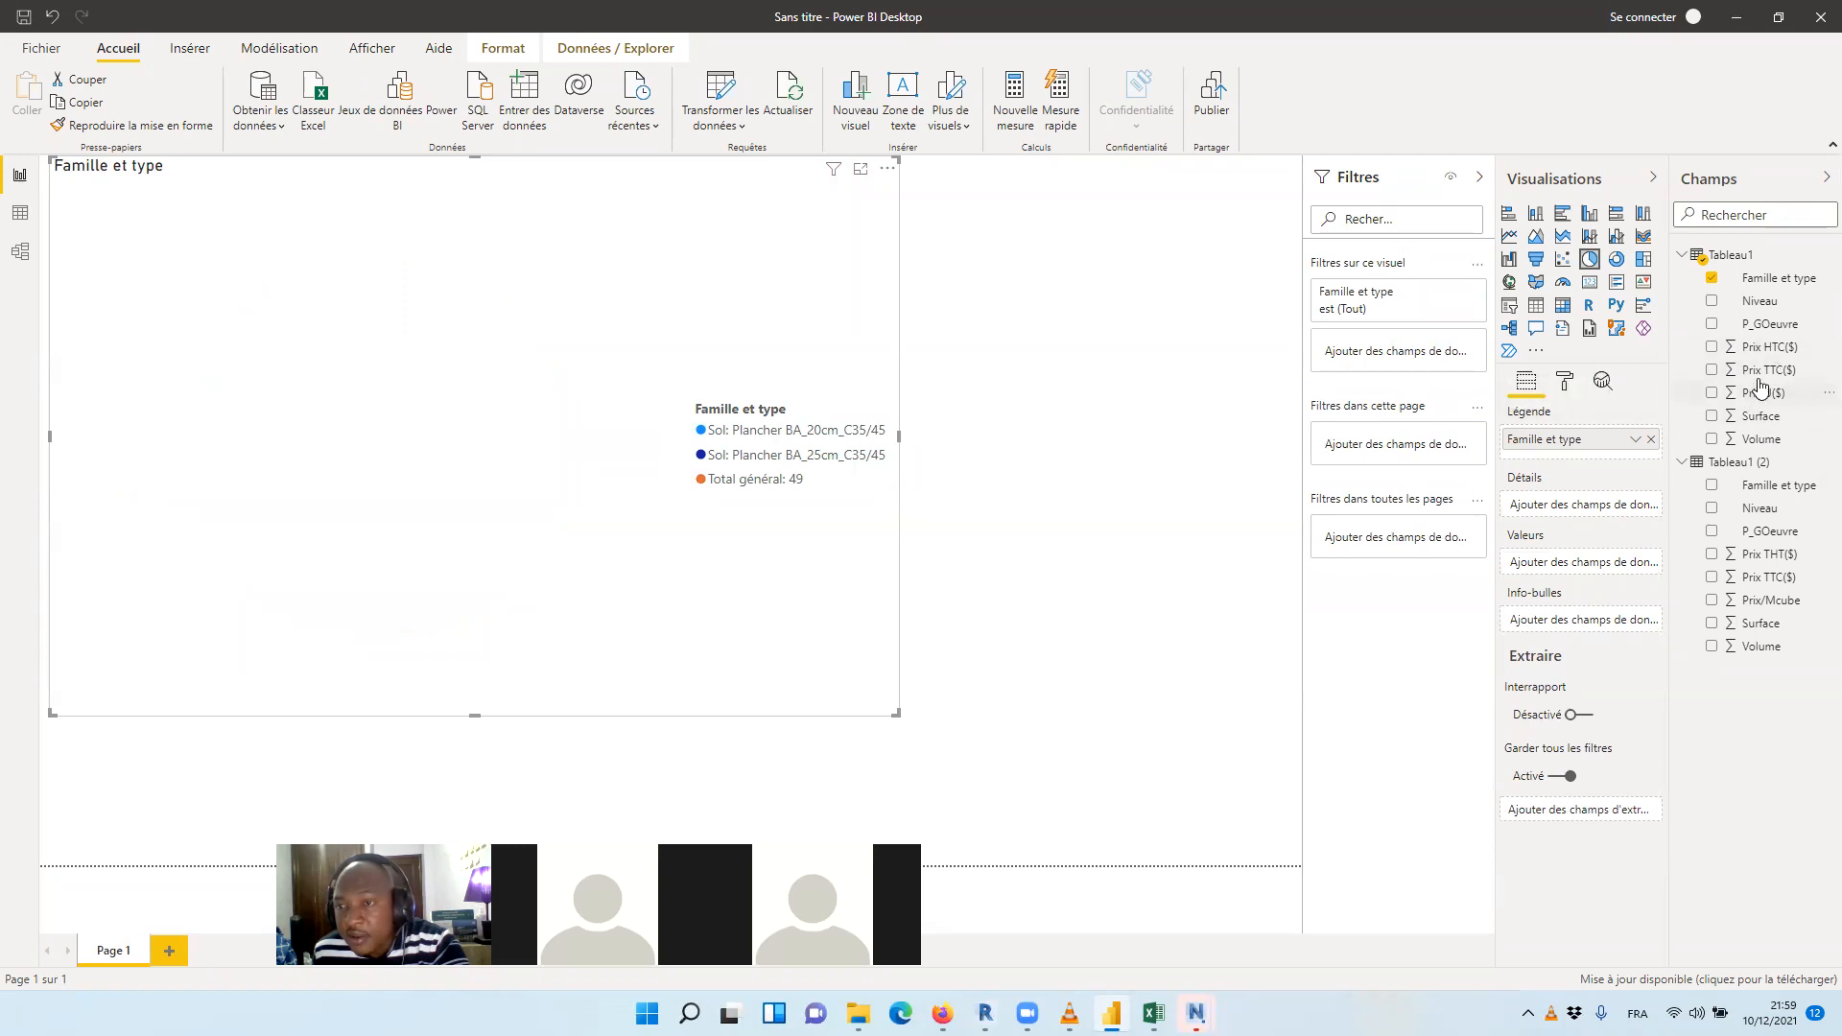
pyautogui.moveTo(1756, 376); pyautogui.dragTo(1595, 565)
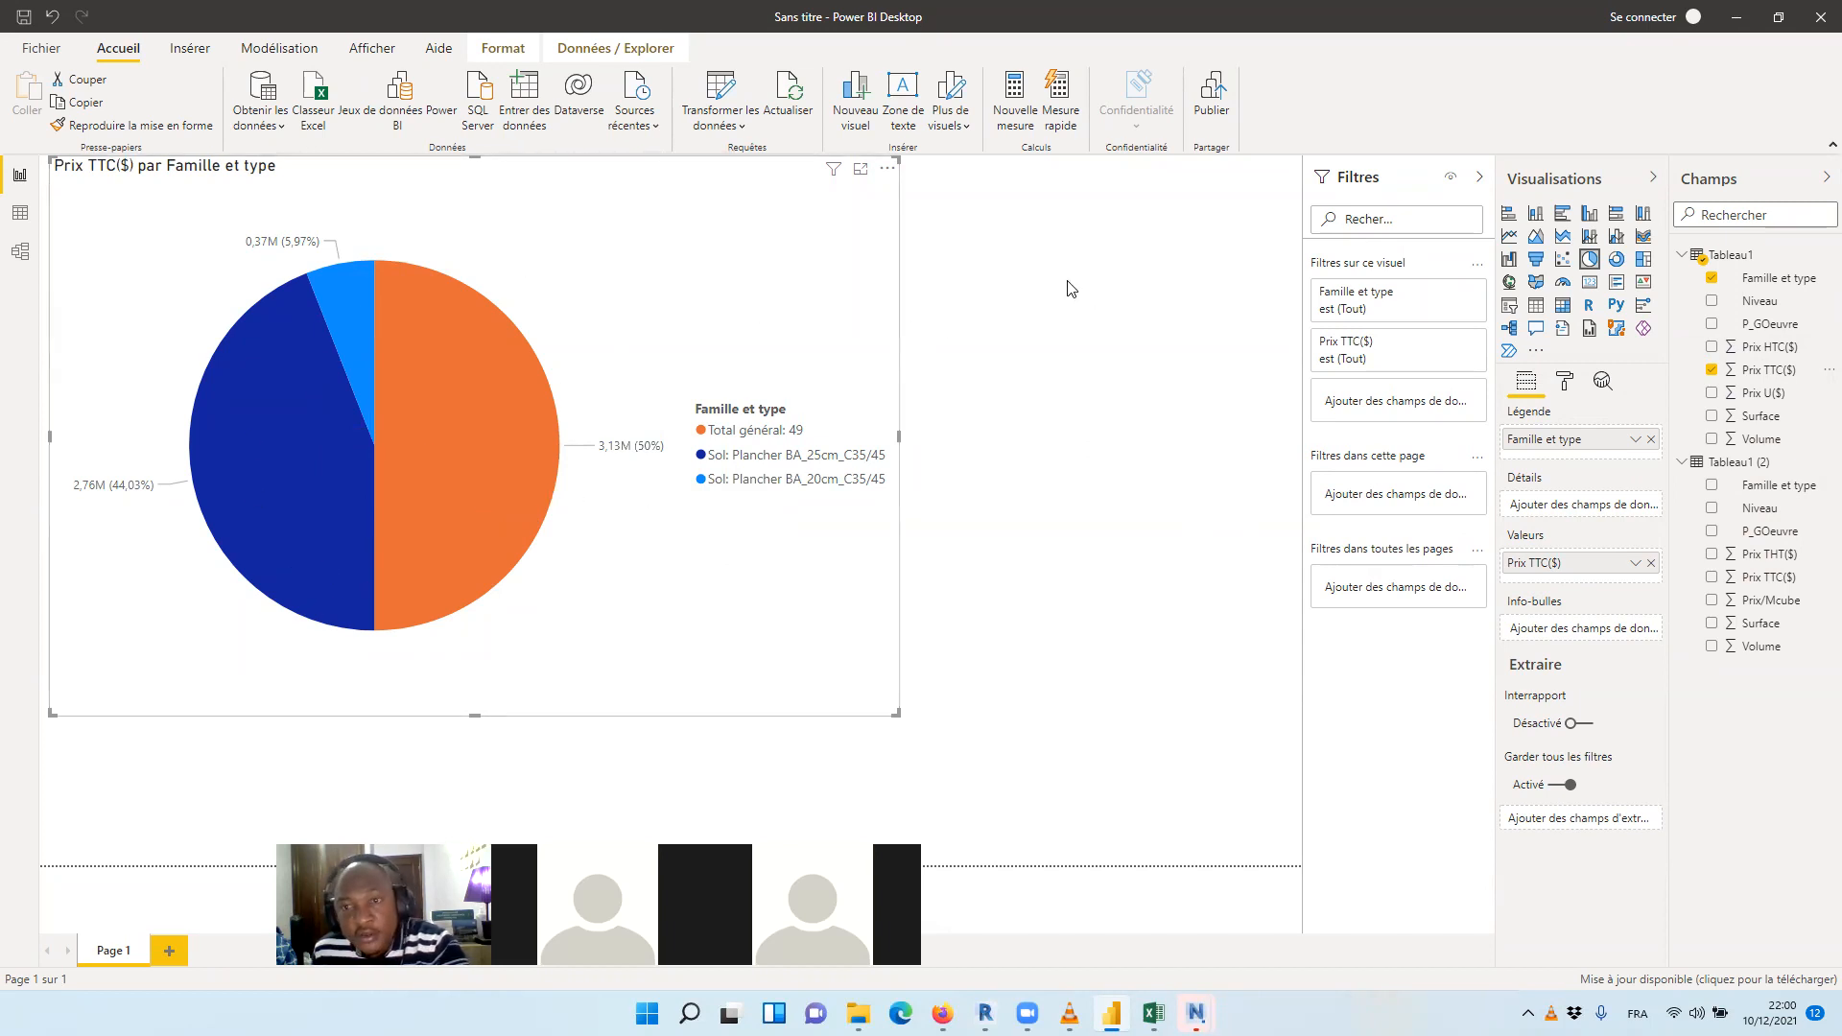
pyautogui.moveTo(894, 712); pyautogui.dragTo(622, 664)
pyautogui.click(935, 614)
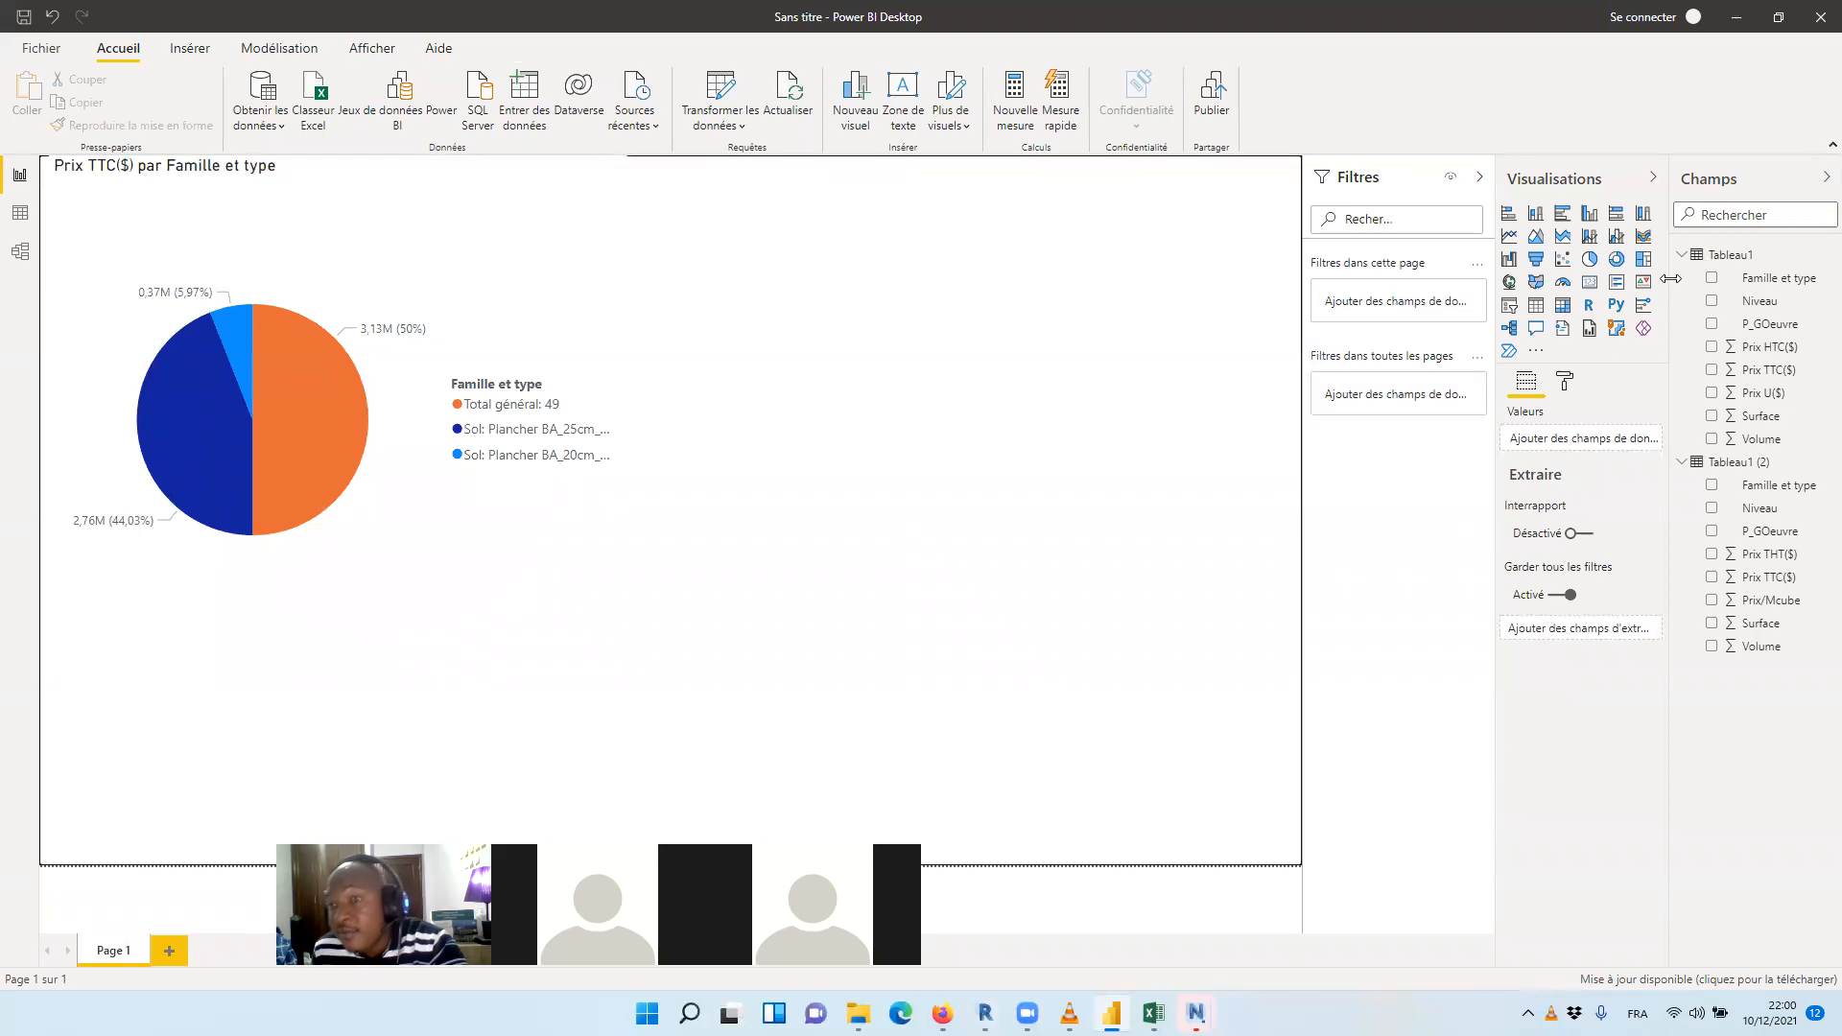
# Add a line and stacked column chart to Page 1, place it beside the pie chart and enlarge it
pyautogui.click(1591, 238)
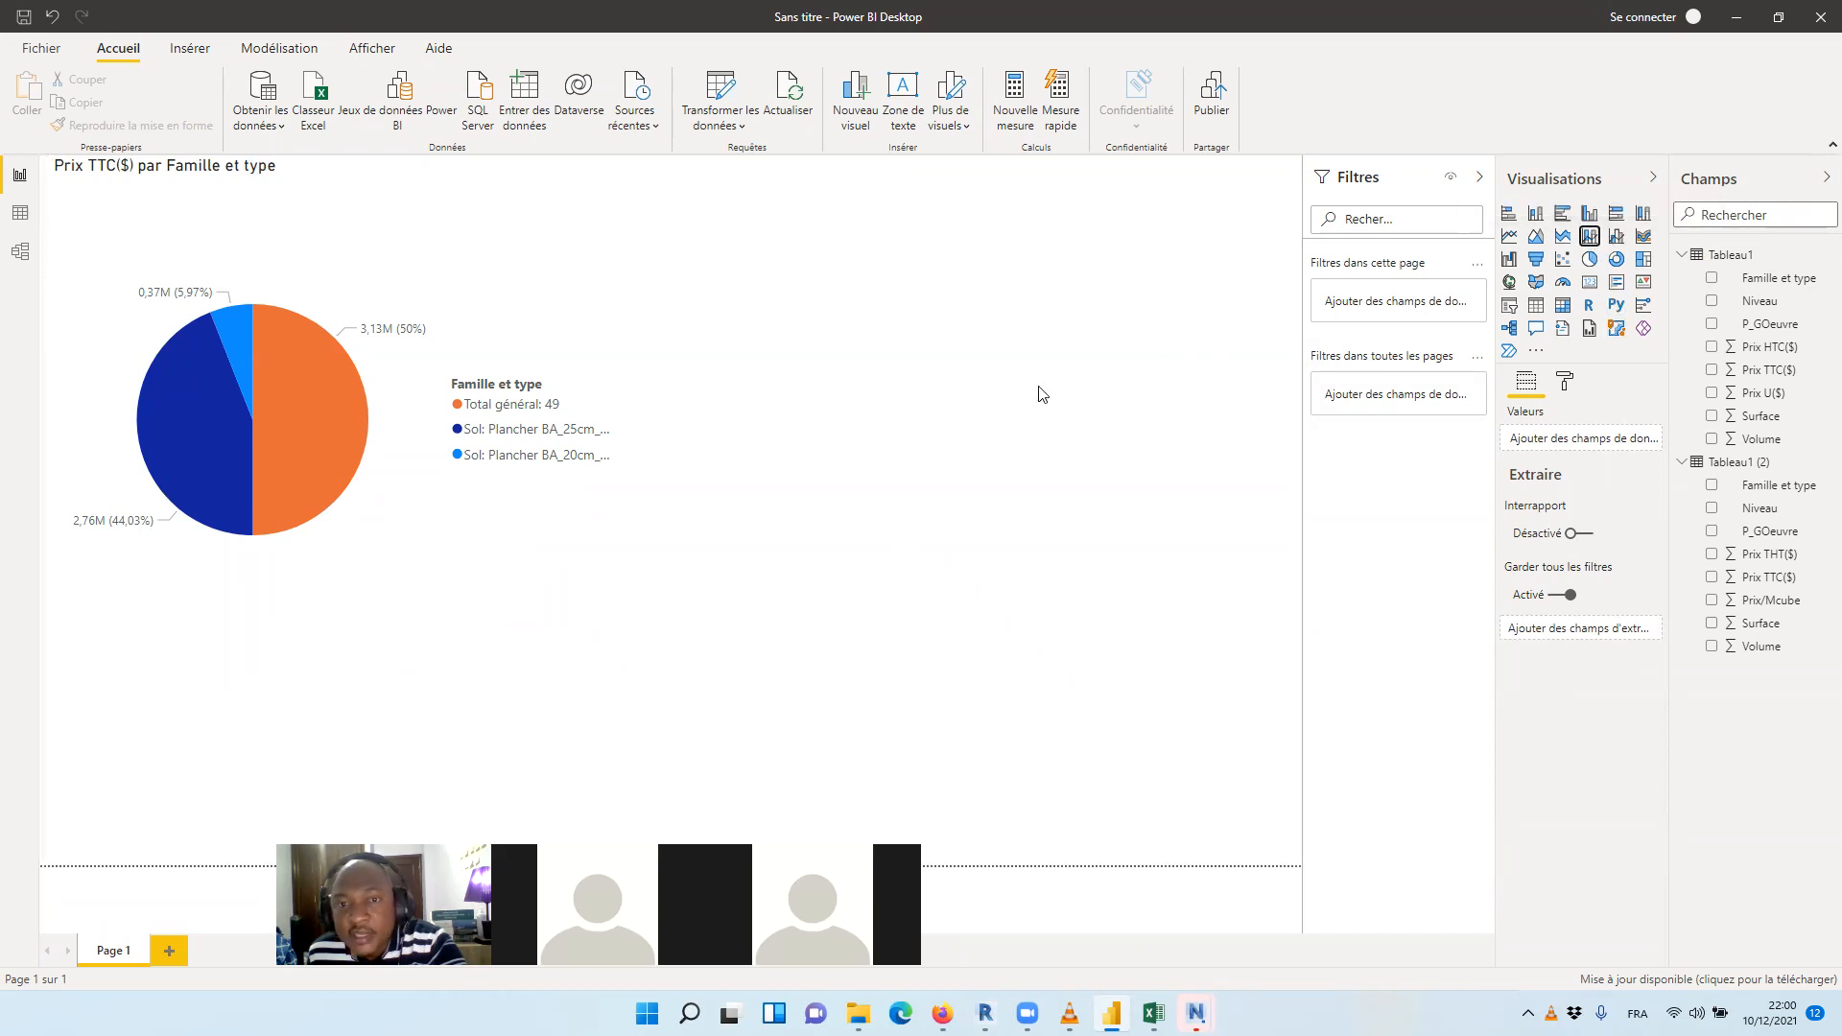
pyautogui.click(1590, 238)
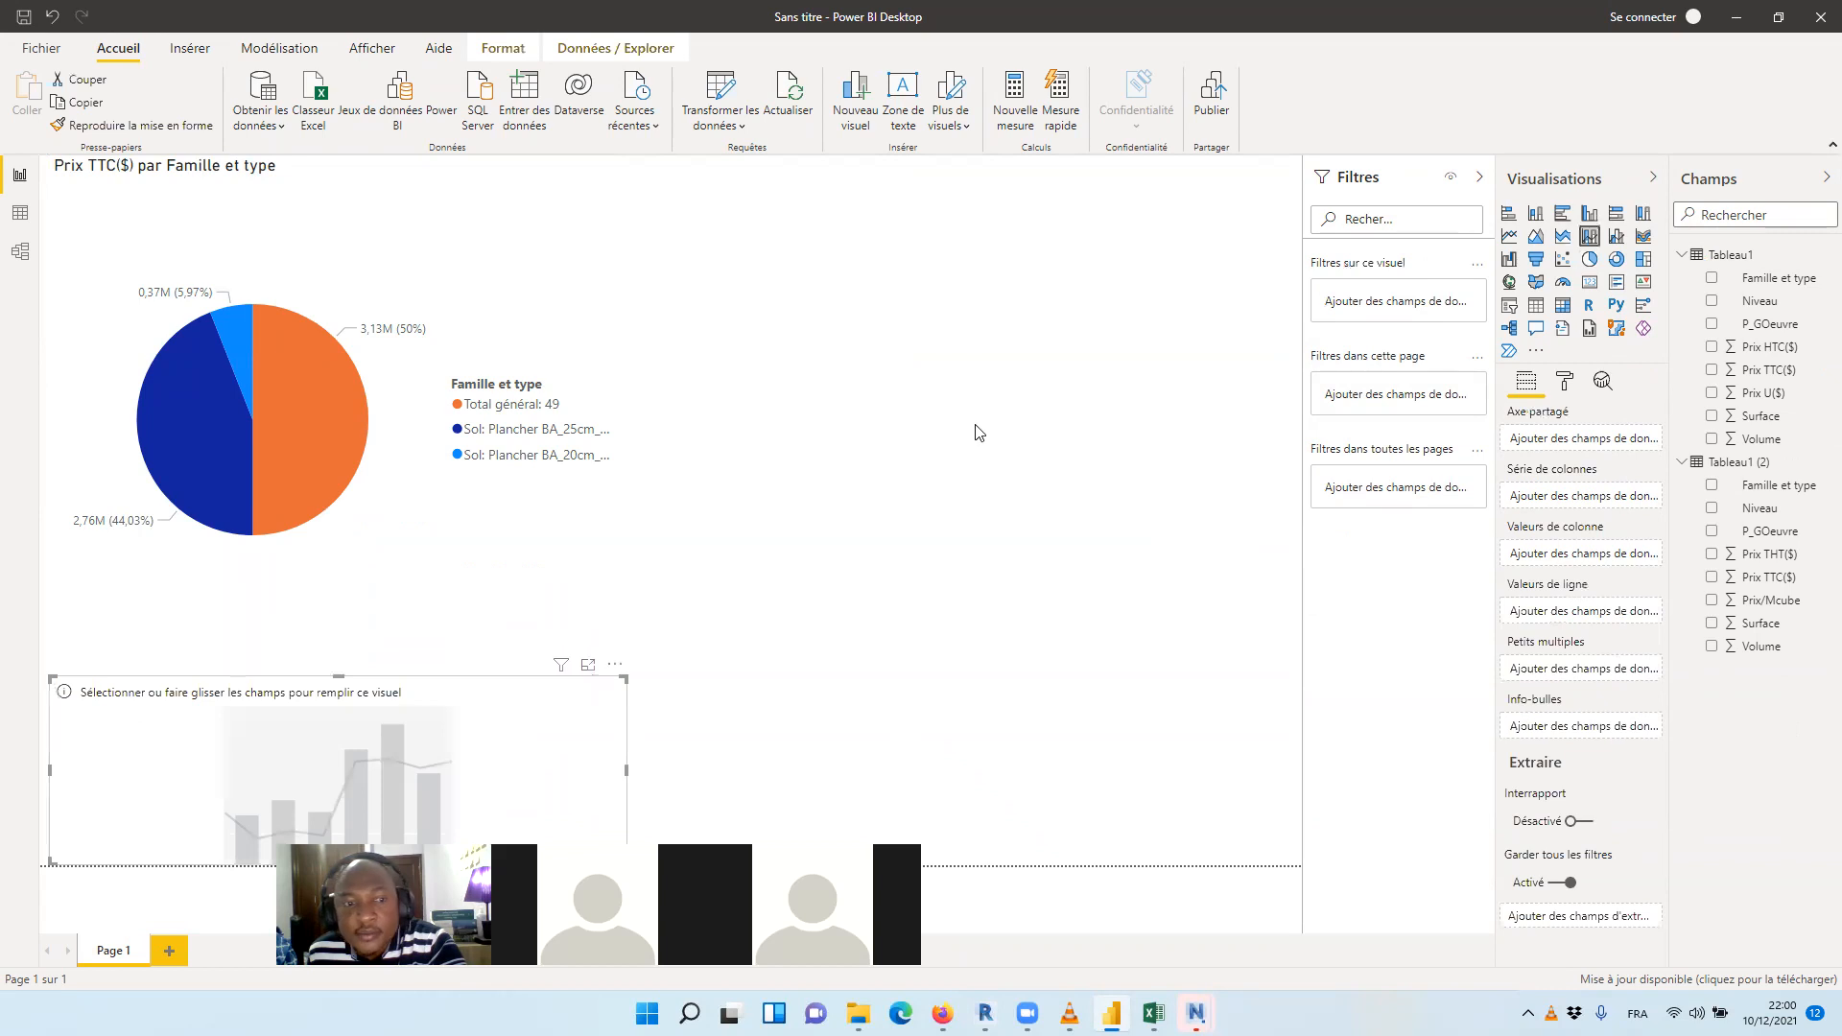
pyautogui.moveTo(477, 699); pyautogui.dragTo(1061, 214)
pyautogui.moveTo(1223, 374); pyautogui.dragTo(1275, 623)
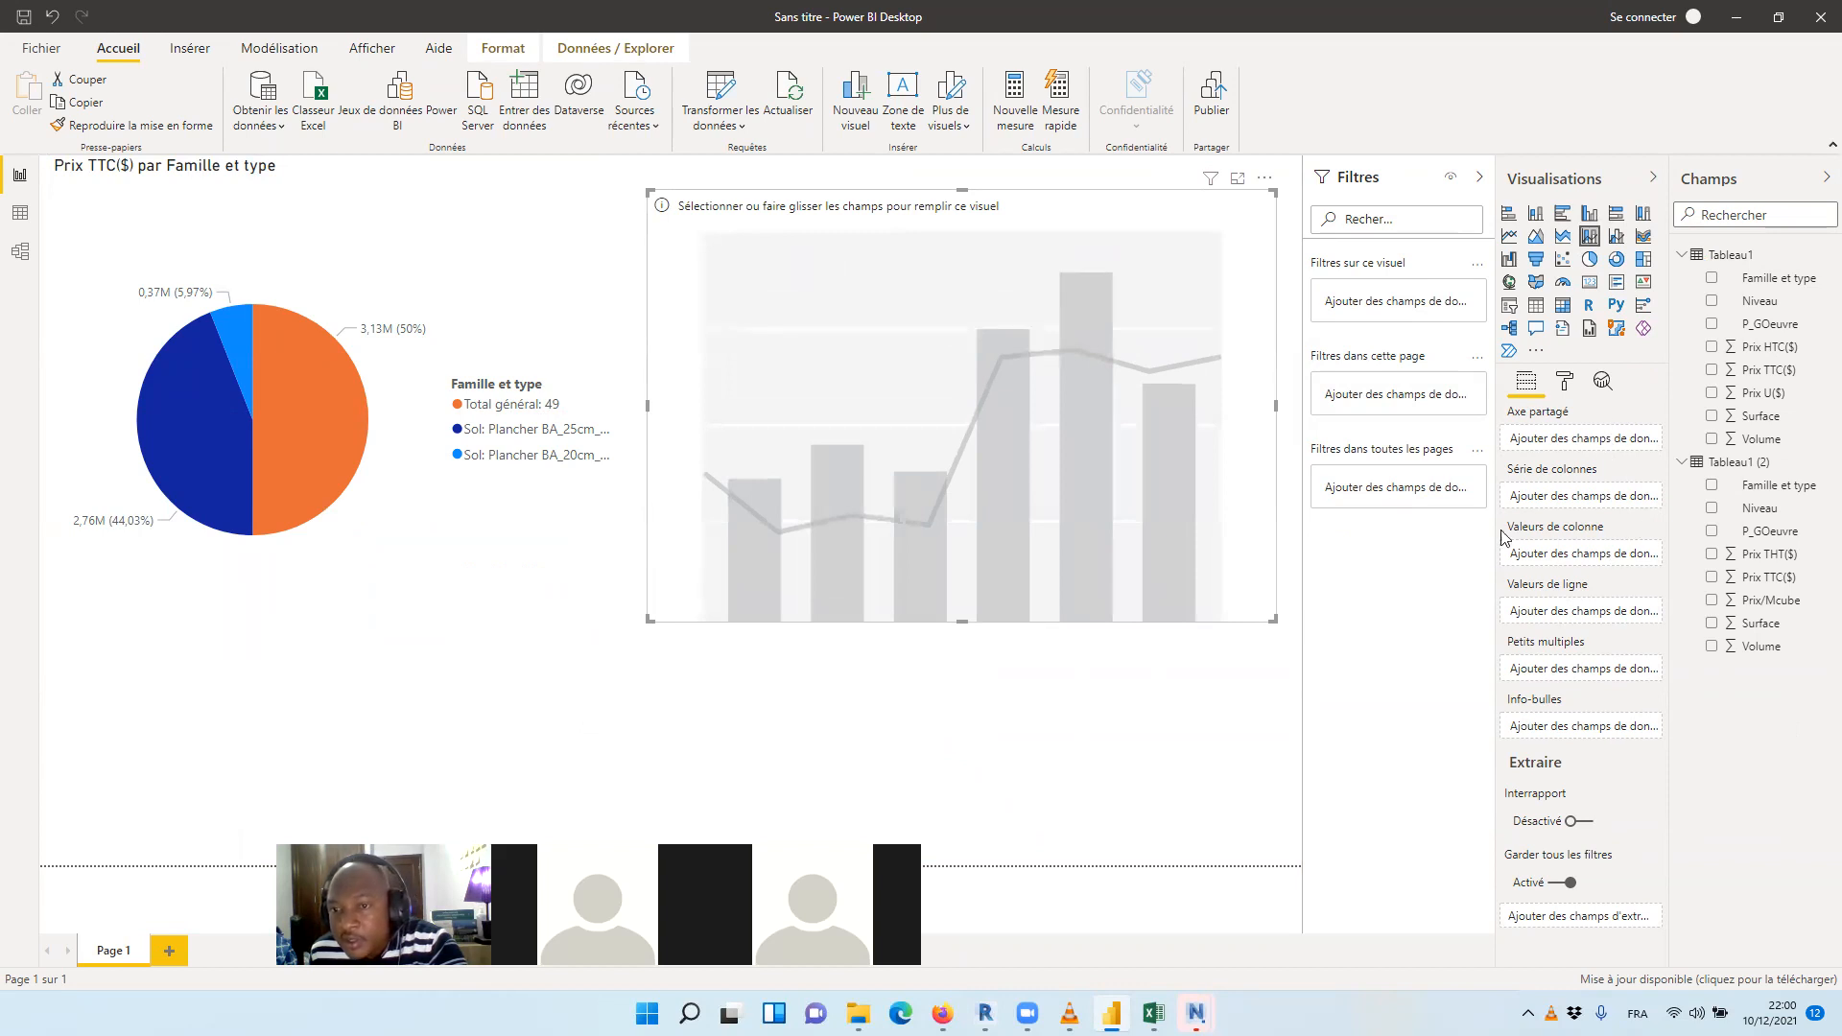
# Set Tableau1's Famille et type as the combo chart's shared axis and Niveau as its column series
pyautogui.click(1791, 278)
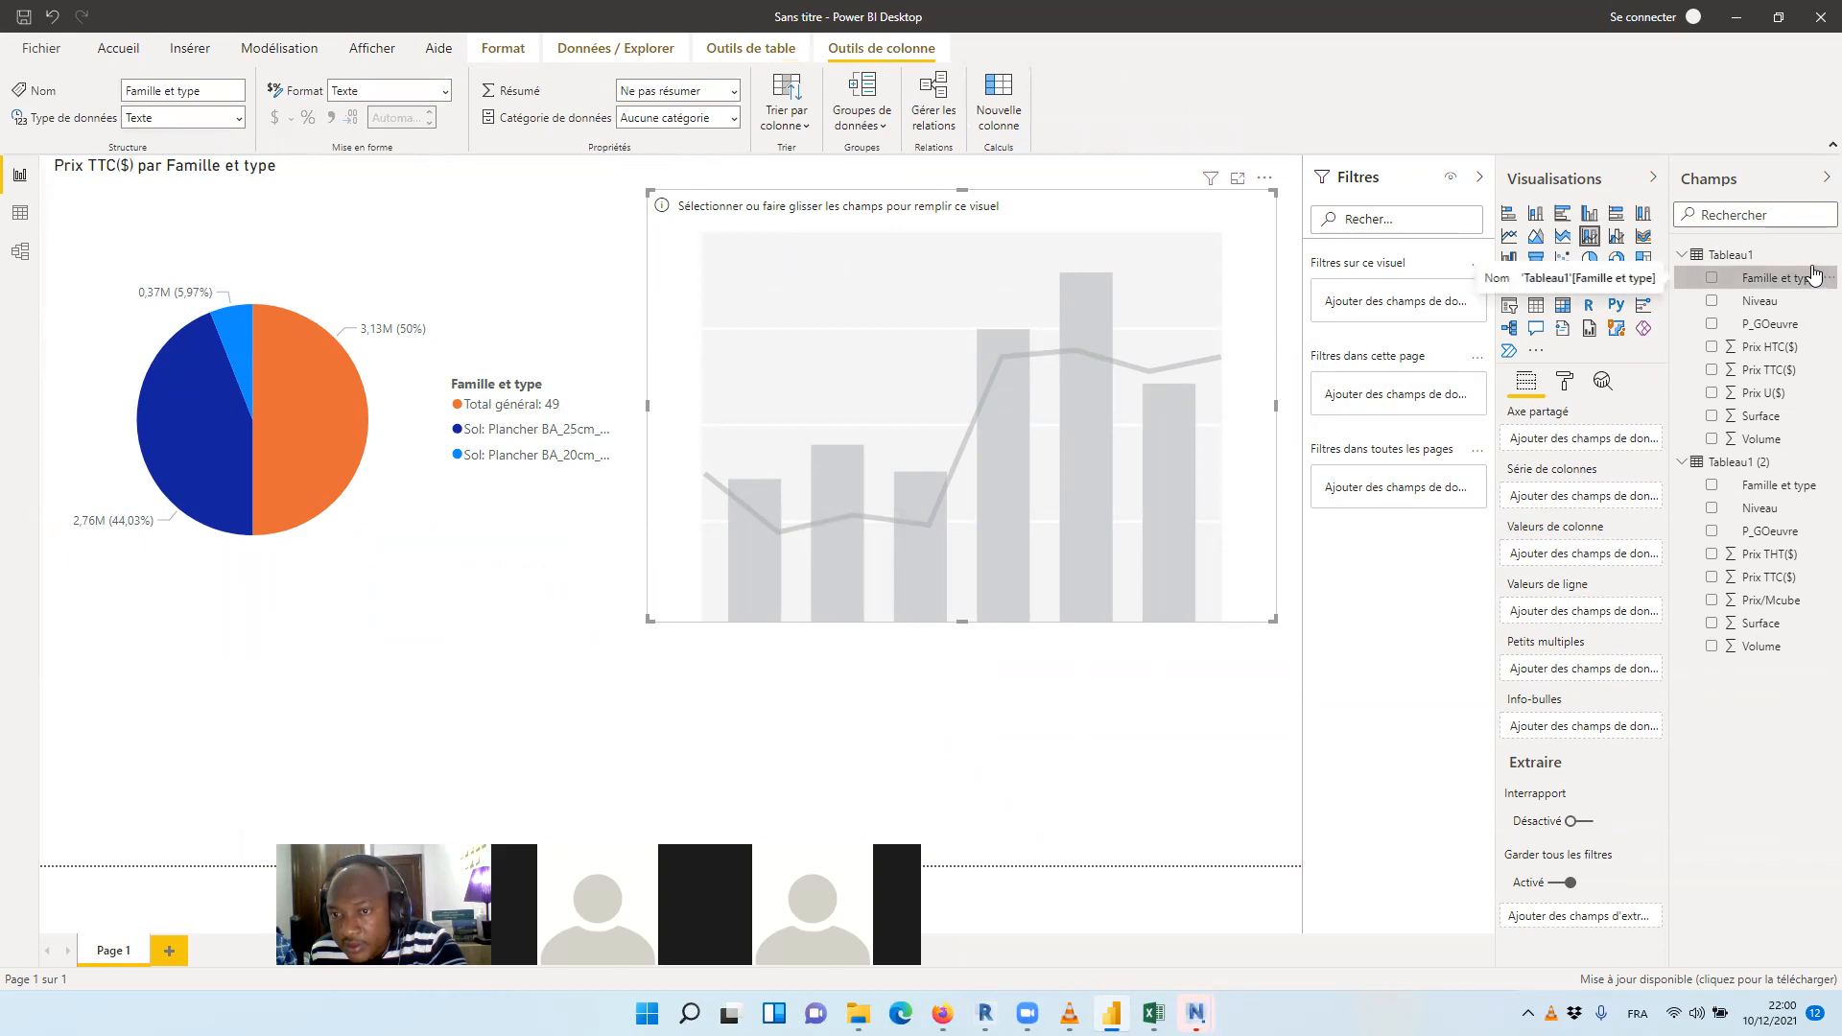
pyautogui.moveTo(1813, 275); pyautogui.dragTo(1631, 443)
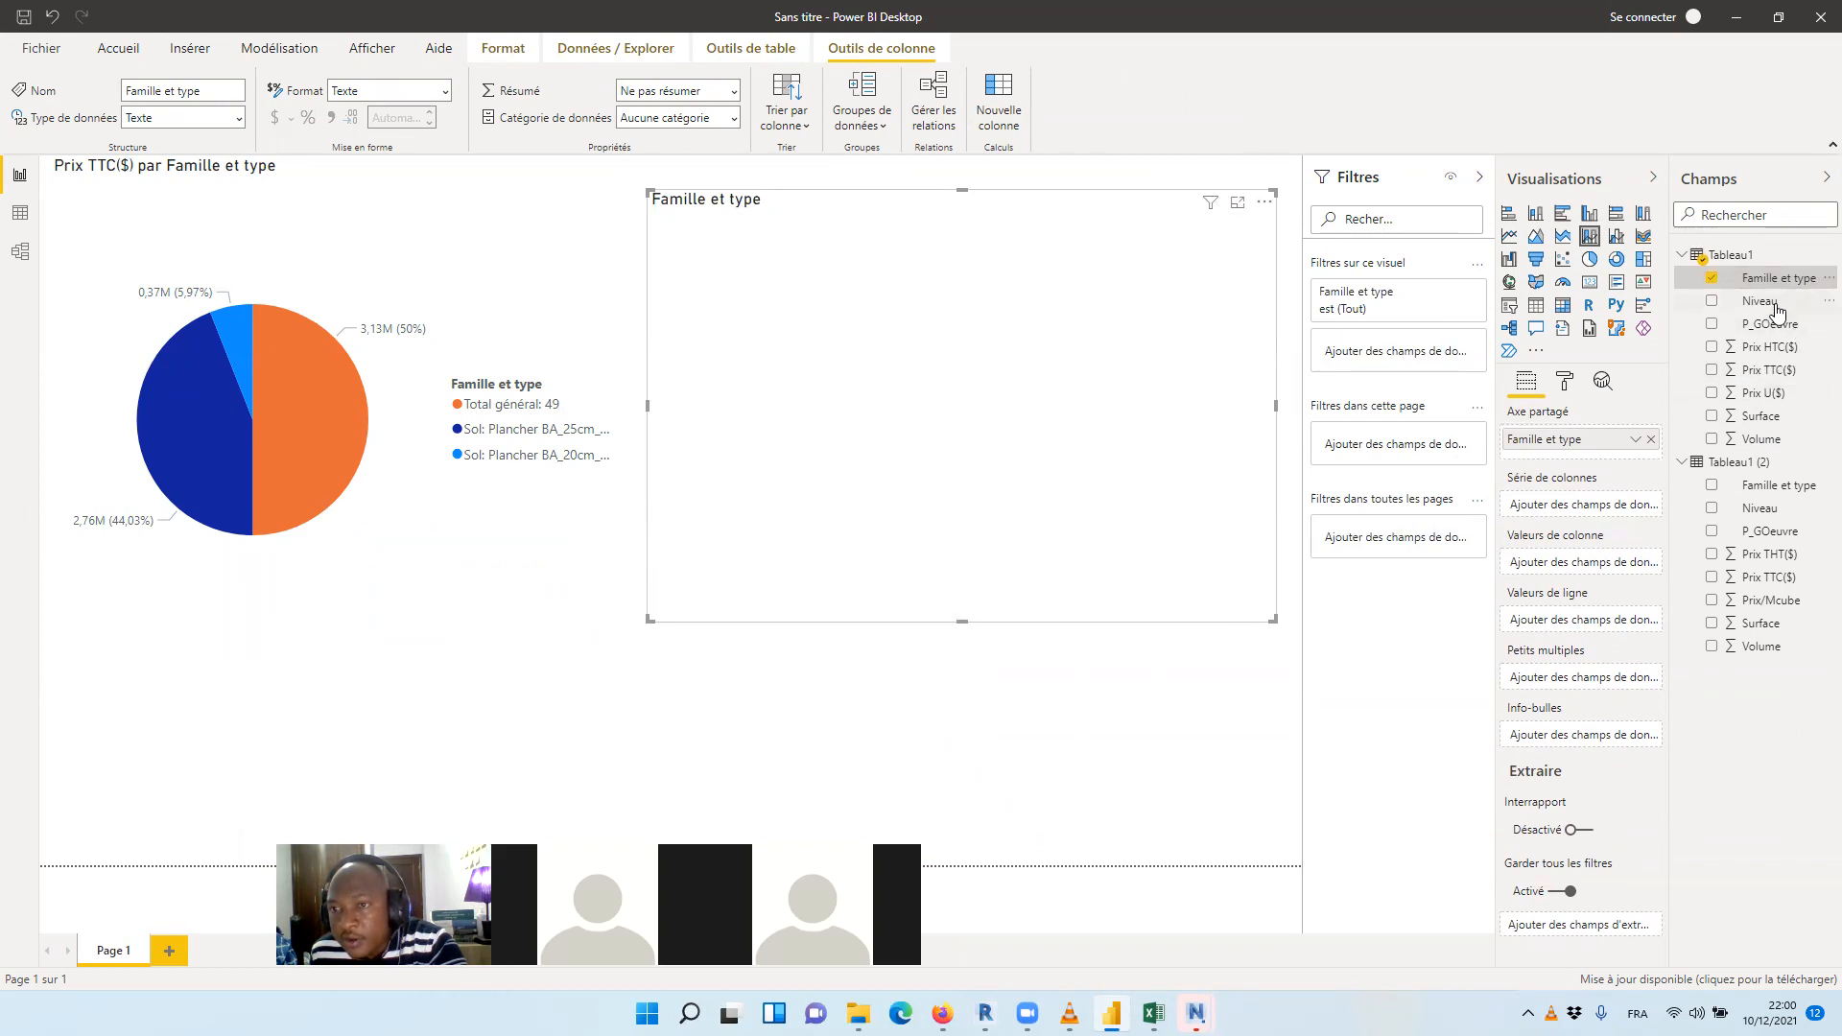
pyautogui.moveTo(1763, 301); pyautogui.dragTo(1609, 506)
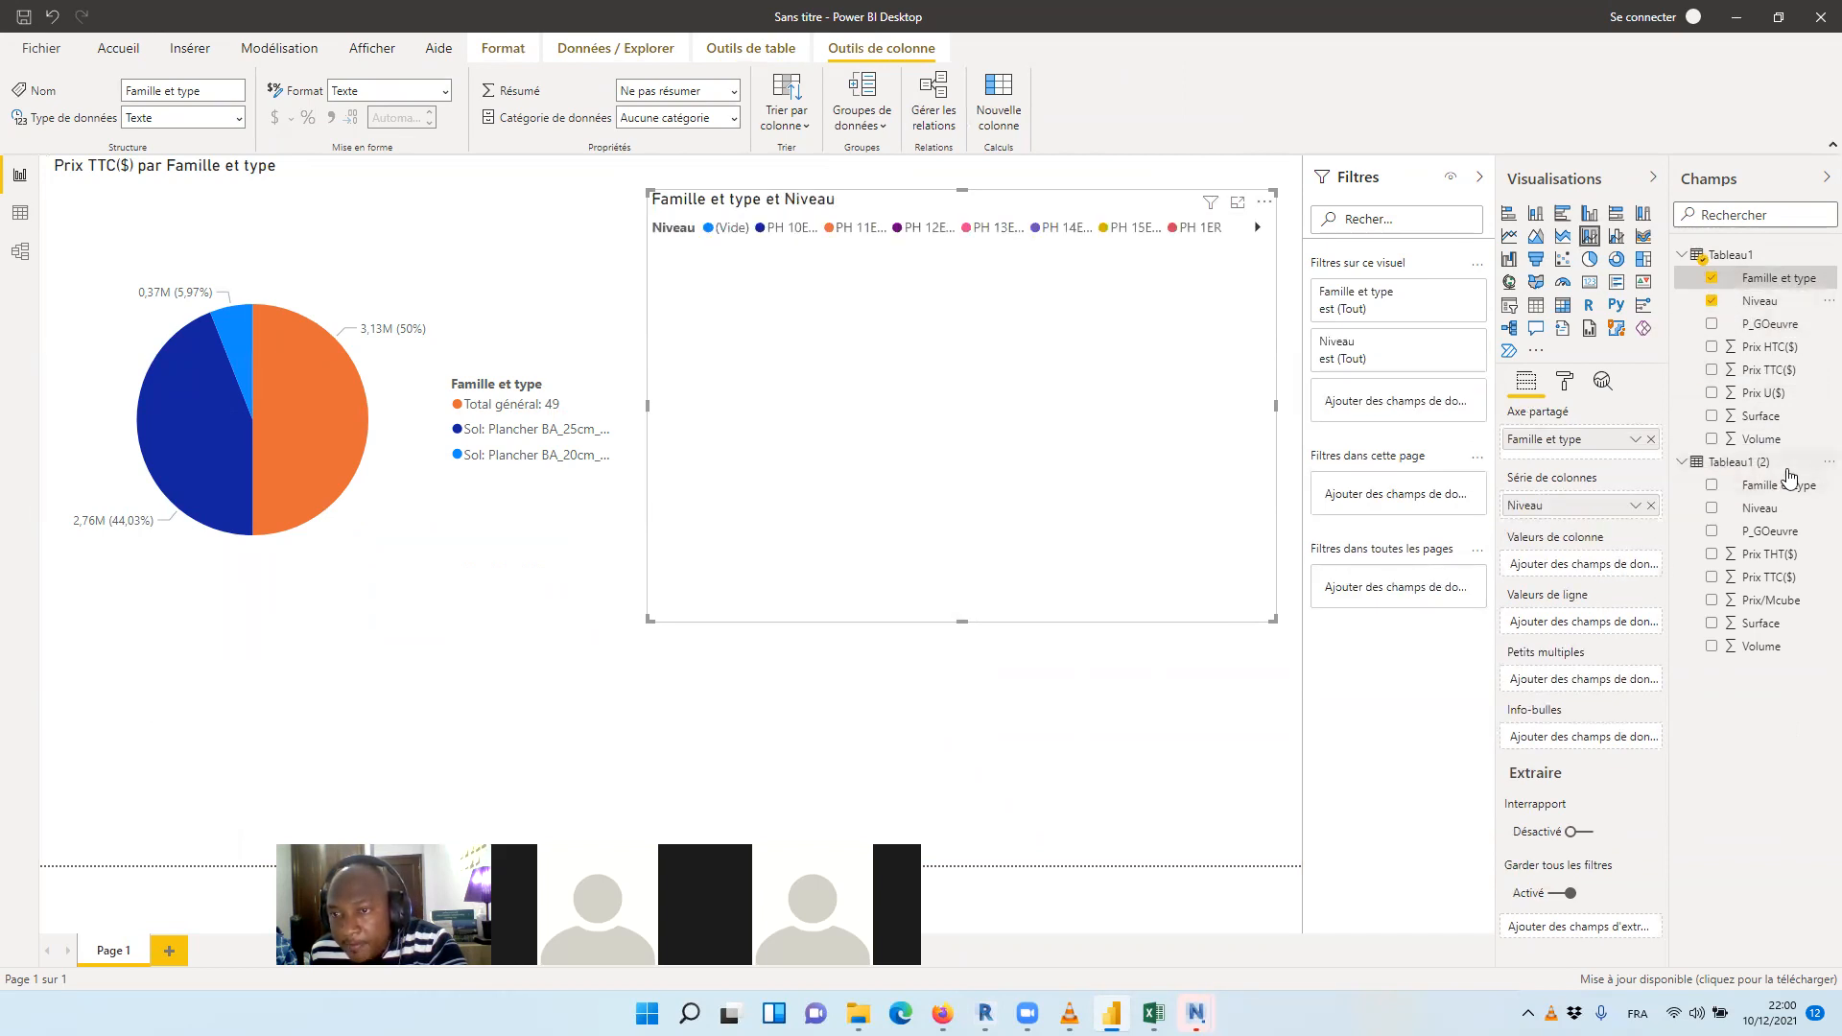
# Plot Tableau1's Volume as the combo chart's column values and Prix TTC($) as its line values, and enlarge the chart slightly
pyautogui.moveTo(1768, 444); pyautogui.dragTo(1578, 564)
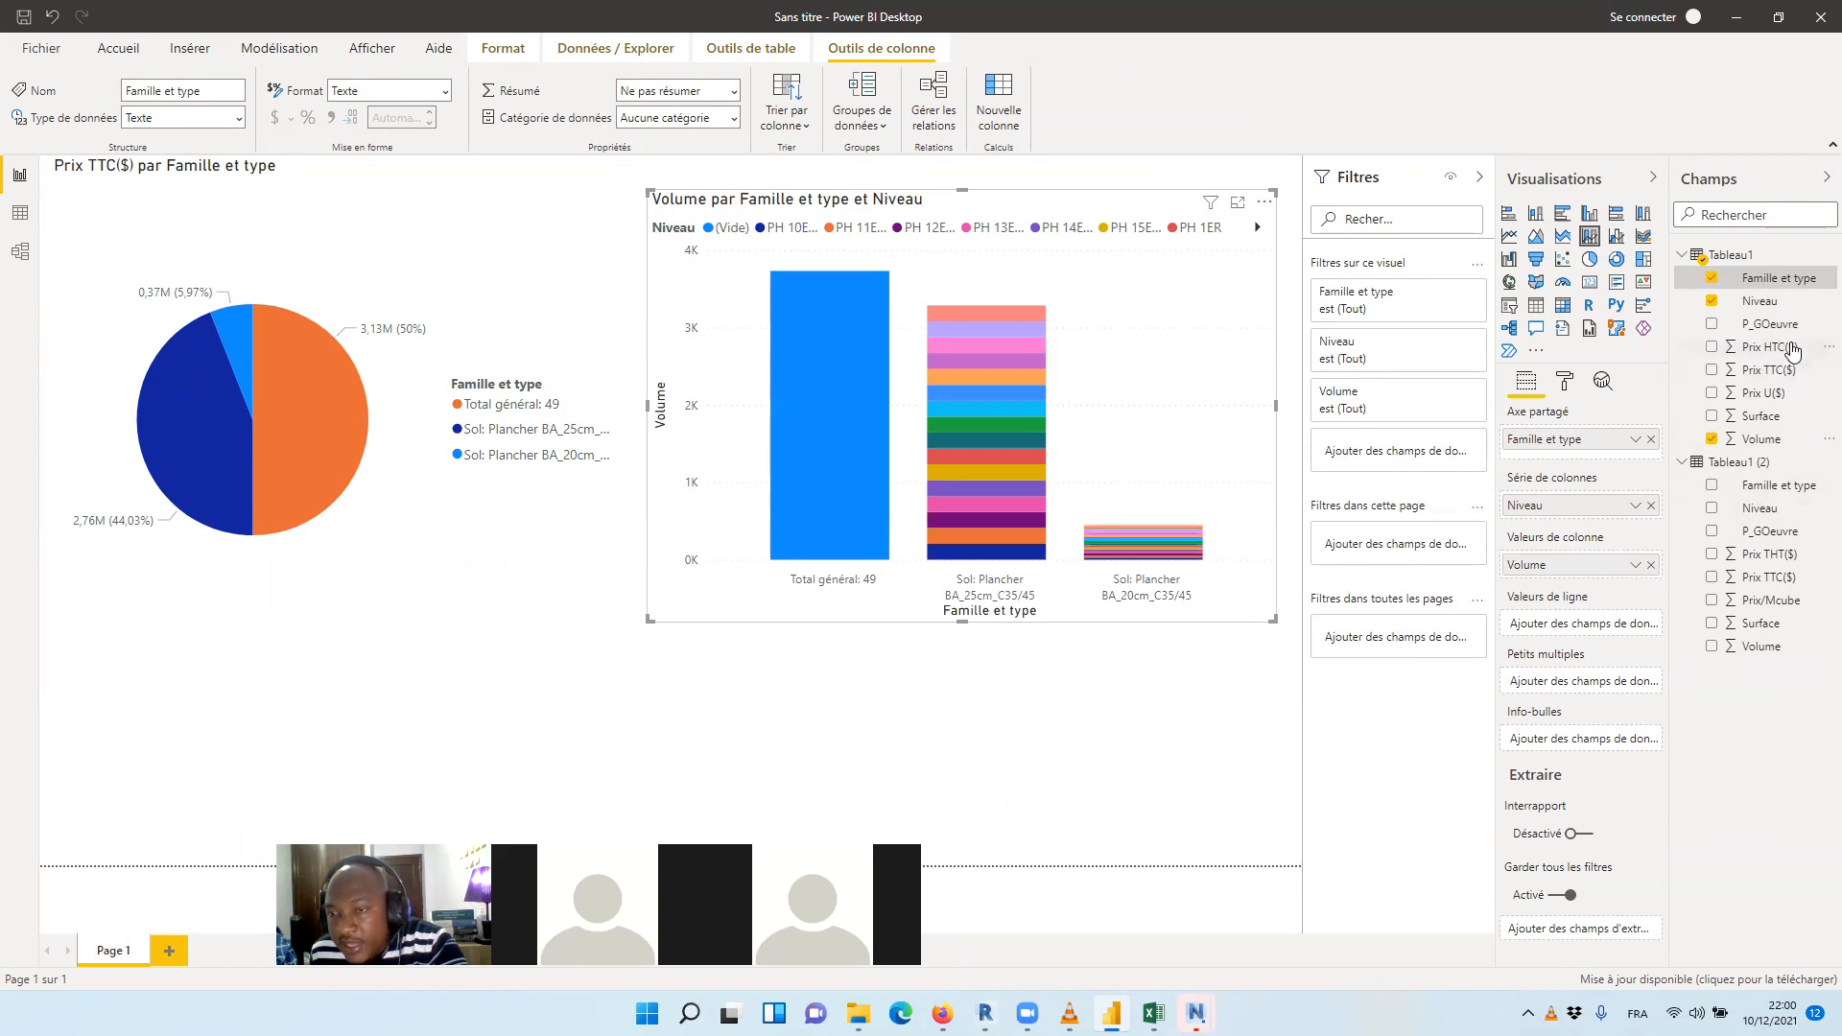
pyautogui.moveTo(1790, 285); pyautogui.dragTo(1773, 418)
pyautogui.moveTo(1782, 372); pyautogui.dragTo(1545, 626)
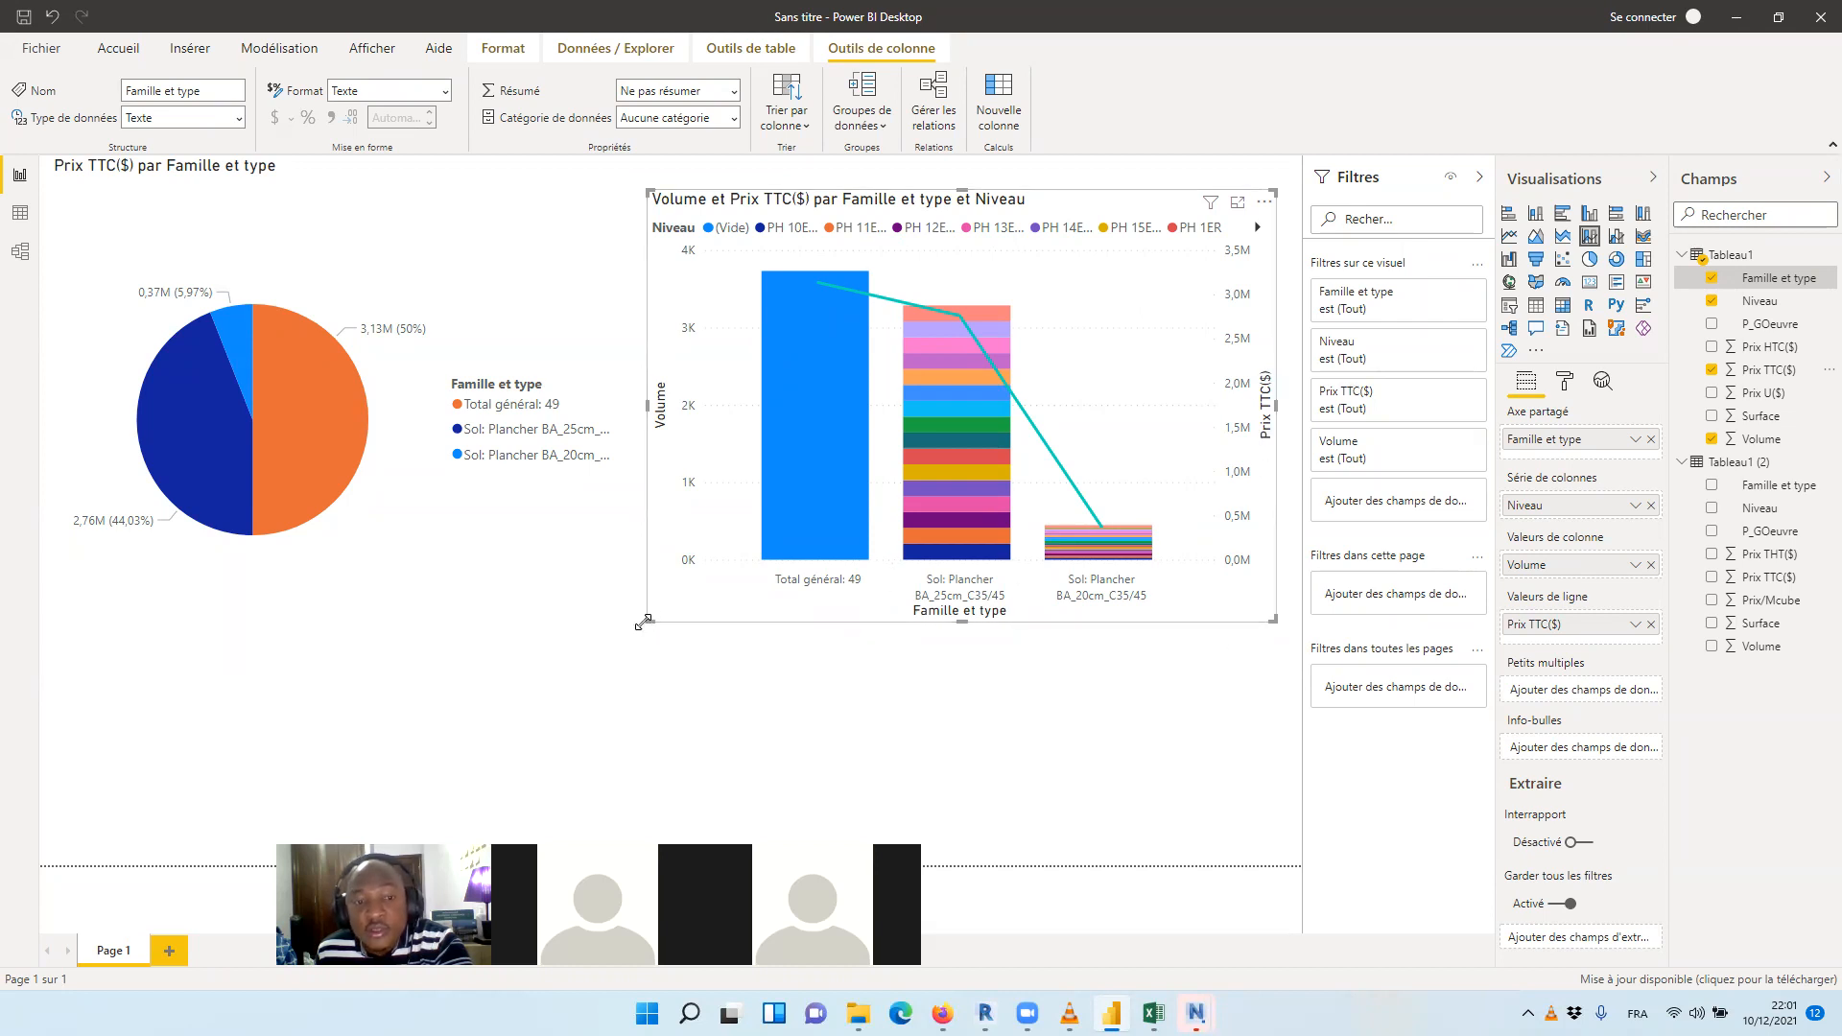
pyautogui.moveTo(643, 622); pyautogui.dragTo(610, 662)
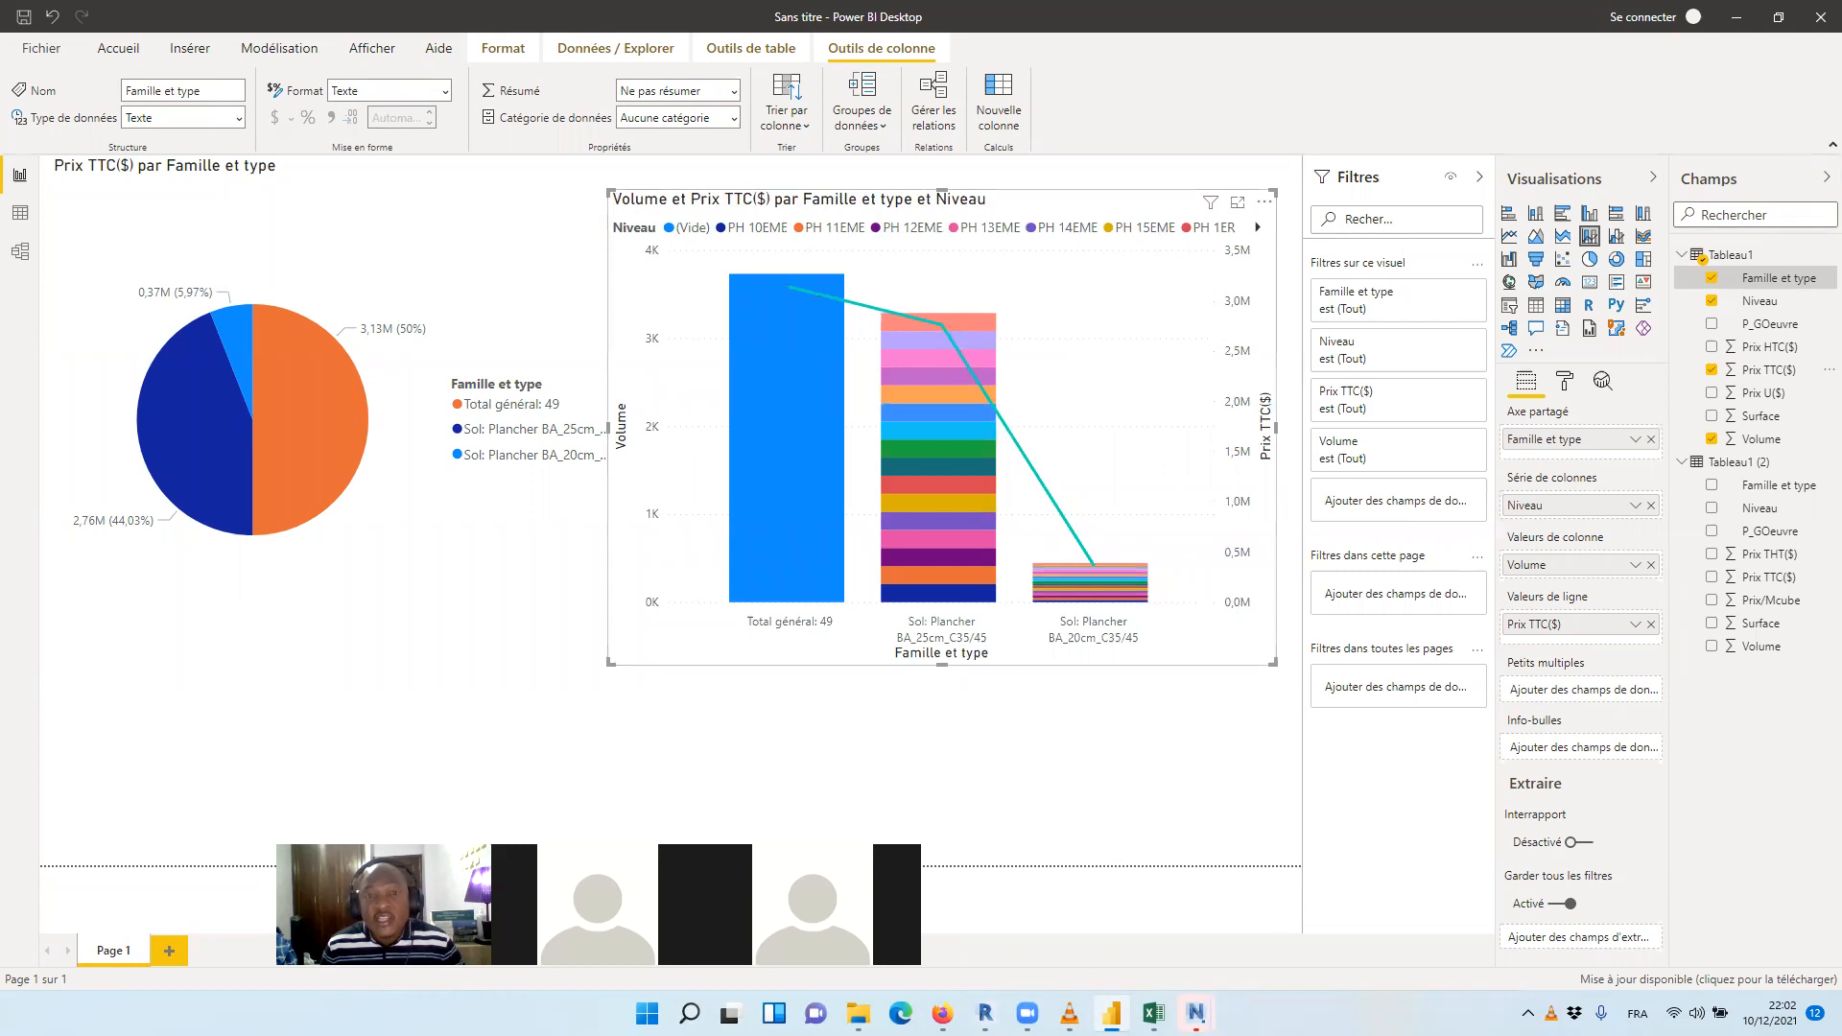
# Switch to the browser window showing the YouTube channel's videos page
pyautogui.hotkey('alt', 'Tab')
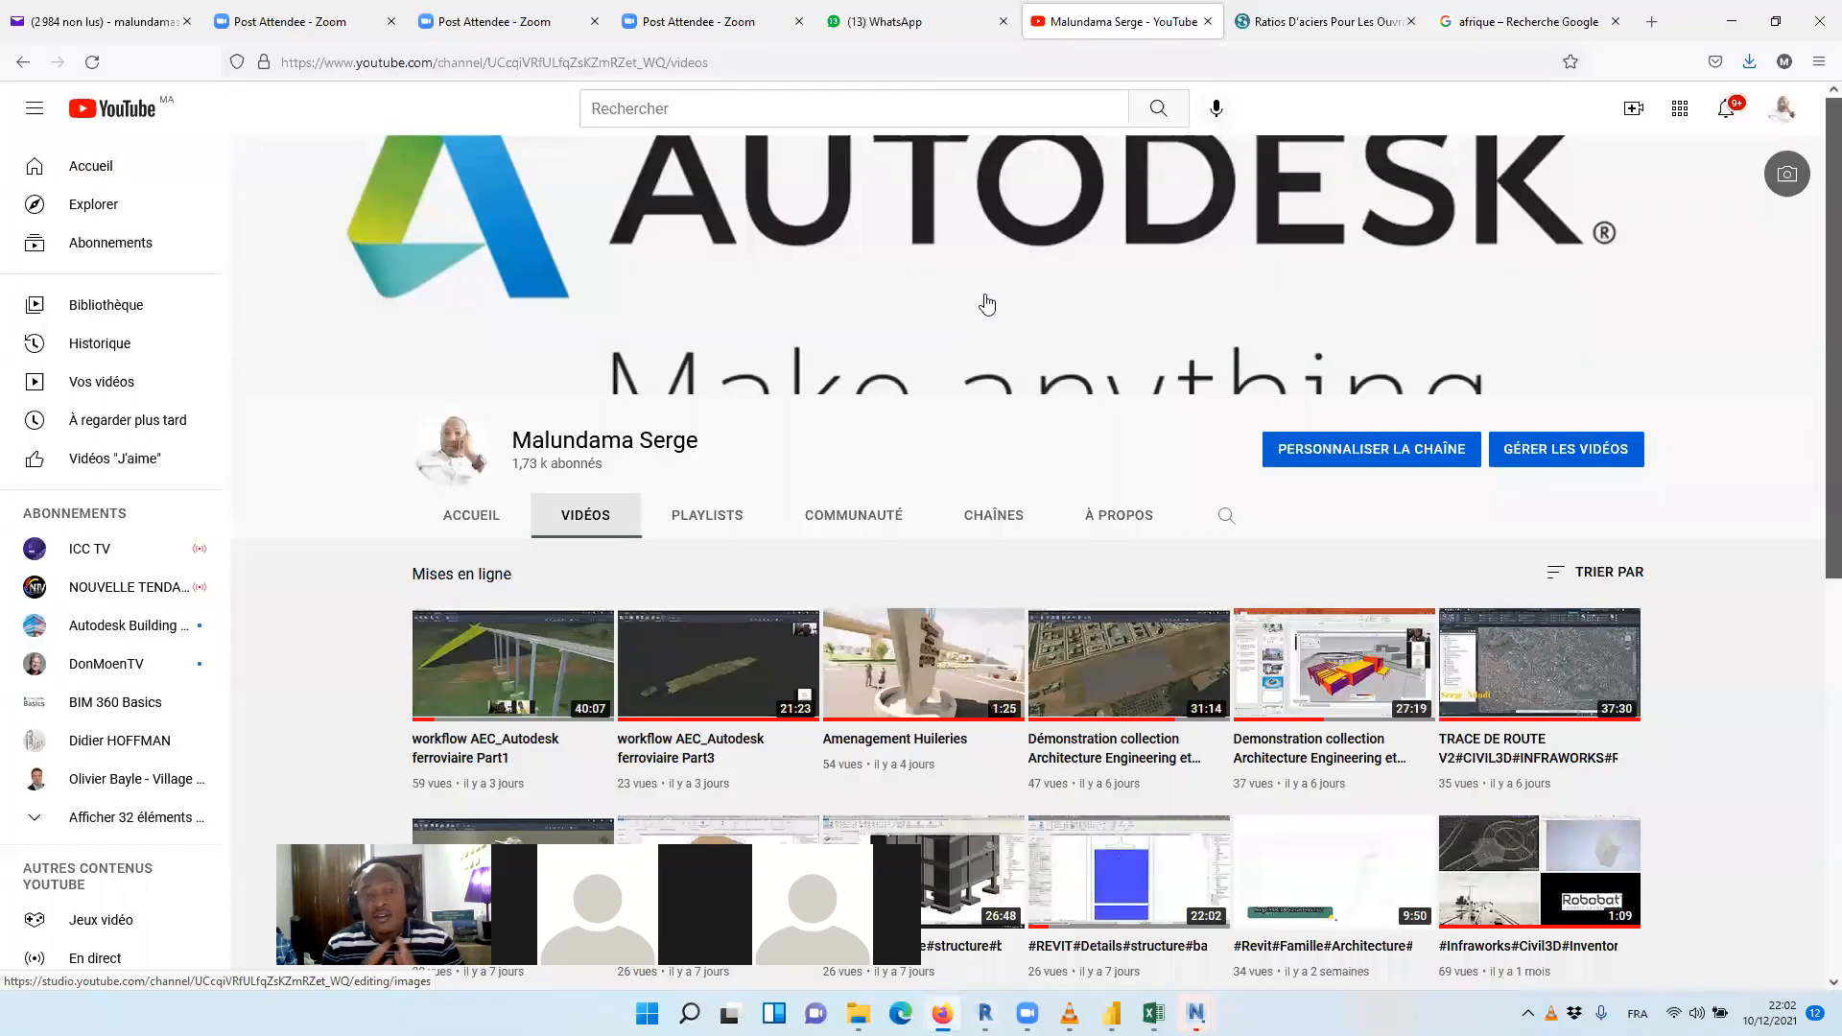